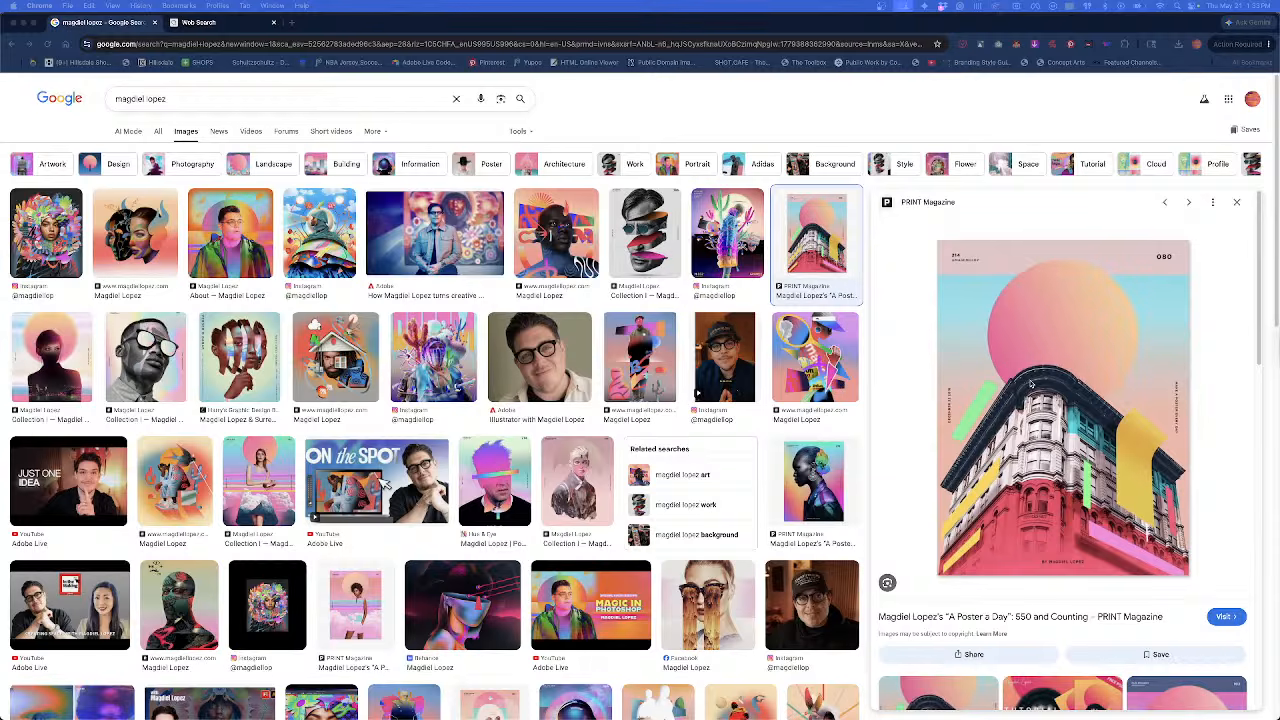
# Step: Preview the "DREAM" poster, the related "GROWTH" cactus poster and the side-profile portrait poster numbered 215
pyautogui.click(422, 359)
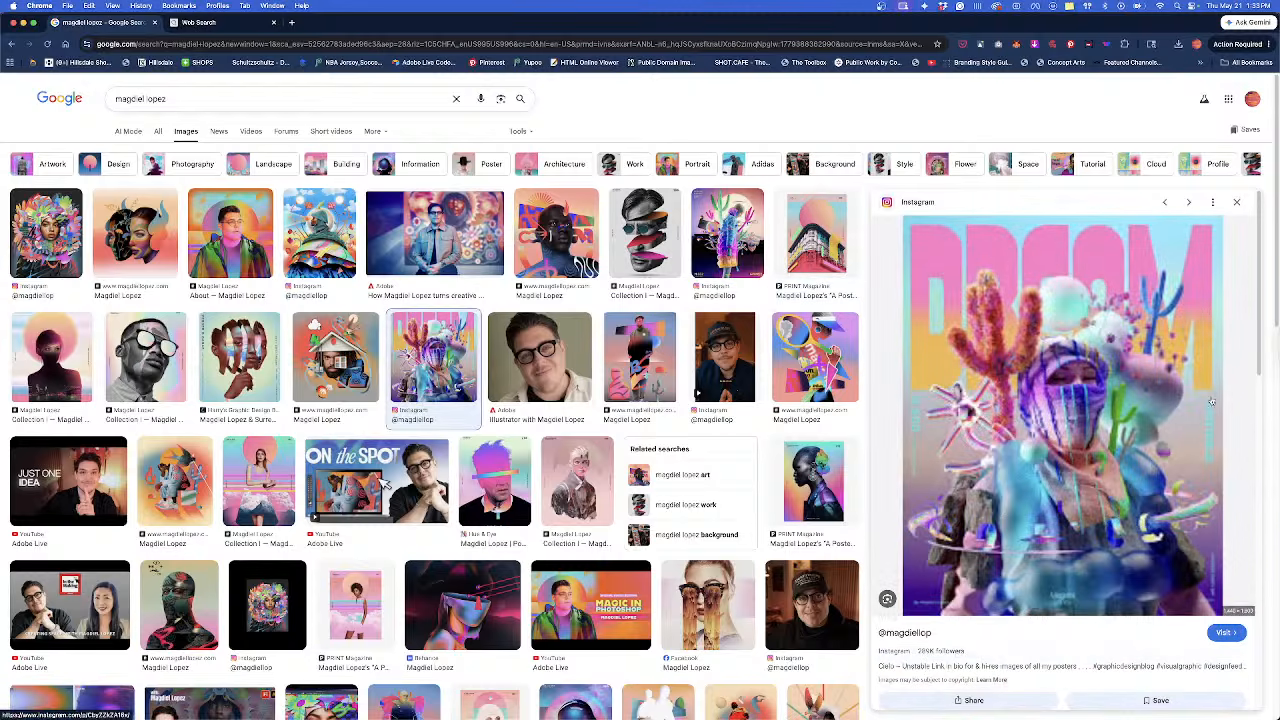
pyautogui.scroll(-2, 1095, 410)
pyautogui.scroll(-4, 1095, 410)
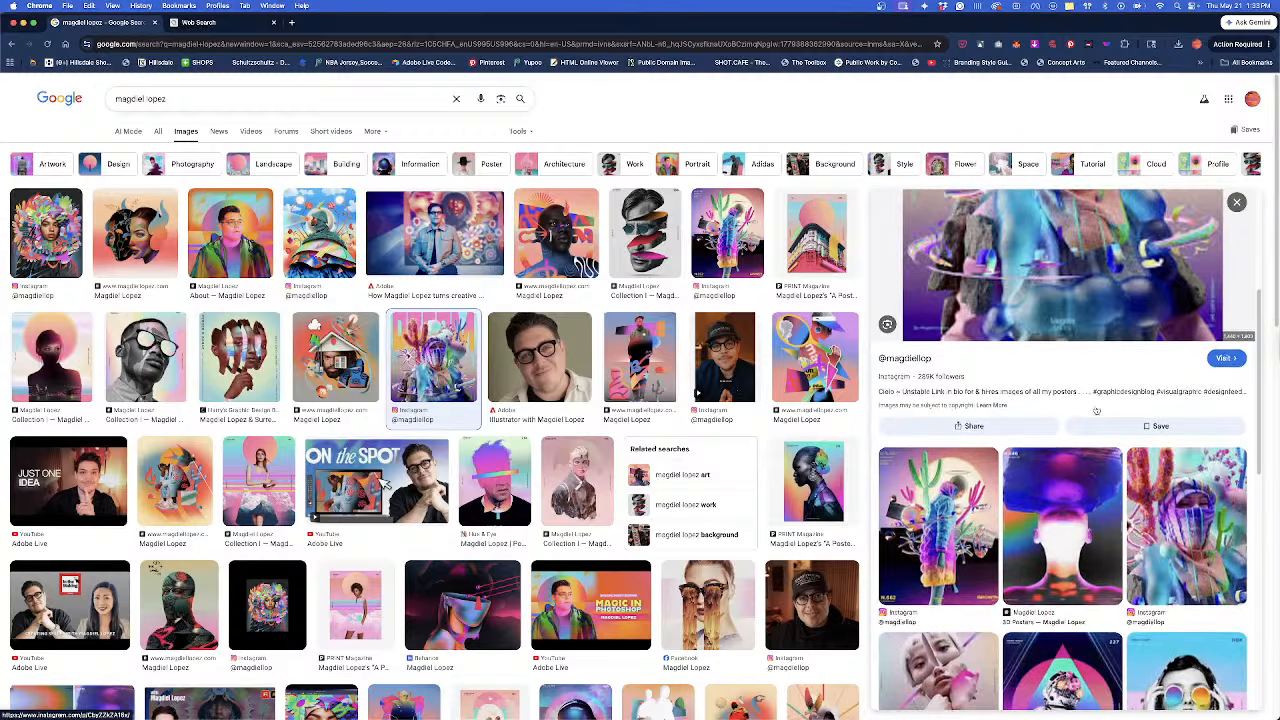
pyautogui.click(963, 519)
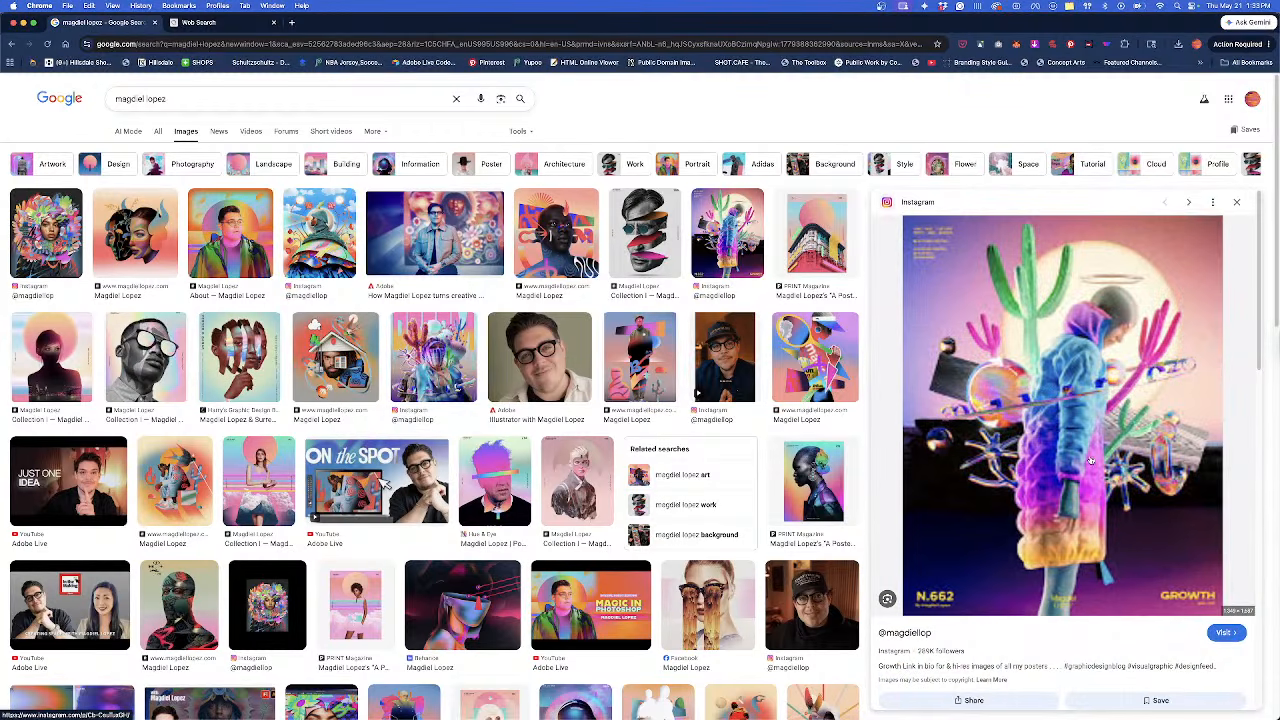
pyautogui.scroll(-5, 1090, 461)
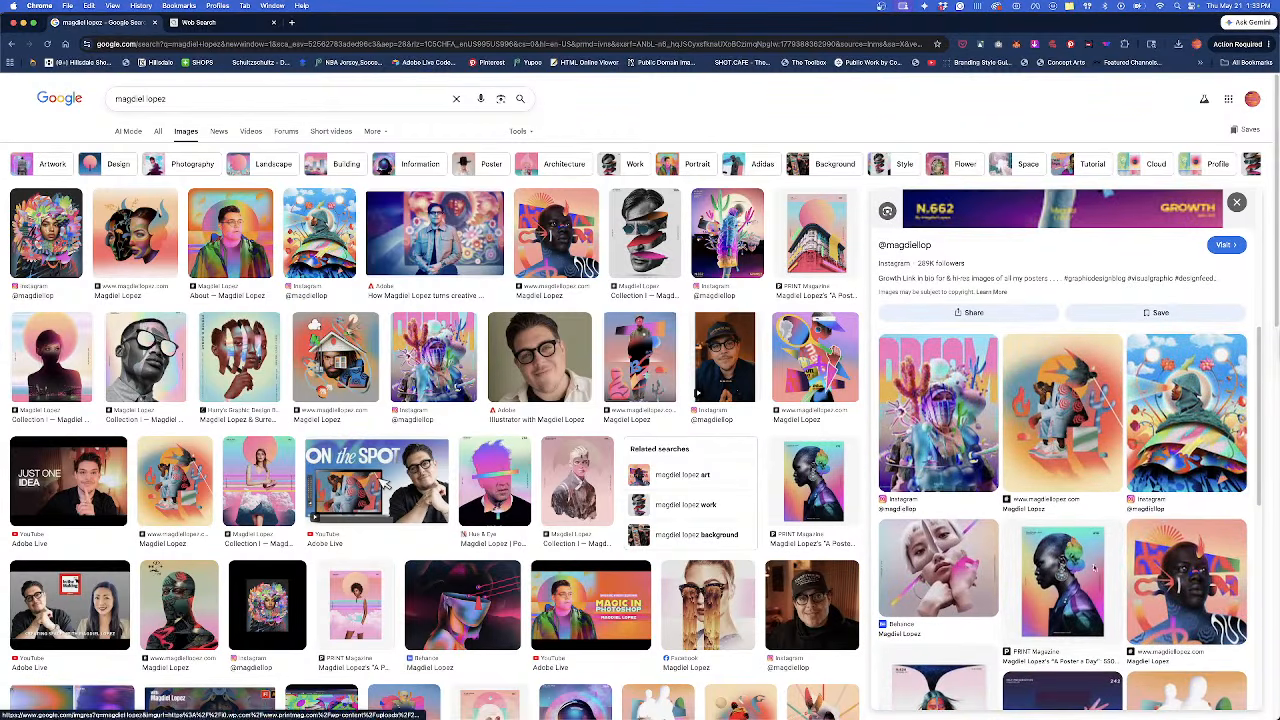
pyautogui.click(1107, 565)
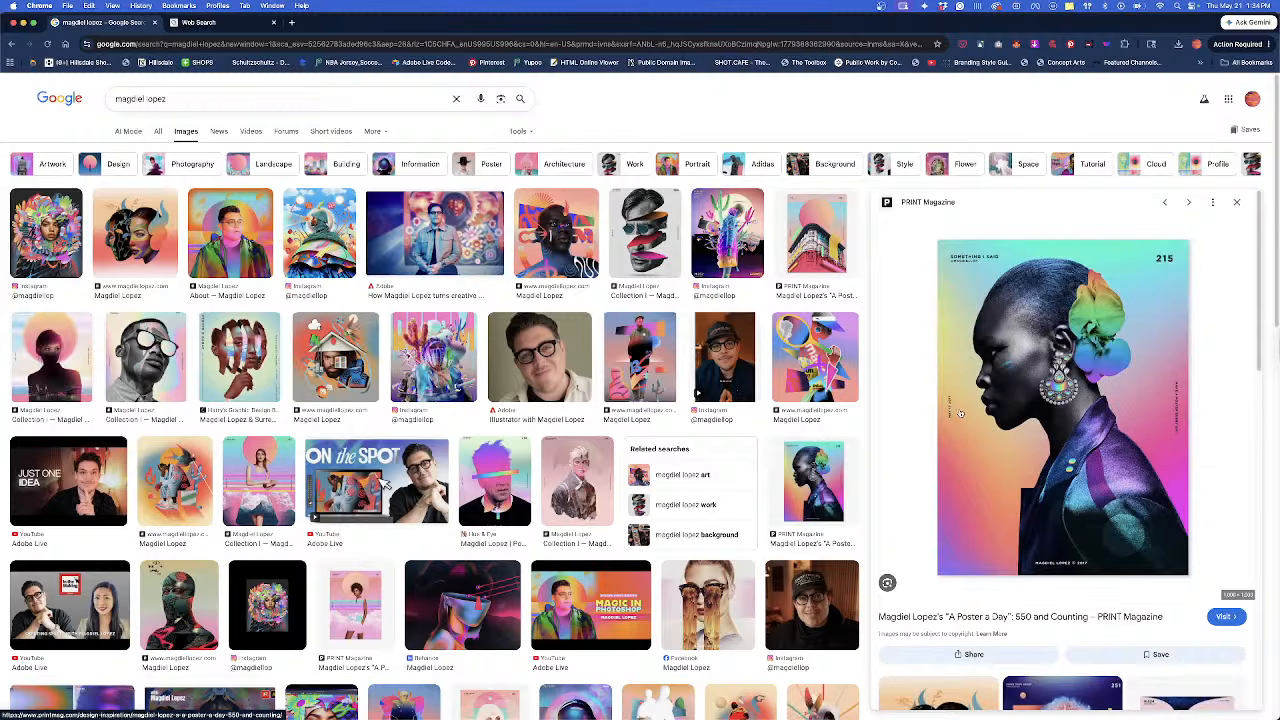
# Step: Preview the mountain-skirt poster, the tennis racket collage and the standing figure with the cactus among the image results
pyautogui.click(267, 488)
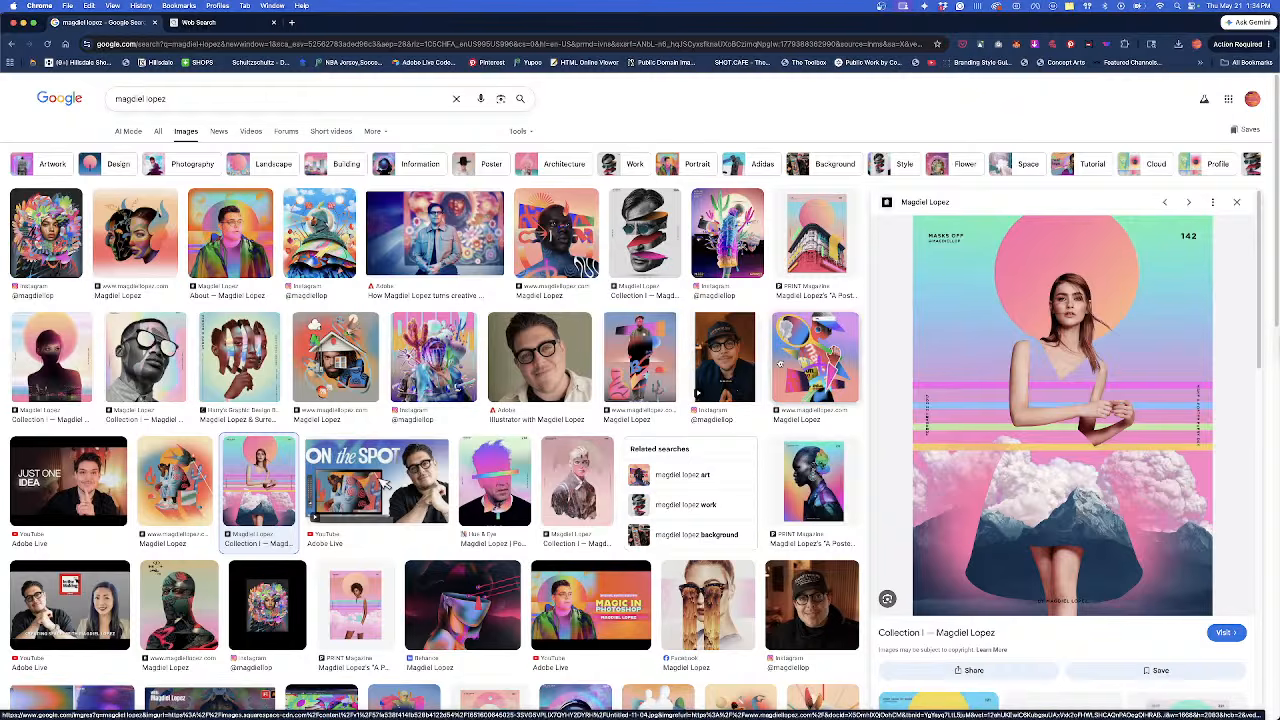
pyautogui.click(782, 361)
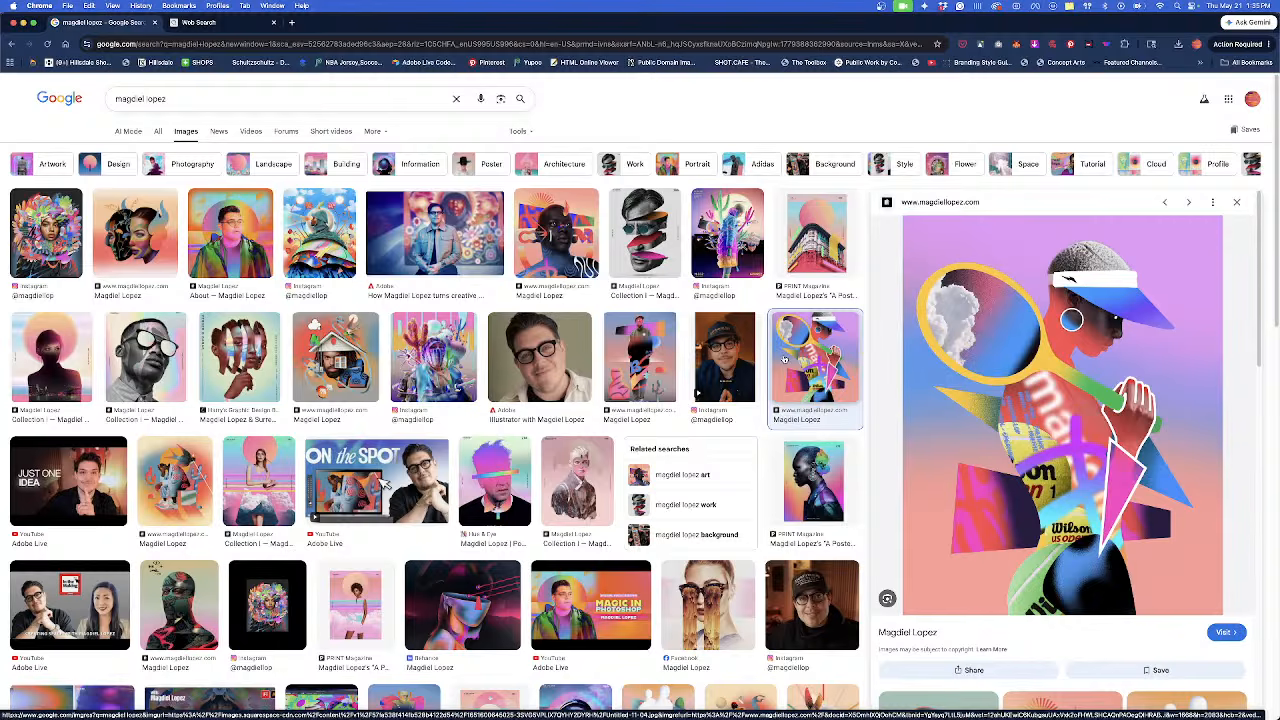
pyautogui.click(624, 358)
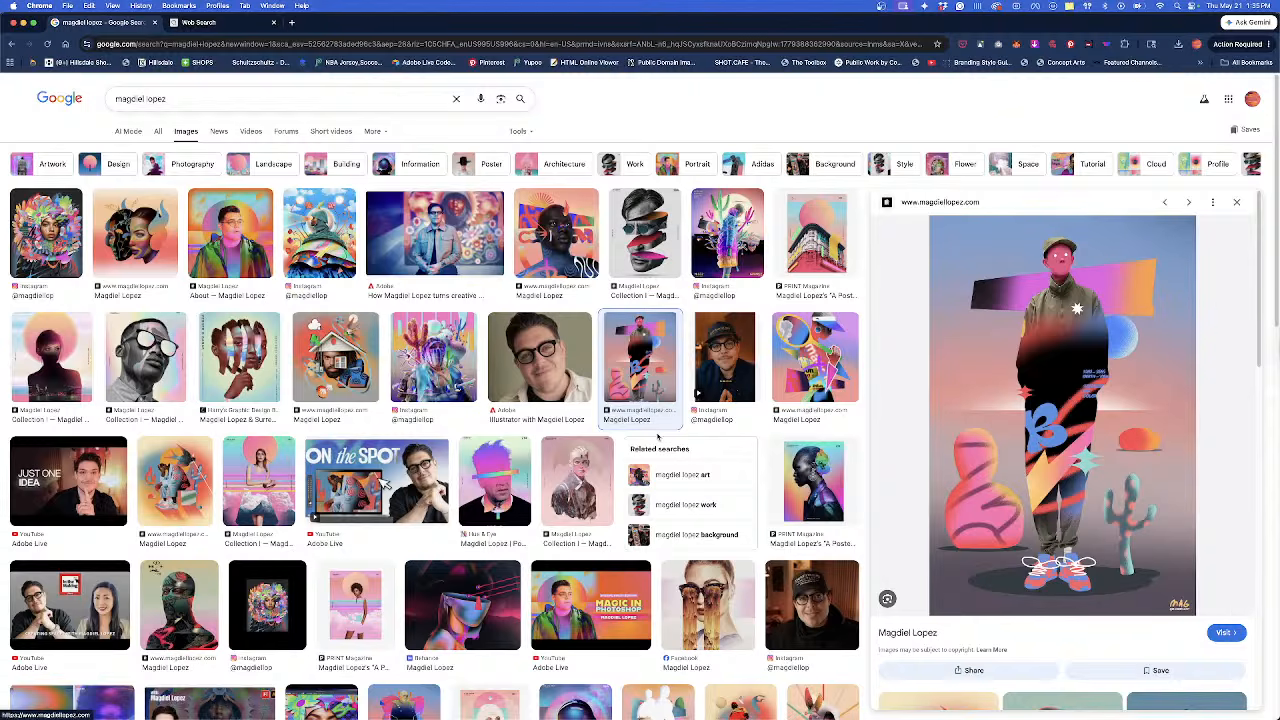
pyautogui.moveTo(681, 708)
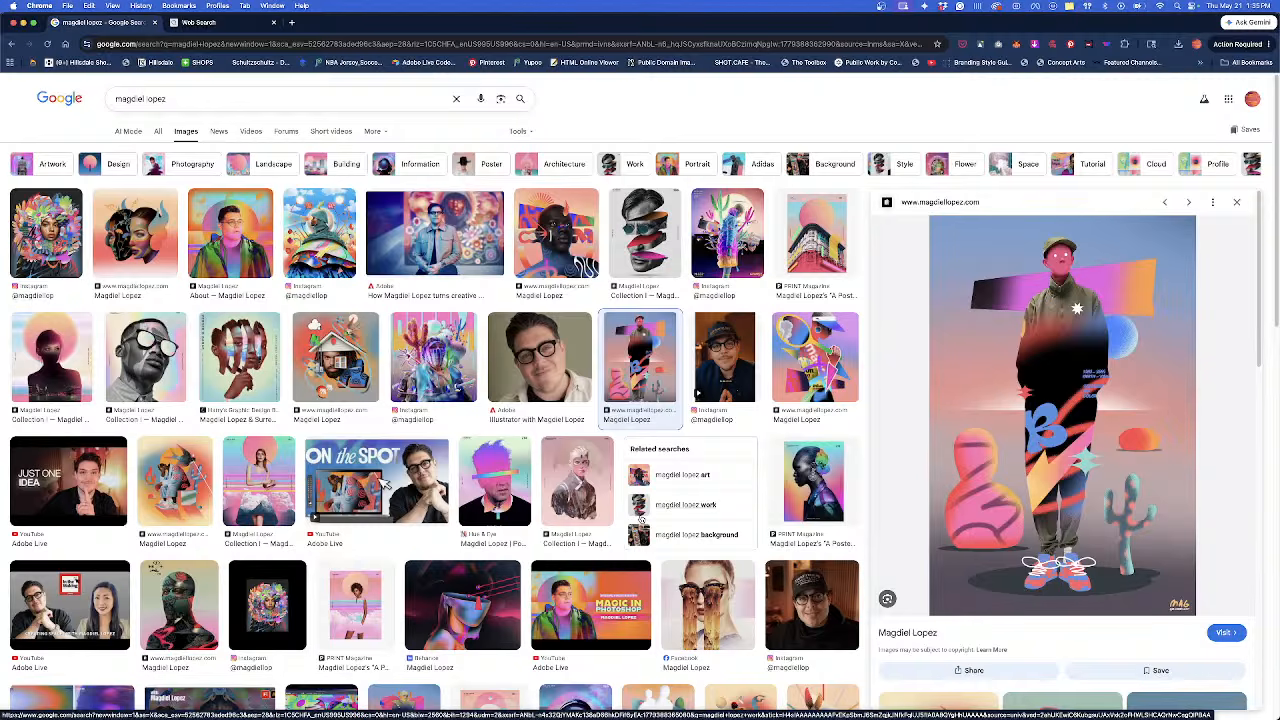
# Step: Look further down the image results and preview poster 221 and the neighbouring poster 252
pyautogui.scroll(-4, 640, 518)
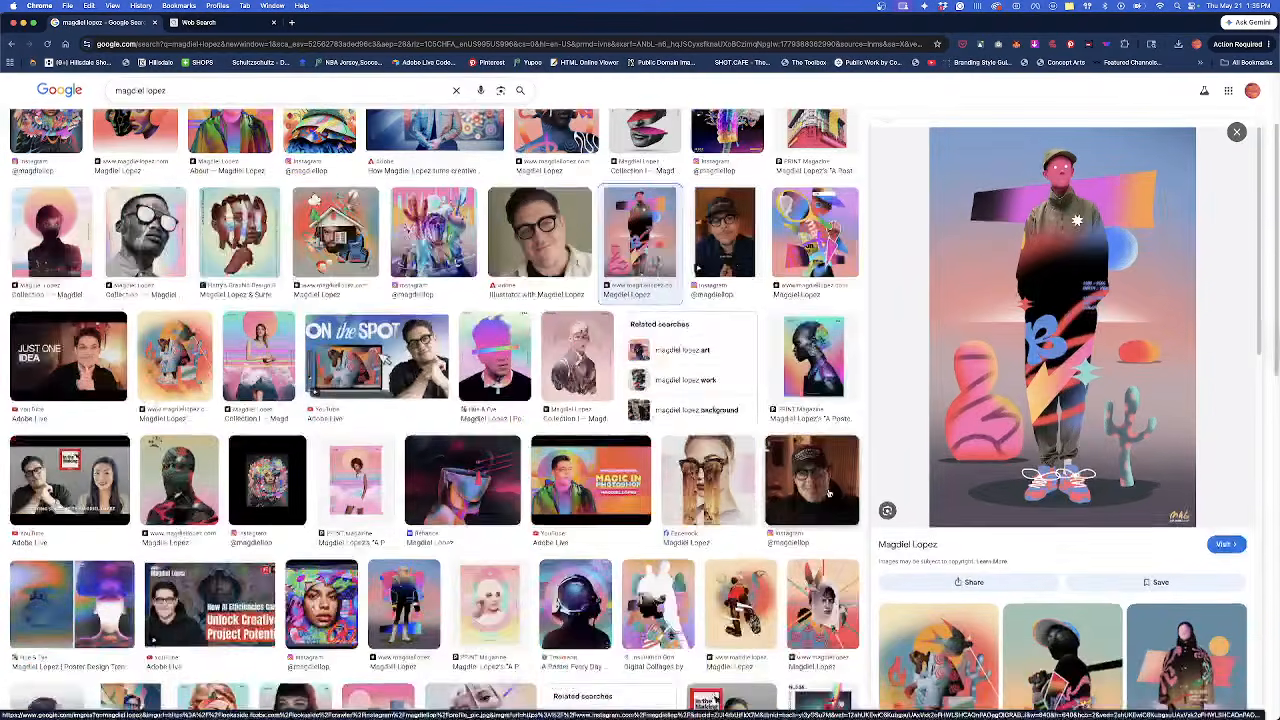
pyautogui.scroll(-2, 931, 514)
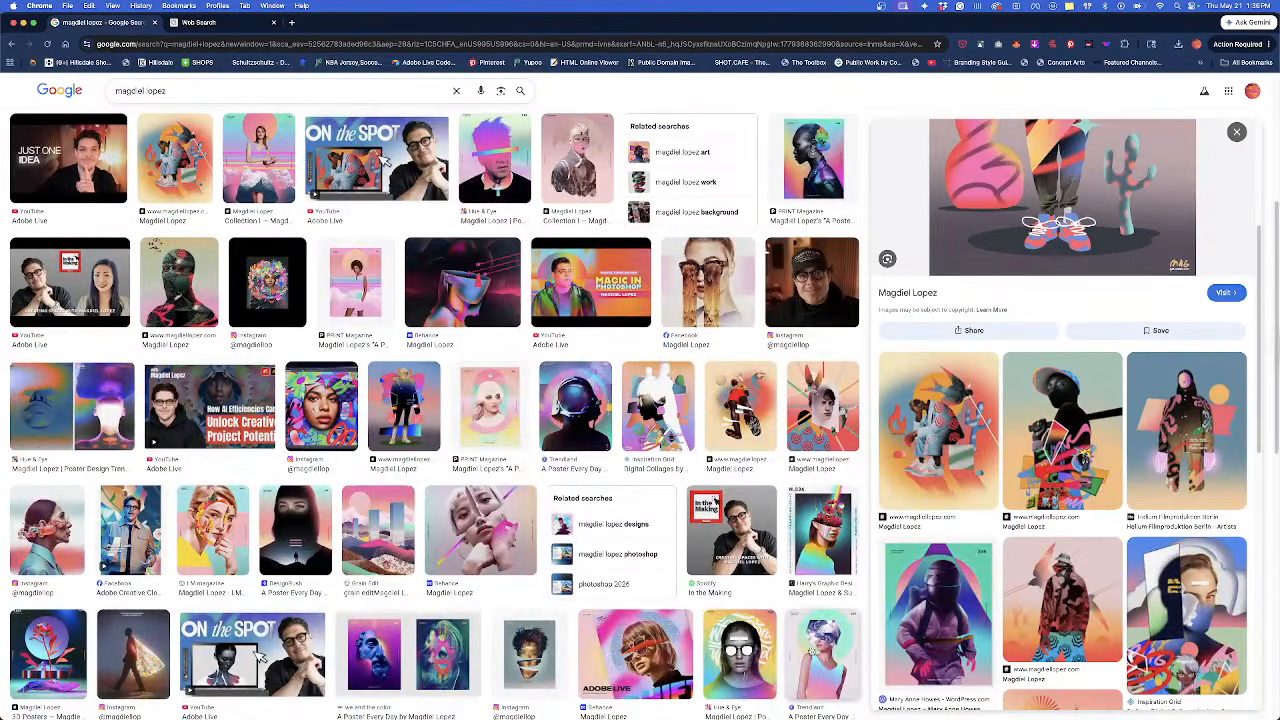
pyautogui.click(792, 654)
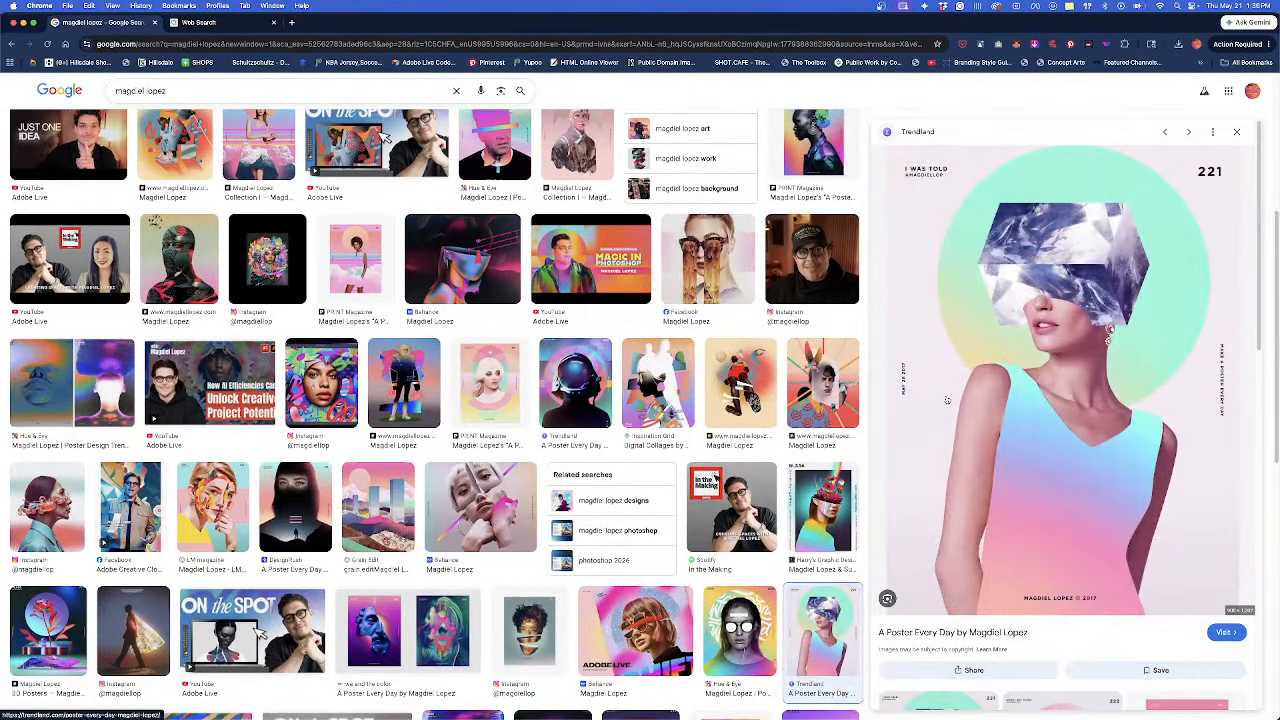
pyautogui.press('Left')
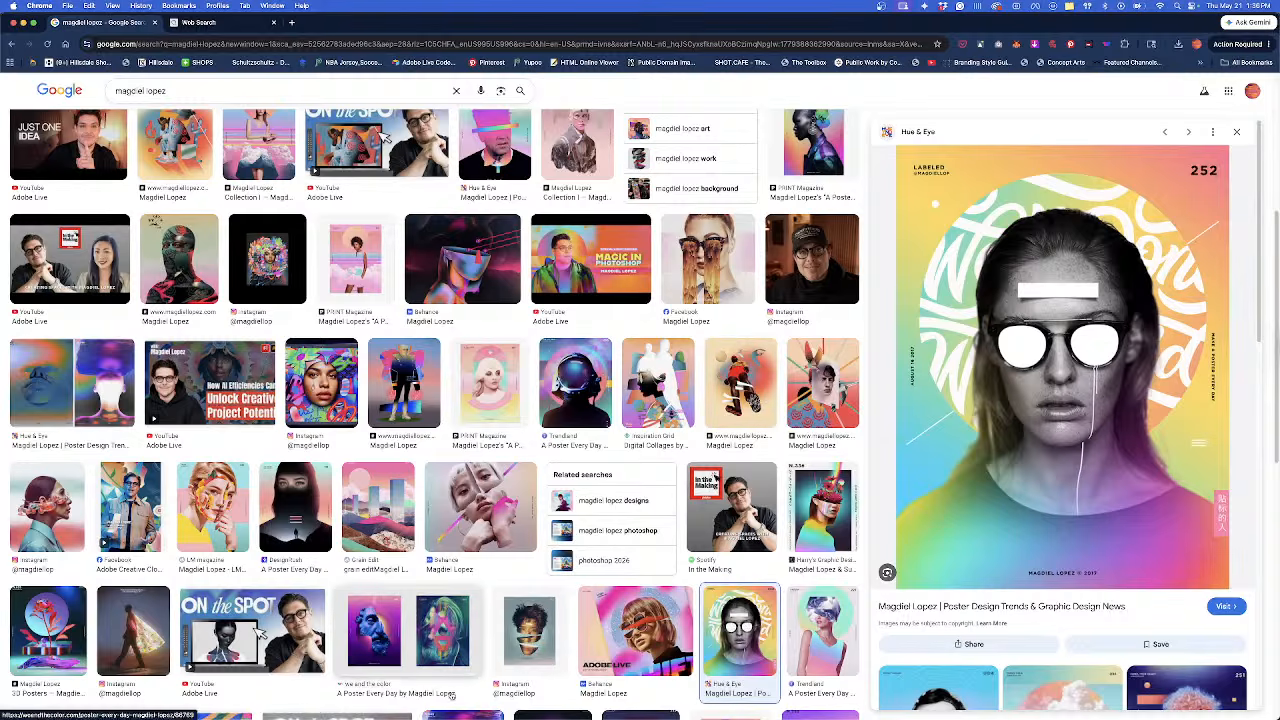
# Step: Preview the paired blue-bust and green-portrait posters, open their source article, and return to the image results
pyautogui.scroll(-2, 412, 626)
pyautogui.click(377, 565)
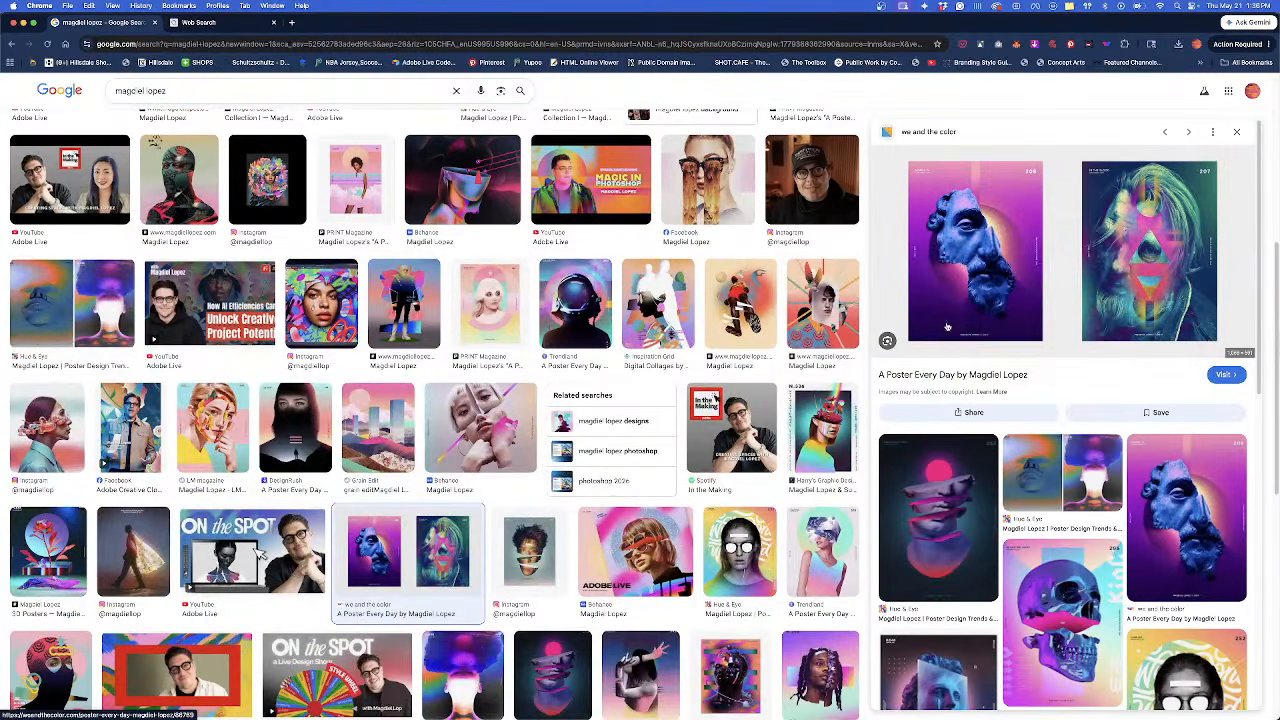
pyautogui.click(1148, 274)
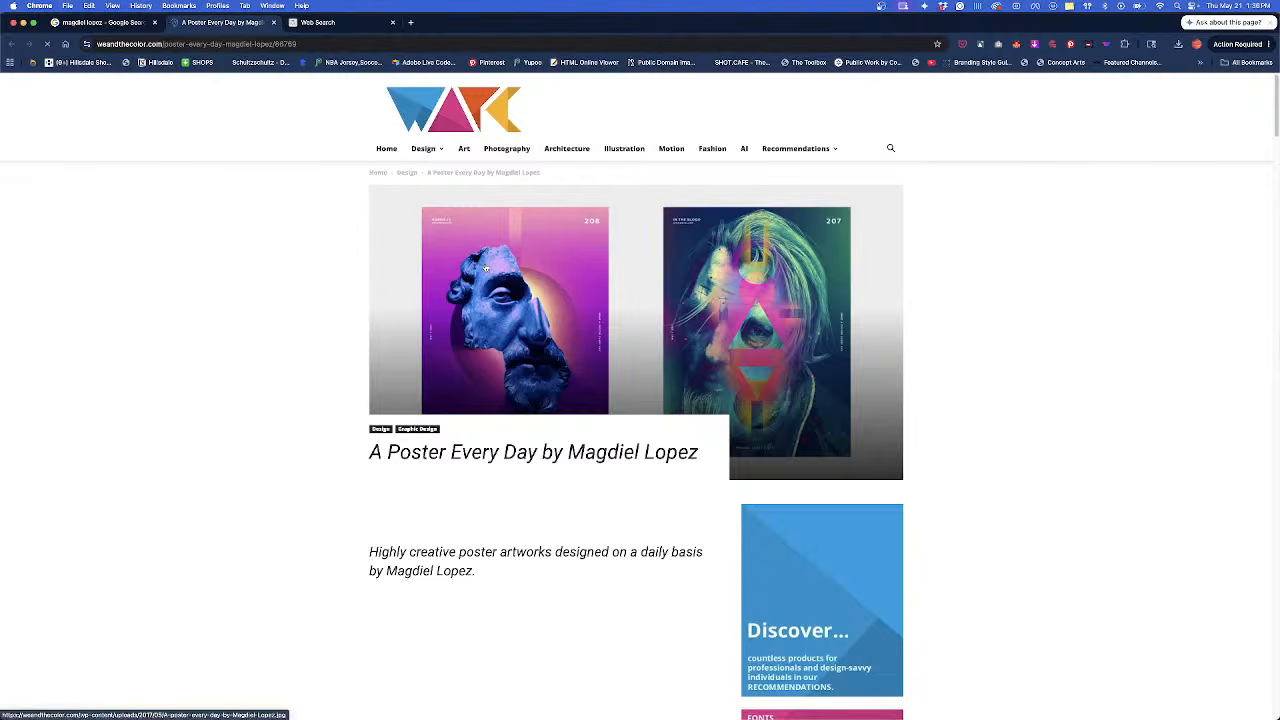
pyautogui.hotkey('ctrl', 'shift', 'Tab')
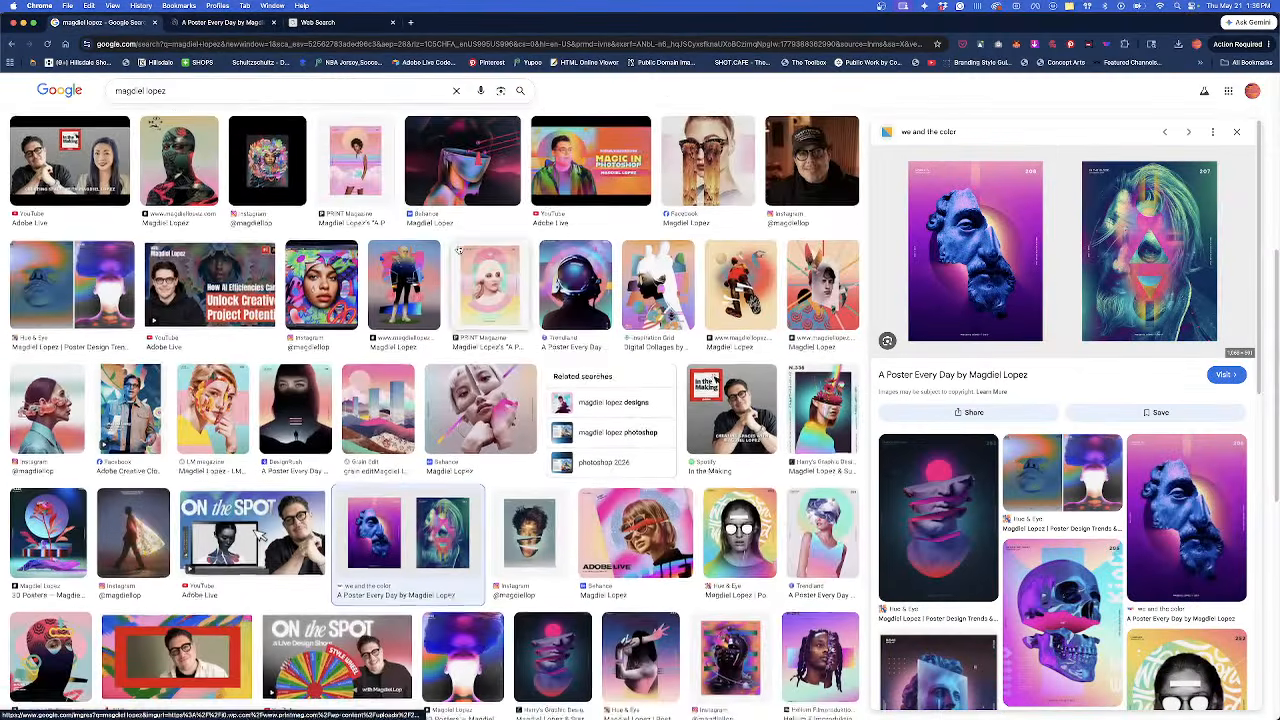
# Step: Preview the split-face portrait from Behance and look through more of the poster results
pyautogui.scroll(-3, 459, 250)
pyautogui.click(480, 235)
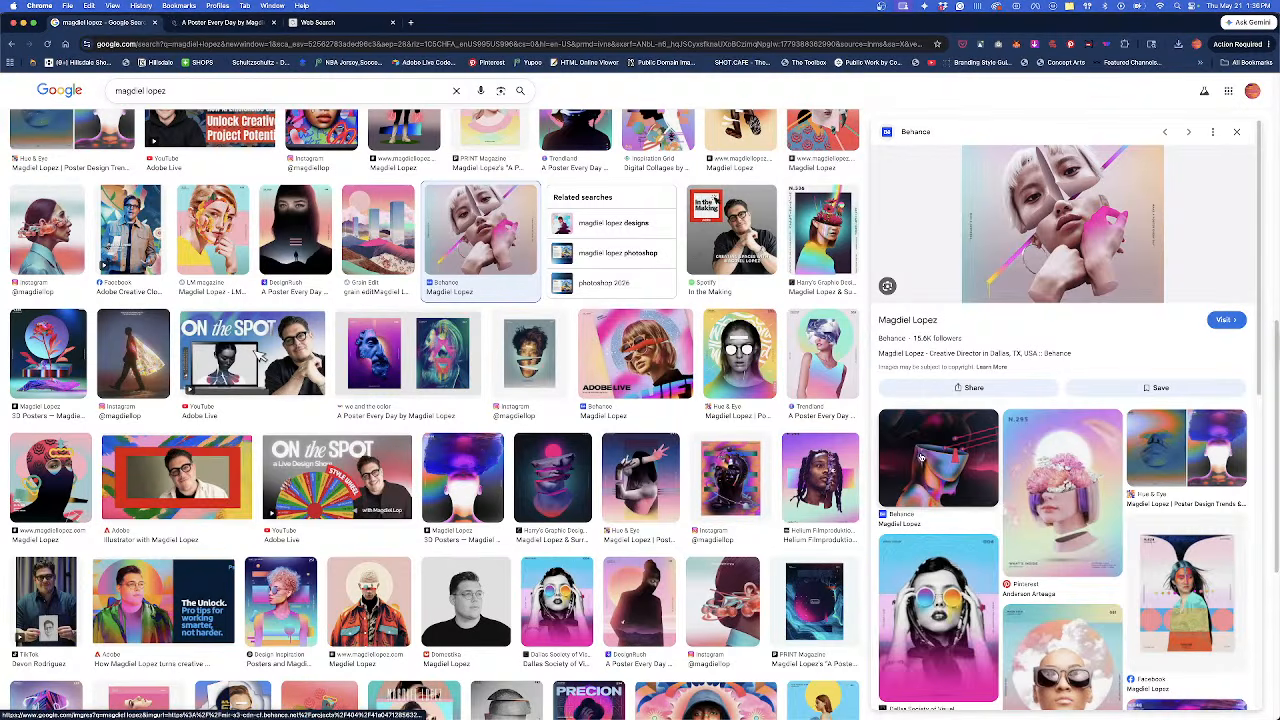
pyautogui.scroll(-4, 660, 488)
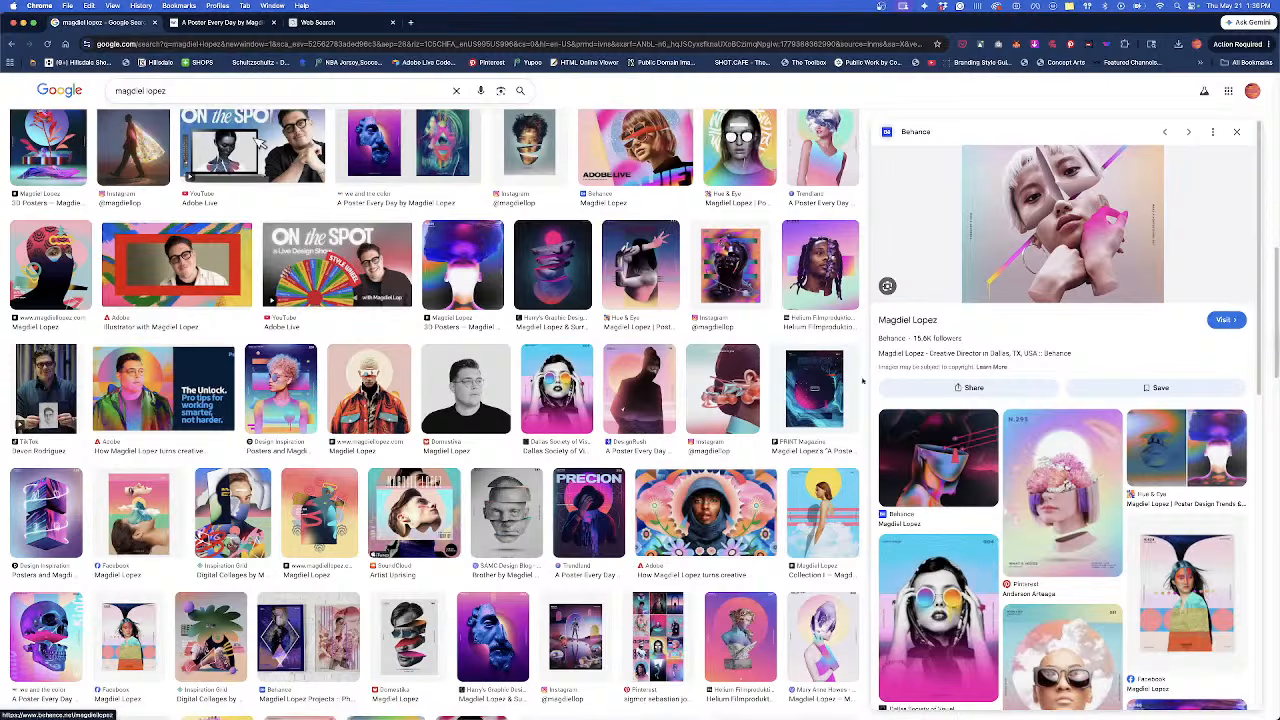
# Step: Switch to Photoshop and close the Libraries panel
pyautogui.click(871, 710)
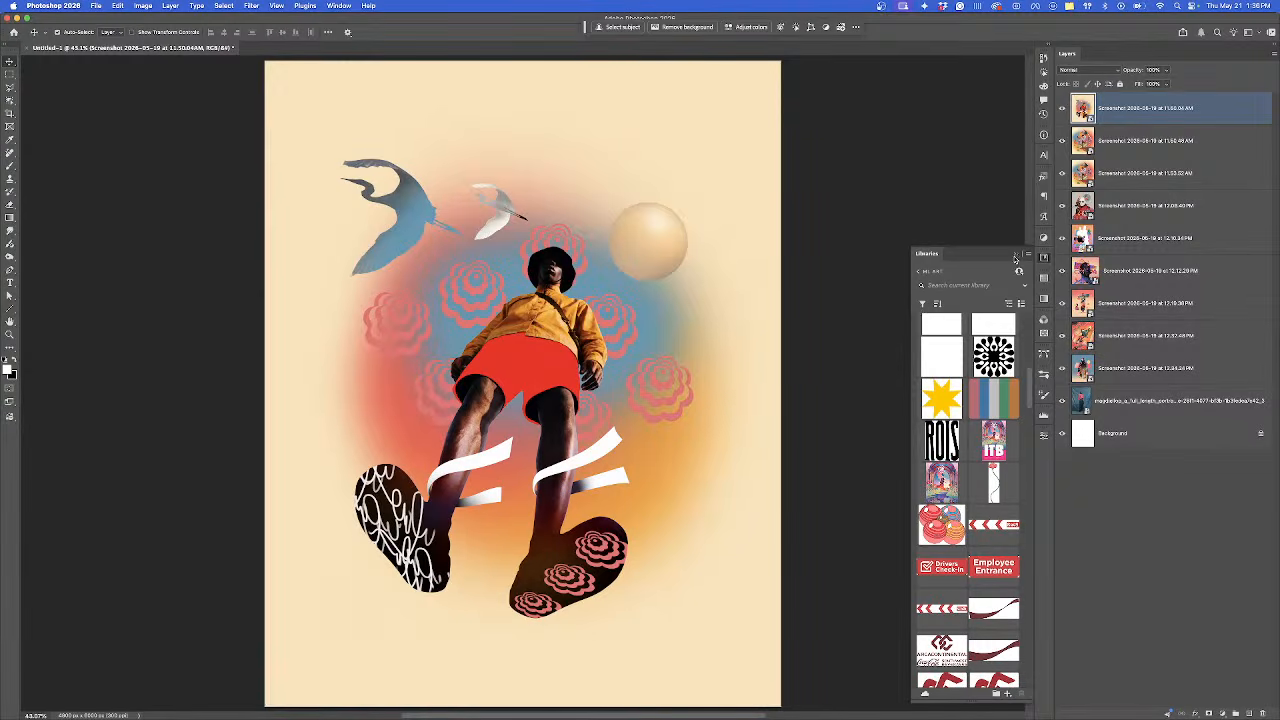
pyautogui.click(1015, 256)
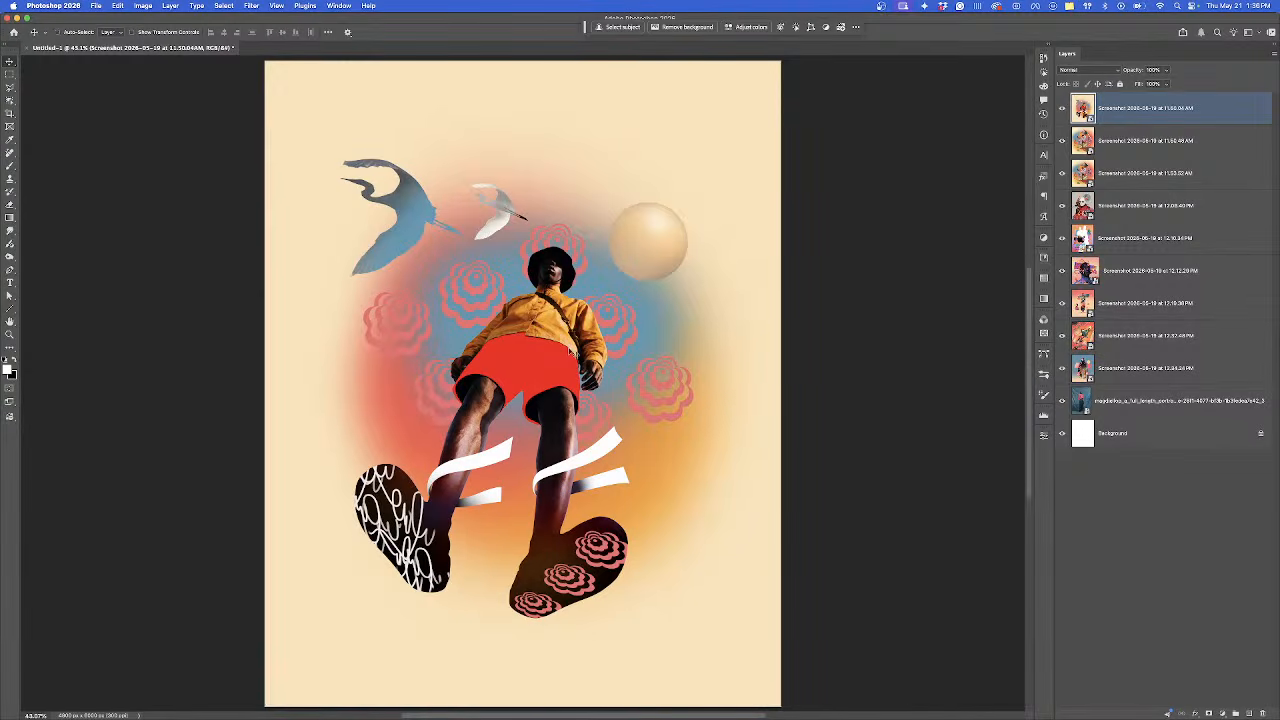
# Step: Inspect the low-angle figure artwork up close, hide its top screenshot layer, and examine the seated-man collage beneath
pyautogui.scroll(3, 570, 350)
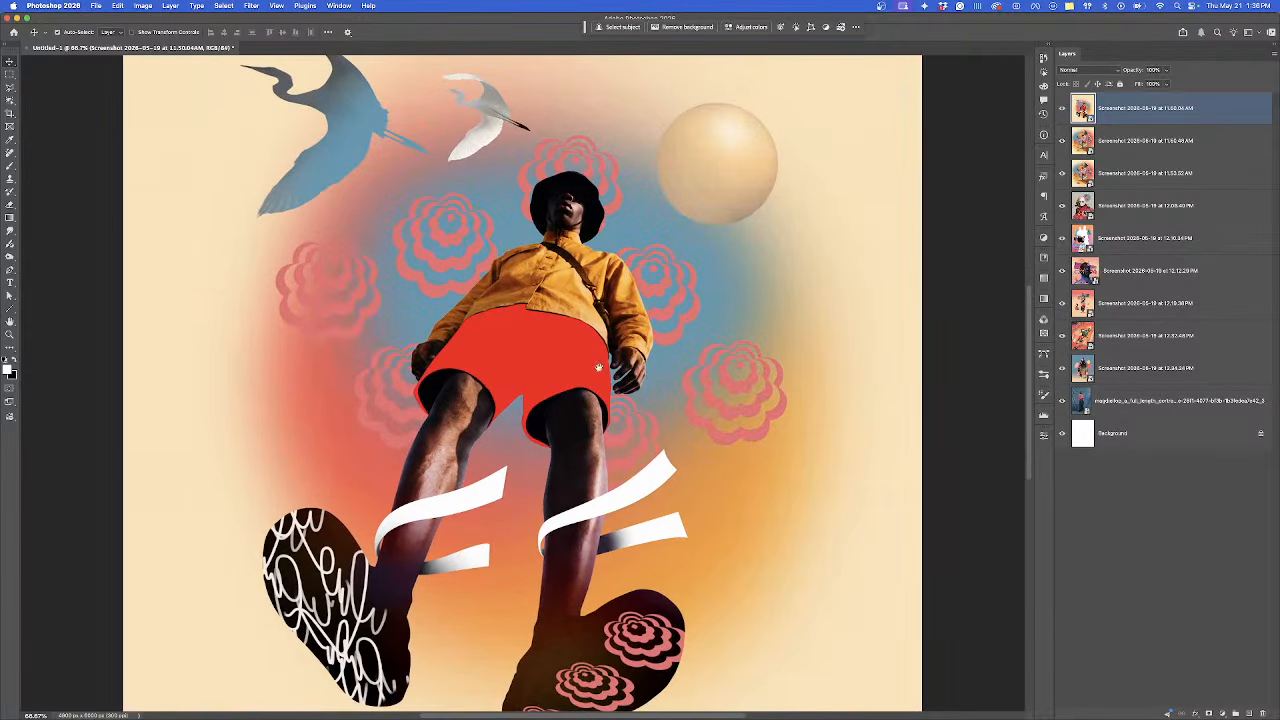
pyautogui.moveTo(600, 370); pyautogui.dragTo(714, 518)
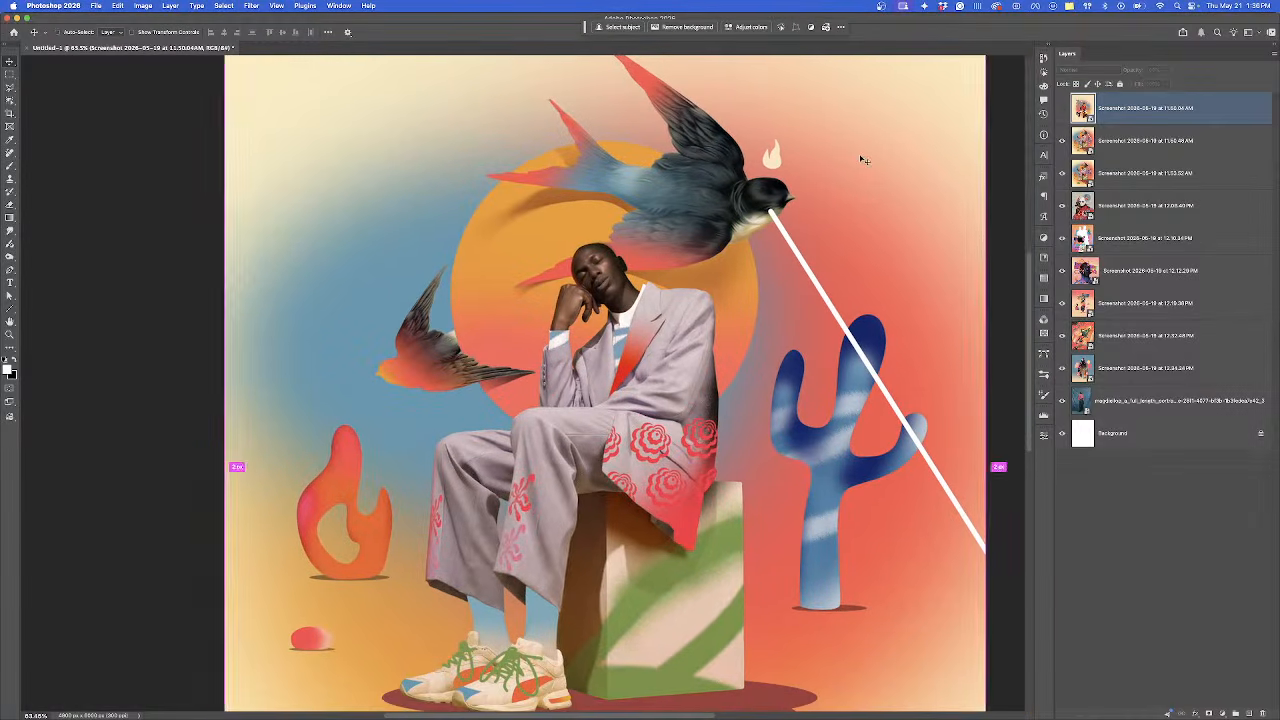
pyautogui.press('super+minus')
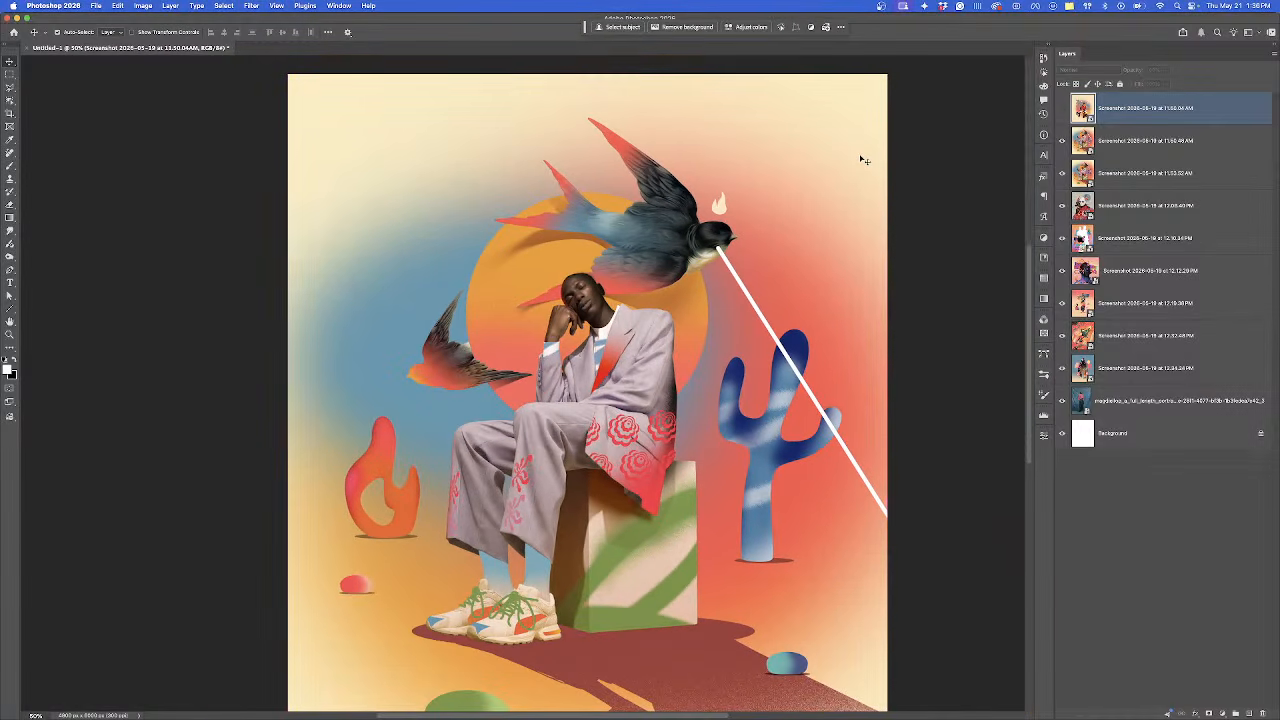
# Step: Hide the second, third and fourth screenshot layers in turn, examining the masked figure and the white-haired profile artwork
pyautogui.click(1062, 141)
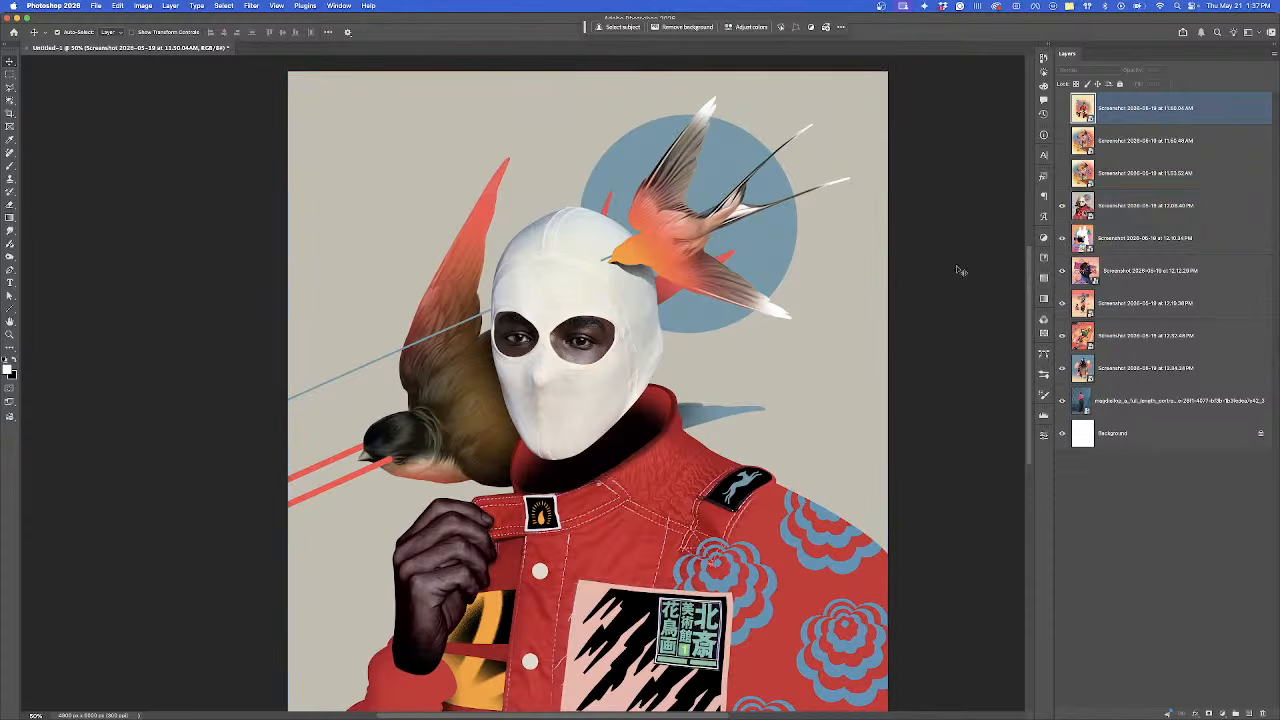
pyautogui.scroll(-1, 950, 274)
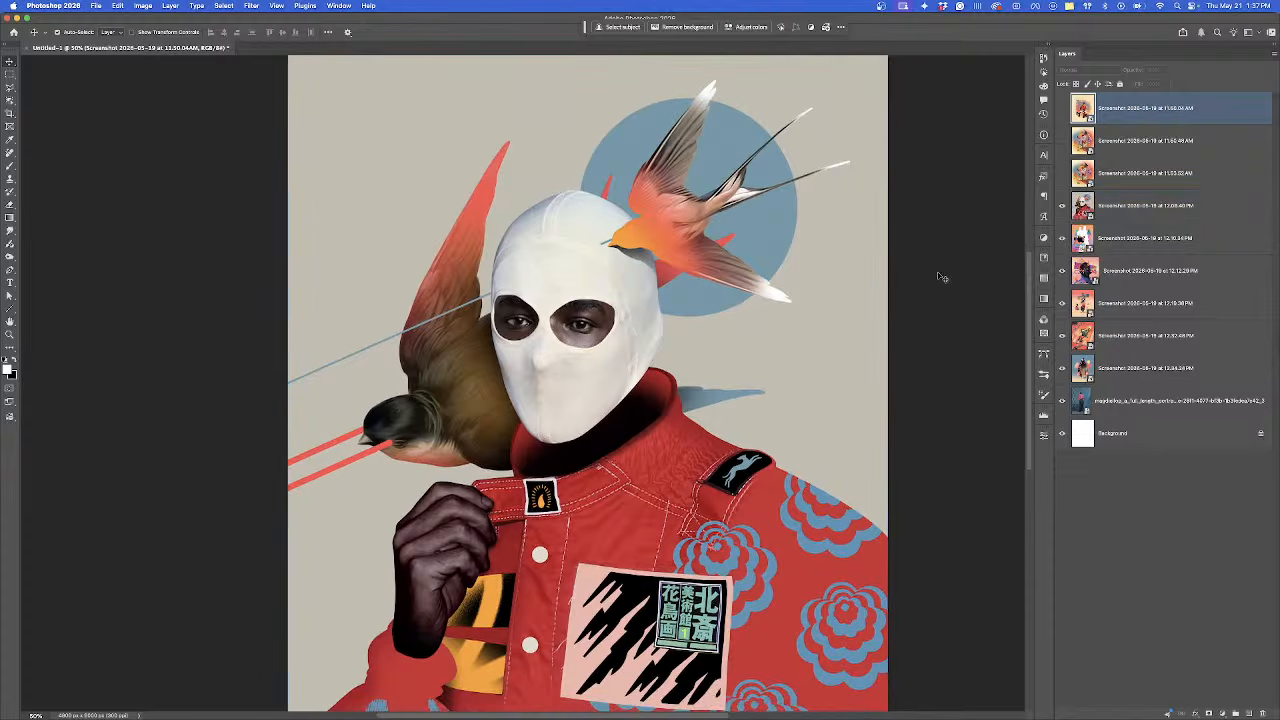
pyautogui.click(1062, 207)
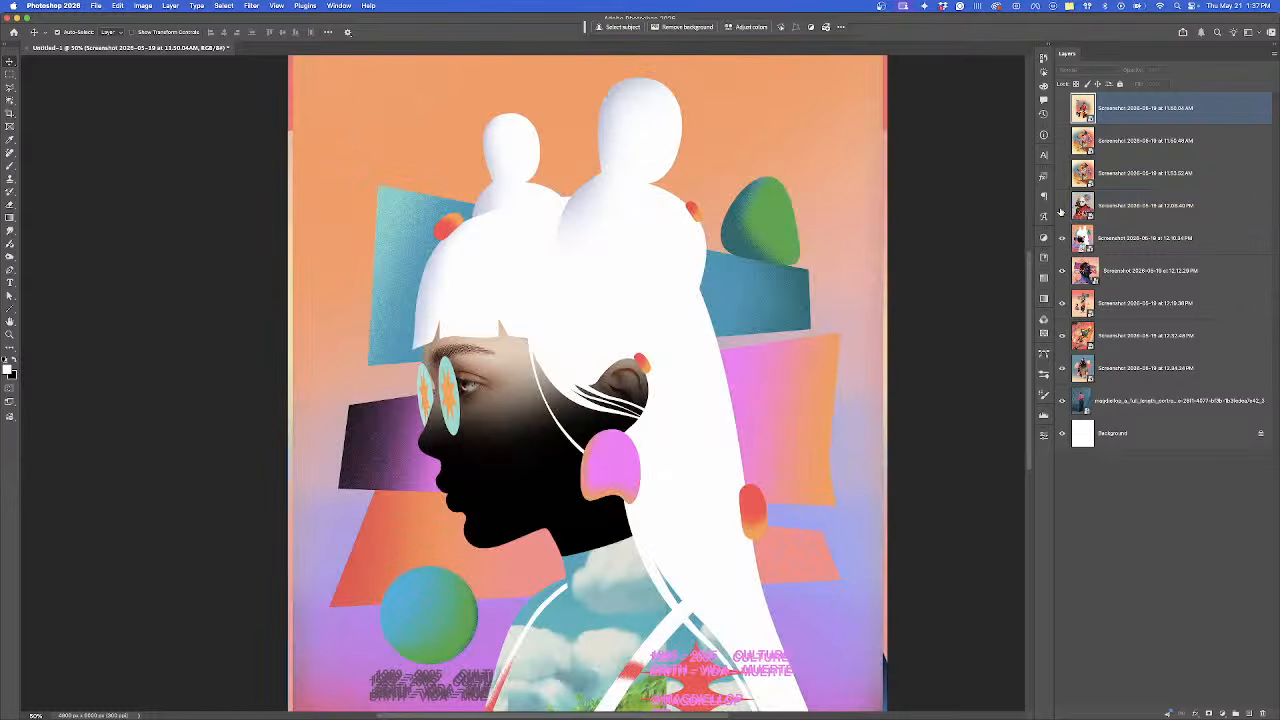
pyautogui.scroll(-2, 976, 276)
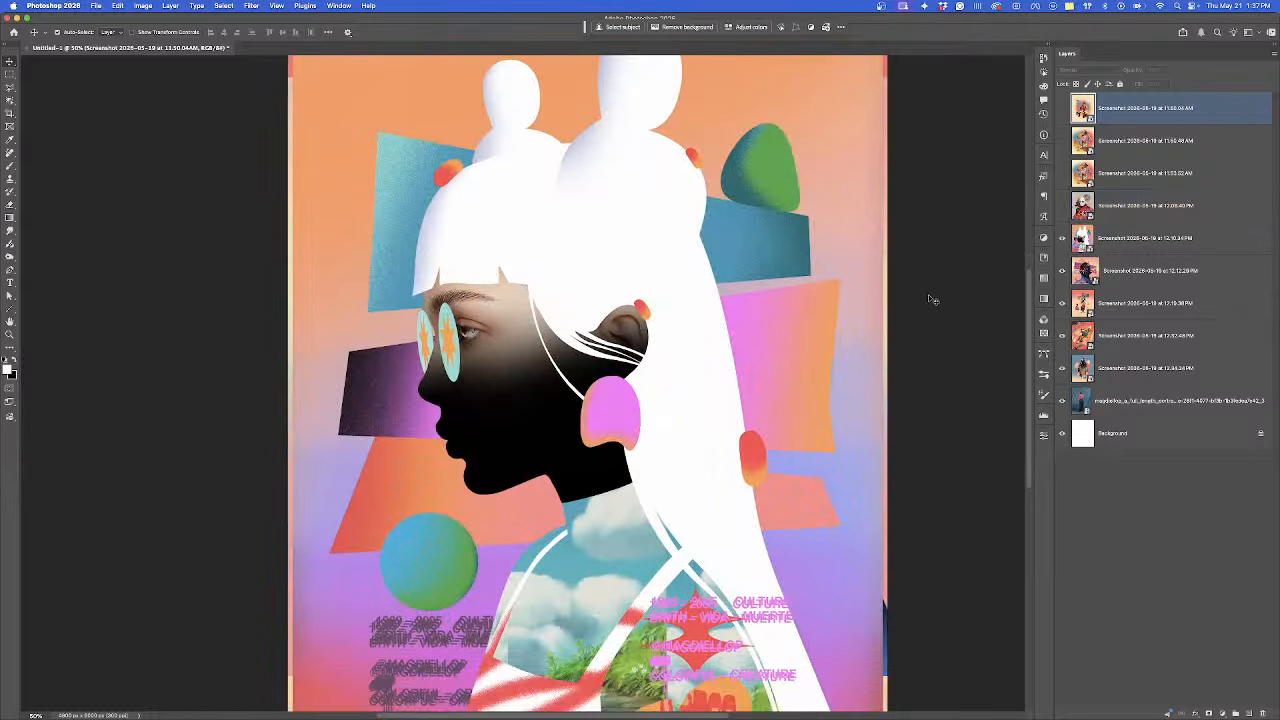
pyautogui.press('super+minus')
pyautogui.press('super+plus')
pyautogui.scroll(-3, 788, 369)
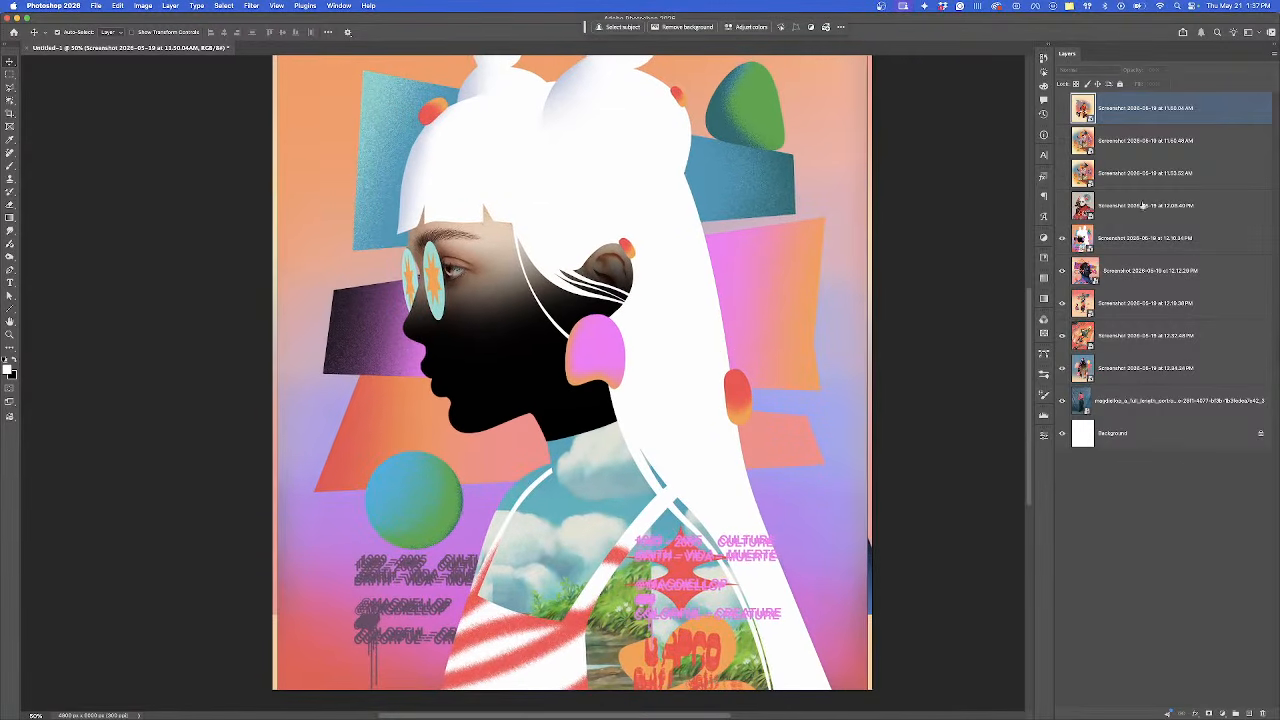
# Step: Hide the fifth and sixth screenshot layers in turn, examining the frontal portrait and the standing figure with the cactus
pyautogui.click(1062, 238)
pyautogui.scroll(2, 739, 304)
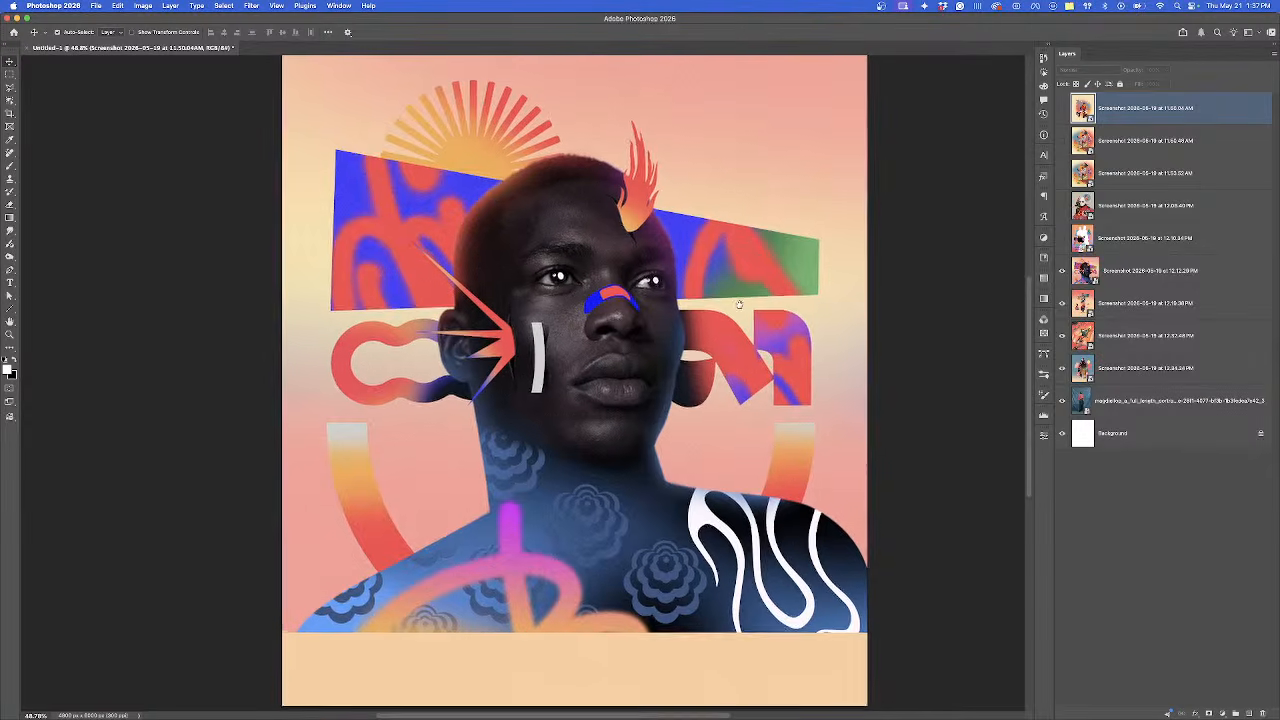
pyautogui.click(1062, 271)
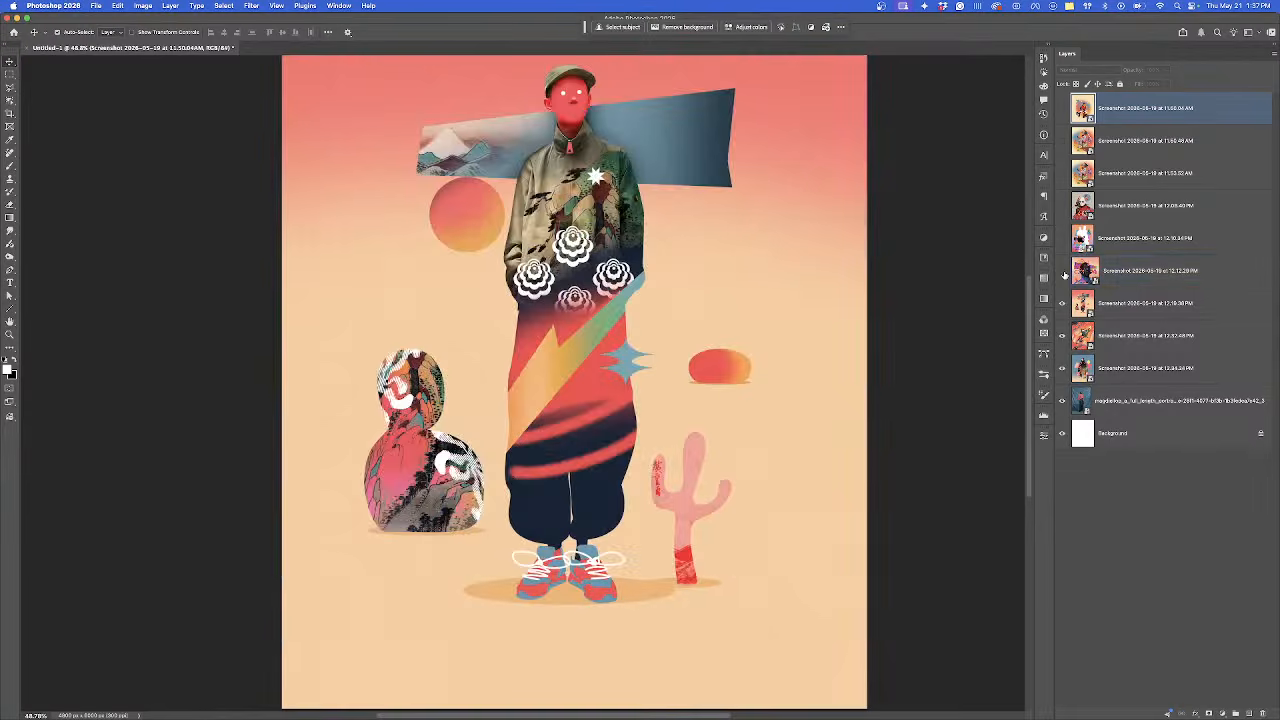
pyautogui.scroll(3, 857, 298)
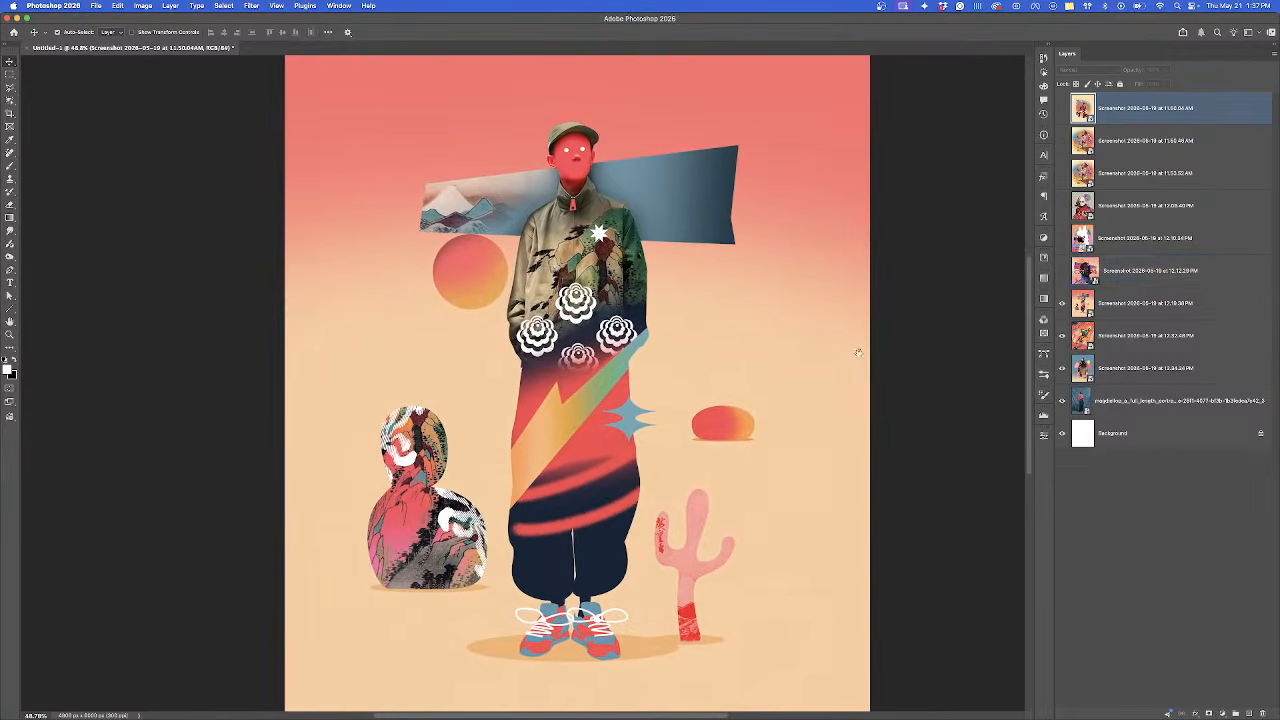
pyautogui.scroll(-2, 791, 327)
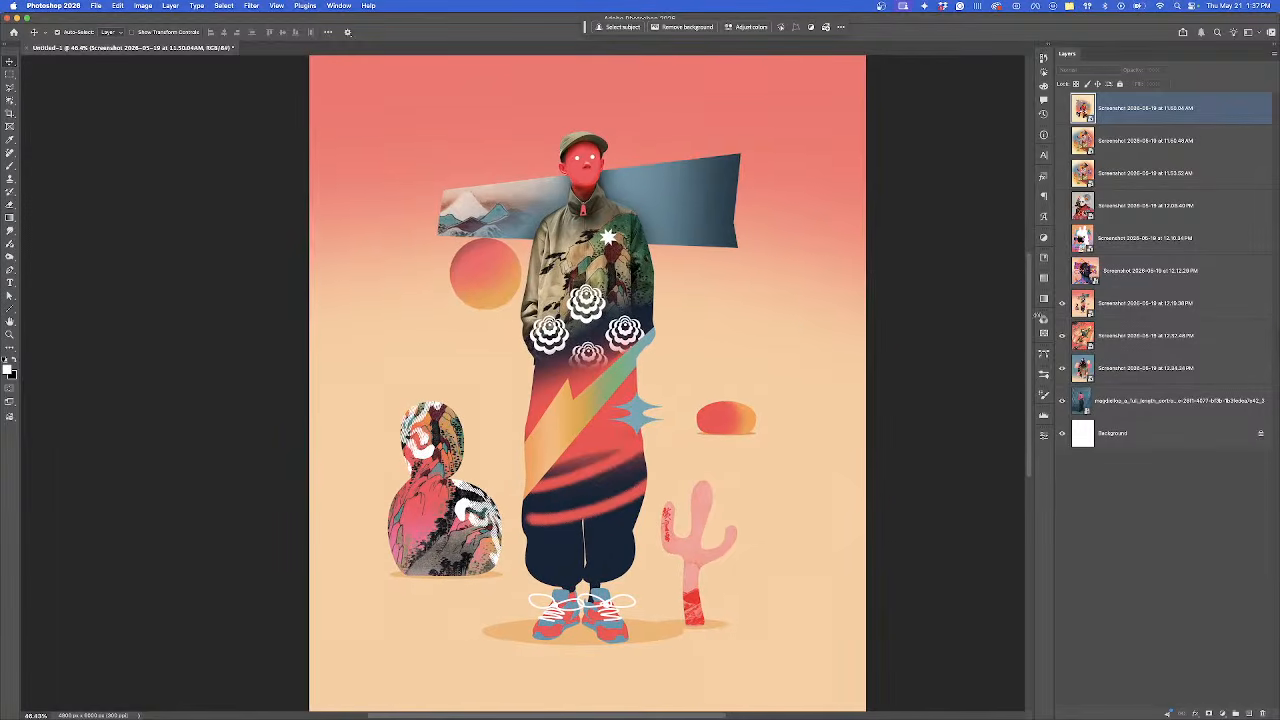
# Step: Hide the seventh screenshot layer and examine the details of the leaping figure in the green jacket
pyautogui.click(1062, 303)
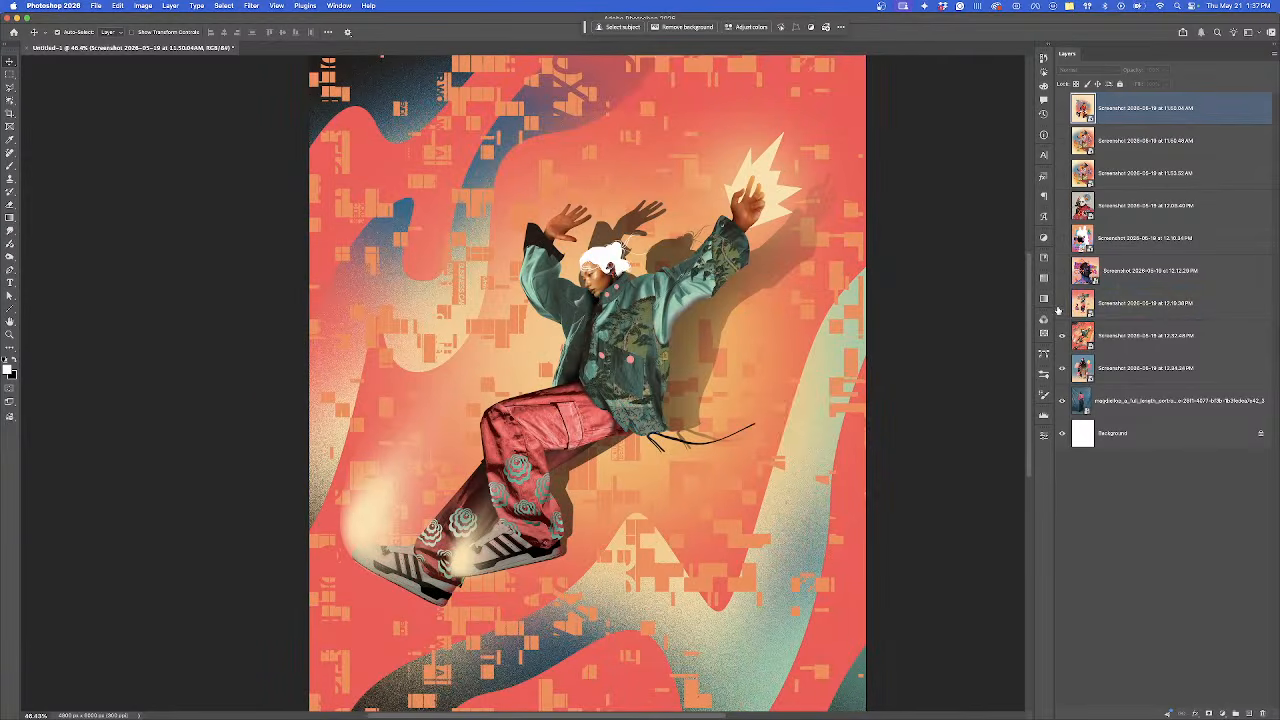
pyautogui.scroll(10, 548, 379)
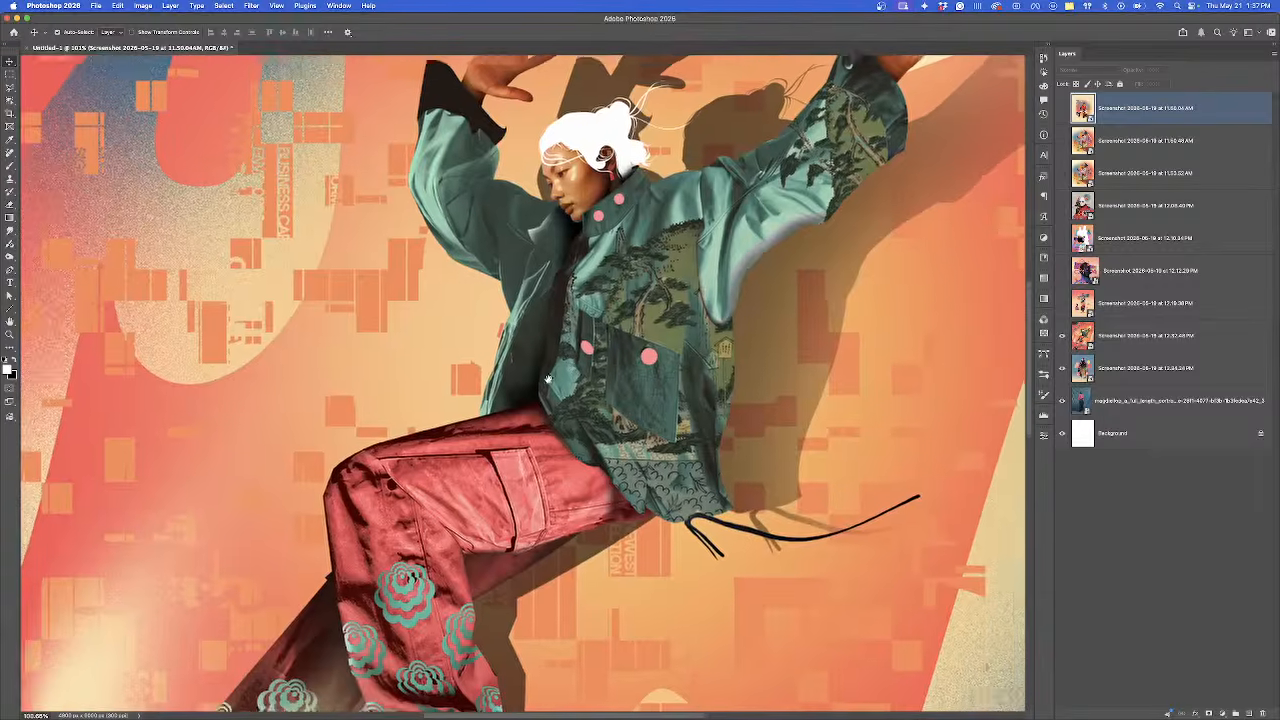
pyautogui.scroll(-5, 548, 379)
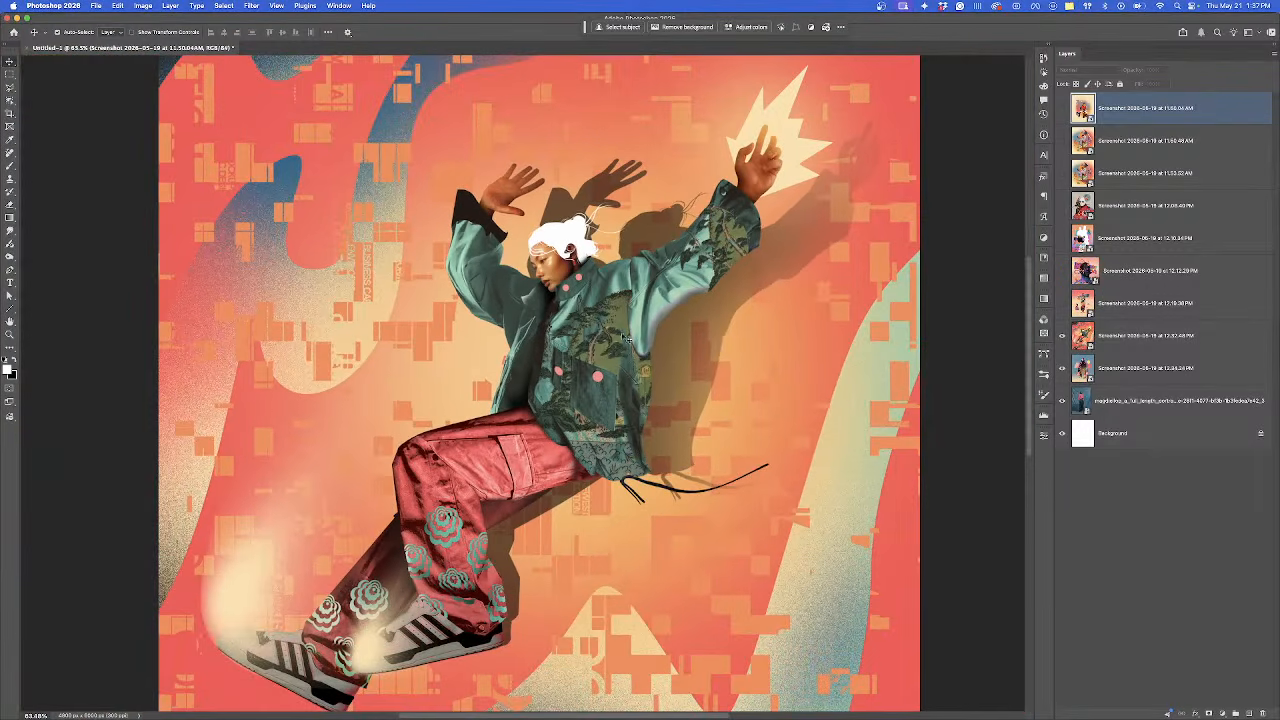
# Step: Hide the eighth and ninth screenshot layers in turn, examining the faceless figure in the long padded coat before exposing the portrait photo
pyautogui.keyDown('super'); pyautogui.click(1064, 340); pyautogui.keyUp('super')
pyautogui.click(1062, 343)
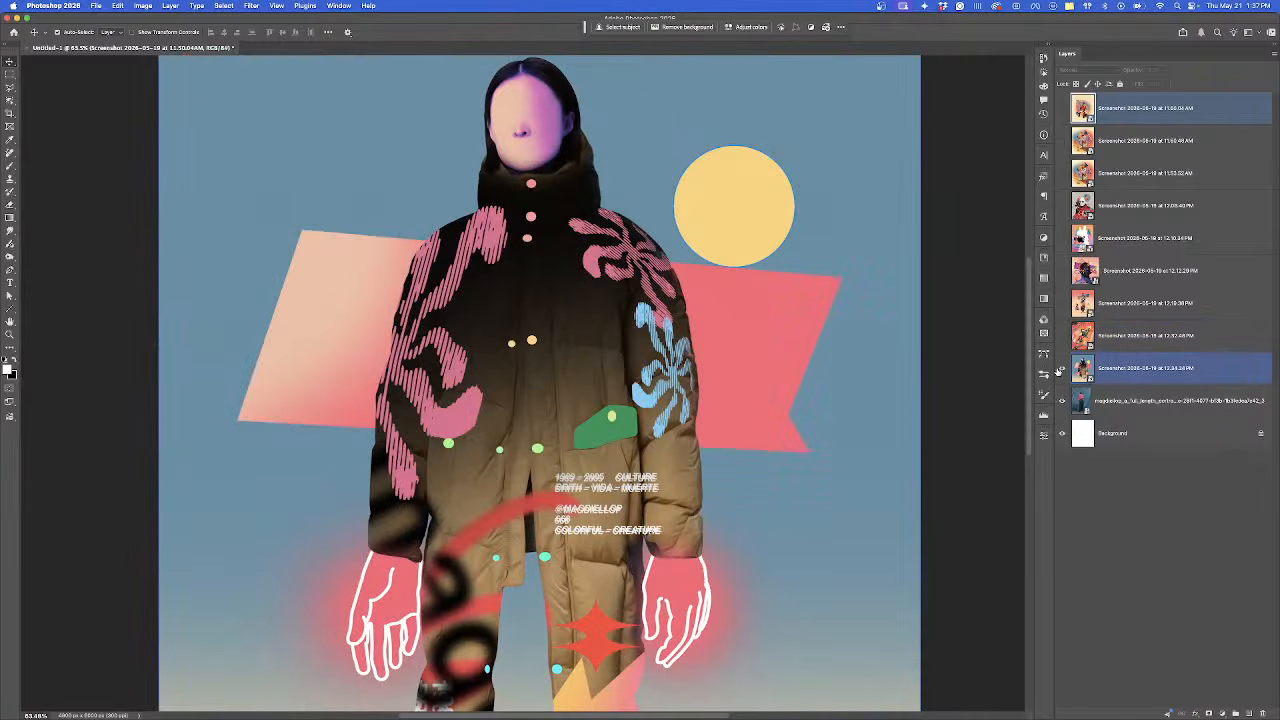
pyautogui.click(1061, 369)
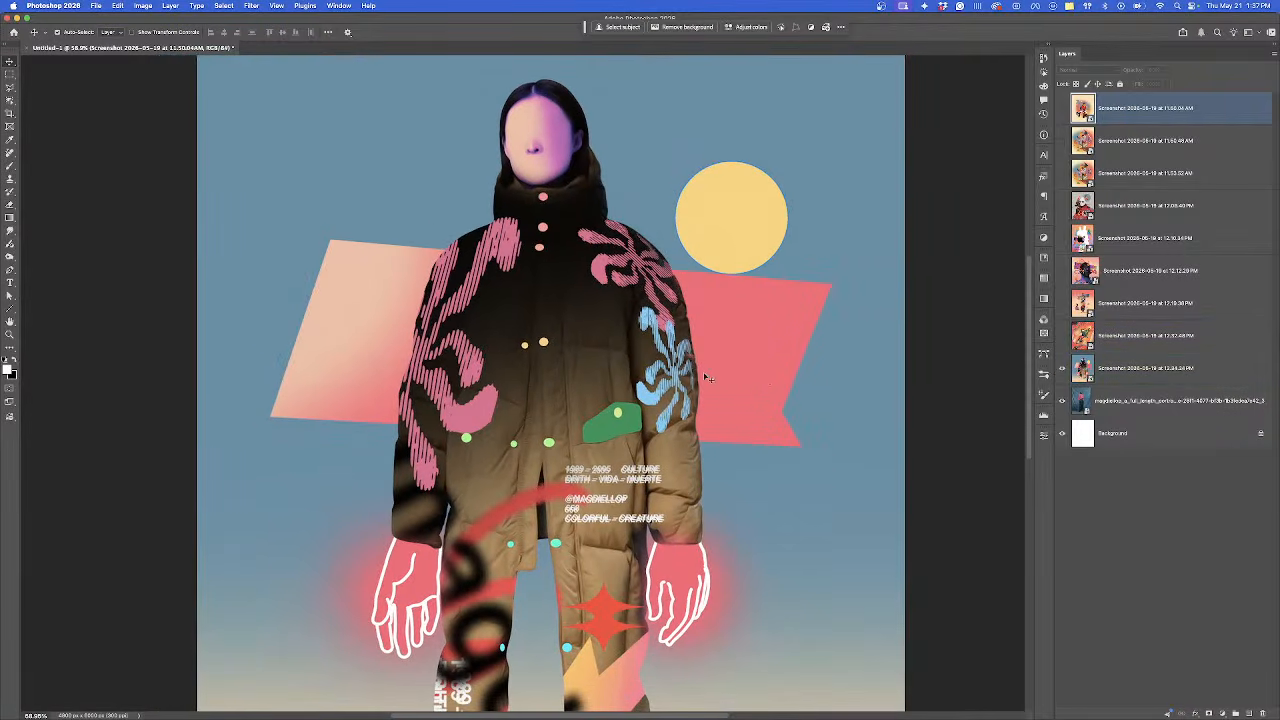
pyautogui.click(1062, 369)
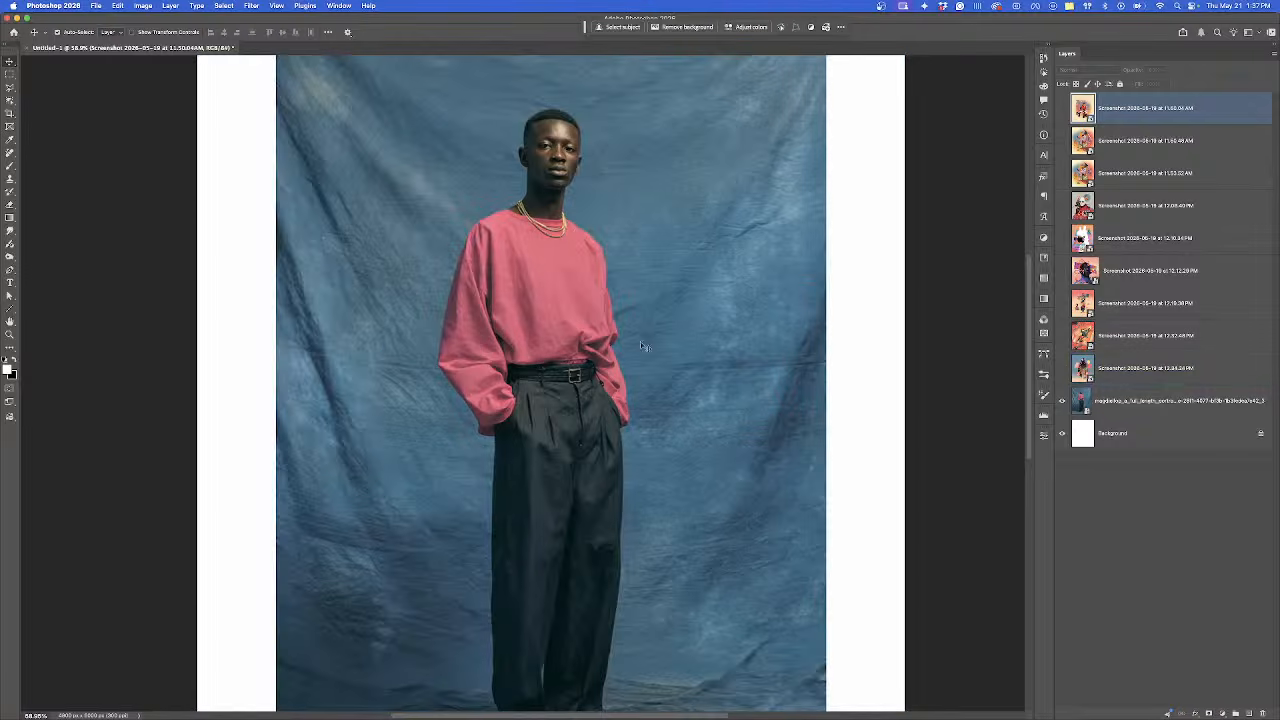
# Step: Fit the whole canvas in view and move the floating contextual task bar off the options bar
pyautogui.press('super+0')
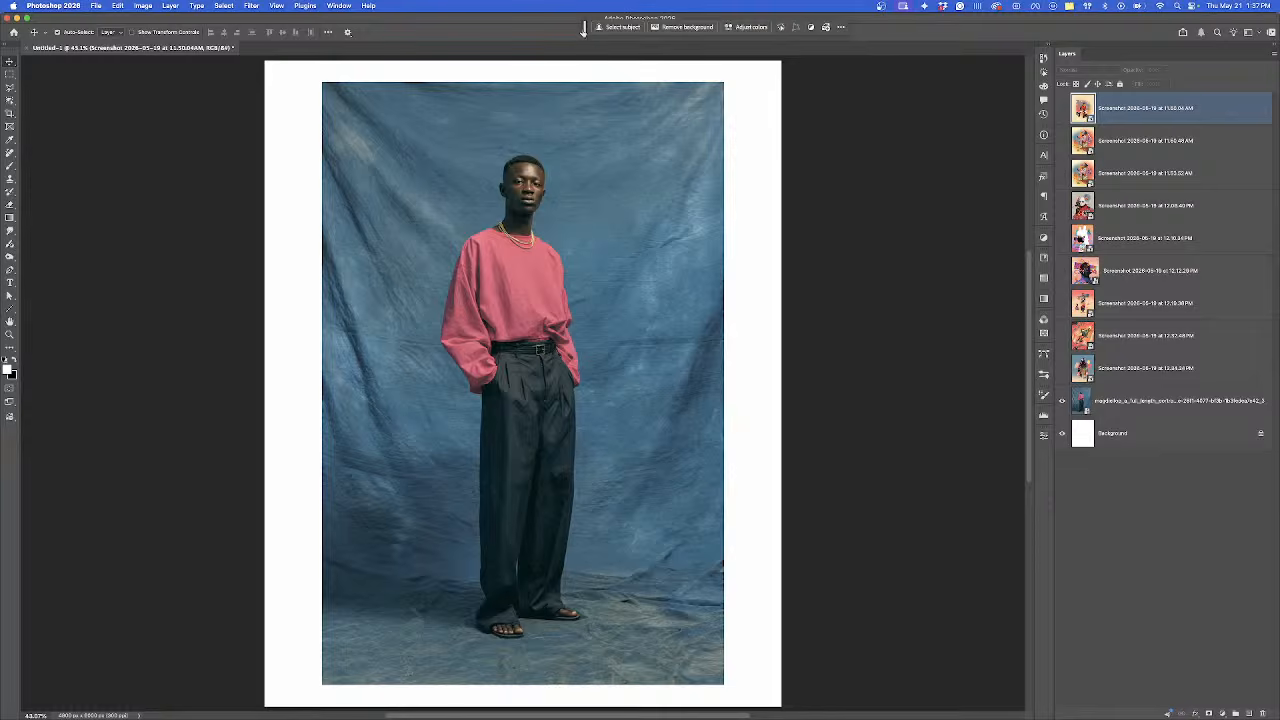
pyautogui.moveTo(583, 30); pyautogui.dragTo(758, 66)
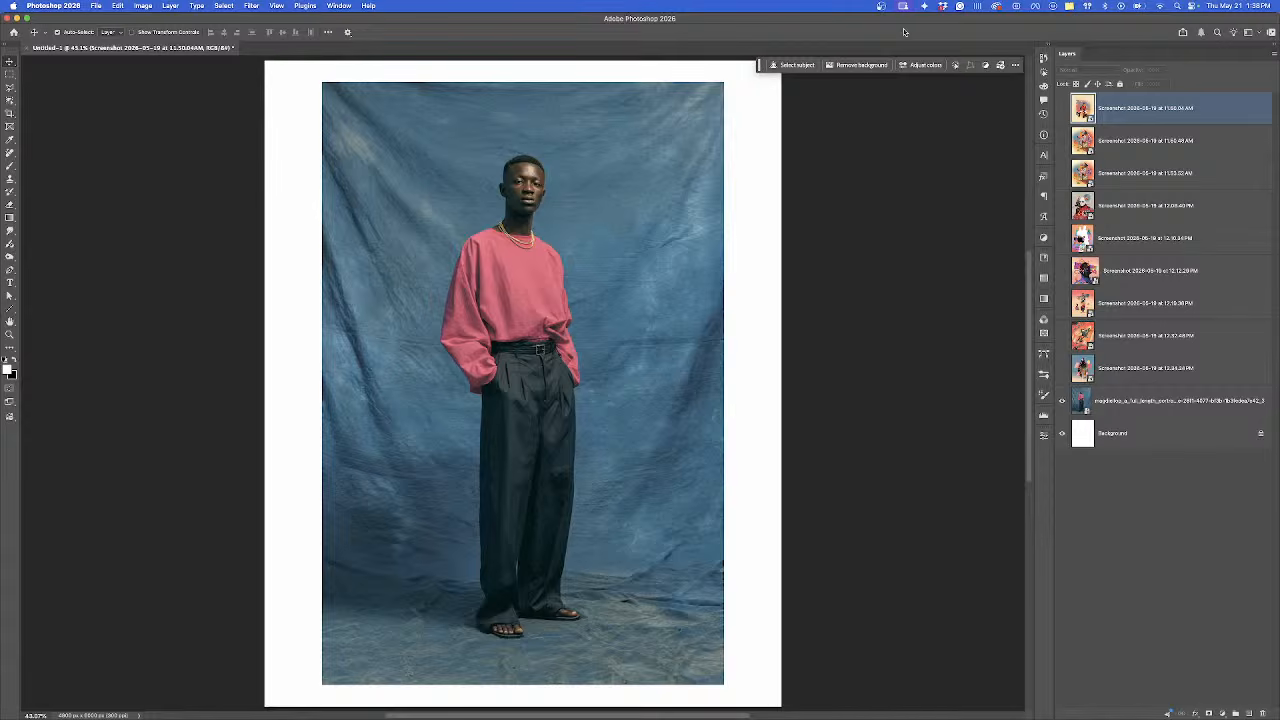
pyautogui.moveTo(711, 140); pyautogui.dragTo(766, 131)
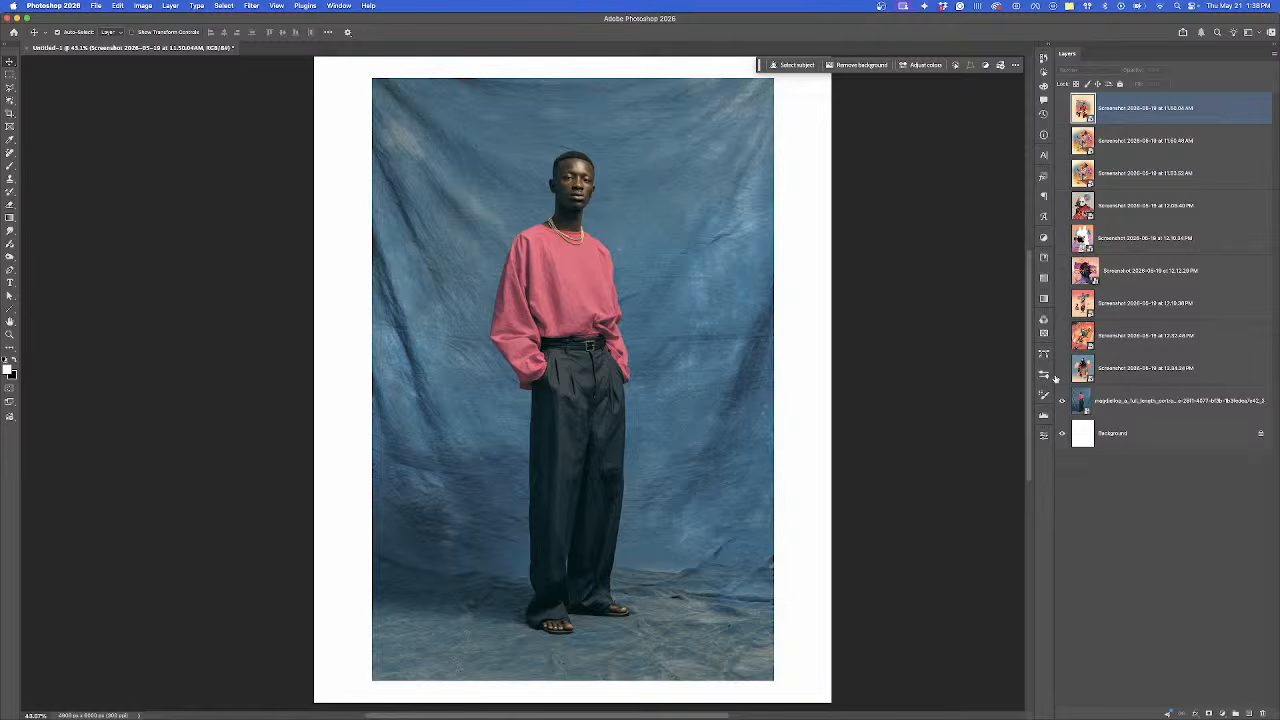
# Step: Show all nine hidden screenshot layers and scale them down together into the canvas's upper-left corner
pyautogui.moveTo(1062, 108); pyautogui.dragTo(1056, 308)
pyautogui.click(1140, 368)
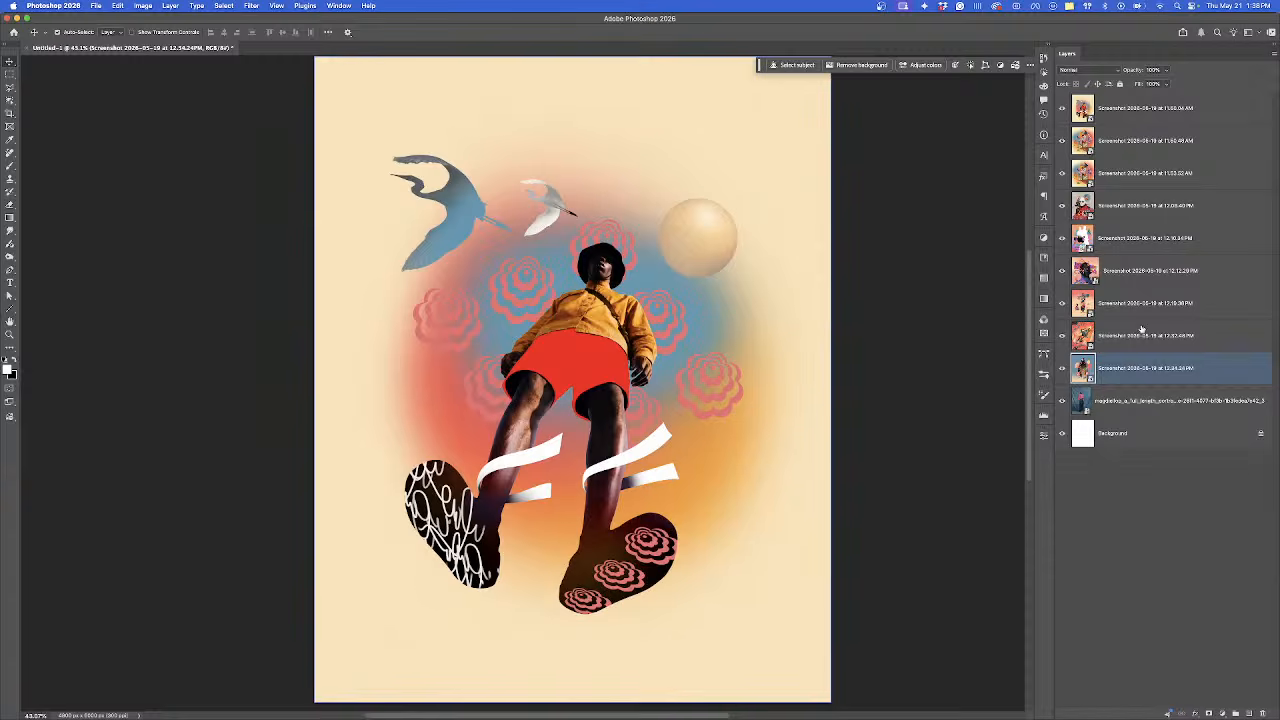
pyautogui.keyDown('shift'); pyautogui.click(1158, 118); pyautogui.keyUp('shift')
pyautogui.press('super+t')
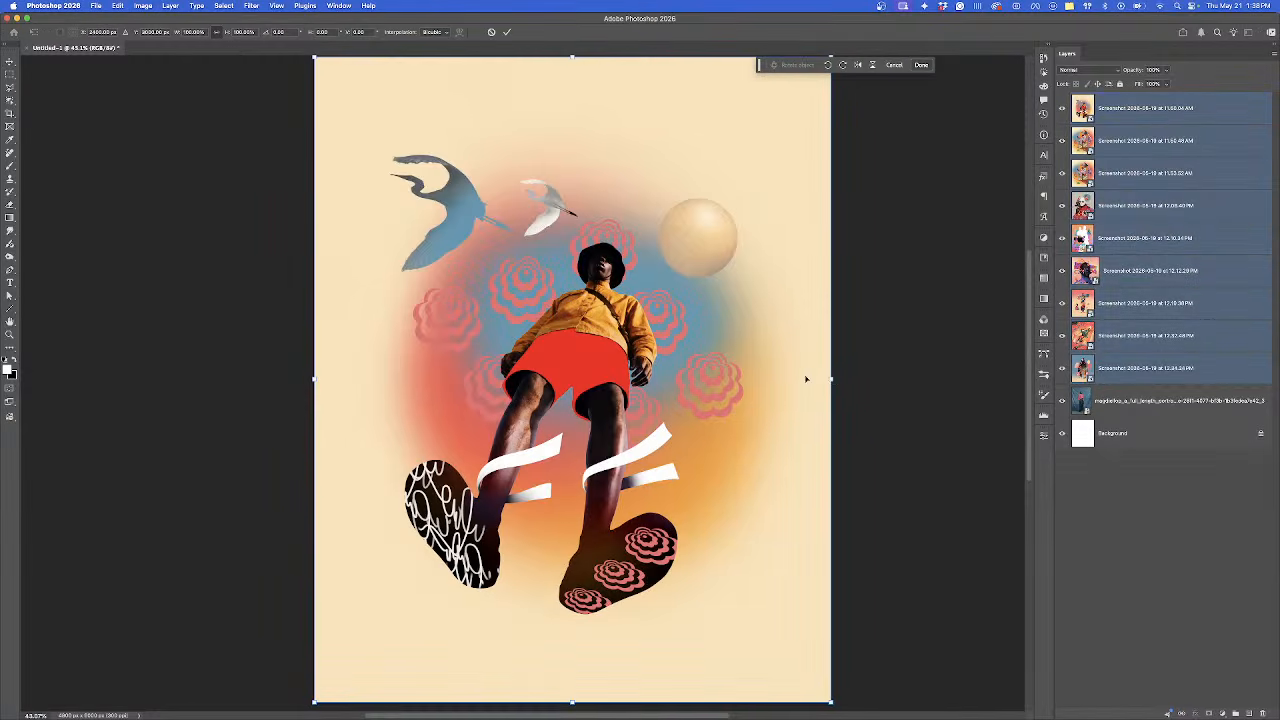
pyautogui.moveTo(832, 381); pyautogui.dragTo(462, 127)
pyautogui.press('Return')
pyautogui.click(520, 362)
pyautogui.scroll(-1, 434, 321)
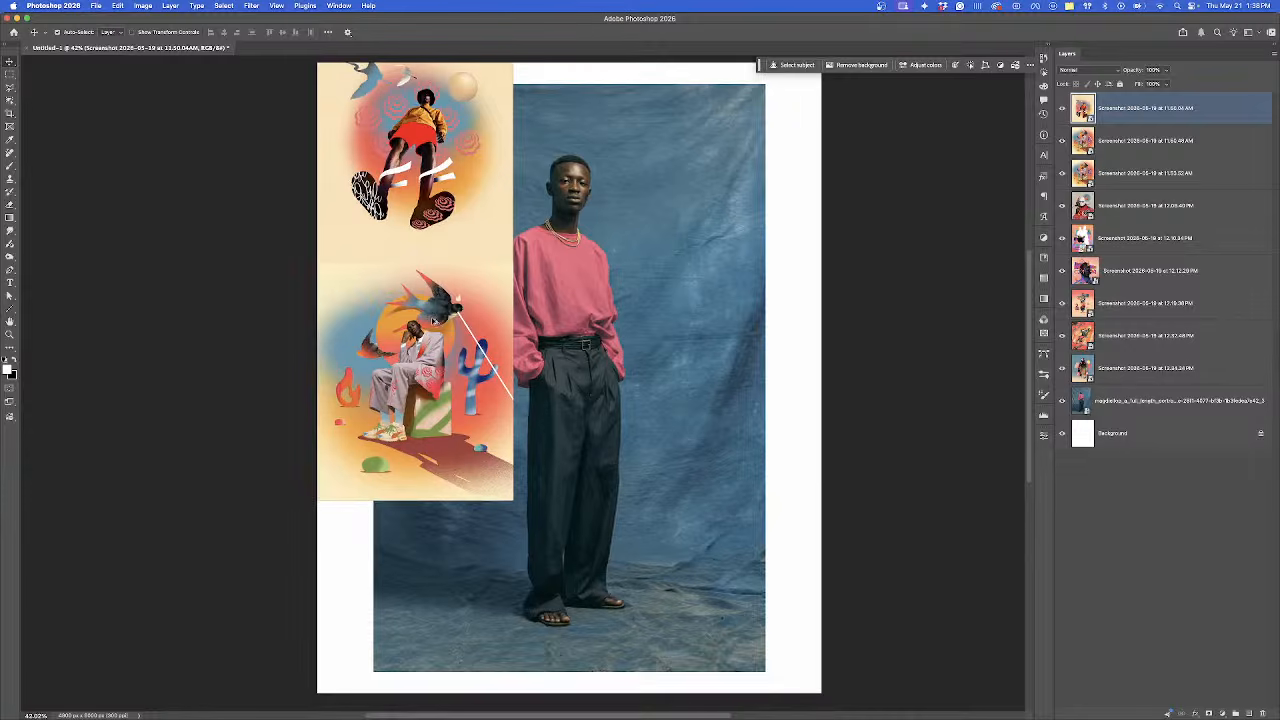
pyautogui.keyDown('shift'); pyautogui.click(418, 342); pyautogui.keyUp('shift')
pyautogui.moveTo(418, 342); pyautogui.dragTo(630, 342)
pyautogui.press('super+z')
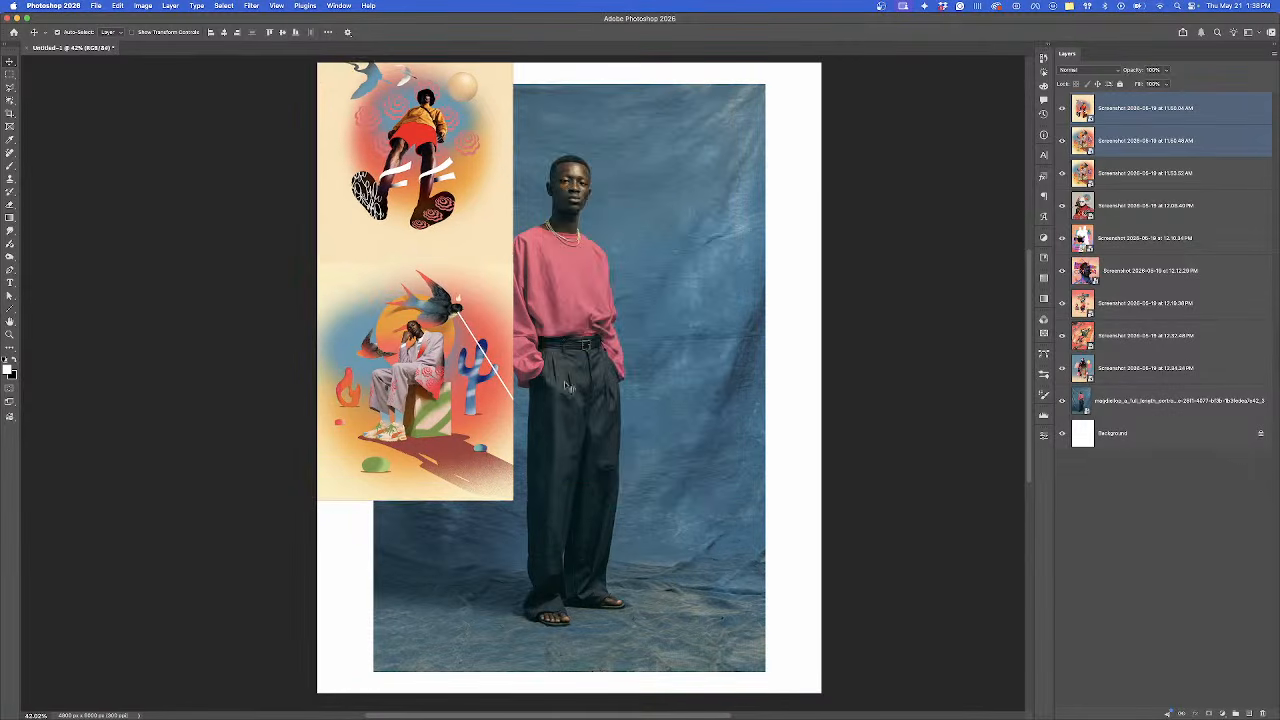
# Step: Delete the duplicate seated-man screenshot layer
pyautogui.click(576, 390)
pyautogui.click(482, 389)
pyautogui.press('BackSpace')
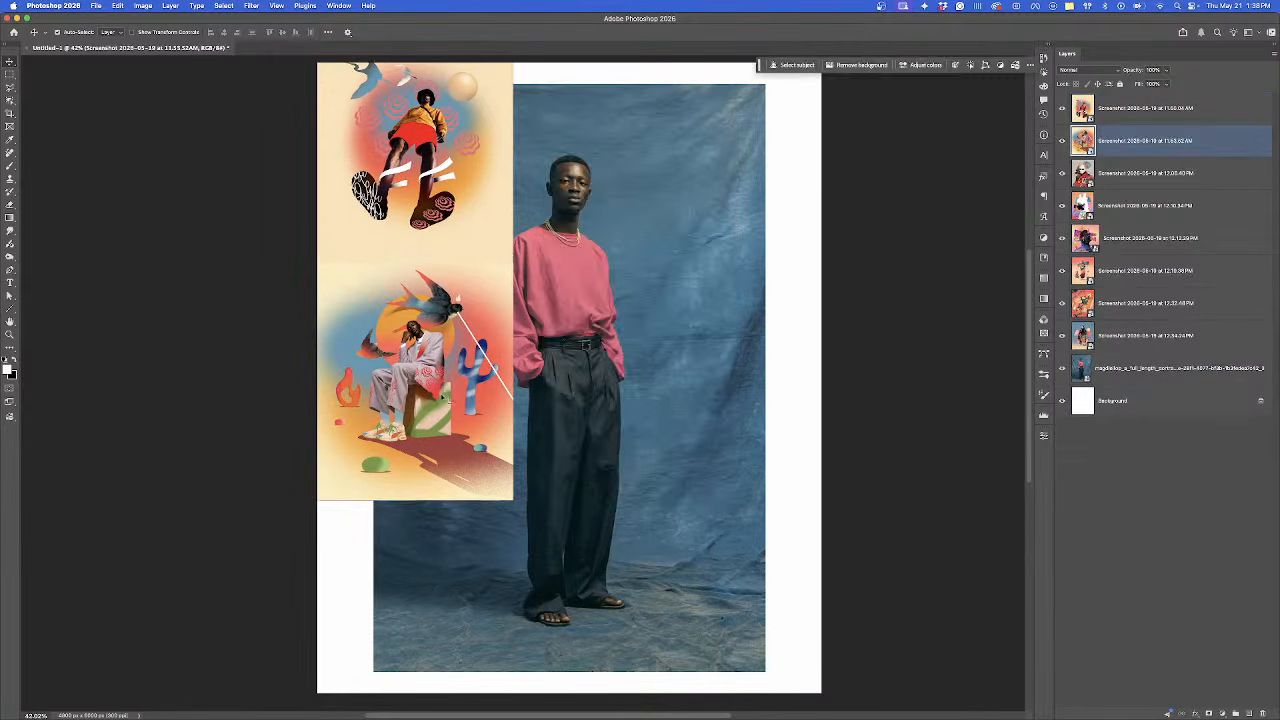
# Step: Move the low-angle figure and seated-man artworks together into a middle column, and raise the masked figure into the canvas's upper-left corner
pyautogui.keyDown('shift'); pyautogui.click(445, 234); pyautogui.keyUp('shift')
pyautogui.moveTo(455, 307); pyautogui.dragTo(652, 307)
pyautogui.moveTo(464, 356); pyautogui.dragTo(464, 108)
pyautogui.scroll(3, 464, 108)
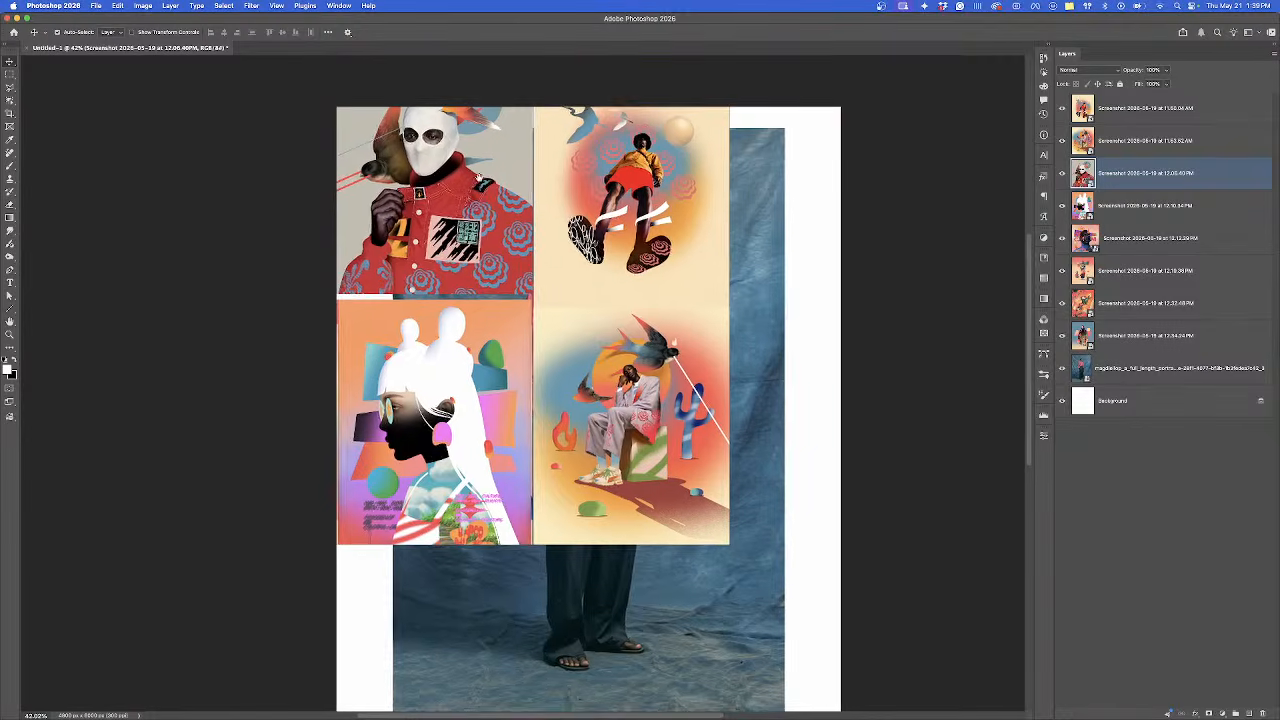
# Step: Spread the remaining reference artworks around the middle column to form a three-column grid
pyautogui.moveTo(454, 235); pyautogui.dragTo(451, 255)
pyautogui.moveTo(440, 382); pyautogui.dragTo(817, 378)
pyautogui.moveTo(406, 423); pyautogui.dragTo(402, 530)
pyautogui.moveTo(425, 488); pyautogui.dragTo(425, 490)
pyautogui.moveTo(455, 405); pyautogui.dragTo(650, 612)
pyautogui.moveTo(497, 403); pyautogui.dragTo(726, 476)
pyautogui.press('super+z')
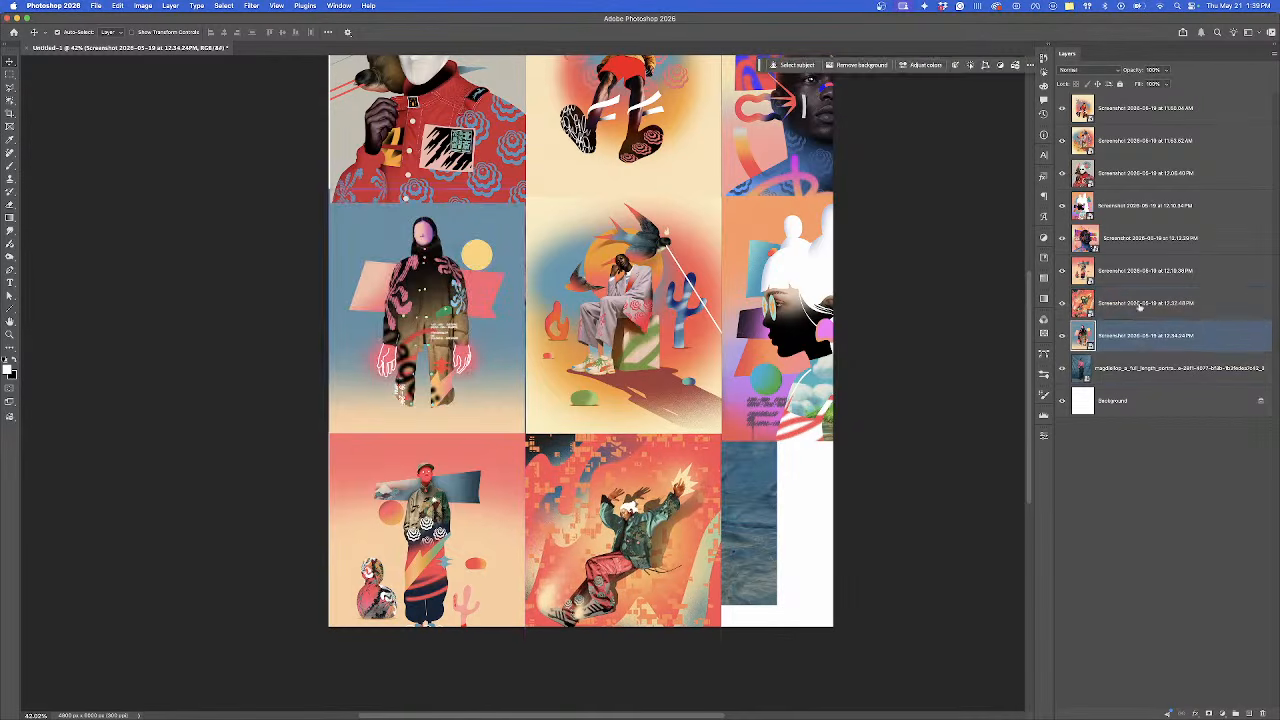
# Step: Scale the eight reference artworks down together to fit within the canvas and merge them into one layer
pyautogui.keyDown('shift'); pyautogui.click(1126, 118); pyautogui.keyUp('shift')
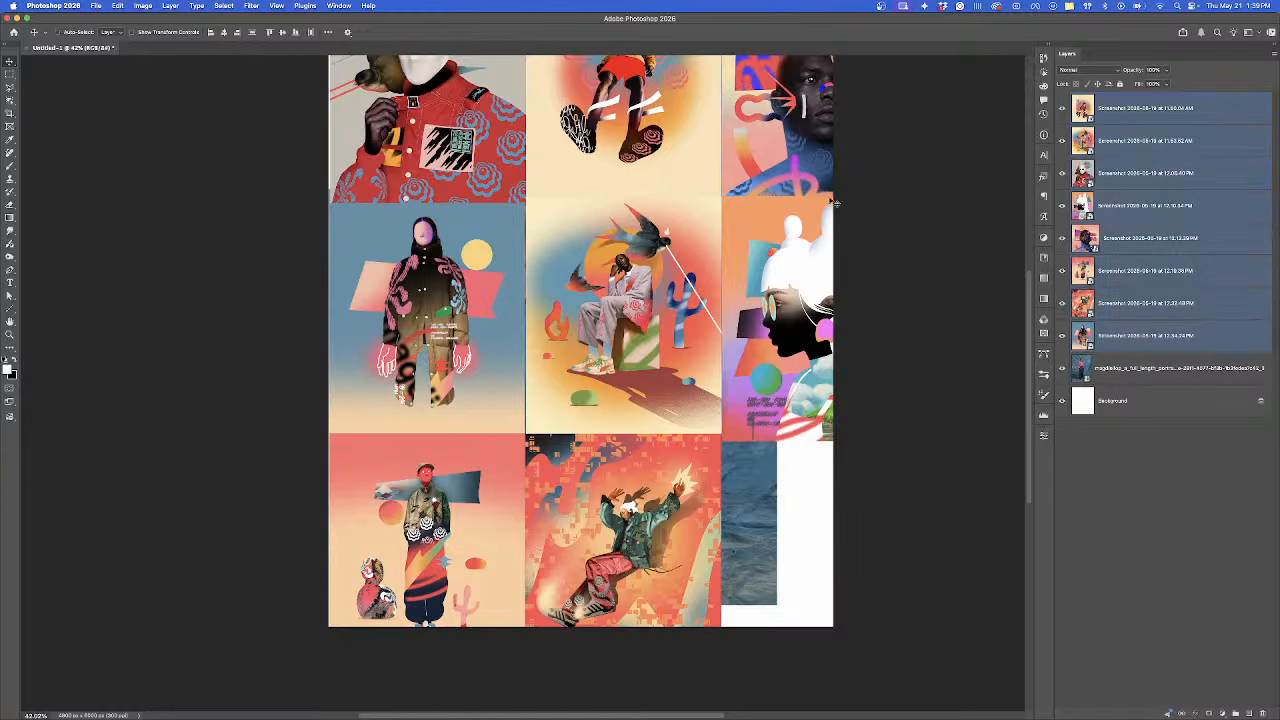
pyautogui.press('super+t')
pyautogui.moveTo(917, 314); pyautogui.dragTo(724, 316)
pyautogui.moveTo(619, 319); pyautogui.dragTo(691, 313)
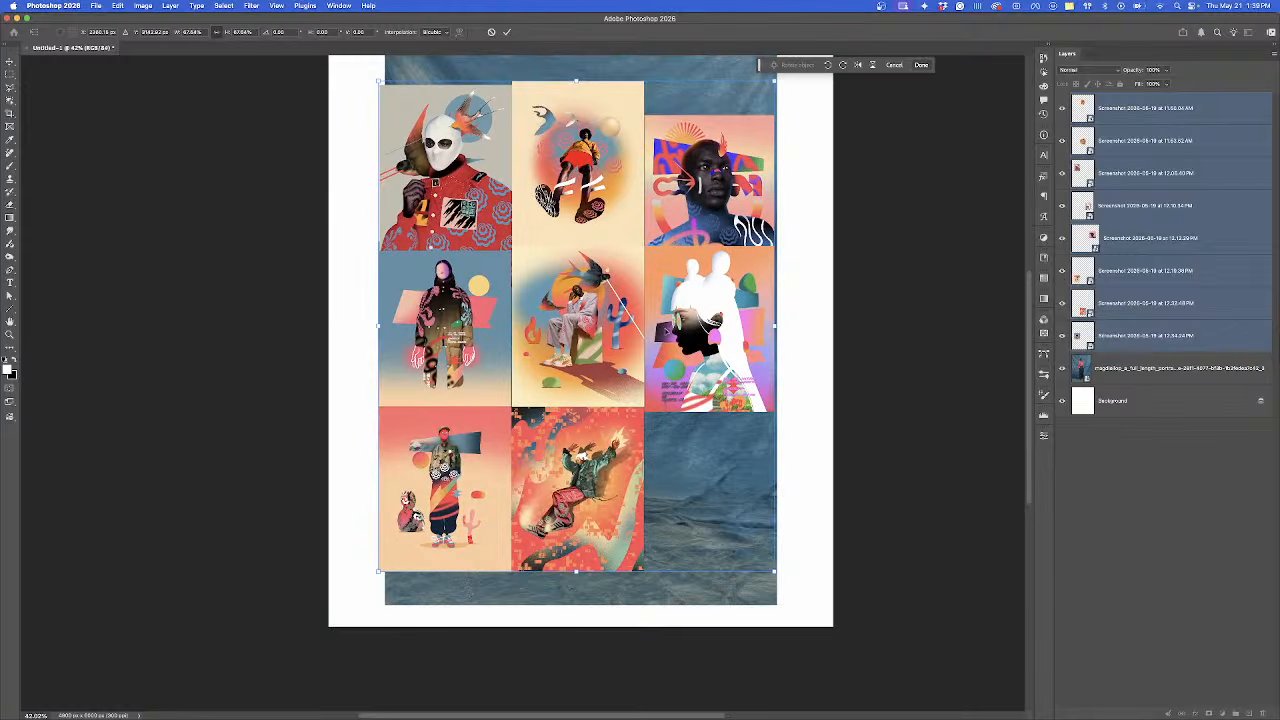
pyautogui.press('Return')
pyautogui.press('super+e')
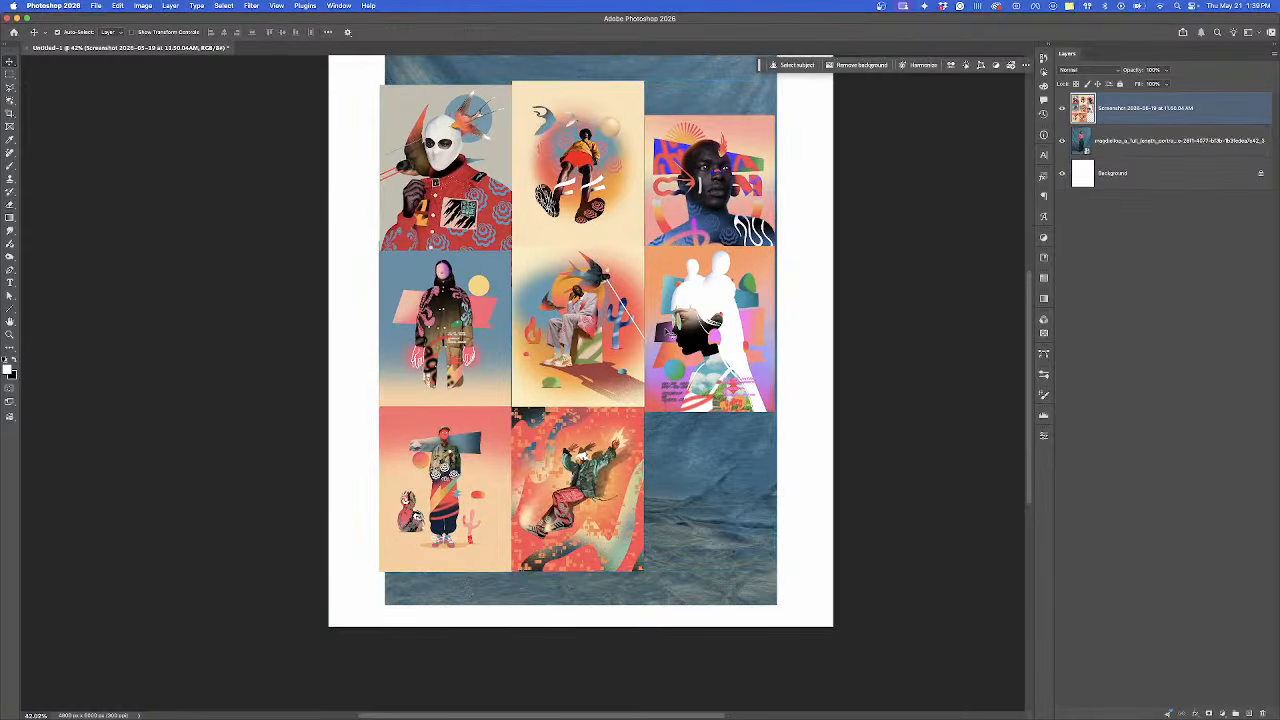
# Step: Examine the merged reference grid as a whole, comparing compositions and colors across the eight artworks
pyautogui.scroll(1, 636, 259)
pyautogui.scroll(2, 634, 260)
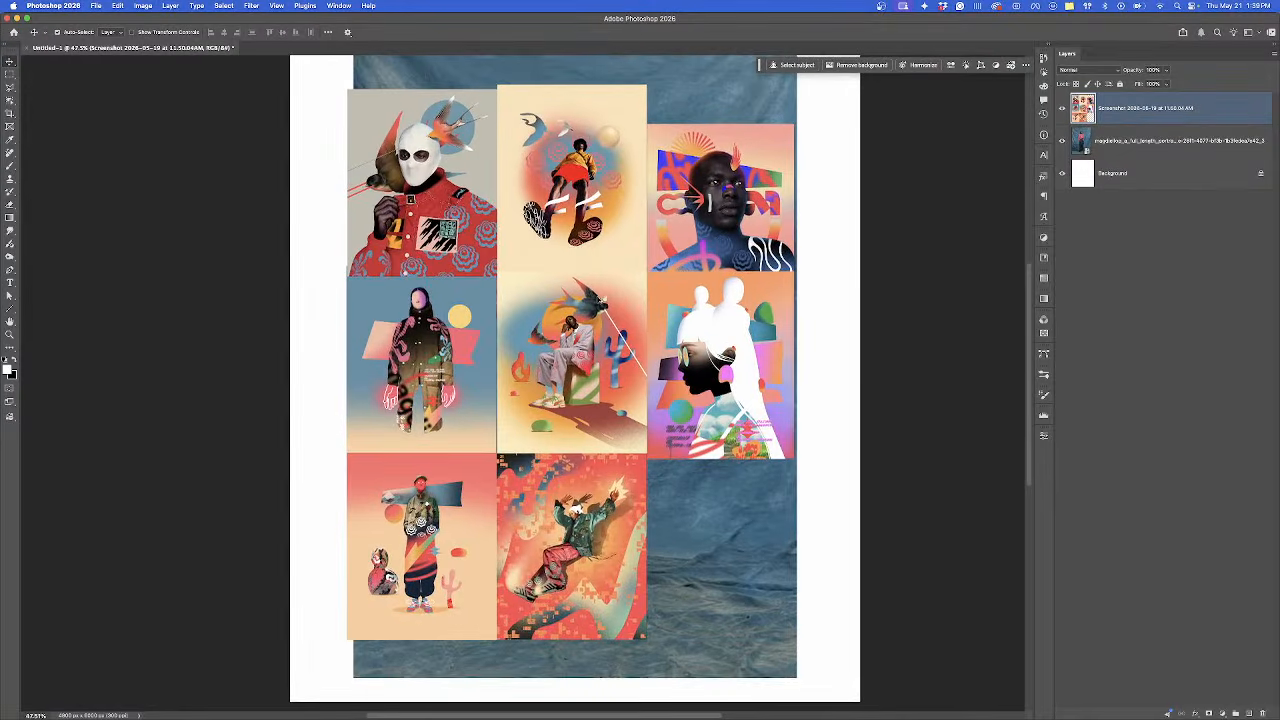
pyautogui.scroll(4, 646, 278)
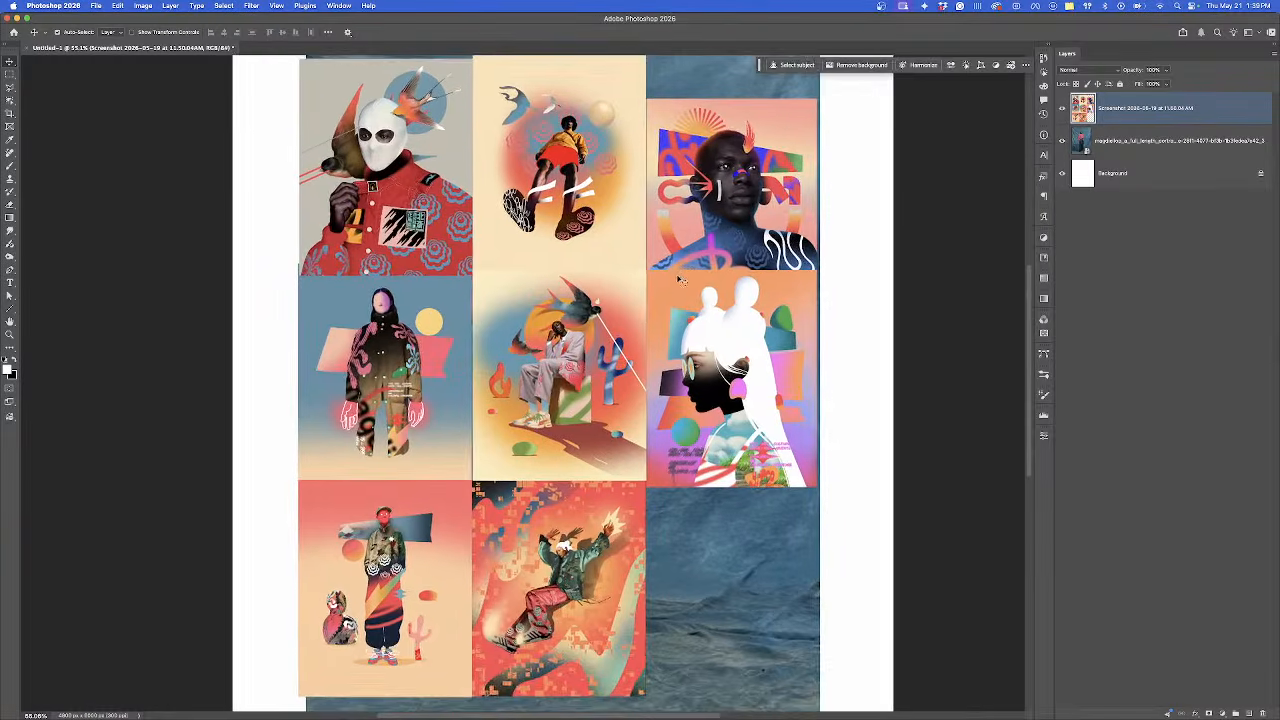
pyautogui.scroll(-5, 722, 292)
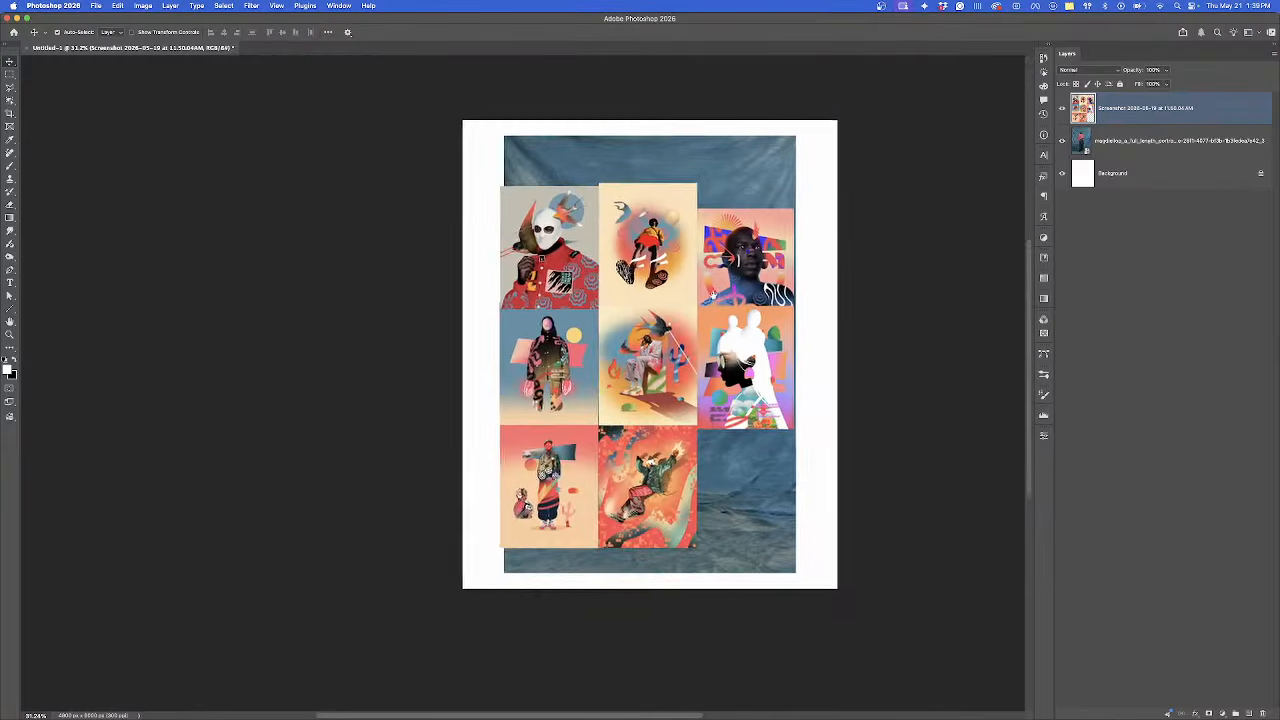
pyautogui.scroll(3, 711, 300)
pyautogui.scroll(2, 711, 300)
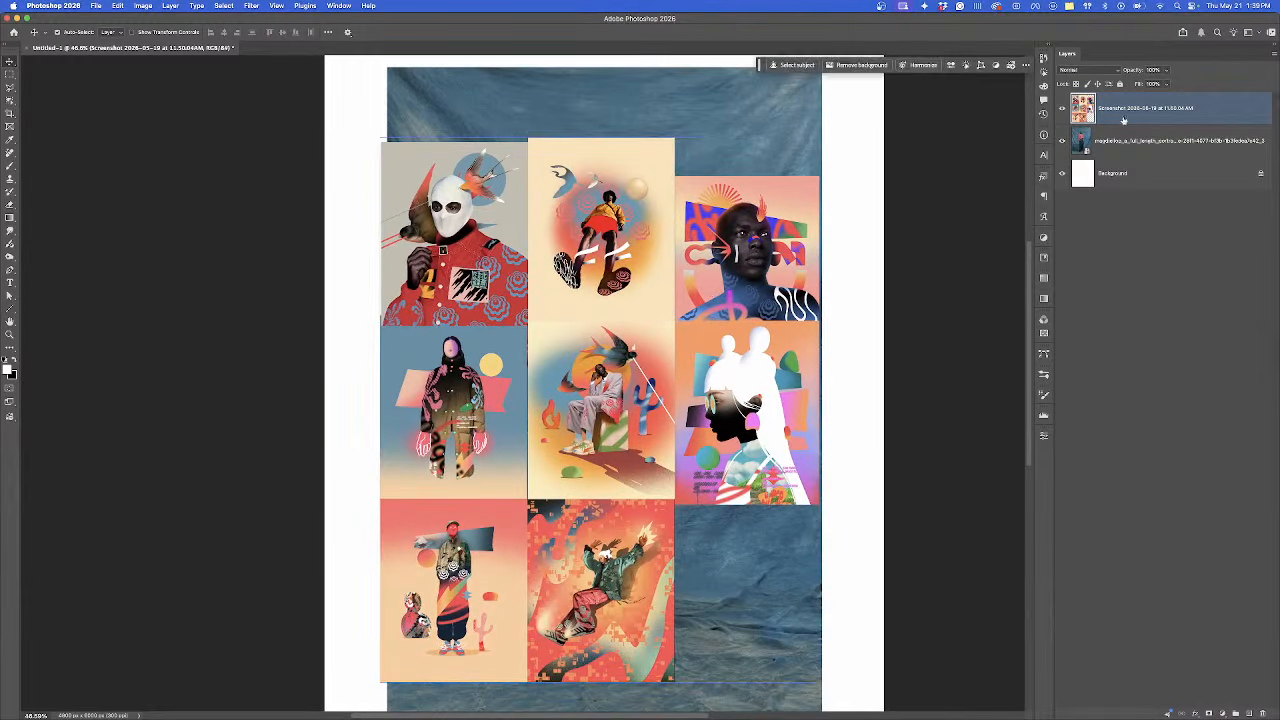
pyautogui.scroll(3, 615, 290)
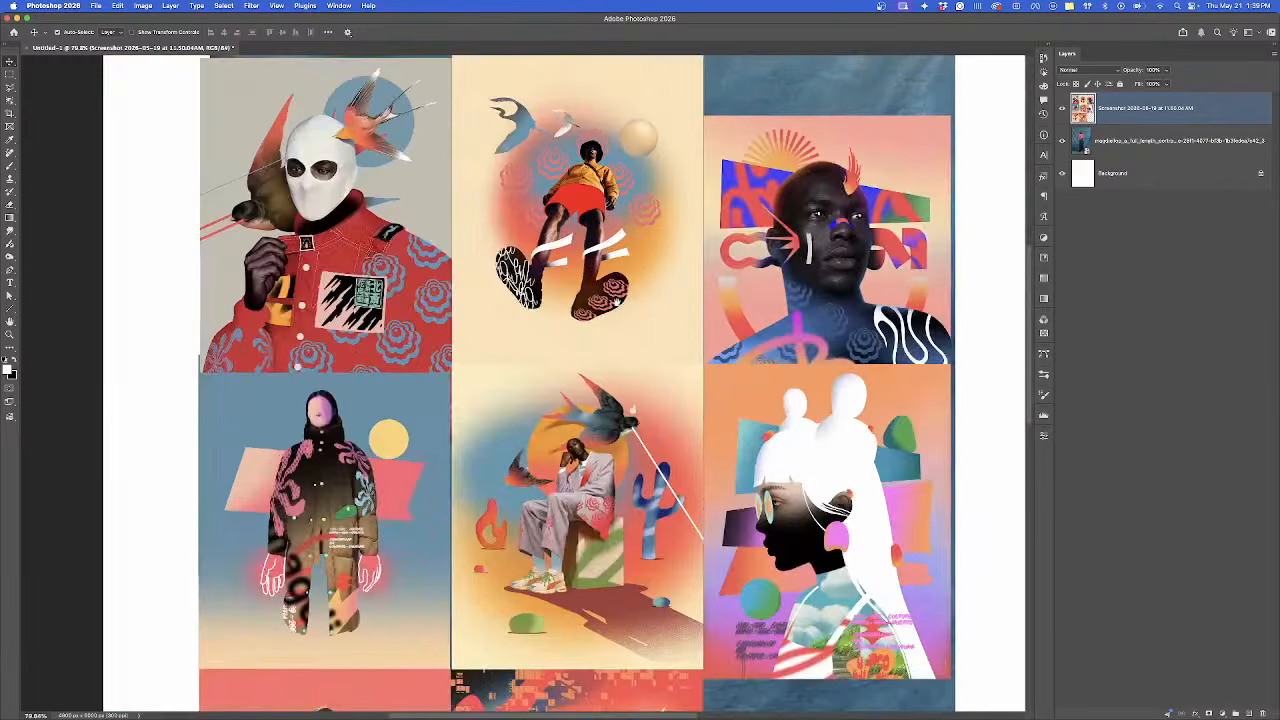
pyautogui.scroll(-1, 631, 282)
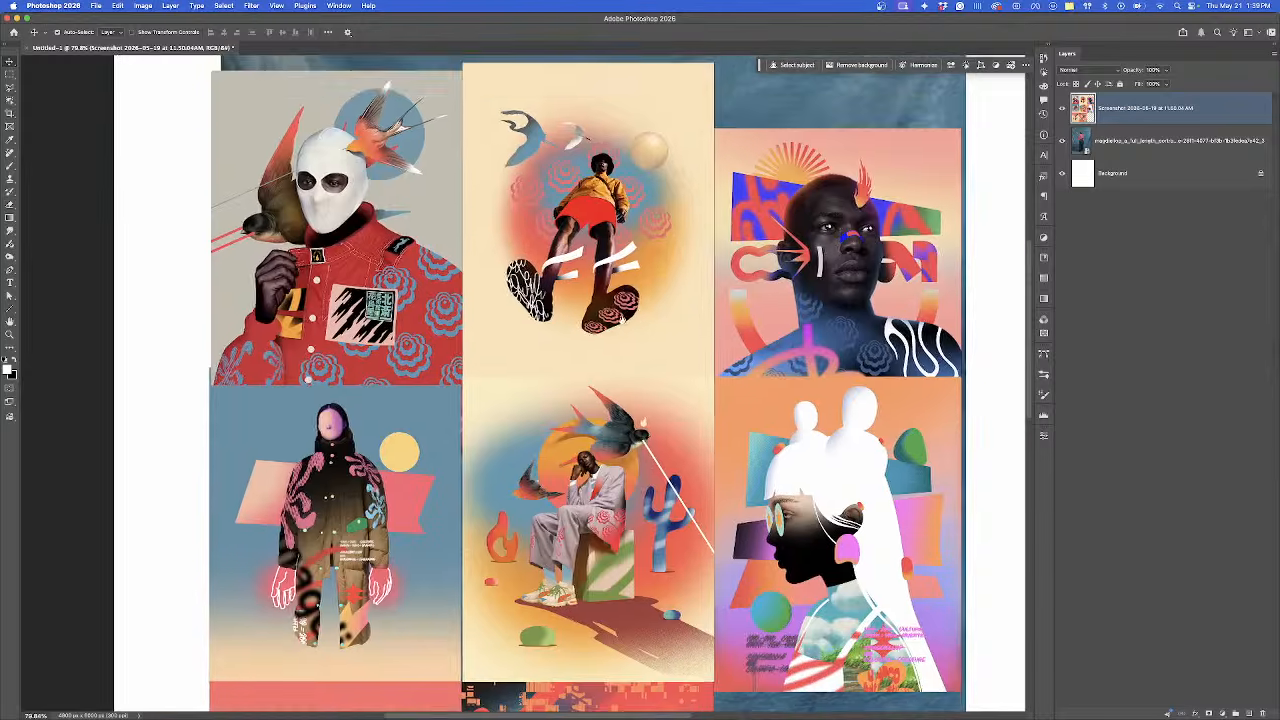
# Step: Inspect the patterned shoe soles, white ribbons and gradient background of the low-angle figure artwork up close
pyautogui.scroll(4, 625, 320)
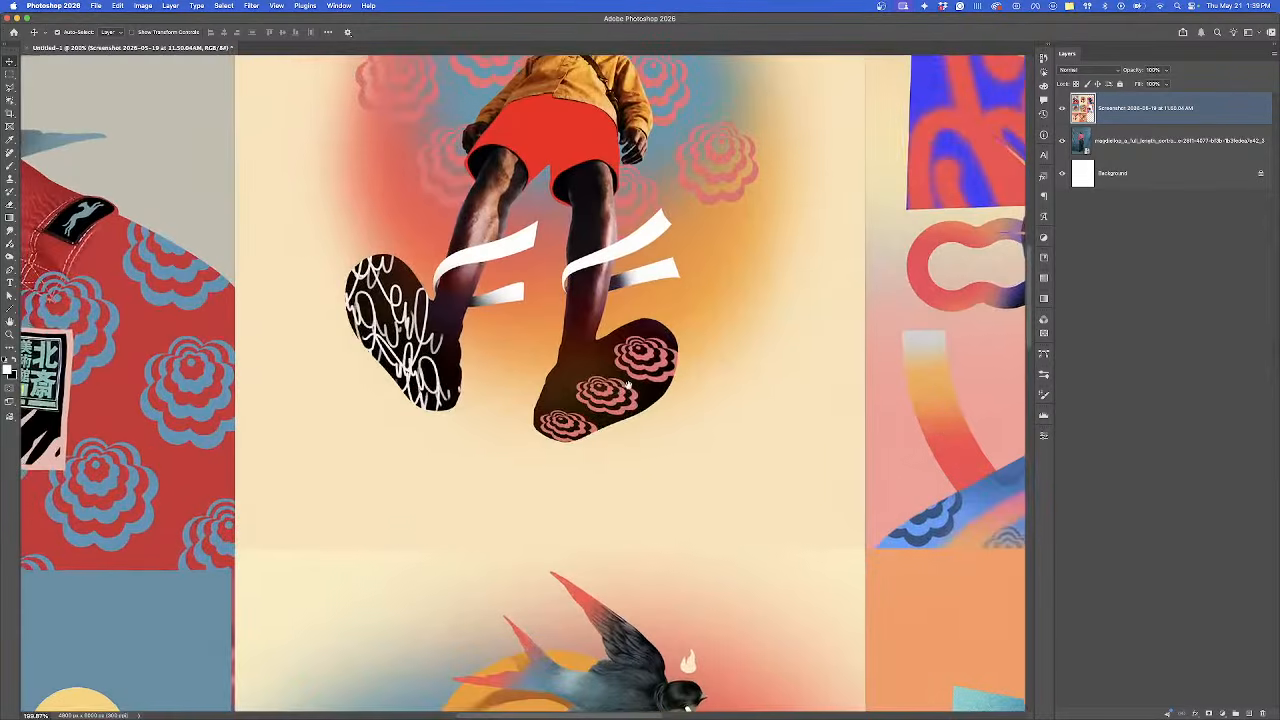
pyautogui.moveTo(628, 385); pyautogui.dragTo(655, 411)
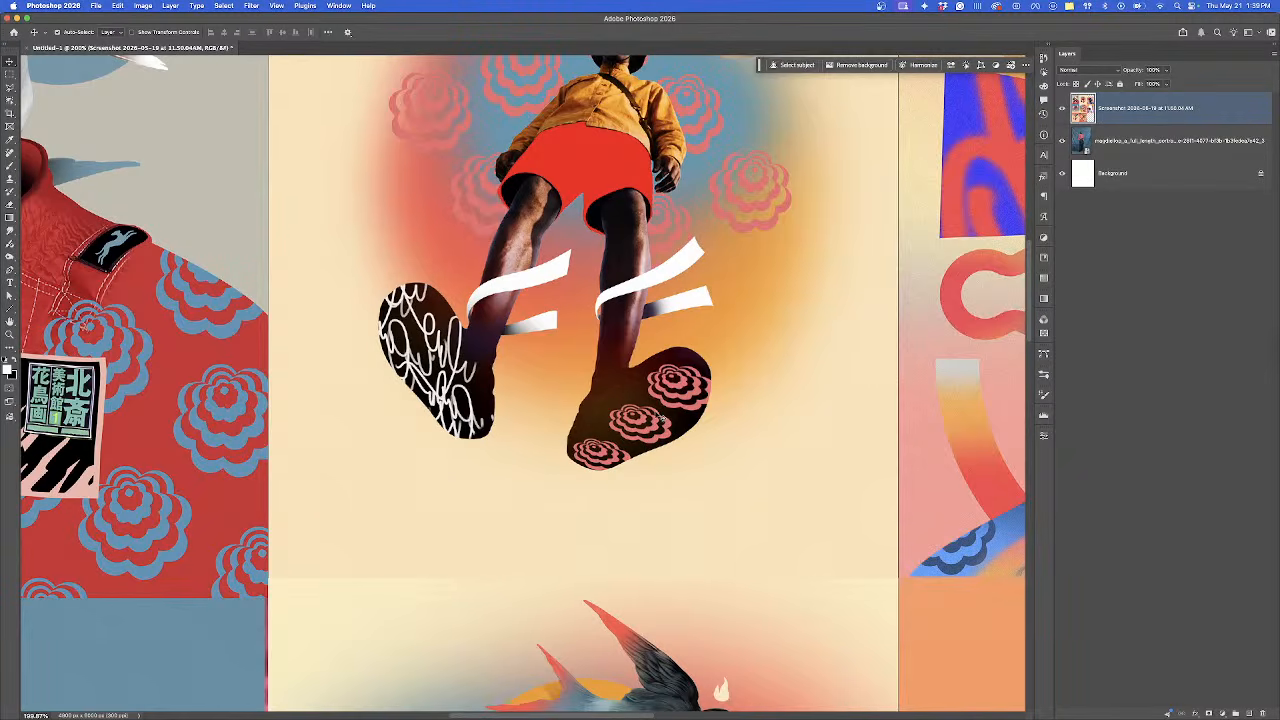
pyautogui.scroll(3, 664, 378)
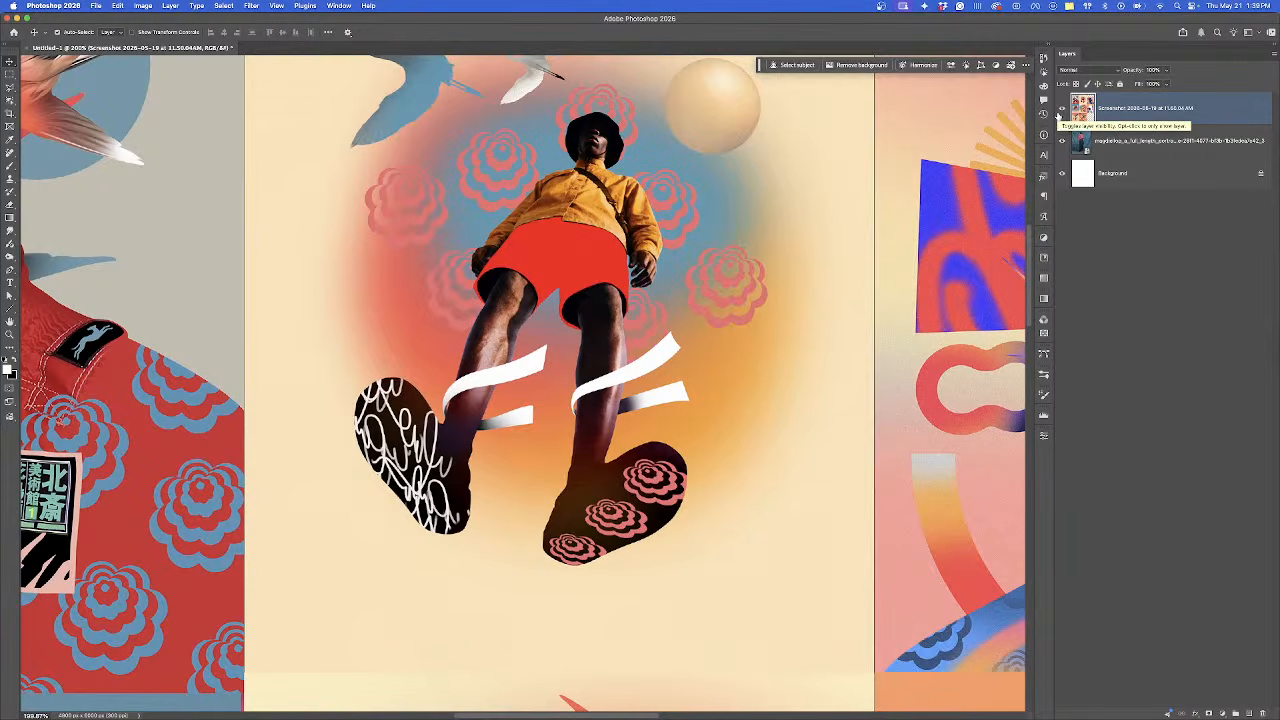
# Step: Inspect the masked figure's shirt patterns, the padded-coat figure and the seated-man collage up close in the reference grid
pyautogui.moveTo(537, 443); pyautogui.dragTo(44, 265)
pyautogui.moveTo(563, 354); pyautogui.dragTo(1012, 352)
pyautogui.hscroll(-10, 380, 352)
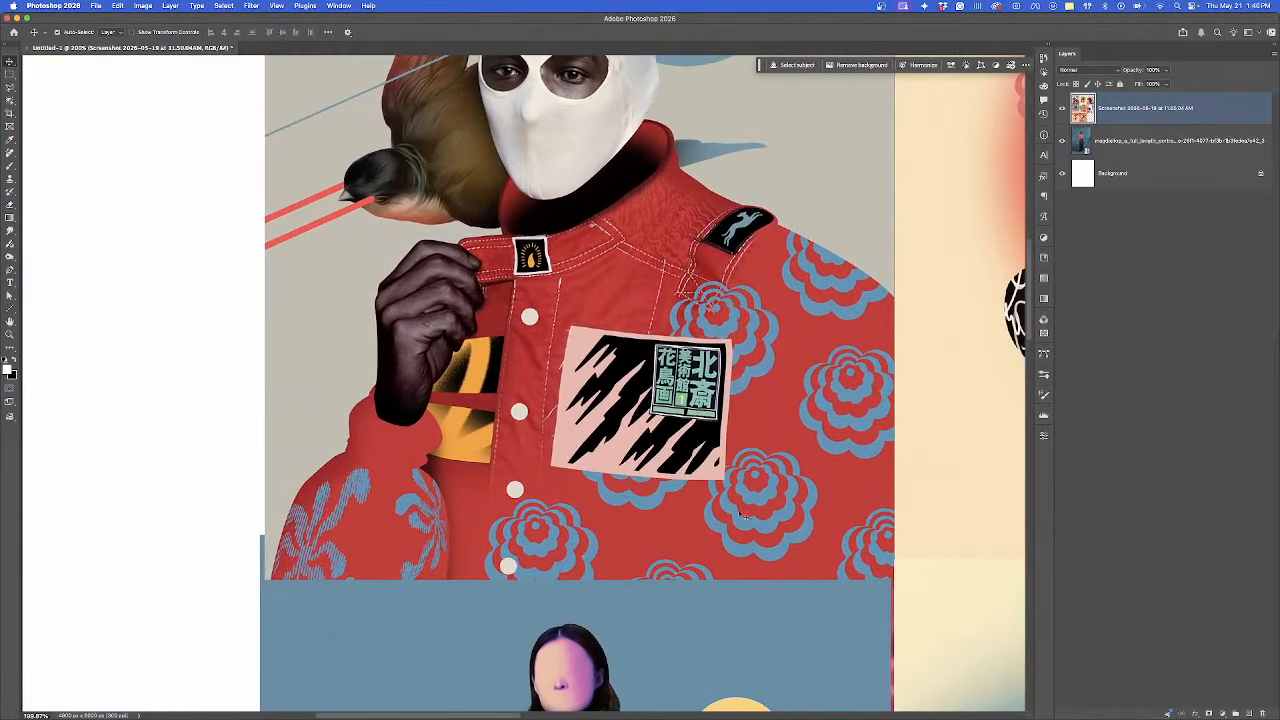
pyautogui.scroll(-8, 522, 428)
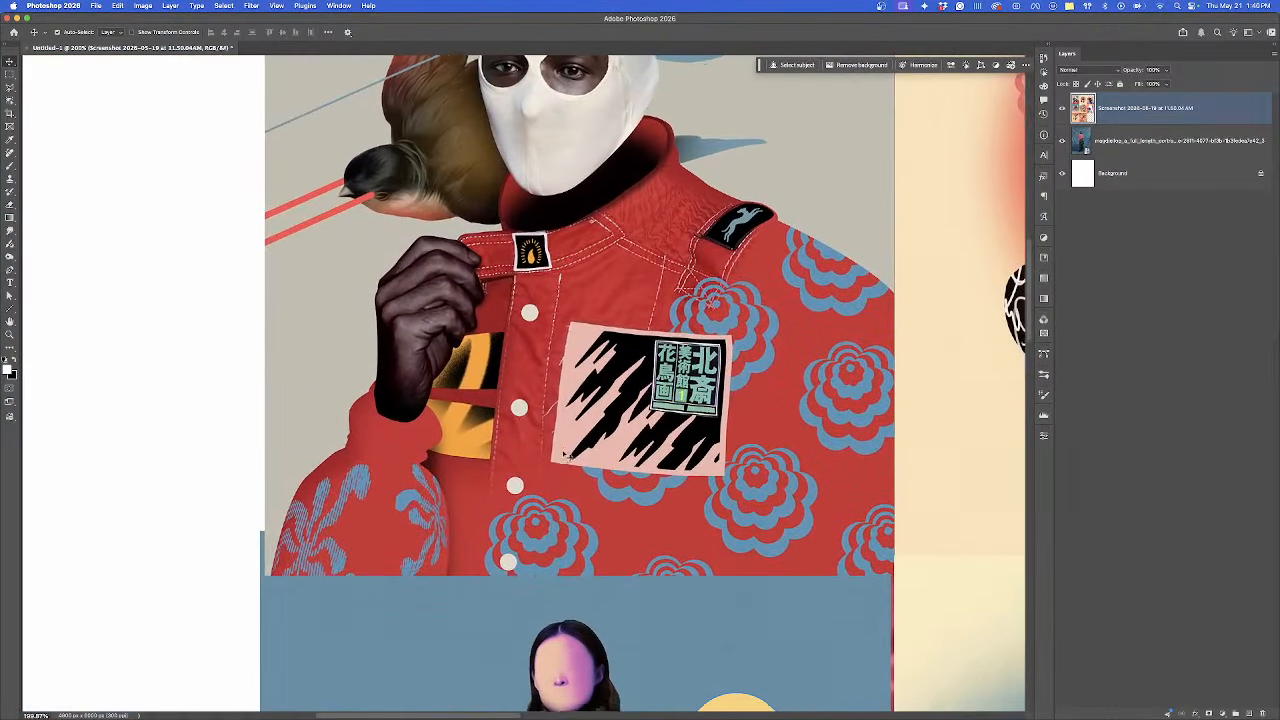
pyautogui.scroll(-4, 566, 456)
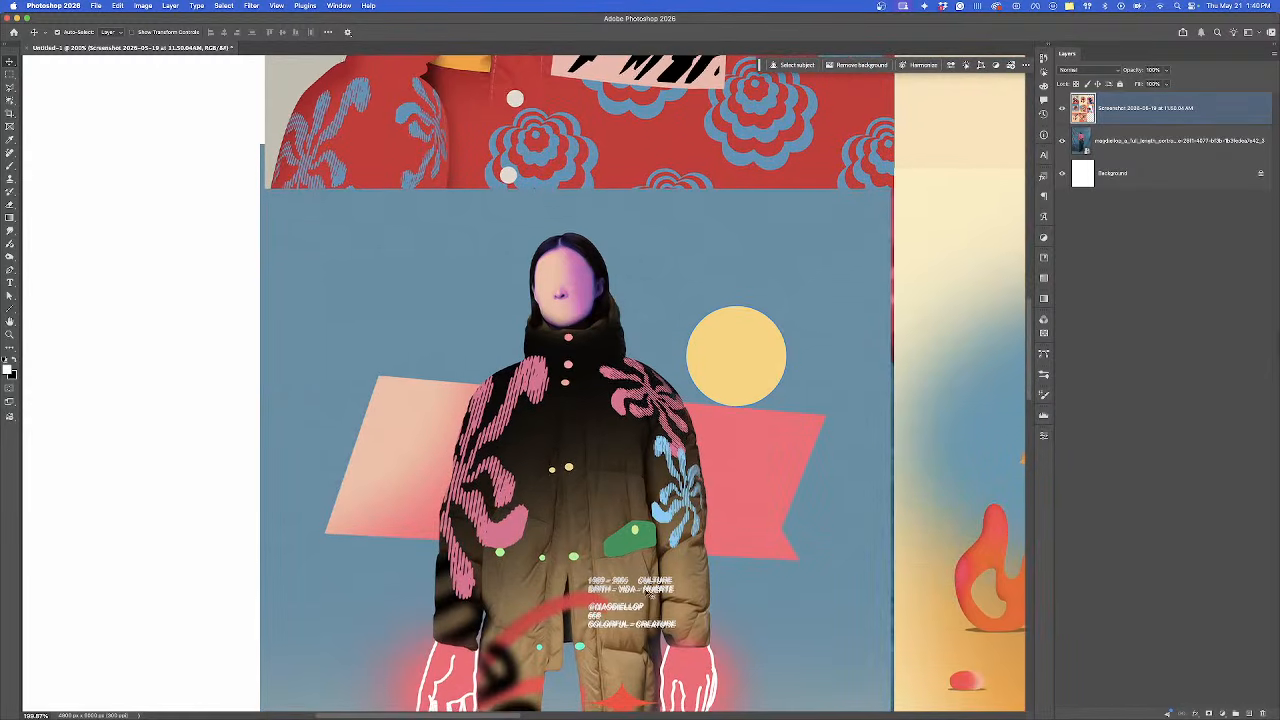
pyautogui.moveTo(840, 545); pyautogui.dragTo(430, 494)
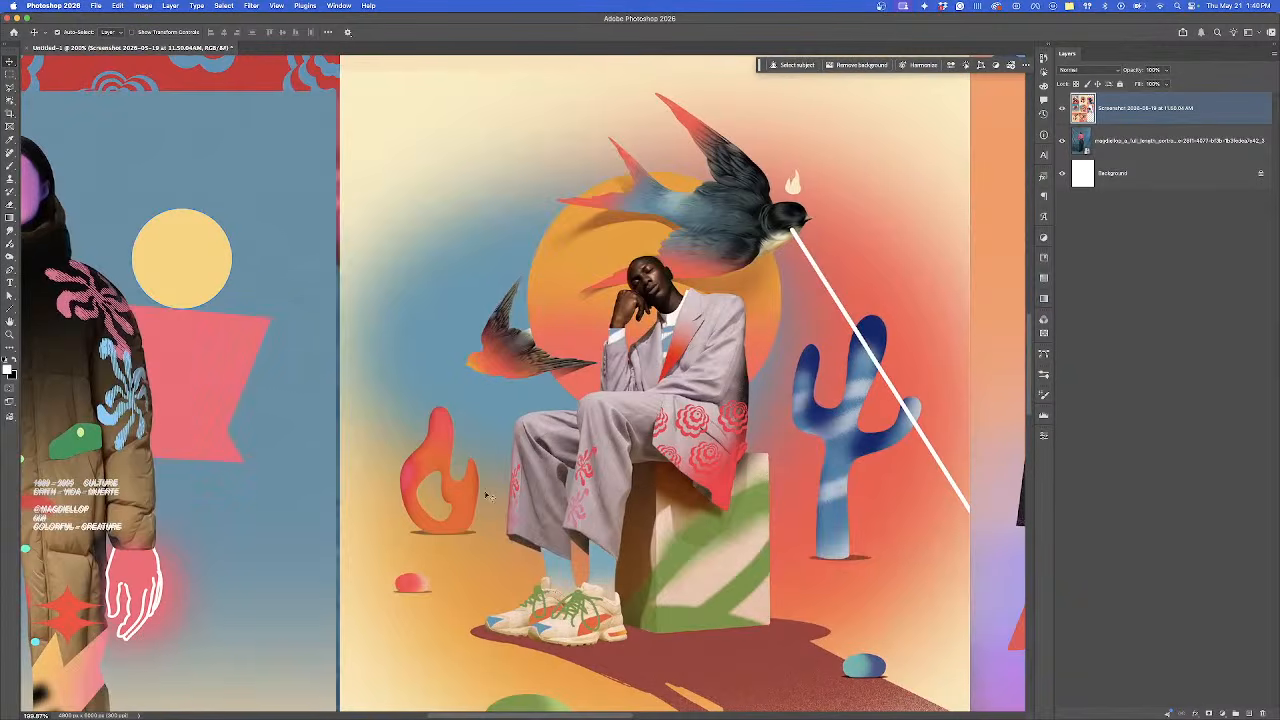
pyautogui.scroll(-5, 401, 488)
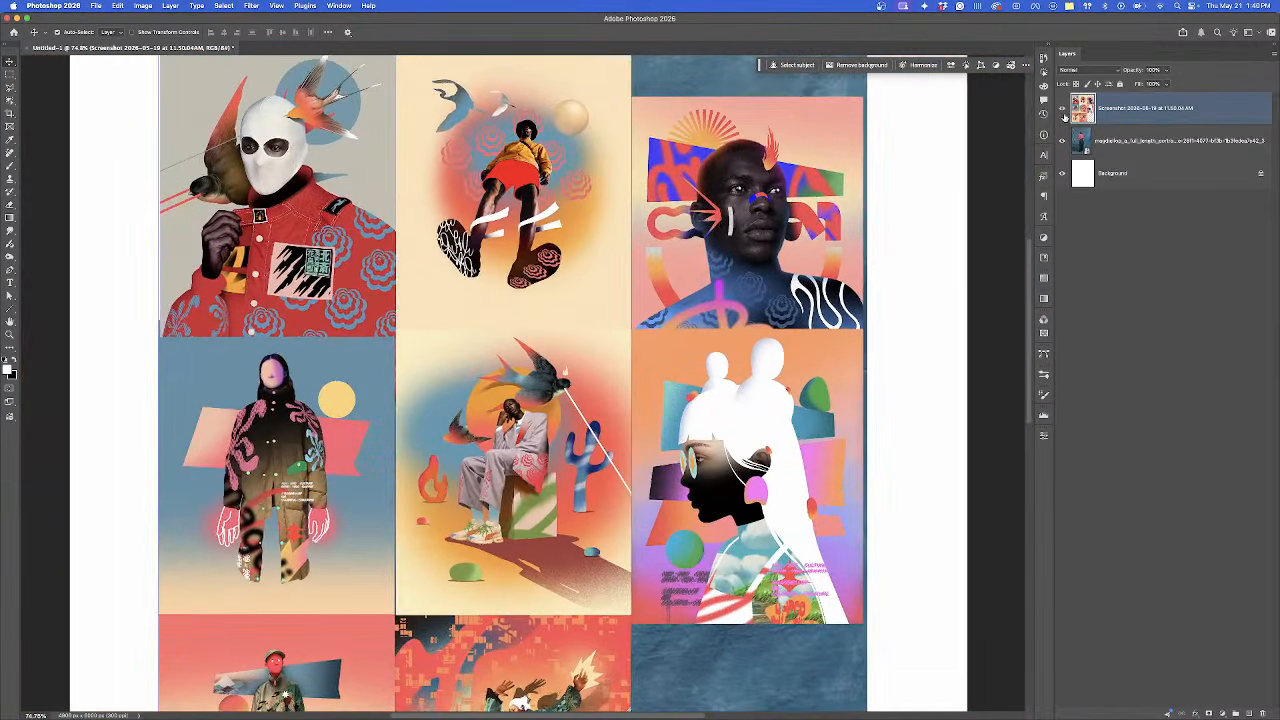
# Step: Hide the merged reference grid and select the layer with the full-length portrait of the man
pyautogui.click(1063, 112)
pyautogui.scroll(-2, 695, 260)
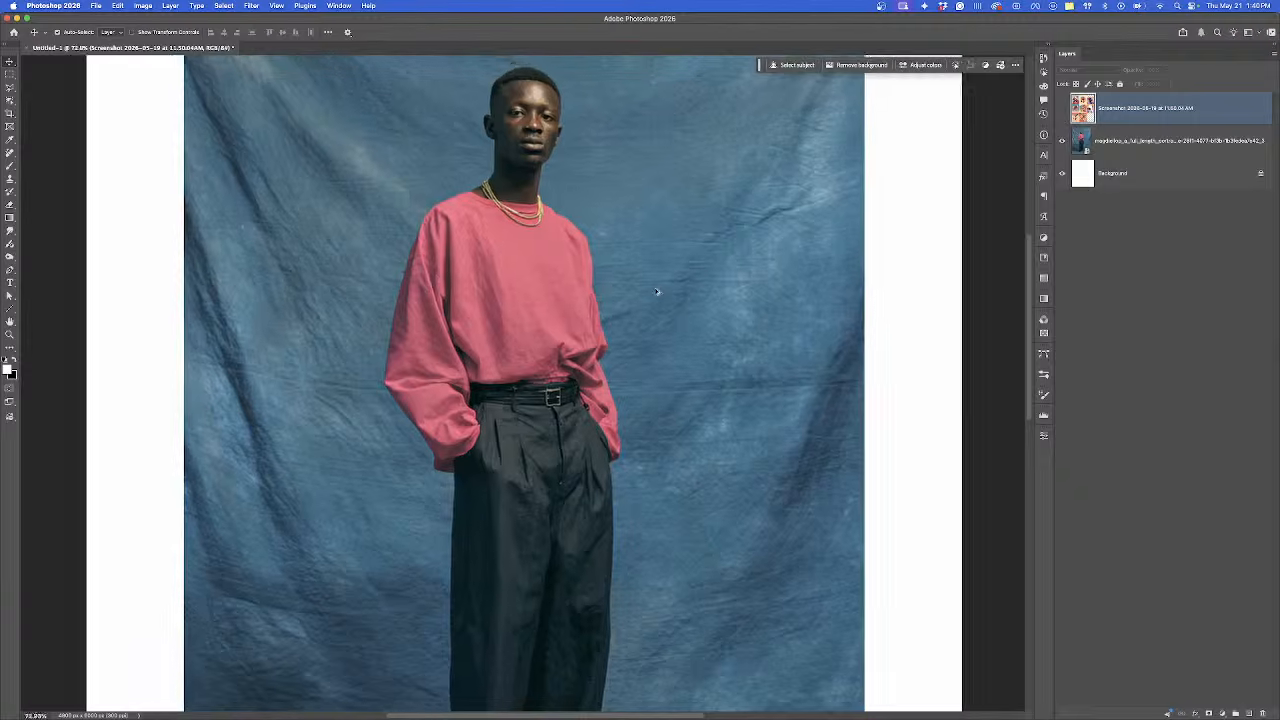
pyautogui.click(549, 295)
pyautogui.scroll(-2, 548, 291)
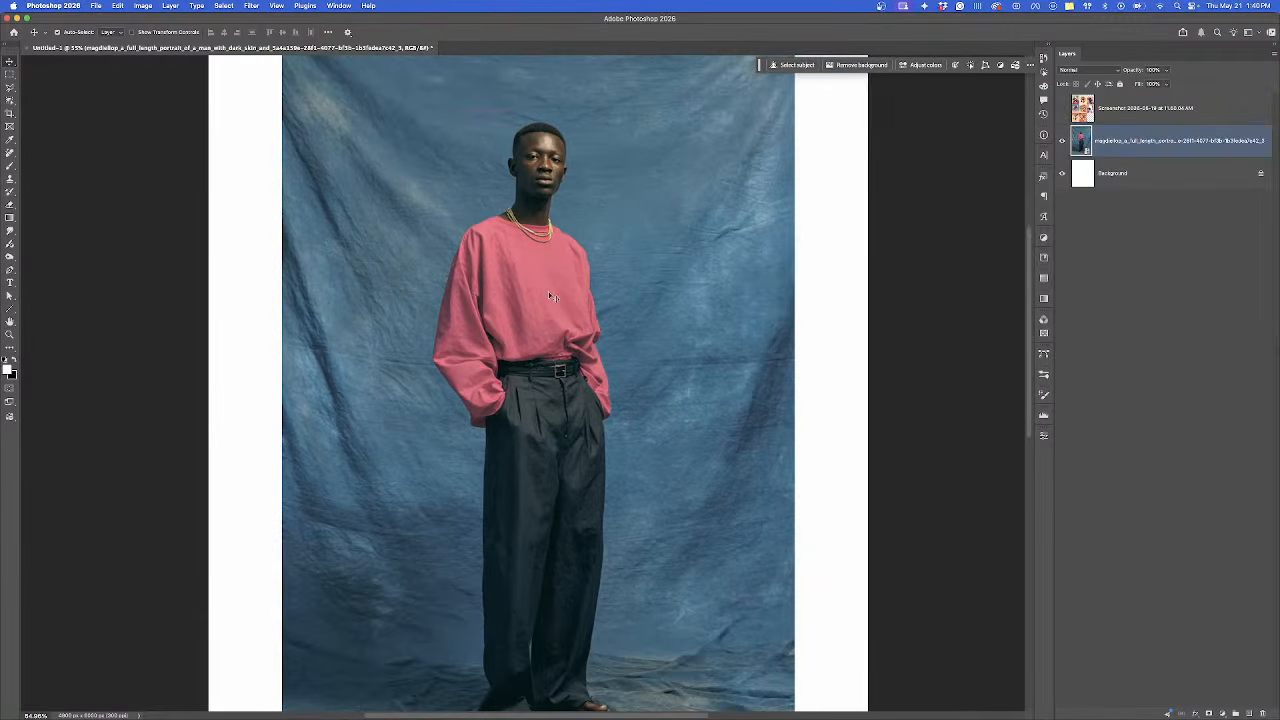
pyautogui.scroll(-1, 540, 296)
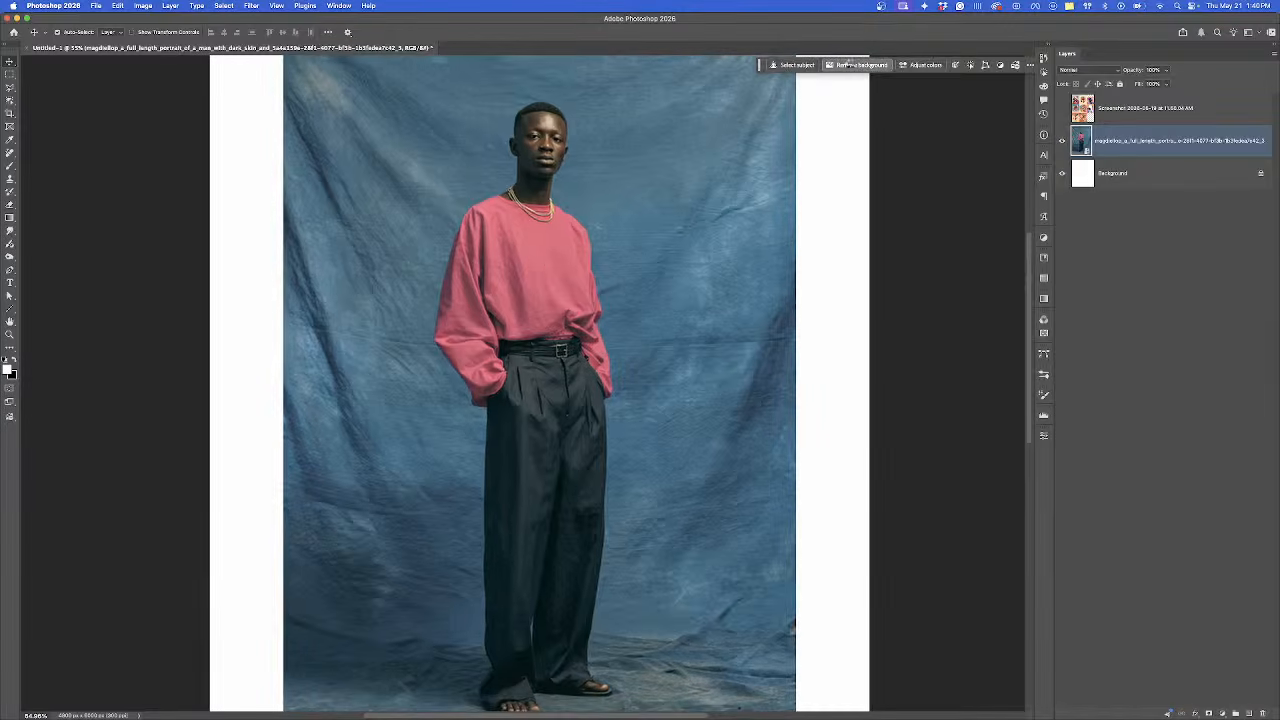
# Step: Remove the blue backdrop from the man's portrait with automatic background removal and activate the Object Selection tool
pyautogui.click(850, 65)
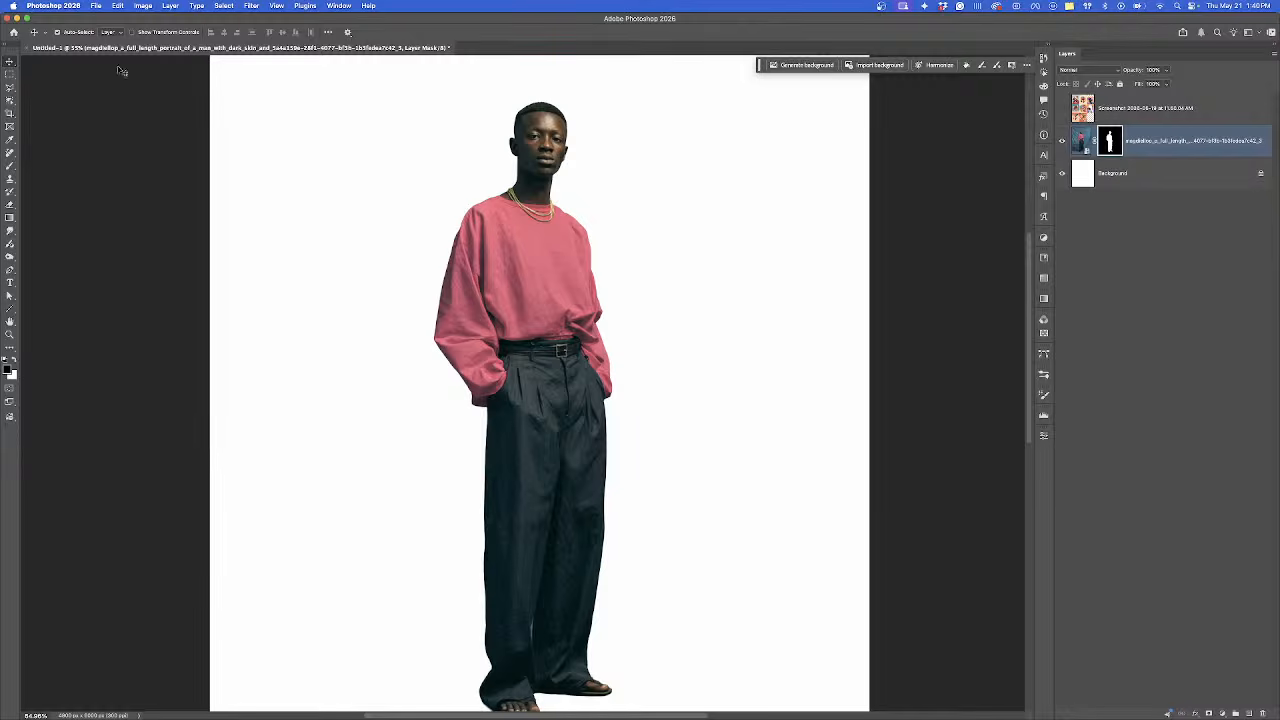
pyautogui.click(12, 100)
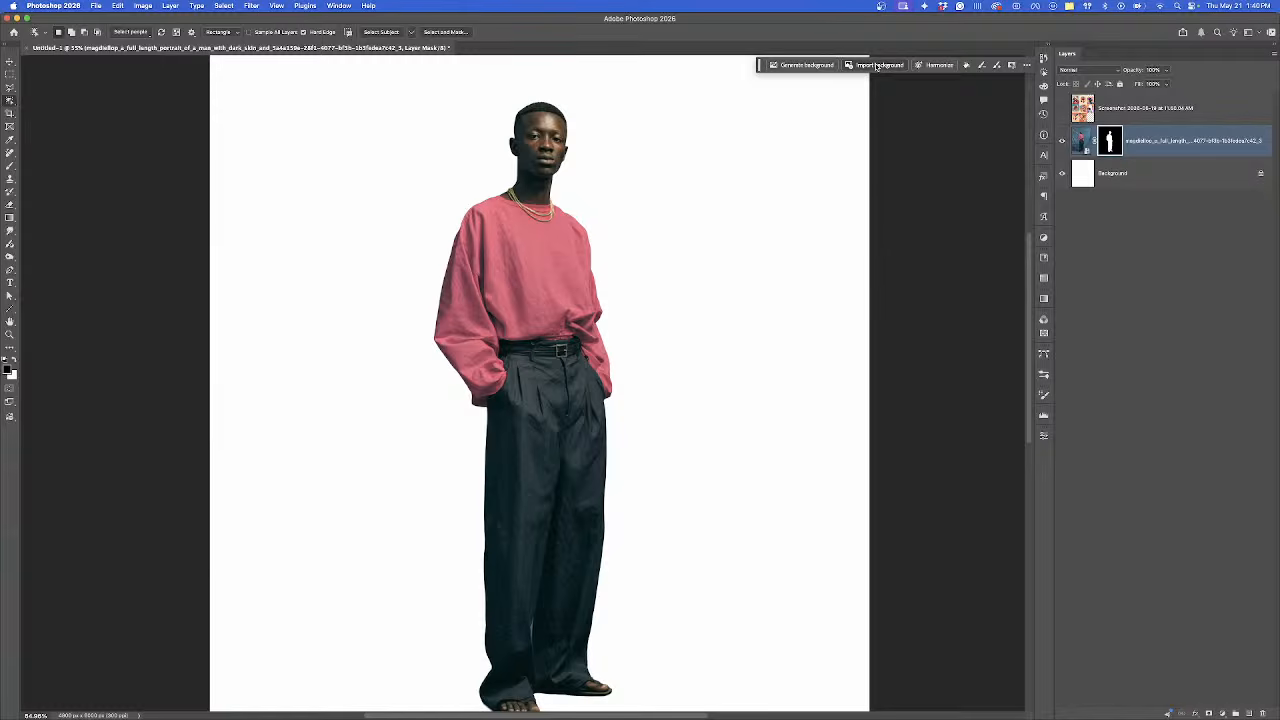
# Step: Examine the cutout man's hairline, face, necklaces and pink shirt up close for sharpness and clean edges
pyautogui.press('v')
pyautogui.scroll(10, 530, 105)
pyautogui.scroll(-5, 530, 105)
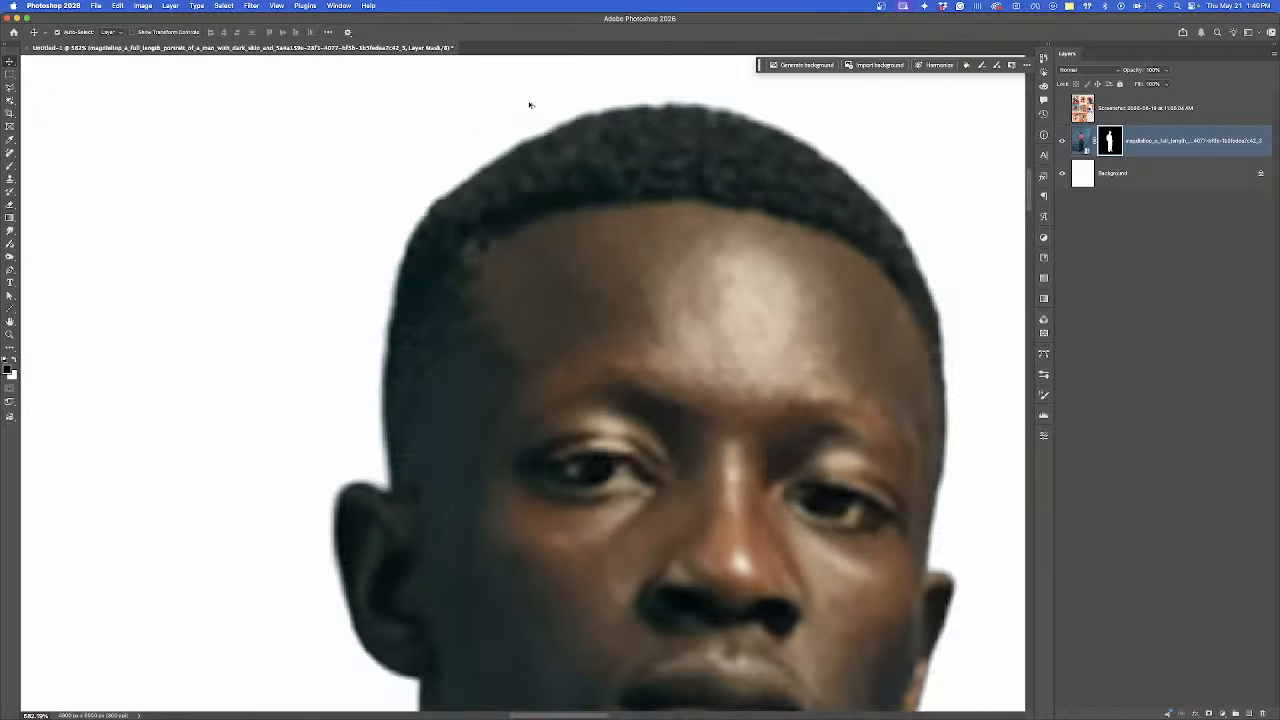
pyautogui.scroll(-5, 529, 104)
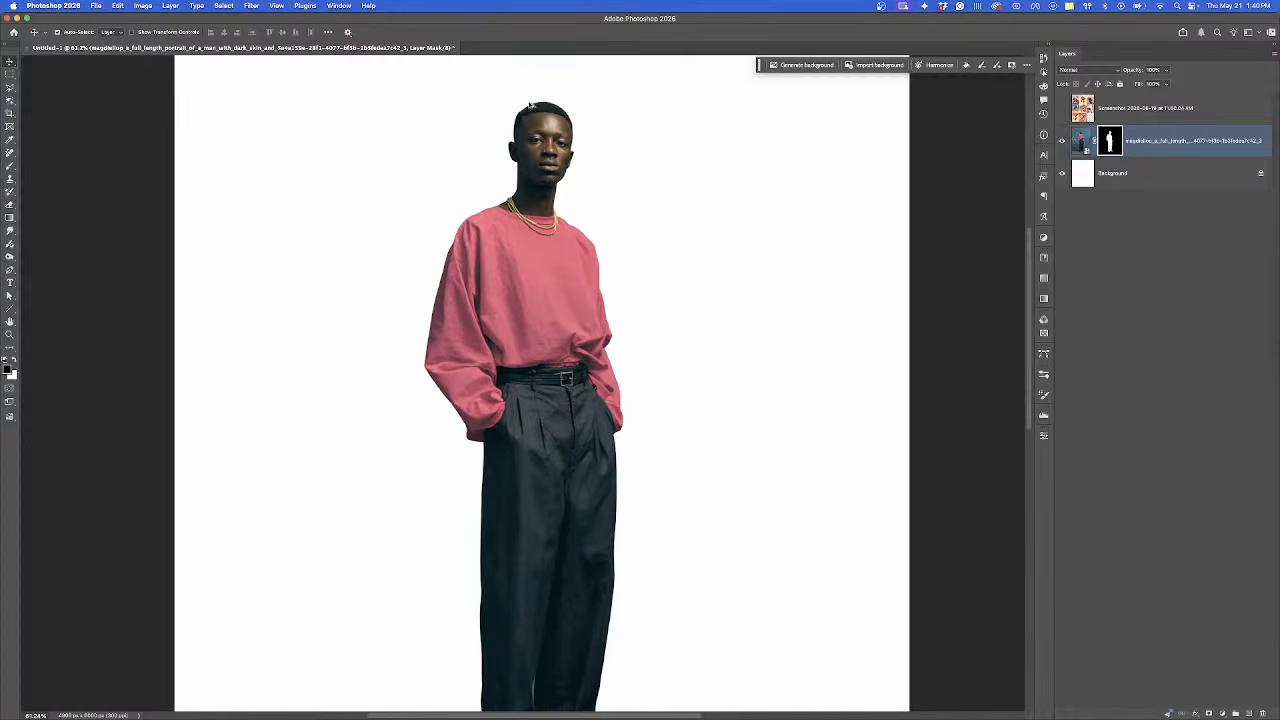
pyautogui.scroll(5, 535, 125)
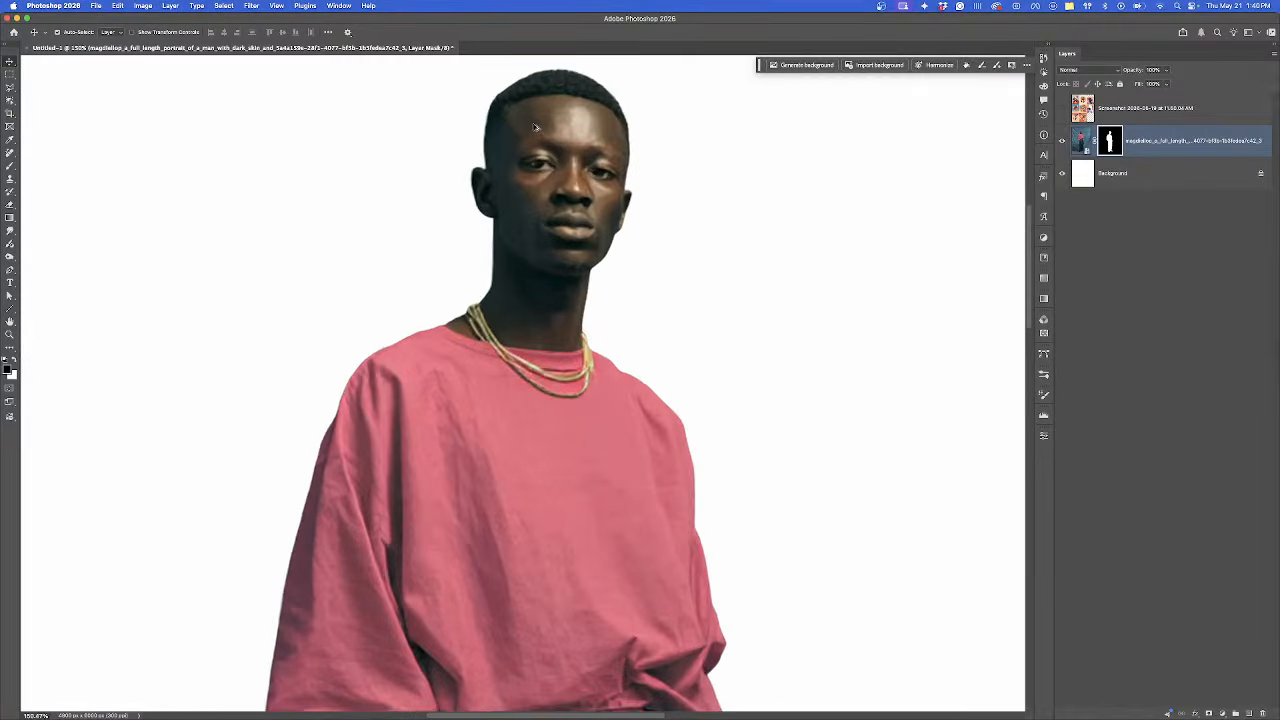
pyautogui.scroll(-2, 535, 160)
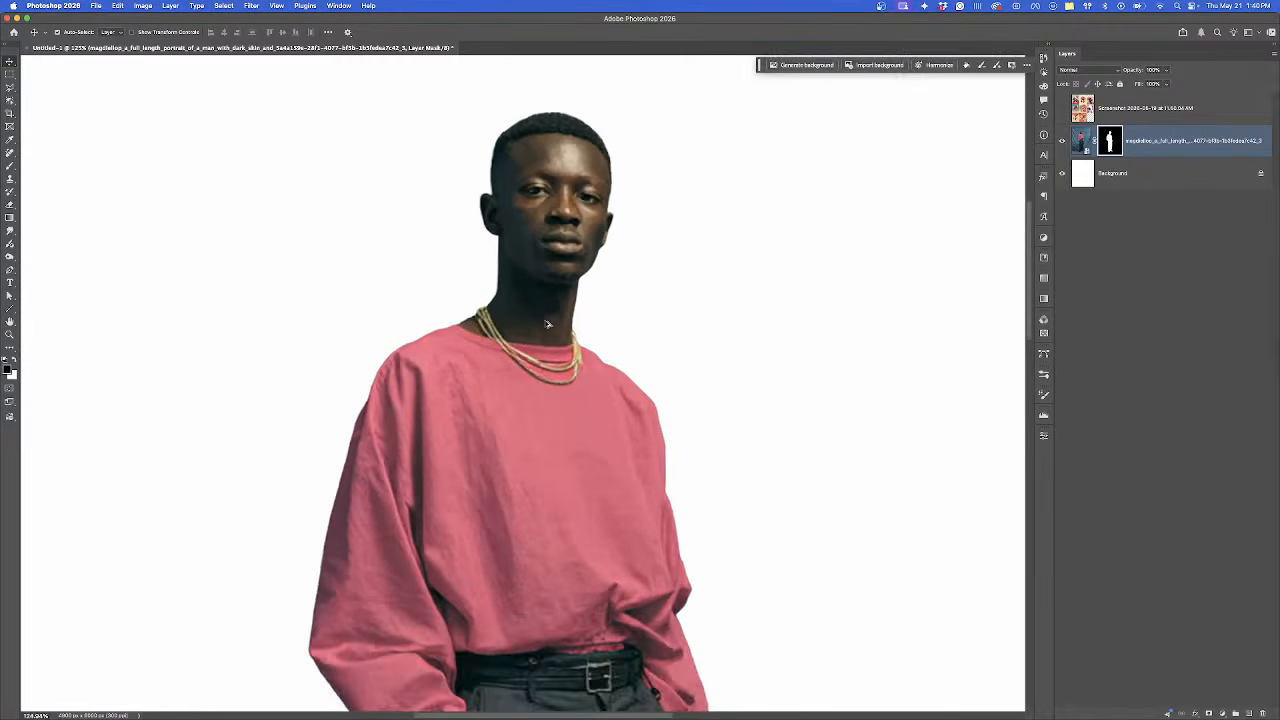
pyautogui.scroll(-2, 550, 325)
pyautogui.scroll(-4, 551, 259)
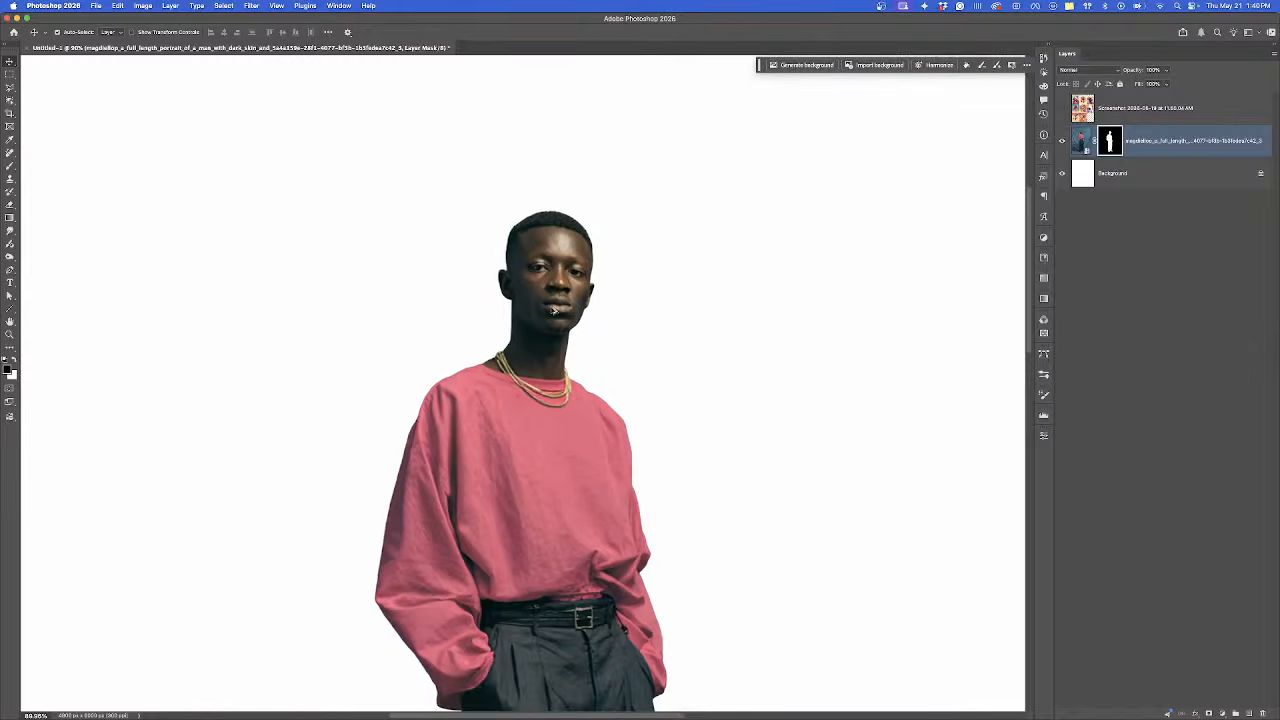
pyautogui.scroll(-2, 560, 300)
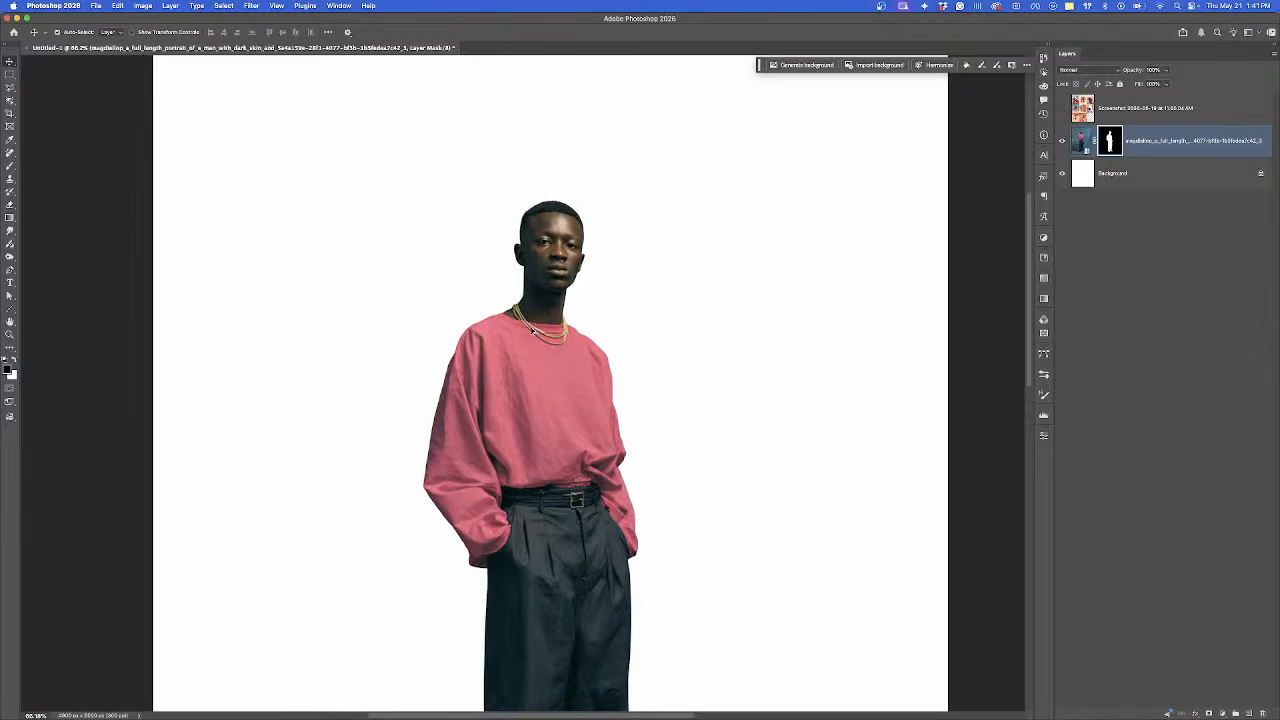
# Step: Select the man's head and neck with a rectangular marquee and start Generative Fill using the Gemini 3.1 (with Nano Banana 2) partner model
pyautogui.click(10, 75)
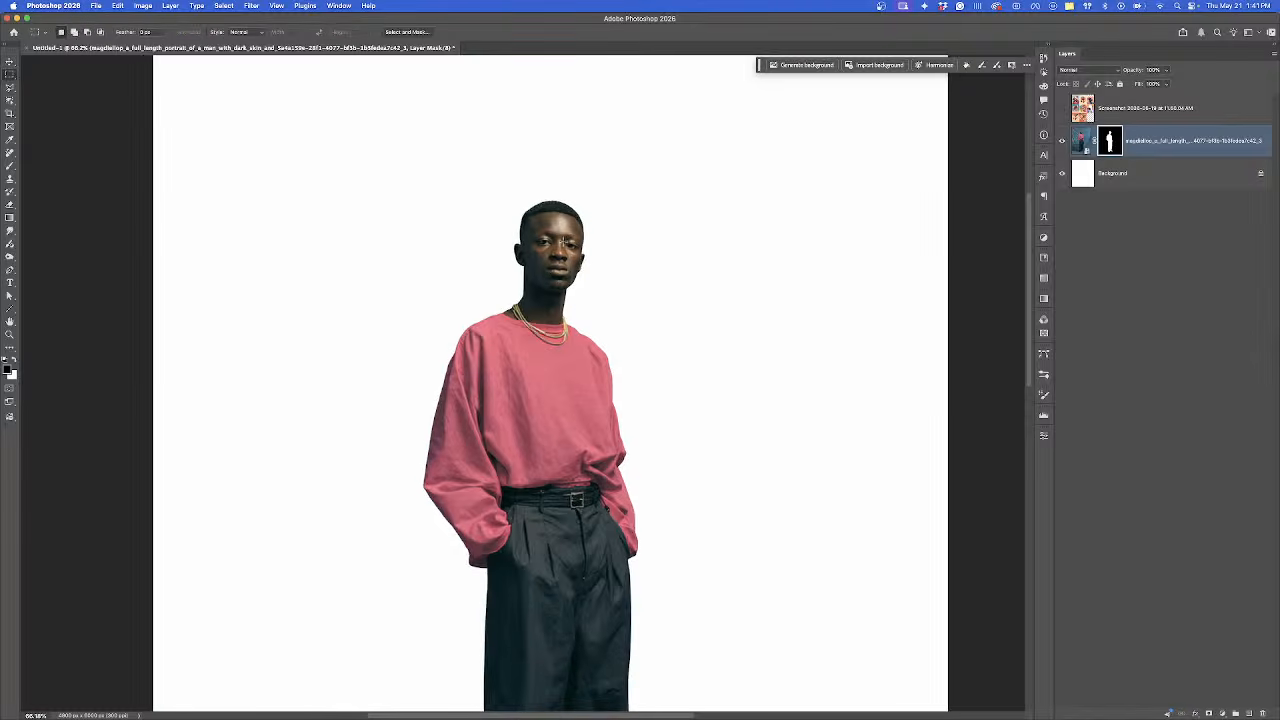
pyautogui.moveTo(494, 198); pyautogui.dragTo(594, 337)
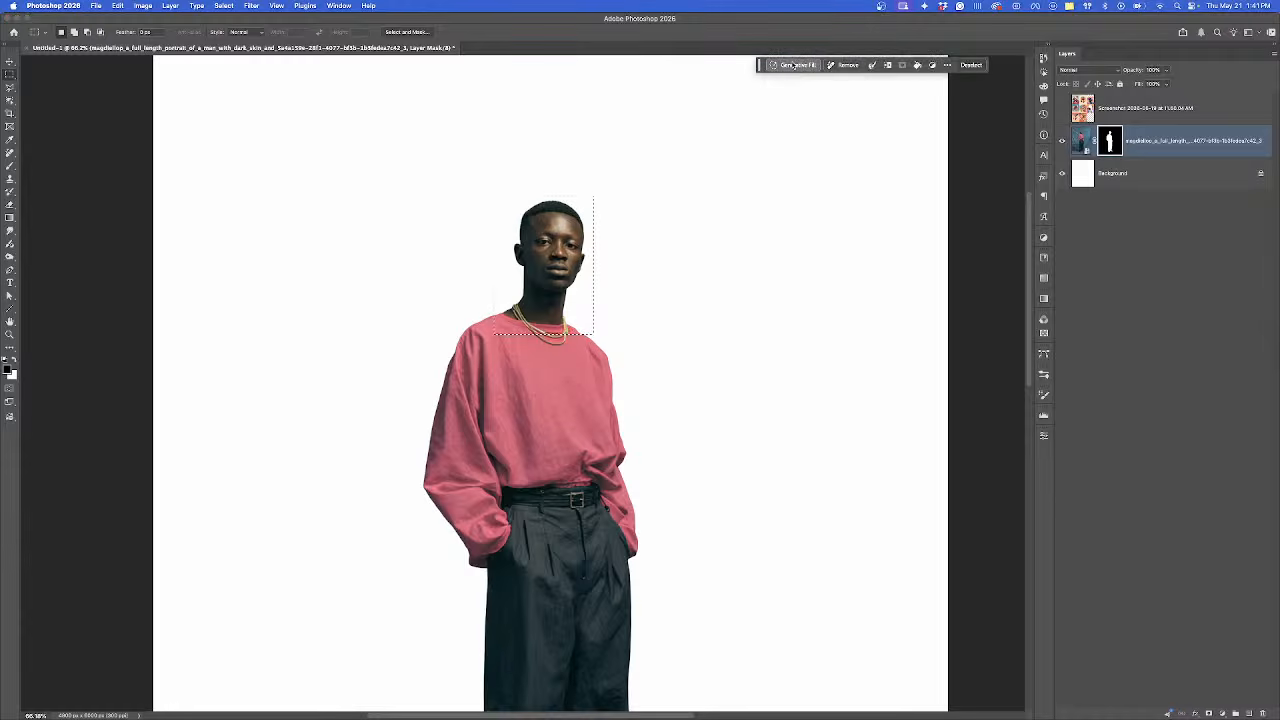
pyautogui.click(795, 65)
pyautogui.click(789, 81)
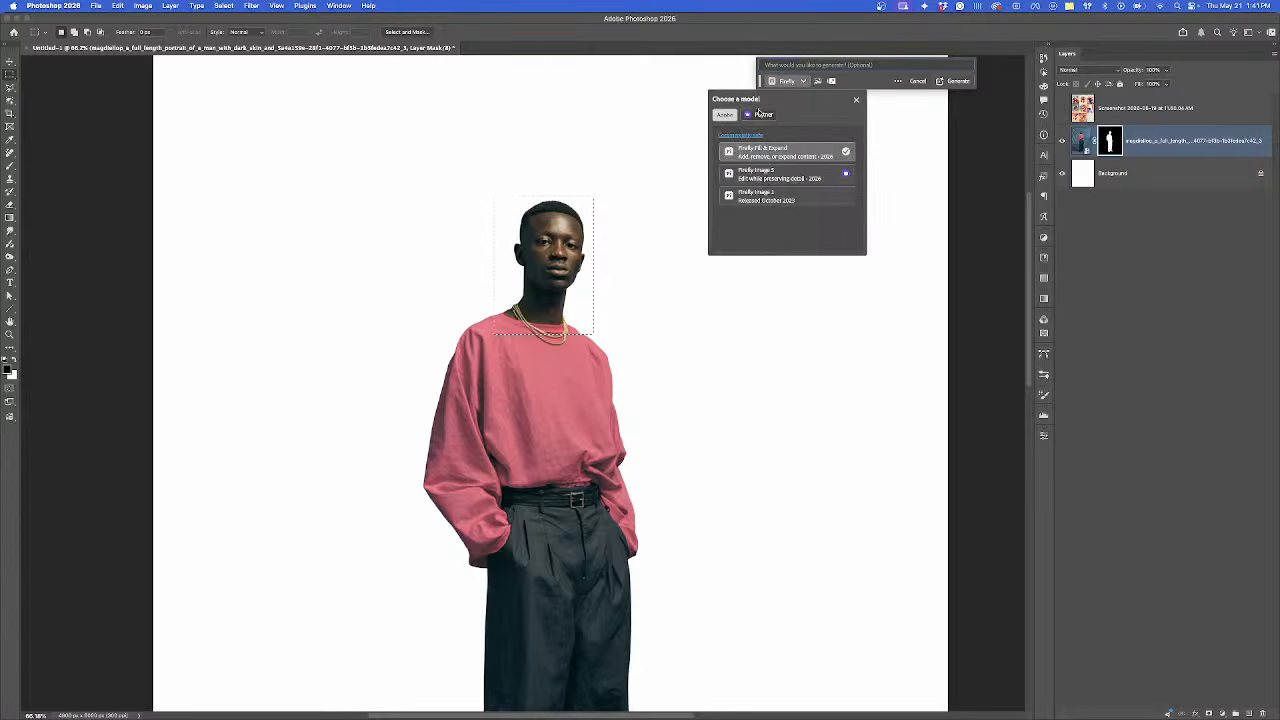
pyautogui.click(763, 114)
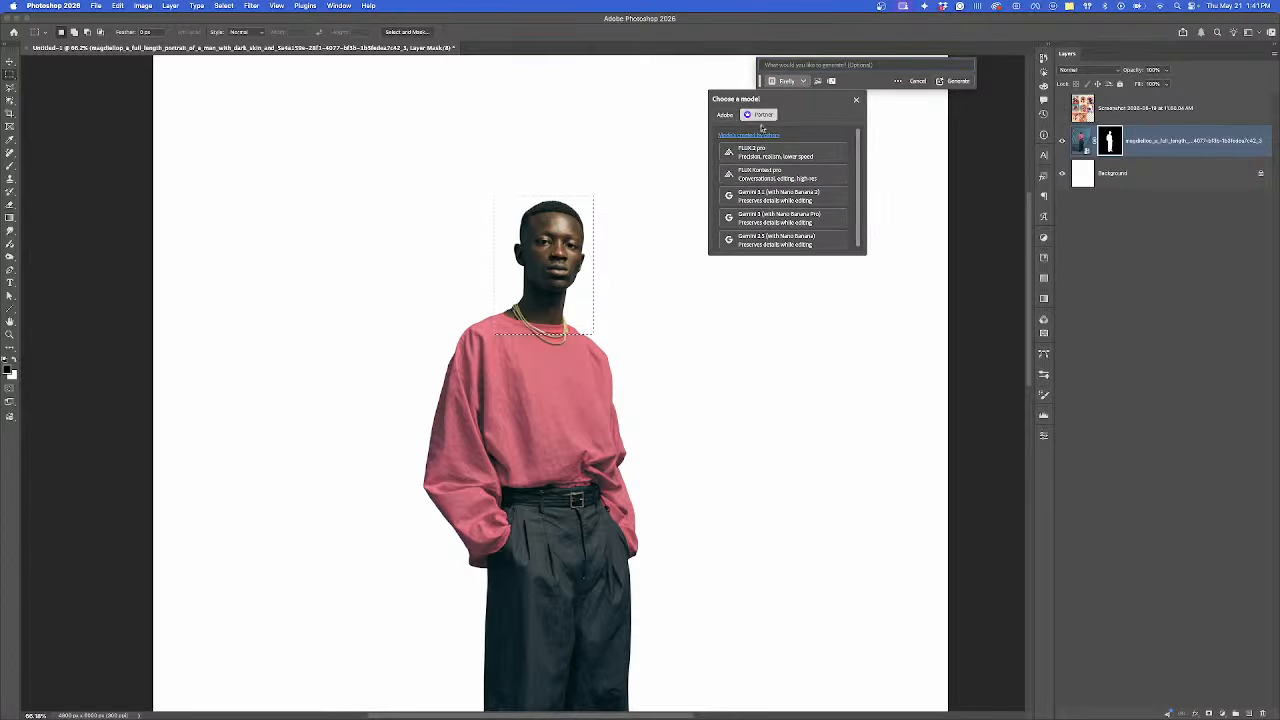
pyautogui.click(786, 198)
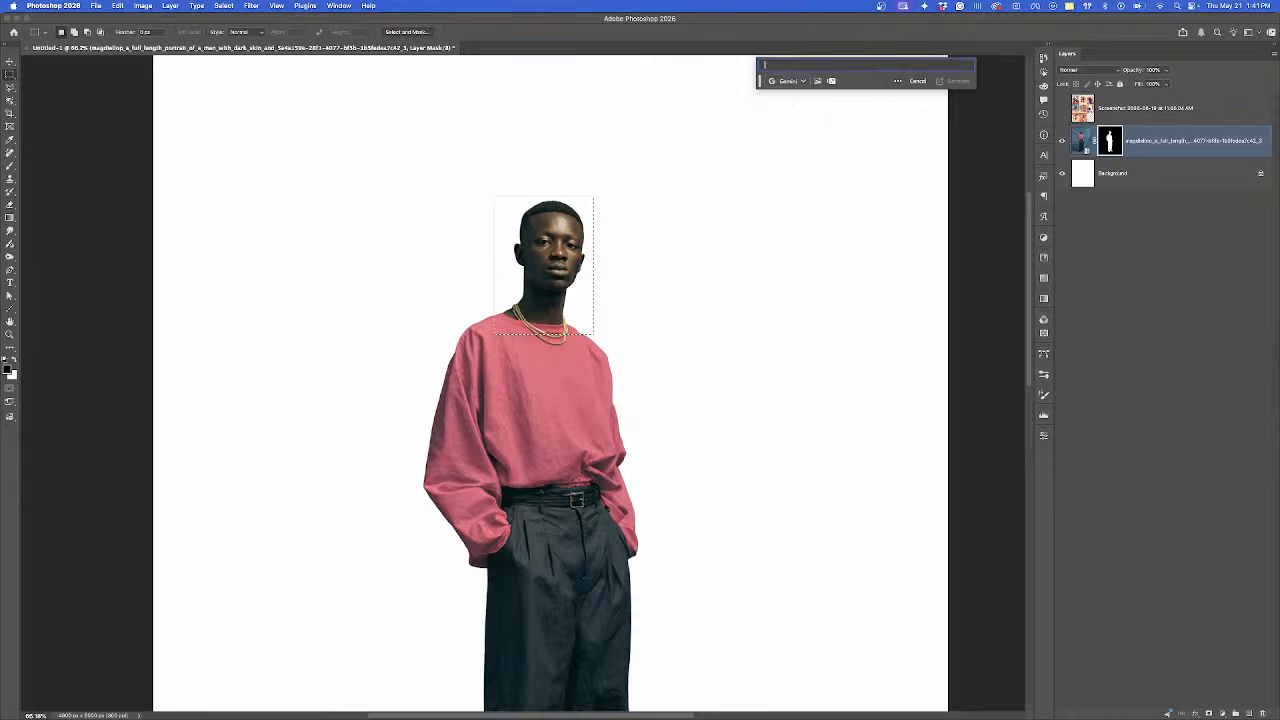
# Step: Generate a new version of the selected head with the prompt "Make image Sharper and more defined"
pyautogui.write('Make image She')
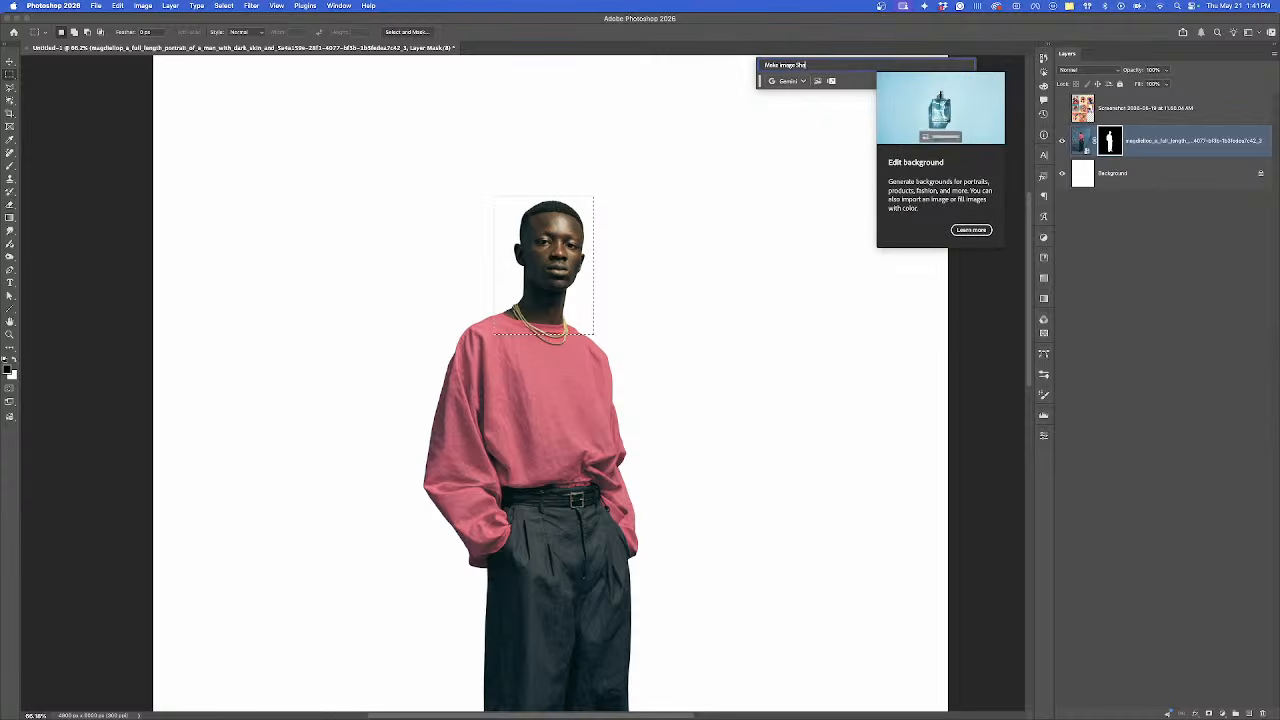
pyautogui.press('BackSpace')
pyautogui.write('arper and more')
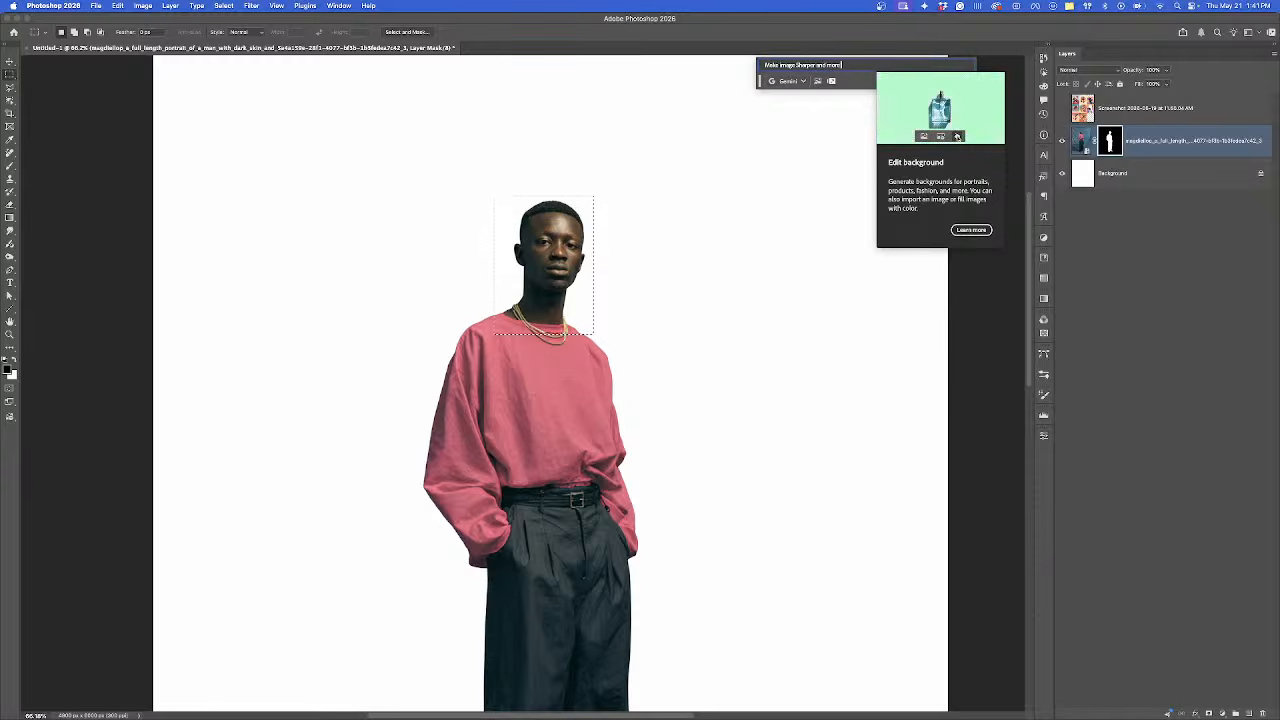
pyautogui.write(' defined')
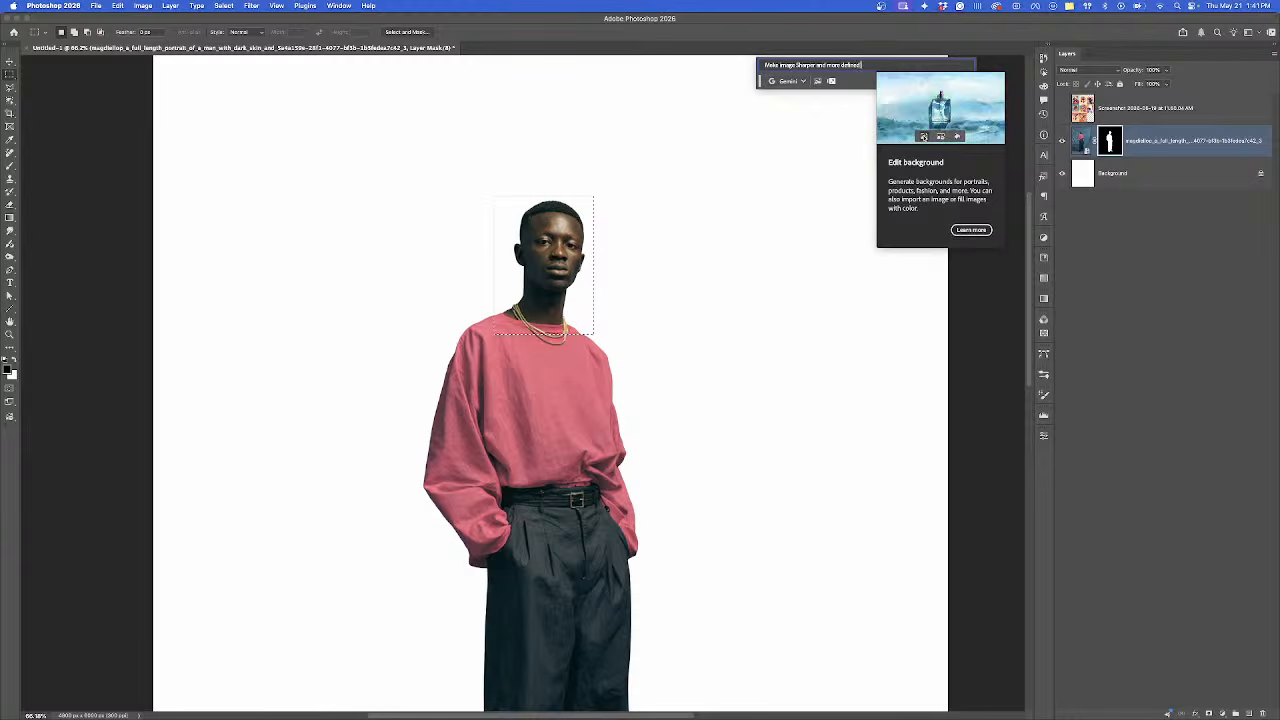
pyautogui.press('Return')
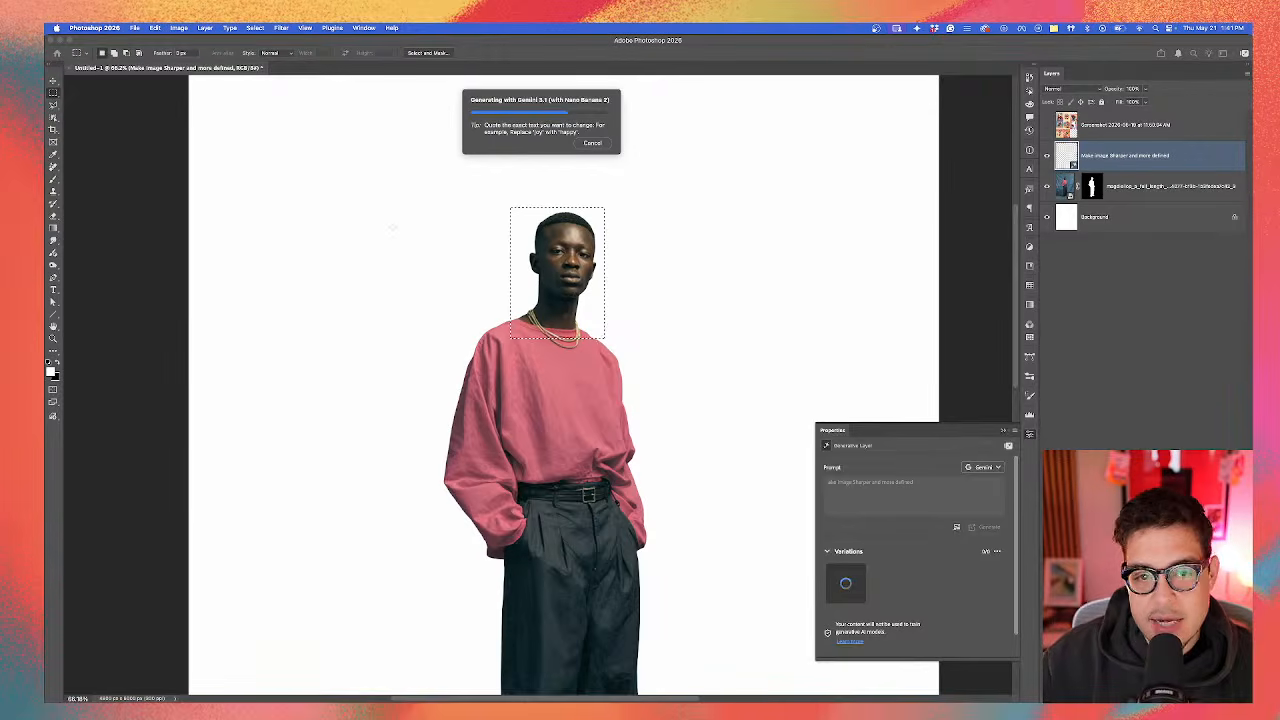
# Step: Stretch the generated head layer slightly wider with Free Transform to fit the man's neck and shoulders
pyautogui.scroll(2, 566, 252)
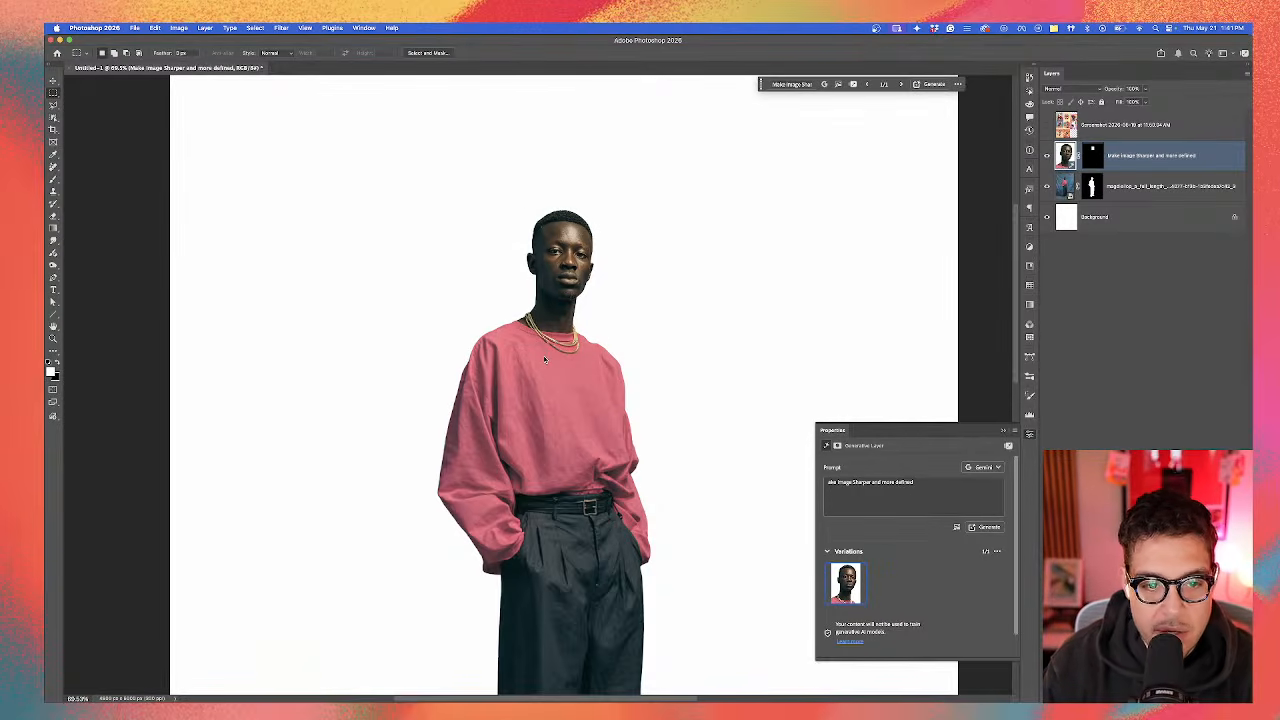
pyautogui.press('super+t')
pyautogui.scroll(1, 560, 298)
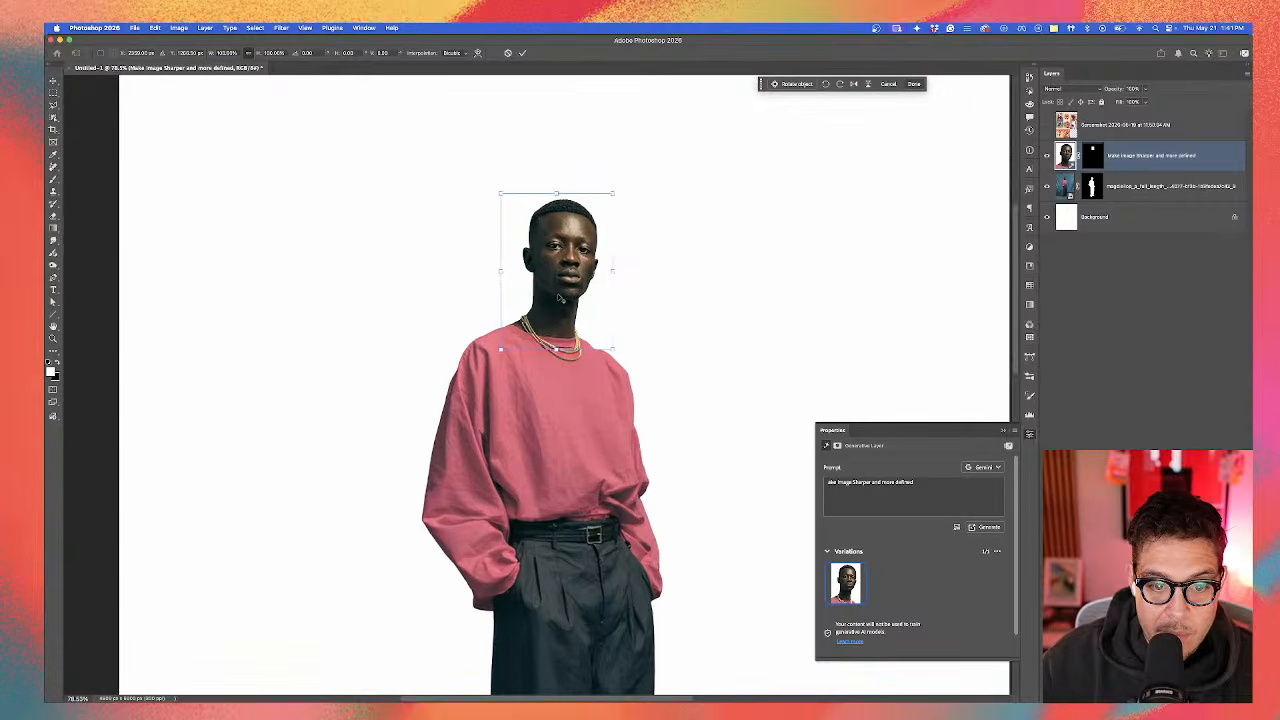
pyautogui.moveTo(615, 271); pyautogui.dragTo(620, 272)
pyautogui.press('Return')
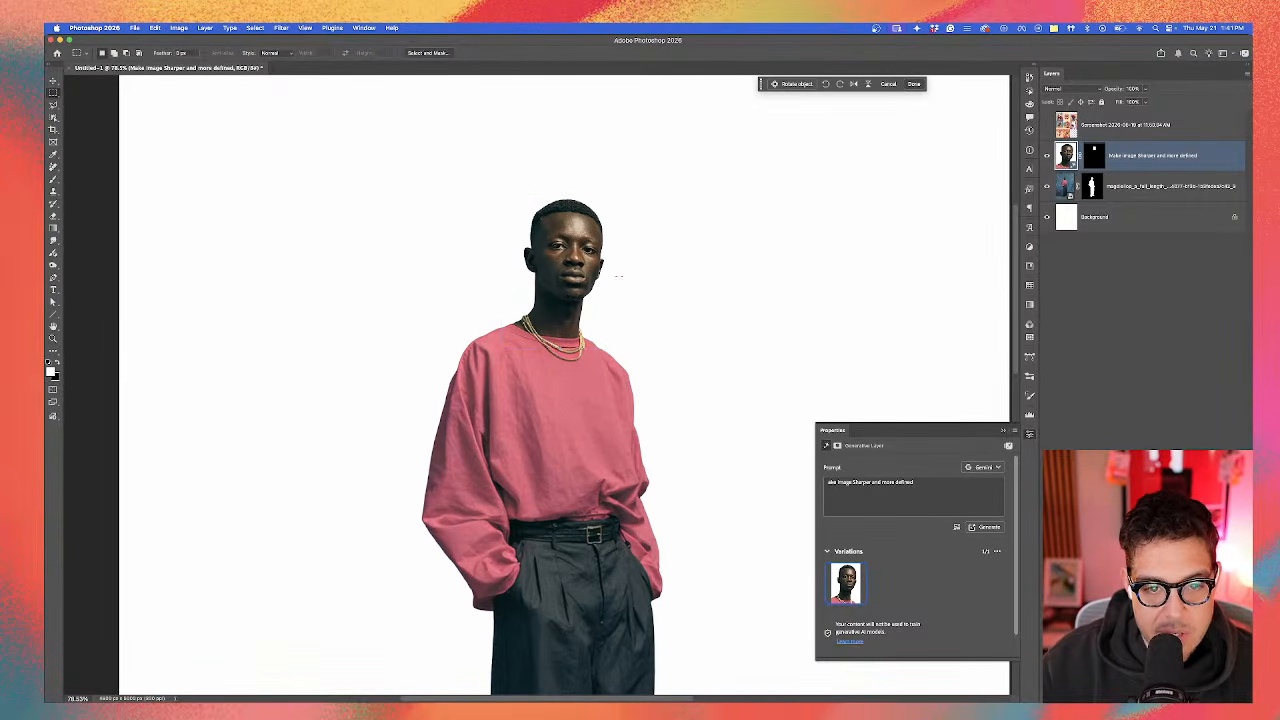
pyautogui.scroll(2, 555, 249)
pyautogui.scroll(1, 556, 245)
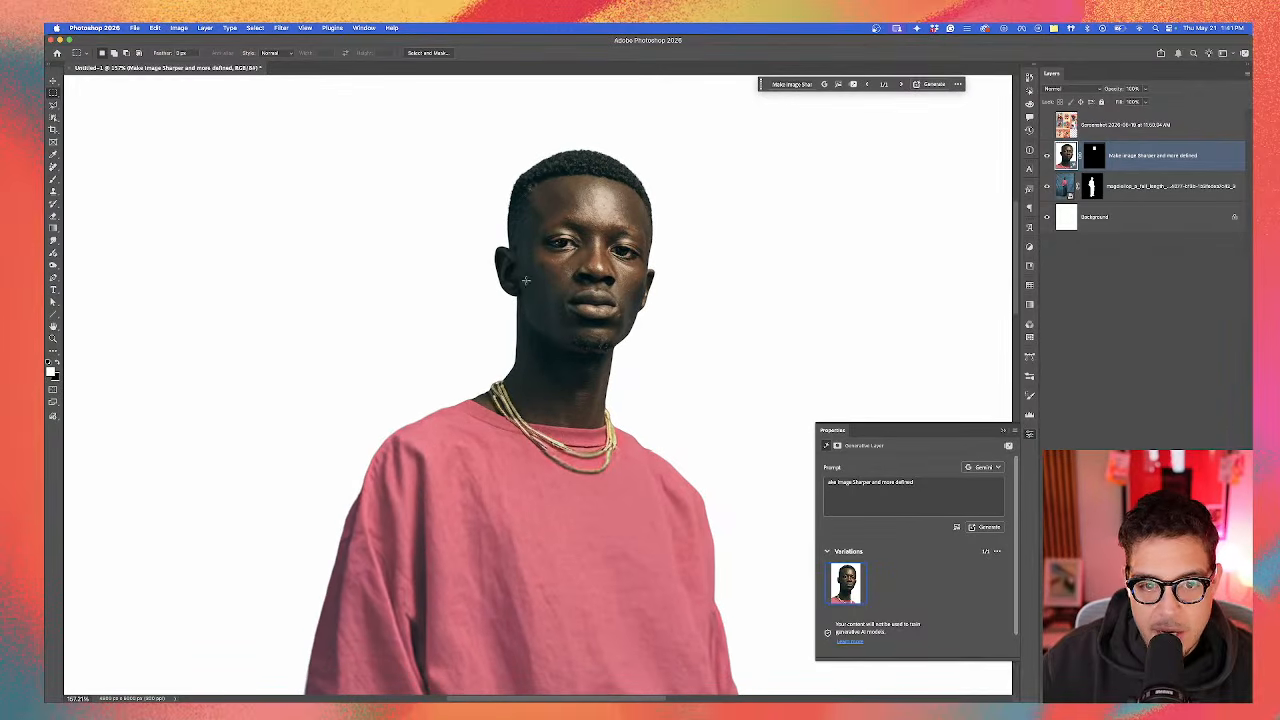
# Step: Merge the sharpened head layer and the masked full-length portrait layer into a single layer
pyautogui.press('v')
pyautogui.scroll(-1, 524, 285)
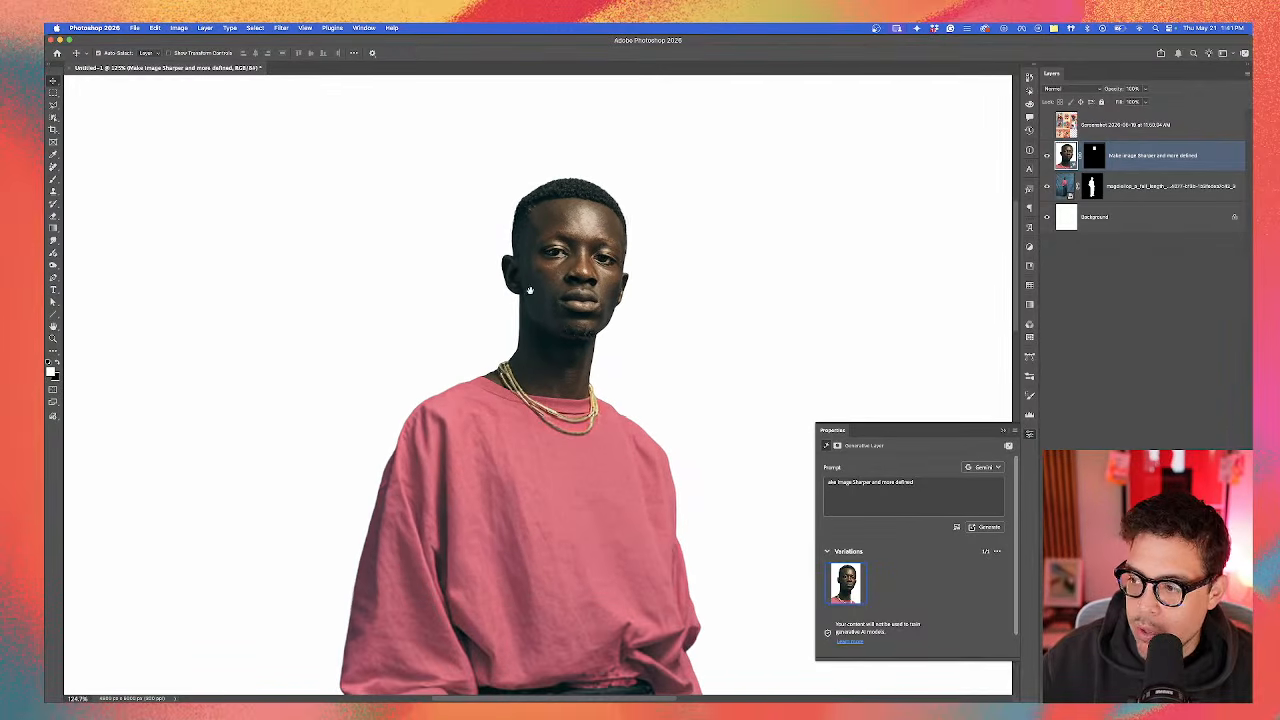
pyautogui.scroll(-1, 535, 278)
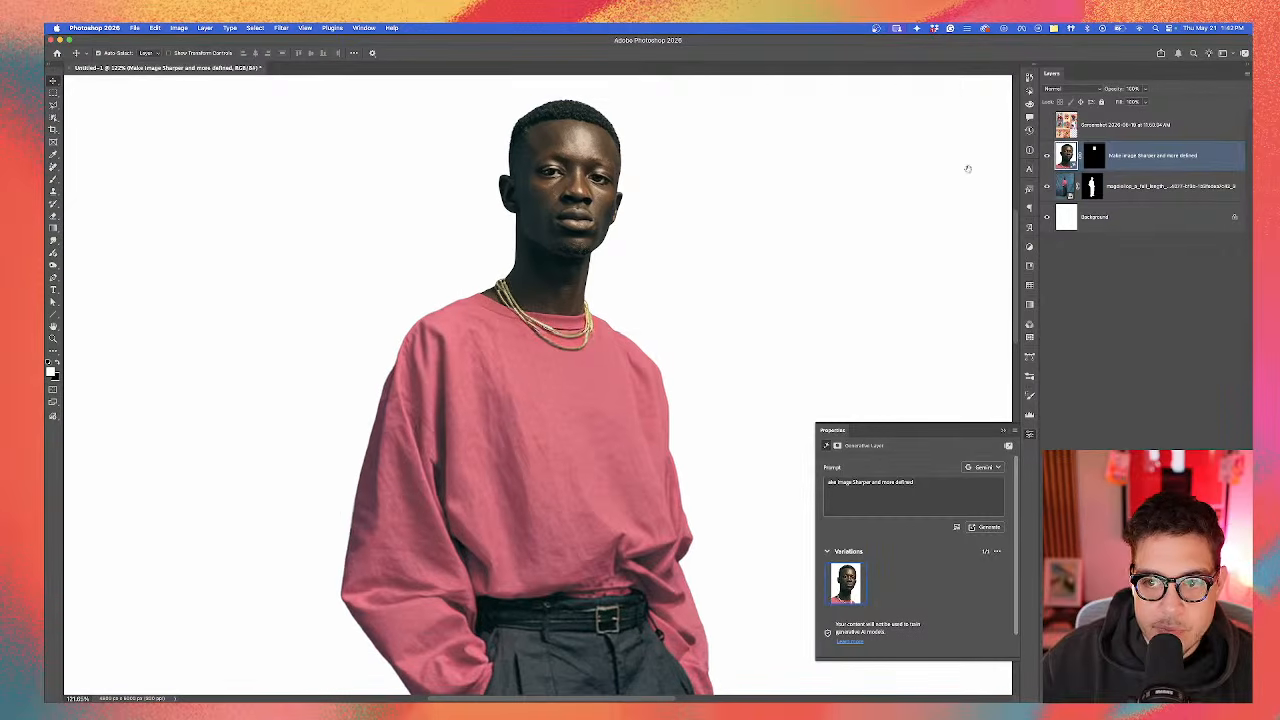
pyautogui.keyDown('shift'); pyautogui.click(1195, 187); pyautogui.keyUp('shift')
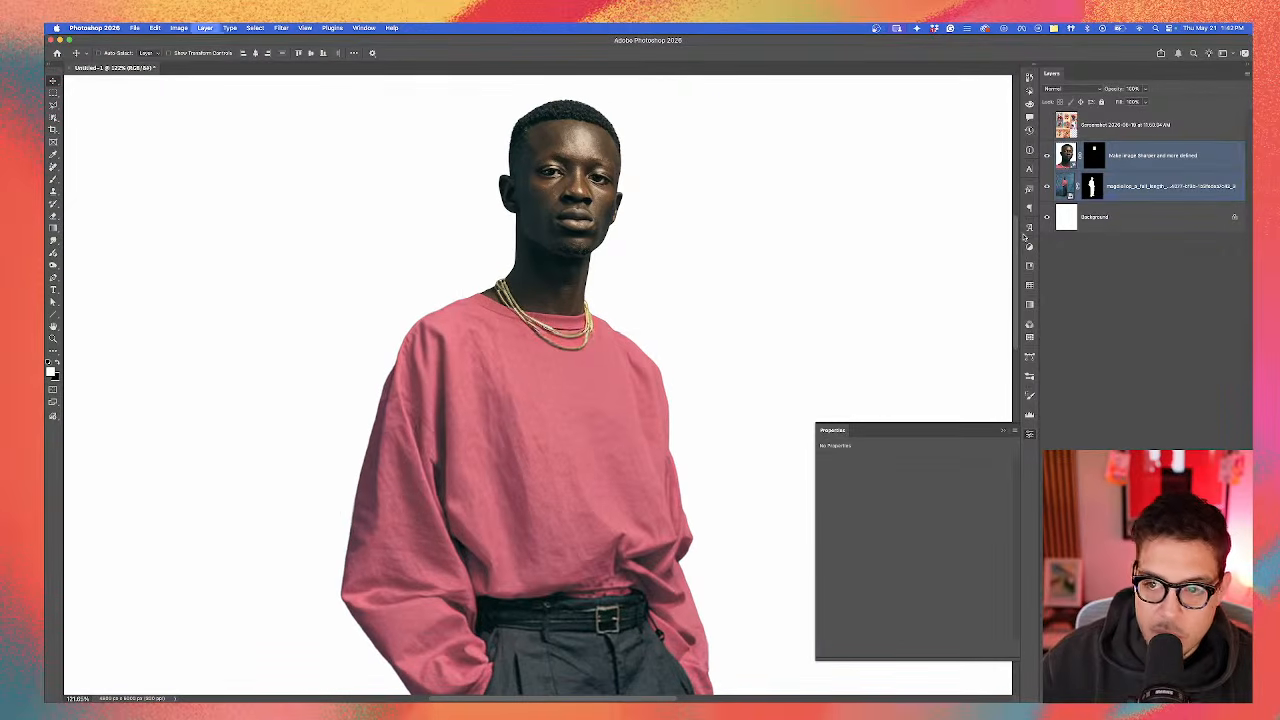
pyautogui.press('super+e')
pyautogui.scroll(-2, 791, 263)
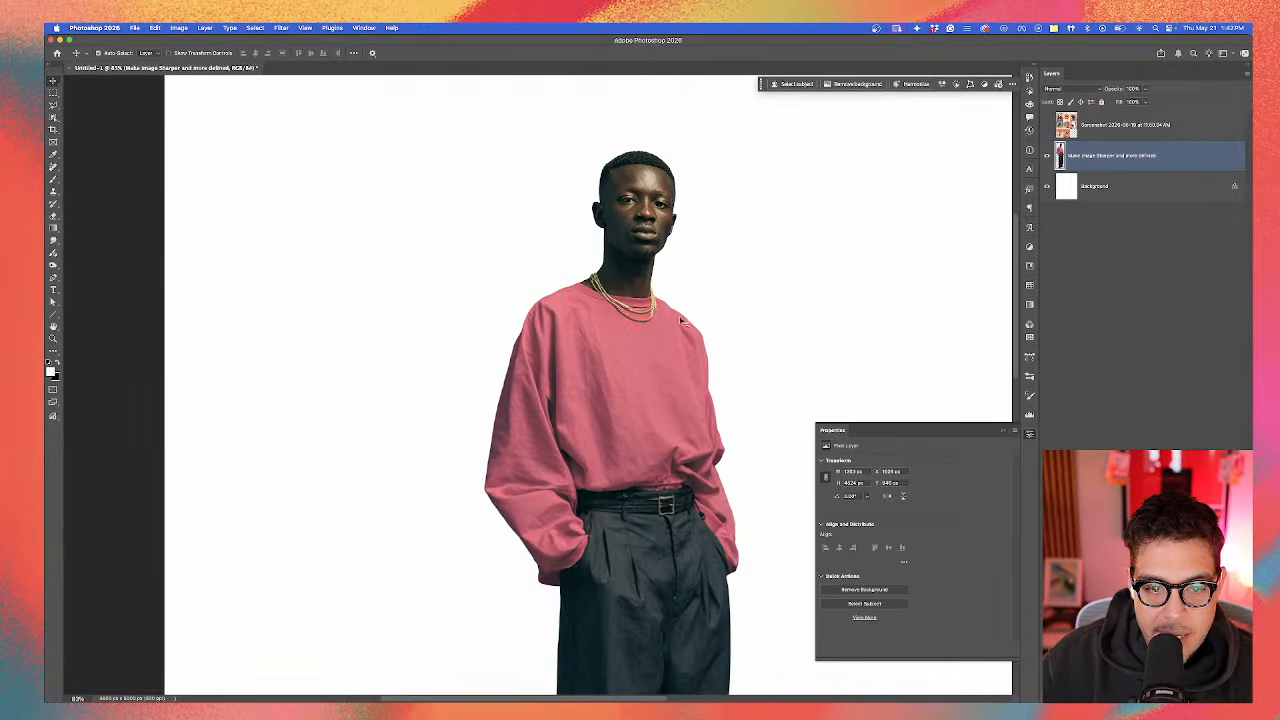
# Step: Erase the gold necklaces from the man's neck and collar with the Remove tool, undoing and repainting the first attempt
pyautogui.hscroll(3, 684, 321)
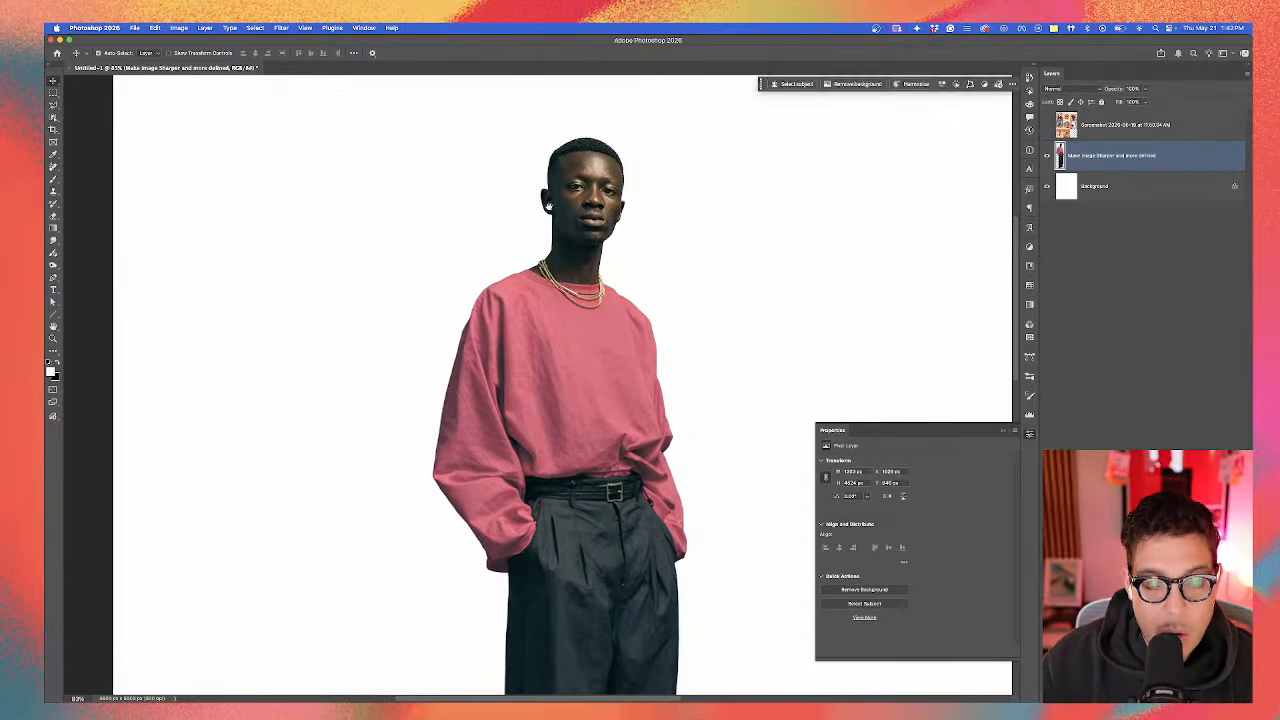
pyautogui.scroll(3, 548, 207)
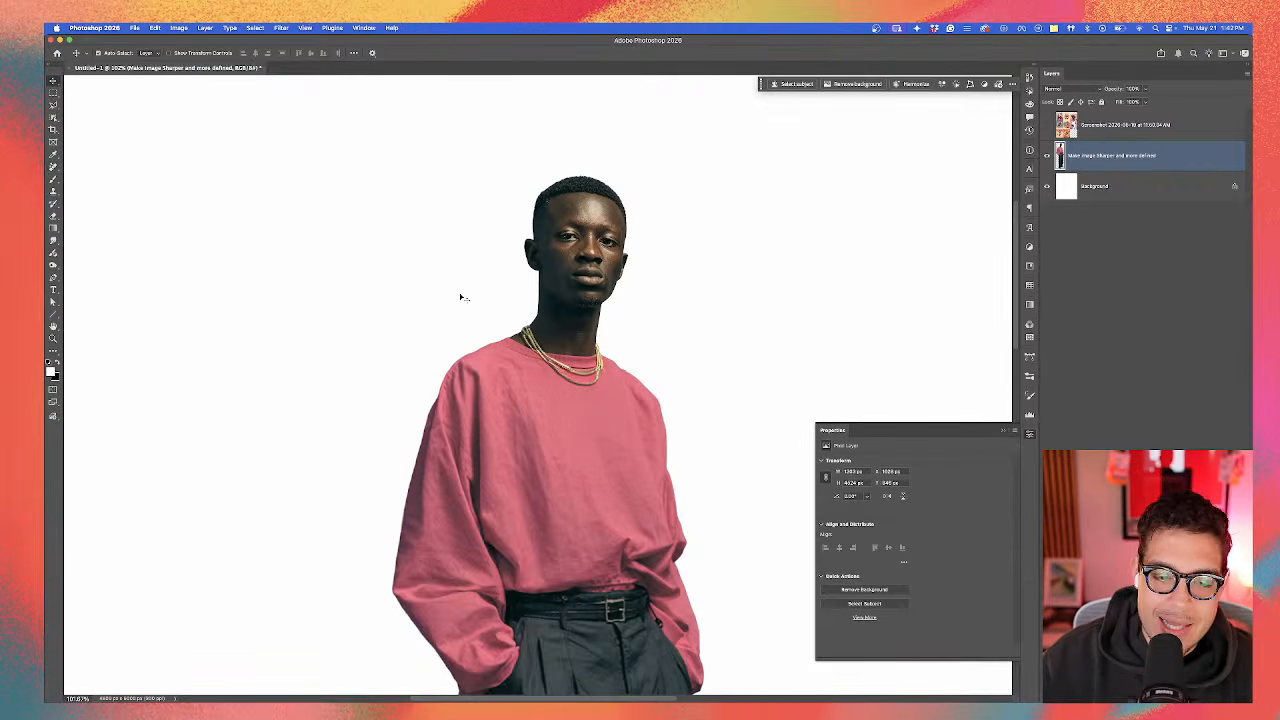
pyautogui.scroll(1, 463, 297)
pyautogui.click(53, 166)
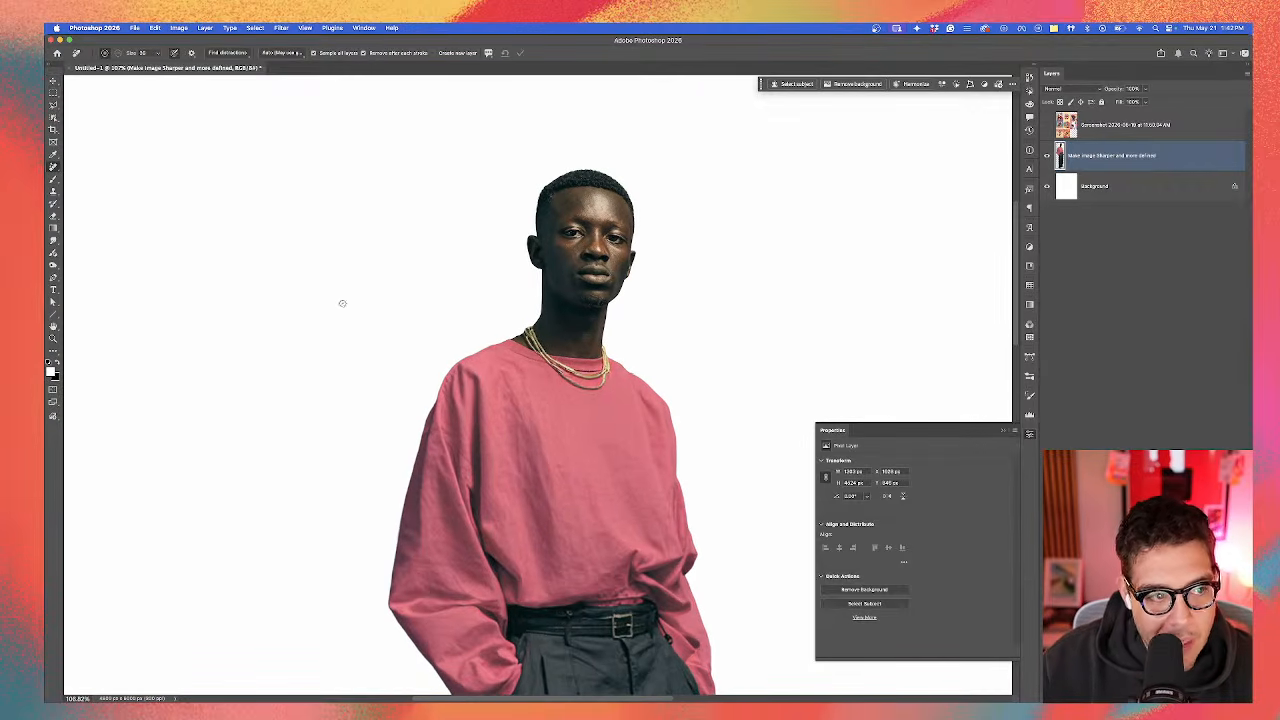
pyautogui.moveTo(555, 363)
pyautogui.mouseDown()
pyautogui.moveTo(514, 341)
pyautogui.moveTo(529, 331)
pyautogui.moveTo(563, 370)
pyautogui.moveTo(596, 370)
pyautogui.moveTo(602, 350)
pyautogui.moveTo(602, 374)
pyautogui.moveTo(577, 380)
pyautogui.moveTo(528, 331)
pyautogui.mouseUp()
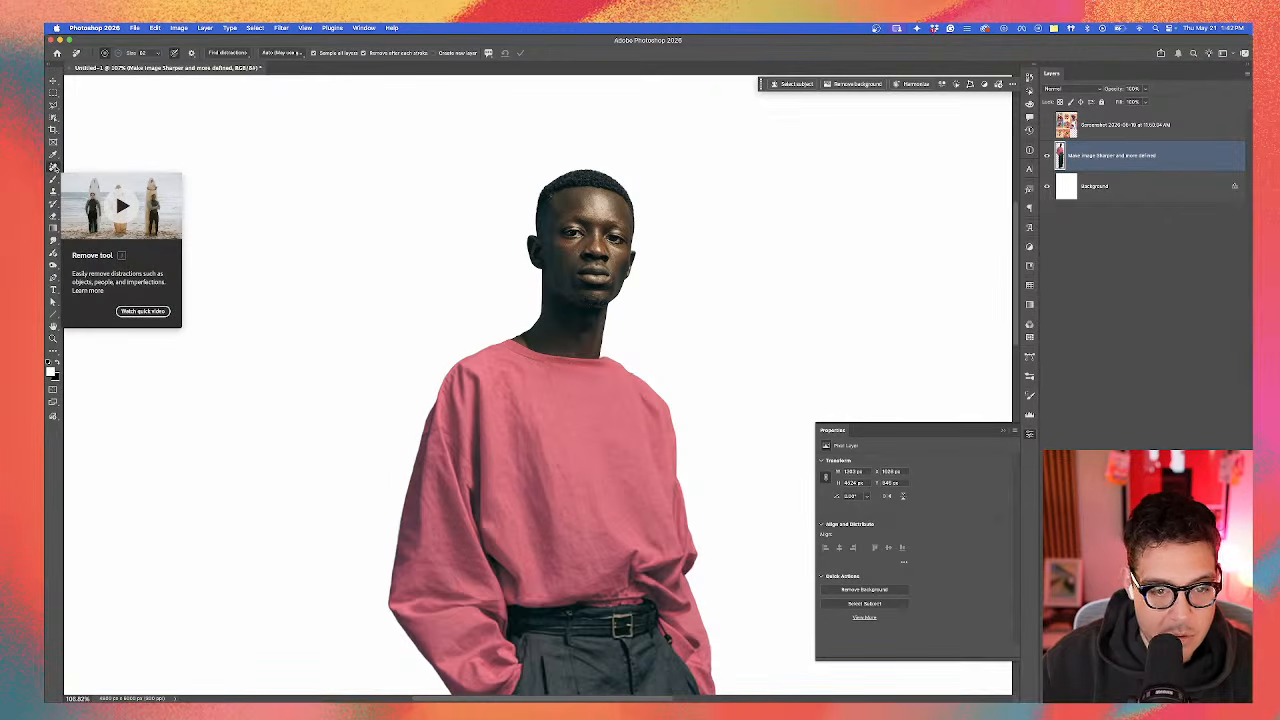
pyautogui.press('super+z')
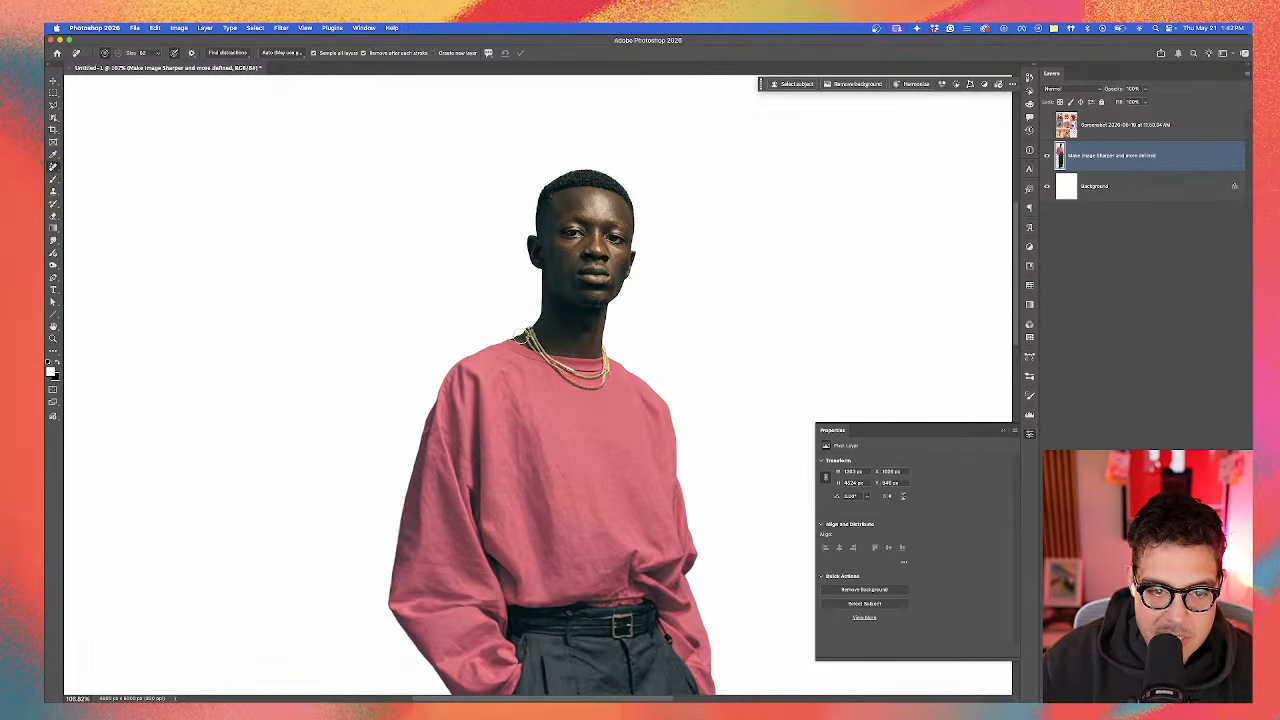
pyautogui.moveTo(530, 330)
pyautogui.mouseDown()
pyautogui.moveTo(555, 368)
pyautogui.moveTo(600, 376)
pyautogui.moveTo(599, 348)
pyautogui.moveTo(603, 372)
pyautogui.moveTo(592, 385)
pyautogui.moveTo(572, 376)
pyautogui.moveTo(528, 333)
pyautogui.mouseUp()
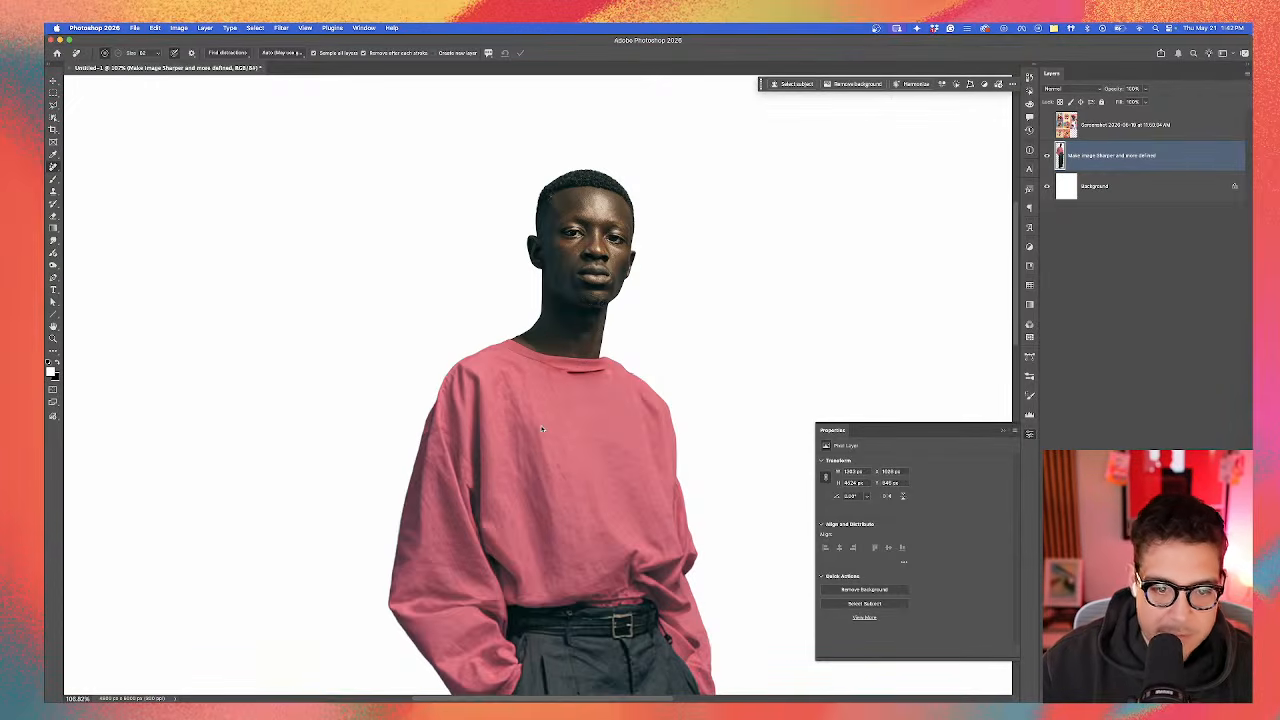
# Step: Inspect the retouched neck and shirt collar up close and in the context of the whole figure
pyautogui.scroll(-3, 585, 383)
pyautogui.press('v')
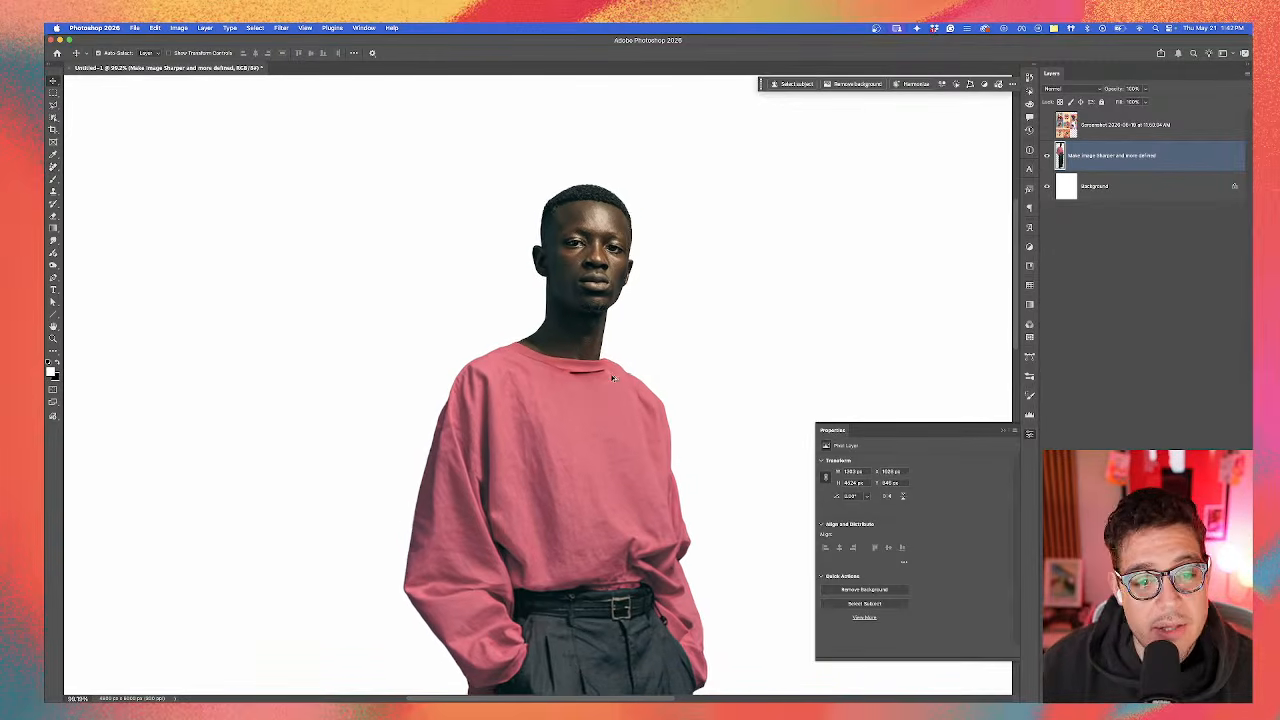
pyautogui.moveTo(618, 356); pyautogui.dragTo(622, 328)
pyautogui.scroll(1, 532, 330)
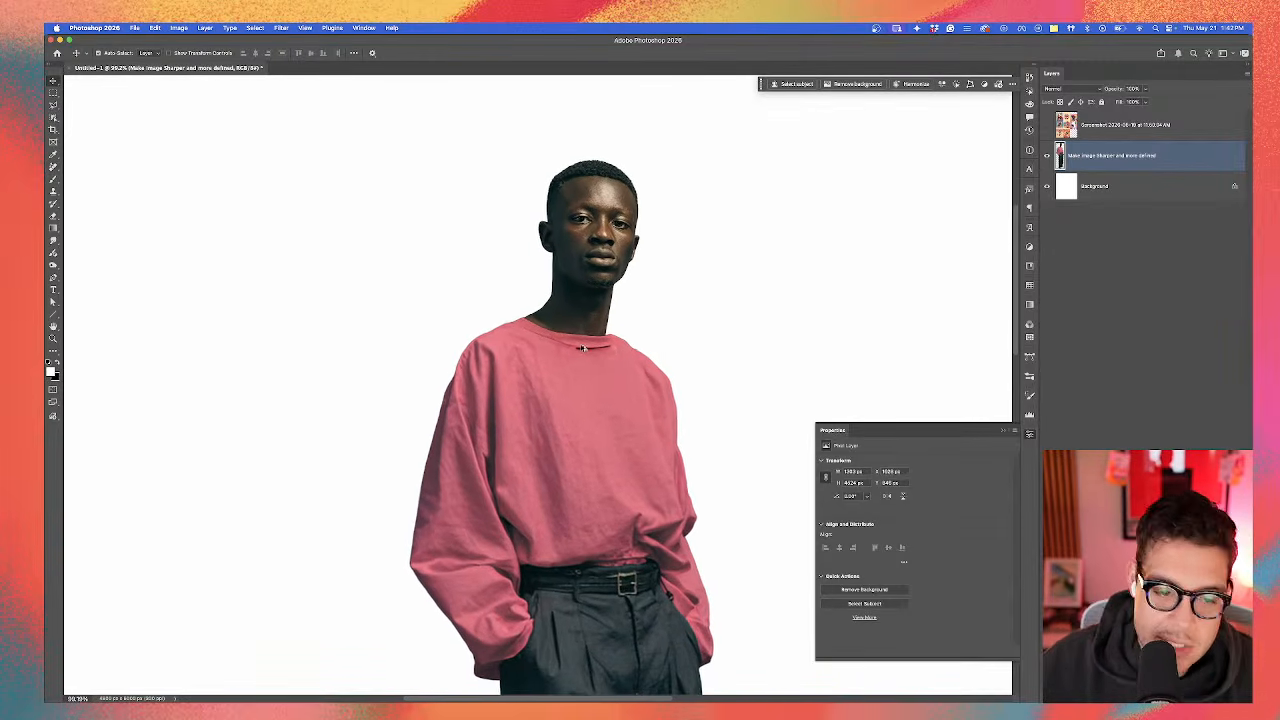
pyautogui.moveTo(532, 331); pyautogui.dragTo(510, 313)
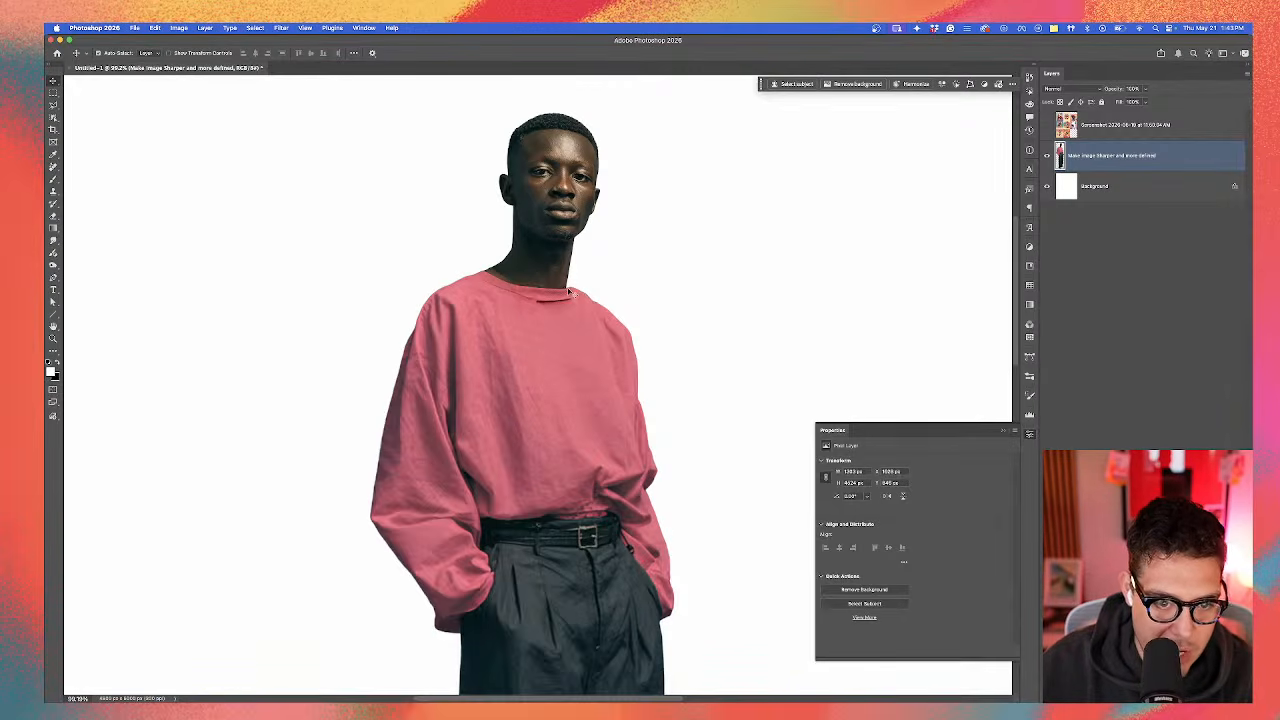
pyautogui.scroll(4, 574, 292)
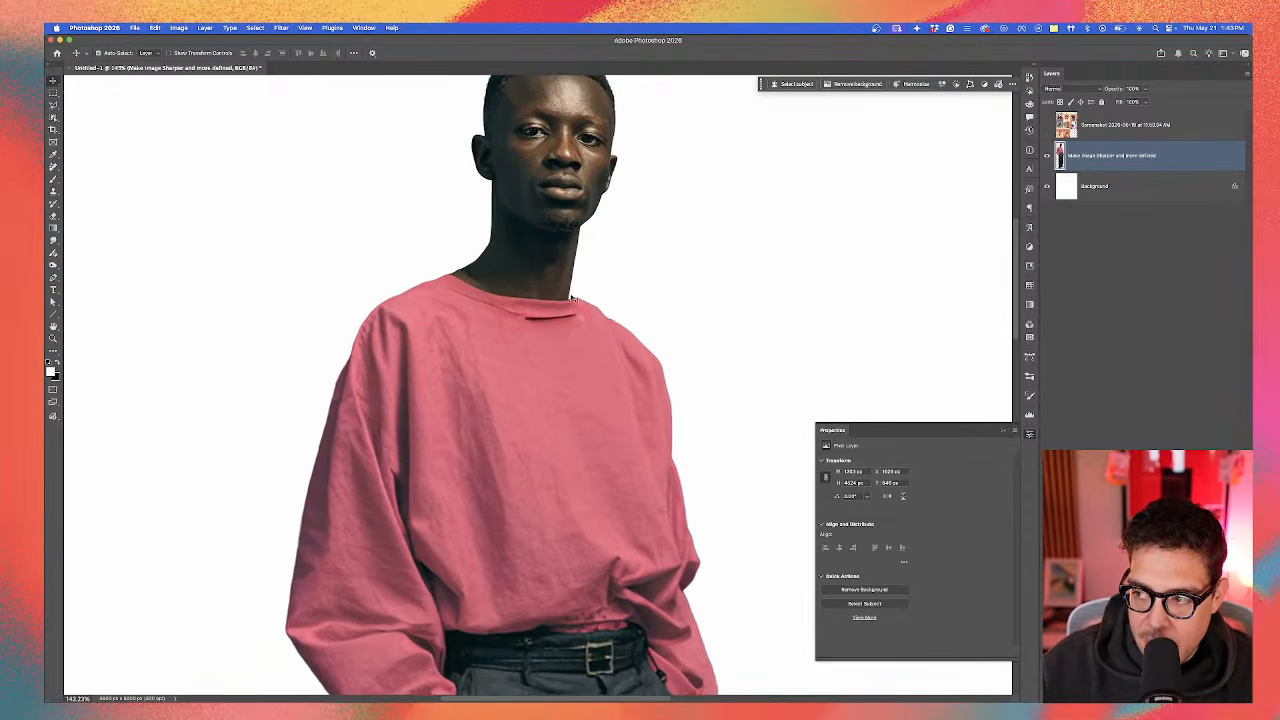
pyautogui.scroll(-6, 556, 297)
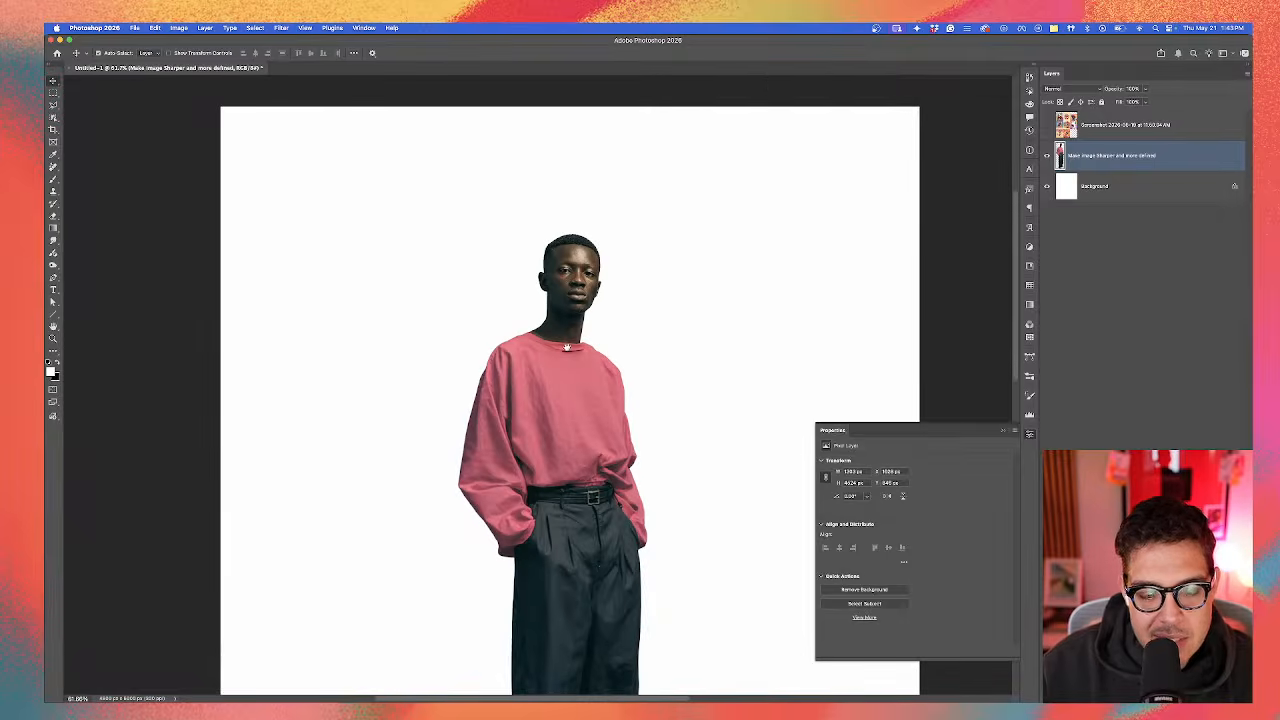
pyautogui.scroll(4, 559, 336)
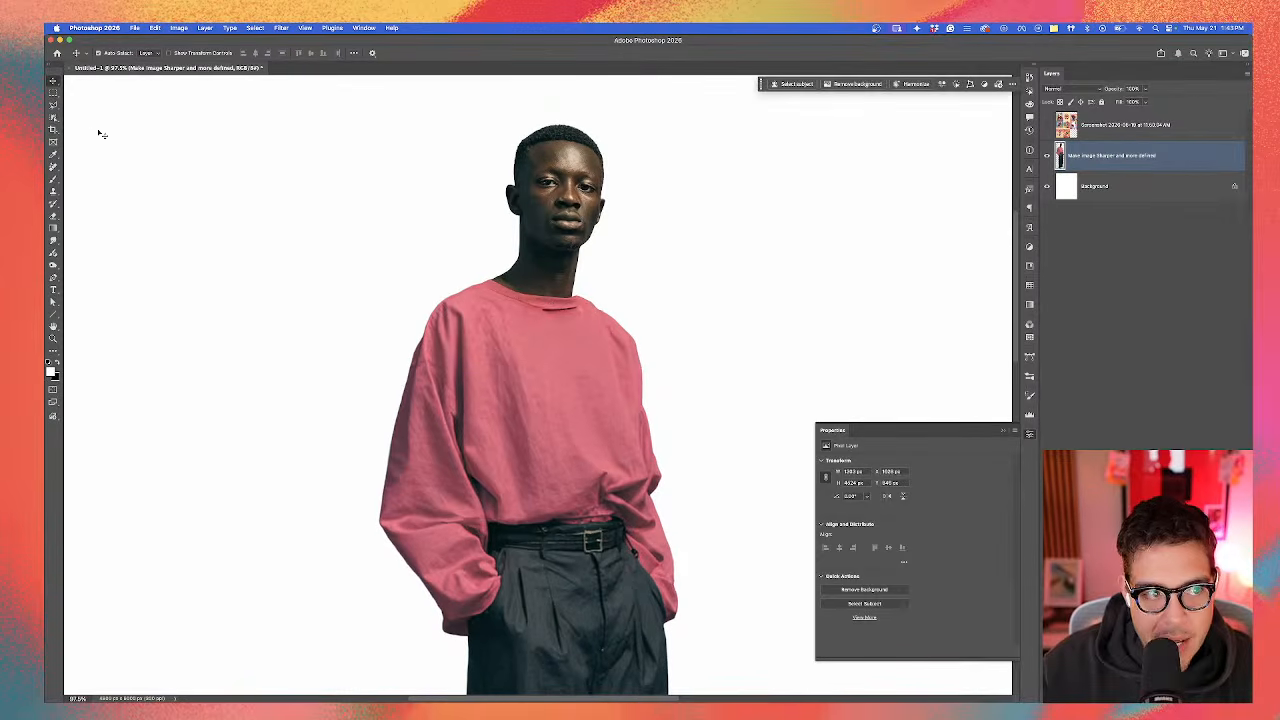
# Step: Select the man's pink sweatshirt with the Object Selection tool's people detection, using the Upper clothes option
pyautogui.click(53, 117)
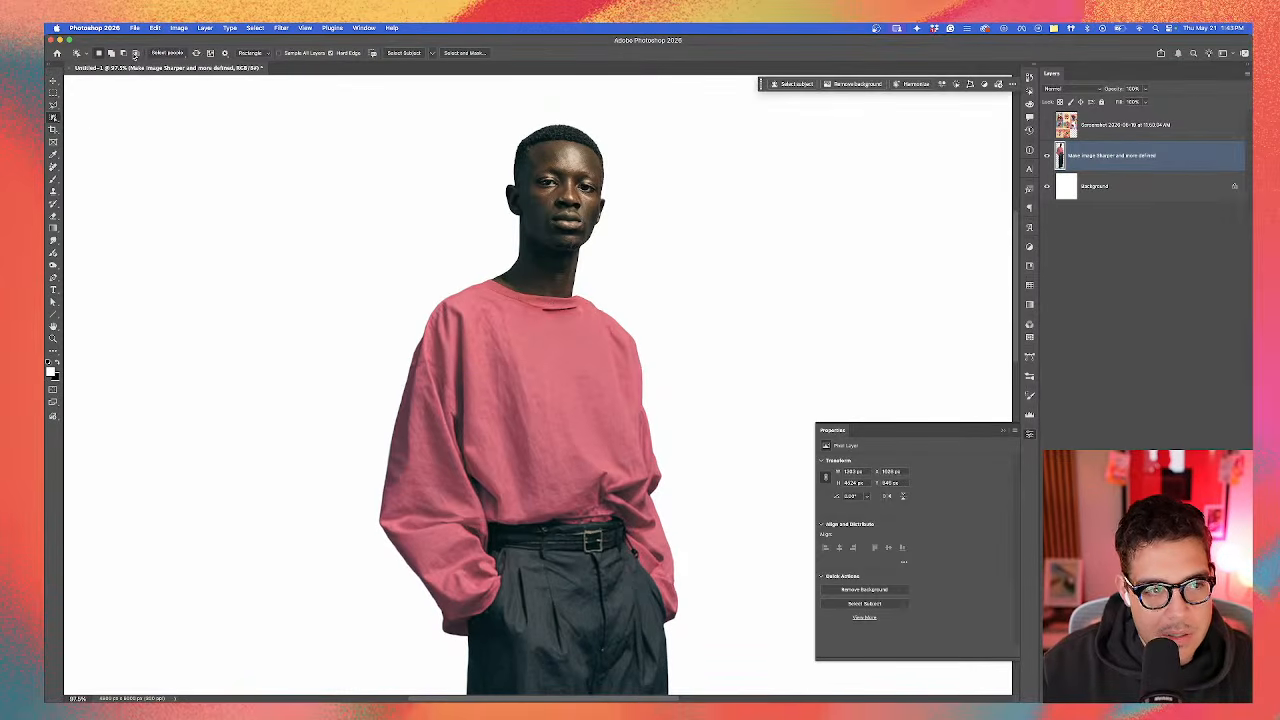
pyautogui.click(167, 53)
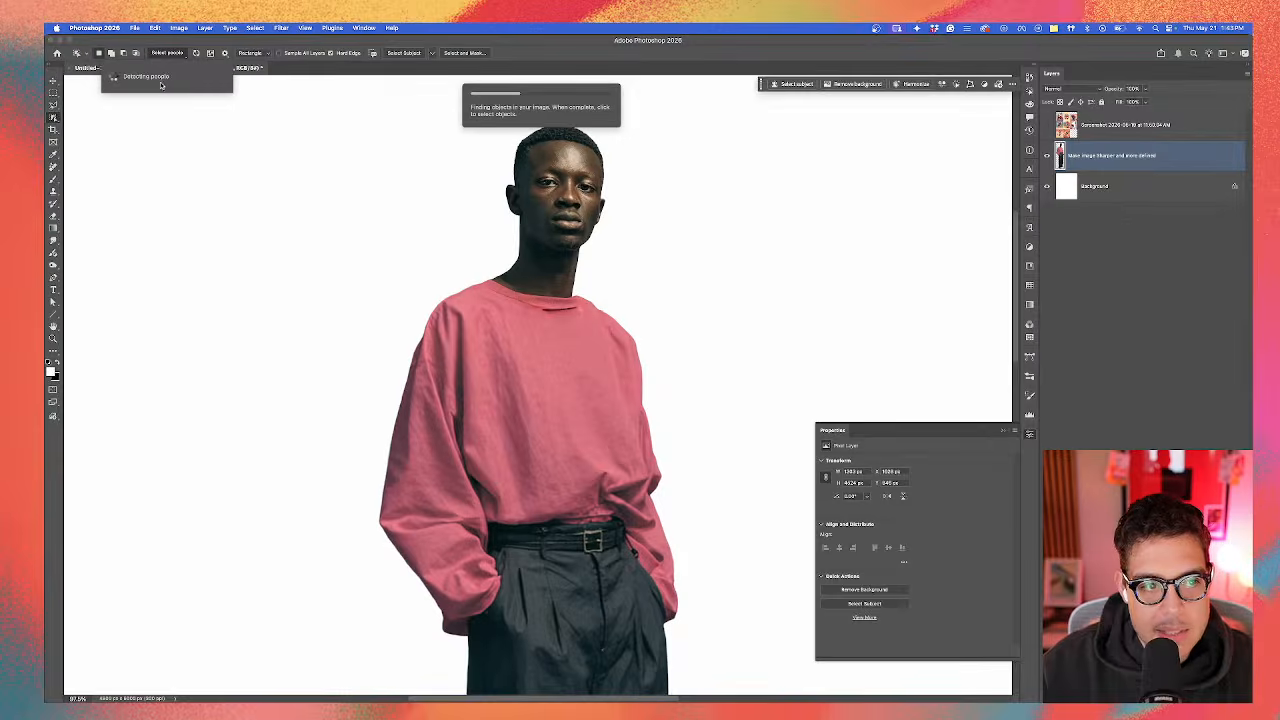
pyautogui.click(148, 78)
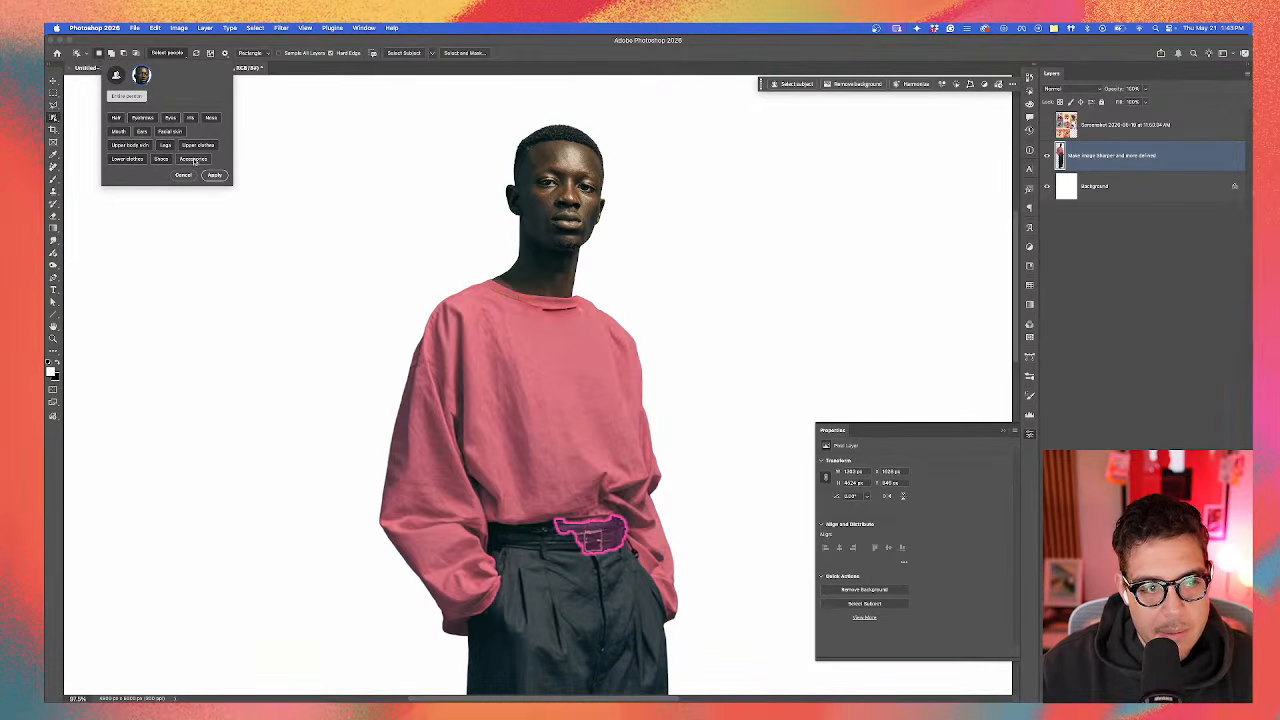
pyautogui.click(198, 145)
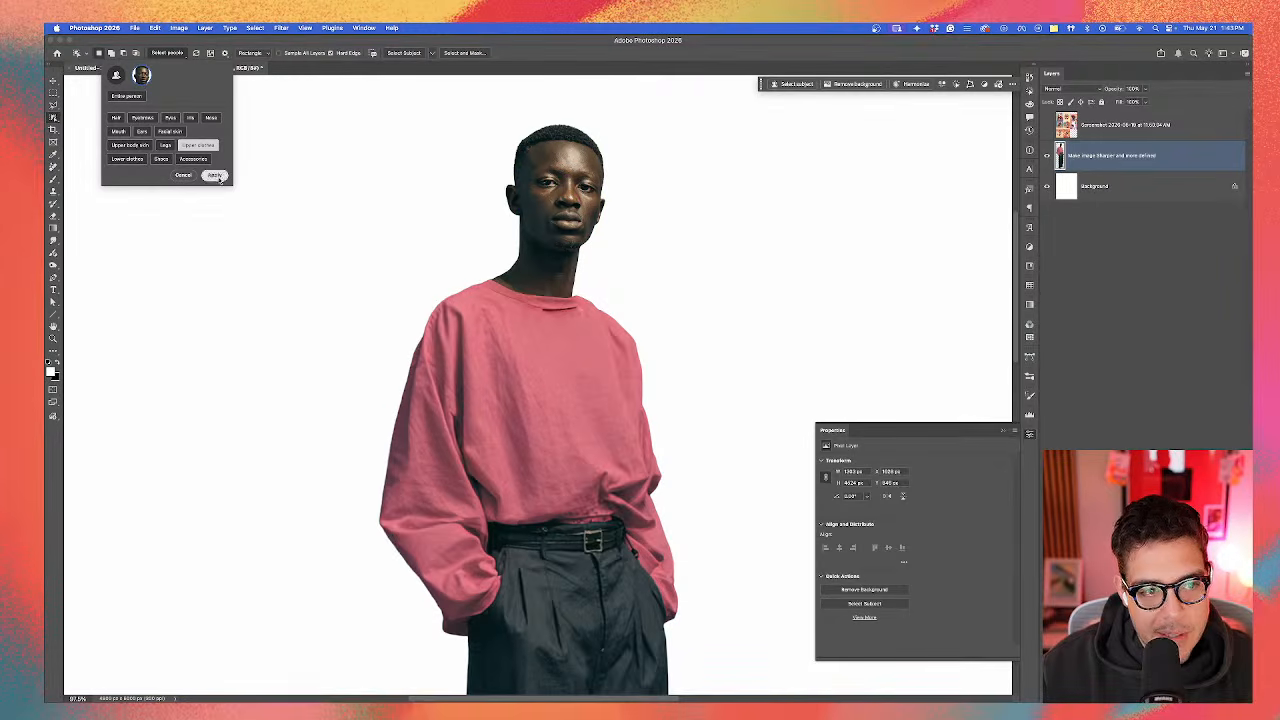
pyautogui.click(215, 176)
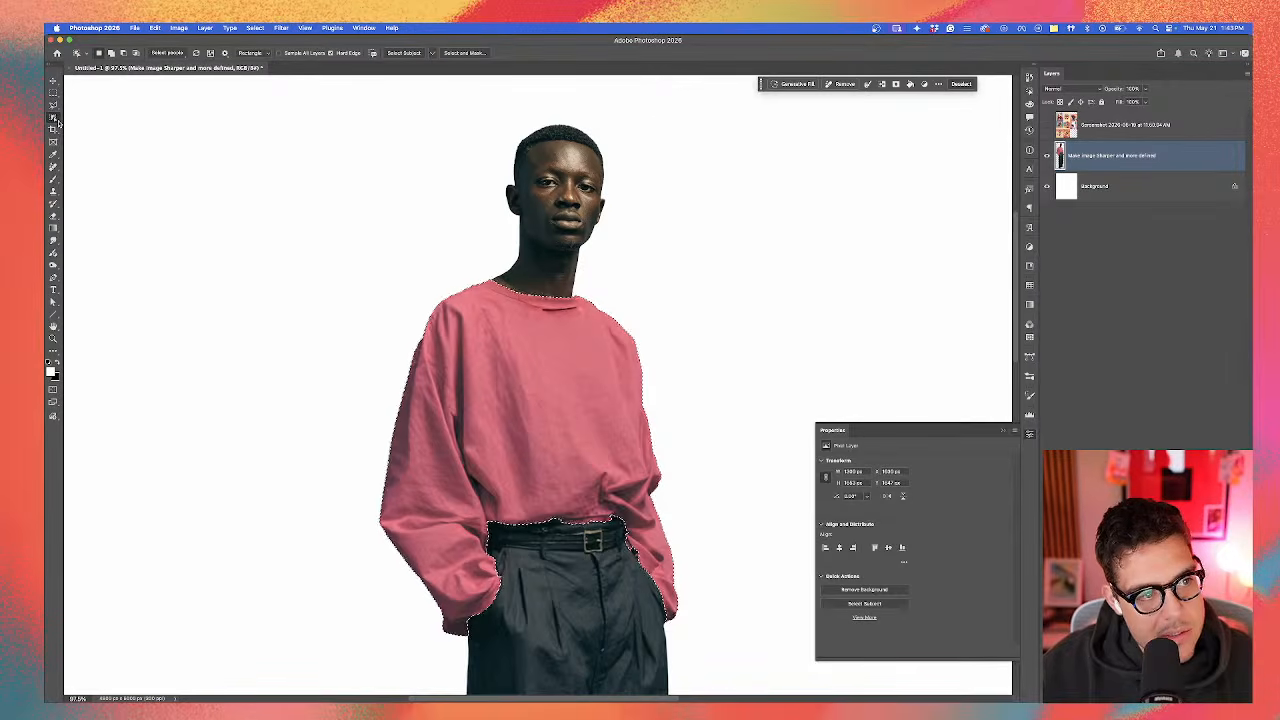
pyautogui.click(176, 53)
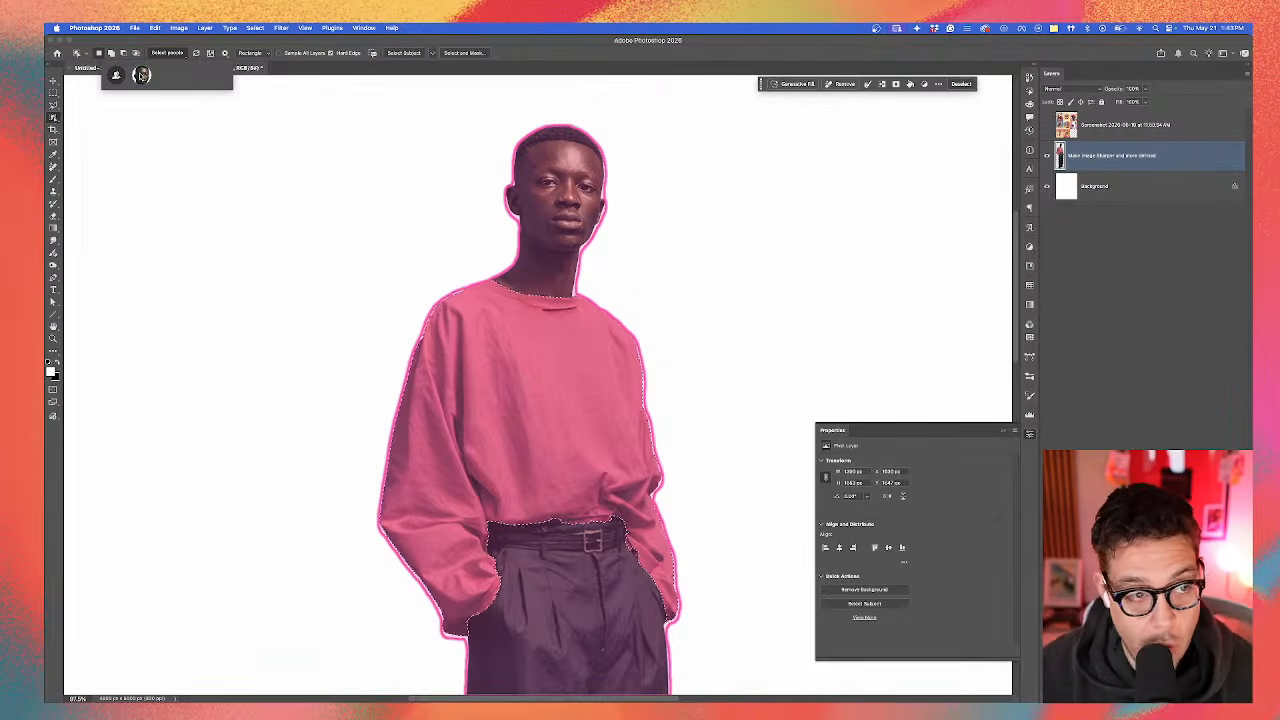
pyautogui.click(142, 75)
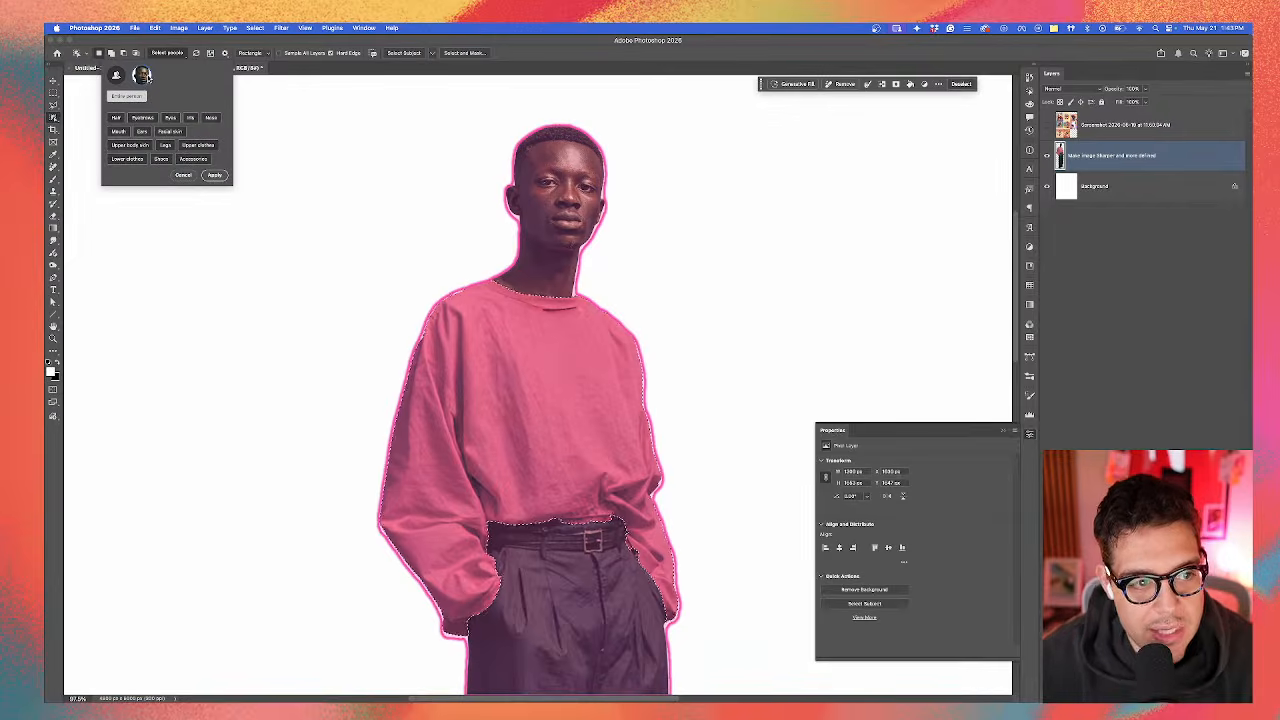
pyautogui.click(199, 146)
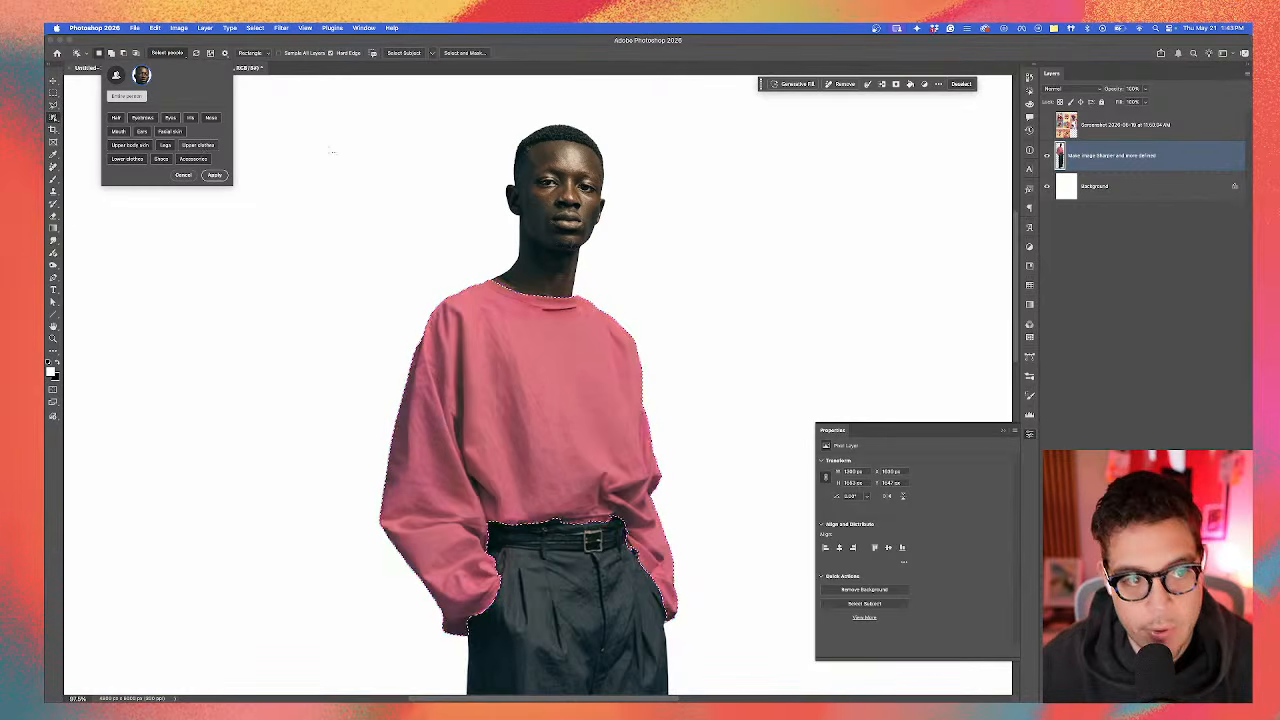
# Step: Copy the selected sweatshirt to its own layer and check the cutout with the portrait layer briefly hidden
pyautogui.click(1098, 166)
pyautogui.press('super+j')
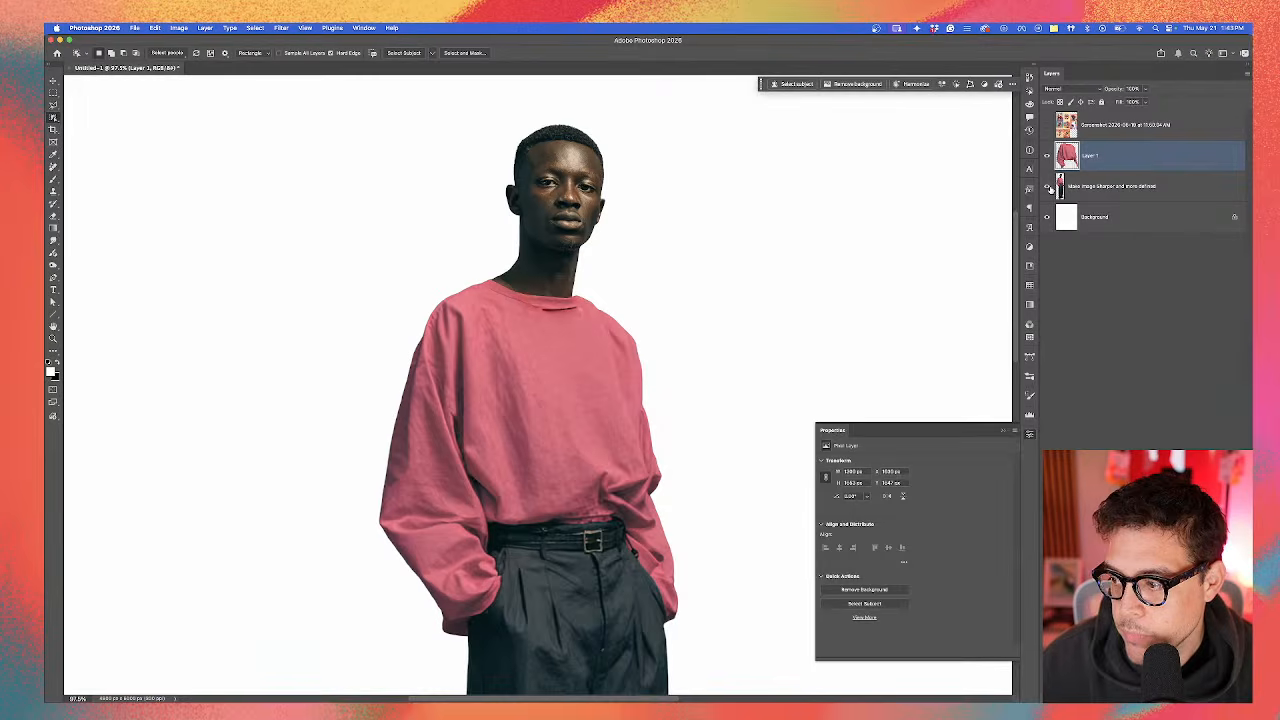
pyautogui.click(1049, 186)
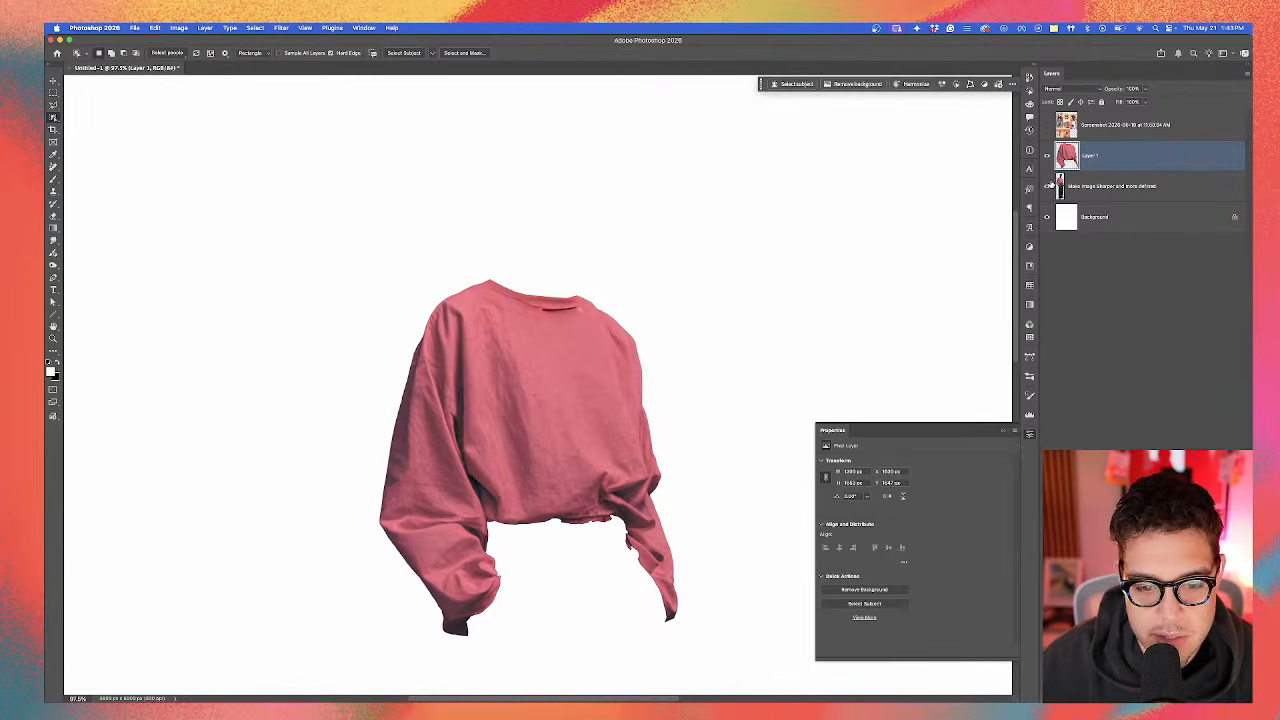
pyautogui.click(1049, 186)
# Step: Select the man's trousers on the portrait layer with people detection, using the Lower clothes option
pyautogui.scroll(-2, 700, 222)
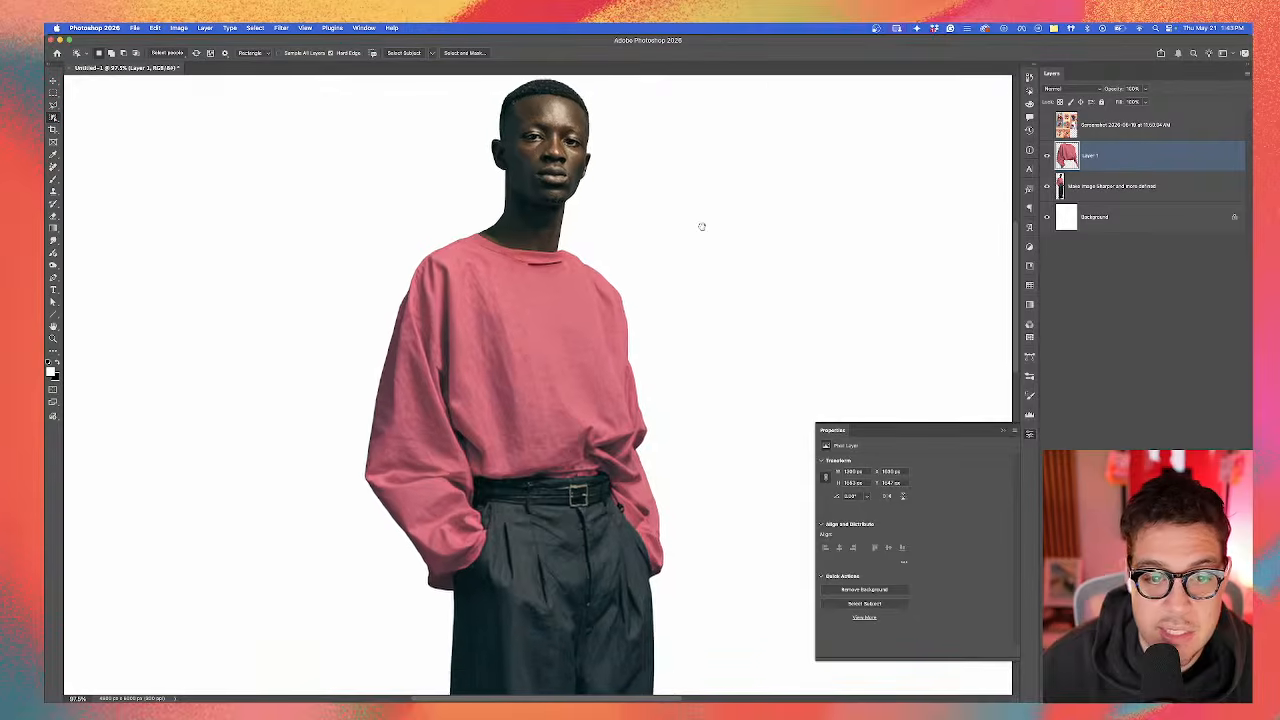
pyautogui.moveTo(837, 235); pyautogui.dragTo(810, 269)
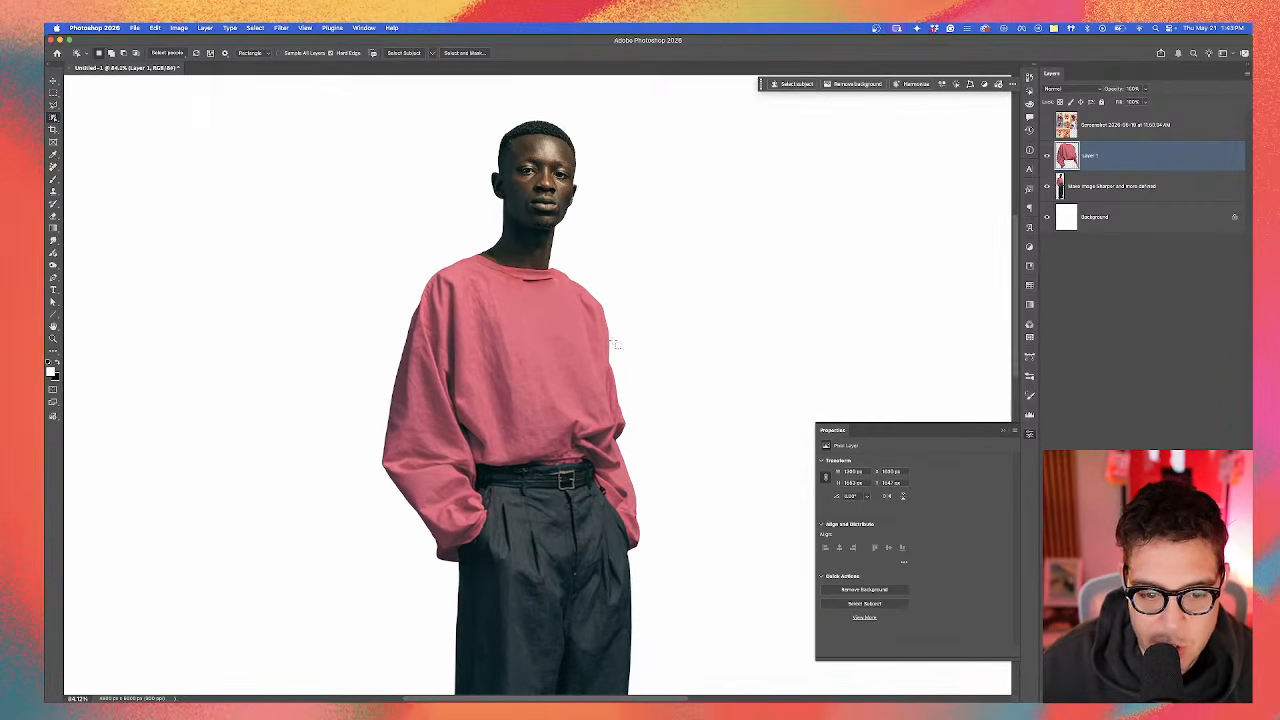
pyautogui.scroll(-5, 622, 330)
pyautogui.scroll(1, 584, 414)
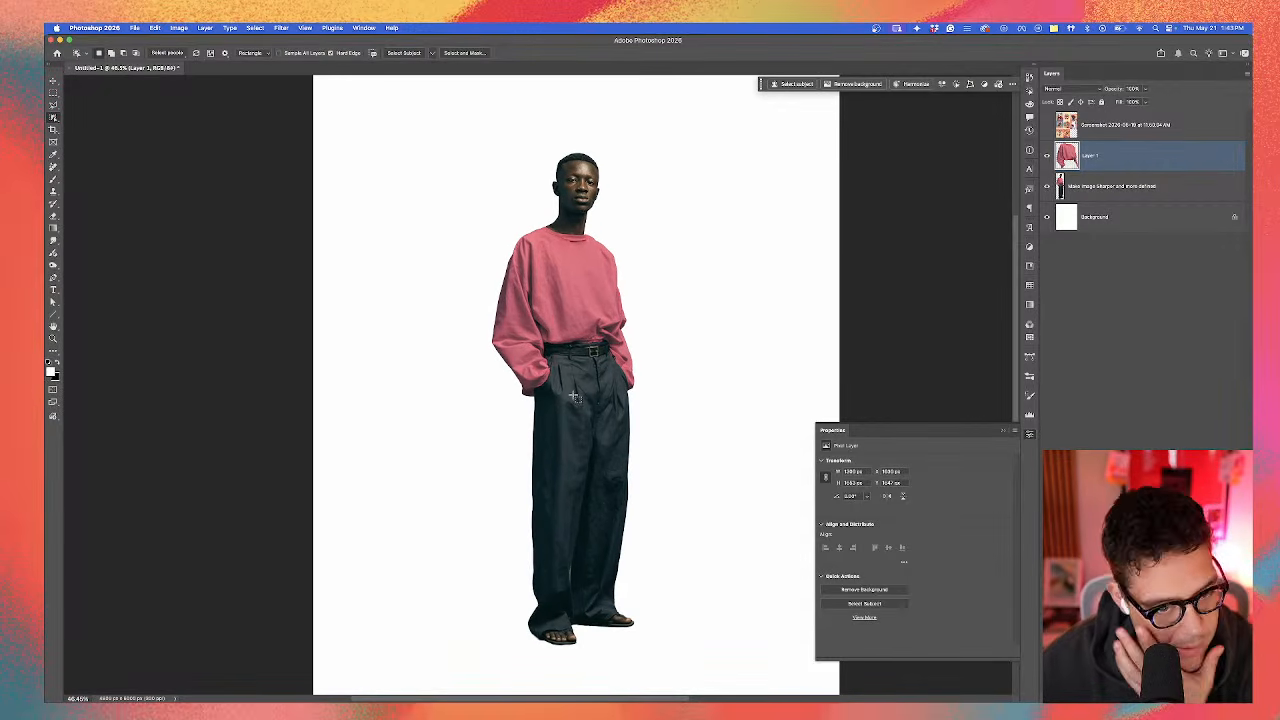
pyautogui.click(1096, 190)
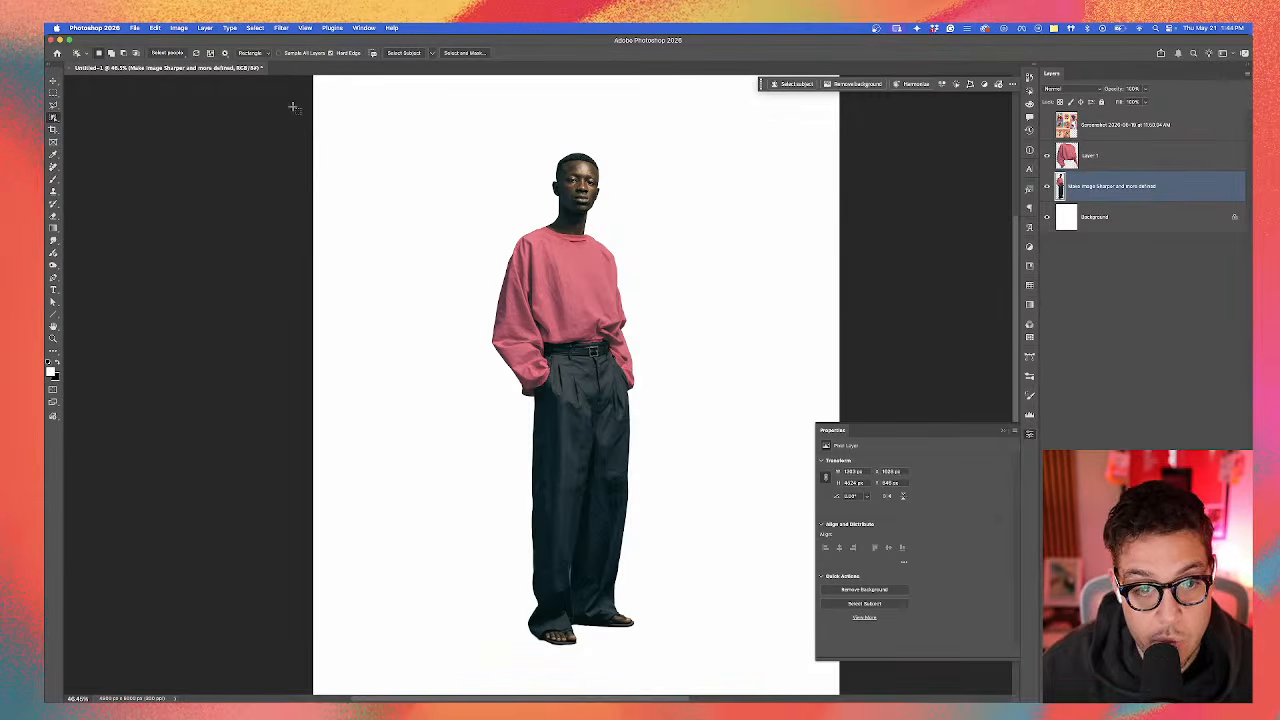
pyautogui.click(179, 54)
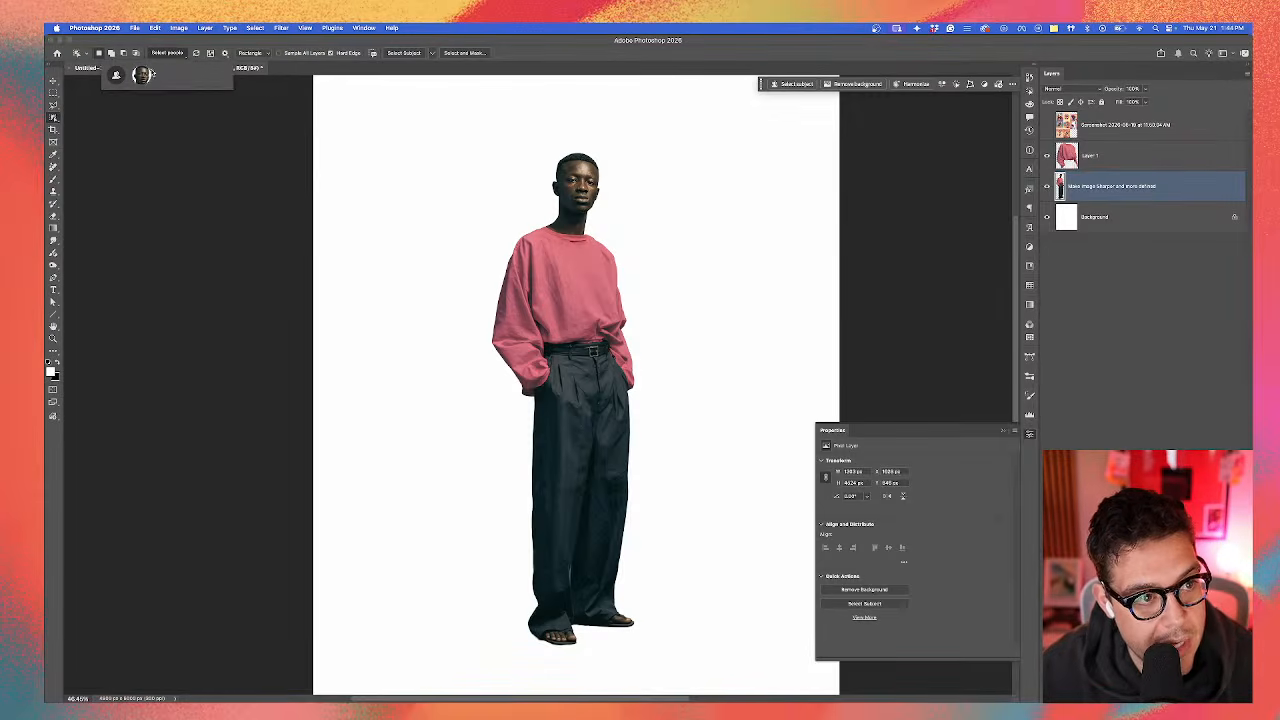
pyautogui.click(145, 75)
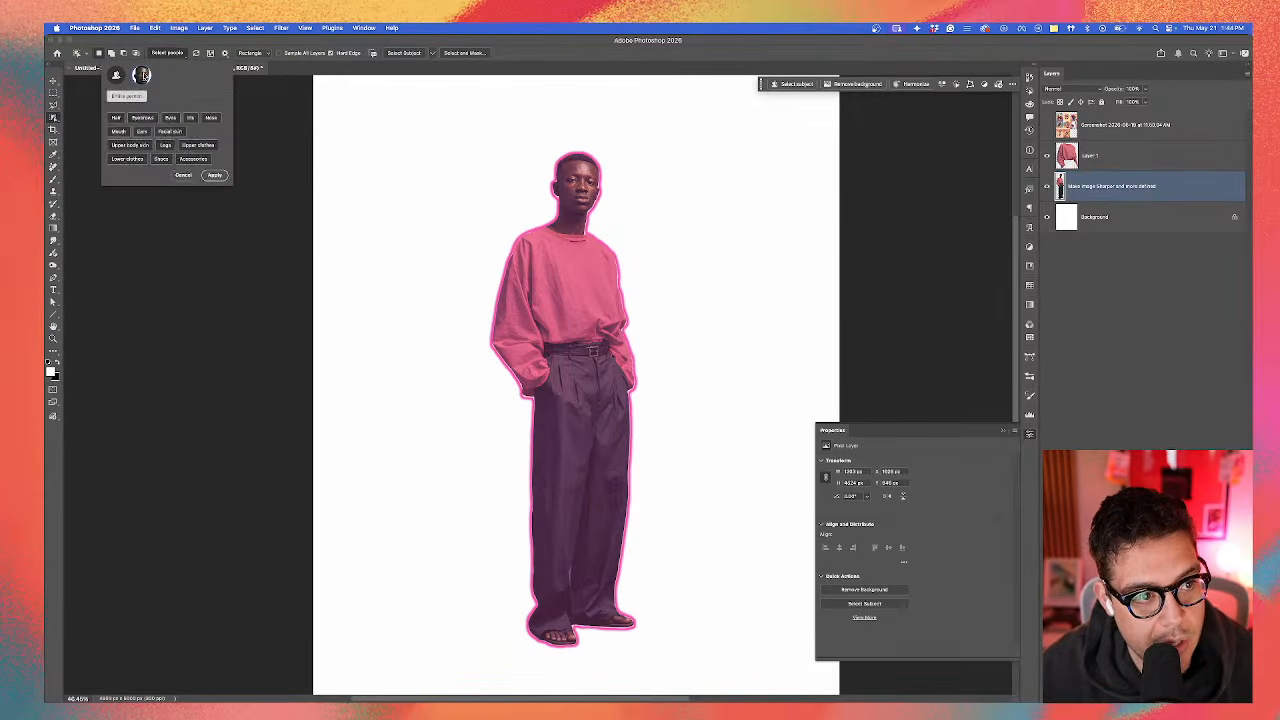
pyautogui.click(127, 159)
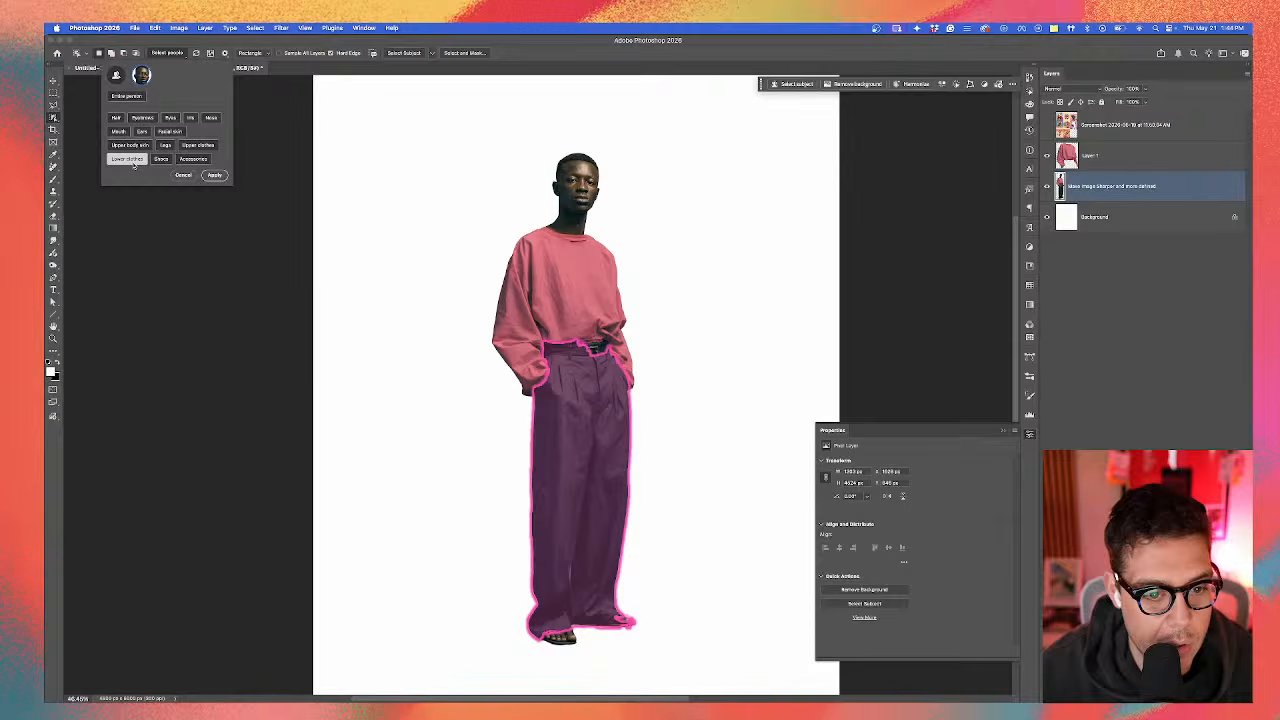
pyautogui.click(204, 176)
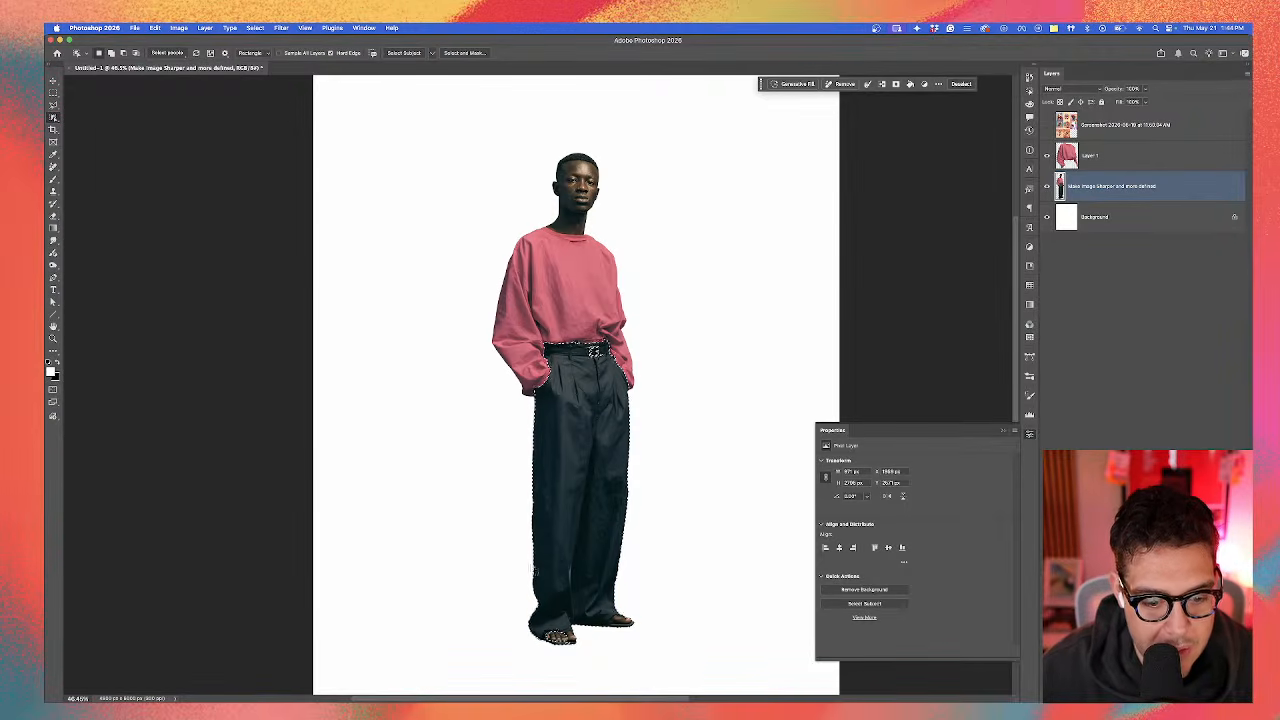
# Step: Add the excluded toes of the front foot to the trousers selection with the Rectangular Marquee tool
pyautogui.scroll(5, 554, 626)
pyautogui.scroll(5, 555, 612)
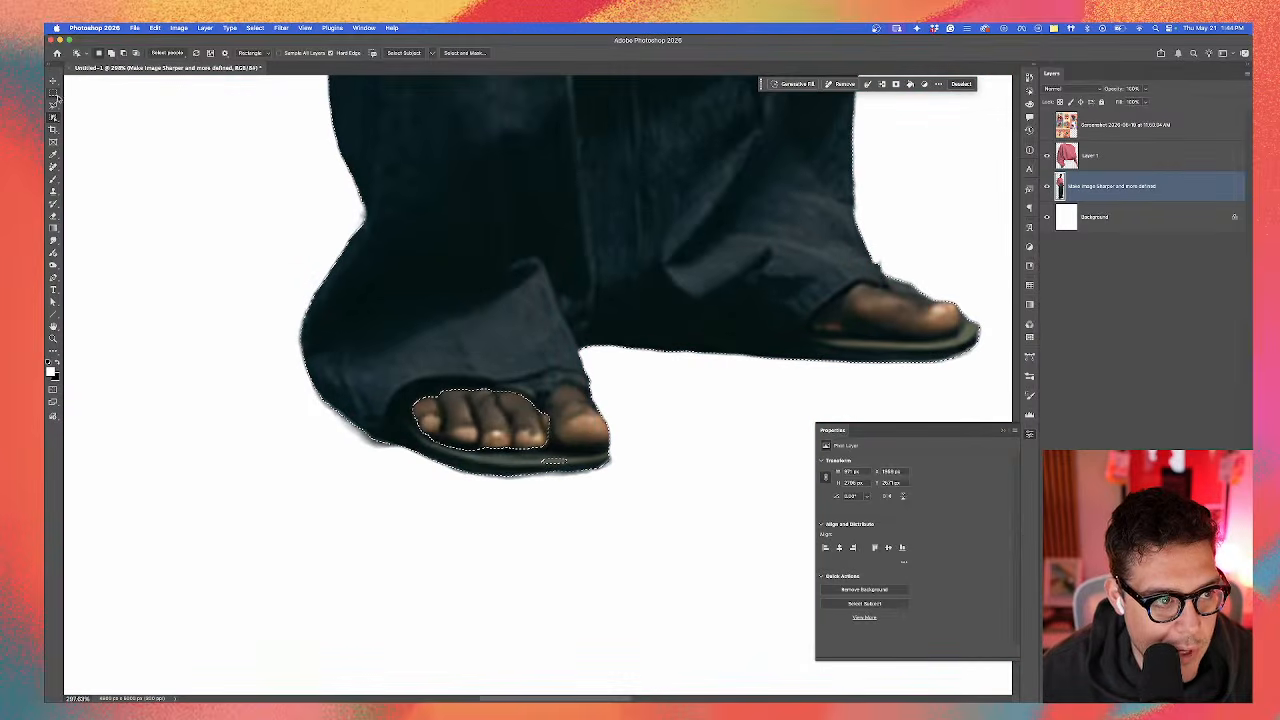
pyautogui.press('m')
pyautogui.moveTo(384, 374); pyautogui.dragTo(580, 434)
pyautogui.moveTo(407, 386); pyautogui.dragTo(578, 431)
pyautogui.moveTo(411, 423); pyautogui.dragTo(551, 446)
pyautogui.moveTo(444, 437)
pyautogui.mouseDown()
pyautogui.moveTo(520, 460)
pyautogui.moveTo(582, 454)
pyautogui.moveTo(533, 466)
pyautogui.moveTo(526, 447)
pyautogui.moveTo(440, 442)
pyautogui.mouseUp()
pyautogui.scroll(-5, 440, 442)
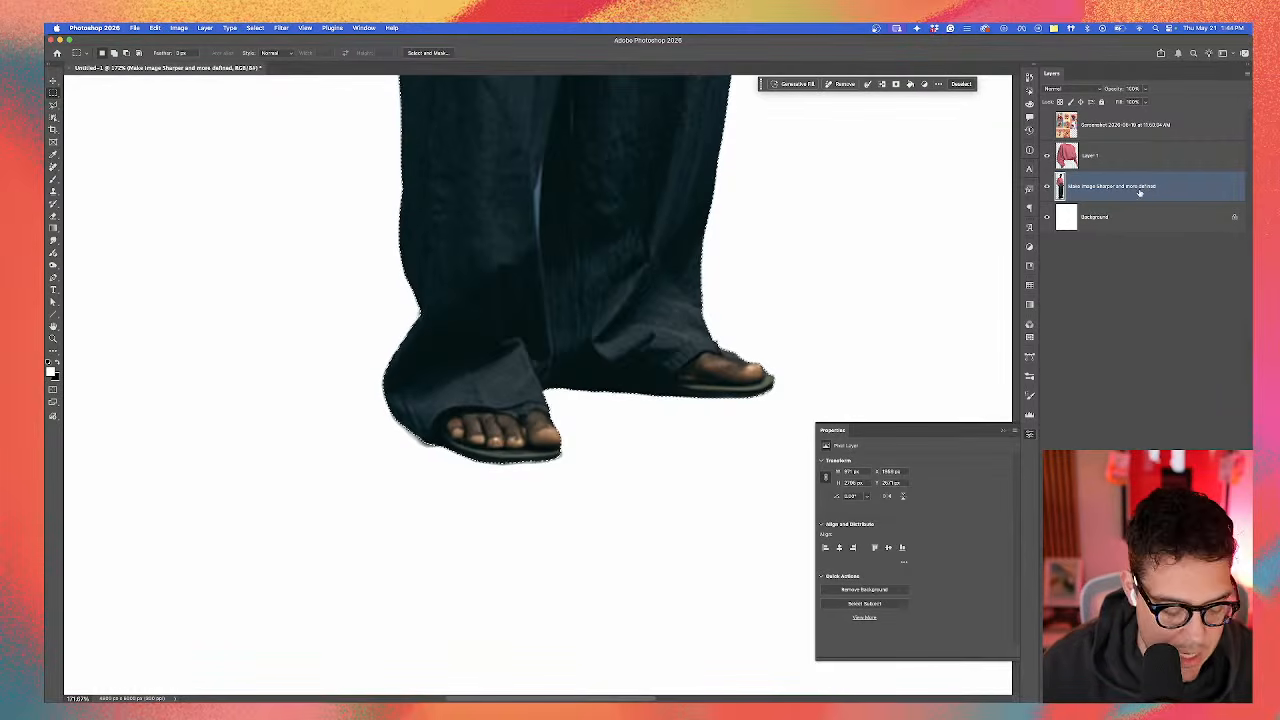
# Step: Copy the selected trousers to a new layer and check for gaps by toggling the portrait layer's visibility
pyautogui.press('super+j')
pyautogui.scroll(-6, 678, 374)
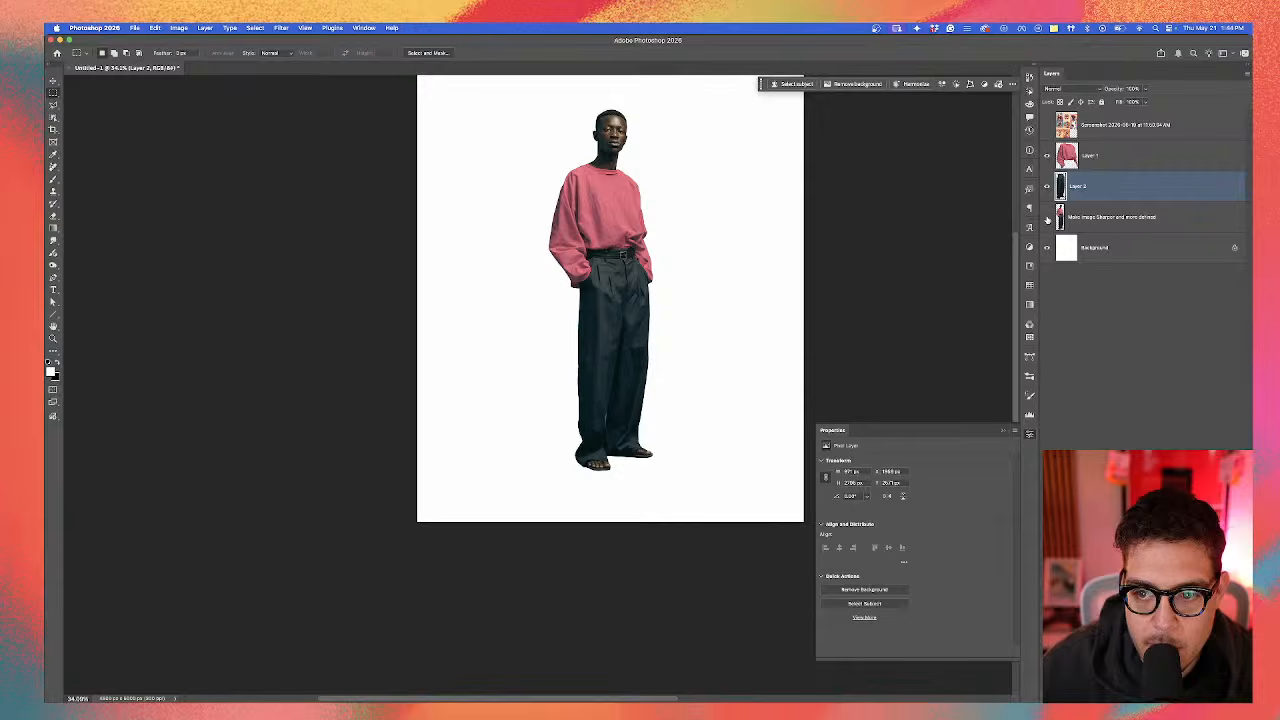
pyautogui.click(1047, 218)
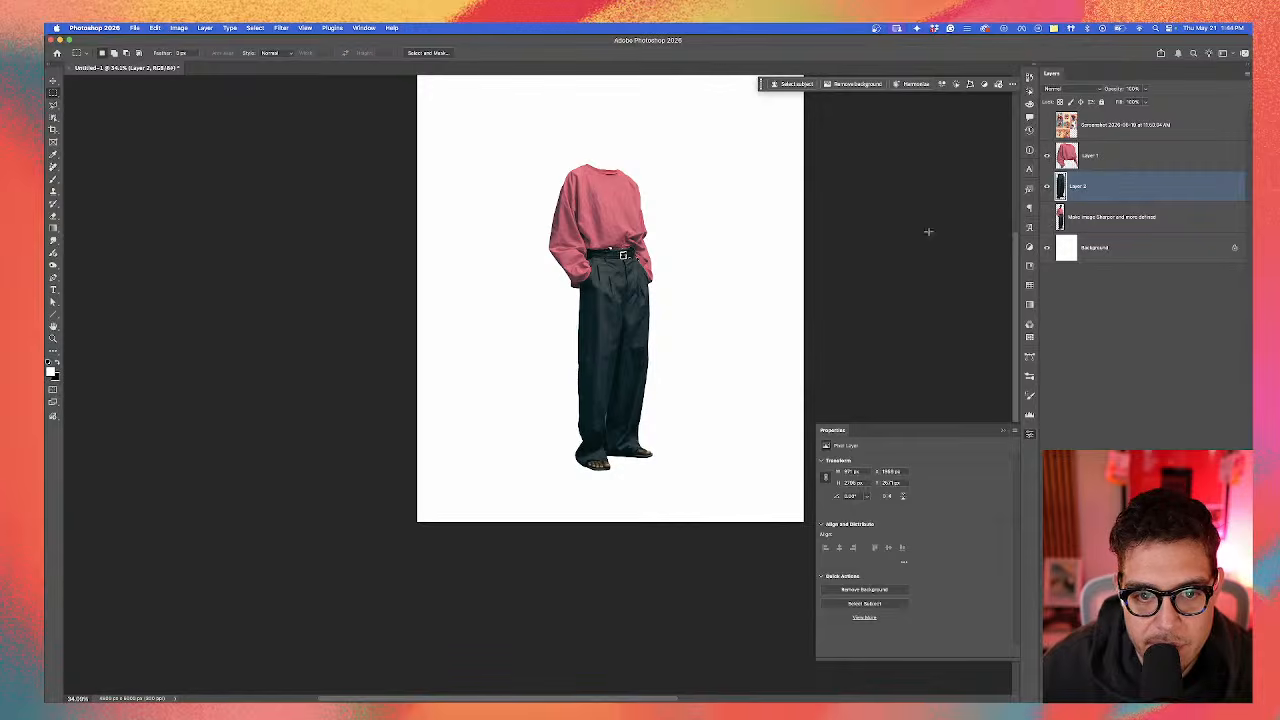
pyautogui.scroll(5, 666, 277)
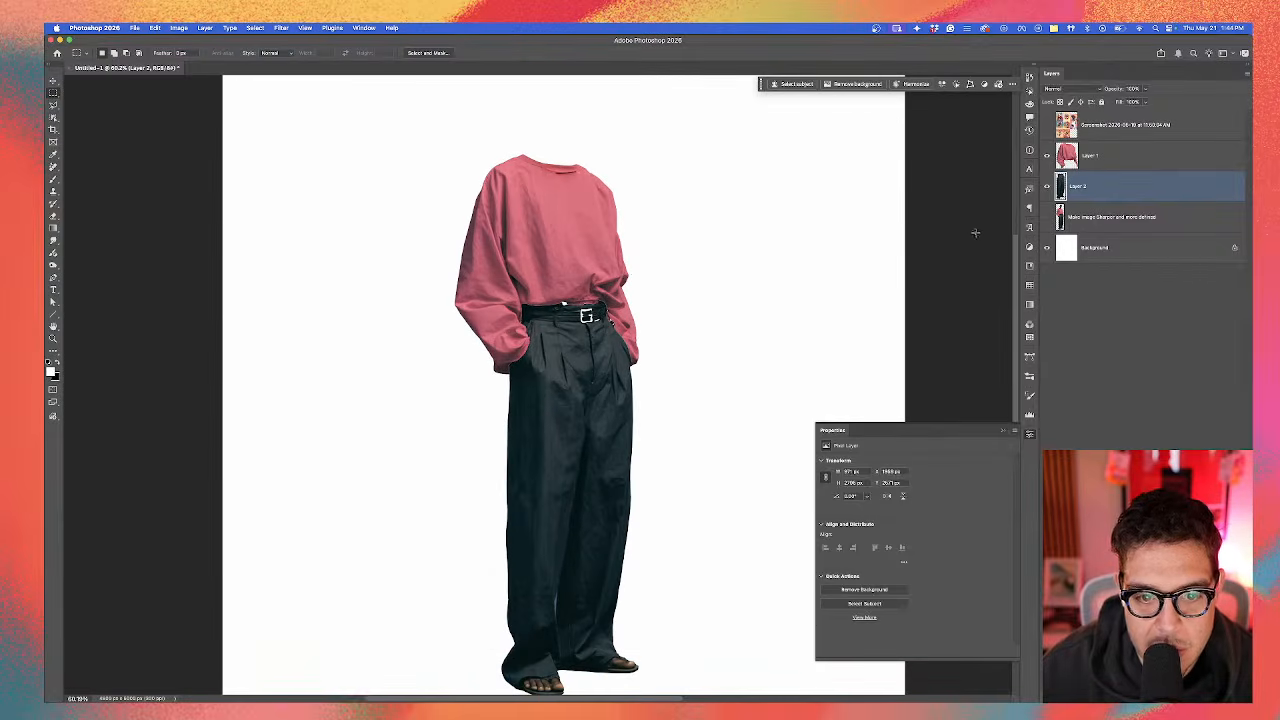
pyautogui.click(1048, 218)
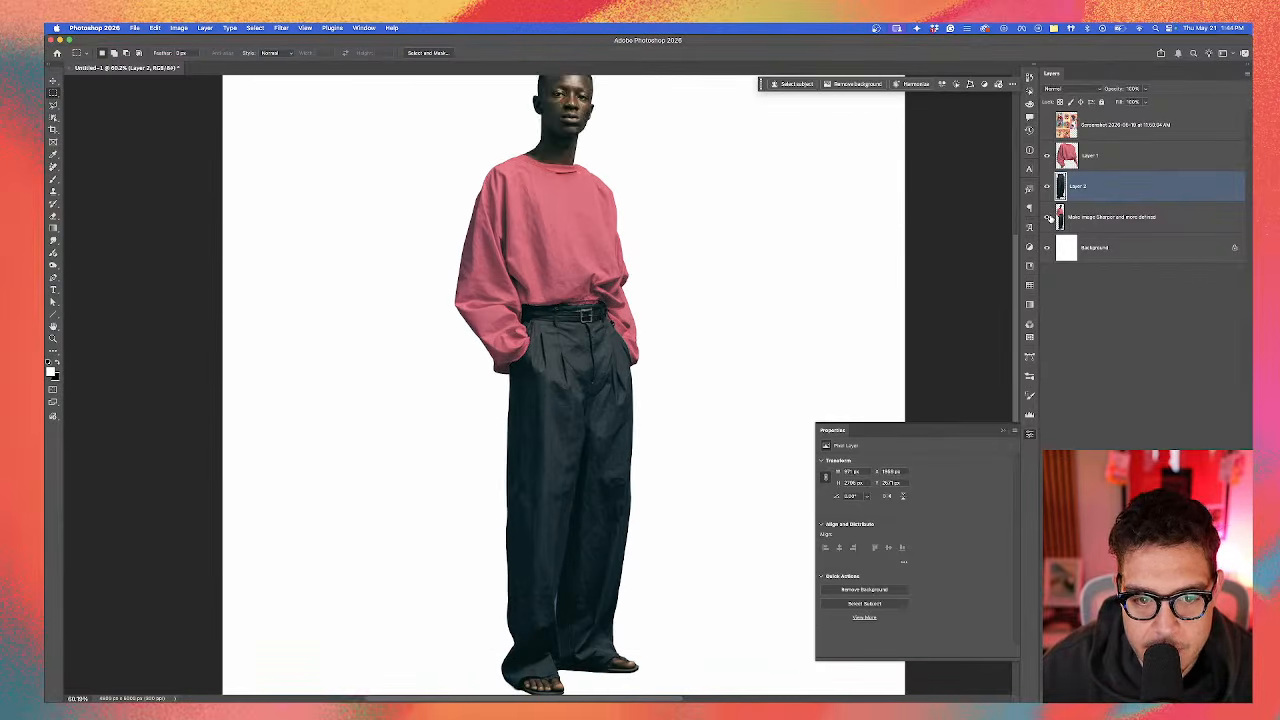
pyautogui.click(1048, 218)
pyautogui.click(1048, 218)
pyautogui.click(1048, 218)
pyautogui.click(1048, 218)
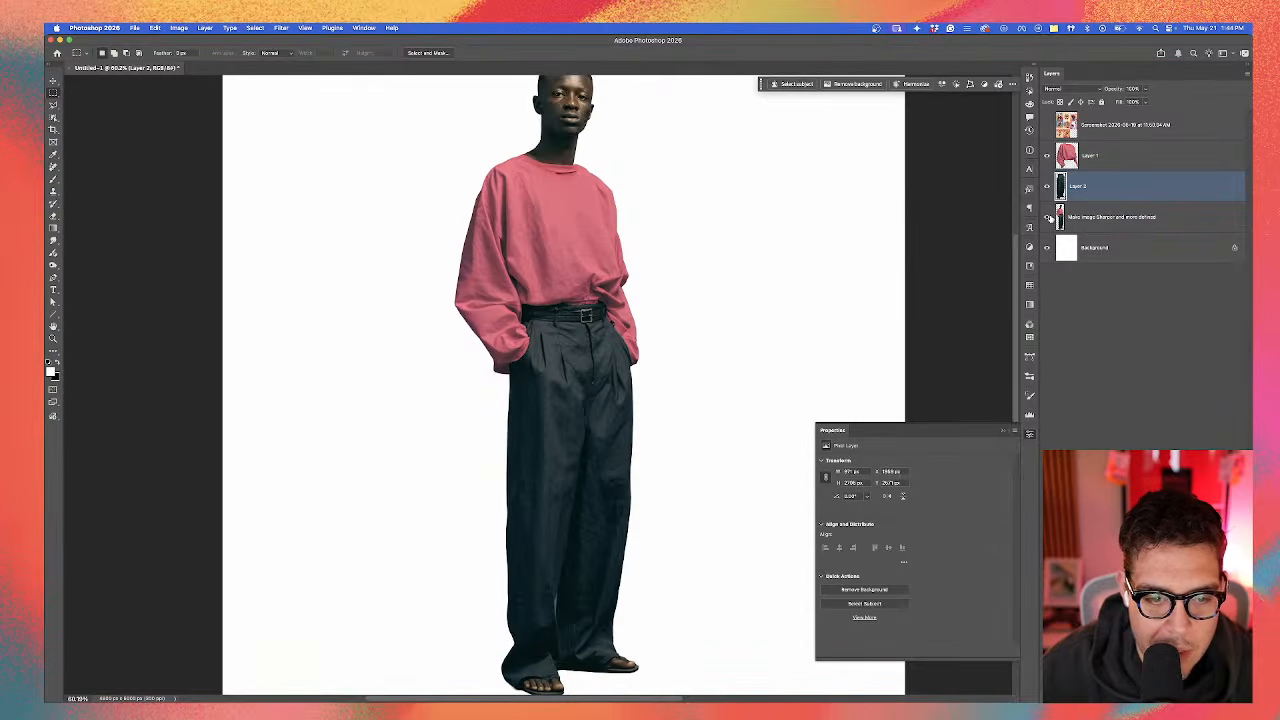
pyautogui.click(1048, 218)
pyautogui.click(1048, 218)
pyautogui.scroll(2, 626, 265)
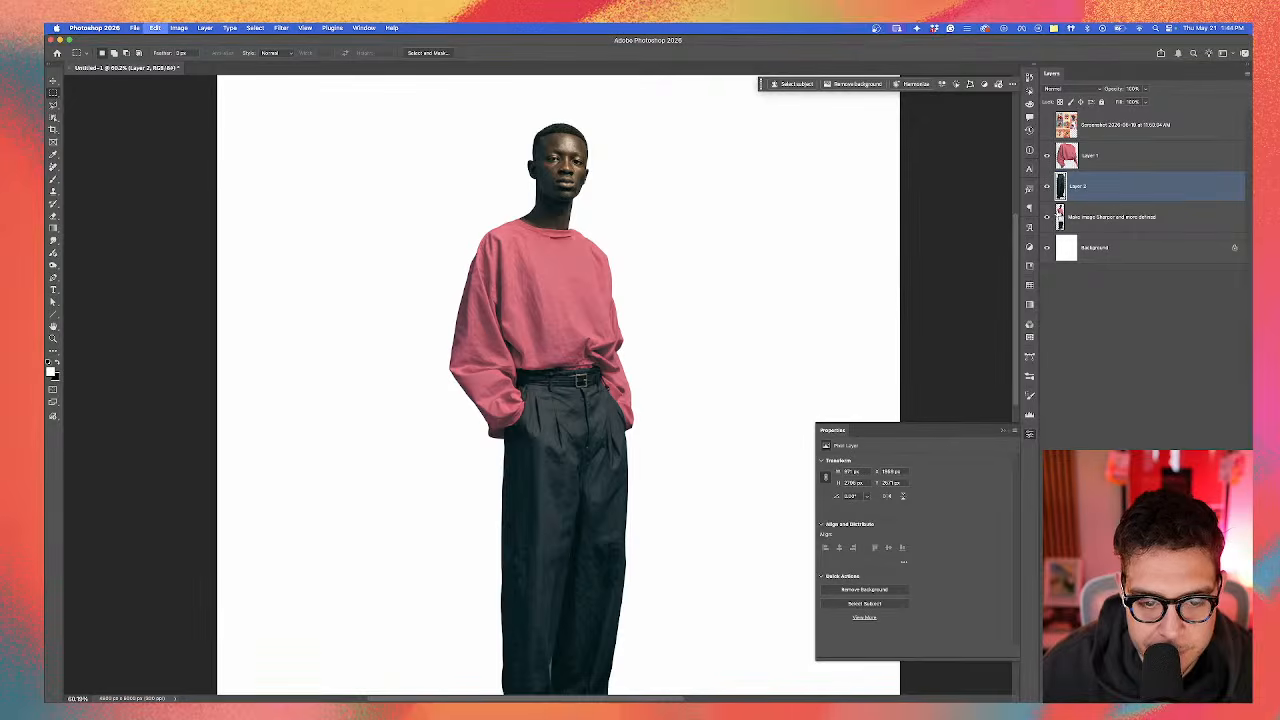
# Step: Undo the visibility changes and the trousers layer copy to get back to the active trousers selection
pyautogui.press('super+z')
pyautogui.press('super+z')
pyautogui.scroll(-3, 694, 412)
pyautogui.press('super+z')
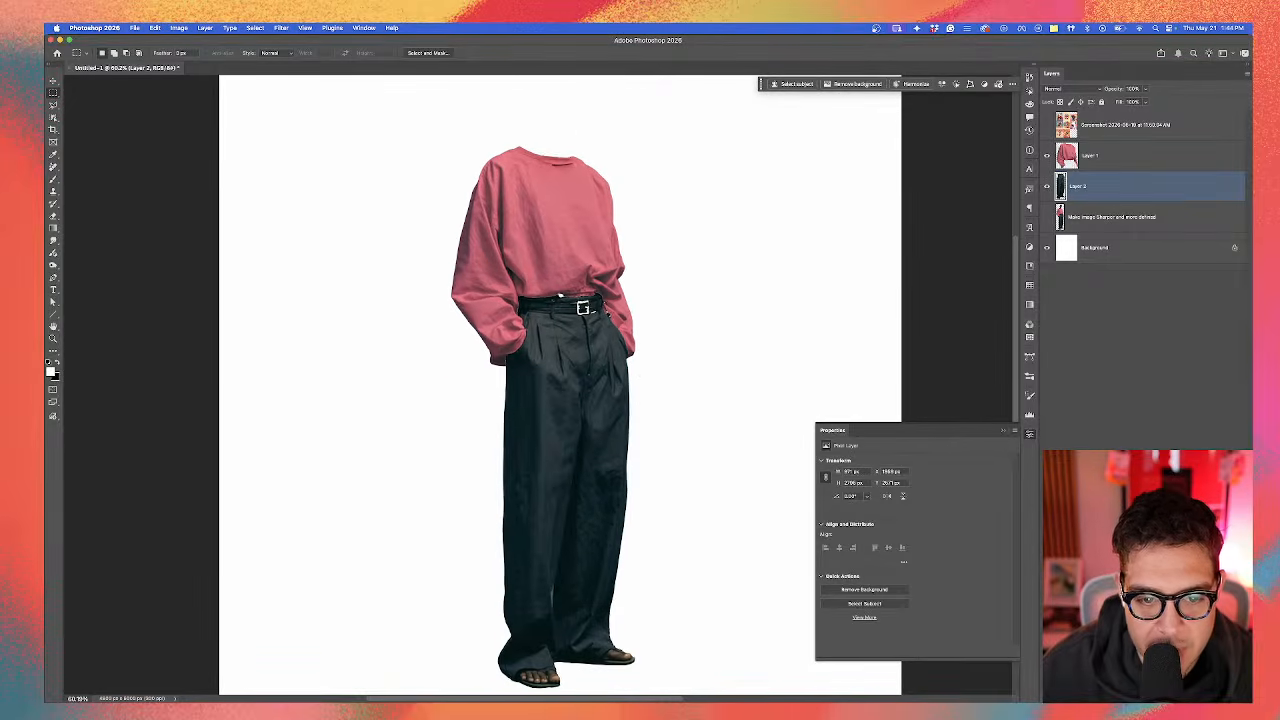
pyautogui.scroll(-3, 641, 350)
pyautogui.press('super+shift+z')
pyautogui.press('super+z')
pyautogui.press('super+shift+z')
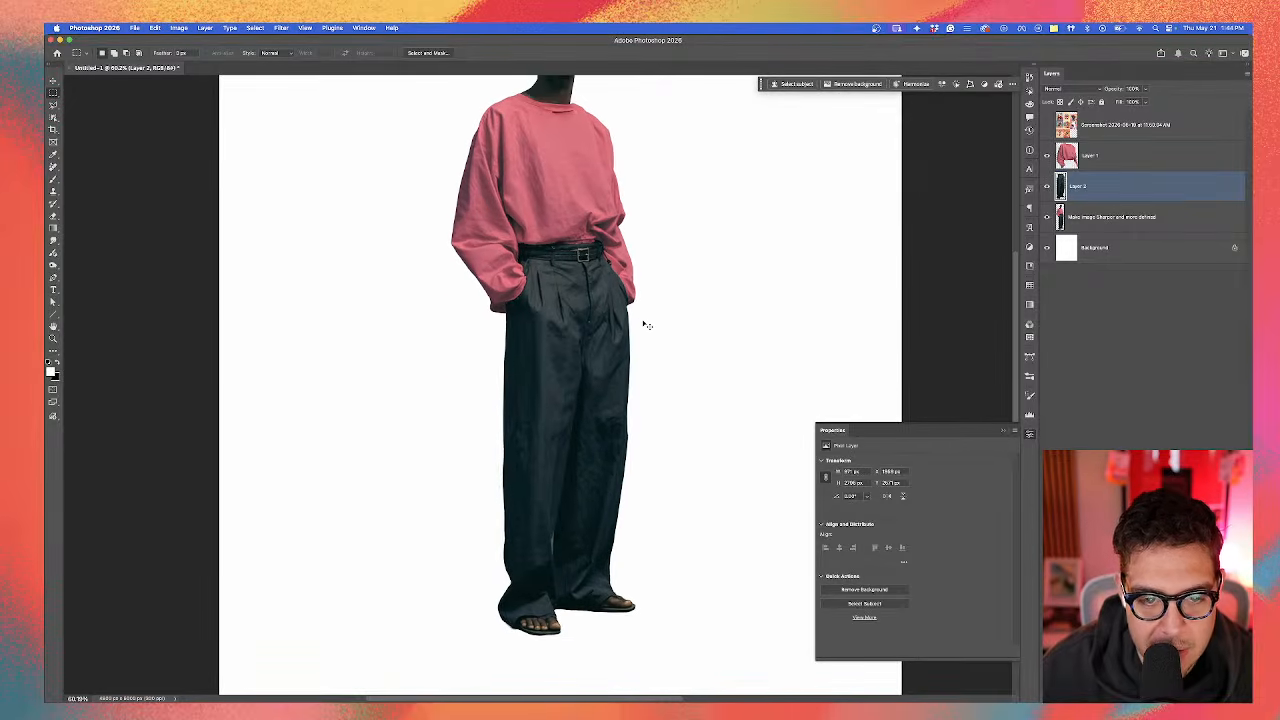
pyautogui.press('super+z')
pyautogui.press('super+shift+z')
pyautogui.press('super+z')
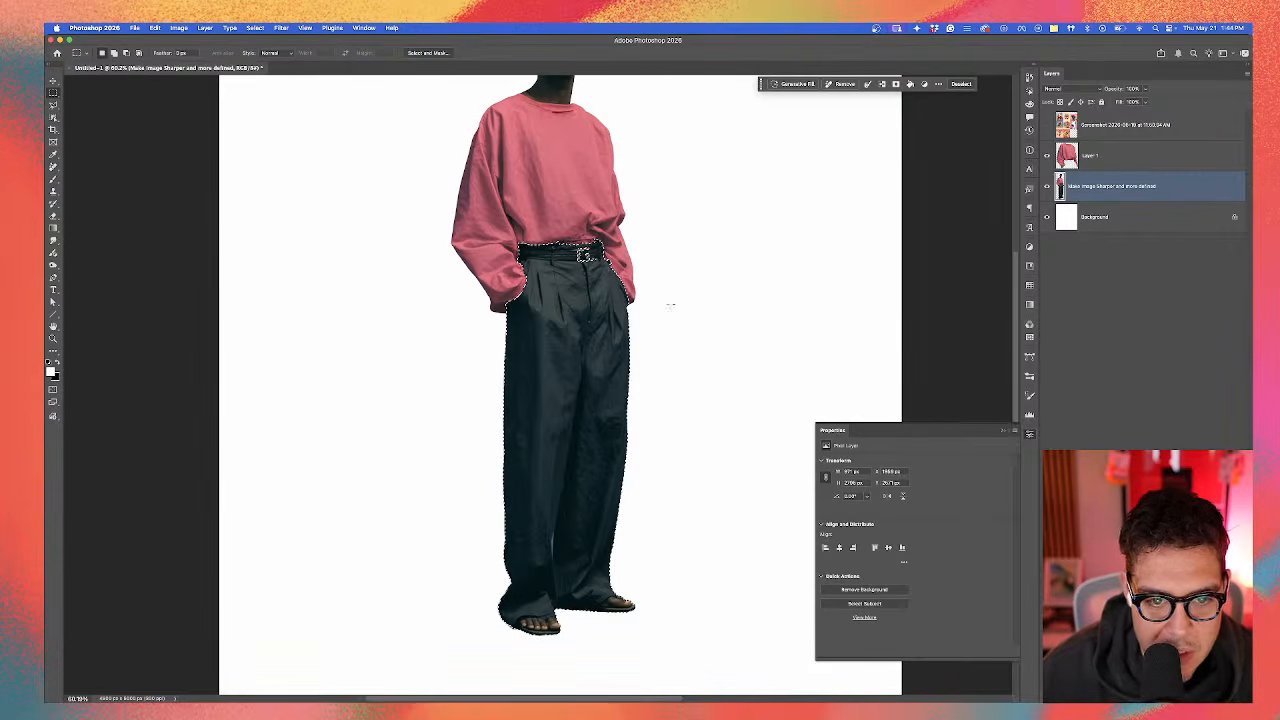
# Step: Add the belt buckle and the small gap beside it to the trousers selection and copy the trousers to their own layer
pyautogui.scroll(10, 585, 242)
pyautogui.scroll(-1, 585, 242)
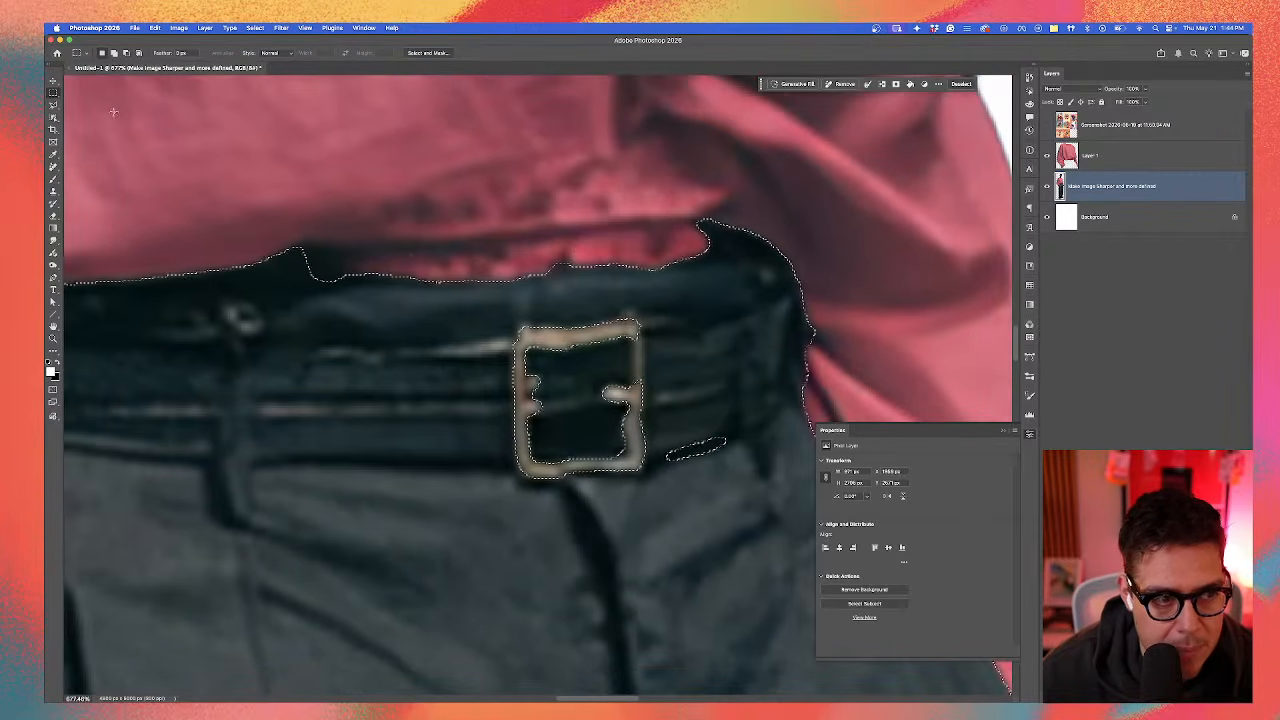
pyautogui.moveTo(480, 310); pyautogui.dragTo(745, 483)
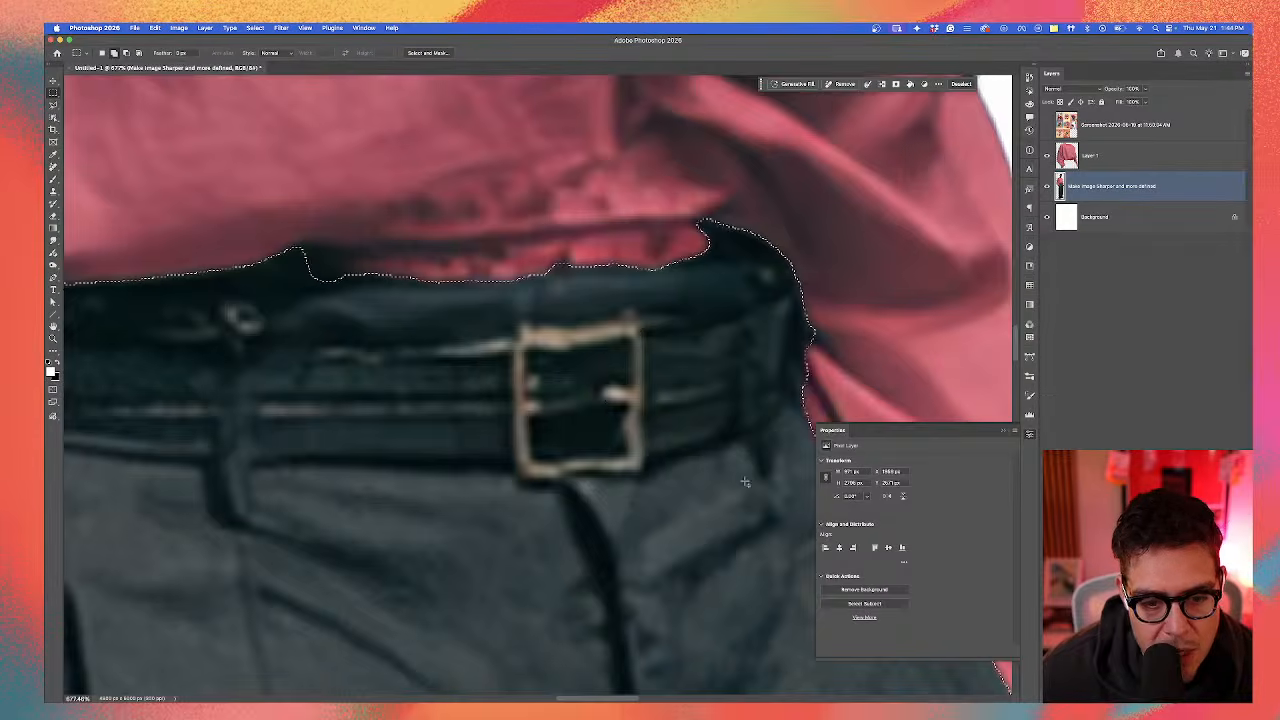
pyautogui.scroll(-5, 745, 483)
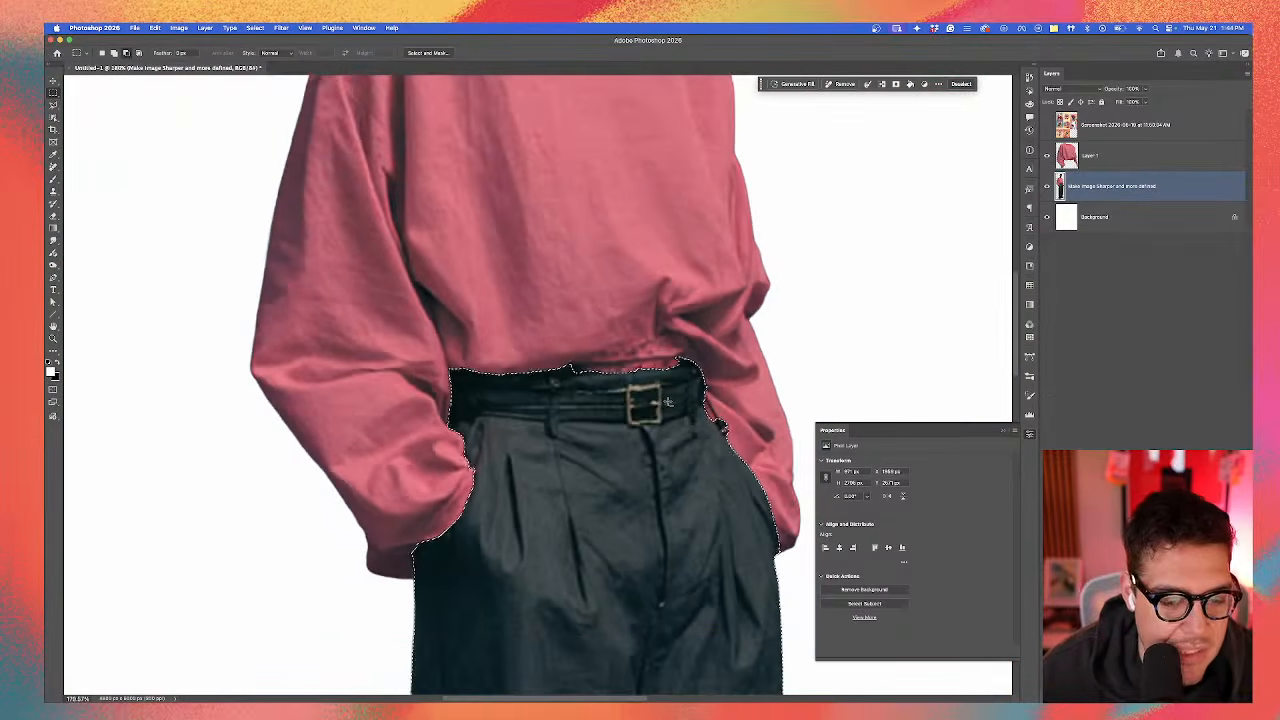
pyautogui.scroll(-4, 668, 402)
pyautogui.hotkey('ctrl', 'j')
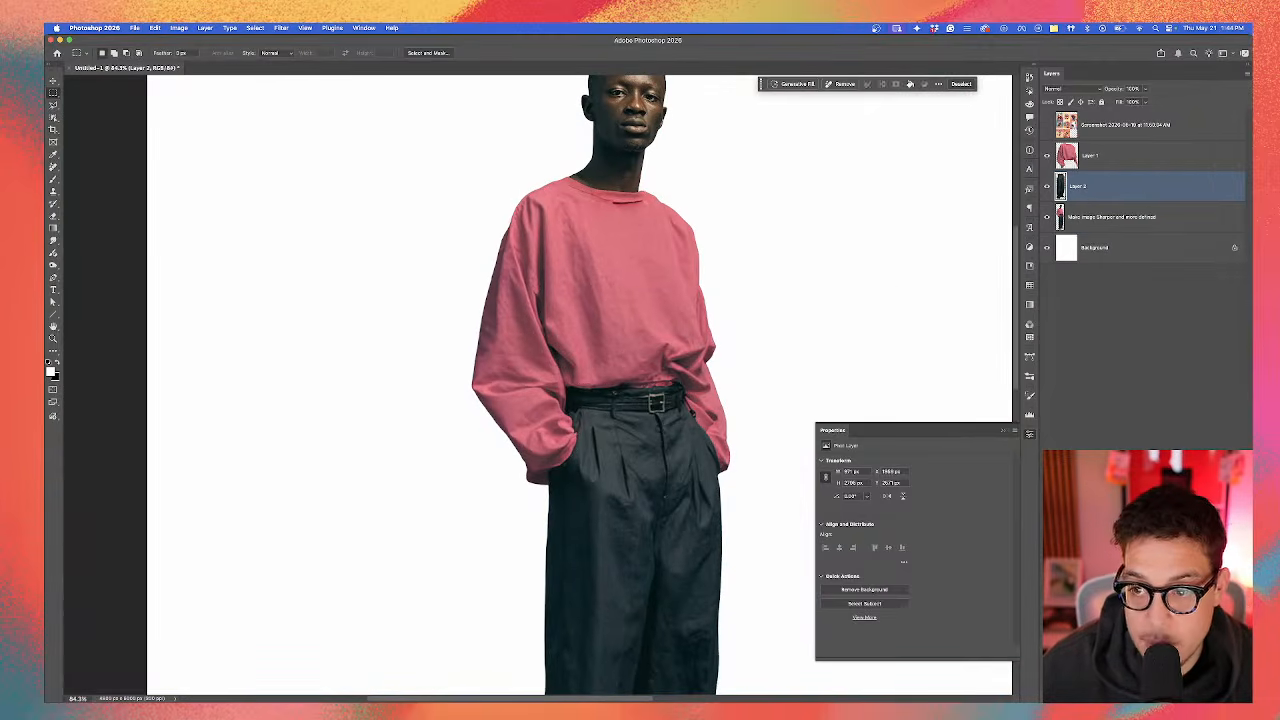
# Step: Show the reference poster screenshot layer and examine its collage artworks up close
pyautogui.click(1047, 125)
pyautogui.scroll(-1, 683, 215)
pyautogui.press('v')
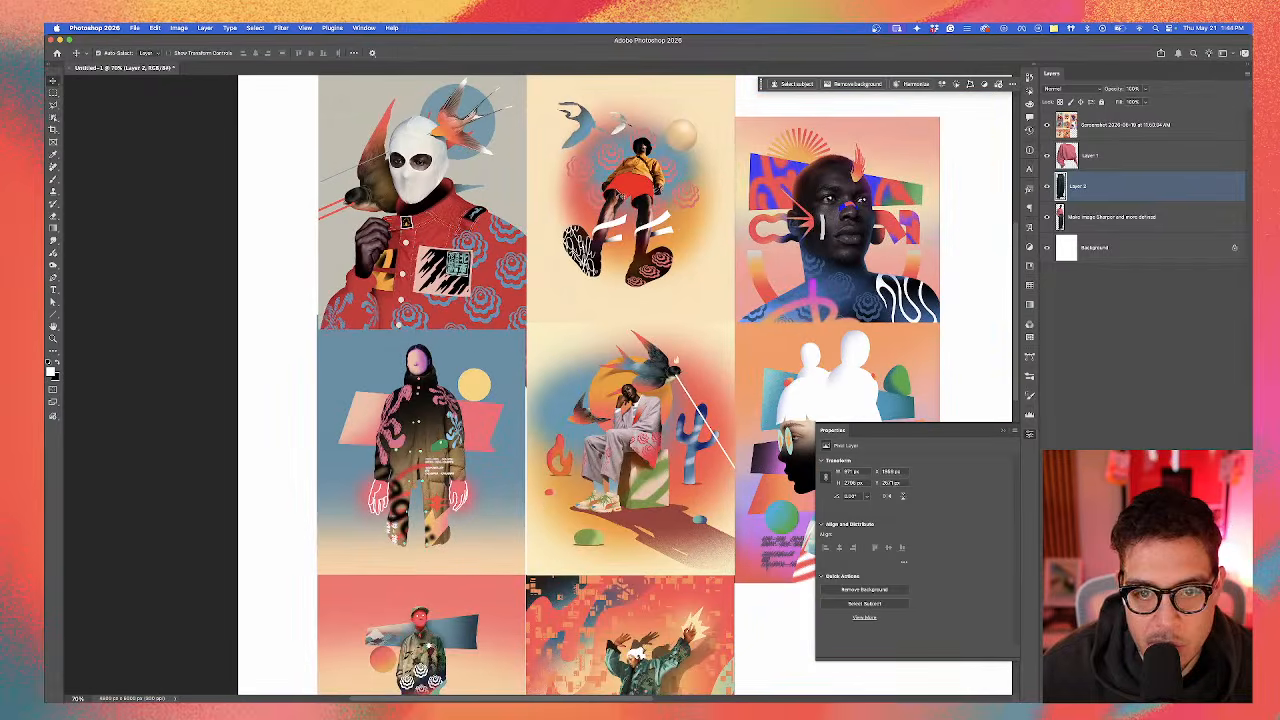
pyautogui.scroll(3, 671, 313)
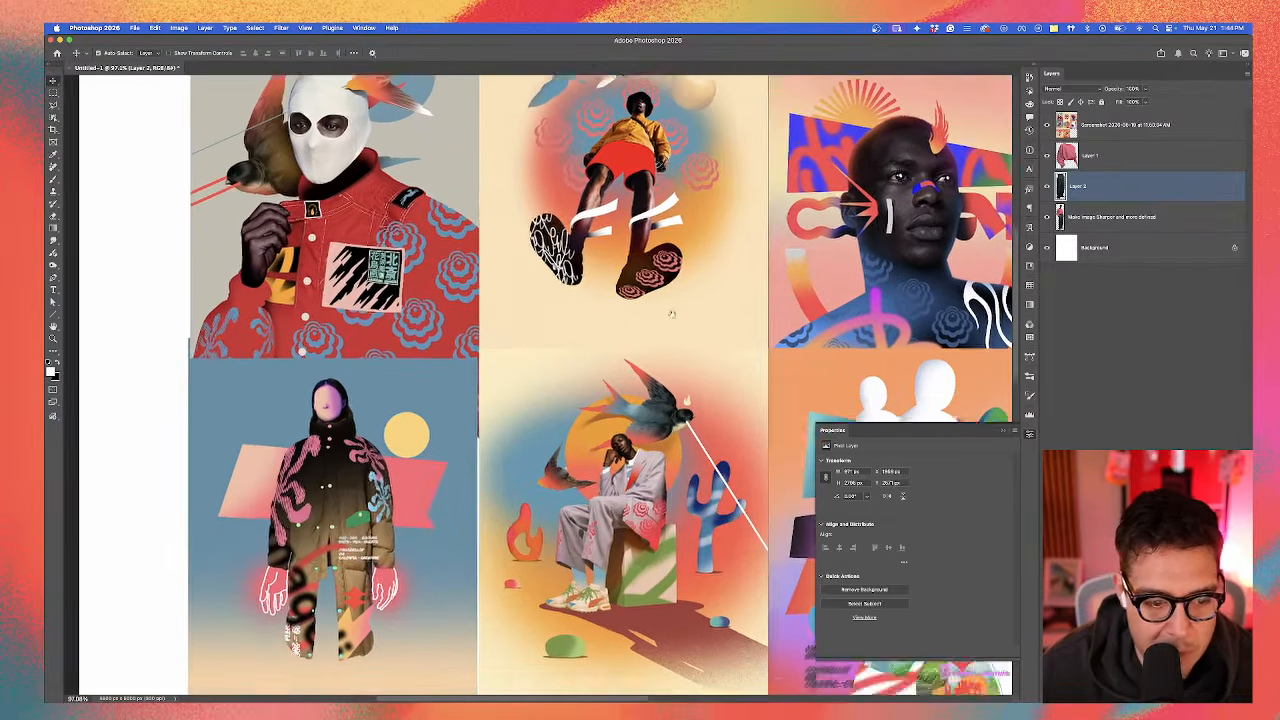
# Step: Look over the remaining reference artworks and hide the reference poster screenshot layer
pyautogui.moveTo(672, 314); pyautogui.dragTo(669, 359)
pyautogui.hscroll(5, 683, 264)
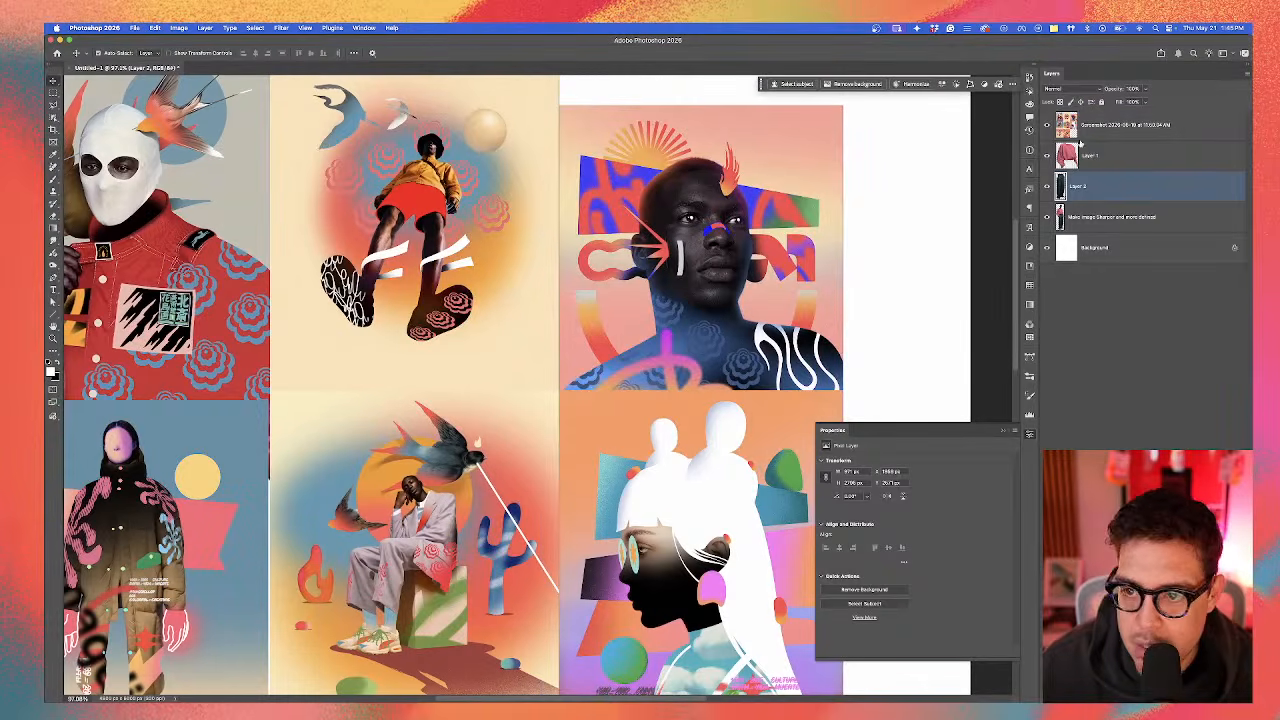
pyautogui.click(1048, 125)
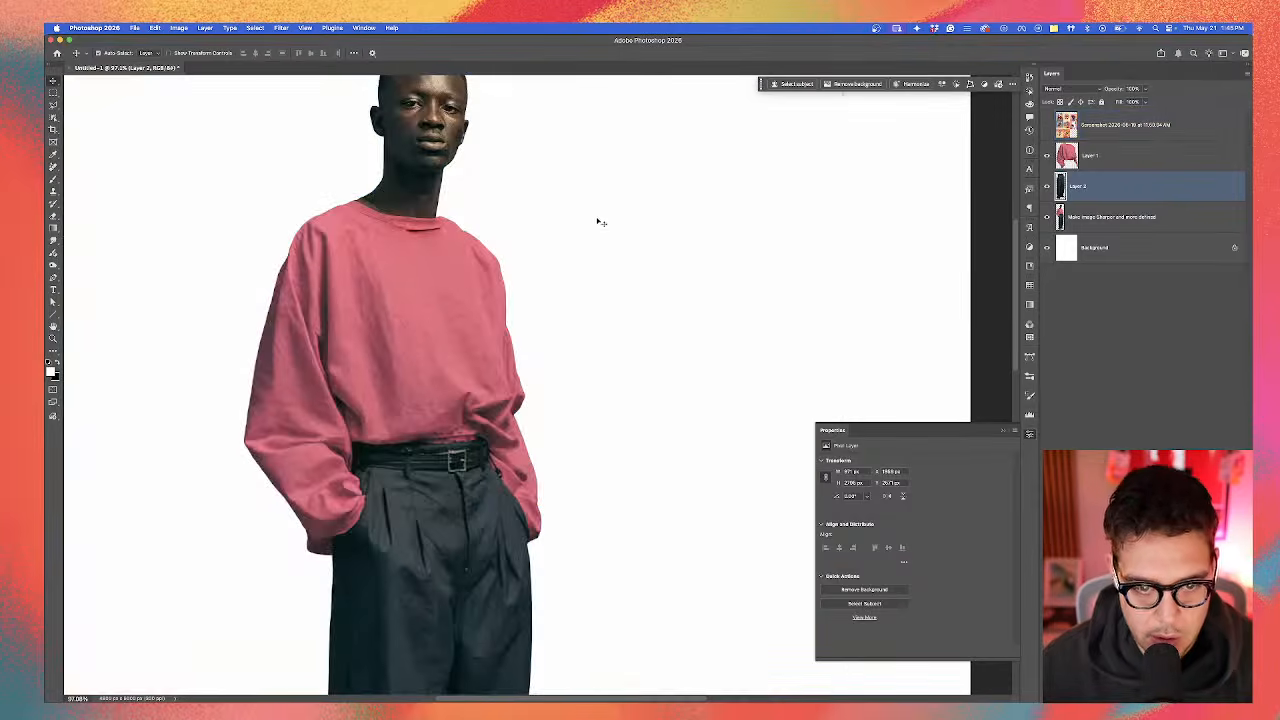
pyautogui.scroll(-3, 598, 220)
pyautogui.scroll(-3, 605, 195)
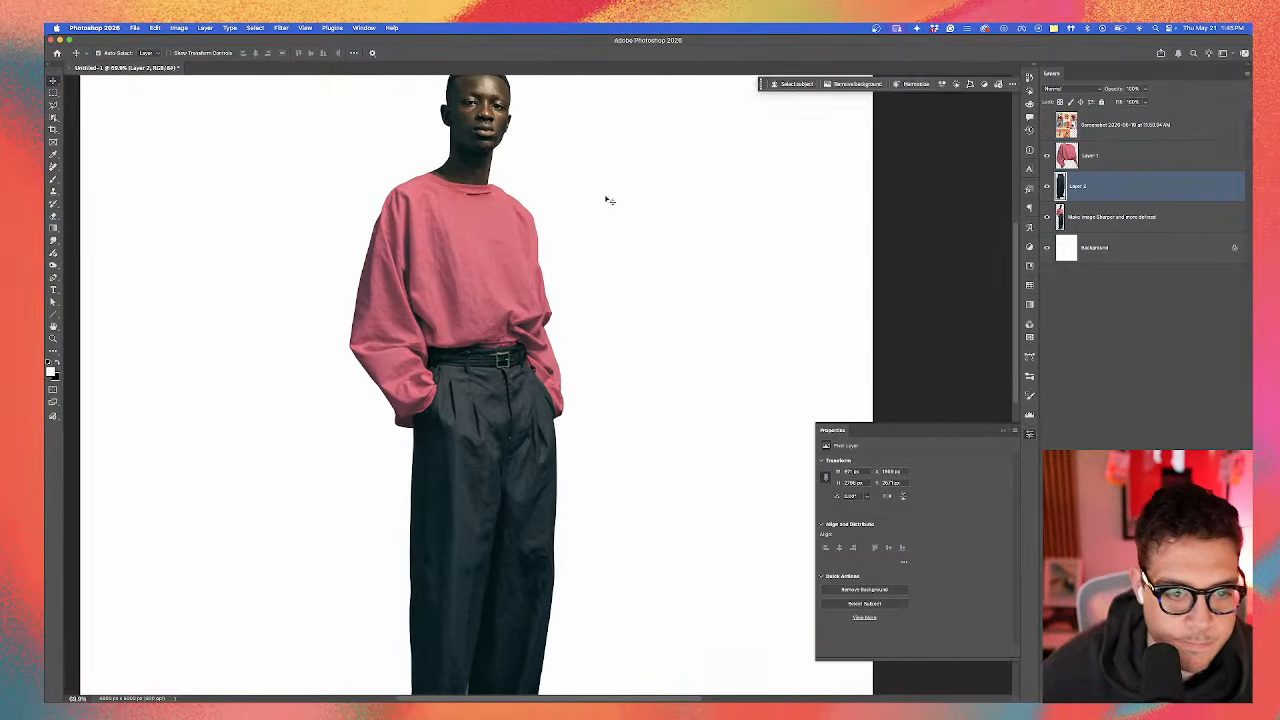
pyautogui.scroll(2, 600, 235)
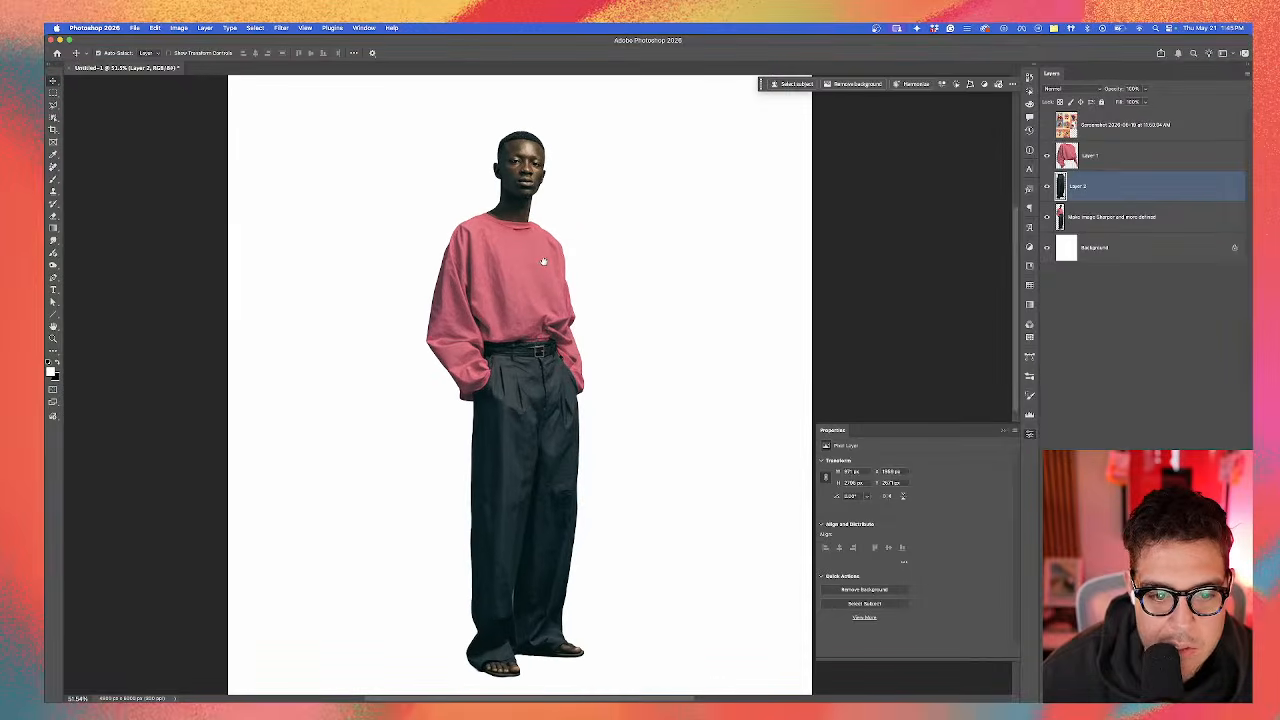
pyautogui.scroll(1, 600, 250)
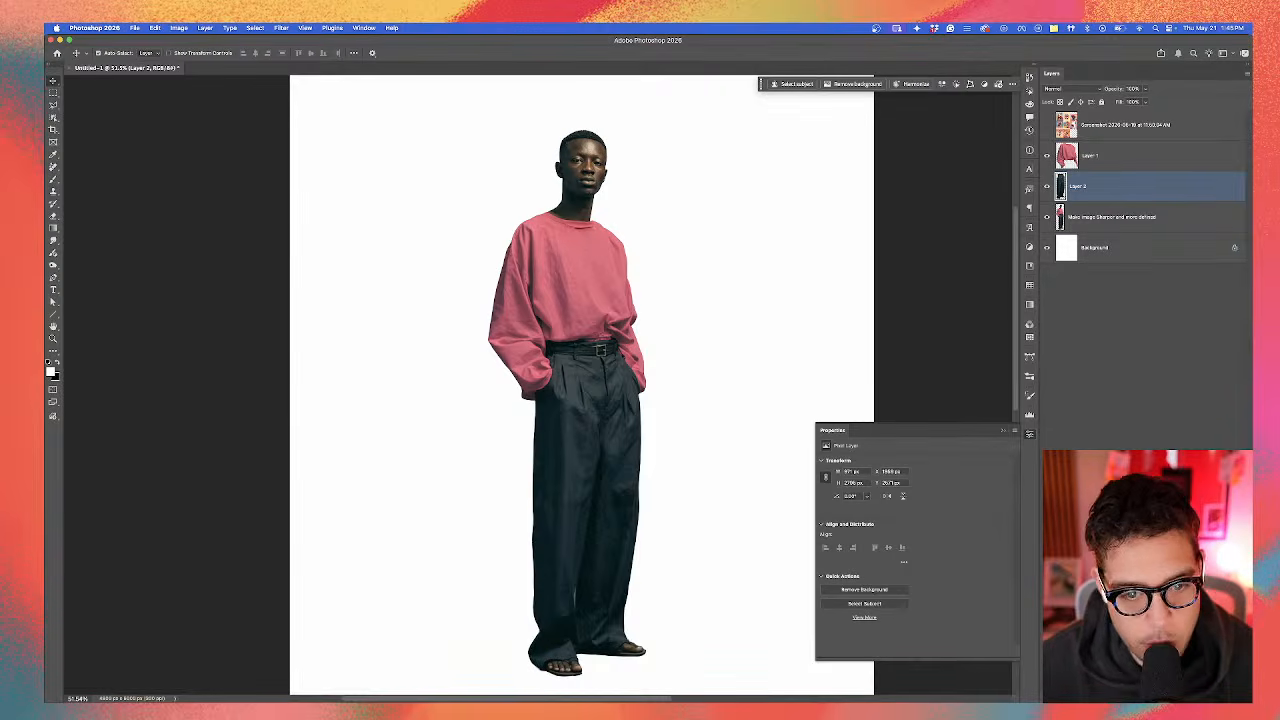
pyautogui.scroll(2, 563, 200)
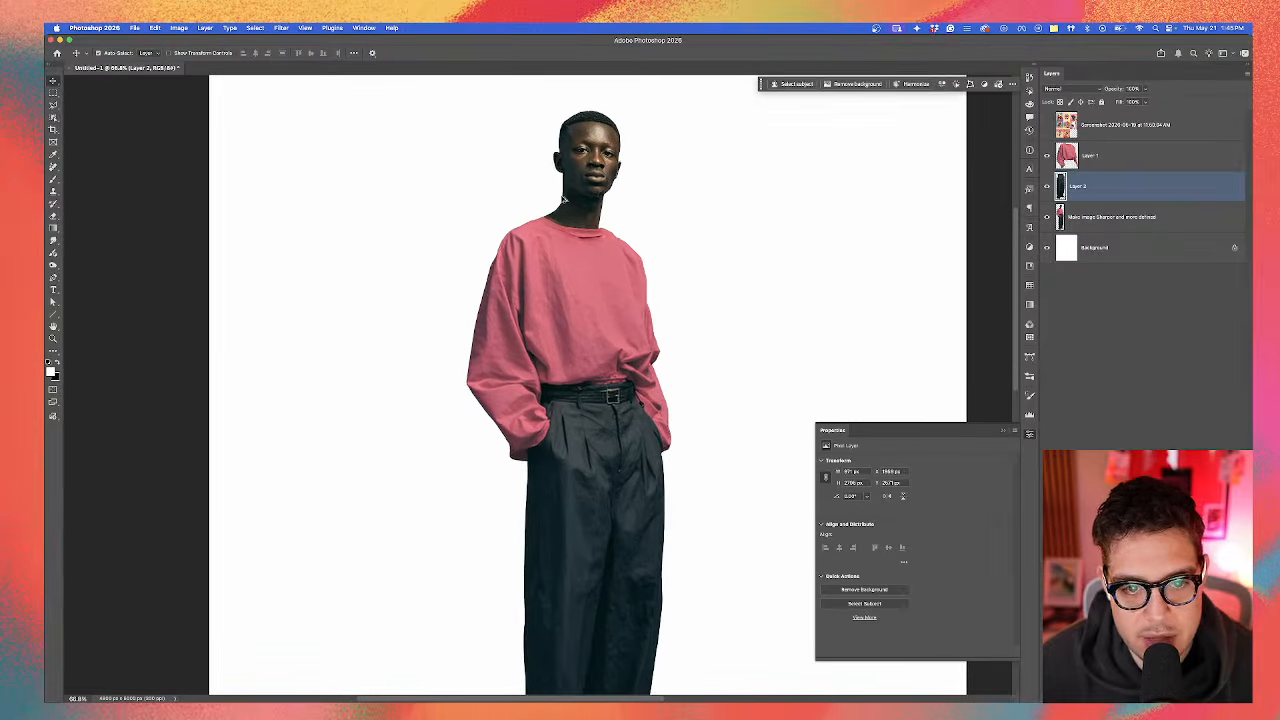
# Step: Select the man's upper body skin on the portrait layer with people detection and cut the neck to its own layer
pyautogui.click(1118, 216)
pyautogui.moveTo(1118, 214); pyautogui.dragTo(1132, 208)
pyautogui.press('super+z')
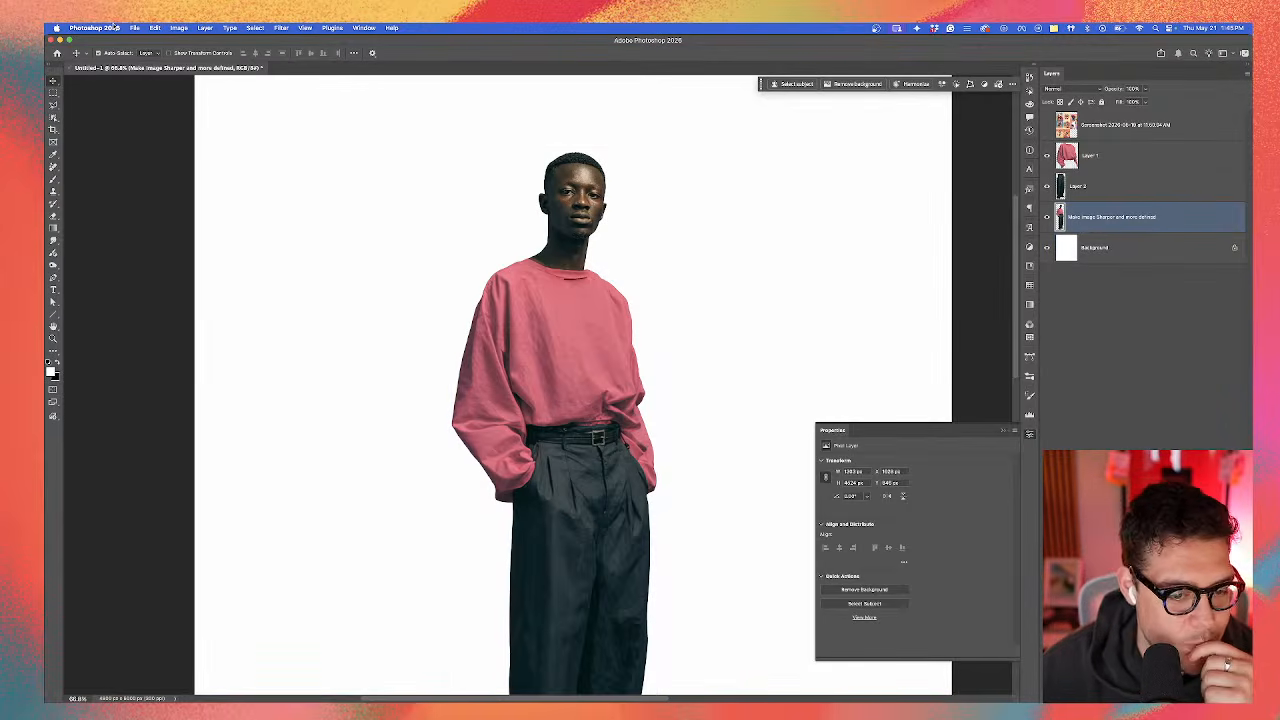
pyautogui.click(54, 93)
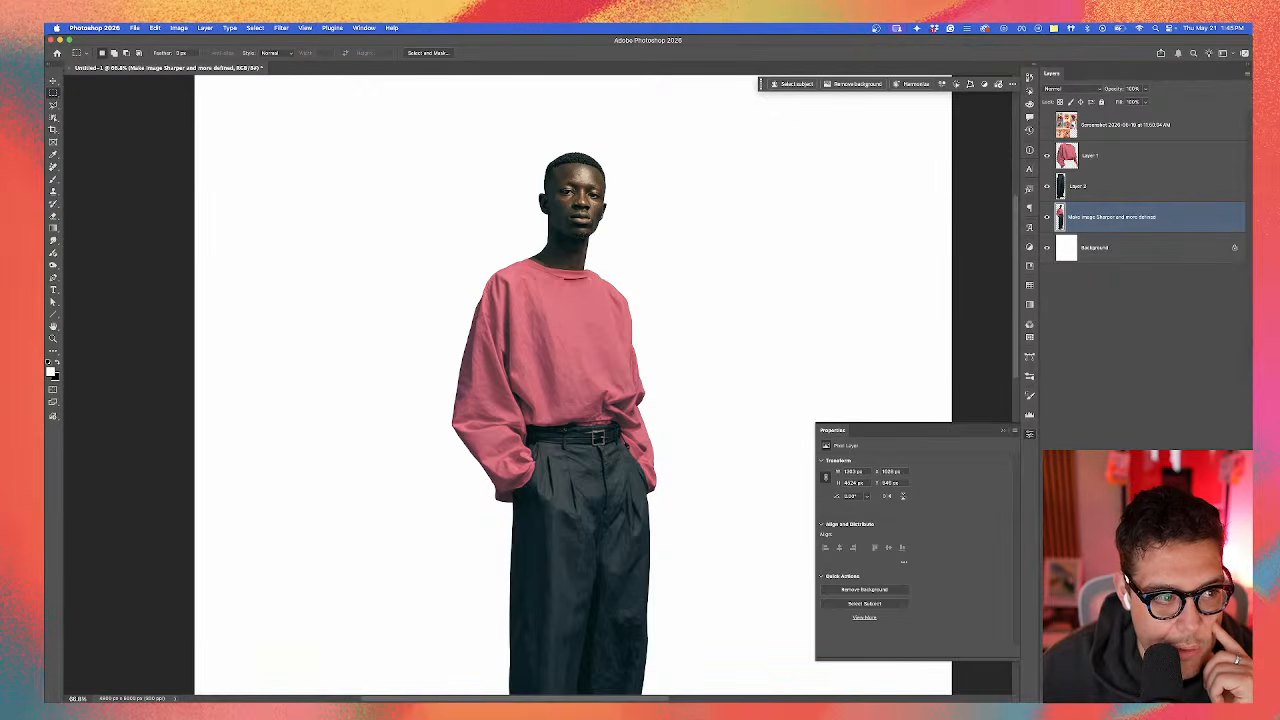
pyautogui.click(53, 118)
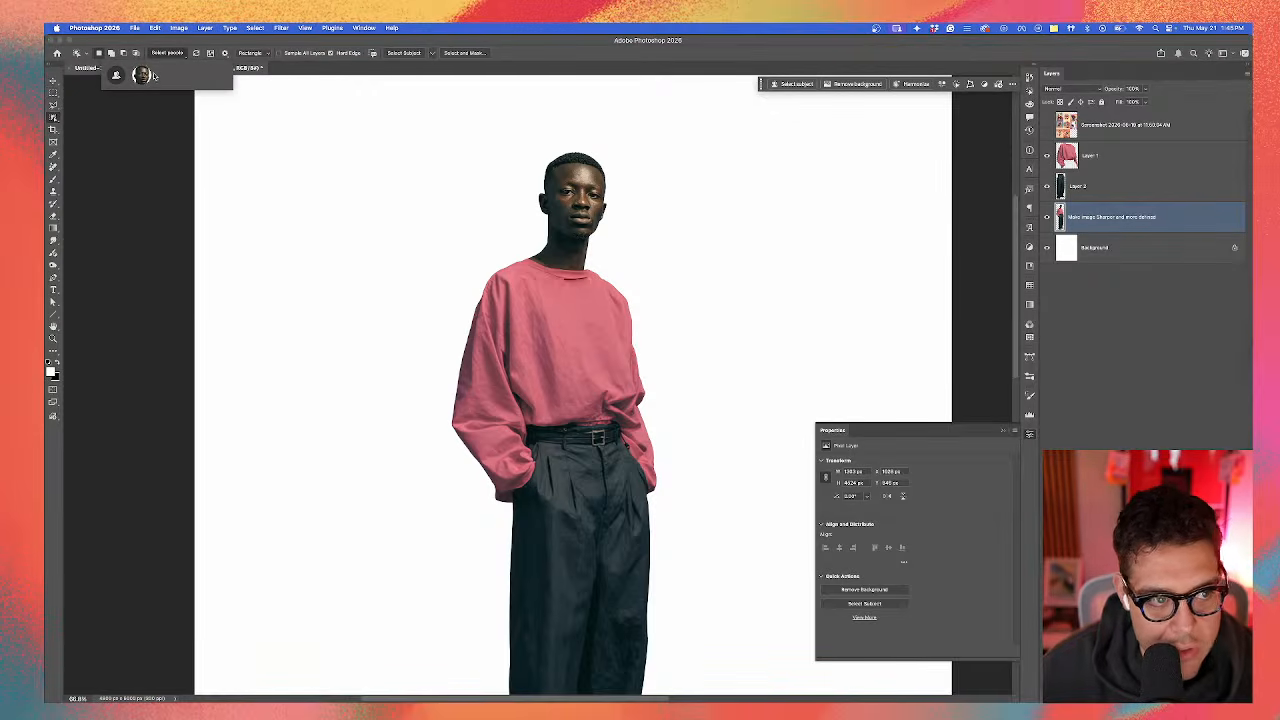
pyautogui.click(145, 75)
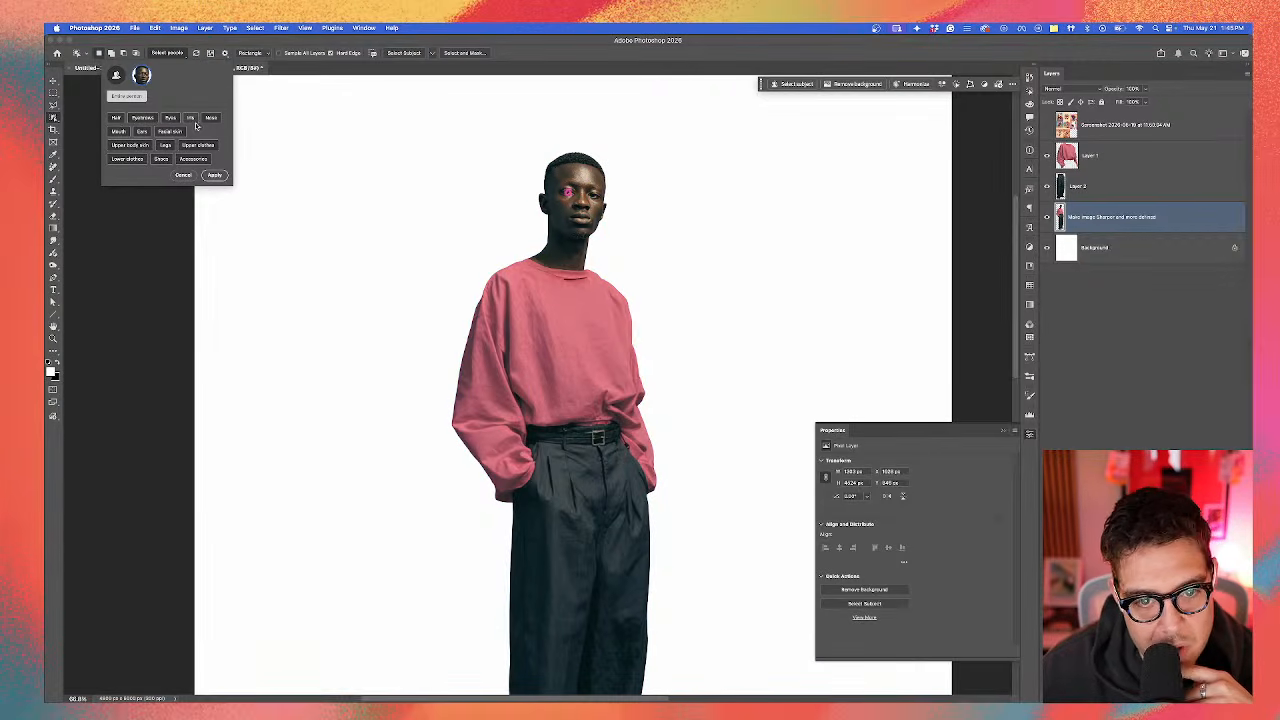
pyautogui.click(132, 146)
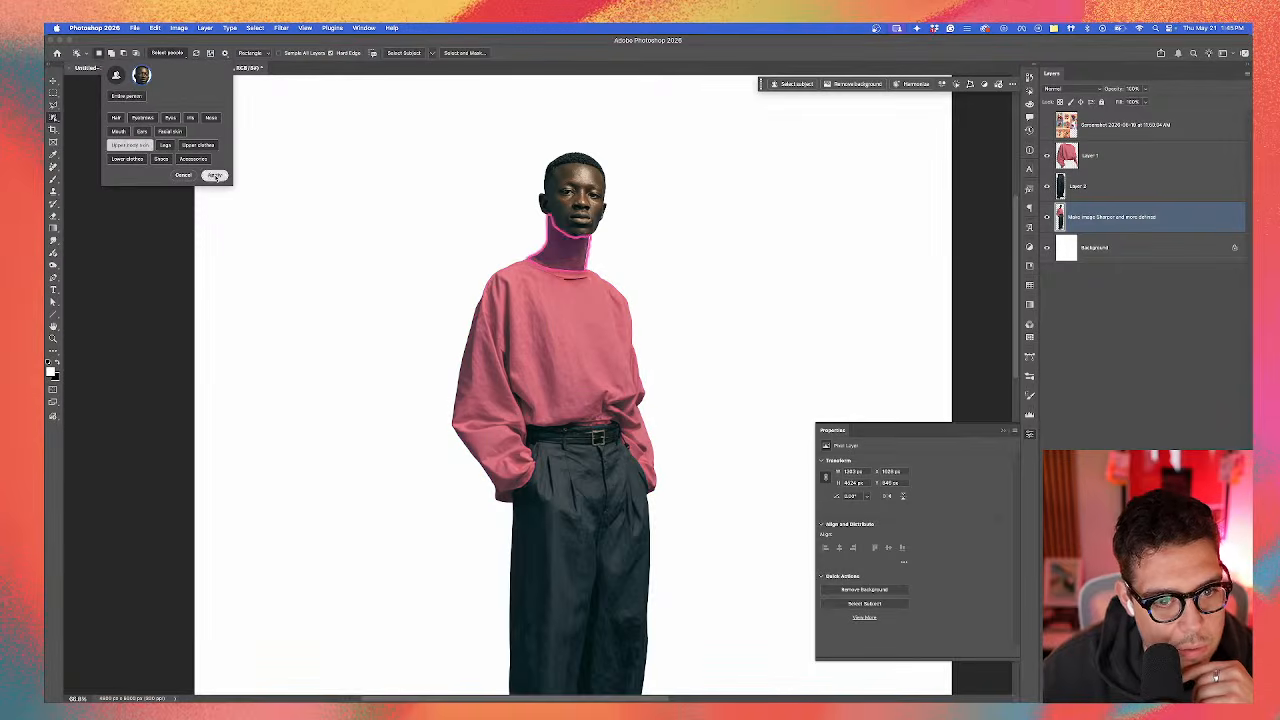
pyautogui.click(216, 176)
pyautogui.press('super+x')
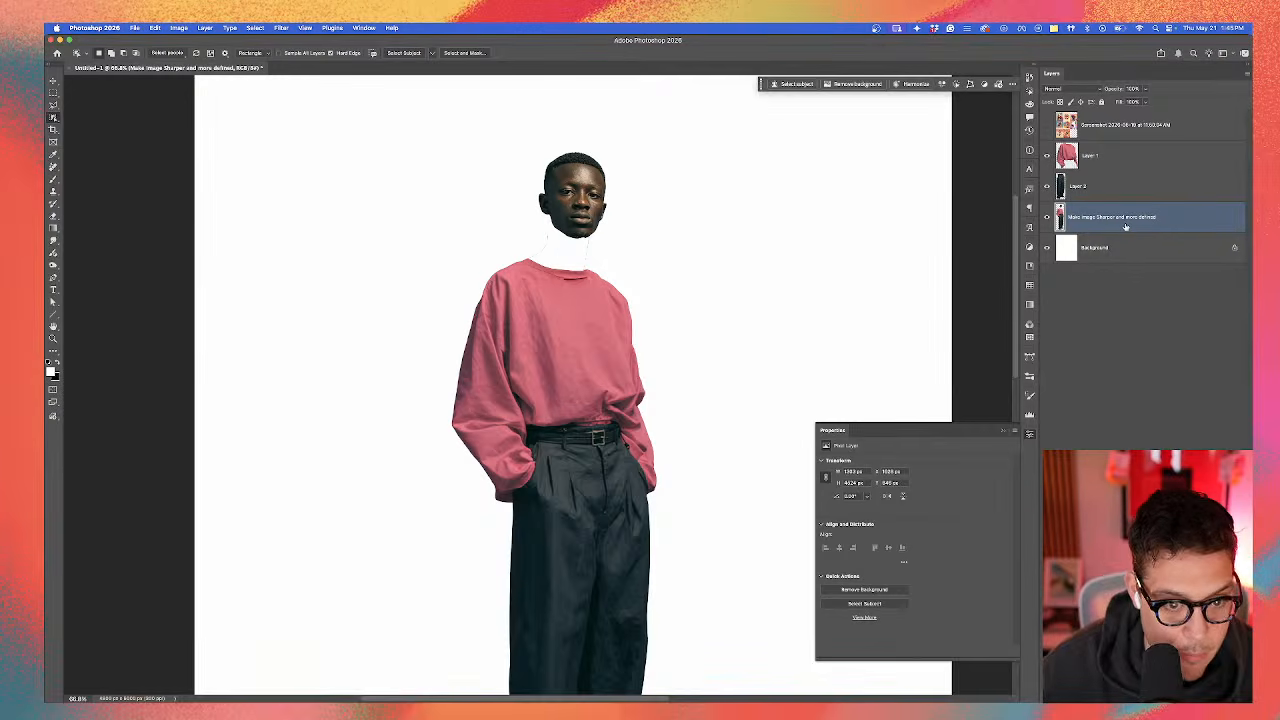
pyautogui.press('super+v')
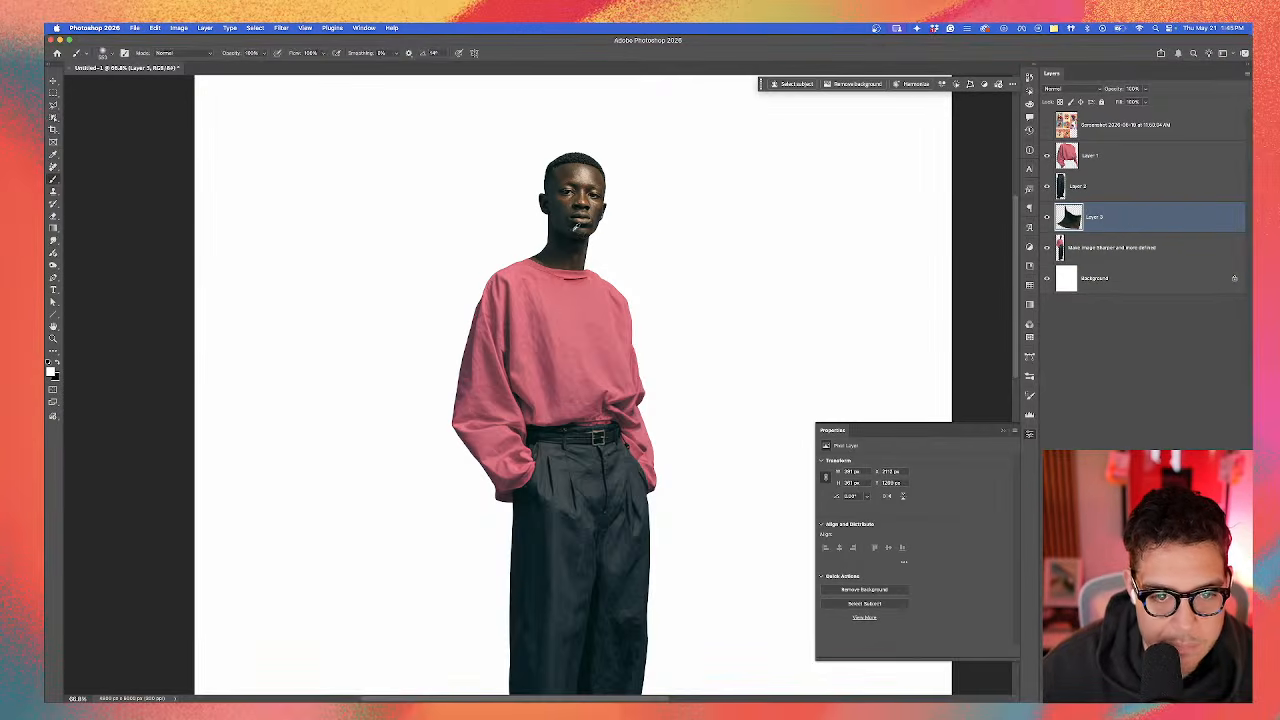
# Step: Try moving the neck layer aside to check the separated piece, and undo the moves
pyautogui.scroll(2, 575, 250)
pyautogui.press('v')
pyautogui.click(591, 216)
pyautogui.moveTo(591, 218); pyautogui.dragTo(696, 199)
pyautogui.press('super+z')
pyautogui.moveTo(569, 255); pyautogui.dragTo(709, 251)
pyautogui.press('super+z')
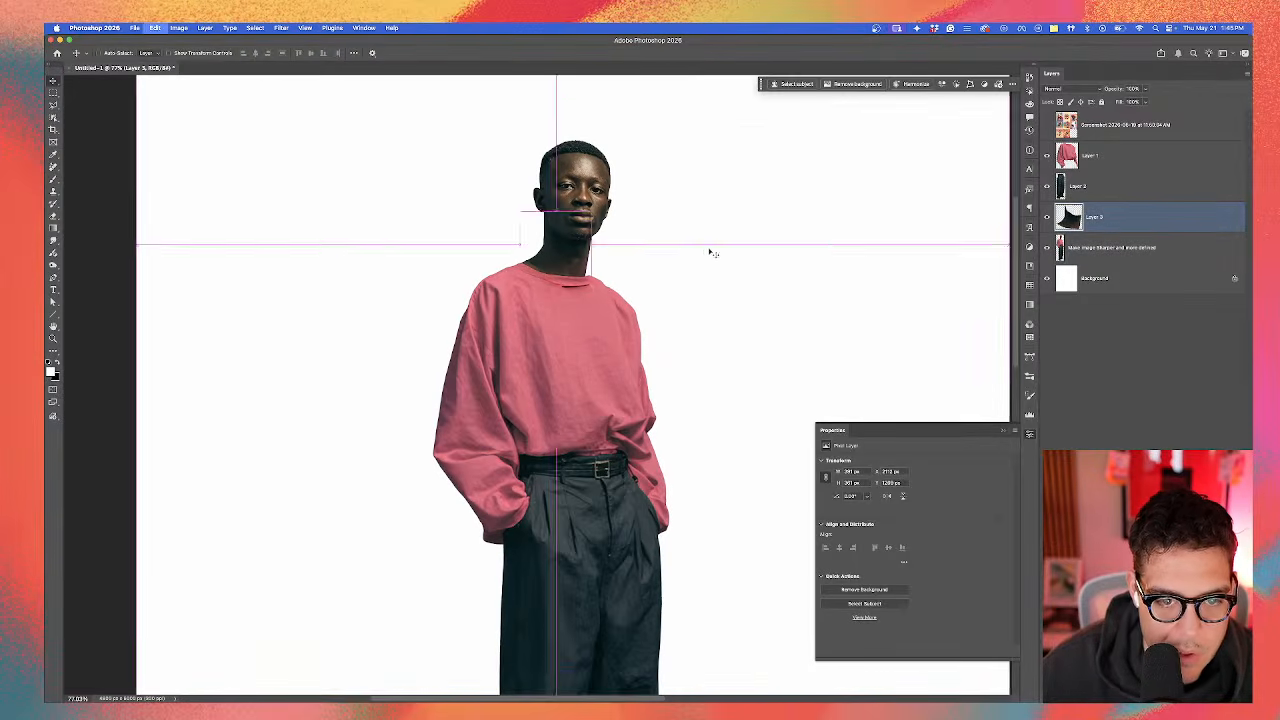
# Step: Merge the separated neck layer back into the portrait layer
pyautogui.scroll(2, 593, 250)
pyautogui.scroll(-5, 593, 250)
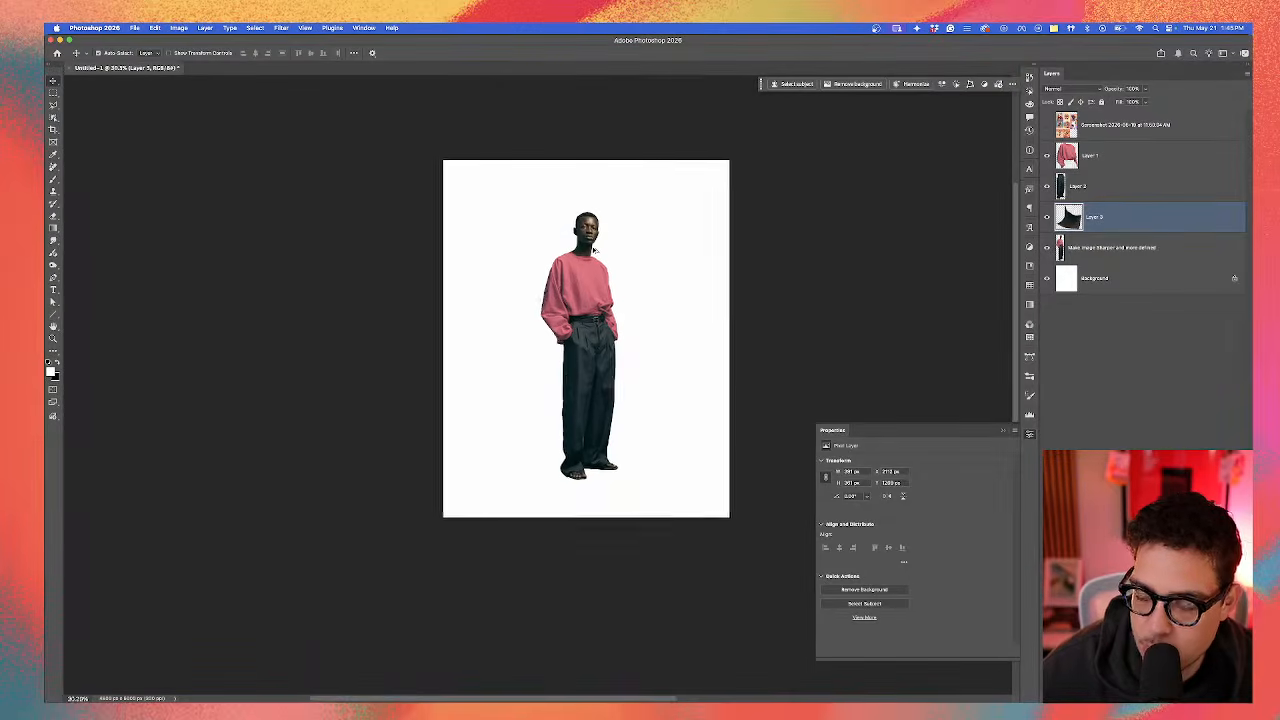
pyautogui.scroll(2, 594, 250)
pyautogui.keyDown('super'); pyautogui.click(1100, 247); pyautogui.keyUp('super')
pyautogui.keyDown('super'); pyautogui.click(1100, 247); pyautogui.keyUp('super')
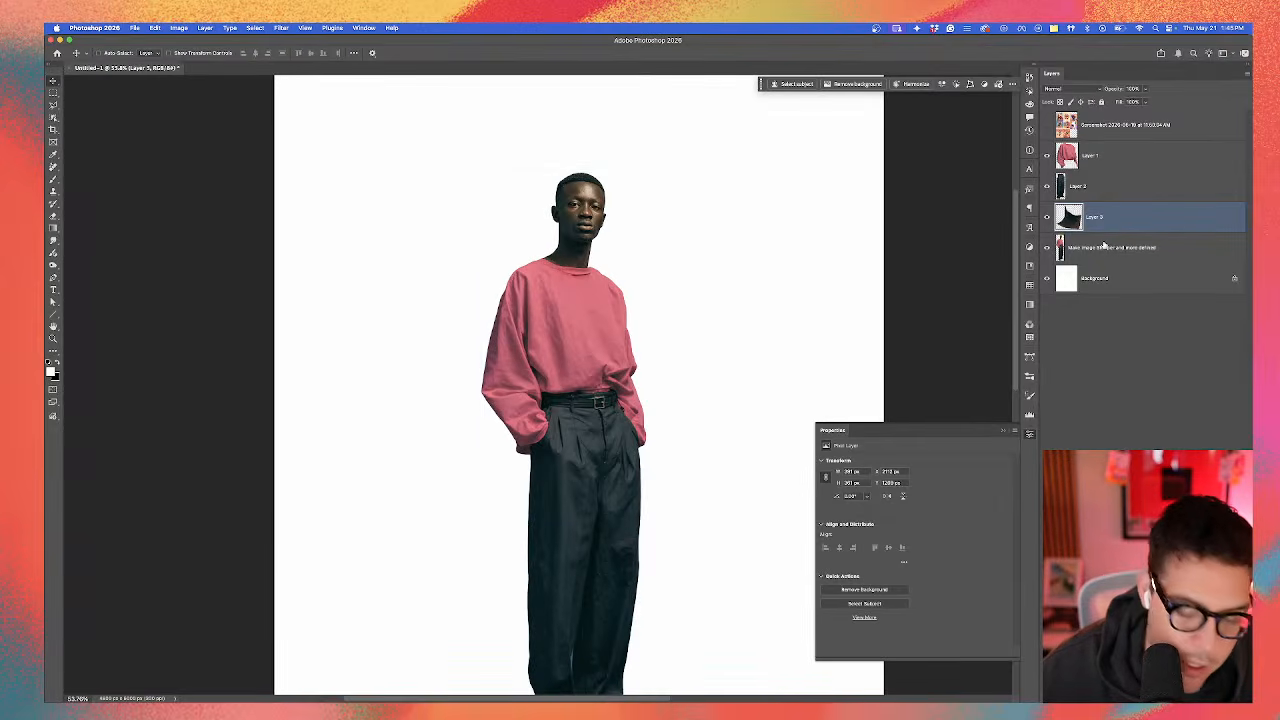
pyautogui.keyDown('super'); pyautogui.click(1102, 247); pyautogui.keyUp('super')
pyautogui.press('super+e')
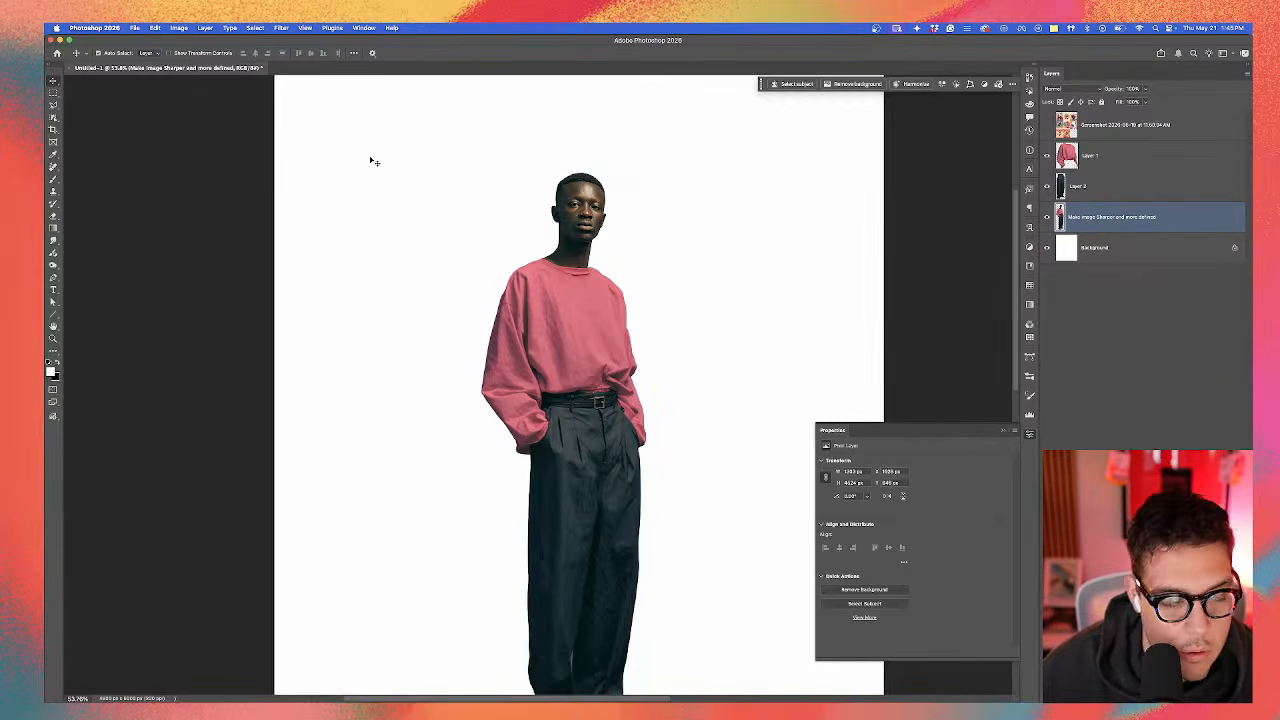
# Step: Try to select the head and neck on the portrait layer with a rectangular marquee and the Object Selection tool
pyautogui.click(54, 92)
pyautogui.scroll(1, 556, 177)
pyautogui.moveTo(501, 150); pyautogui.dragTo(638, 275)
pyautogui.click(54, 118)
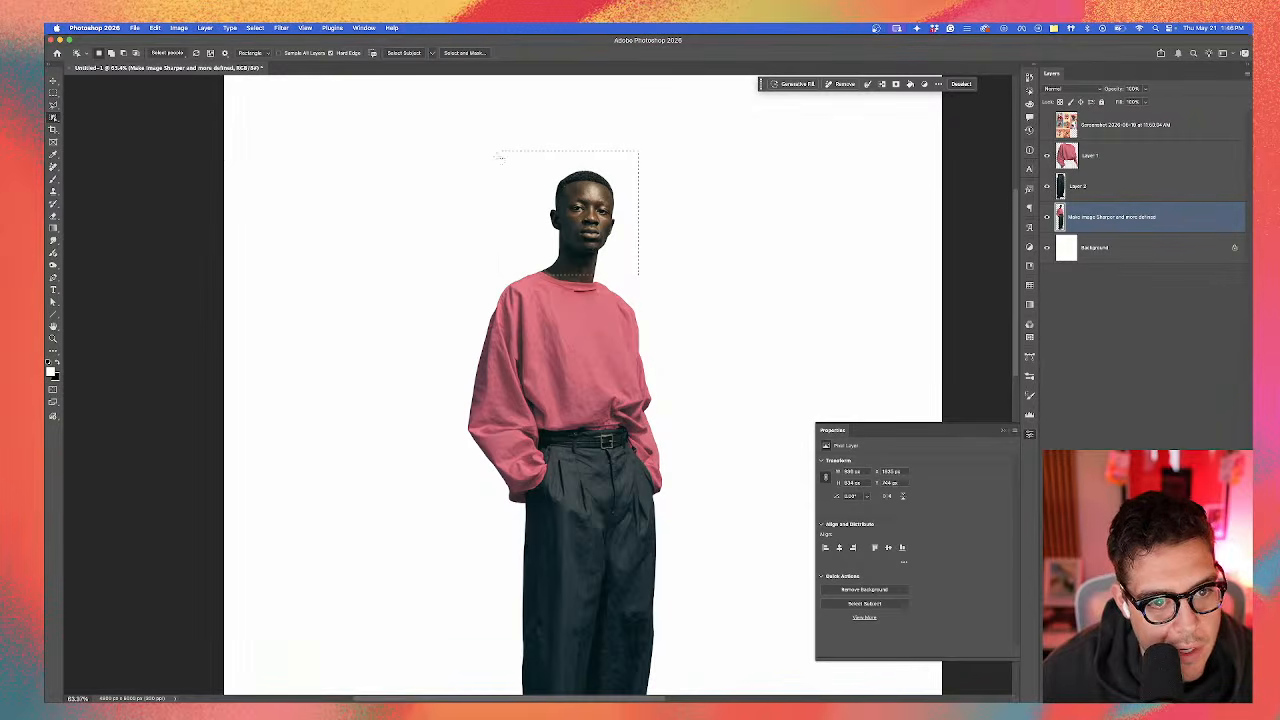
pyautogui.moveTo(504, 158); pyautogui.dragTo(654, 289)
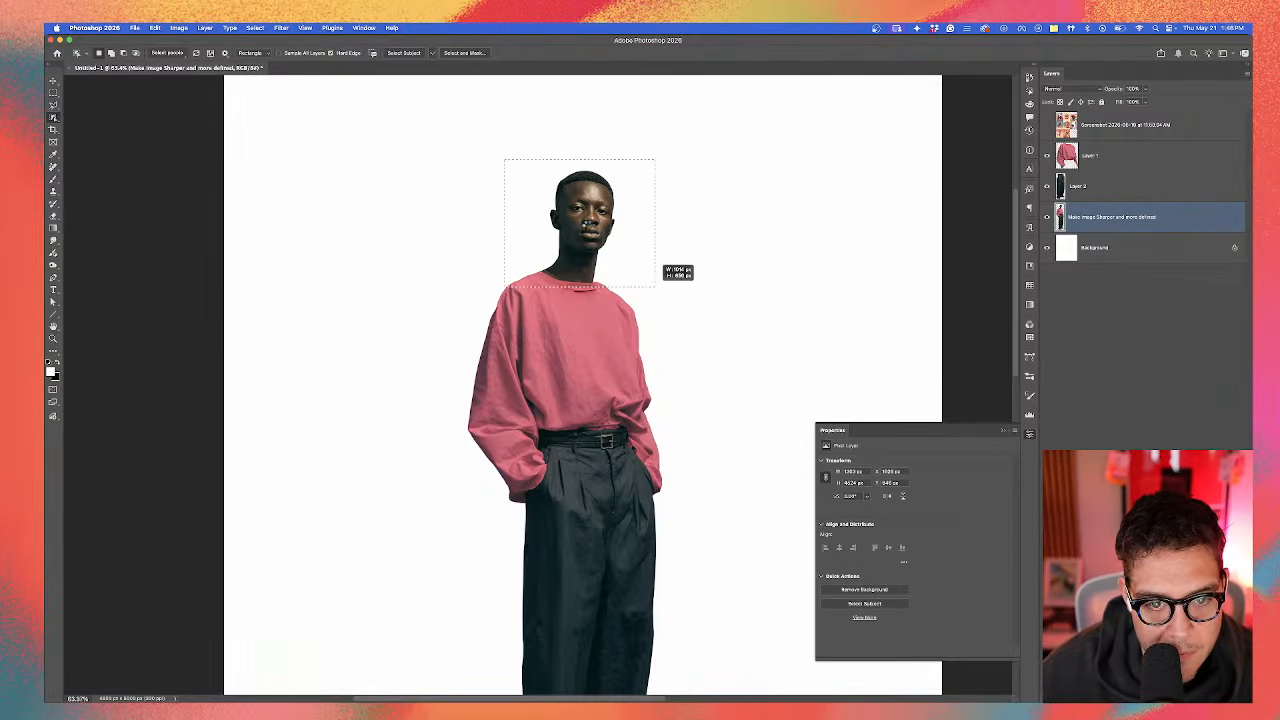
pyautogui.scroll(2, 587, 242)
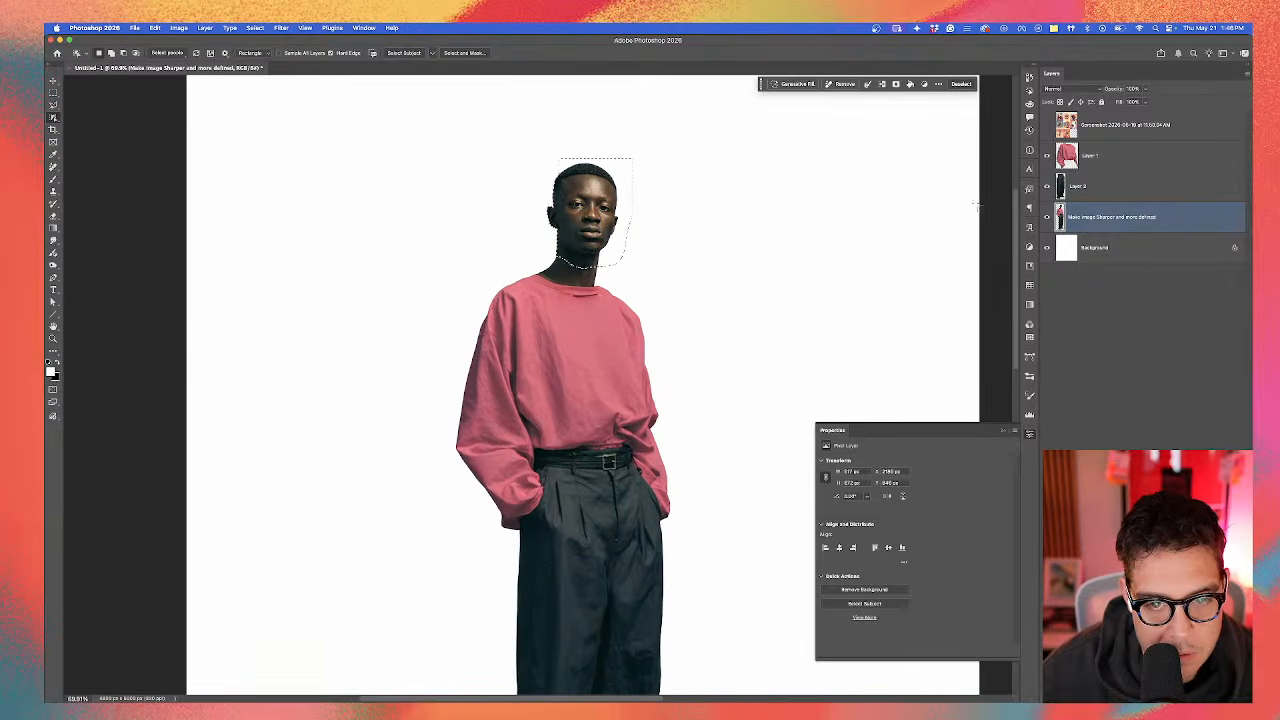
pyautogui.scroll(2, 688, 230)
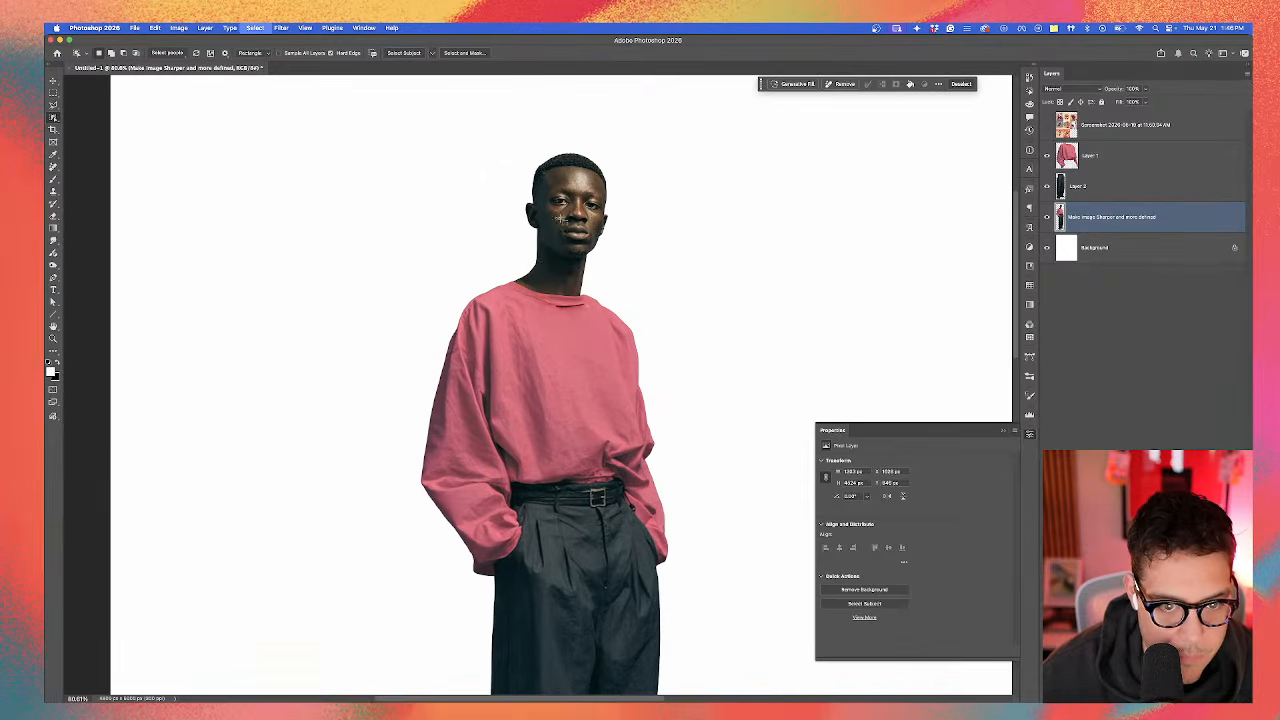
# Step: Select the head and whole neck down to the collar with the Object Selection tool and cut them to their own layer
pyautogui.moveTo(512, 145); pyautogui.dragTo(610, 299)
pyautogui.scroll(1, 537, 264)
pyautogui.scroll(1, 537, 264)
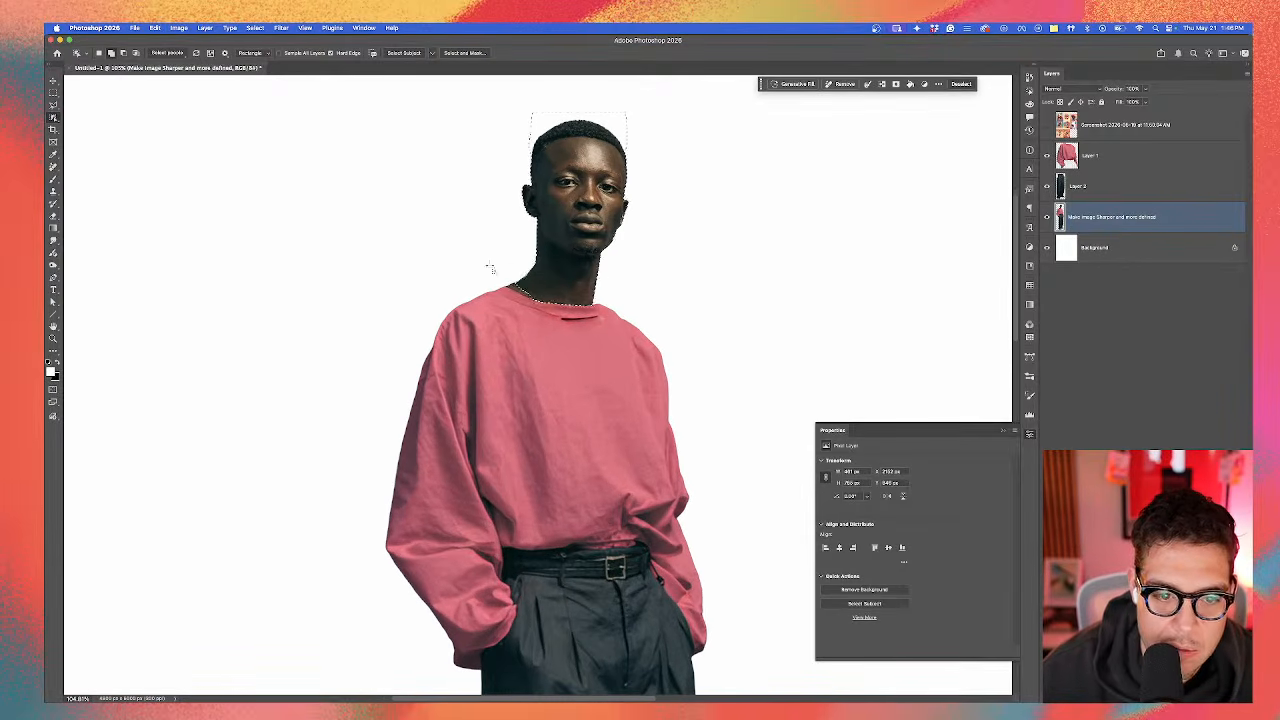
pyautogui.moveTo(490, 267); pyautogui.dragTo(562, 302)
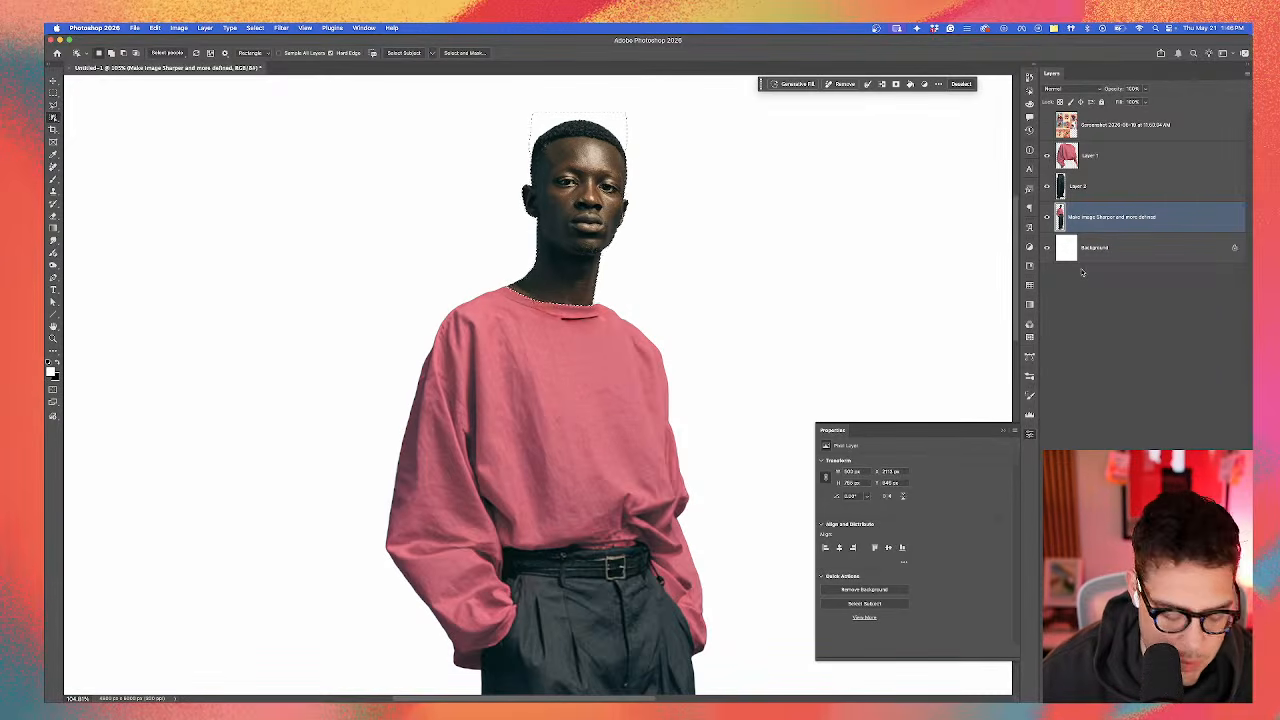
pyautogui.press('super+x')
pyautogui.press('super+v')
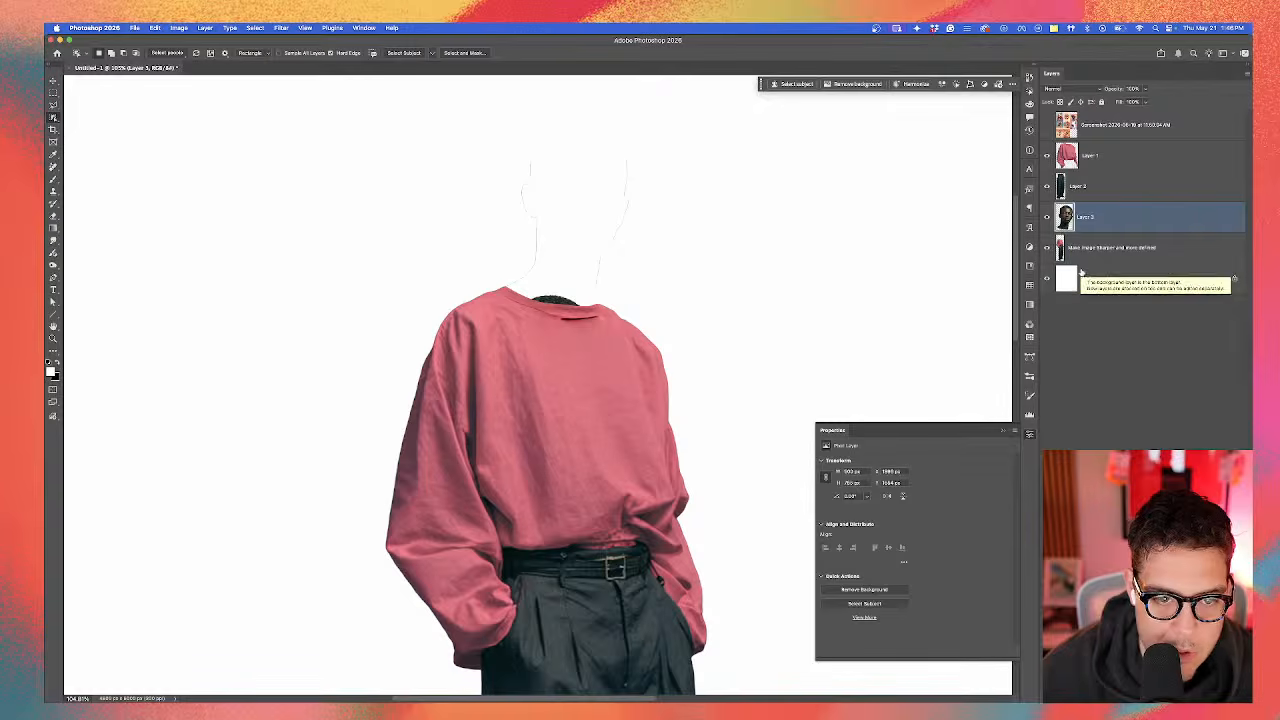
# Step: Move the head layer back into its original position above the sweatshirt collar
pyautogui.press('v')
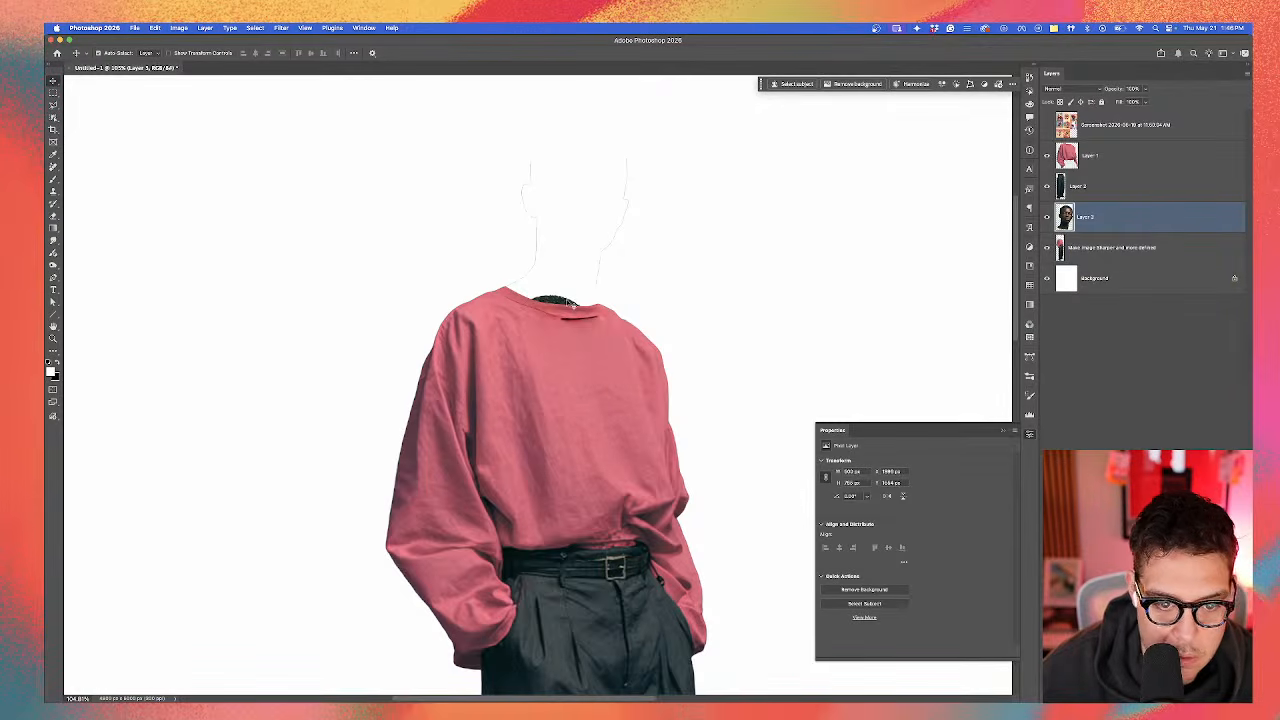
pyautogui.moveTo(572, 305); pyautogui.dragTo(600, 150)
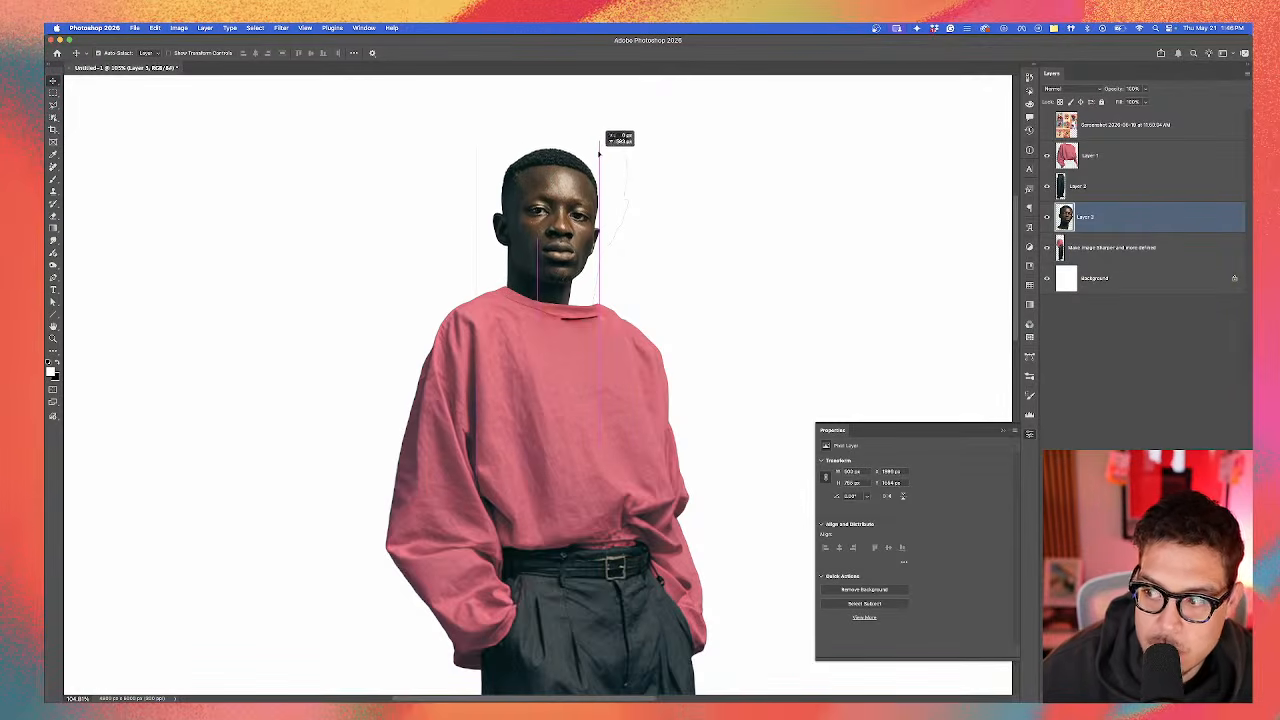
pyautogui.moveTo(557, 187); pyautogui.dragTo(587, 158)
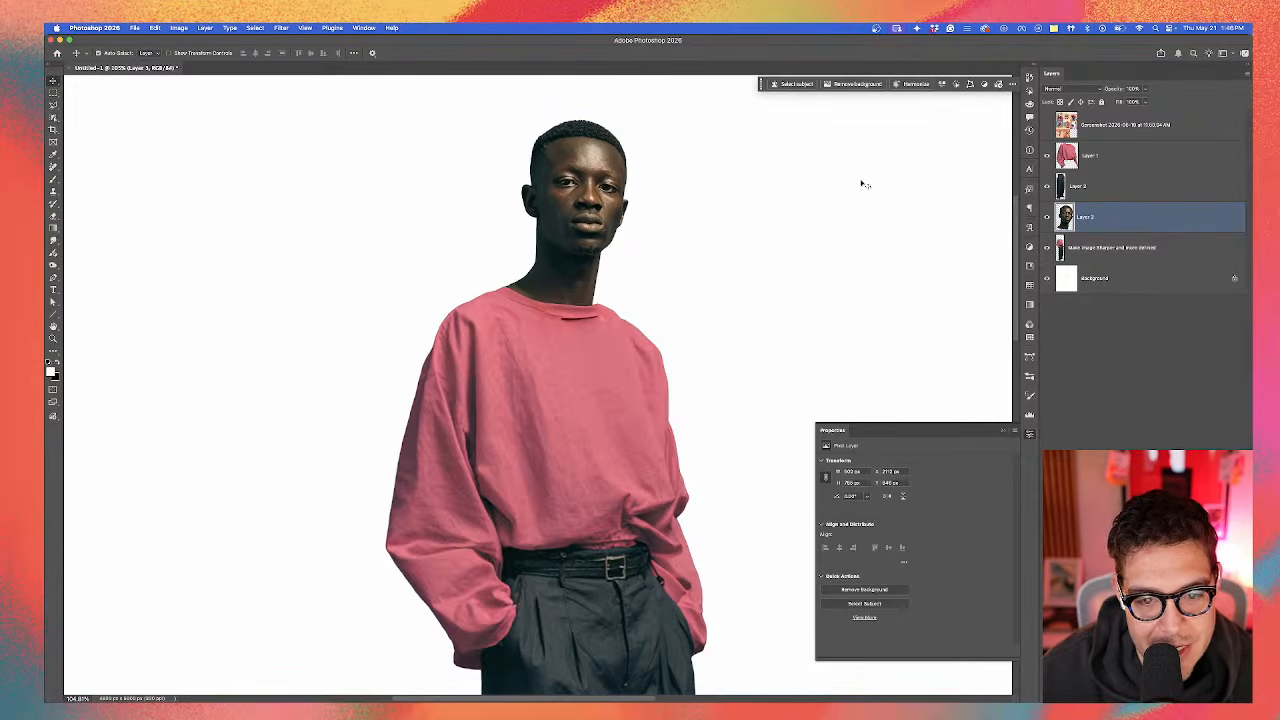
# Step: Hide the head layer and erase the leftover head and neck outline from the portrait layer
pyautogui.click(1047, 245)
pyautogui.scroll(4, 486, 214)
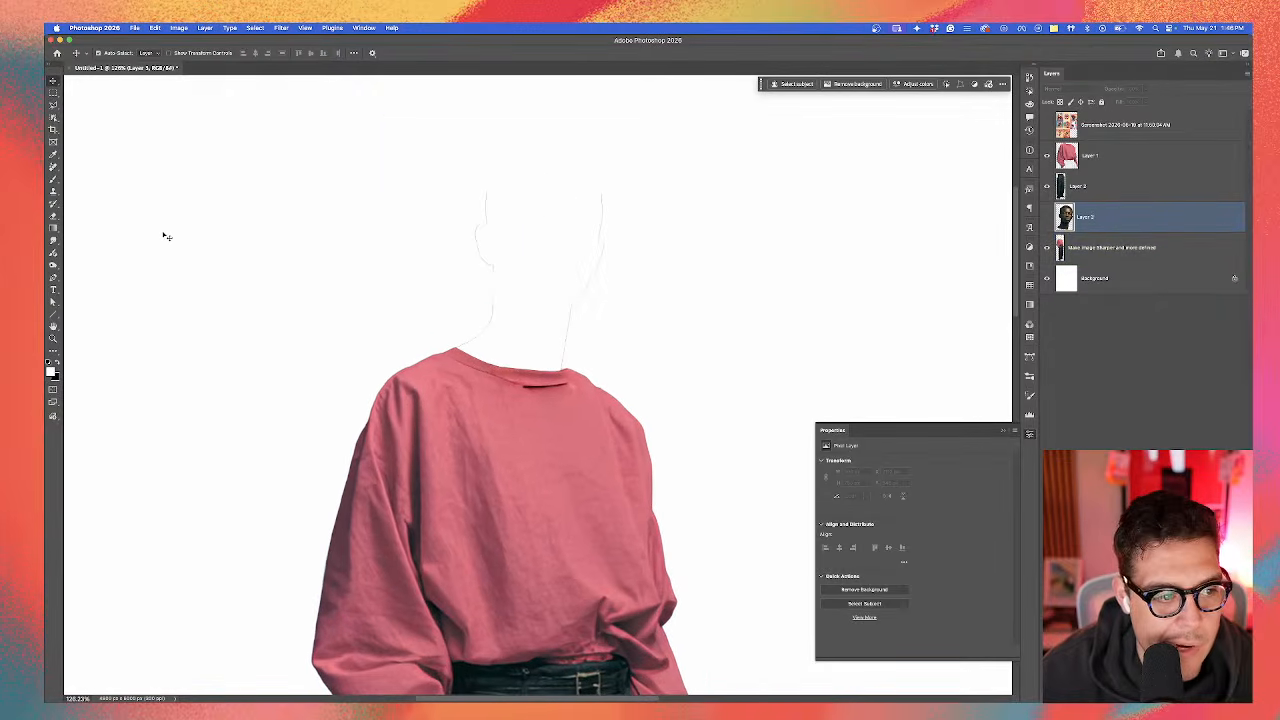
pyautogui.click(53, 215)
pyautogui.moveTo(541, 208); pyautogui.dragTo(428, 194)
pyautogui.moveTo(486, 245); pyautogui.dragTo(480, 234)
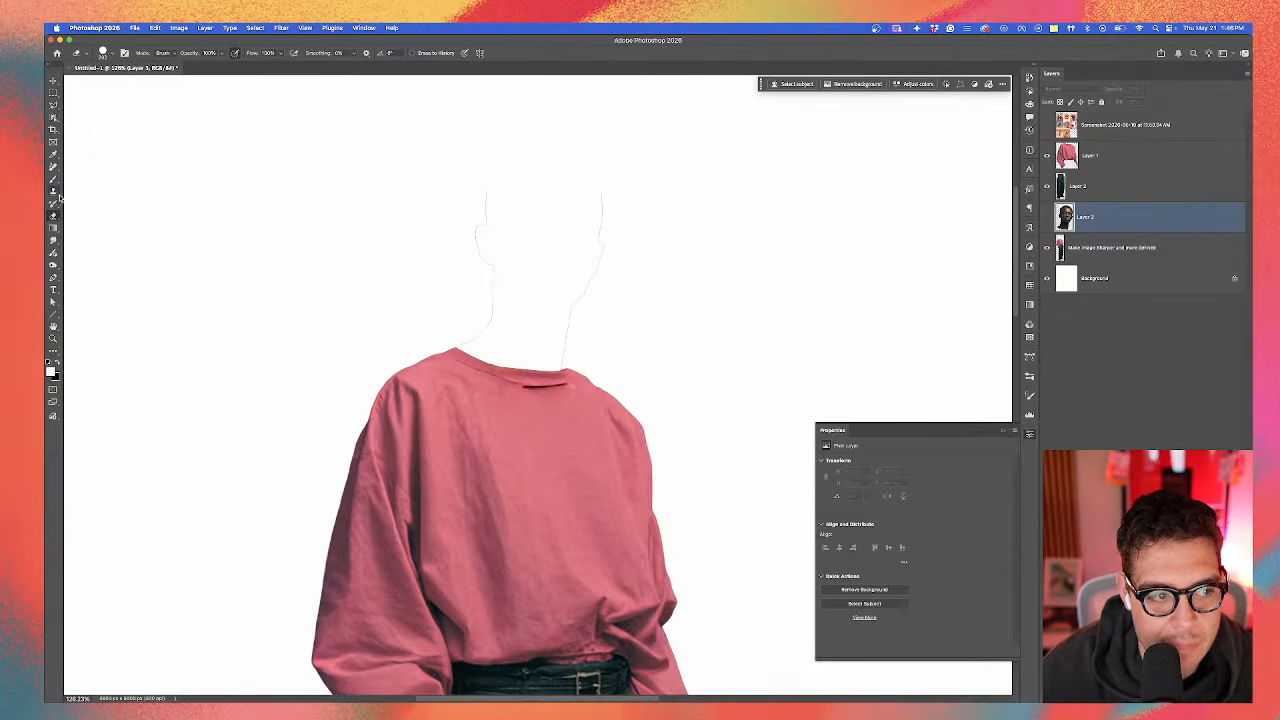
pyautogui.click(1127, 258)
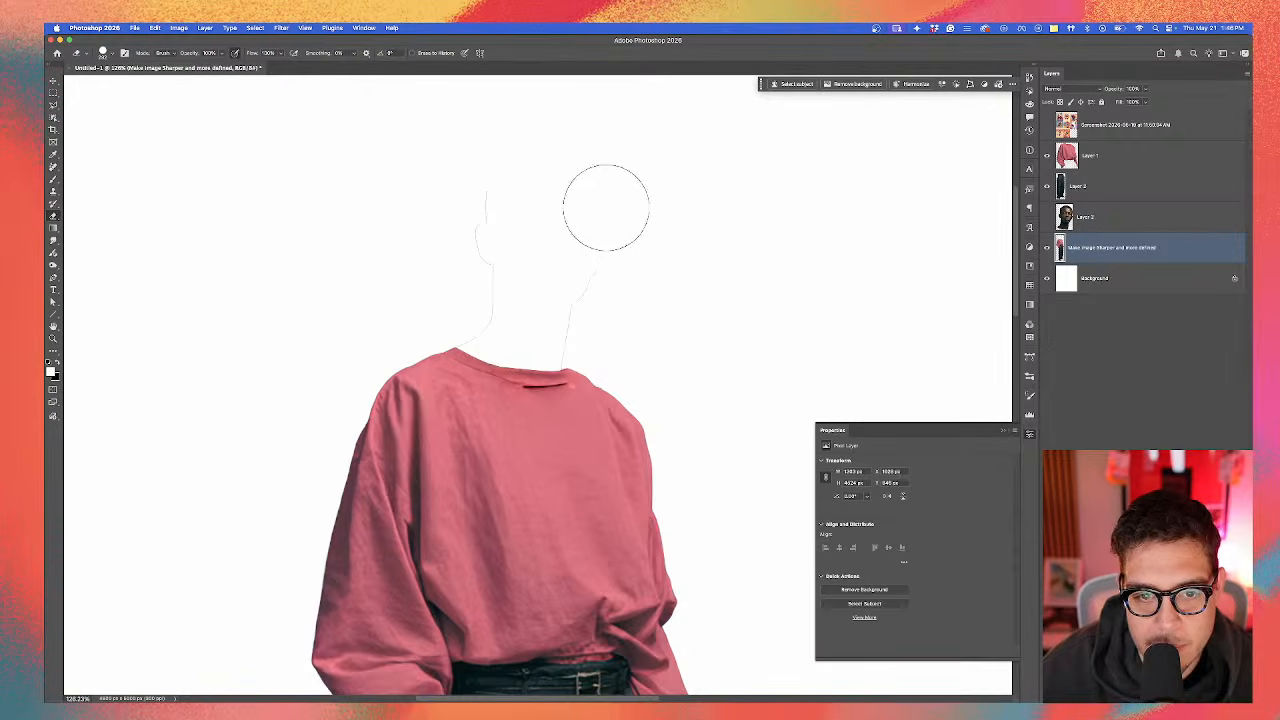
pyautogui.moveTo(519, 237); pyautogui.dragTo(520, 237)
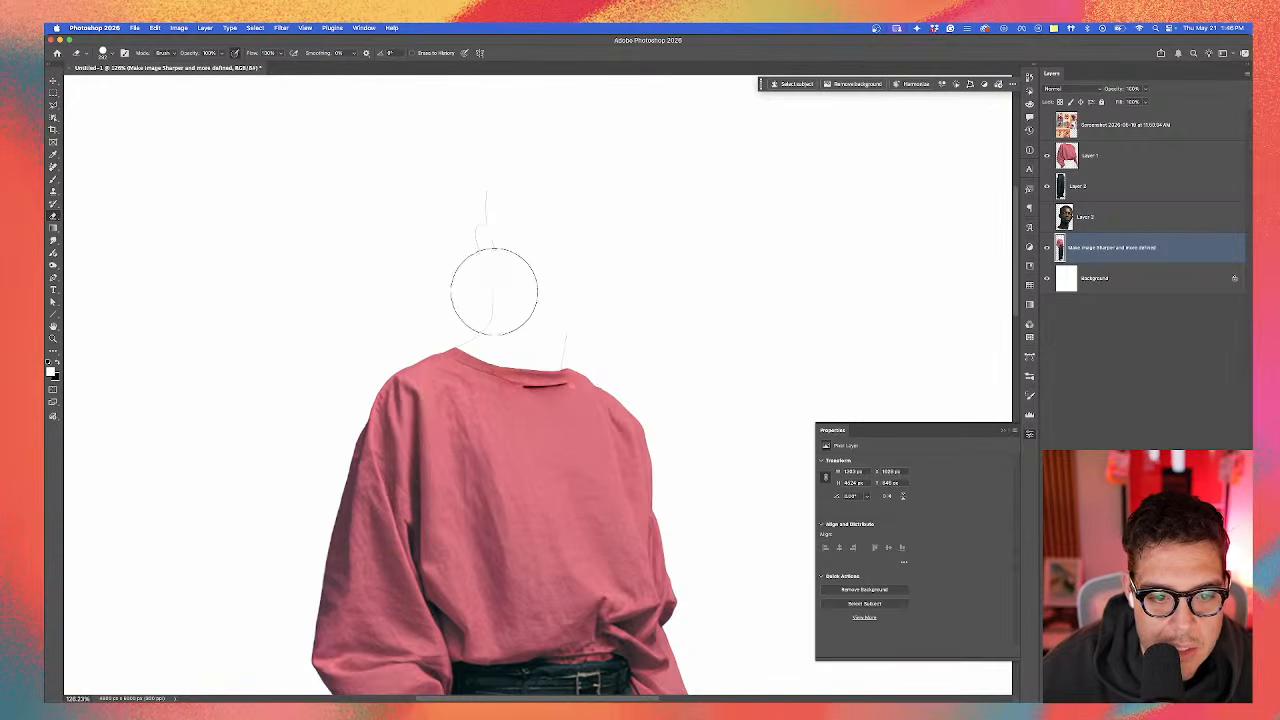
pyautogui.moveTo(476, 308); pyautogui.dragTo(487, 181)
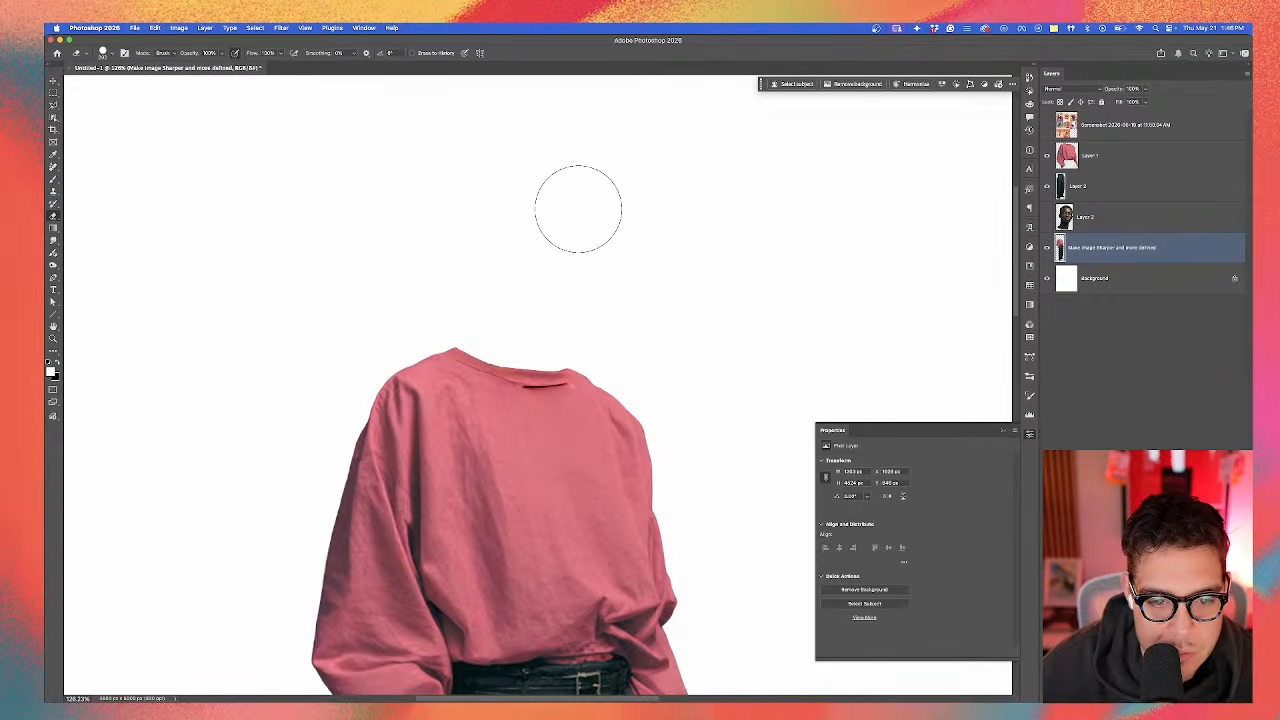
# Step: Check the cutouts against transparency by hiding the background, showing the head layer and moving the portrait layer aside
pyautogui.scroll(-5, 571, 234)
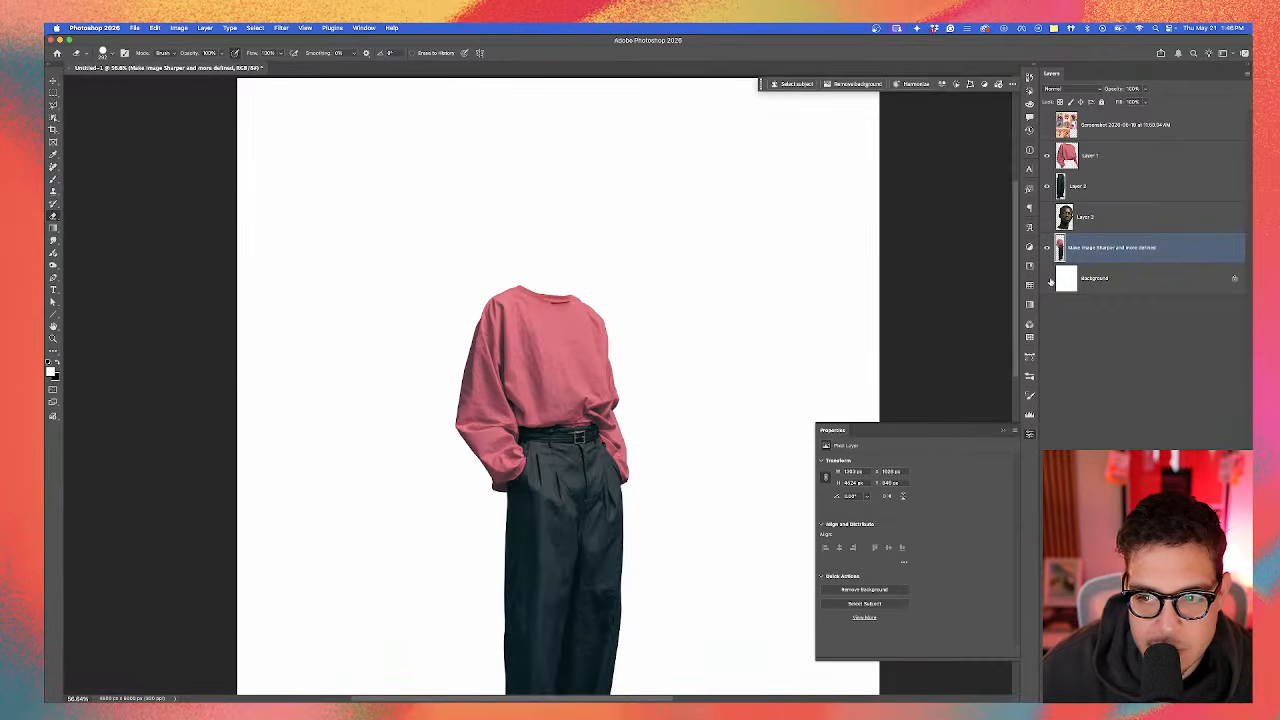
pyautogui.click(1048, 280)
pyautogui.click(1048, 218)
pyautogui.scroll(2, 580, 243)
pyautogui.press('v')
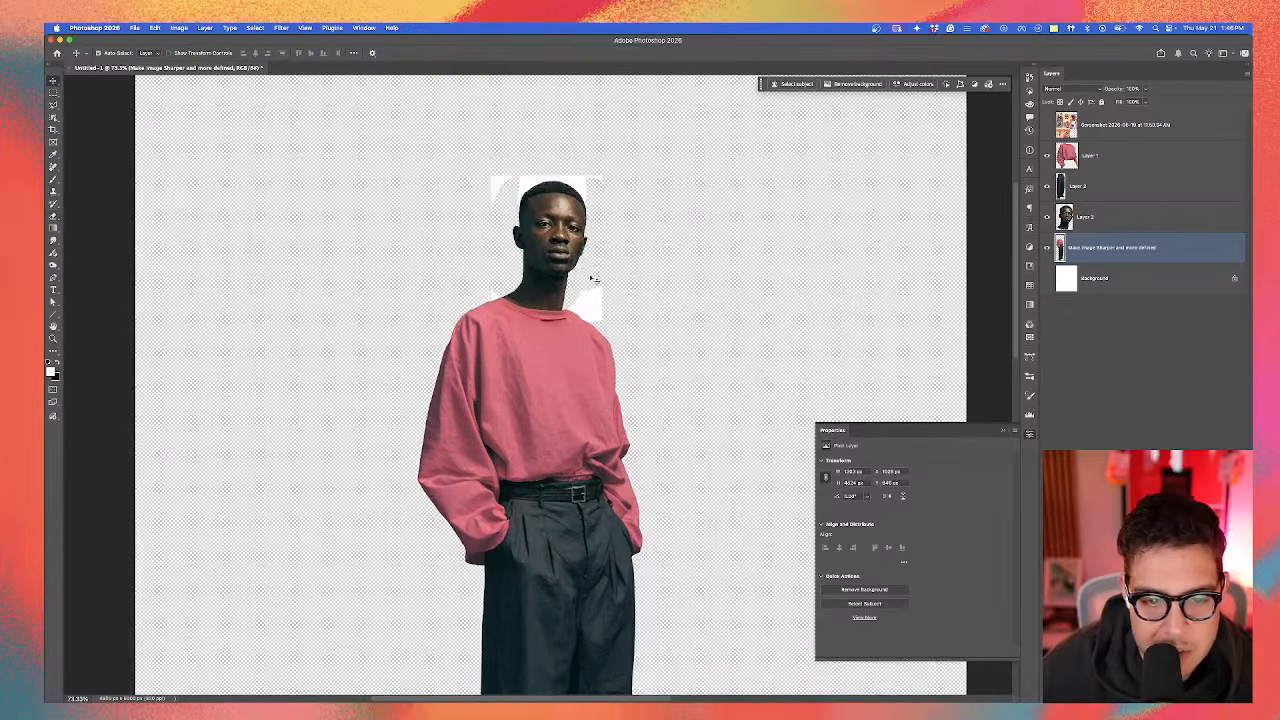
pyautogui.moveTo(600, 272); pyautogui.dragTo(809, 245)
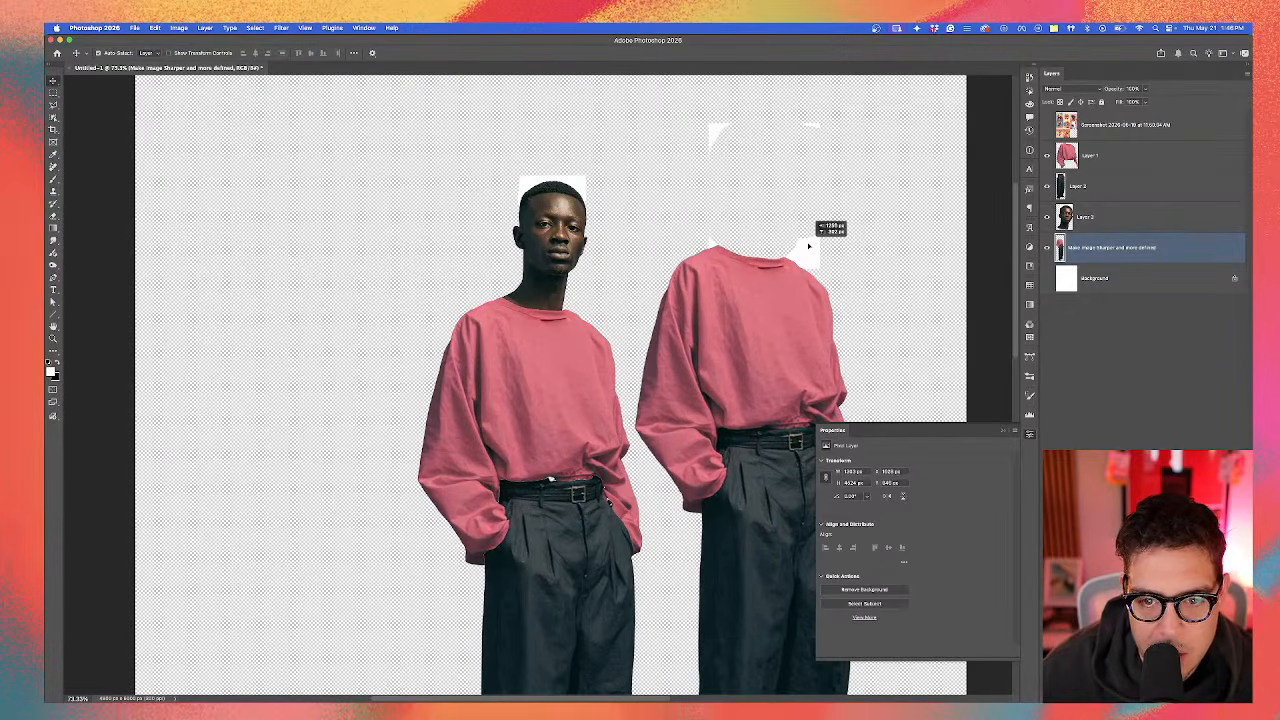
# Step: Undo the portrait layer's move and remove the background from the head layer
pyautogui.hotkey('ctrl', 'z')
pyautogui.click(585, 252)
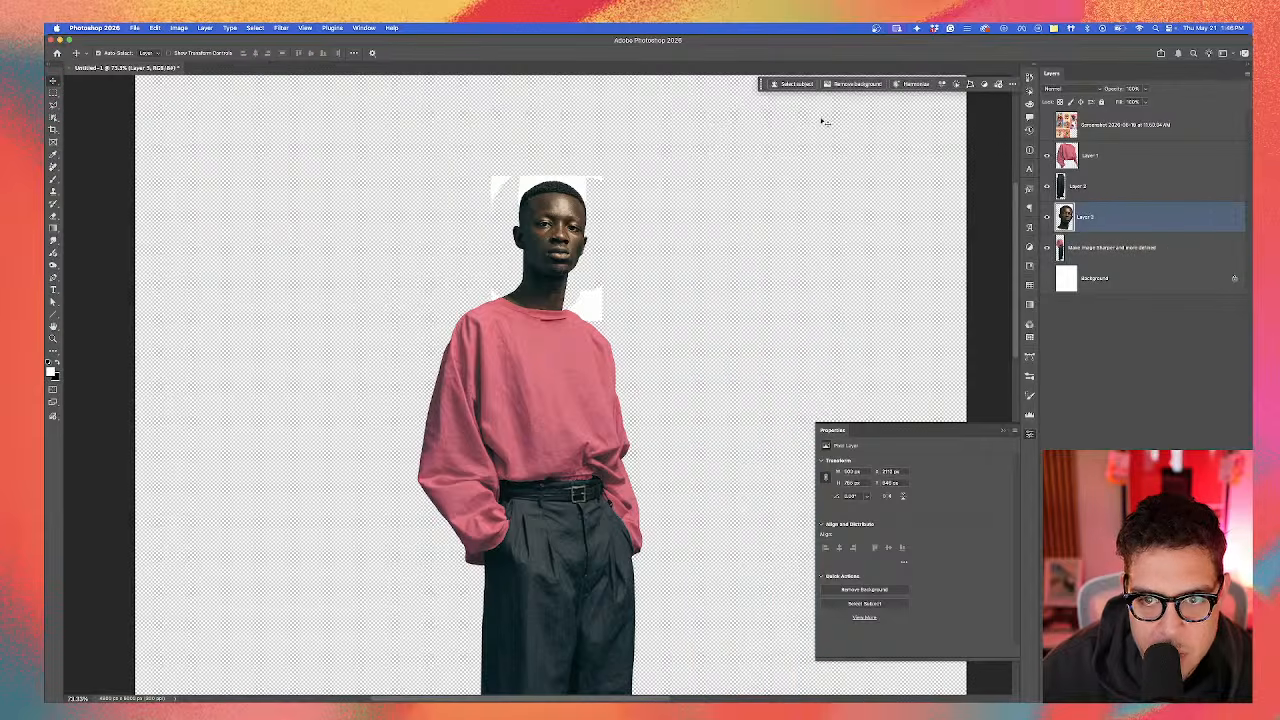
pyautogui.click(857, 84)
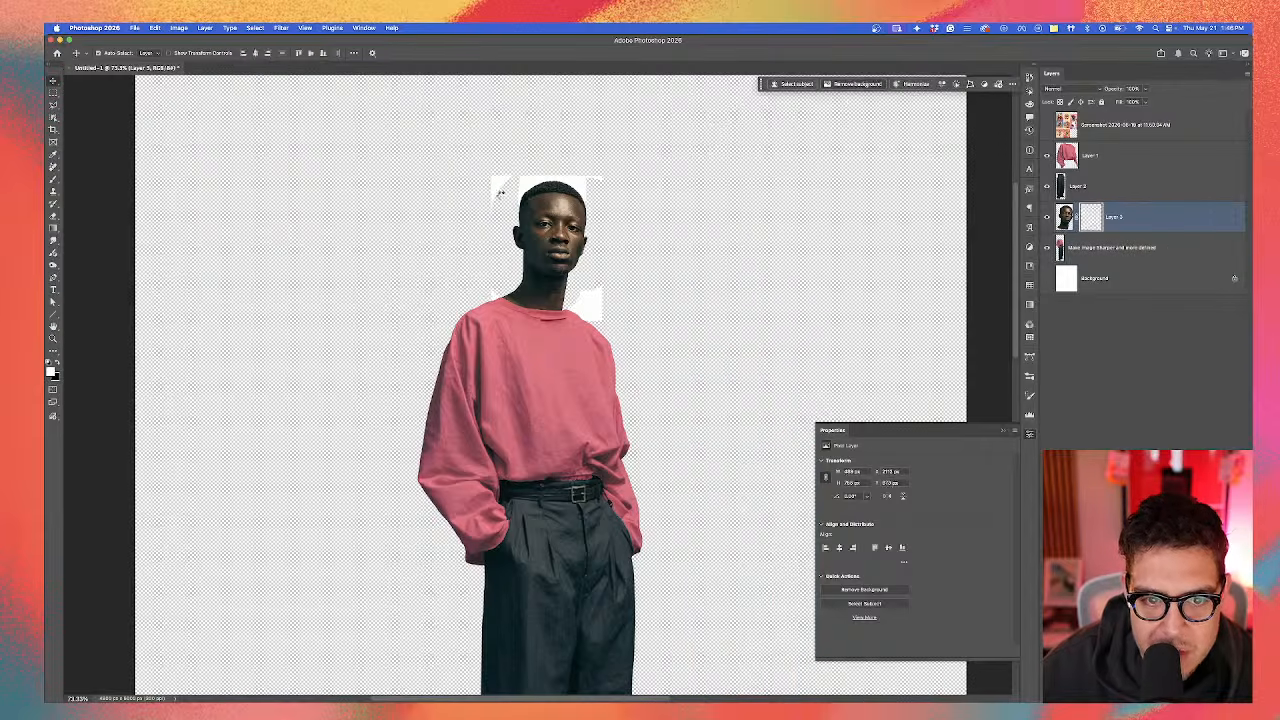
# Step: Hide the original portrait layer and examine the cutout figure against transparency, especially around the belt and waistband
pyautogui.click(594, 298)
pyautogui.moveTo(594, 300); pyautogui.dragTo(866, 222)
pyautogui.hotkey('ctrl', 'z')
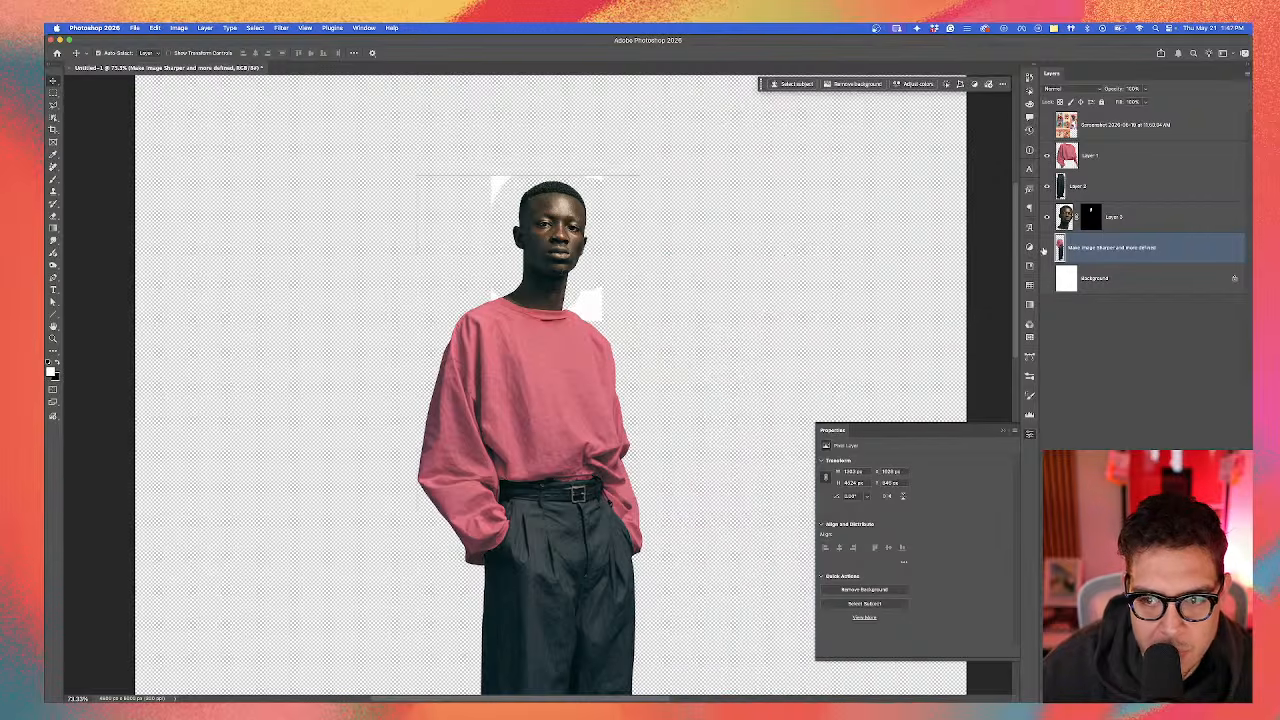
pyautogui.scroll(-2, 668, 300)
pyautogui.scroll(6, 595, 420)
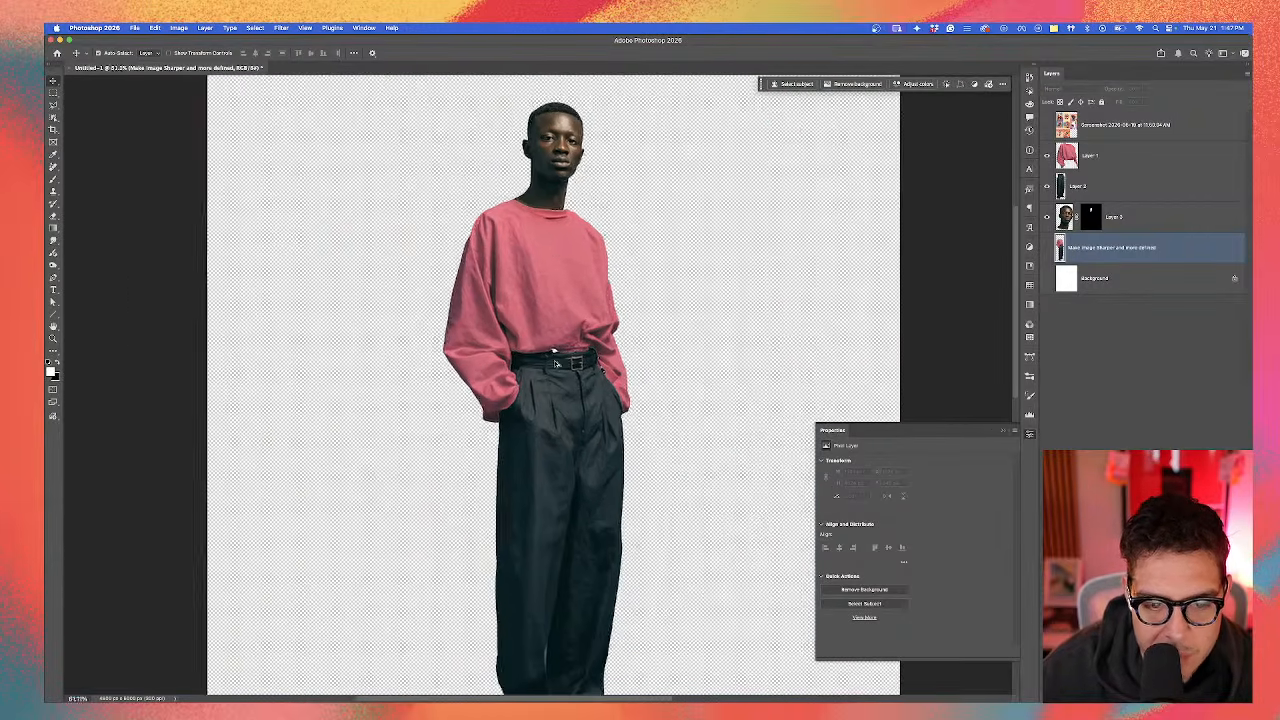
pyautogui.scroll(-3, 570, 281)
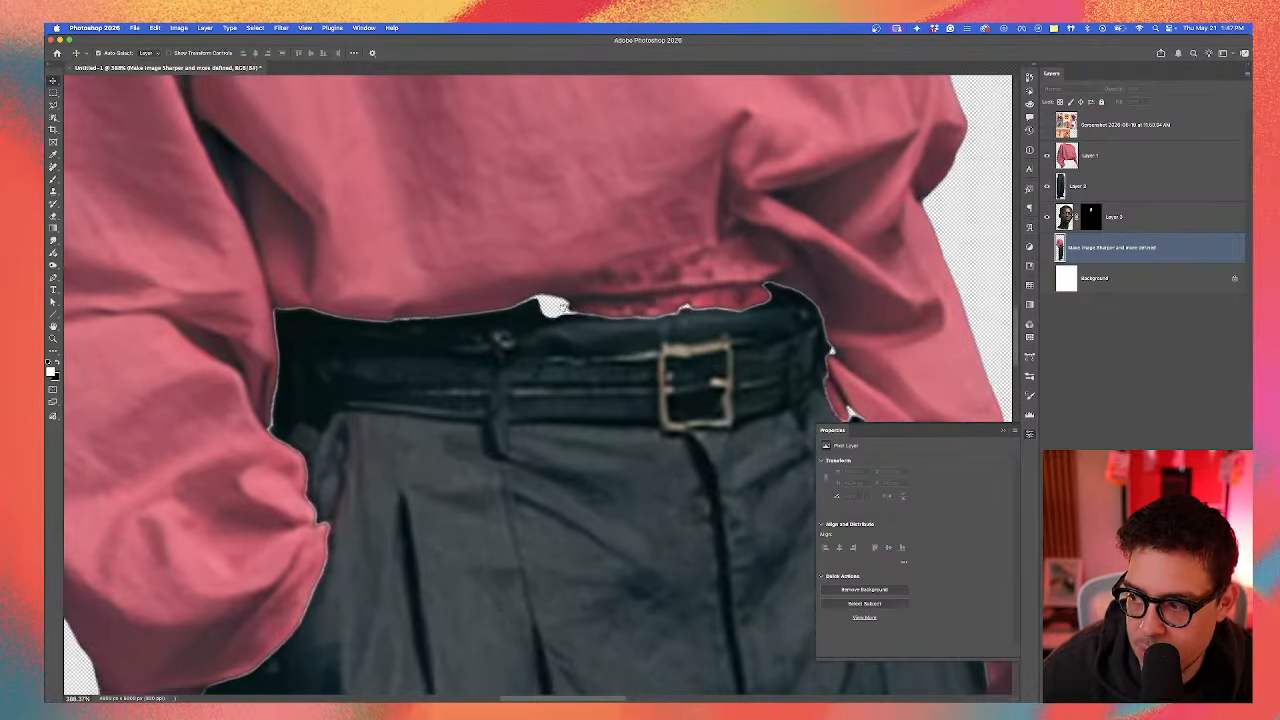
pyautogui.scroll(-5, 569, 305)
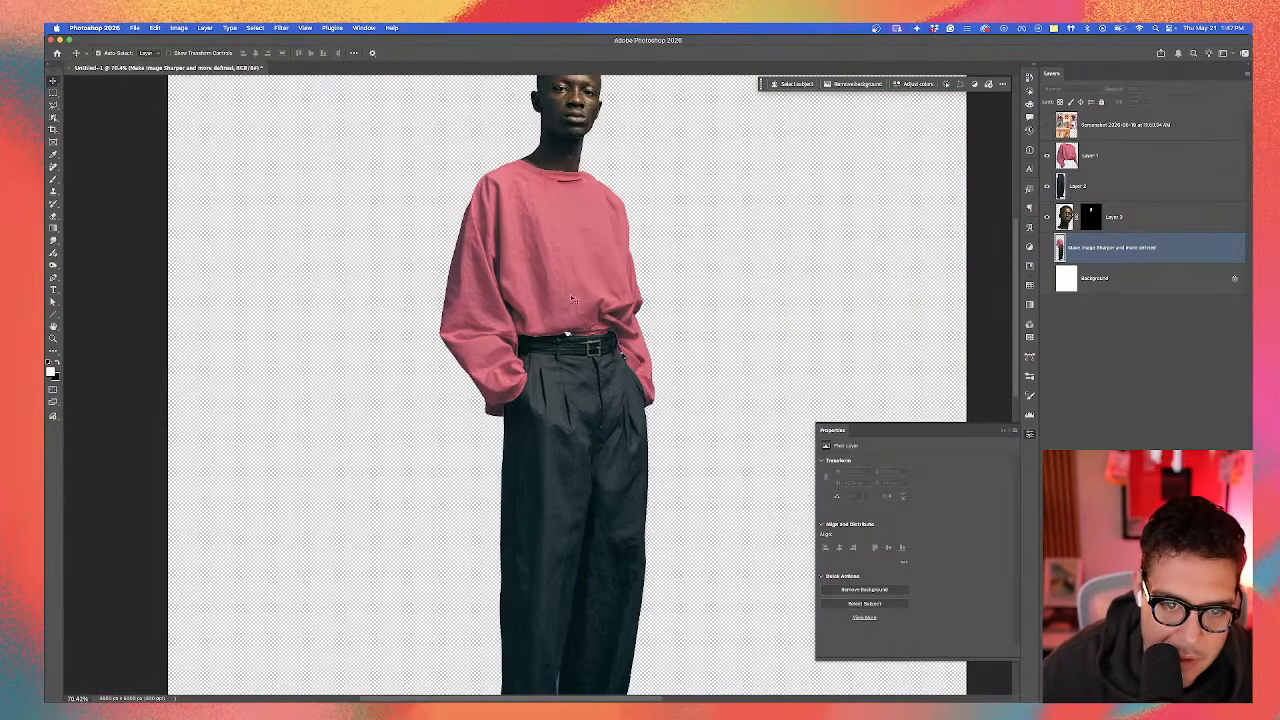
pyautogui.scroll(-3, 572, 321)
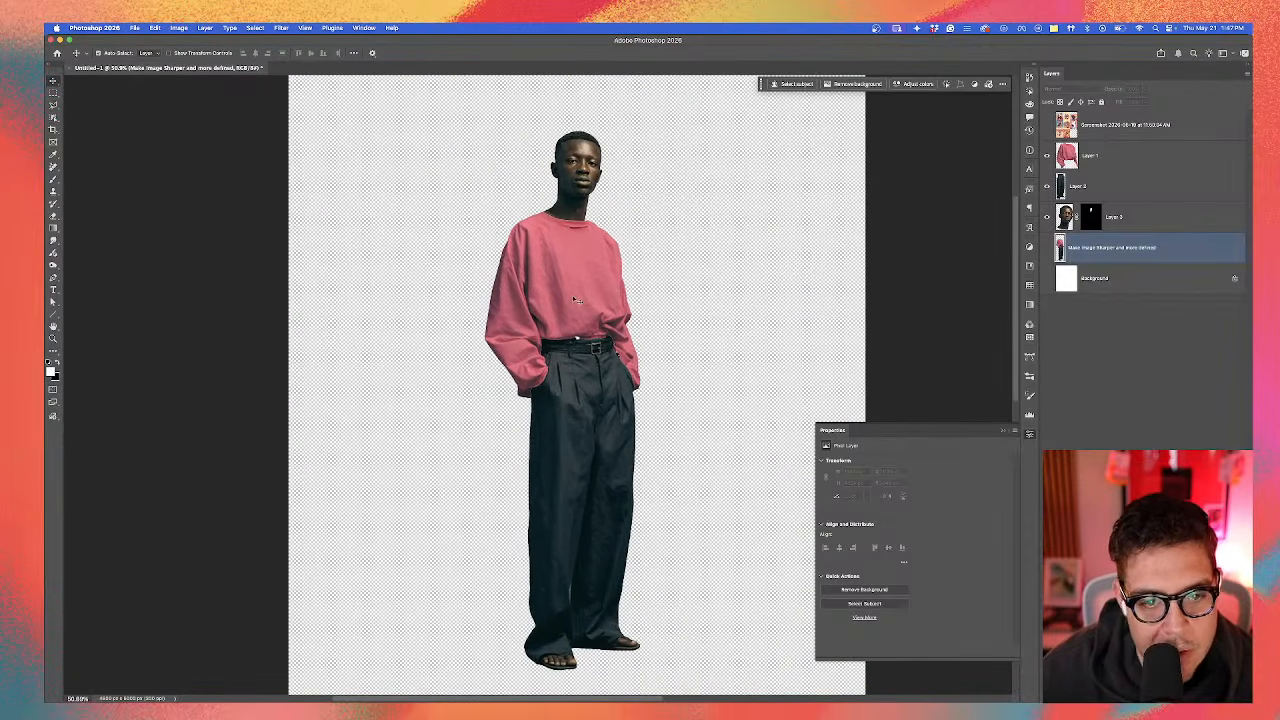
pyautogui.scroll(4, 575, 299)
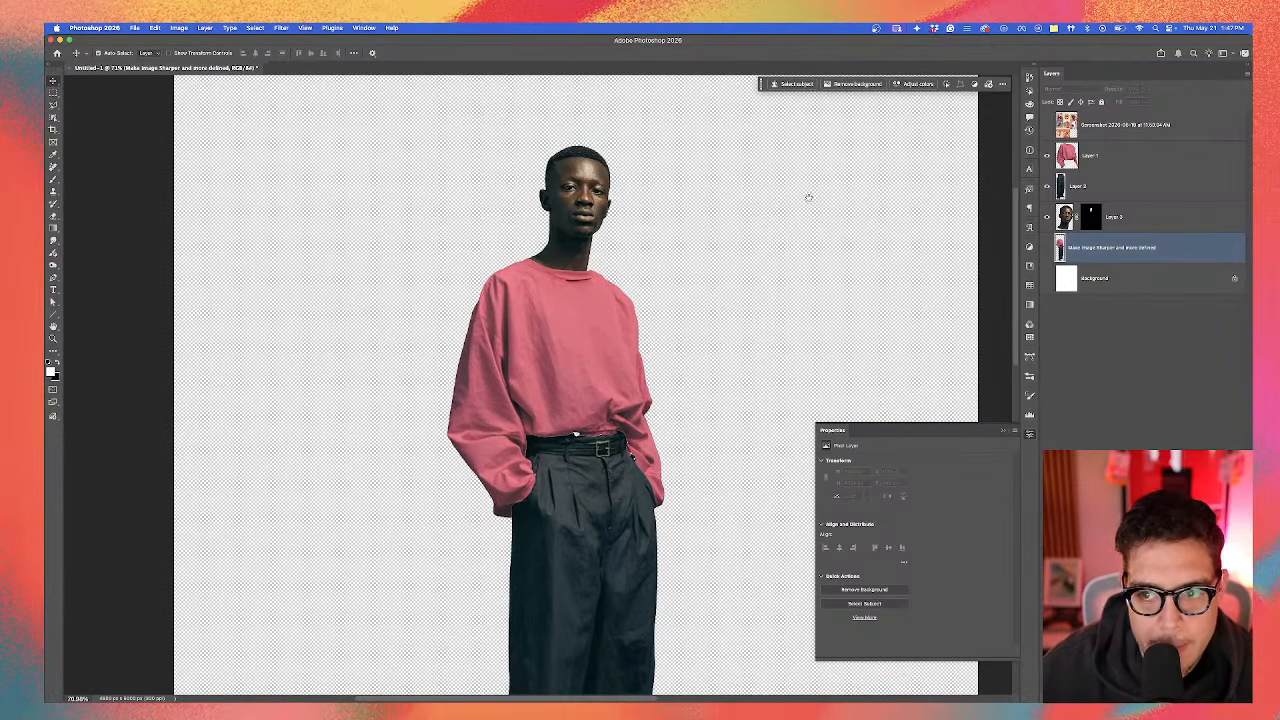
pyautogui.click(834, 197)
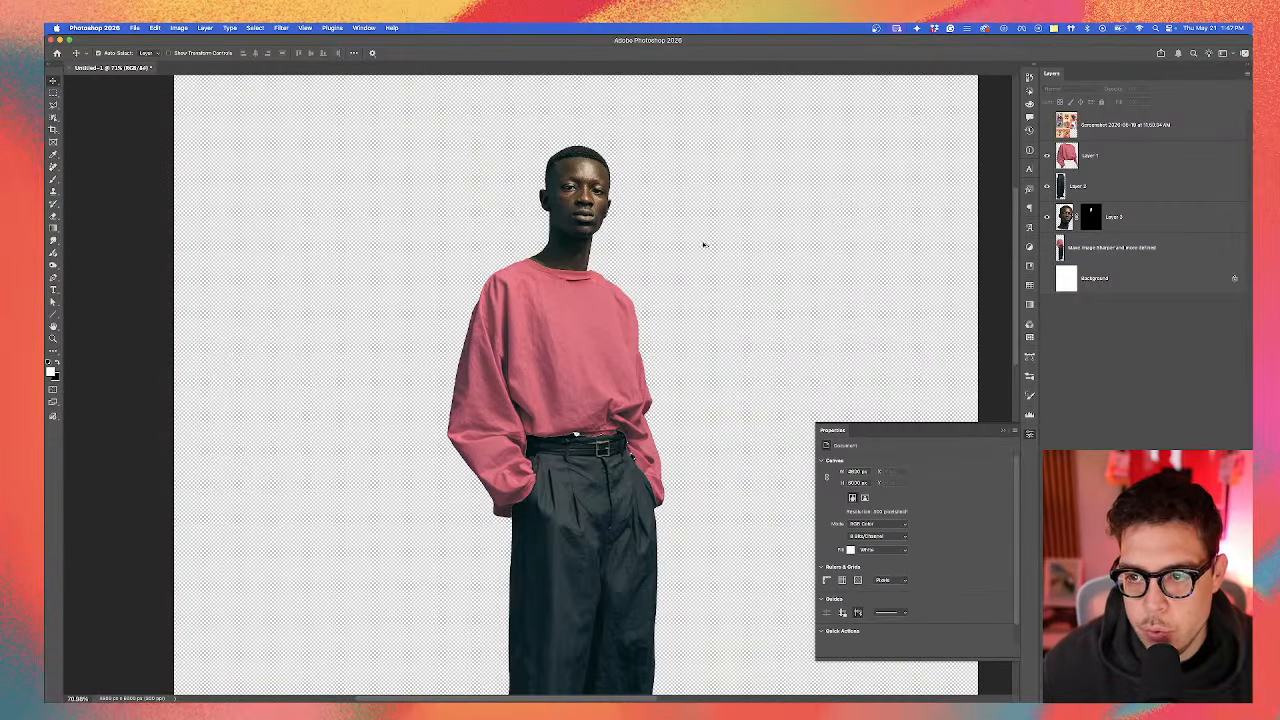
pyautogui.scroll(-3, 703, 244)
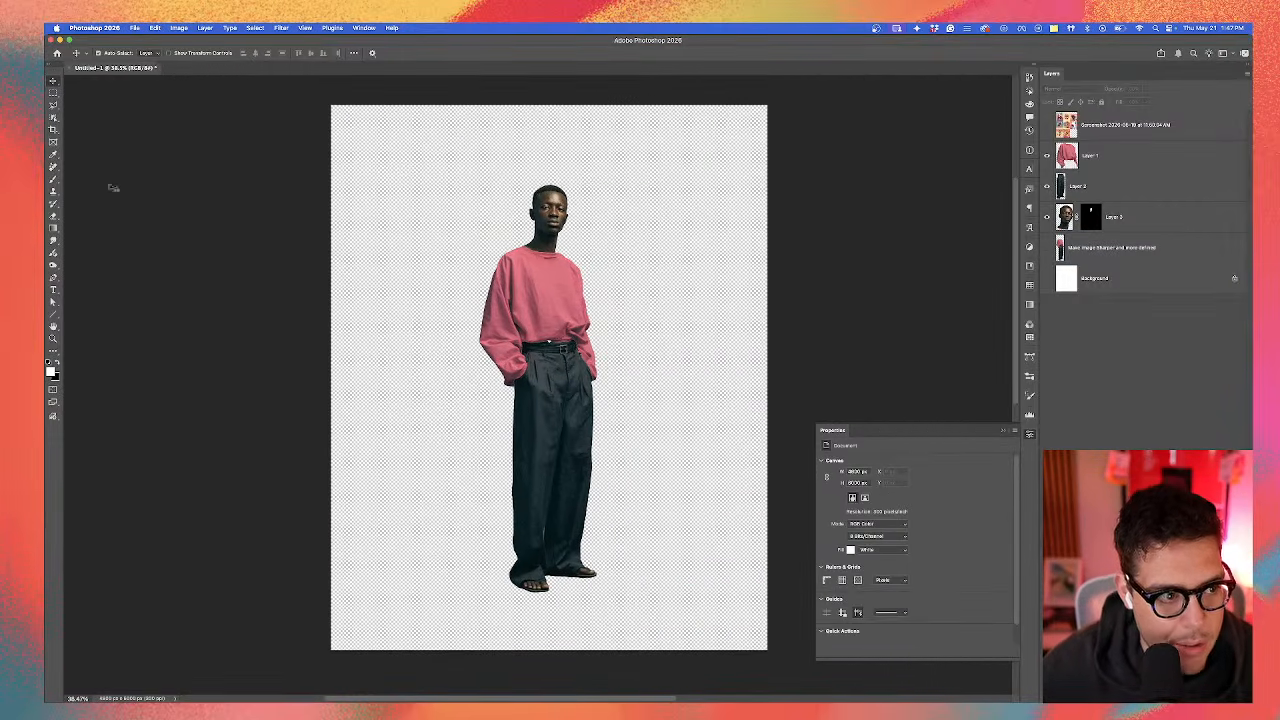
# Step: Create a new layer above the background and paint the lower canvas salmon (#ff7474) with a large soft brush
pyautogui.press('b')
pyautogui.click(1110, 285)
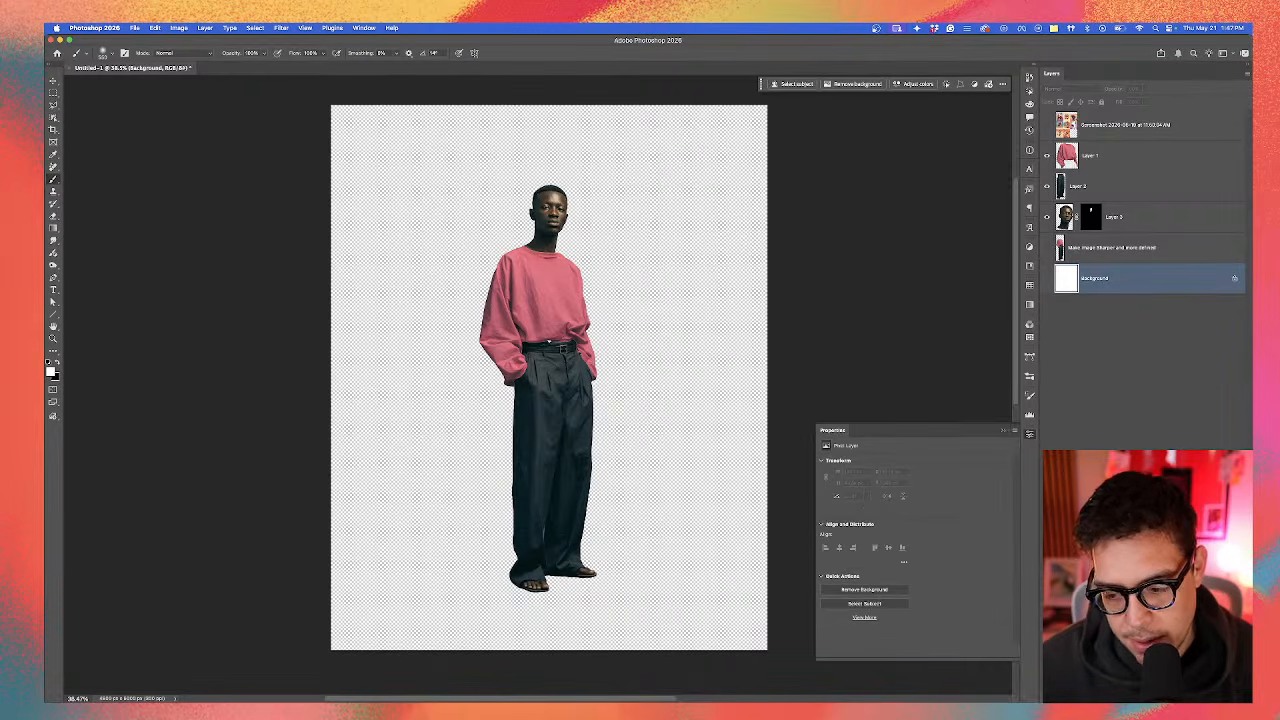
pyautogui.press('alt+shift+super+n')
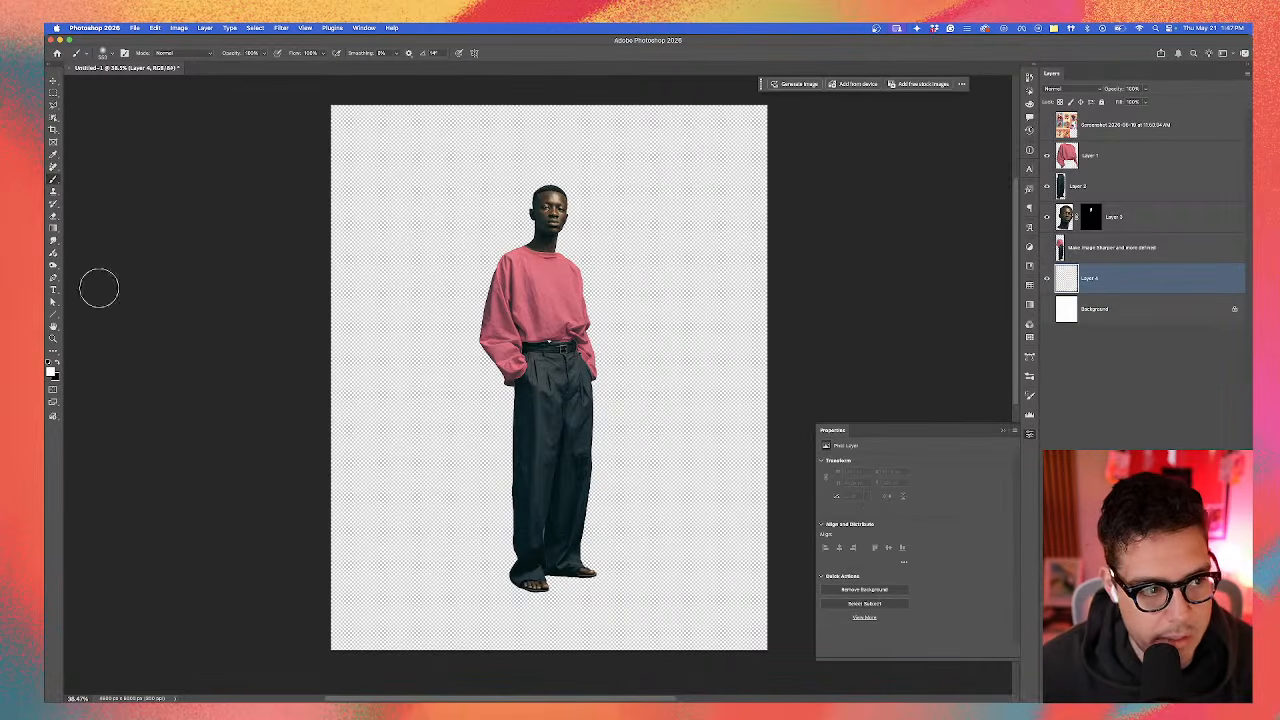
pyautogui.click(52, 370)
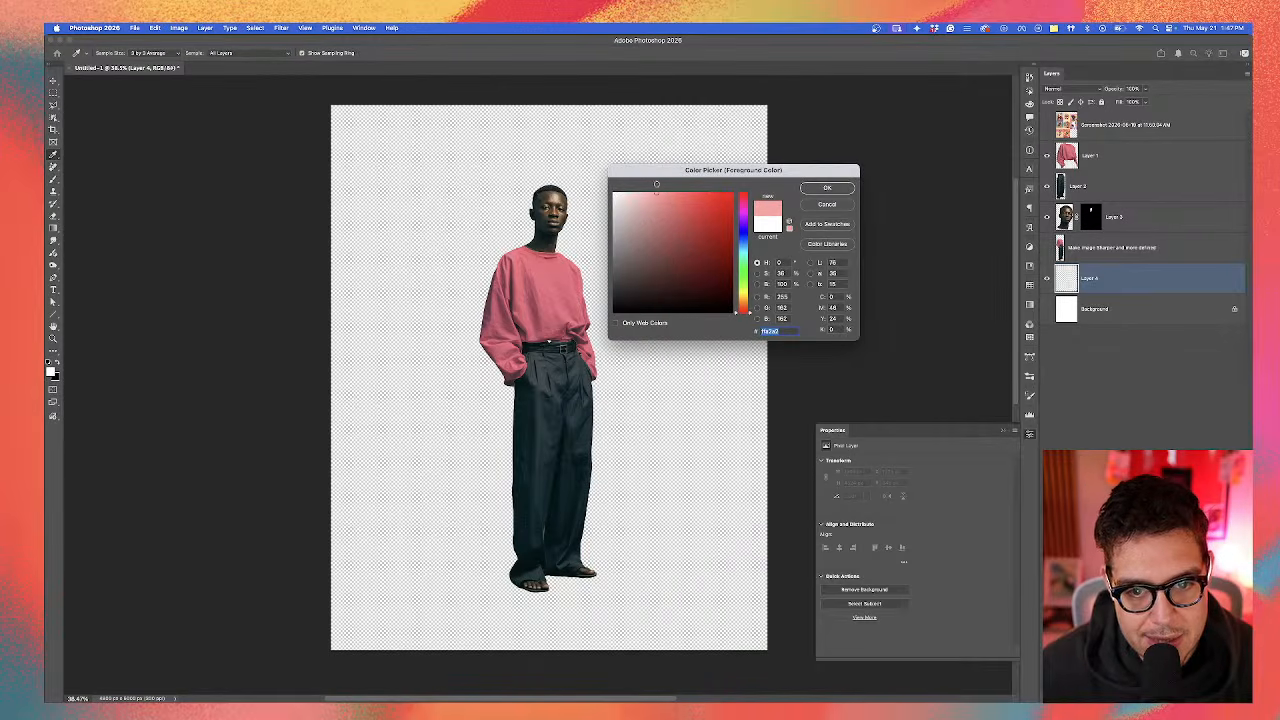
pyautogui.click(808, 188)
pyautogui.moveTo(568, 332)
pyautogui.mouseDown()
pyautogui.moveTo(590, 336)
pyautogui.moveTo(700, 440)
pyautogui.moveTo(700, 456)
pyautogui.moveTo(200, 543)
pyautogui.moveTo(560, 486)
pyautogui.mouseUp()
pyautogui.scroll(-3, 699, 457)
pyautogui.scroll(-2, 477, 457)
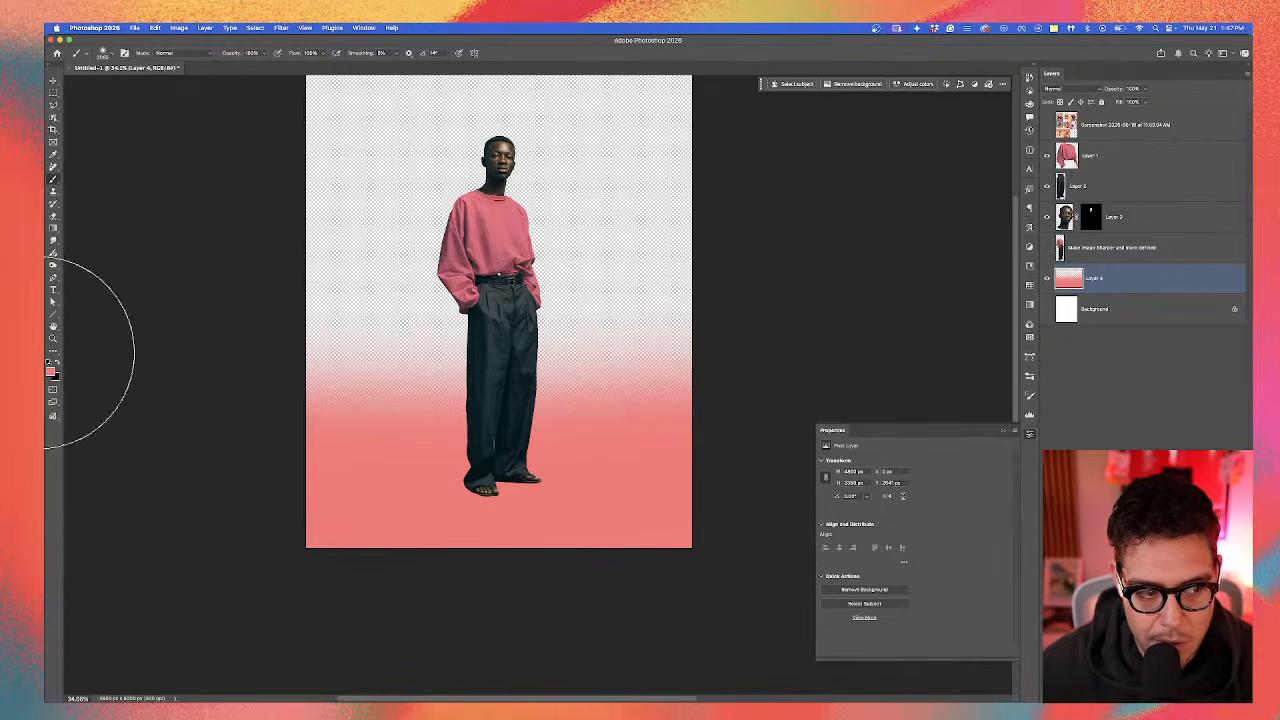
# Step: On another new layer, paint the rest of the canvas pale cream (RGB 247, 221, 174) with the large soft brush
pyautogui.click(52, 372)
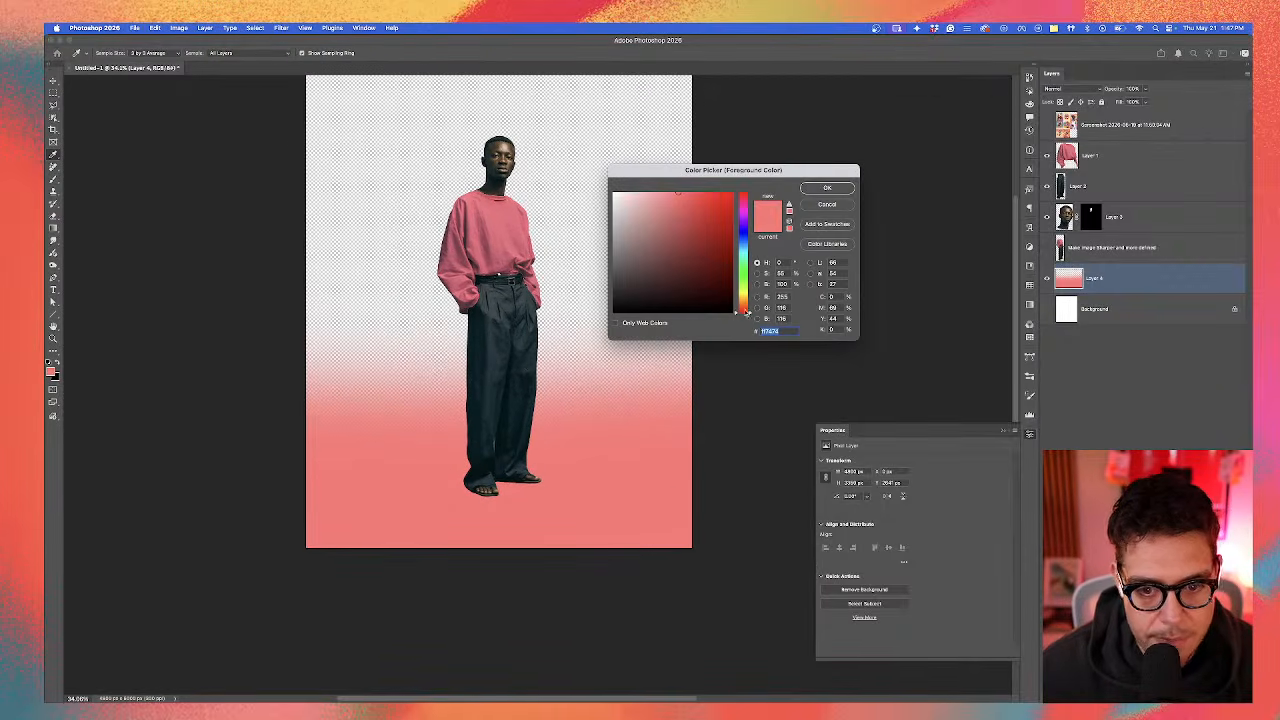
pyautogui.moveTo(745, 313); pyautogui.dragTo(747, 299)
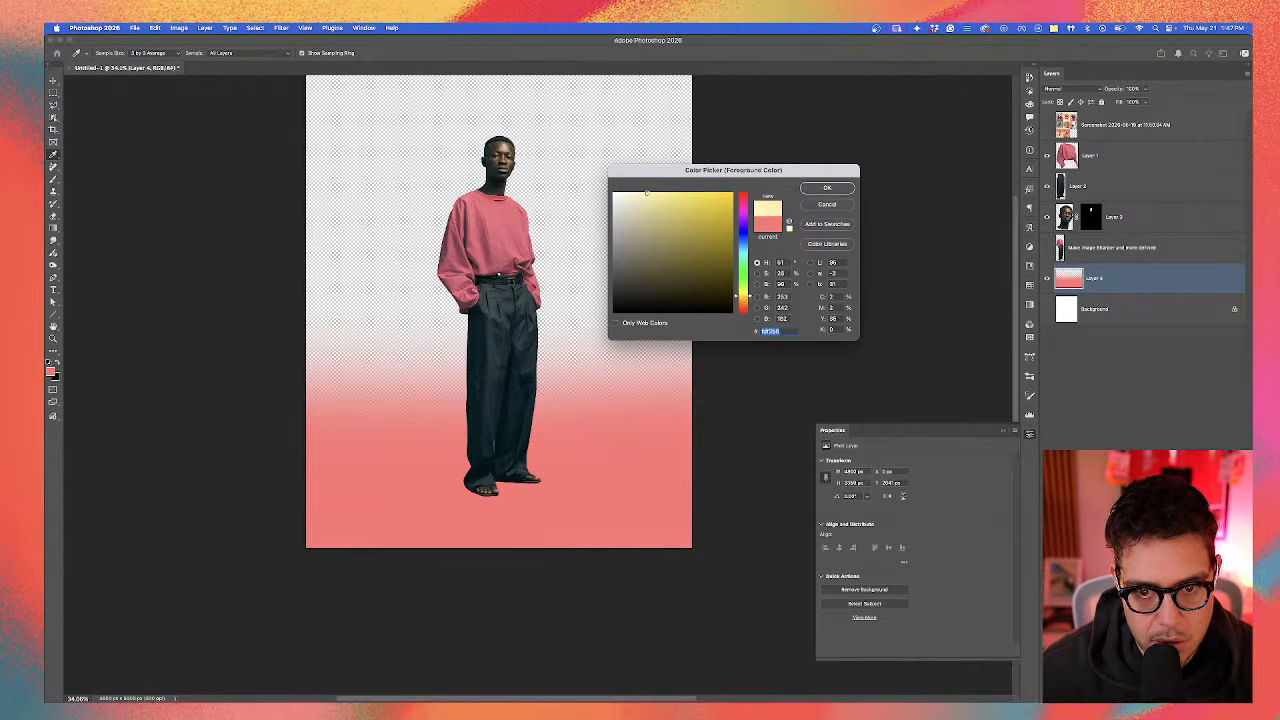
pyautogui.moveTo(742, 299); pyautogui.dragTo(743, 302)
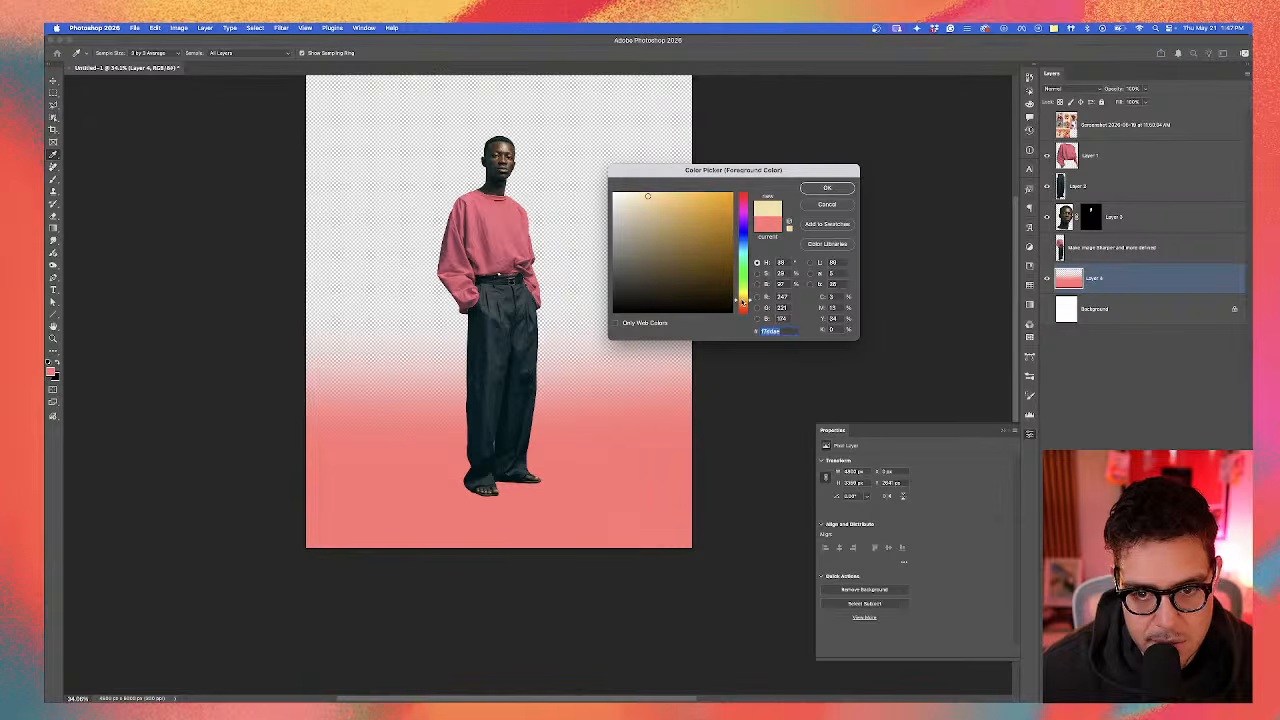
pyautogui.click(806, 190)
pyautogui.press('b')
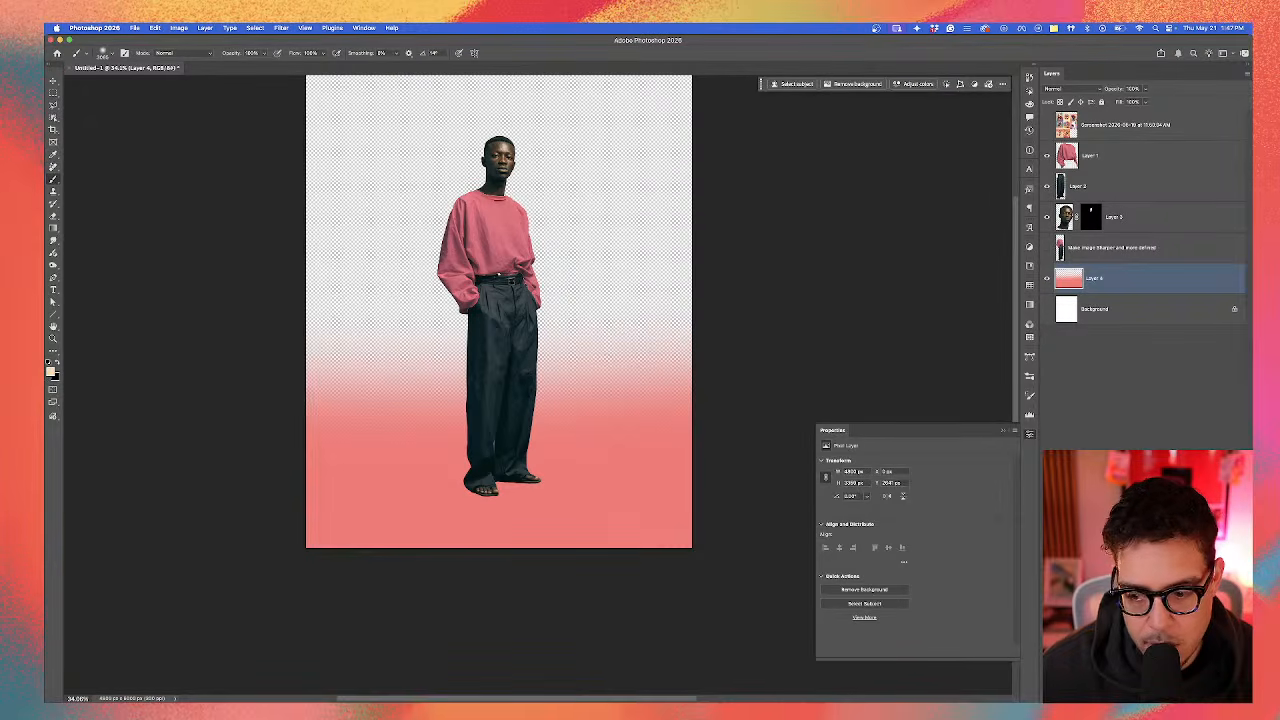
pyautogui.press('super+alt+shift+n')
pyautogui.moveTo(551, 323); pyautogui.dragTo(728, 351)
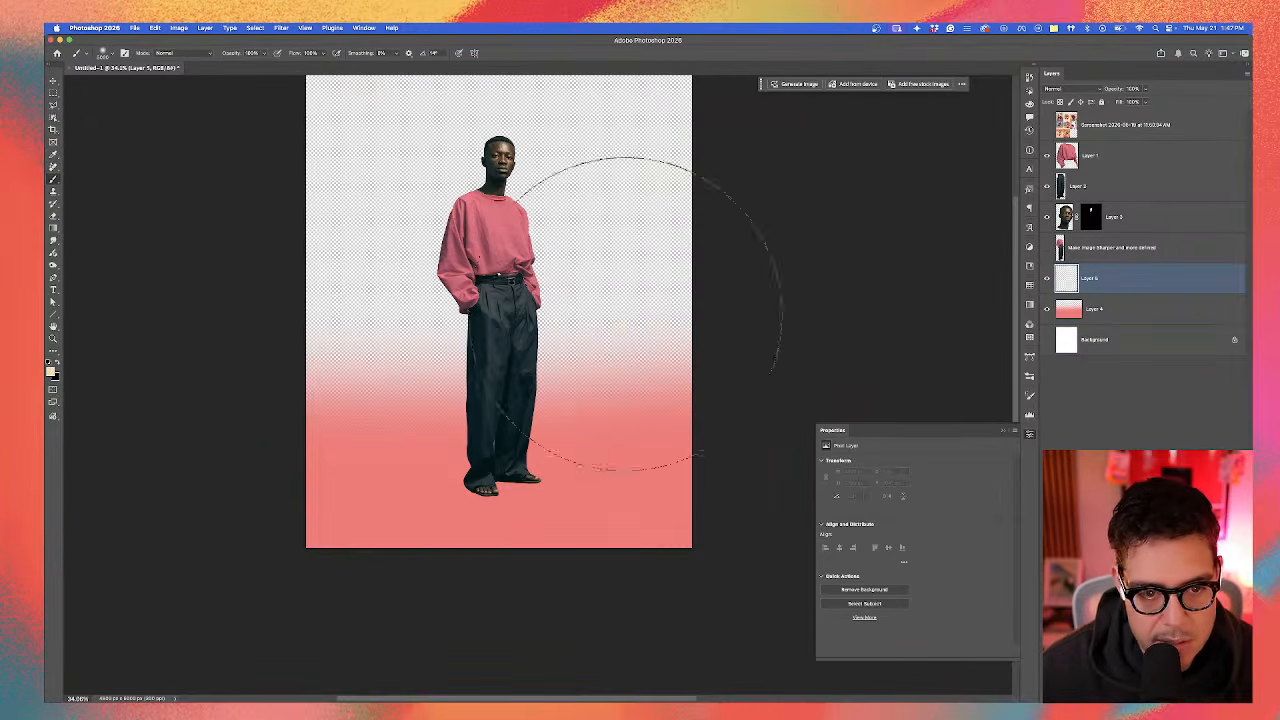
pyautogui.moveTo(626, 314); pyautogui.dragTo(490, 292)
pyautogui.moveTo(219, 119)
pyautogui.mouseDown()
pyautogui.moveTo(155, 83)
pyautogui.moveTo(640, 173)
pyautogui.moveTo(503, 186)
pyautogui.mouseUp()
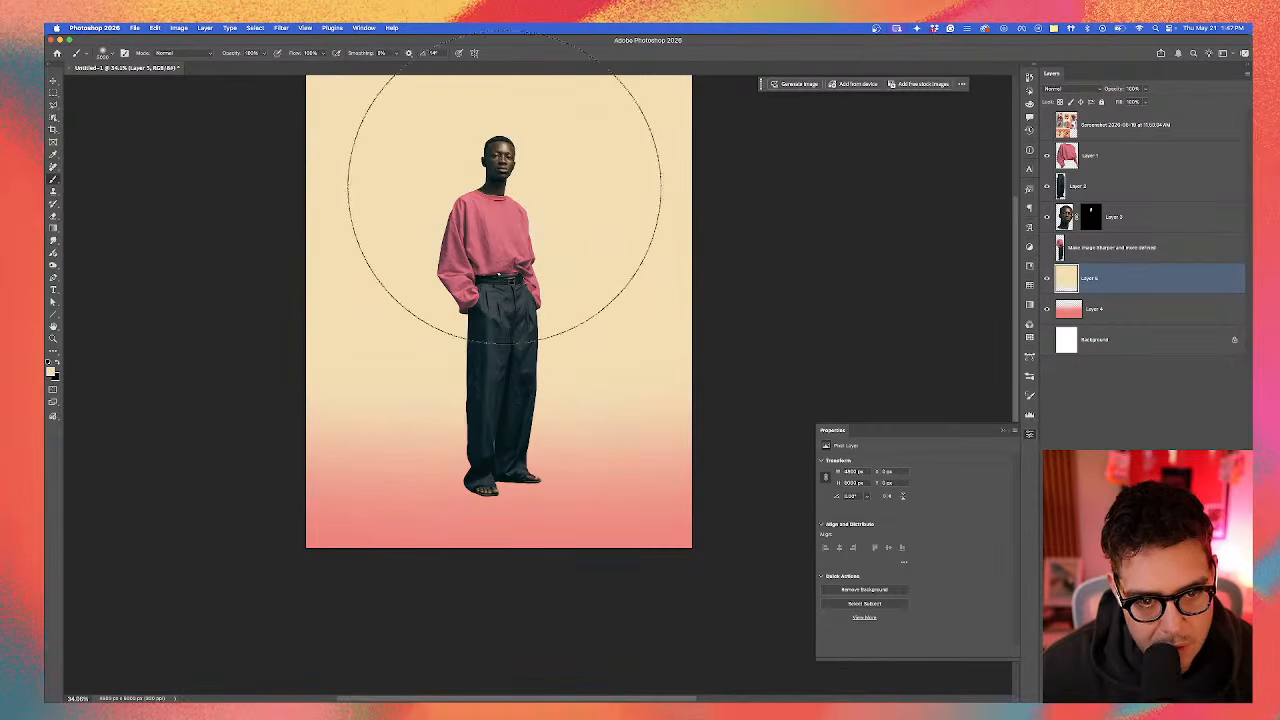
# Step: Move the cream layer beneath the salmon layer in the layer stack
pyautogui.scroll(2, 505, 195)
pyautogui.moveTo(1090, 278); pyautogui.dragTo(1100, 322)
pyautogui.press('v')
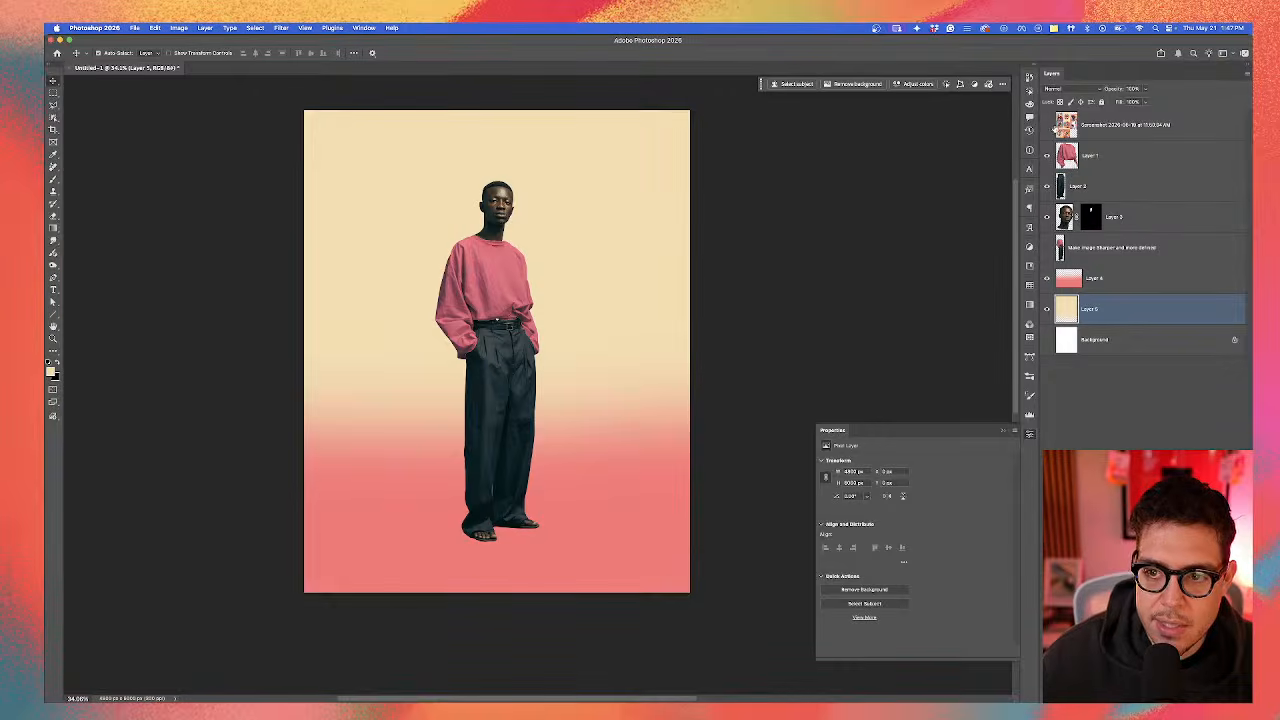
# Step: Show the reference poster screenshot, examine how the posters' backgrounds are coloured, and hide it again
pyautogui.click(1047, 124)
pyautogui.click(1047, 124)
pyautogui.click(1047, 124)
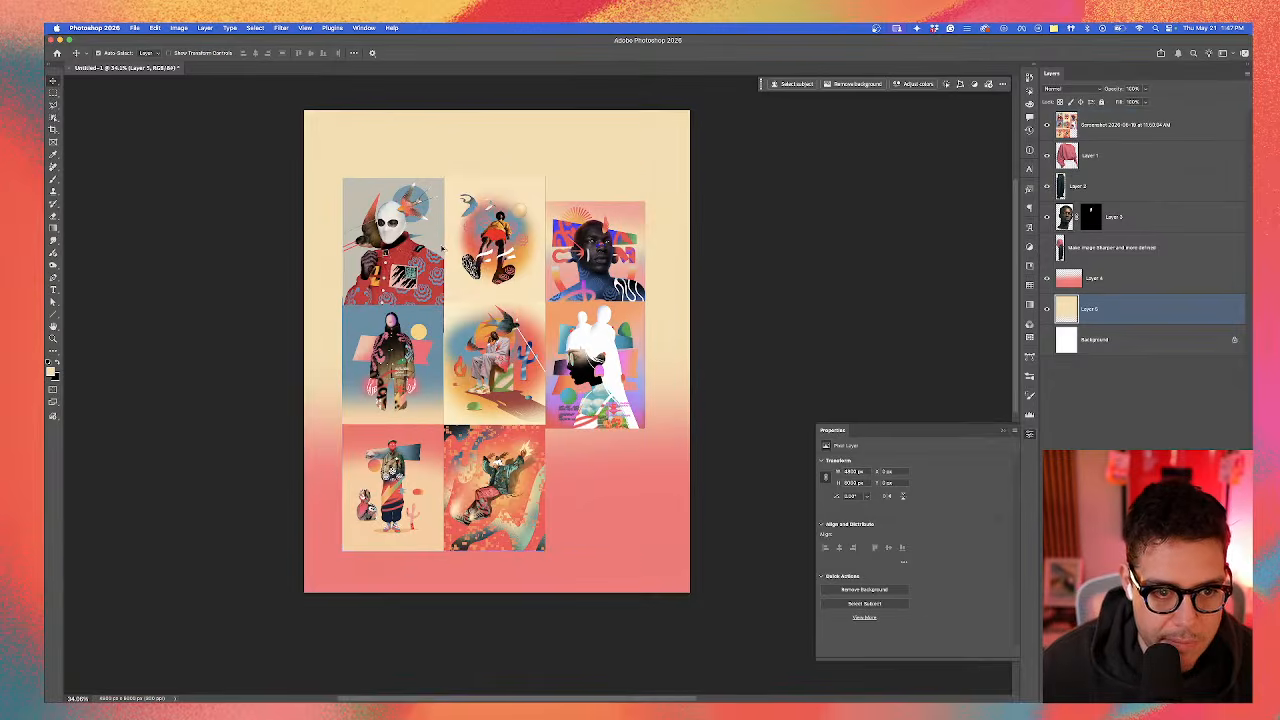
pyautogui.scroll(1, 440, 250)
pyautogui.moveTo(446, 252); pyautogui.dragTo(258, 260)
pyautogui.scroll(2, 432, 272)
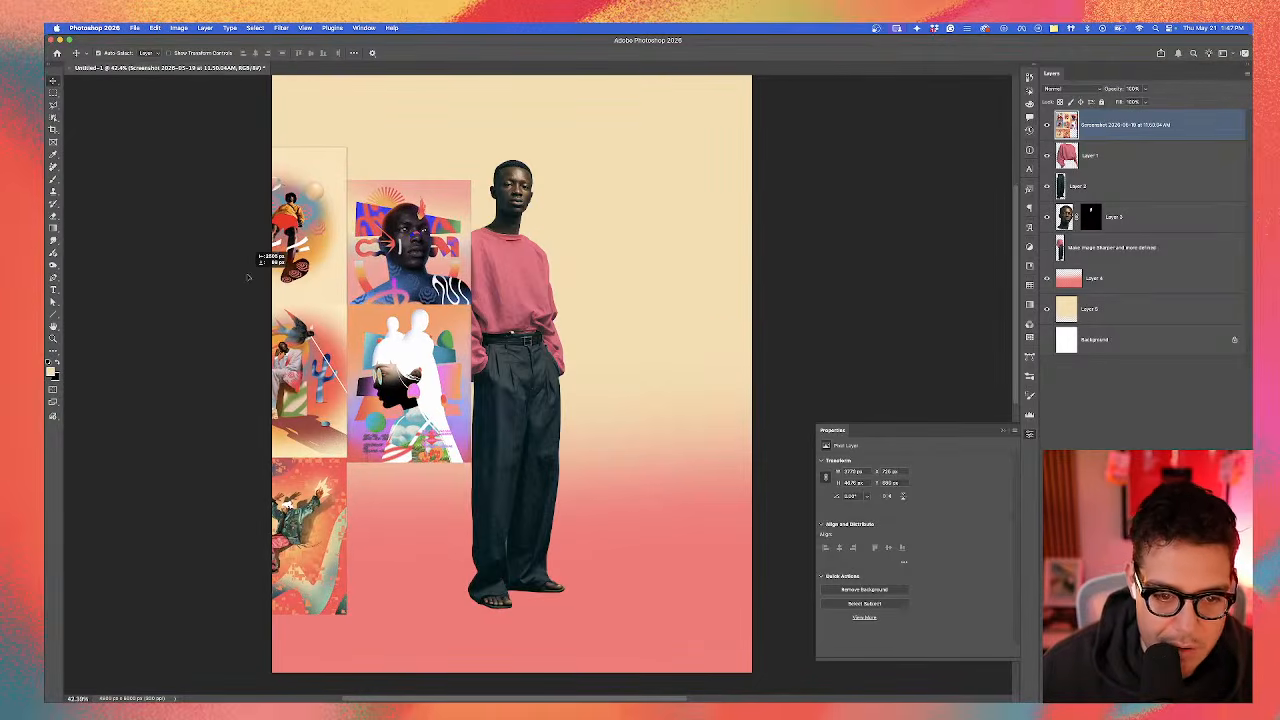
pyautogui.press('super+z')
pyautogui.press('super+z')
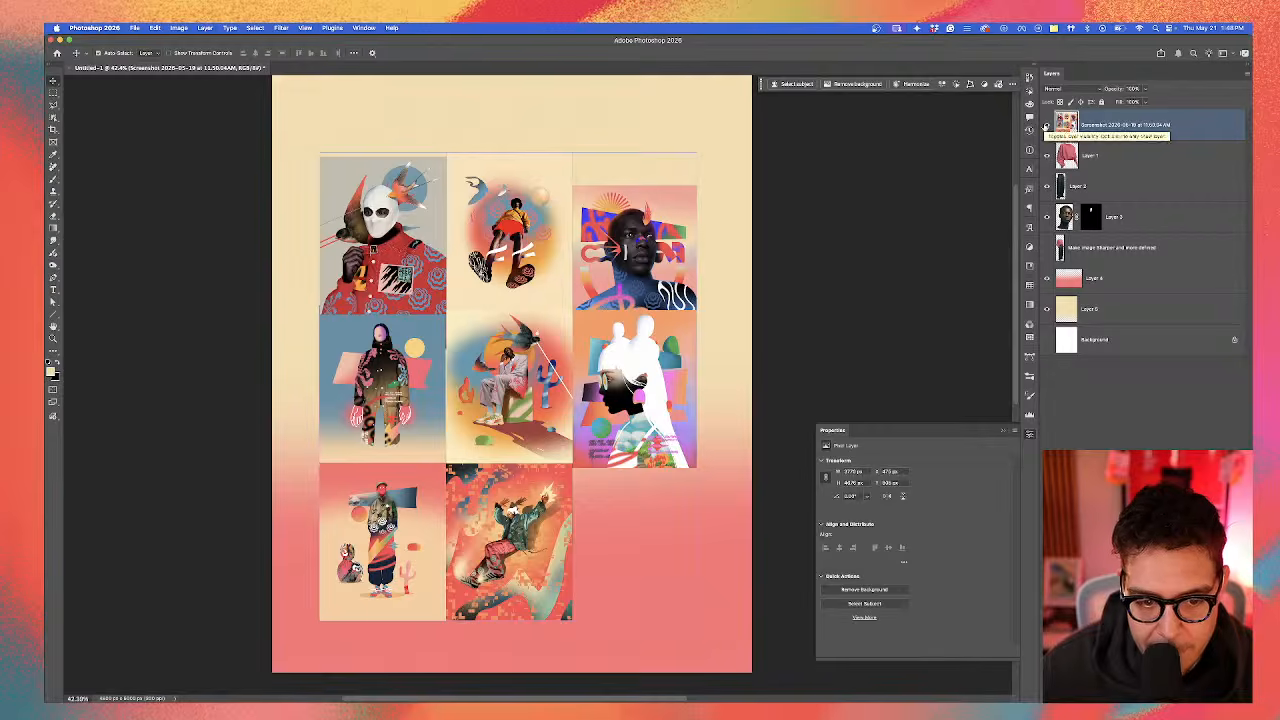
pyautogui.click(1046, 125)
# Step: Add a new layer above the salmon and cream layers and set the foreground colour to coral red
pyautogui.click(1109, 277)
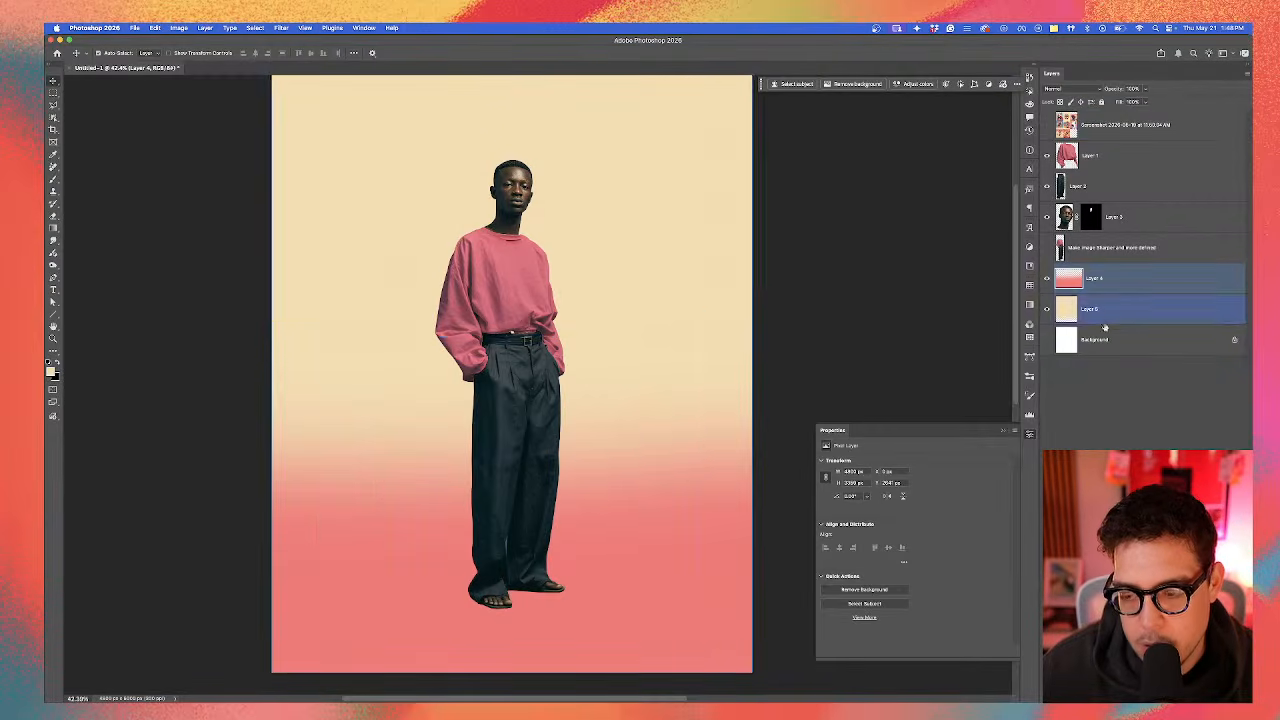
pyautogui.press('super+shift+alt+n')
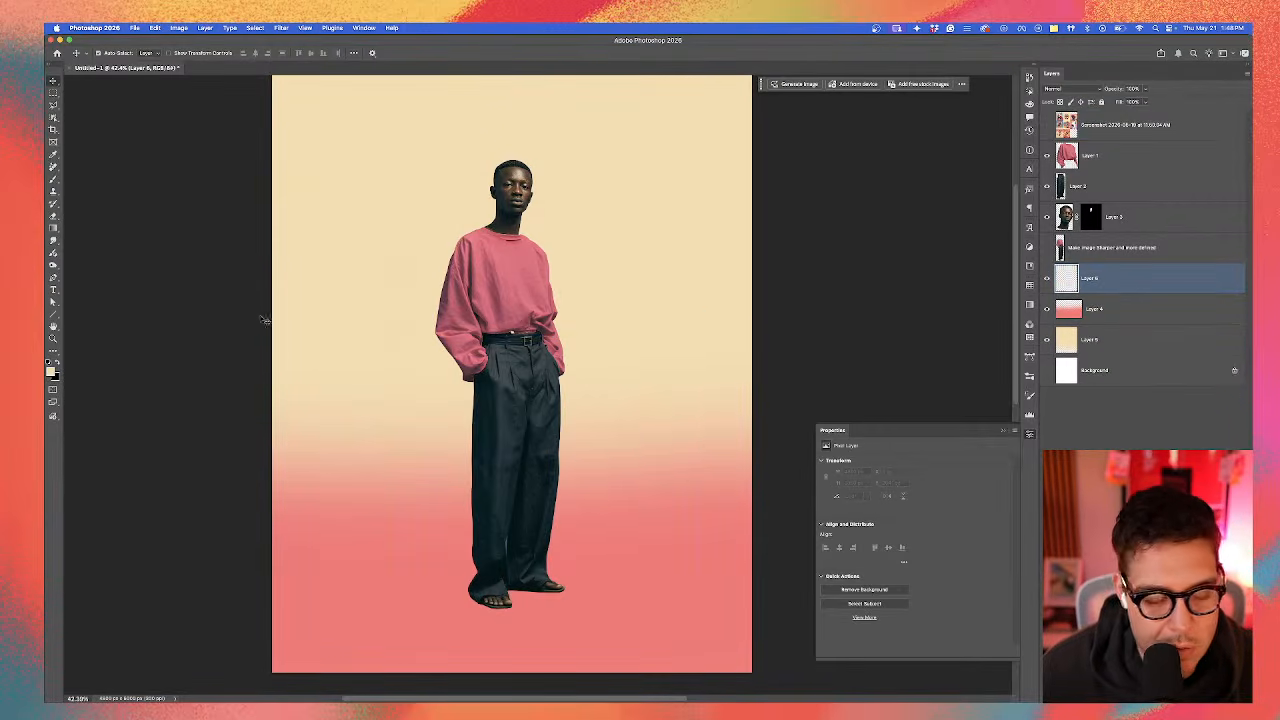
pyautogui.click(55, 181)
pyautogui.click(52, 371)
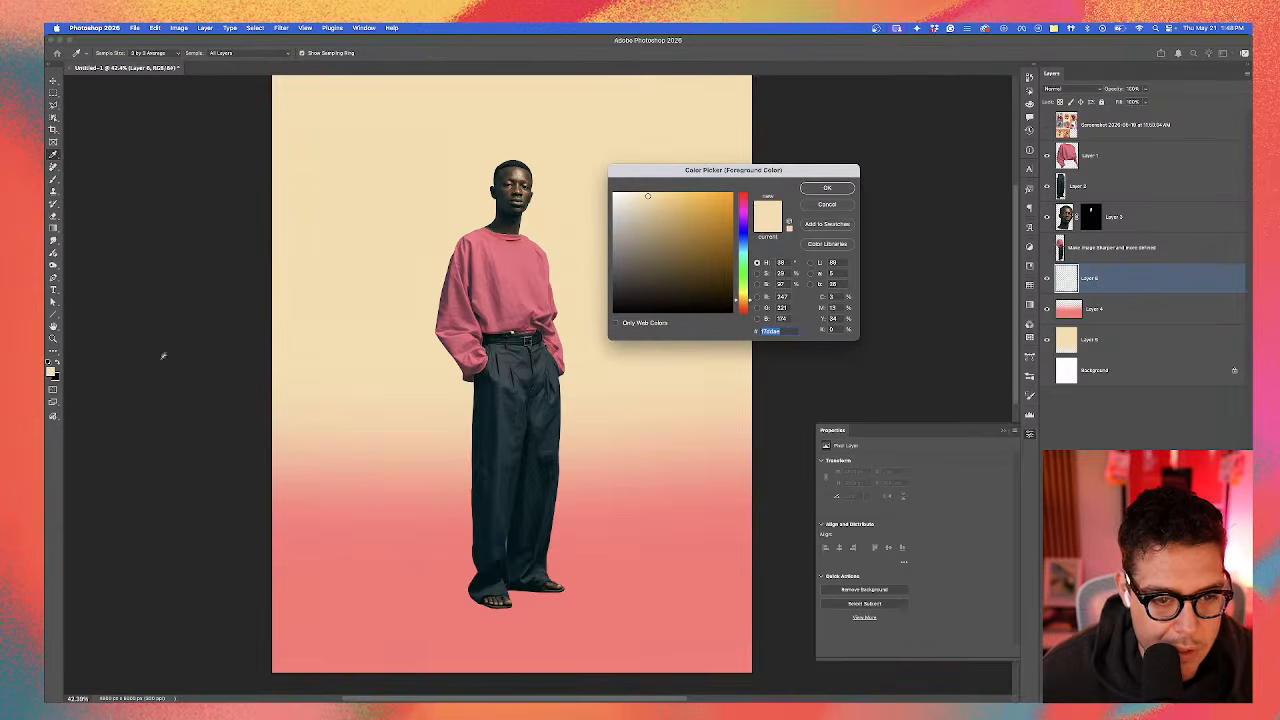
pyautogui.moveTo(745, 307); pyautogui.dragTo(747, 313)
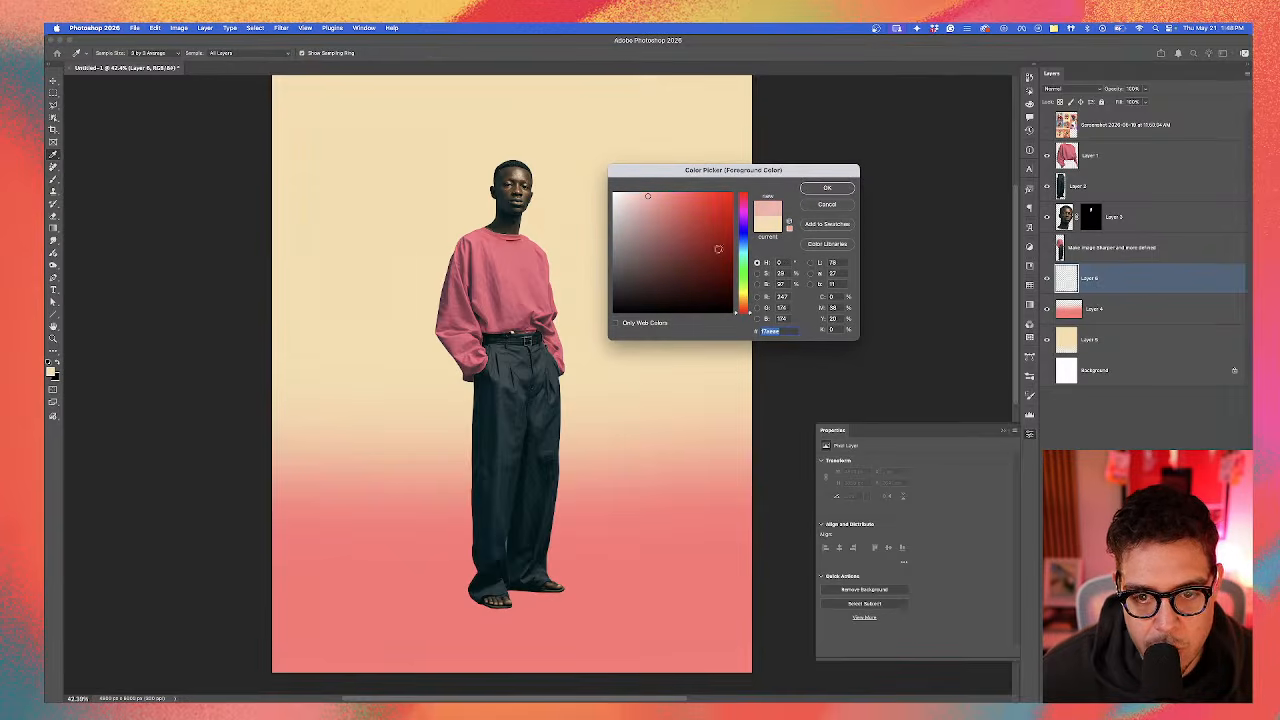
pyautogui.click(812, 188)
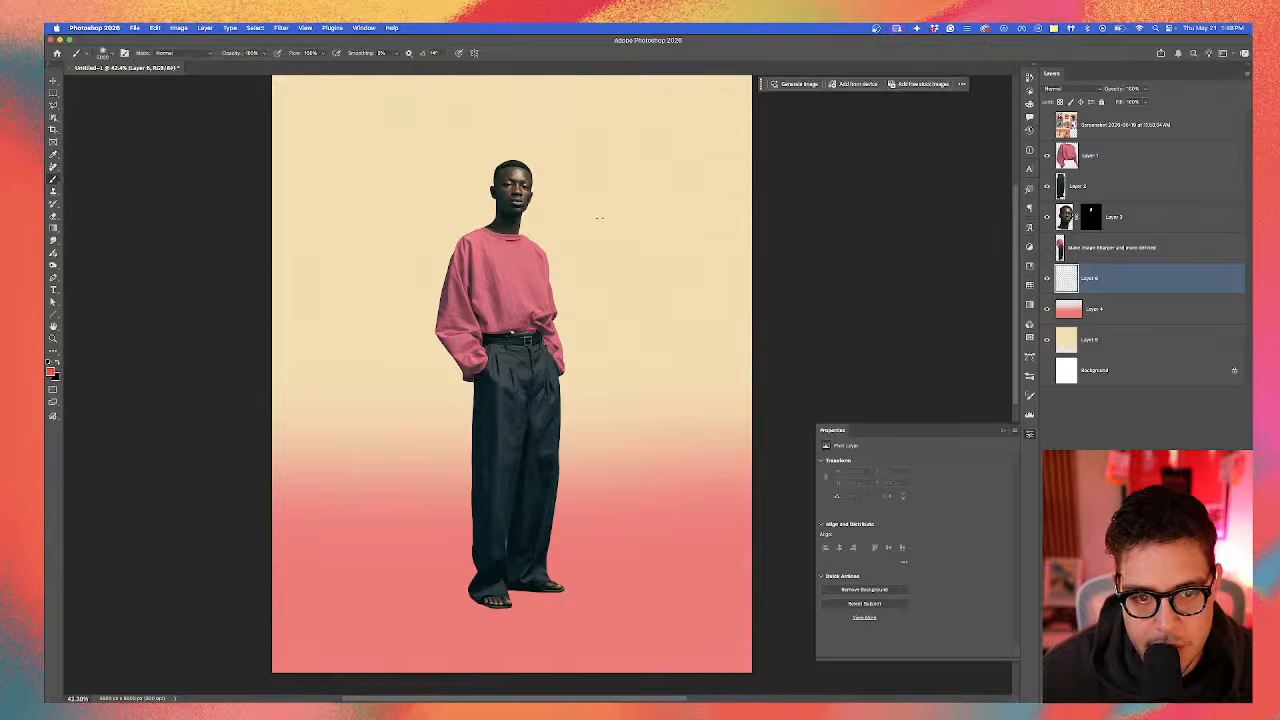
# Step: Resize the soft brush and paint a large round coral-red glow behind the man's head and upper body
pyautogui.moveTo(522, 225)
pyautogui.mouseDown()
pyautogui.moveTo(620, 245)
pyautogui.moveTo(346, 291)
pyautogui.moveTo(479, 300)
pyautogui.moveTo(545, 207)
pyautogui.mouseUp()
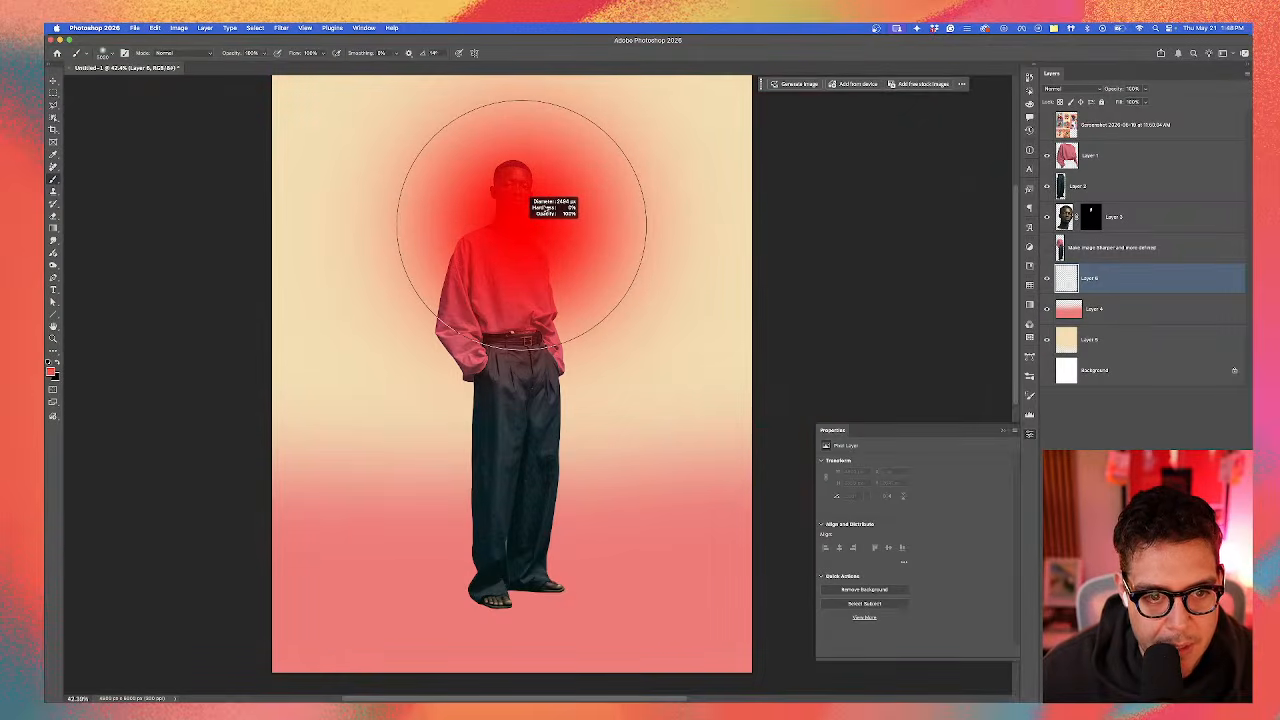
pyautogui.moveTo(536, 131); pyautogui.dragTo(535, 128)
pyautogui.scroll(2, 517, 181)
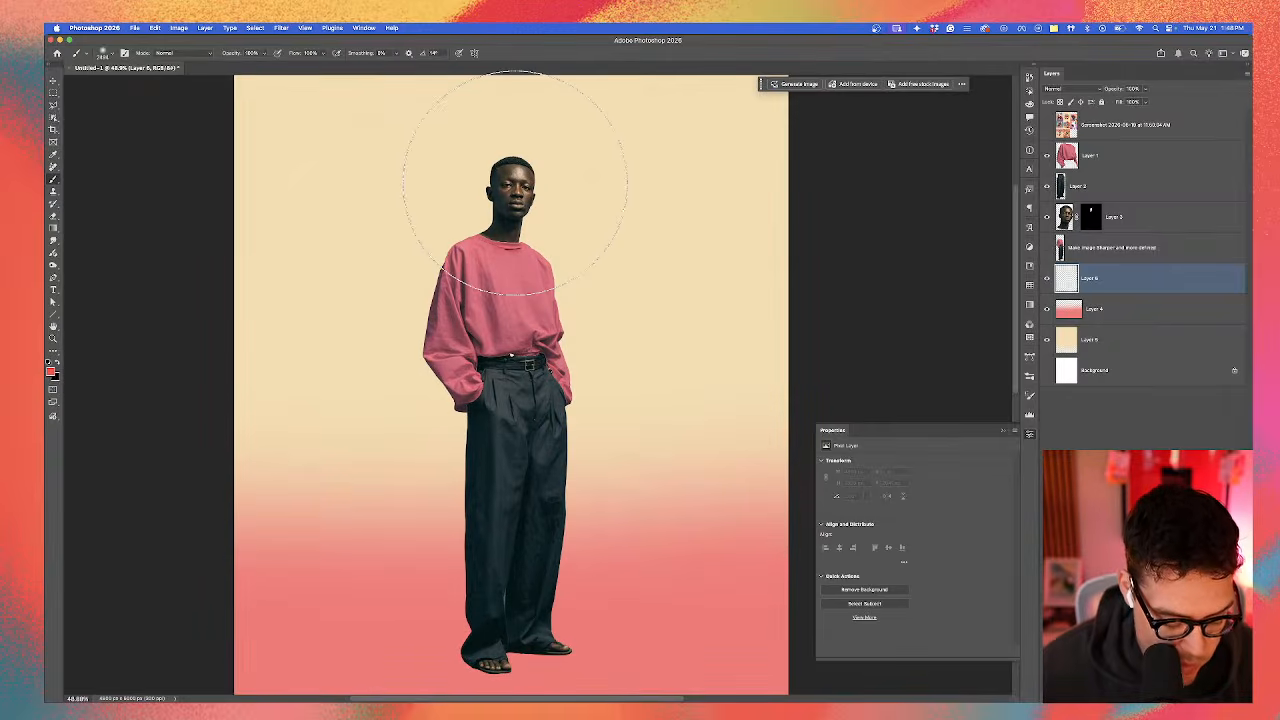
pyautogui.moveTo(480, 248)
pyautogui.mouseDown()
pyautogui.moveTo(586, 239)
pyautogui.moveTo(449, 204)
pyautogui.moveTo(323, 219)
pyautogui.moveTo(598, 230)
pyautogui.moveTo(353, 232)
pyautogui.moveTo(520, 225)
pyautogui.moveTo(590, 200)
pyautogui.moveTo(480, 150)
pyautogui.moveTo(505, 124)
pyautogui.moveTo(508, 398)
pyautogui.moveTo(505, 135)
pyautogui.moveTo(497, 351)
pyautogui.moveTo(471, 166)
pyautogui.moveTo(402, 186)
pyautogui.moveTo(444, 208)
pyautogui.mouseUp()
pyautogui.scroll(1, 444, 208)
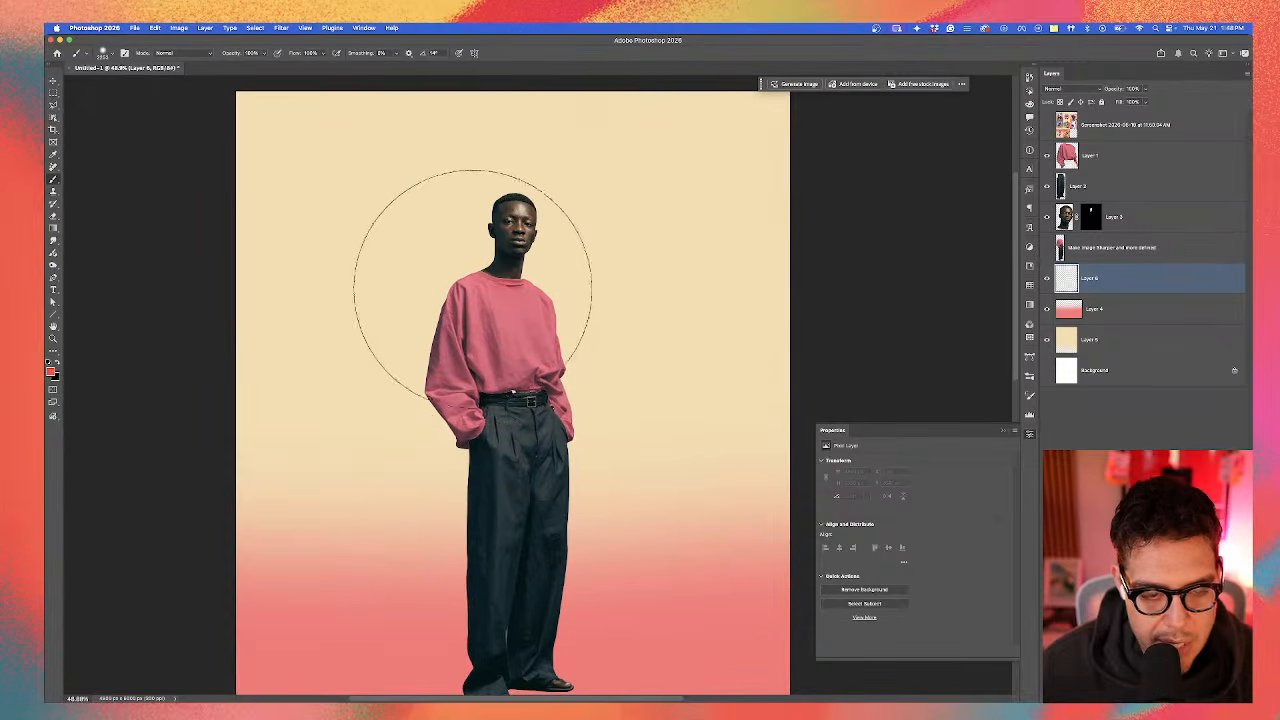
pyautogui.click(481, 300)
pyautogui.moveTo(477, 303)
pyautogui.mouseDown()
pyautogui.moveTo(467, 326)
pyautogui.moveTo(466, 270)
pyautogui.mouseUp()
pyautogui.click(456, 309)
pyautogui.moveTo(468, 253); pyautogui.dragTo(476, 256)
pyautogui.moveTo(477, 258)
pyautogui.mouseDown()
pyautogui.moveTo(520, 260)
pyautogui.moveTo(497, 260)
pyautogui.mouseUp()
pyautogui.click(463, 283)
pyautogui.click(470, 262)
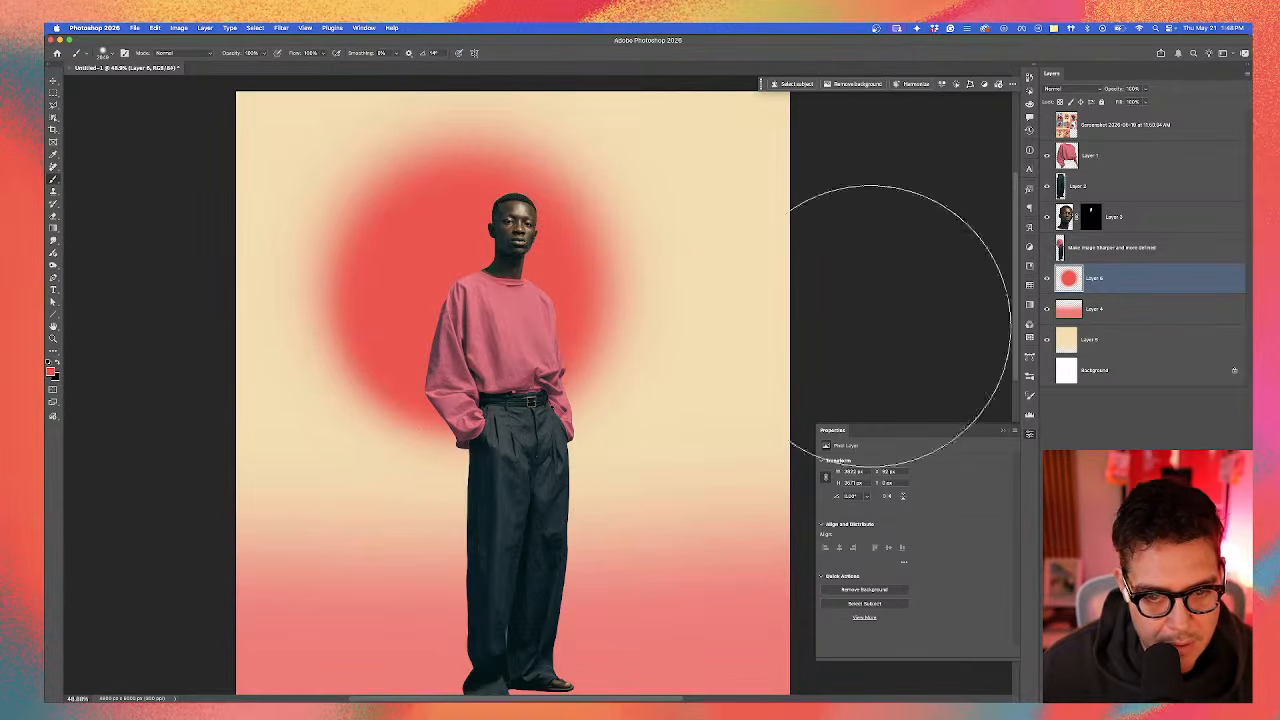
# Step: Add a new layer and place it directly beneath the red glow layer
pyautogui.press('super+alt+shift+n')
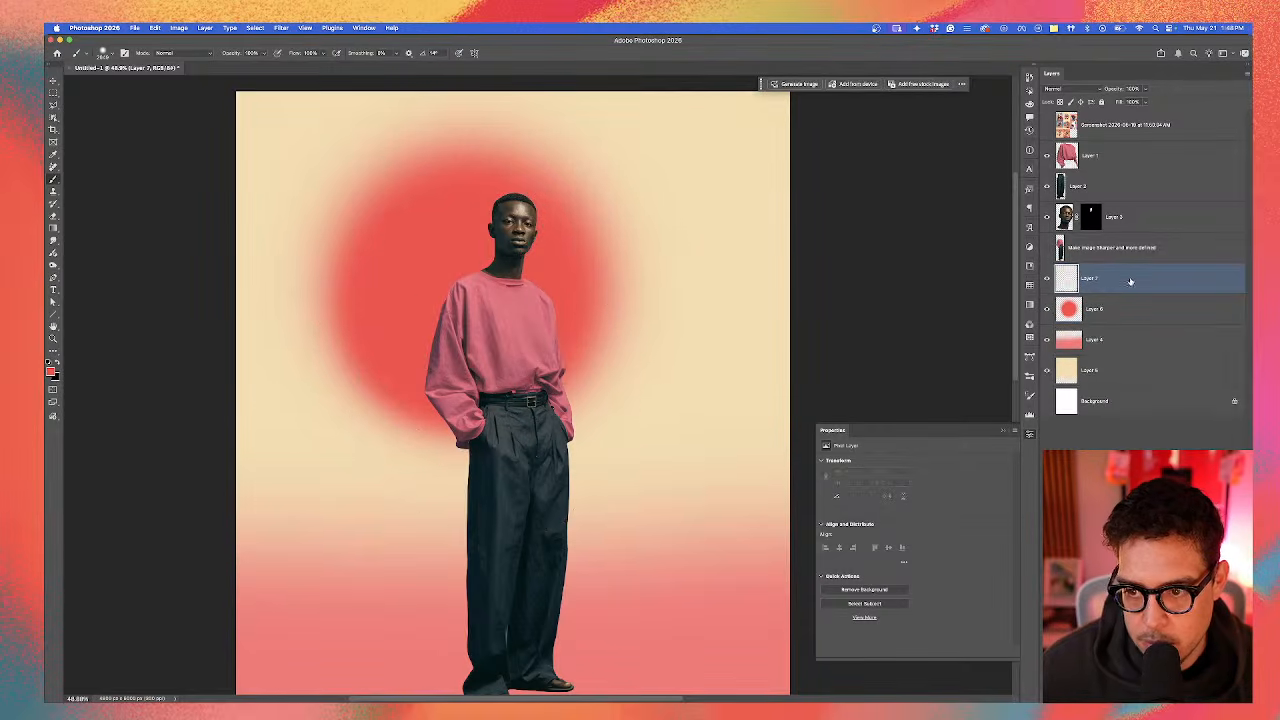
pyautogui.moveTo(1133, 285); pyautogui.dragTo(1129, 317)
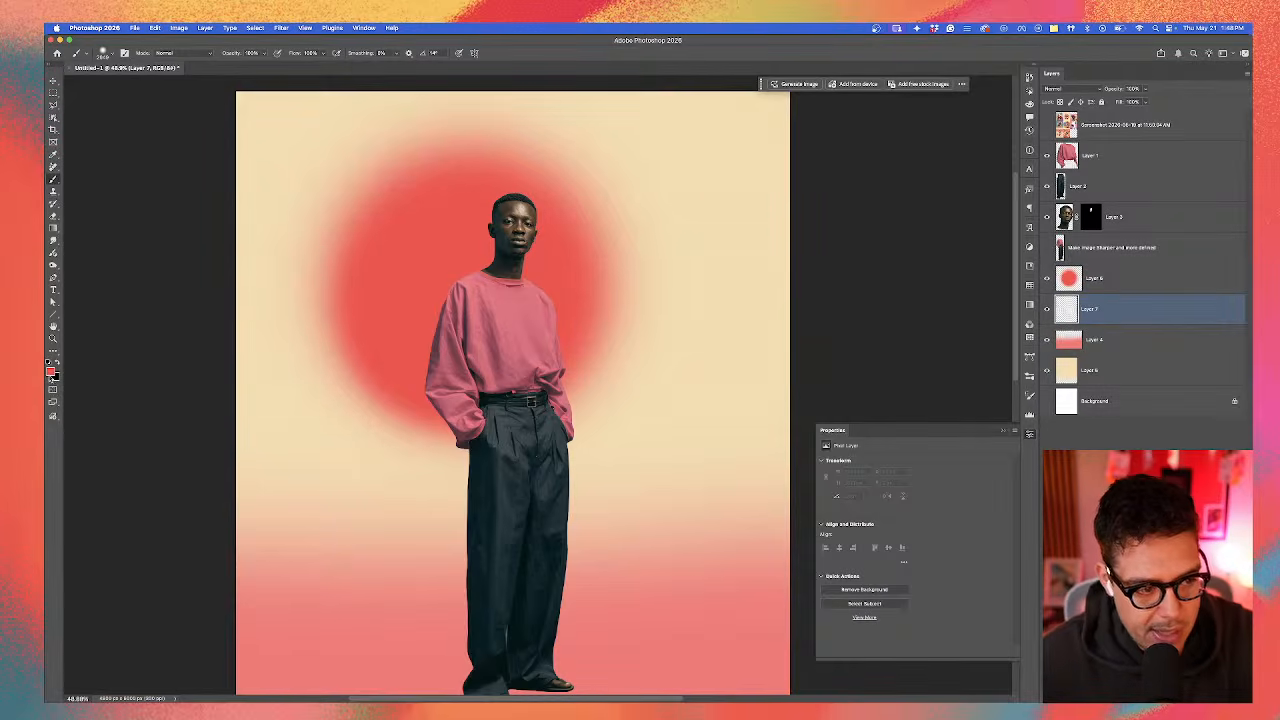
# Step: Set the foreground colour to a medium blue
pyautogui.click(50, 372)
pyautogui.moveTo(745, 252); pyautogui.dragTo(746, 244)
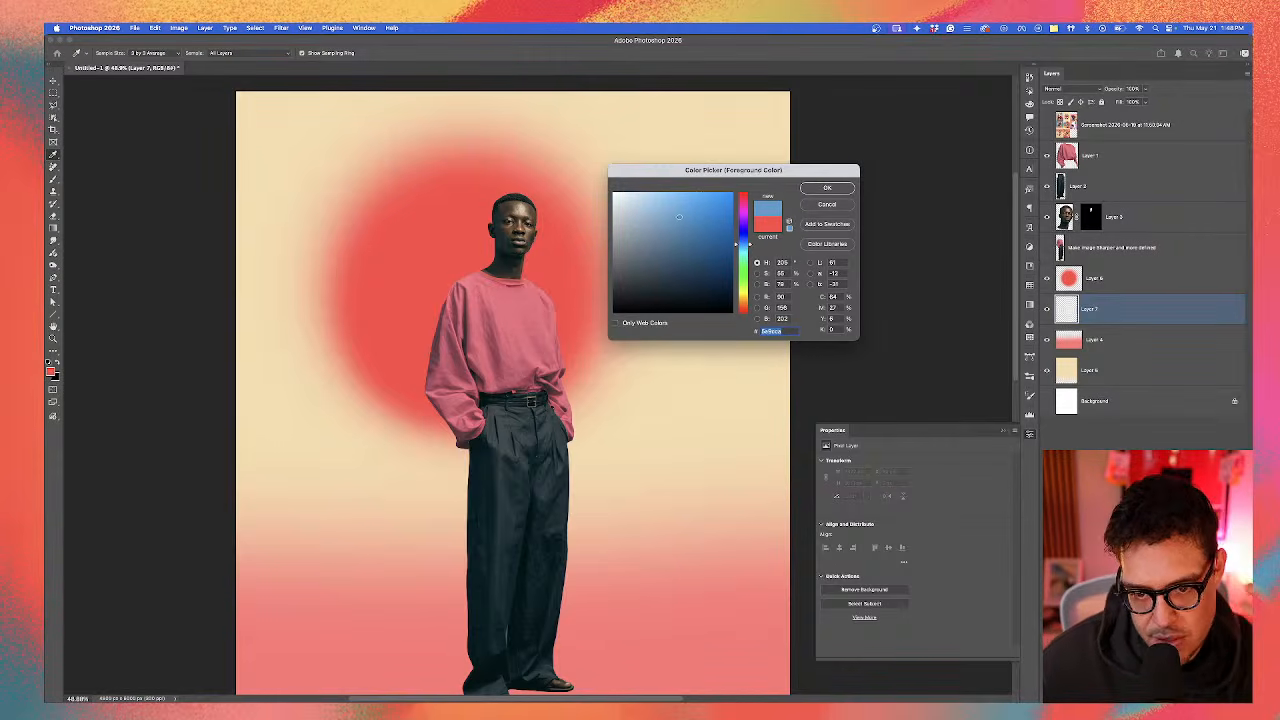
pyautogui.click(815, 190)
# Step: Try painting a soft blue glow to the right of the red glow, and undo it
pyautogui.click(600, 300)
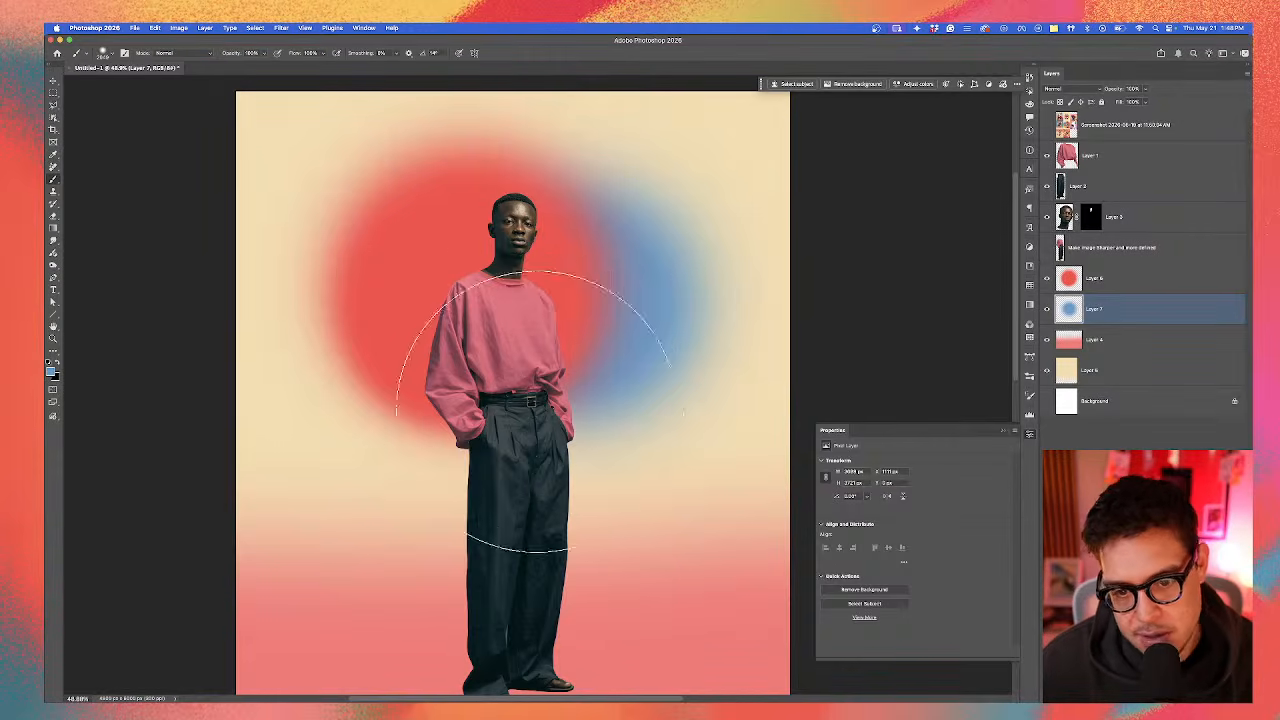
pyautogui.moveTo(613, 243); pyautogui.dragTo(624, 238)
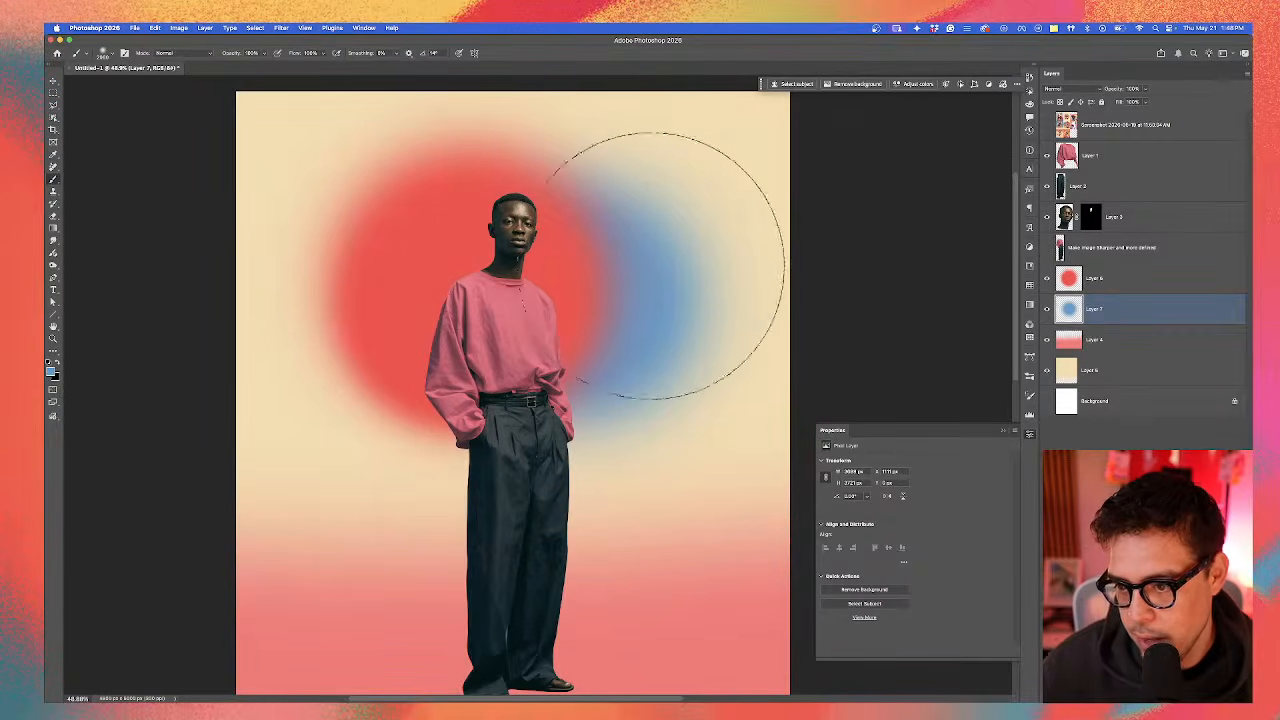
pyautogui.press('super+z')
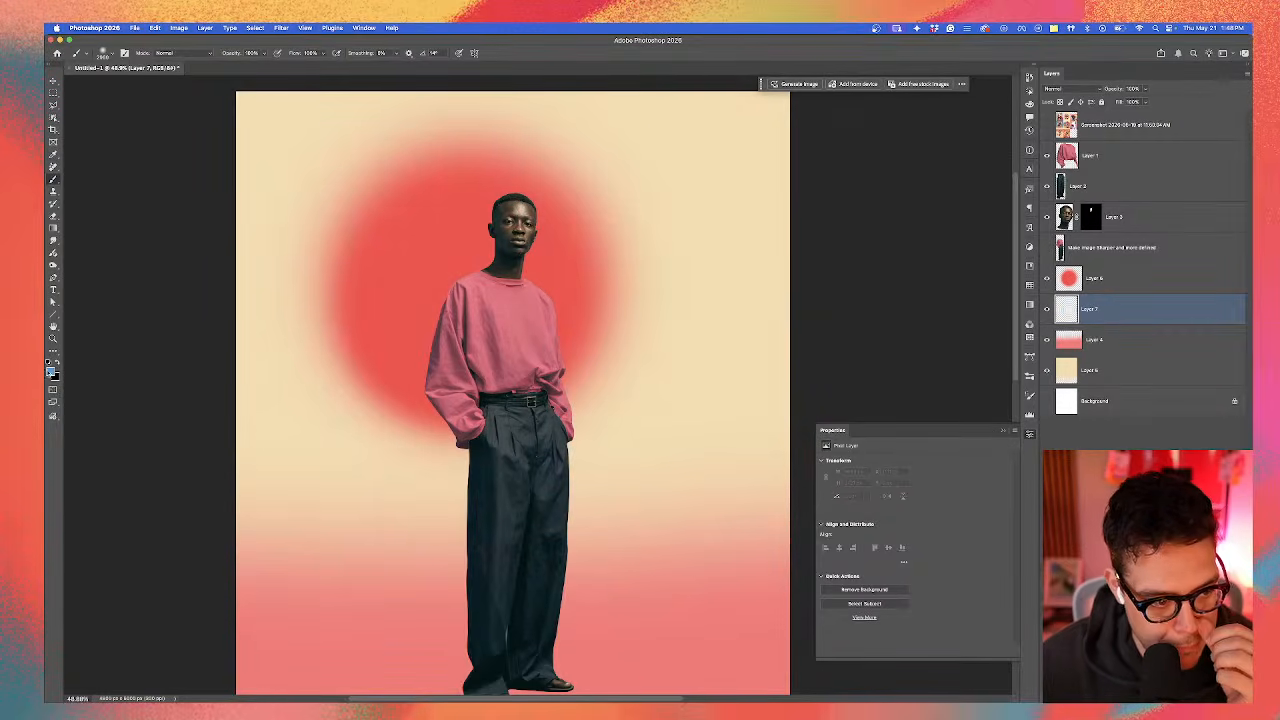
# Step: Shift the foreground colour's hue to a slightly greener sky blue
pyautogui.click(51, 372)
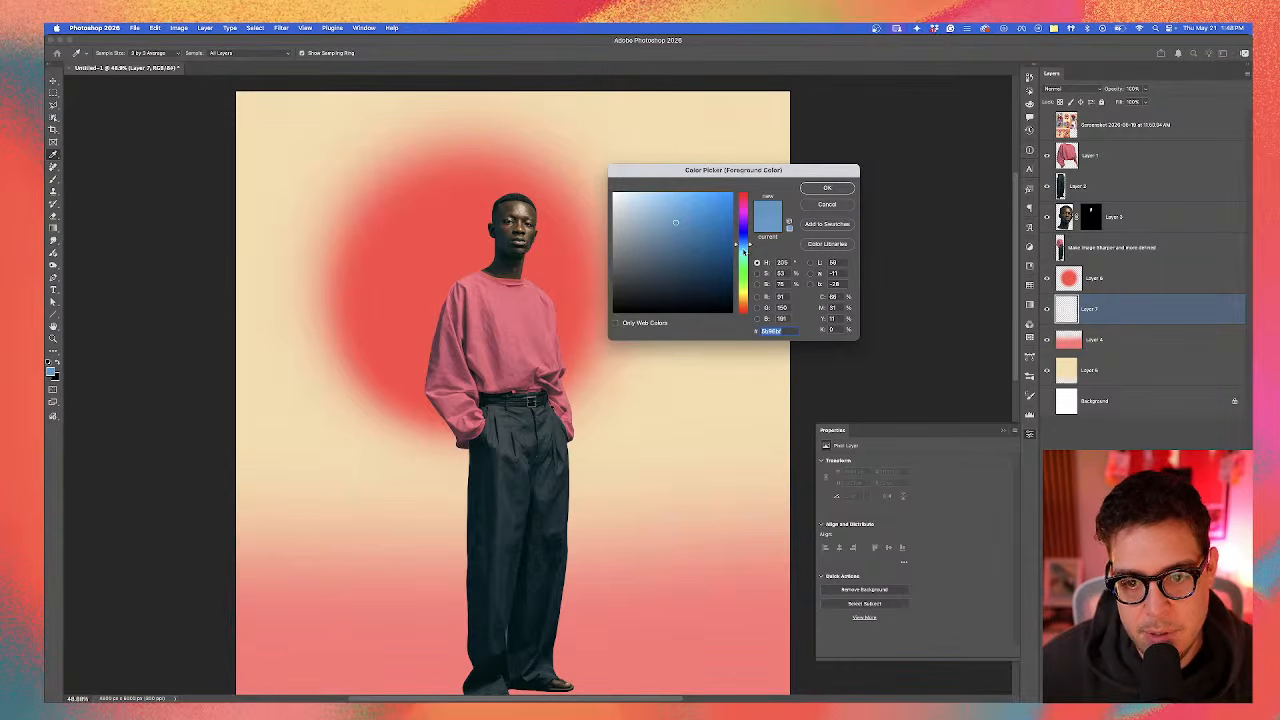
pyautogui.moveTo(743, 252); pyautogui.dragTo(745, 248)
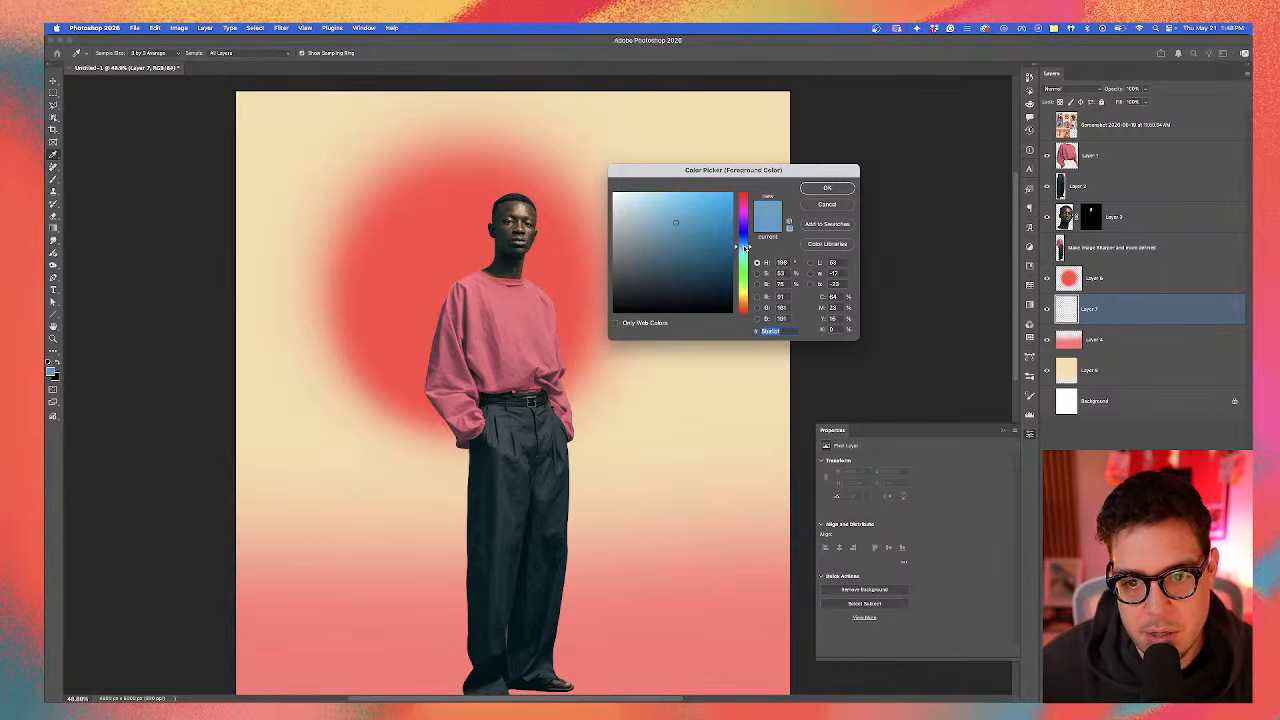
pyautogui.click(818, 189)
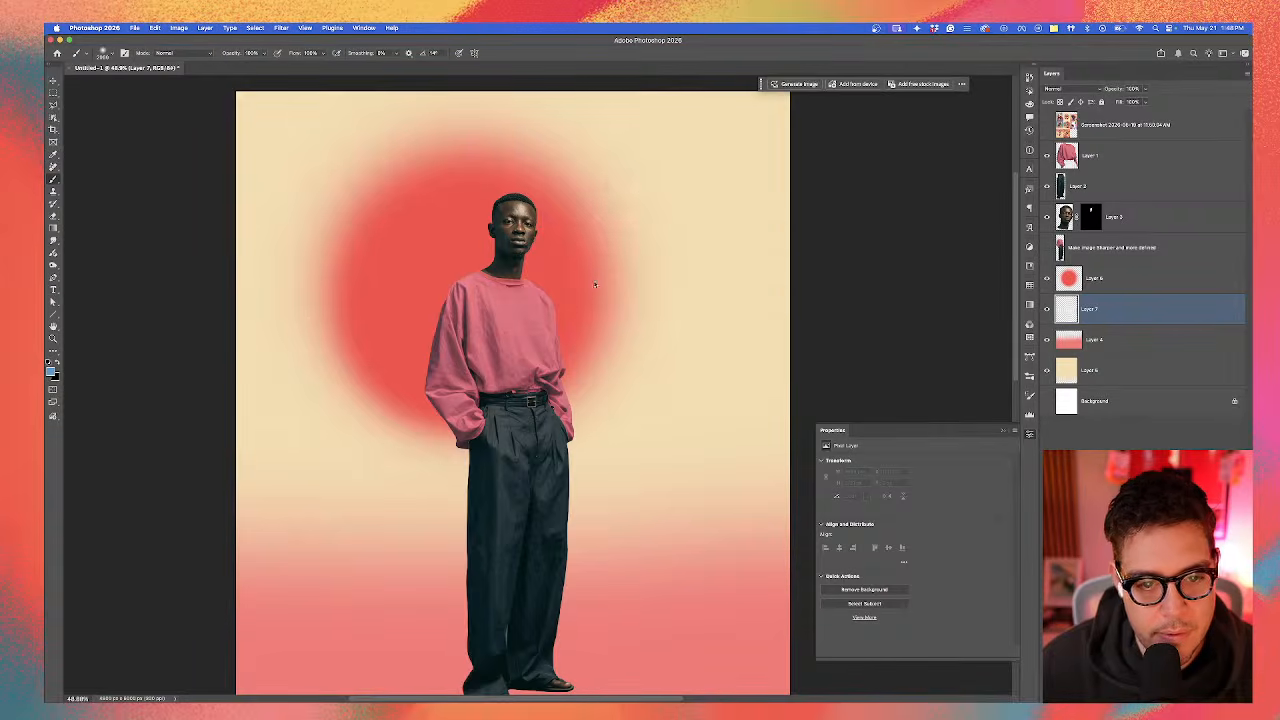
# Step: Paint large soft blue strokes on the layer beneath the red glow, towards its right side, and undo the last two
pyautogui.click(587, 312)
pyautogui.moveTo(587, 312); pyautogui.dragTo(597, 209)
pyautogui.moveTo(619, 259)
pyautogui.mouseDown()
pyautogui.moveTo(613, 318)
pyautogui.moveTo(607, 285)
pyautogui.mouseUp()
pyautogui.click(616, 314)
pyautogui.click(660, 252)
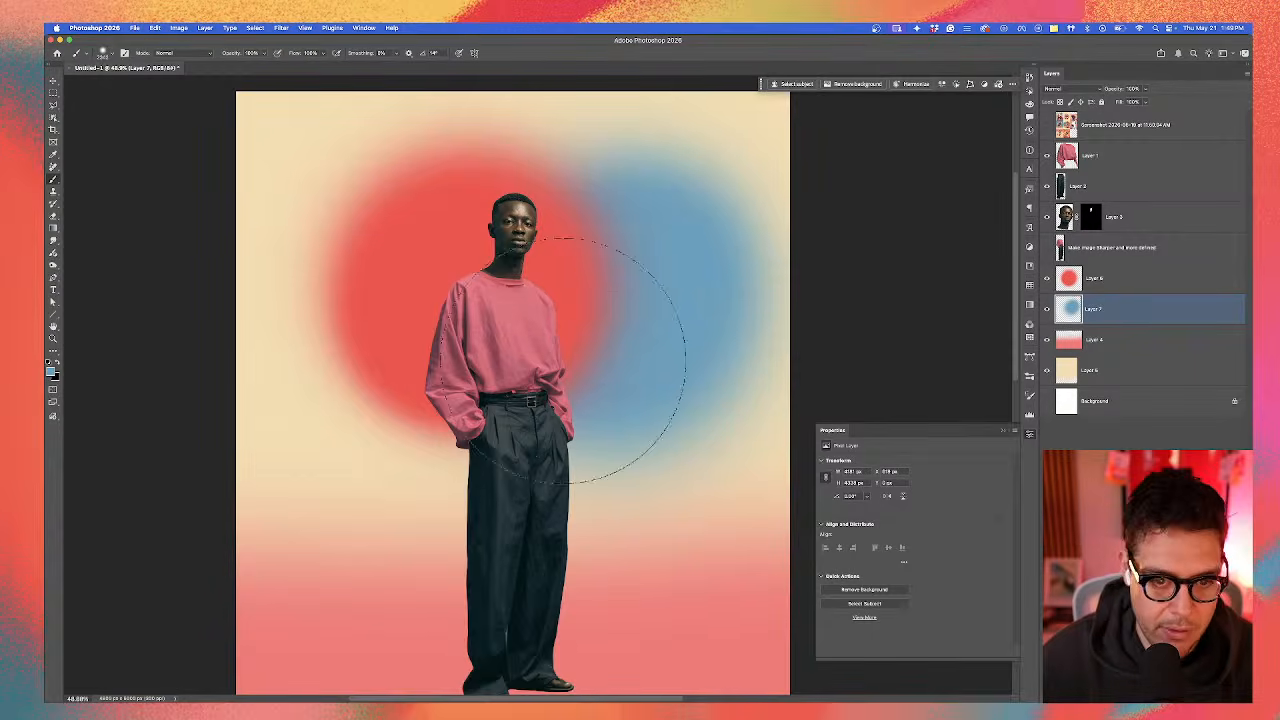
pyautogui.press('super+z')
pyautogui.press('super+z')
# Step: Build up a soft blue halo around the red glow, strongest on its right side, and check it with the red layer toggled
pyautogui.click(544, 325)
pyautogui.click(566, 325)
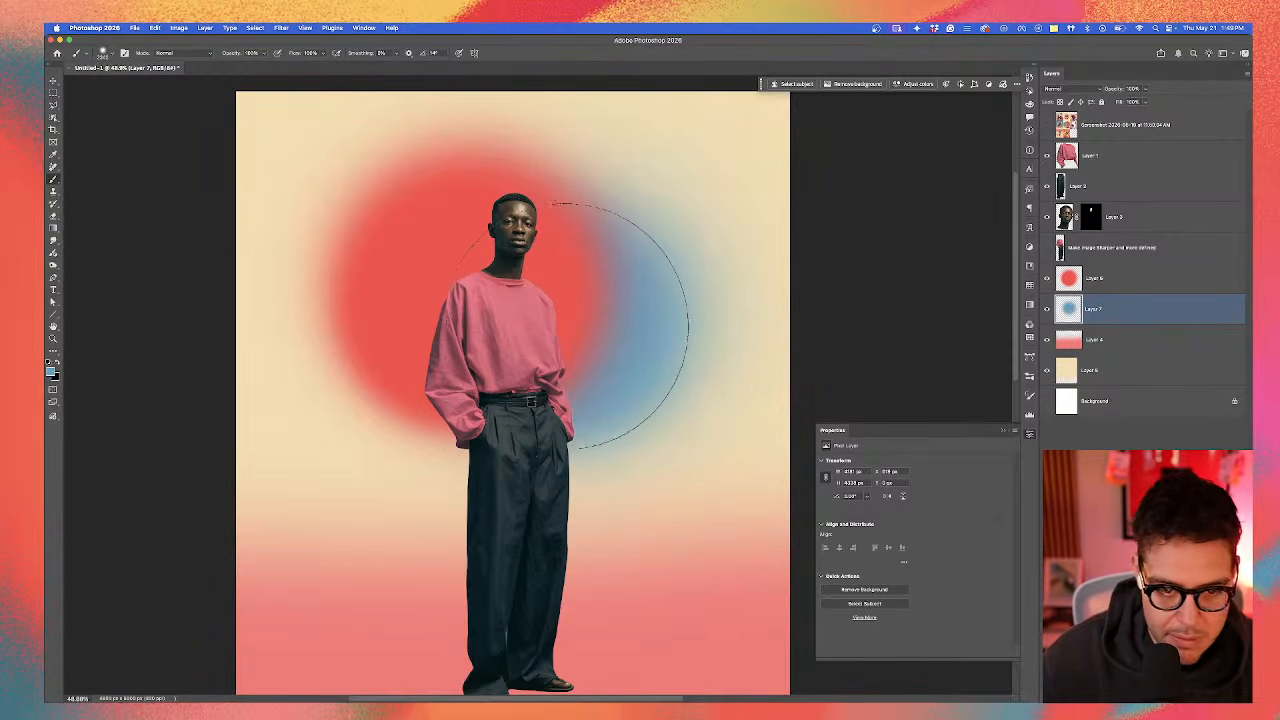
pyautogui.moveTo(570, 318)
pyautogui.mouseDown()
pyautogui.moveTo(578, 258)
pyautogui.moveTo(440, 236)
pyautogui.mouseUp()
pyautogui.press('super+z')
pyautogui.moveTo(516, 286); pyautogui.dragTo(501, 272)
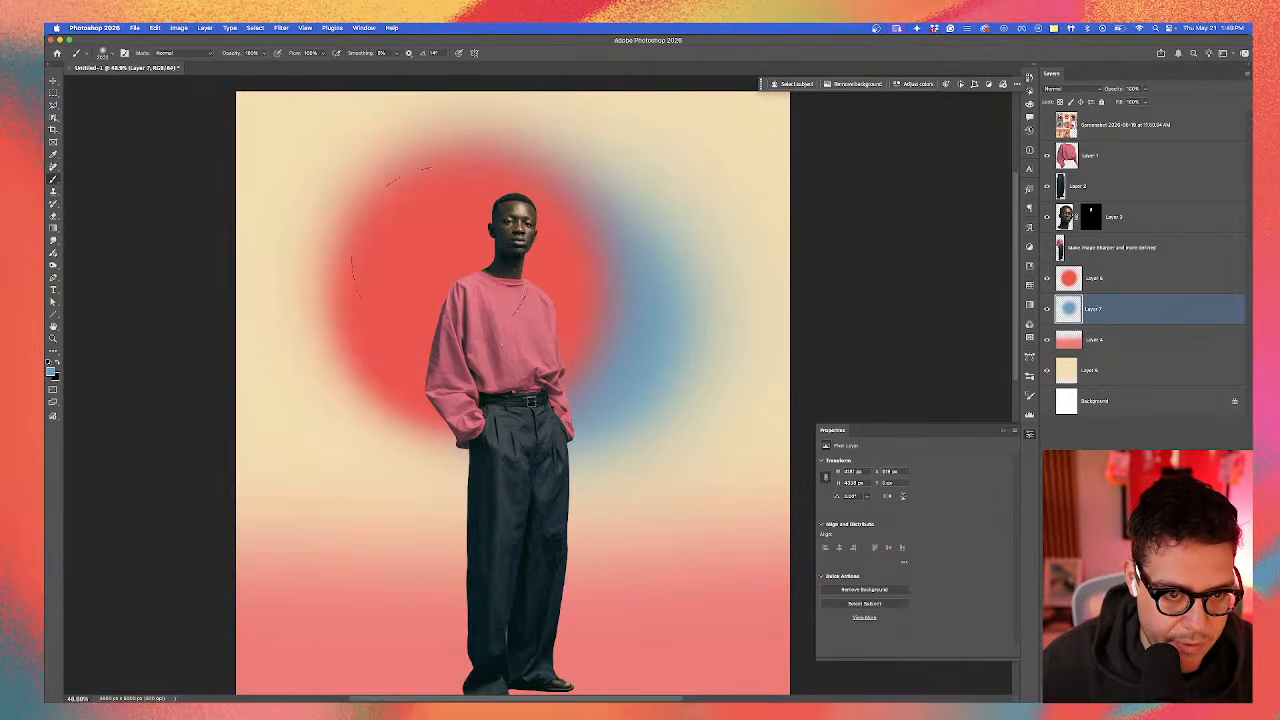
pyautogui.click(415, 314)
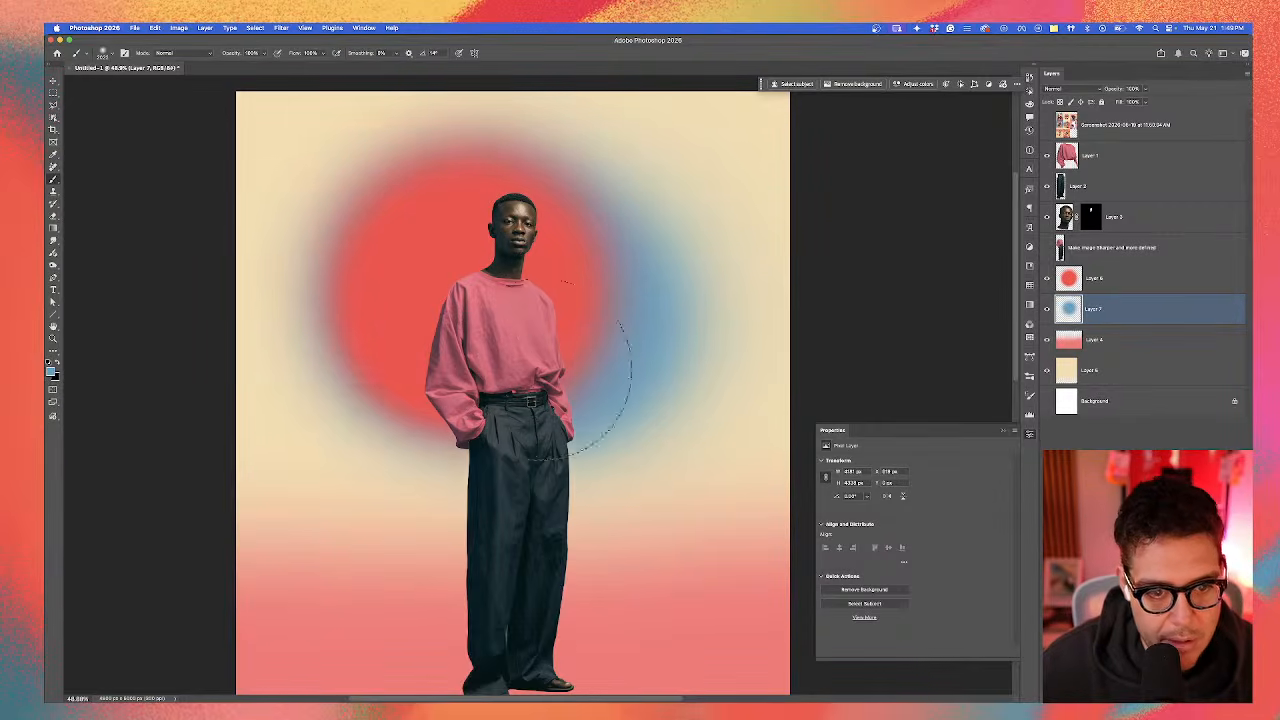
pyautogui.click(1047, 279)
pyautogui.click(1047, 279)
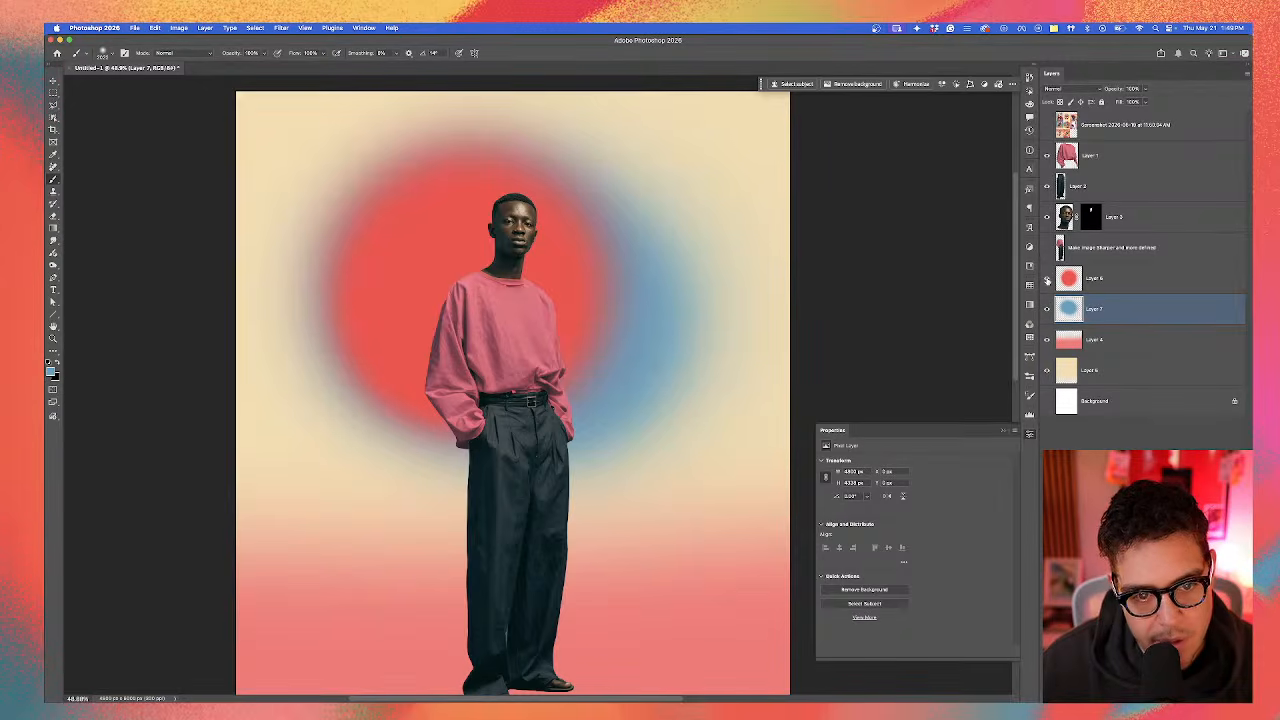
# Step: Add a new layer between the salmon and blue glow layers and set the foreground colour to golden orange
pyautogui.click(1124, 340)
pyautogui.hotkey('ctrl', 'shift', 'alt', 'n')
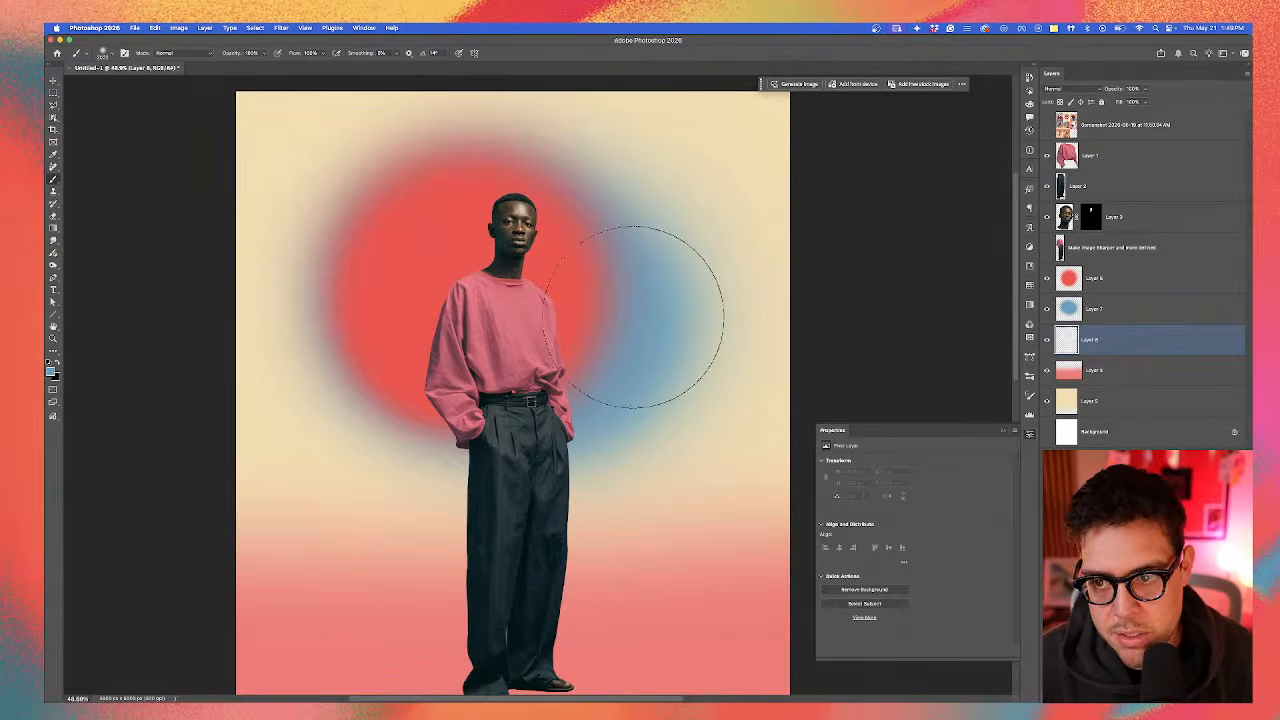
pyautogui.click(53, 372)
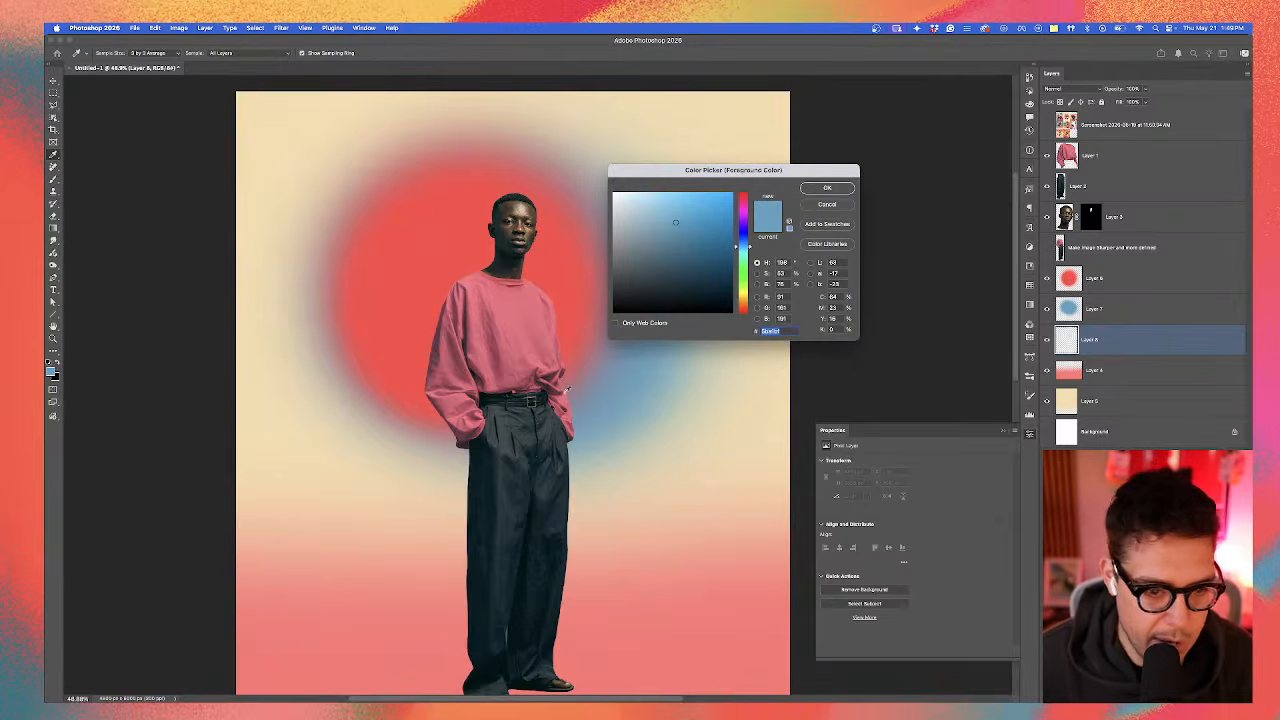
pyautogui.moveTo(742, 297); pyautogui.dragTo(743, 300)
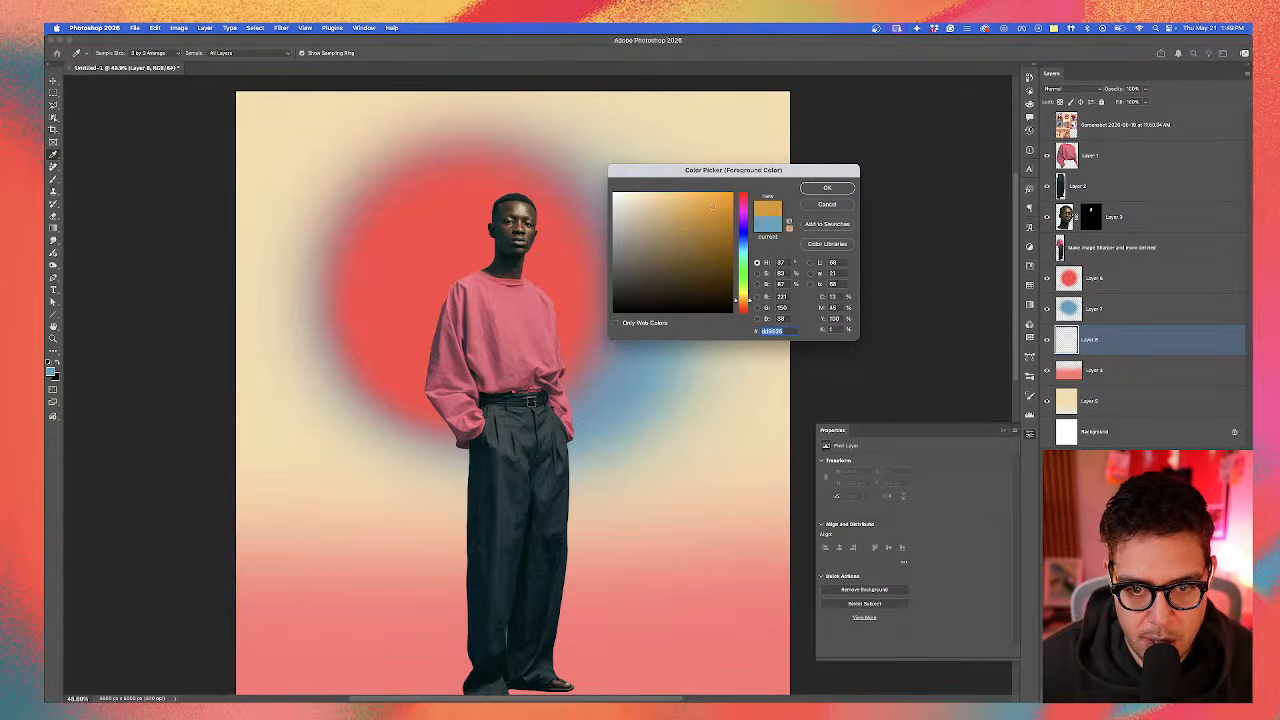
pyautogui.click(823, 193)
# Step: Resize the soft brush and paint a golden-orange glow below the red circle, undoing the unwanted strokes
pyautogui.keyDown('ctrl'); pyautogui.keyDown('alt'); pyautogui.moveTo(483, 405); pyautogui.dragTo(560, 394); pyautogui.keyUp('alt'); pyautogui.keyUp('ctrl')
pyautogui.moveTo(560, 394)
pyautogui.keyDown('ctrl'); pyautogui.keyDown('alt'); pyautogui.mouseDown()
pyautogui.moveTo(569, 306)
pyautogui.moveTo(482, 415)
pyautogui.moveTo(400, 414)
pyautogui.moveTo(414, 428)
pyautogui.moveTo(457, 428)
pyautogui.moveTo(490, 400)
pyautogui.mouseUp(); pyautogui.keyUp('alt'); pyautogui.keyUp('ctrl')
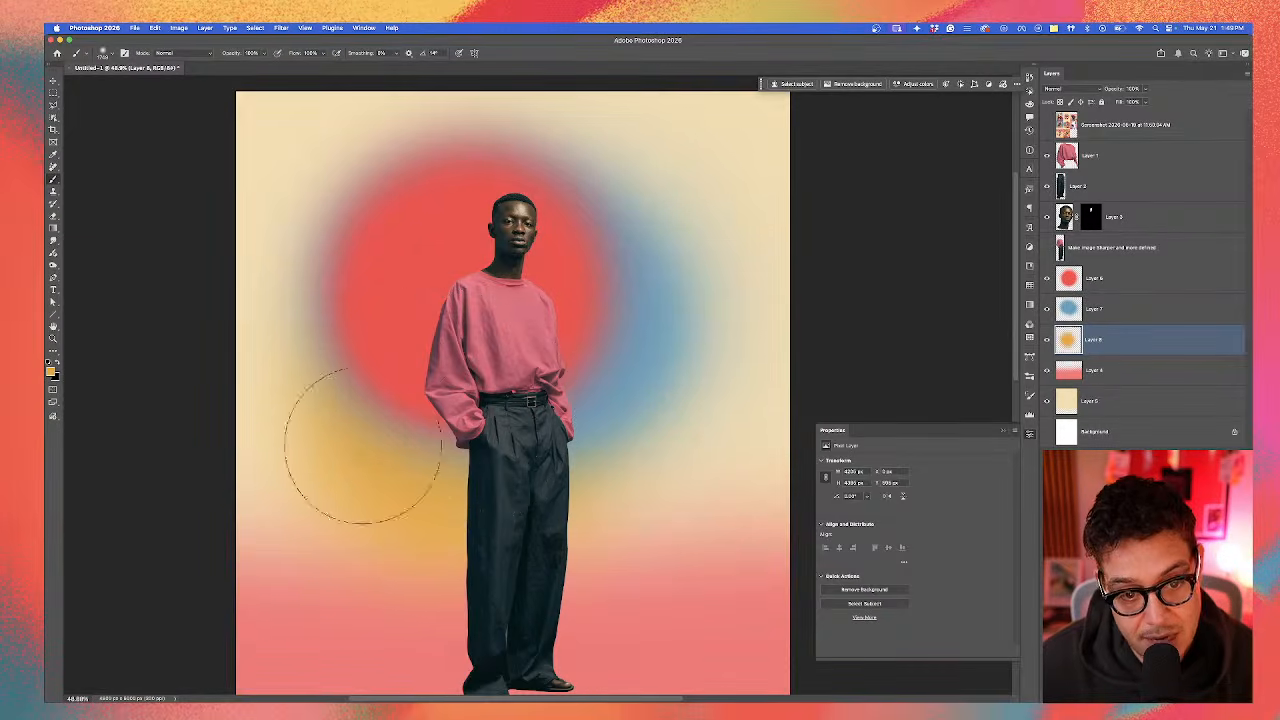
pyautogui.moveTo(575, 440)
pyautogui.mouseDown()
pyautogui.moveTo(637, 434)
pyautogui.moveTo(640, 271)
pyautogui.mouseUp()
pyautogui.press('super+z')
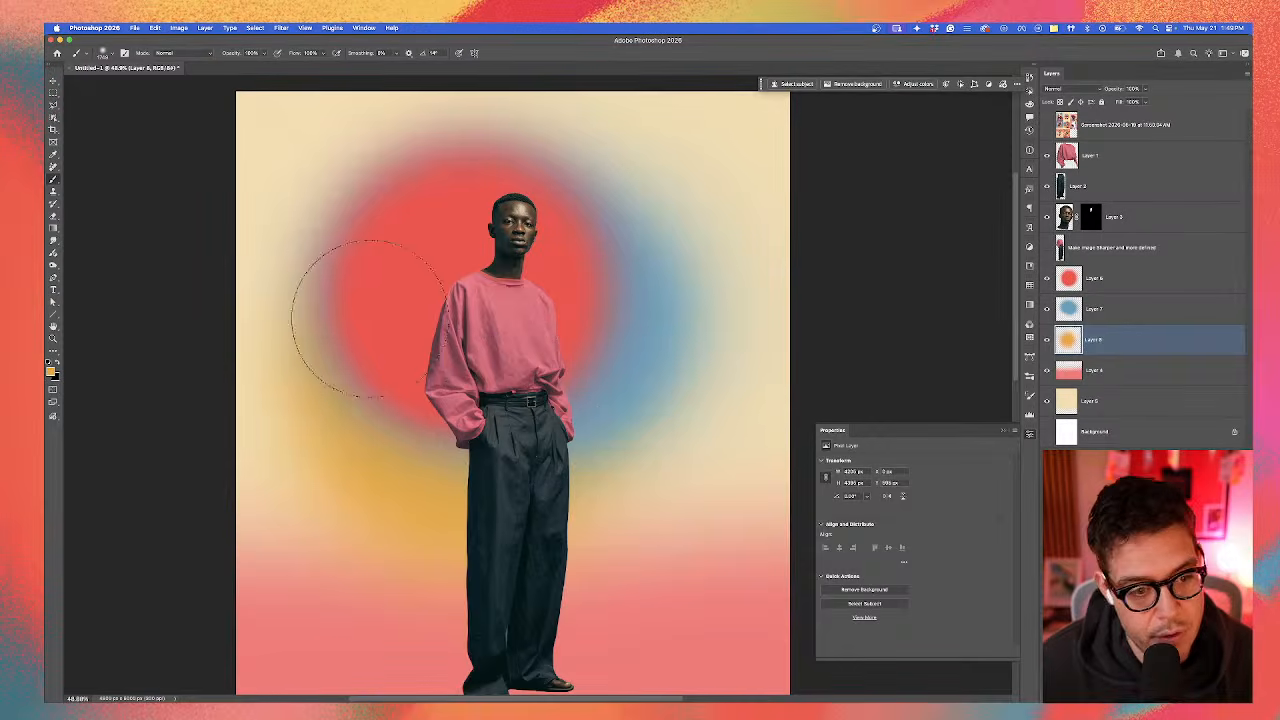
pyautogui.moveTo(366, 380); pyautogui.dragTo(385, 380)
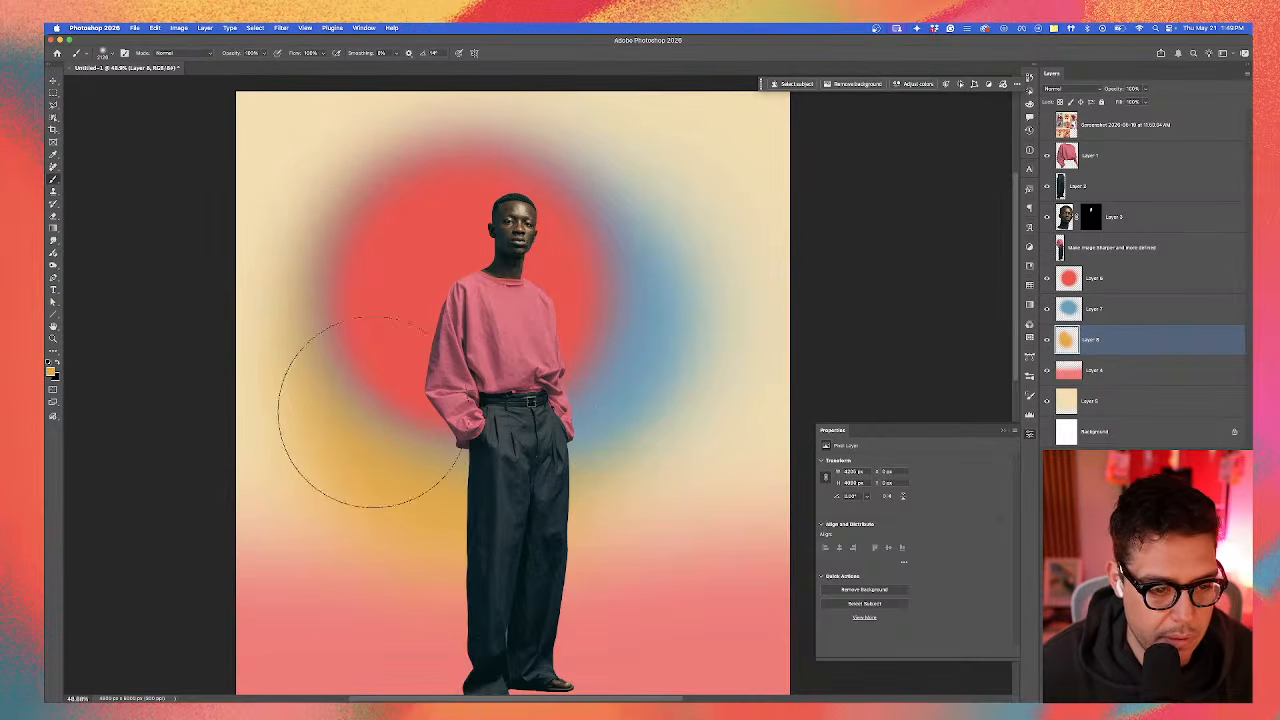
pyautogui.moveTo(364, 446); pyautogui.dragTo(396, 476)
pyautogui.press('super+z')
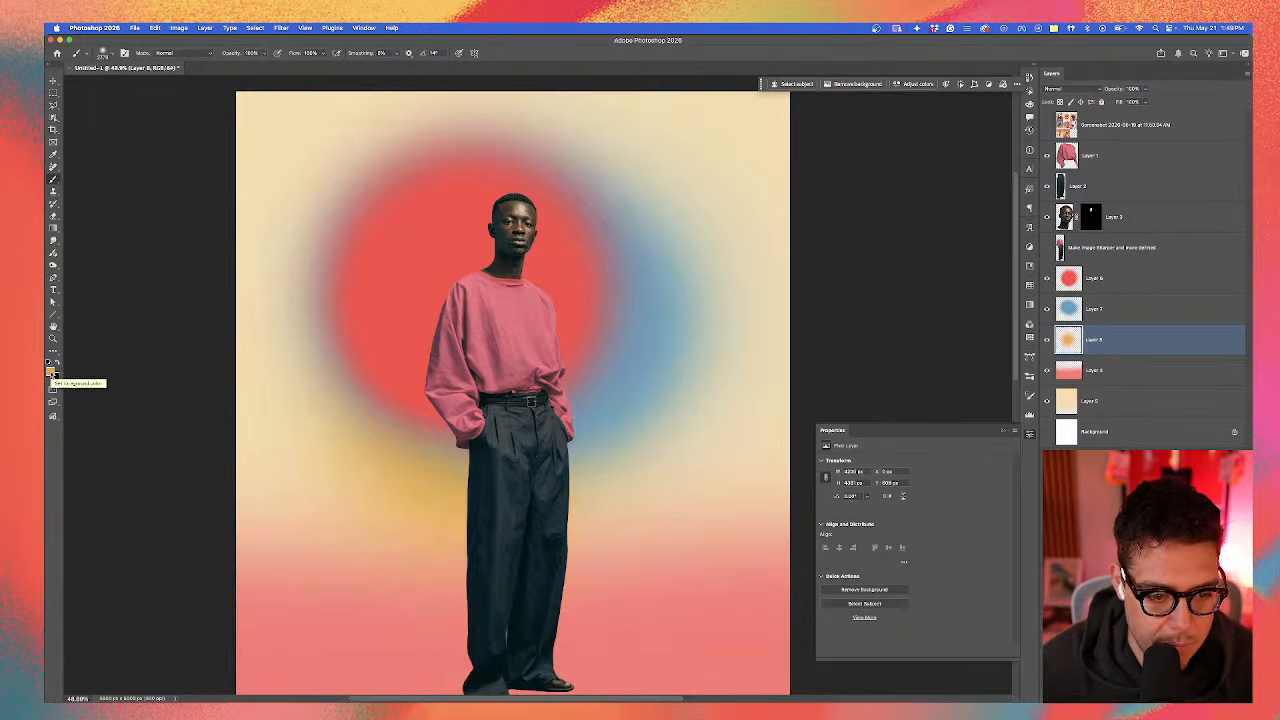
# Step: Show the reference poster screenshot, sample an orange from it as the foreground colour, and hide it again
pyautogui.click(1047, 125)
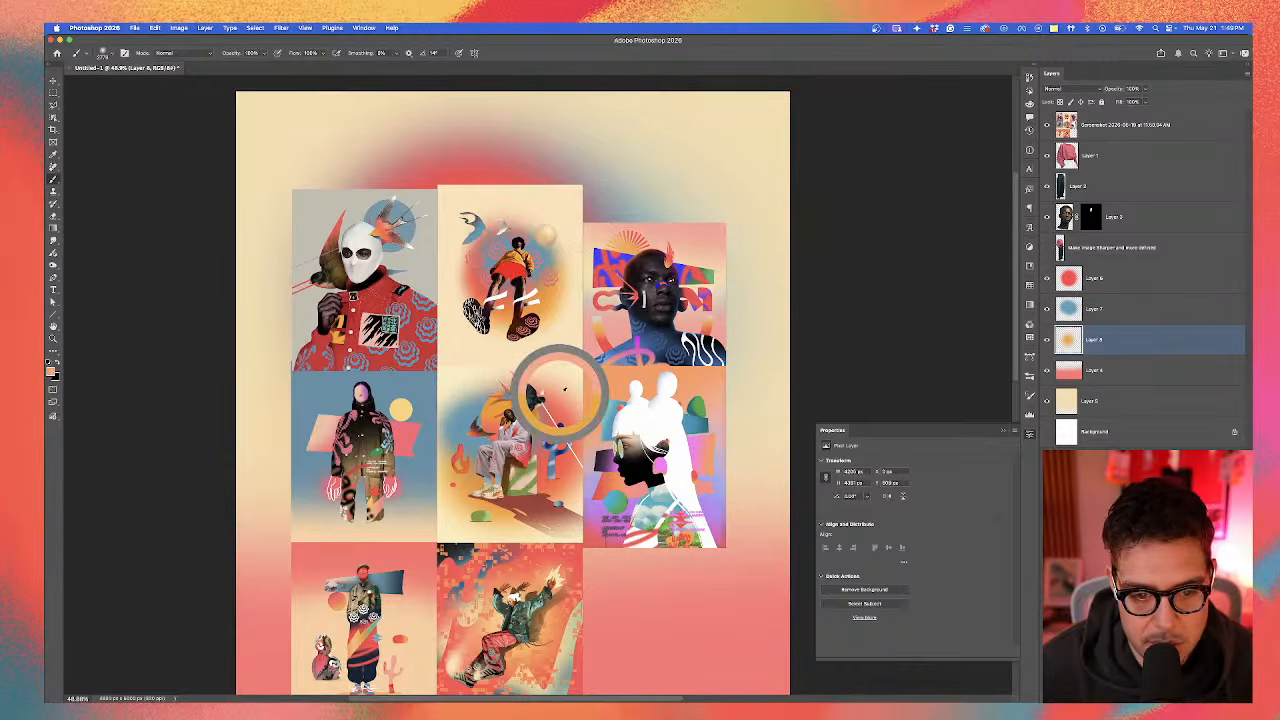
pyautogui.press(']')
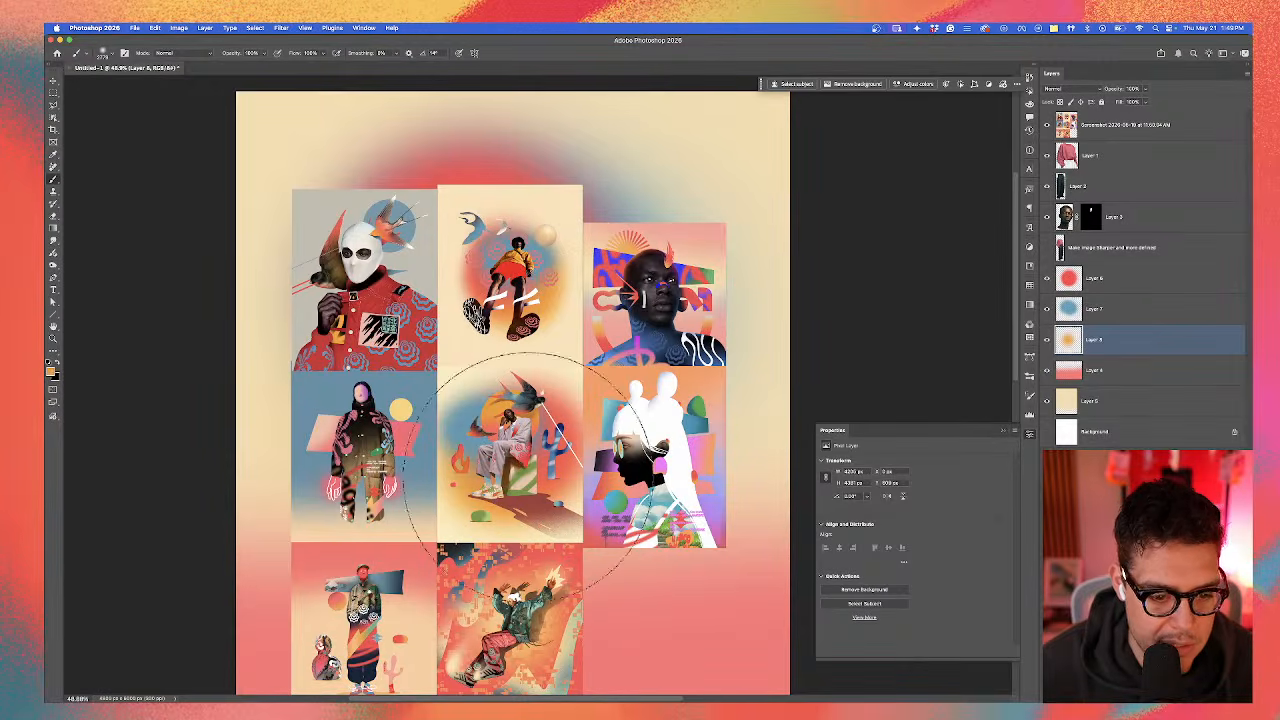
pyautogui.click(1047, 125)
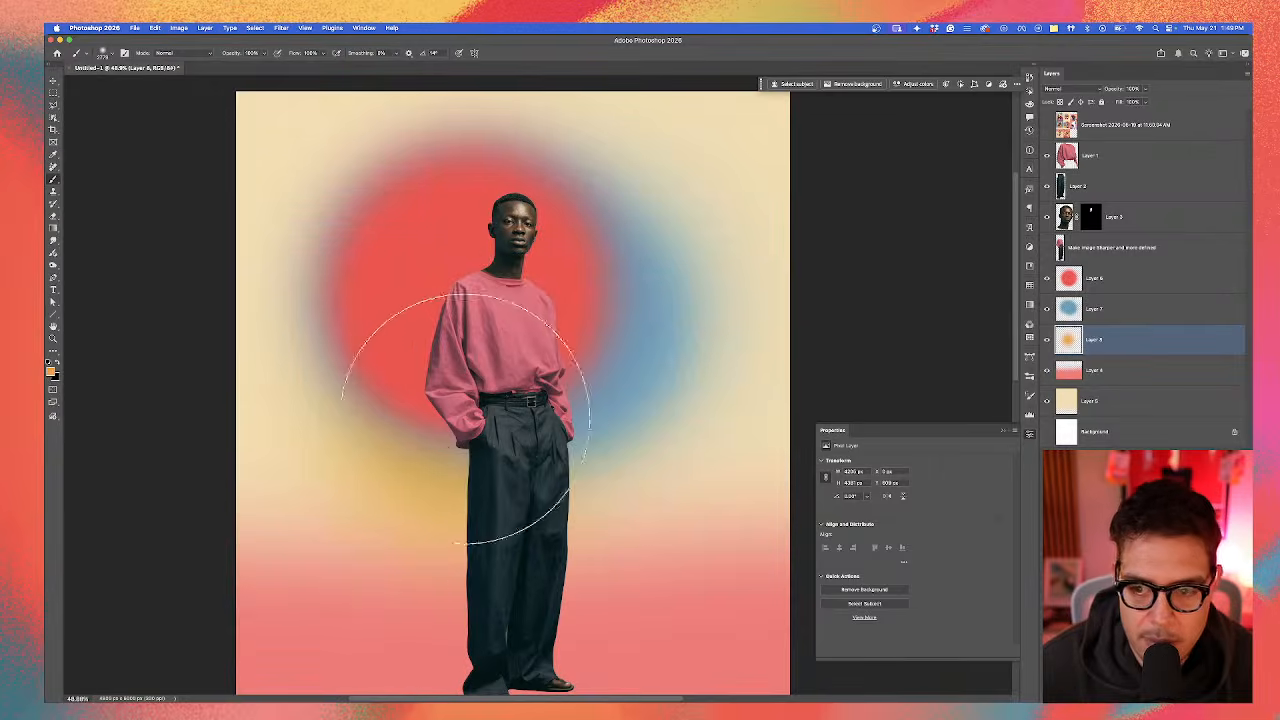
# Step: Paint broader orange strokes around the lower half of the red and blue glows, and undo the excess ones
pyautogui.moveTo(632, 430); pyautogui.dragTo(760, 390)
pyautogui.press('super+z')
pyautogui.click(740, 422)
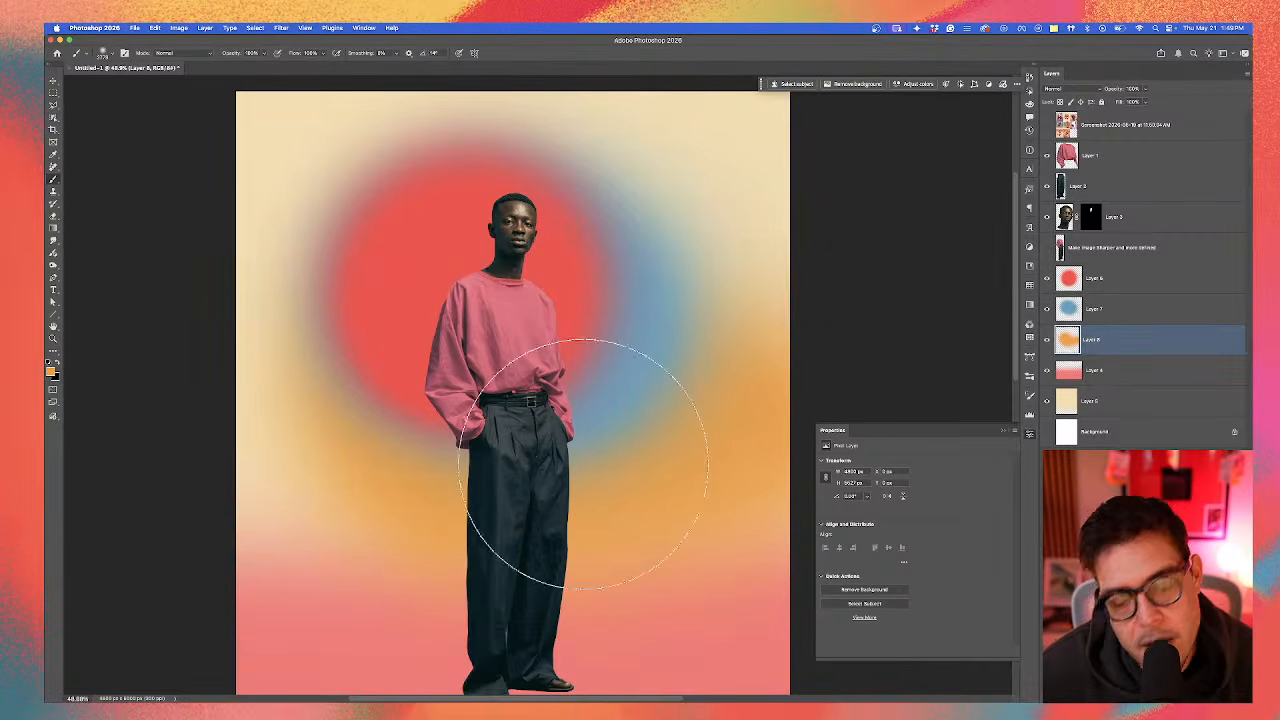
pyautogui.click(300, 430)
pyautogui.press('super+z')
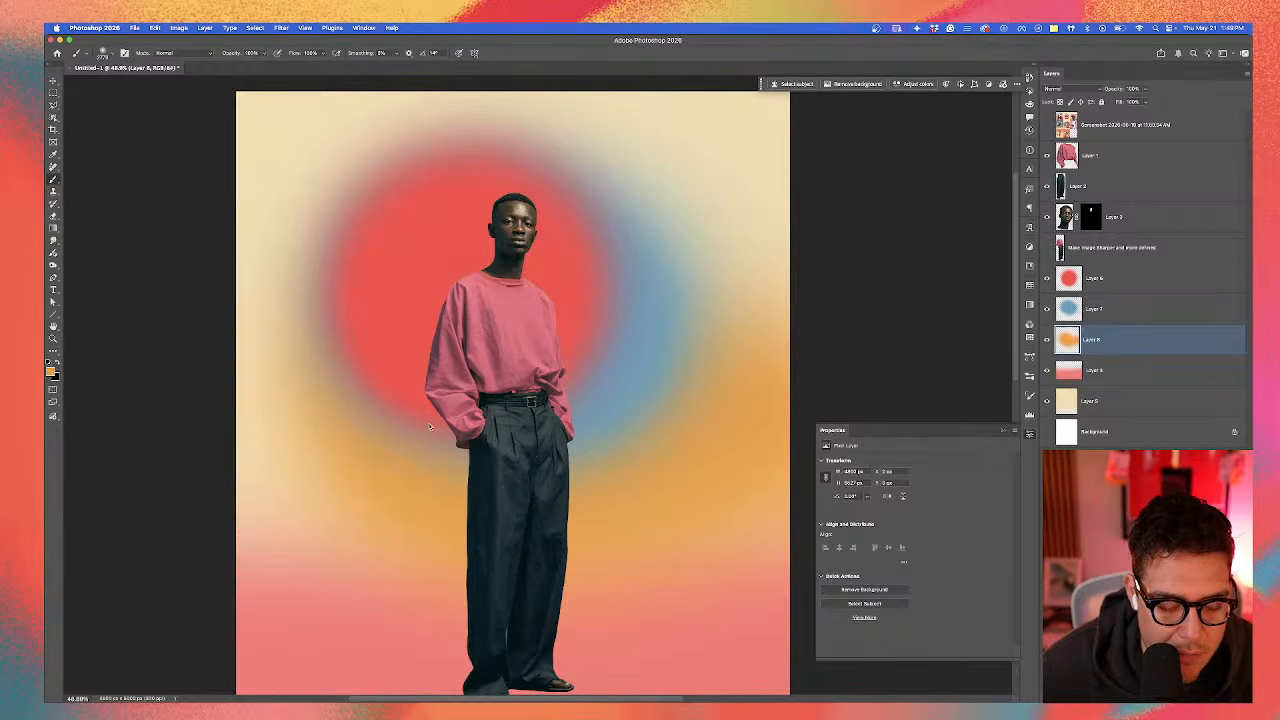
pyautogui.press('super+z')
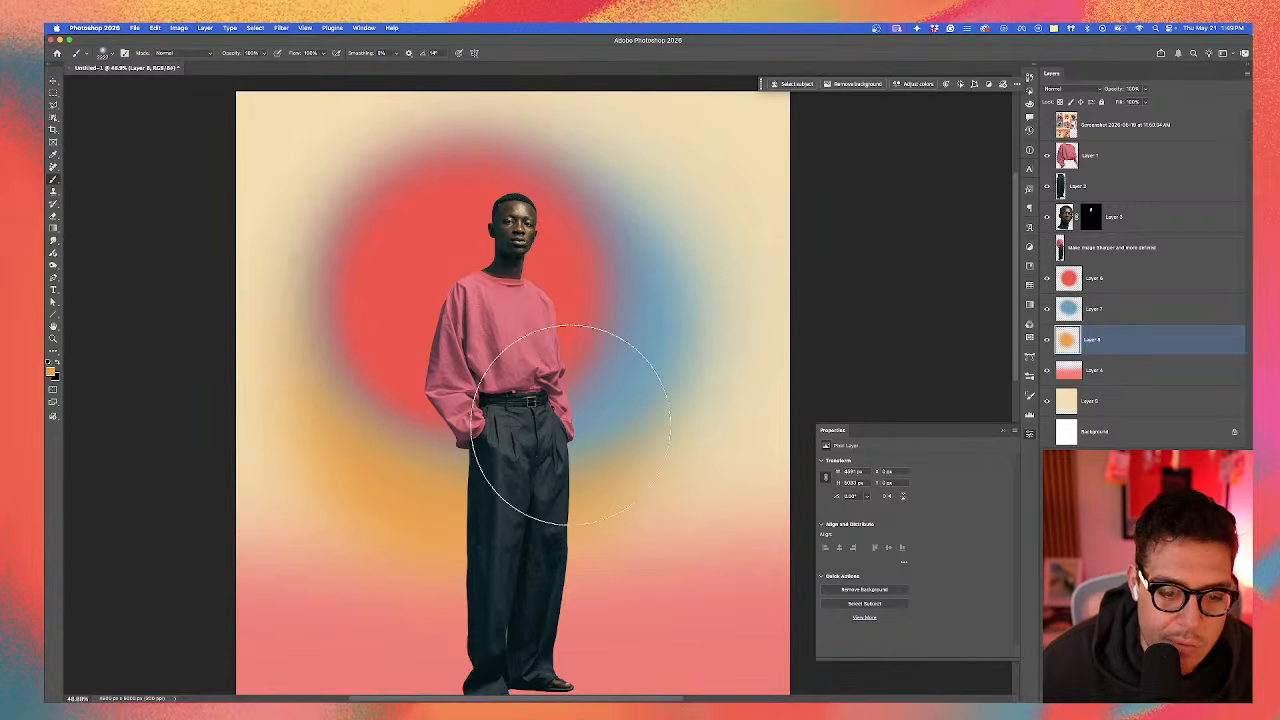
# Step: Hide the orange glow layer and place a new empty layer directly beneath the red glow layer, above the blue one
pyautogui.moveTo(1159, 338); pyautogui.dragTo(1143, 290)
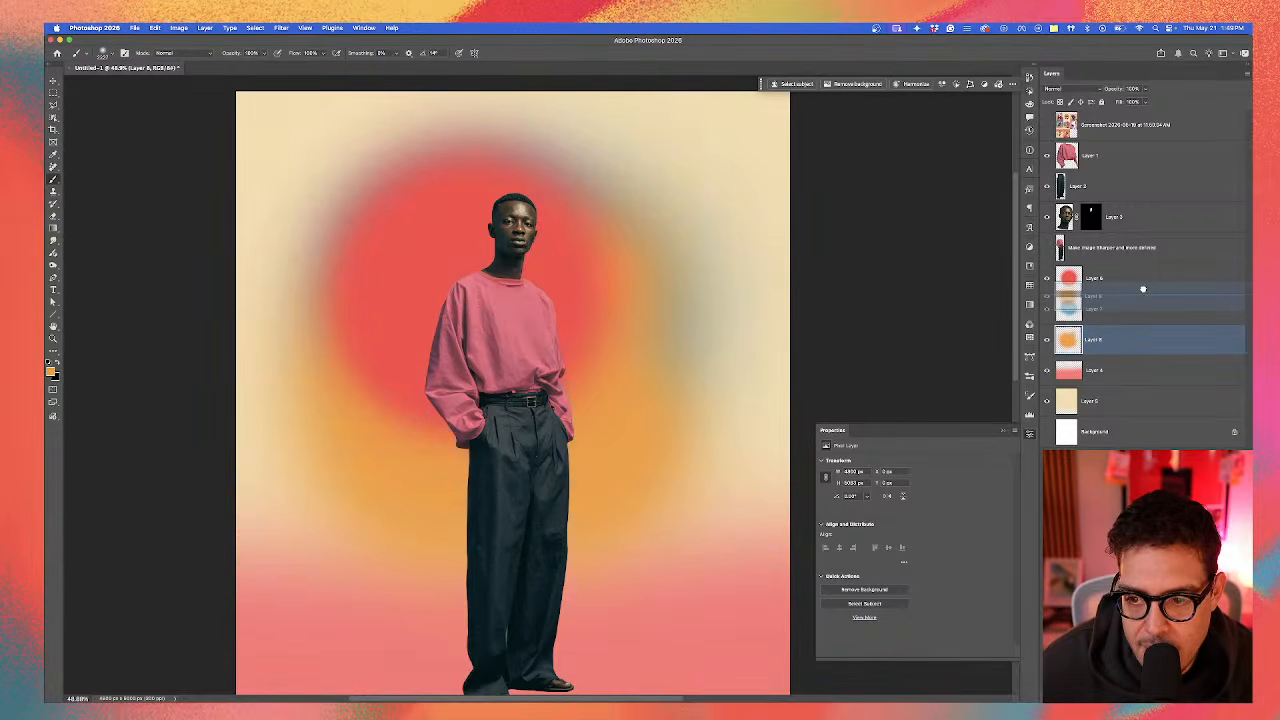
pyautogui.press('super+z')
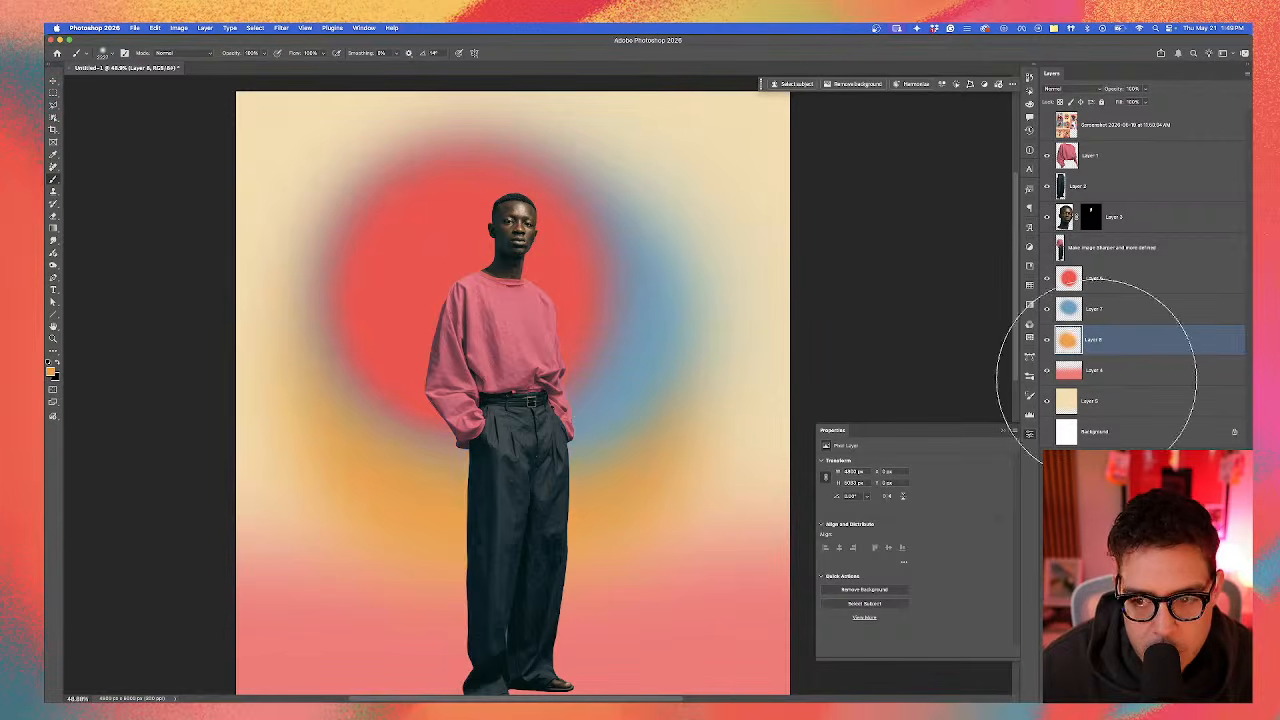
pyautogui.press('alt+shift+super+n')
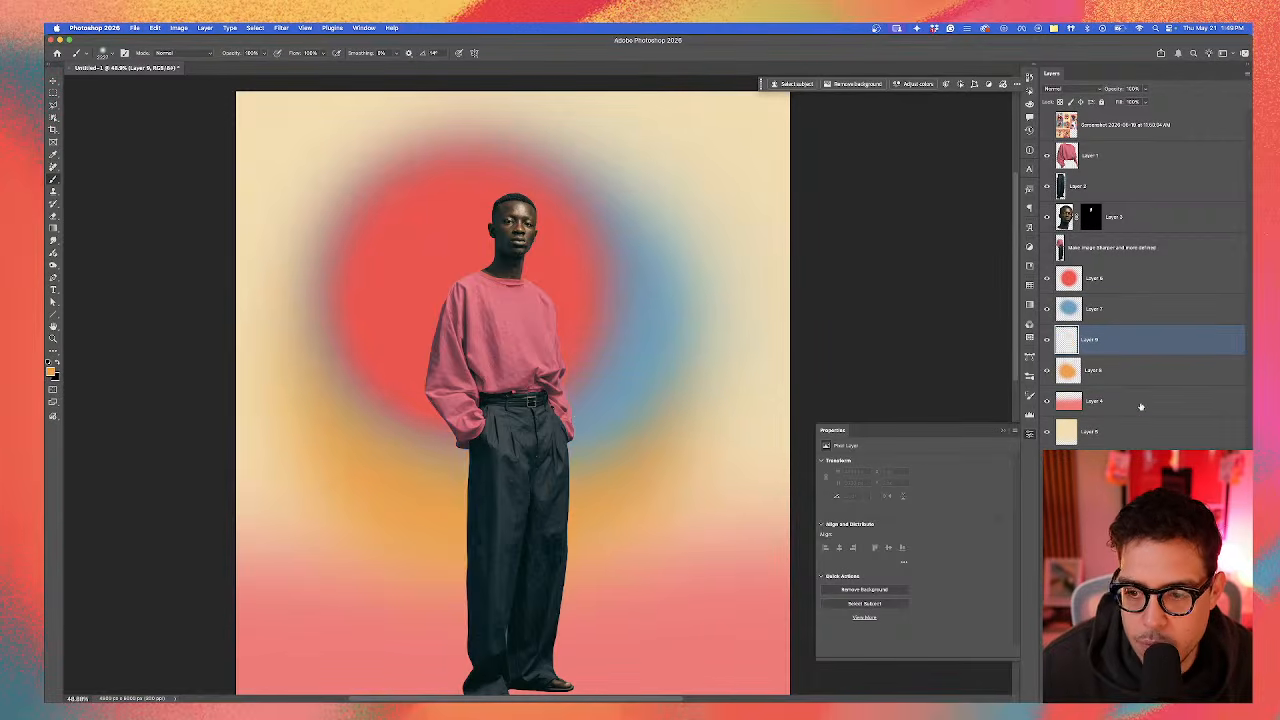
pyautogui.click(1103, 379)
pyautogui.click(1046, 371)
pyautogui.moveTo(1093, 342); pyautogui.dragTo(1093, 300)
# Step: Enlarge the soft brush and paint an orange glow around the red circle on the new layer
pyautogui.click(500, 357)
pyautogui.click(497, 384)
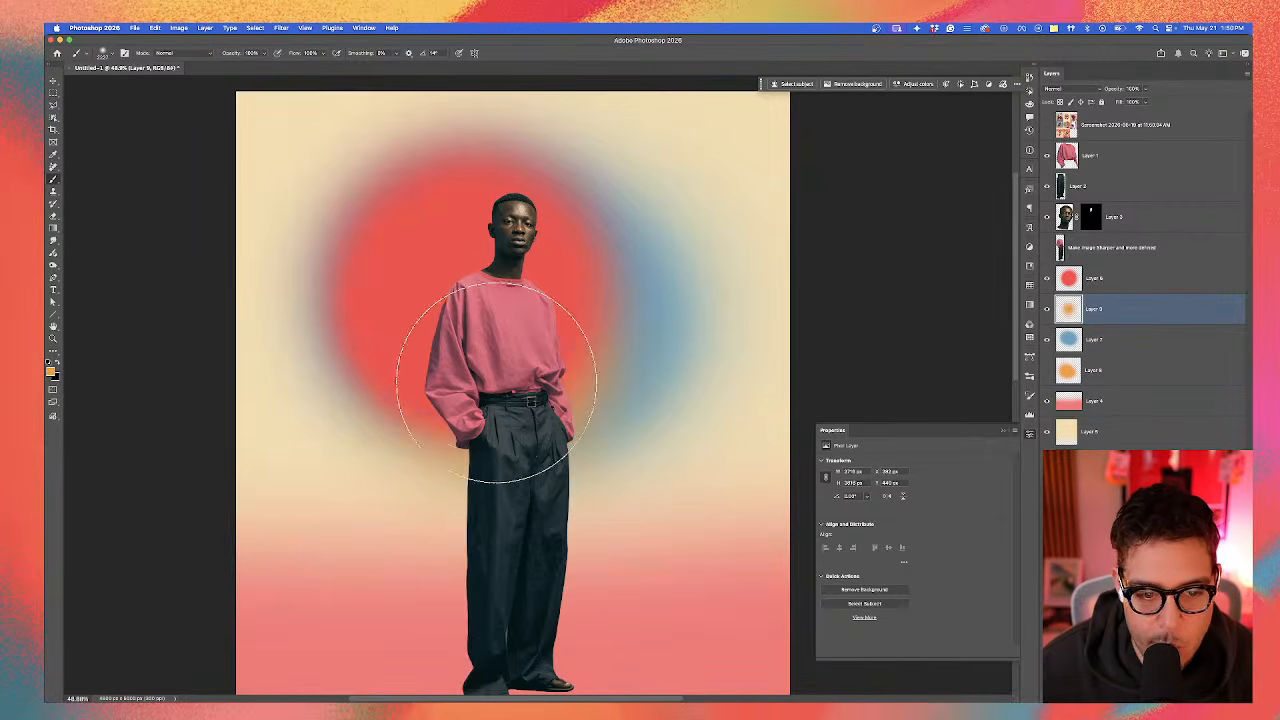
pyautogui.keyDown('ctrl'); pyautogui.keyDown('alt'); pyautogui.moveTo(474, 406); pyautogui.dragTo(492, 406); pyautogui.keyUp('alt'); pyautogui.keyUp('ctrl')
pyautogui.click(474, 408)
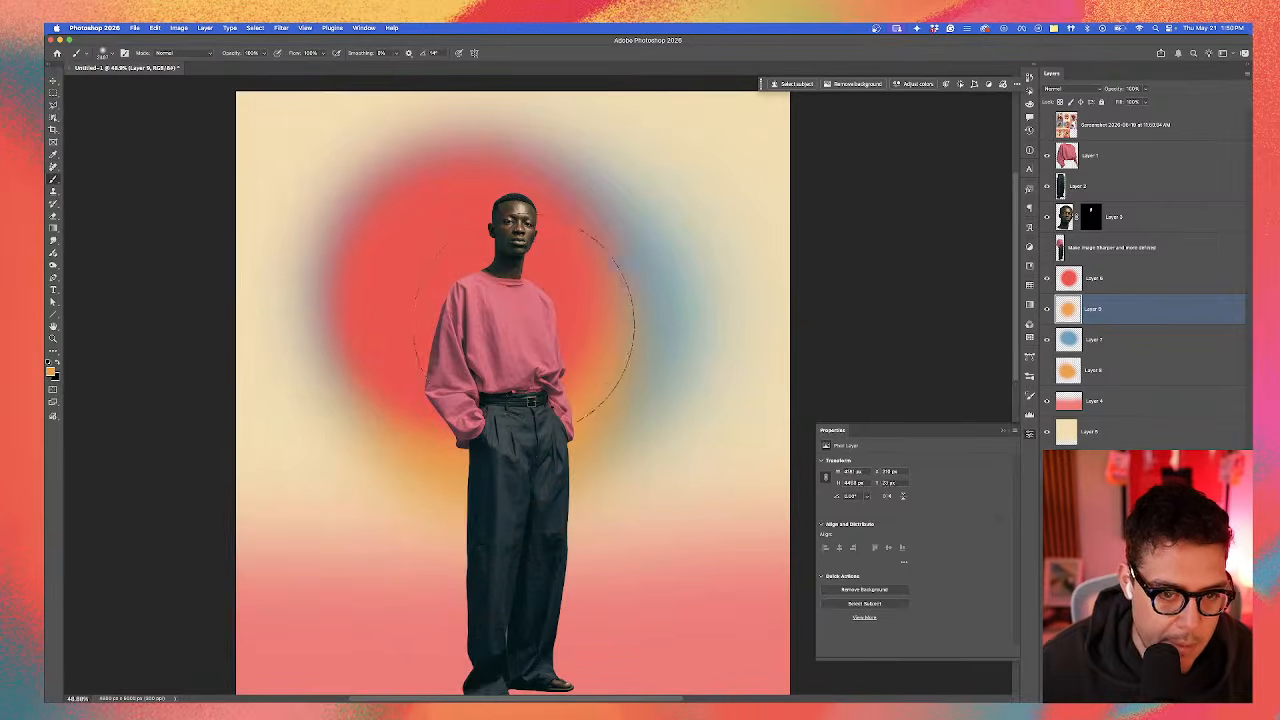
pyautogui.click(508, 260)
pyautogui.click(425, 356)
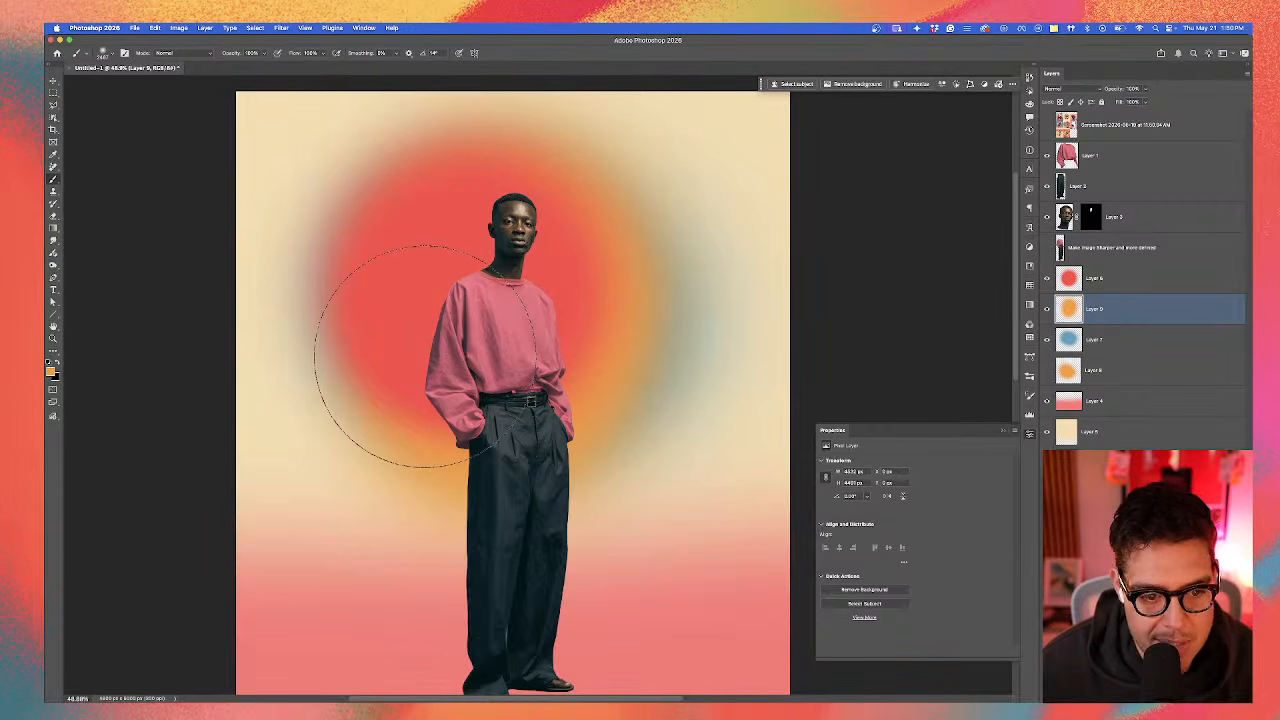
# Step: Transform the blue glow layer so the blue shows beyond the orange ring's lower-right edge
pyautogui.click(1128, 341)
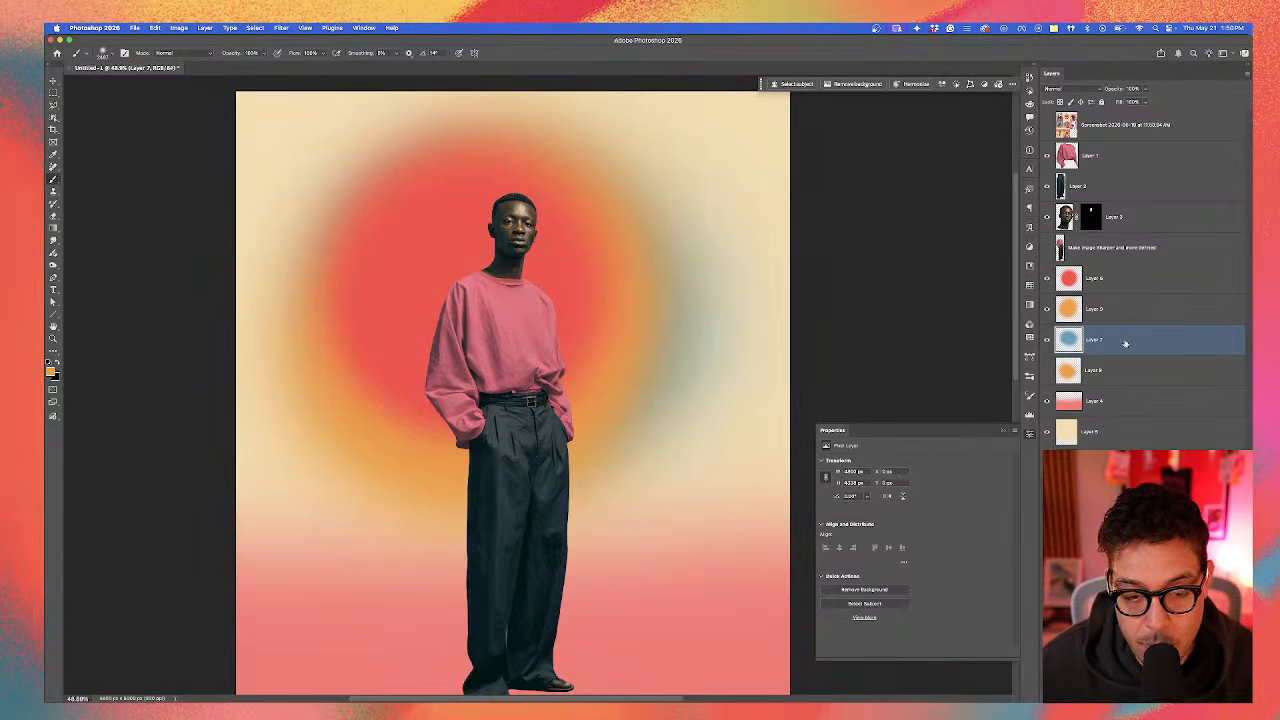
pyautogui.press('super+t')
pyautogui.moveTo(613, 432); pyautogui.dragTo(640, 451)
pyautogui.moveTo(849, 376)
pyautogui.mouseDown()
pyautogui.moveTo(797, 374)
pyautogui.moveTo(797, 403)
pyautogui.moveTo(766, 430)
pyautogui.moveTo(769, 473)
pyautogui.moveTo(798, 458)
pyautogui.moveTo(780, 471)
pyautogui.mouseUp()
pyautogui.press('b')
pyautogui.scroll(-1, 676, 420)
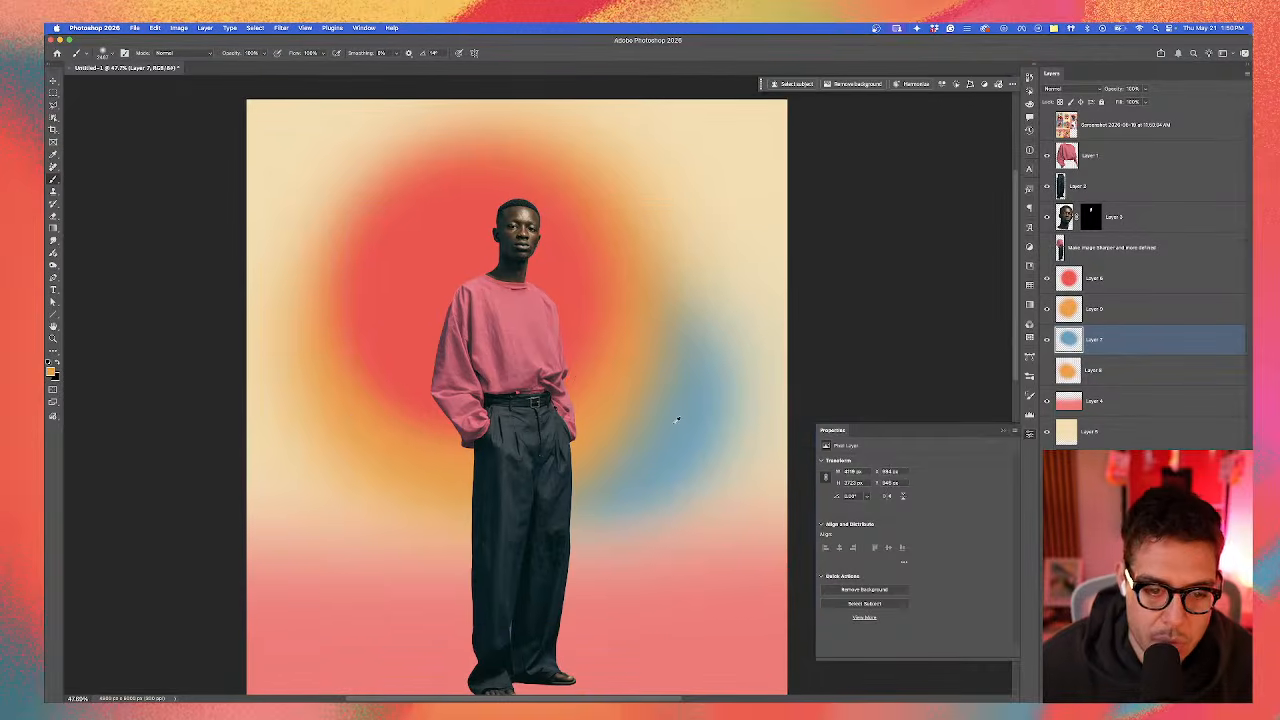
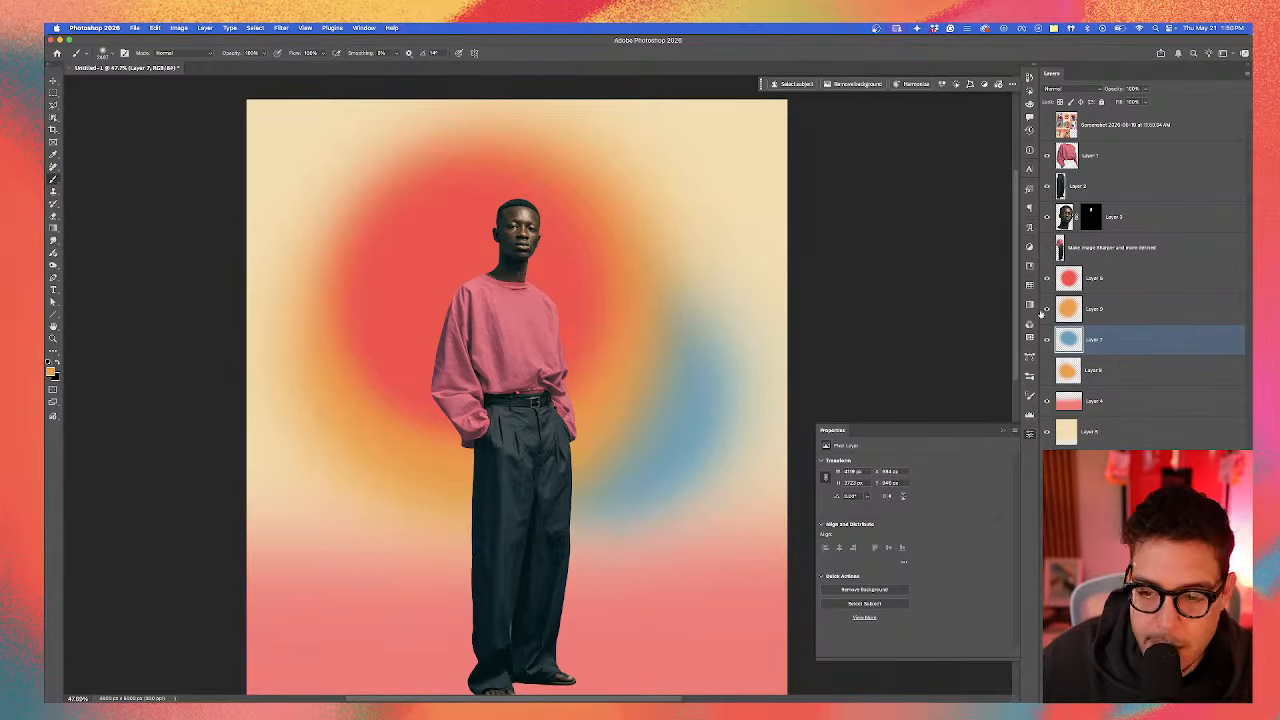
pyautogui.press('v')
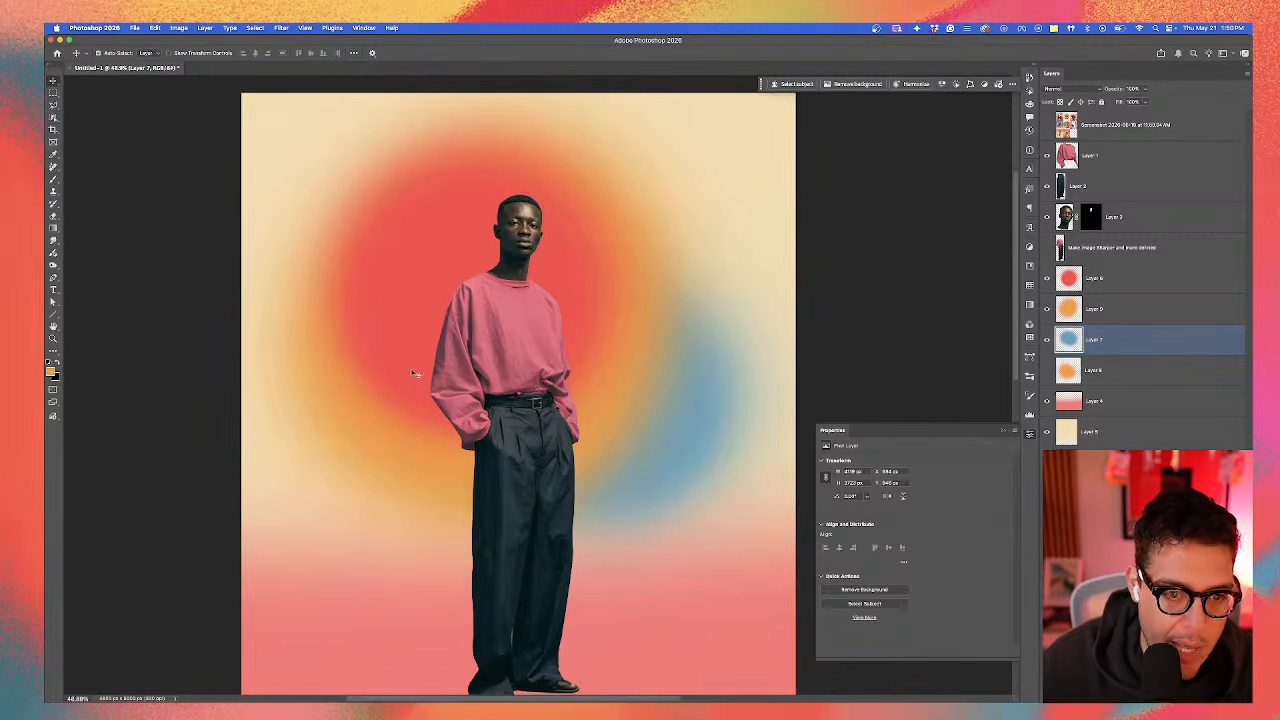
# Step: Show the reference screenshot layer, examine the poster examples up close for colour and shape ideas, and hide it again
pyautogui.scroll(-3, 401, 359)
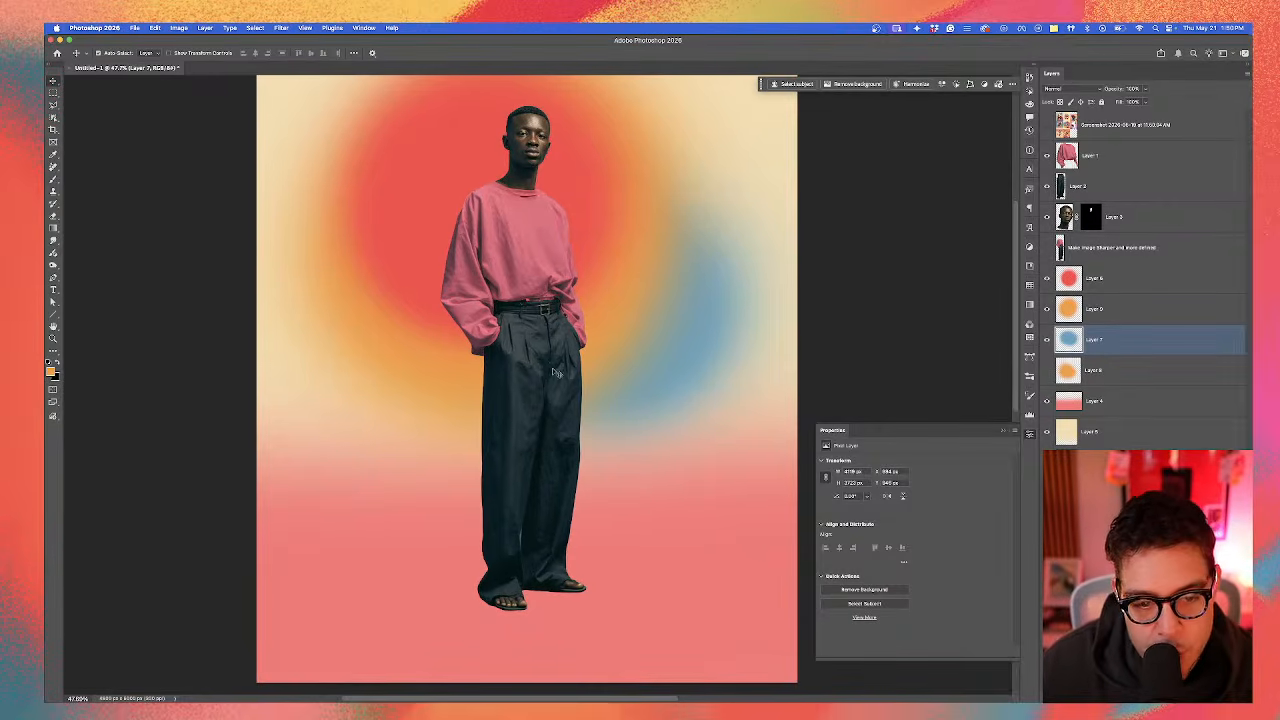
pyautogui.scroll(2, 565, 250)
pyautogui.scroll(1, 562, 296)
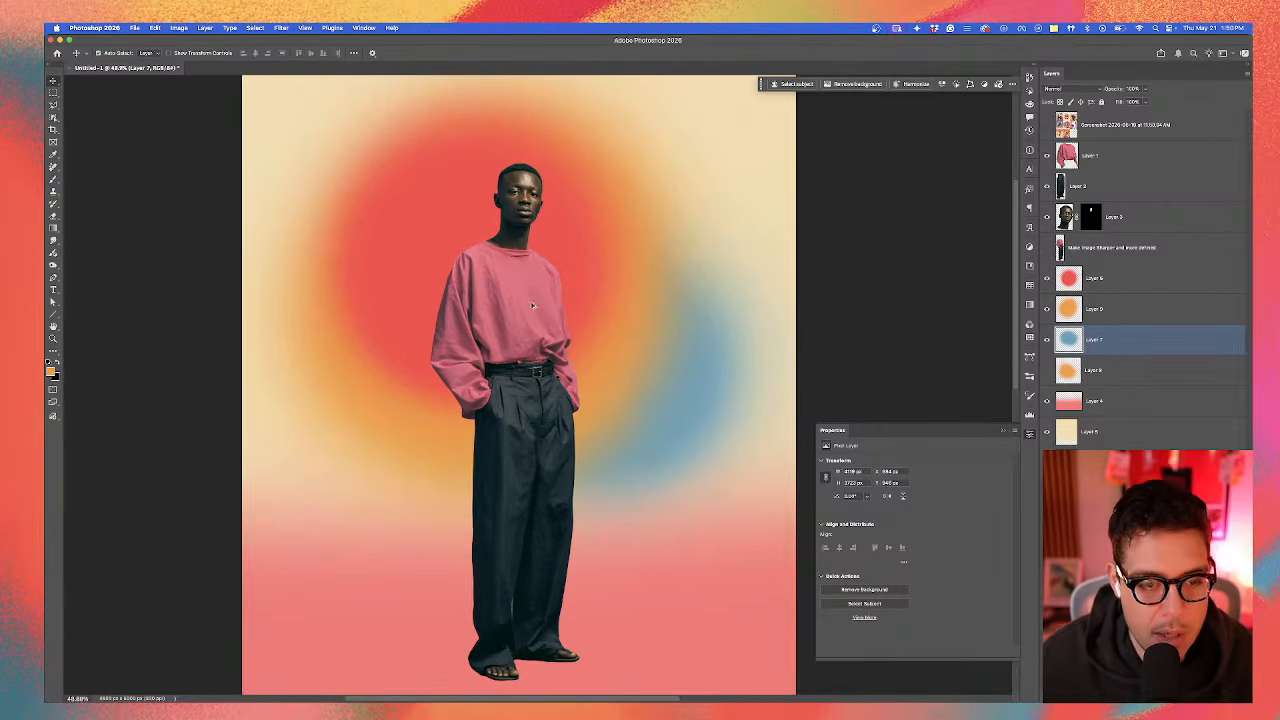
pyautogui.scroll(2, 540, 302)
pyautogui.click(1047, 125)
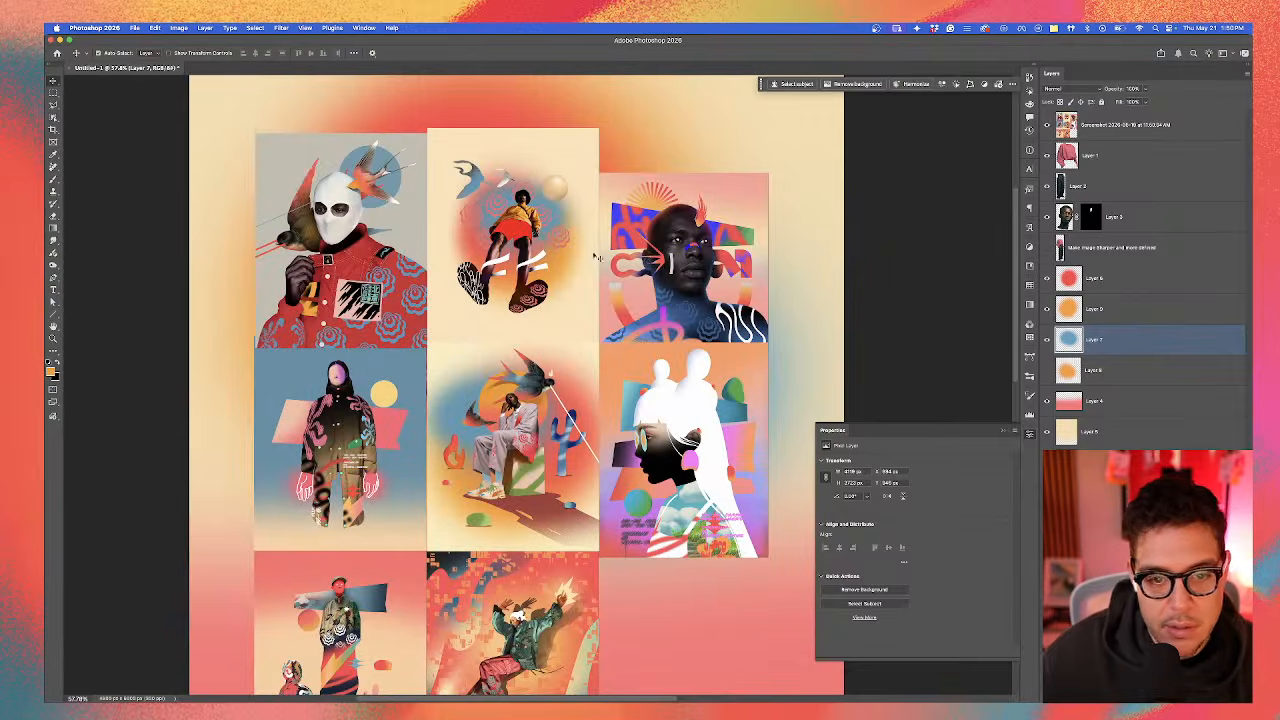
pyautogui.scroll(4, 411, 267)
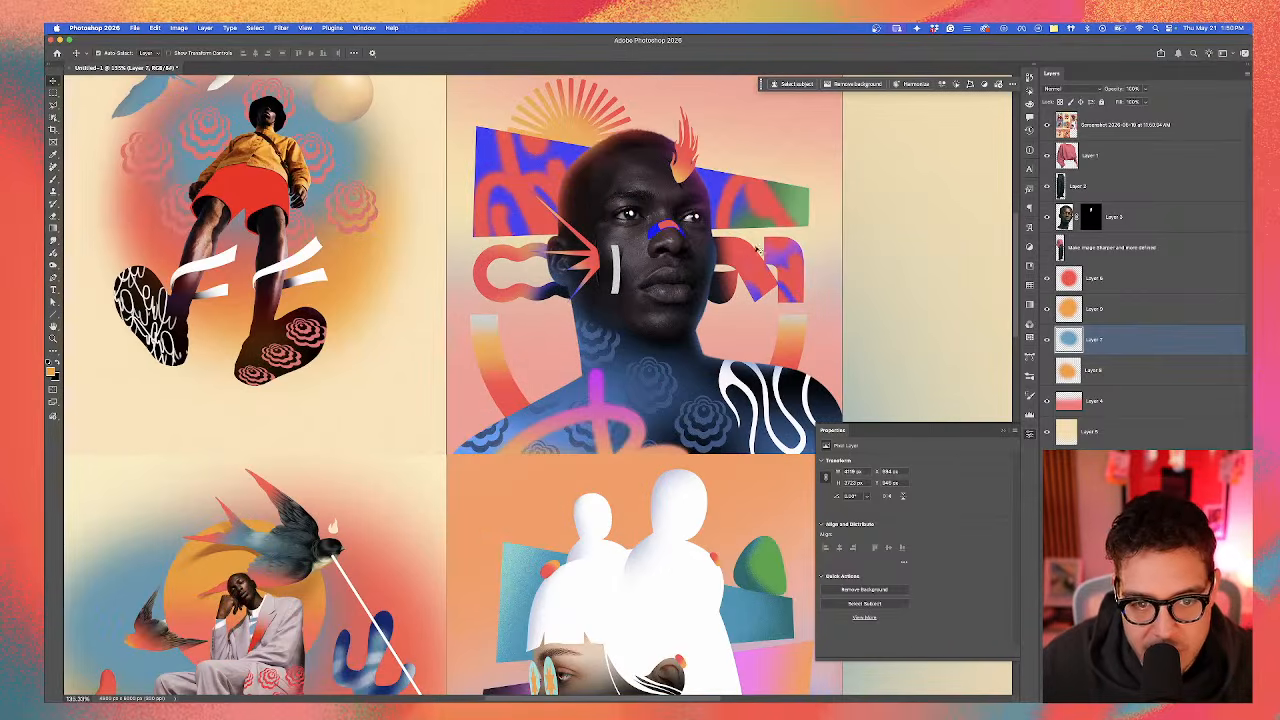
pyautogui.scroll(-5, 757, 250)
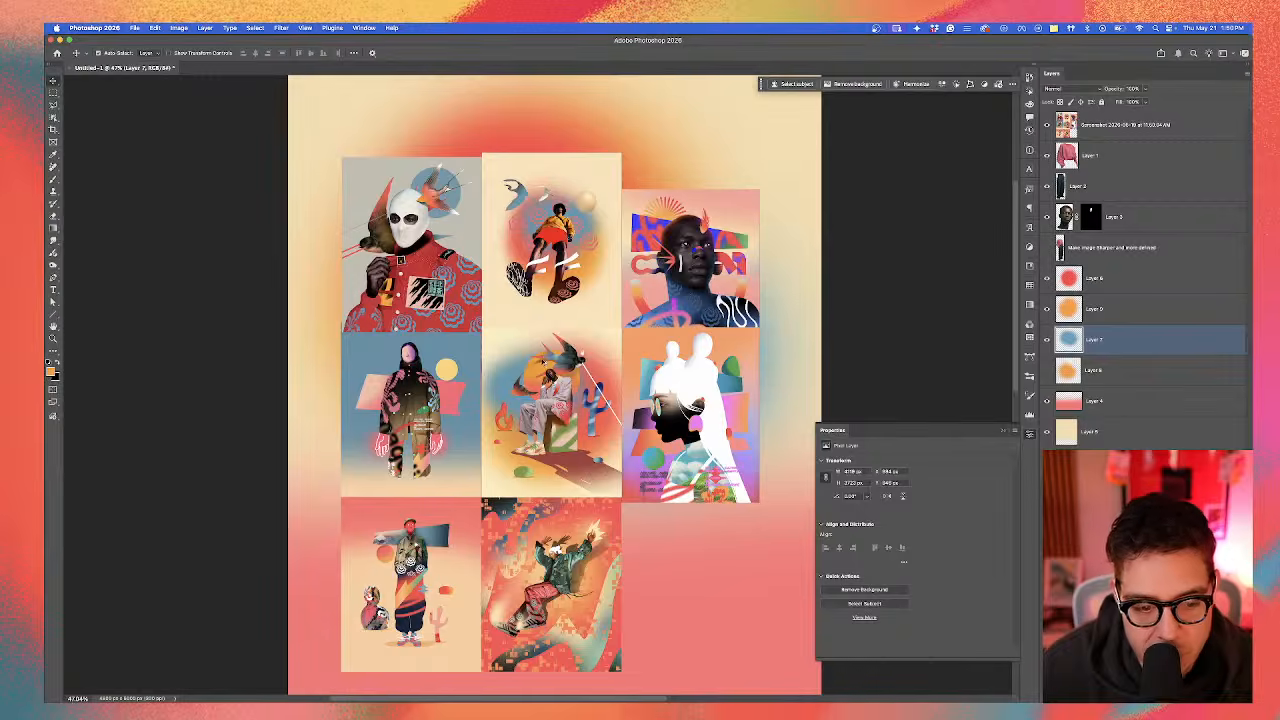
pyautogui.scroll(3, 517, 260)
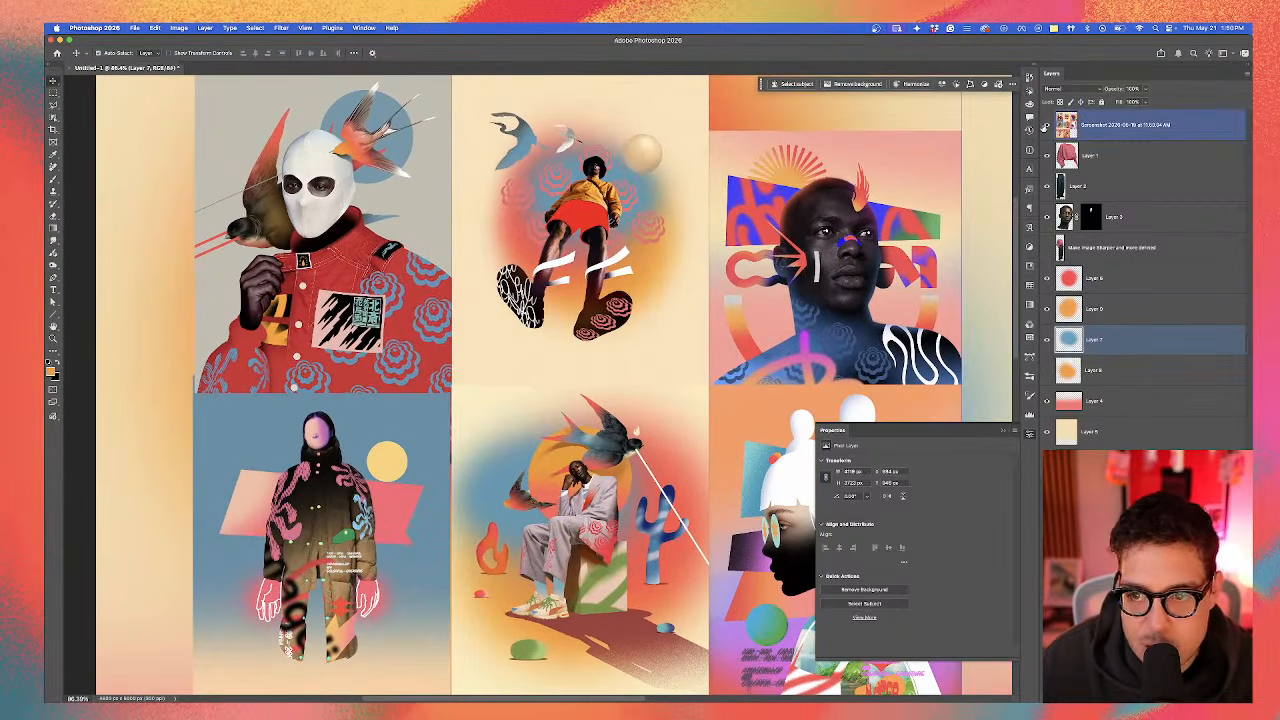
pyautogui.click(1045, 125)
pyautogui.scroll(-2, 477, 194)
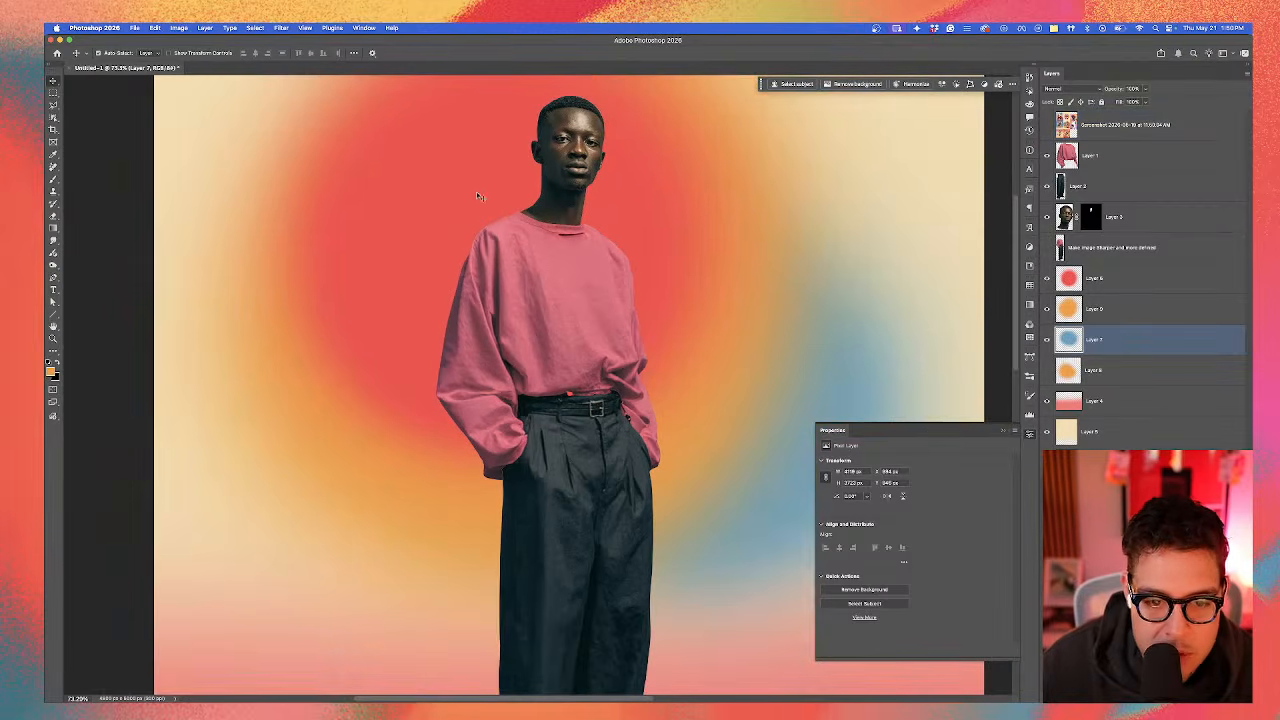
# Step: Add a new empty layer directly above the pink sweater layer and clip it to the sweater
pyautogui.click(540, 291)
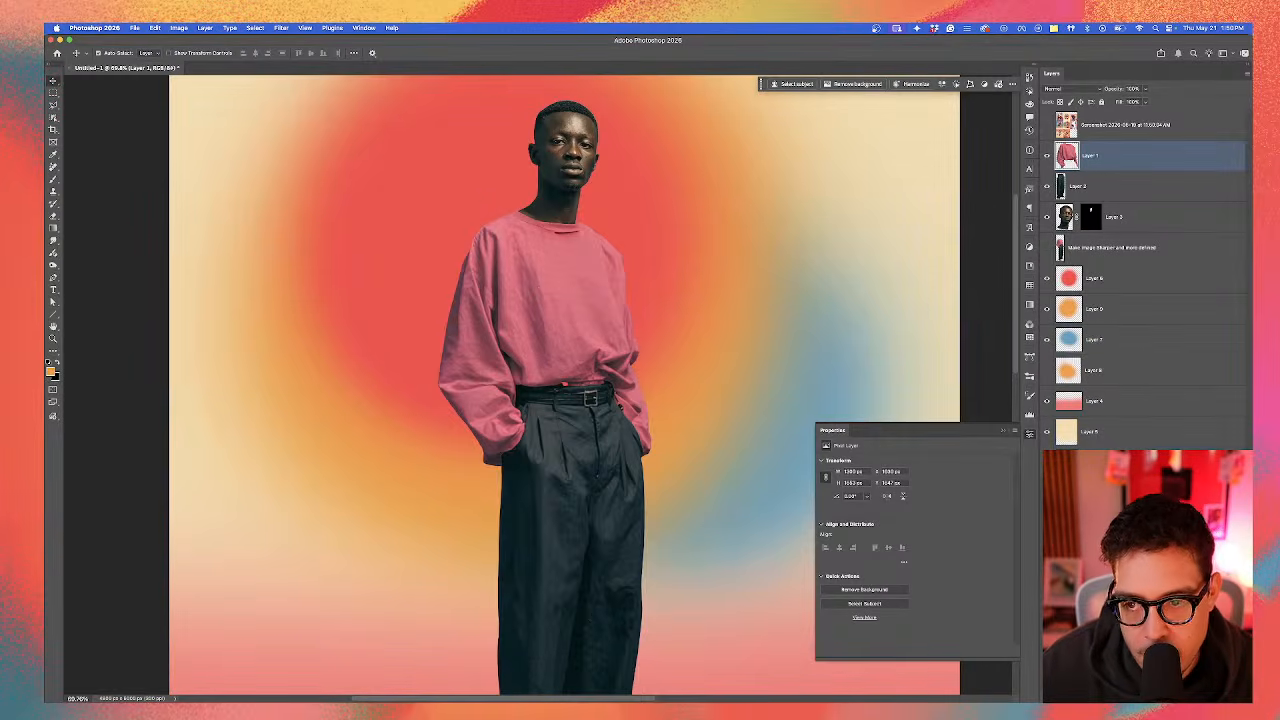
pyautogui.scroll(3, 569, 410)
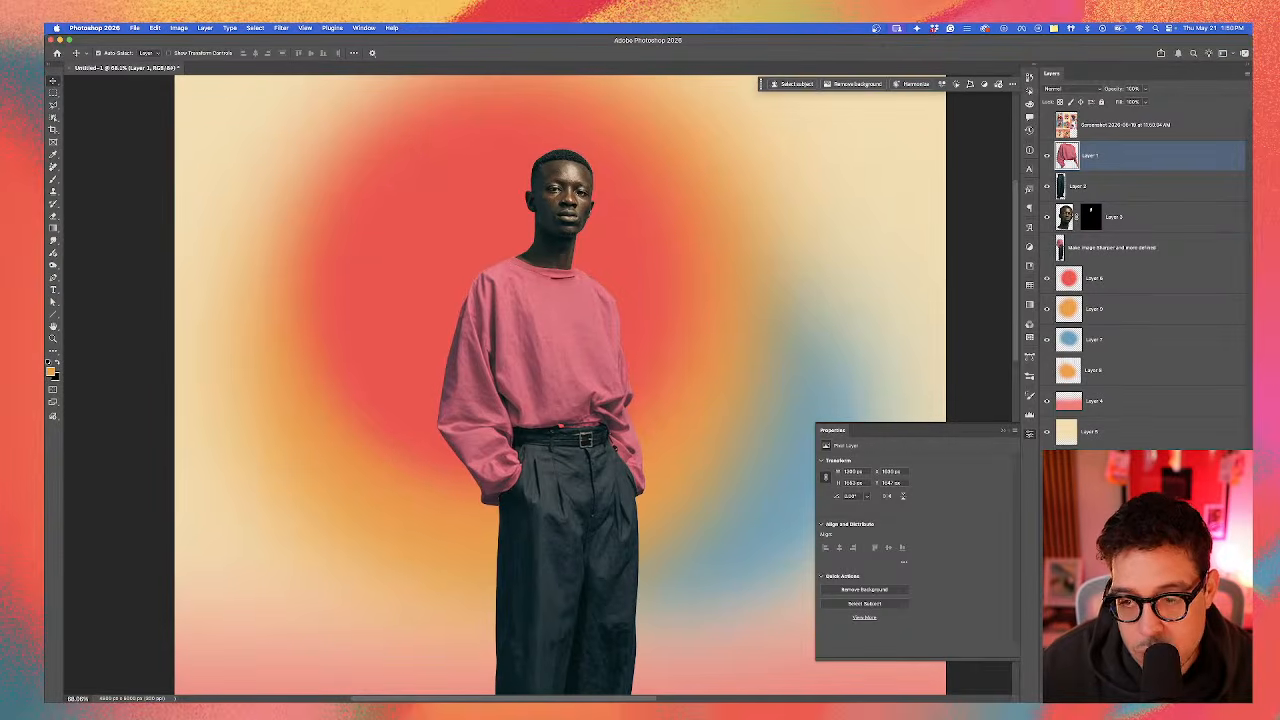
pyautogui.press('shift+alt+super+n')
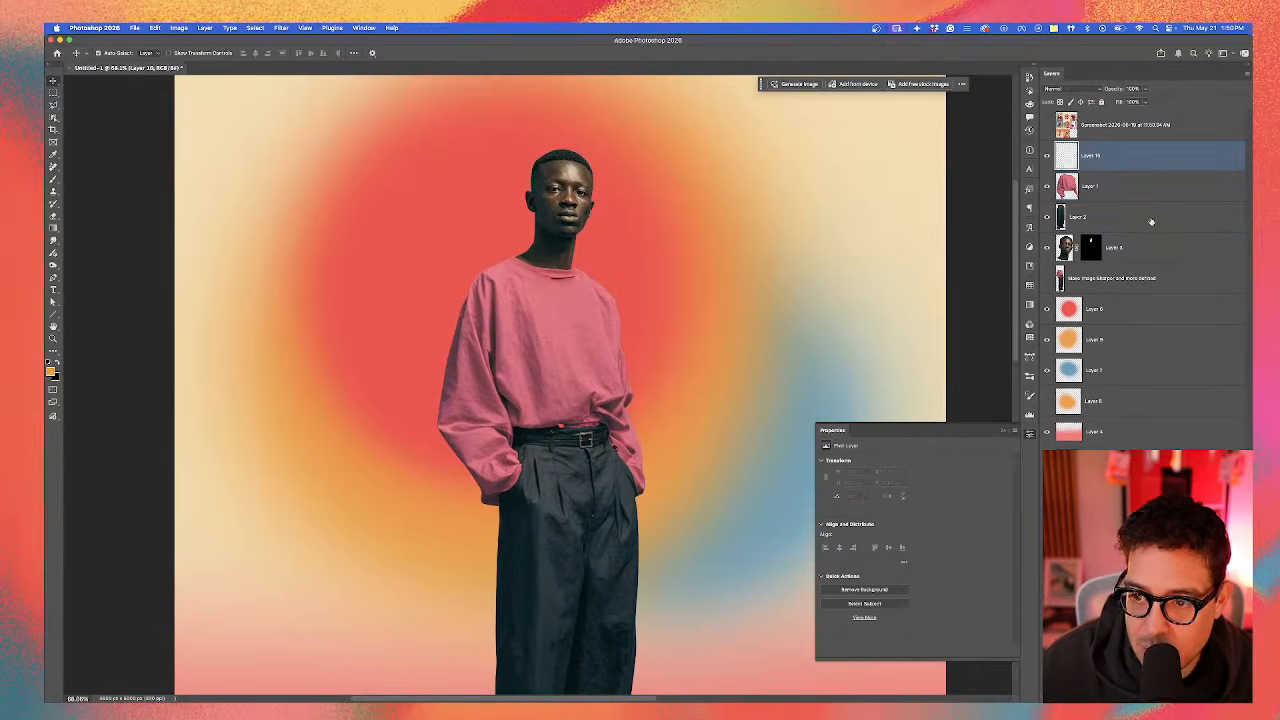
pyautogui.keyDown('alt'); pyautogui.click(1135, 167); pyautogui.keyUp('alt')
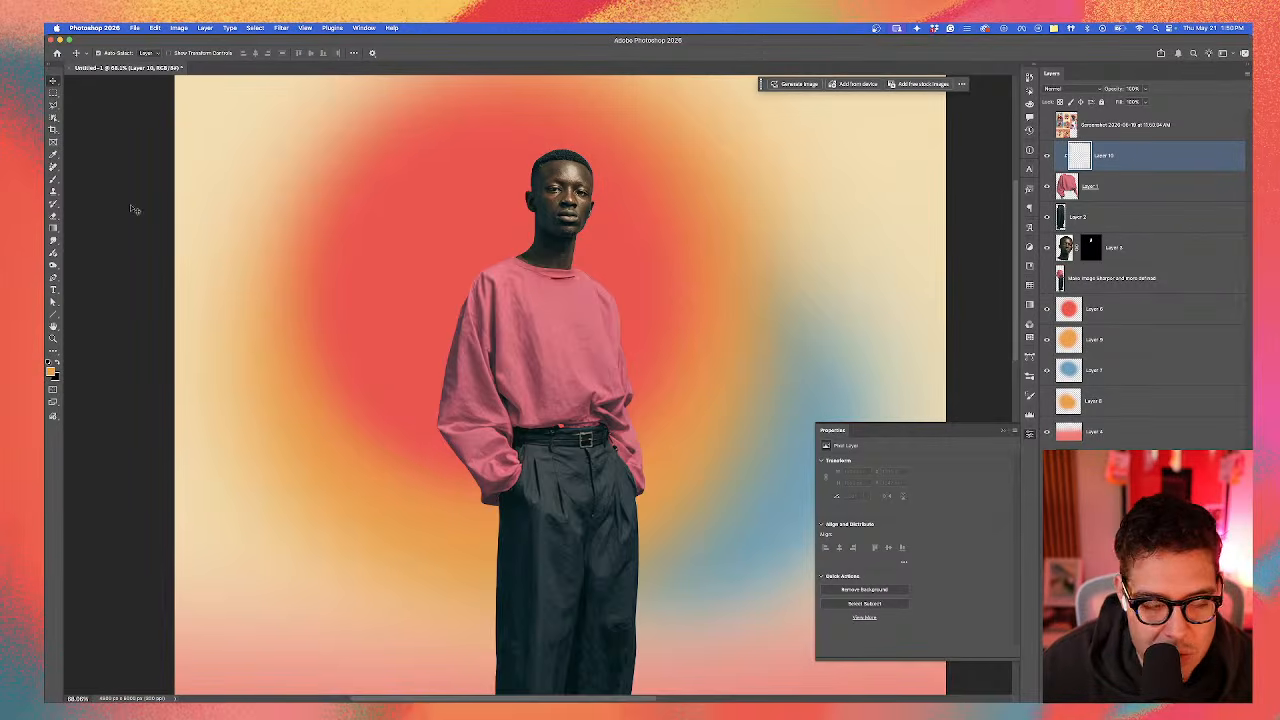
# Step: Sample the red glow's colour and brush it over the whole sweater on the clipped layer, checking coverage with the red glow briefly hidden
pyautogui.click(54, 179)
pyautogui.keyDown('alt'); pyautogui.click(458, 235); pyautogui.keyUp('alt')
pyautogui.moveTo(458, 240)
pyautogui.mouseDown()
pyautogui.moveTo(515, 312)
pyautogui.moveTo(340, 308)
pyautogui.moveTo(640, 279)
pyautogui.mouseUp()
pyautogui.moveTo(631, 338)
pyautogui.mouseDown()
pyautogui.moveTo(417, 370)
pyautogui.moveTo(502, 440)
pyautogui.moveTo(632, 430)
pyautogui.moveTo(474, 445)
pyautogui.moveTo(598, 420)
pyautogui.moveTo(417, 375)
pyautogui.moveTo(654, 323)
pyautogui.mouseUp()
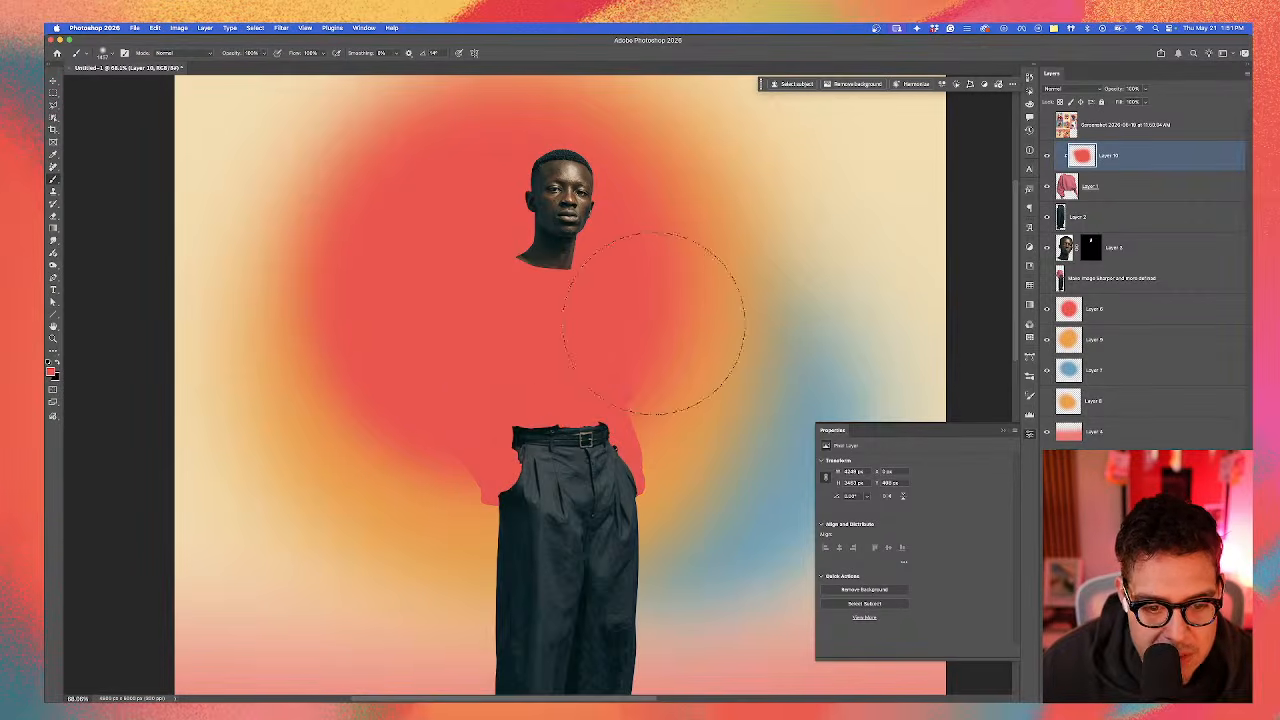
pyautogui.click(1046, 310)
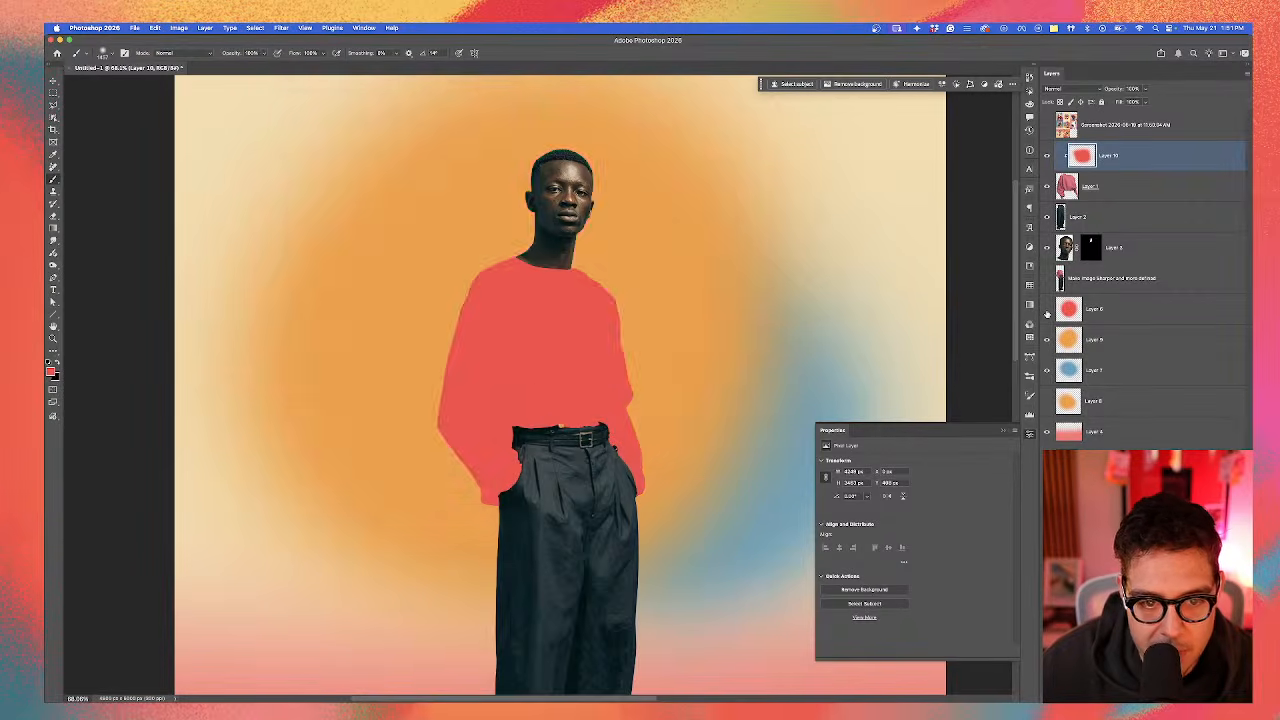
pyautogui.click(1046, 310)
# Step: Set the blend mode of the clipped red paint layer to Screen
pyautogui.click(1090, 88)
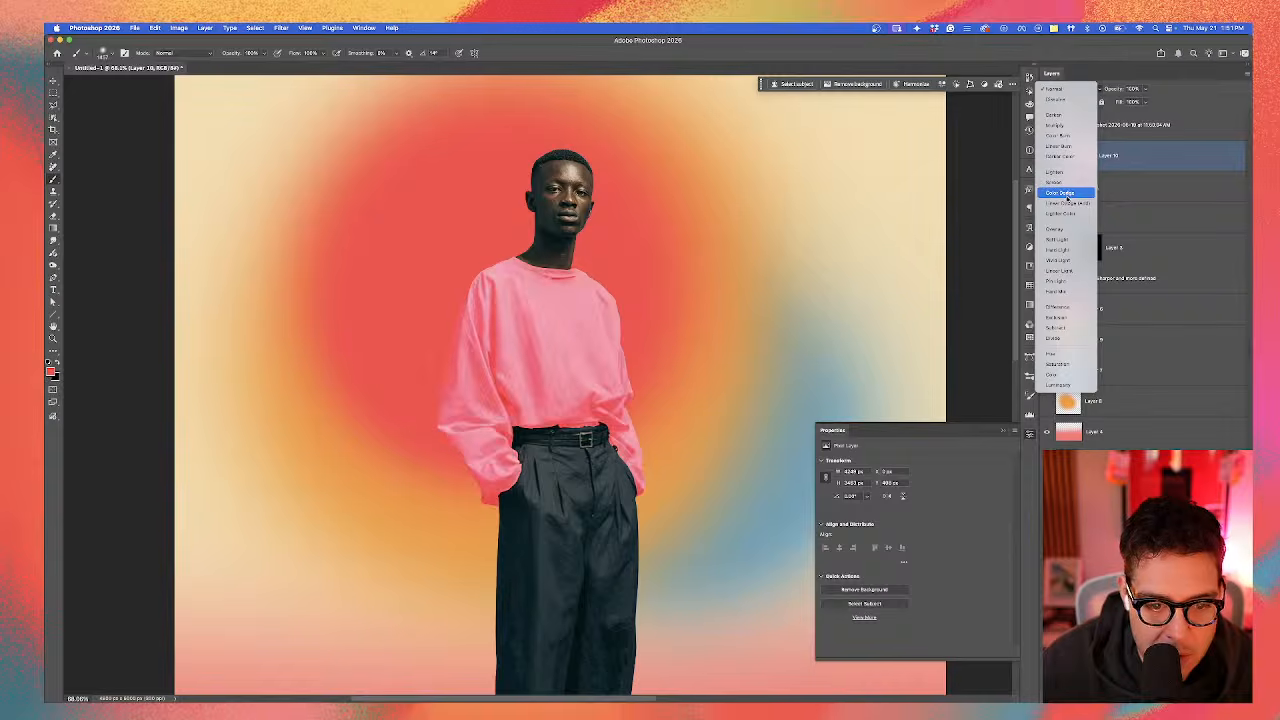
pyautogui.click(1055, 182)
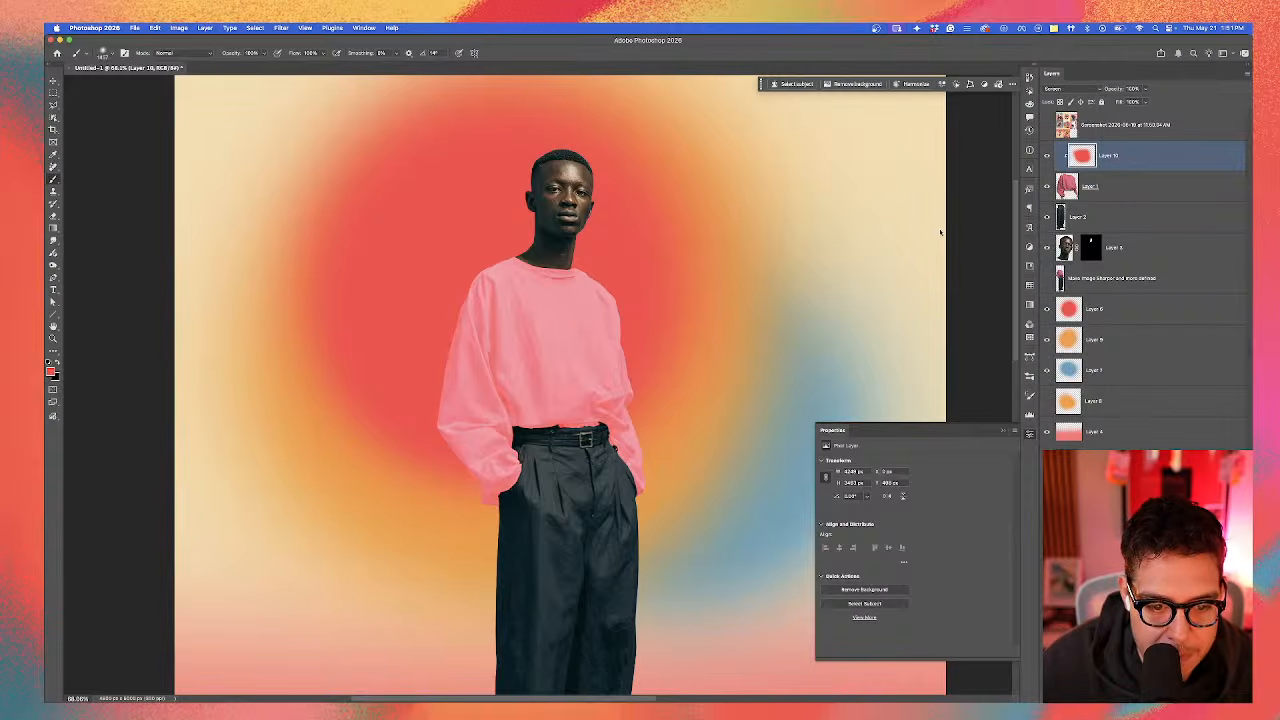
pyautogui.scroll(-1, 560, 340)
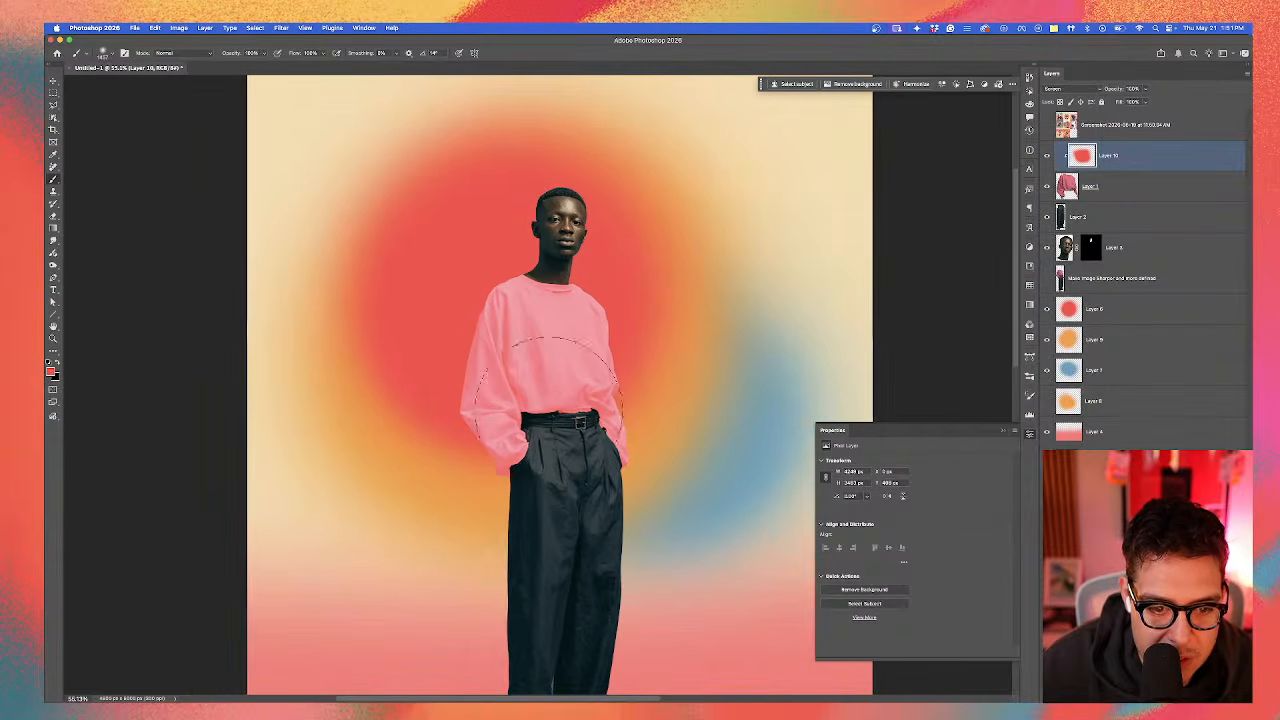
pyautogui.scroll(-2, 553, 393)
pyautogui.scroll(1, 570, 437)
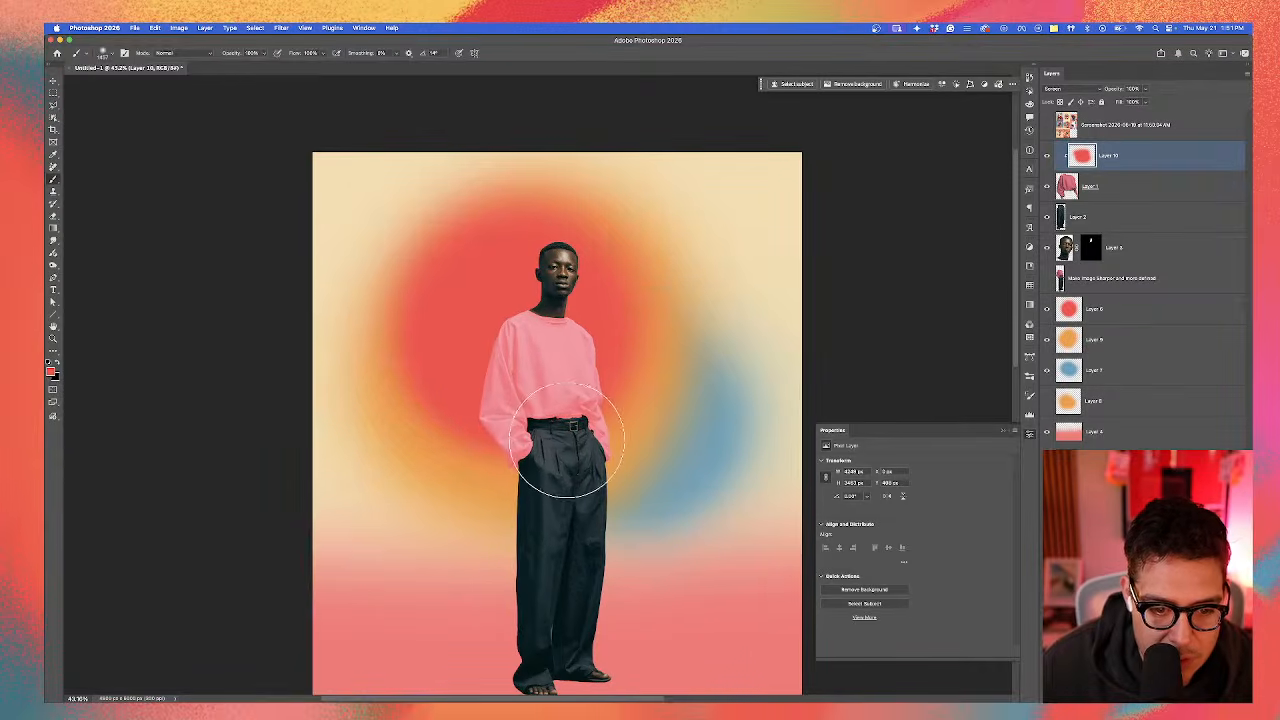
# Step: Trace a closed curved shape around the trouser belt with the Pen tool, from one sleeve to the waistband's opposite edge
pyautogui.press('v')
pyautogui.scroll(3, 568, 442)
pyautogui.scroll(2, 566, 446)
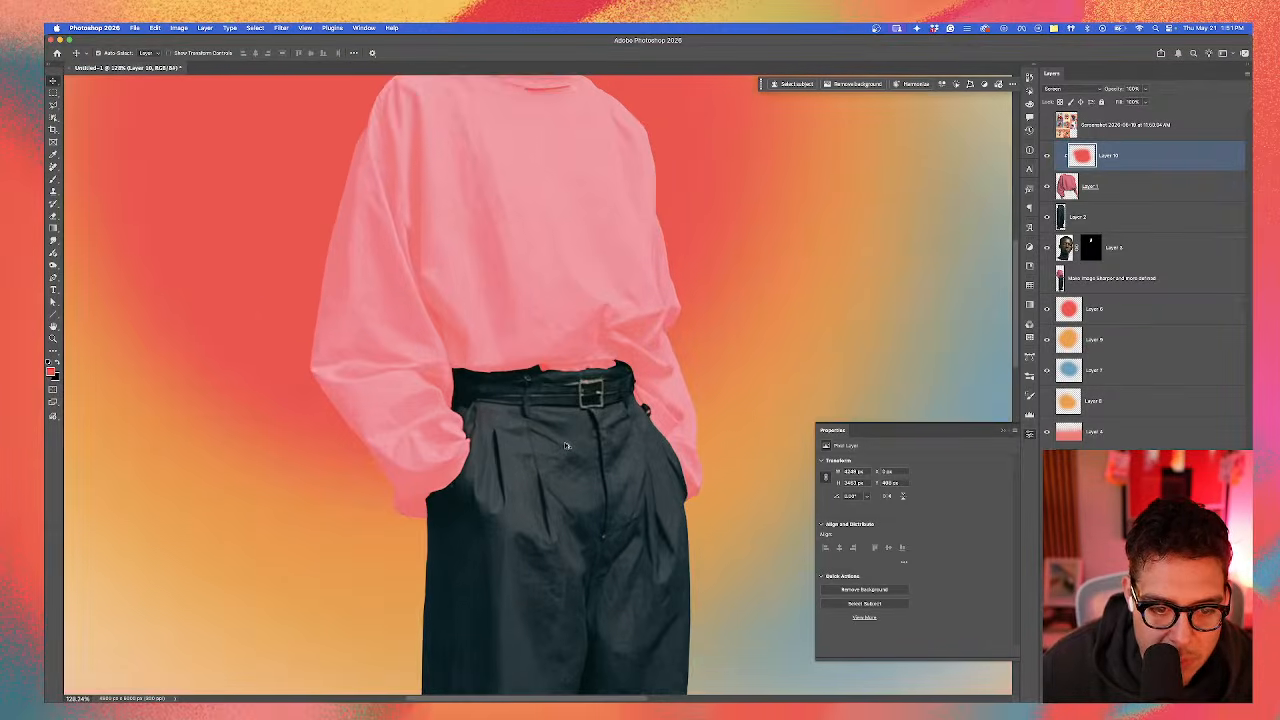
pyautogui.click(54, 280)
pyautogui.scroll(3, 494, 407)
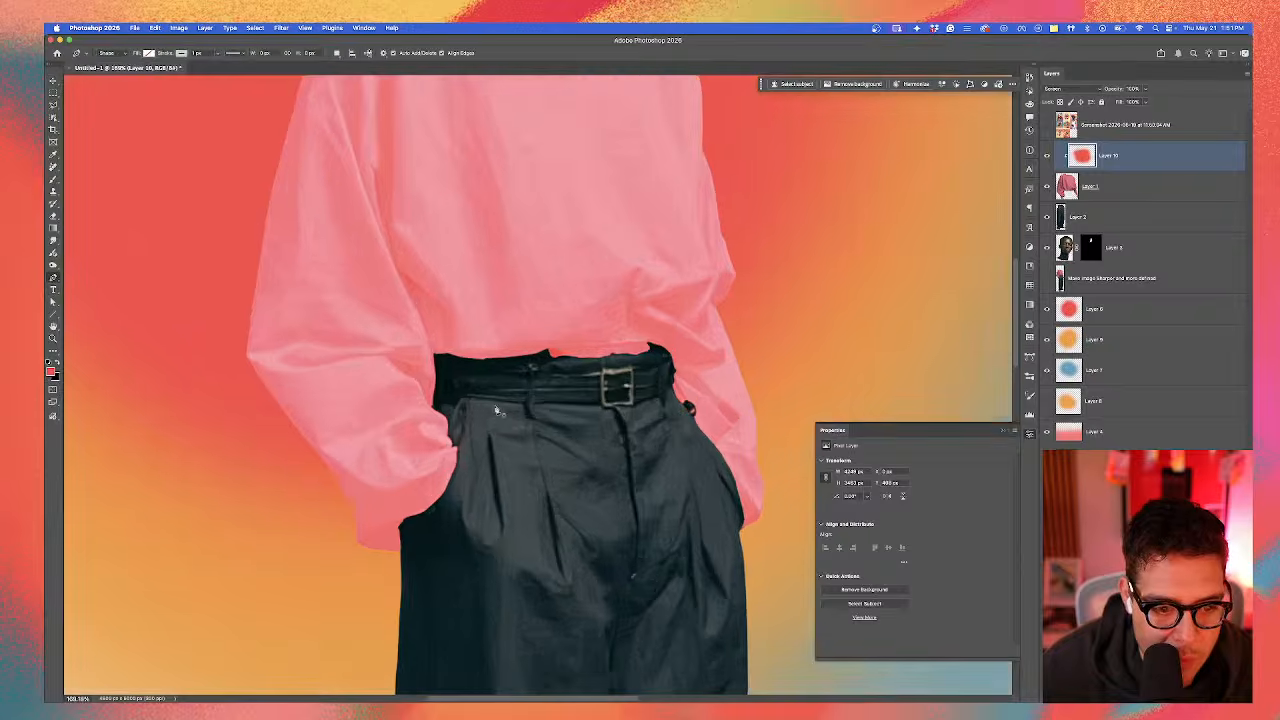
pyautogui.click(414, 349)
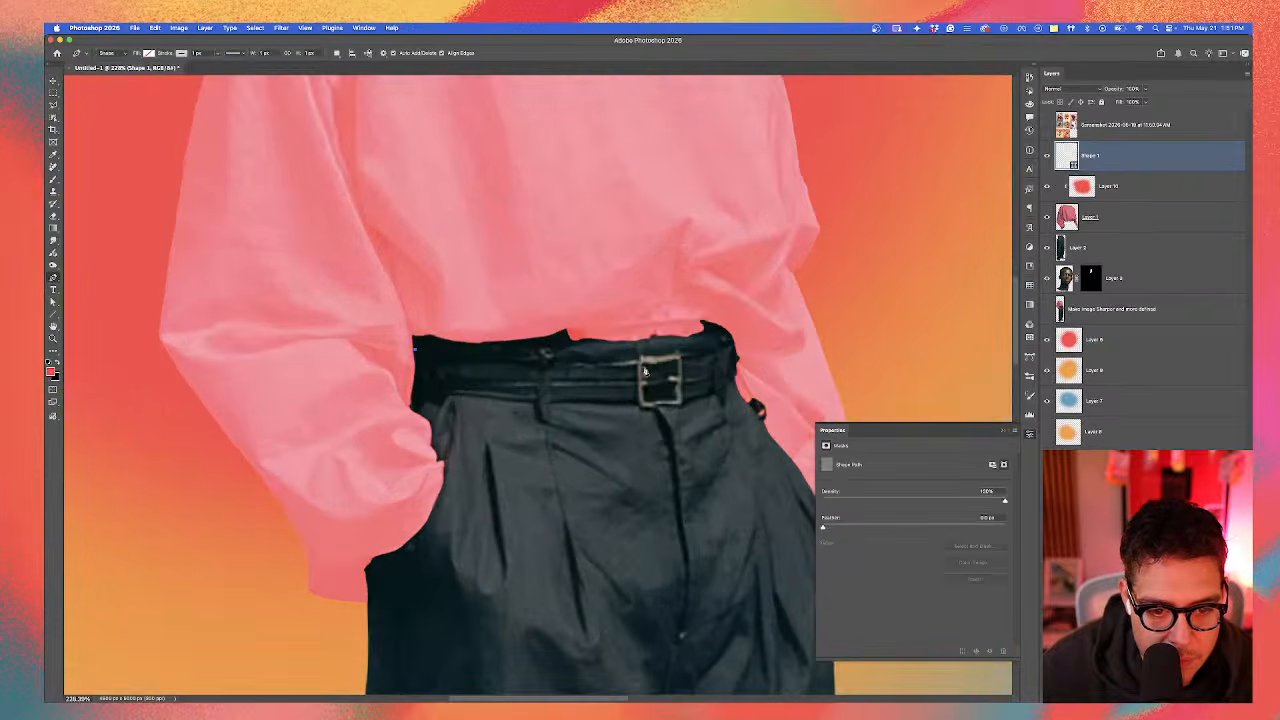
pyautogui.moveTo(638, 359); pyautogui.dragTo(812, 309)
pyautogui.moveTo(730, 346); pyautogui.dragTo(732, 386)
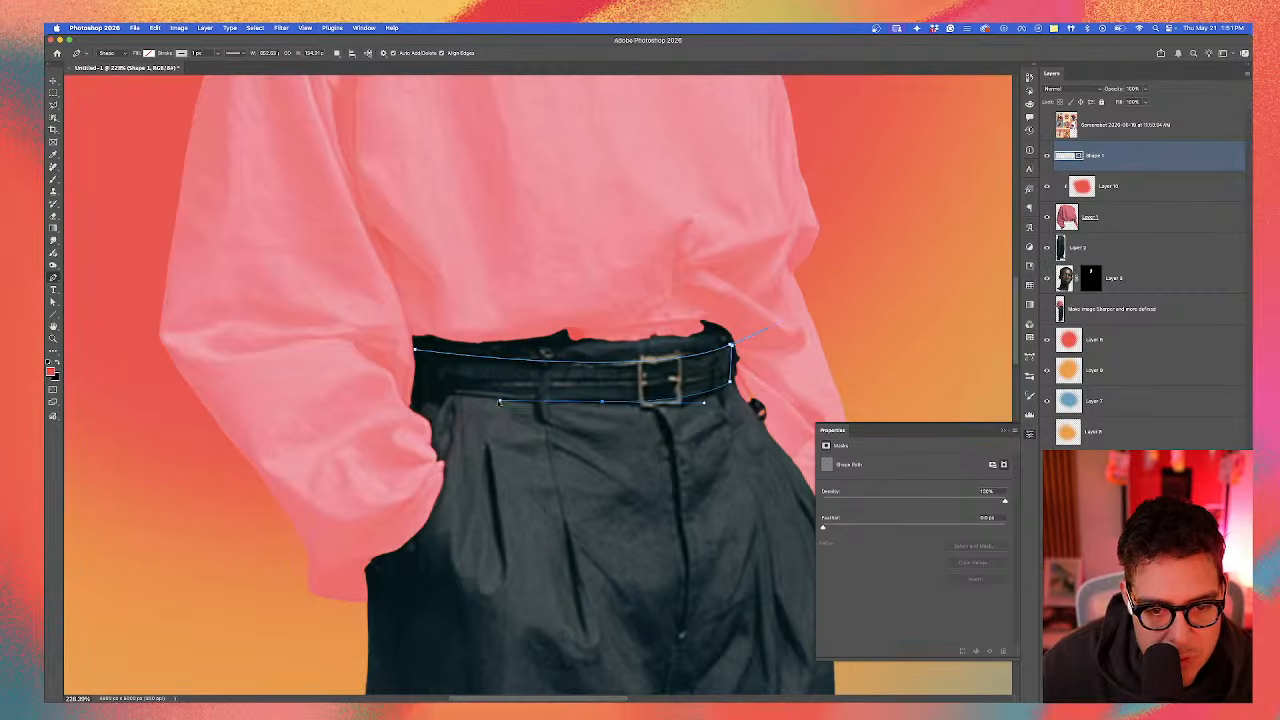
pyautogui.click(478, 398)
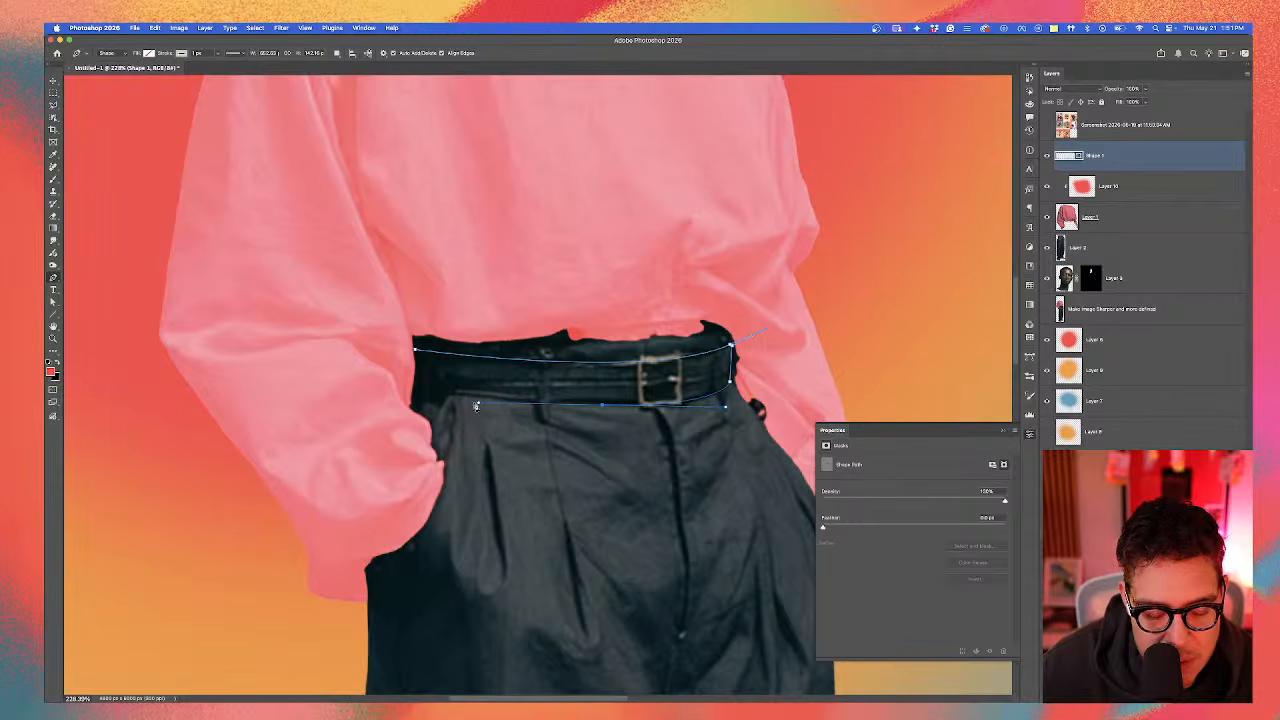
pyautogui.click(411, 397)
pyautogui.scroll(1, 411, 390)
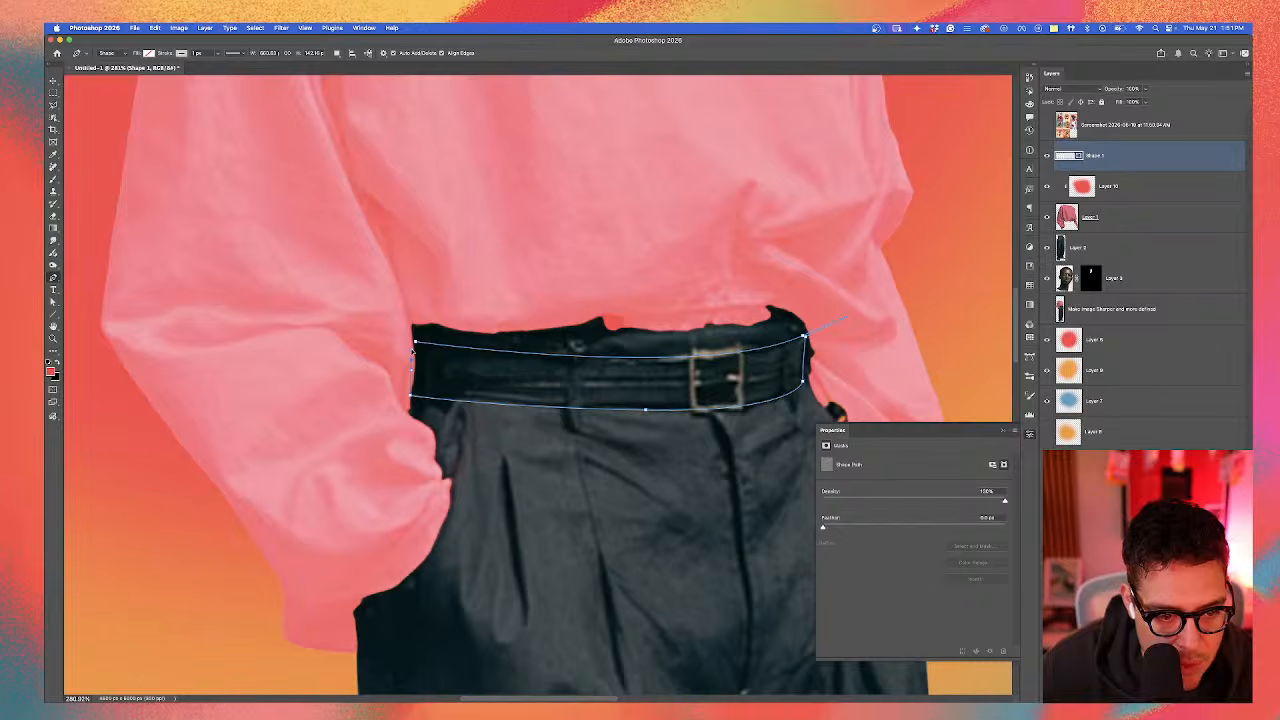
pyautogui.click(413, 344)
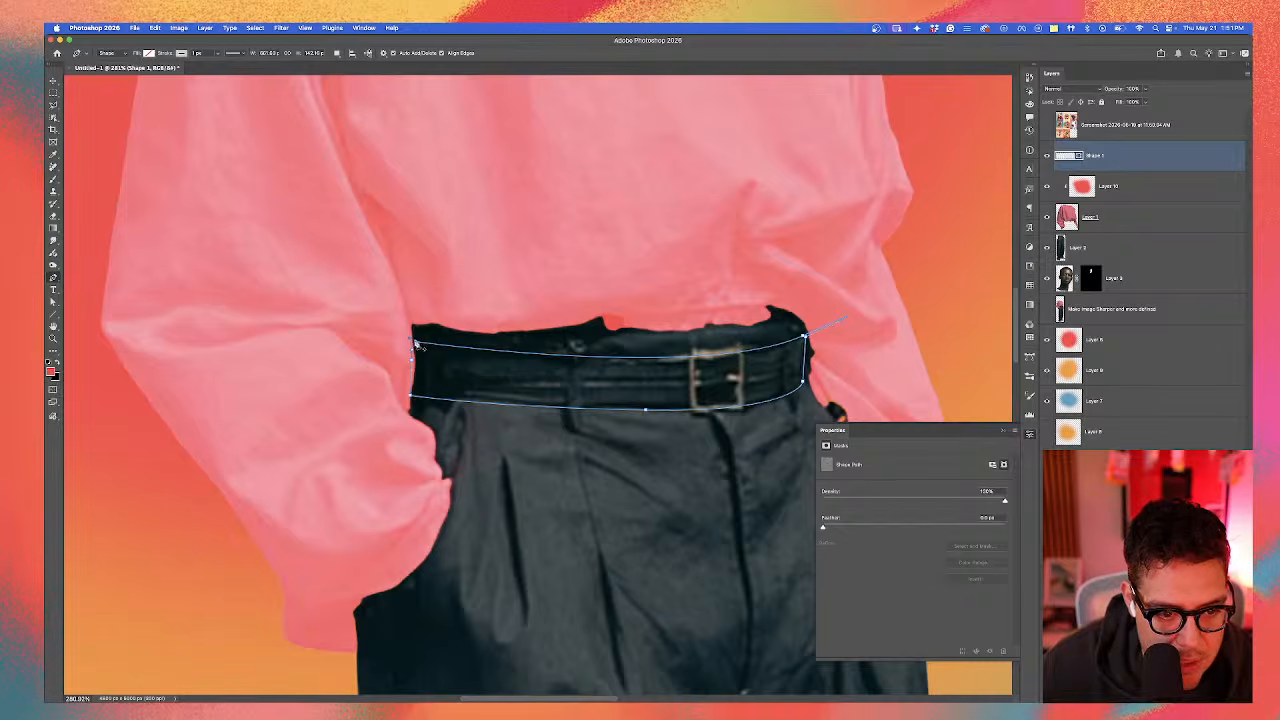
# Step: Place the belt shape layer beneath the sweater layer and give it a solid blue fill with no stroke
pyautogui.moveTo(1184, 159); pyautogui.dragTo(1142, 228)
pyautogui.click(182, 54)
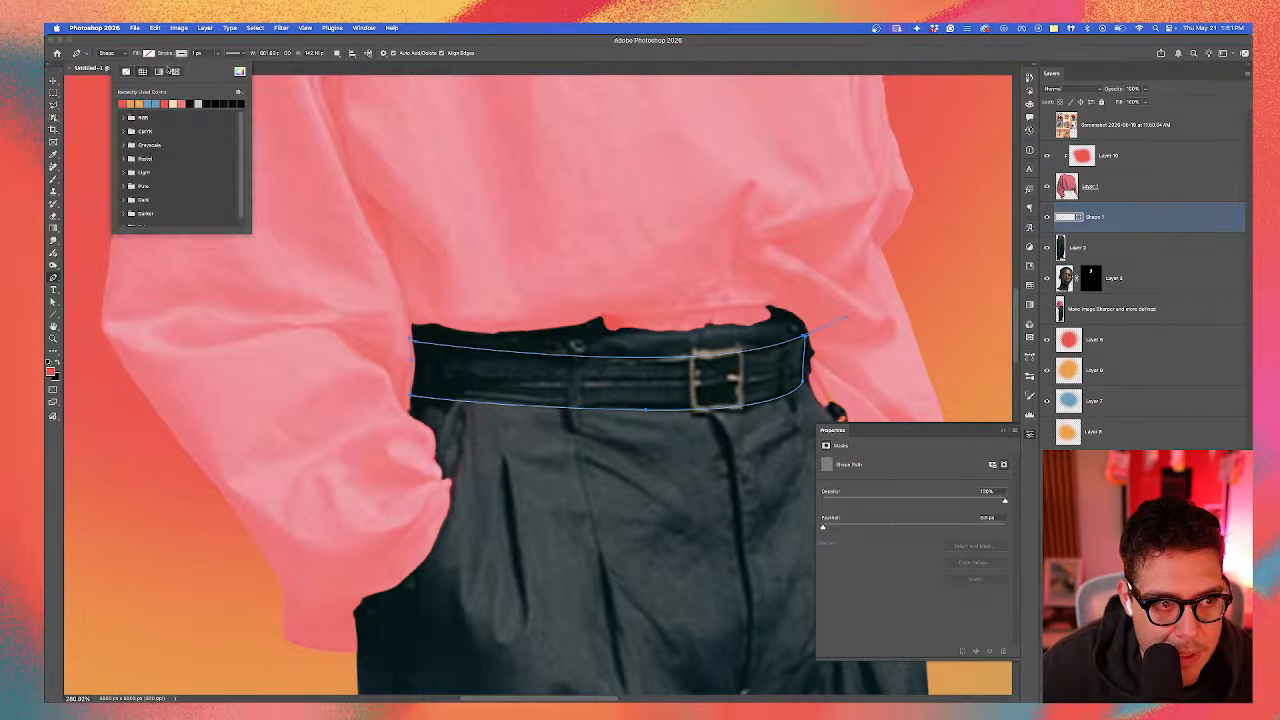
pyautogui.click(123, 72)
pyautogui.click(150, 53)
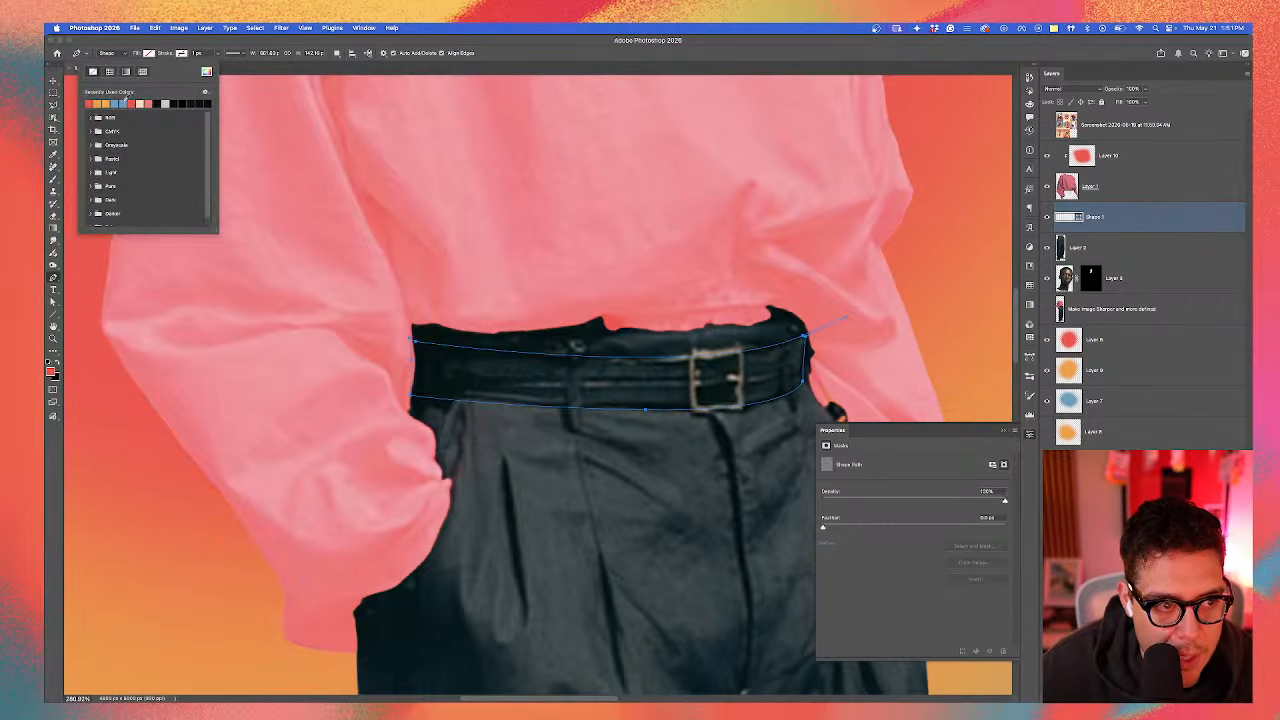
pyautogui.click(122, 103)
pyautogui.click(53, 81)
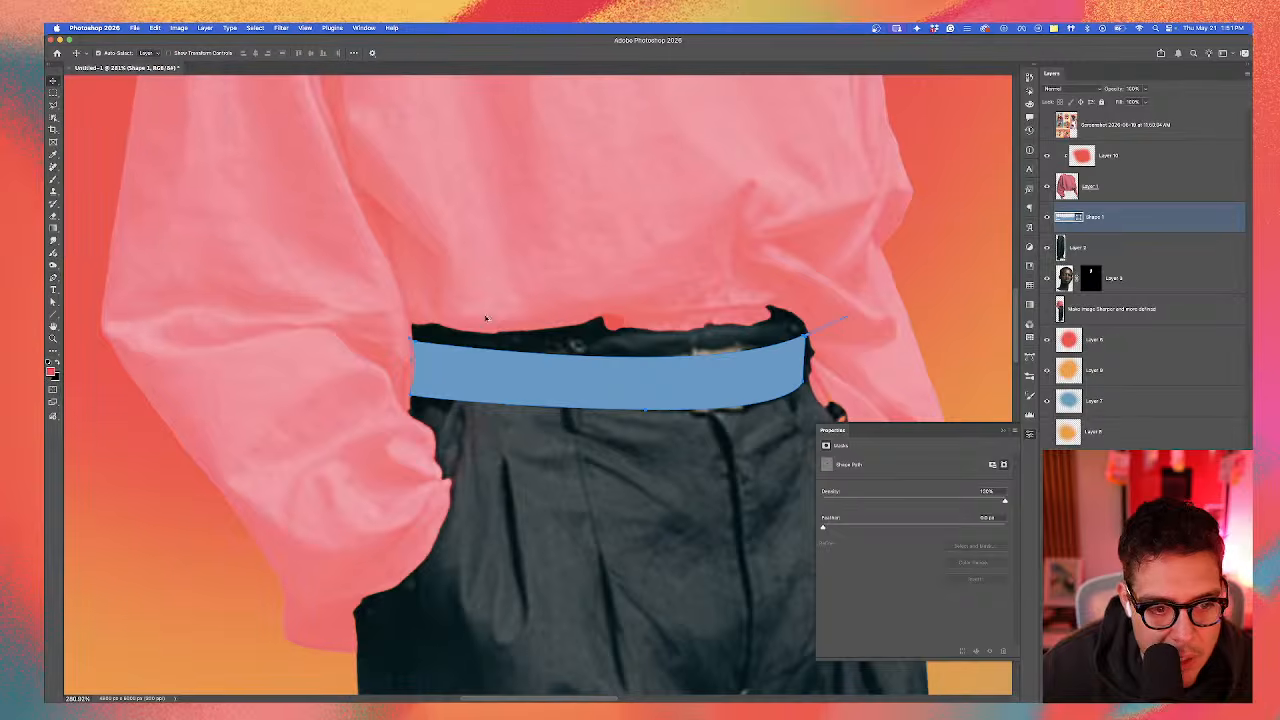
# Step: Try to shift the blue belt shape toward the sleeve, and undo the move
pyautogui.scroll(-1, 485, 317)
pyautogui.click(475, 419)
pyautogui.scroll(4, 422, 395)
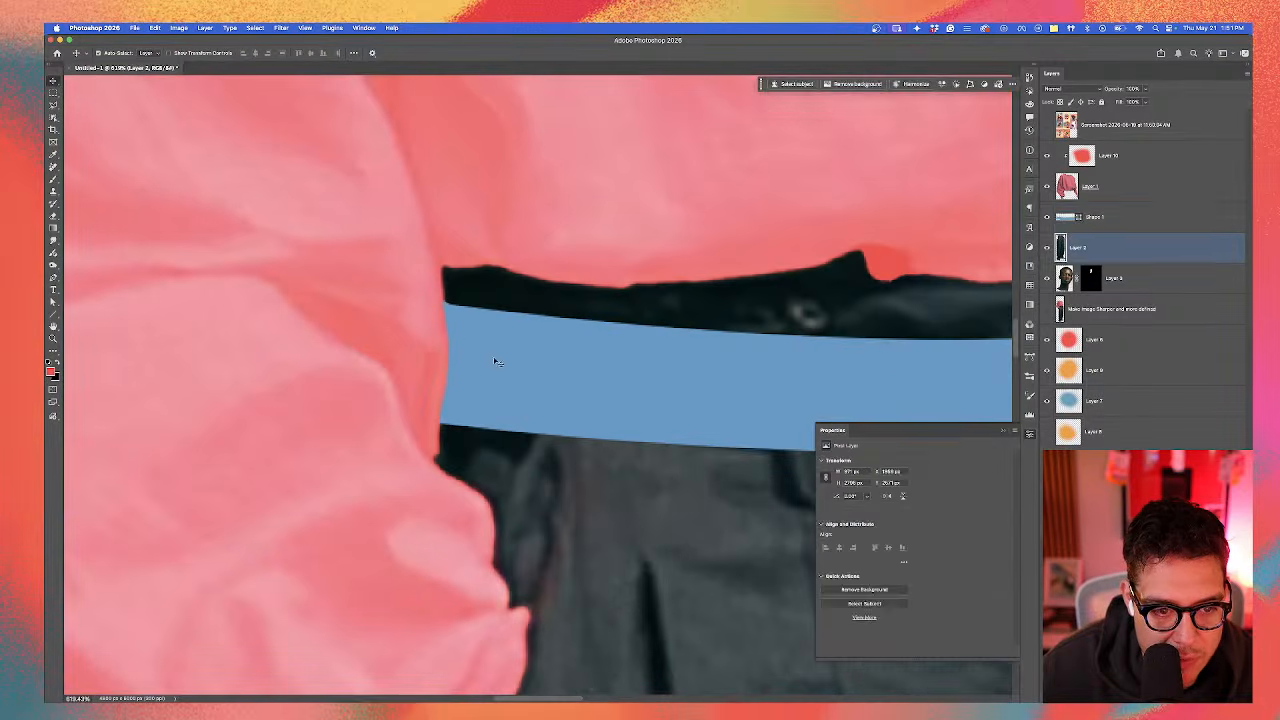
pyautogui.moveTo(494, 361); pyautogui.dragTo(402, 344)
pyautogui.press('super+z')
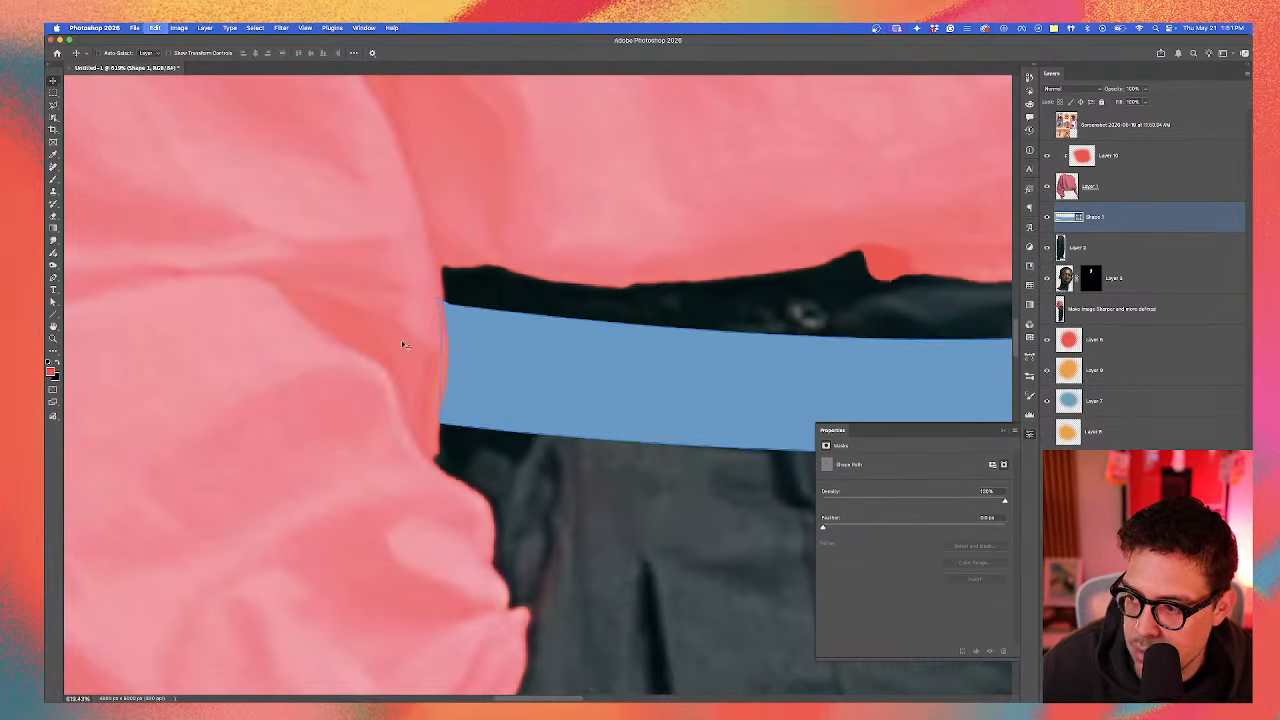
# Step: Hide the blue belt shape and trace a closed rounded-rectangle shape around the belt buckle's outer edge with the Pen tool
pyautogui.scroll(-8, 404, 345)
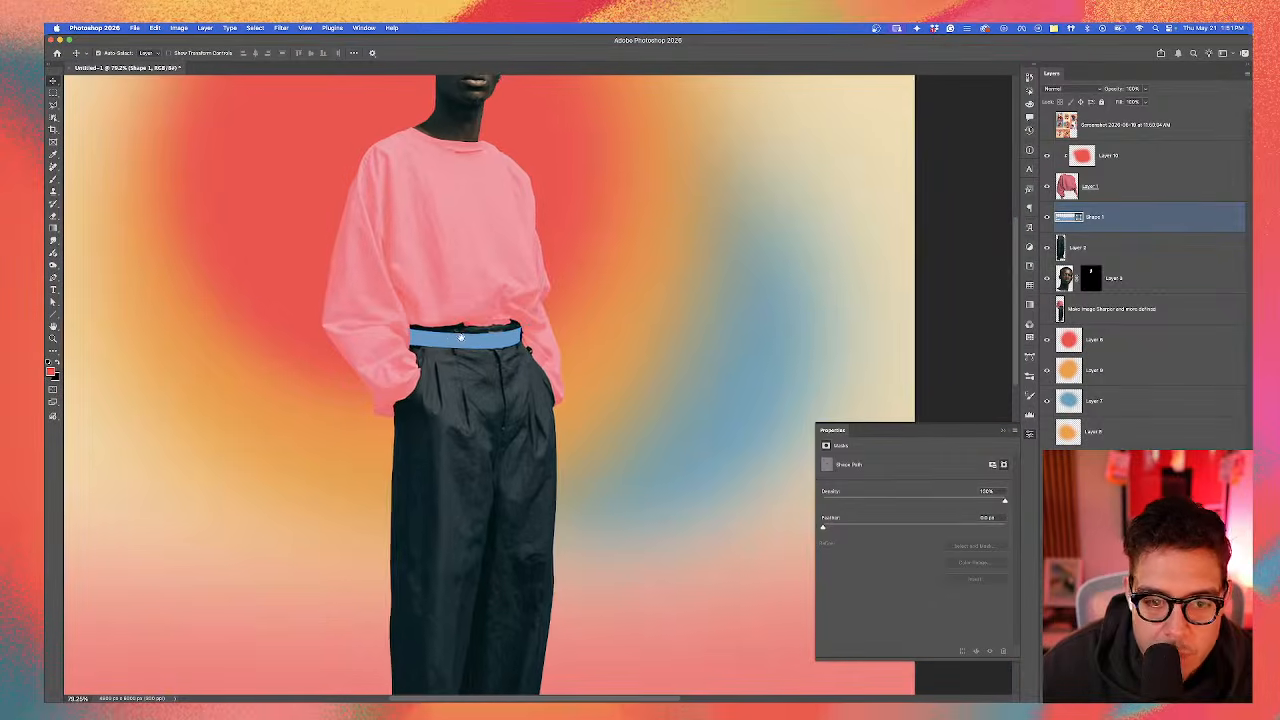
pyautogui.scroll(3, 460, 338)
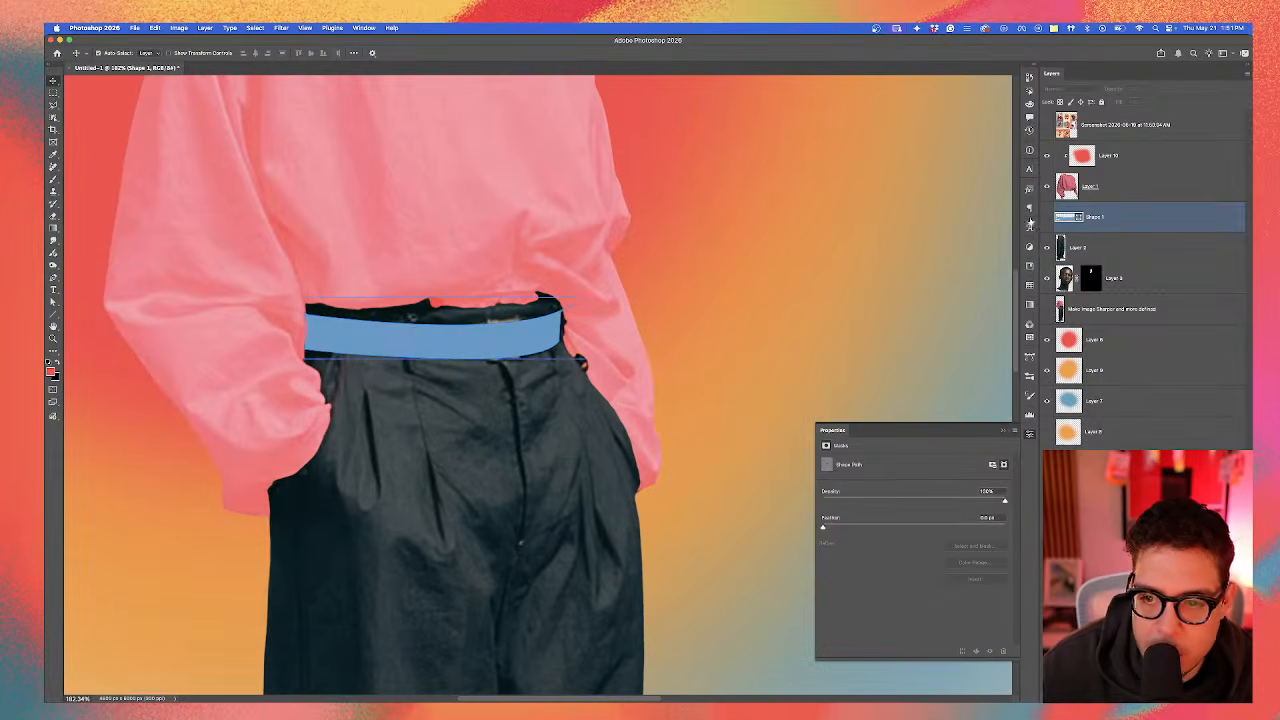
pyautogui.scroll(5, 460, 338)
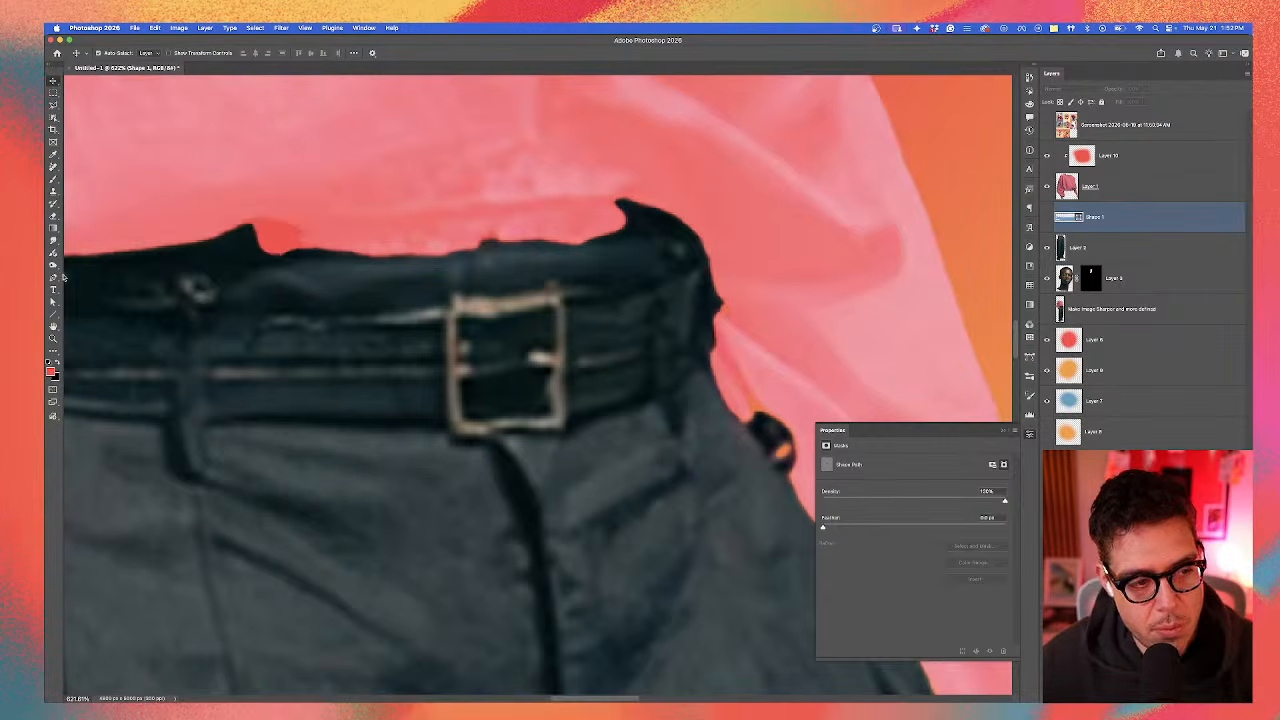
pyautogui.click(54, 277)
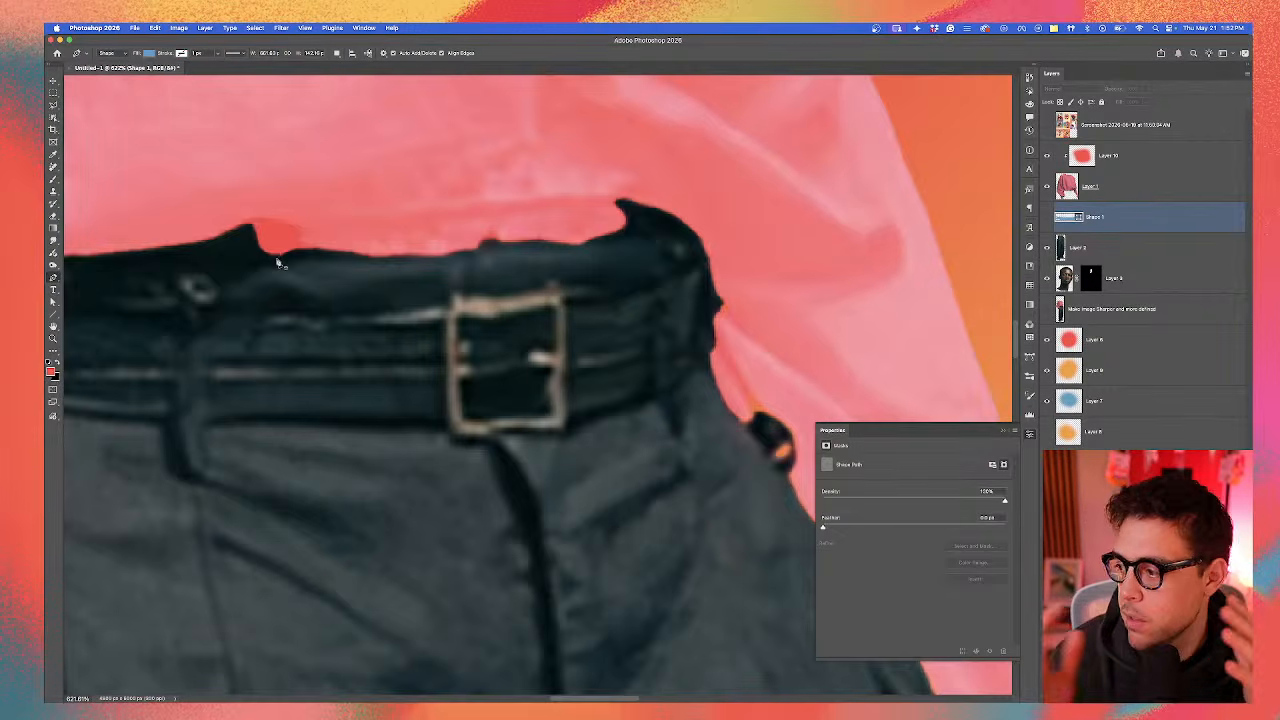
pyautogui.scroll(-1, 457, 391)
pyautogui.click(444, 365)
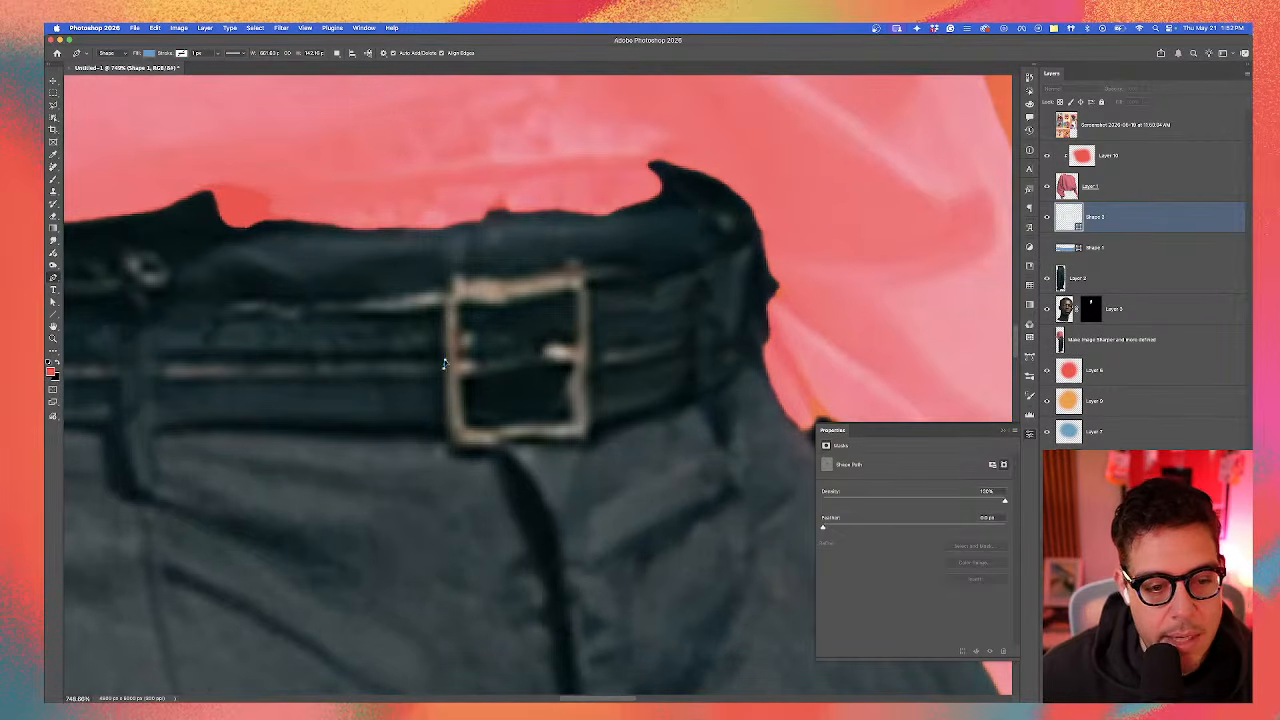
pyautogui.moveTo(444, 365); pyautogui.dragTo(441, 315)
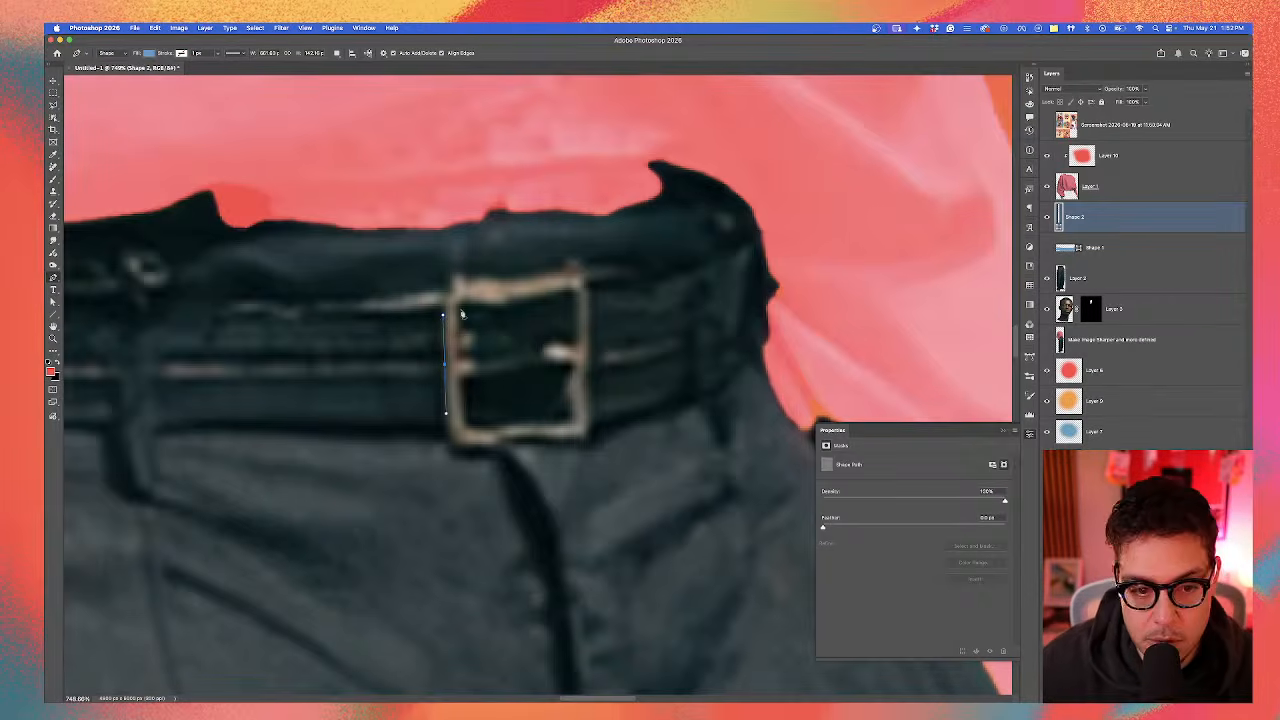
pyautogui.moveTo(473, 283); pyautogui.dragTo(510, 281)
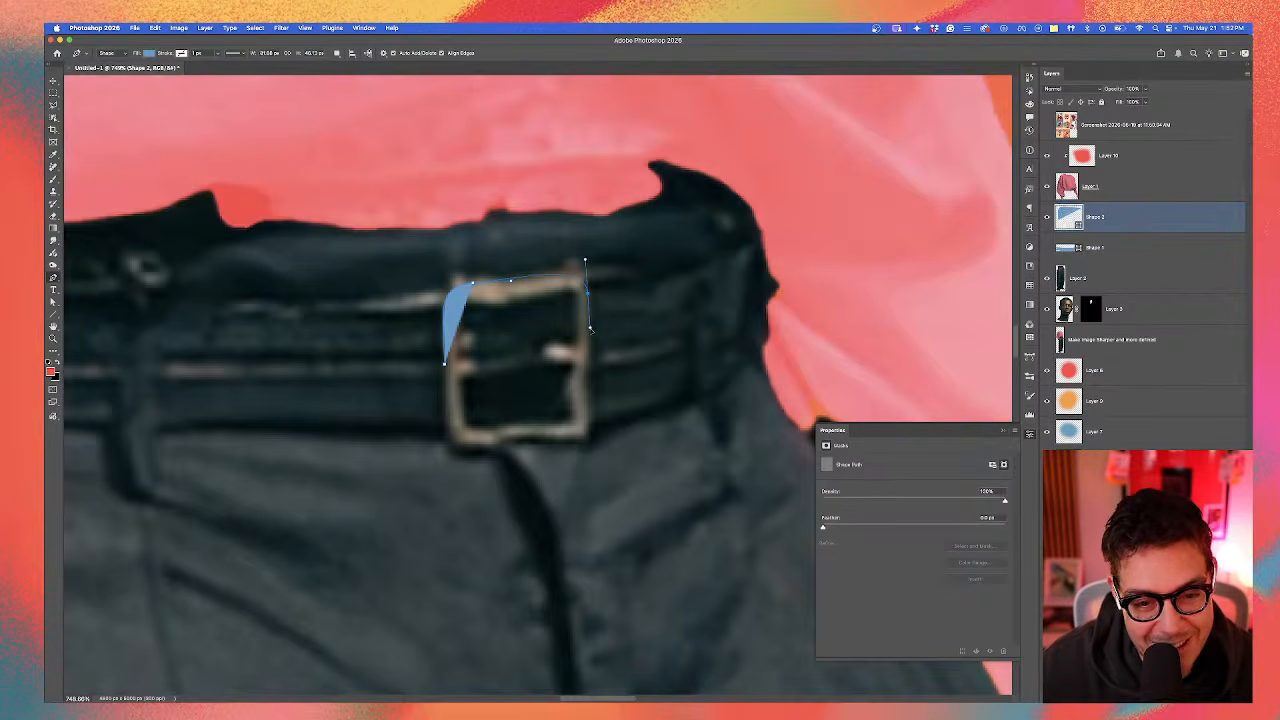
pyautogui.moveTo(560, 282); pyautogui.dragTo(592, 368)
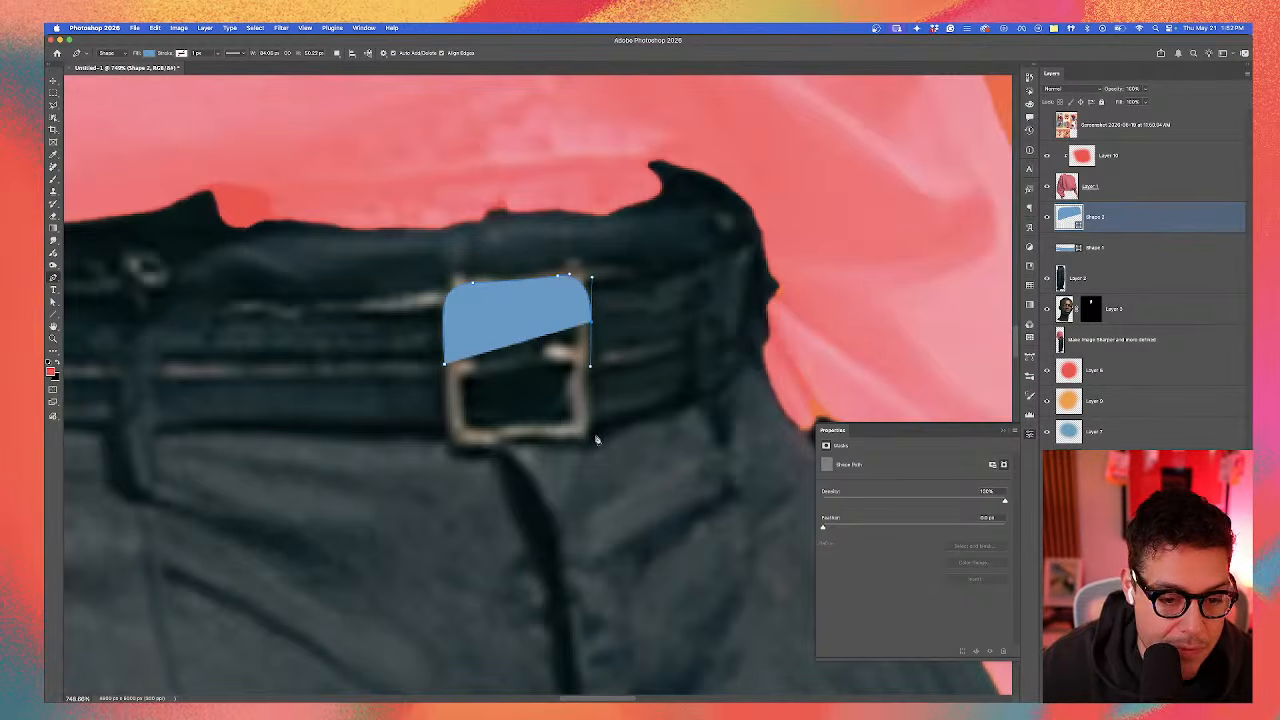
pyautogui.moveTo(594, 436); pyautogui.dragTo(455, 450)
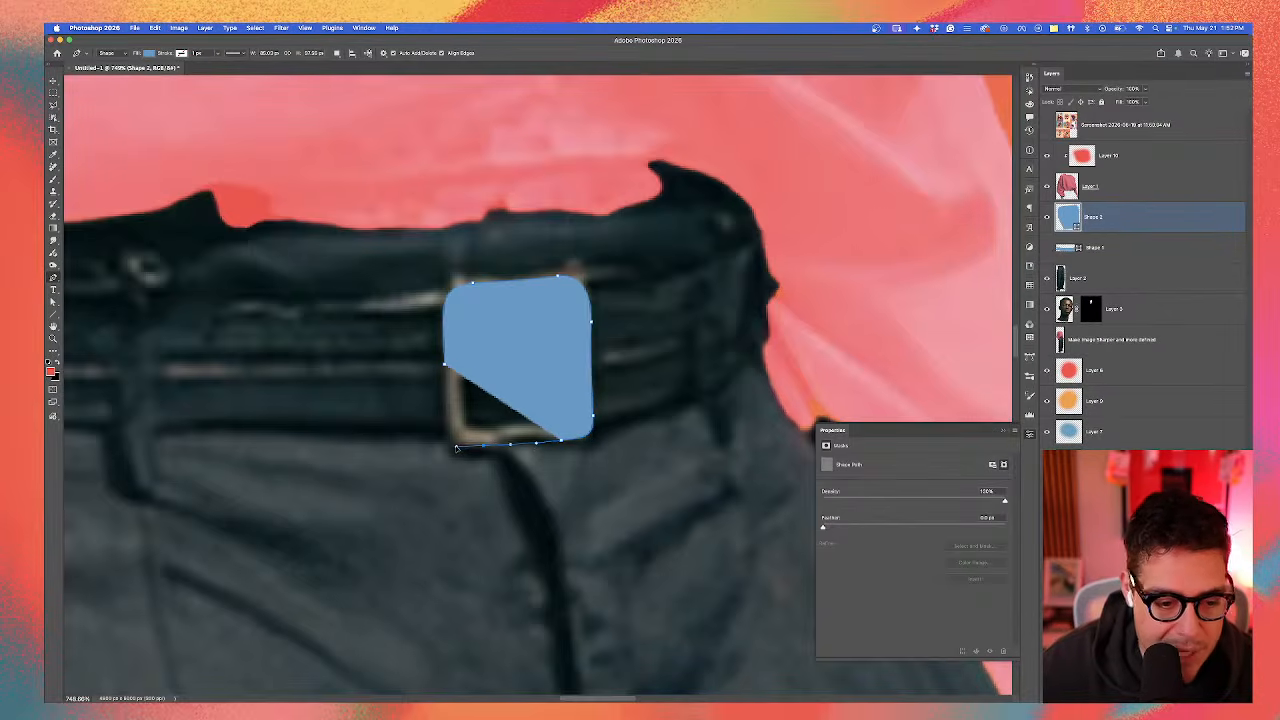
pyautogui.click(456, 446)
pyautogui.moveTo(445, 367); pyautogui.dragTo(446, 290)
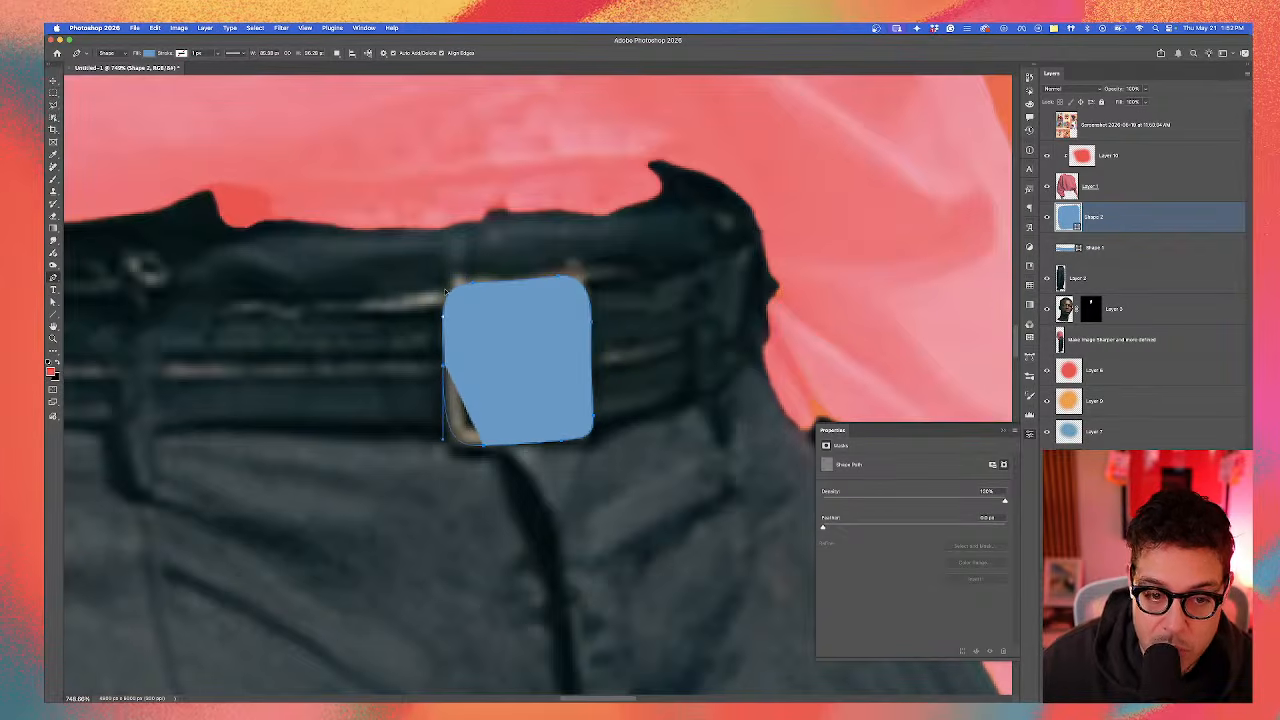
pyautogui.click(446, 290)
pyautogui.click(1047, 217)
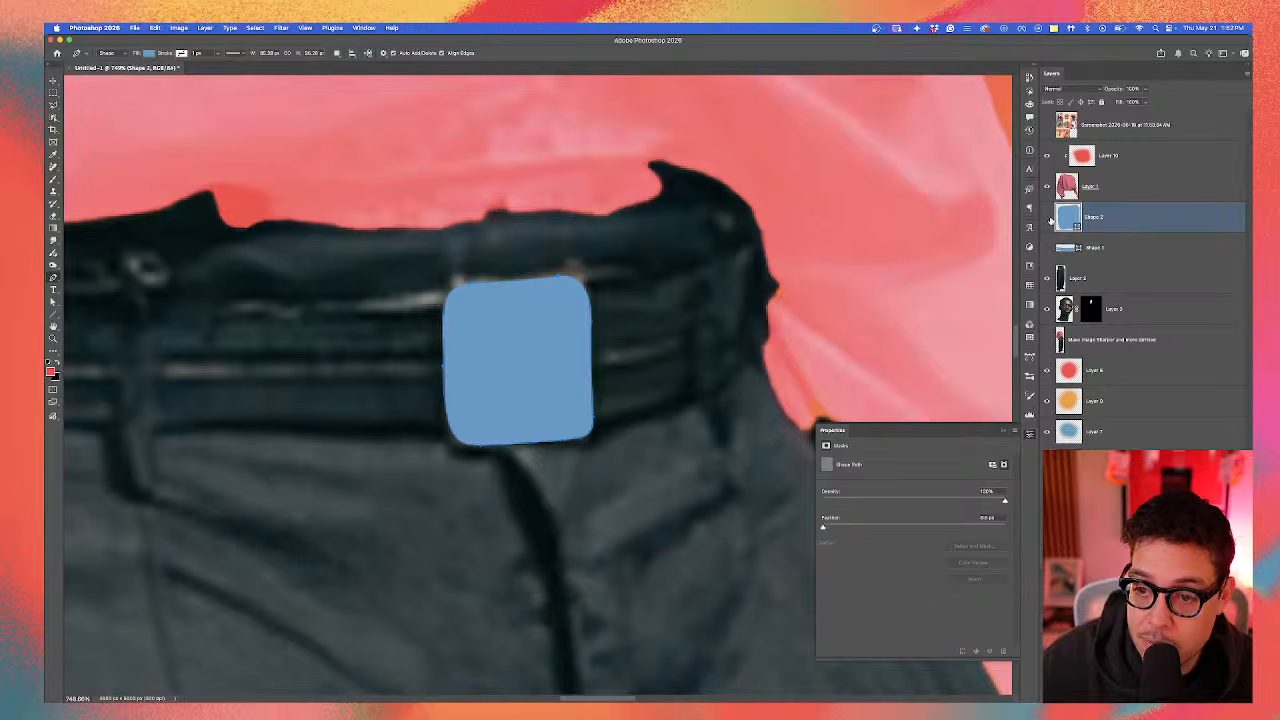
pyautogui.click(487, 429)
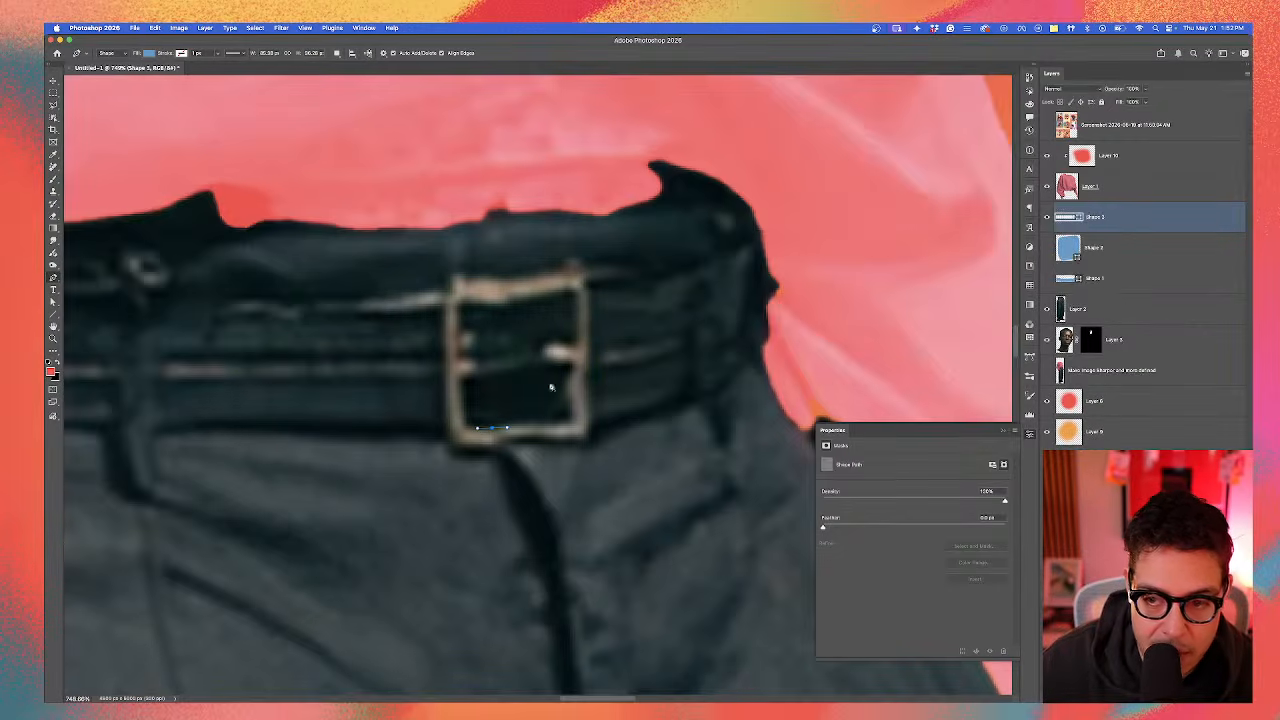
pyautogui.press('super+z')
pyautogui.hotkey('ctrl', 'z')
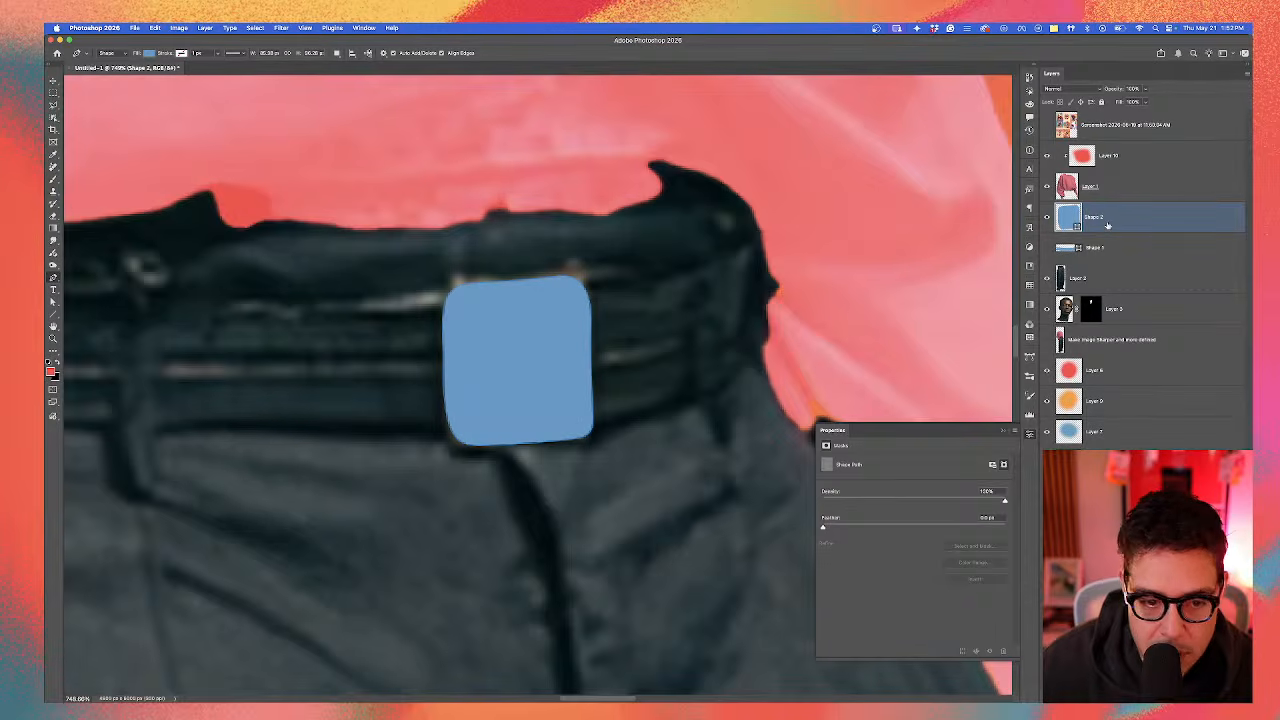
pyautogui.hotkey('ctrl', 't')
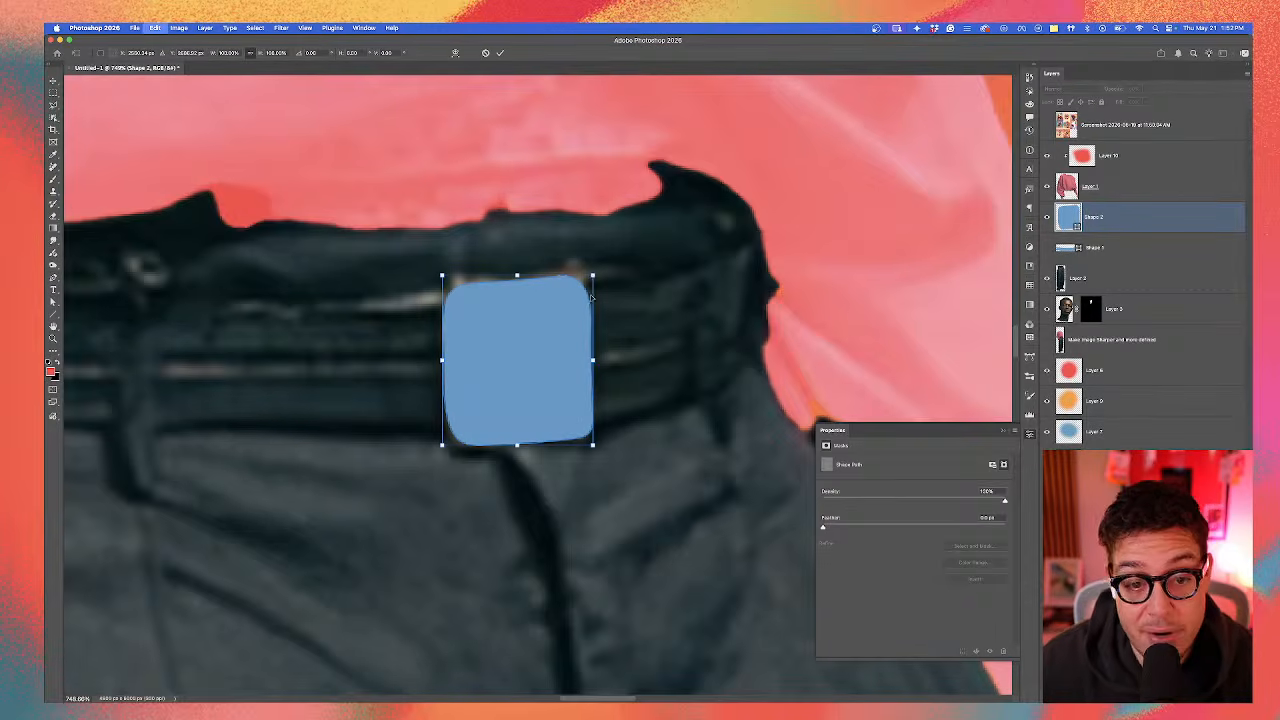
pyautogui.moveTo(590, 284); pyautogui.dragTo(578, 292)
pyautogui.press('Return')
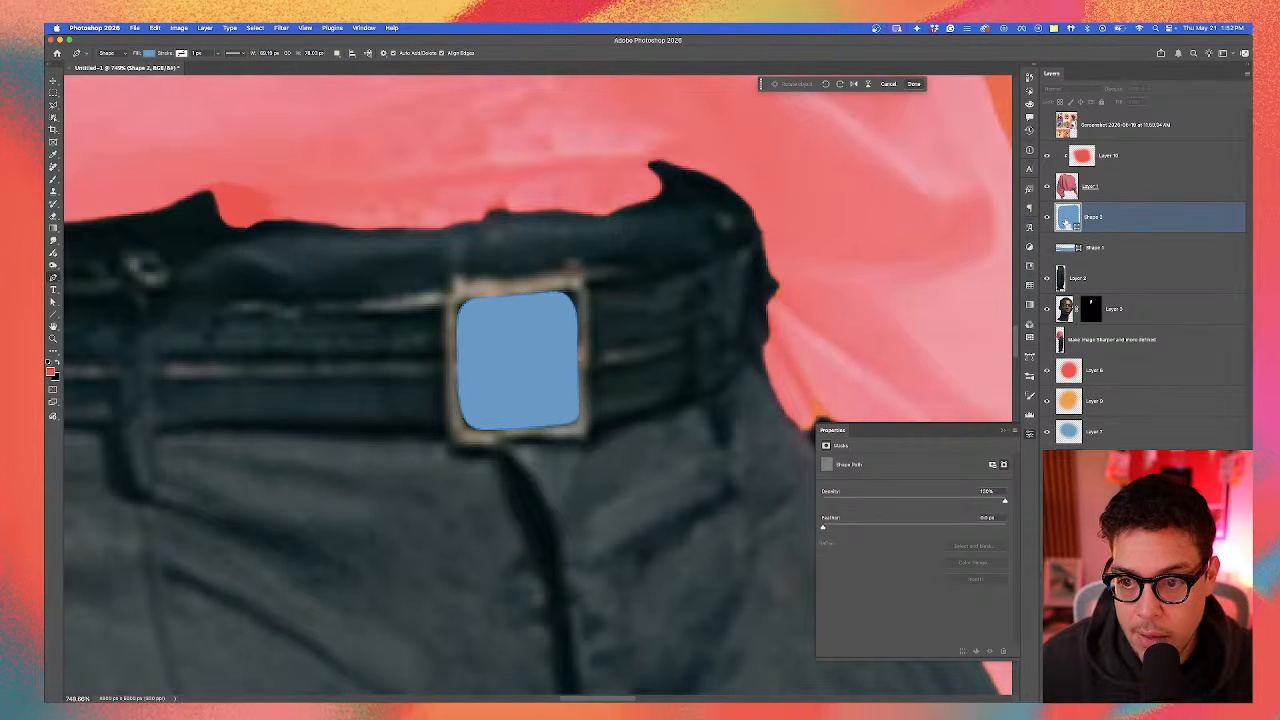
pyautogui.keyDown('ctrl'); pyautogui.click(1049, 218); pyautogui.keyUp('ctrl')
pyautogui.hotkey('ctrl', 'd')
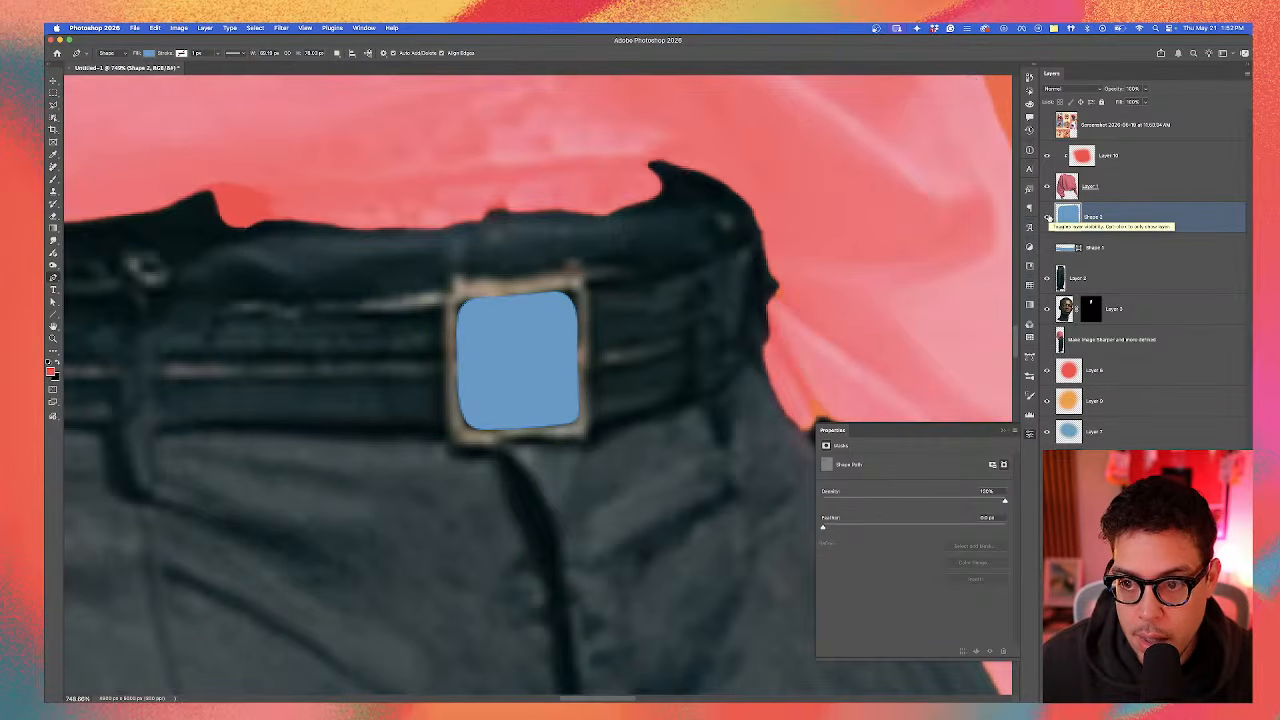
pyautogui.click(1047, 218)
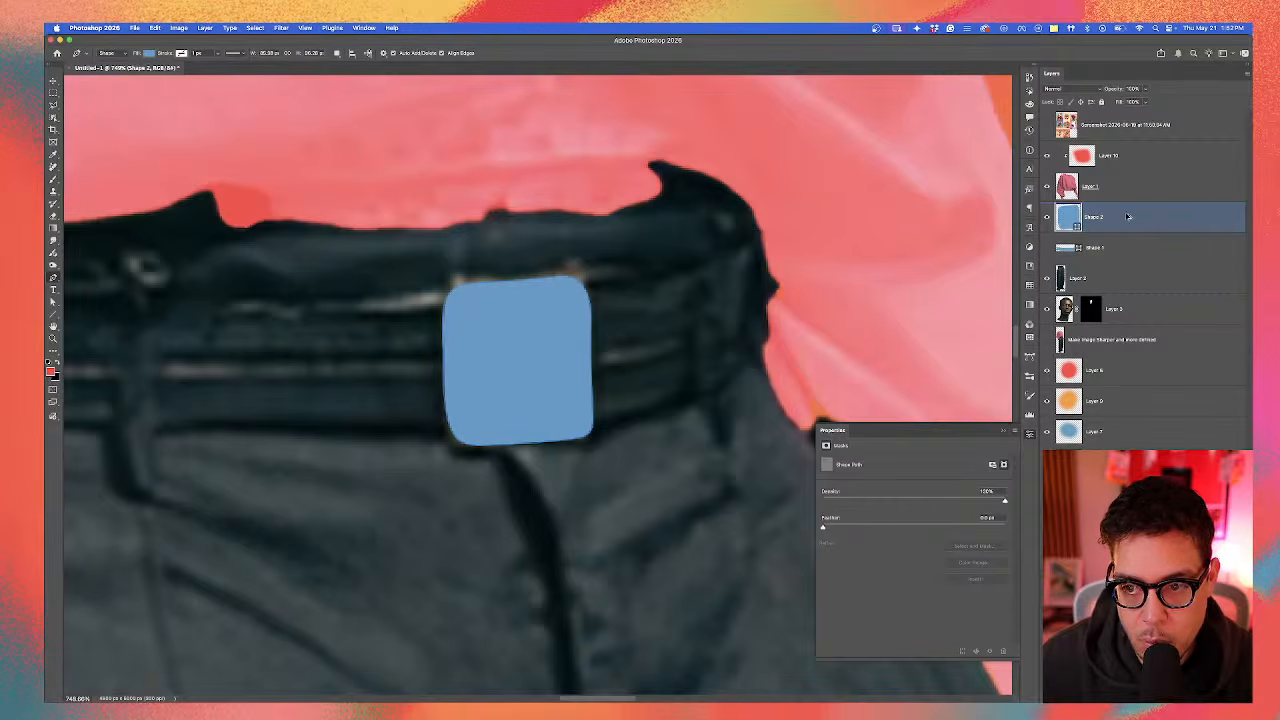
# Step: Duplicate the buckle shape layer and scale the copy about its centre to about 77% to match the buckle's inner opening
pyautogui.hotkey('ctrl', 'j')
pyautogui.hotkey('ctrl', 't')
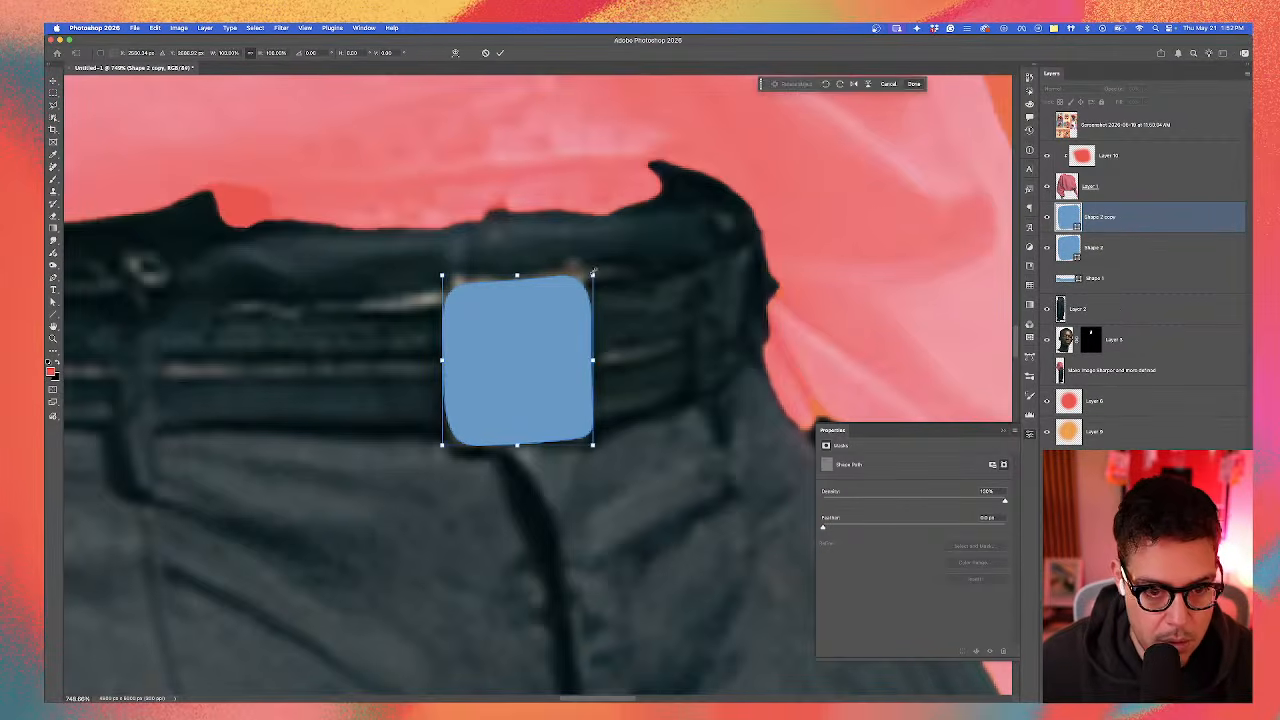
pyautogui.moveTo(593, 270); pyautogui.dragTo(577, 290)
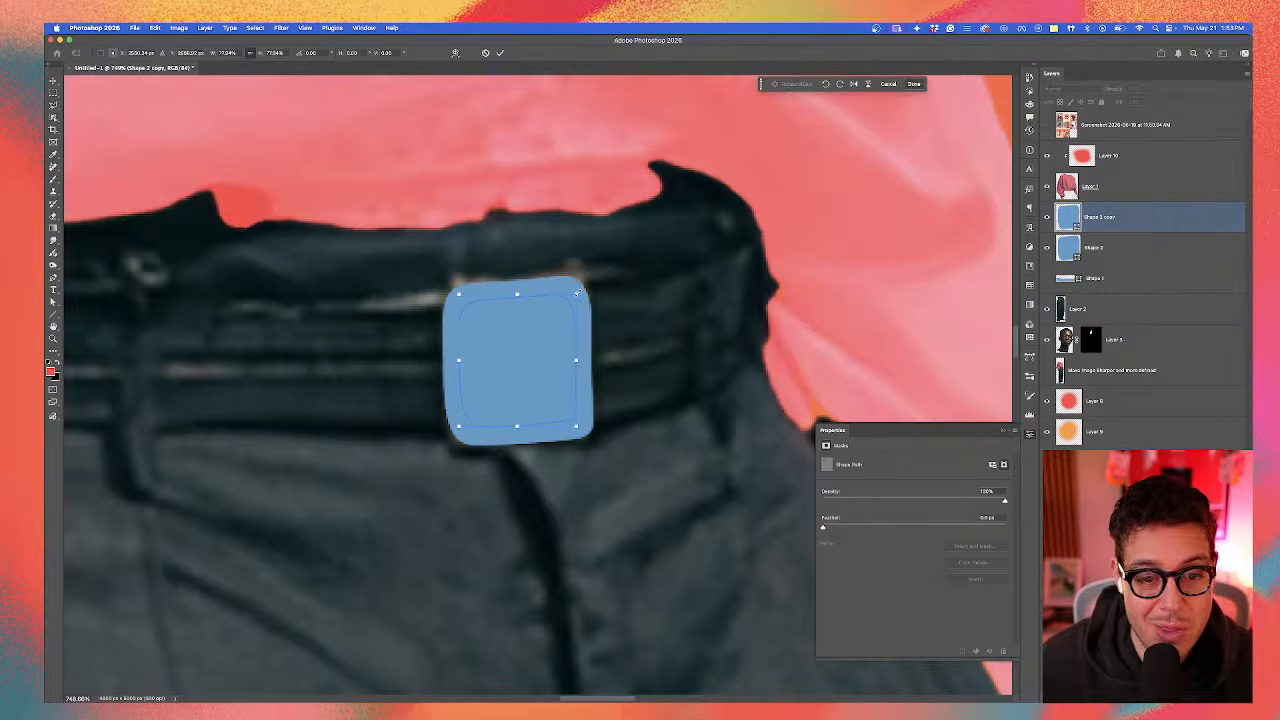
pyautogui.press('Return')
# Step: Mask the original buckle shape with the smaller copy's outline, hide the copy, and invert the mask to leave a hollow frame
pyautogui.keyDown('ctrl'); pyautogui.click(1068, 218); pyautogui.keyUp('ctrl')
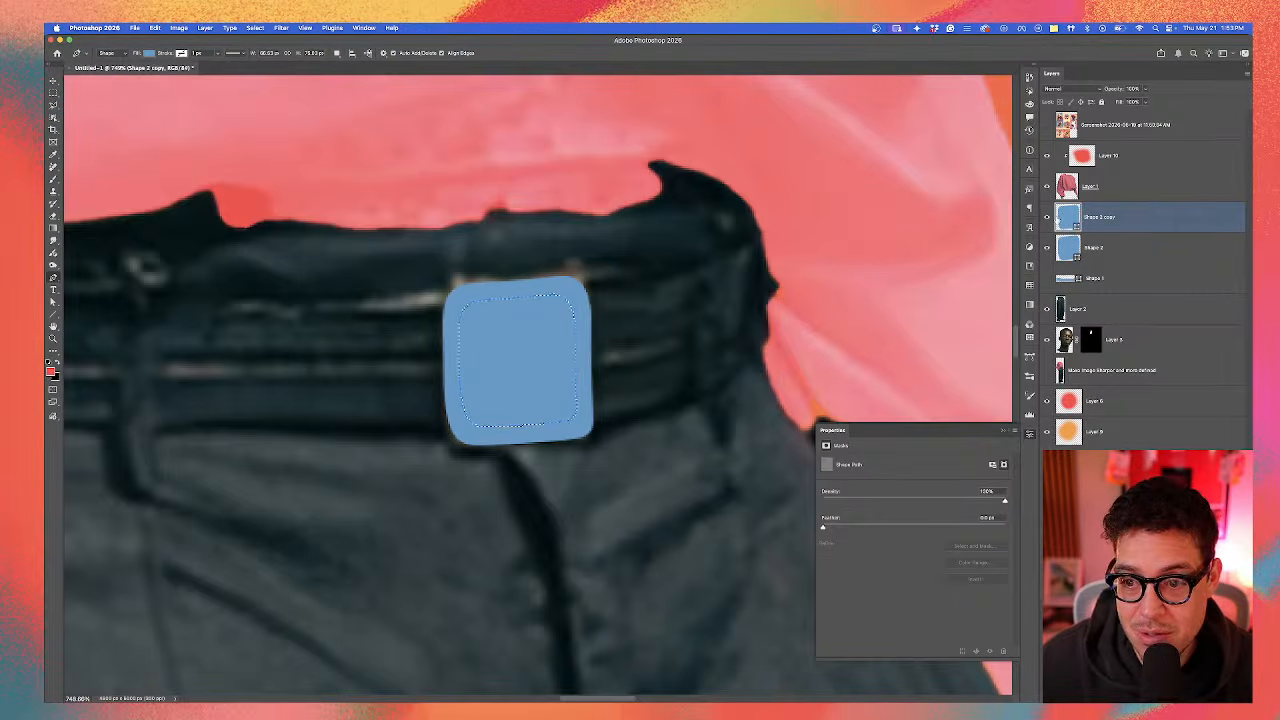
pyautogui.click(1104, 247)
pyautogui.click(896, 84)
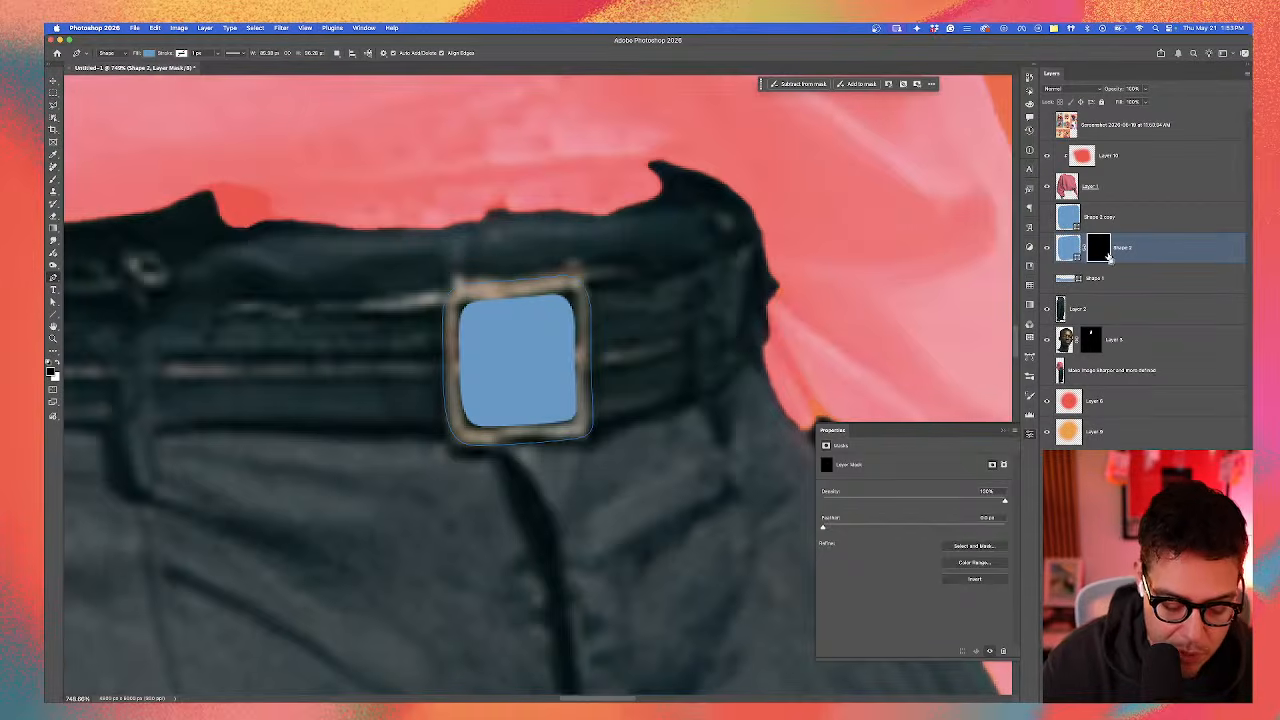
pyautogui.press('super+i')
pyautogui.press('v')
pyautogui.scroll(-5, 322, 256)
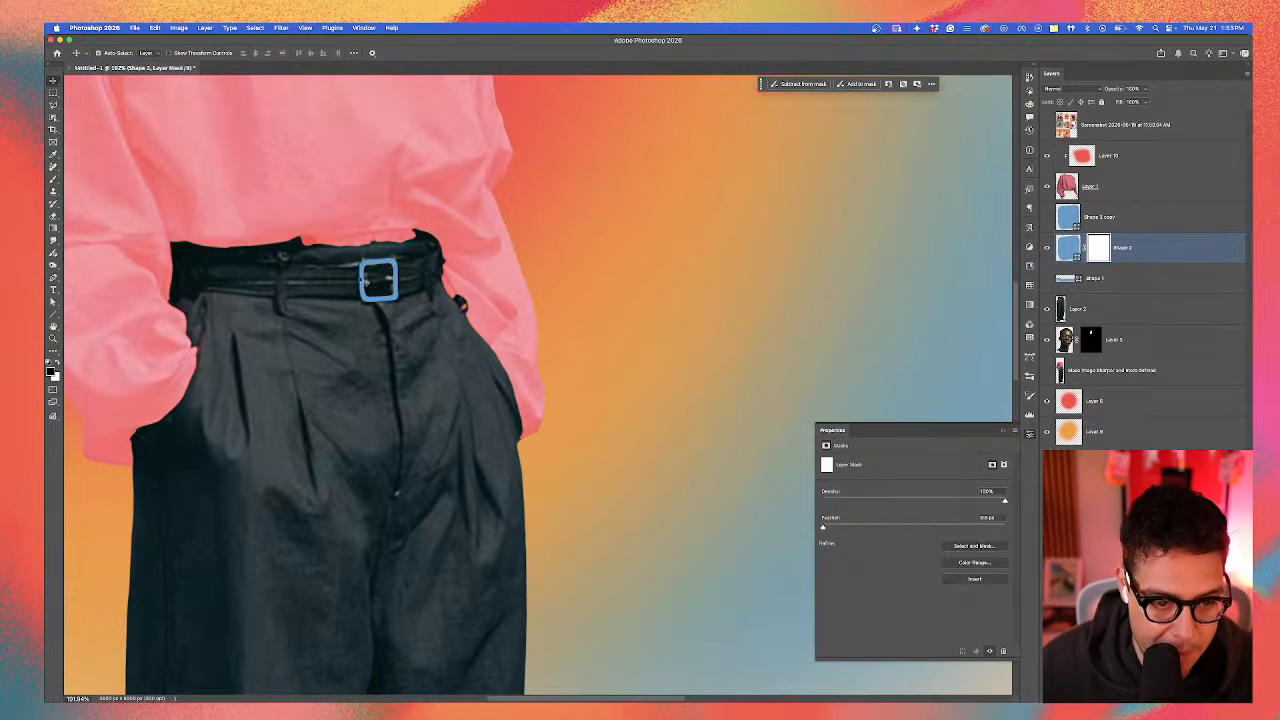
# Step: Set the buckle frame's fill colour to black
pyautogui.doubleClick(1075, 254)
pyautogui.click(689, 312)
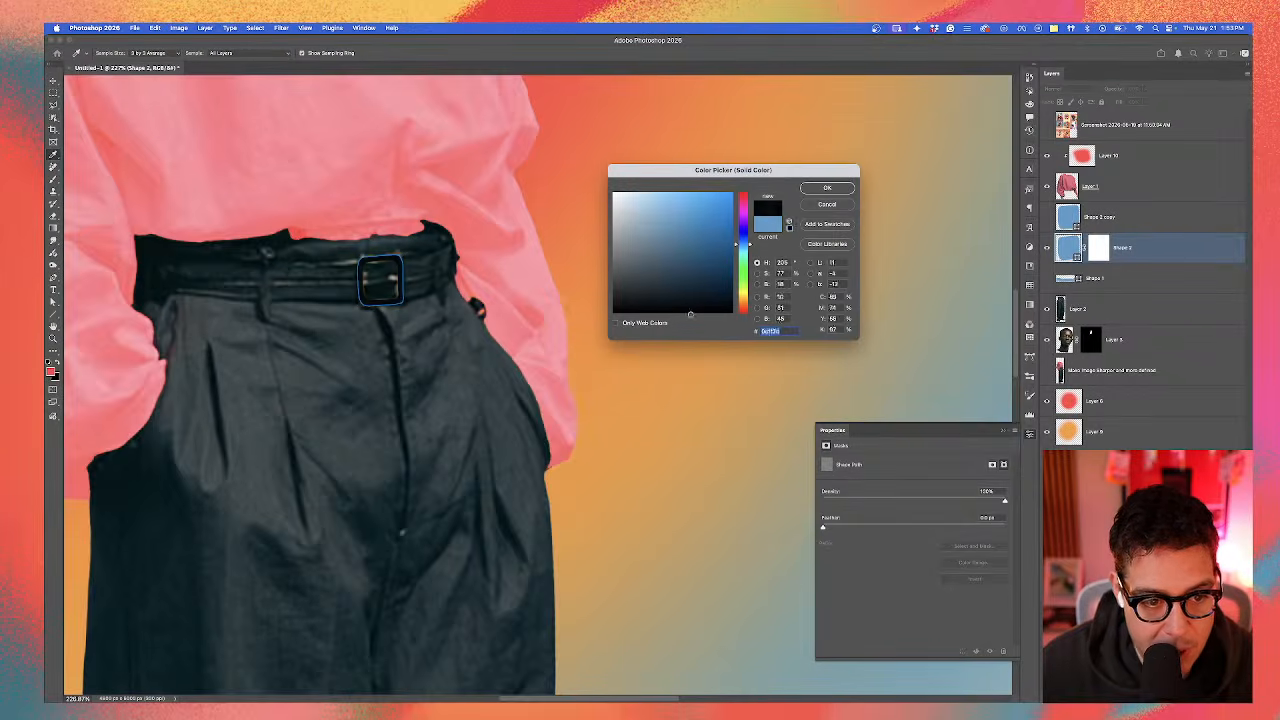
pyautogui.click(829, 188)
# Step: Show the blue belt shape again and set the buckle frame's fill colour to white, ffffff
pyautogui.click(1047, 279)
pyautogui.scroll(3, 395, 275)
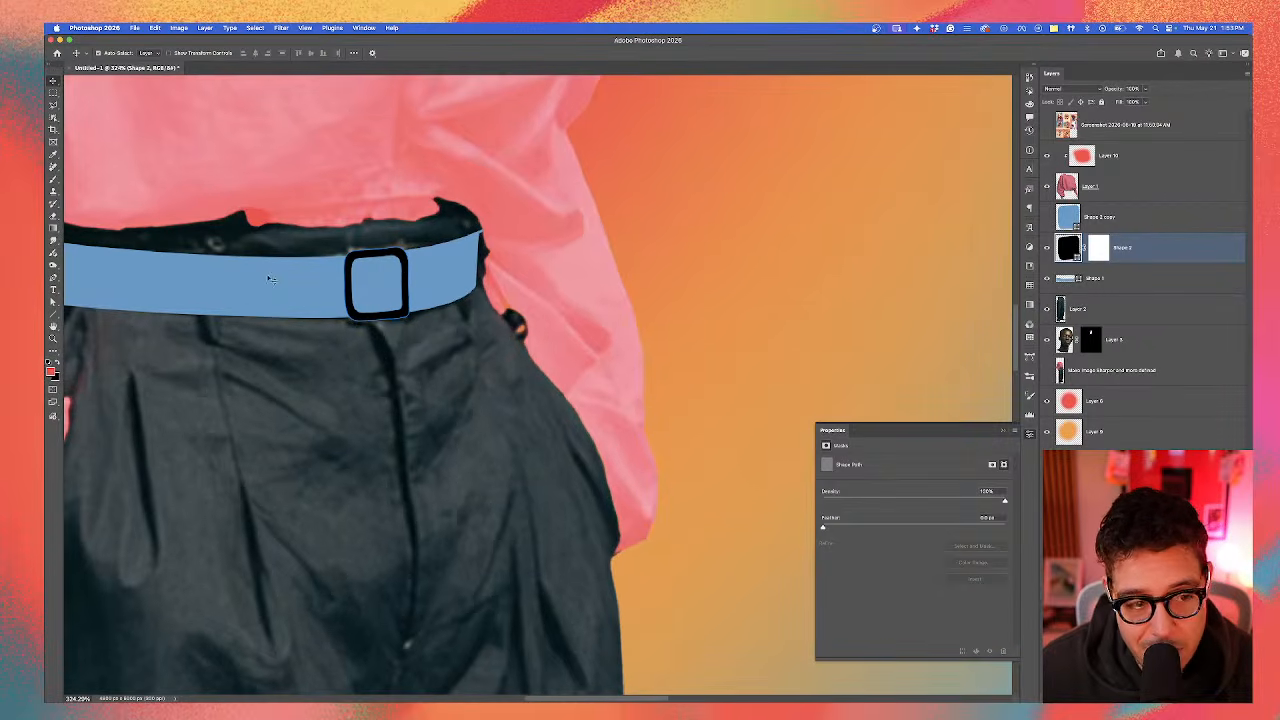
pyautogui.scroll(-1, 176, 269)
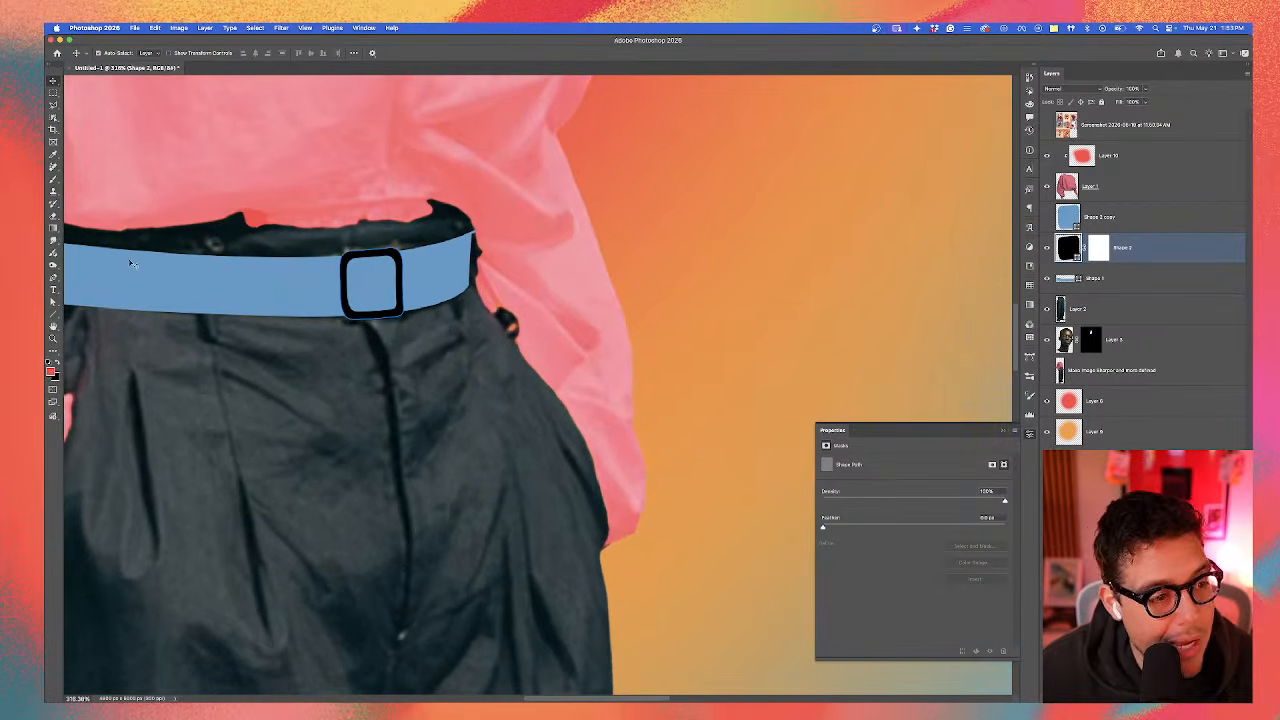
pyautogui.moveTo(525, 294); pyautogui.dragTo(690, 321)
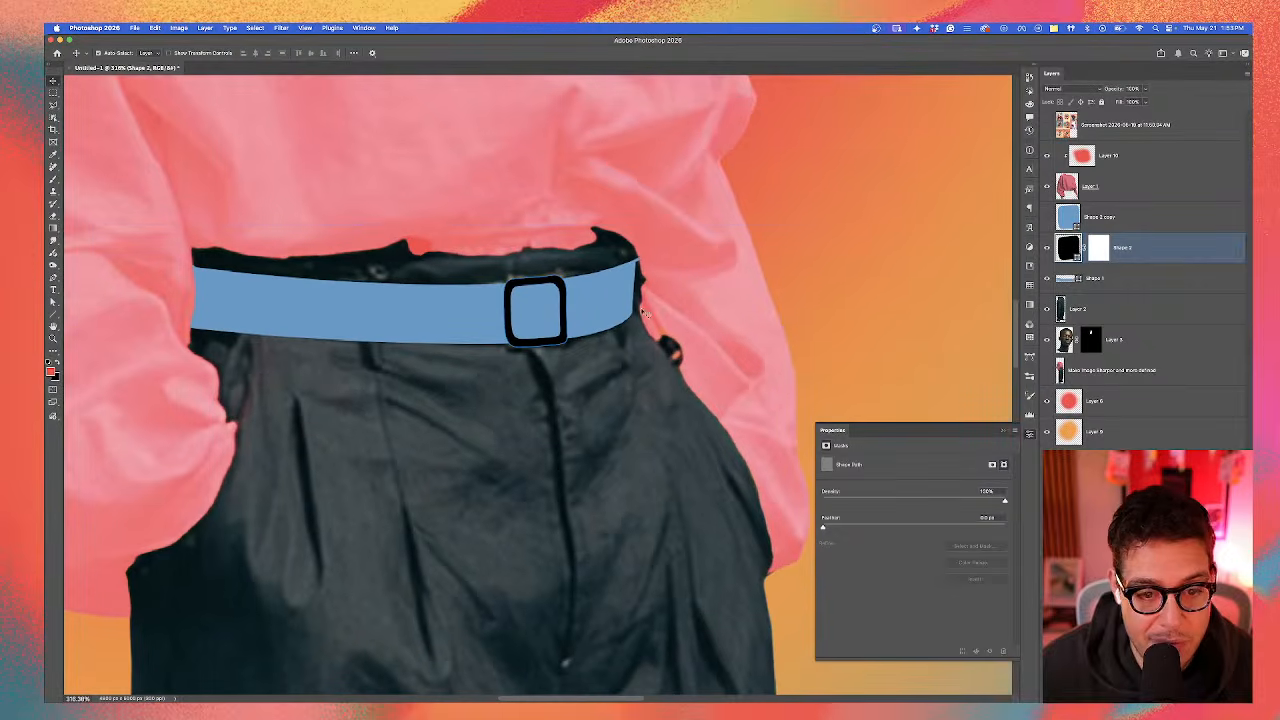
pyautogui.click(1080, 253)
pyautogui.doubleClick(1074, 250)
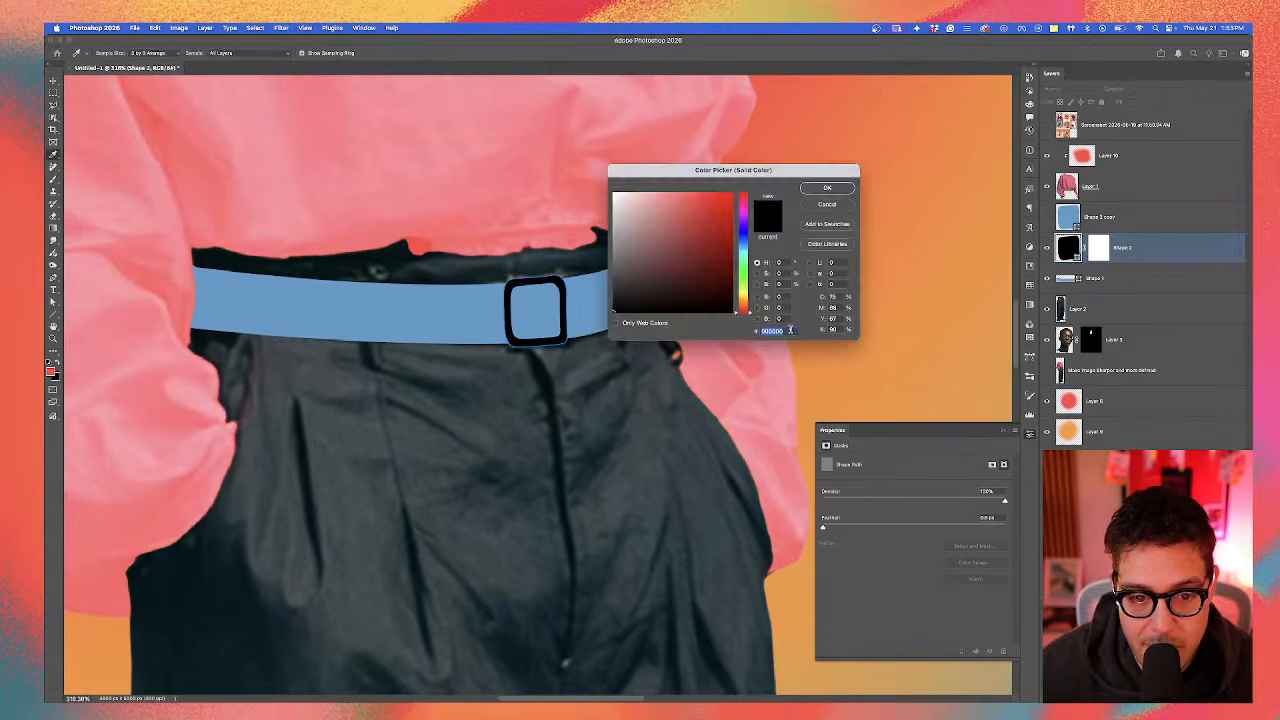
pyautogui.write('ffffff')
pyautogui.click(826, 189)
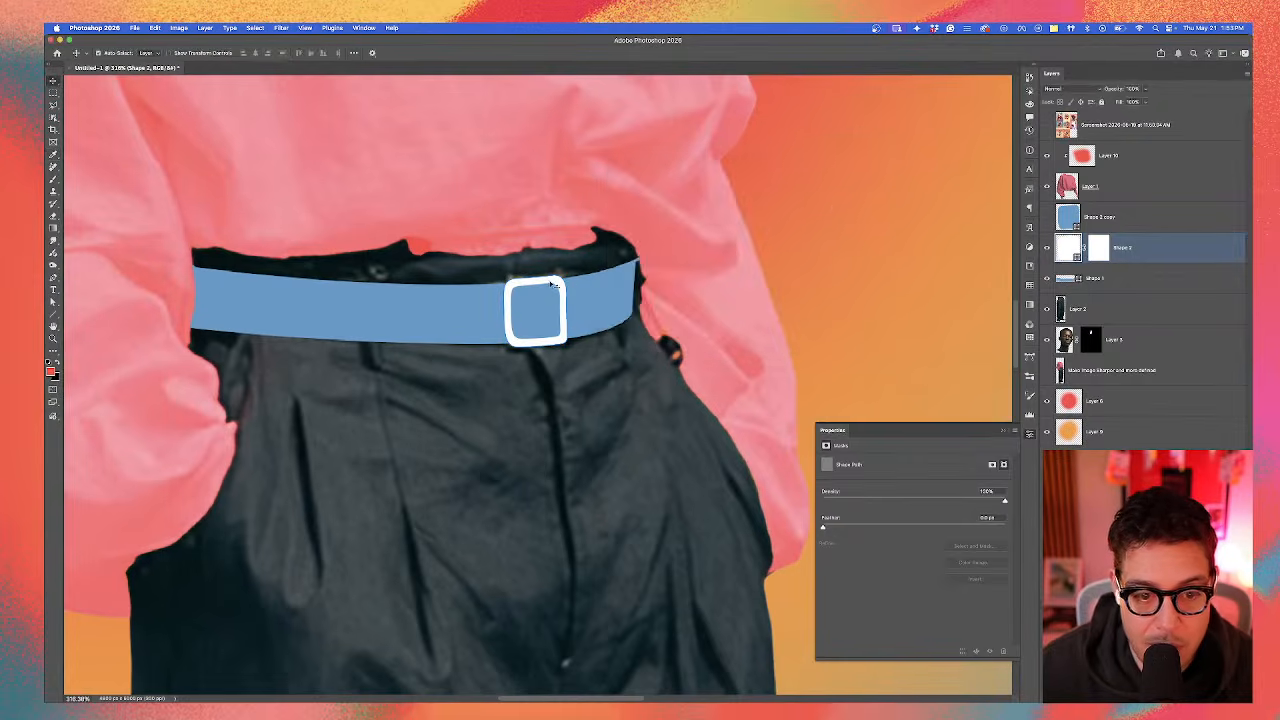
# Step: Trace a small closed four-sided prong shape with the Pen tool, overlapping the inner edge of the white buckle frame
pyautogui.scroll(3, 545, 334)
pyautogui.press('v')
pyautogui.click(546, 334)
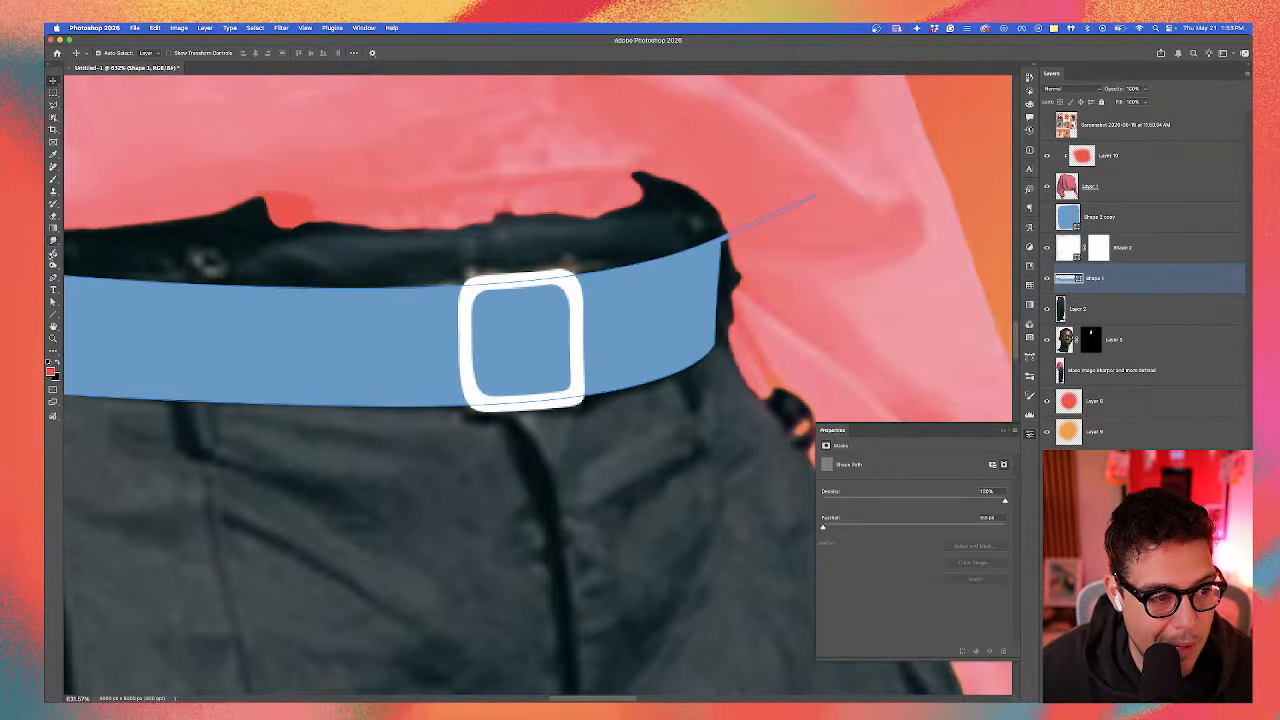
pyautogui.click(53, 277)
pyautogui.scroll(1, 597, 366)
pyautogui.click(556, 335)
pyautogui.scroll(2, 556, 335)
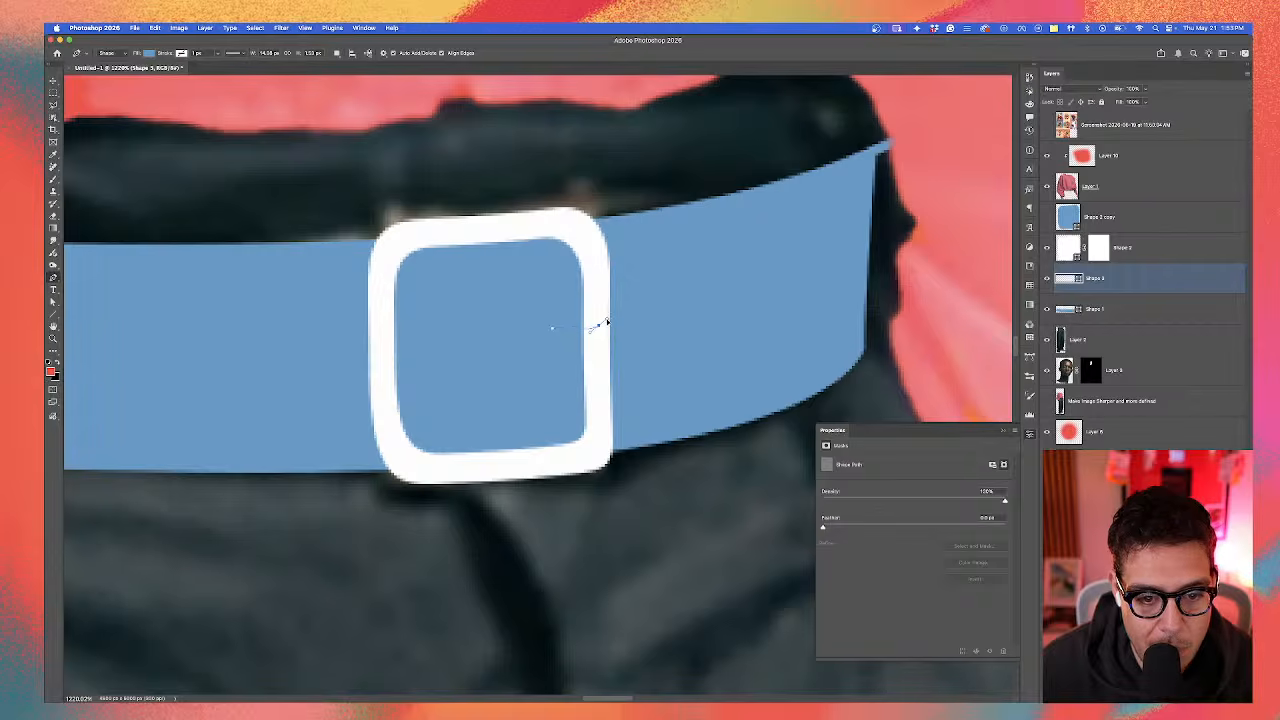
pyautogui.click(596, 326)
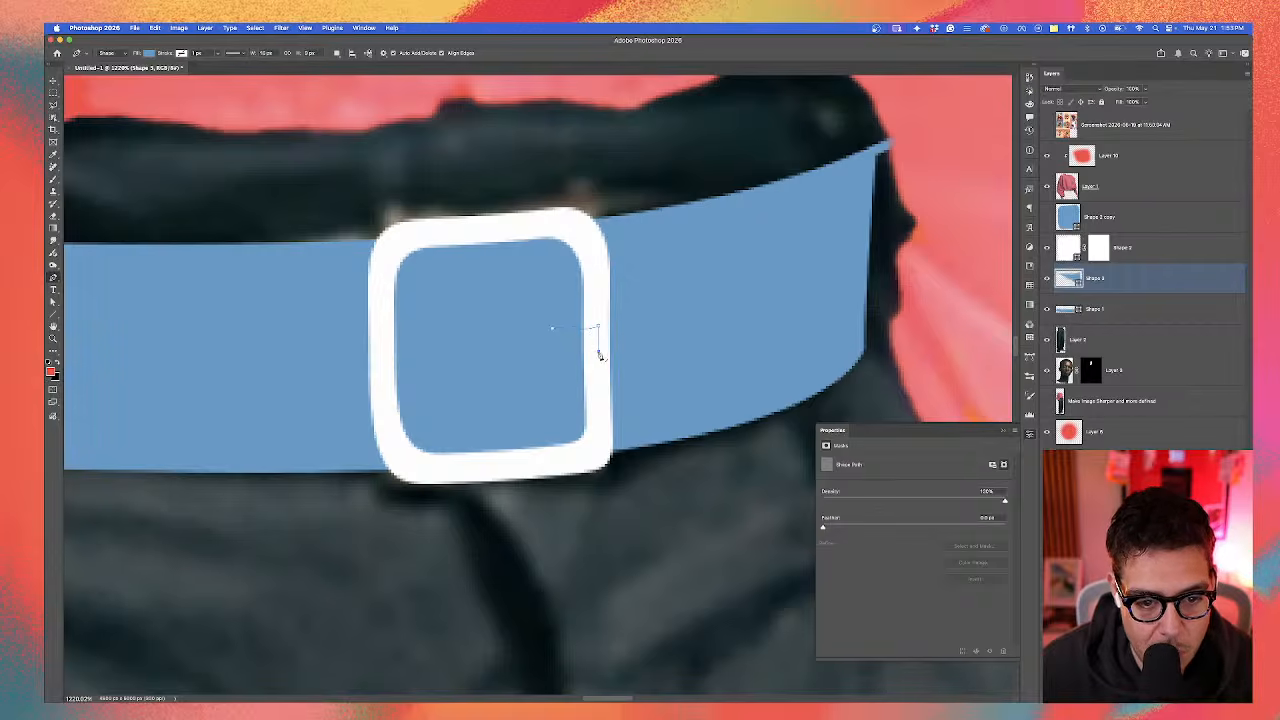
pyautogui.click(566, 356)
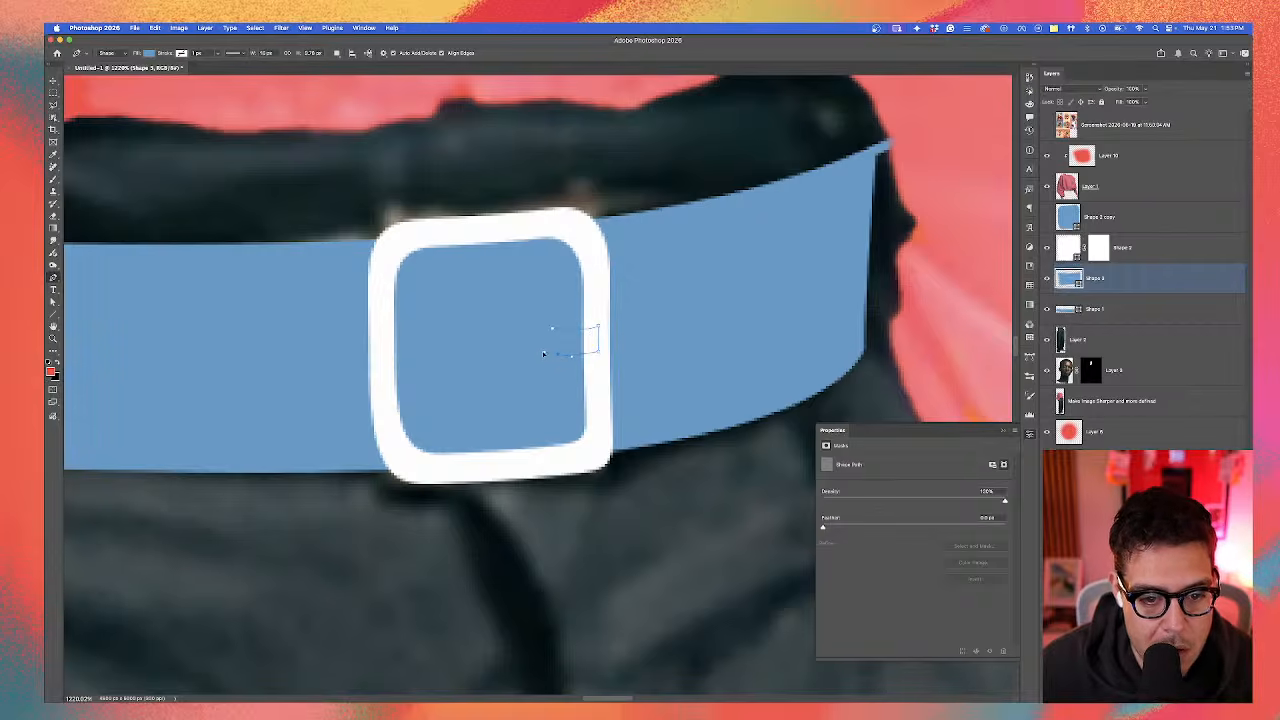
pyautogui.click(543, 353)
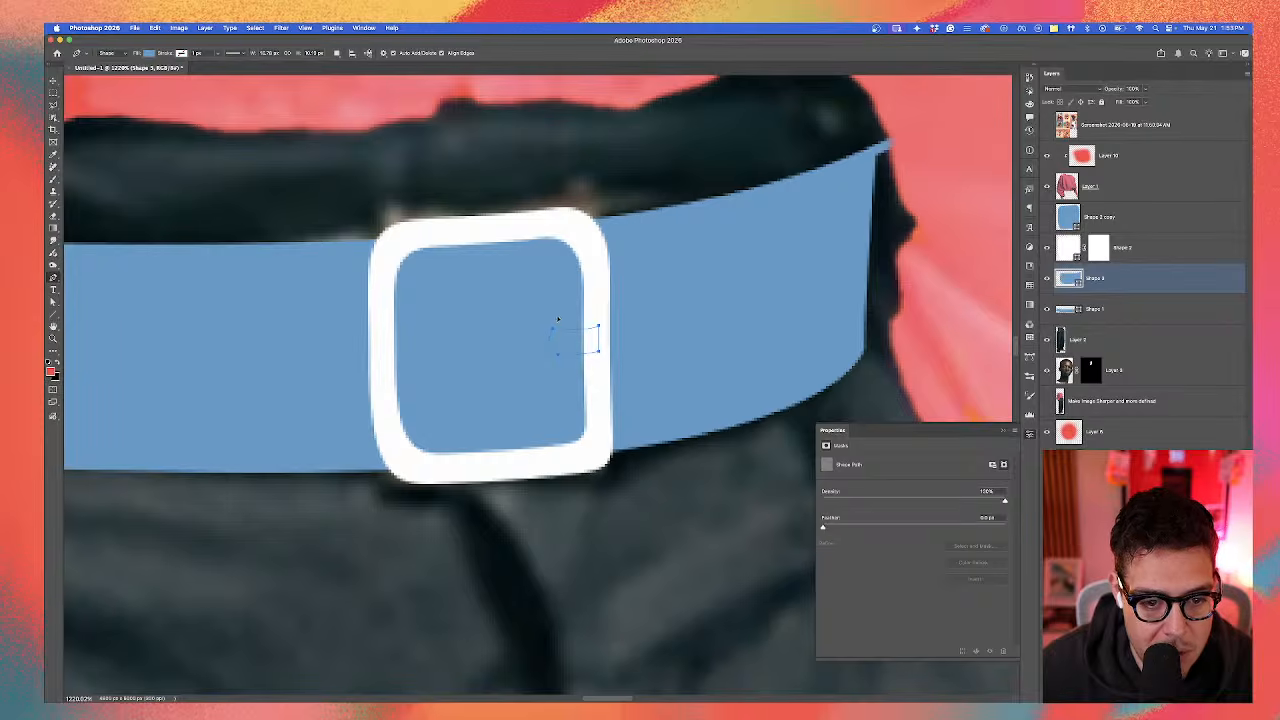
pyautogui.click(552, 328)
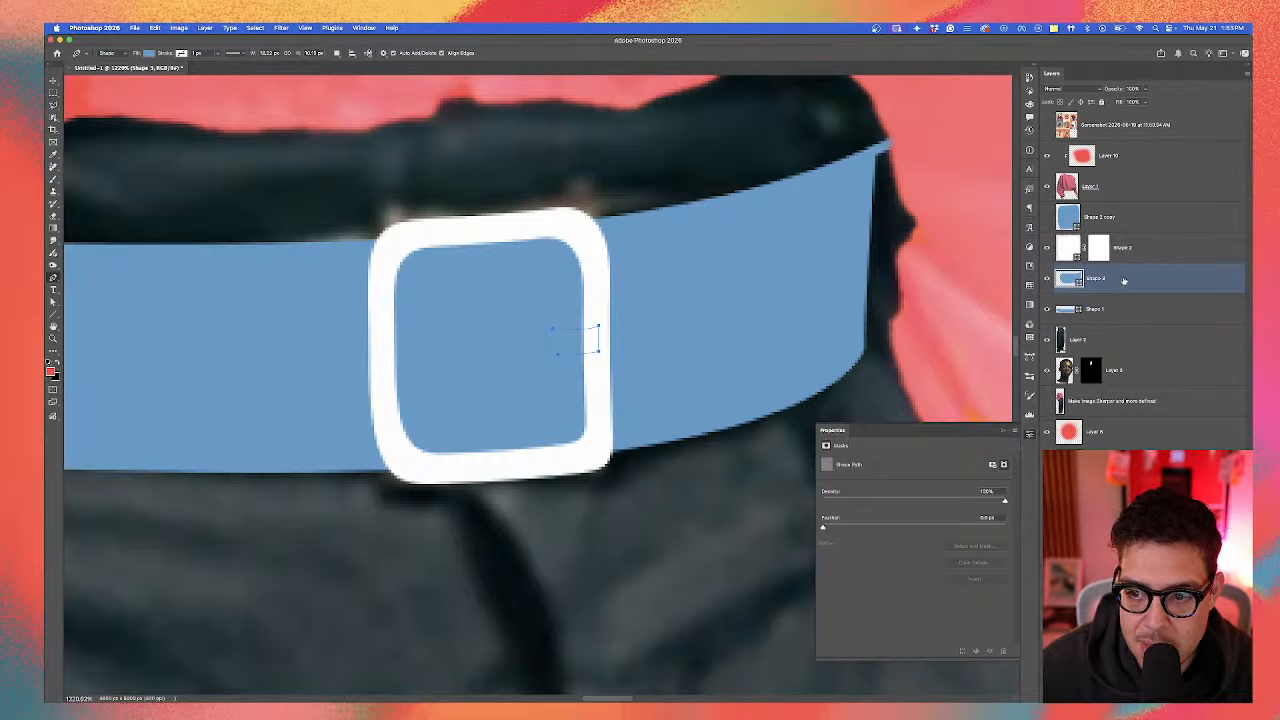
# Step: Move the prong shape's layer above the buckle frame and set its fill to white sampled from the frame
pyautogui.moveTo(1124, 281); pyautogui.dragTo(1077, 220)
pyautogui.doubleClick(1070, 217)
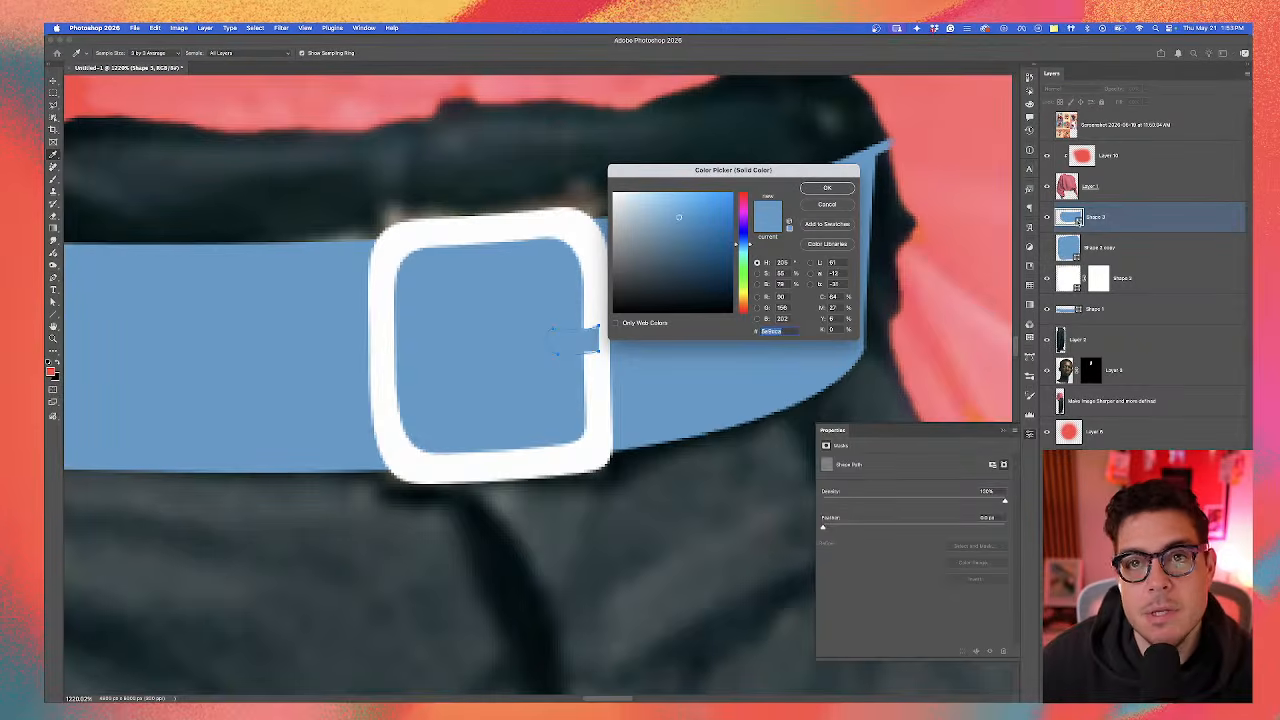
pyautogui.click(560, 222)
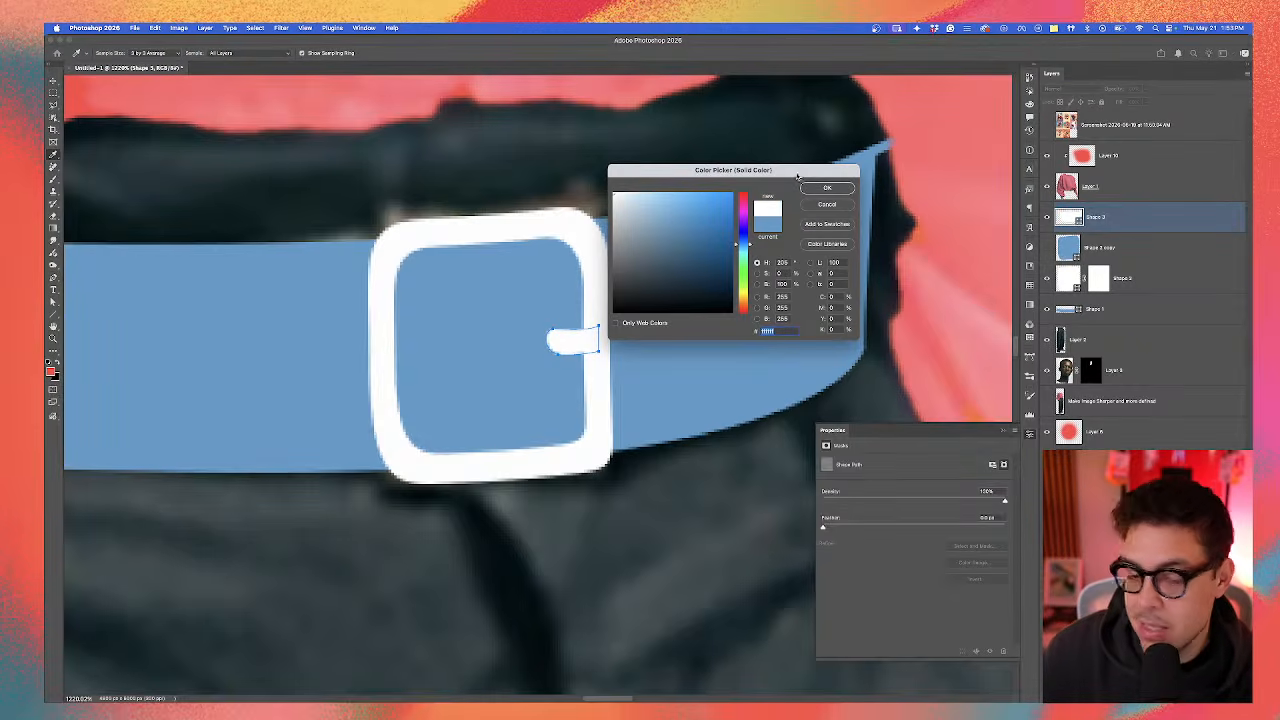
pyautogui.click(826, 188)
# Step: Select the blue belt shape and toggle its visibility to examine the trouser belt loop underneath
pyautogui.click(53, 81)
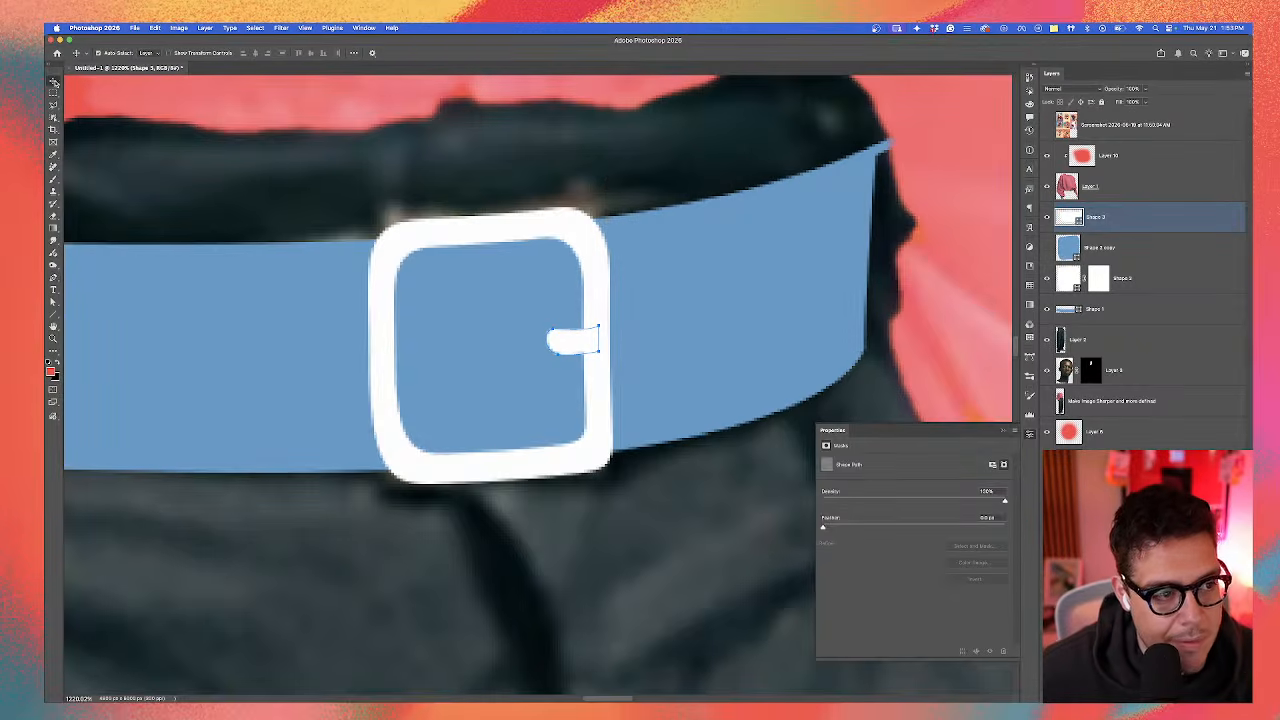
pyautogui.scroll(-5, 237, 251)
pyautogui.moveTo(237, 251); pyautogui.dragTo(490, 243)
pyautogui.click(489, 242)
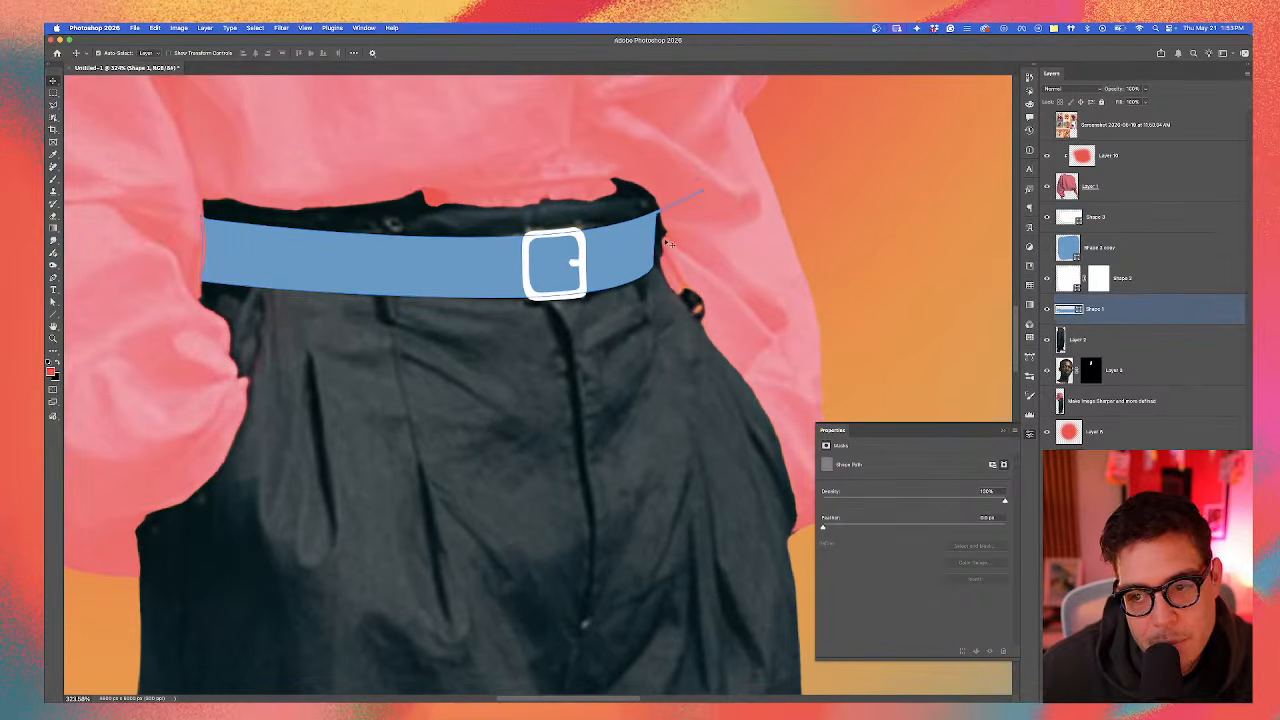
pyautogui.click(1047, 311)
pyautogui.click(1047, 311)
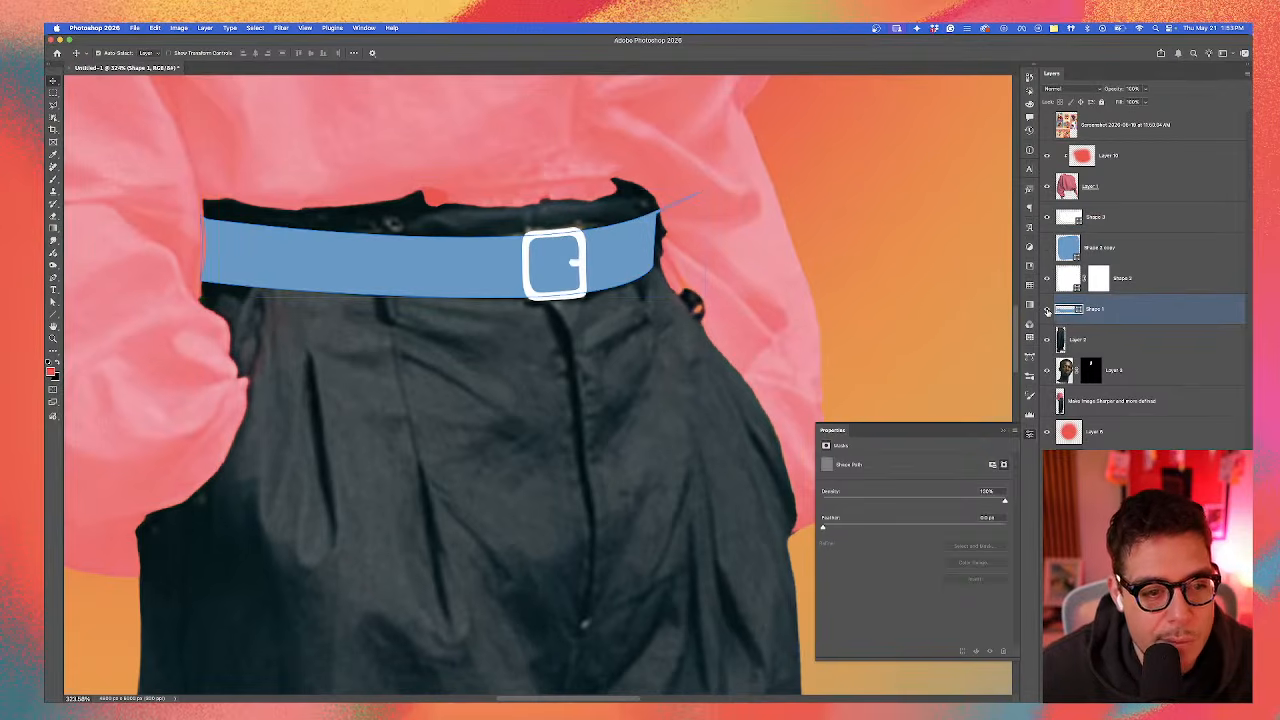
pyautogui.click(1047, 311)
pyautogui.click(1047, 311)
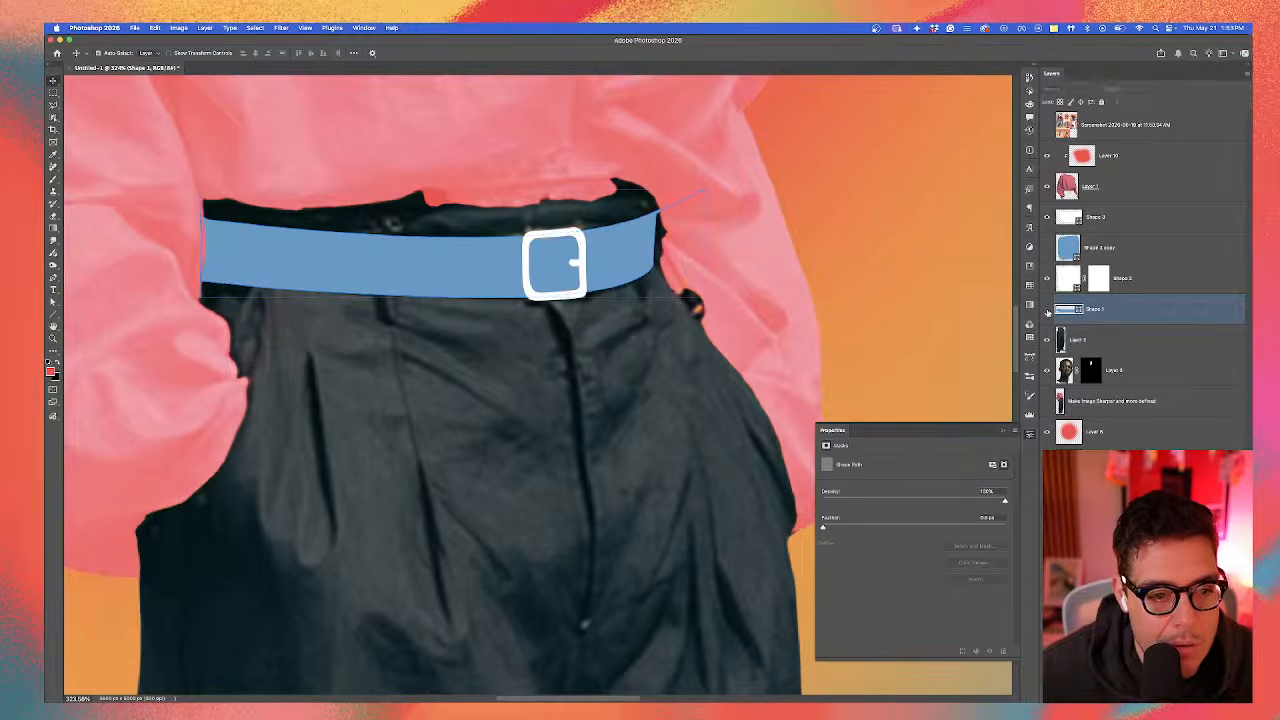
pyautogui.click(1047, 311)
pyautogui.click(1047, 311)
pyautogui.click(1047, 311)
pyautogui.click(1047, 311)
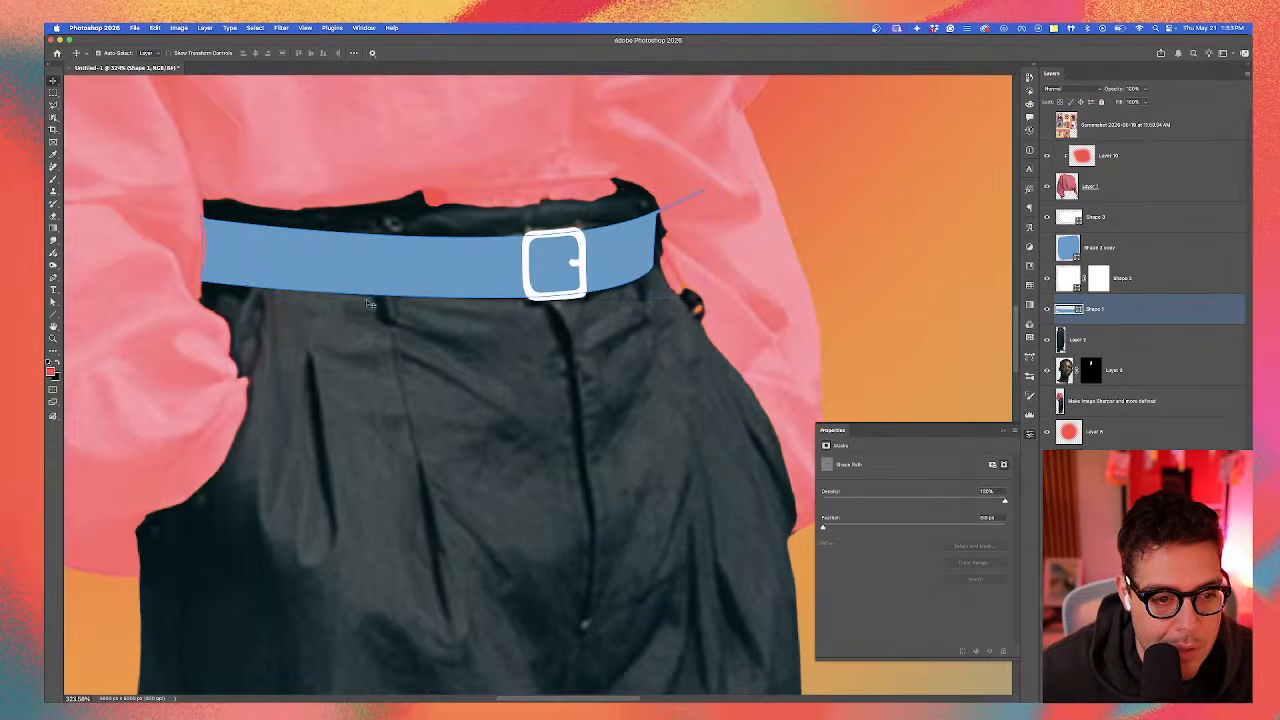
# Step: Trace a narrow four-sided shape with a curved side over the trouser belt loop, using the Pen tool across the blue belt
pyautogui.press('p')
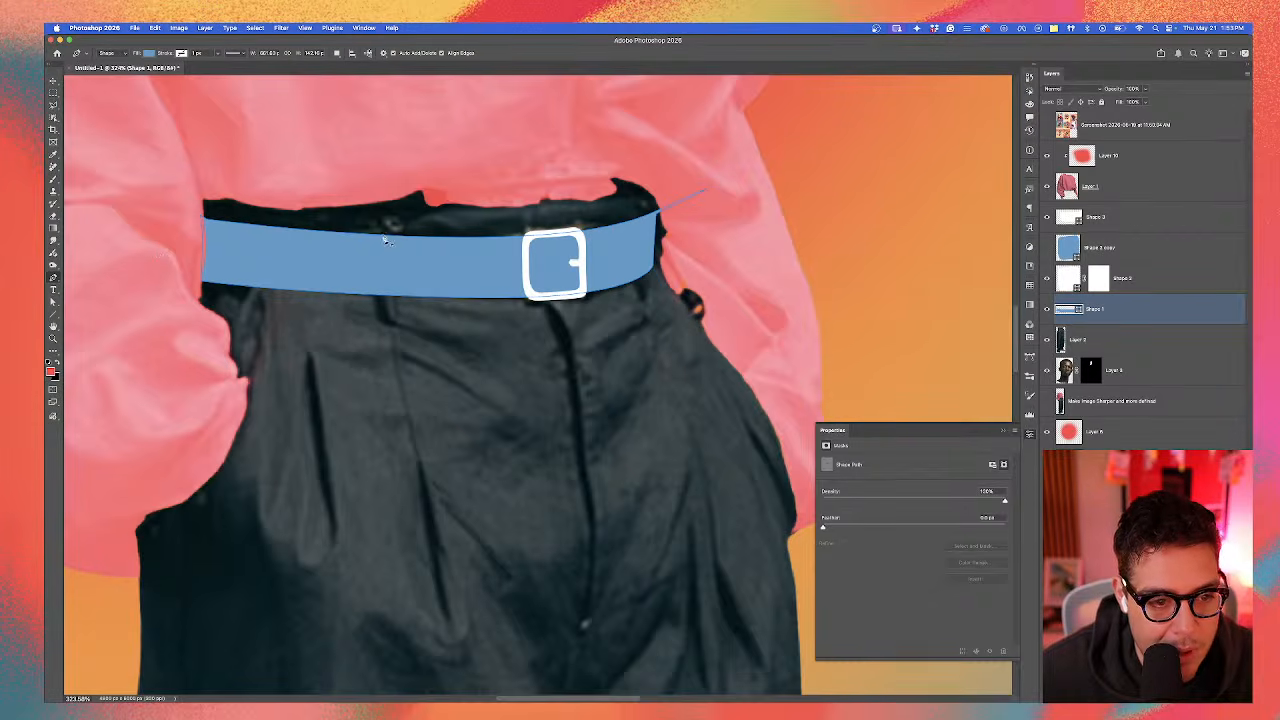
pyautogui.click(380, 234)
pyautogui.moveTo(380, 303); pyautogui.dragTo(392, 352)
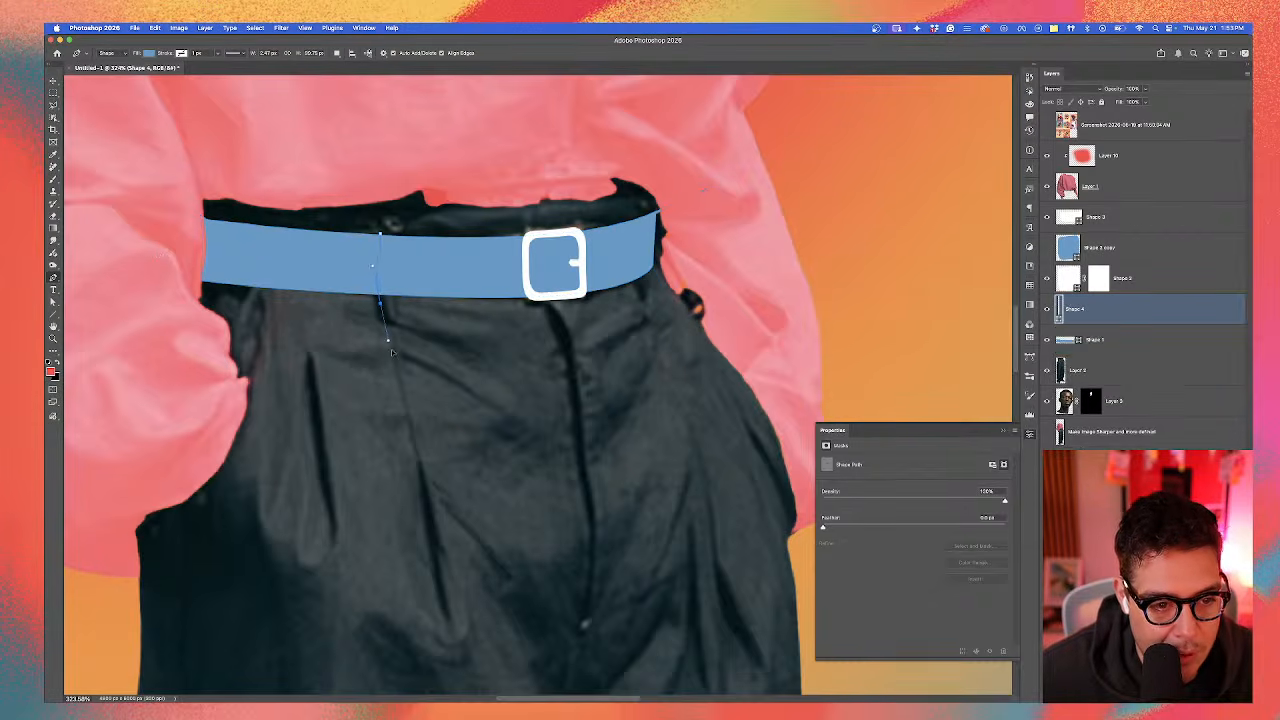
pyautogui.keyDown('alt'); pyautogui.click(380, 303); pyautogui.keyUp('alt')
pyautogui.click(394, 299)
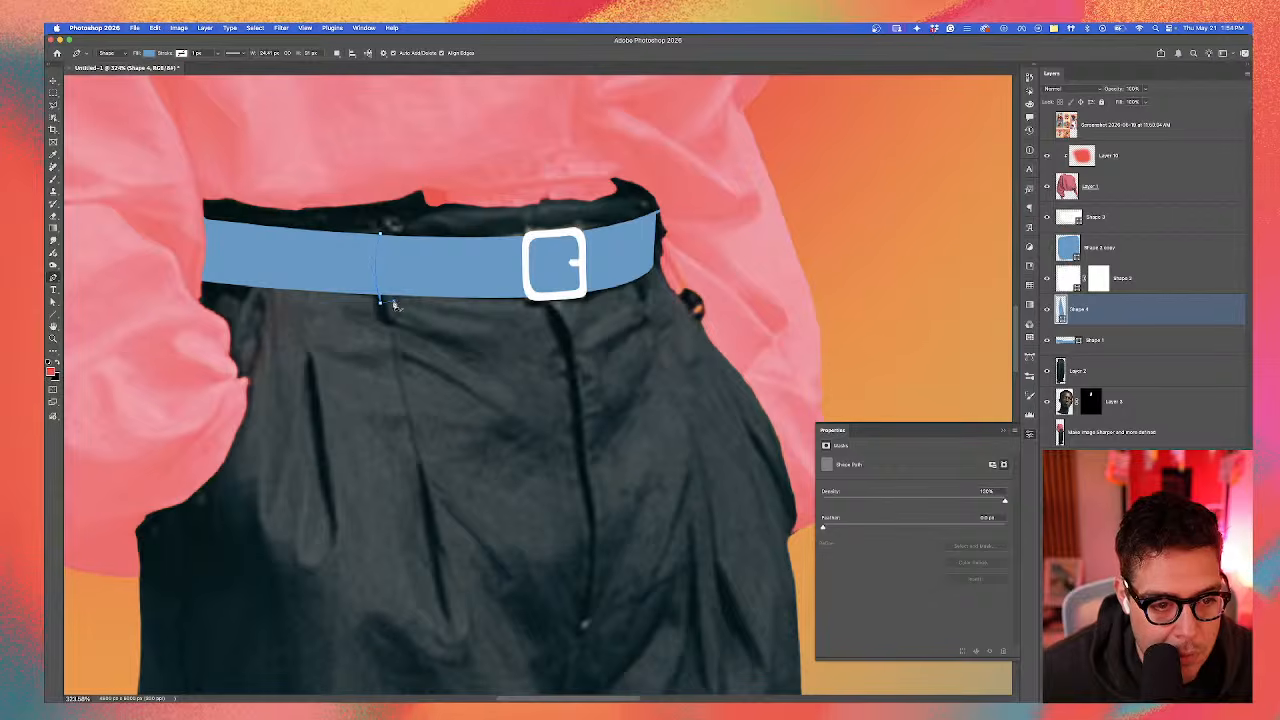
pyautogui.moveTo(391, 237); pyautogui.dragTo(396, 218)
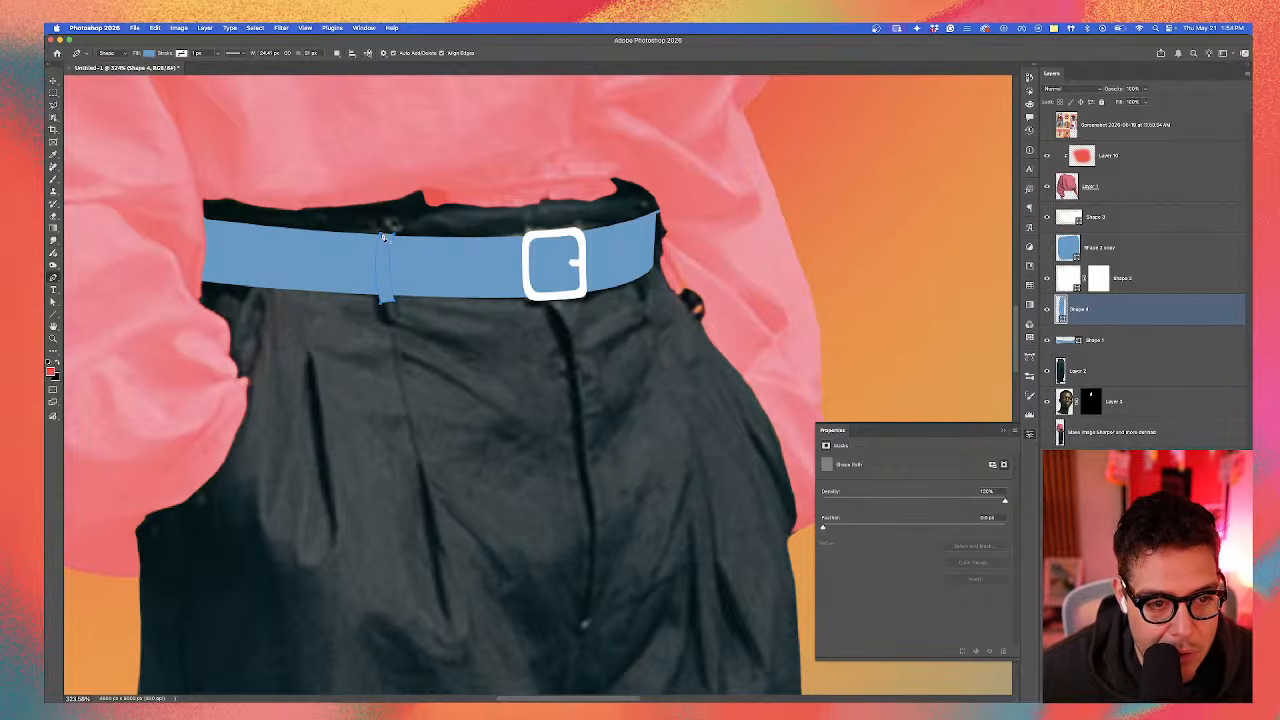
# Step: Hide the loop shape, mask the blue belt with its outline, and invert the mask so the trouser loop shows through
pyautogui.click(1048, 309)
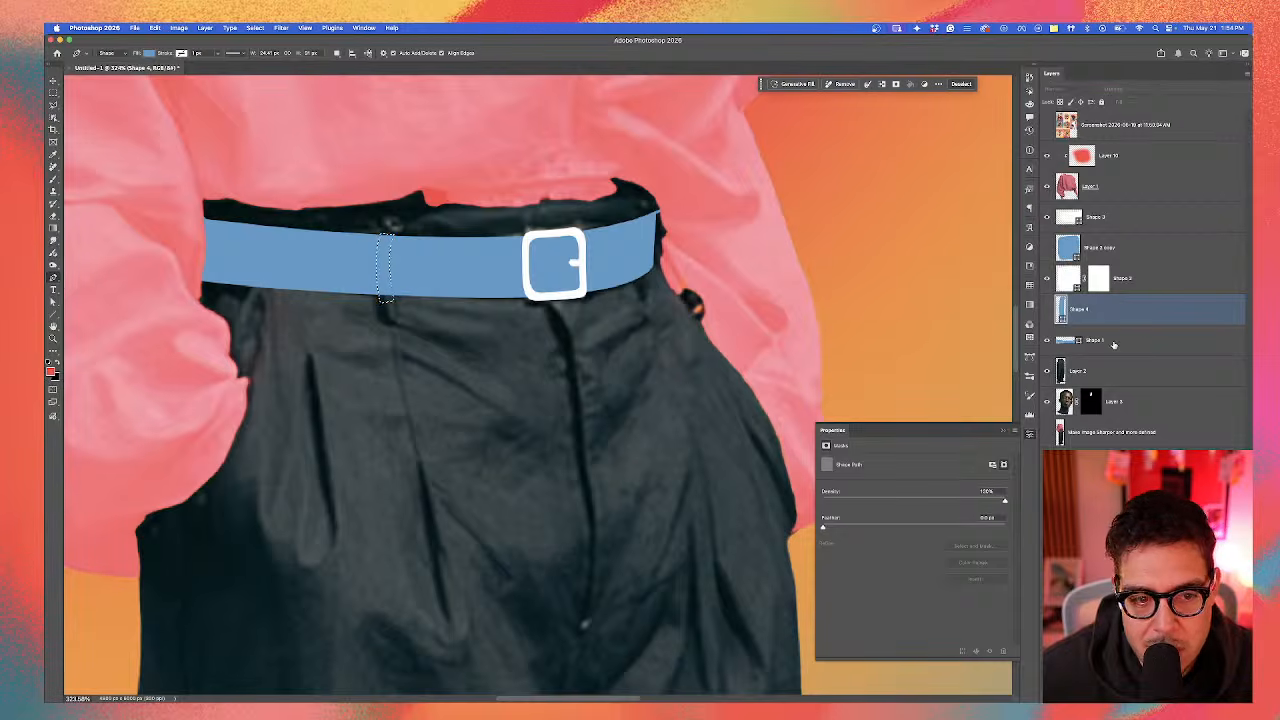
pyautogui.click(1112, 343)
pyautogui.click(1129, 697)
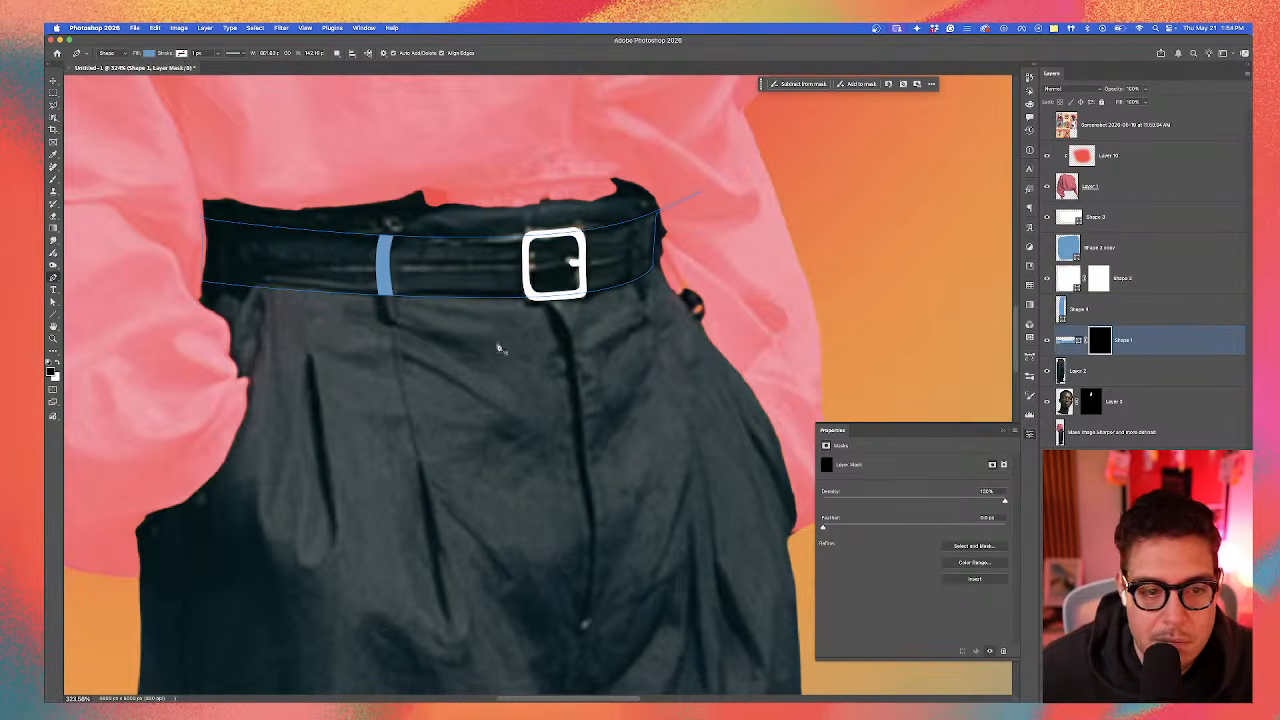
pyautogui.press('super+i')
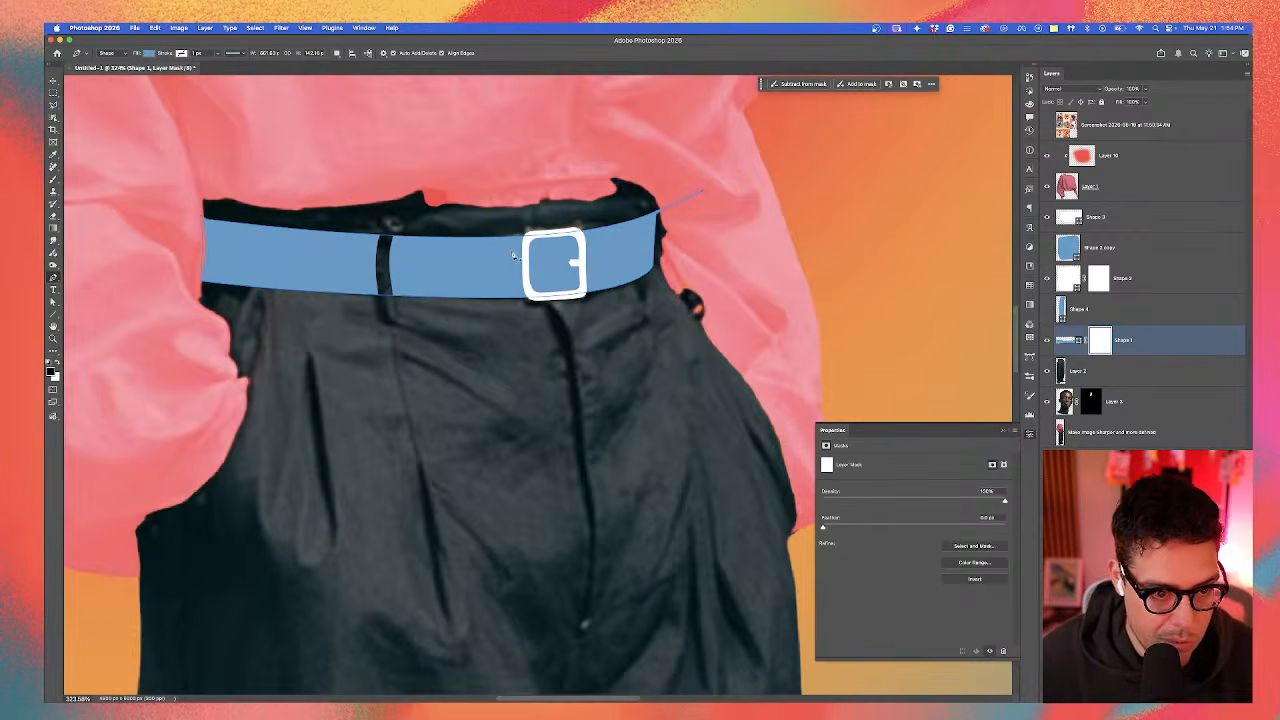
# Step: Toggle the masked blue belt off and on to compare it with the original belt at waist level
pyautogui.scroll(-2, 456, 271)
pyautogui.press('v')
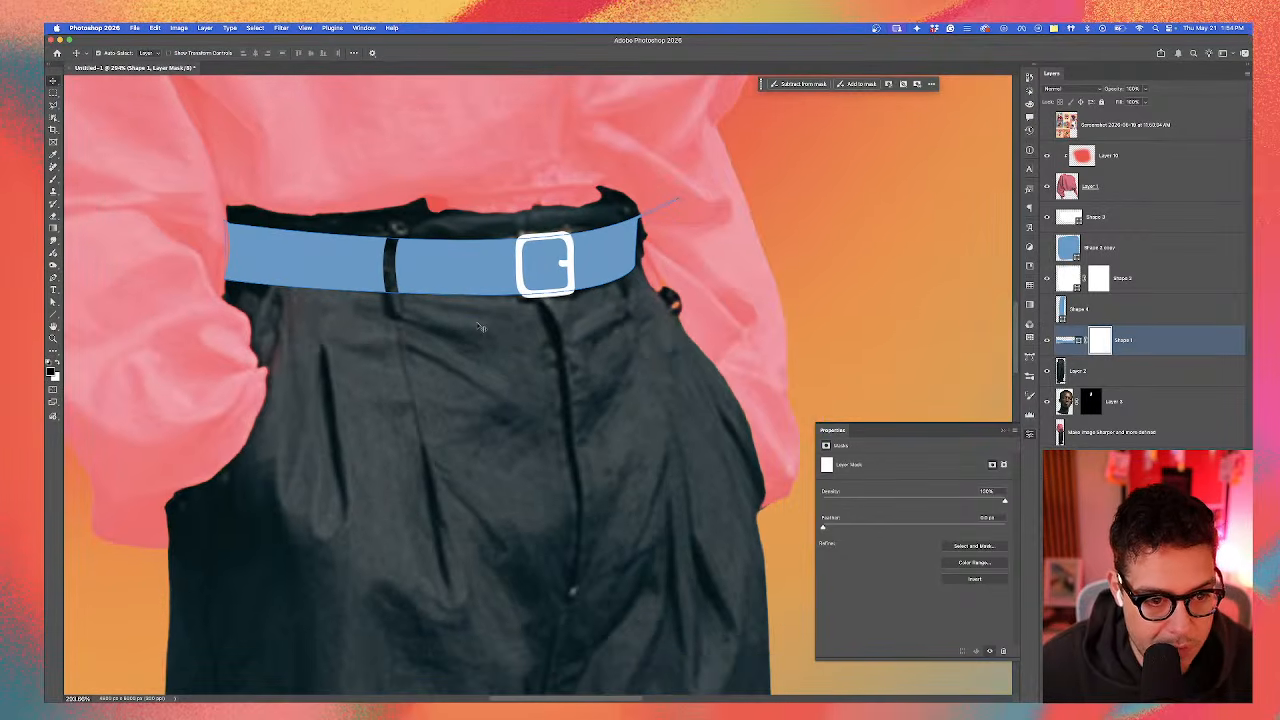
pyautogui.keyDown('super'); pyautogui.click(480, 327); pyautogui.keyUp('super')
pyautogui.scroll(-5, 480, 327)
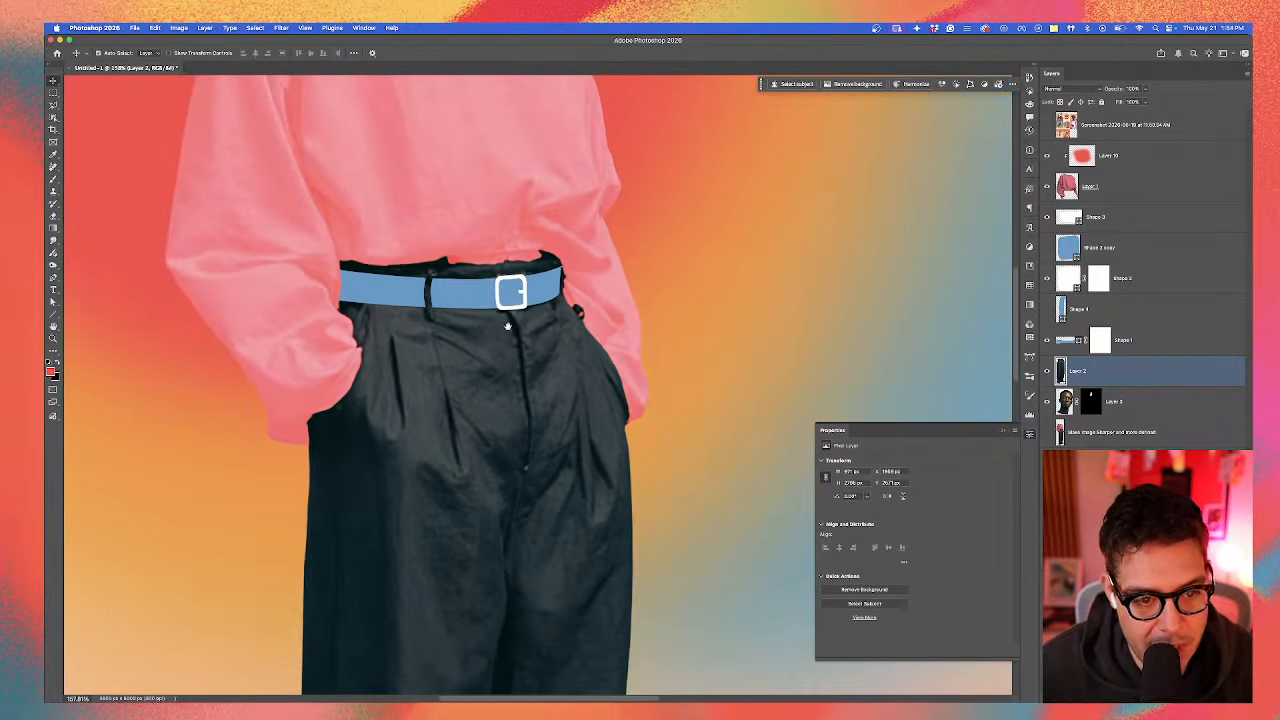
pyautogui.moveTo(508, 326); pyautogui.dragTo(503, 321)
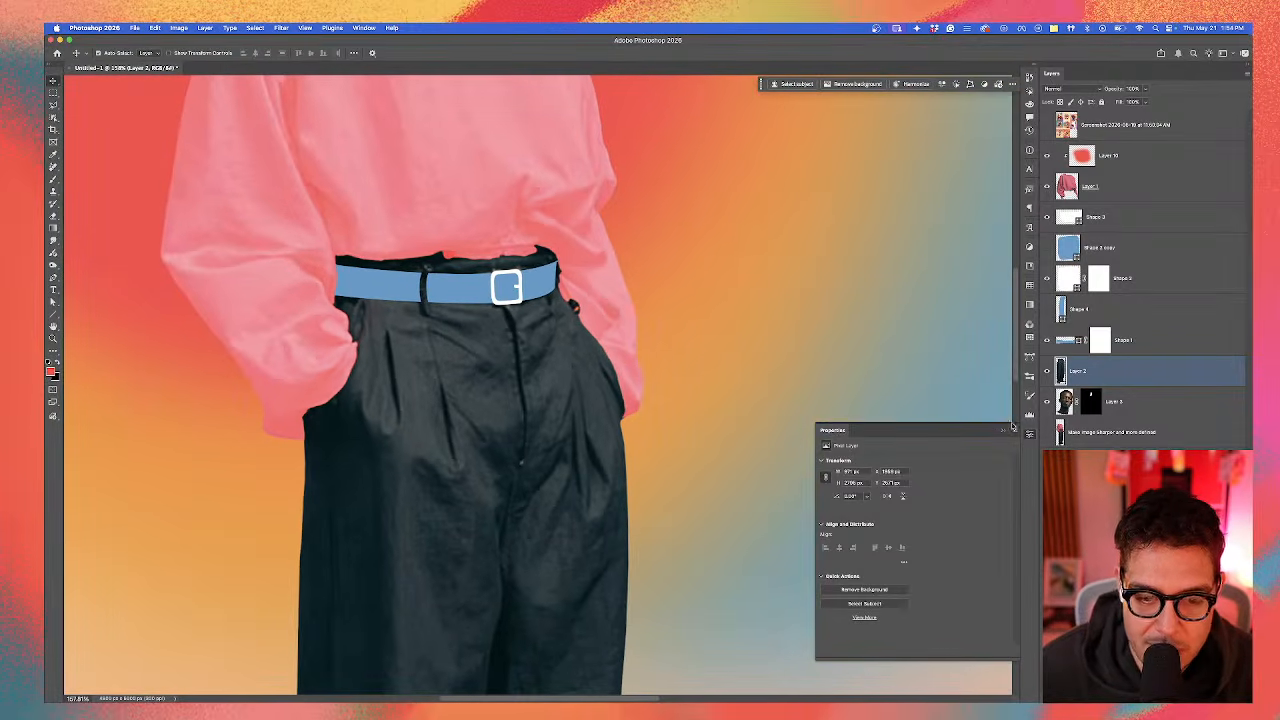
pyautogui.keyDown('shift'); pyautogui.keyDown('super'); pyautogui.click(535, 296); pyautogui.keyUp('super'); pyautogui.keyUp('shift')
pyautogui.click(1045, 345)
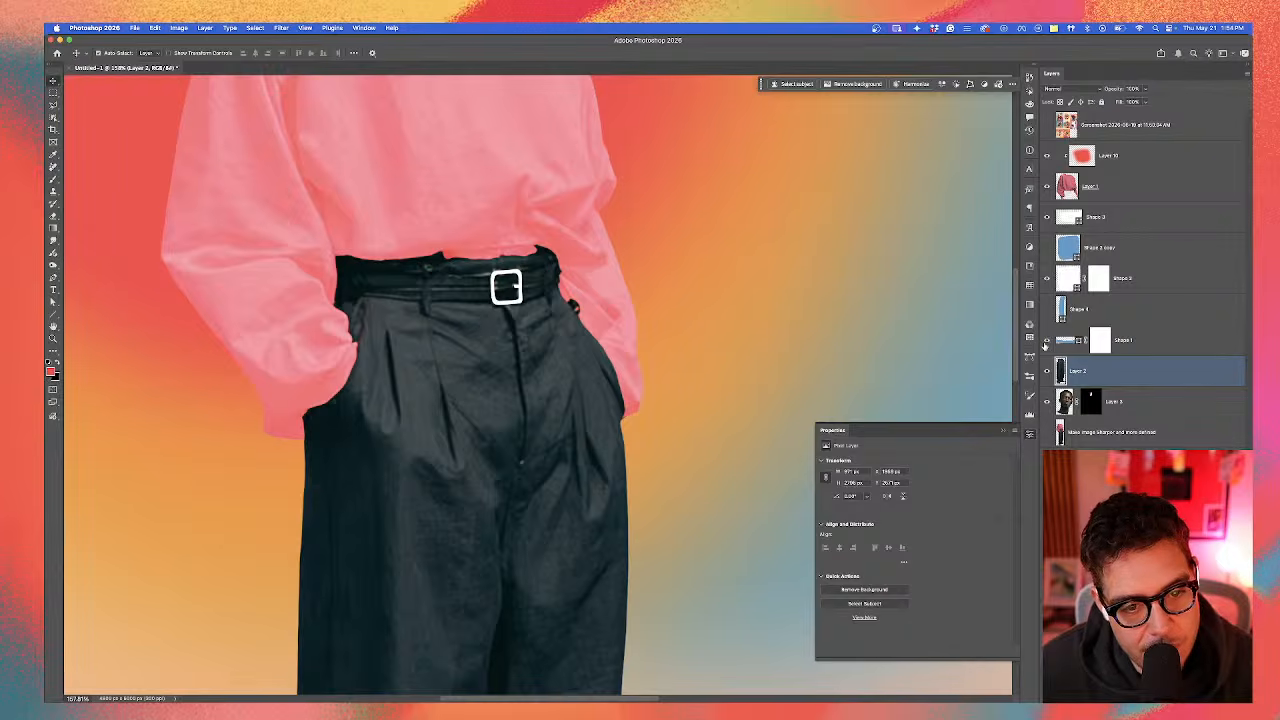
pyautogui.click(1045, 345)
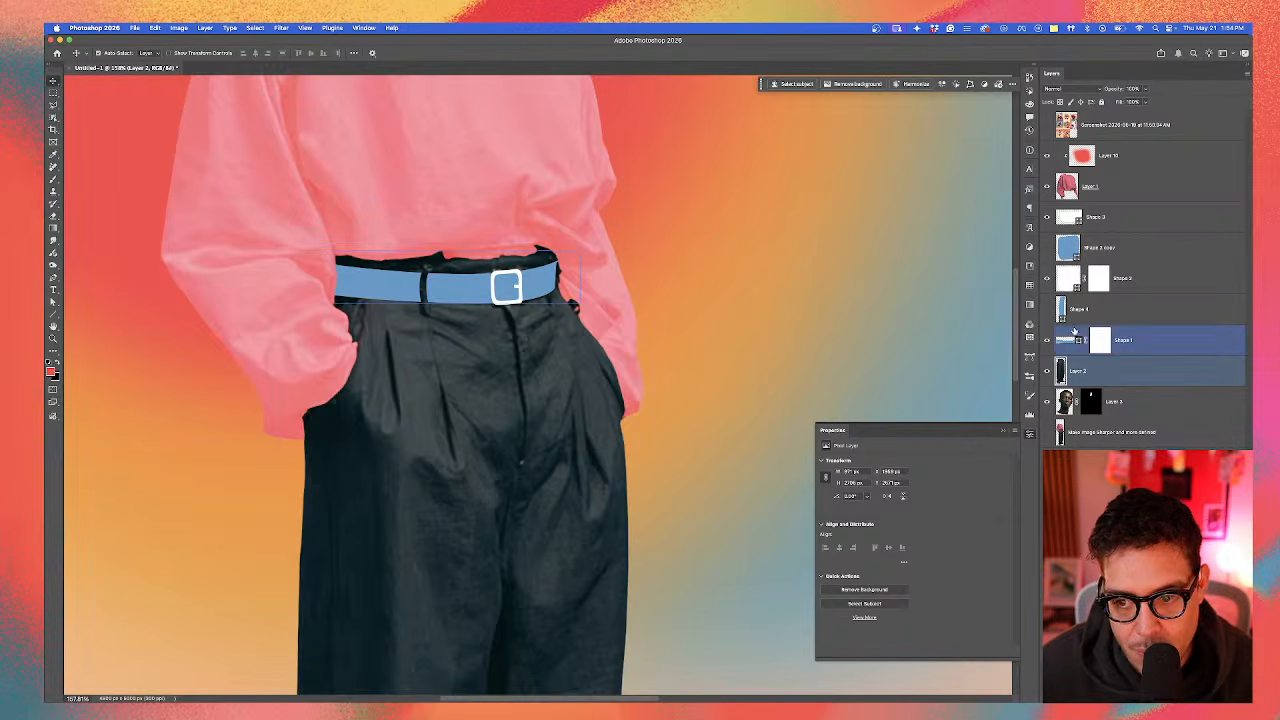
# Step: Show the belt loop shape again and set its fill to the dark colour sampled from the trousers
pyautogui.click(1047, 312)
pyautogui.doubleClick(1062, 312)
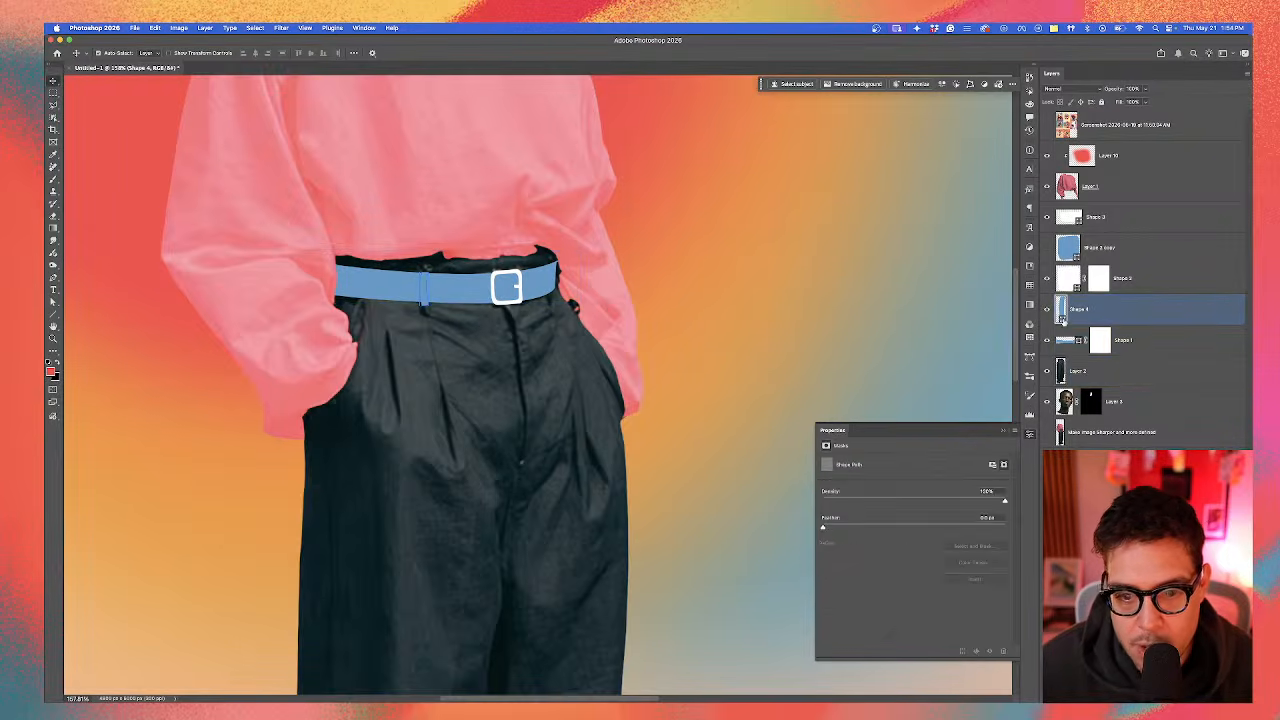
pyautogui.click(424, 307)
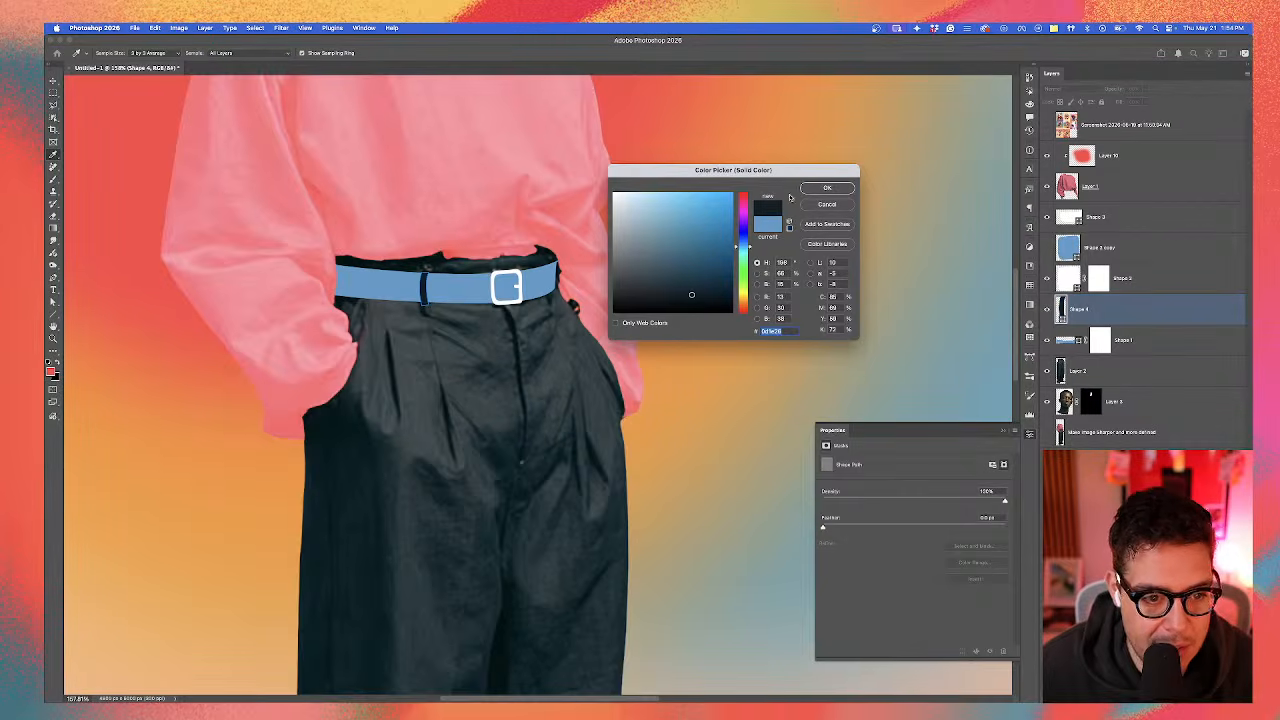
# Step: Apply the sampled dark trouser colour to the left belt loop and adjust its lower anchor and left-edge curve
pyautogui.click(826, 188)
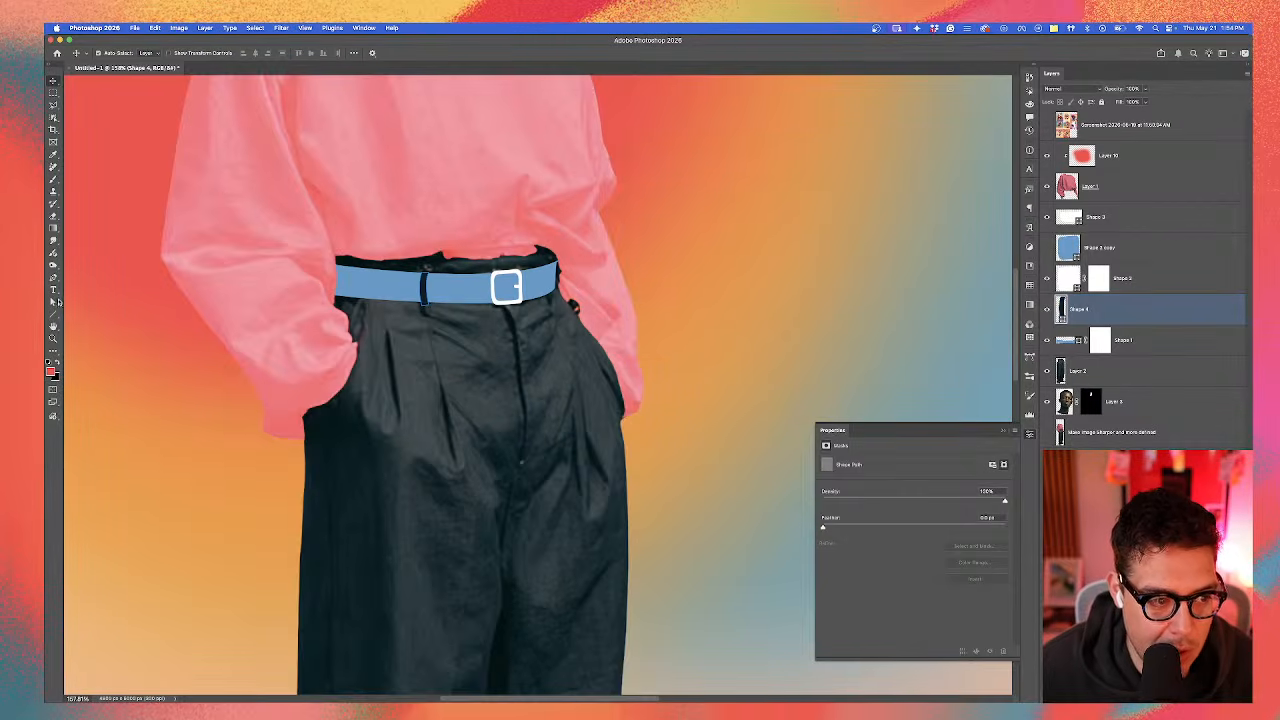
pyautogui.click(54, 301)
pyautogui.scroll(5, 444, 326)
pyautogui.moveTo(391, 269); pyautogui.dragTo(379, 295)
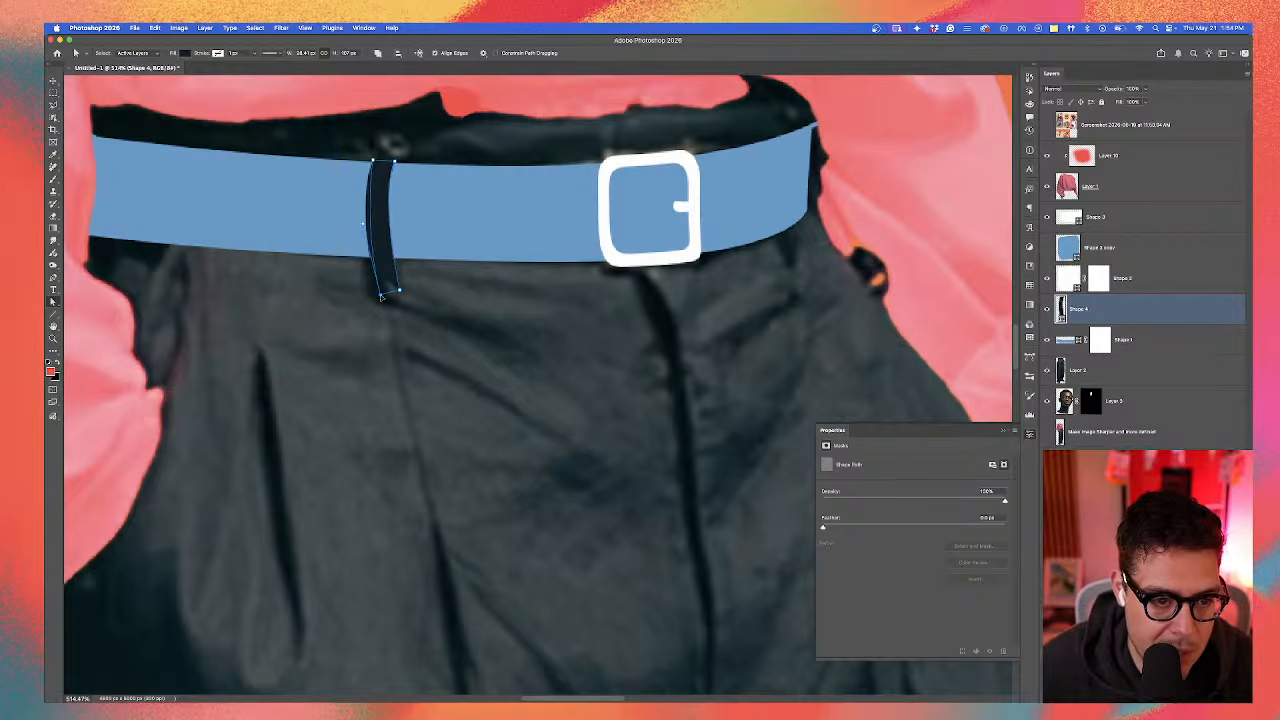
pyautogui.moveTo(361, 226); pyautogui.dragTo(356, 206)
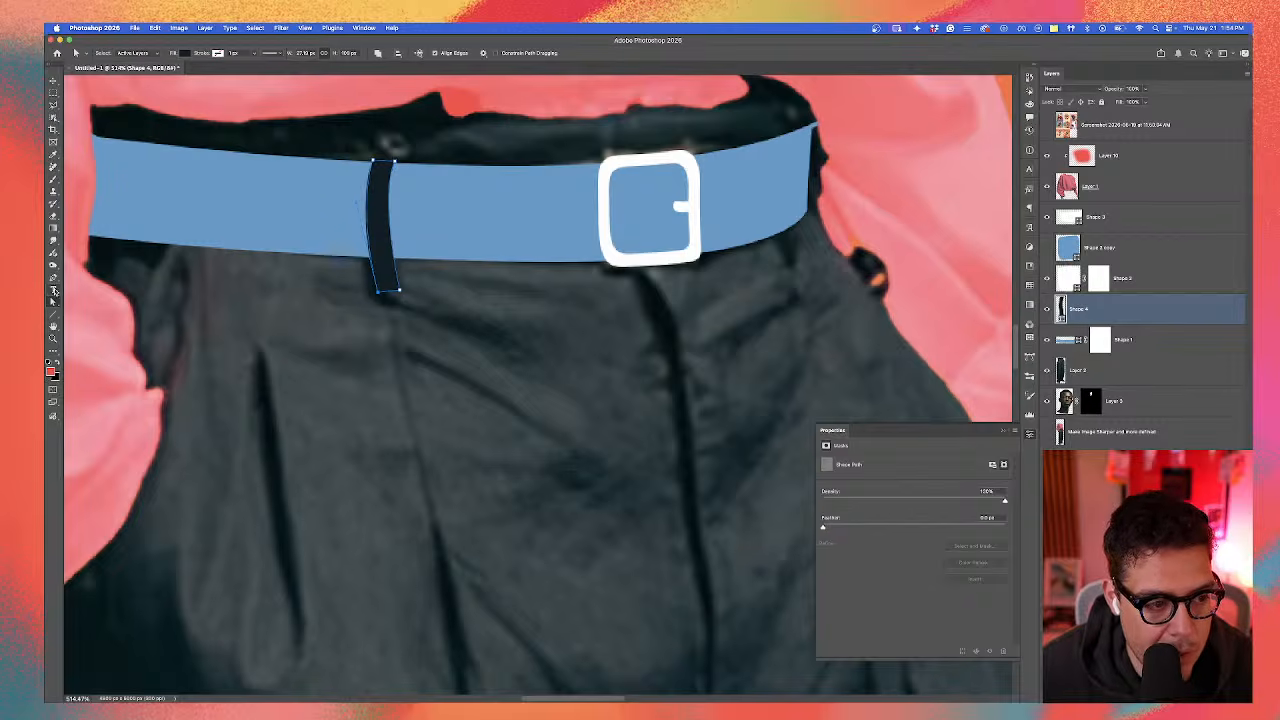
# Step: Reshape the bottom end of the left belt loop with the Convert Point tool
pyautogui.click(54, 278)
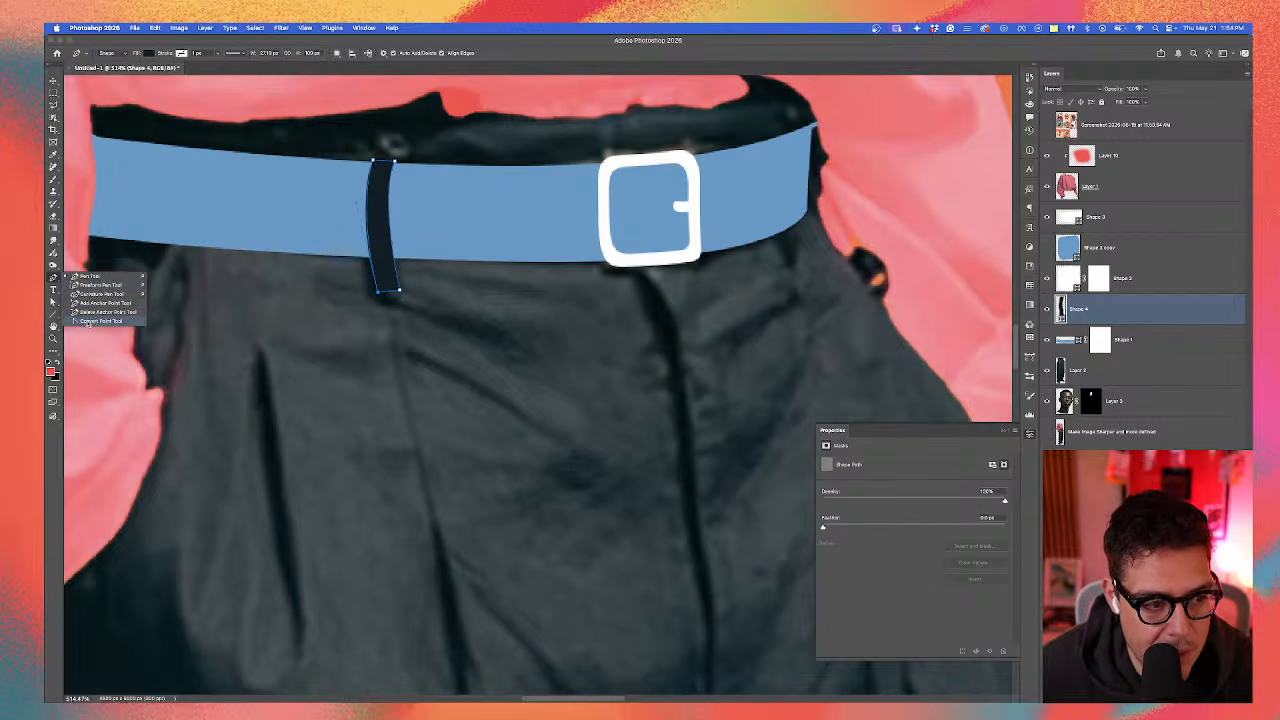
pyautogui.click(100, 320)
pyautogui.moveTo(389, 293)
pyautogui.mouseDown()
pyautogui.moveTo(400, 302)
pyautogui.moveTo(401, 287)
pyautogui.mouseUp()
pyautogui.press('v')
pyautogui.click(431, 294)
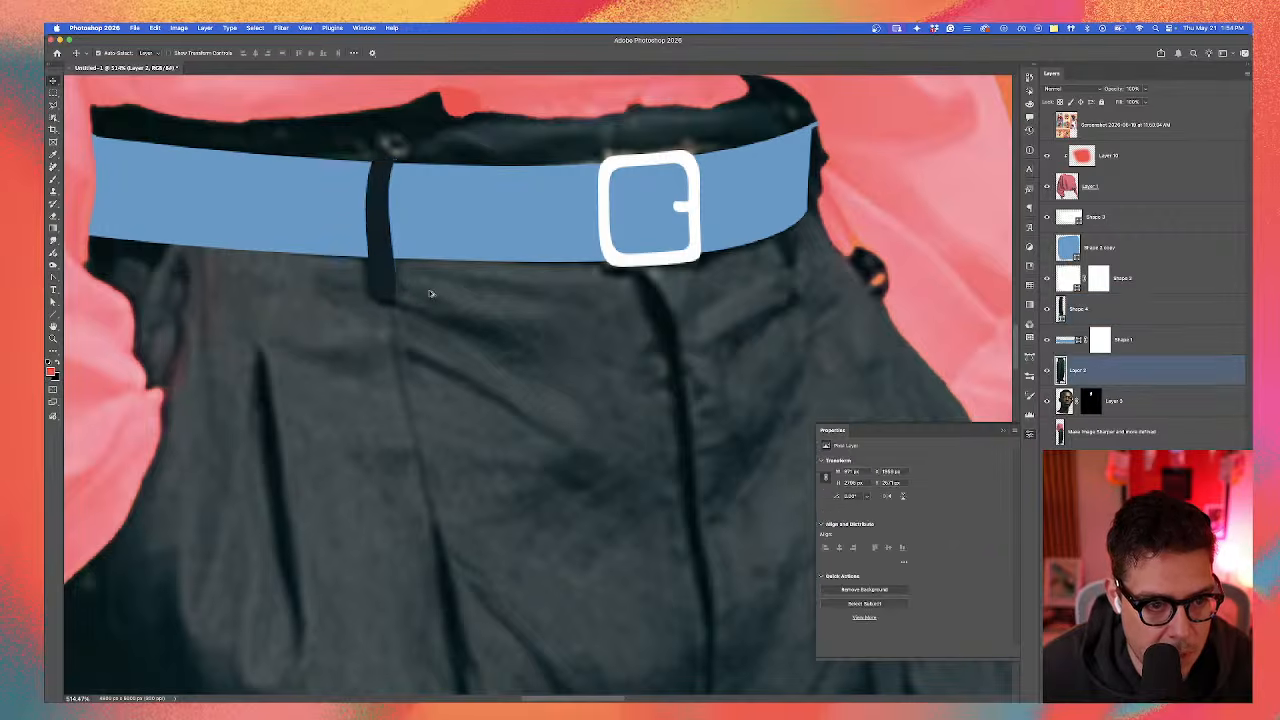
# Step: Start a Pen tool shape for a second belt loop near the belt's right end, placing anchors below and above the belt
pyautogui.scroll(-4, 429, 293)
pyautogui.moveTo(582, 296); pyautogui.dragTo(461, 322)
pyautogui.scroll(3, 490, 298)
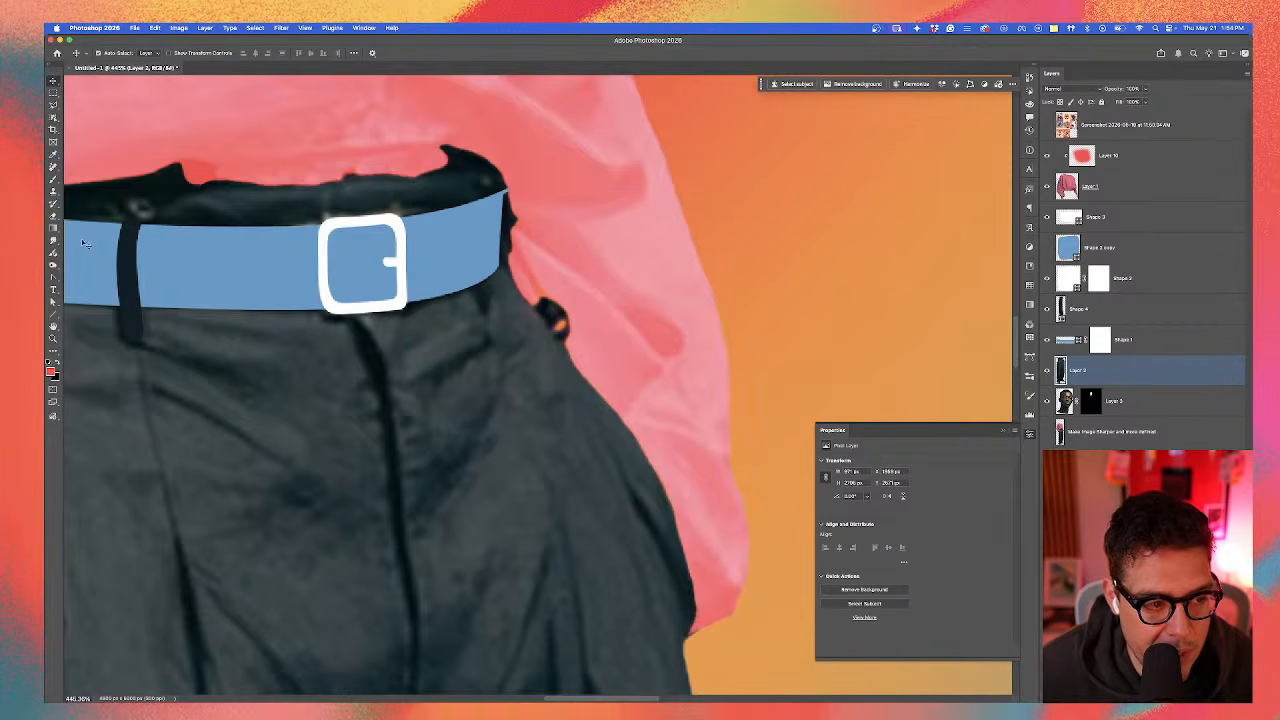
pyautogui.click(53, 279)
pyautogui.rightClick(53, 279)
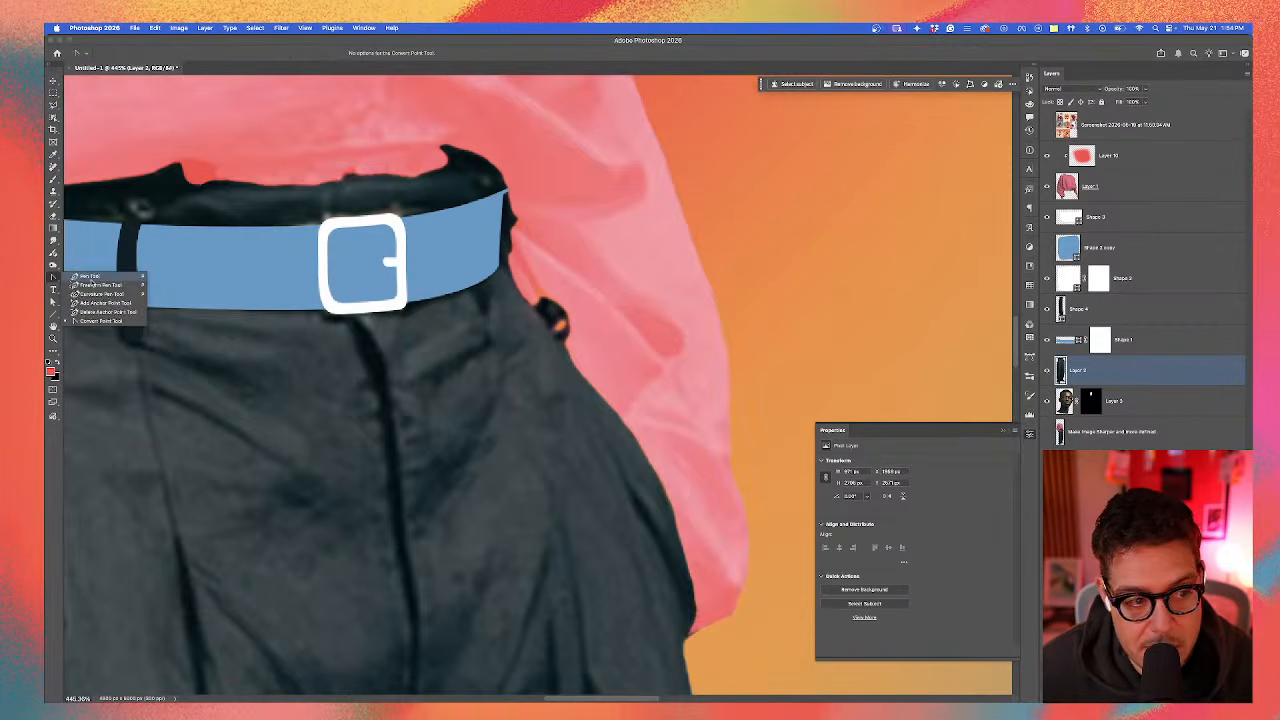
pyautogui.click(95, 283)
pyautogui.scroll(1, 489, 292)
pyautogui.click(495, 308)
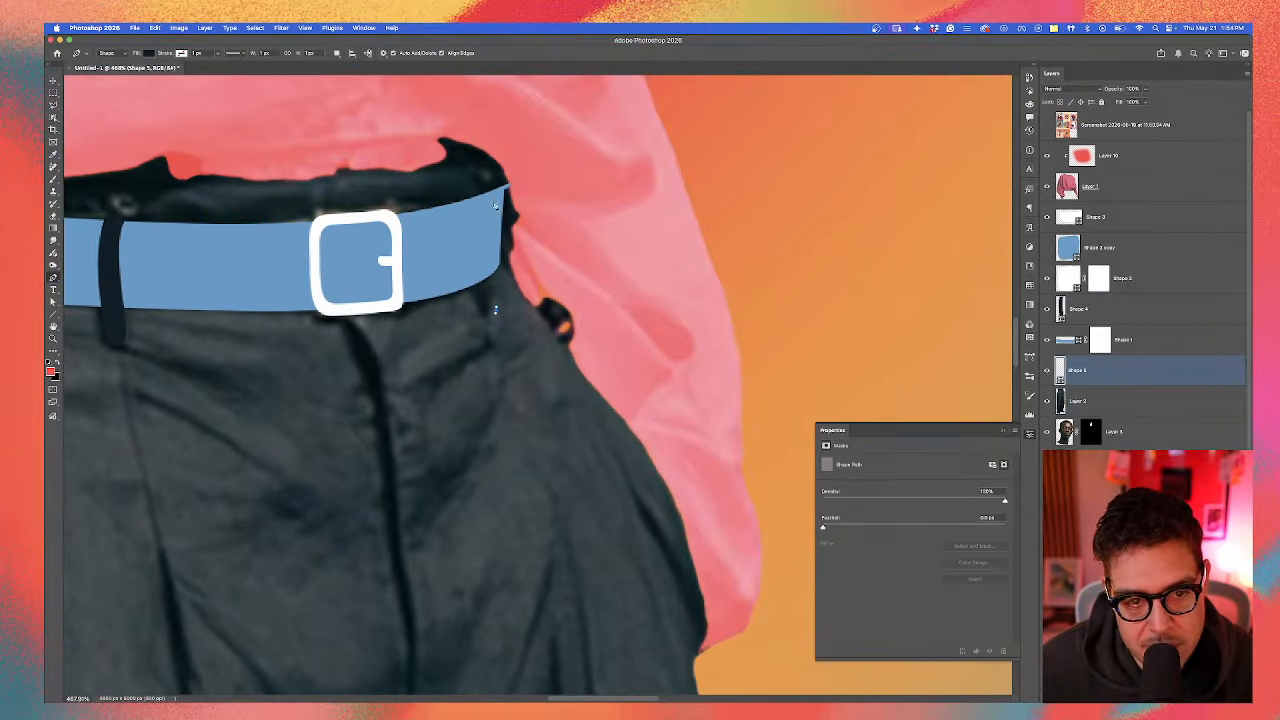
pyautogui.click(476, 172)
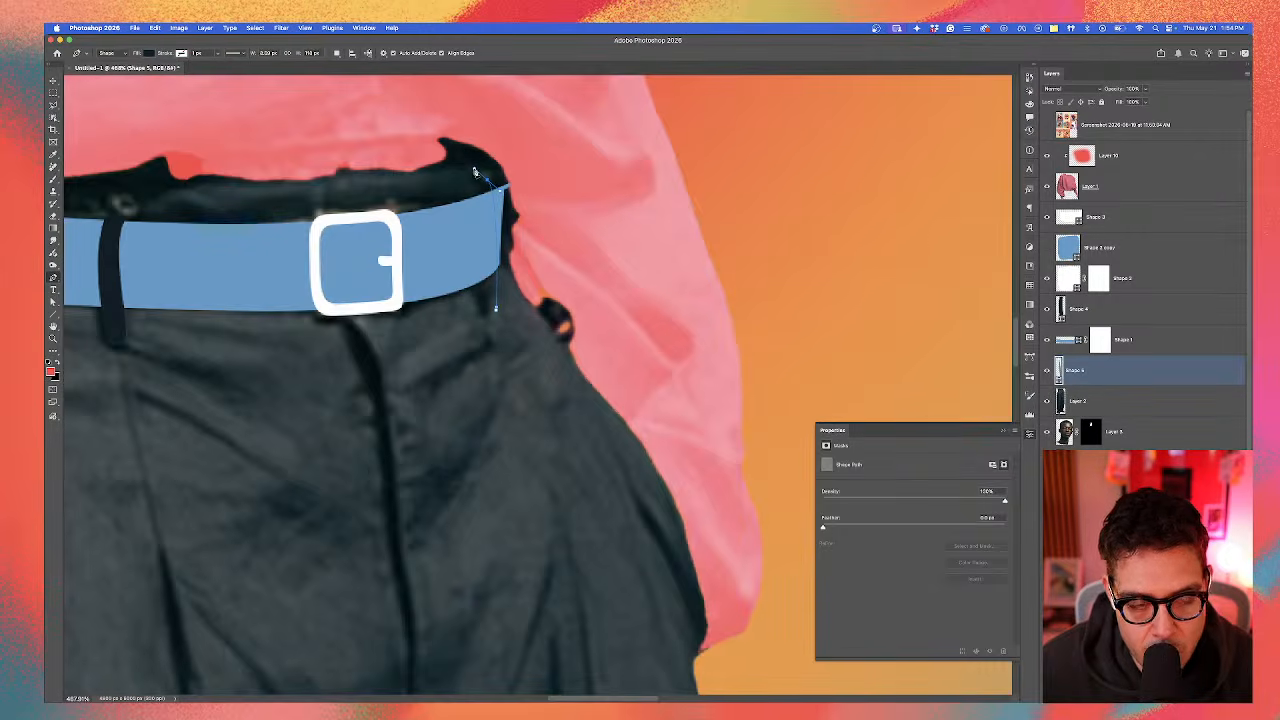
# Step: Redo the loop's upper inner anchor, close the narrow outline across the belt, and place its shape layer above the belt layer
pyautogui.click(486, 185)
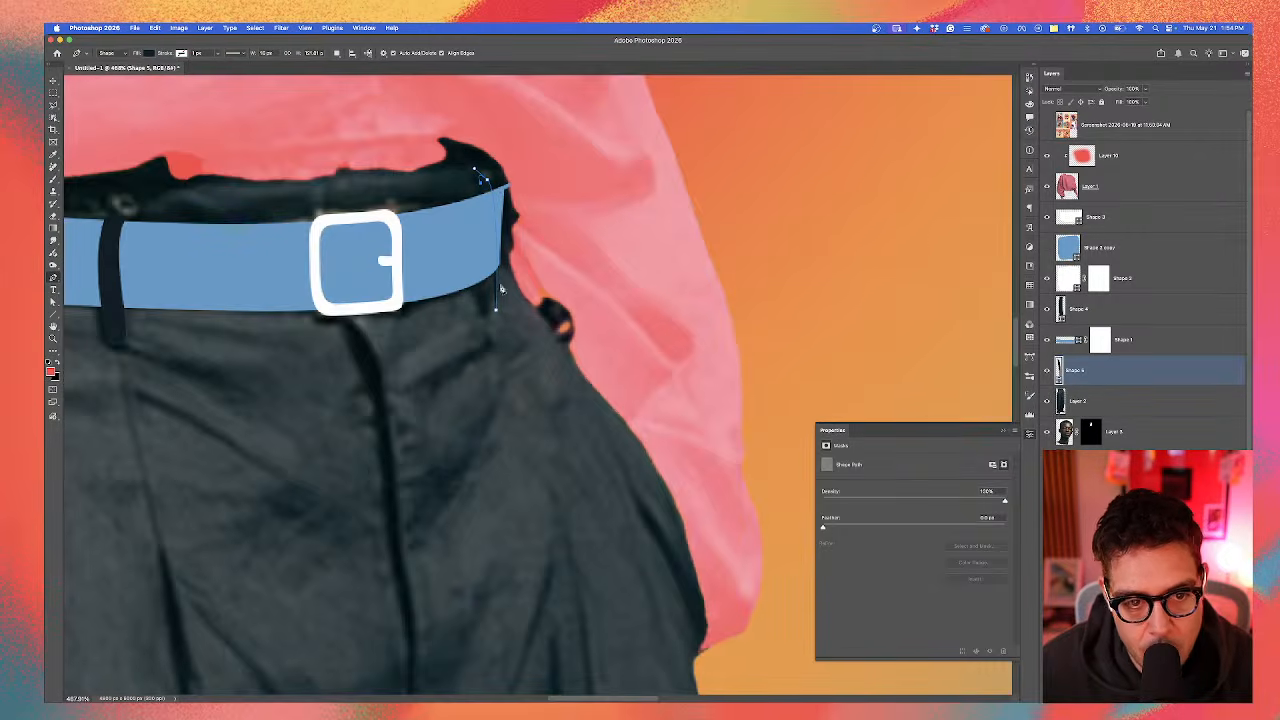
pyautogui.press('super+z')
pyautogui.keyDown('alt'); pyautogui.click(487, 180); pyautogui.keyUp('alt')
pyautogui.click(480, 184)
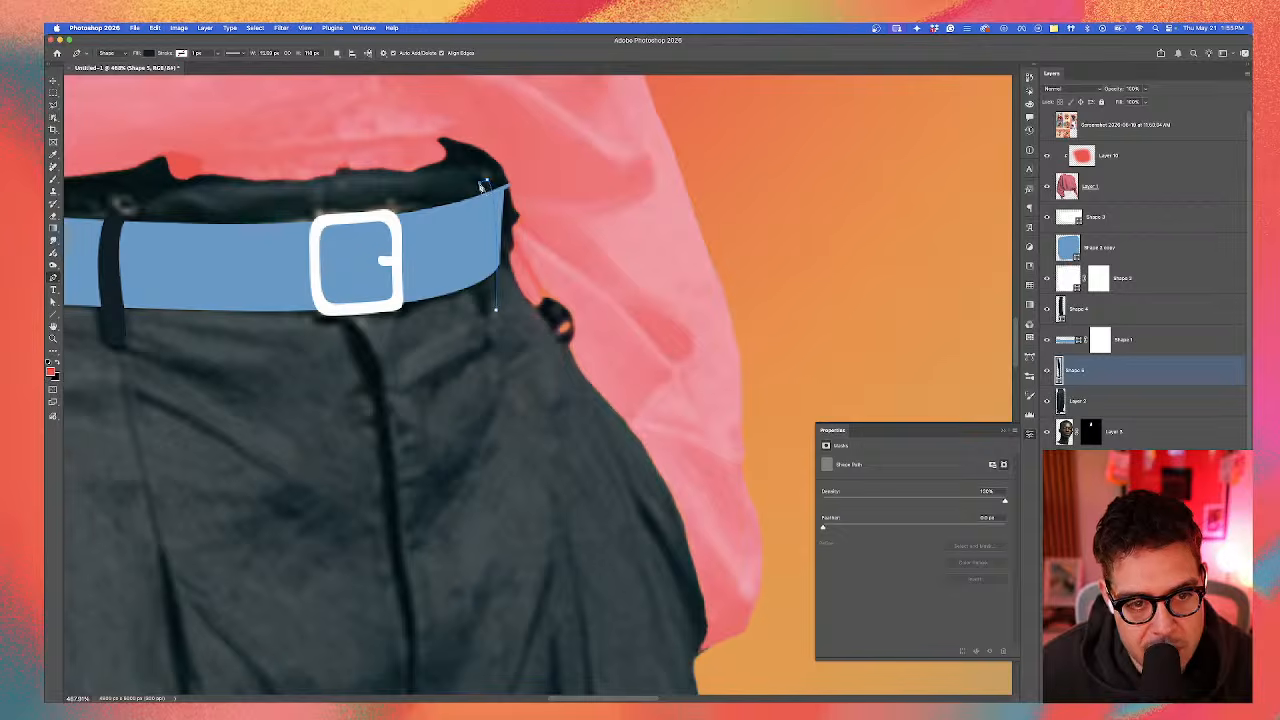
pyautogui.click(488, 310)
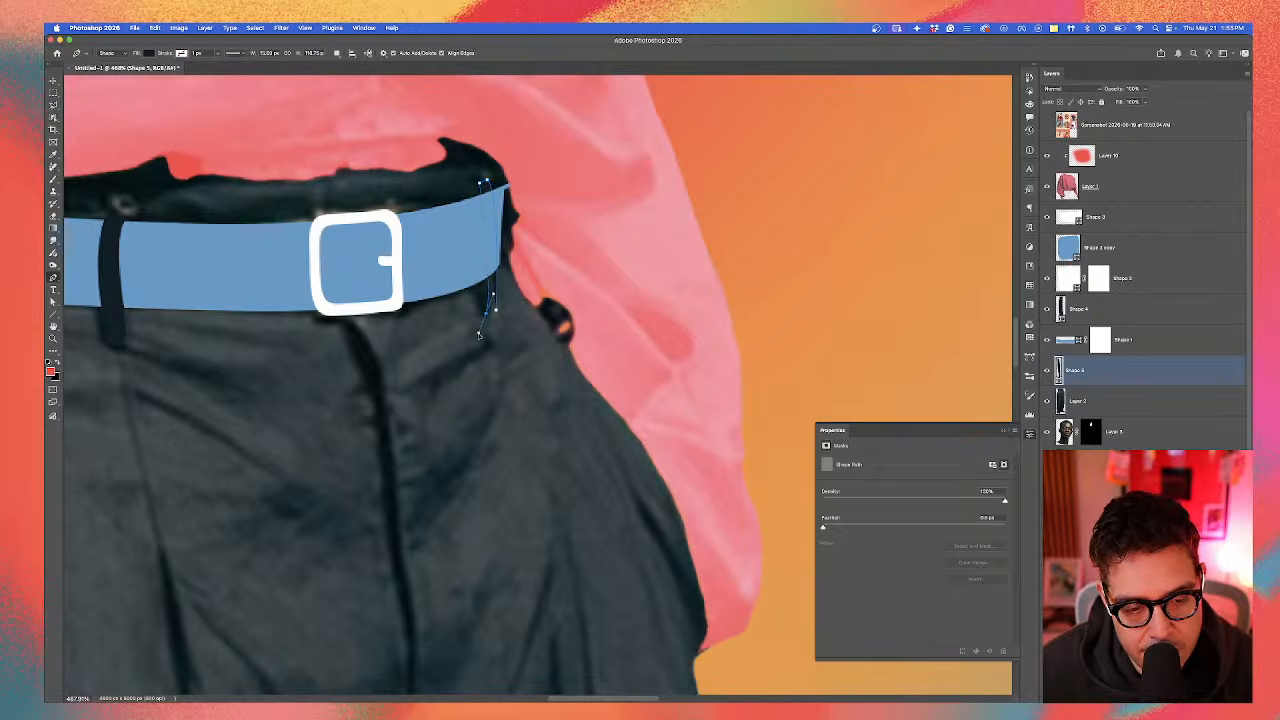
pyautogui.moveTo(481, 344); pyautogui.dragTo(483, 341)
pyautogui.keyDown('alt'); pyautogui.click(486, 314); pyautogui.keyUp('alt')
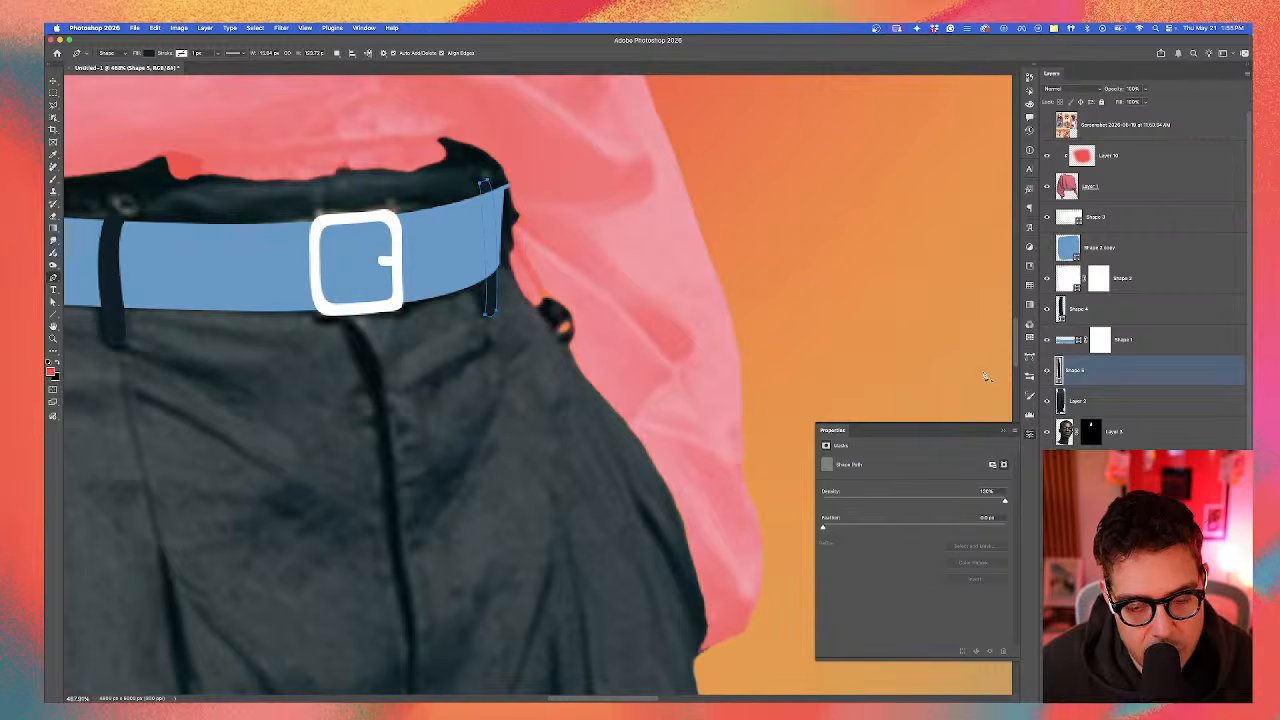
pyautogui.moveTo(1115, 377); pyautogui.dragTo(1097, 340)
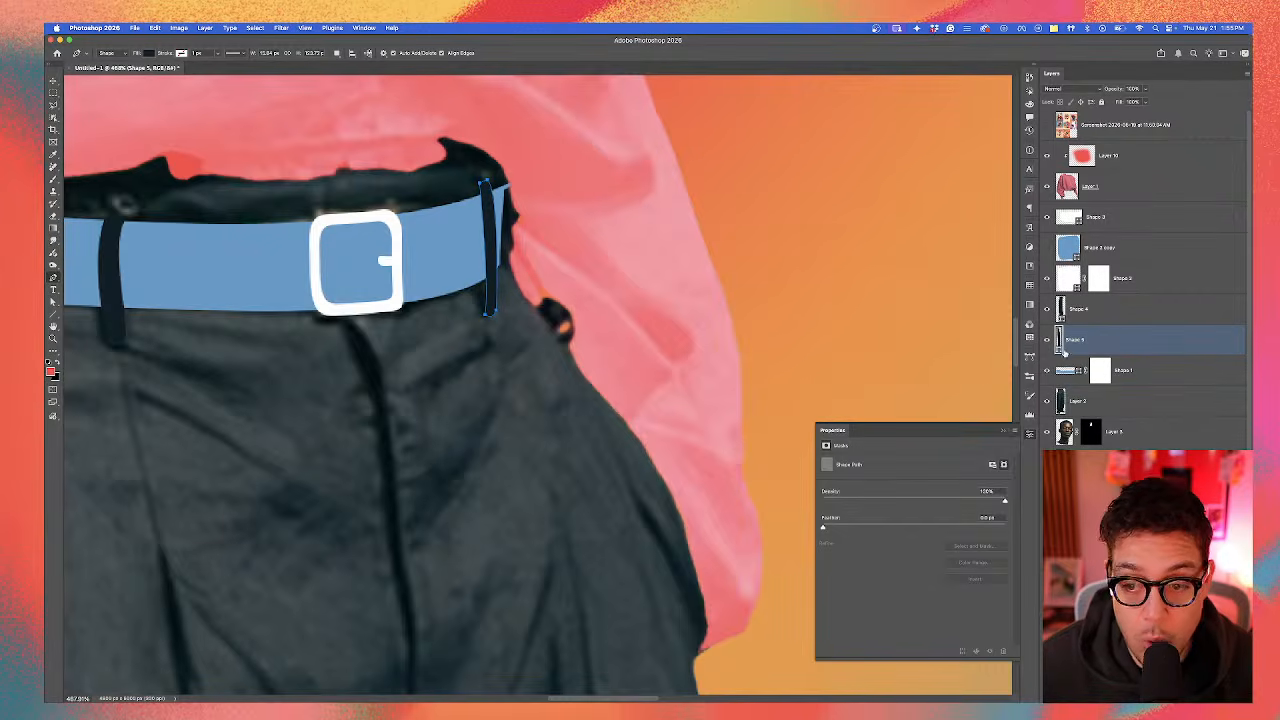
# Step: Fill the right belt loop with a lighter grey sampled from the trousers beside it
pyautogui.doubleClick(1060, 342)
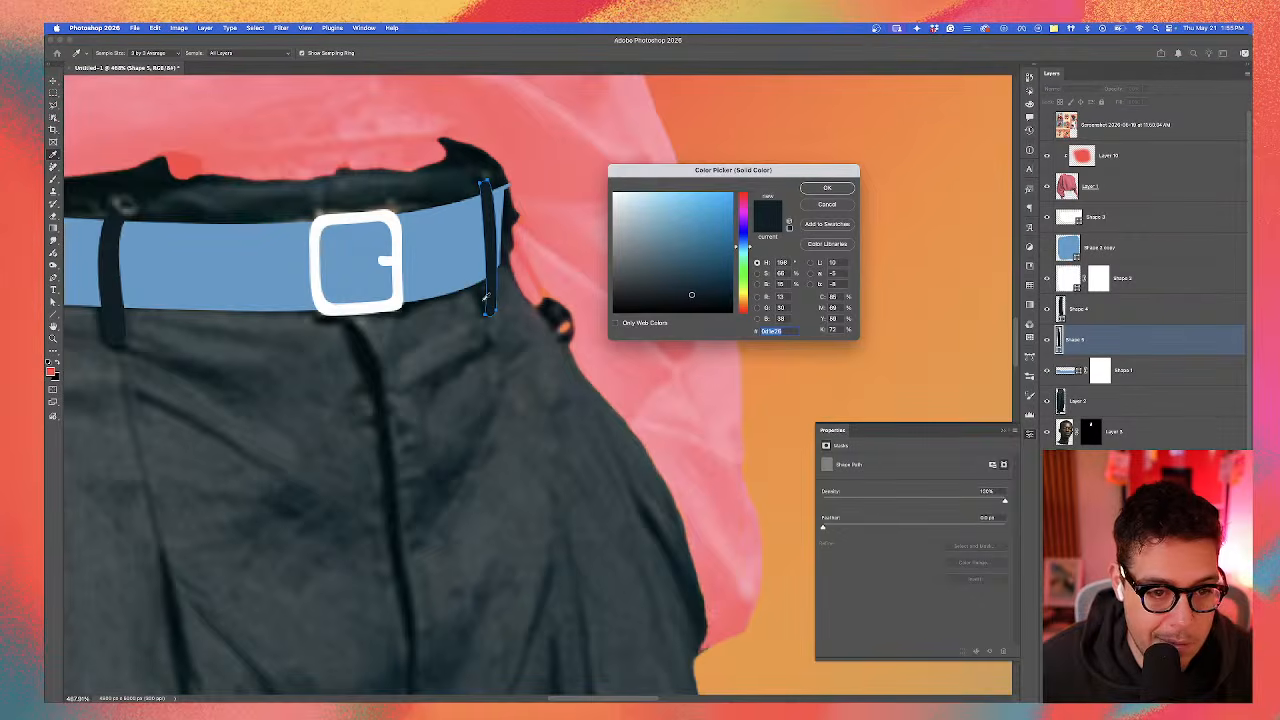
pyautogui.click(512, 282)
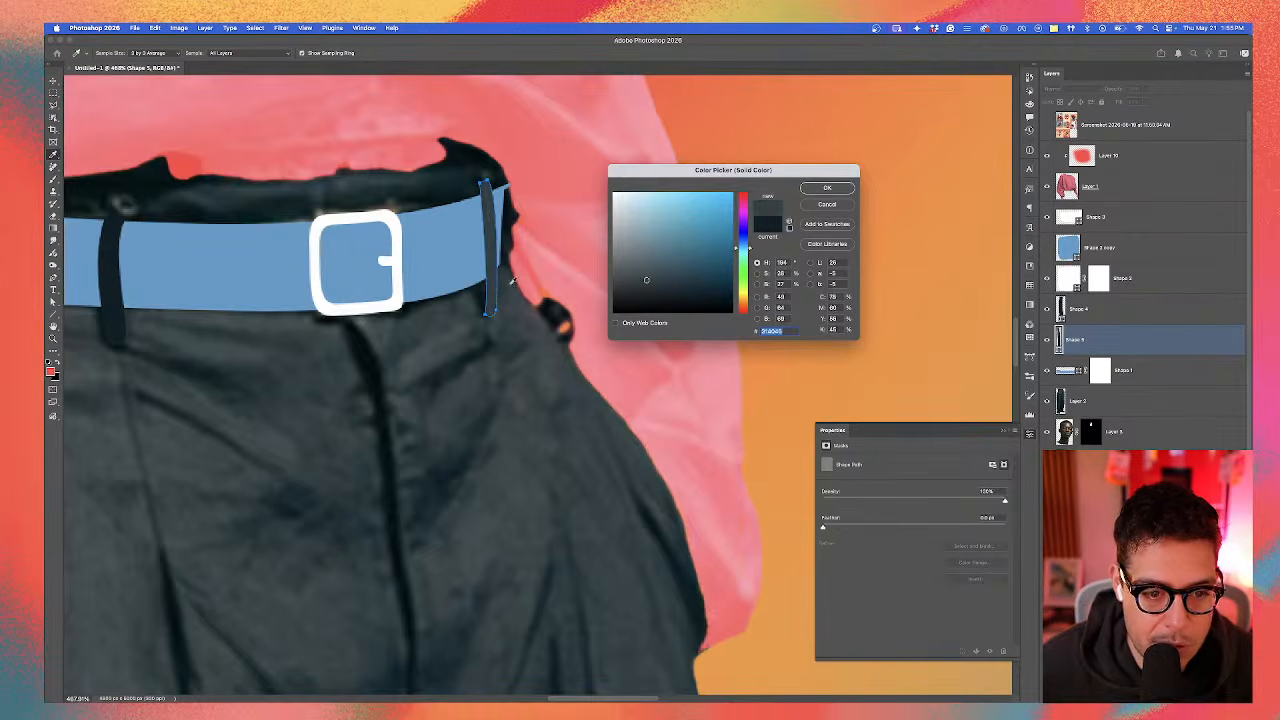
pyautogui.click(815, 188)
pyautogui.press('v')
pyautogui.click(667, 239)
pyautogui.scroll(-5, 662, 242)
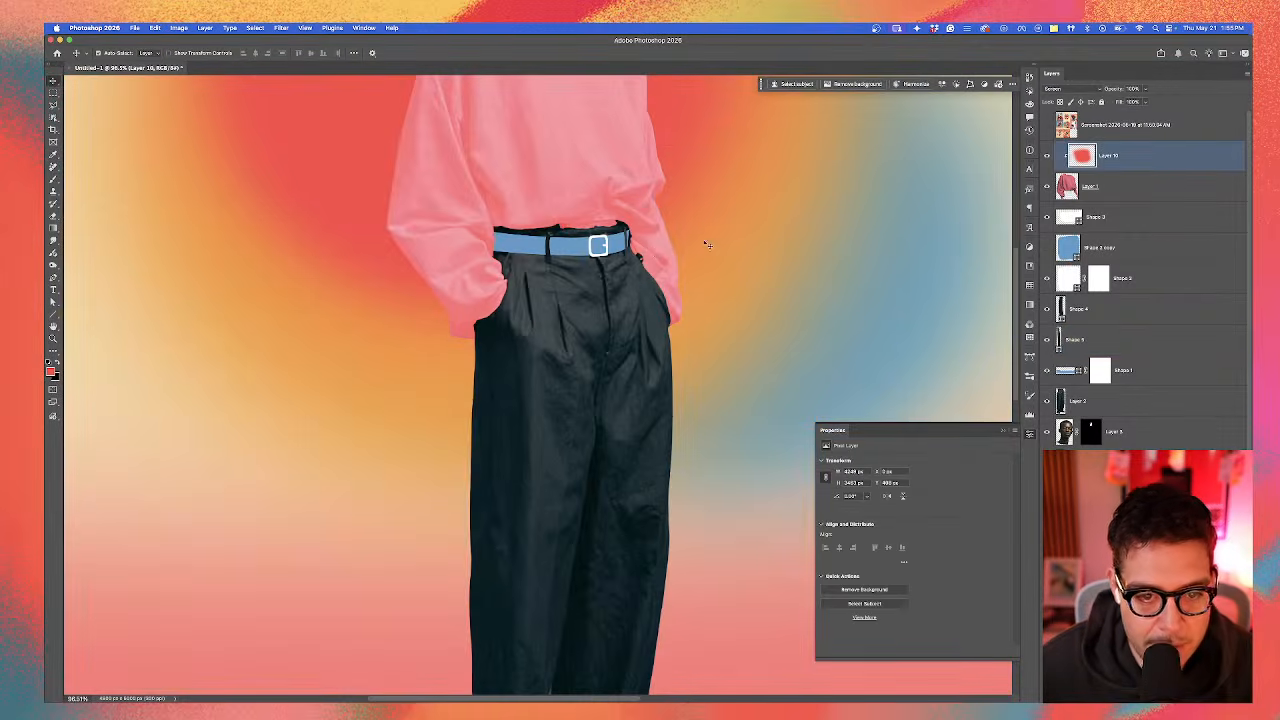
# Step: Recolour the right belt loop with the dark colour sampled from the left belt loop
pyautogui.scroll(5, 631, 244)
pyautogui.click(620, 236)
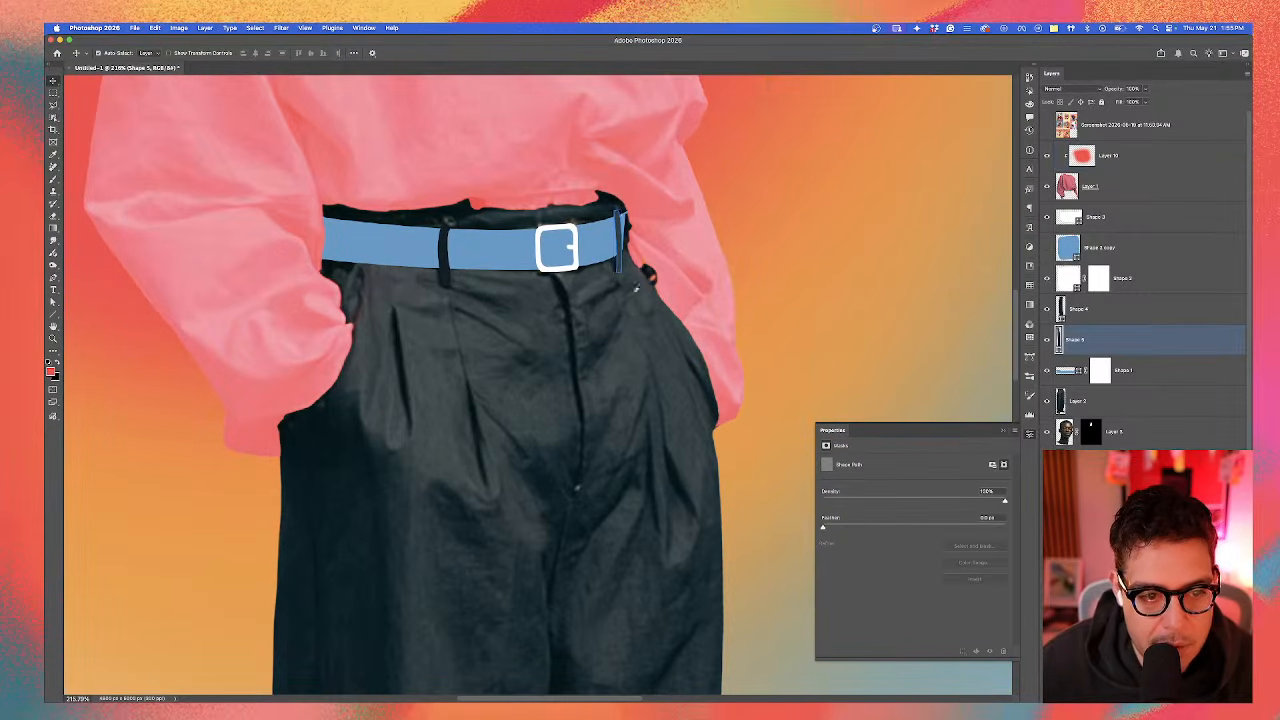
pyautogui.doubleClick(1059, 339)
pyautogui.click(450, 256)
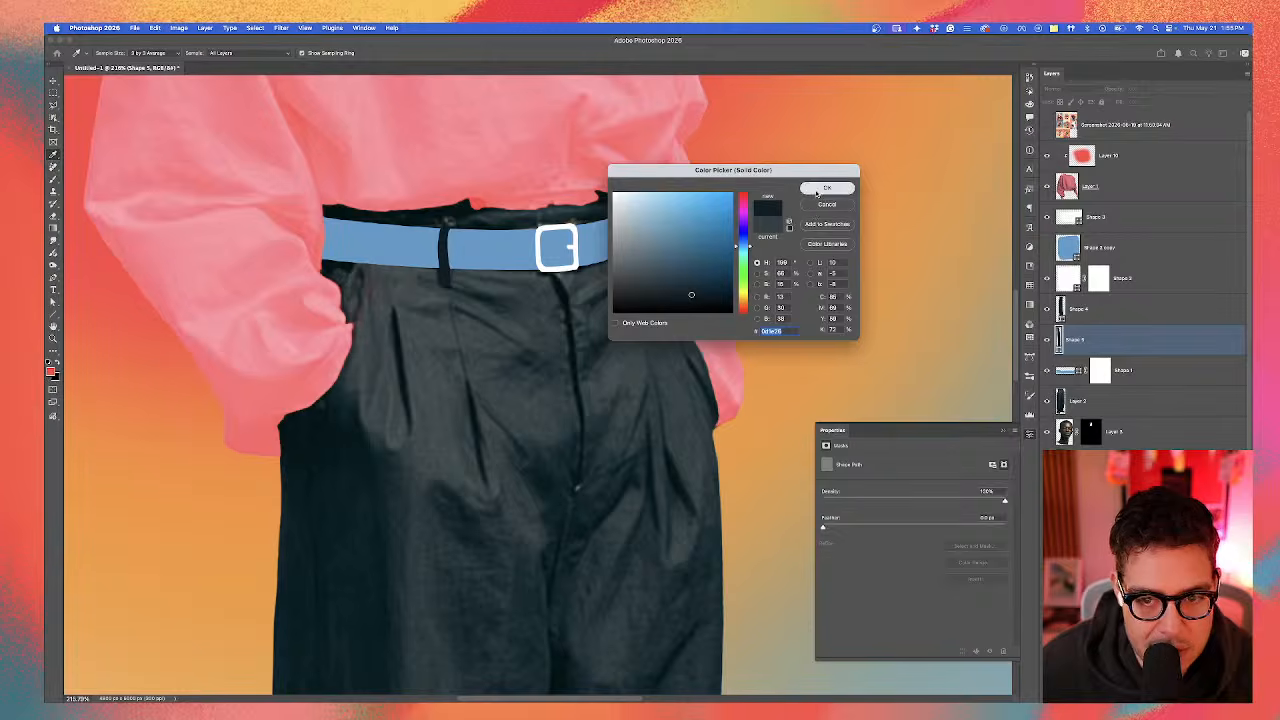
pyautogui.click(827, 188)
pyautogui.keyDown('super'); pyautogui.click(665, 312); pyautogui.keyUp('super')
# Step: Examine the finished belt and its loops against the whole figure and gradient background
pyautogui.scroll(-2, 666, 310)
pyautogui.scroll(-6, 668, 313)
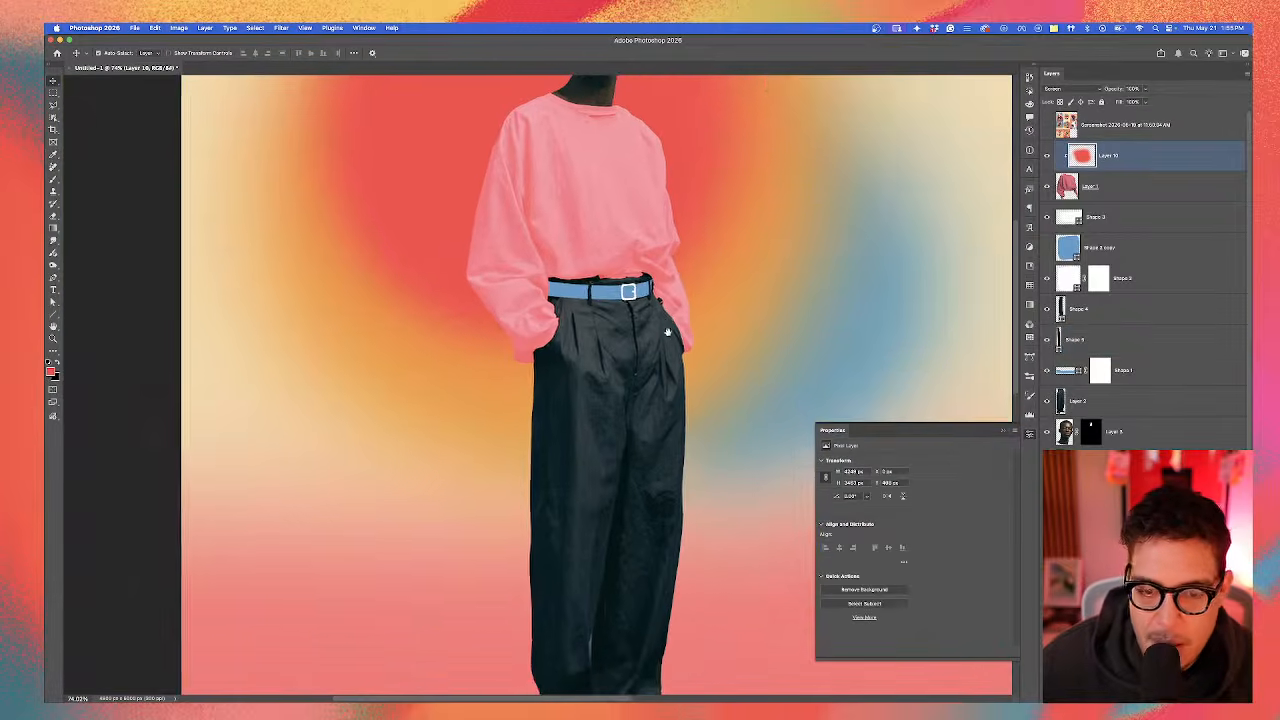
pyautogui.scroll(2, 646, 387)
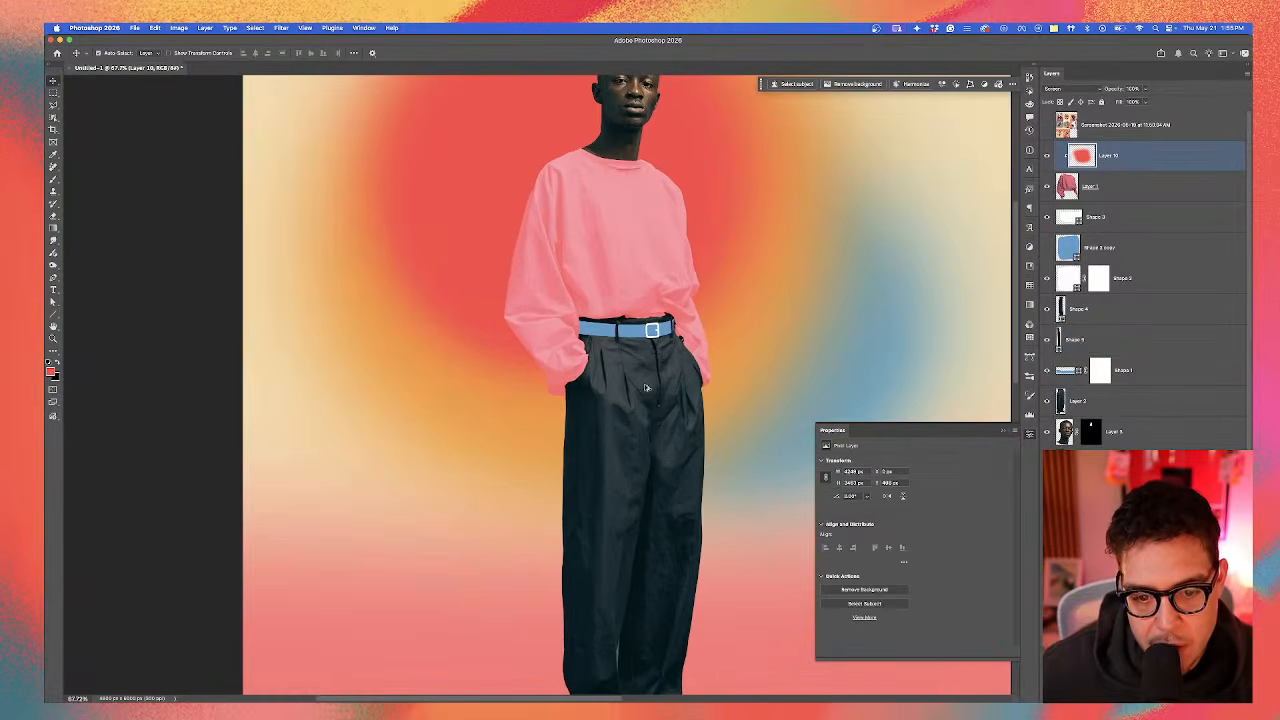
pyautogui.moveTo(650, 436); pyautogui.dragTo(624, 349)
pyautogui.scroll(-2, 626, 356)
pyautogui.scroll(3, 631, 360)
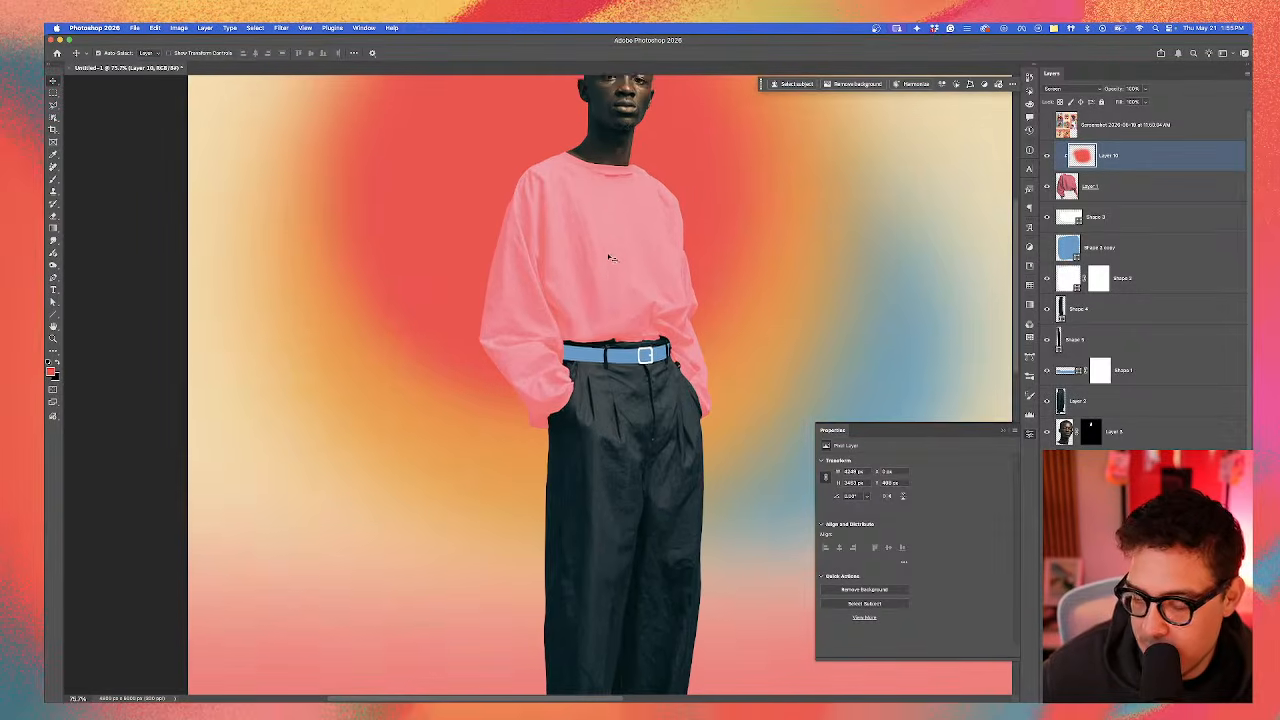
pyautogui.scroll(-2, 608, 262)
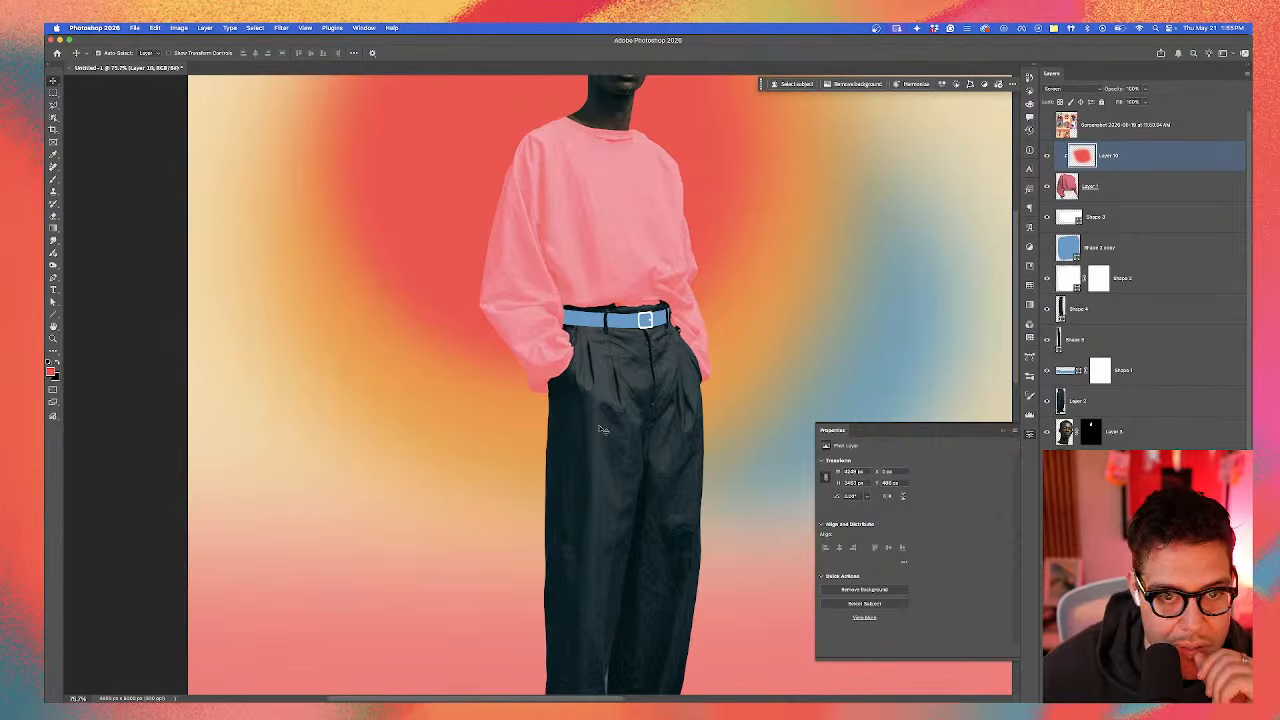
pyautogui.scroll(-3, 603, 413)
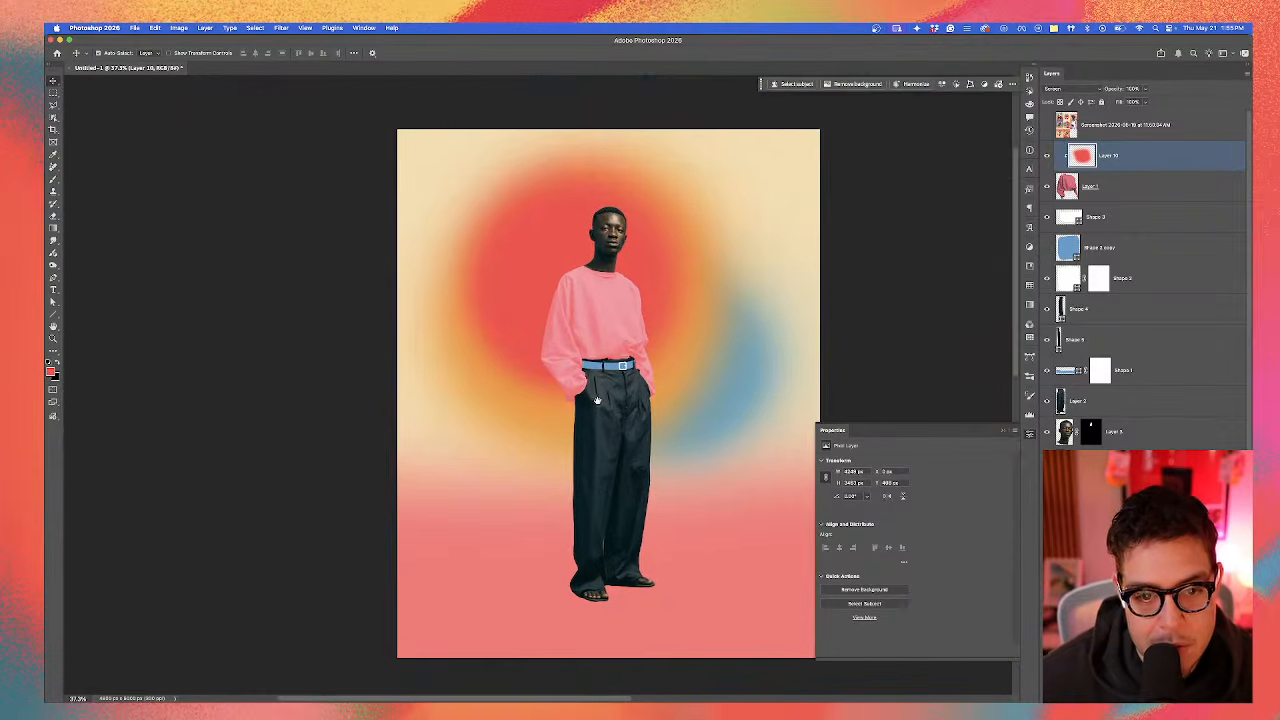
pyautogui.scroll(1, 602, 413)
pyautogui.scroll(1, 598, 237)
pyautogui.scroll(1, 598, 237)
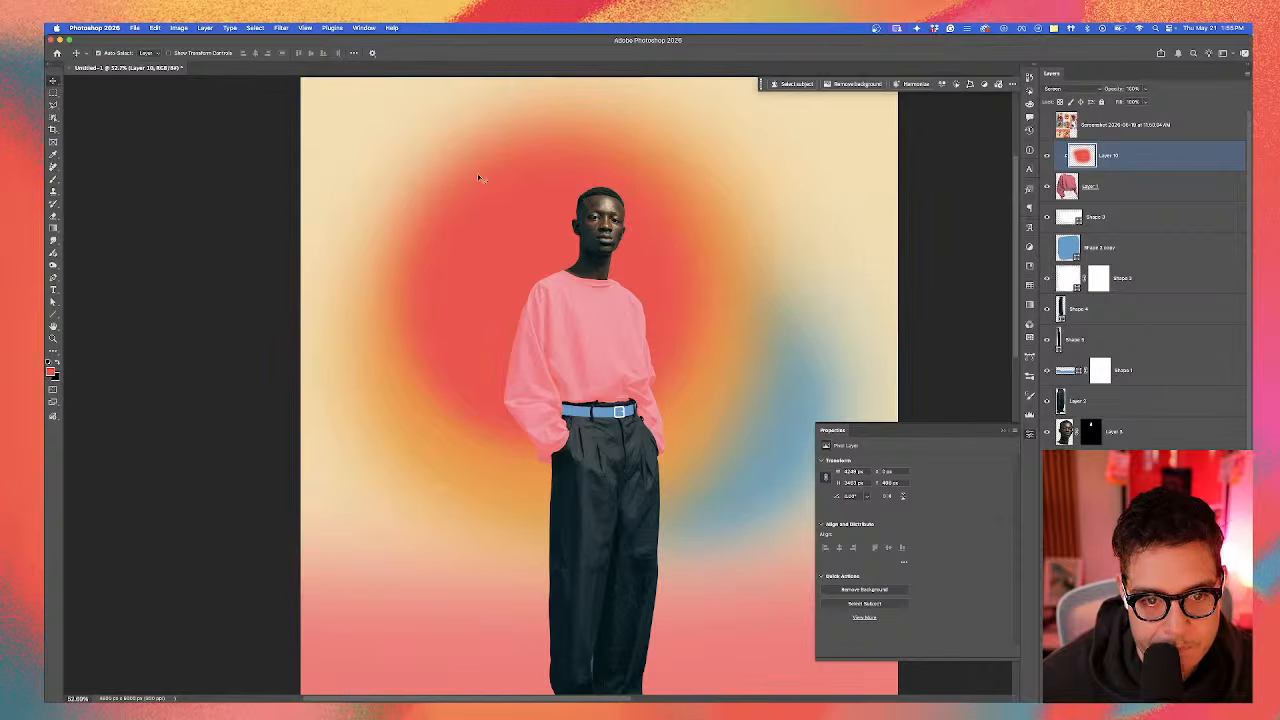
pyautogui.scroll(-2, 716, 270)
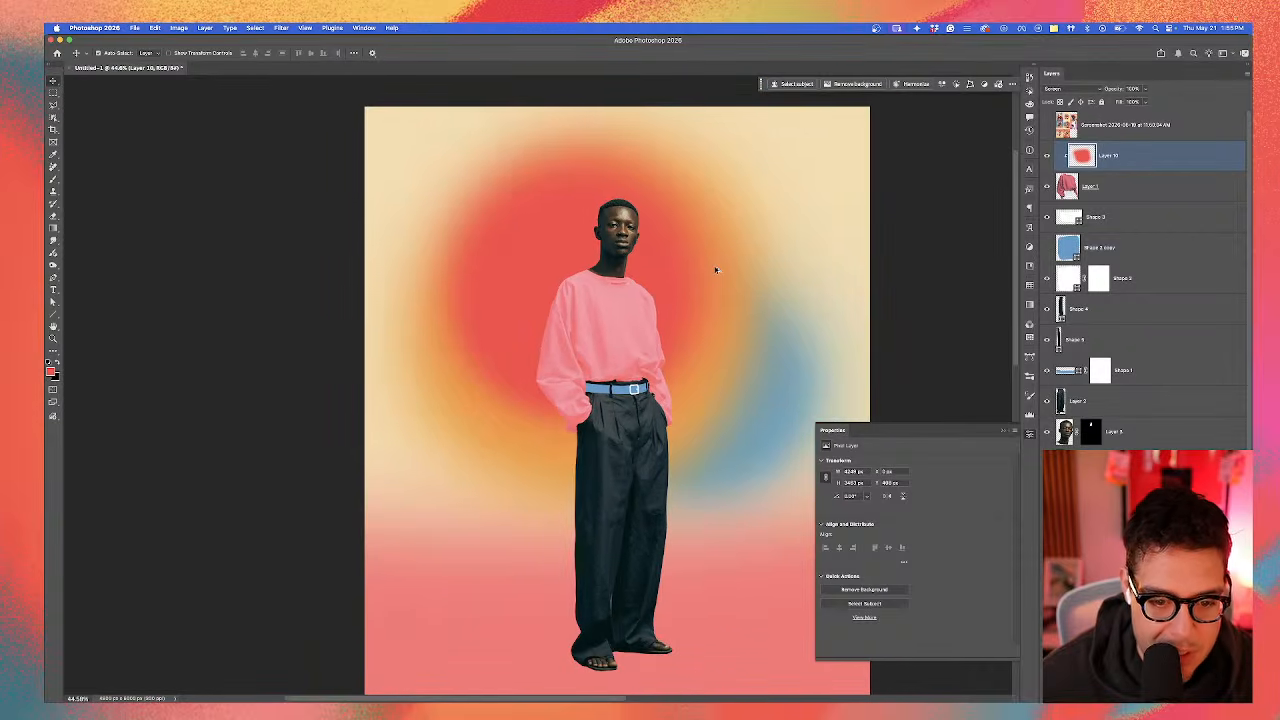
# Step: Move the red gradient glow down and to the left behind the figure
pyautogui.moveTo(679, 291); pyautogui.dragTo(630, 368)
pyautogui.moveTo(806, 406)
pyautogui.mouseDown()
pyautogui.moveTo(803, 372)
pyautogui.moveTo(807, 396)
pyautogui.mouseUp()
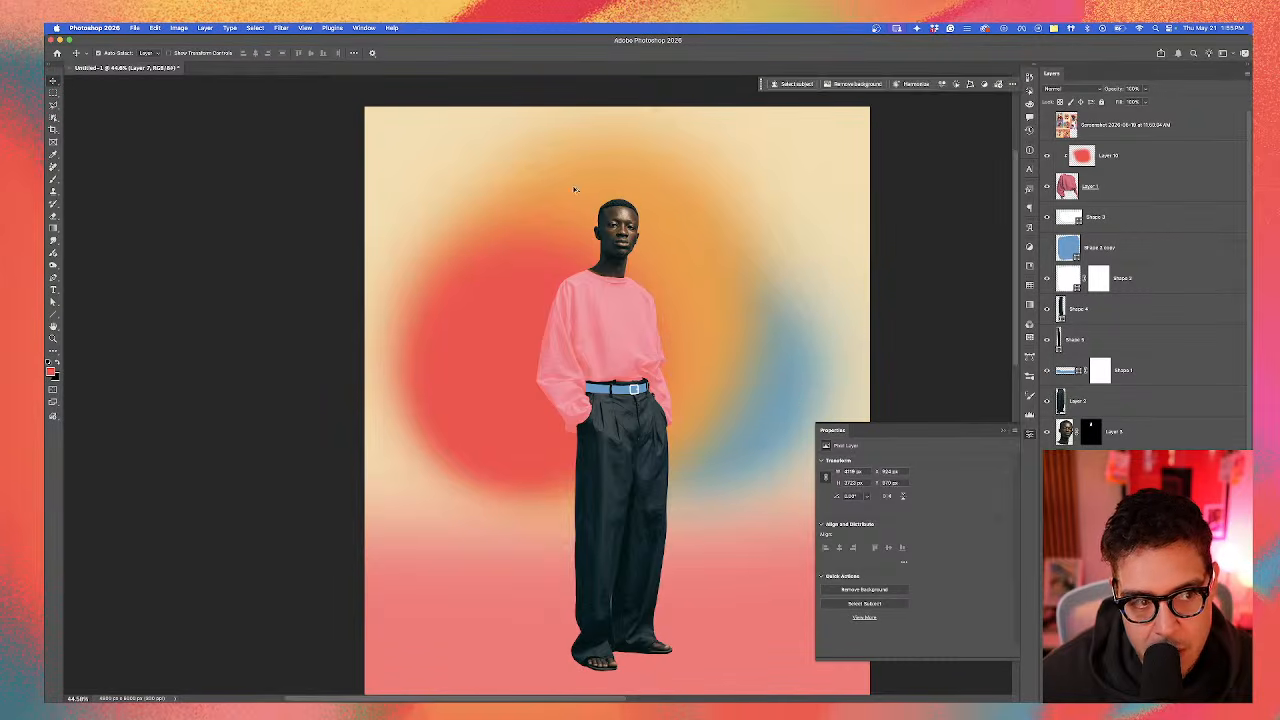
# Step: Draw a small circle with the Ellipse tool in the background just left of the man's head
pyautogui.scroll(2, 575, 189)
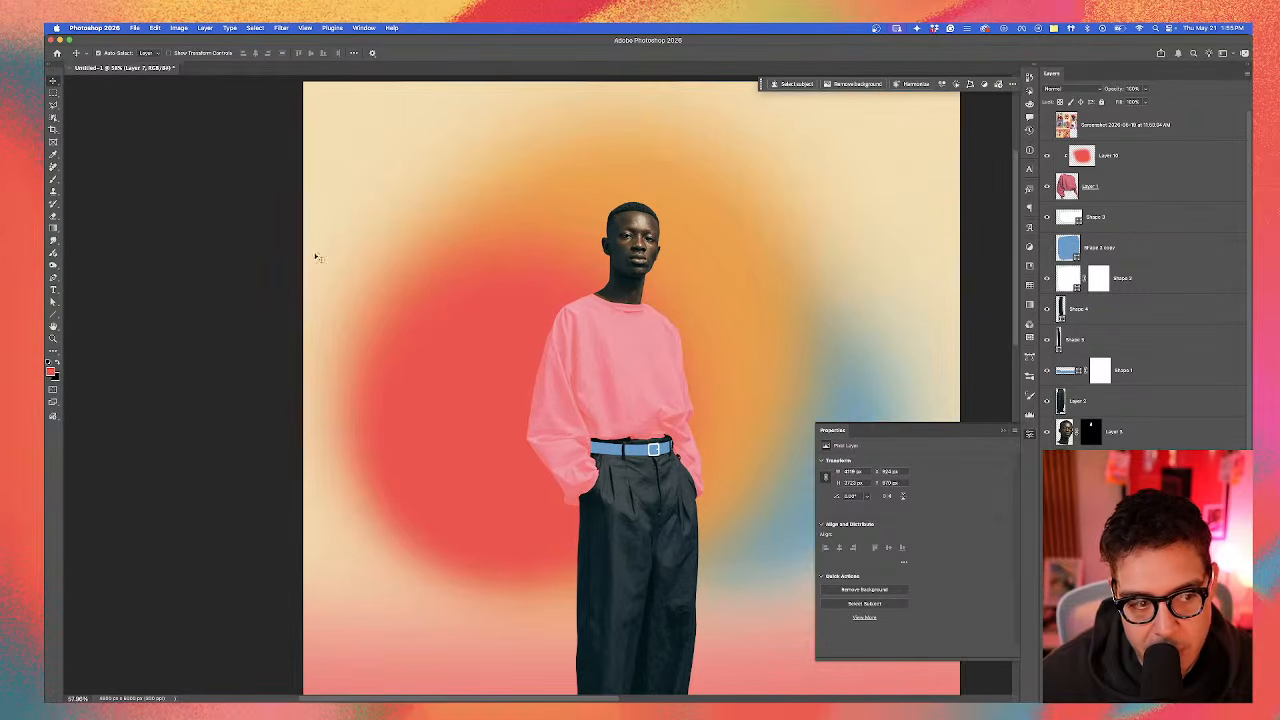
pyautogui.click(53, 314)
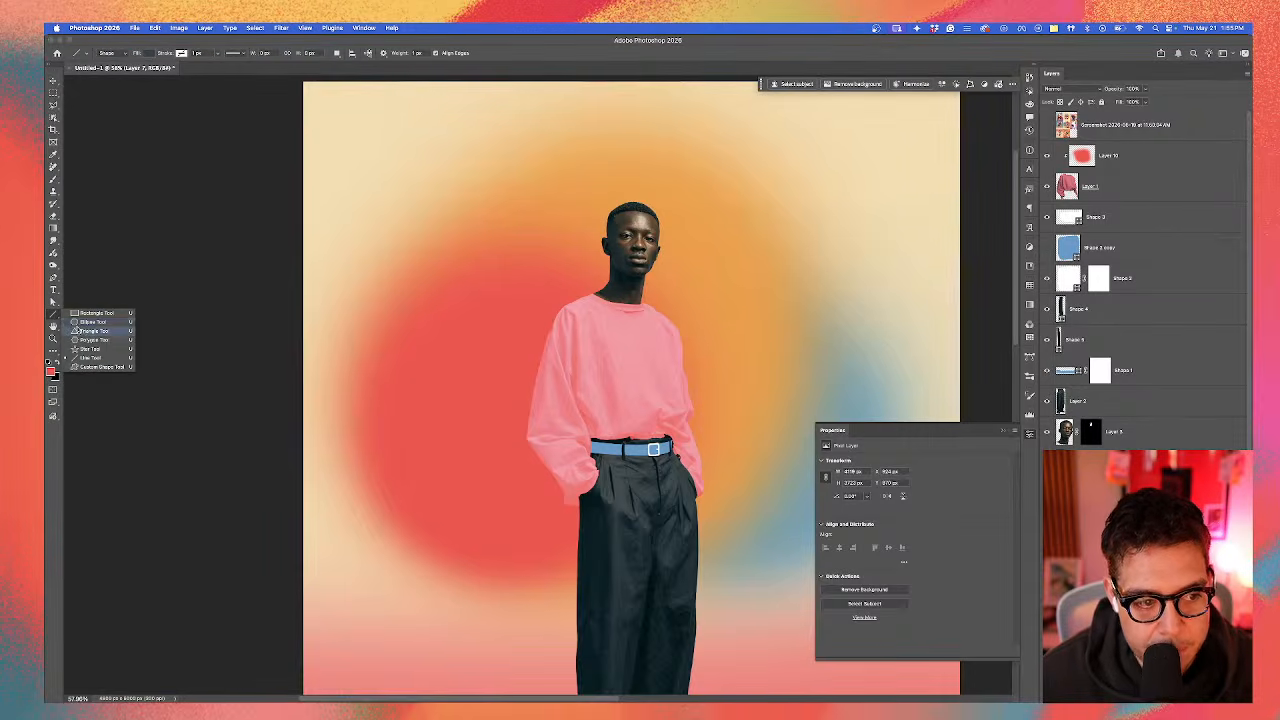
pyautogui.click(90, 321)
pyautogui.scroll(3, 625, 215)
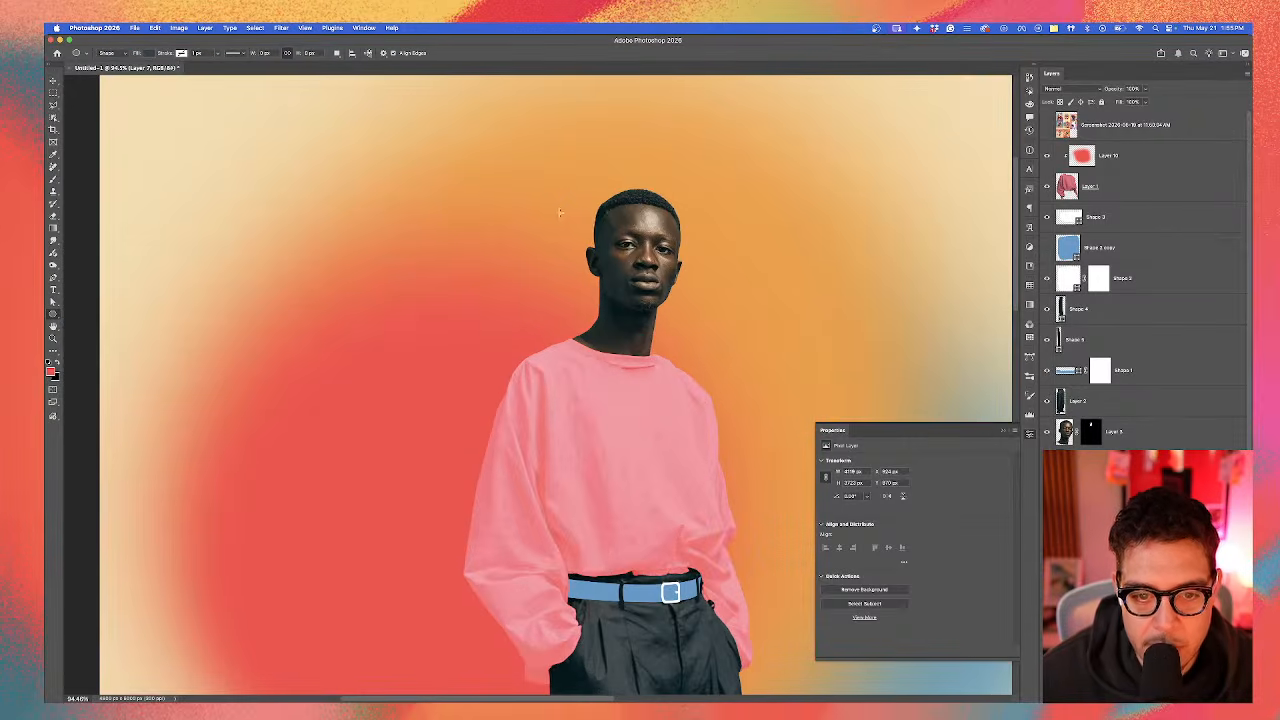
pyautogui.moveTo(560, 212); pyautogui.dragTo(579, 231)
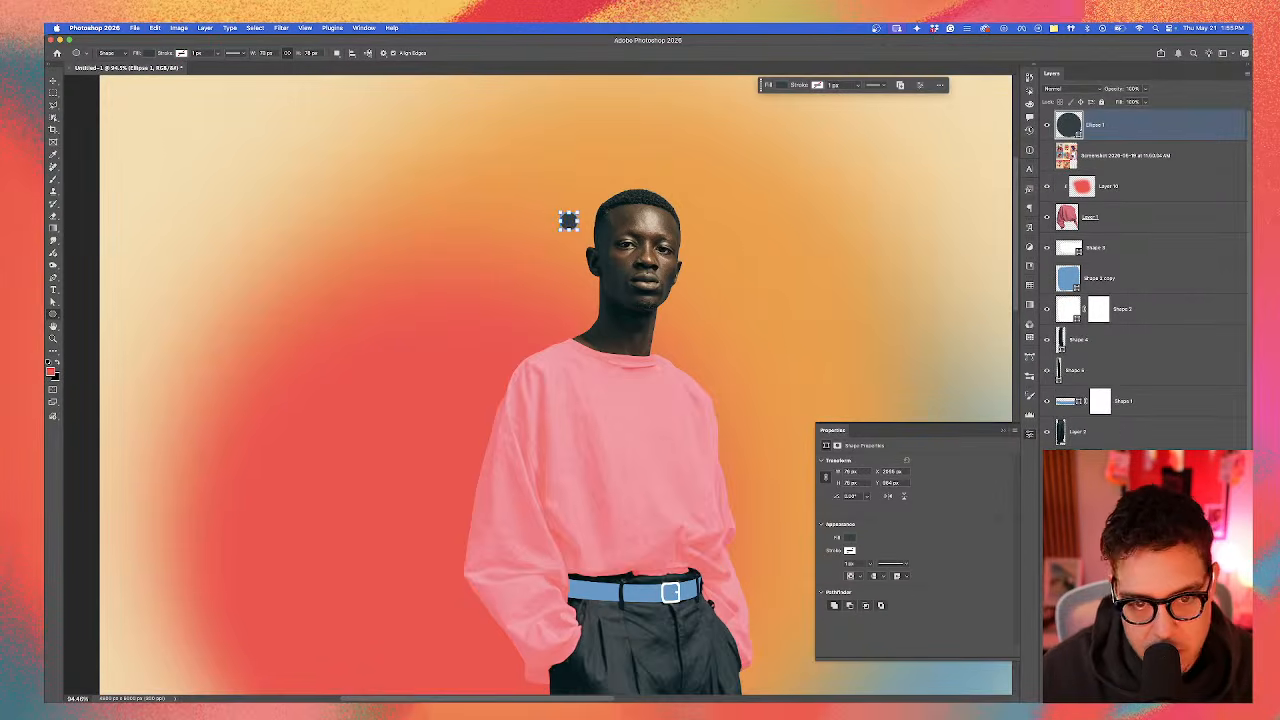
# Step: Fill the small circle with the red sampled from the background glow
pyautogui.doubleClick(1068, 125)
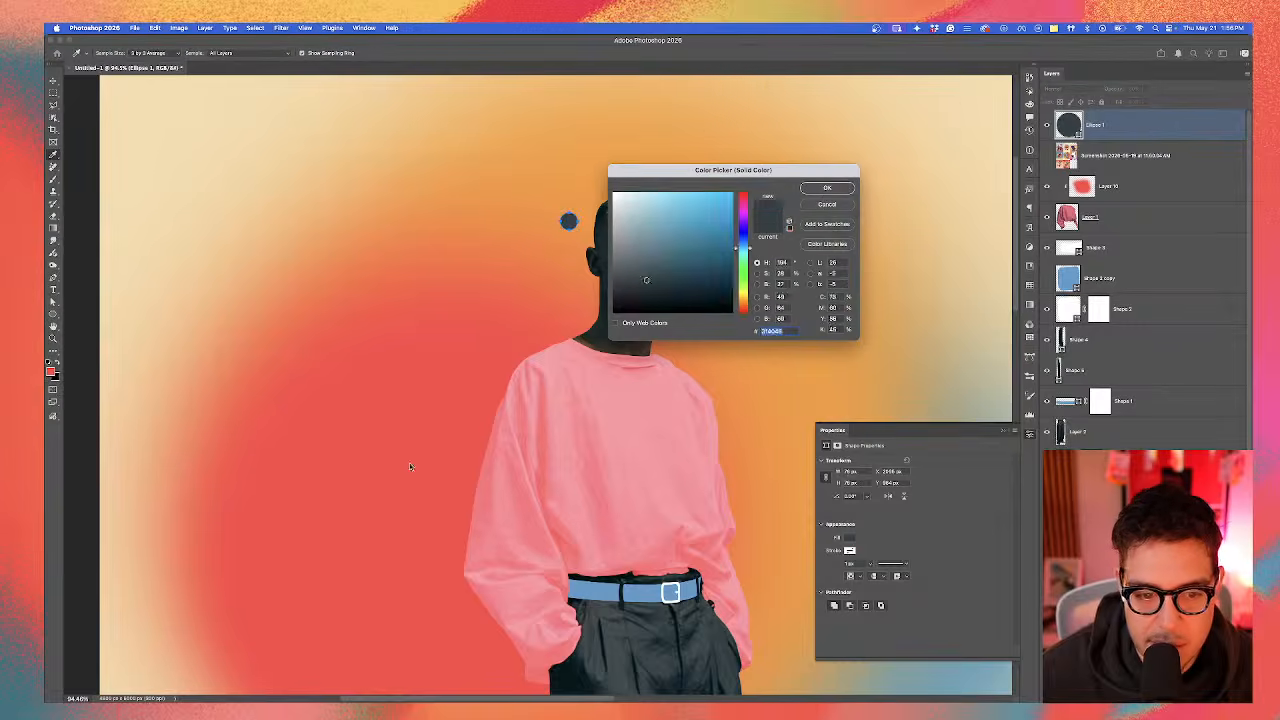
pyautogui.click(409, 462)
pyautogui.click(825, 189)
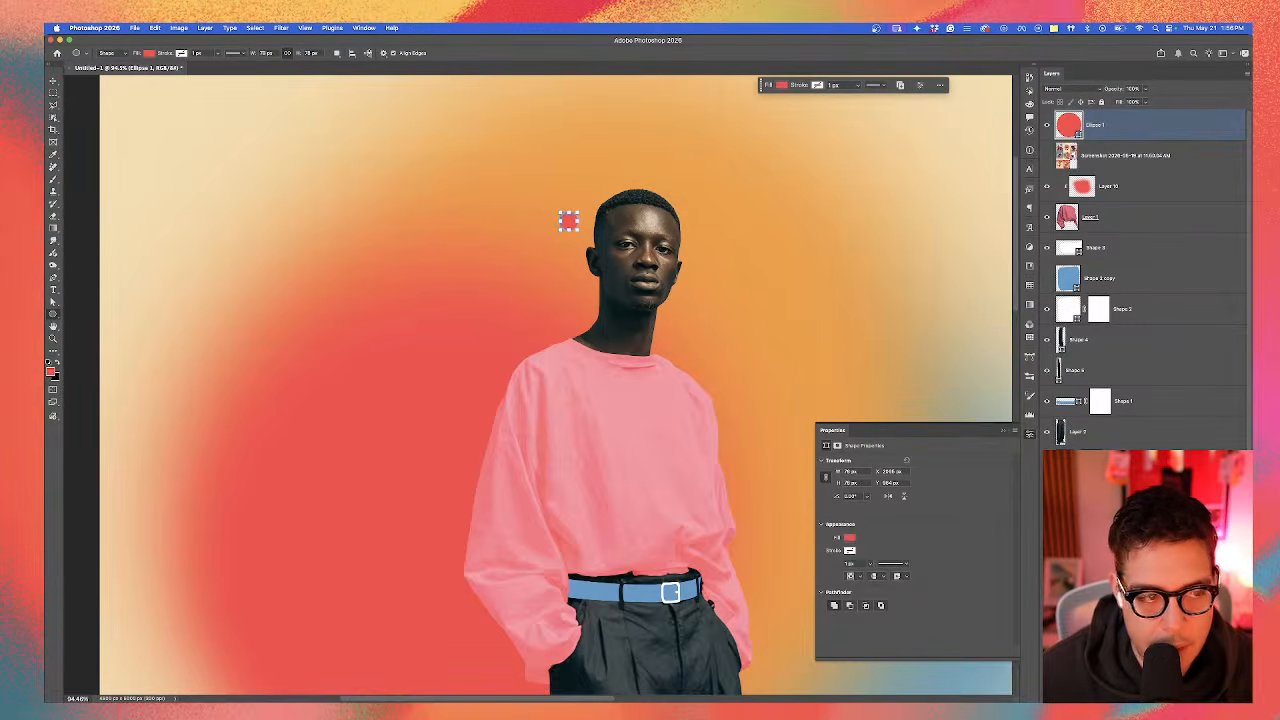
# Step: Duplicate the red circle twice, placing one copy above the man's head and another to the right of it
pyautogui.press('v')
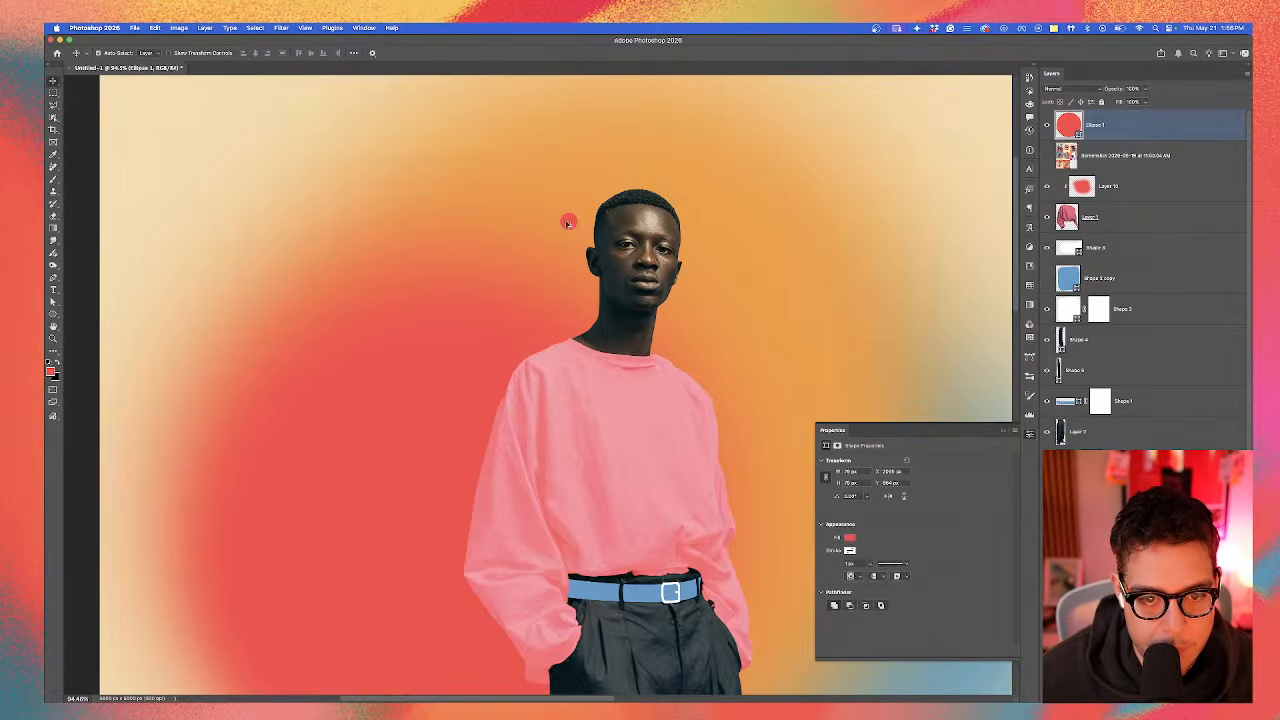
pyautogui.moveTo(568, 221); pyautogui.dragTo(643, 167)
pyautogui.moveTo(701, 201); pyautogui.dragTo(703, 232)
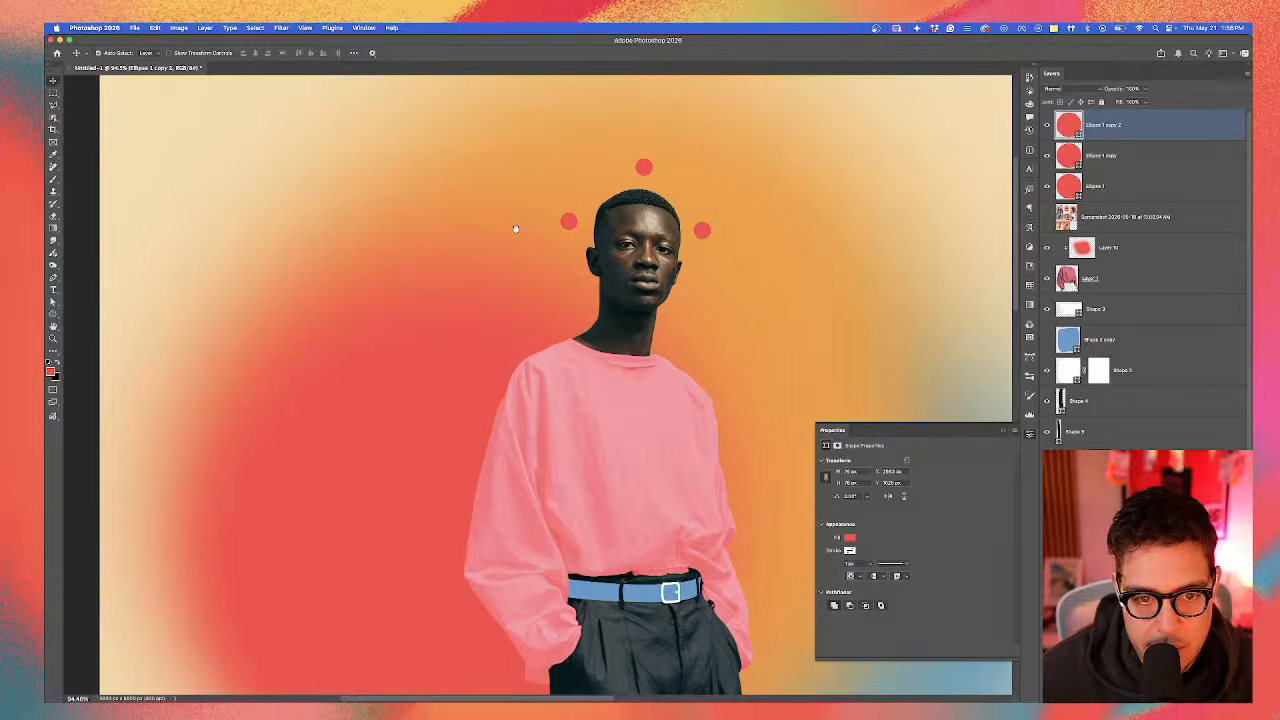
# Step: Fill the circle beside the right of the man's head with blue sampled from the background's blue glow
pyautogui.moveTo(799, 246); pyautogui.dragTo(548, 288)
pyautogui.scroll(-5, 514, 261)
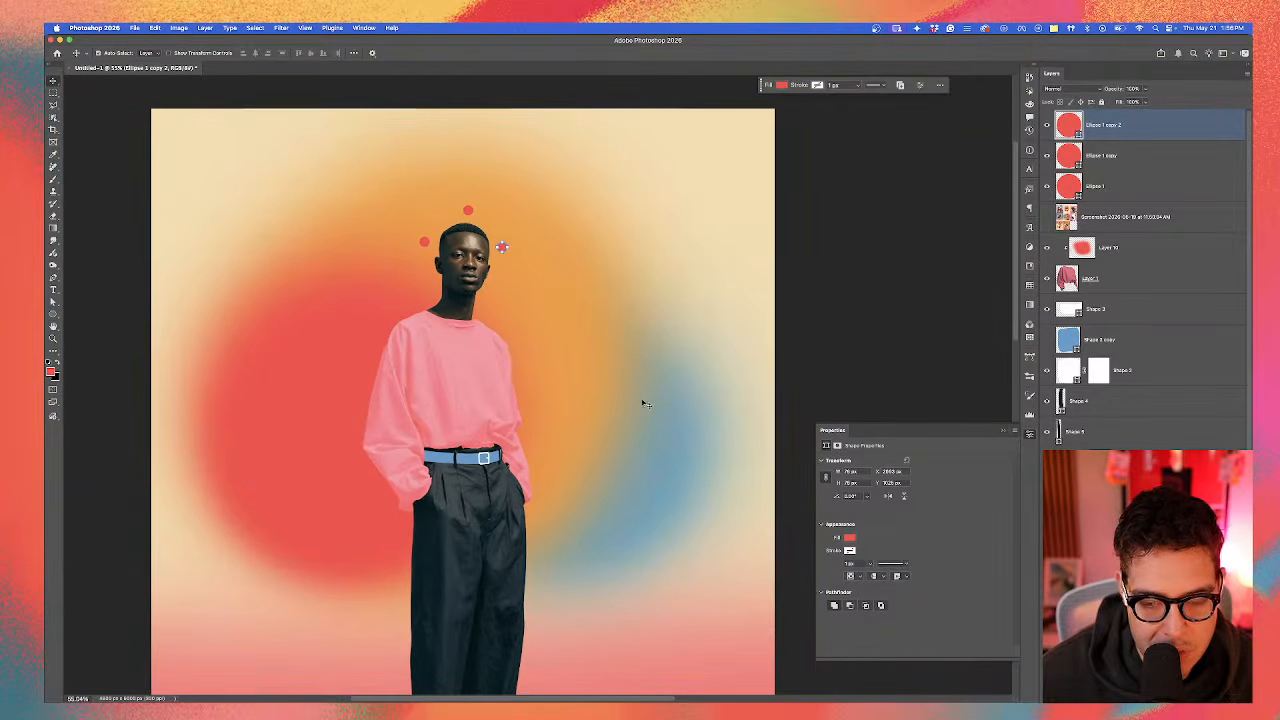
pyautogui.hscroll(-3, 460, 328)
pyautogui.scroll(1, 454, 342)
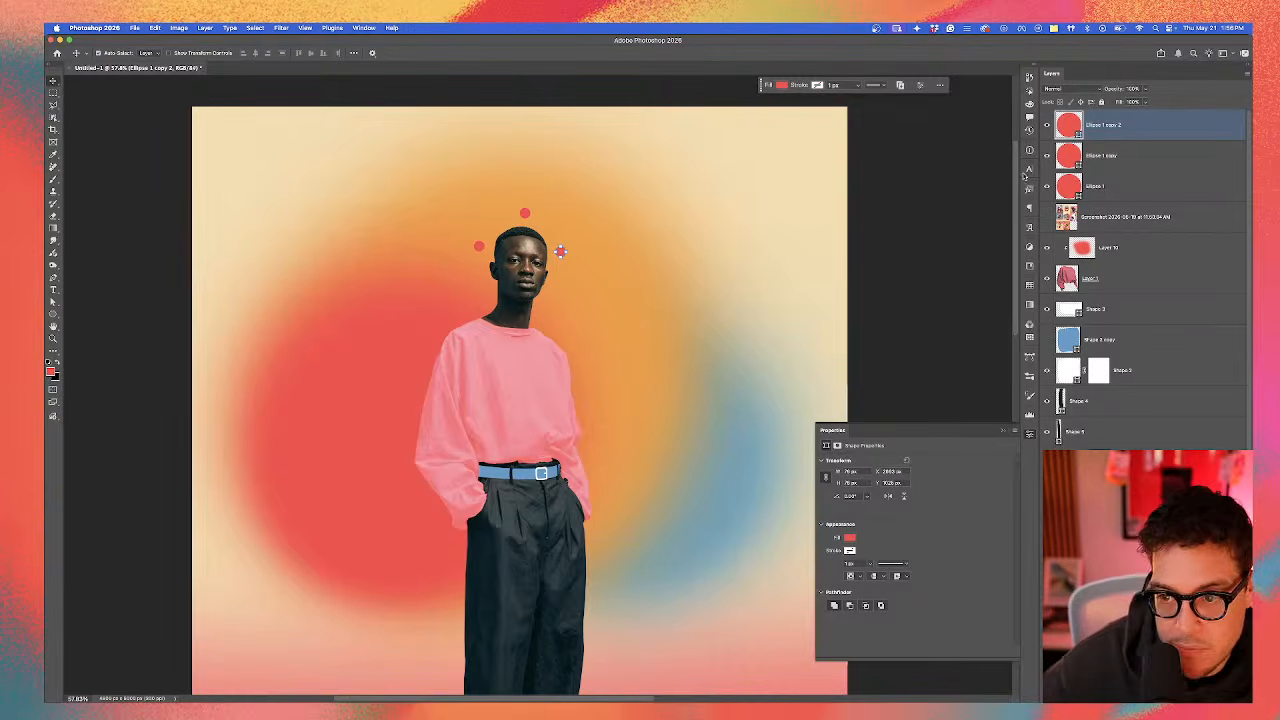
pyautogui.doubleClick(1070, 126)
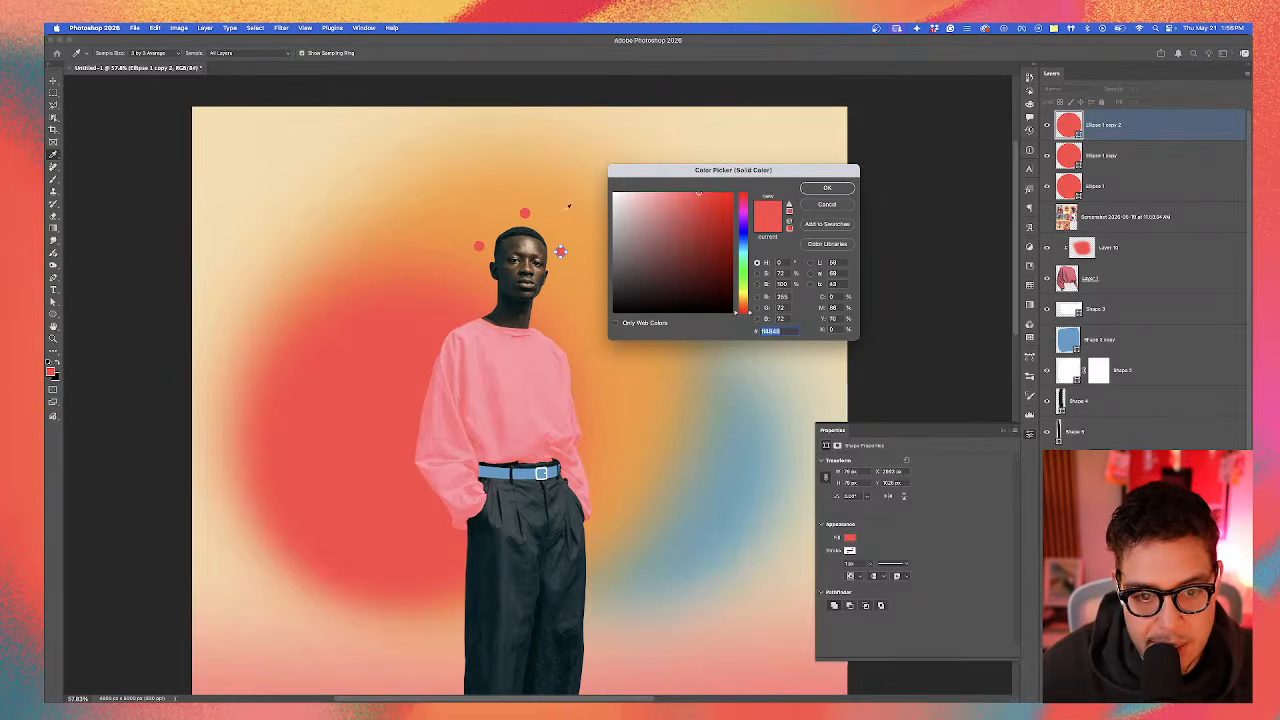
pyautogui.click(742, 427)
pyautogui.click(828, 188)
# Step: Fill the circle above the man's head with orange sampled from the background glow, shifted to a slightly deeper shade
pyautogui.keyDown('super'); pyautogui.click(1042, 187); pyautogui.keyUp('super')
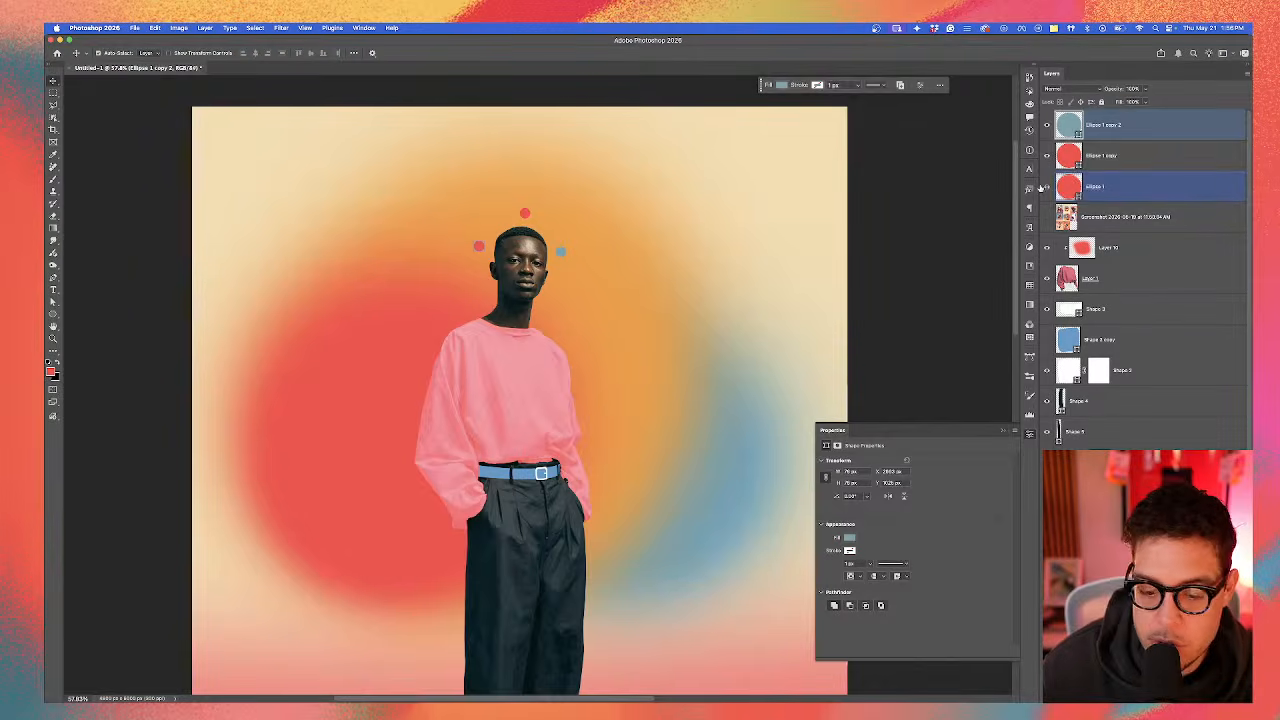
pyautogui.click(1042, 187)
pyautogui.keyDown('super'); pyautogui.click(1086, 160); pyautogui.keyUp('super')
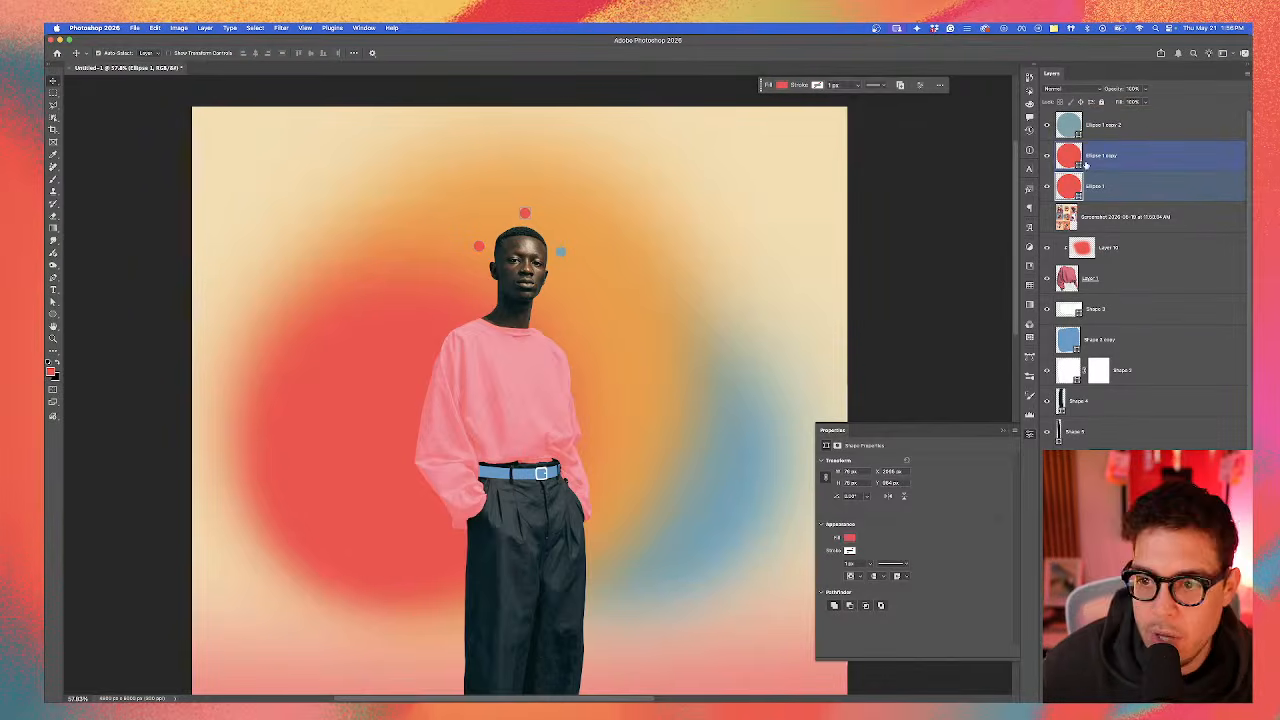
pyautogui.click(1086, 162)
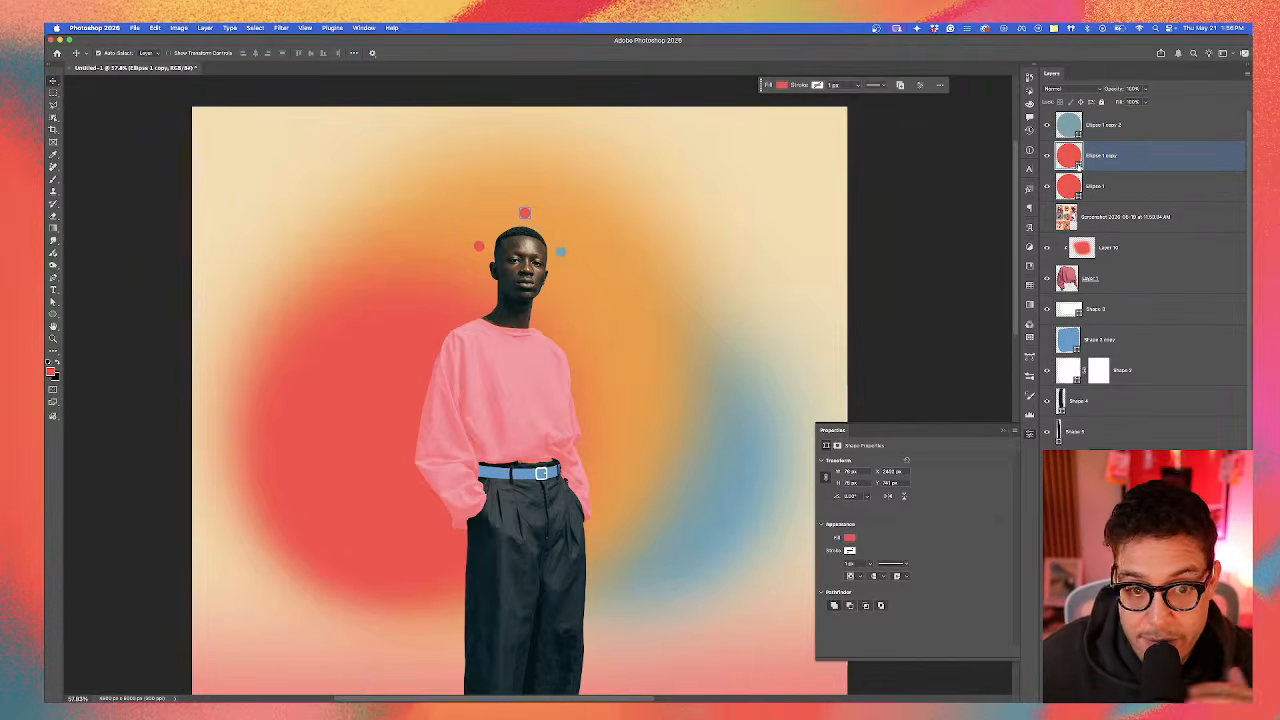
pyautogui.doubleClick(1079, 167)
pyautogui.click(595, 224)
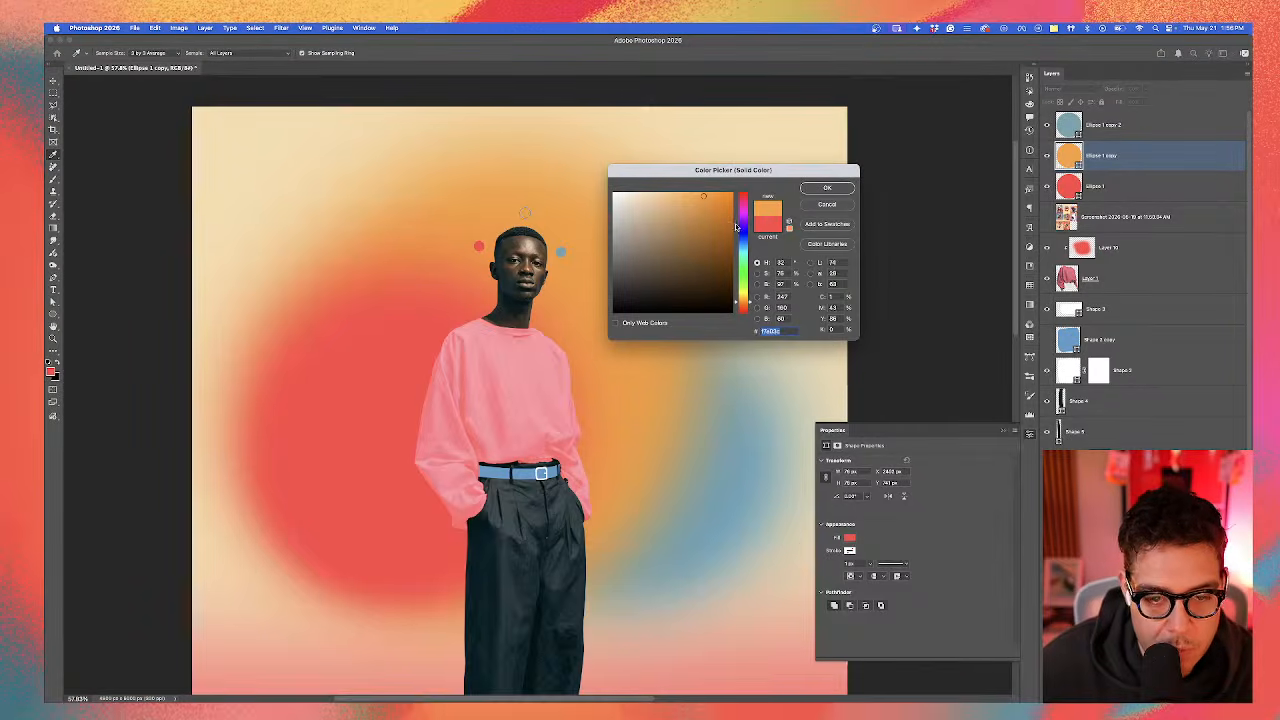
pyautogui.moveTo(702, 227); pyautogui.dragTo(709, 198)
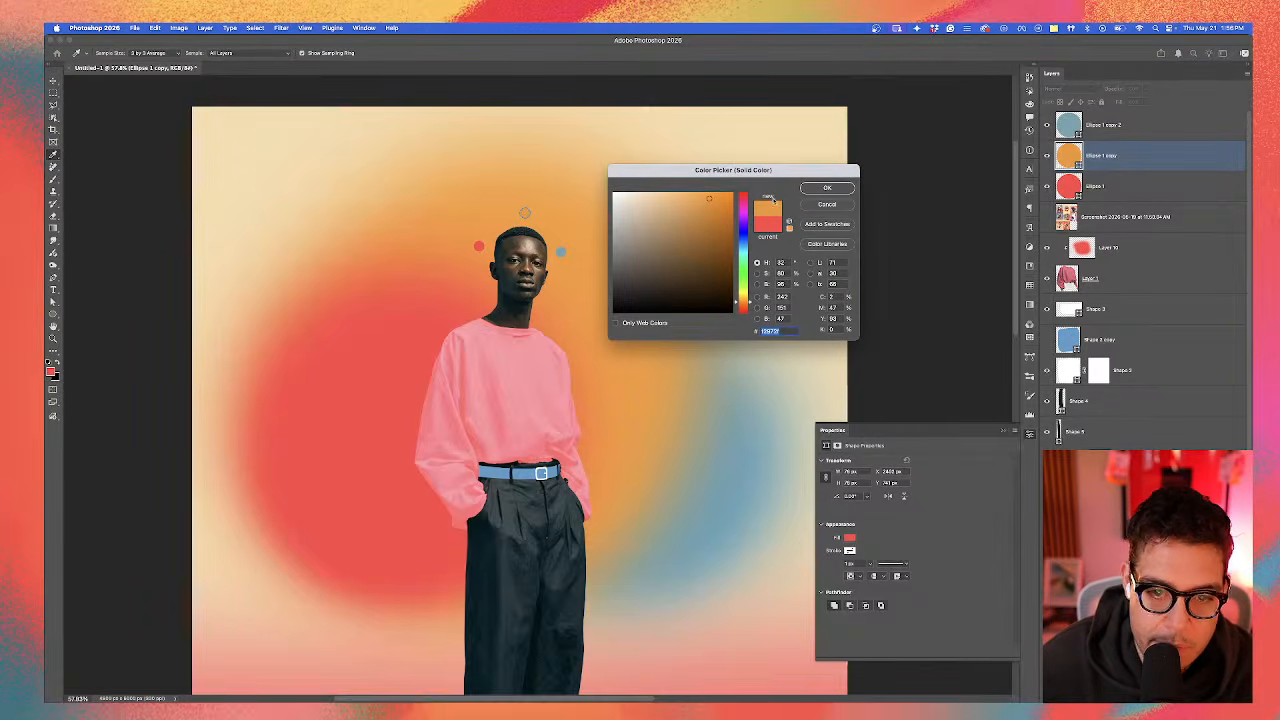
pyautogui.click(826, 188)
# Step: Fill the circle above the man's head with the pale cream sampled from the poster's upper background and deselect it
pyautogui.click(481, 246)
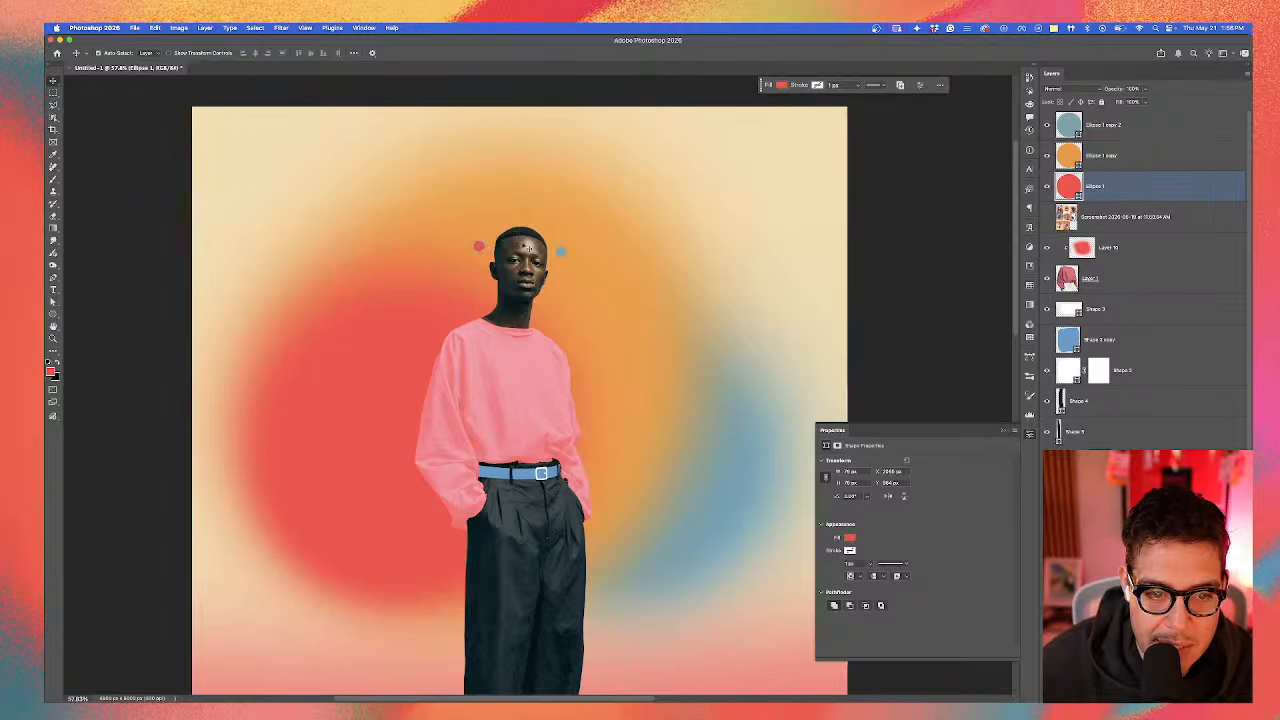
pyautogui.click(530, 217)
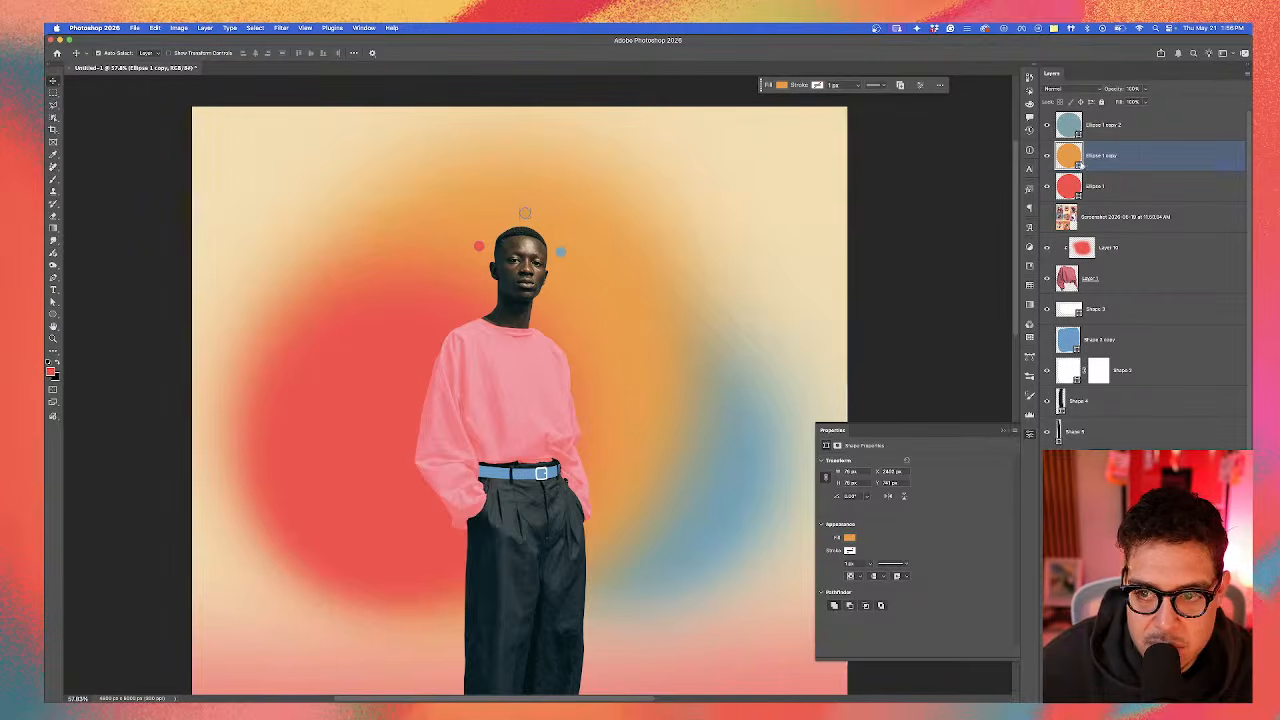
pyautogui.doubleClick(1076, 162)
pyautogui.click(772, 157)
pyautogui.click(810, 188)
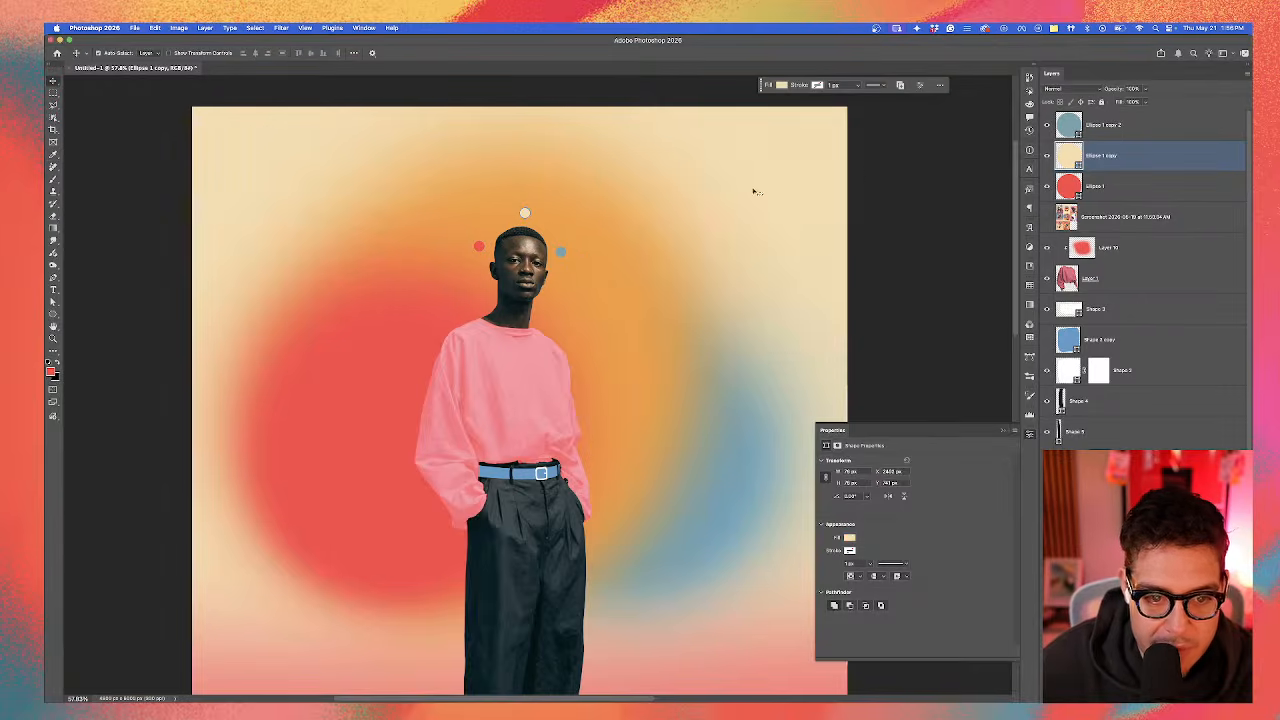
pyautogui.click(73, 86)
pyautogui.scroll(-5, 530, 264)
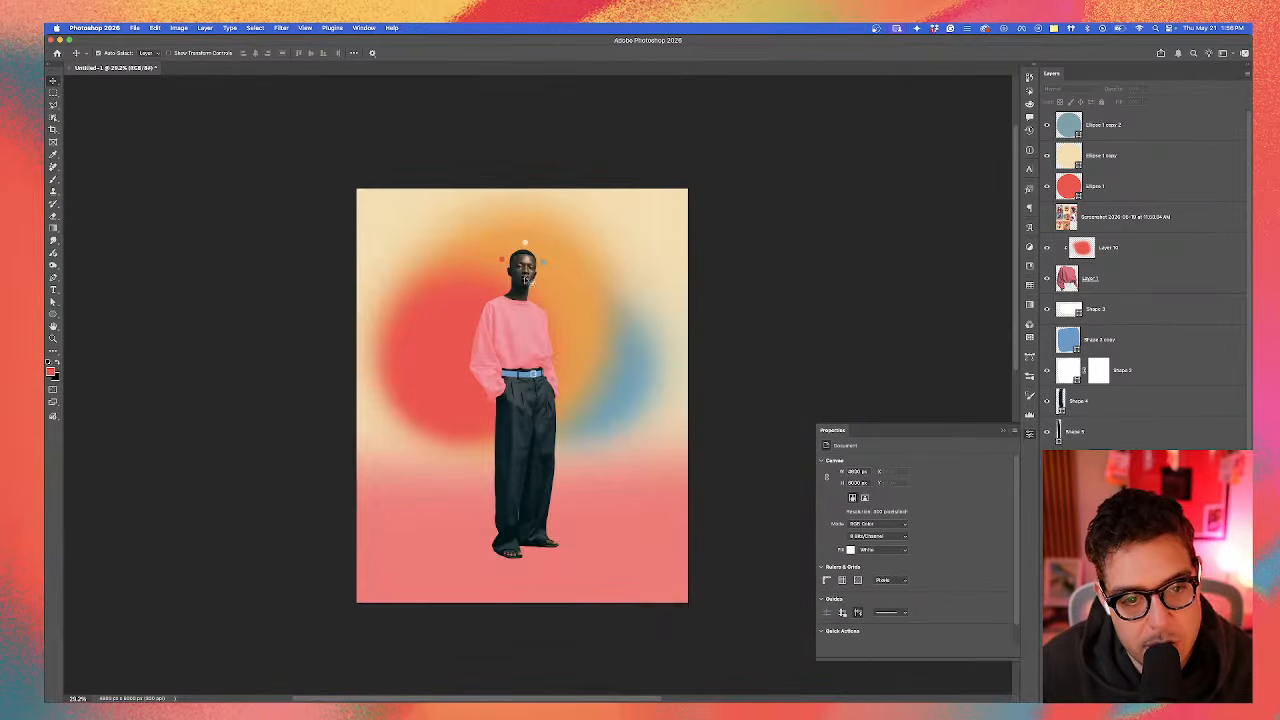
pyautogui.scroll(-1, 530, 285)
pyautogui.scroll(2, 533, 298)
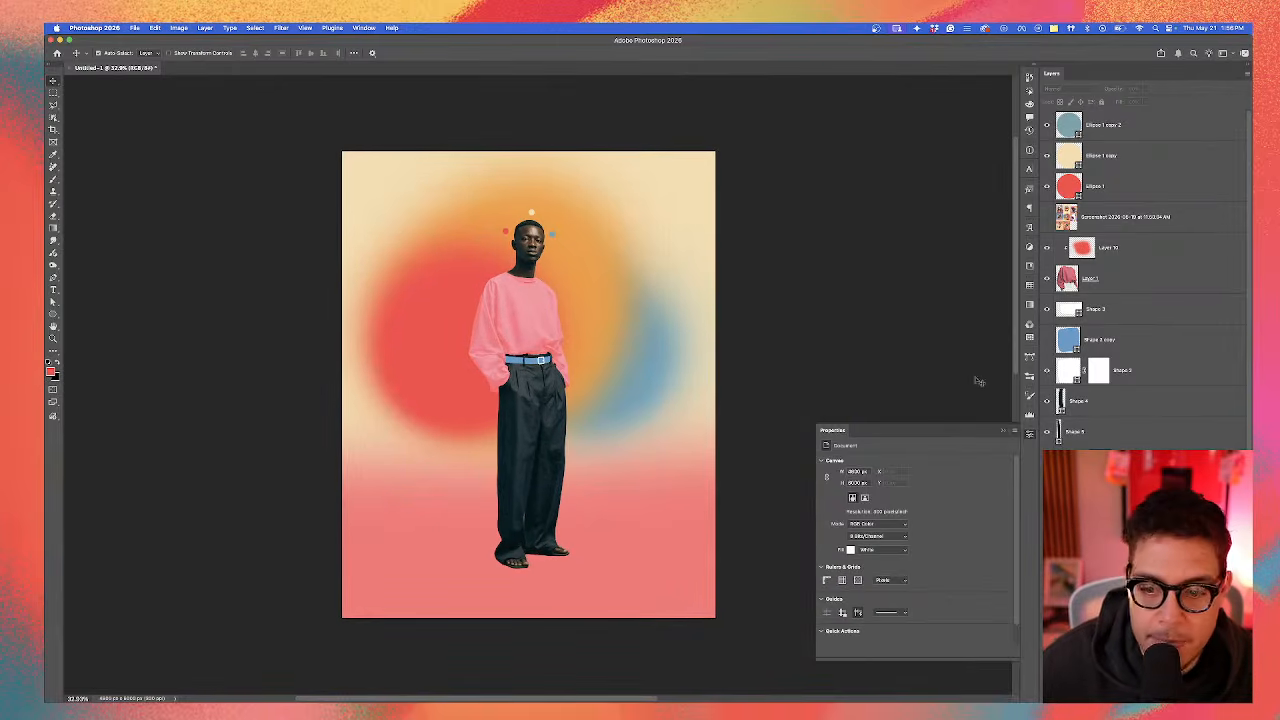
# Step: Open the ML ART library and look through its graphics and colour swatches
pyautogui.click(1031, 265)
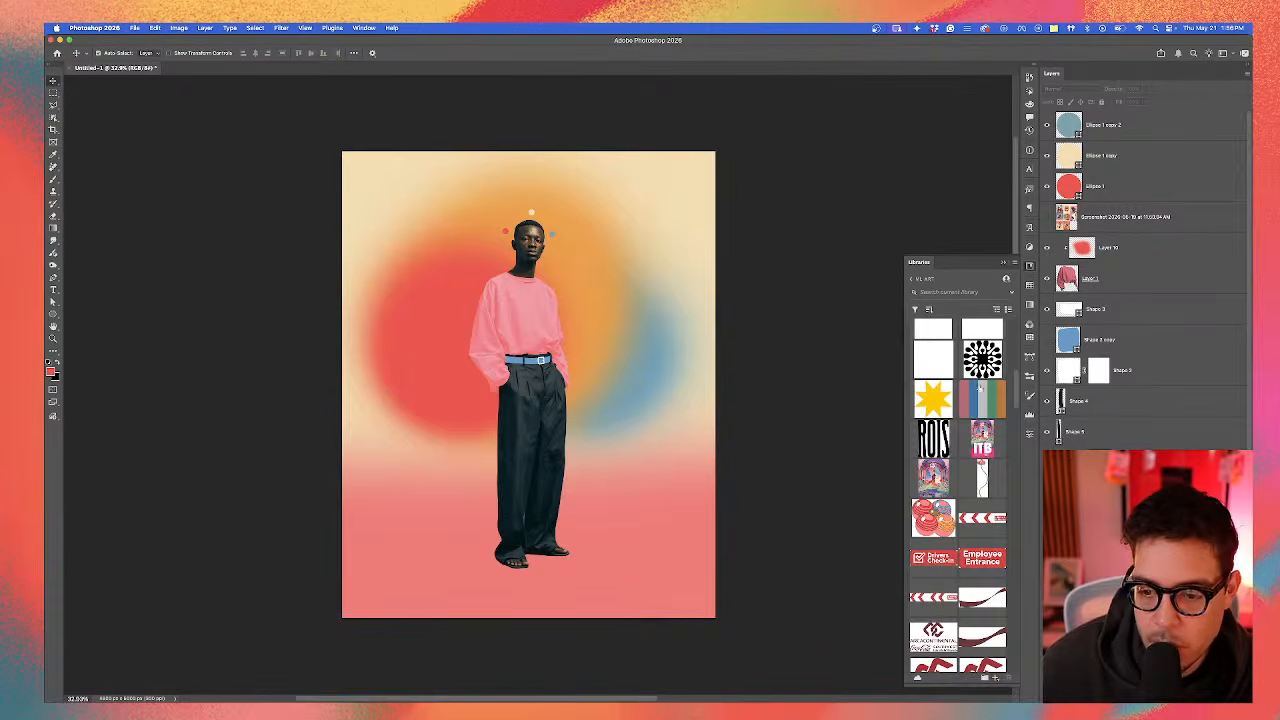
pyautogui.scroll(3, 979, 386)
pyautogui.scroll(2, 957, 371)
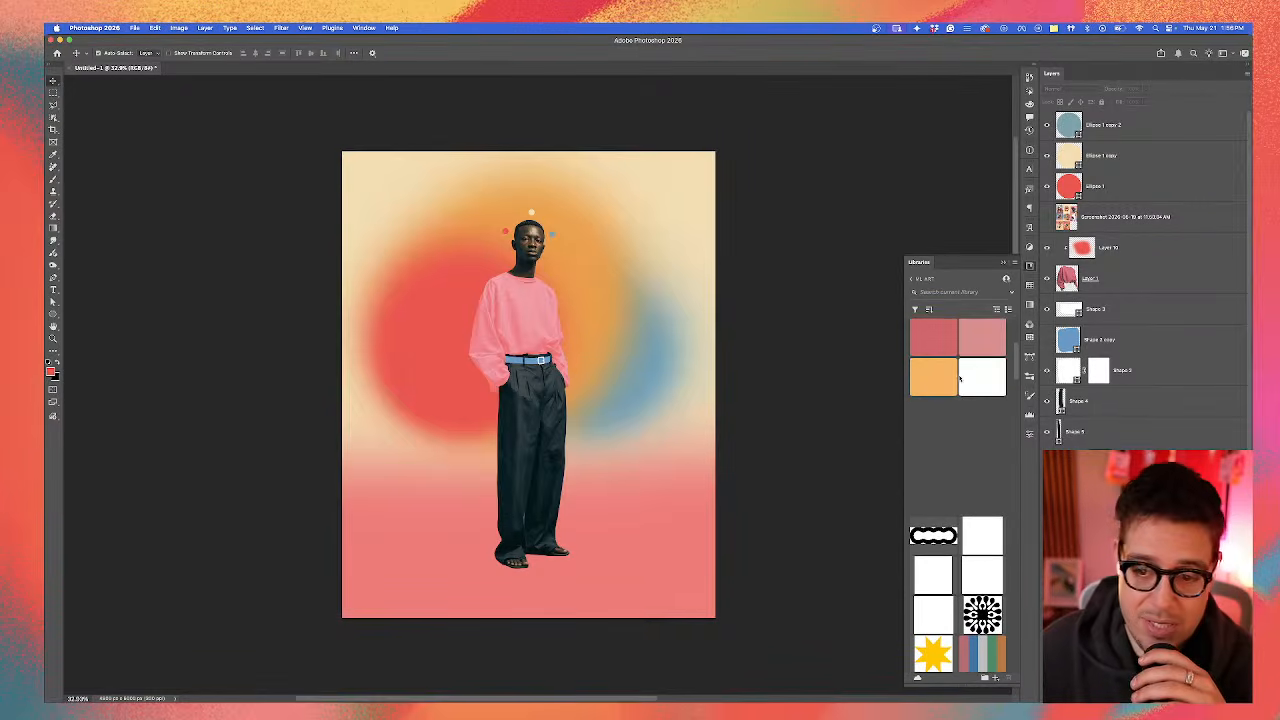
pyautogui.scroll(3, 965, 412)
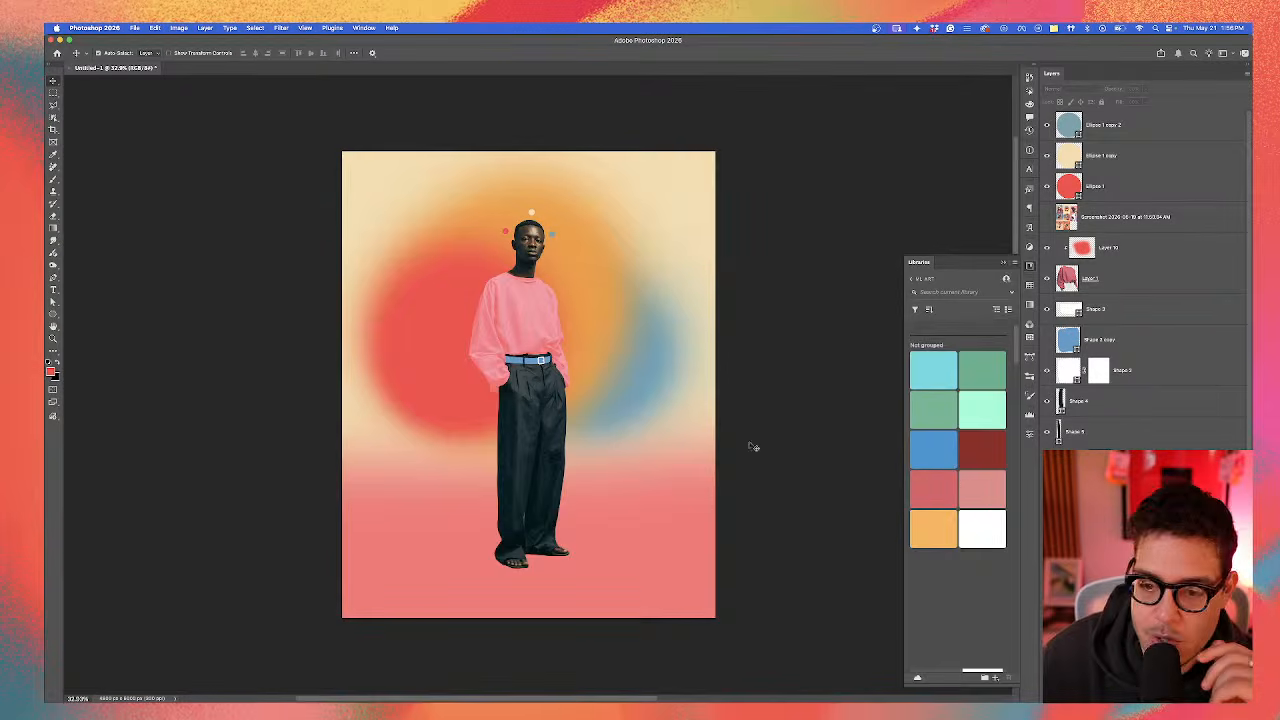
# Step: Try to move the pink ground gradient lower on the poster and adjust the background with Free Transform
pyautogui.moveTo(645, 510); pyautogui.dragTo(647, 590)
pyautogui.click(642, 588)
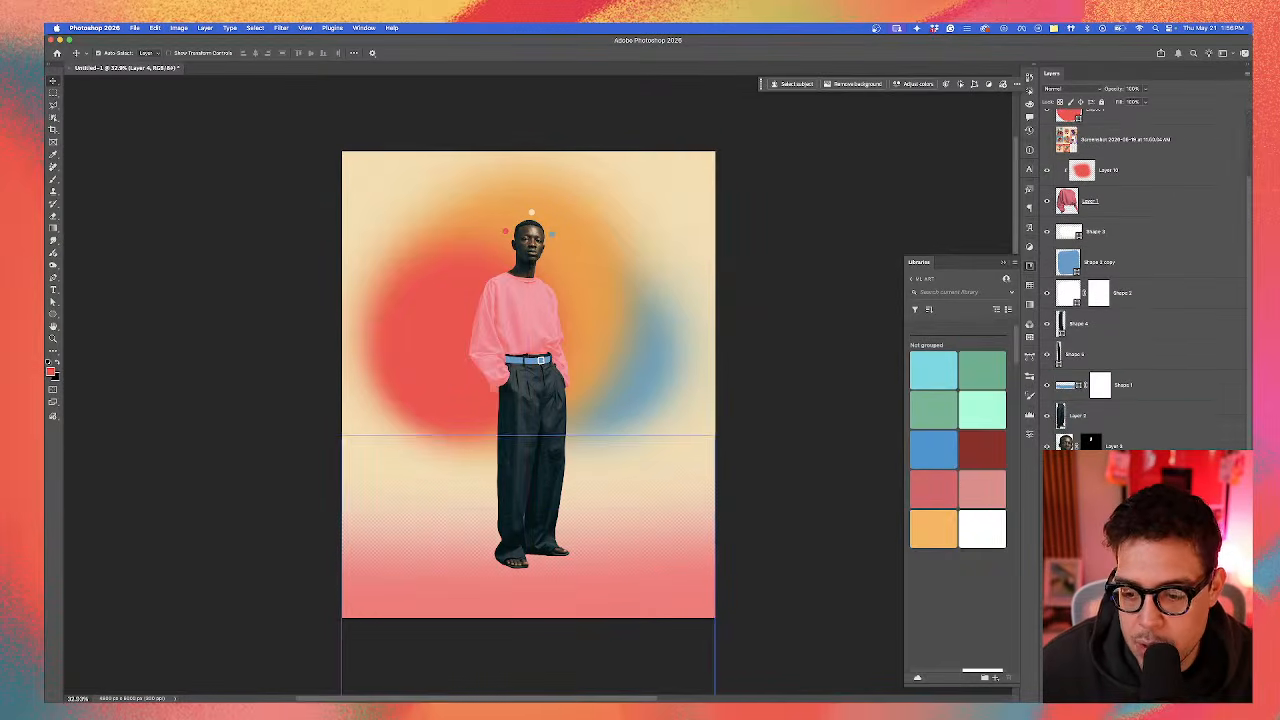
pyautogui.press('super+t')
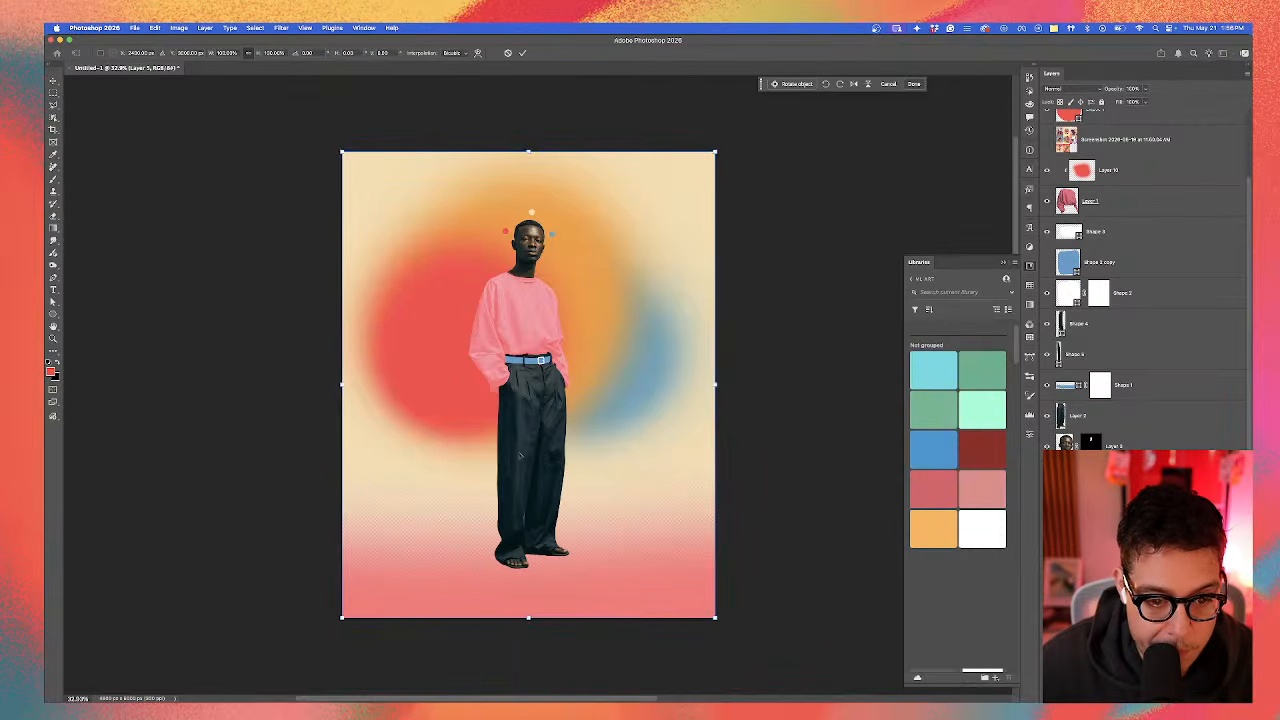
pyautogui.scroll(-2, 520, 458)
pyautogui.moveTo(540, 595); pyautogui.dragTo(542, 686)
pyautogui.press('Return')
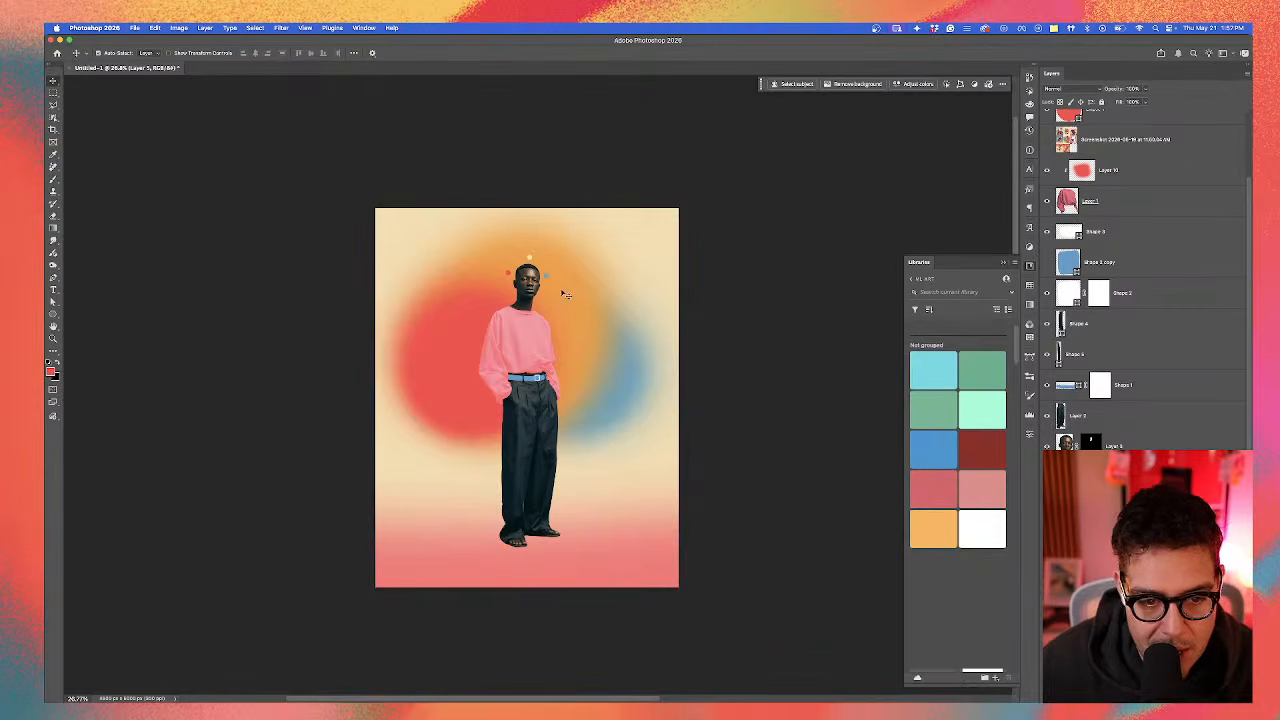
# Step: Undo the trial shifts of the background glows and the lowering of the pink ground gradient
pyautogui.moveTo(457, 346)
pyautogui.mouseDown()
pyautogui.moveTo(453, 372)
pyautogui.moveTo(456, 350)
pyautogui.mouseUp()
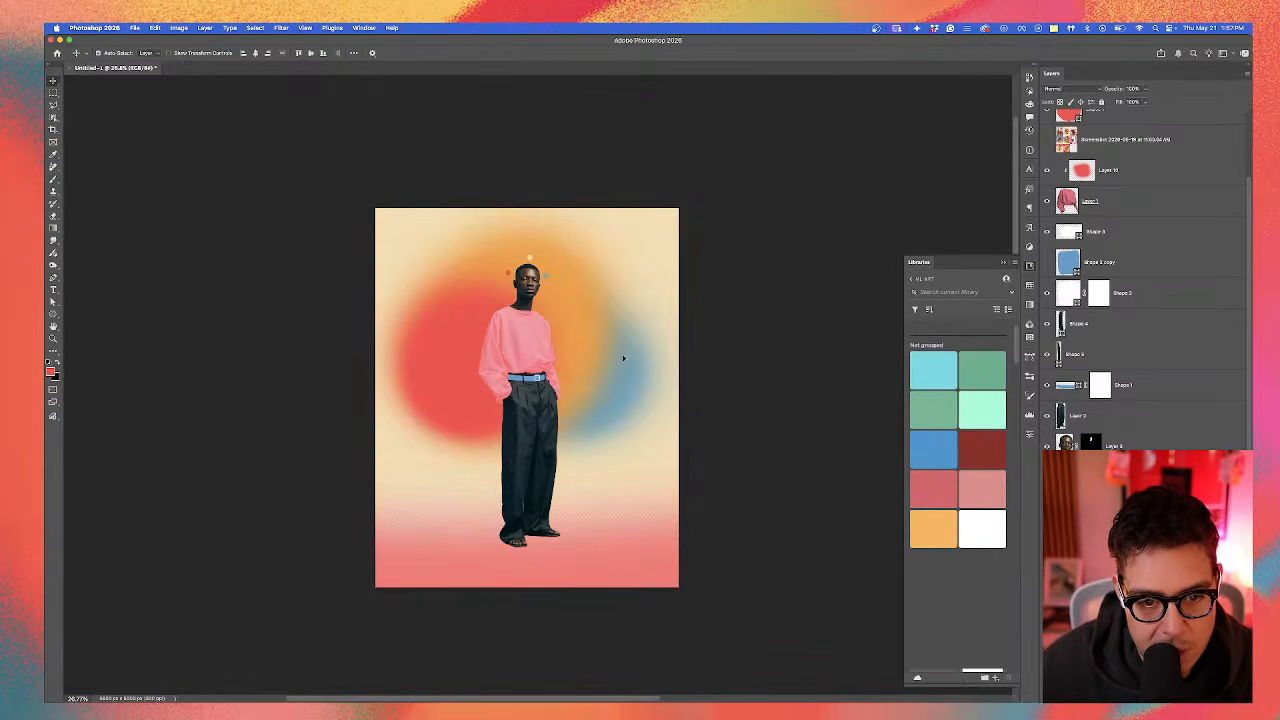
pyautogui.moveTo(623, 358); pyautogui.dragTo(646, 337)
pyautogui.press('super+z')
pyautogui.moveTo(646, 412); pyautogui.dragTo(649, 325)
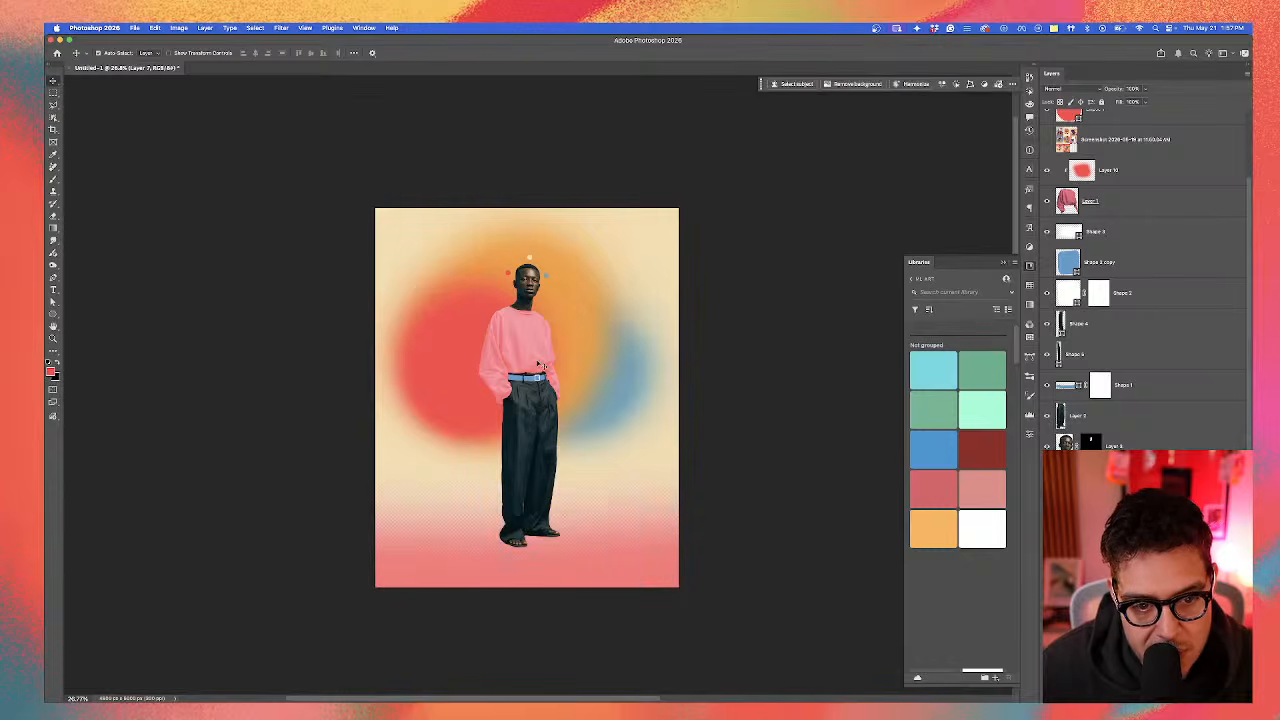
pyautogui.press('super+z')
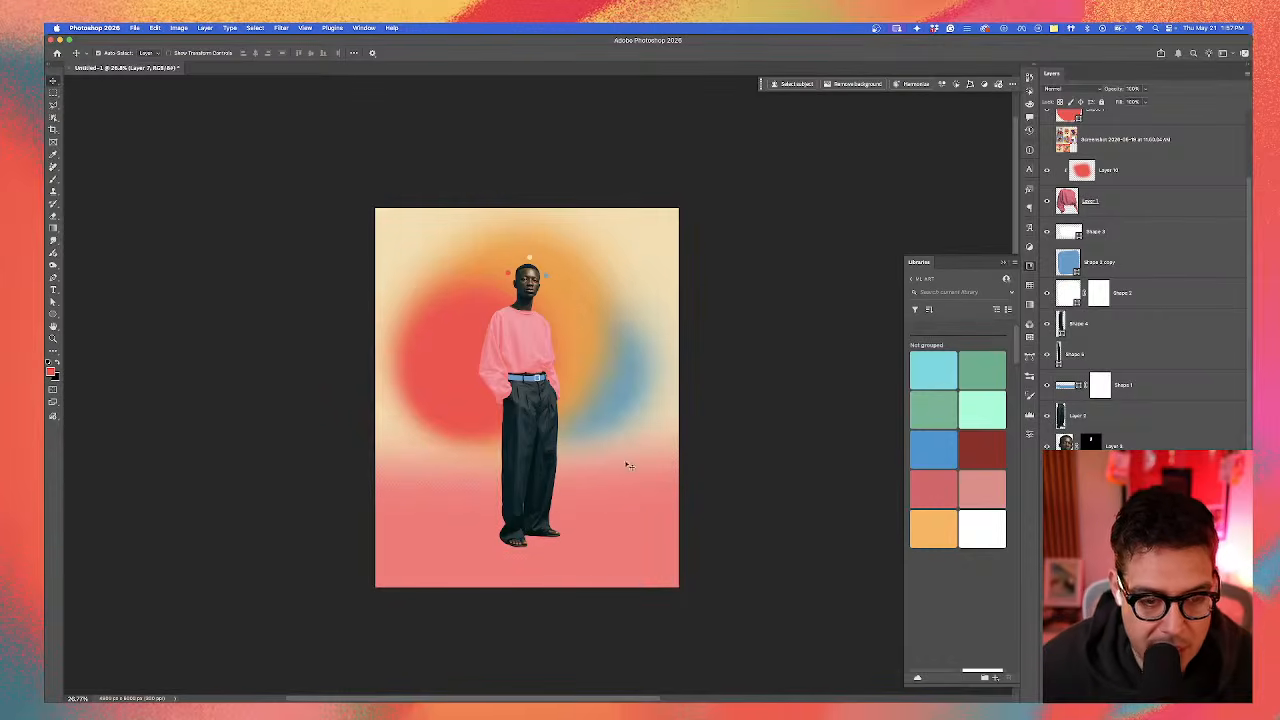
# Step: Switch to Adobe Illustrator, create a new document and display the saved libraries in it
pyautogui.scroll(5, 560, 420)
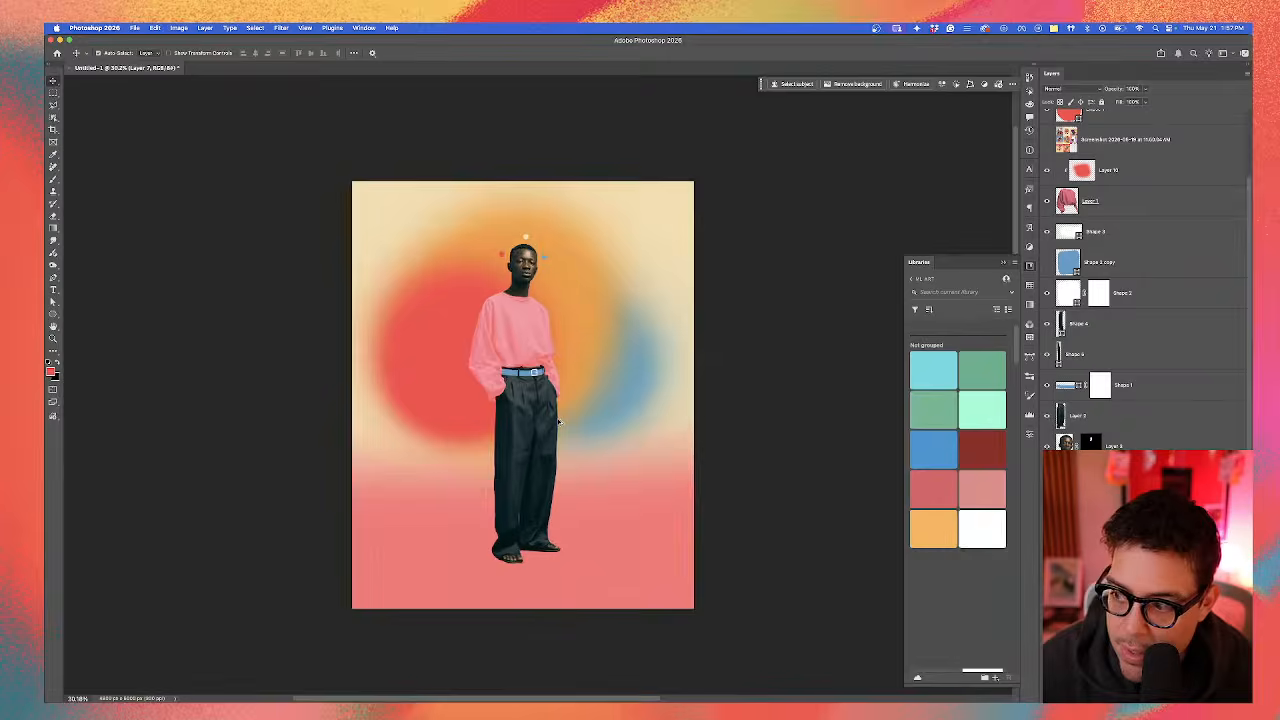
pyautogui.moveTo(620, 404); pyautogui.dragTo(649, 468)
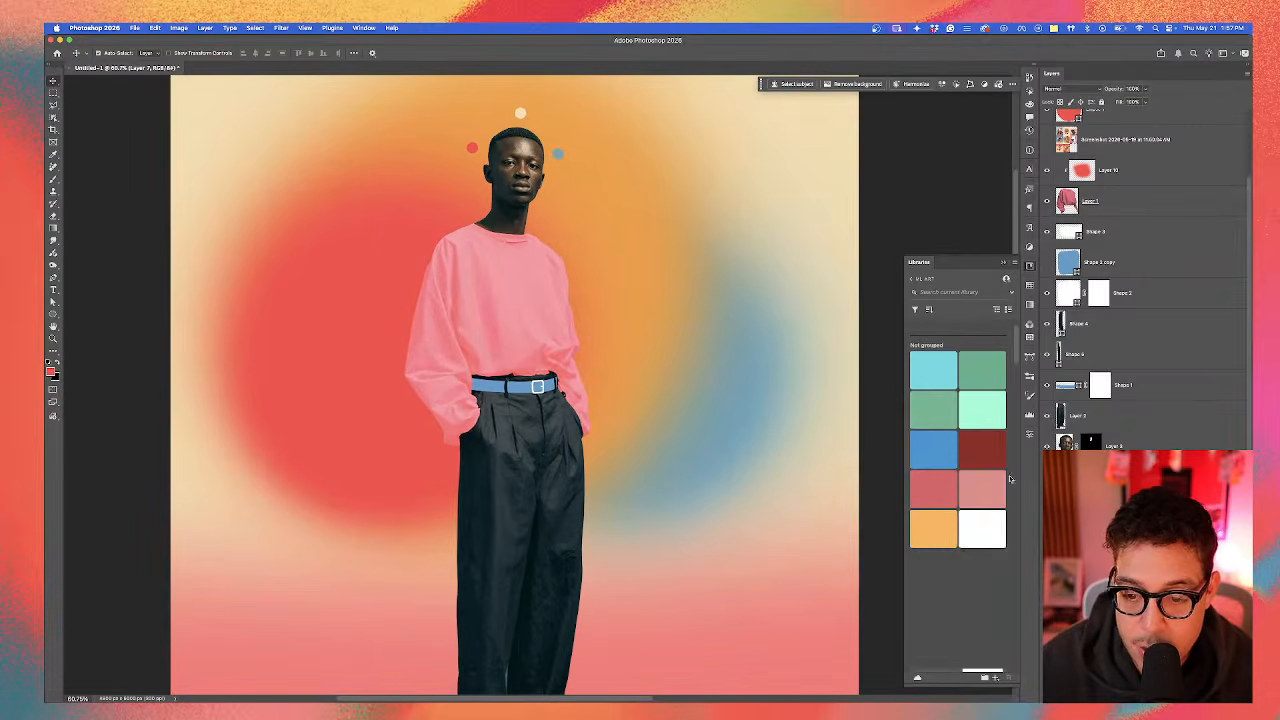
pyautogui.scroll(-5, 1005, 483)
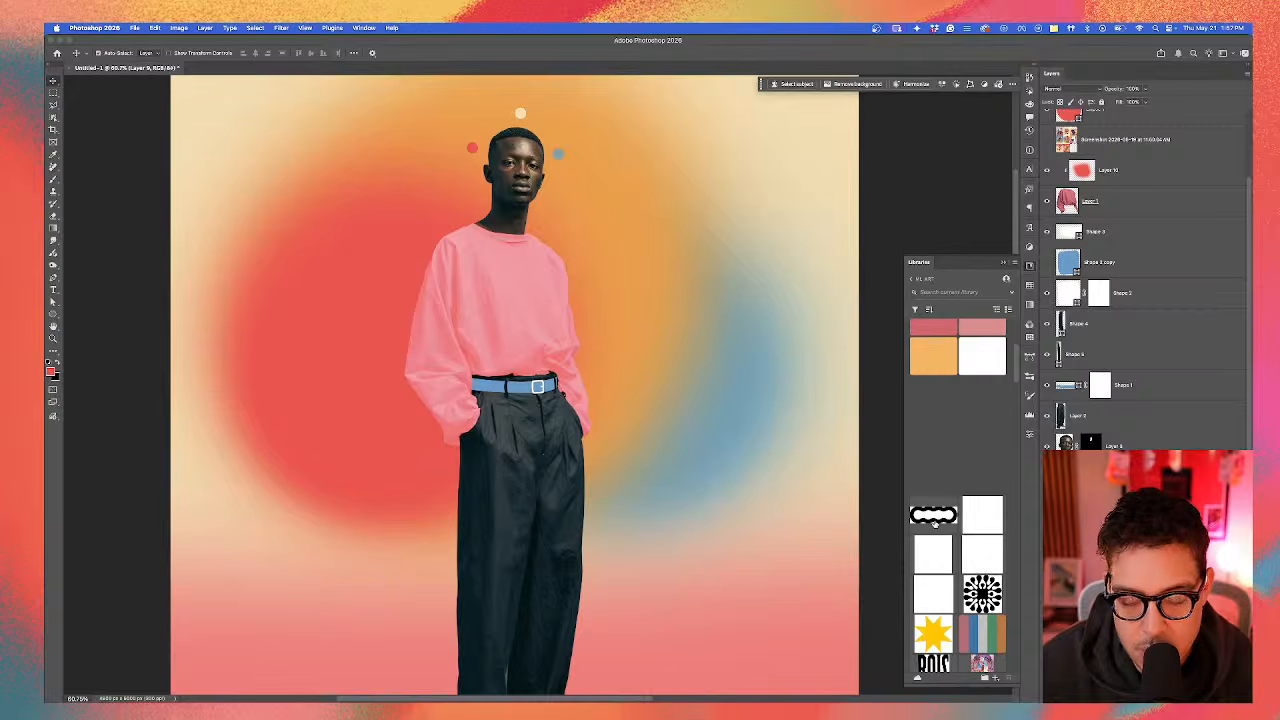
pyautogui.scroll(-1, 959, 540)
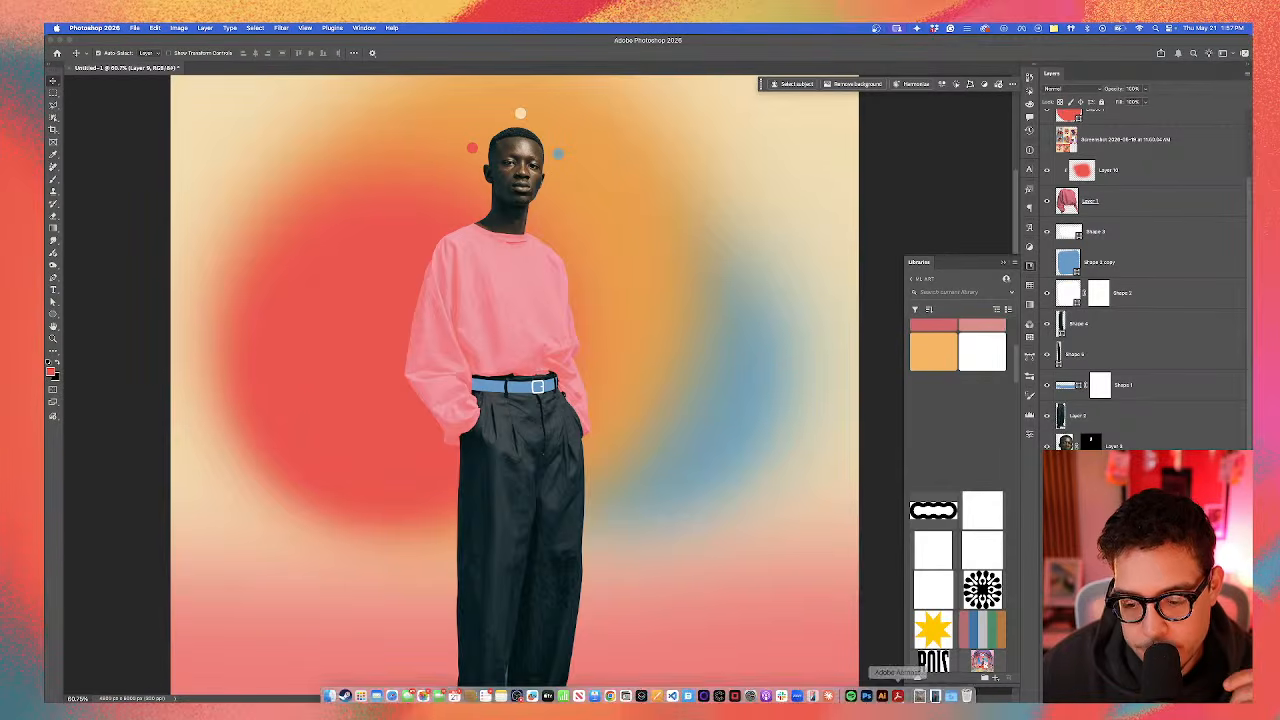
pyautogui.click(882, 690)
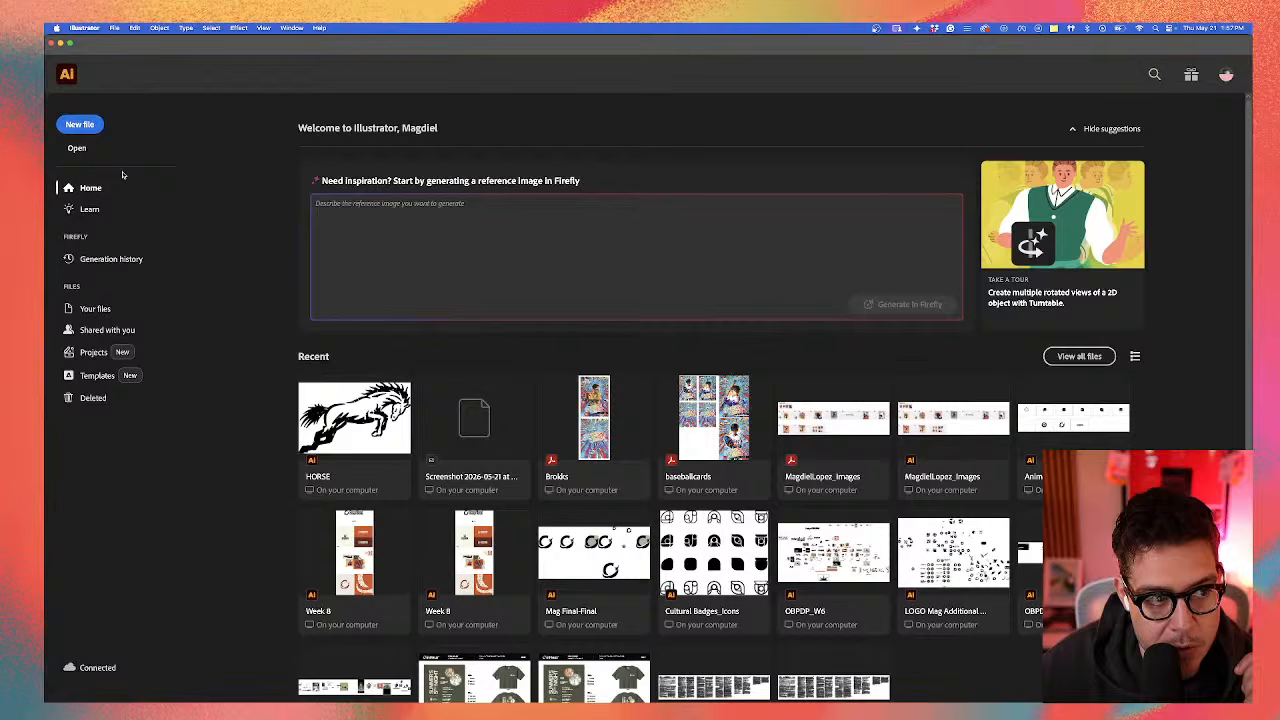
pyautogui.click(80, 124)
pyautogui.click(829, 528)
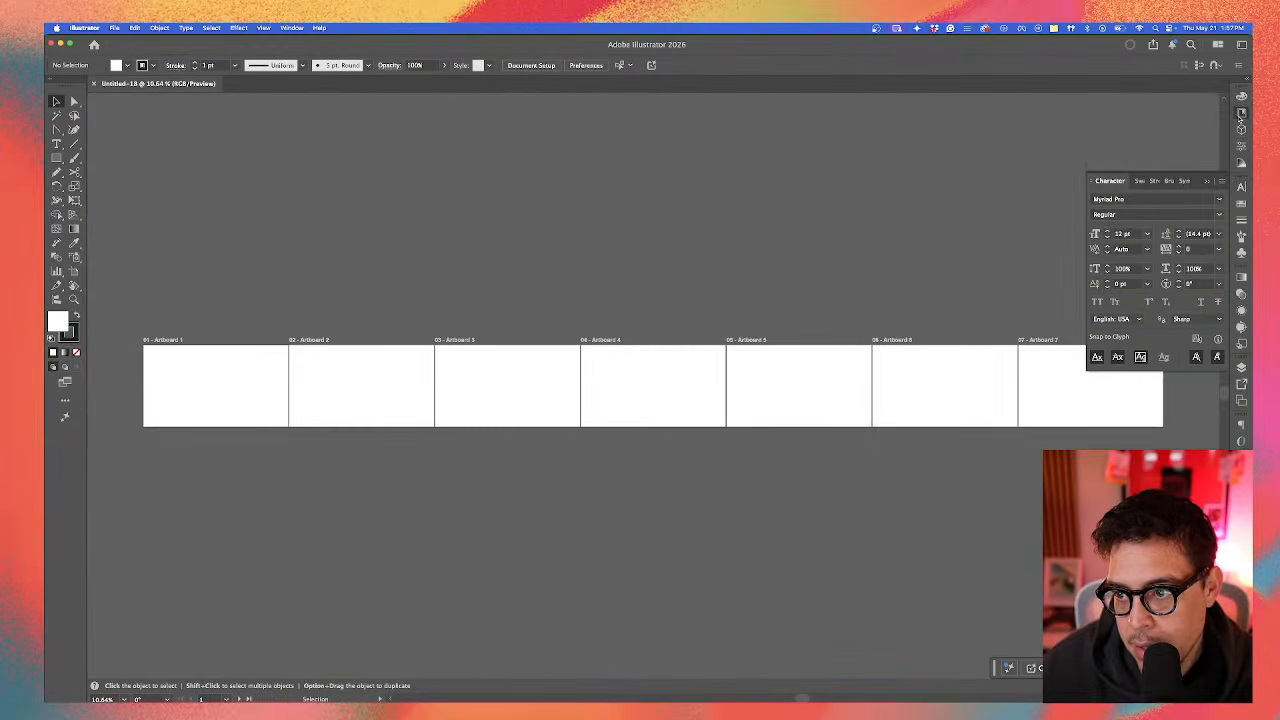
pyautogui.click(1241, 114)
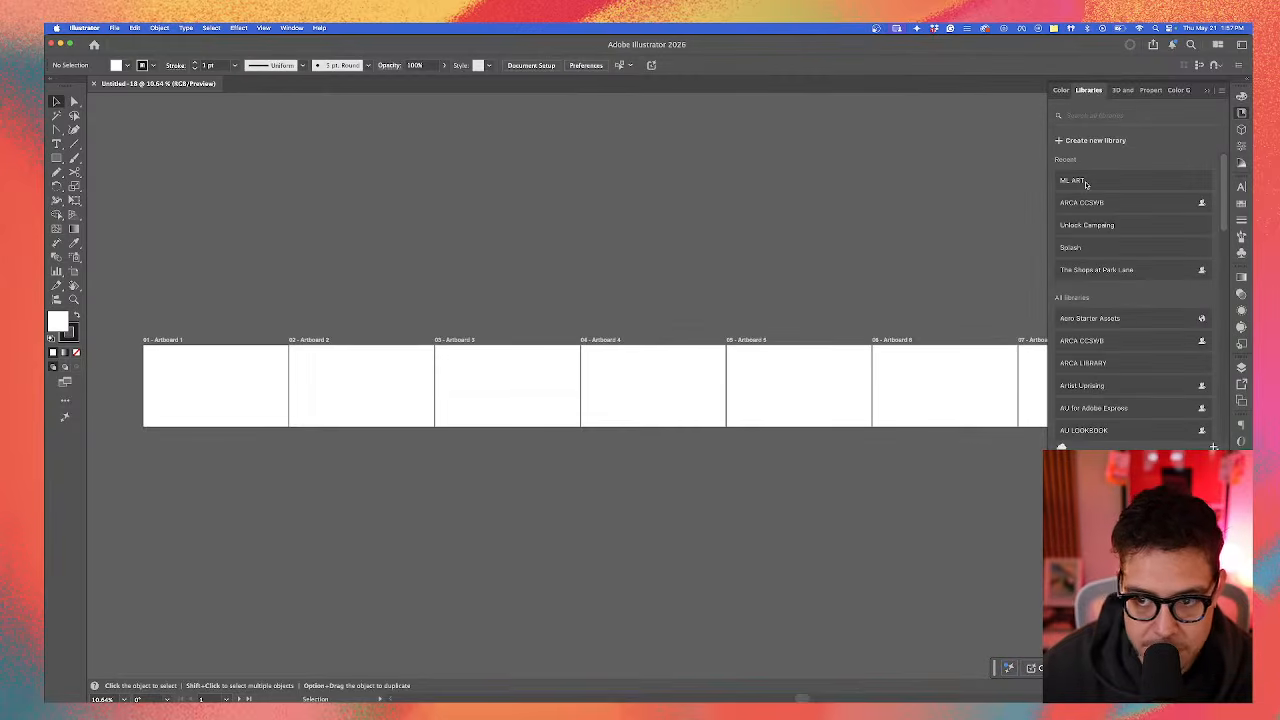
pyautogui.click(1086, 181)
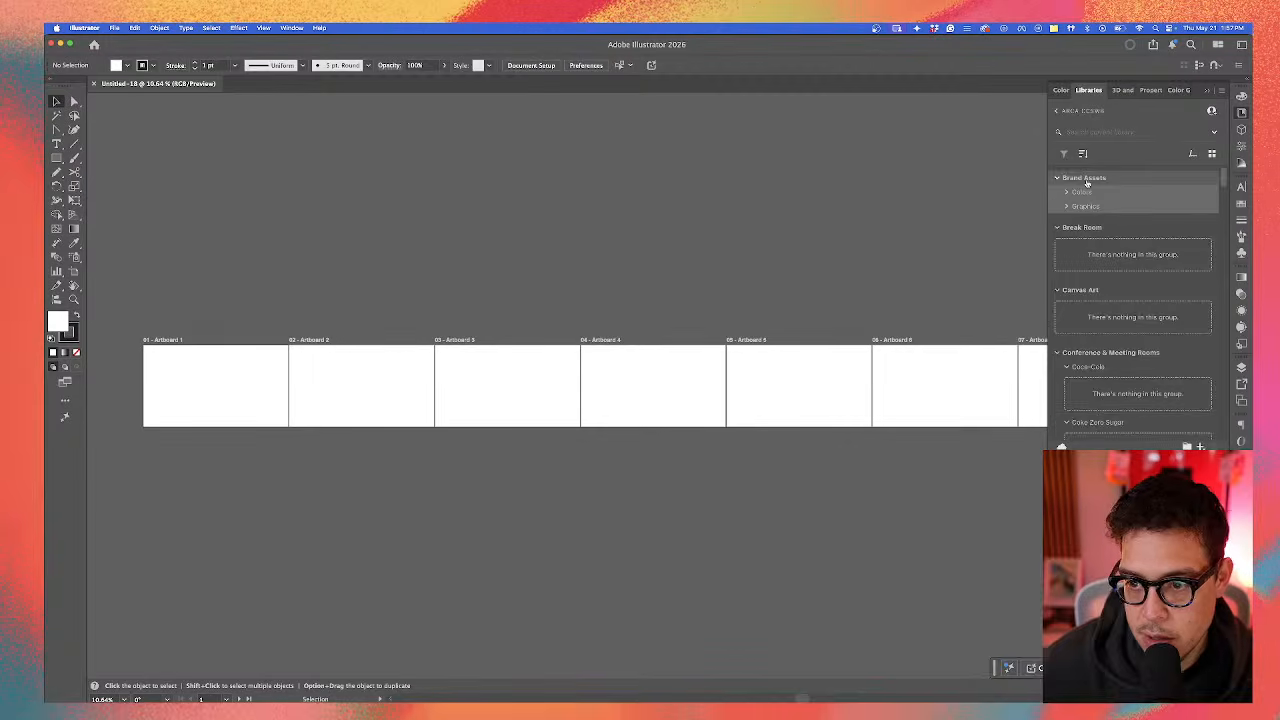
pyautogui.doubleClick(1086, 181)
pyautogui.click(1058, 179)
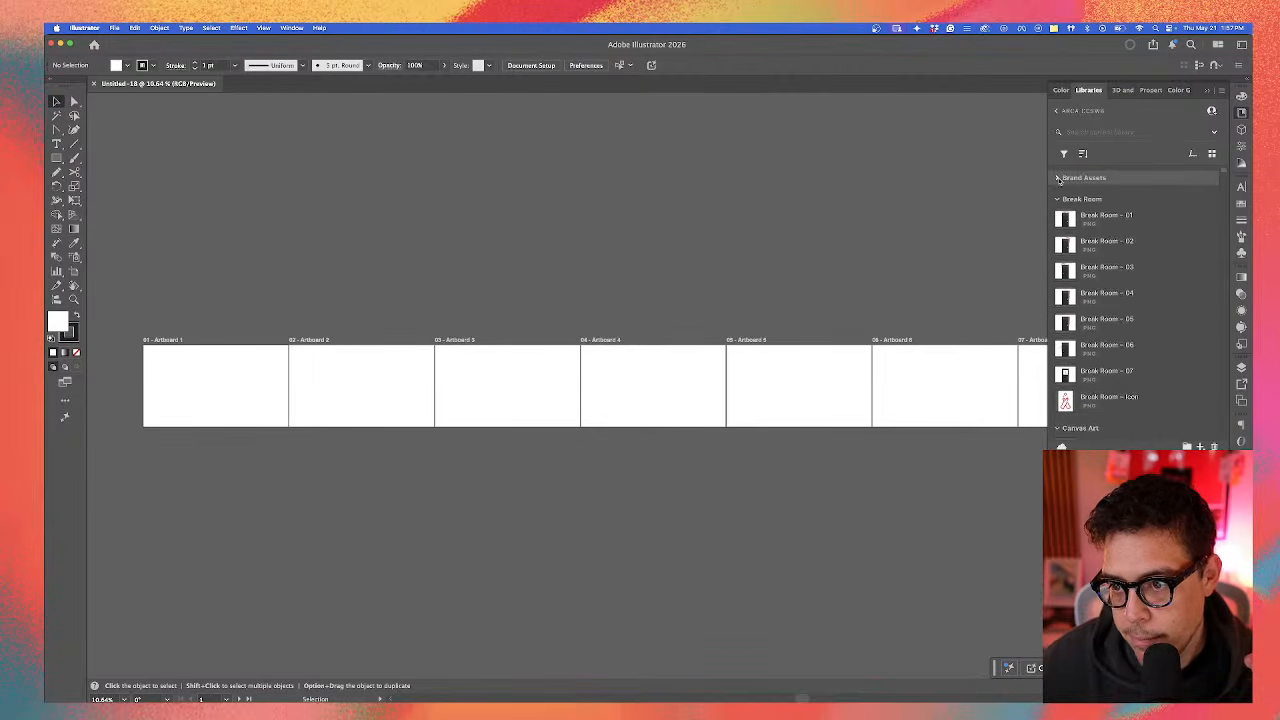
pyautogui.click(1057, 112)
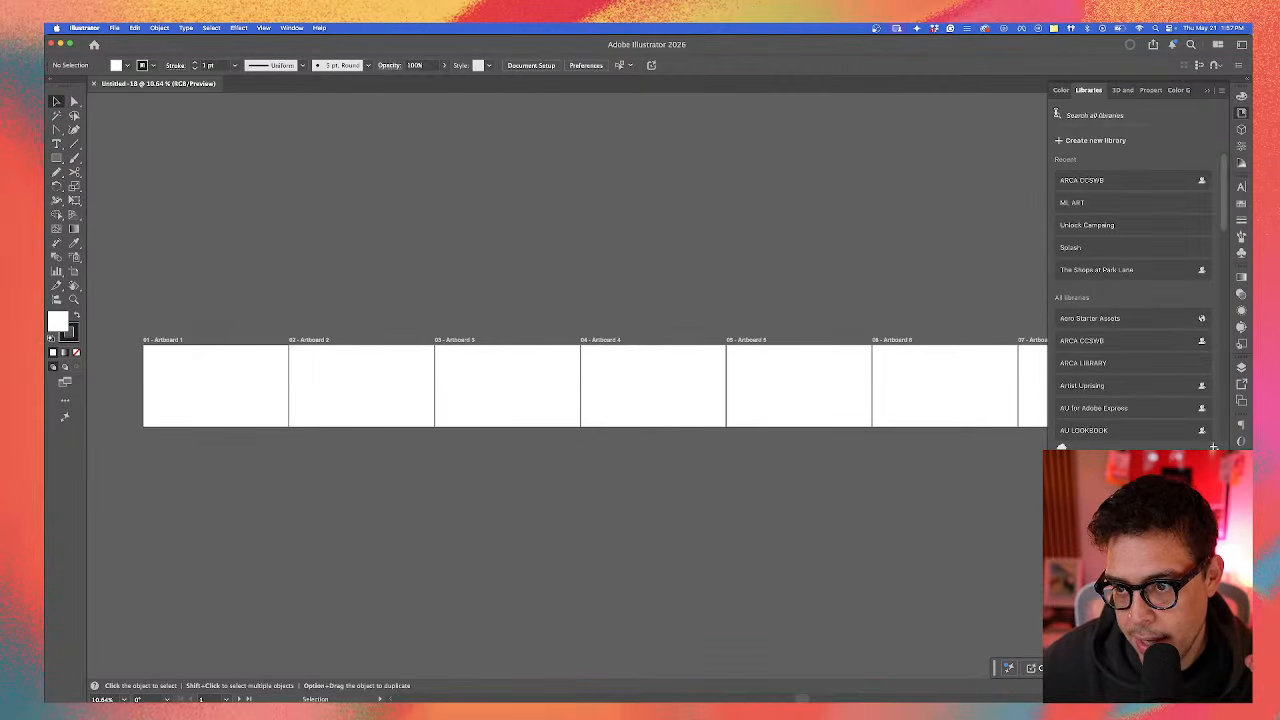
# Step: Open Artwork 1 from the ML ART library as an editable document
pyautogui.click(1078, 201)
pyautogui.scroll(-3, 1111, 254)
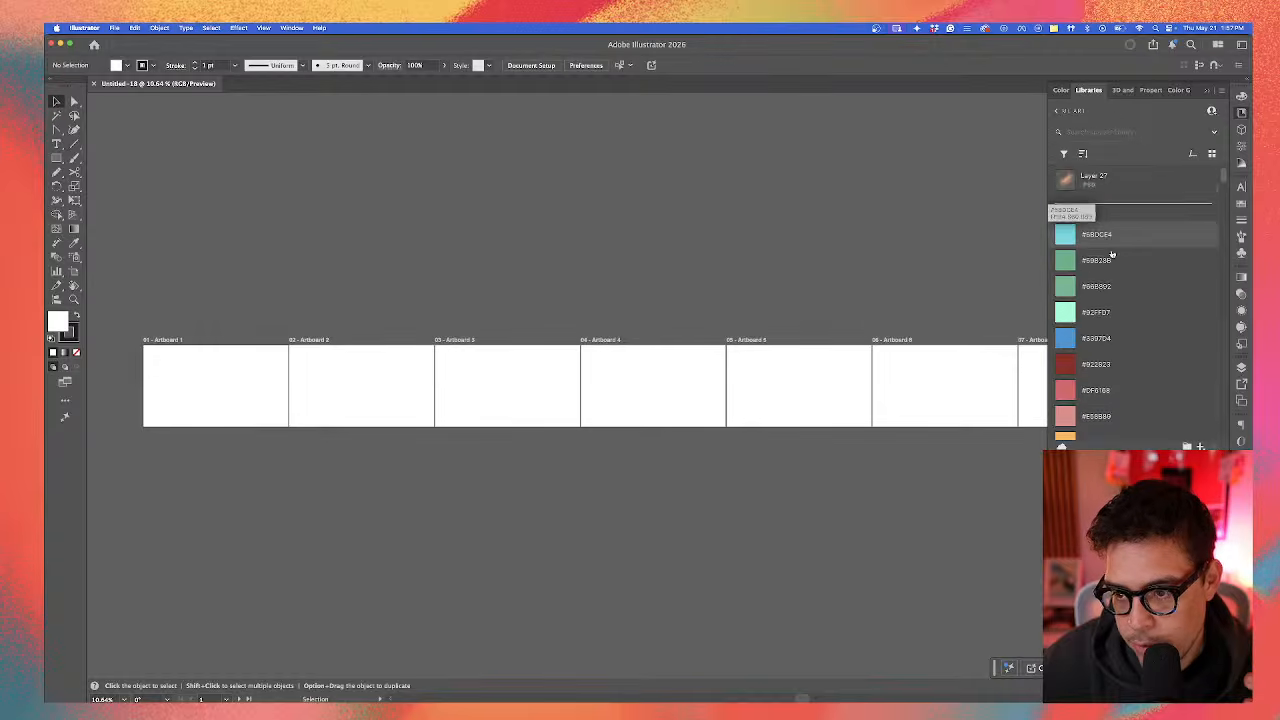
pyautogui.scroll(-2, 1113, 258)
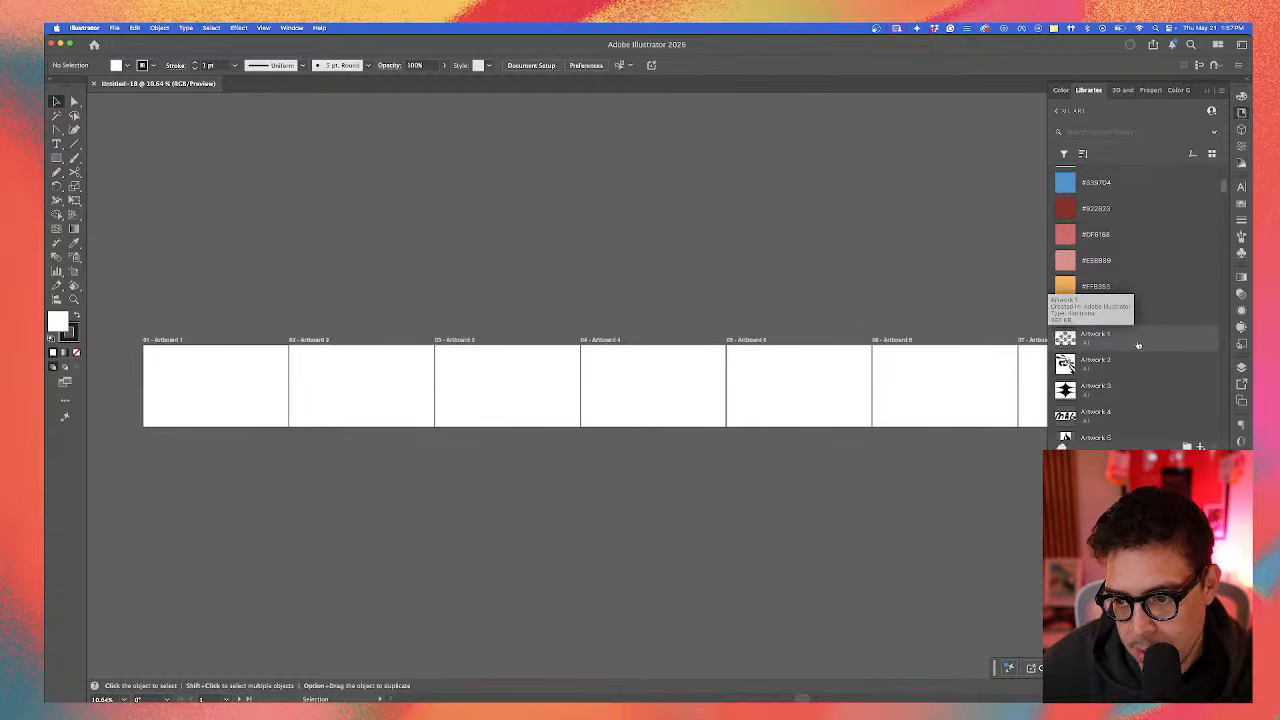
pyautogui.doubleClick(1130, 344)
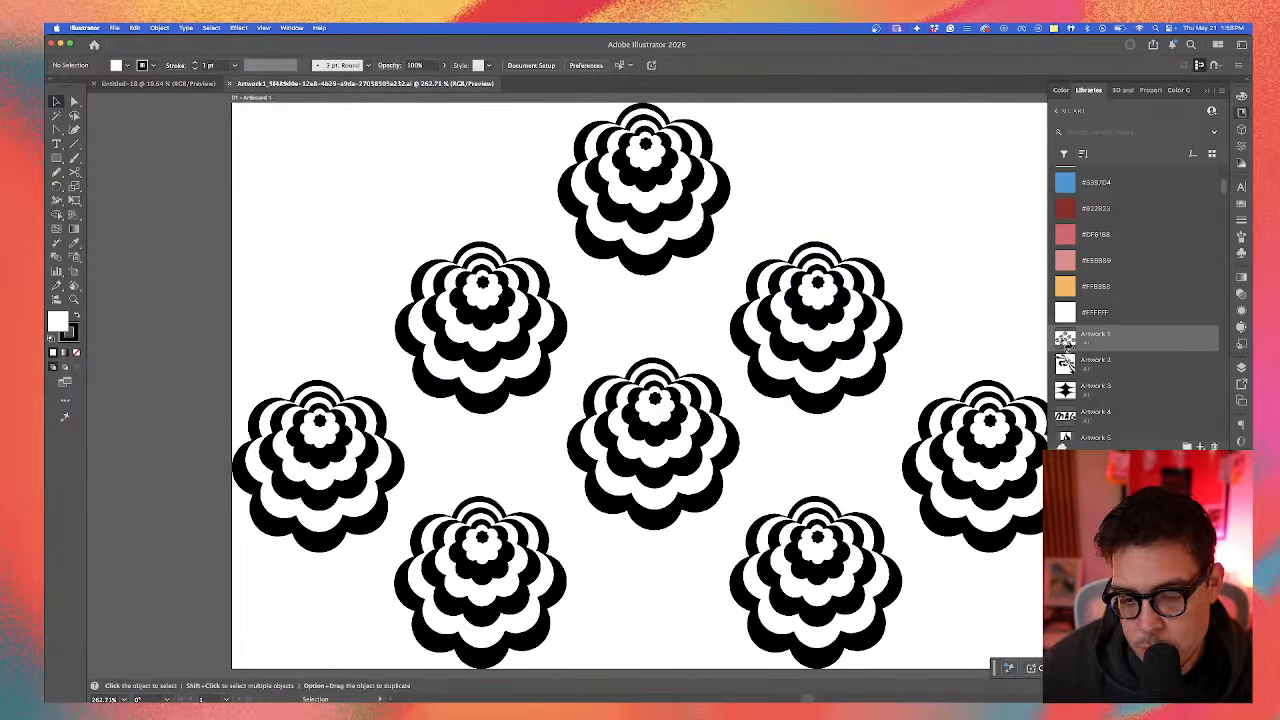
# Step: Select and copy the central layered flower group in the Artwork 1 pattern
pyautogui.press('super+1')
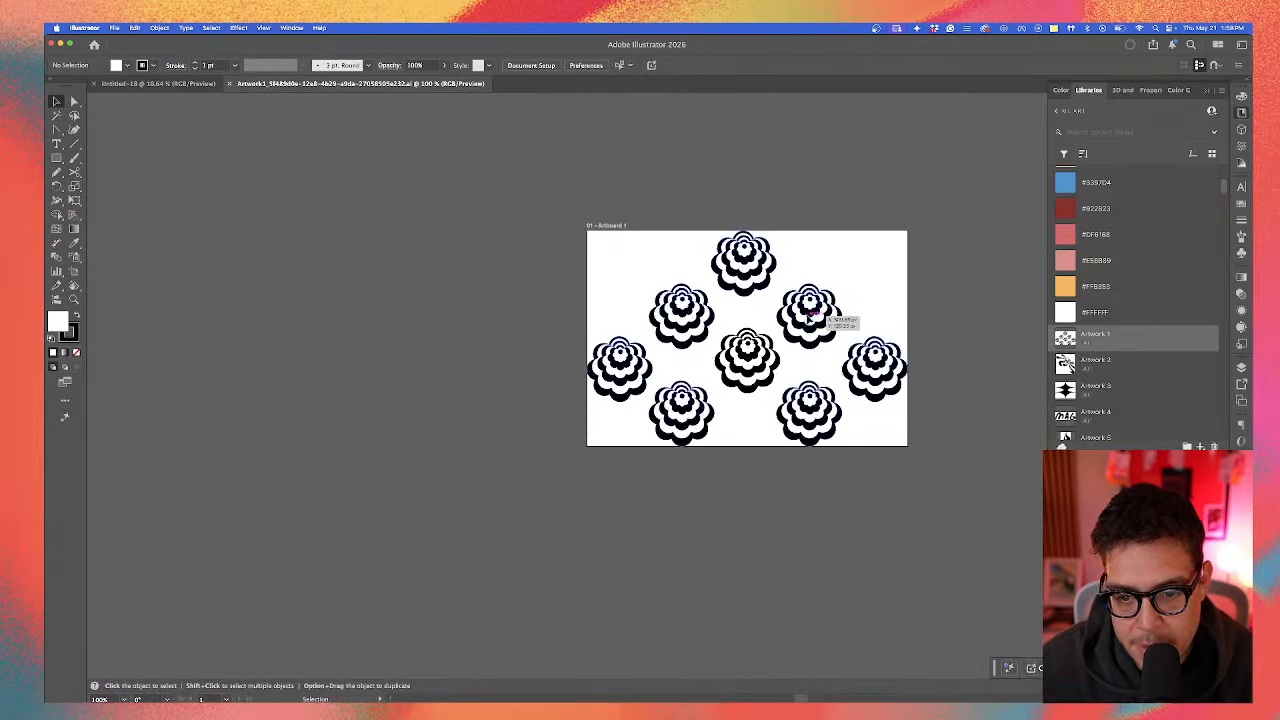
pyautogui.moveTo(846, 323); pyautogui.dragTo(810, 315)
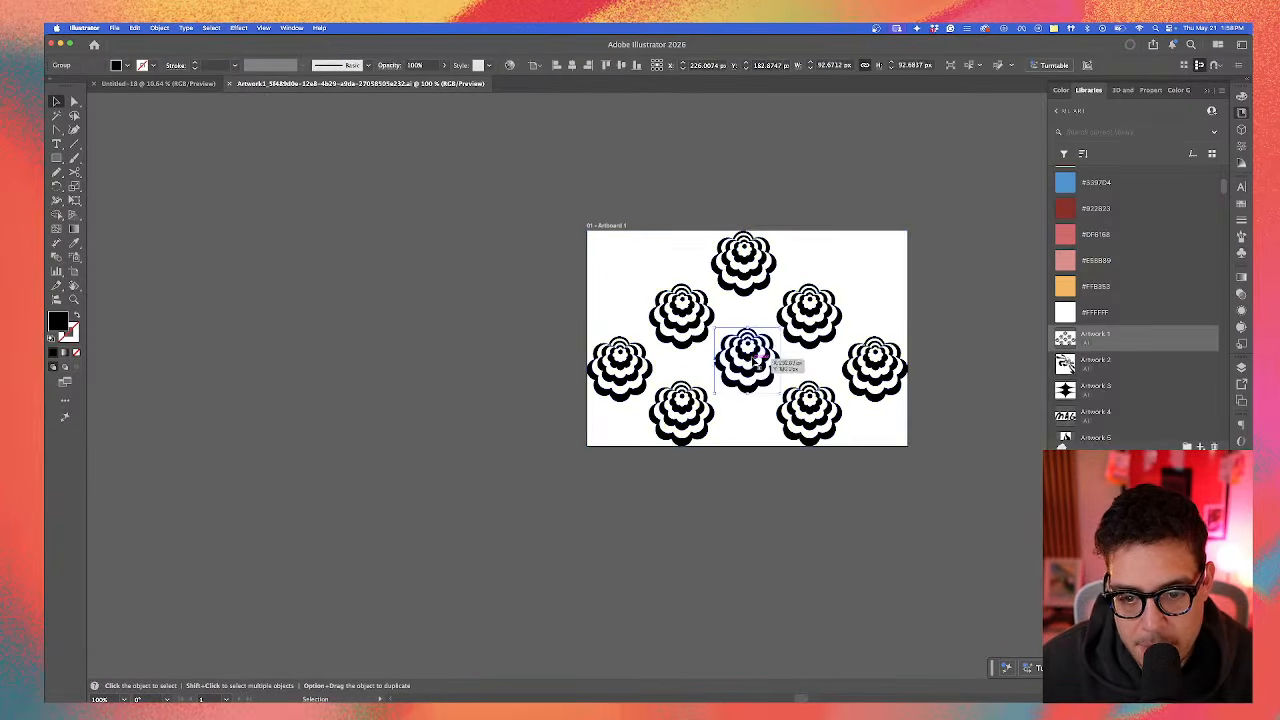
pyautogui.click(750, 360)
pyautogui.click(797, 203)
pyautogui.click(752, 357)
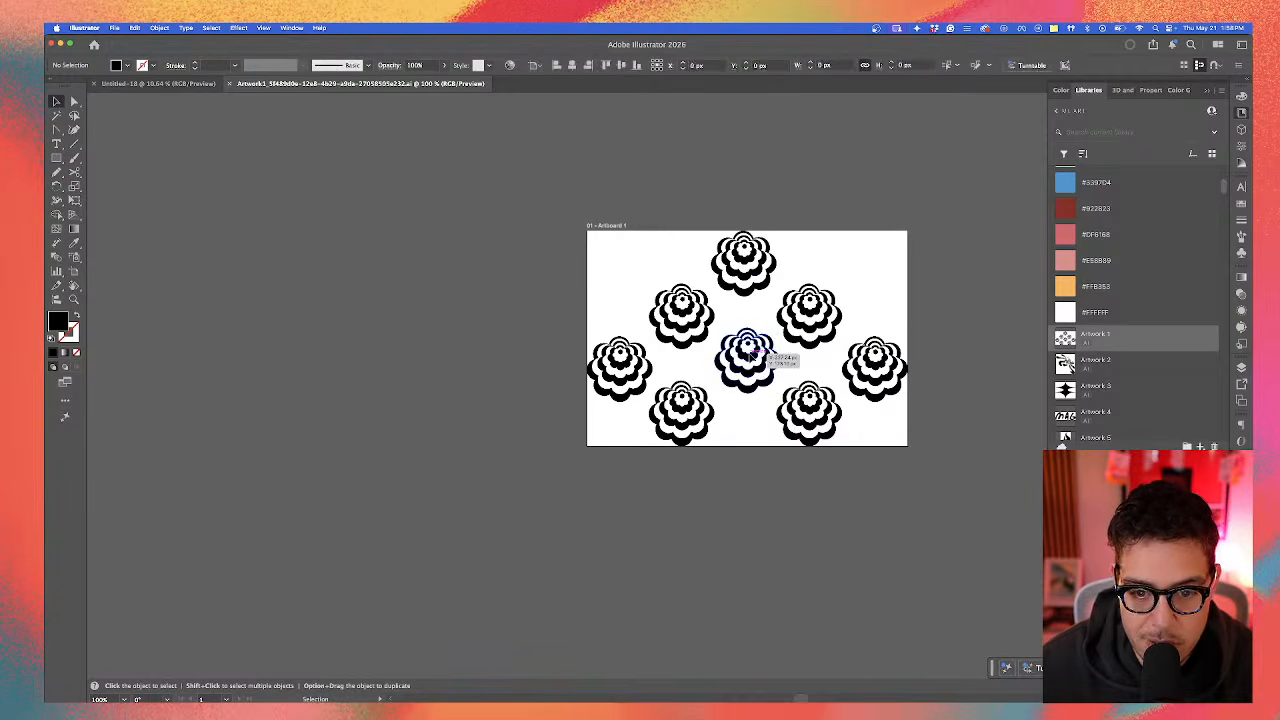
# Step: Switch to Photoshop, select the trousers layer and close the floating Libraries panel
pyautogui.hotkey('ctrl', 'Up')
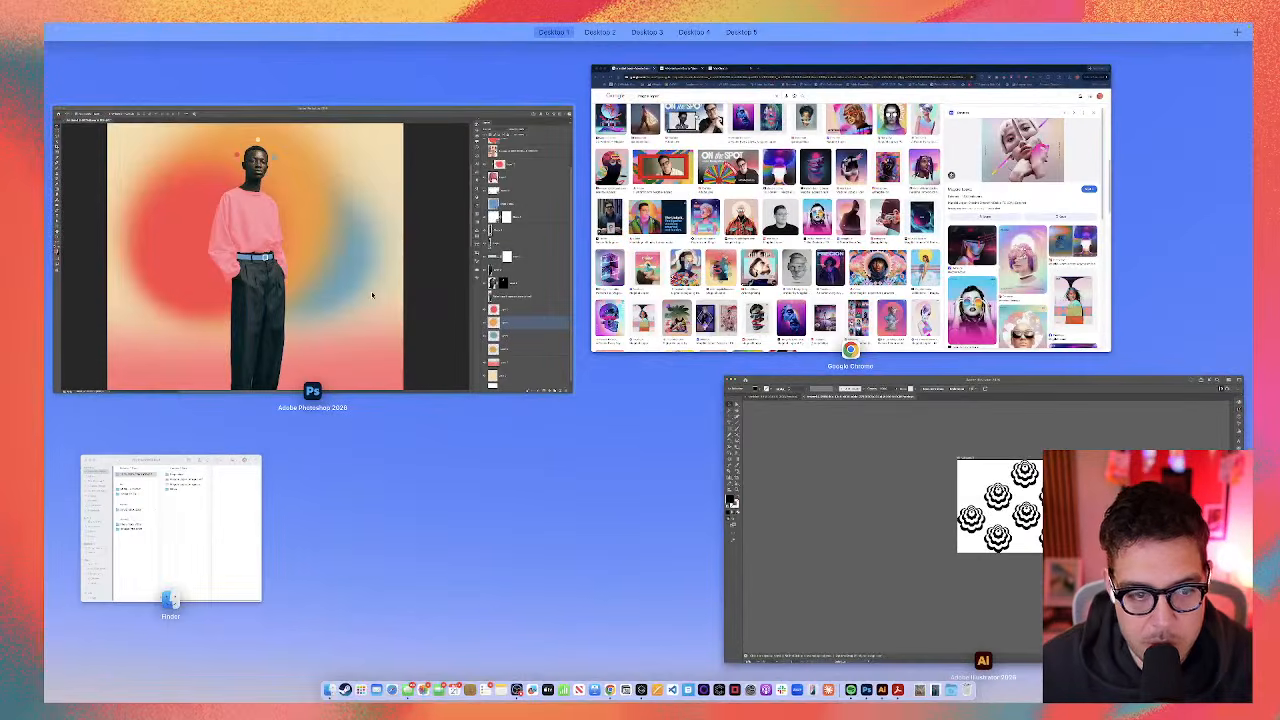
pyautogui.click(382, 314)
pyautogui.scroll(-3, 450, 400)
pyautogui.click(516, 469)
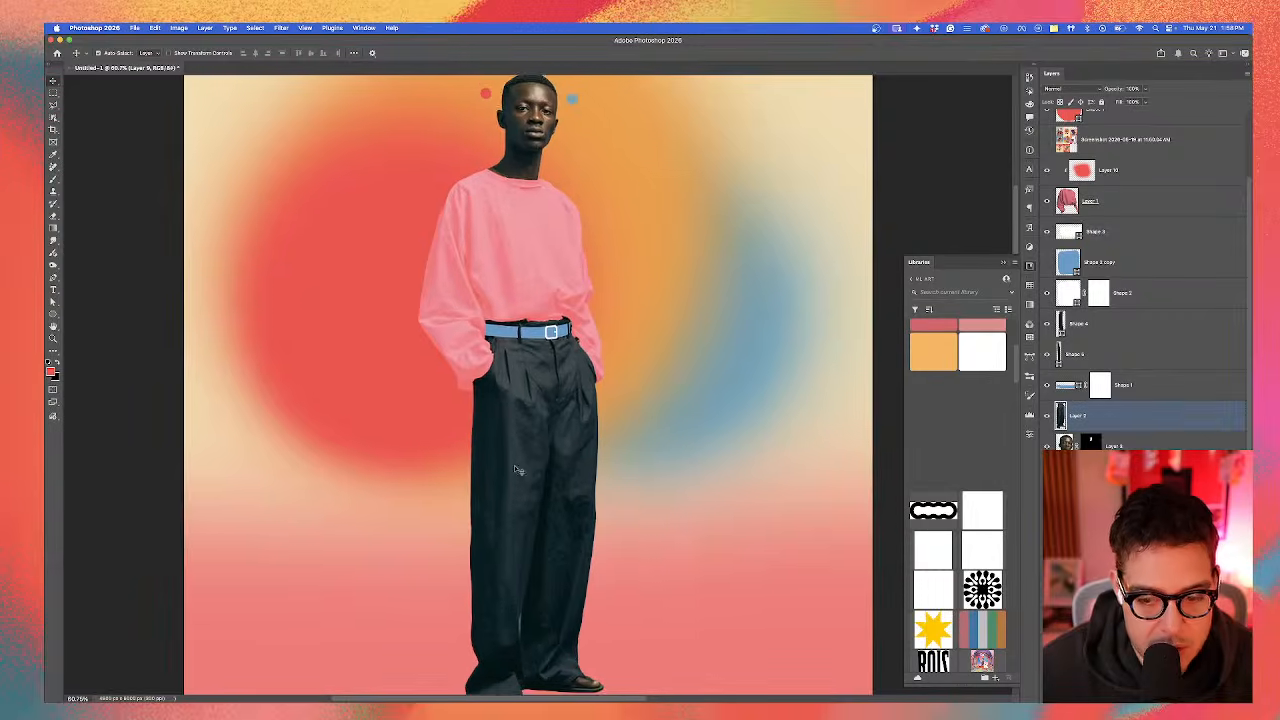
pyautogui.scroll(2, 516, 469)
pyautogui.click(1005, 263)
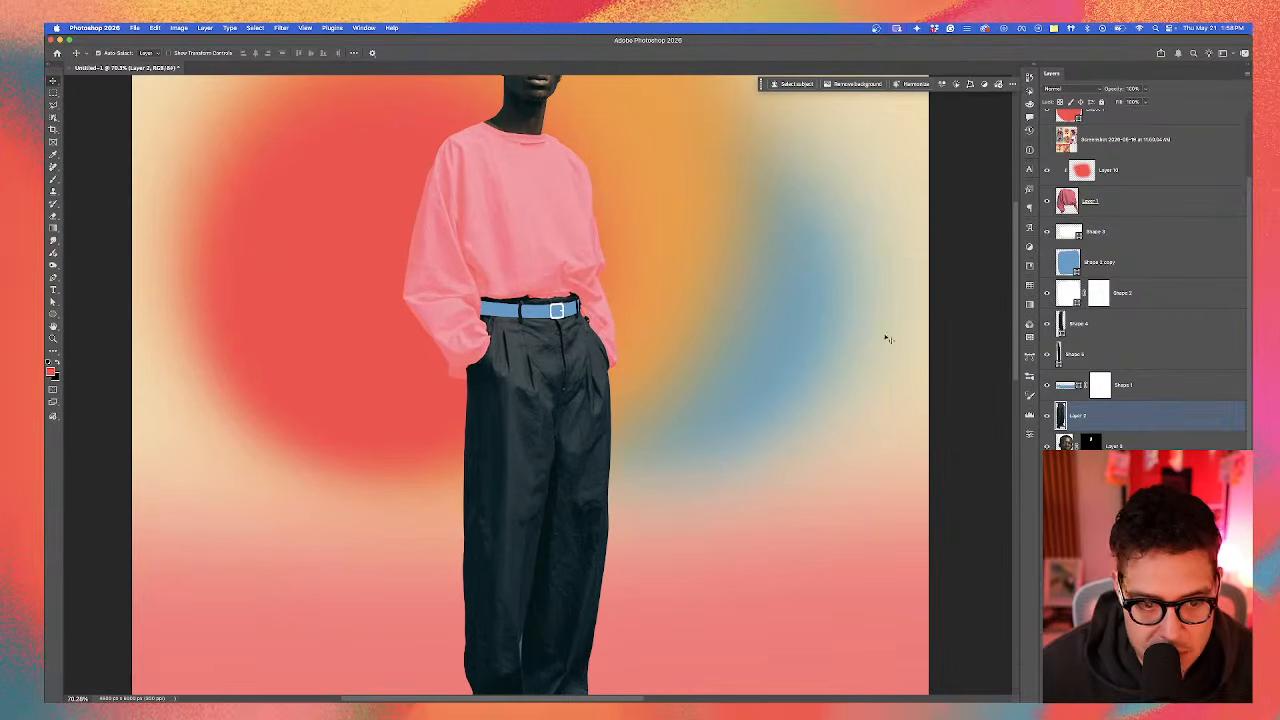
# Step: Paste the flower as a Smart Object clipped to the trousers and place it small on the outer edge of the left-hand trouser leg
pyautogui.press('super+v')
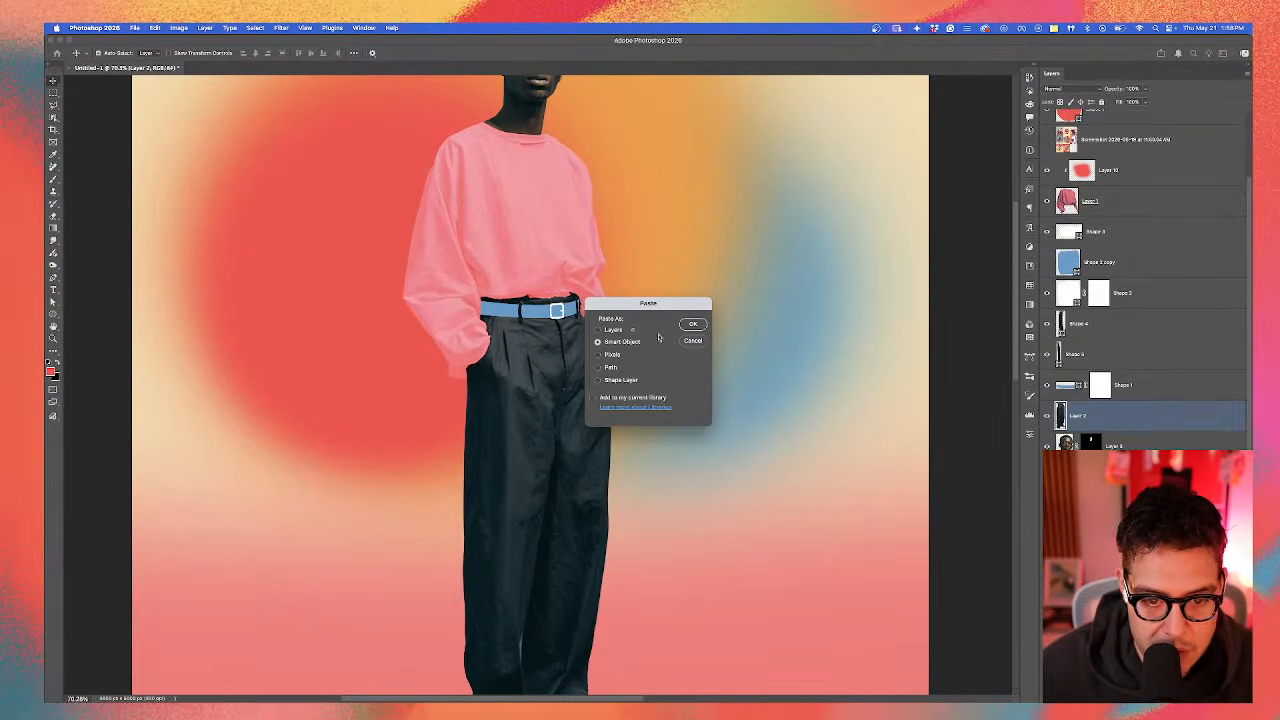
pyautogui.click(693, 327)
pyautogui.moveTo(567, 372); pyautogui.dragTo(524, 479)
pyautogui.press('Return')
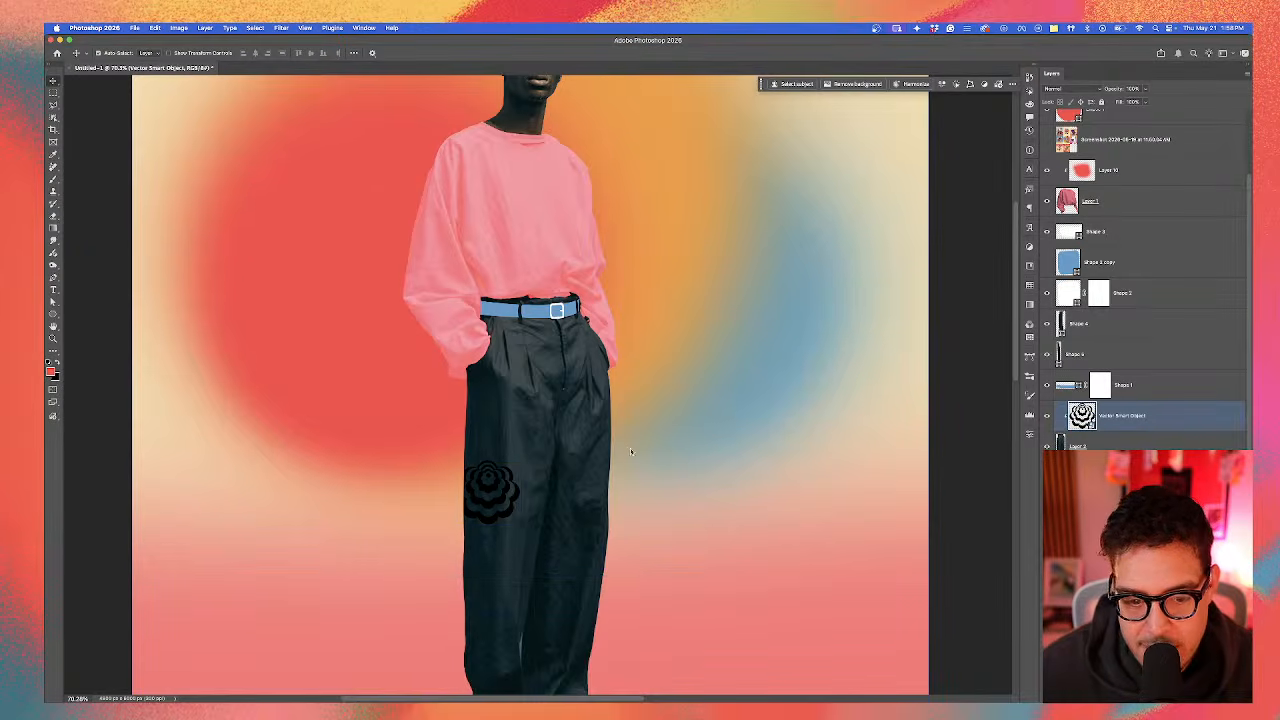
pyautogui.press('super+shift+o')
pyautogui.click(871, 357)
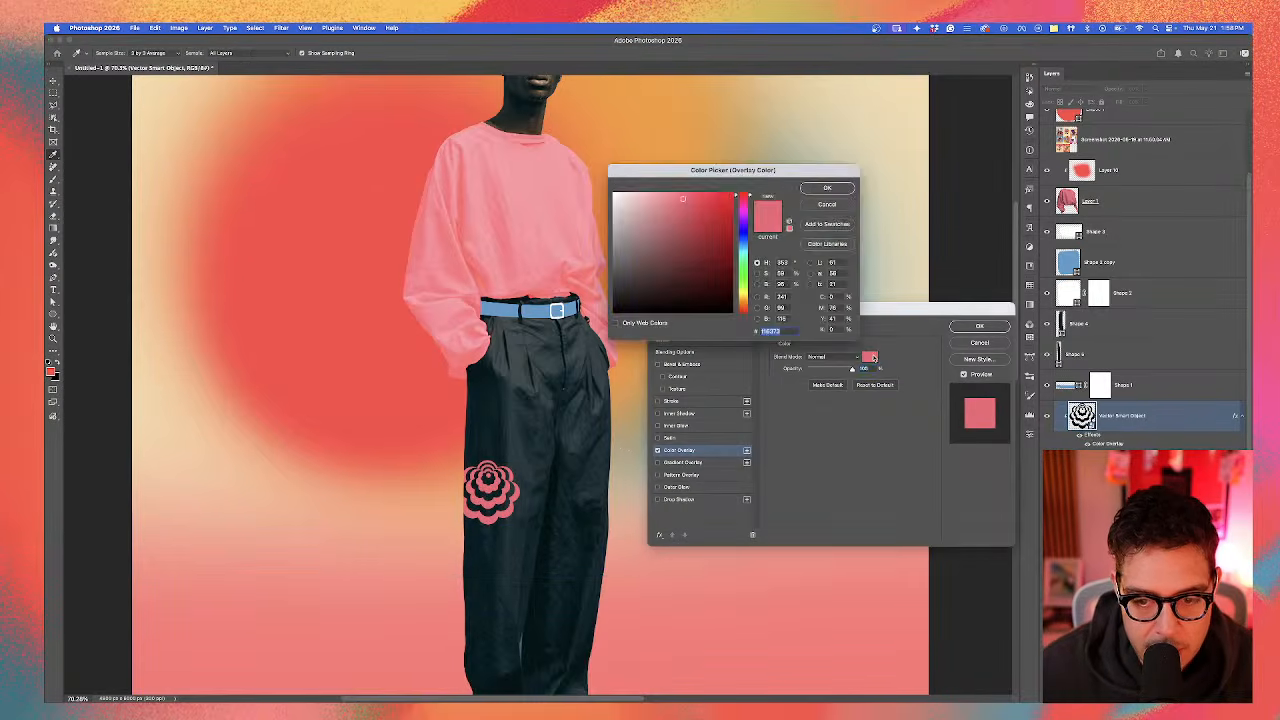
pyautogui.click(556, 310)
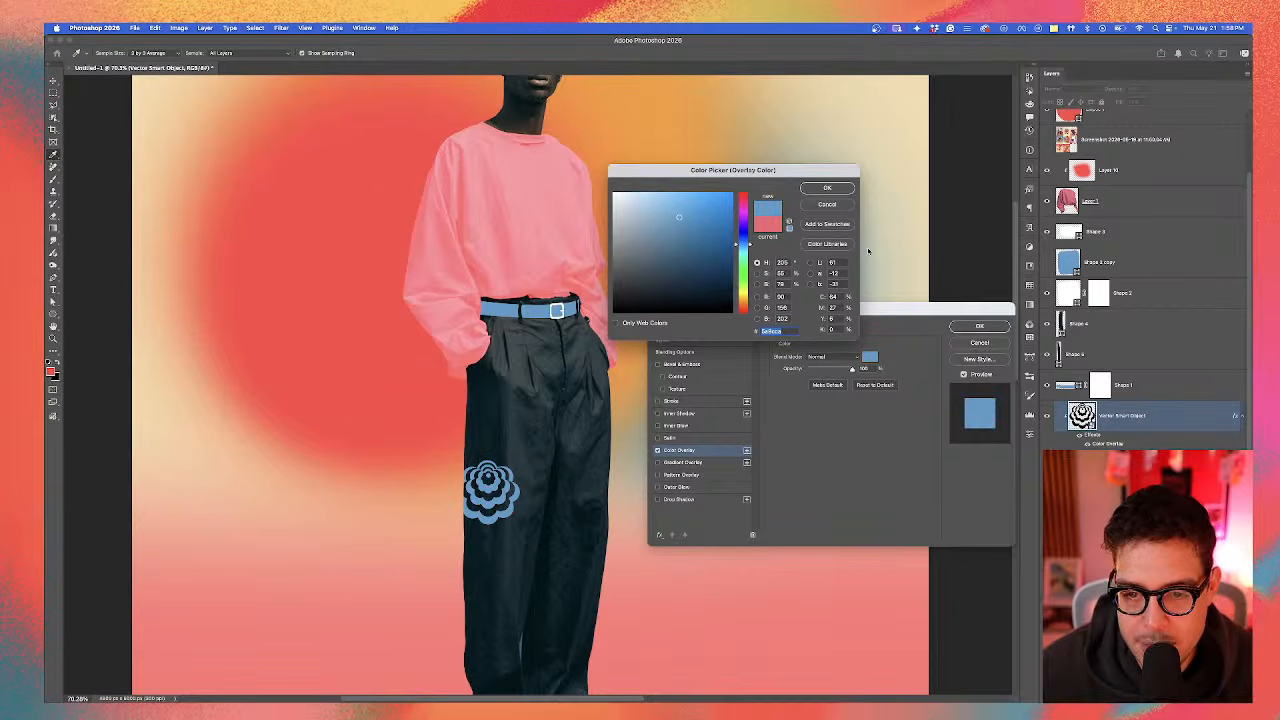
pyautogui.click(826, 204)
pyautogui.click(979, 342)
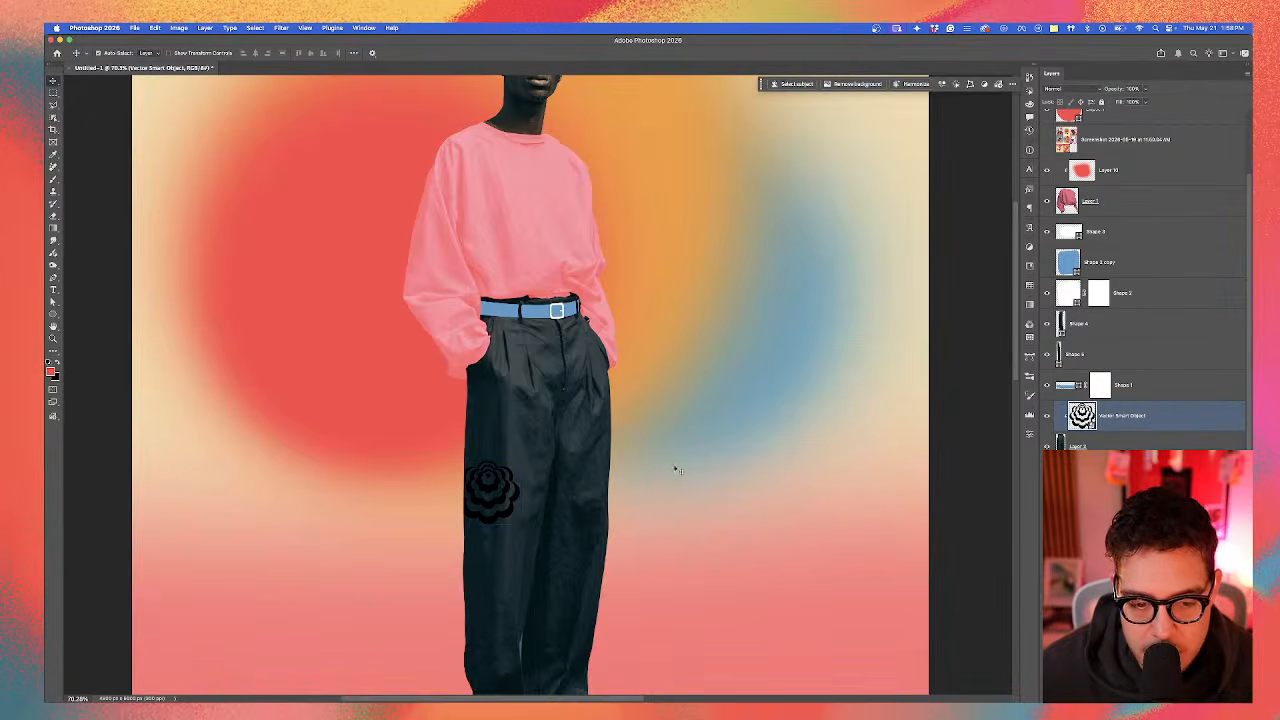
# Step: Duplicate the flower below and above the first one along the trouser leg and narrow all three horizontally with Free Transform
pyautogui.moveTo(492, 508); pyautogui.dragTo(486, 575)
pyautogui.keyDown('shift'); pyautogui.click(1130, 476); pyautogui.keyUp('shift')
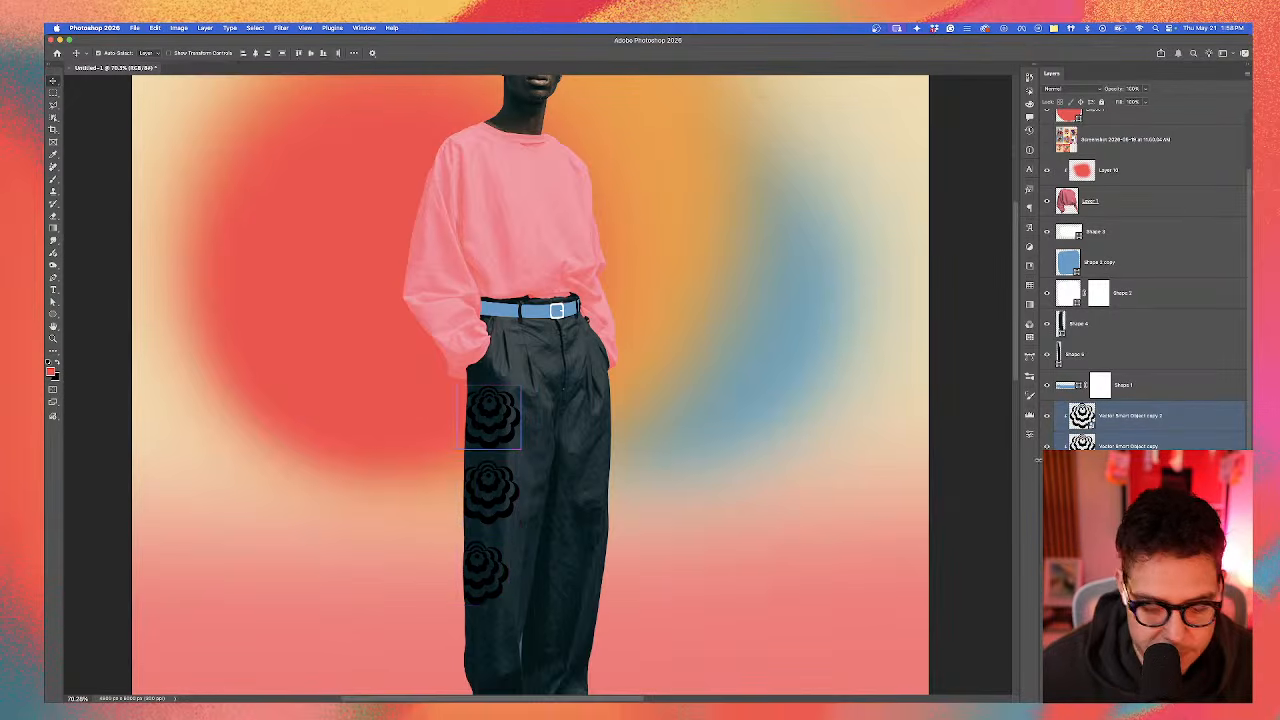
pyautogui.press('super+t')
pyautogui.moveTo(527, 503); pyautogui.dragTo(508, 504)
pyautogui.scroll(1, 505, 505)
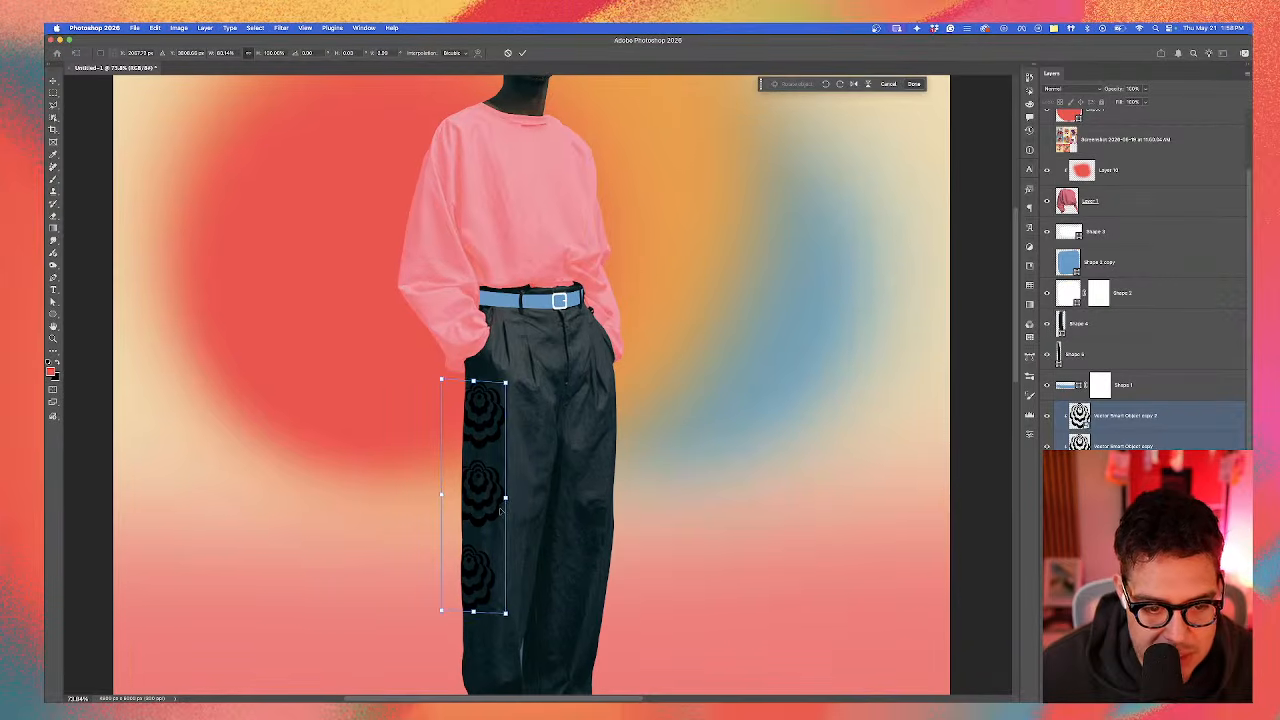
pyautogui.press('Return')
# Step: Group the three flowers and add a layer mask to the group from the trousers' outline
pyautogui.hscroll(-3, 600, 420)
pyautogui.scroll(-2, 600, 420)
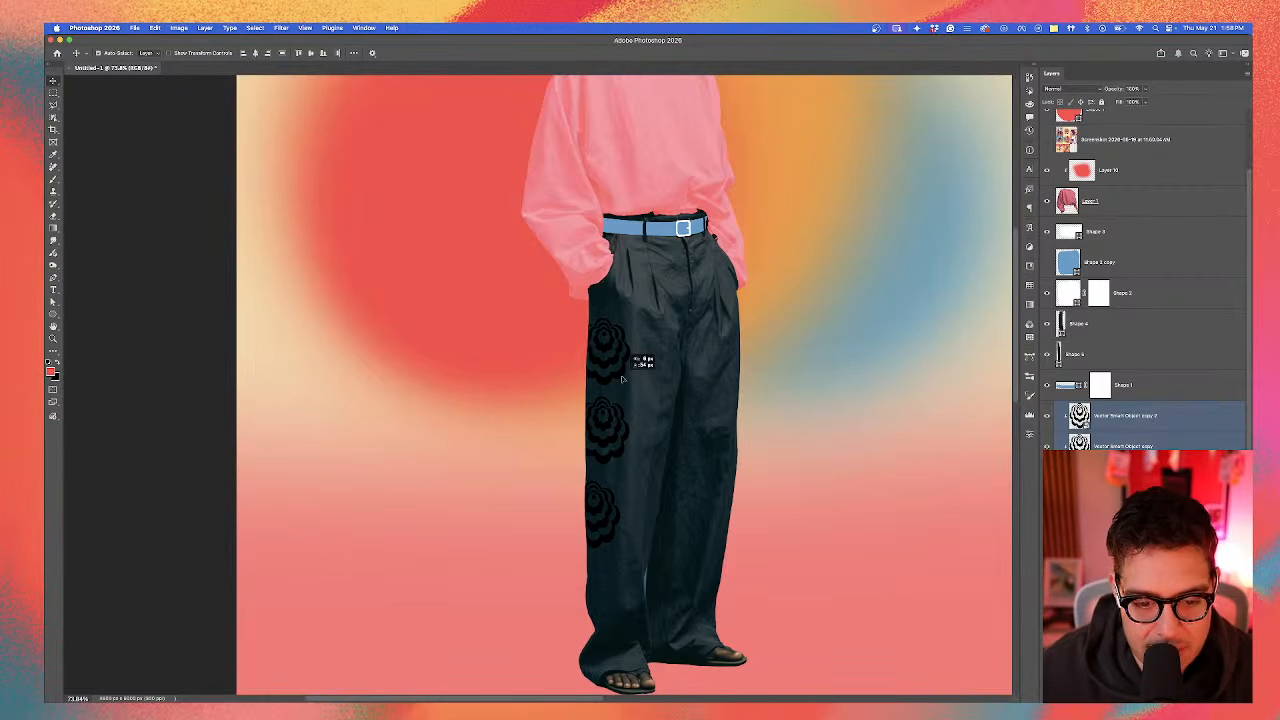
pyautogui.scroll(3, 612, 400)
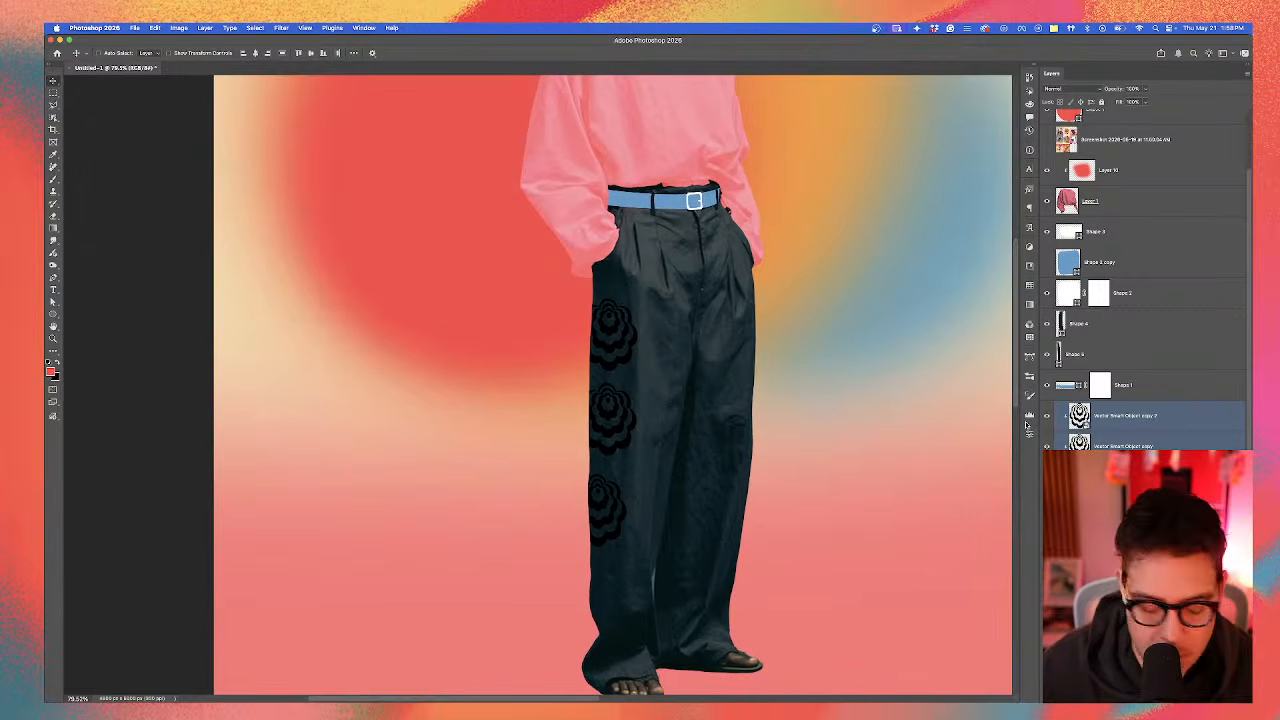
pyautogui.press('super+g')
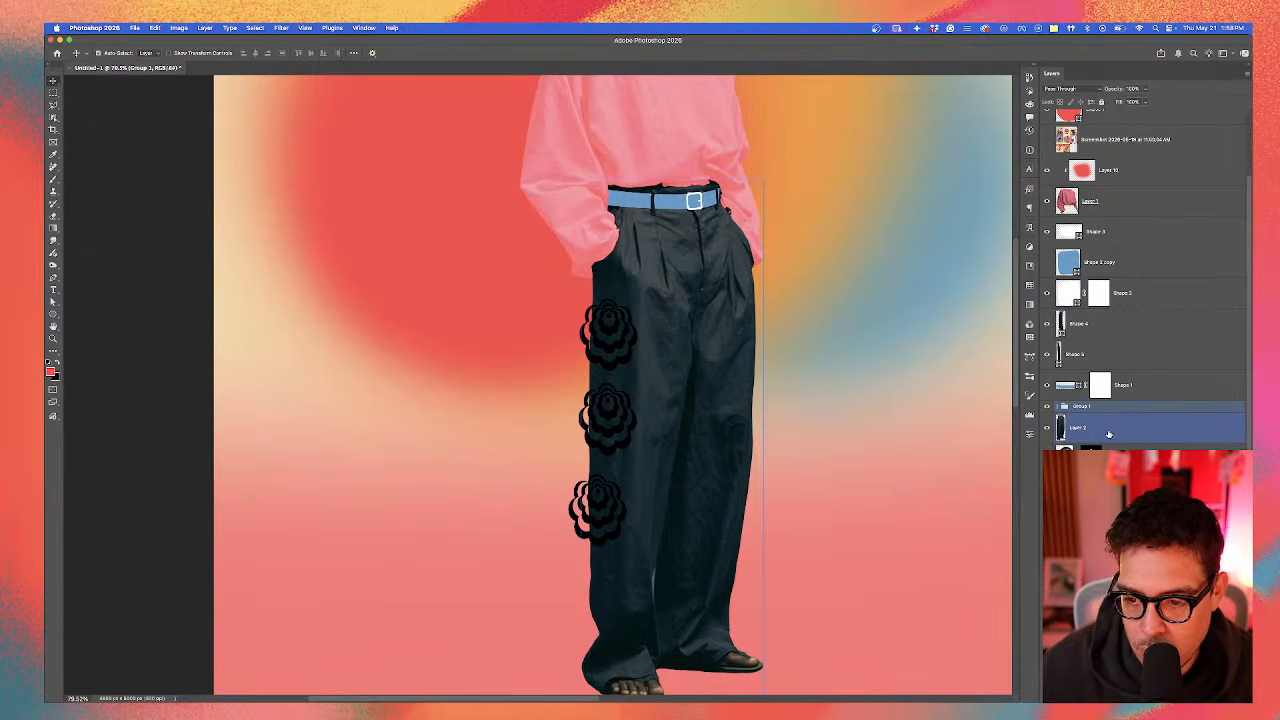
pyautogui.keyDown('super'); pyautogui.click(1062, 428); pyautogui.keyUp('super')
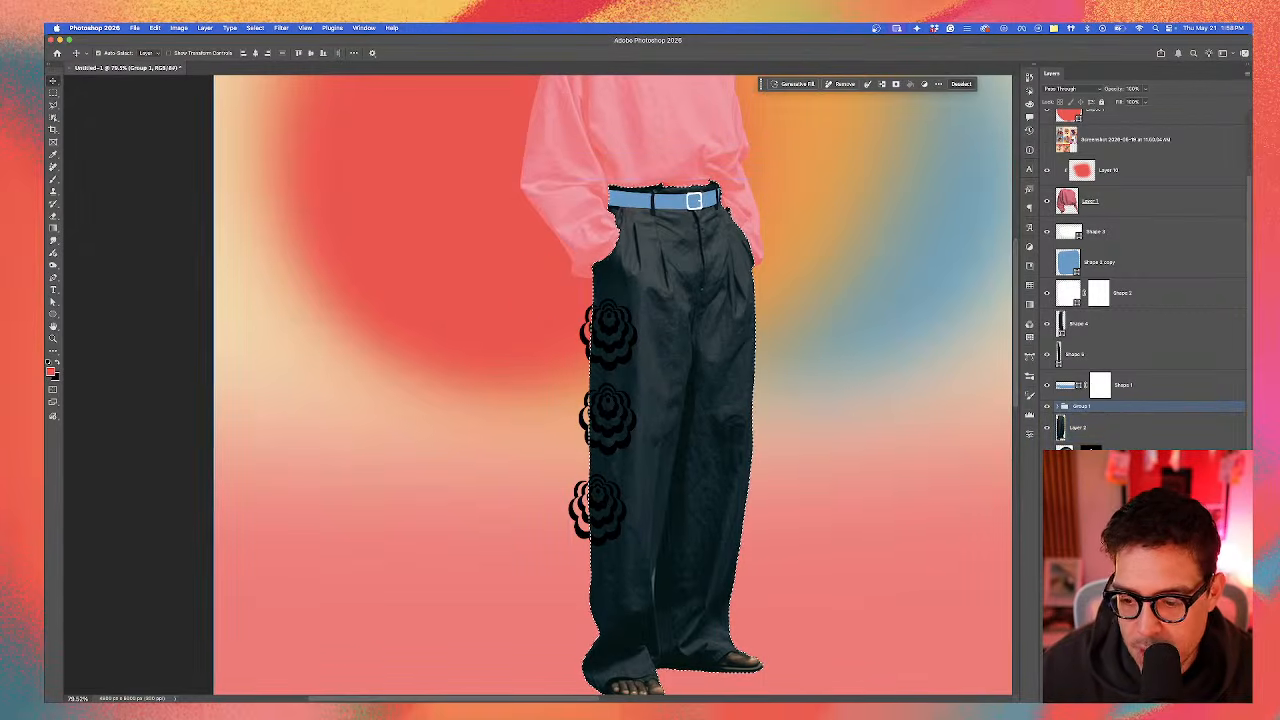
pyautogui.click(1131, 697)
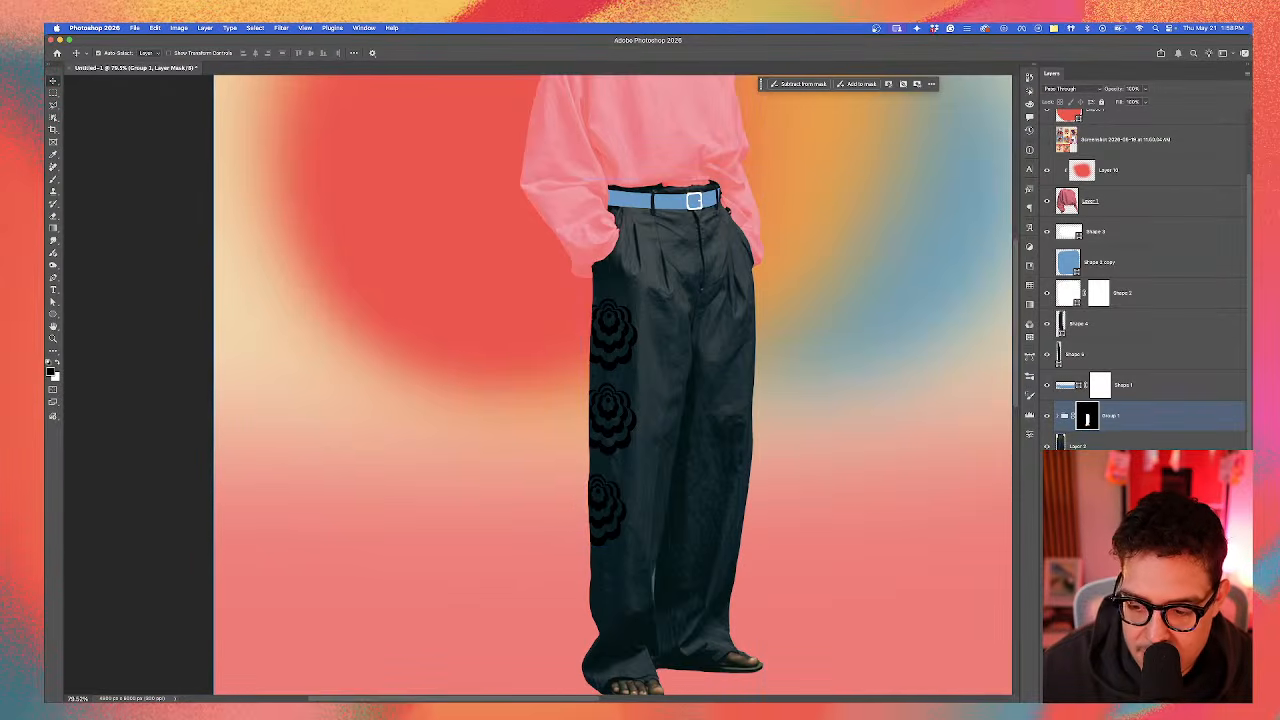
# Step: Add a new layer clipped to the flower group and brush over the flowers with blue sampled from the background glow
pyautogui.press('super+shift+alt+n')
pyautogui.keyDown('alt'); pyautogui.click(1131, 429); pyautogui.keyUp('alt')
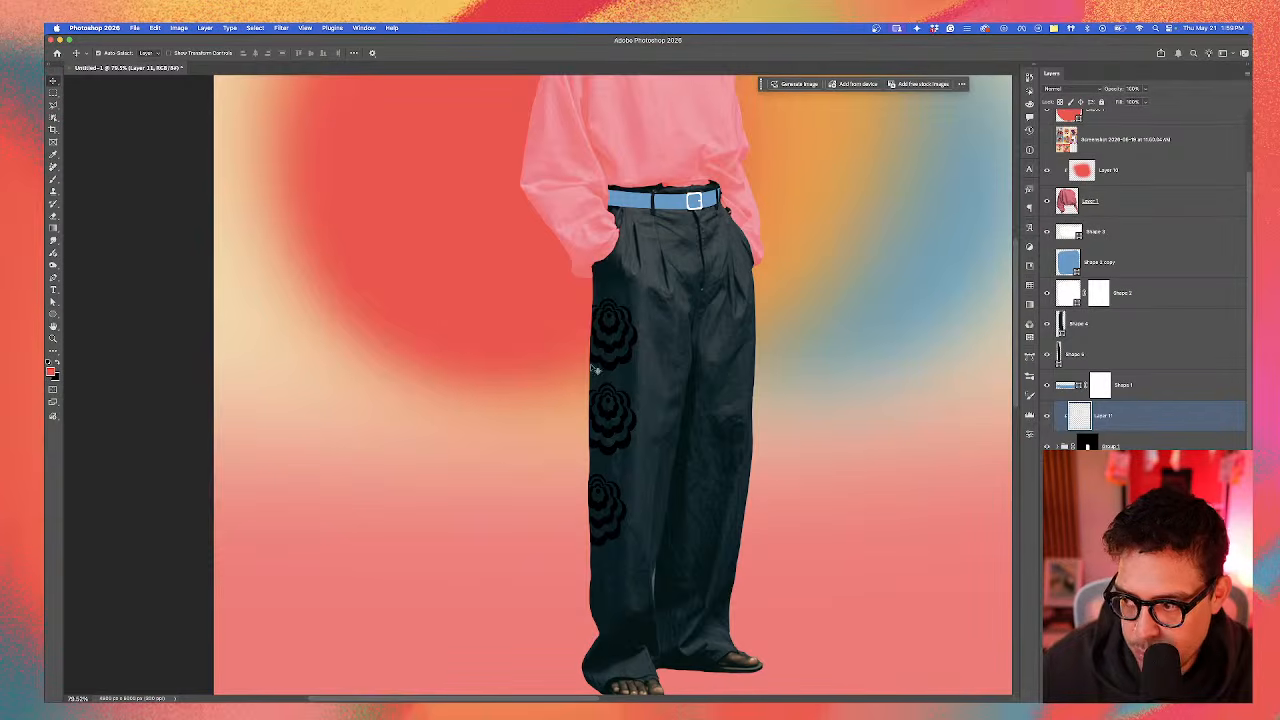
pyautogui.click(52, 187)
pyautogui.keyDown('alt'); pyautogui.click(929, 286); pyautogui.keyUp('alt')
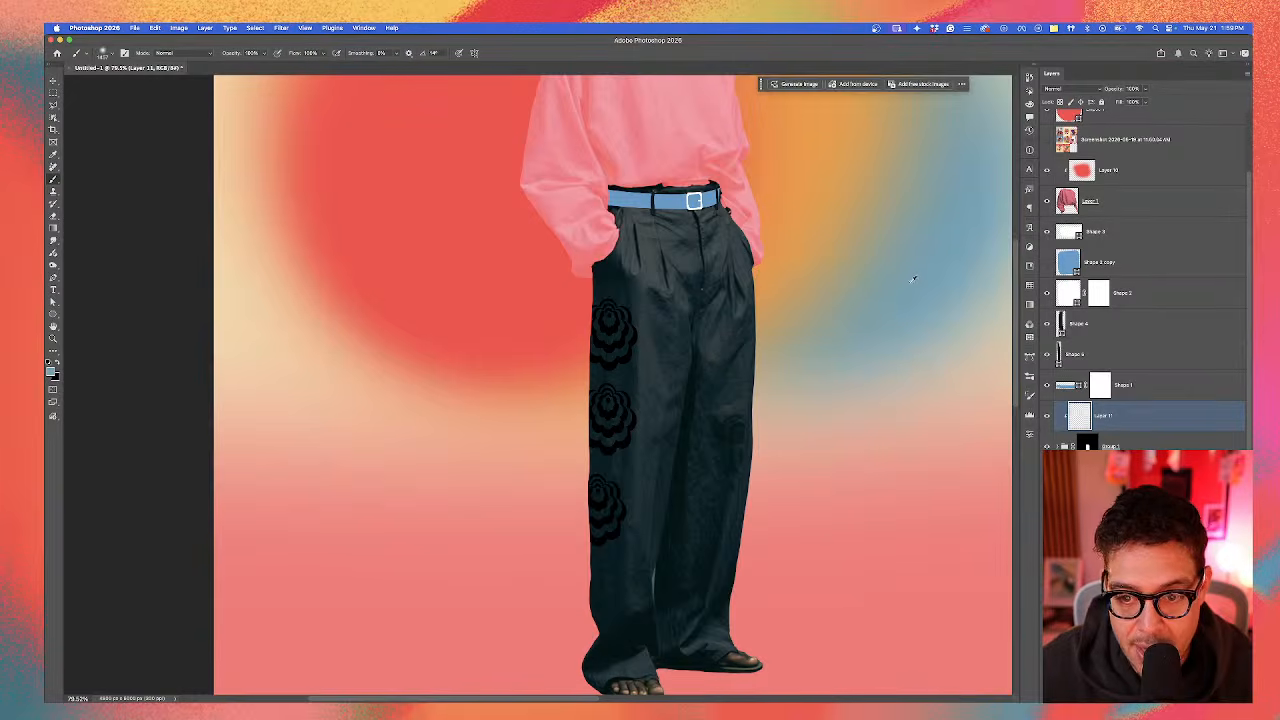
pyautogui.moveTo(629, 371); pyautogui.dragTo(571, 471)
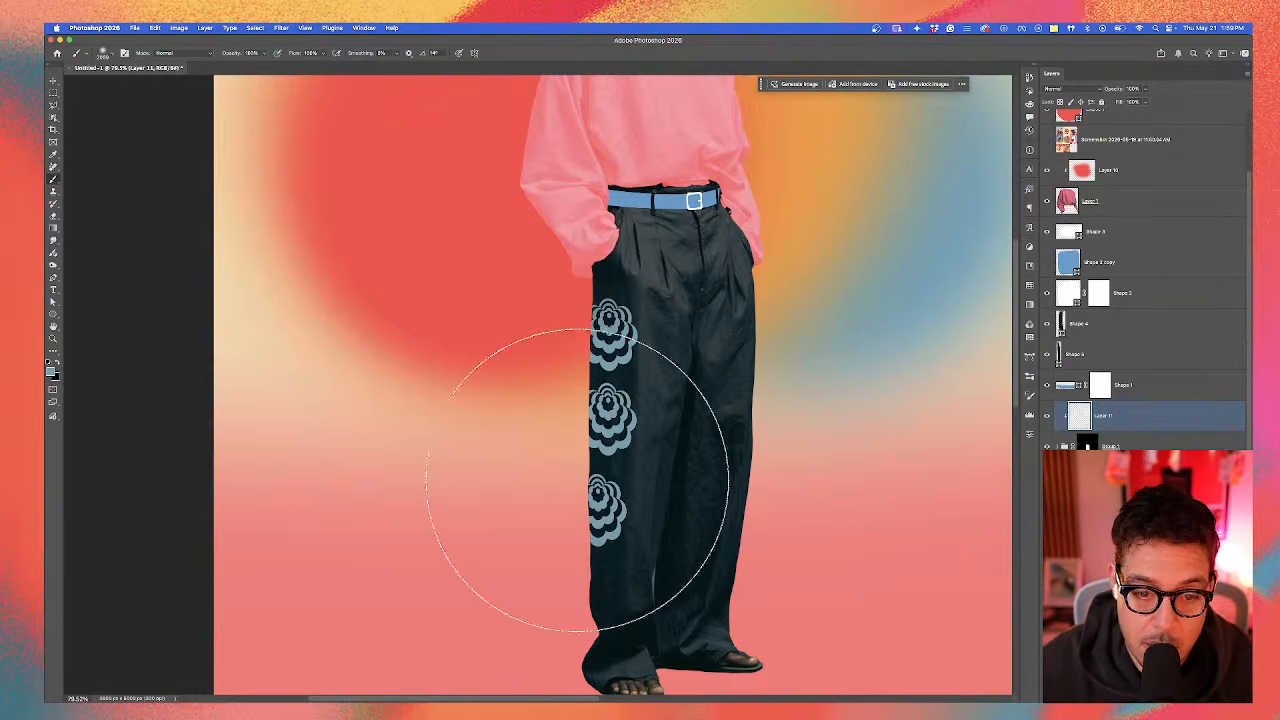
pyautogui.moveTo(654, 451); pyautogui.dragTo(483, 428)
pyautogui.moveTo(586, 420)
pyautogui.mouseDown()
pyautogui.moveTo(496, 418)
pyautogui.moveTo(534, 422)
pyautogui.mouseUp()
# Step: Sample a dark tone and shade the edges of the blue flowers with soft brush strokes, undoing unwanted strokes
pyautogui.keyDown('alt'); pyautogui.click(591, 271); pyautogui.keyUp('alt')
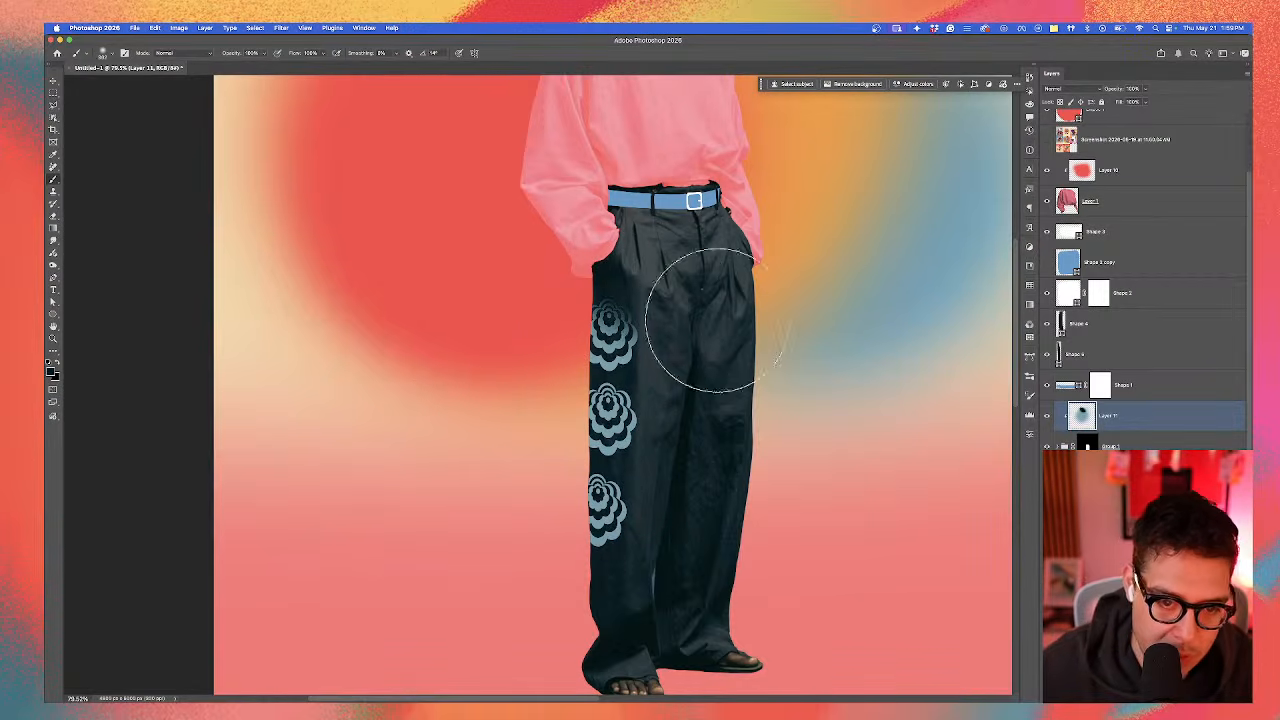
pyautogui.moveTo(593, 234); pyautogui.dragTo(571, 251)
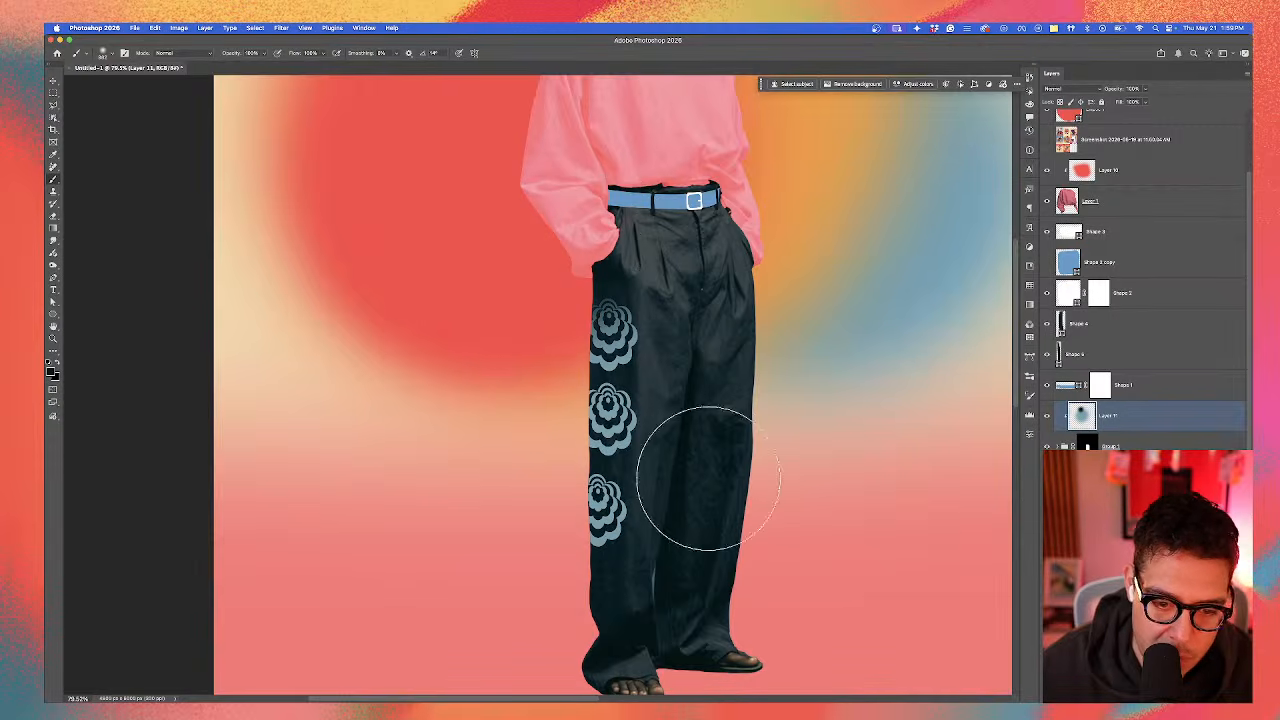
pyautogui.click(633, 589)
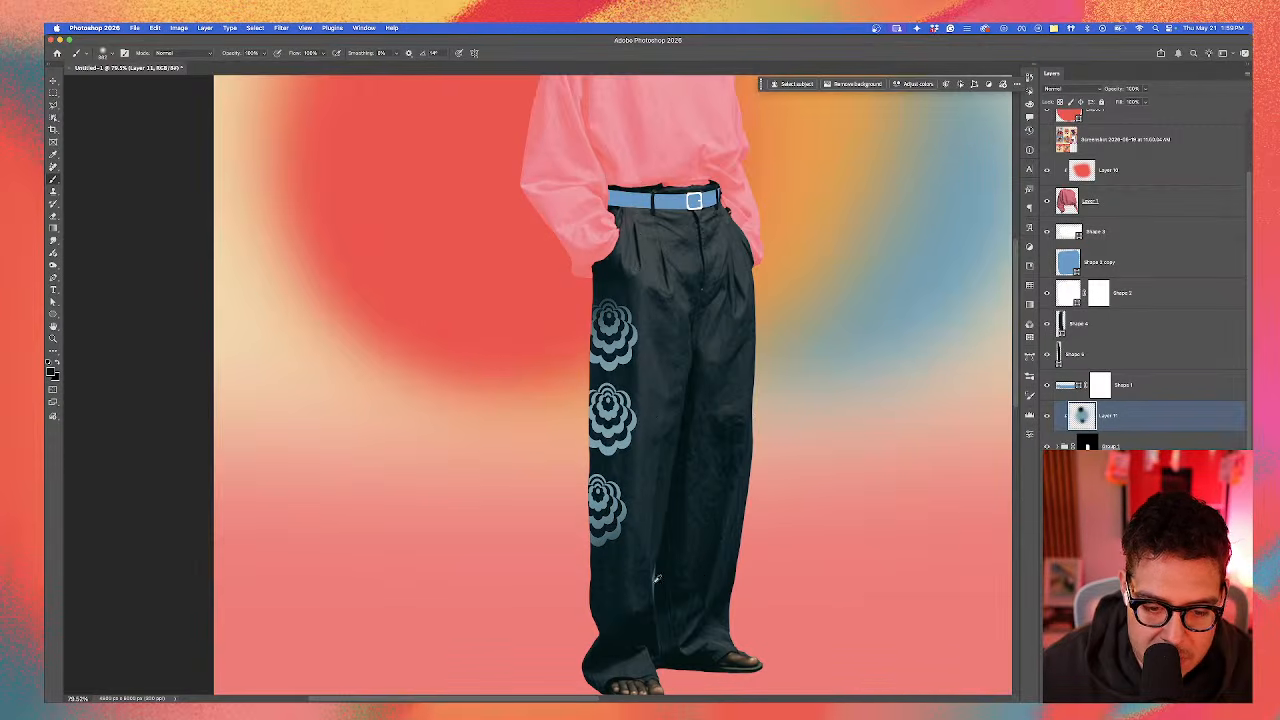
pyautogui.click(665, 506)
pyautogui.press('super+z')
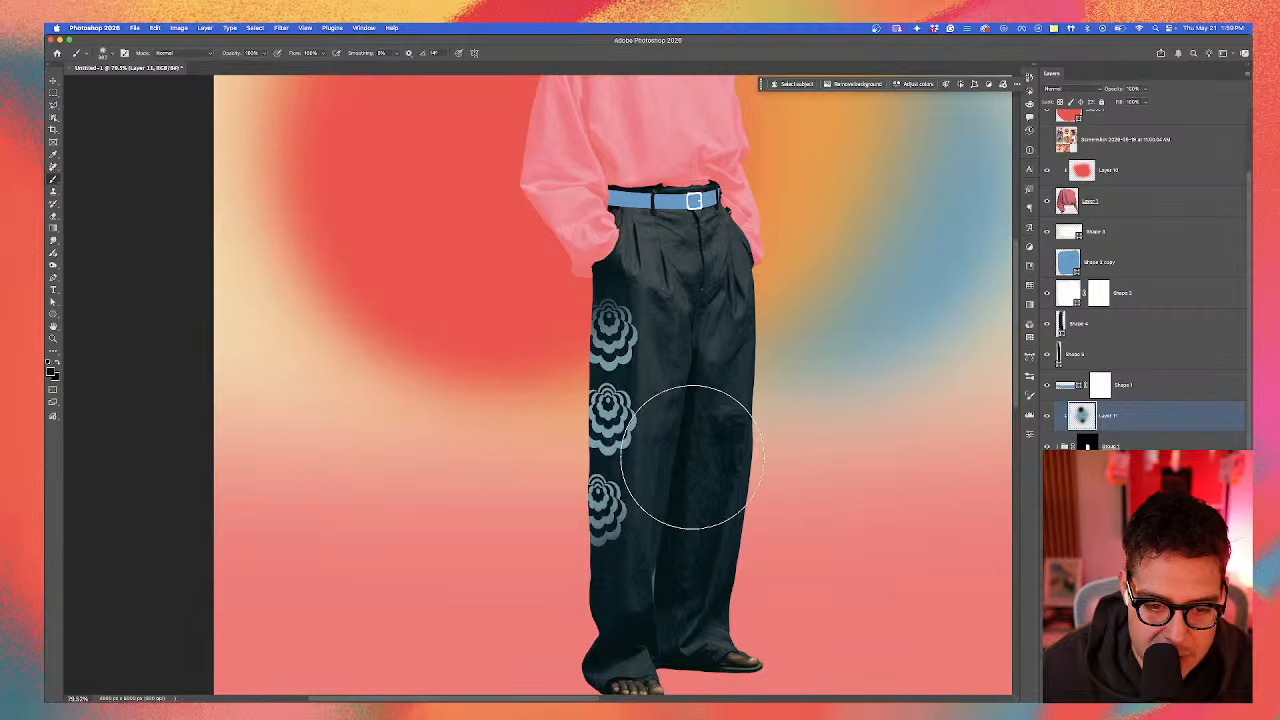
pyautogui.moveTo(696, 461); pyautogui.dragTo(625, 478)
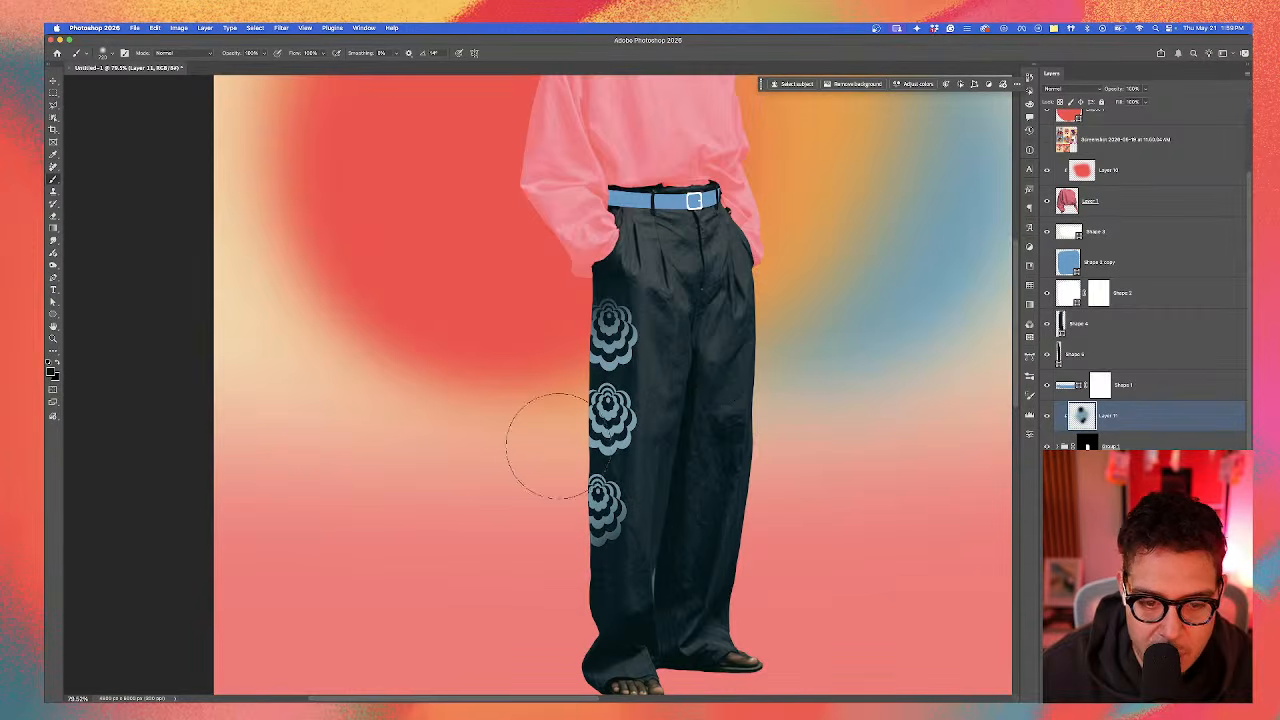
pyautogui.moveTo(549, 447); pyautogui.dragTo(506, 406)
pyautogui.moveTo(540, 372); pyautogui.dragTo(520, 375)
pyautogui.moveTo(571, 425); pyautogui.dragTo(566, 340)
pyautogui.press('super+z')
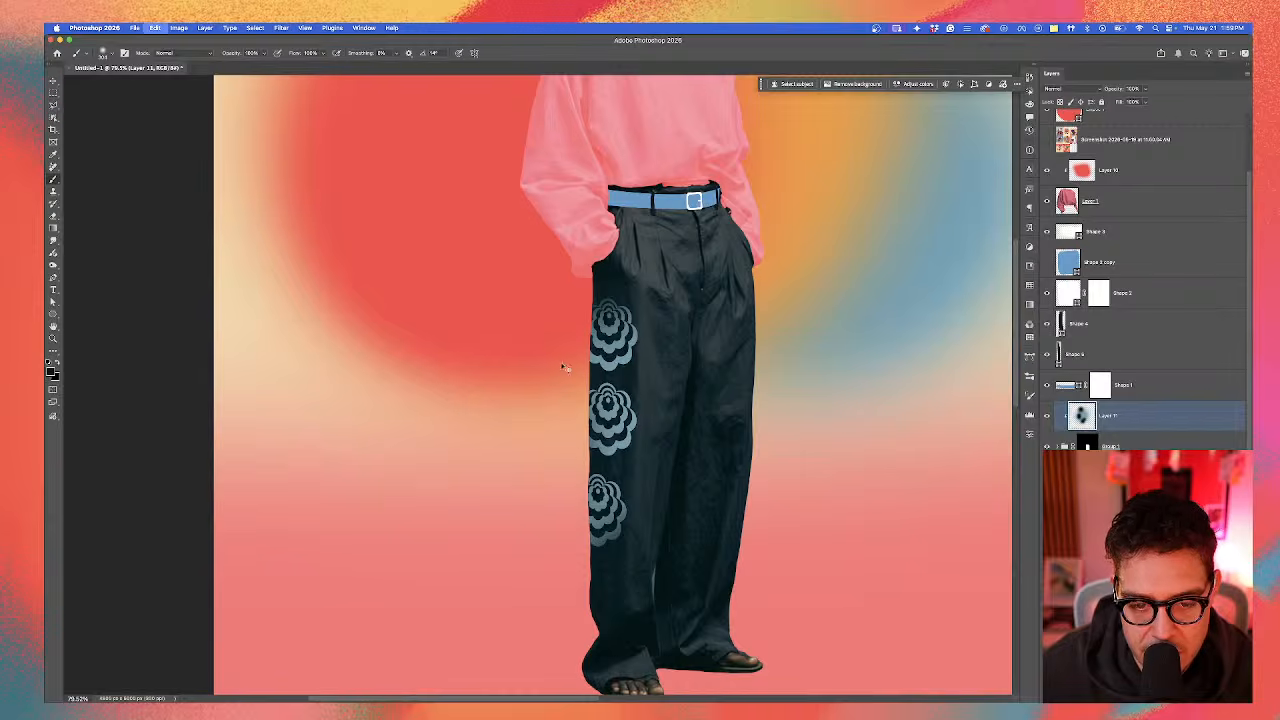
pyautogui.scroll(-4, 553, 444)
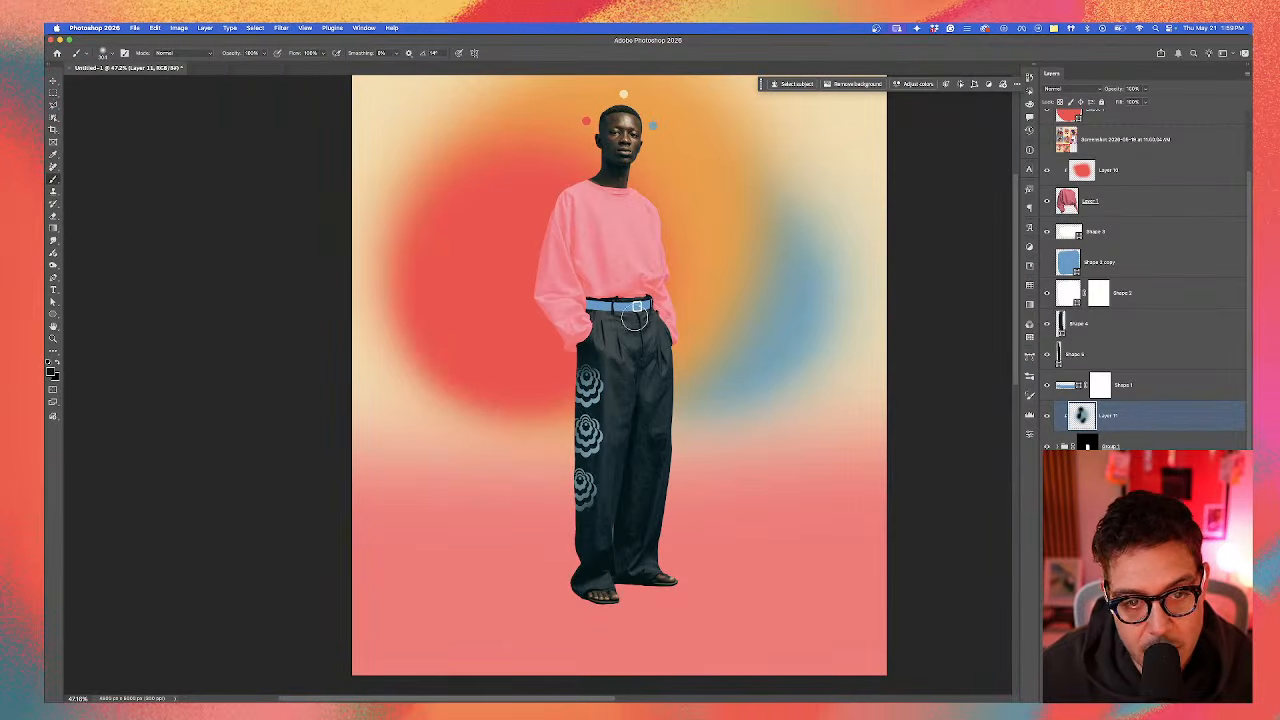
pyautogui.scroll(1, 580, 470)
pyautogui.scroll(-2, 580, 470)
pyautogui.scroll(2, 580, 470)
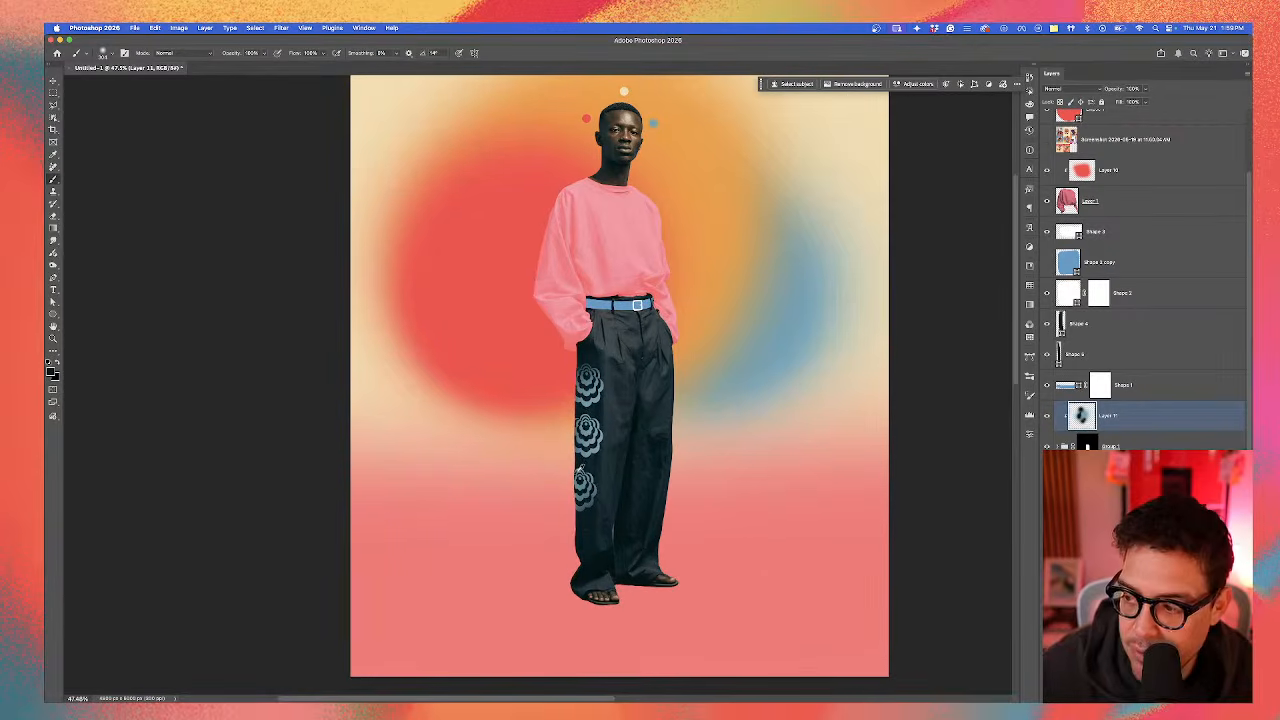
pyautogui.press('v')
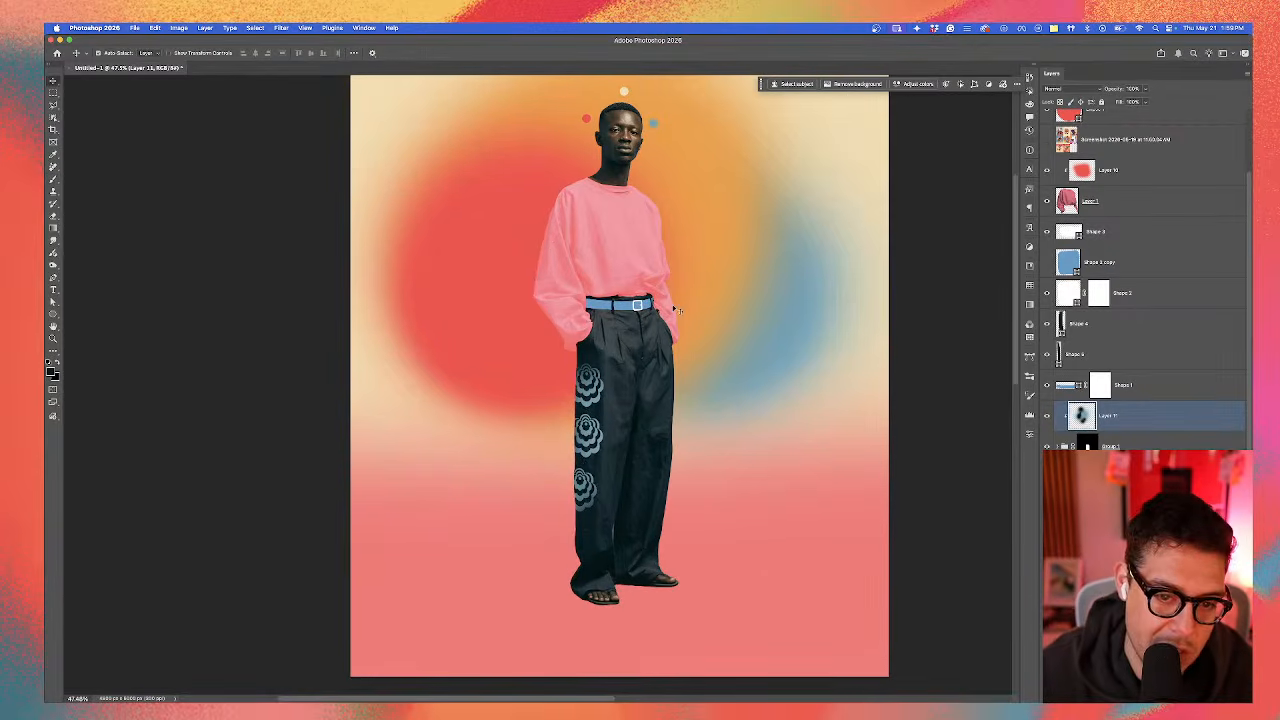
pyautogui.scroll(-2, 690, 310)
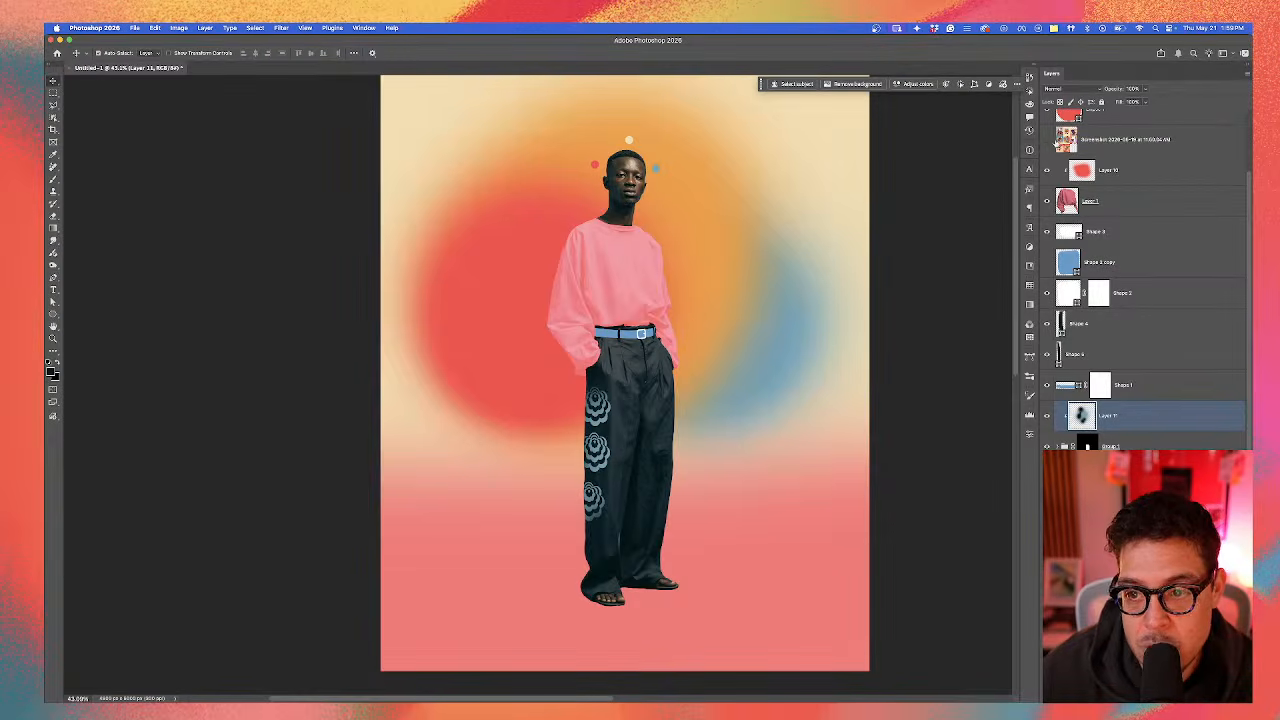
# Step: Switch to Illustrator and open Artwork 8 from the library as an editable document
pyautogui.hotkey('ctrl', 'Up')
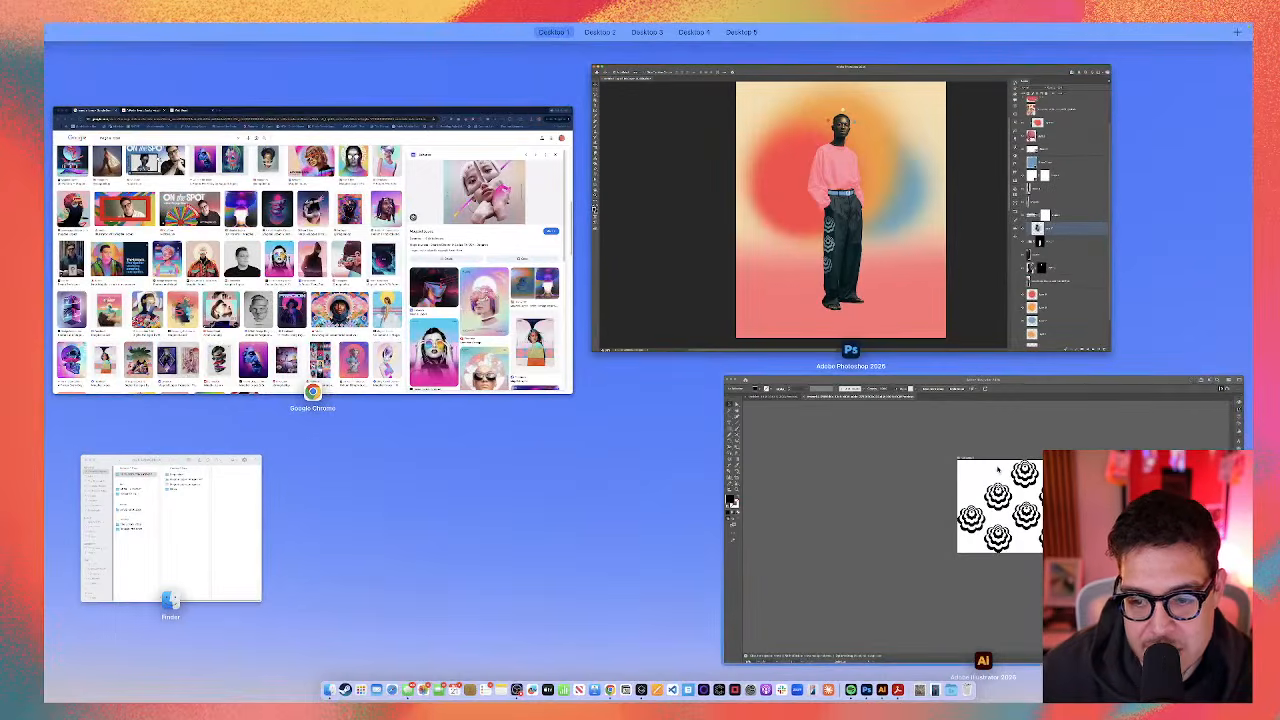
pyautogui.click(997, 469)
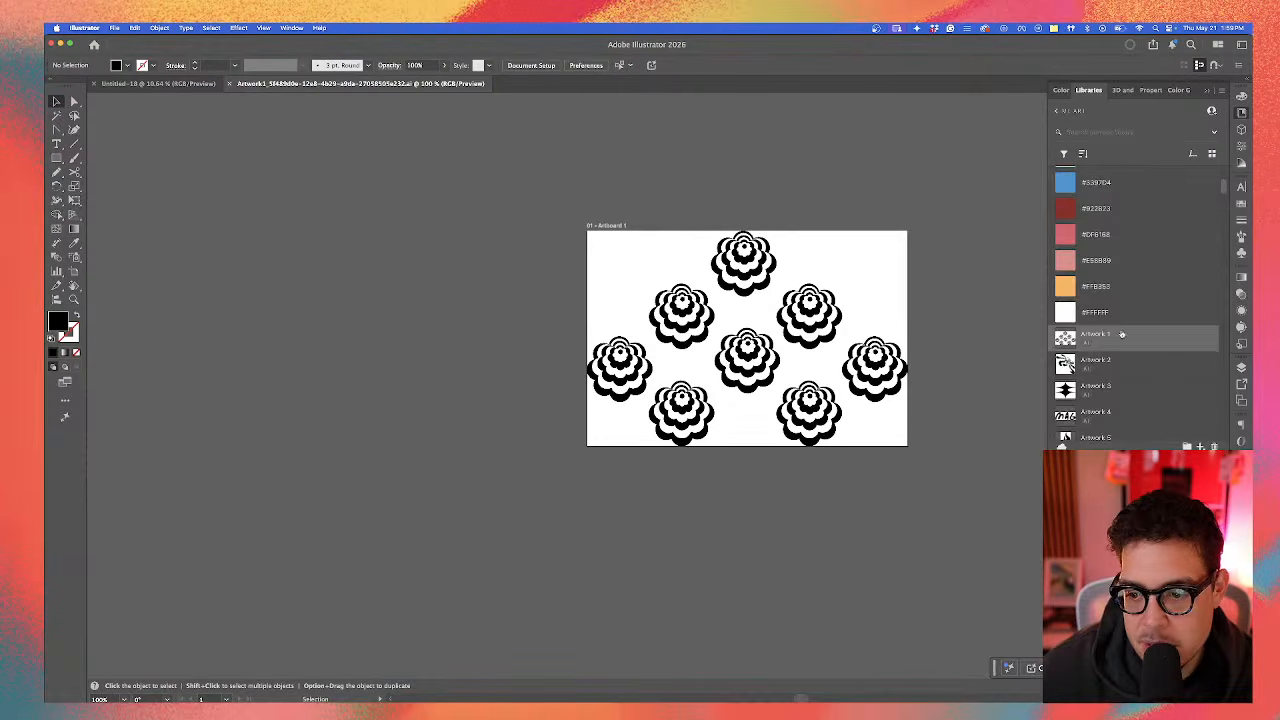
pyautogui.scroll(-3, 1121, 334)
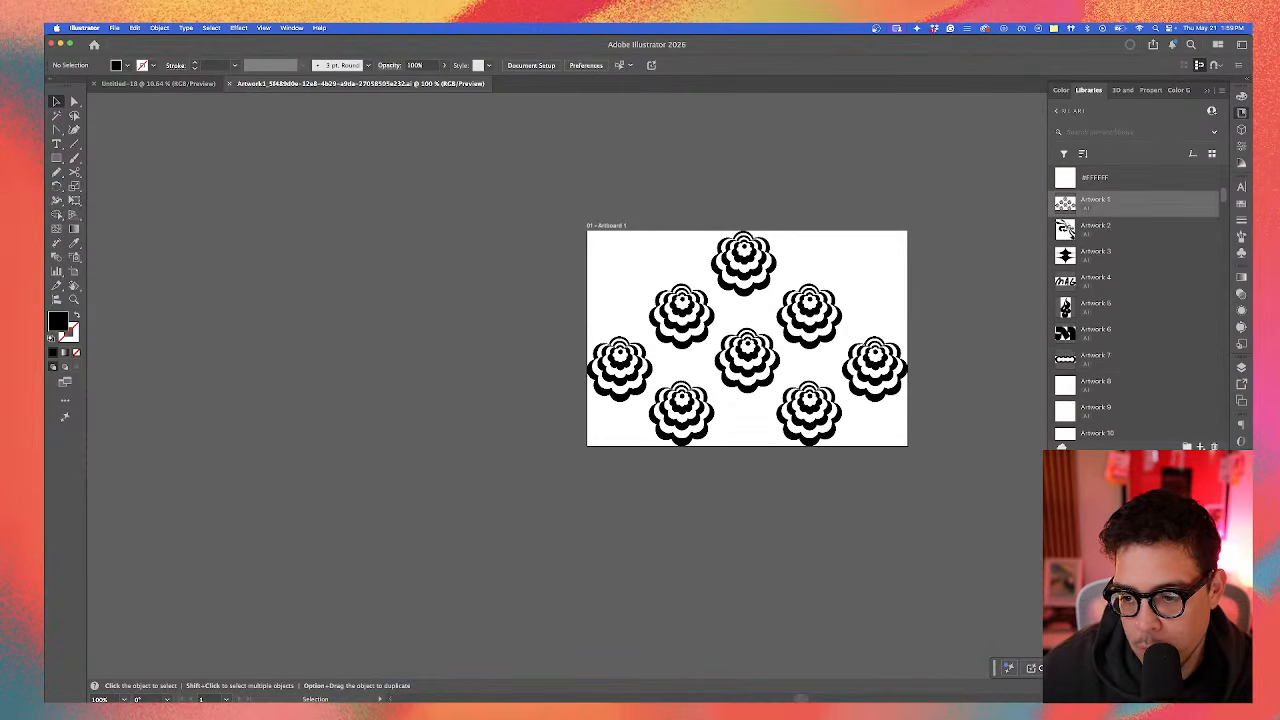
pyautogui.doubleClick(1063, 393)
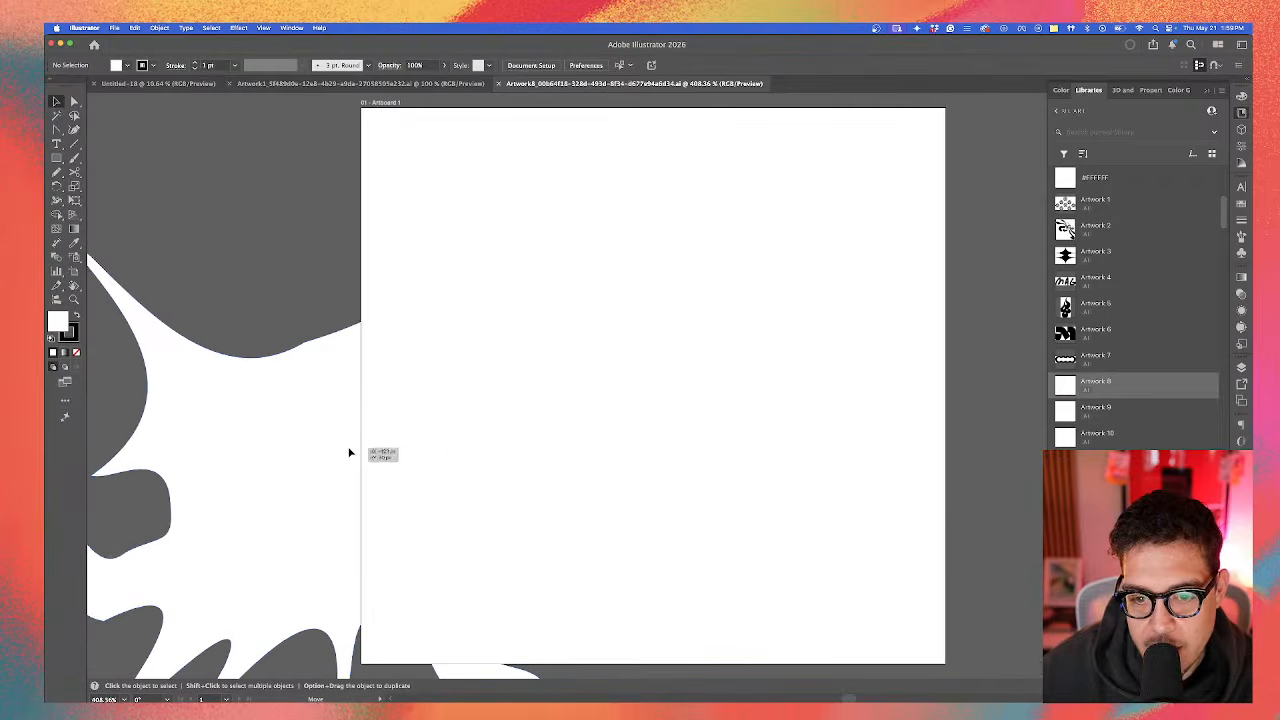
# Step: Delete the large white shape and place the astronaut poster from the library beside the artboard
pyautogui.click(371, 447)
pyautogui.press('Delete')
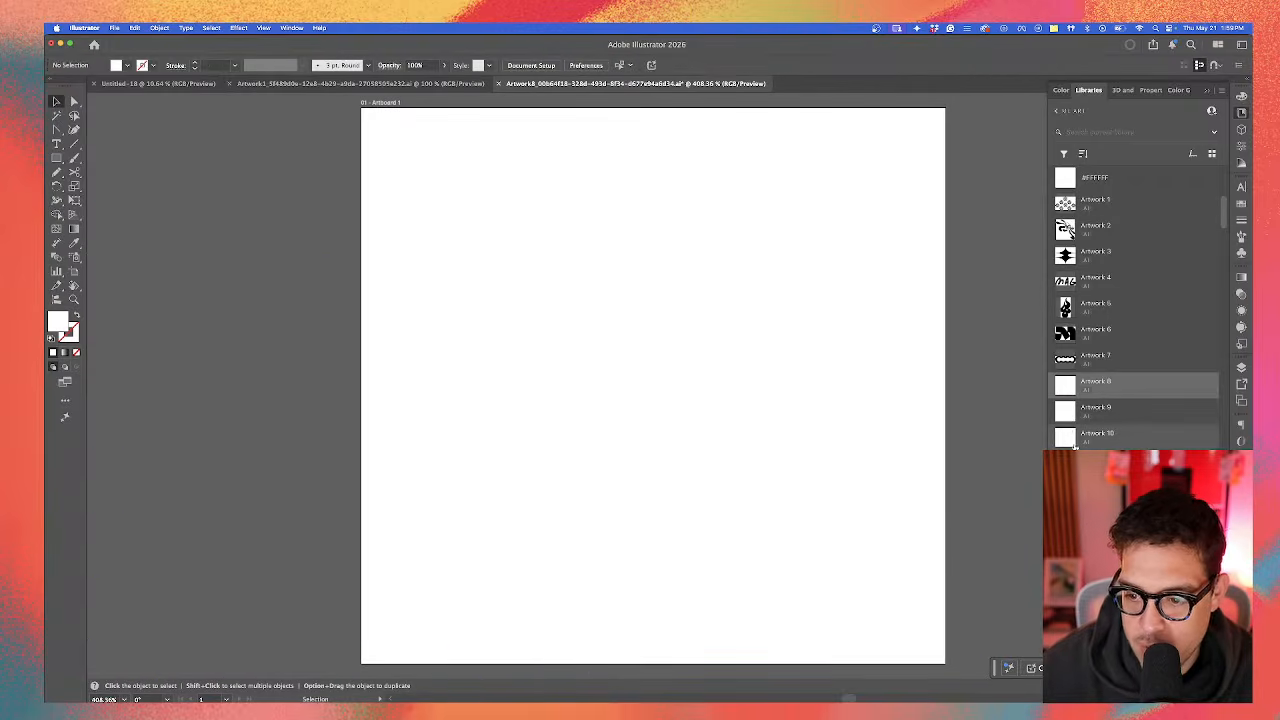
pyautogui.scroll(-3, 1075, 447)
pyautogui.scroll(-2, 1072, 447)
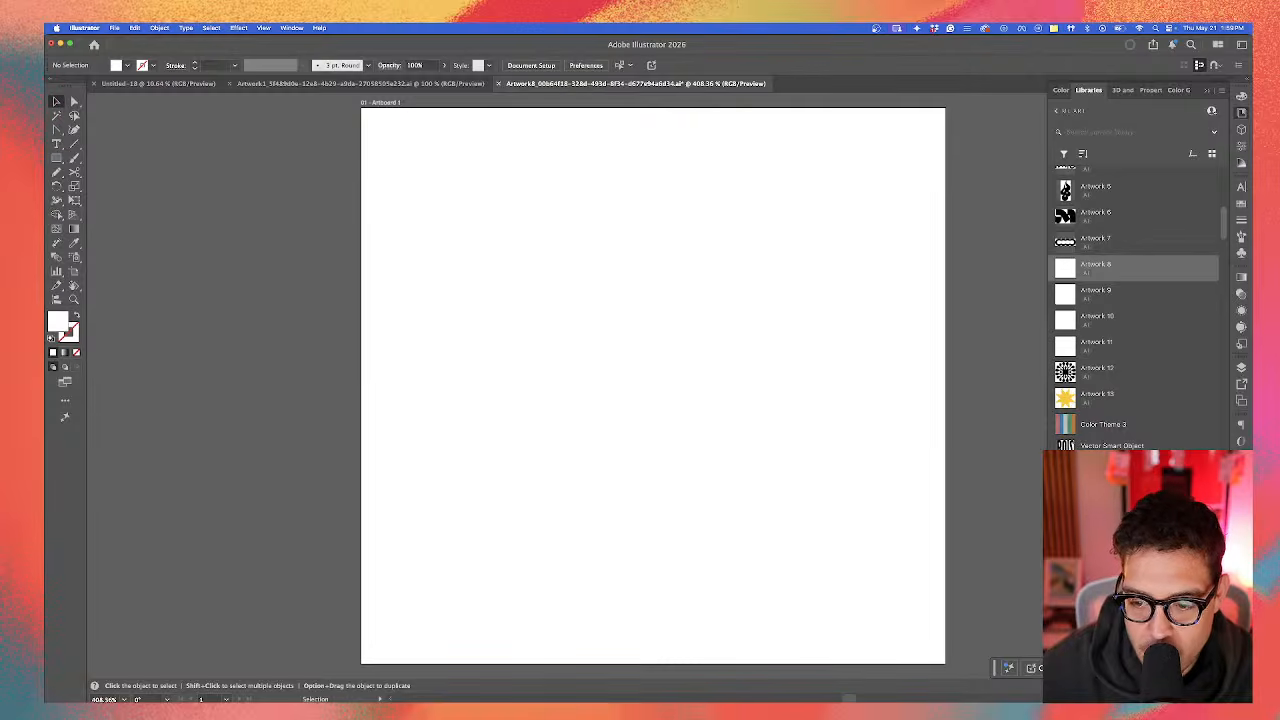
pyautogui.moveTo(1065, 267); pyautogui.dragTo(616, 402)
pyautogui.scroll(-5, 823, 503)
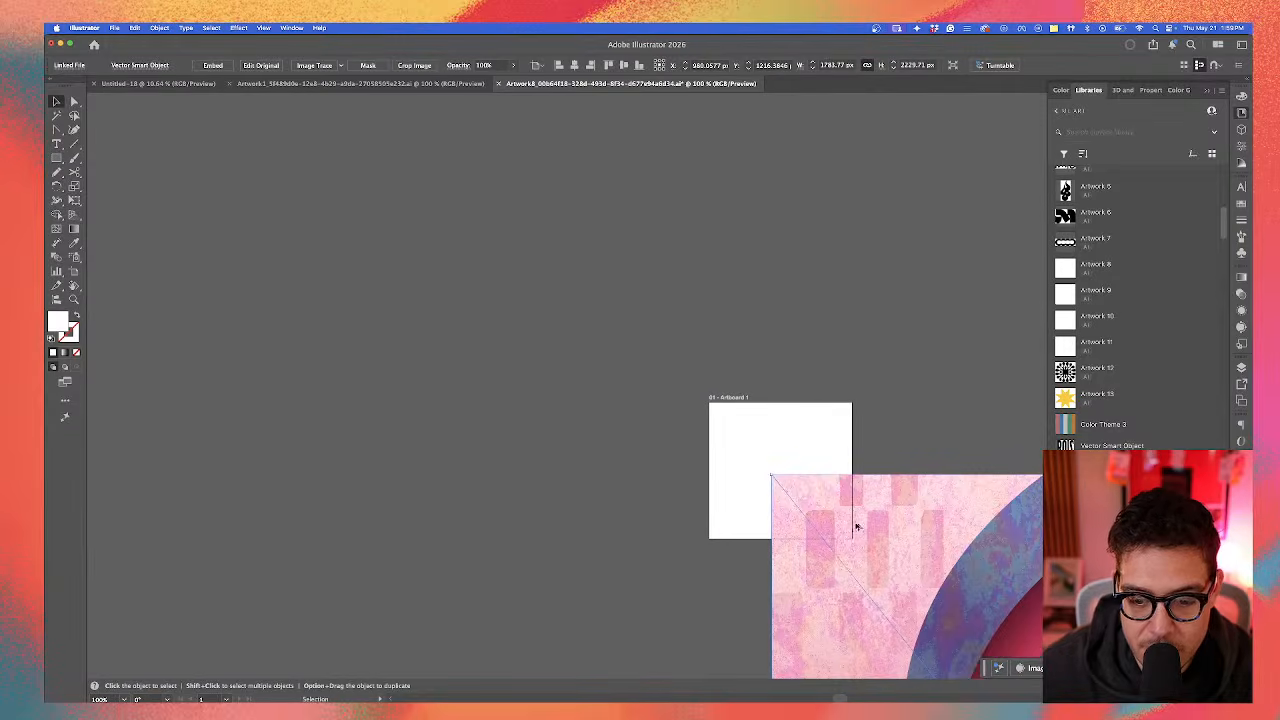
pyautogui.moveTo(856, 526); pyautogui.dragTo(478, 243)
pyautogui.scroll(-5, 478, 242)
pyautogui.scroll(4, 595, 322)
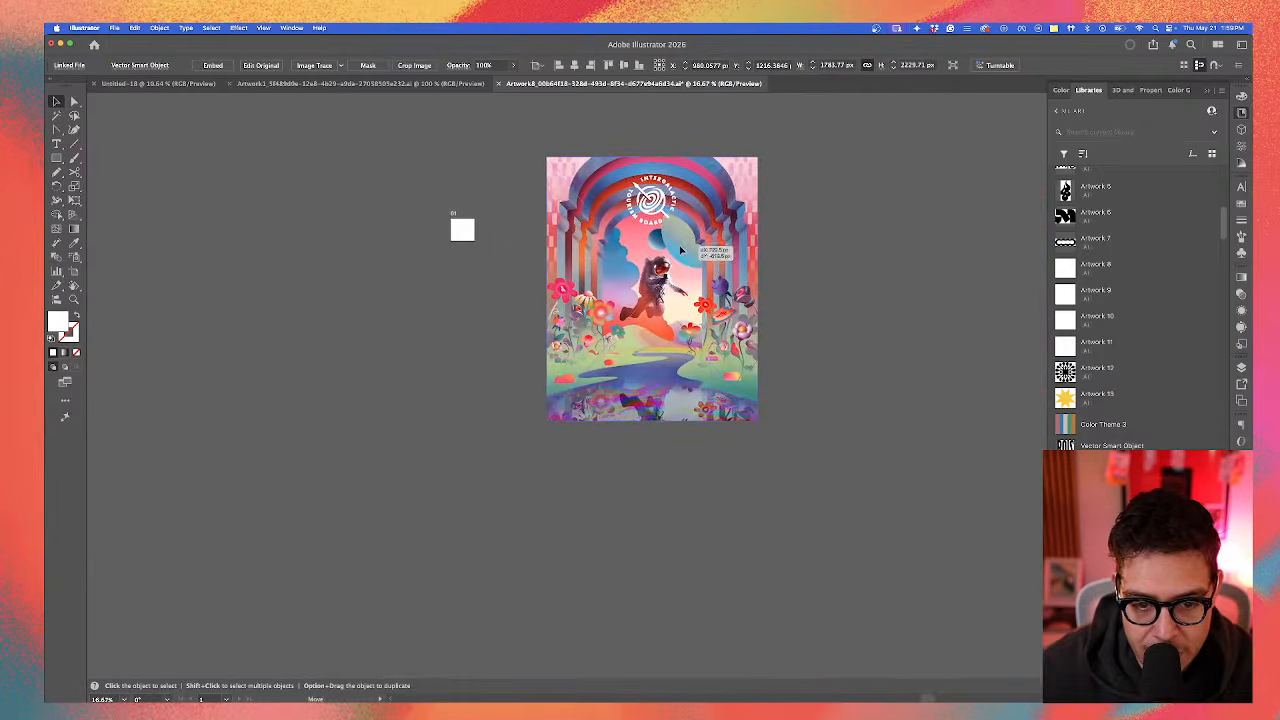
# Step: Examine the astronaut and the shaded flowers in the placed poster up close, and remove the poster from the canvas
pyautogui.scroll(3, 260, 340)
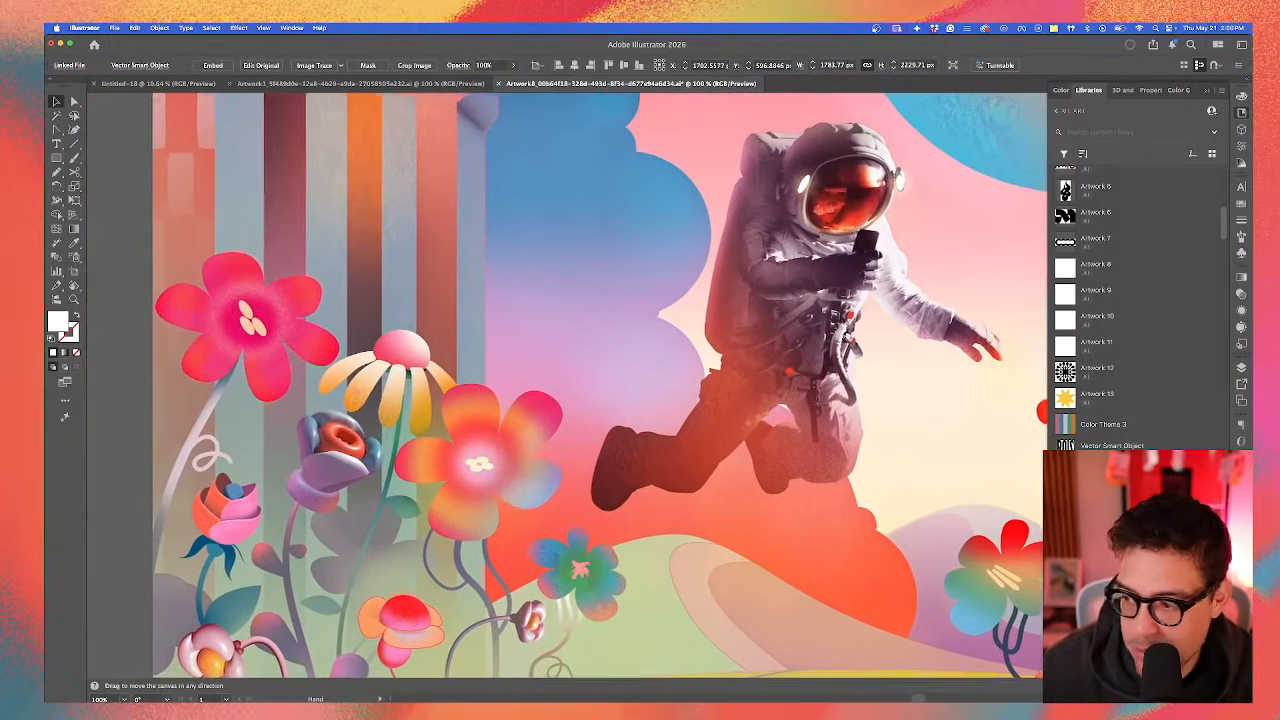
pyautogui.moveTo(566, 386); pyautogui.dragTo(354, 314)
pyautogui.hscroll(5, 566, 386)
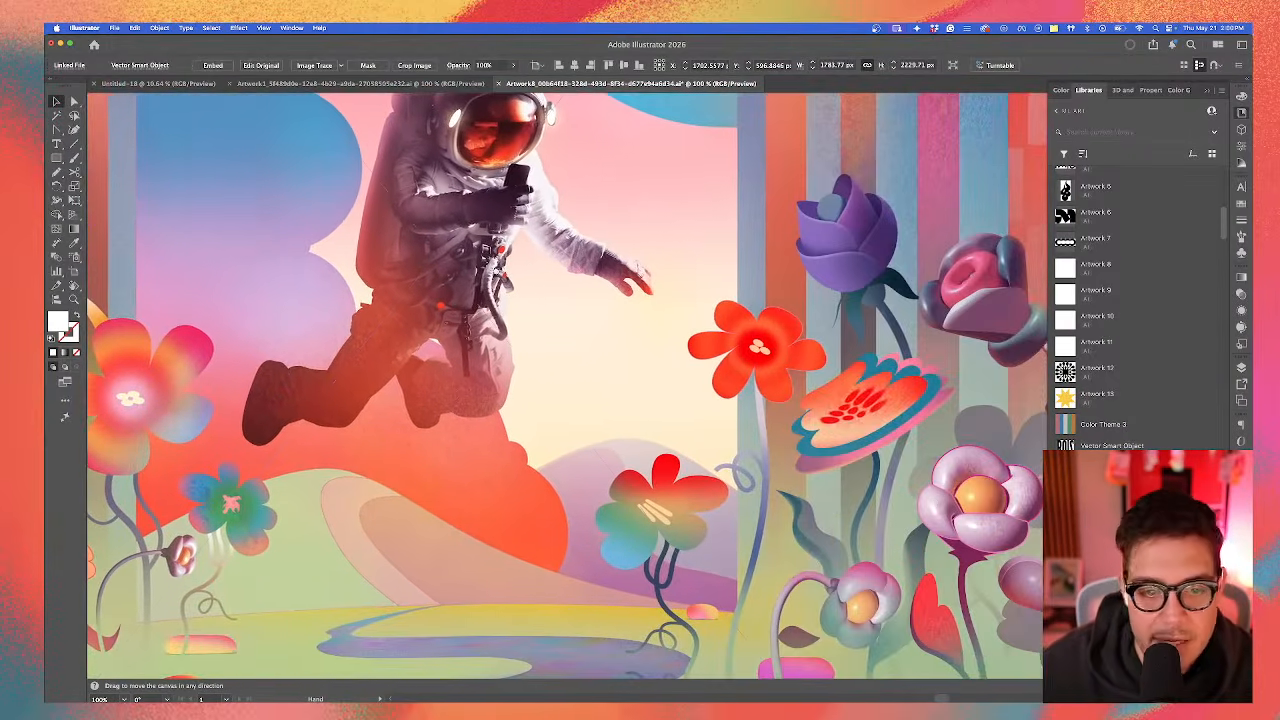
pyautogui.scroll(2, 566, 386)
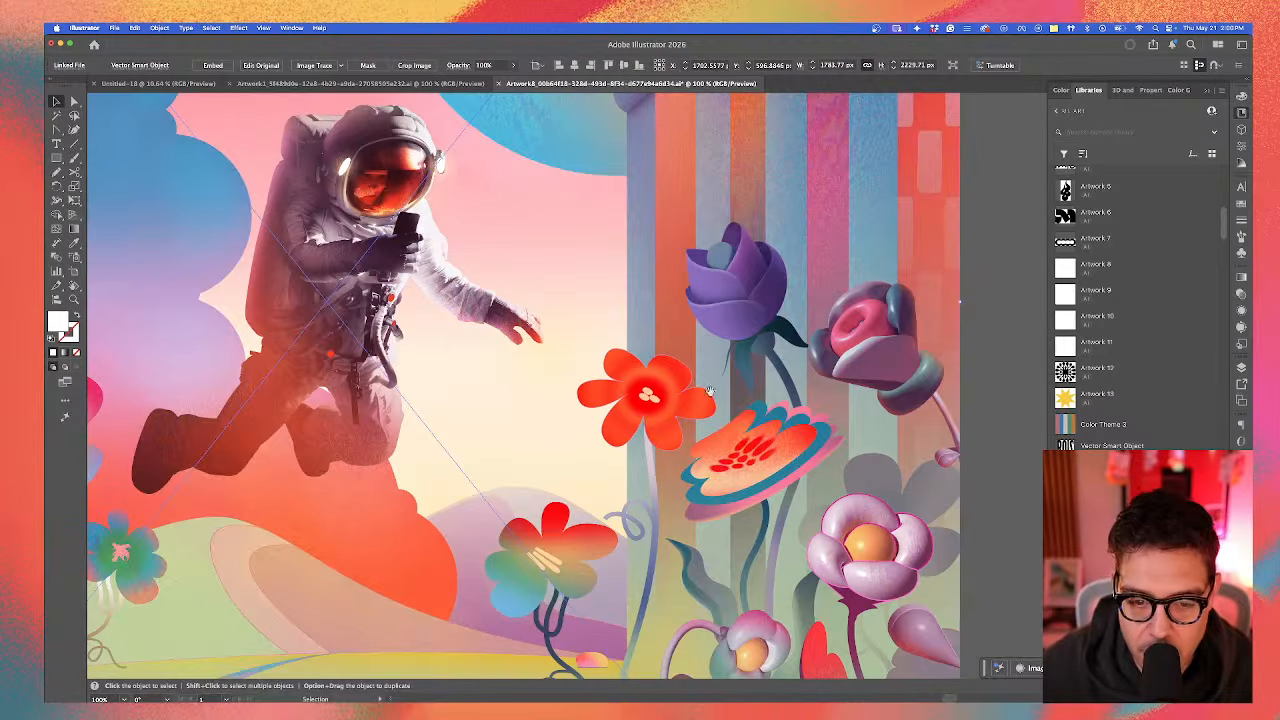
pyautogui.moveTo(709, 391); pyautogui.dragTo(835, 316)
pyautogui.press('super+minus')
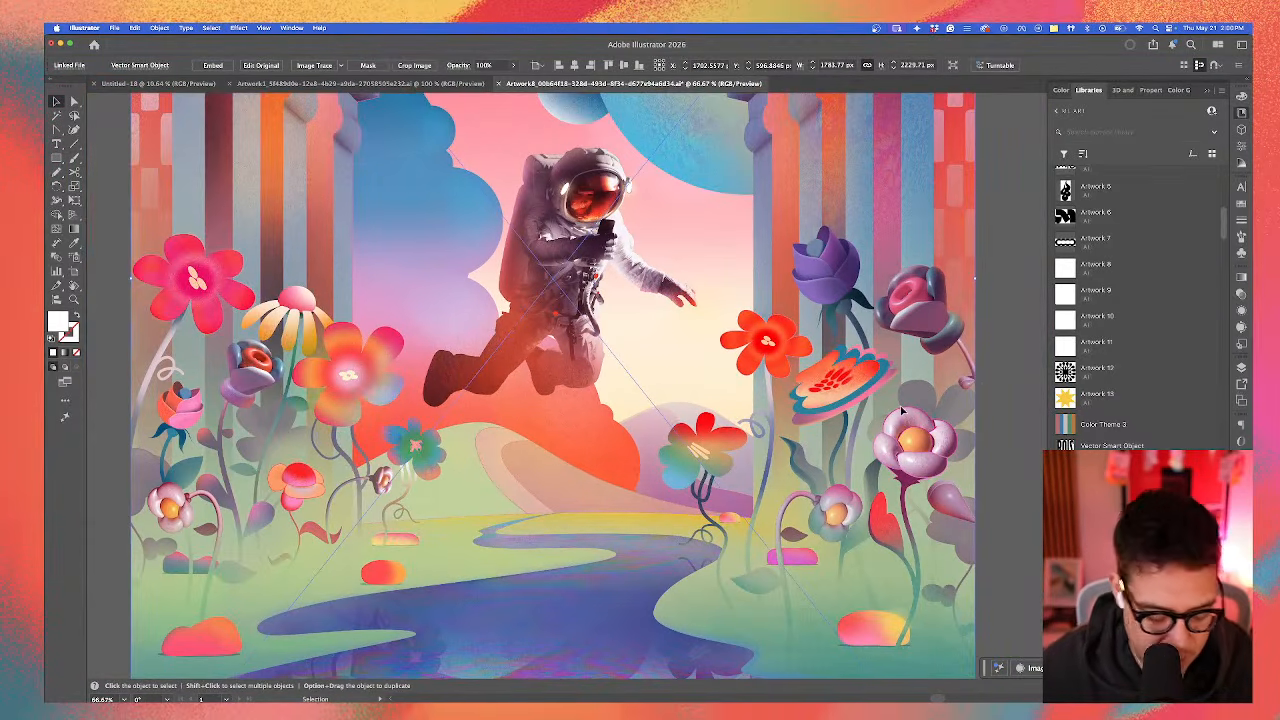
pyautogui.press('Delete')
# Step: Open Artwork 2 from the library as an editable document and copy its striped black graphic
pyautogui.scroll(-5, 1180, 420)
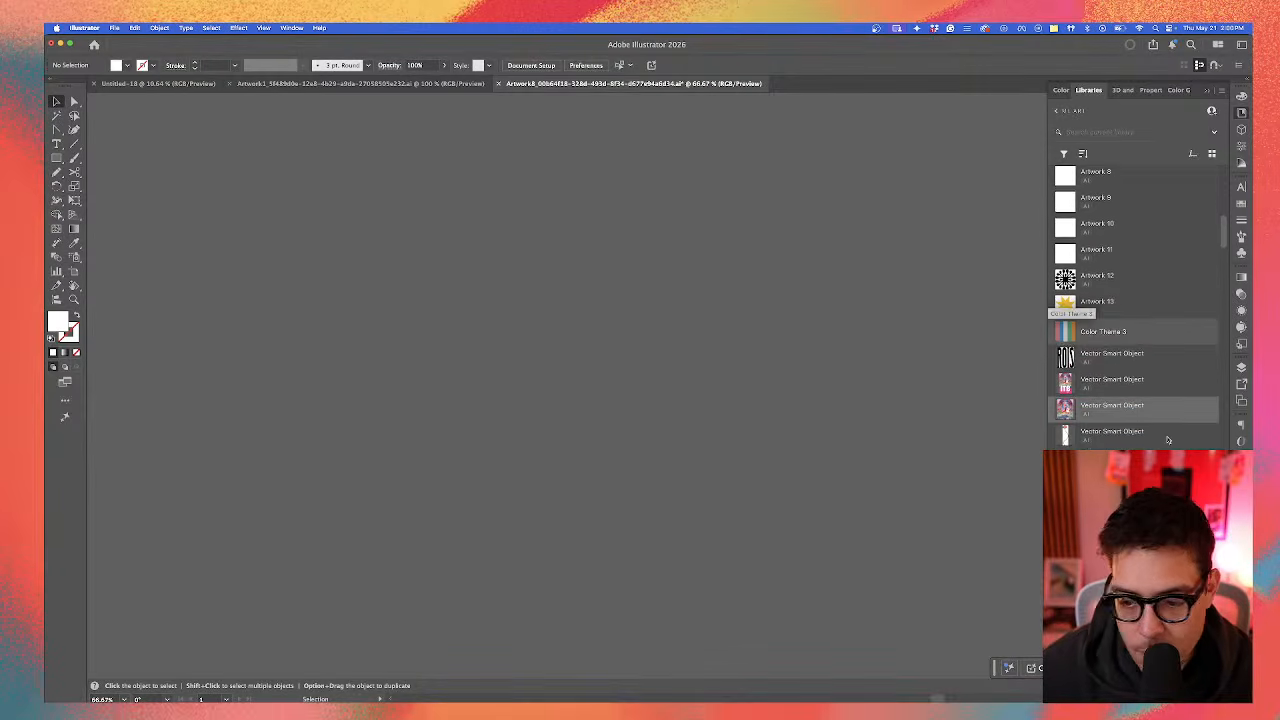
pyautogui.scroll(7, 1167, 440)
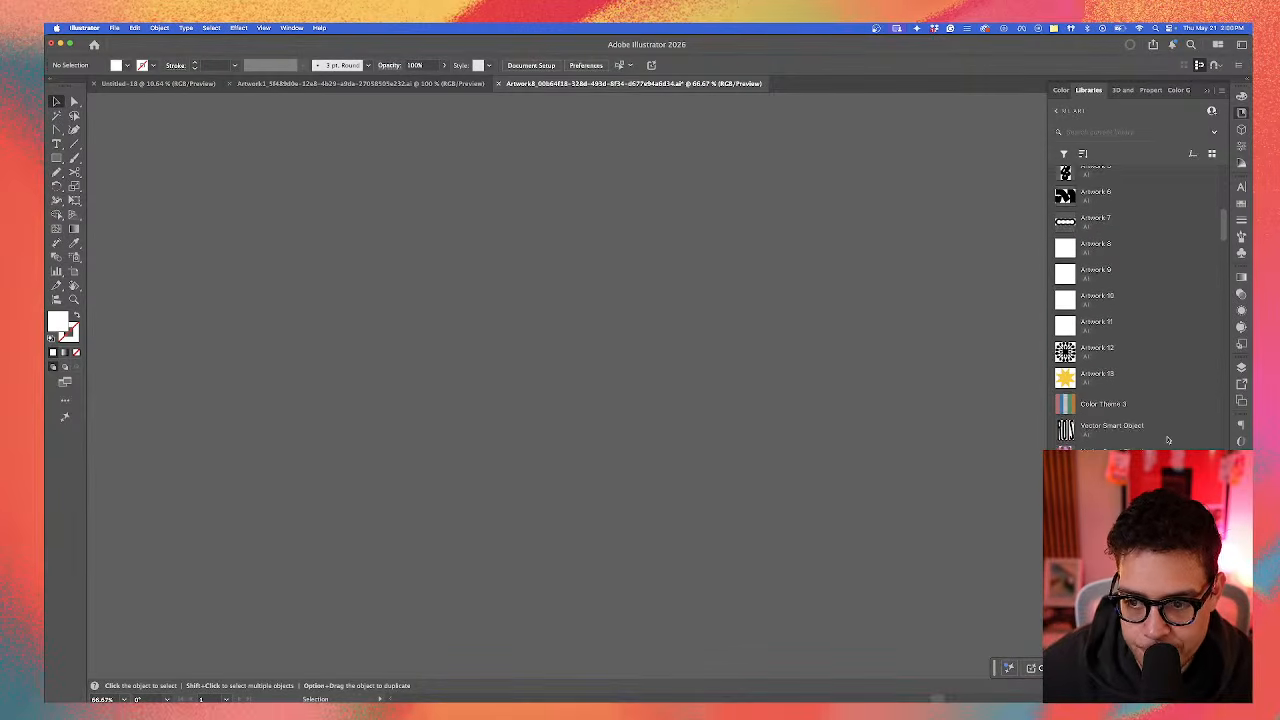
pyautogui.scroll(4, 1167, 440)
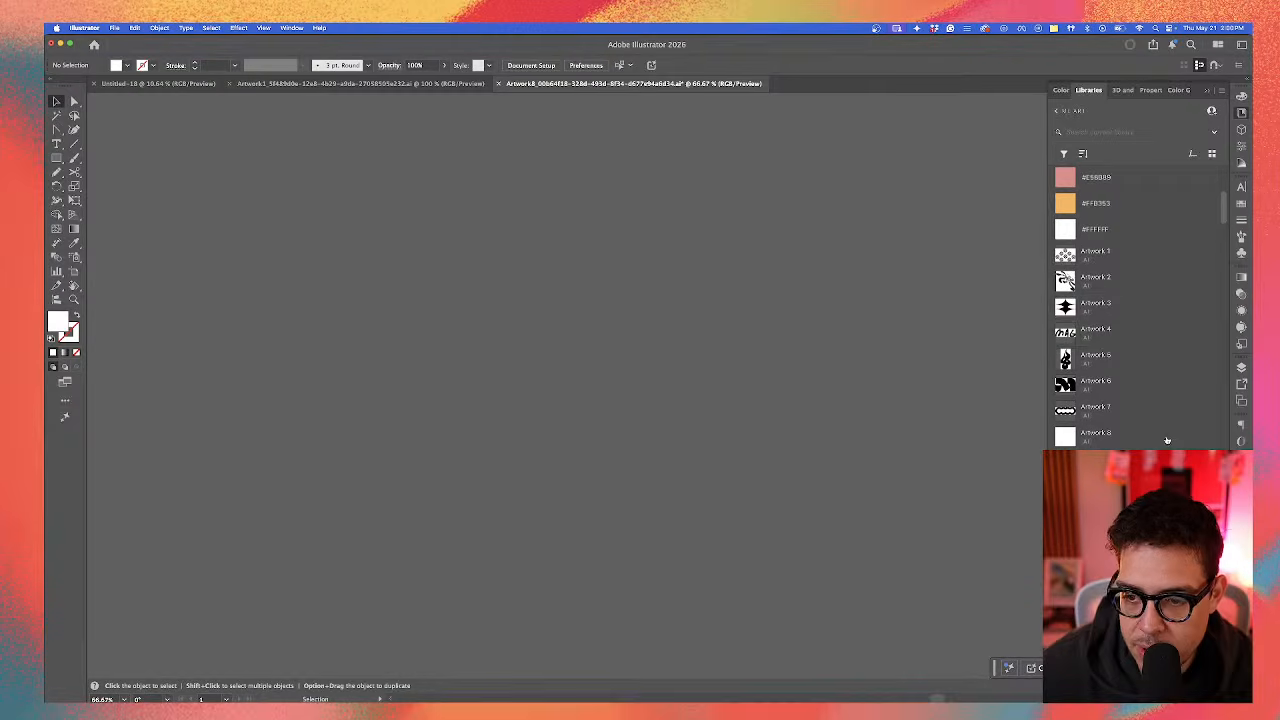
pyautogui.click(1068, 284)
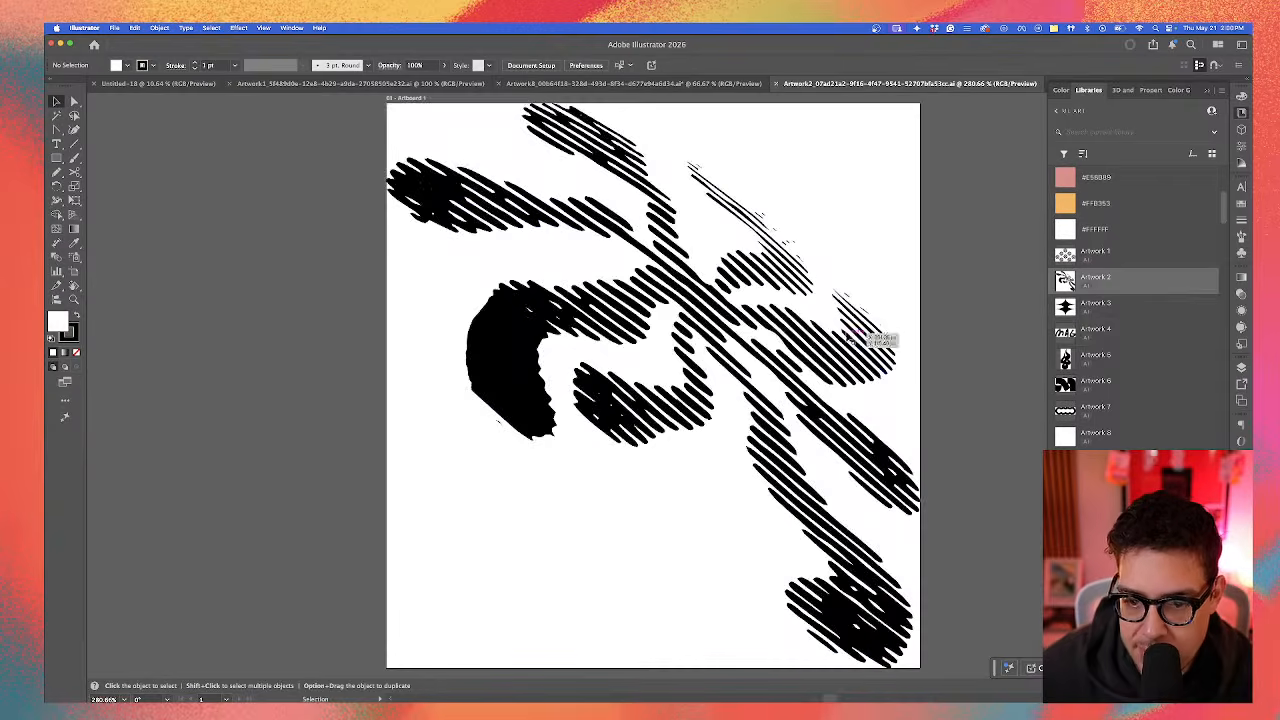
pyautogui.click(880, 341)
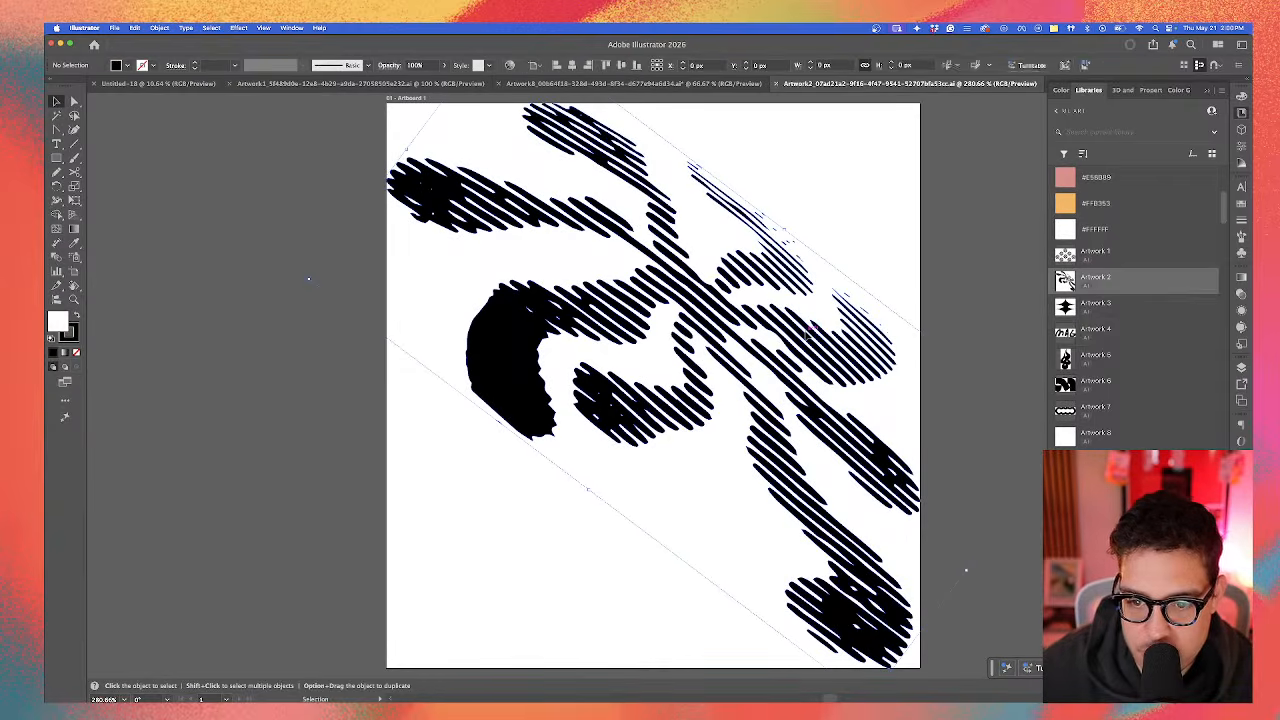
pyautogui.click(927, 232)
pyautogui.press('super+0')
pyautogui.scroll(6, 1068, 297)
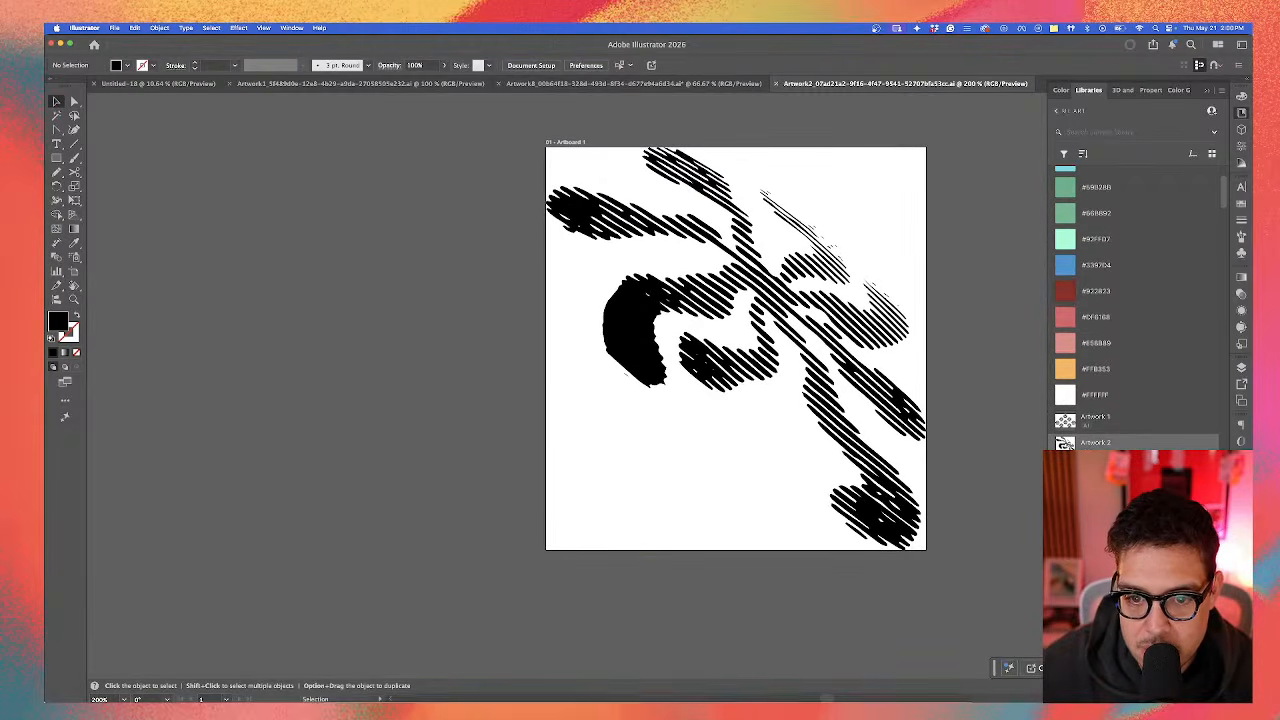
# Step: Switch to Photoshop and paste the striped graphic as a smart object over the upper trousers below the belt
pyautogui.hotkey('ctrl', 'Up')
pyautogui.click(510, 336)
pyautogui.press('super+v')
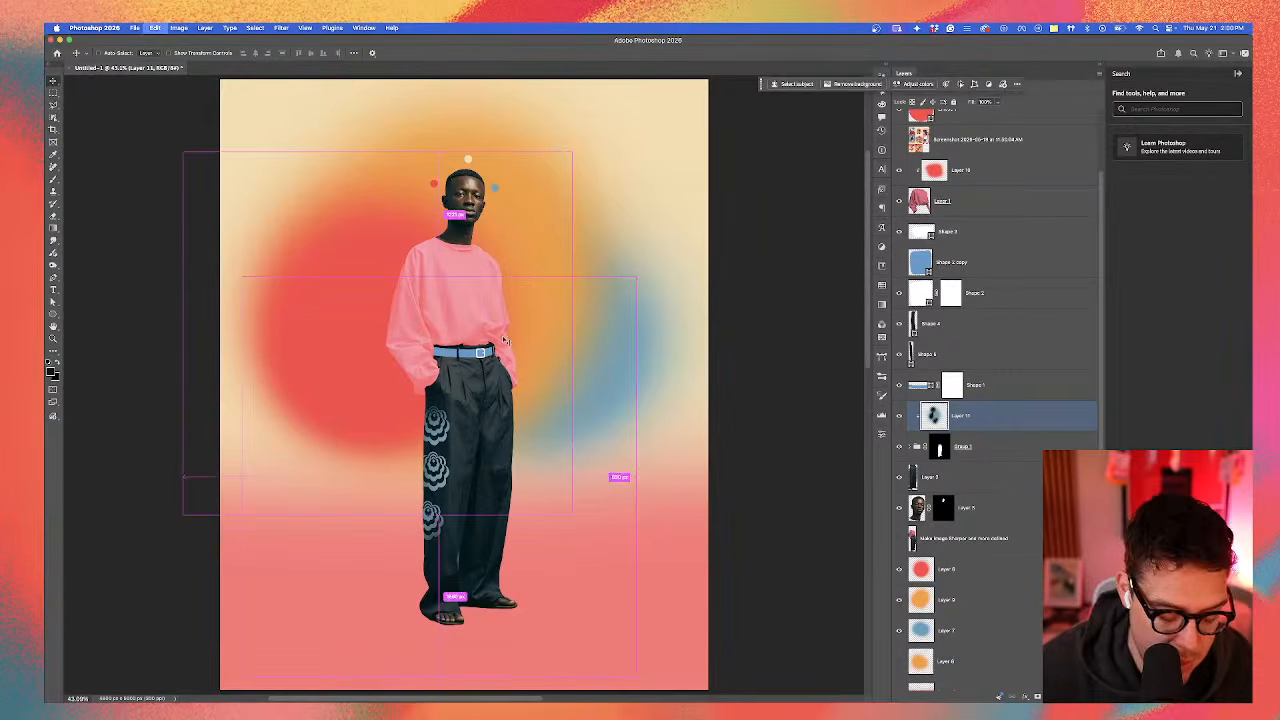
pyautogui.click(693, 325)
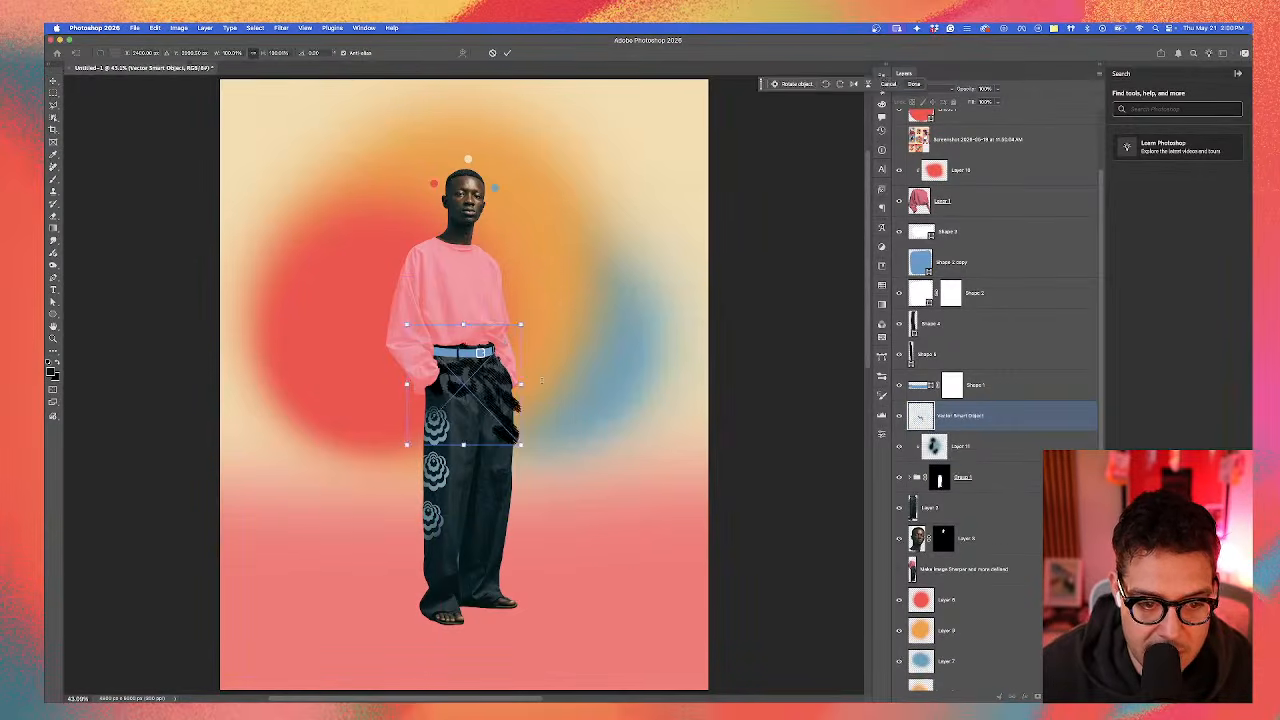
pyautogui.moveTo(494, 366)
pyautogui.mouseDown()
pyautogui.moveTo(512, 368)
pyautogui.moveTo(518, 402)
pyautogui.moveTo(502, 340)
pyautogui.moveTo(496, 370)
pyautogui.mouseUp()
pyautogui.press('Return')
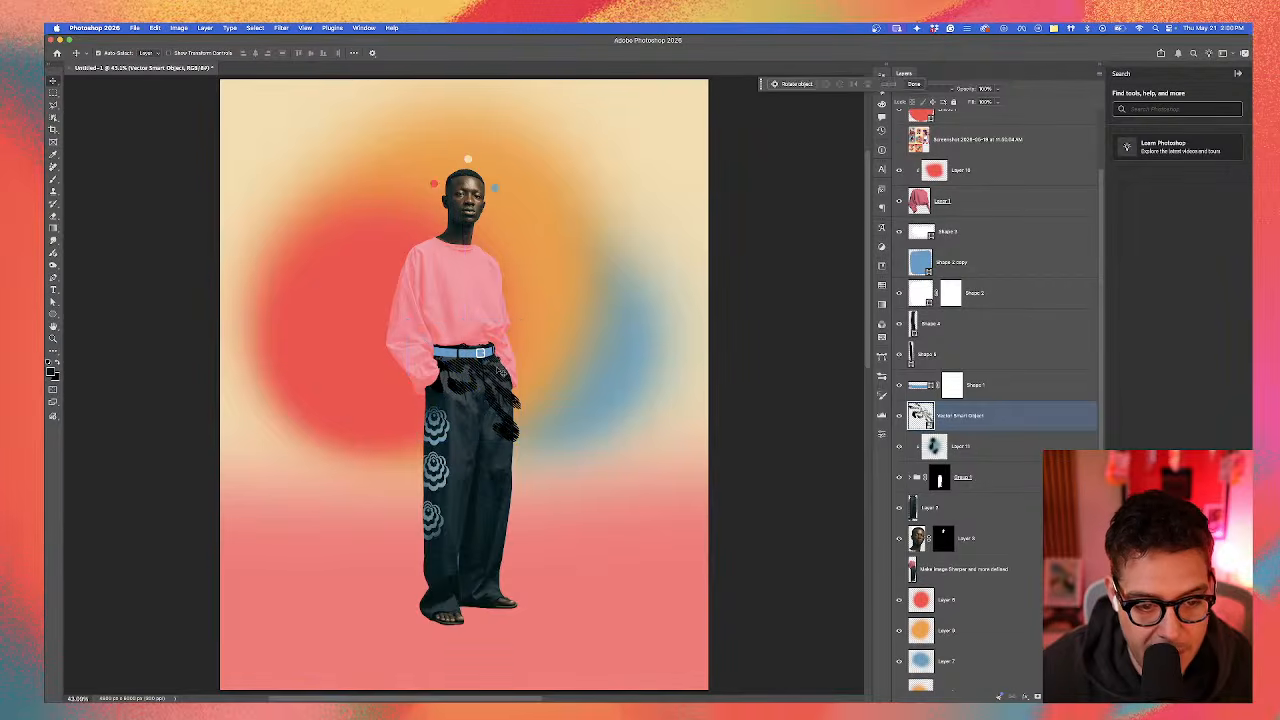
# Step: Shift the striped graphic slightly upward and outward so its ends extend past the hip
pyautogui.scroll(2, 479, 375)
pyautogui.scroll(3, 478, 376)
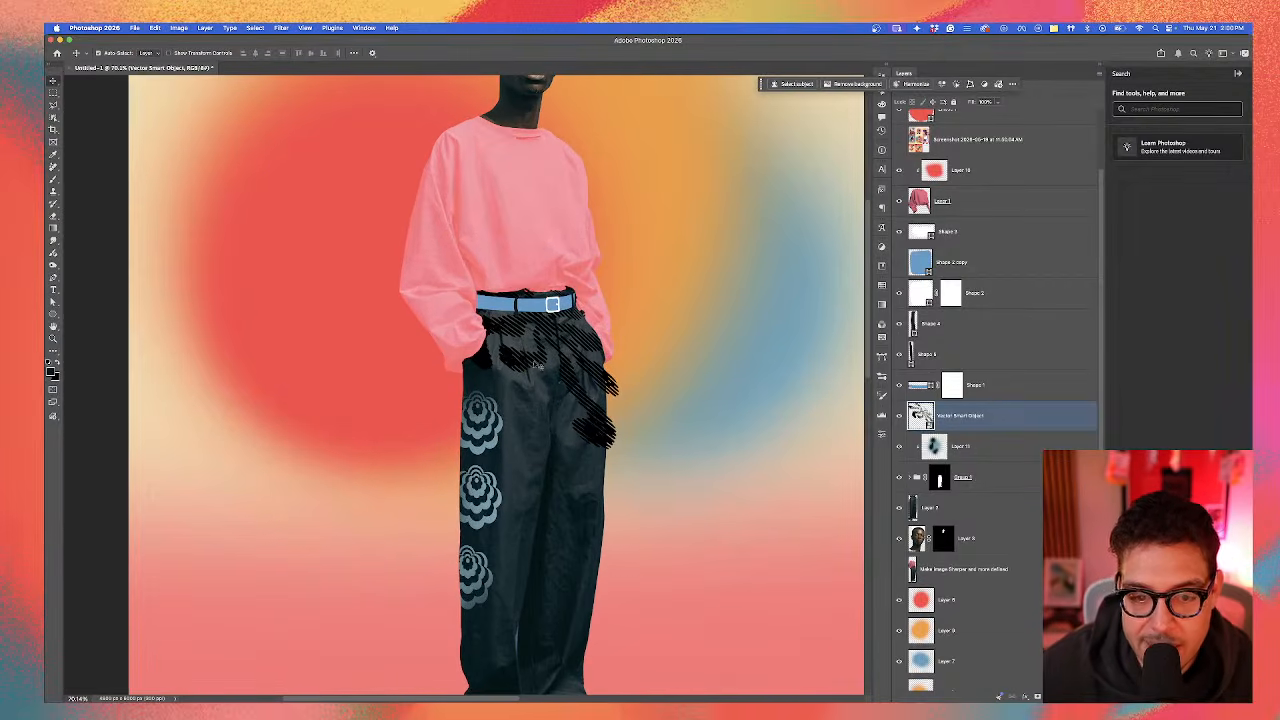
pyautogui.keyDown('super'); pyautogui.click(960, 661); pyautogui.keyUp('super')
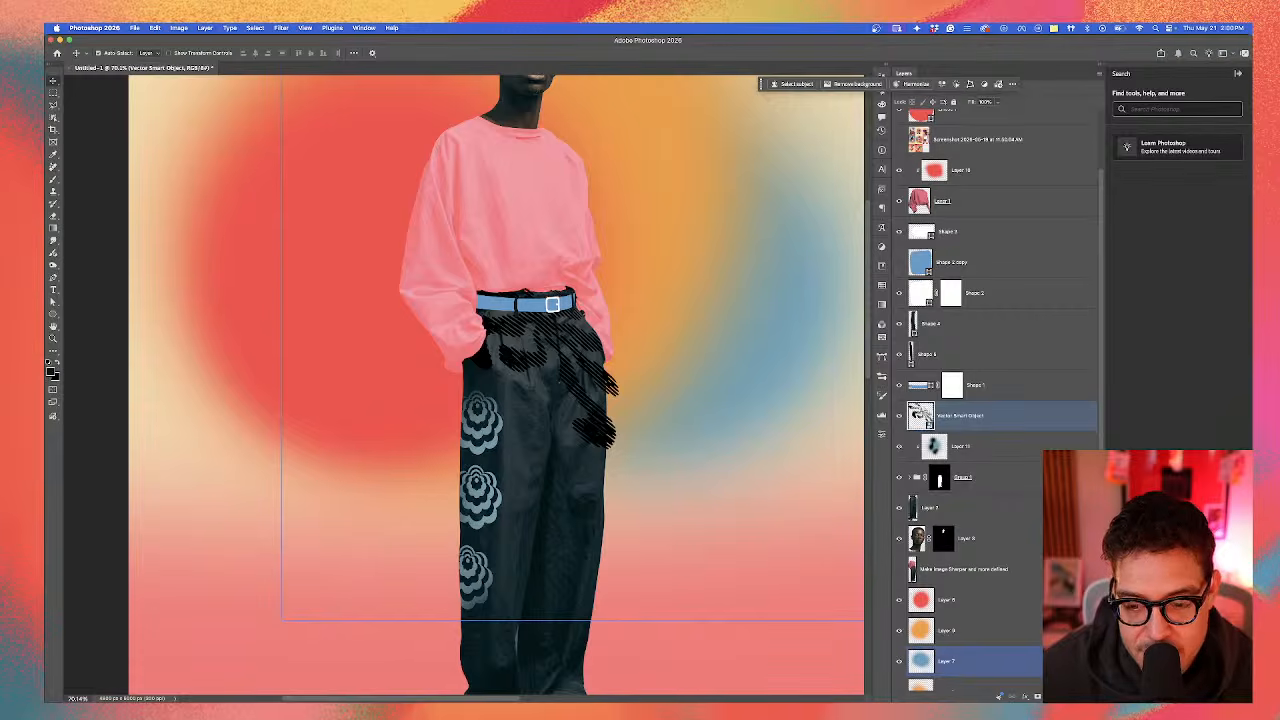
pyautogui.keyDown('super'); pyautogui.click(960, 661); pyautogui.keyUp('super')
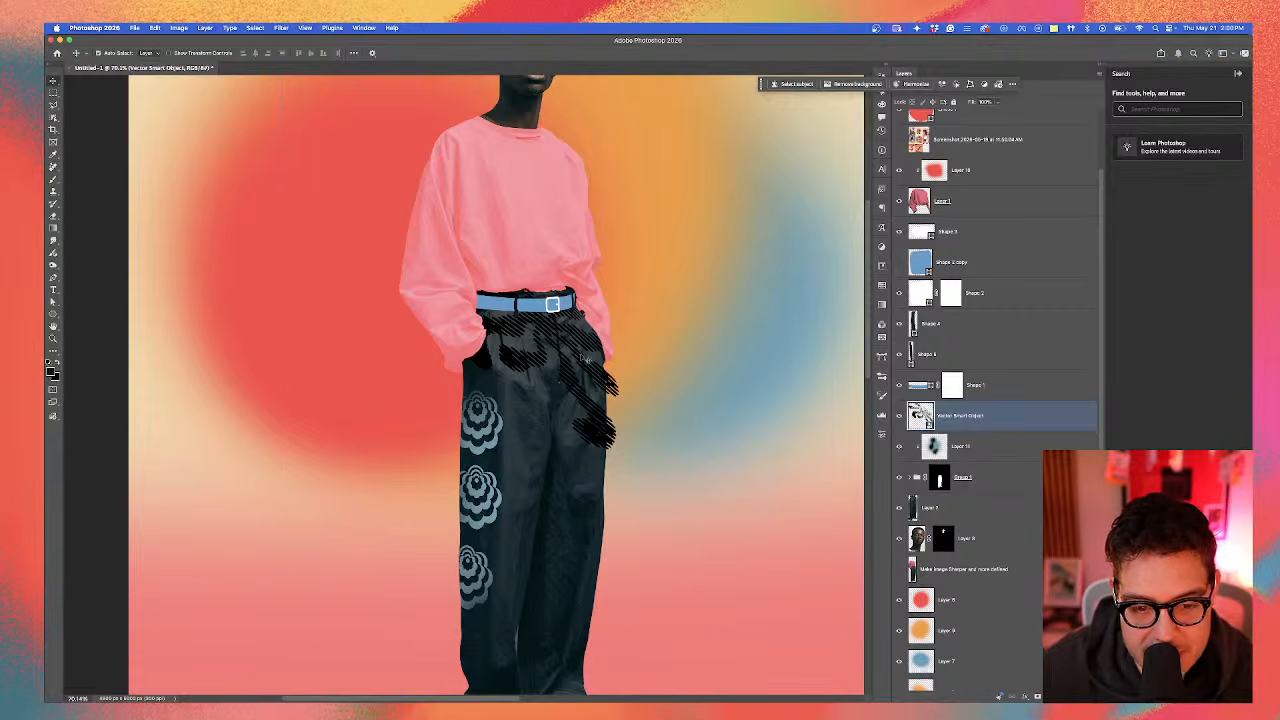
pyautogui.moveTo(594, 436)
pyautogui.mouseDown()
pyautogui.moveTo(578, 437)
pyautogui.moveTo(583, 522)
pyautogui.moveTo(584, 406)
pyautogui.moveTo(596, 392)
pyautogui.moveTo(607, 413)
pyautogui.mouseUp()
pyautogui.scroll(-2, 608, 415)
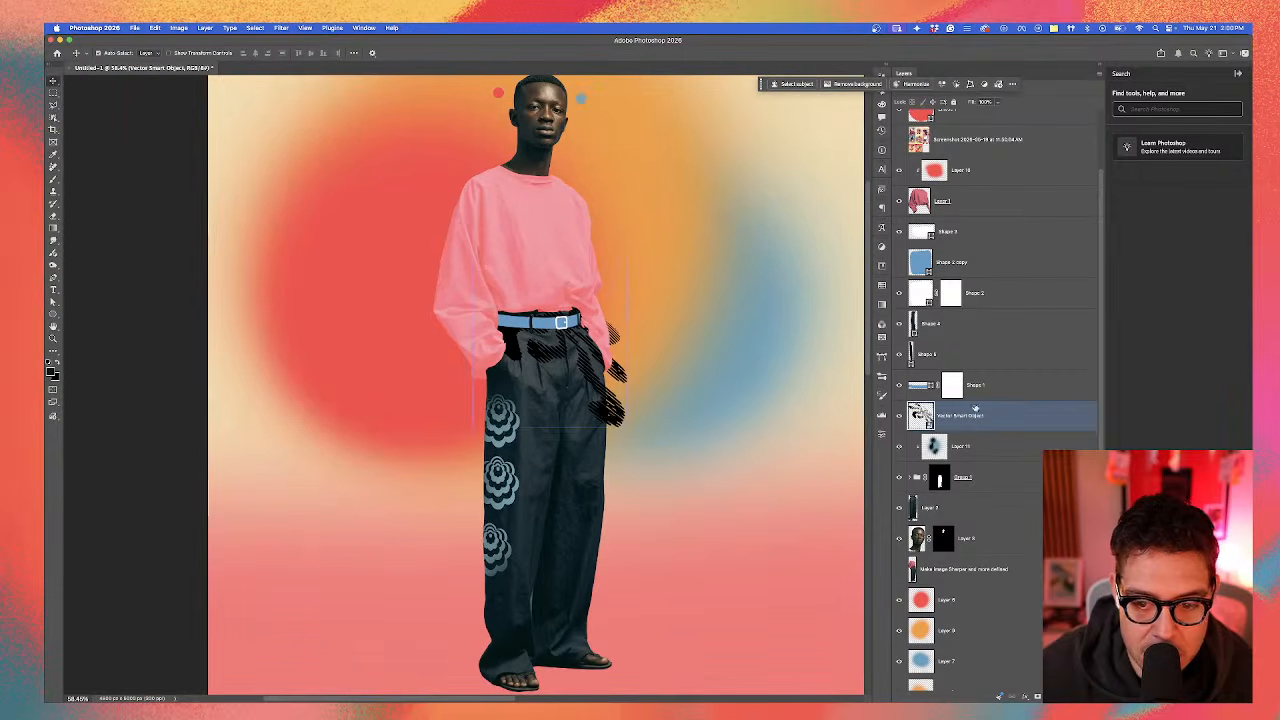
# Step: Add a new layer clipped to the striped graphic and brush red sampled from the background glow, undoing unwanted strokes
pyautogui.press('super+alt+shift+n')
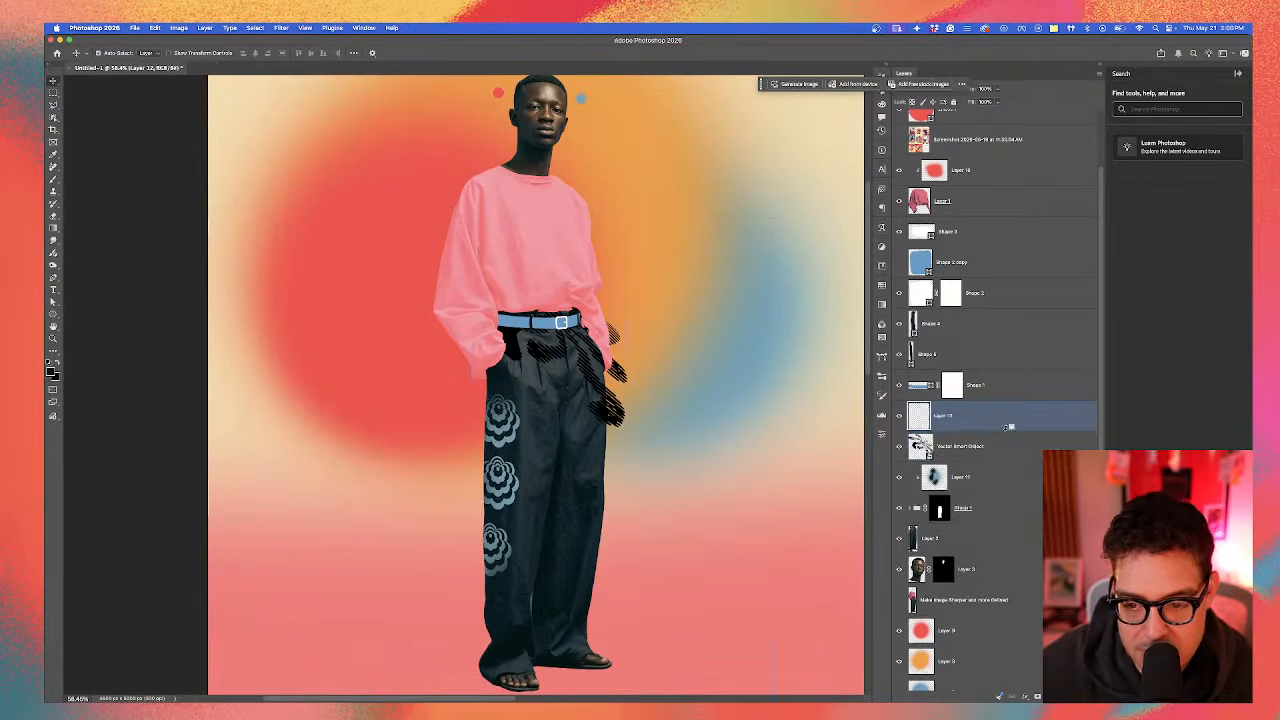
pyautogui.click(52, 180)
pyautogui.keyDown('alt'); pyautogui.click(357, 218); pyautogui.keyUp('alt')
pyautogui.moveTo(505, 312)
pyautogui.mouseDown()
pyautogui.moveTo(585, 315)
pyautogui.moveTo(491, 295)
pyautogui.mouseUp()
pyautogui.press('super+z')
pyautogui.moveTo(546, 398)
pyautogui.mouseDown()
pyautogui.moveTo(597, 423)
pyautogui.moveTo(656, 367)
pyautogui.moveTo(665, 280)
pyautogui.mouseUp()
pyautogui.press('super+z')
pyautogui.moveTo(668, 368)
pyautogui.mouseDown()
pyautogui.moveTo(664, 408)
pyautogui.moveTo(565, 470)
pyautogui.mouseUp()
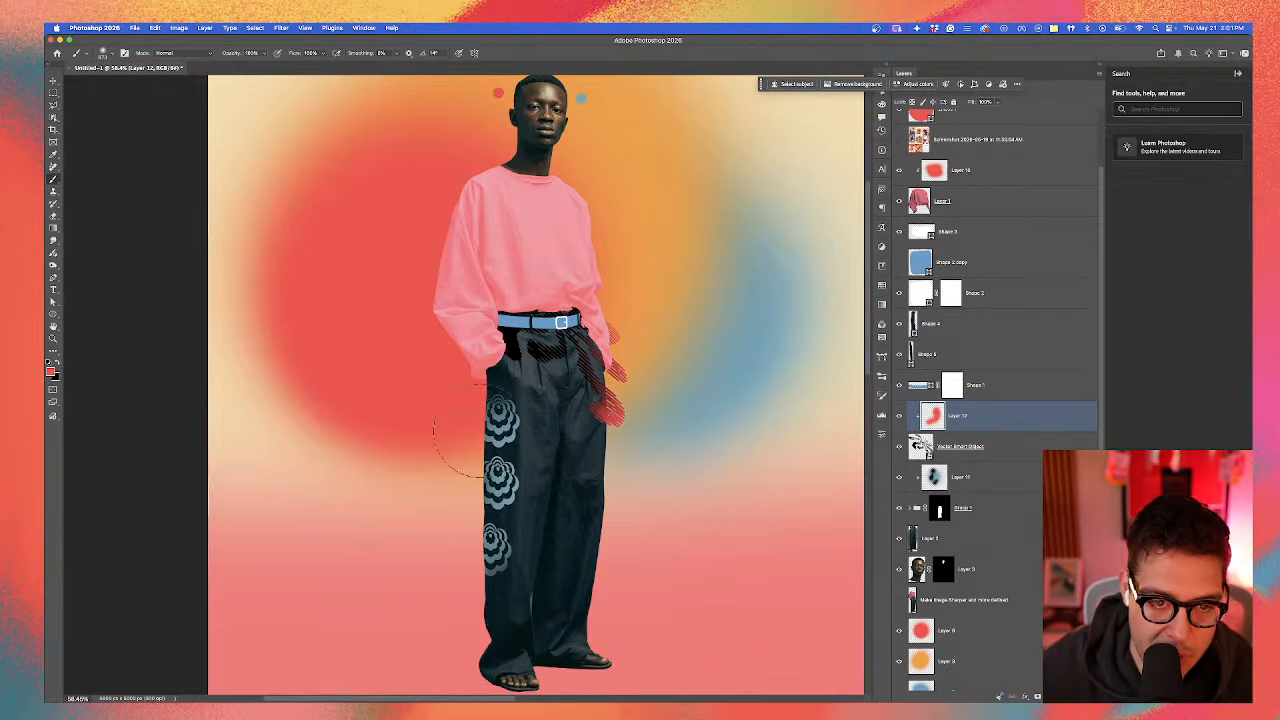
# Step: Duplicate the striped smart object beneath the original and flip the copy horizontally
pyautogui.moveTo(1014, 450)
pyautogui.keyDown('alt'); pyautogui.mouseDown()
pyautogui.moveTo(1029, 466)
pyautogui.moveTo(1016, 469)
pyautogui.mouseUp(); pyautogui.keyUp('alt')
pyautogui.press('super+t')
pyautogui.rightClick(596, 350)
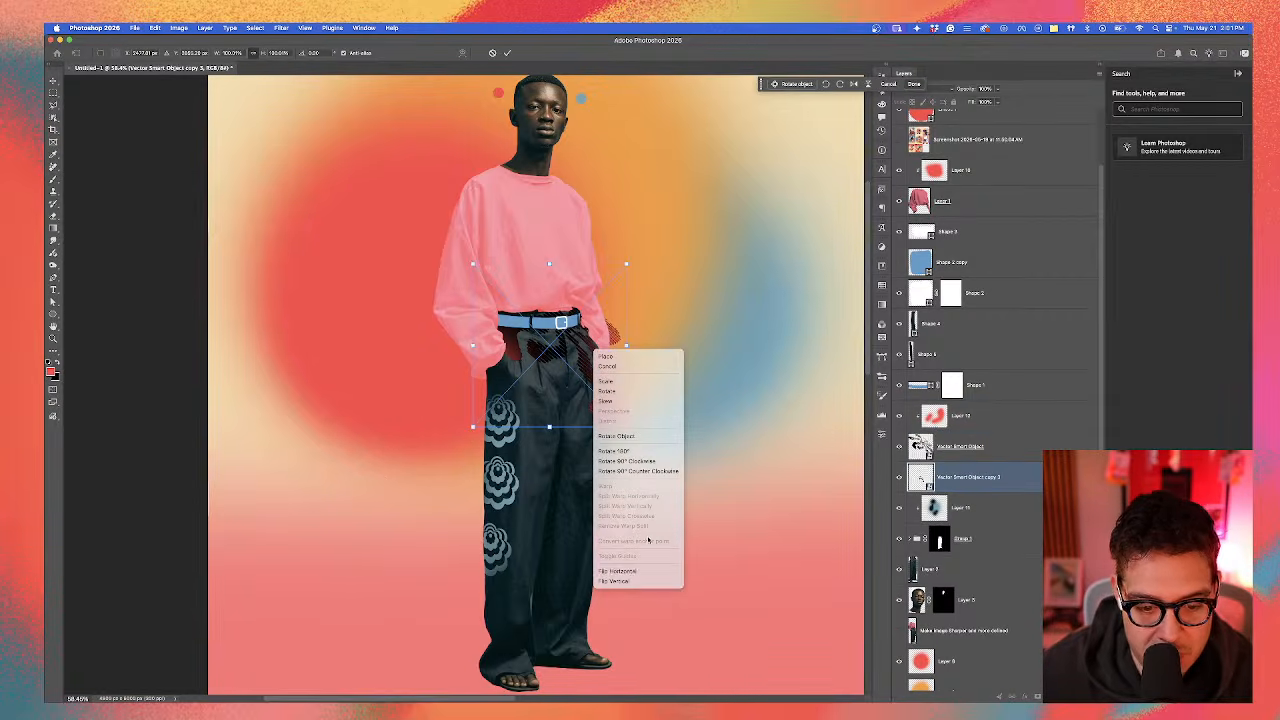
pyautogui.click(645, 572)
# Step: Rotate and scale down the flipped copy and position it so it extends past the opposite hip
pyautogui.moveTo(545, 390); pyautogui.dragTo(506, 427)
pyautogui.moveTo(548, 275); pyautogui.dragTo(582, 292)
pyautogui.moveTo(509, 404); pyautogui.dragTo(521, 385)
pyautogui.moveTo(424, 415); pyautogui.dragTo(490, 376)
pyautogui.moveTo(549, 278); pyautogui.dragTo(553, 279)
pyautogui.moveTo(526, 341); pyautogui.dragTo(521, 350)
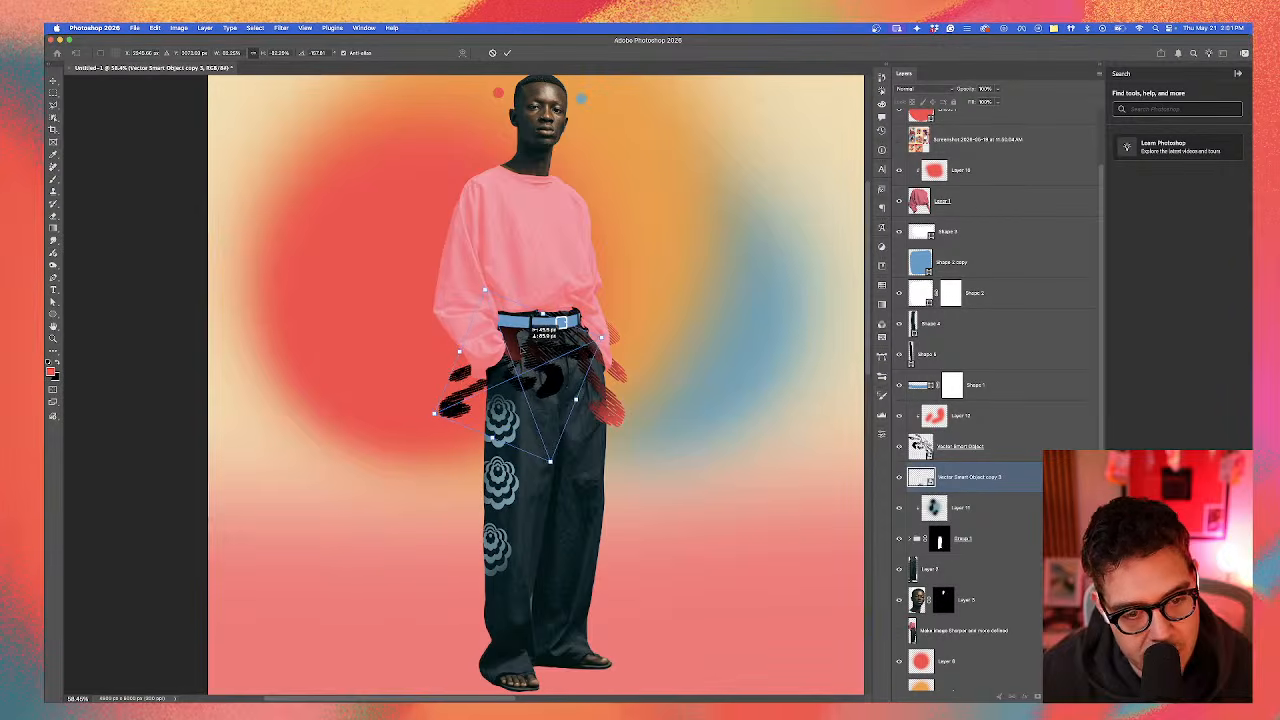
pyautogui.press('Return')
pyautogui.press('b')
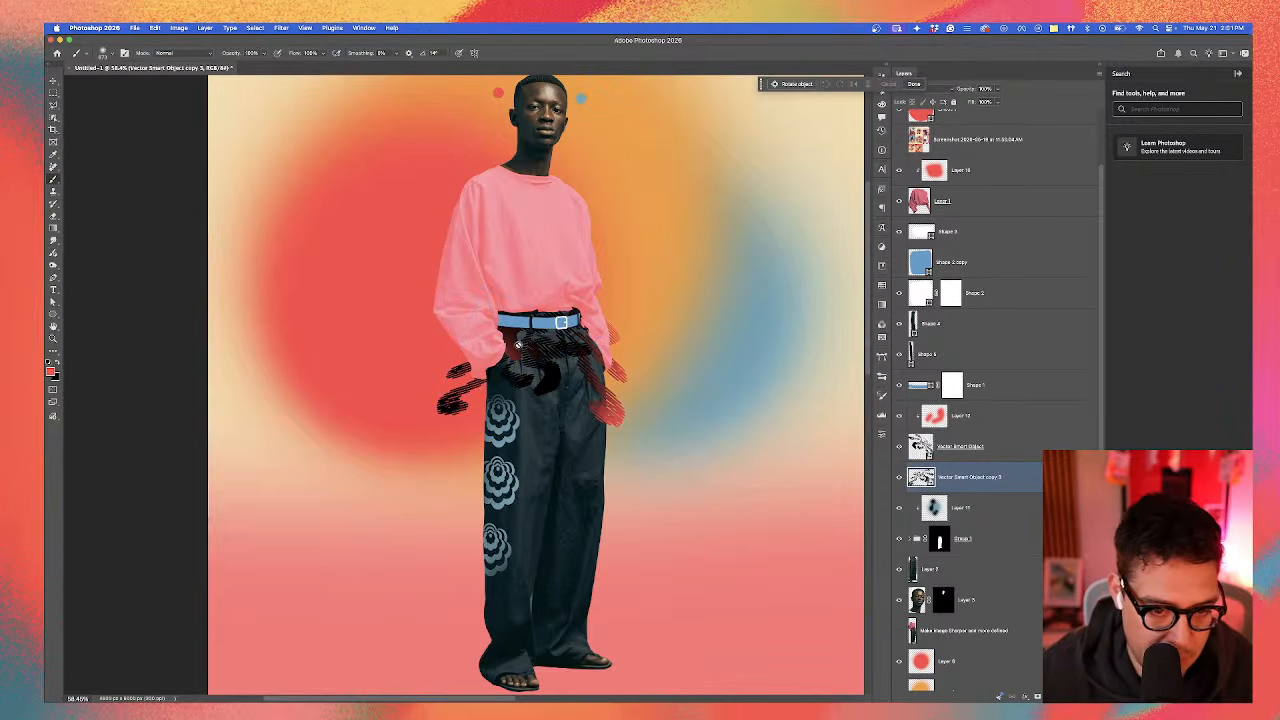
pyautogui.scroll(-3, 518, 344)
pyautogui.scroll(2, 574, 389)
pyautogui.press('v')
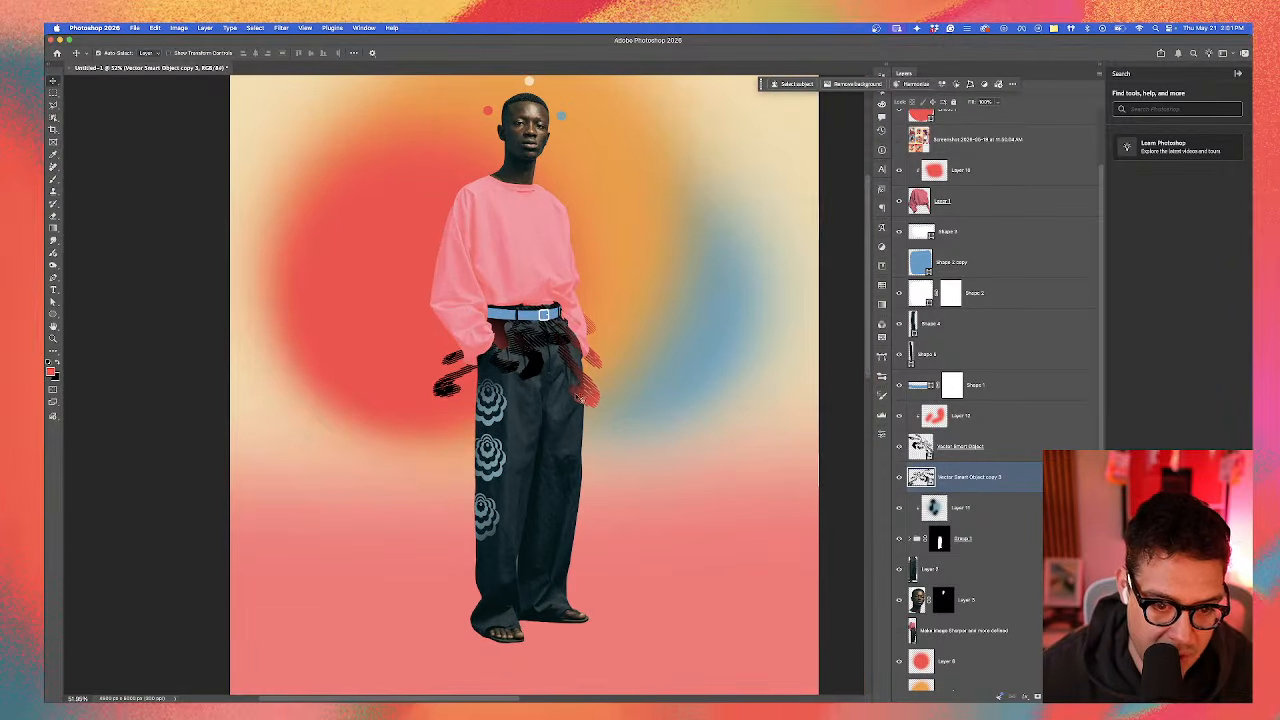
pyautogui.click(578, 388)
pyautogui.press('super+t')
pyautogui.moveTo(669, 342); pyautogui.dragTo(666, 338)
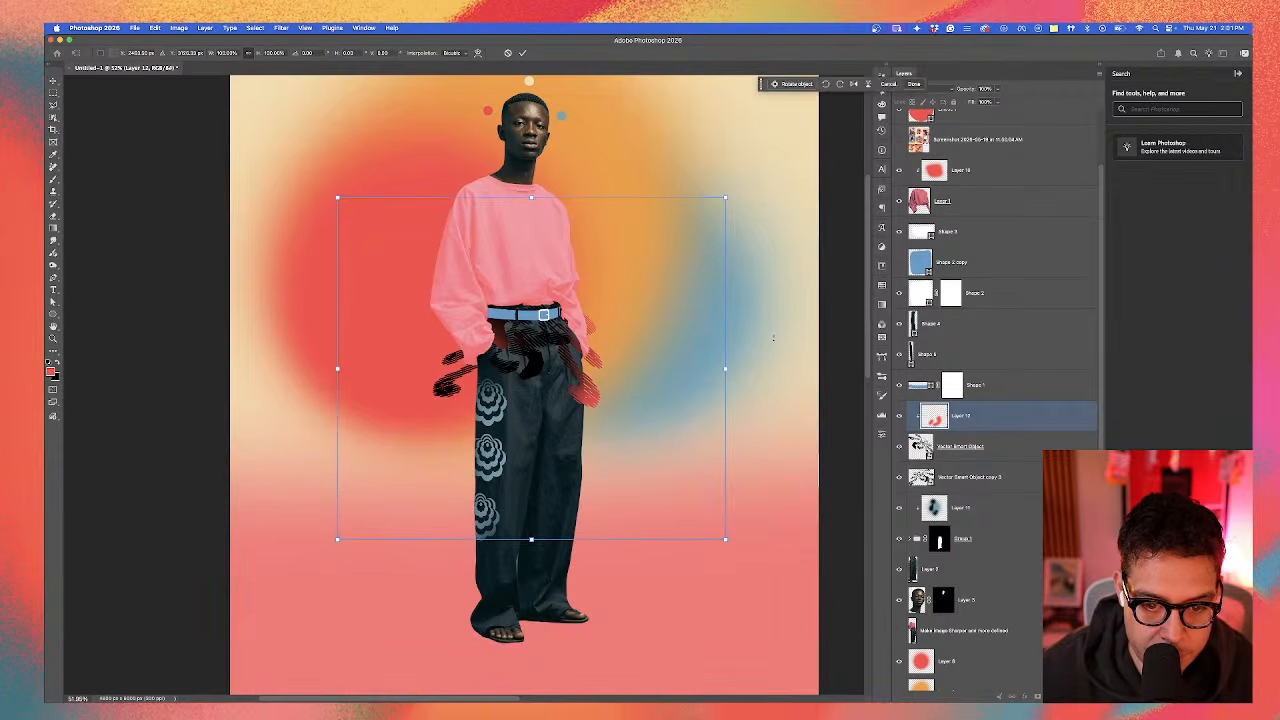
pyautogui.moveTo(778, 336); pyautogui.dragTo(776, 291)
pyautogui.press('Return')
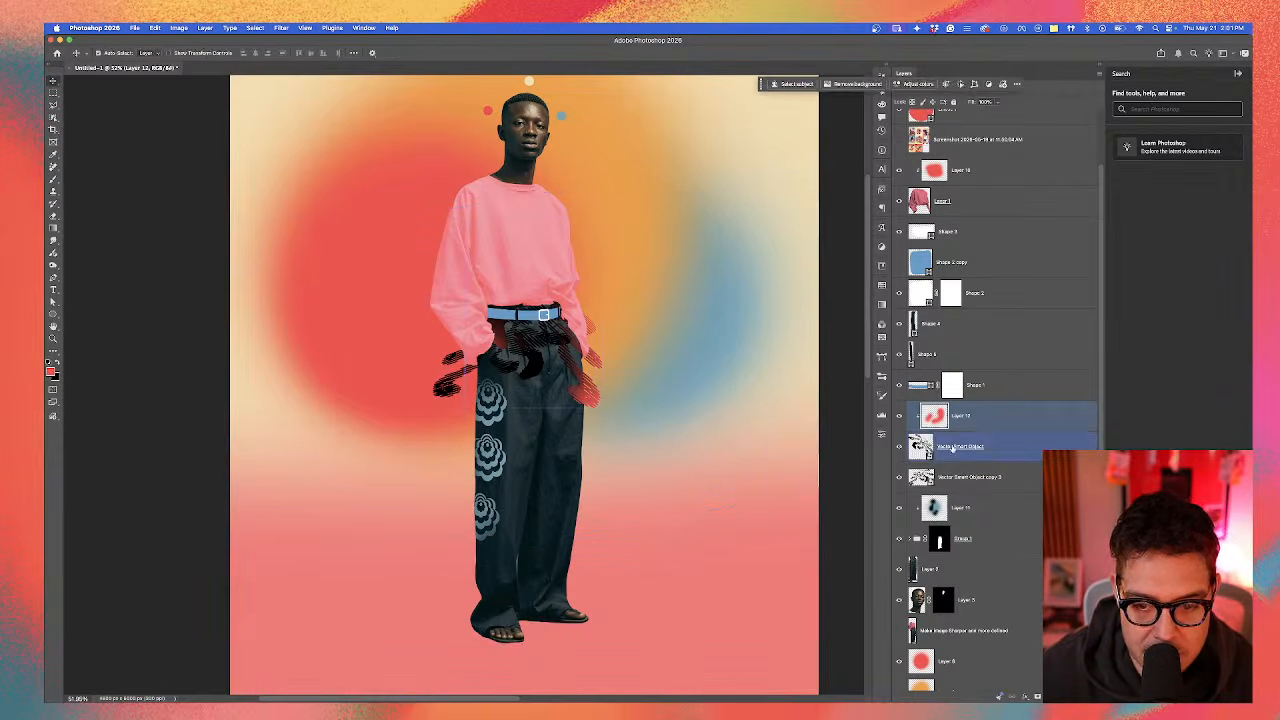
# Step: Rotate the original striped graphic slightly counter-clockwise and move it outward beyond the hip
pyautogui.click(985, 450)
pyautogui.hotkey('ctrl', 't')
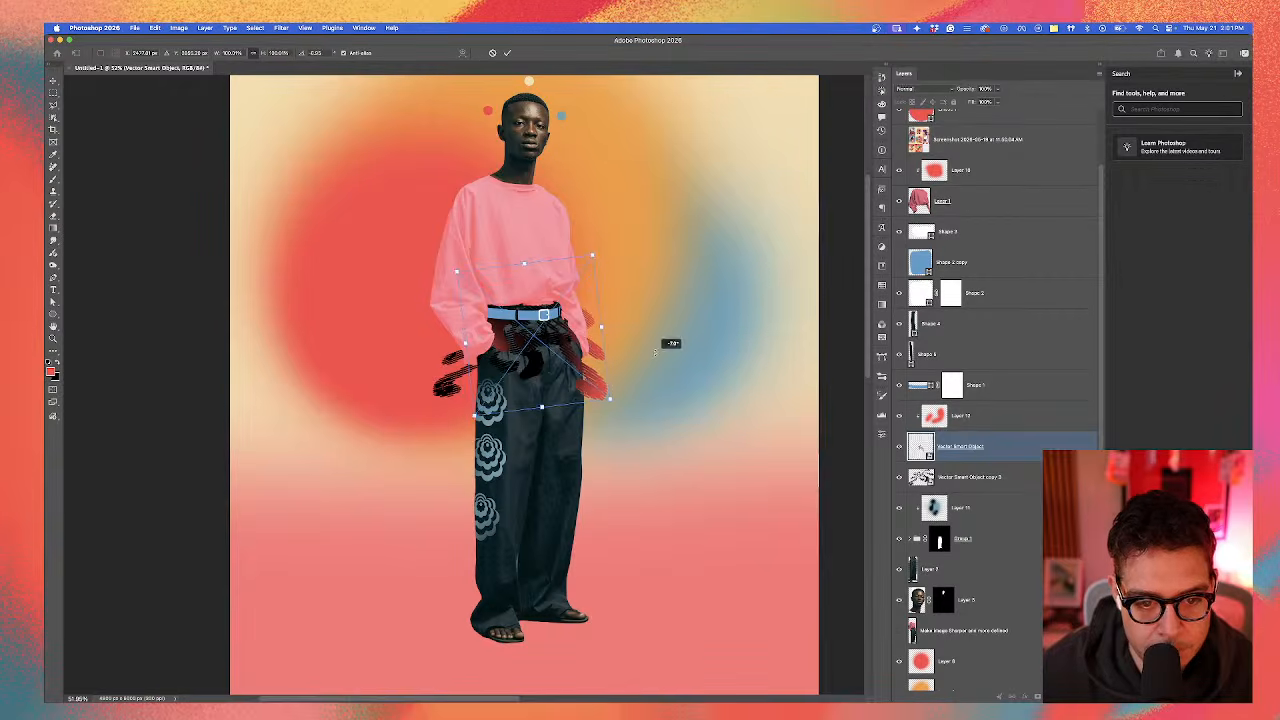
pyautogui.moveTo(671, 343)
pyautogui.mouseDown()
pyautogui.moveTo(596, 383)
pyautogui.moveTo(603, 363)
pyautogui.mouseUp()
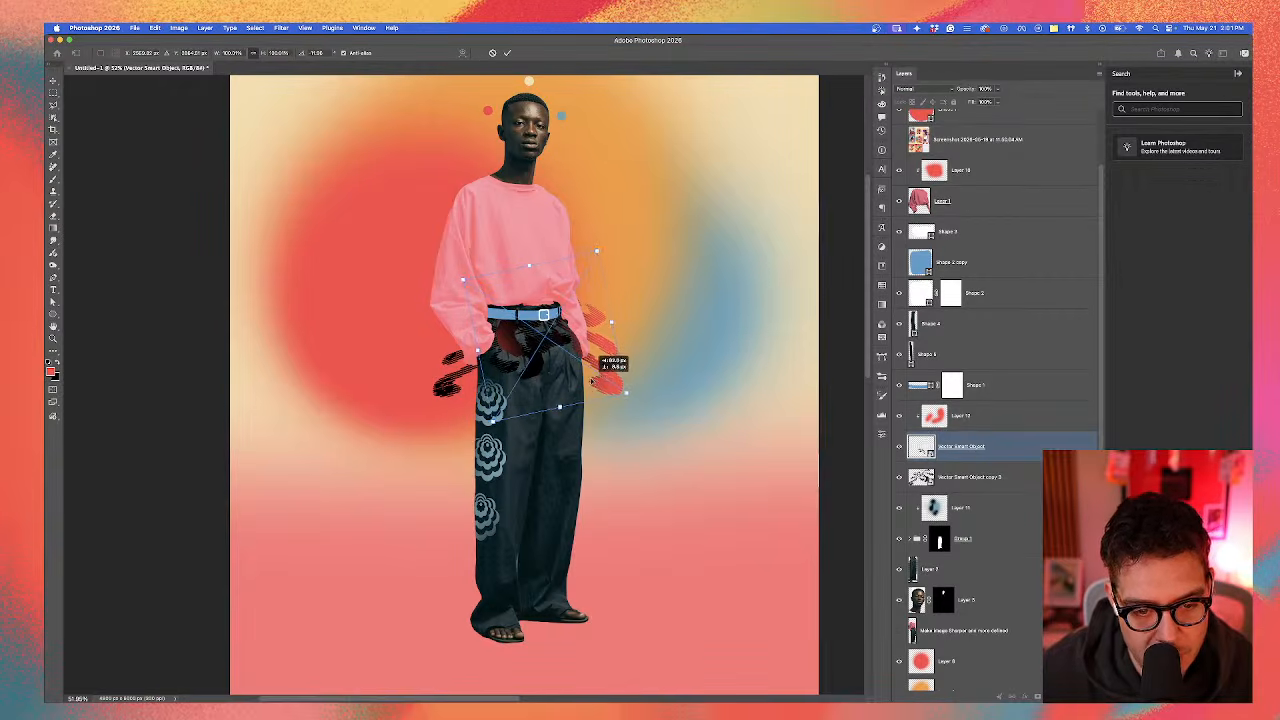
pyautogui.press('Return')
# Step: Move the original graphic and its clipped red paint layer beneath the flipped copy, and select only the paint layer
pyautogui.scroll(3, 534, 363)
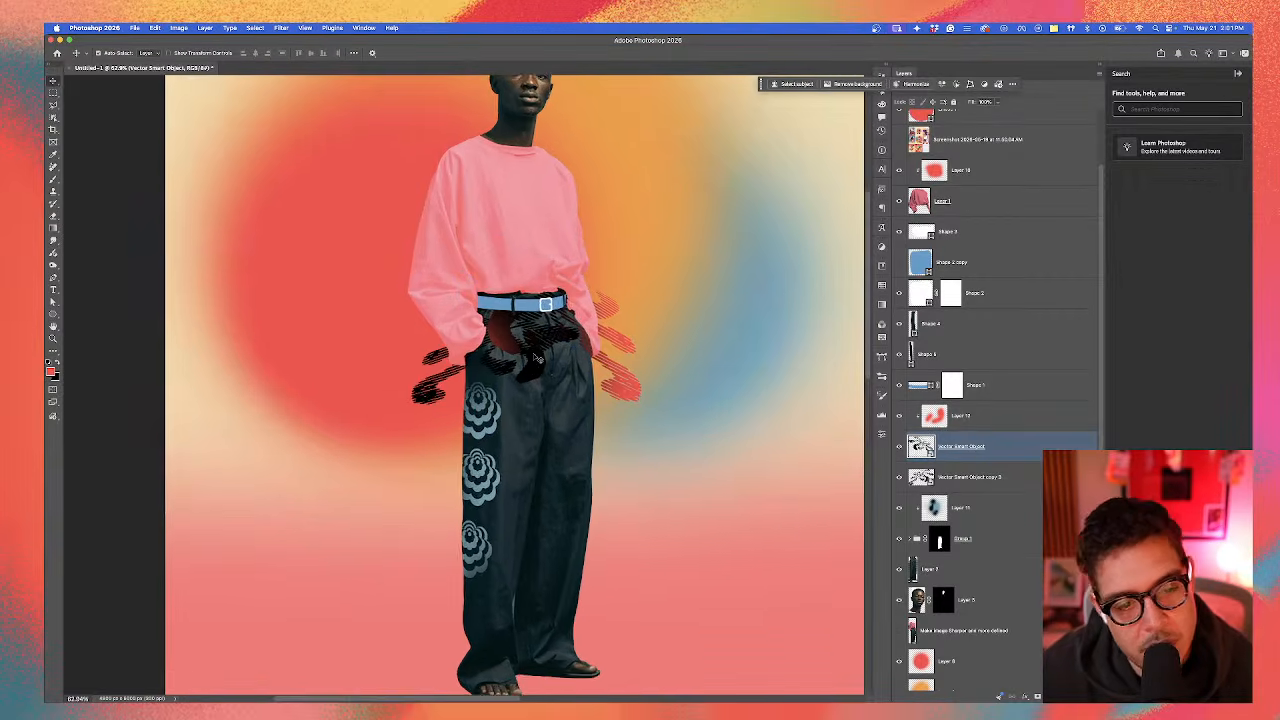
pyautogui.scroll(2, 534, 363)
pyautogui.click(968, 427)
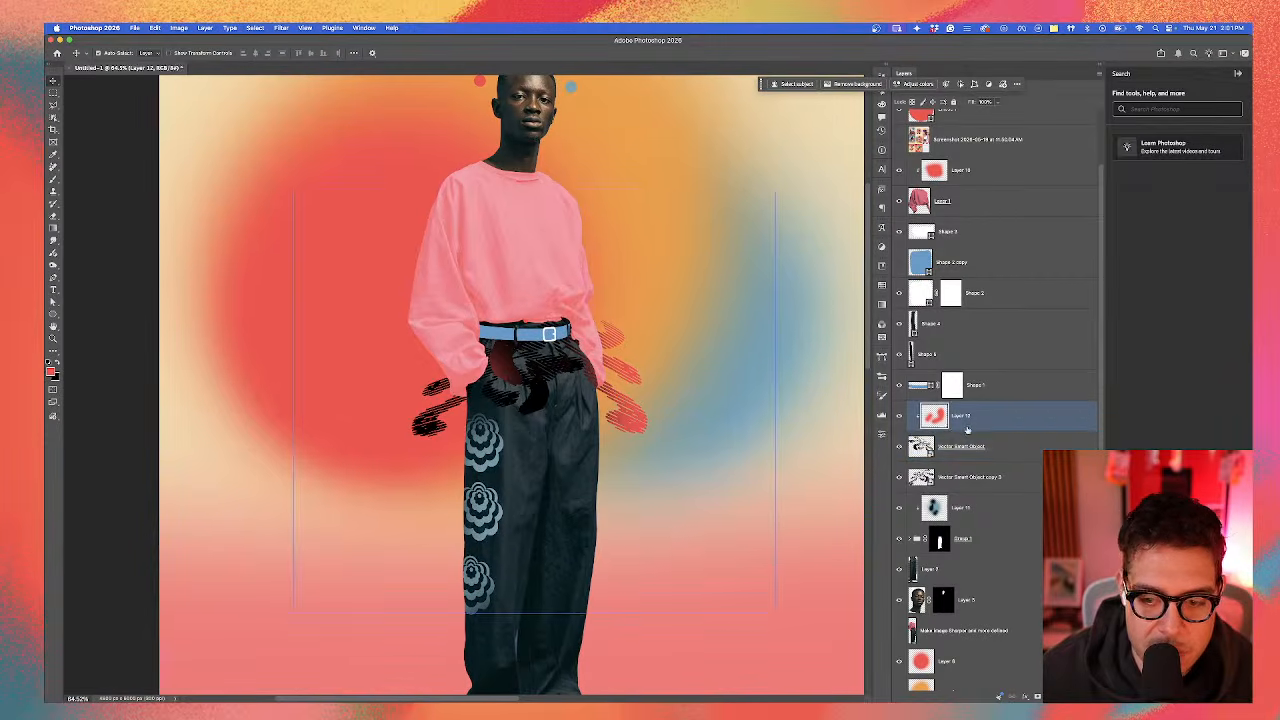
pyautogui.keyDown('shift'); pyautogui.click(1005, 449); pyautogui.keyUp('shift')
pyautogui.moveTo(1006, 450); pyautogui.dragTo(1010, 488)
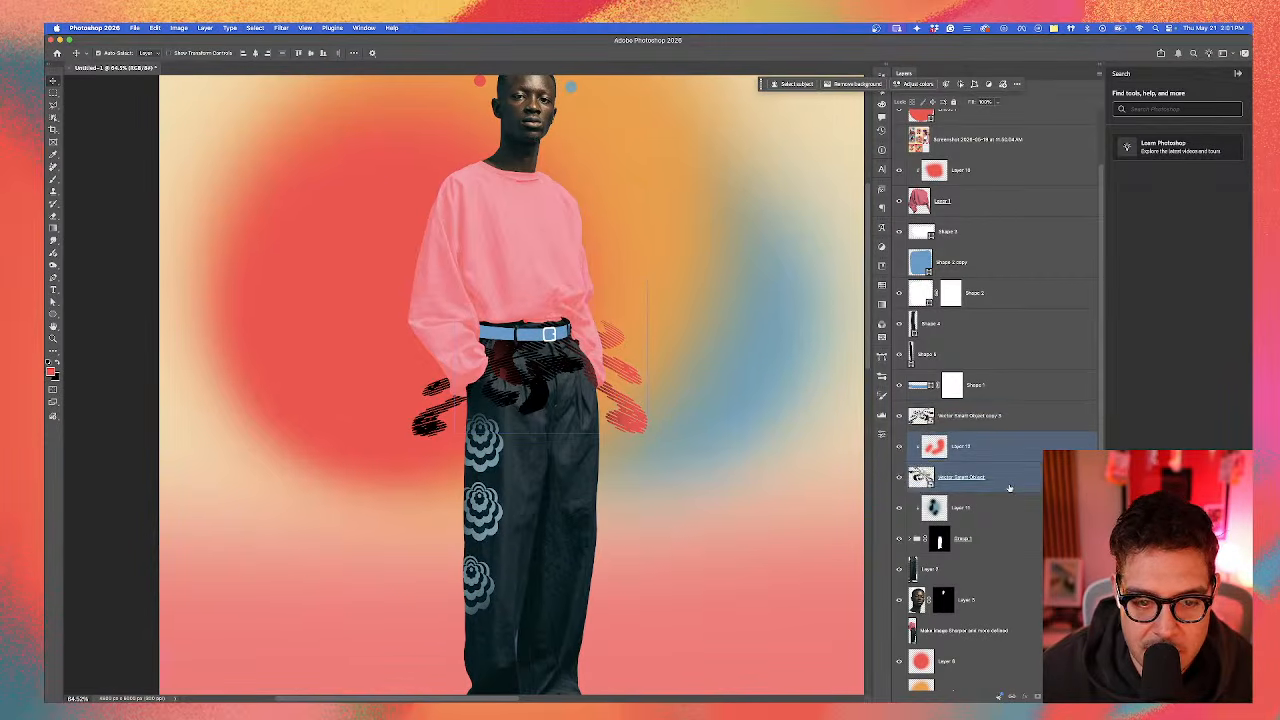
pyautogui.click(720, 454)
pyautogui.click(982, 464)
pyautogui.click(985, 400)
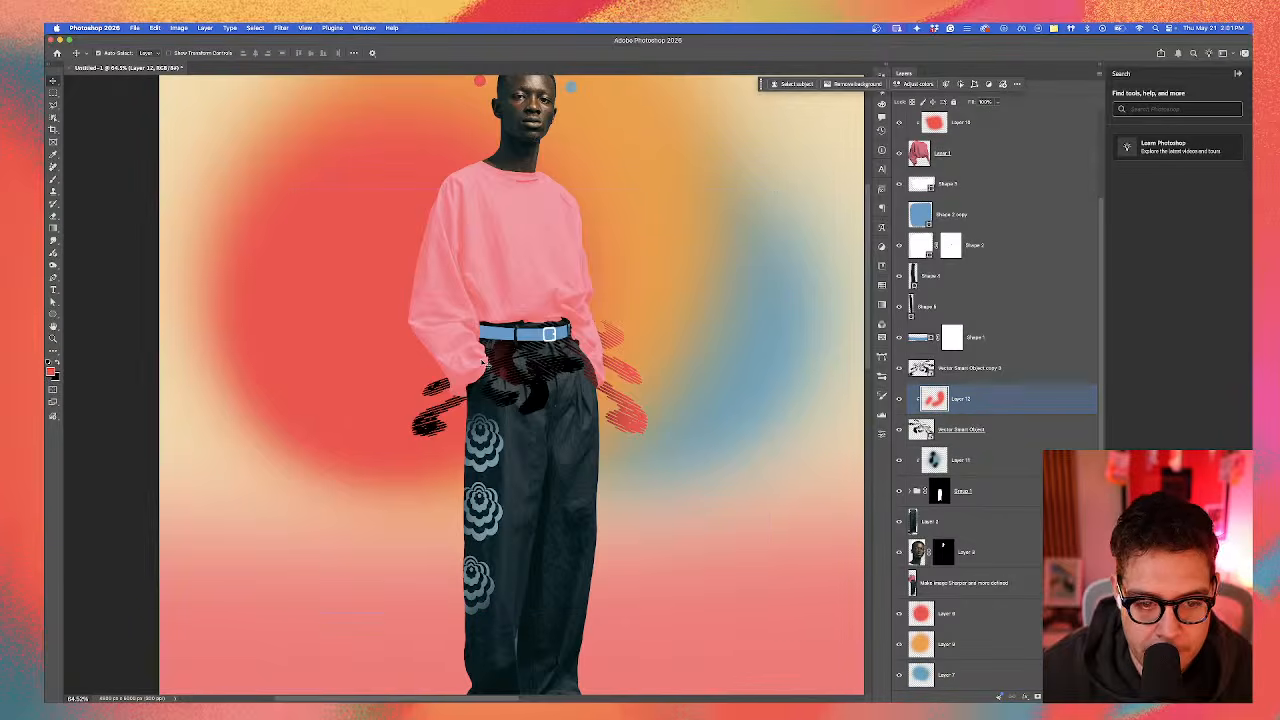
# Step: Paint a dark tone on the clipped paint layer over the red stripes crossing the front of the trousers
pyautogui.click(52, 181)
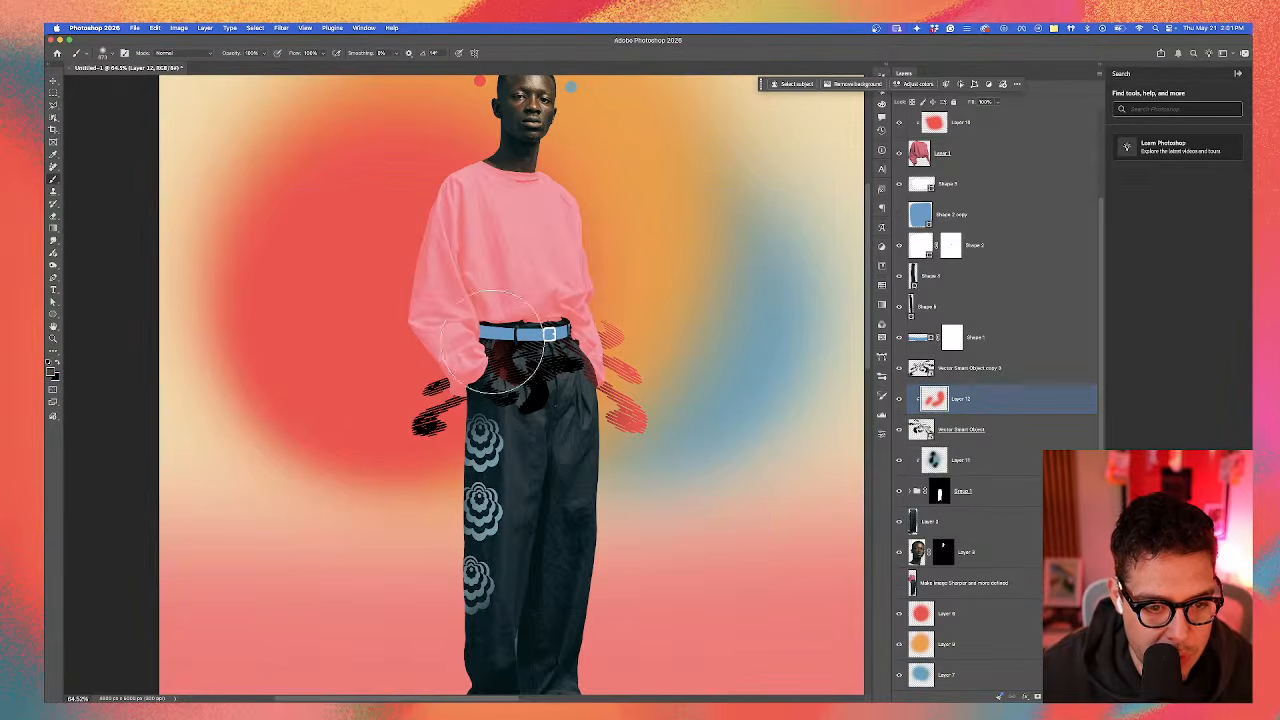
pyautogui.keyDown('alt'); pyautogui.click(467, 382); pyautogui.keyUp('alt')
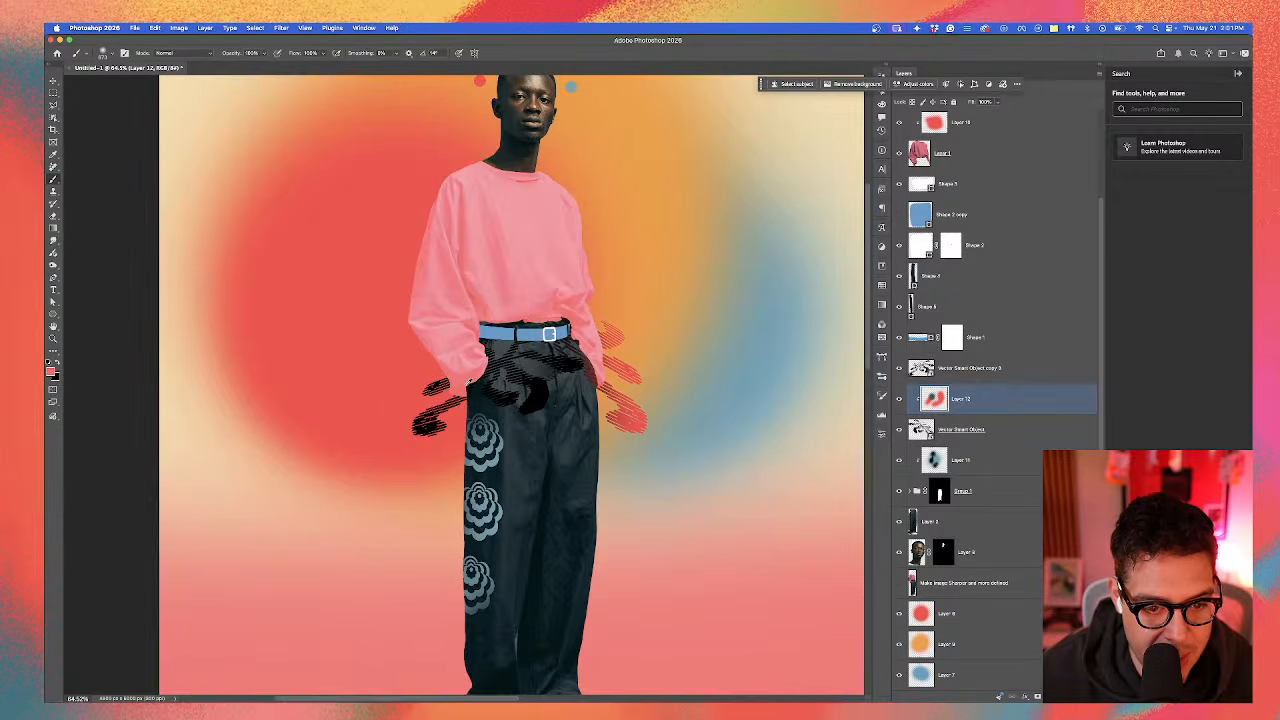
pyautogui.moveTo(497, 384); pyautogui.dragTo(476, 385)
pyautogui.click(496, 376)
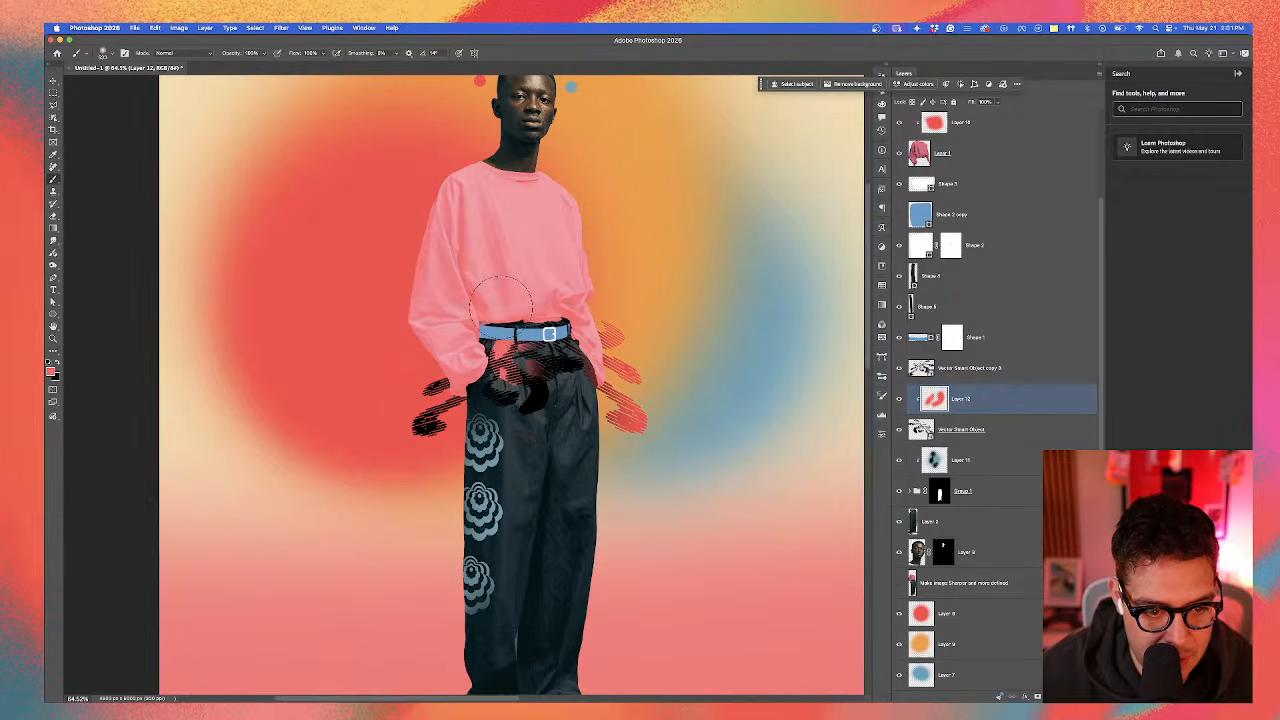
pyautogui.press('super+z')
pyautogui.keyDown('alt'); pyautogui.click(521, 361); pyautogui.keyUp('alt')
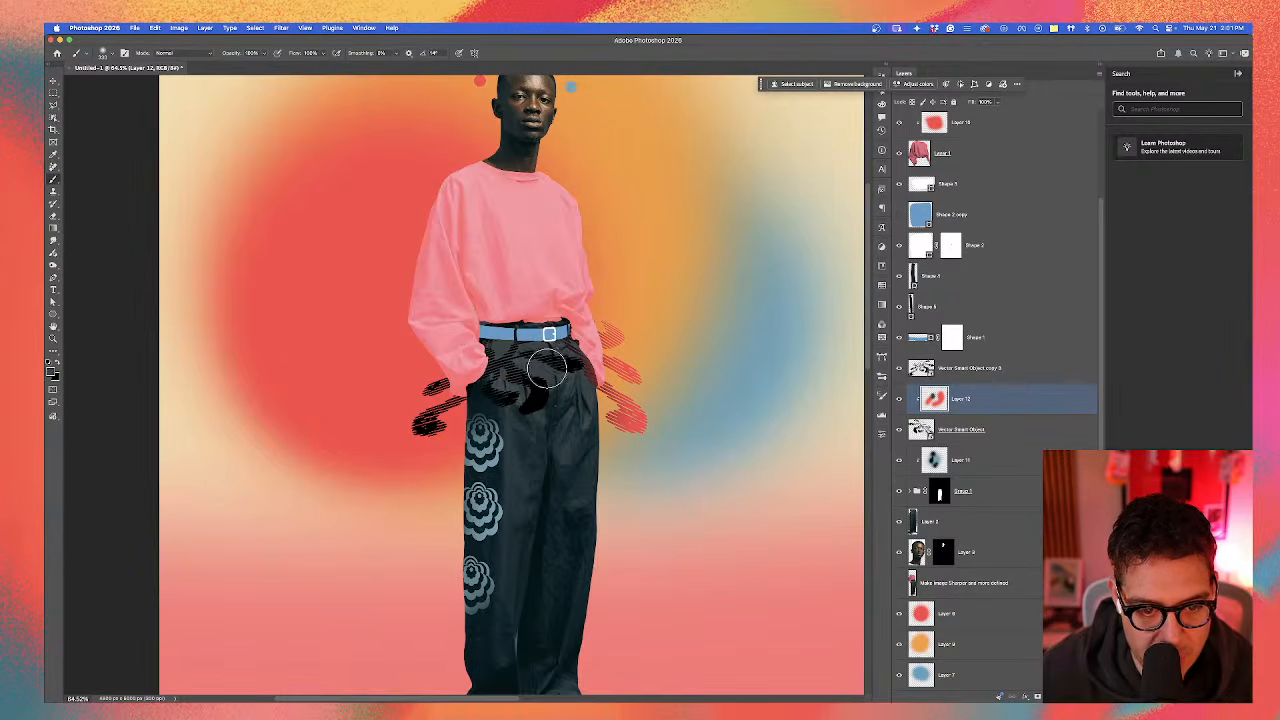
# Step: Select the flipped striped copy and nudge it slightly upward at the waist
pyautogui.press('v')
pyautogui.moveTo(519, 420)
pyautogui.mouseDown()
pyautogui.moveTo(533, 395)
pyautogui.moveTo(523, 376)
pyautogui.mouseUp()
pyautogui.press('super+0')
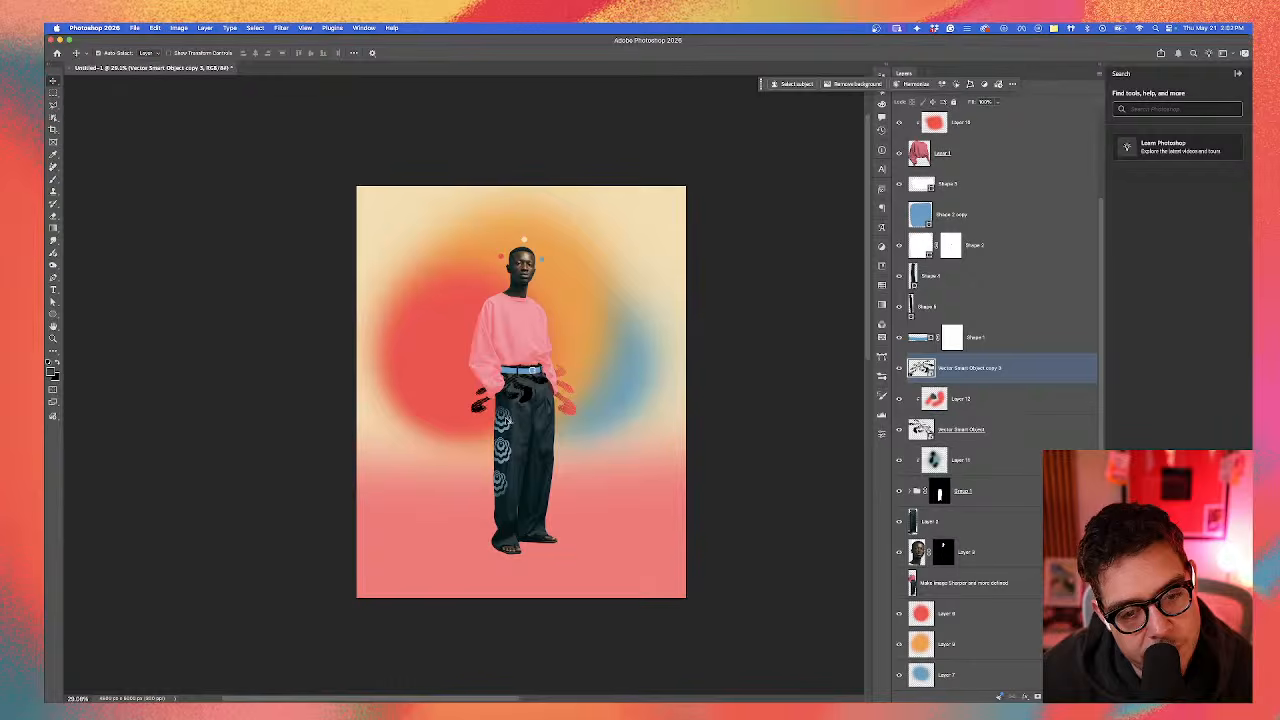
# Step: Rotate the original striped graphic slightly clockwise and shift it inward against the hip
pyautogui.scroll(3, 510, 422)
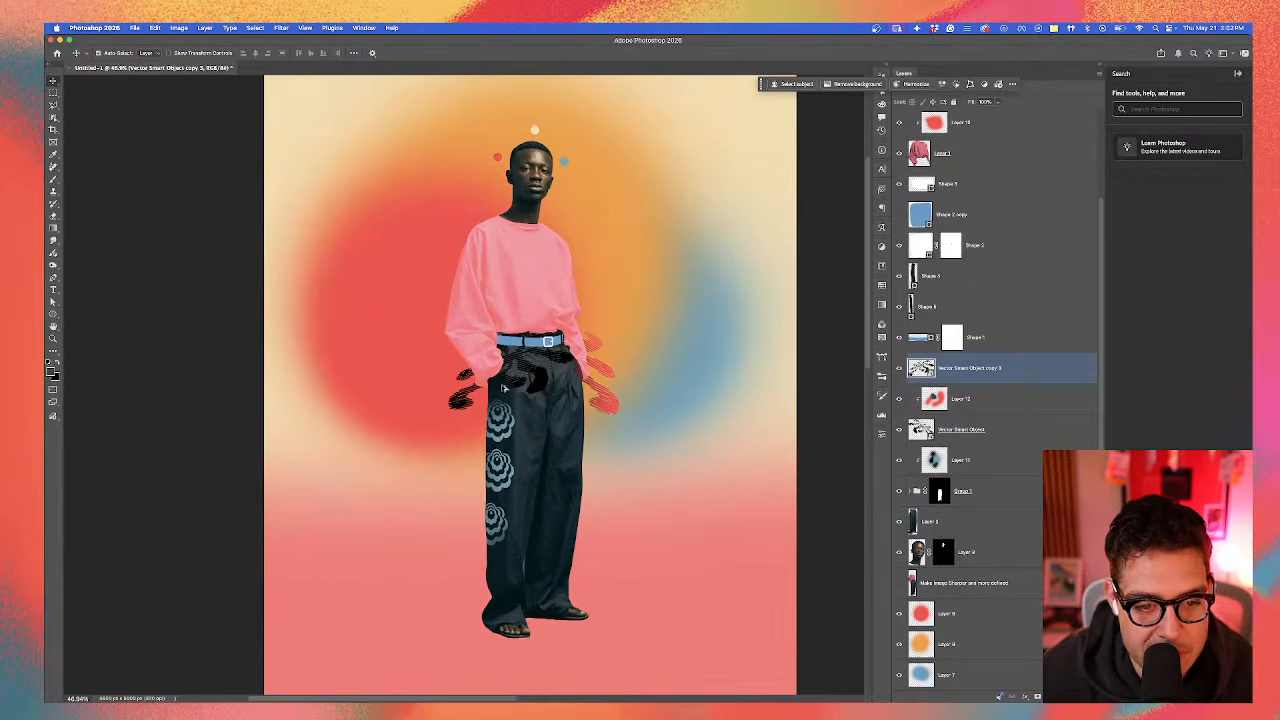
pyautogui.scroll(1, 510, 388)
pyautogui.click(622, 408)
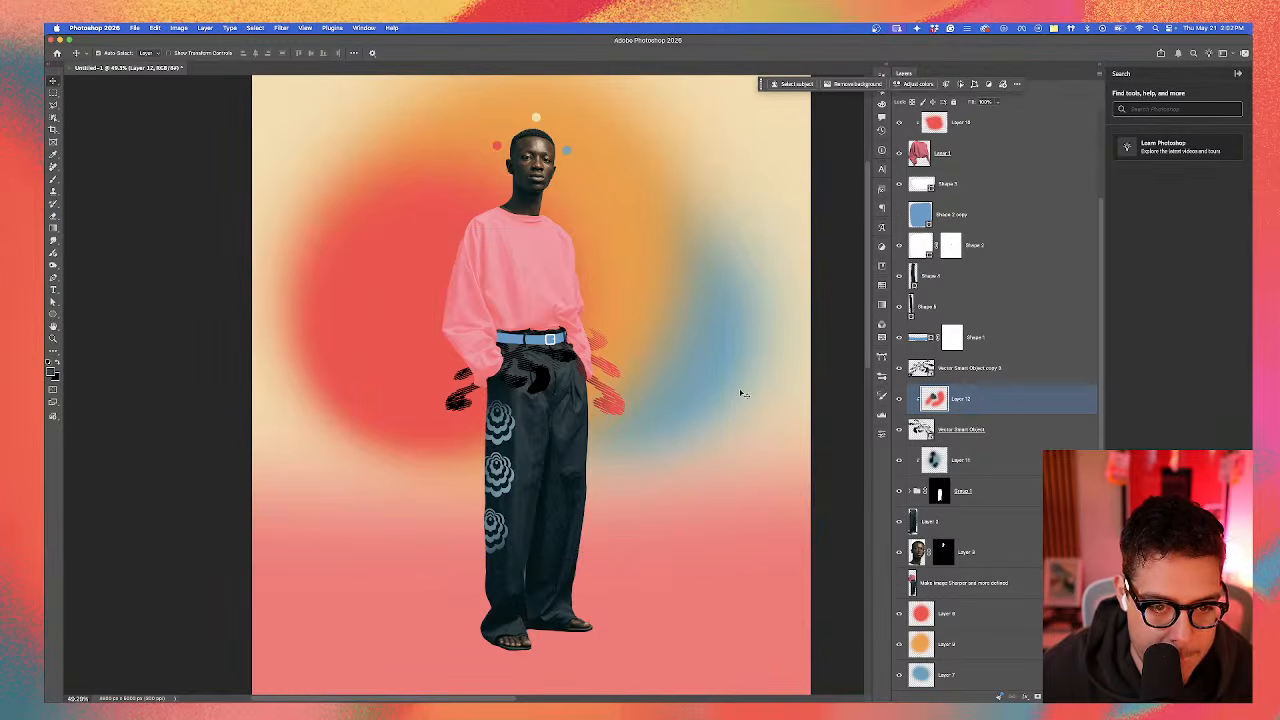
pyautogui.click(962, 429)
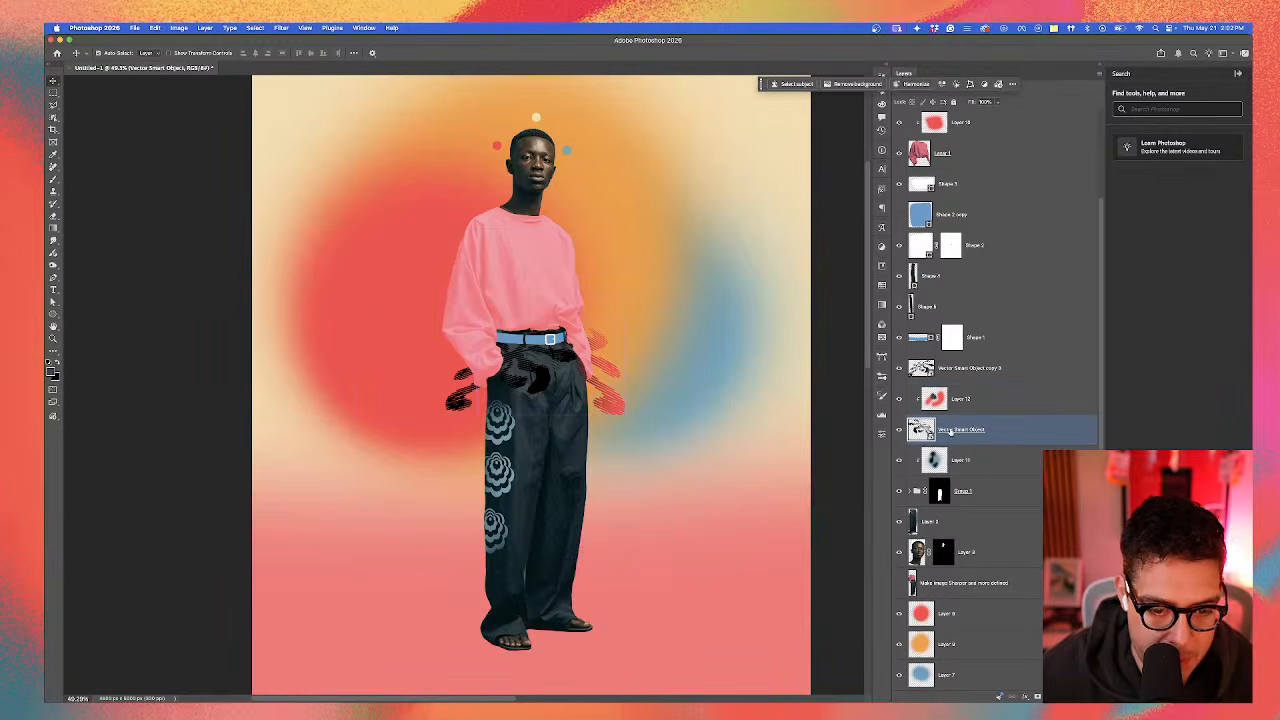
pyautogui.press('super+t')
pyautogui.moveTo(680, 318); pyautogui.dragTo(686, 337)
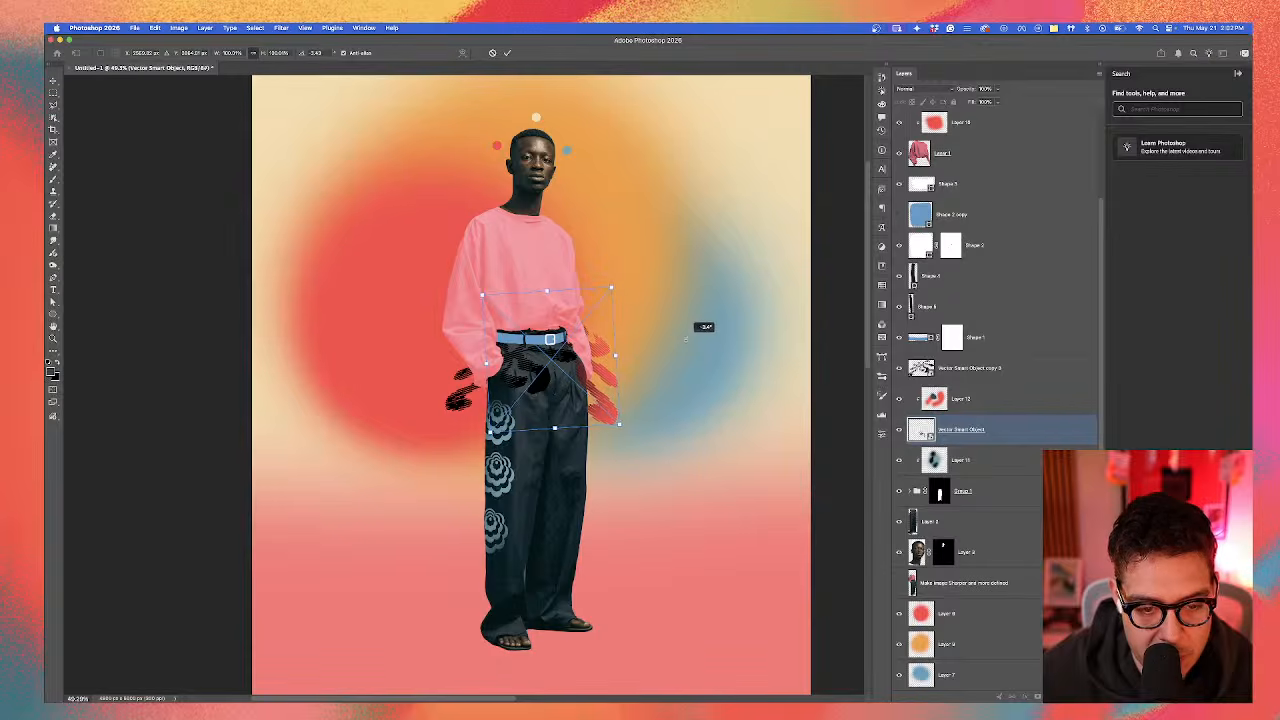
pyautogui.moveTo(580, 362); pyautogui.dragTo(574, 366)
pyautogui.press('Return')
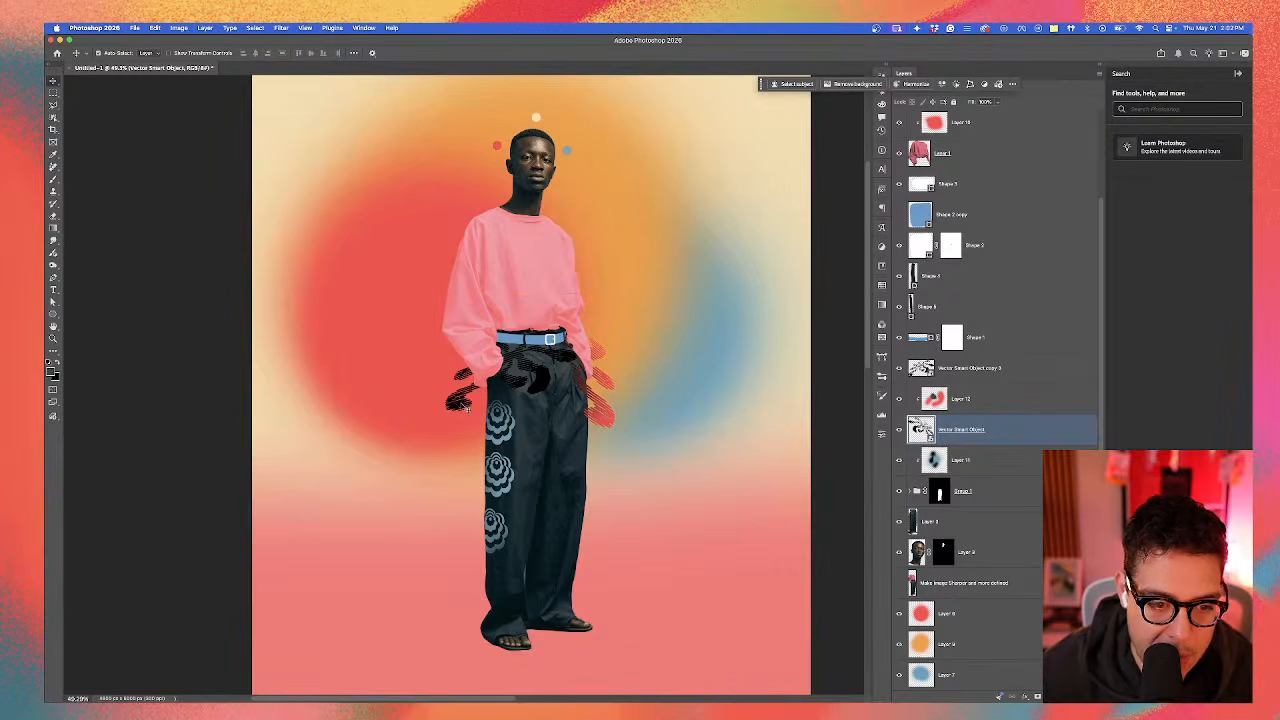
# Step: Open the recent files 731_2.psb and 694.psd to look for reusable artwork
pyautogui.click(134, 27)
pyautogui.moveTo(160, 75)
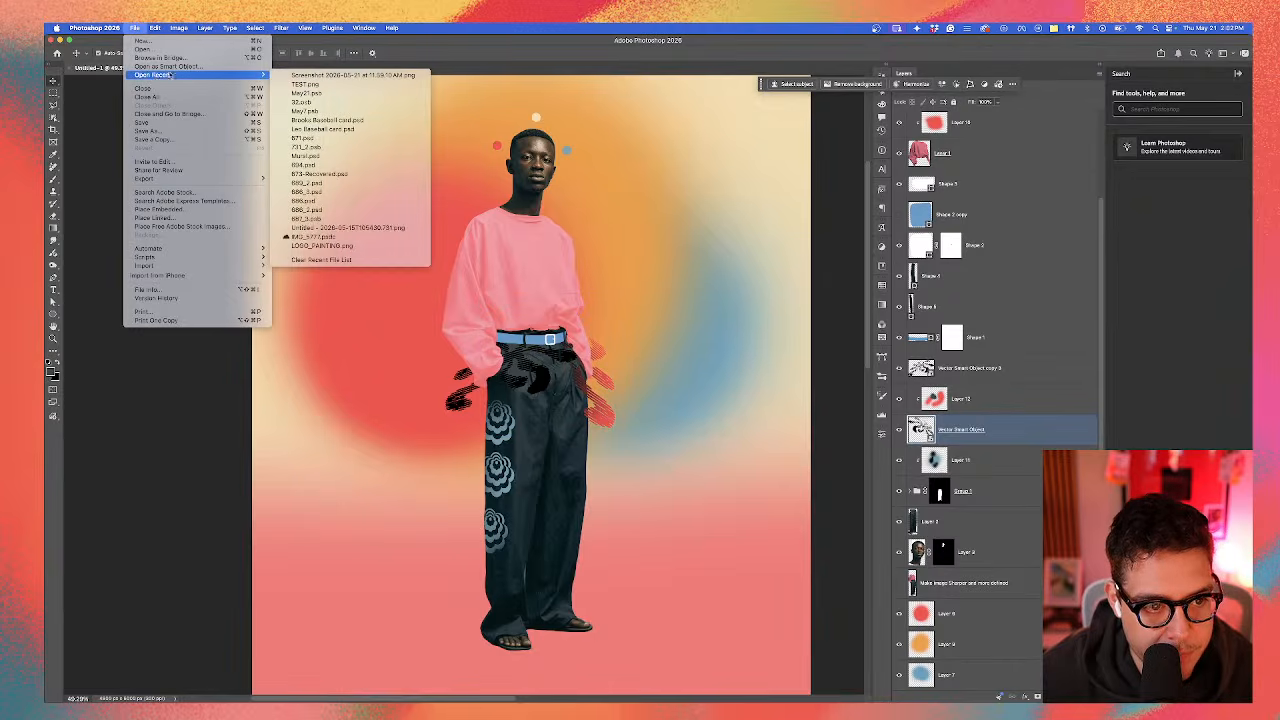
pyautogui.click(354, 130)
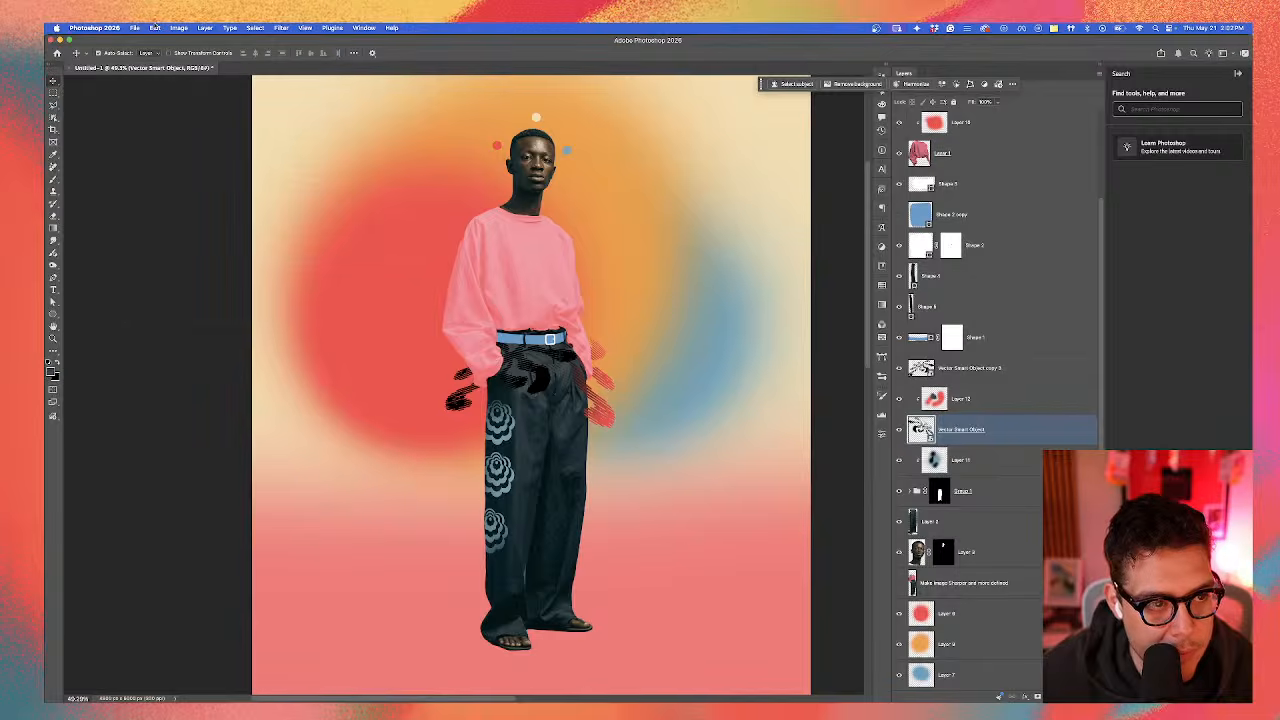
pyautogui.click(136, 27)
pyautogui.moveTo(200, 75)
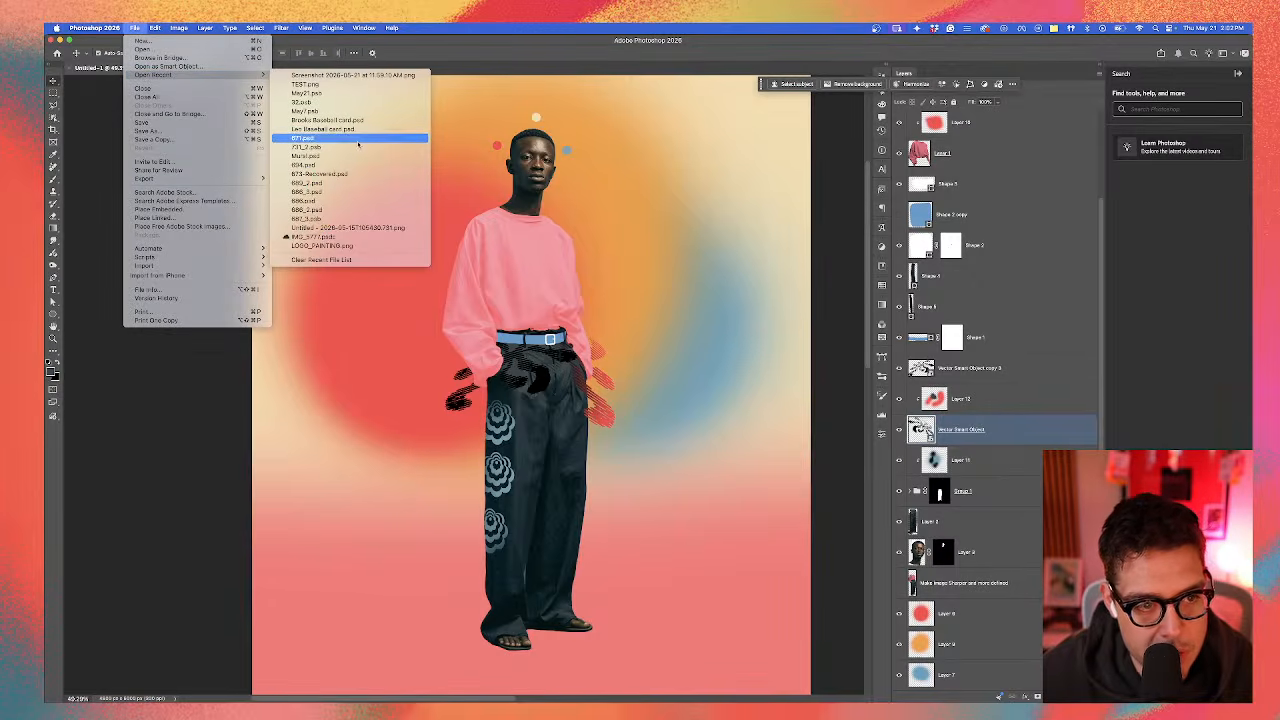
pyautogui.click(358, 147)
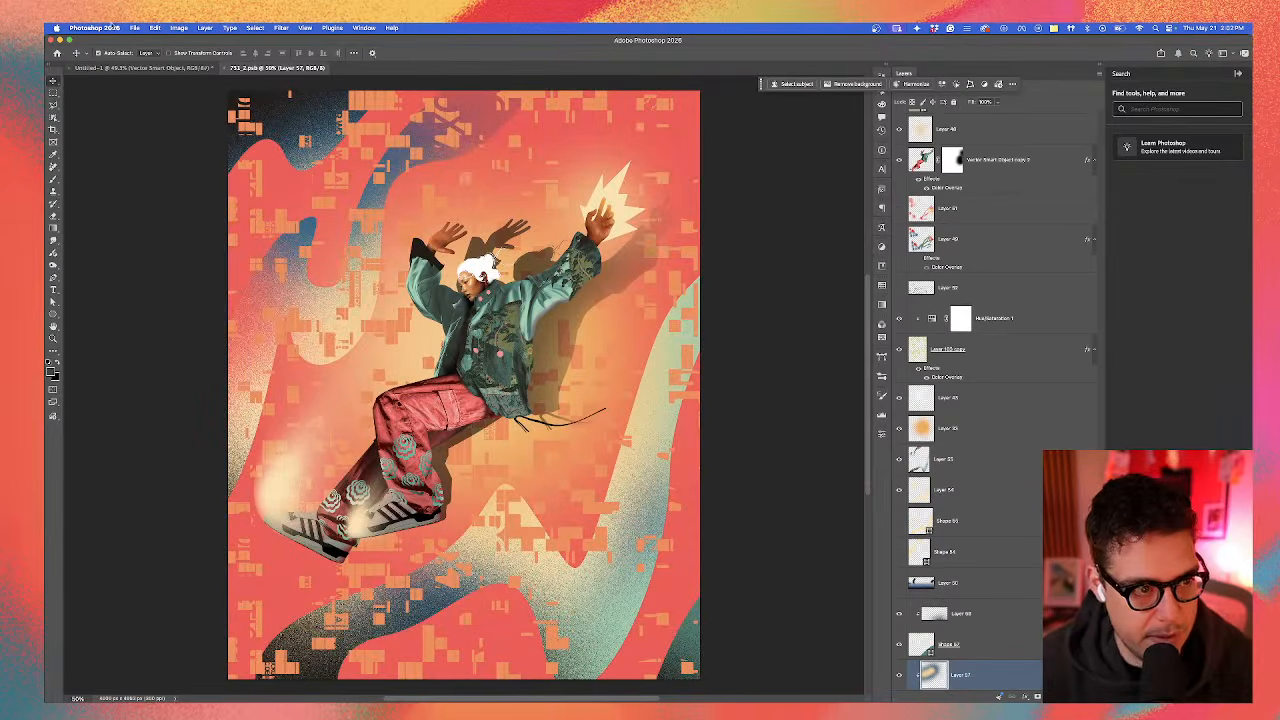
pyautogui.click(95, 27)
pyautogui.moveTo(134, 27)
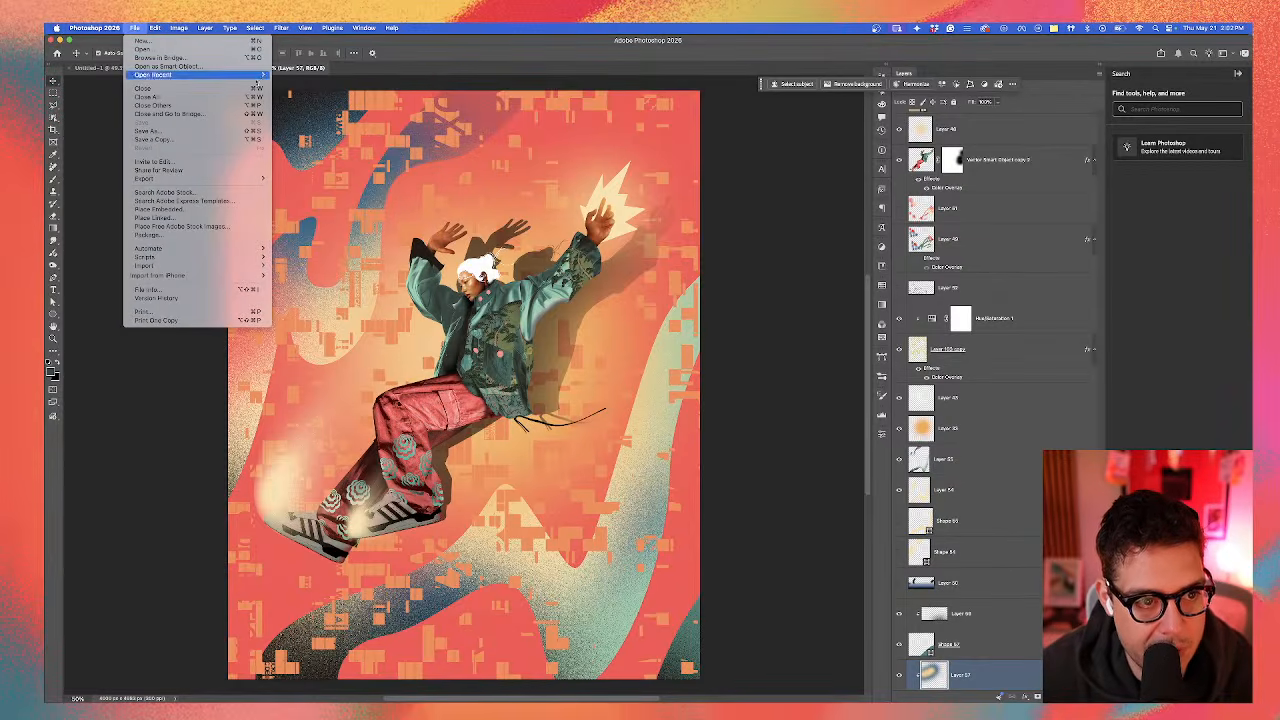
pyautogui.click(320, 166)
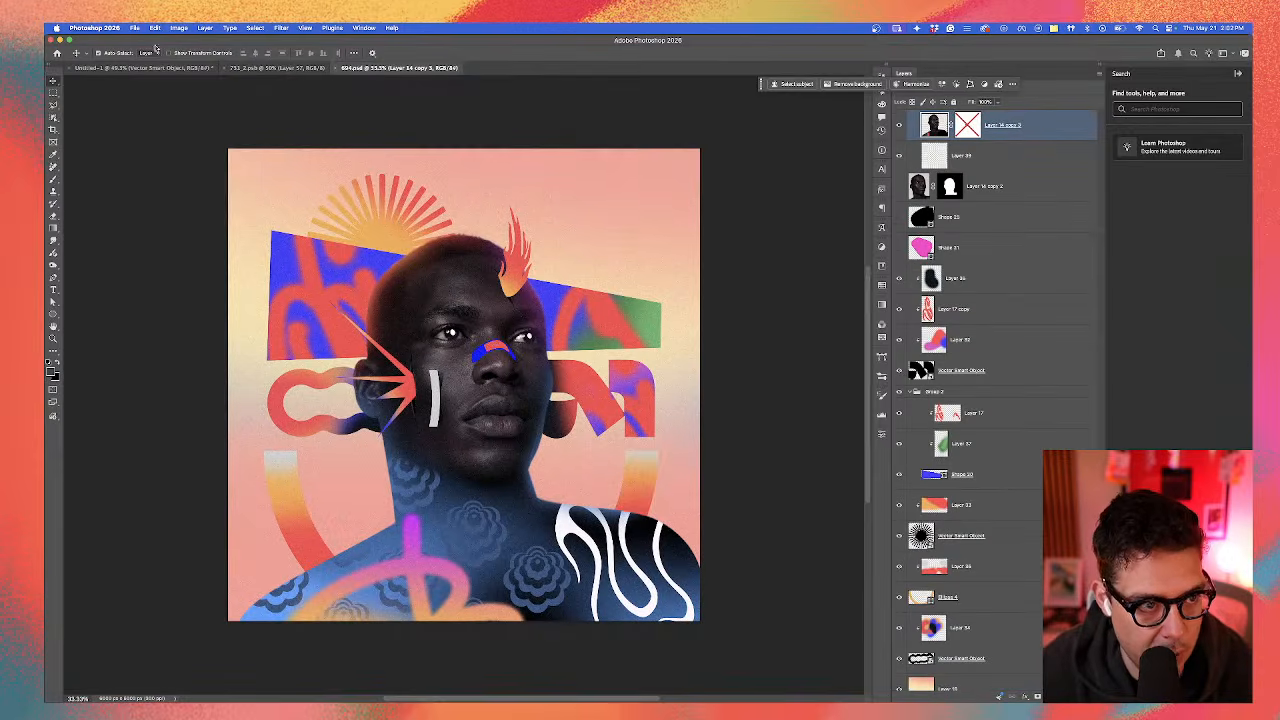
# Step: Open the recent file 689_2.psd and select the orange swallow layer for copying
pyautogui.click(134, 27)
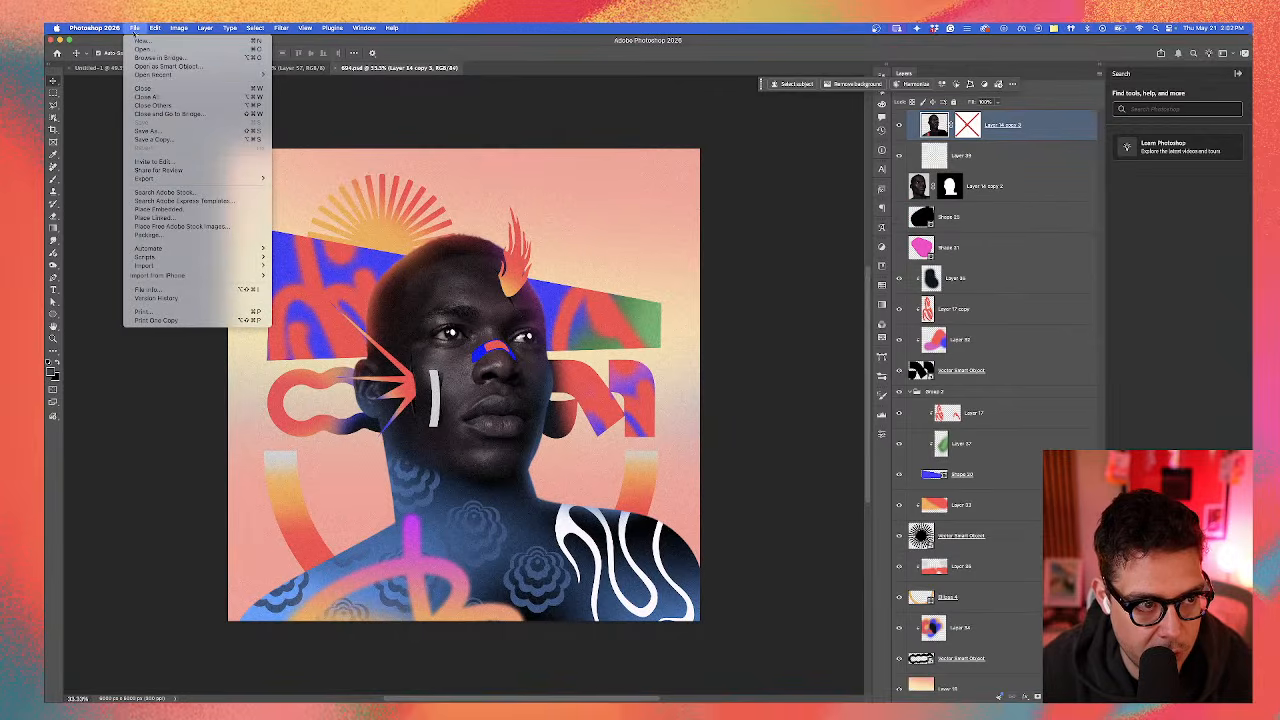
pyautogui.moveTo(145, 74)
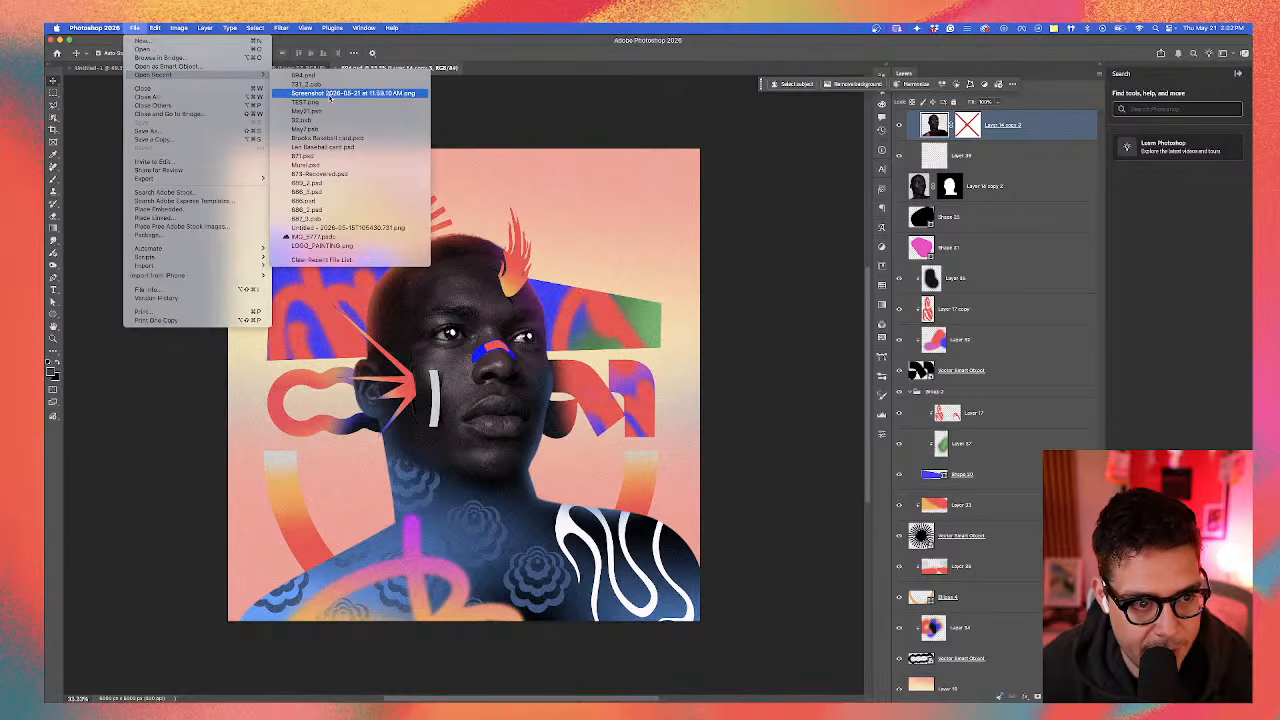
pyautogui.click(319, 185)
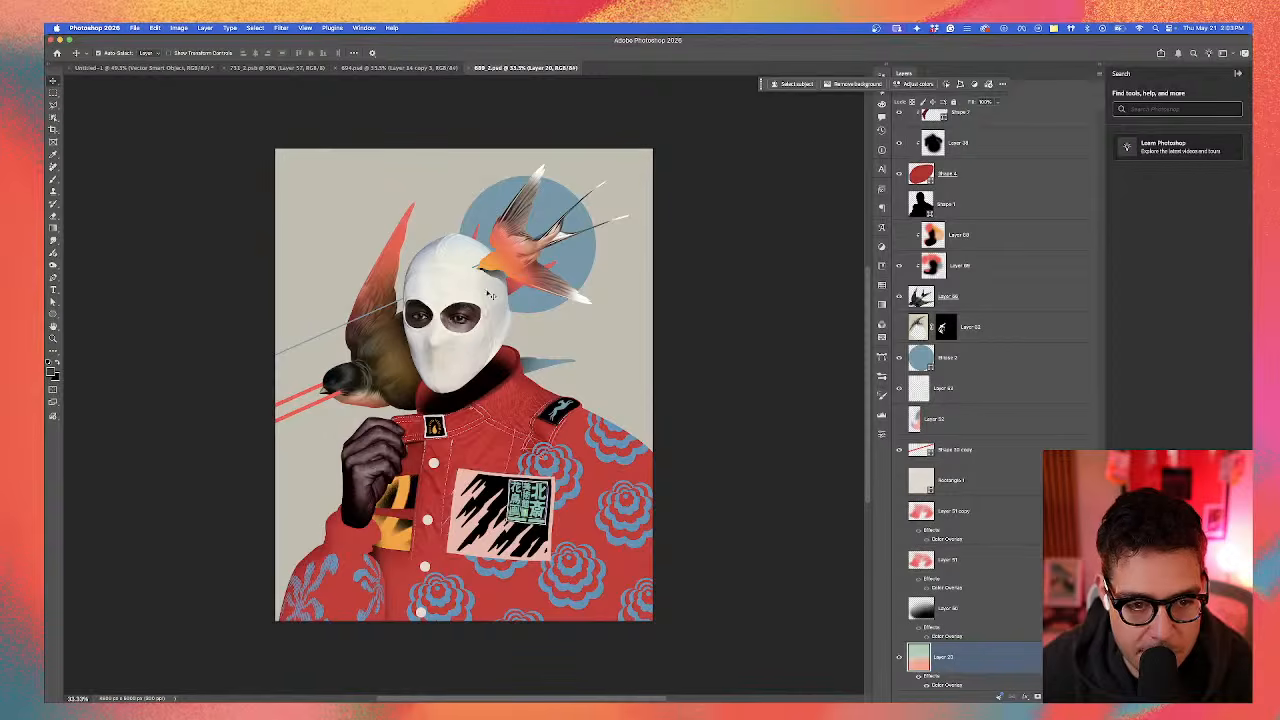
pyautogui.click(500, 255)
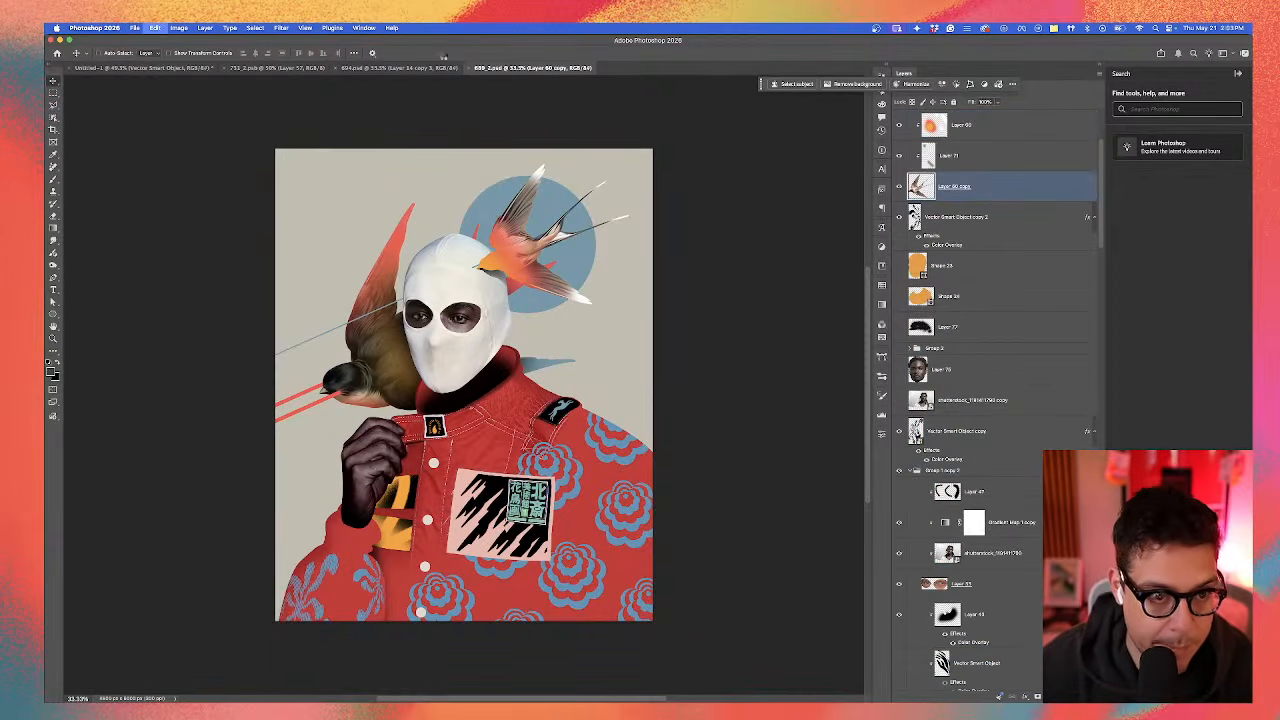
# Step: Paste the swallow into the poster directly above the flipped striped copy and move it beside the figure's head
pyautogui.click(373, 68)
pyautogui.click(277, 68)
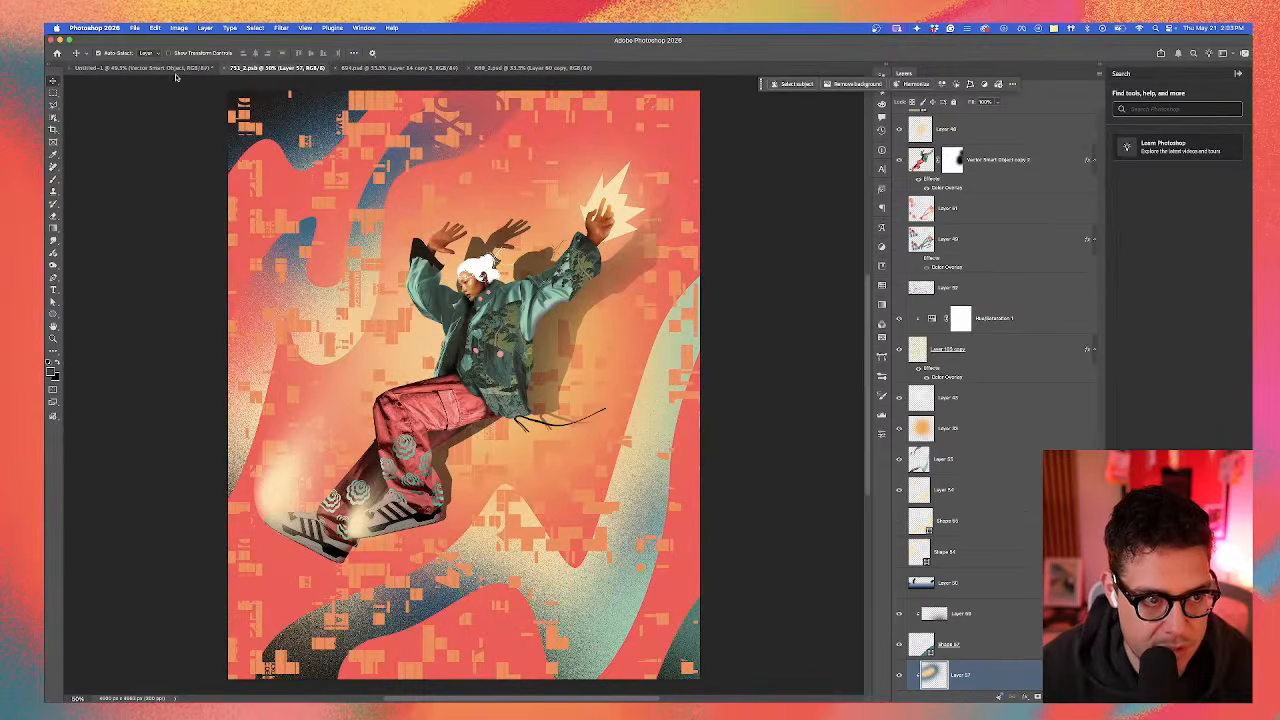
pyautogui.click(175, 69)
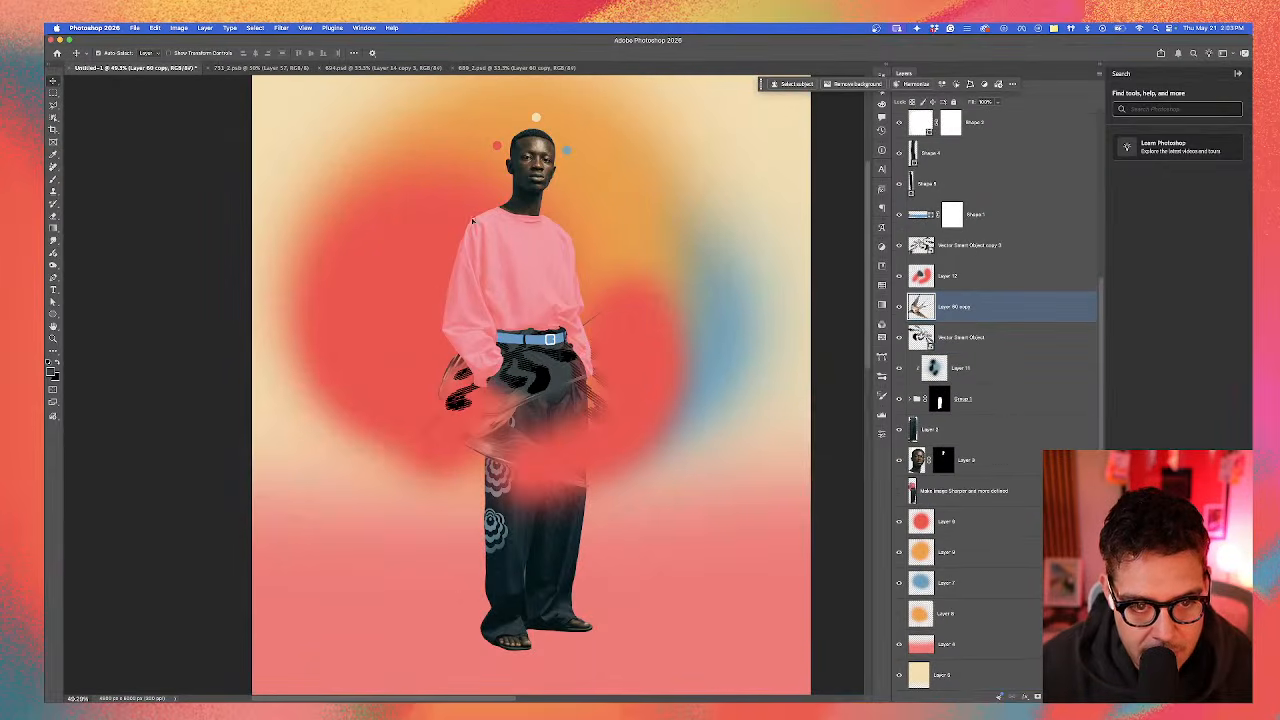
pyautogui.press('Delete')
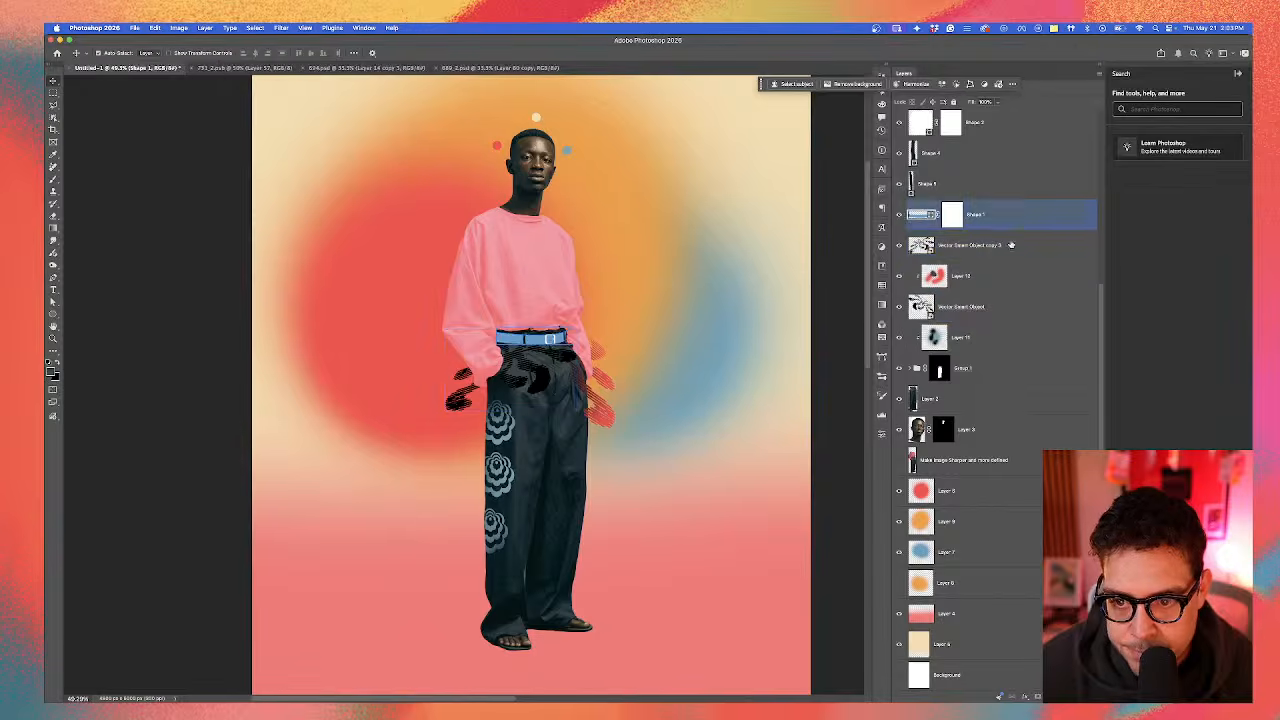
pyautogui.click(1013, 249)
pyautogui.hotkey('ctrl', 'z')
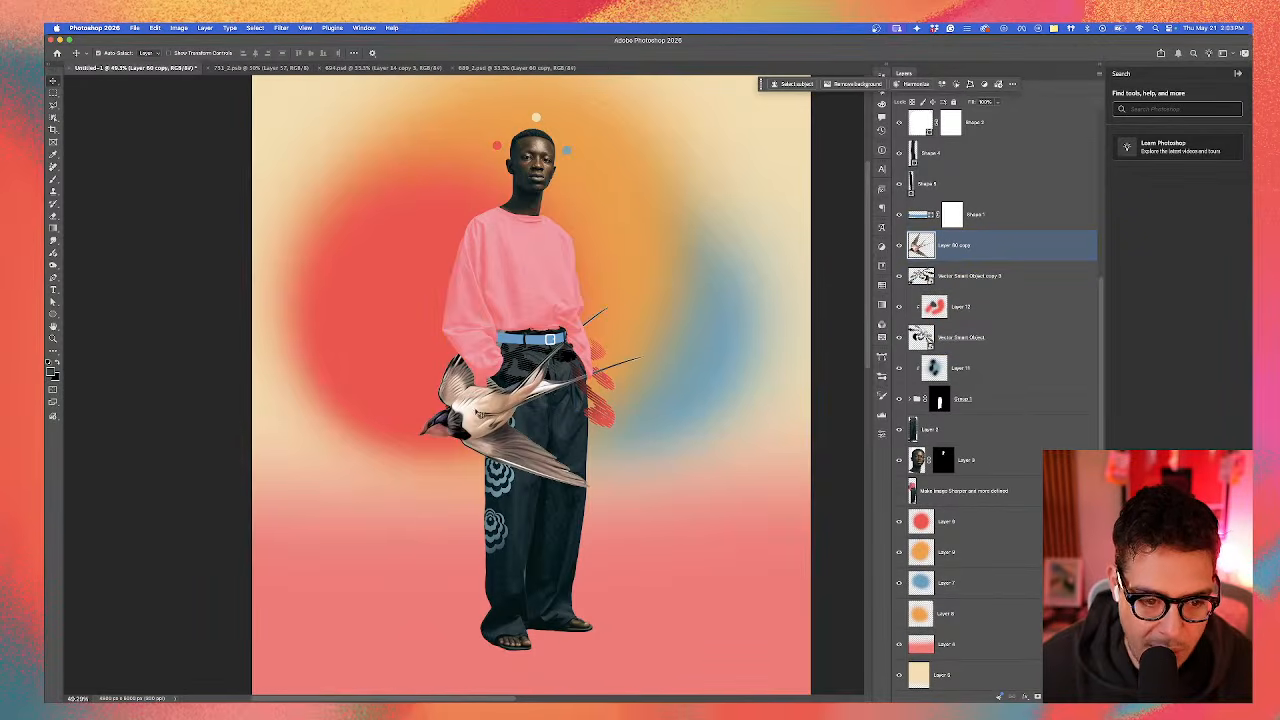
pyautogui.moveTo(480, 413); pyautogui.dragTo(627, 207)
# Step: Switch to Chrome, browse the Public Domain Image Archive's infinite view, and return to the Photoshop poster
pyautogui.moveTo(705, 690)
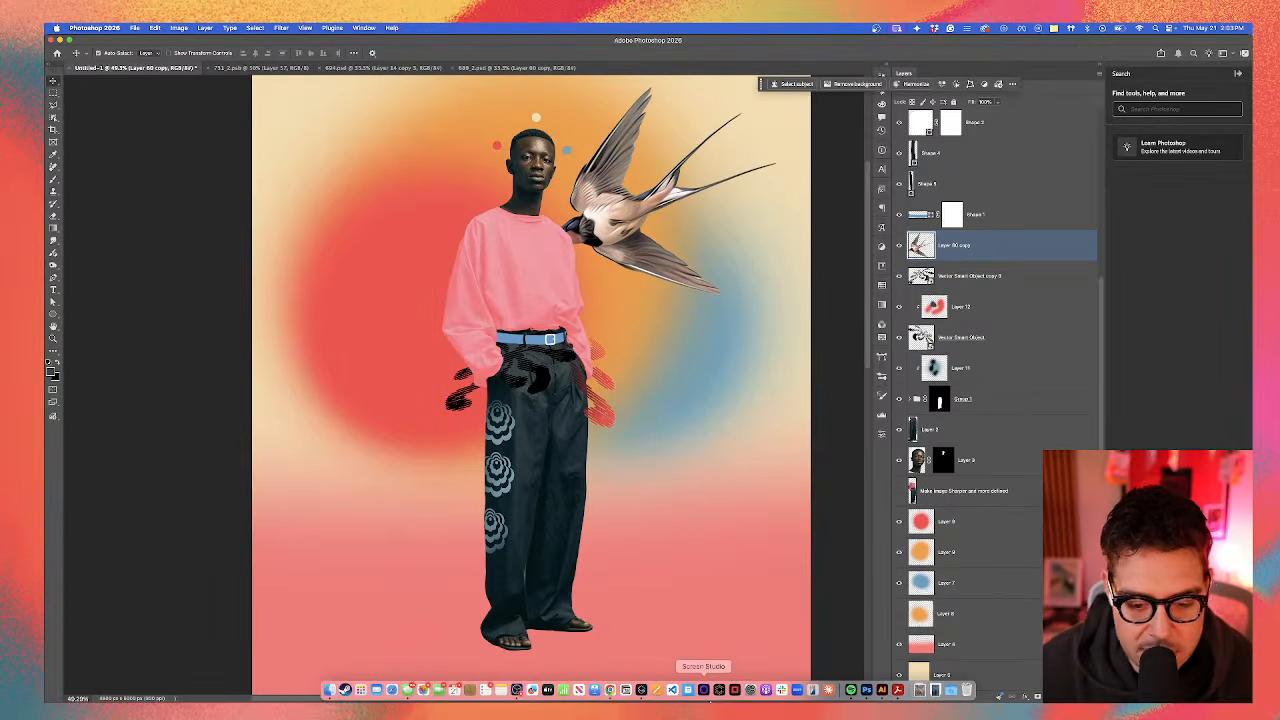
pyautogui.click(609, 689)
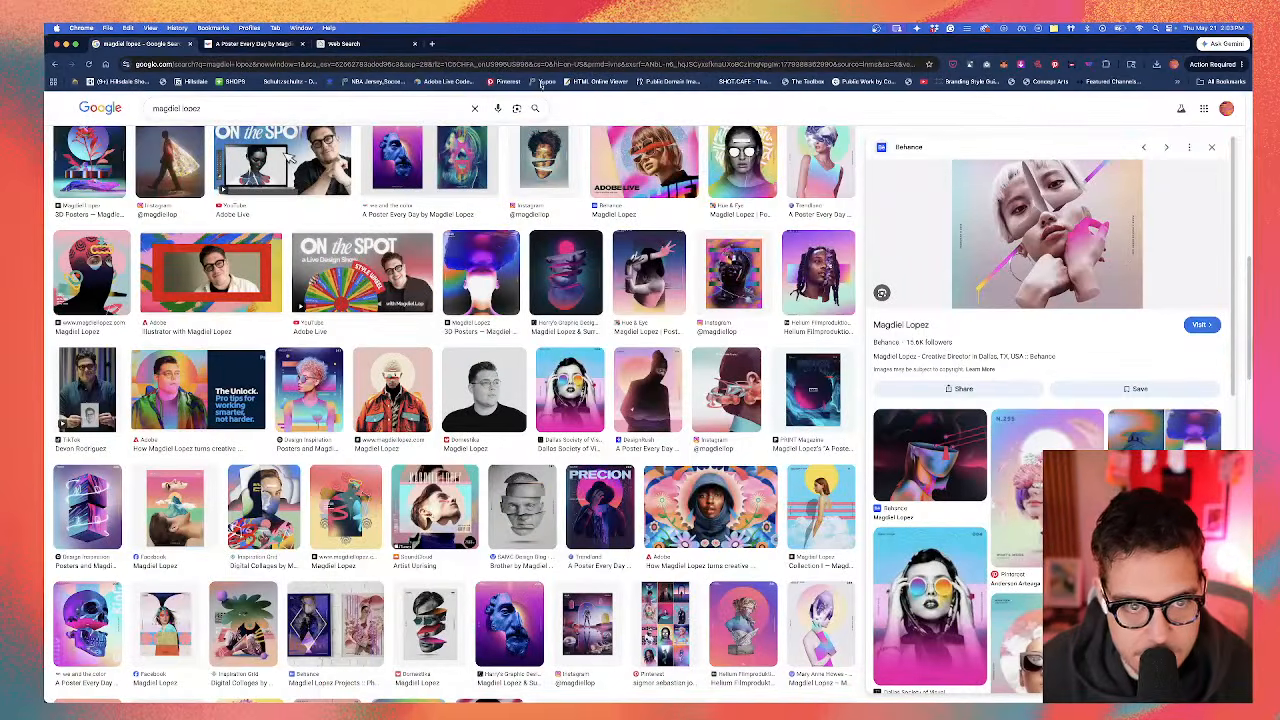
pyautogui.click(432, 45)
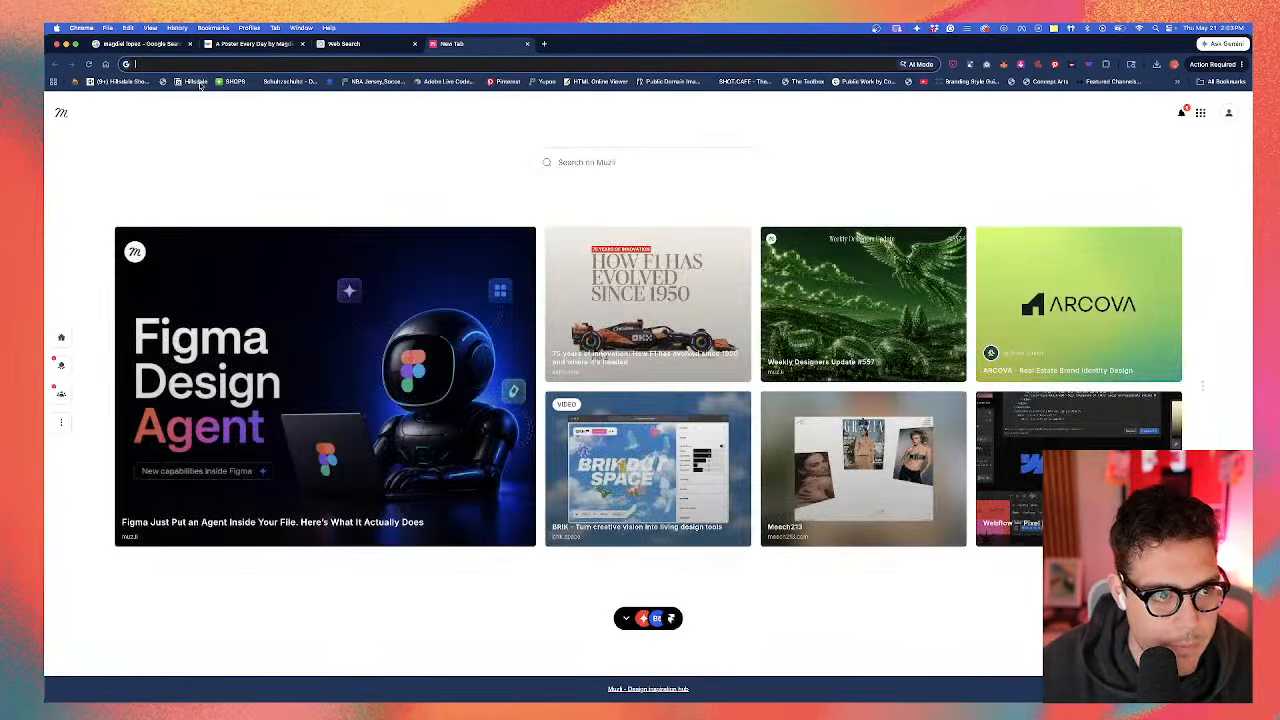
pyautogui.click(648, 83)
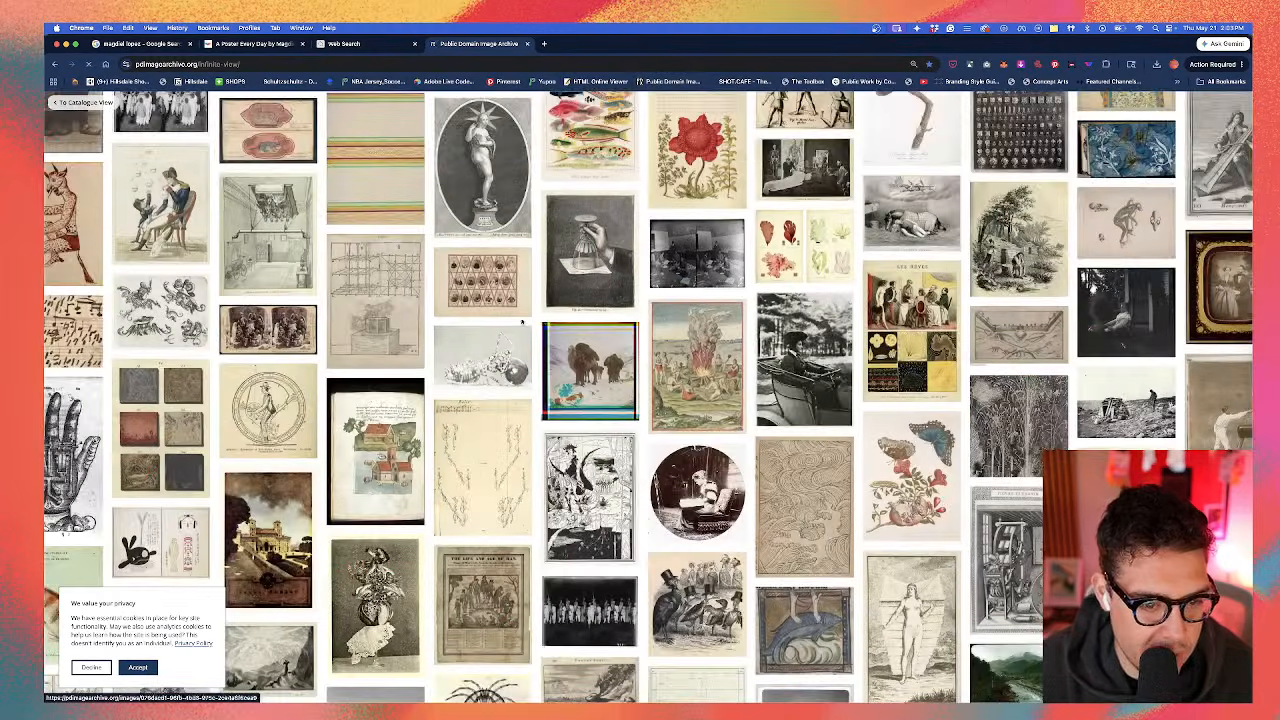
pyautogui.scroll(-1, 521, 322)
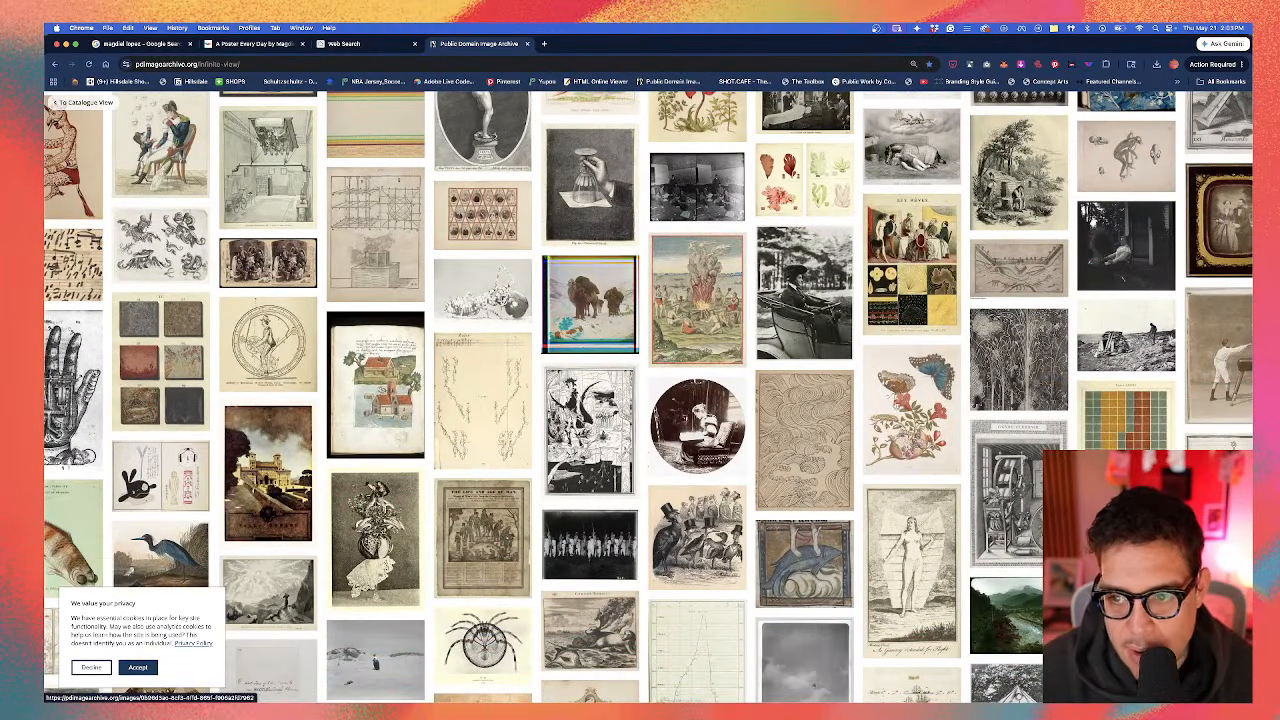
pyautogui.scroll(-6, 408, 474)
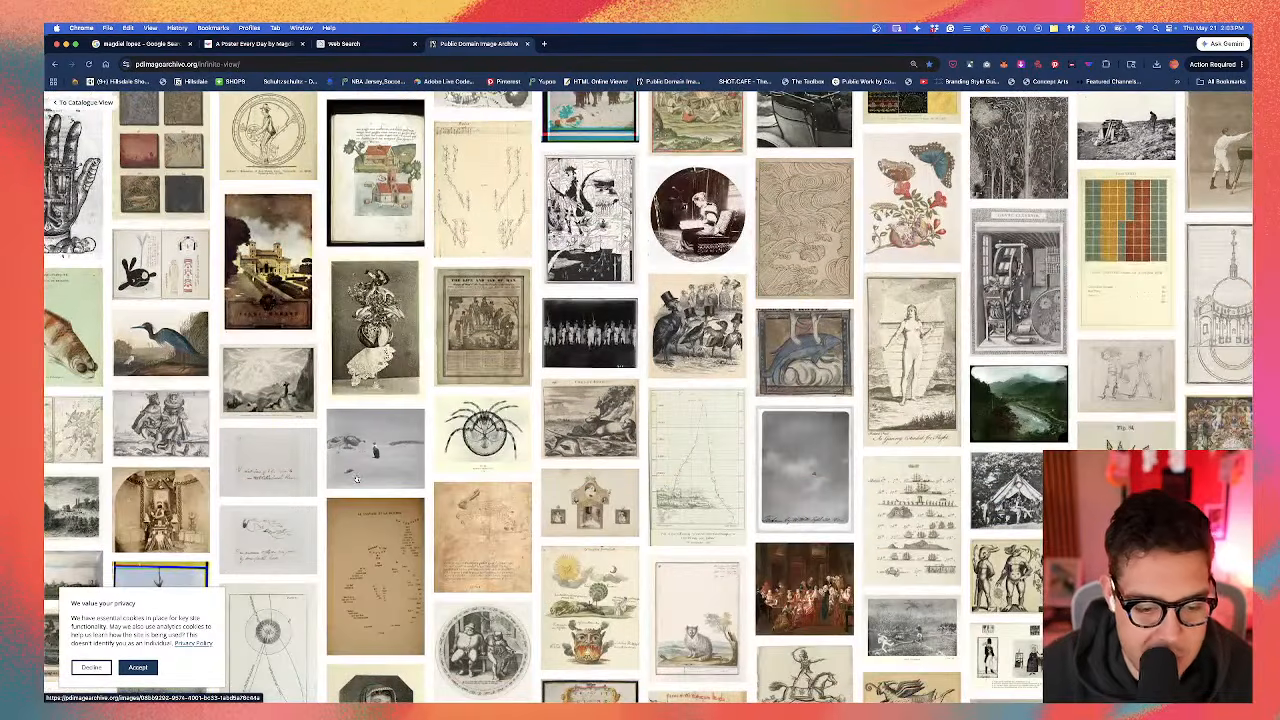
pyautogui.scroll(-3, 357, 480)
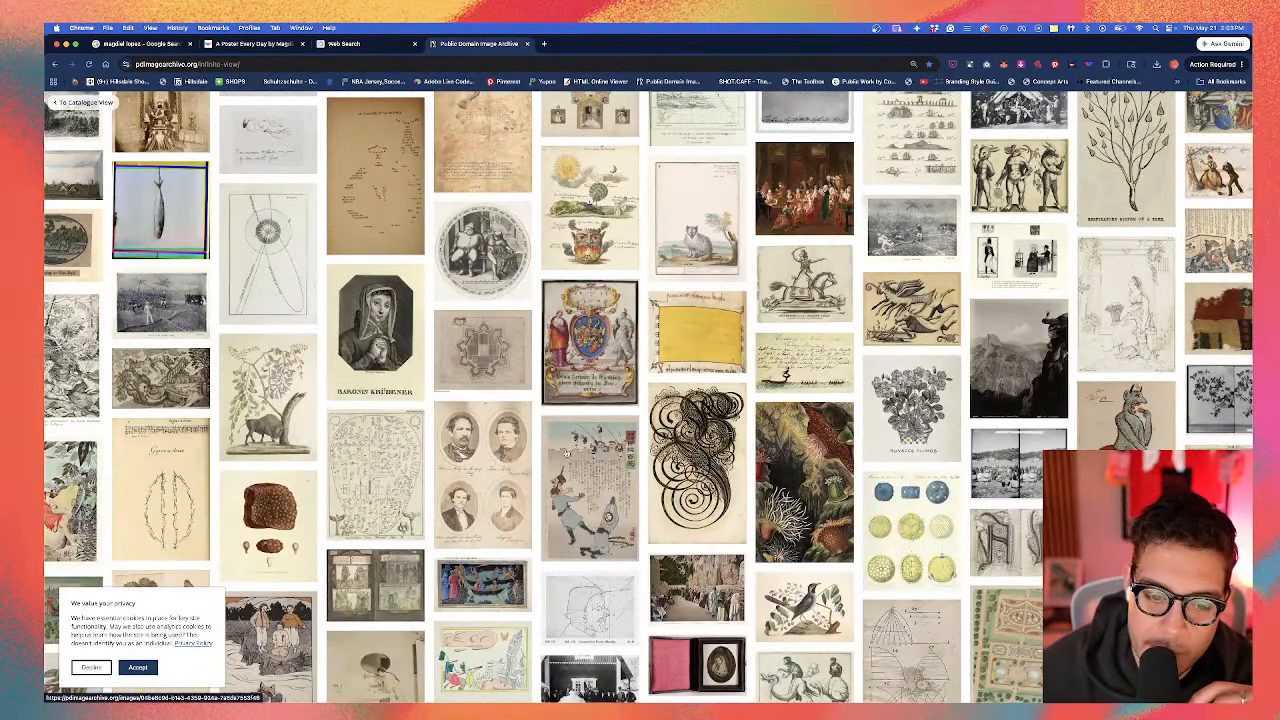
pyautogui.hotkey('ctrl', 'Up')
pyautogui.click(425, 249)
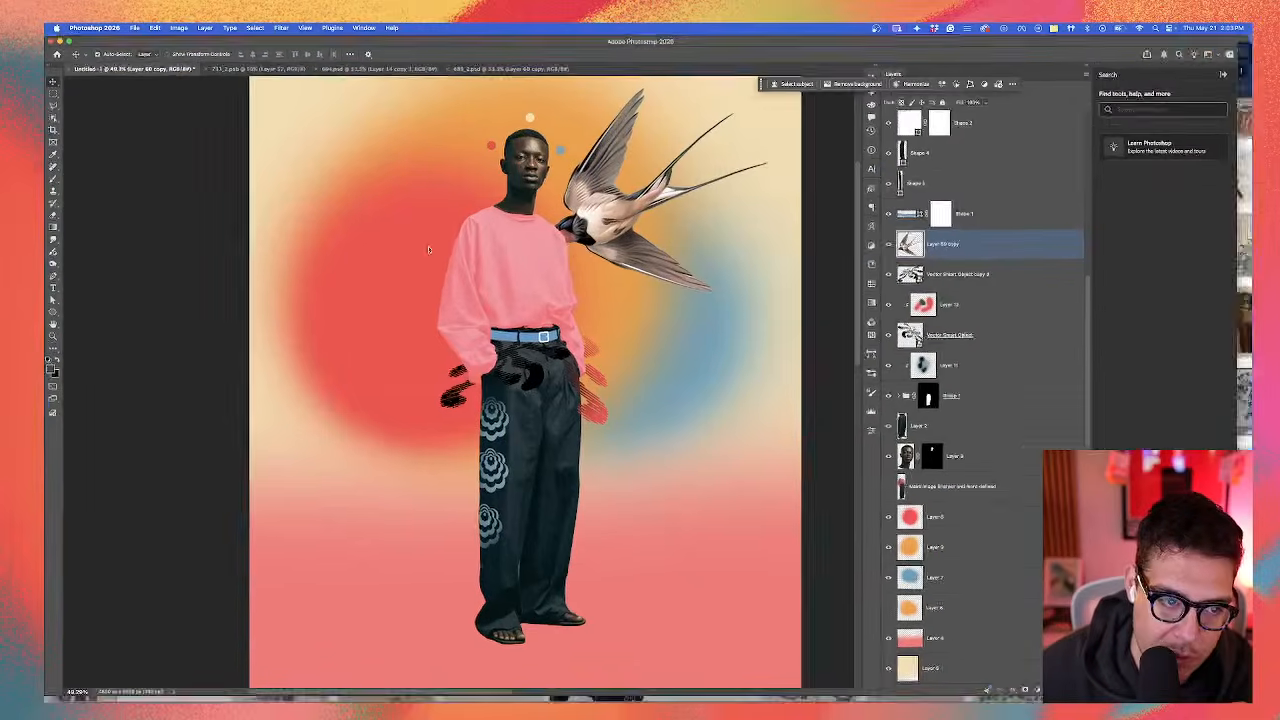
# Step: Move the swallow slightly away from the shoulder and scale it down proportionally
pyautogui.moveTo(629, 226)
pyautogui.mouseDown()
pyautogui.moveTo(649, 227)
pyautogui.moveTo(650, 212)
pyautogui.mouseUp()
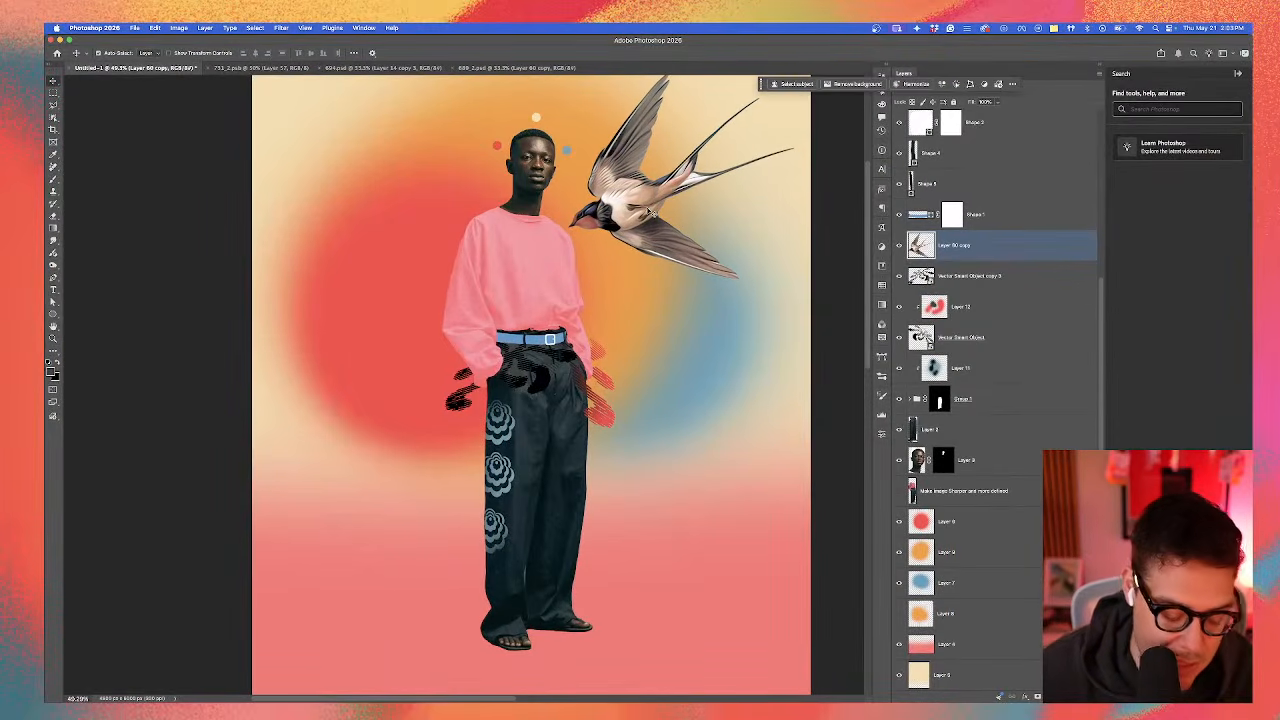
pyautogui.hotkey('ctrl', 't')
pyautogui.moveTo(795, 180); pyautogui.dragTo(721, 190)
pyautogui.press('Return')
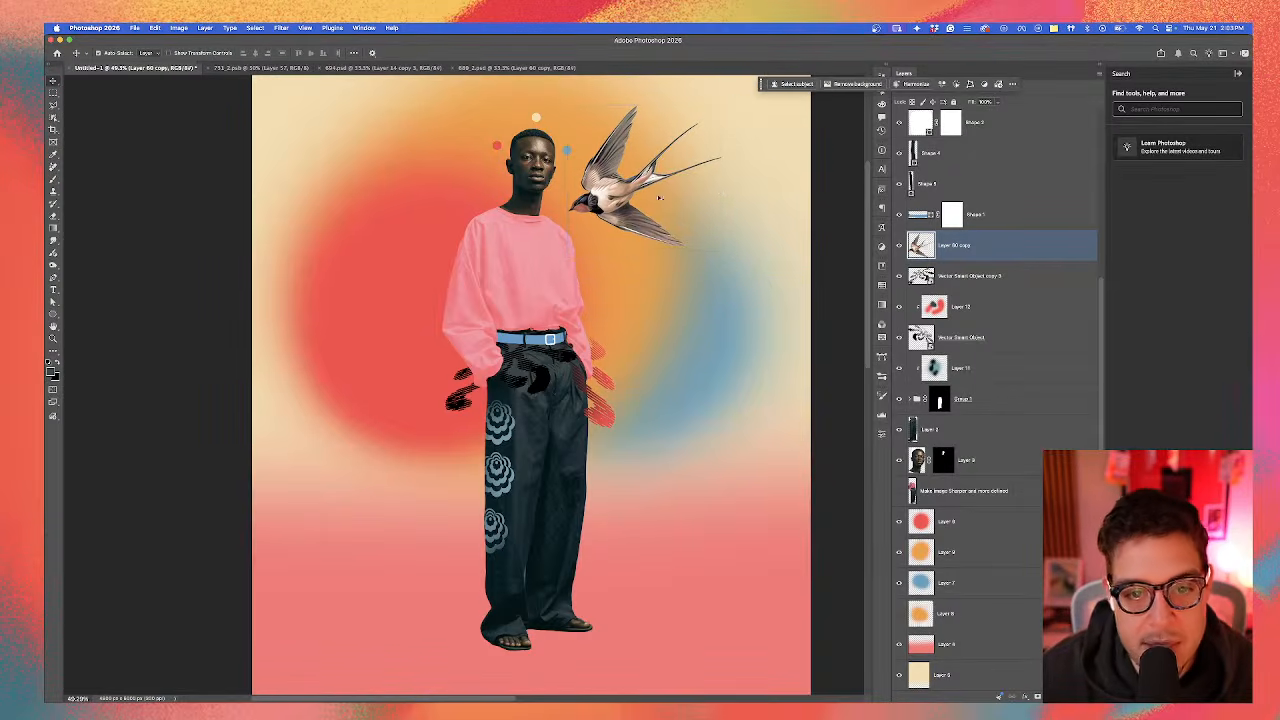
# Step: Move the light swallow onto the figure's shoulder, in front of all other layers, and enlarge it slightly with Free Transform
pyautogui.scroll(3, 600, 195)
pyautogui.moveTo(595, 199); pyautogui.dragTo(571, 282)
pyautogui.press('super+shift+bracketright')
pyautogui.press('super+t')
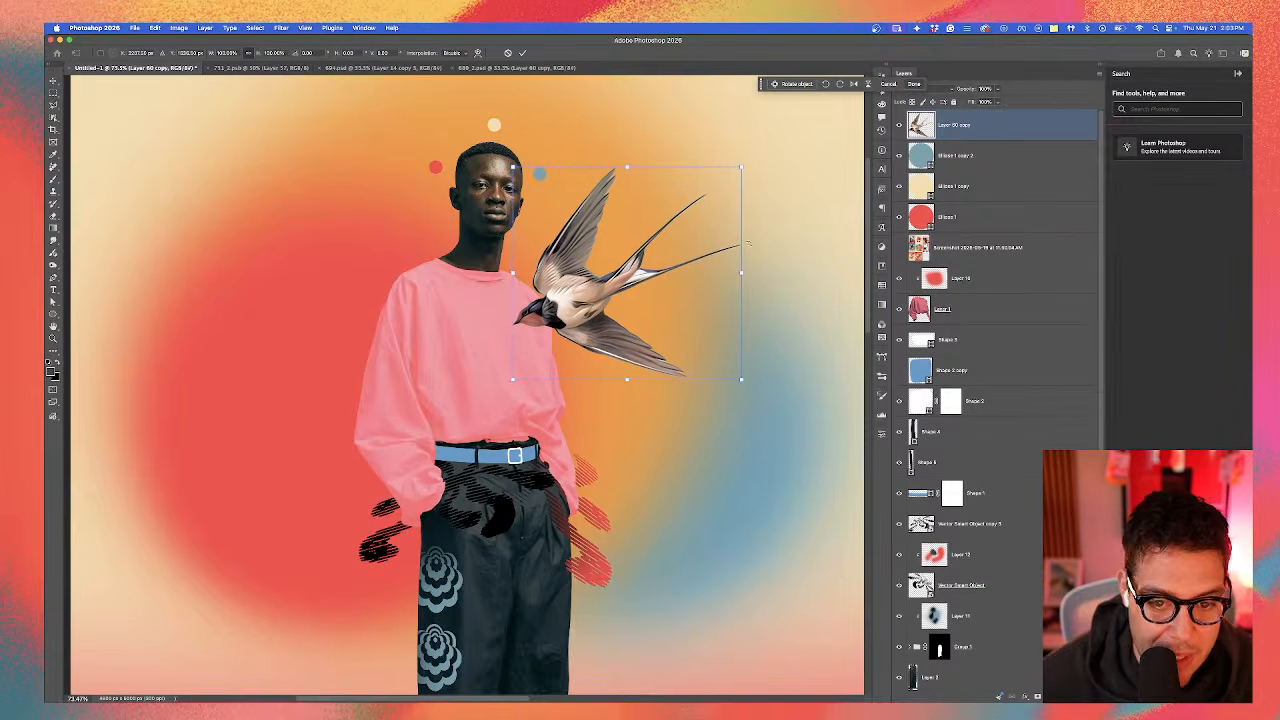
pyautogui.moveTo(741, 274); pyautogui.dragTo(698, 244)
pyautogui.press('Return')
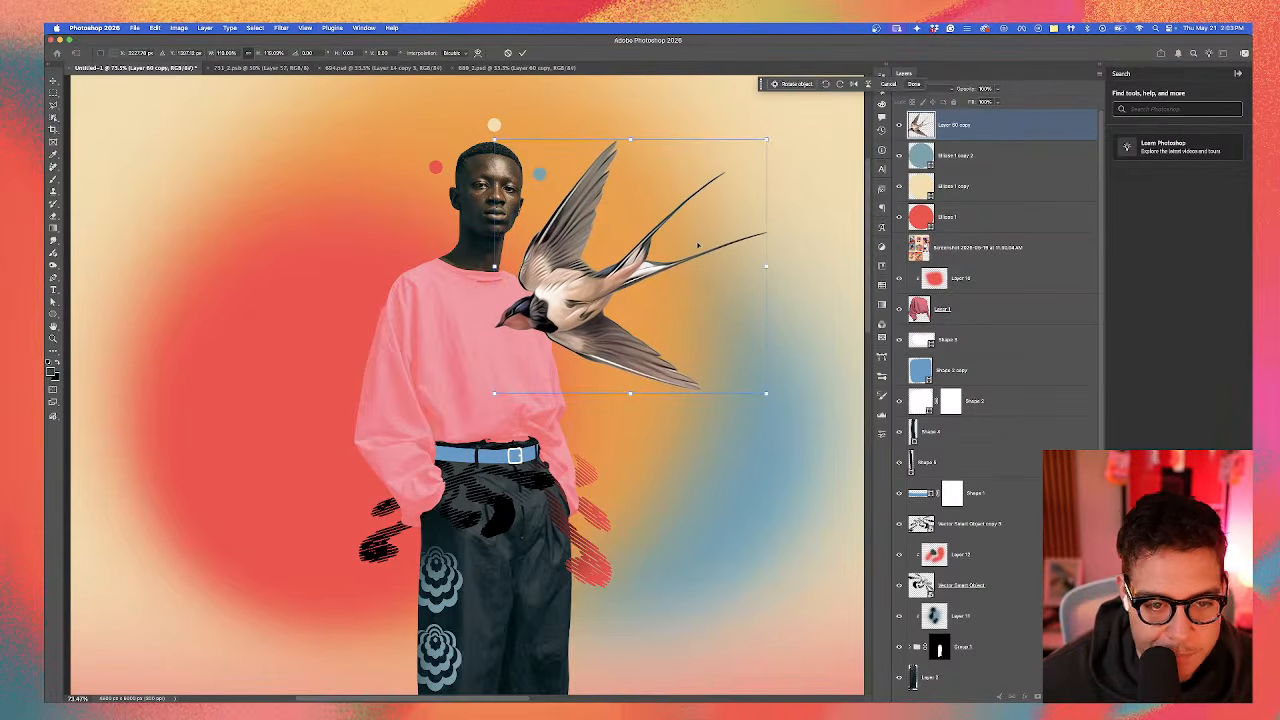
# Step: Copy the large black swallow layer from 689_2.psd and paste it into the poster
pyautogui.scroll(-2, 677, 232)
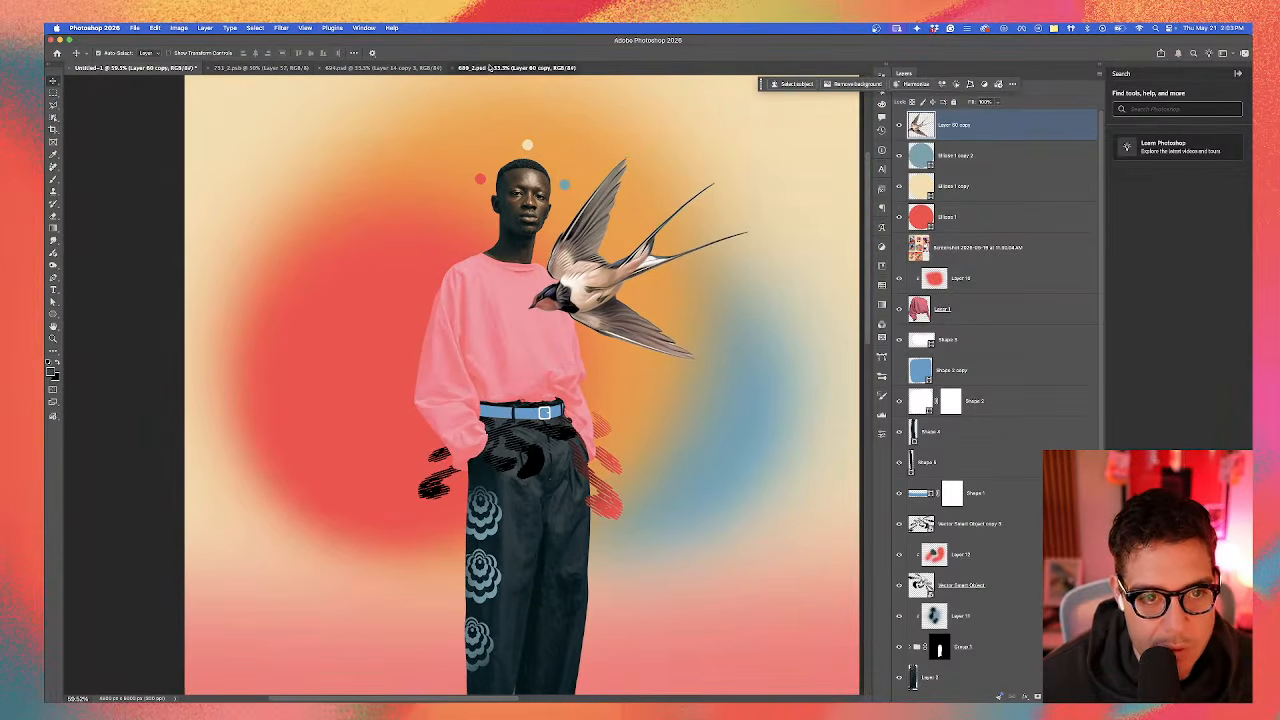
pyautogui.click(512, 67)
pyautogui.click(365, 373)
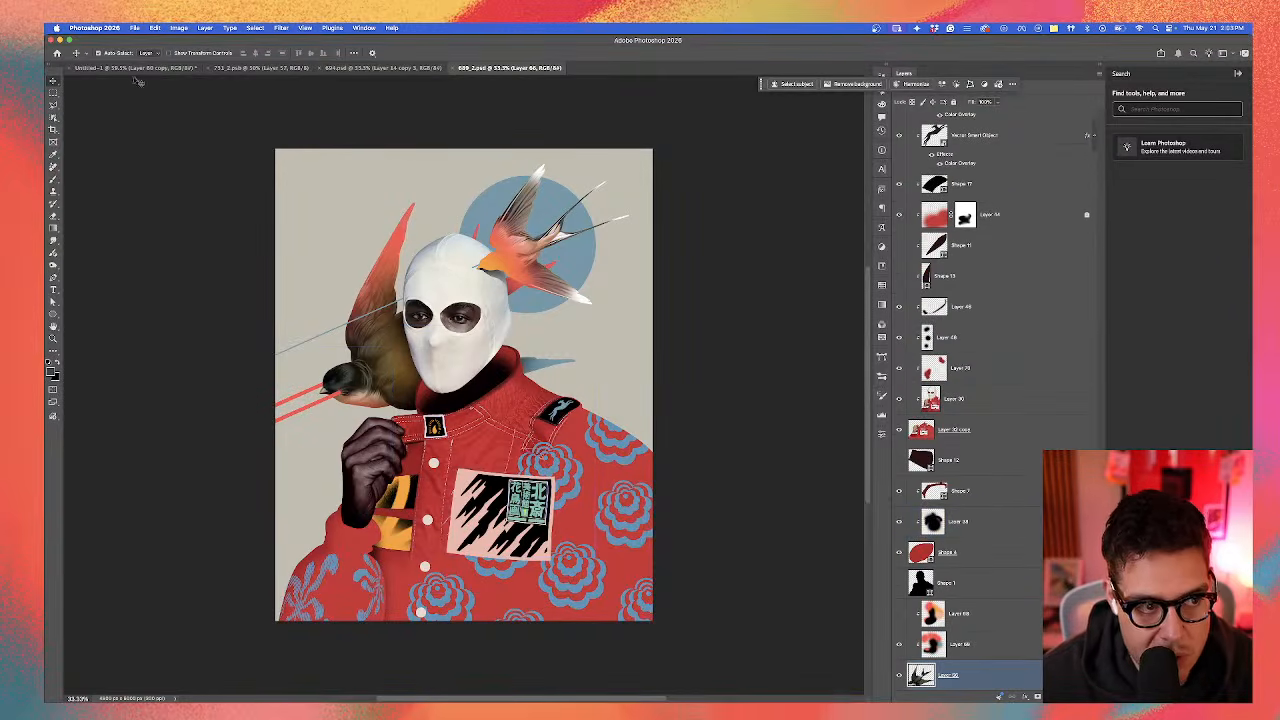
pyautogui.click(130, 67)
pyautogui.hotkey('ctrl', 'v')
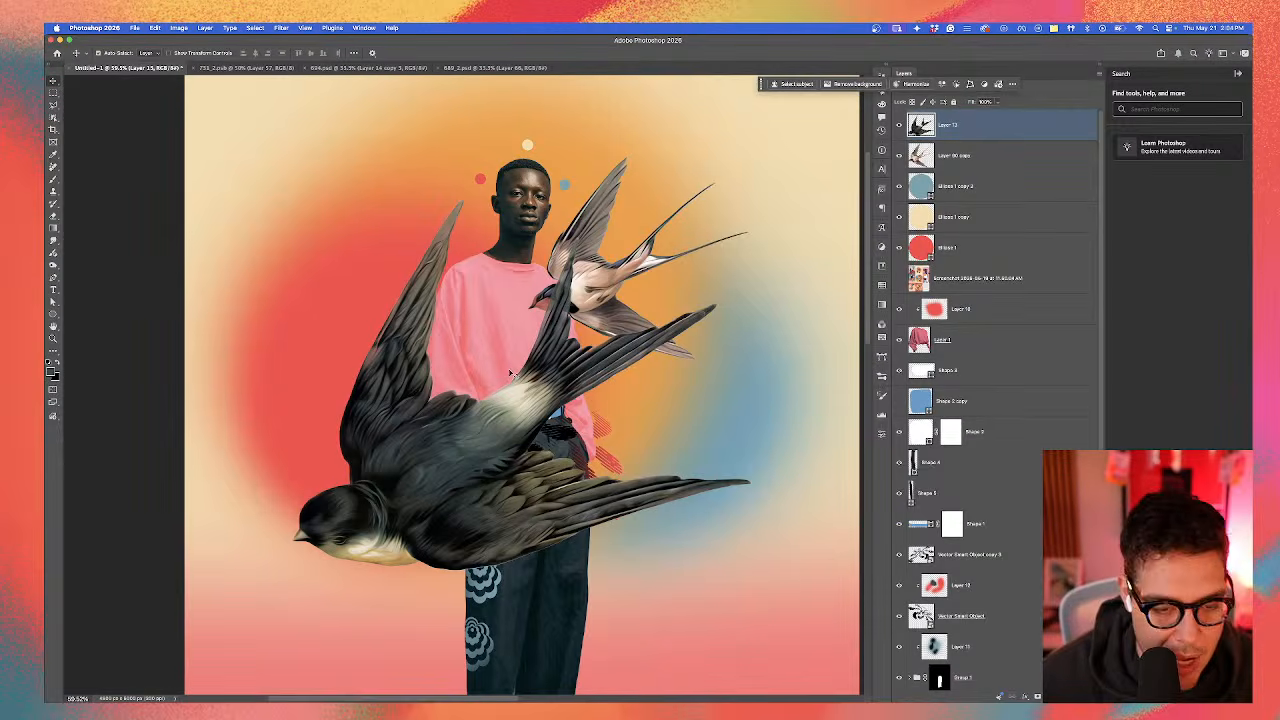
# Step: Reorder the black swallow layer so it sits behind the figure, directly above the red glow layer
pyautogui.press('super+shift+bracketleft')
pyautogui.press('super+bracketright')
pyautogui.press('super+bracketright')
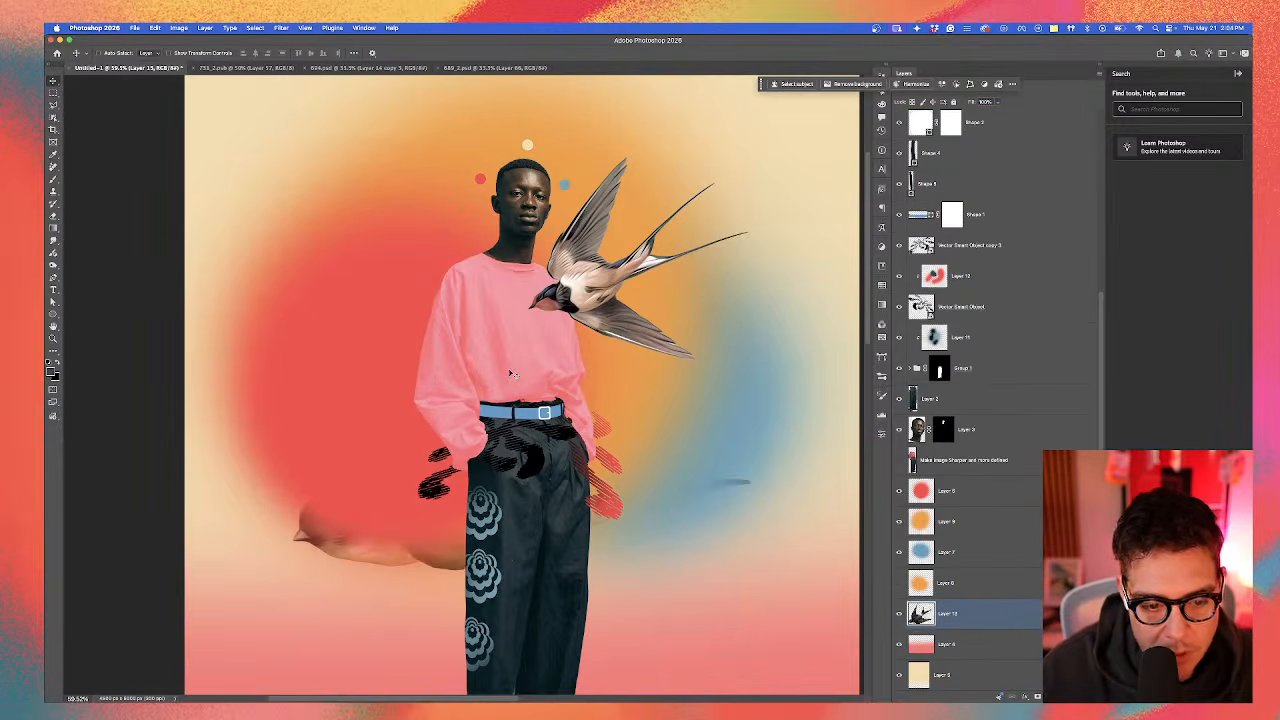
pyautogui.hotkey('ctrl', ']')
pyautogui.hotkey('ctrl', ']')
pyautogui.hotkey('ctrl', ']')
pyautogui.hotkey('ctrl', ']')
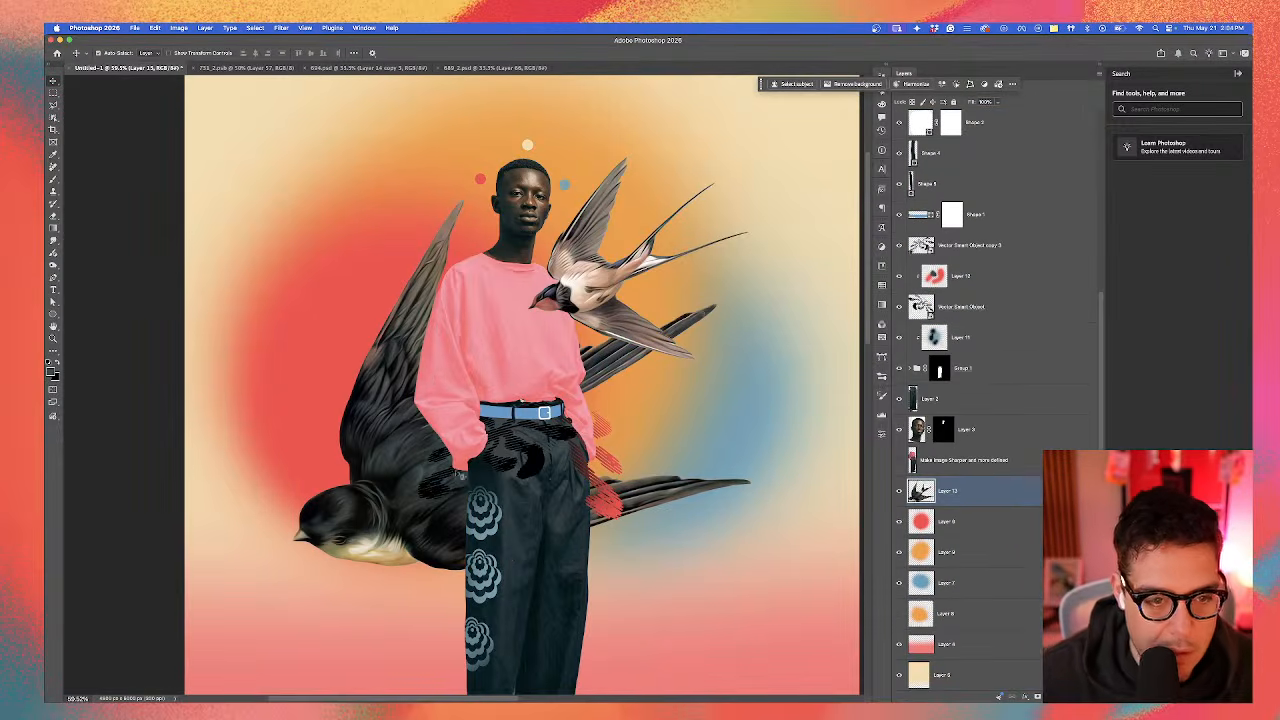
# Step: Scale the black swallow down to about 68% and place it beside the figure's shoulder on the red glow
pyautogui.click(461, 476)
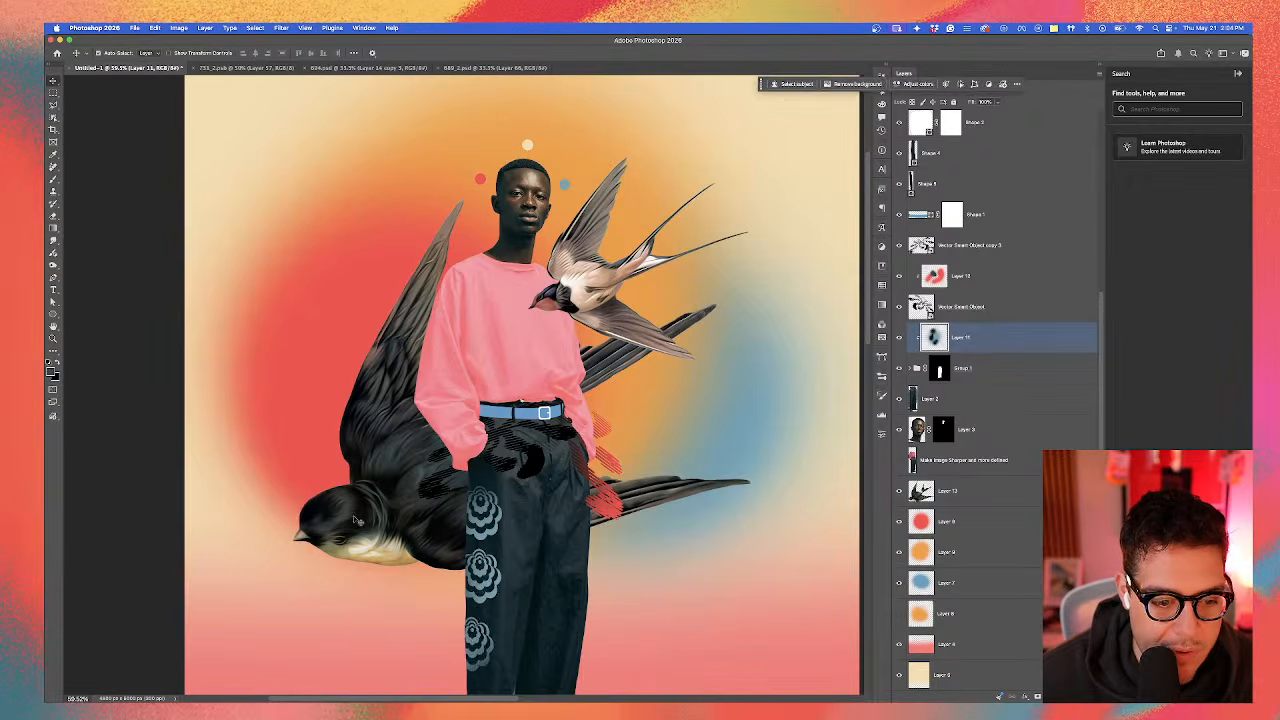
pyautogui.keyDown('ctrl'); pyautogui.click(965, 430); pyautogui.keyUp('ctrl')
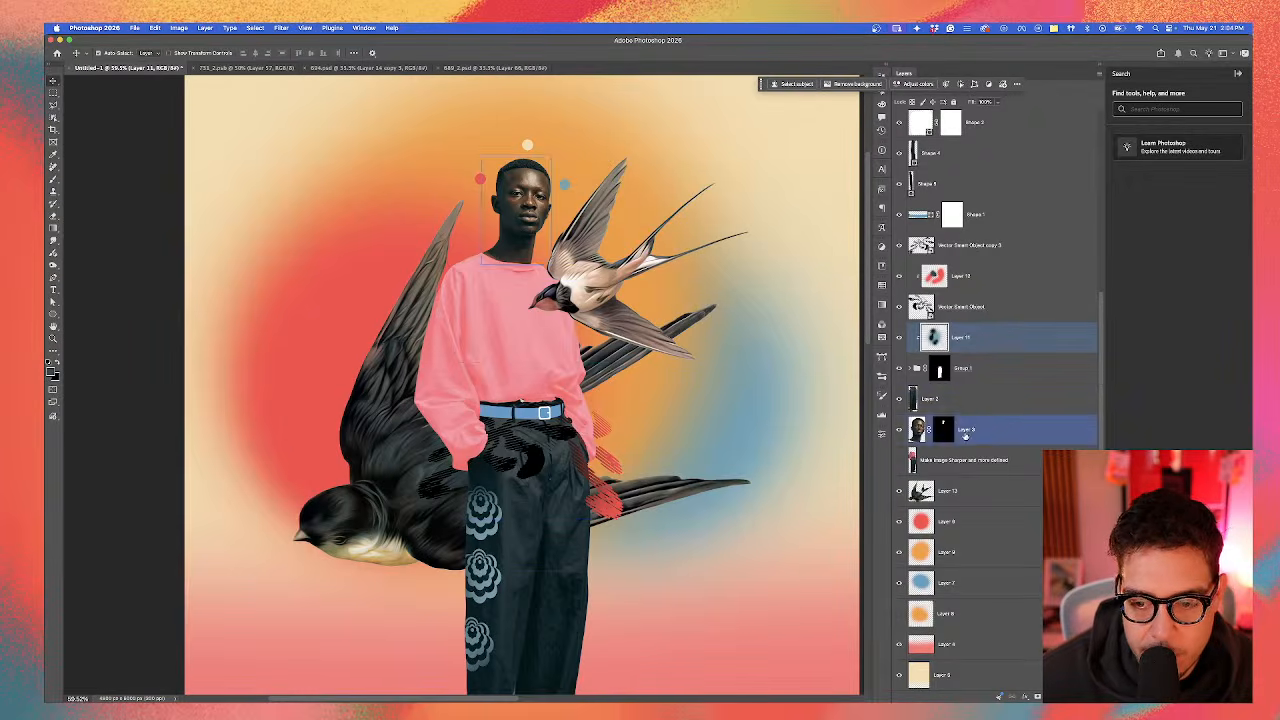
pyautogui.keyDown('ctrl'); pyautogui.click(965, 432); pyautogui.keyUp('ctrl')
pyautogui.click(1020, 493)
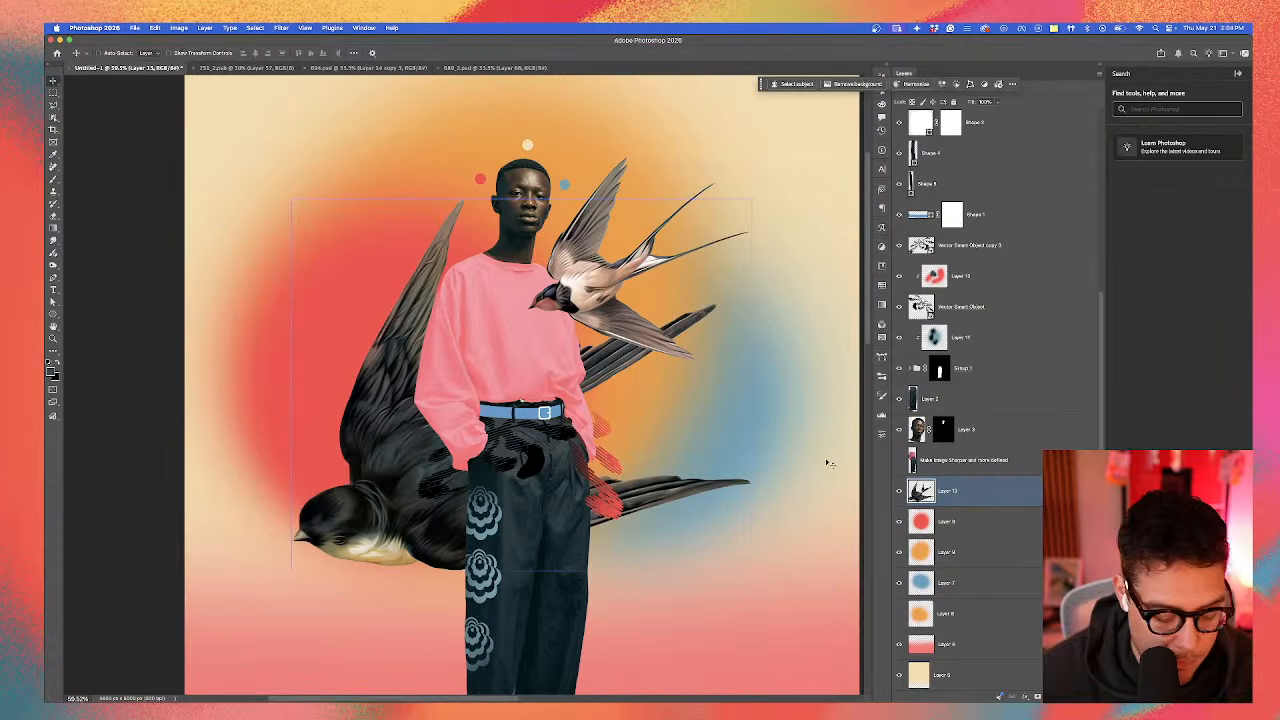
pyautogui.hotkey('ctrl', 't')
pyautogui.moveTo(311, 376); pyautogui.dragTo(281, 226)
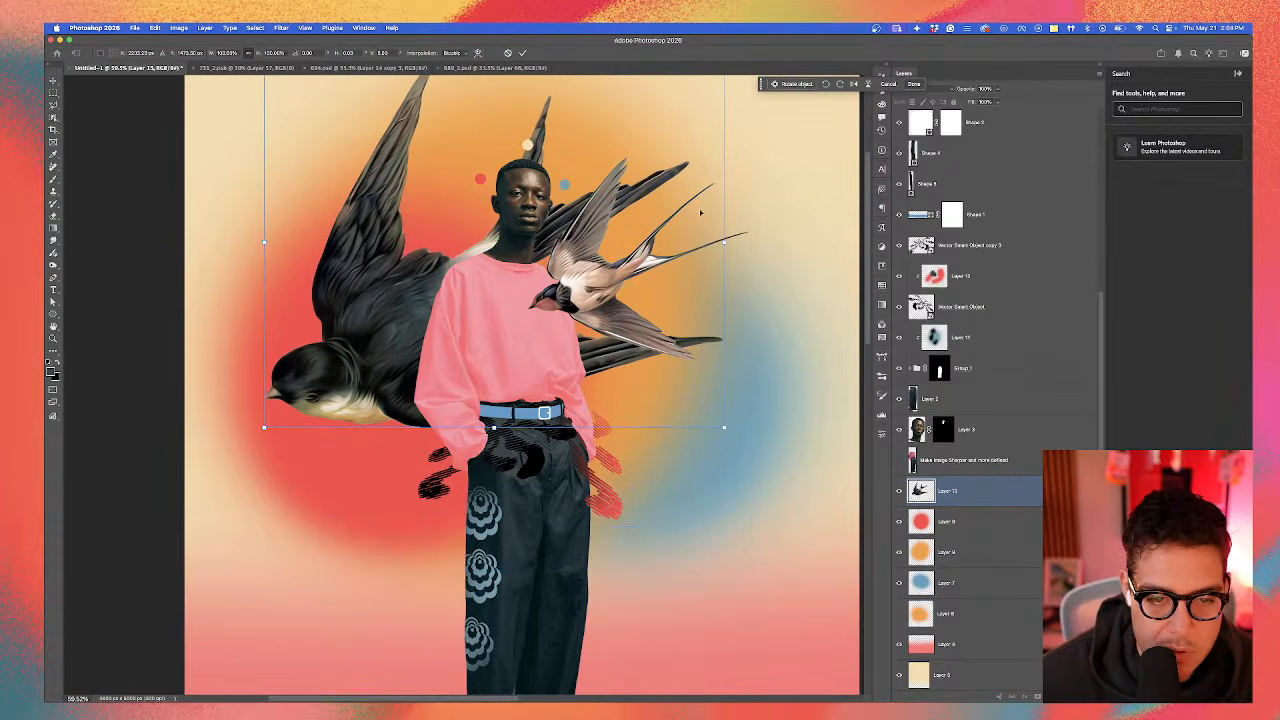
pyautogui.moveTo(726, 242); pyautogui.dragTo(578, 246)
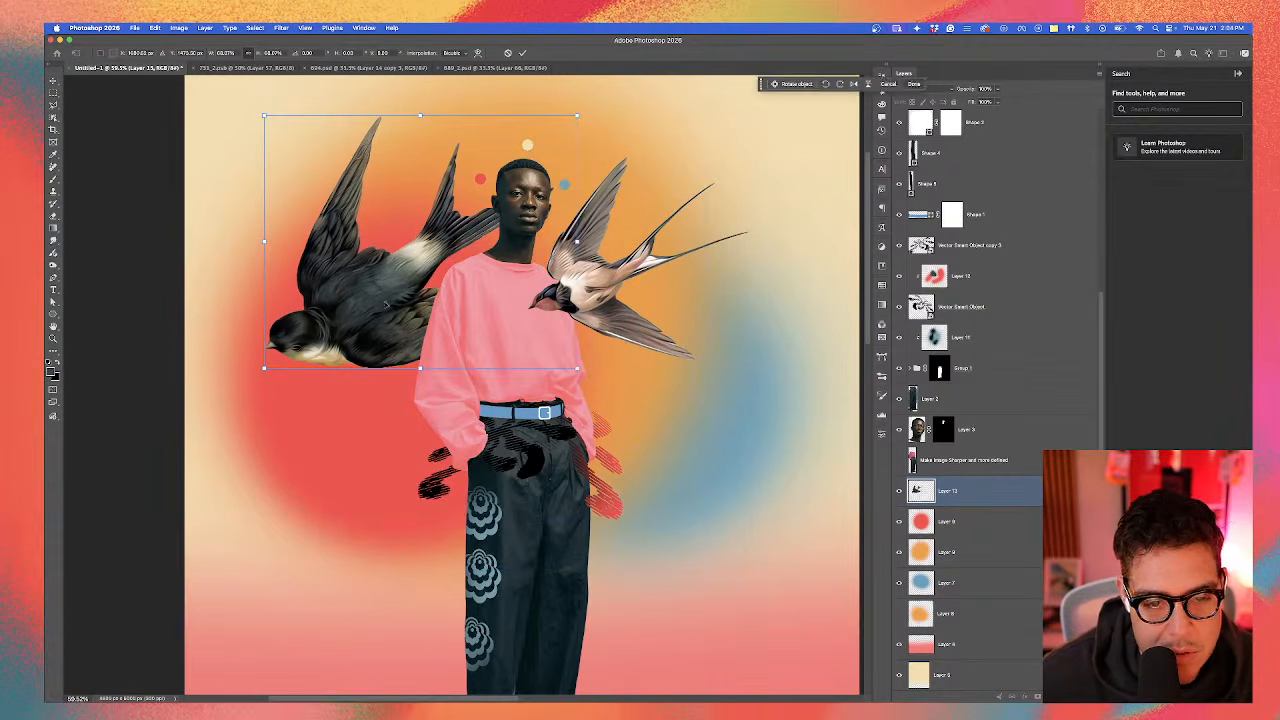
pyautogui.moveTo(386, 309); pyautogui.dragTo(407, 322)
pyautogui.press('Return')
# Step: Reposition the black swallow behind the figure's head and shoulder, and nudge the light swallow slightly down
pyautogui.scroll(-2, 449, 314)
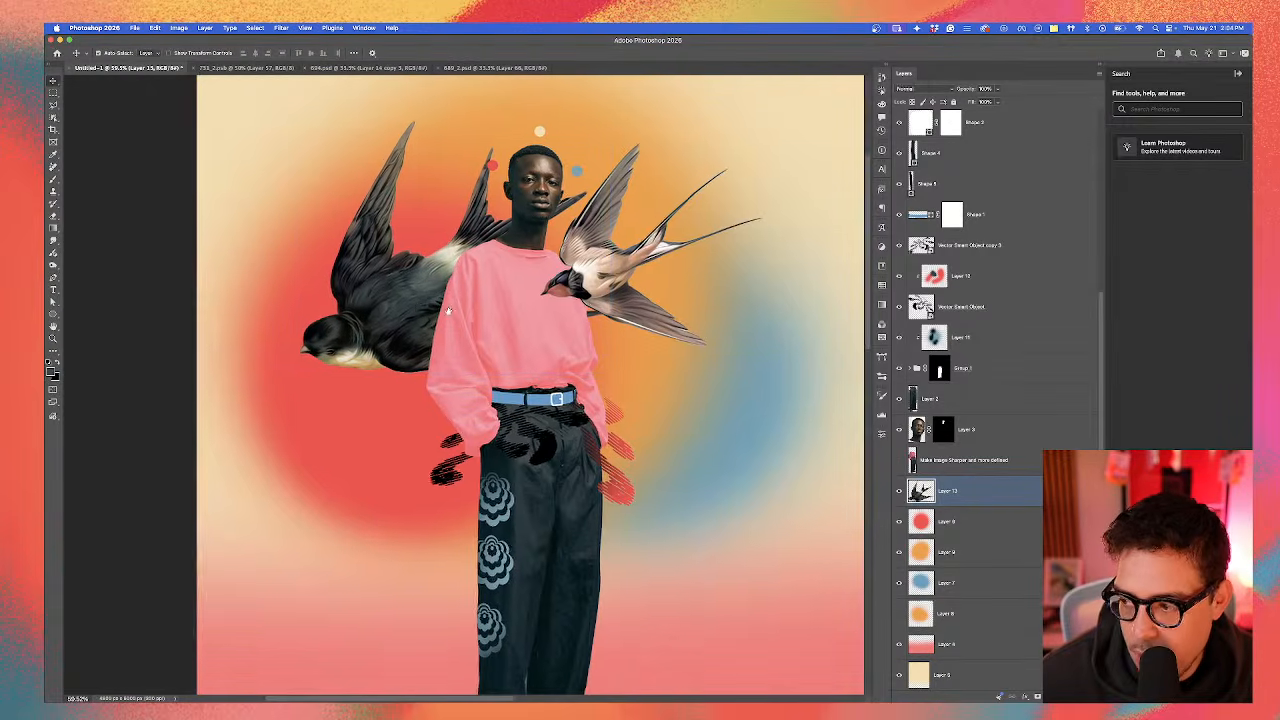
pyautogui.scroll(-2, 400, 284)
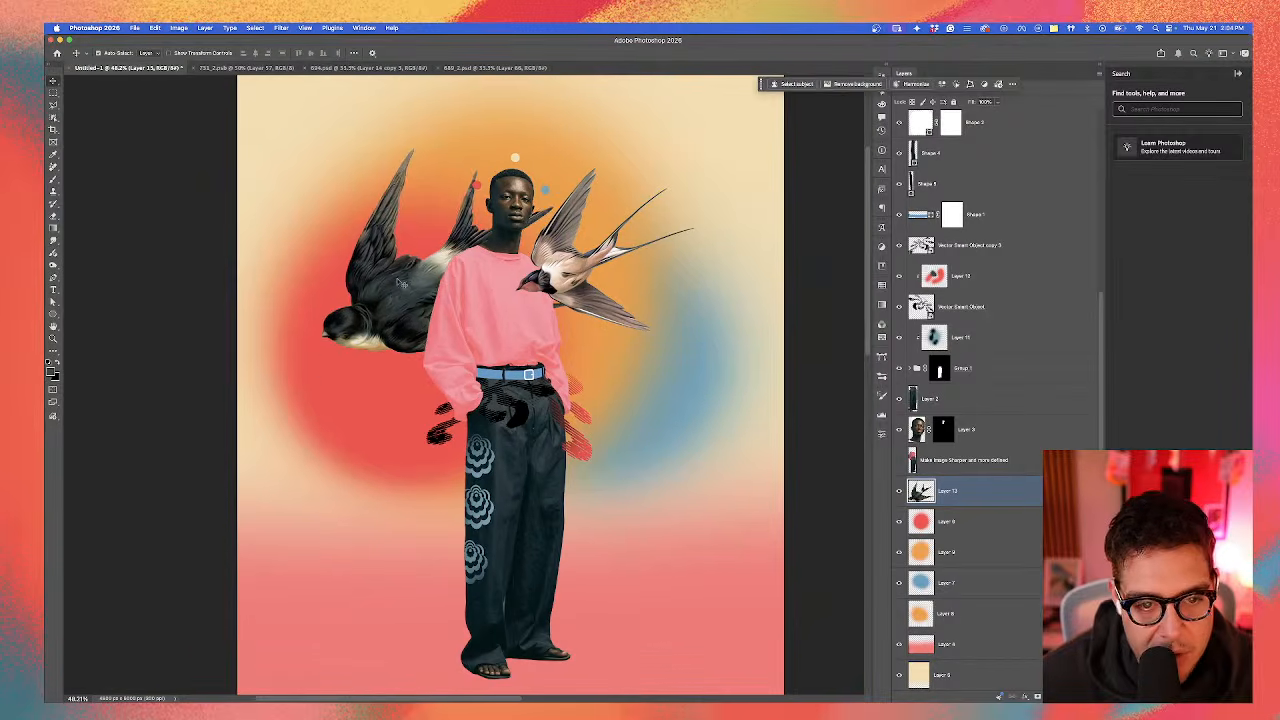
pyautogui.moveTo(400, 284); pyautogui.dragTo(443, 297)
pyautogui.hotkey('ctrl', 't')
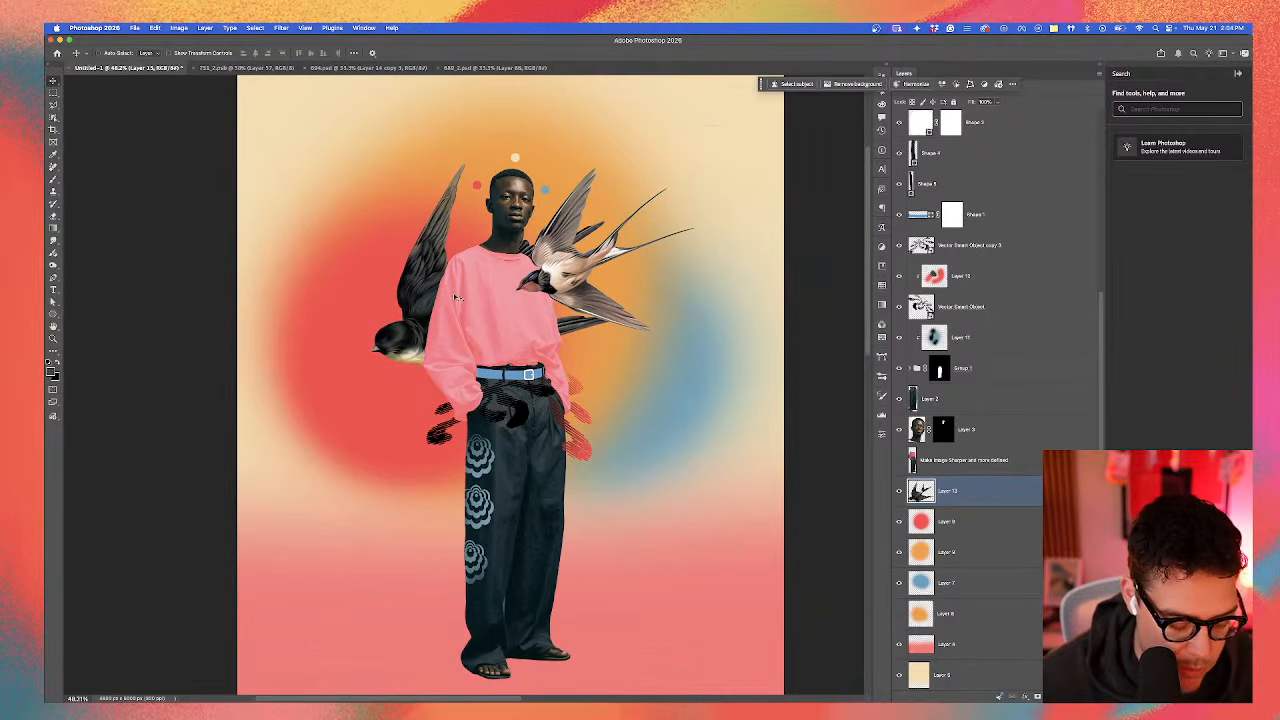
pyautogui.moveTo(362, 150); pyautogui.dragTo(403, 126)
pyautogui.press('Return')
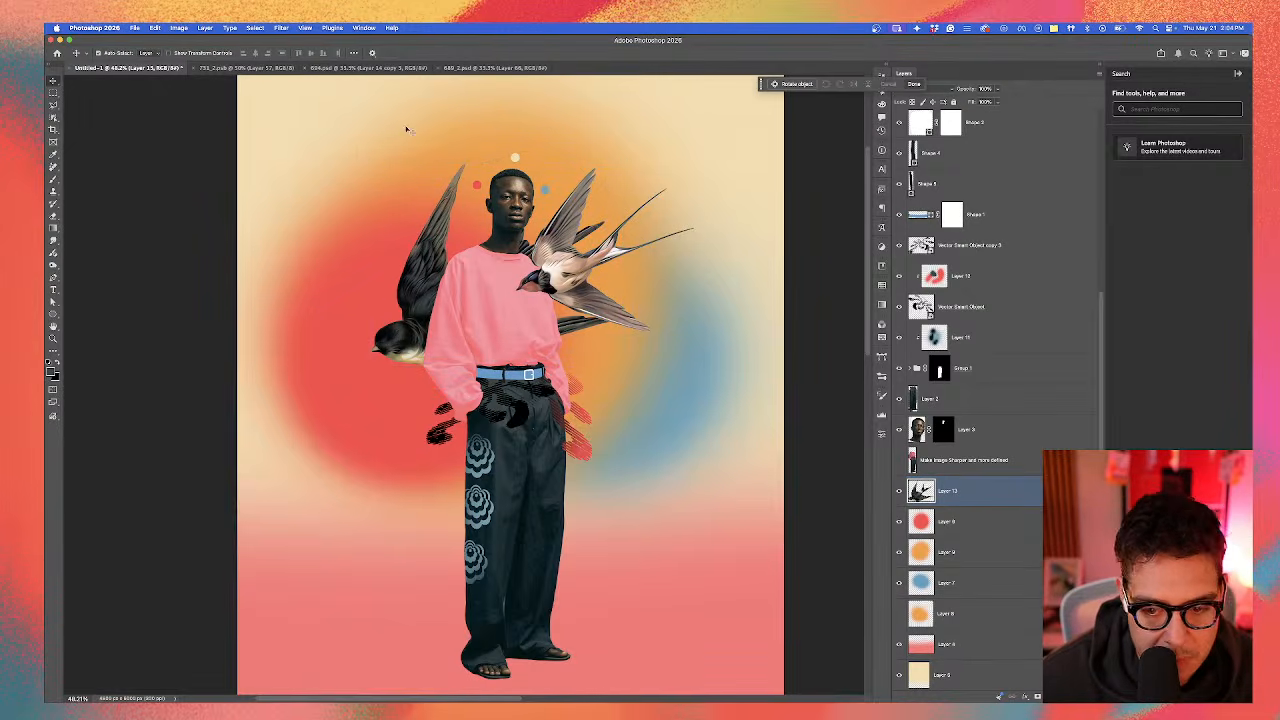
pyautogui.moveTo(412, 345); pyautogui.dragTo(360, 245)
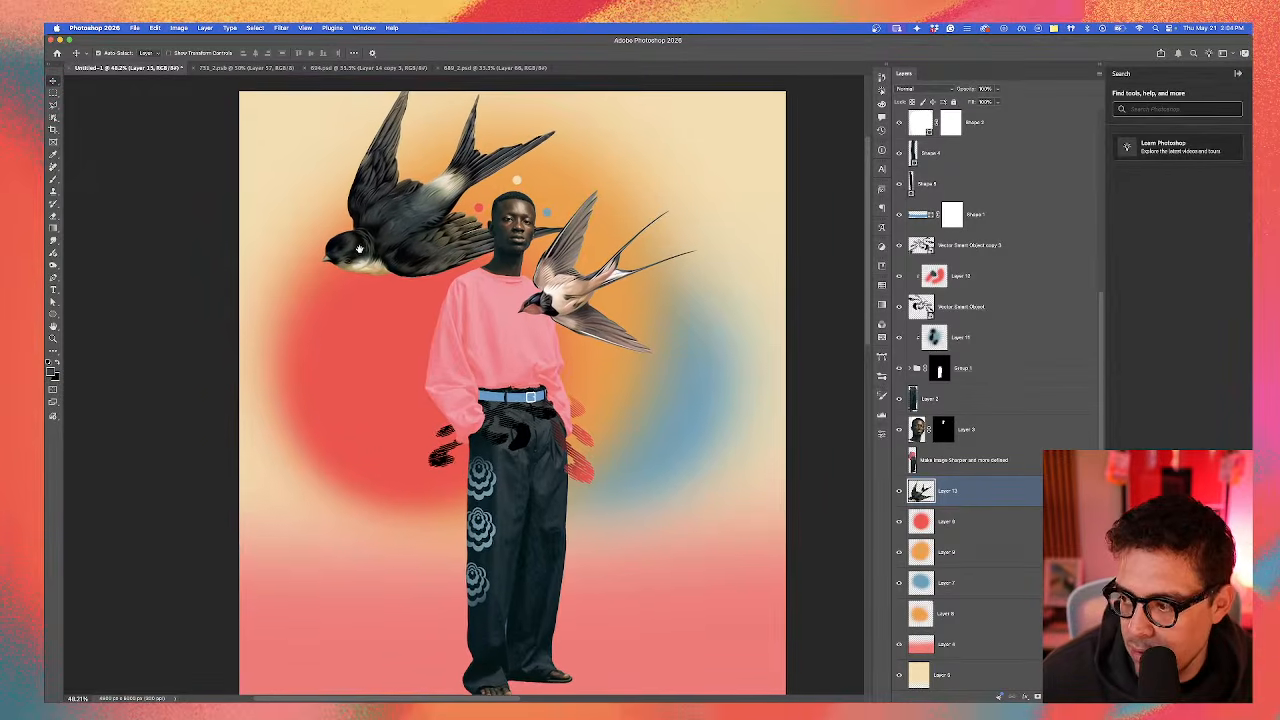
pyautogui.moveTo(355, 262)
pyautogui.mouseDown()
pyautogui.moveTo(398, 257)
pyautogui.moveTo(369, 255)
pyautogui.mouseUp()
pyautogui.moveTo(574, 277); pyautogui.dragTo(580, 286)
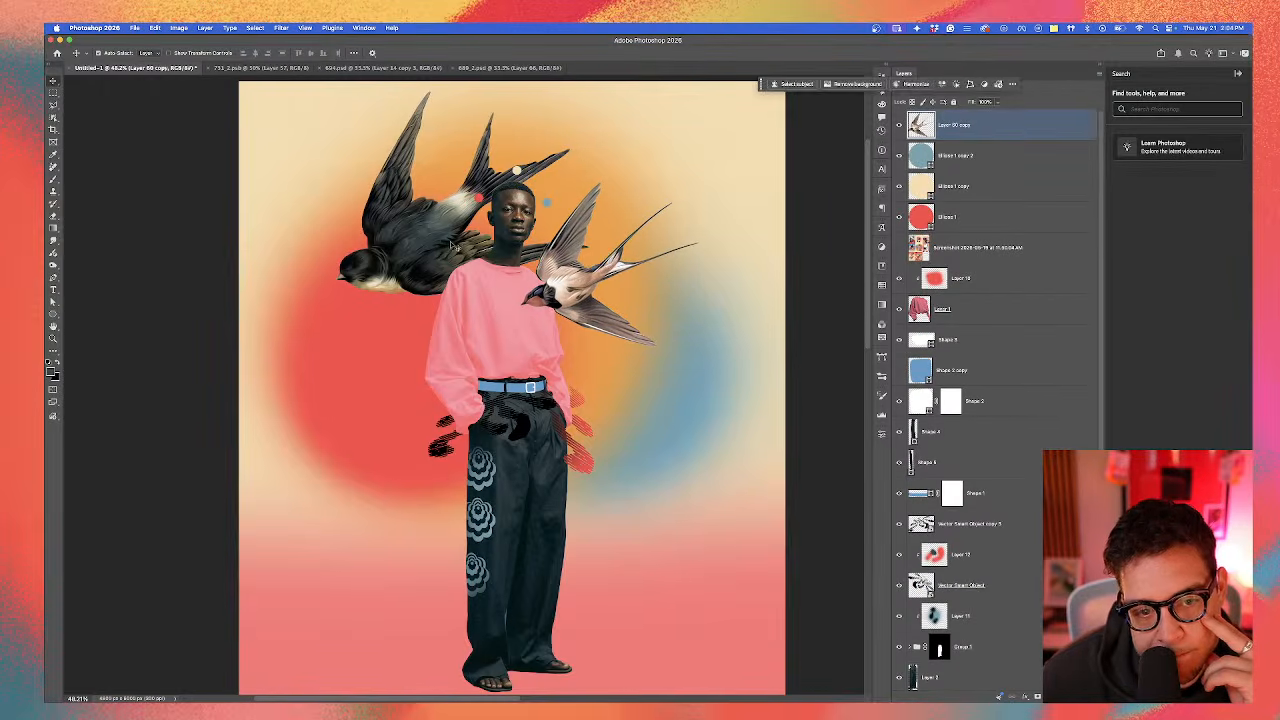
# Step: Add an empty layer clipped to the black swallow and select the Brush tool with a resized tip
pyautogui.hotkey('alt', ',')
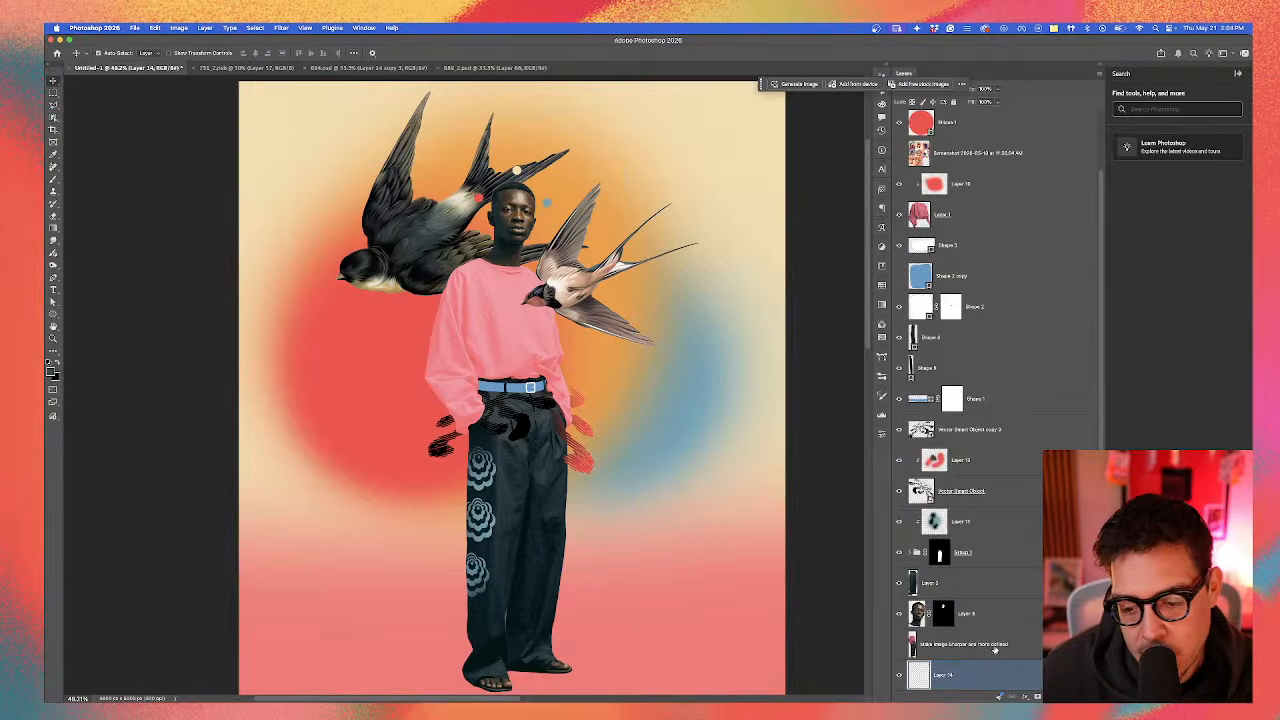
pyautogui.scroll(-5, 995, 650)
pyautogui.keyDown('alt'); pyautogui.click(1010, 442); pyautogui.keyUp('alt')
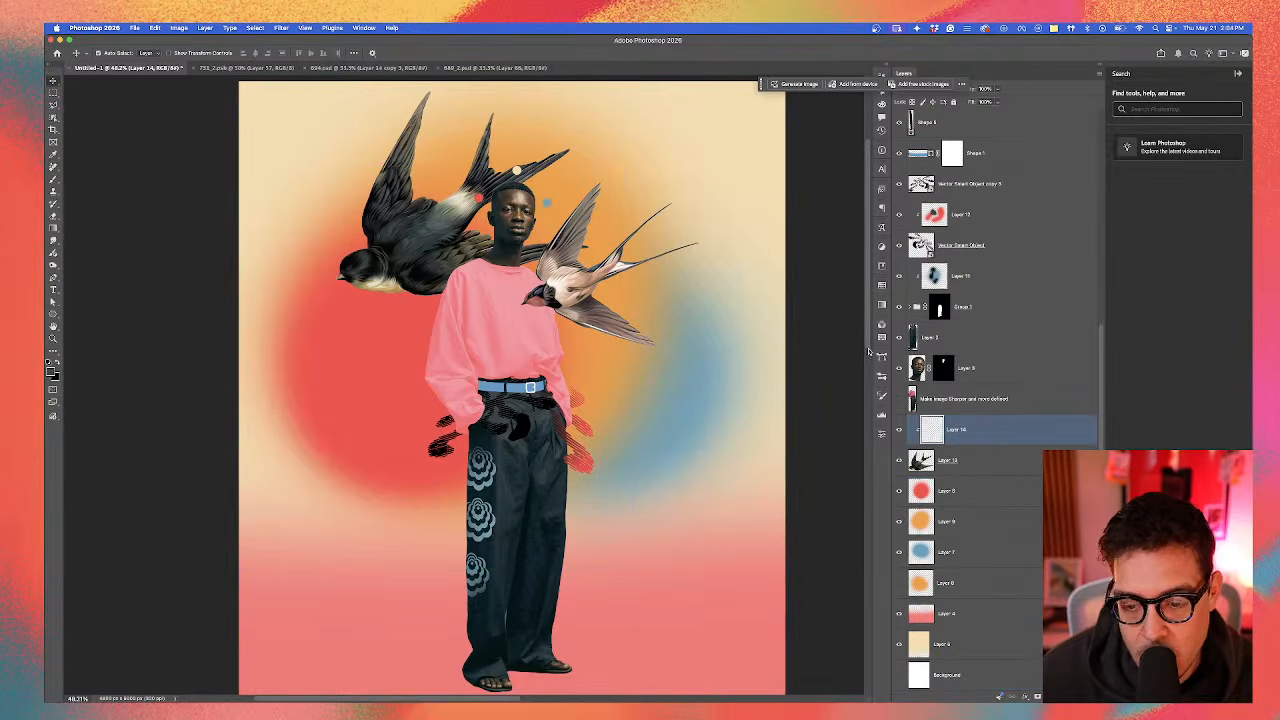
pyautogui.click(56, 178)
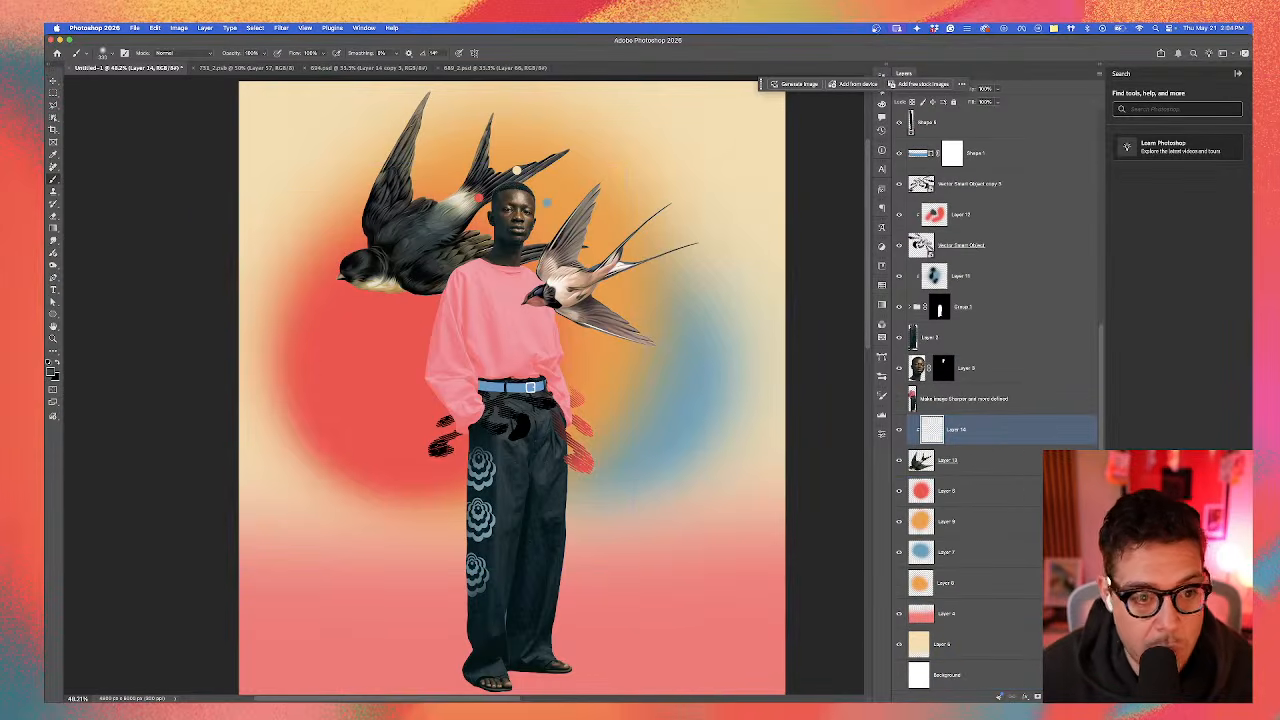
pyautogui.moveTo(529, 271)
pyautogui.keyDown('ctrl'); pyautogui.keyDown('alt'); pyautogui.mouseDown()
pyautogui.moveTo(560, 271)
pyautogui.moveTo(549, 251)
pyautogui.moveTo(537, 257)
pyautogui.mouseUp(); pyautogui.keyUp('alt'); pyautogui.keyUp('ctrl')
# Step: Duplicate the black swallow layer directly beneath the original
pyautogui.scroll(1, 508, 254)
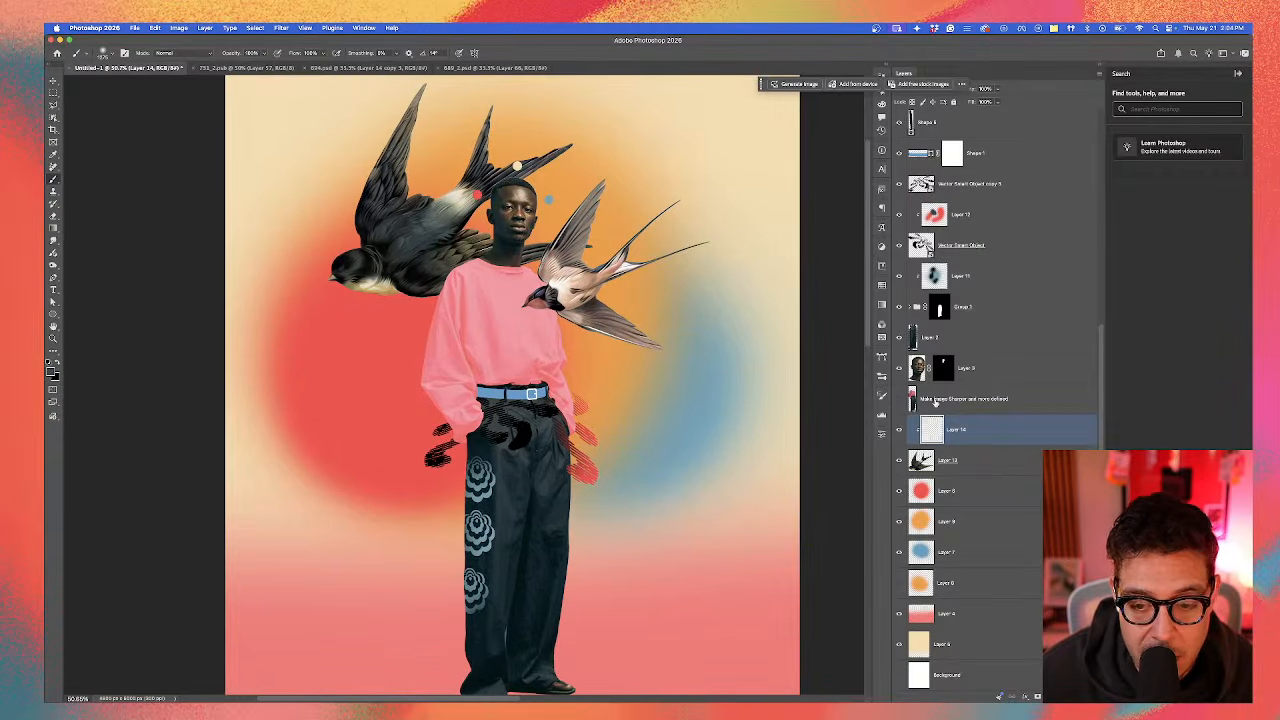
pyautogui.click(990, 460)
pyautogui.keyDown('alt'); pyautogui.moveTo(990, 460); pyautogui.dragTo(1035, 484); pyautogui.keyUp('alt')
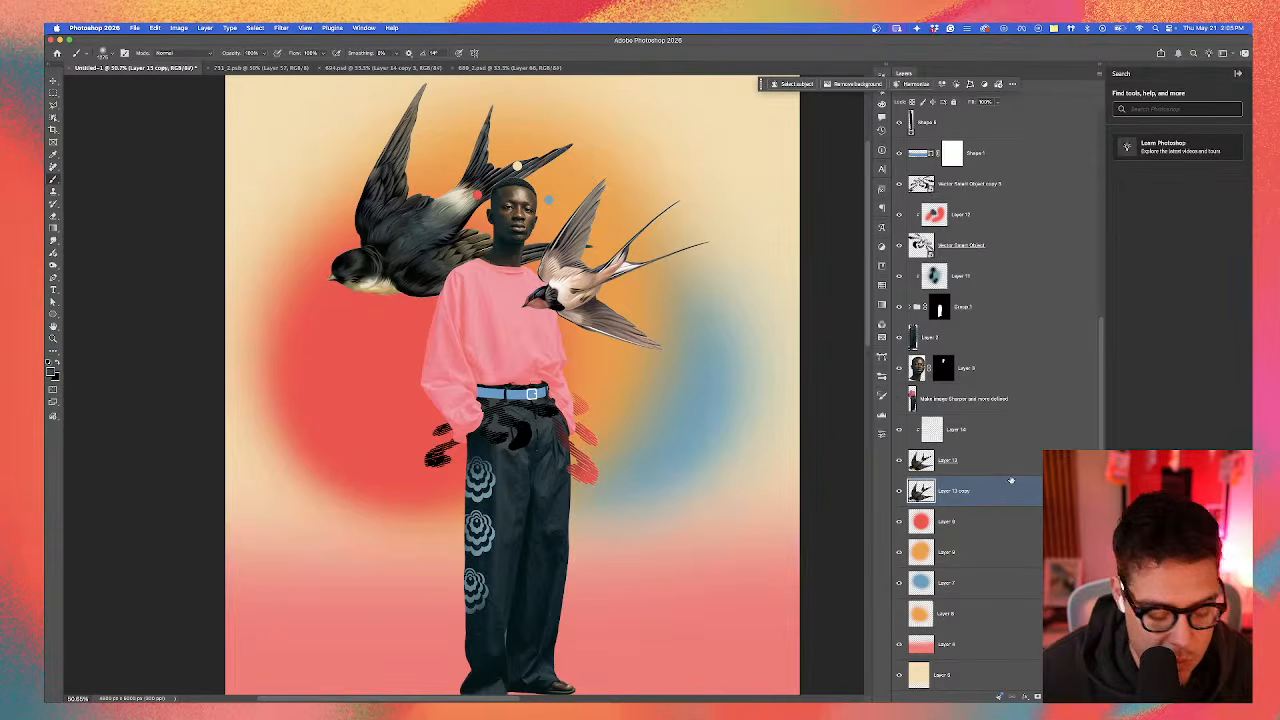
# Step: Use Rotate Object to turn the swallow copy in 3D until its back and spread wings face the viewer
pyautogui.hotkey('ctrl', 't')
pyautogui.click(788, 84)
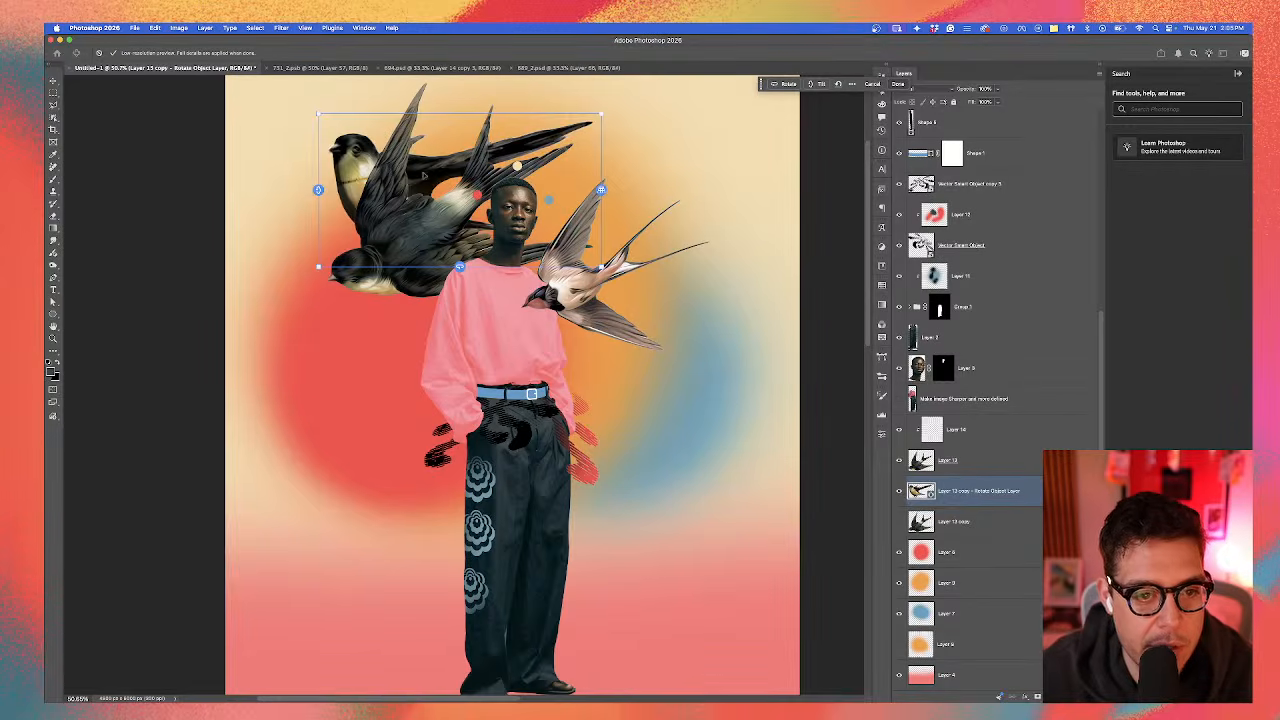
pyautogui.moveTo(426, 172); pyautogui.dragTo(705, 378)
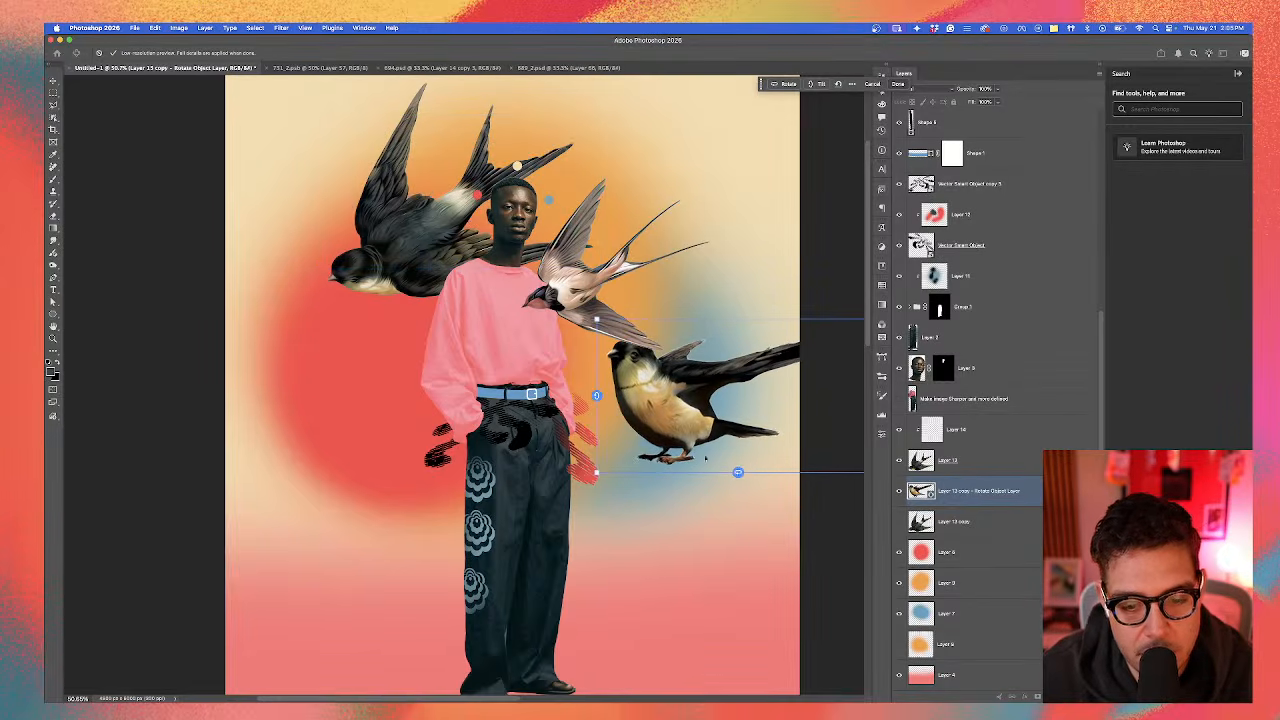
pyautogui.moveTo(737, 471)
pyautogui.mouseDown()
pyautogui.moveTo(794, 469)
pyautogui.moveTo(747, 470)
pyautogui.mouseUp()
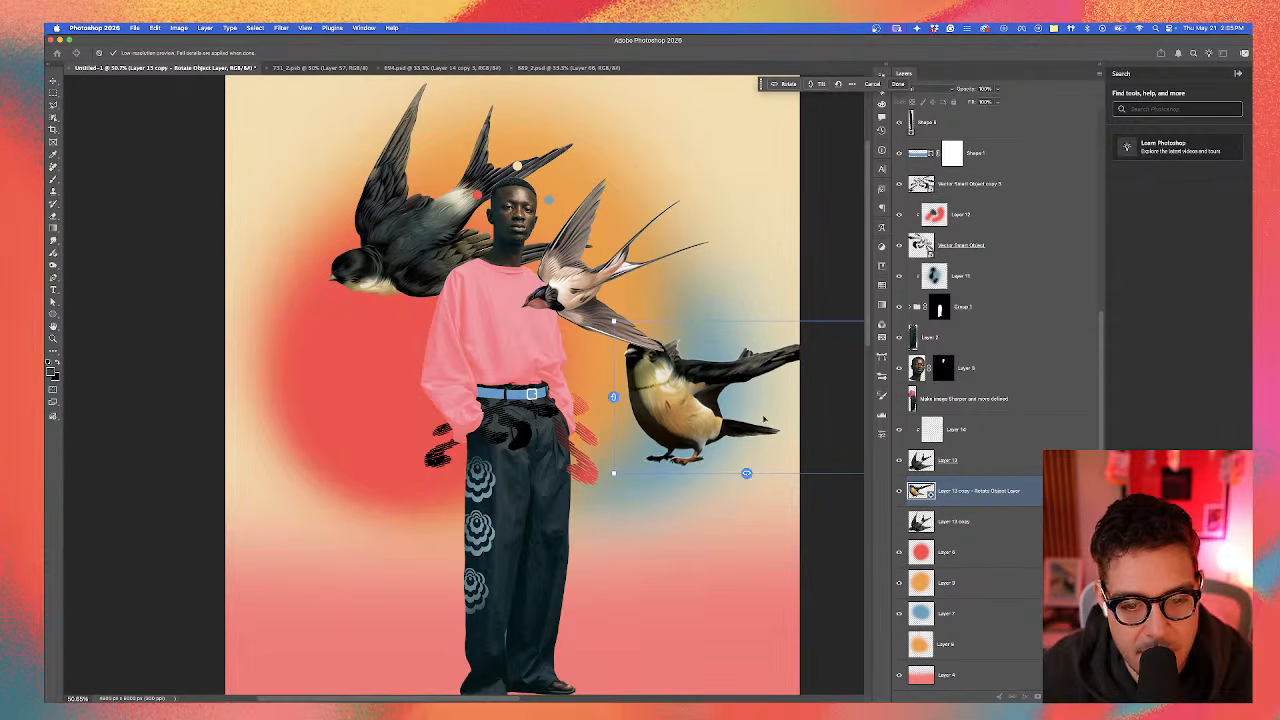
pyautogui.moveTo(614, 396); pyautogui.dragTo(710, 573)
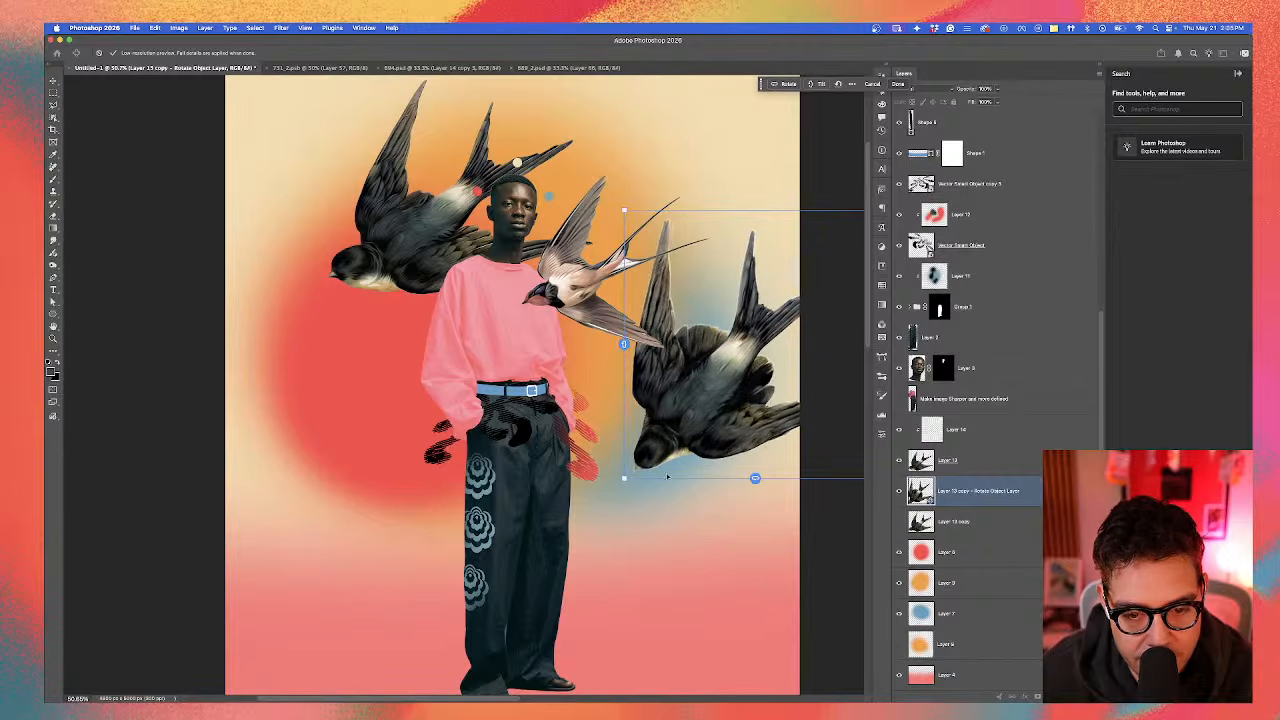
# Step: Place the 3D-rotated swallow below the original on the red glow, fine-tune its rotation and tilt, and apply the result
pyautogui.moveTo(720, 403); pyautogui.dragTo(334, 449)
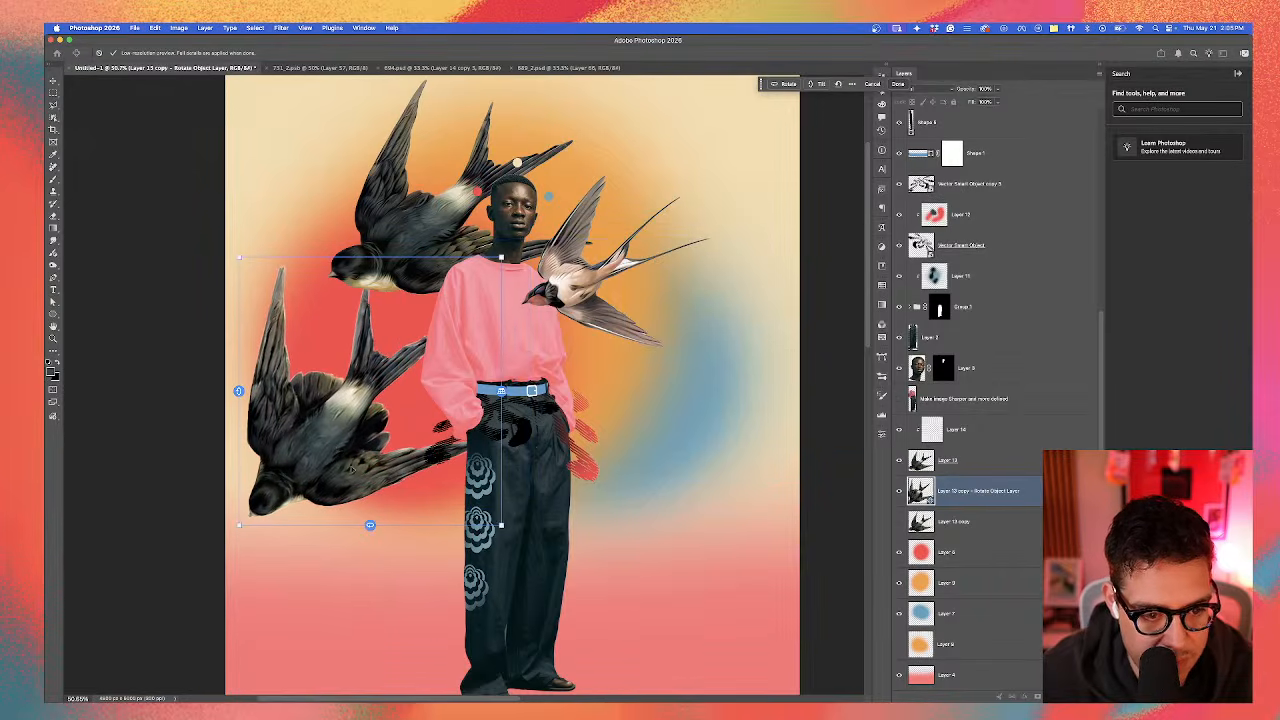
pyautogui.moveTo(239, 391); pyautogui.dragTo(239, 392)
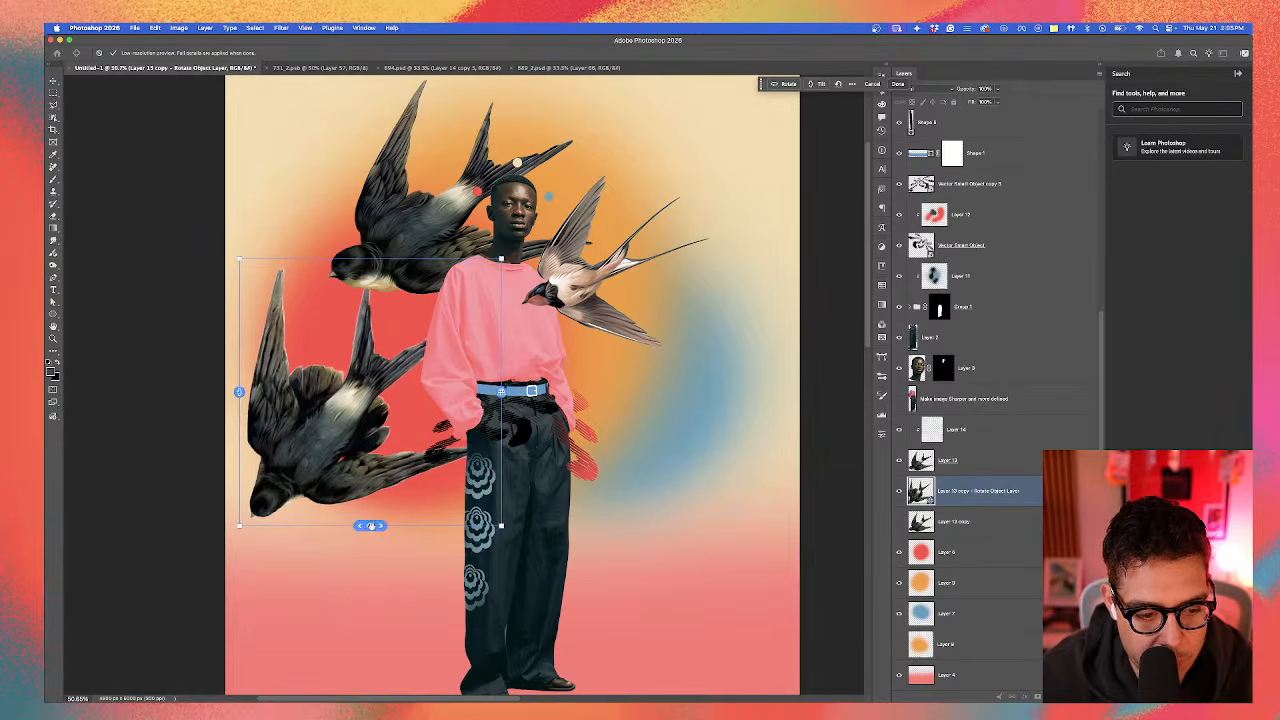
pyautogui.moveTo(370, 525); pyautogui.dragTo(371, 526)
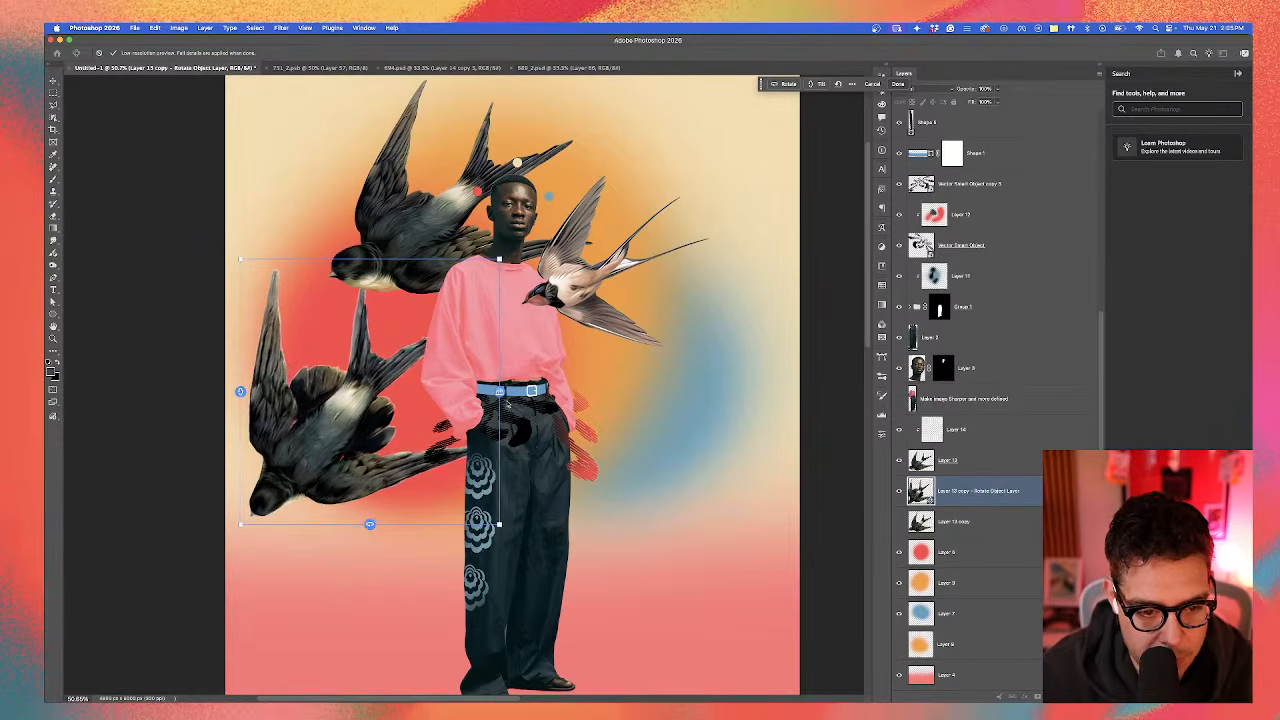
pyautogui.moveTo(240, 390); pyautogui.dragTo(240, 388)
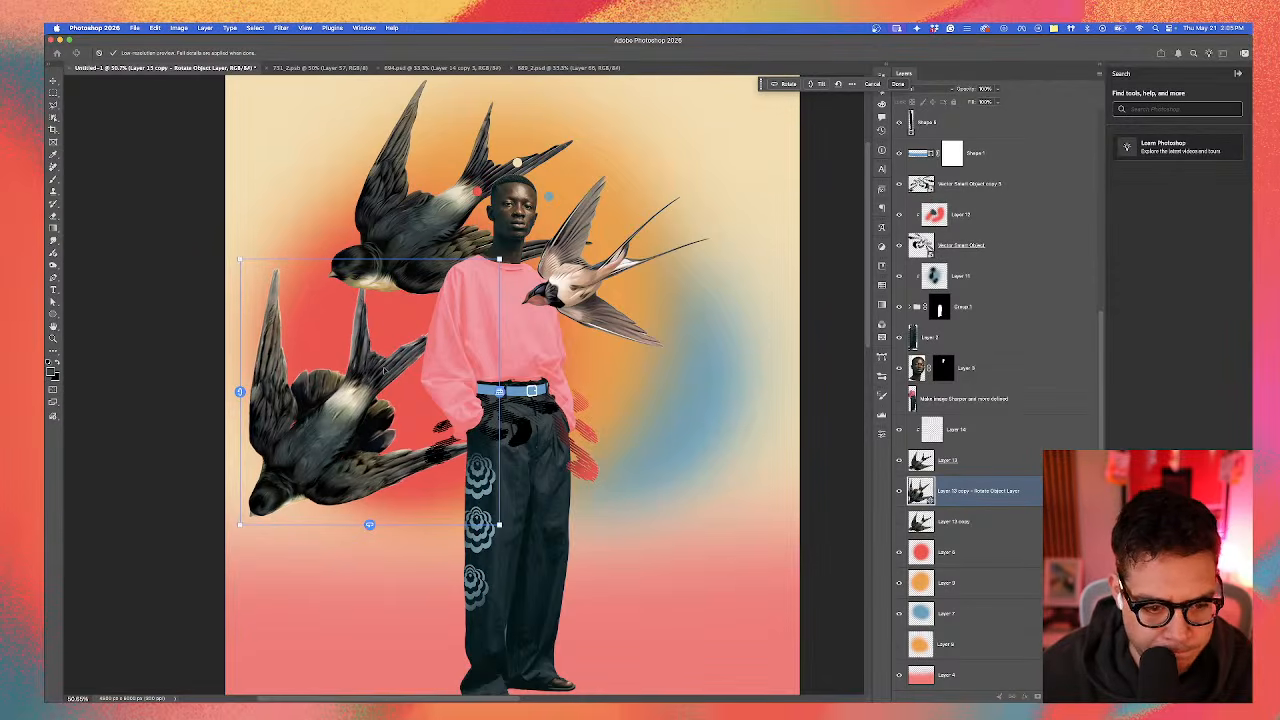
pyautogui.press('Return')
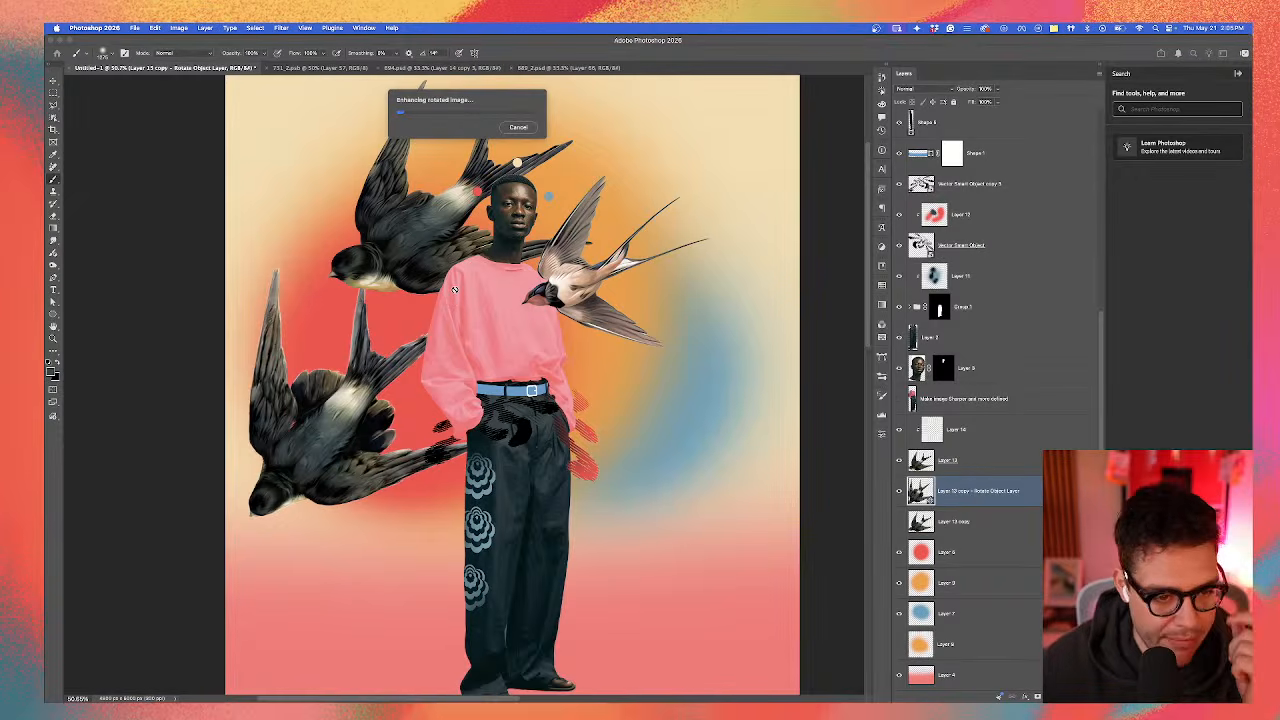
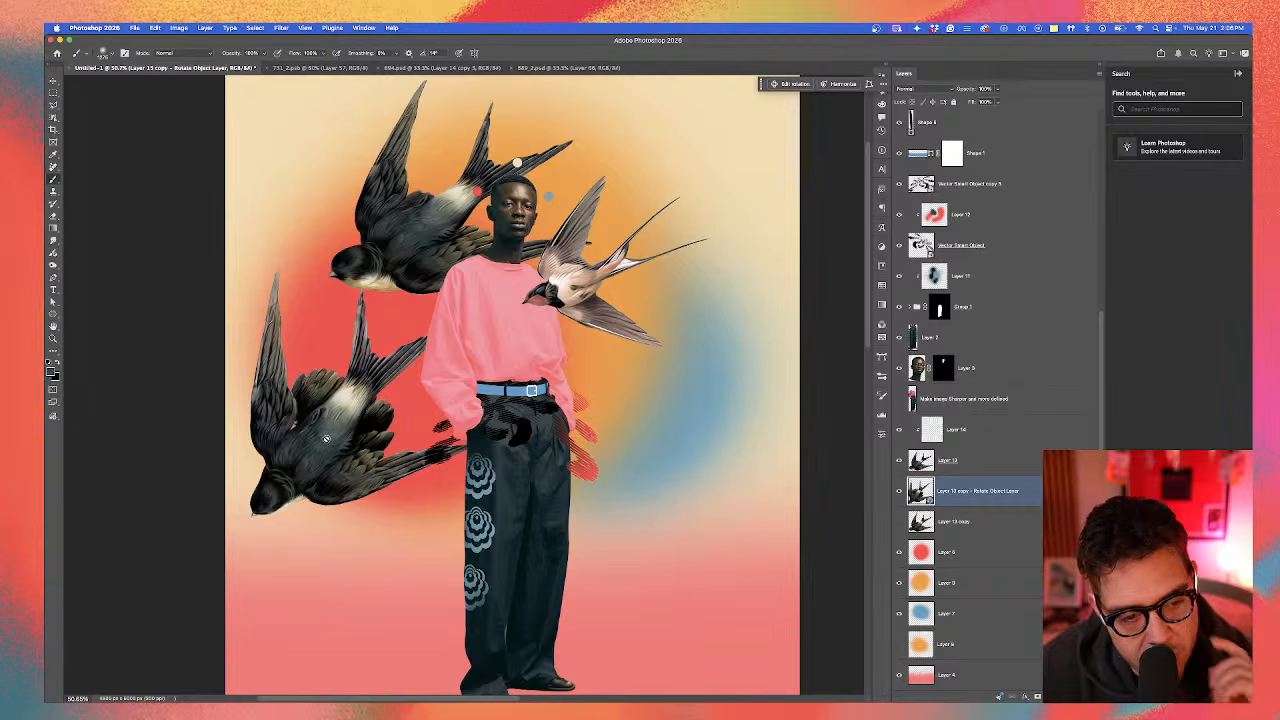
# Step: Move the lower black swallow behind the figure's arm, turn it head-down toward the trousers, and scale it to about 75%
pyautogui.press('v')
pyautogui.moveTo(326, 432); pyautogui.dragTo(384, 397)
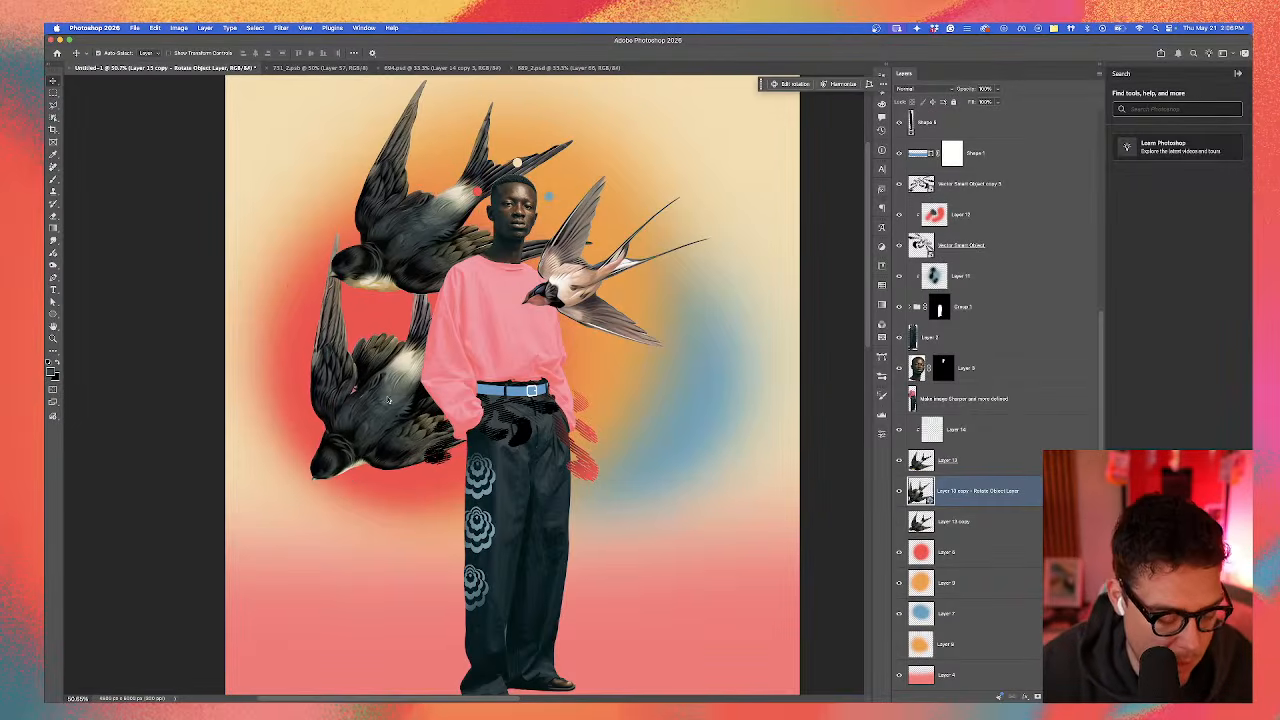
pyautogui.press('super+t')
pyautogui.moveTo(332, 212); pyautogui.dragTo(312, 368)
pyautogui.moveTo(390, 358); pyautogui.dragTo(362, 385)
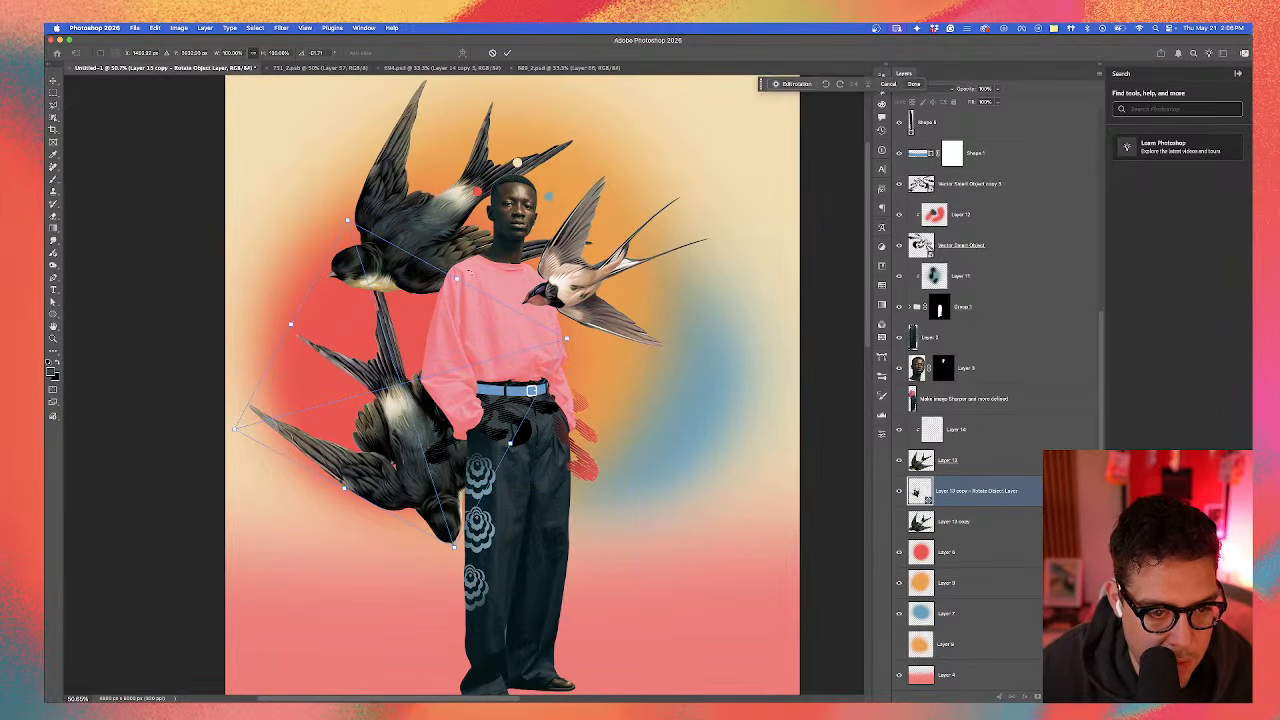
pyautogui.moveTo(452, 280); pyautogui.dragTo(425, 289)
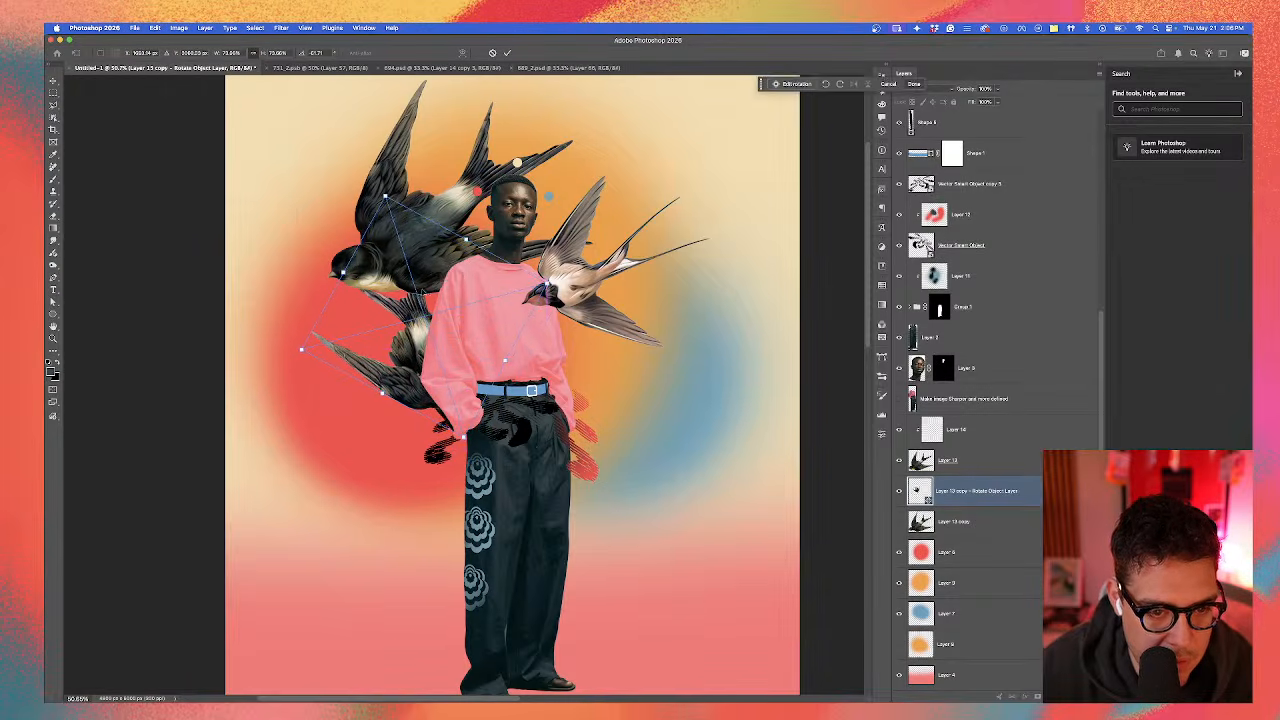
pyautogui.press('Return')
# Step: Shift the lower swallow outward over the red glow, rotate it so the wings spread away from the figure, and apply the transform
pyautogui.scroll(-5, 533, 297)
pyautogui.scroll(4, 490, 320)
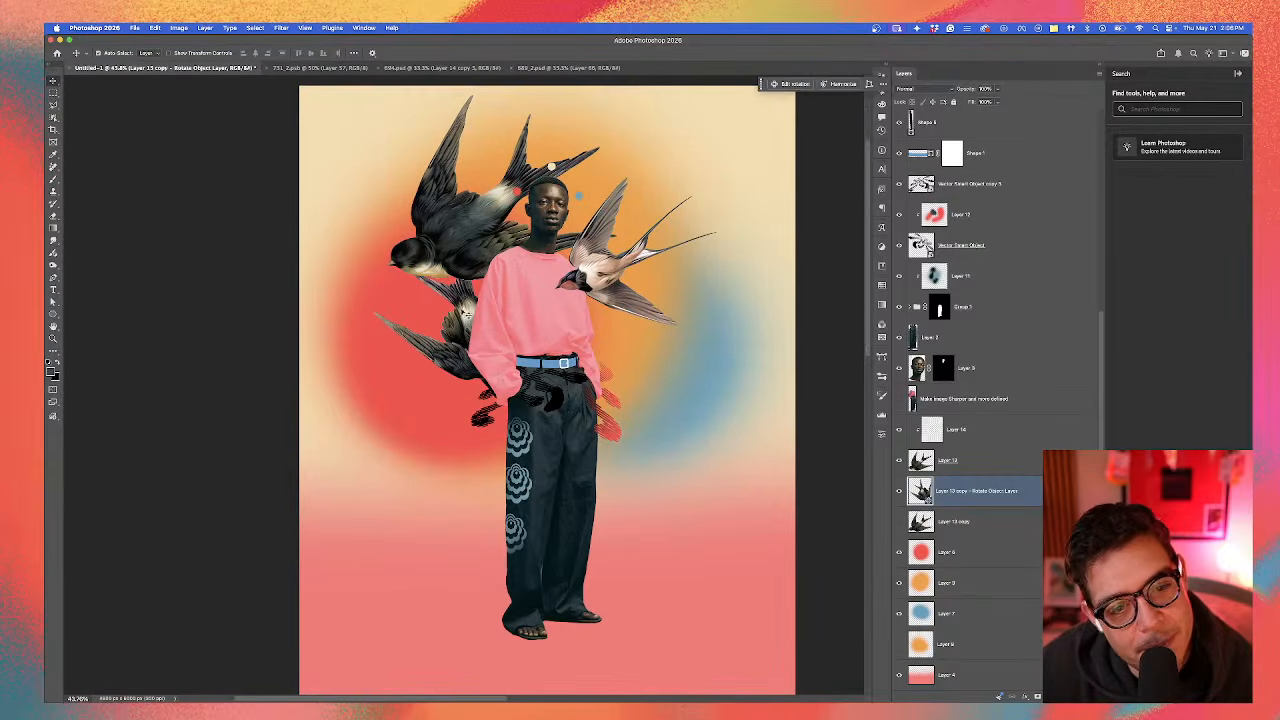
pyautogui.press('super+t')
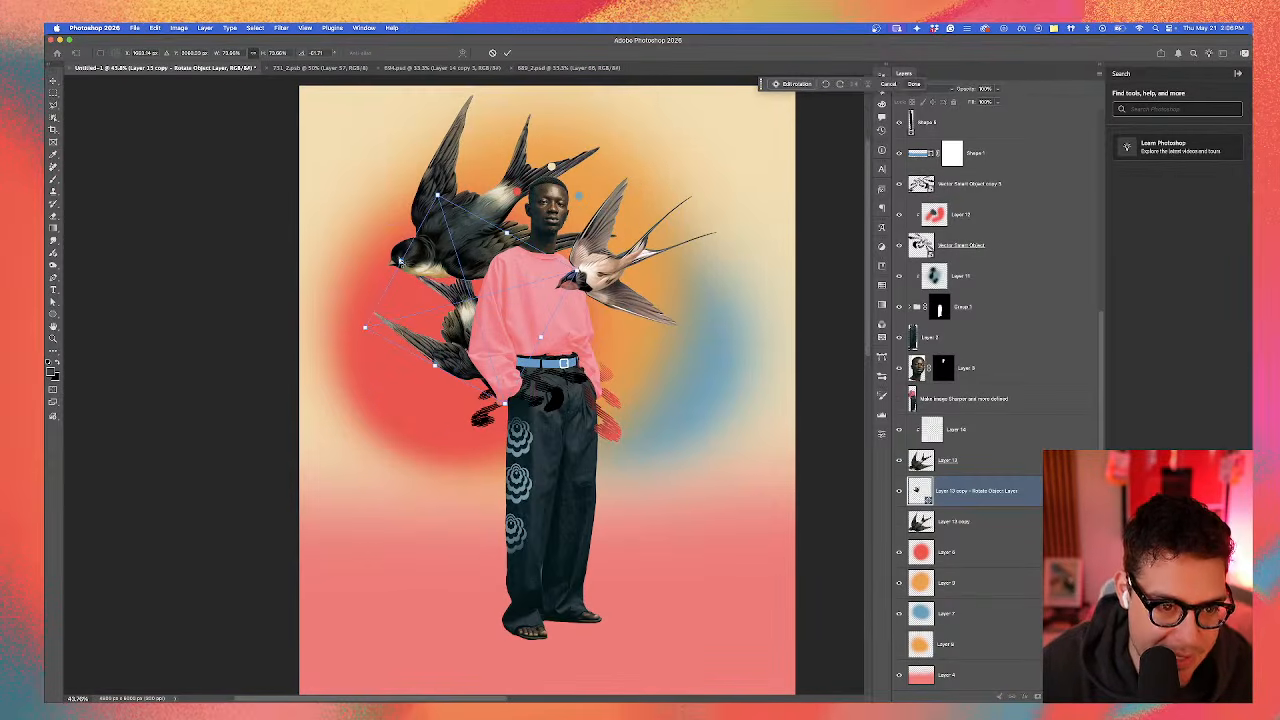
pyautogui.moveTo(370, 328); pyautogui.dragTo(339, 342)
pyautogui.moveTo(451, 292); pyautogui.dragTo(430, 308)
pyautogui.moveTo(414, 211); pyautogui.dragTo(391, 183)
pyautogui.press('Return')
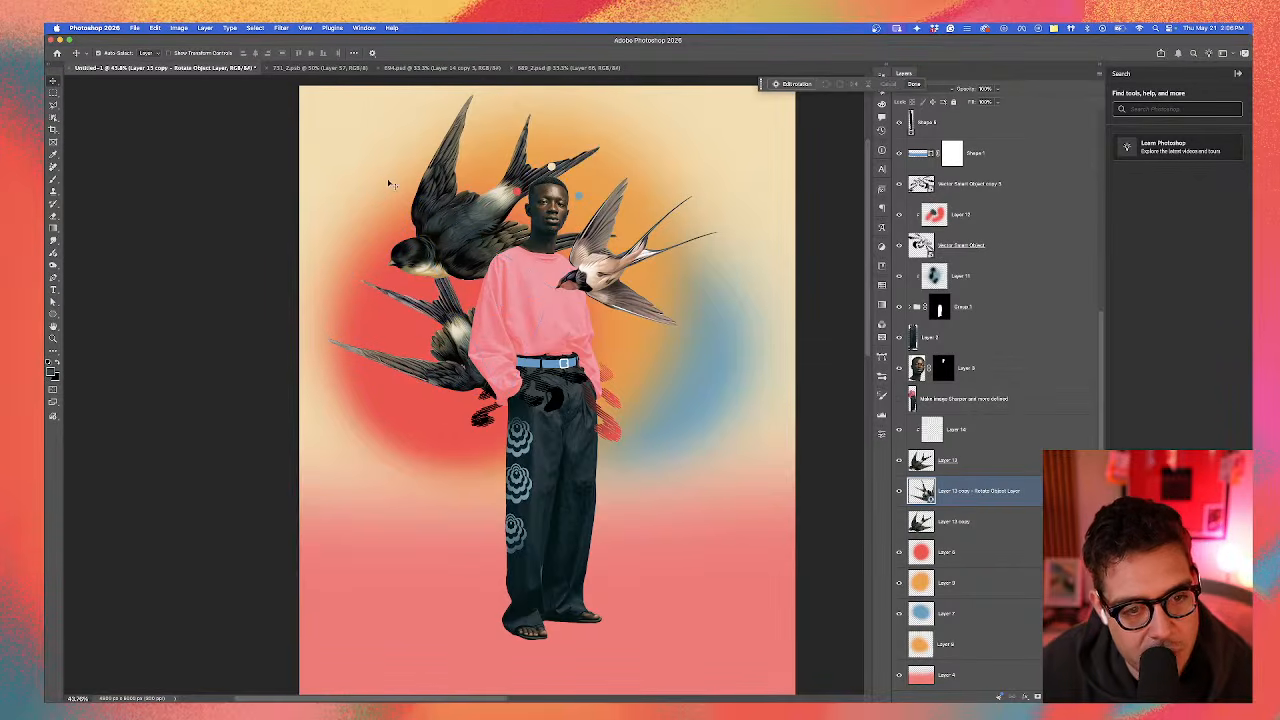
# Step: Hide the black scribble graphic beside the figure's hand and the red paint layer clipped to the other scribble
pyautogui.scroll(2, 435, 333)
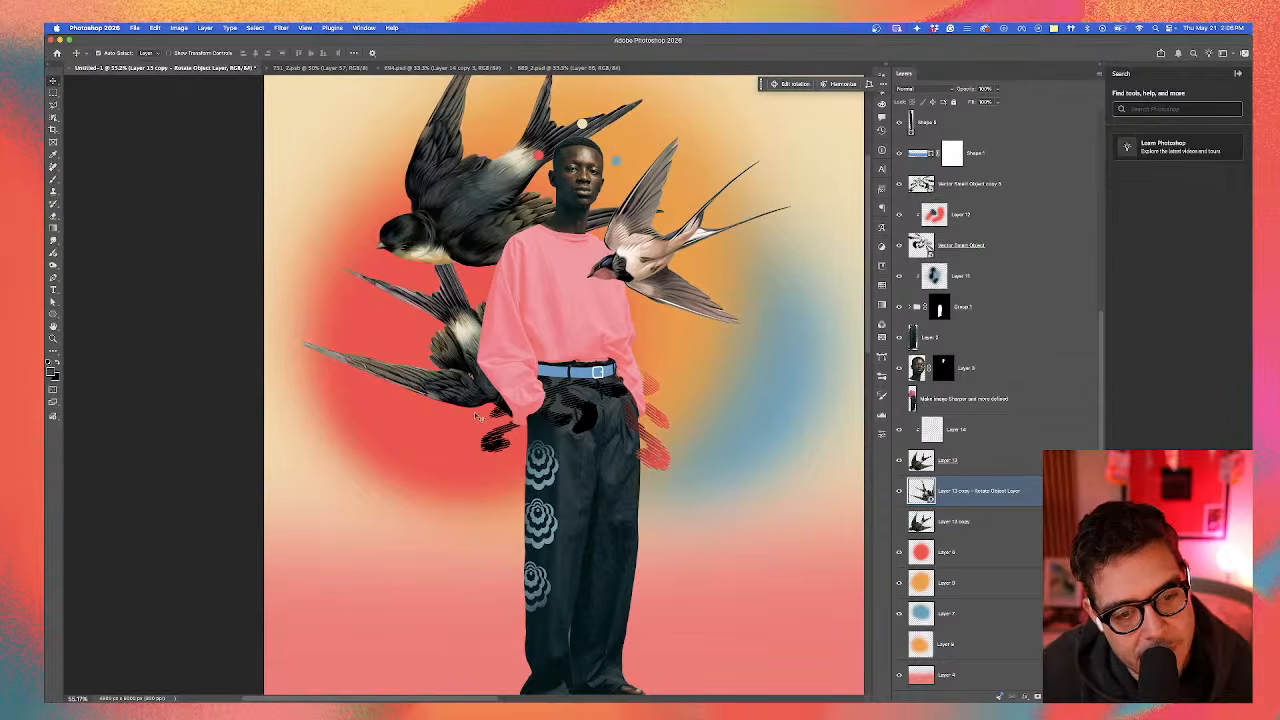
pyautogui.moveTo(447, 354); pyautogui.dragTo(499, 404)
pyautogui.scroll(3, 480, 405)
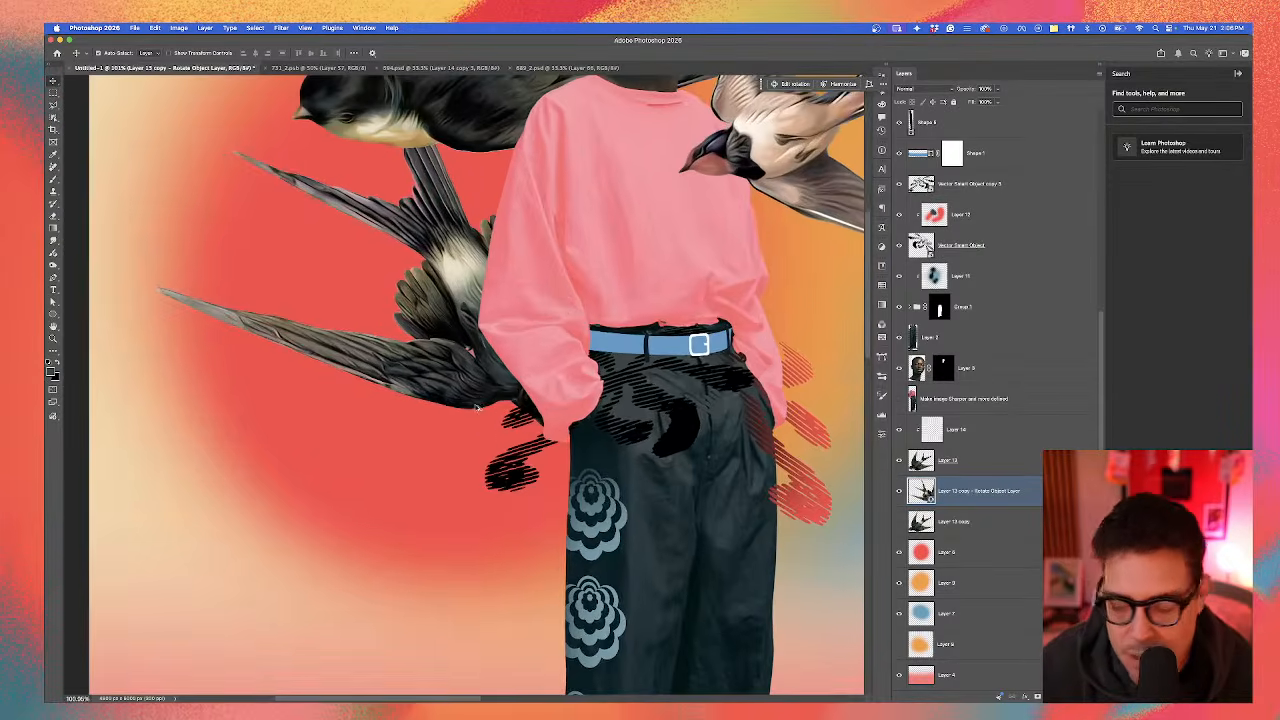
pyautogui.scroll(-4, 478, 365)
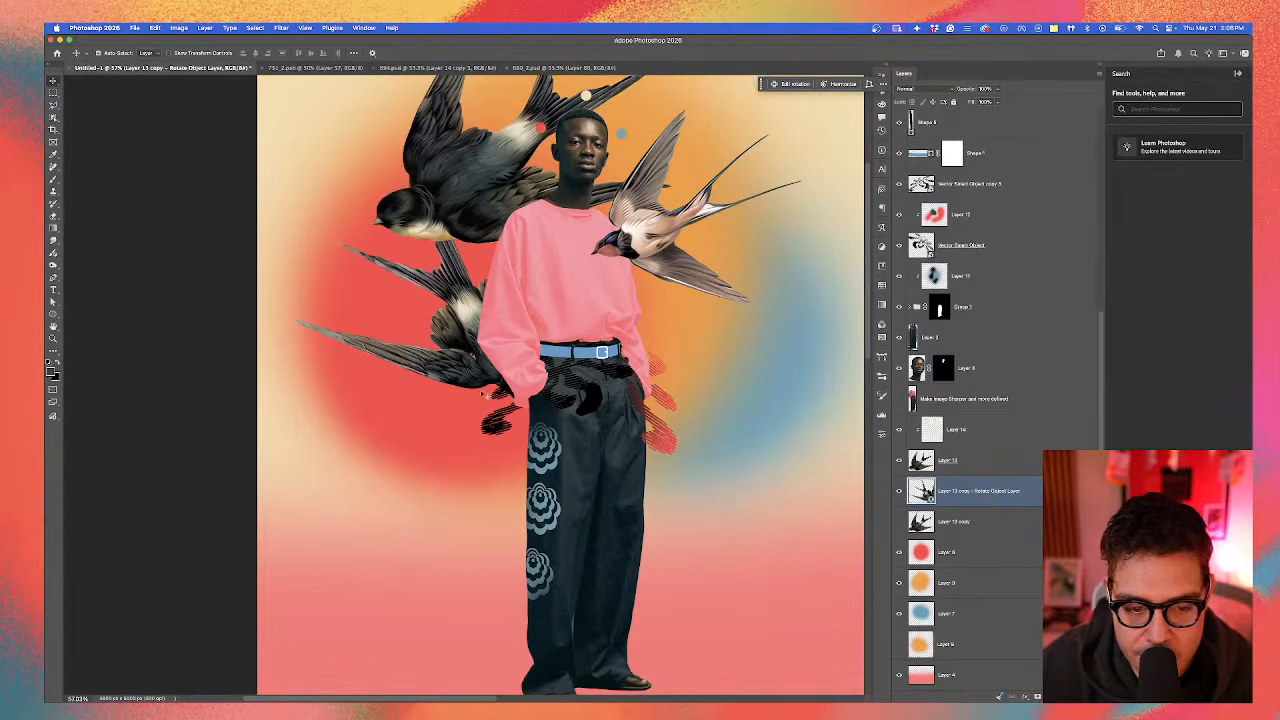
pyautogui.click(497, 428)
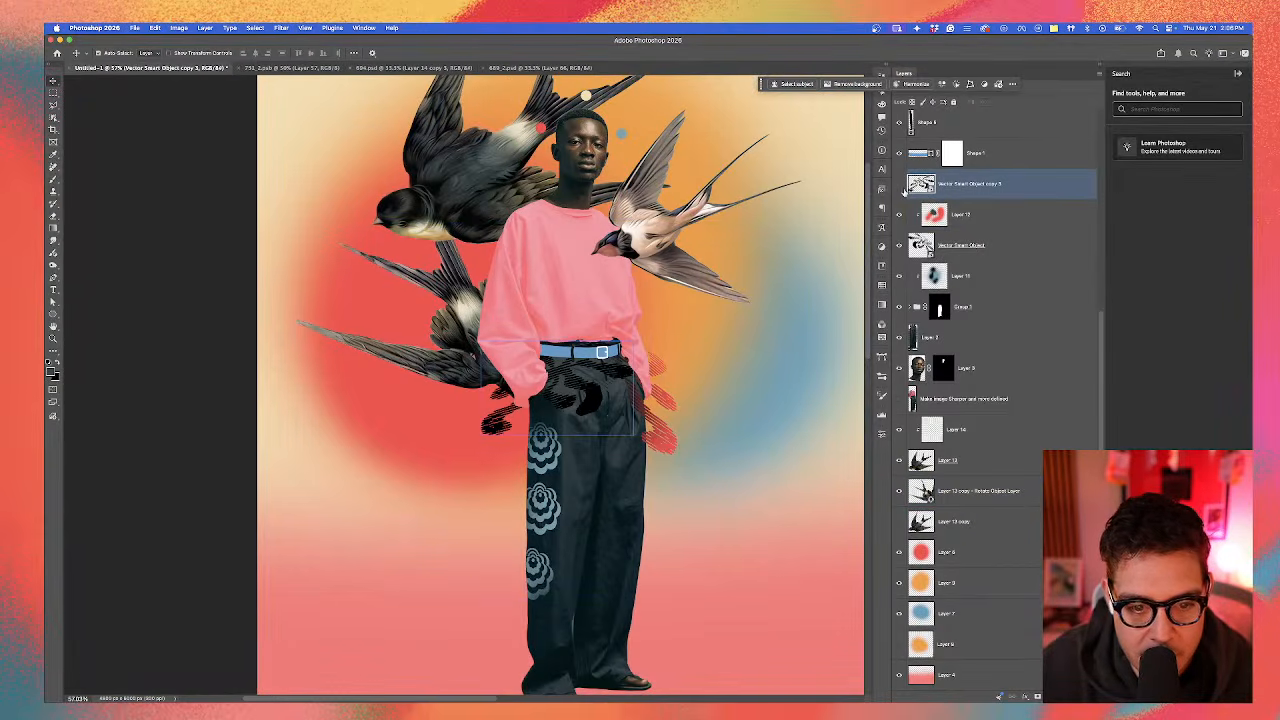
pyautogui.click(899, 184)
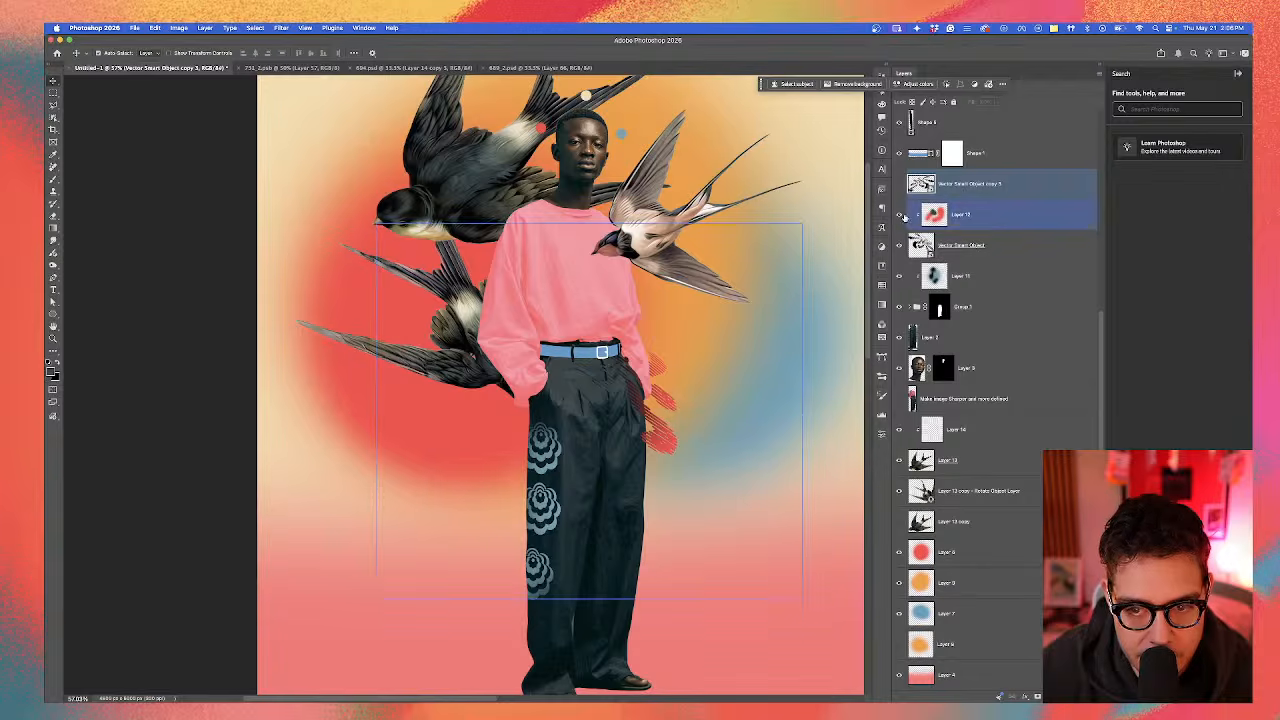
pyautogui.click(897, 214)
# Step: Paint soft black shading behind the figure's head and neck on the layer clipped to the upper black swallow
pyautogui.scroll(-1, 618, 398)
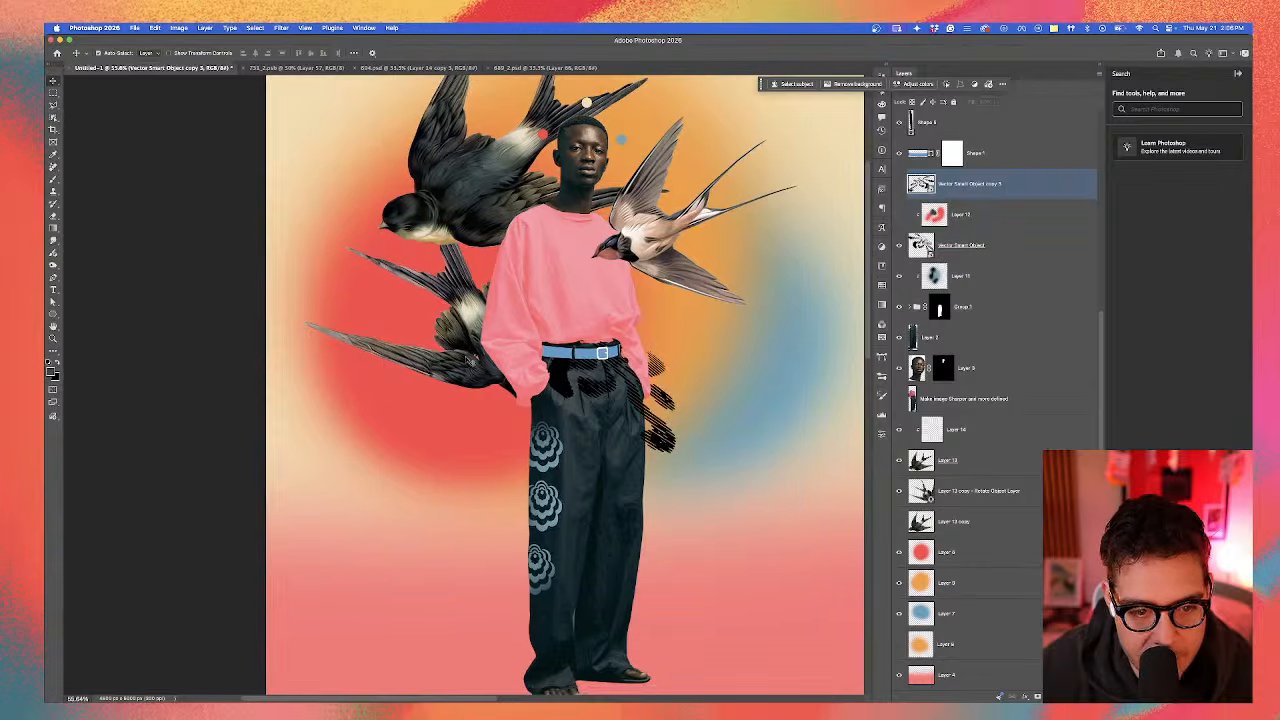
pyautogui.click(468, 360)
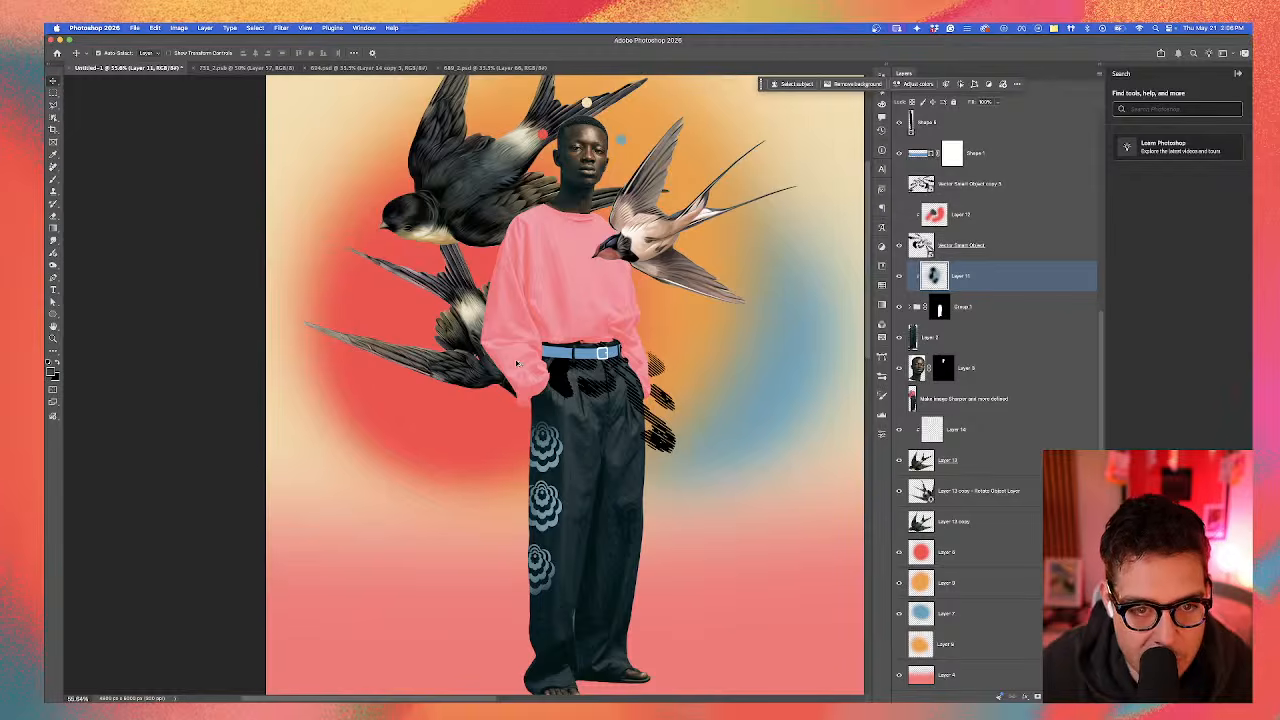
pyautogui.scroll(3, 517, 363)
pyautogui.click(490, 290)
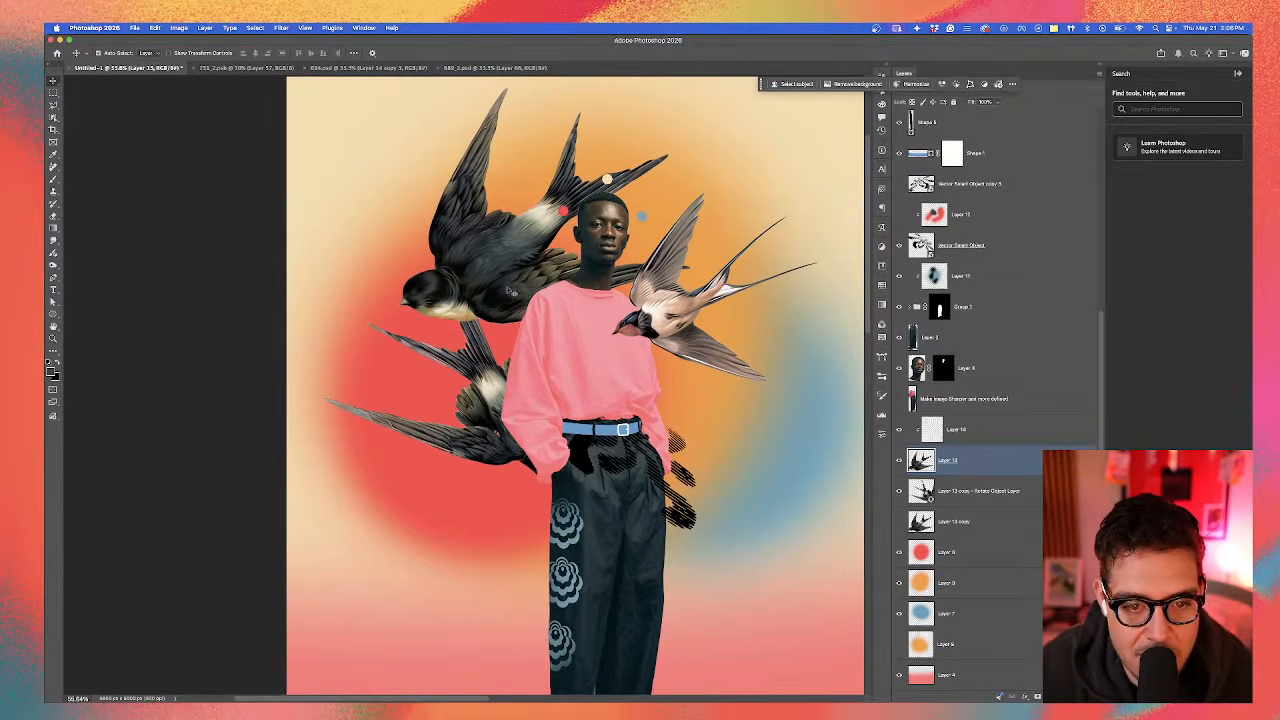
pyautogui.click(984, 427)
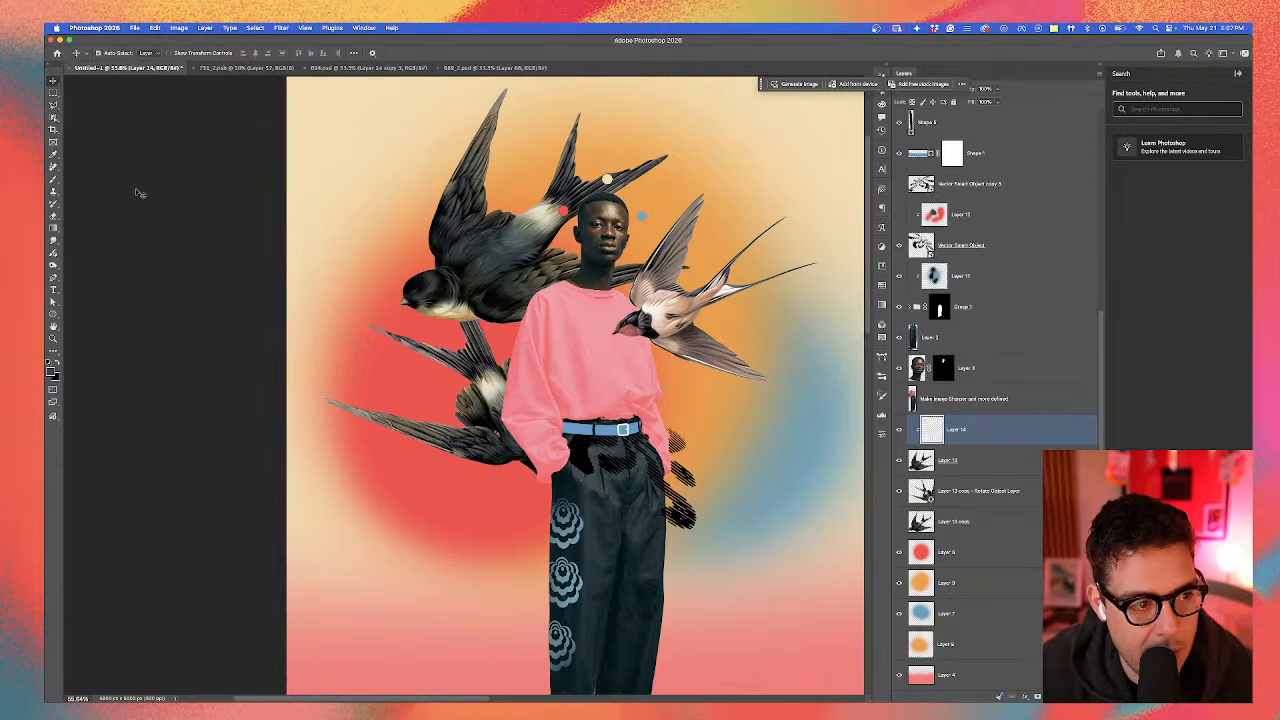
pyautogui.click(54, 180)
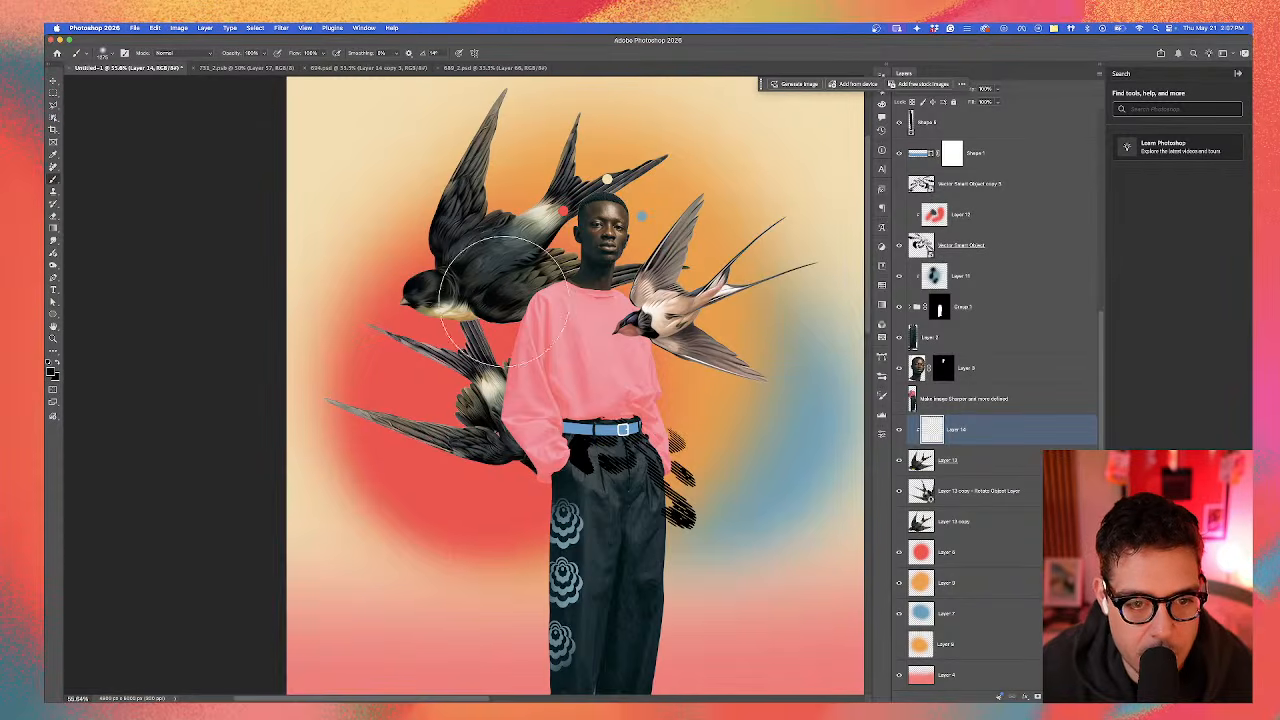
pyautogui.click(575, 234)
pyautogui.moveTo(568, 262); pyautogui.dragTo(542, 262)
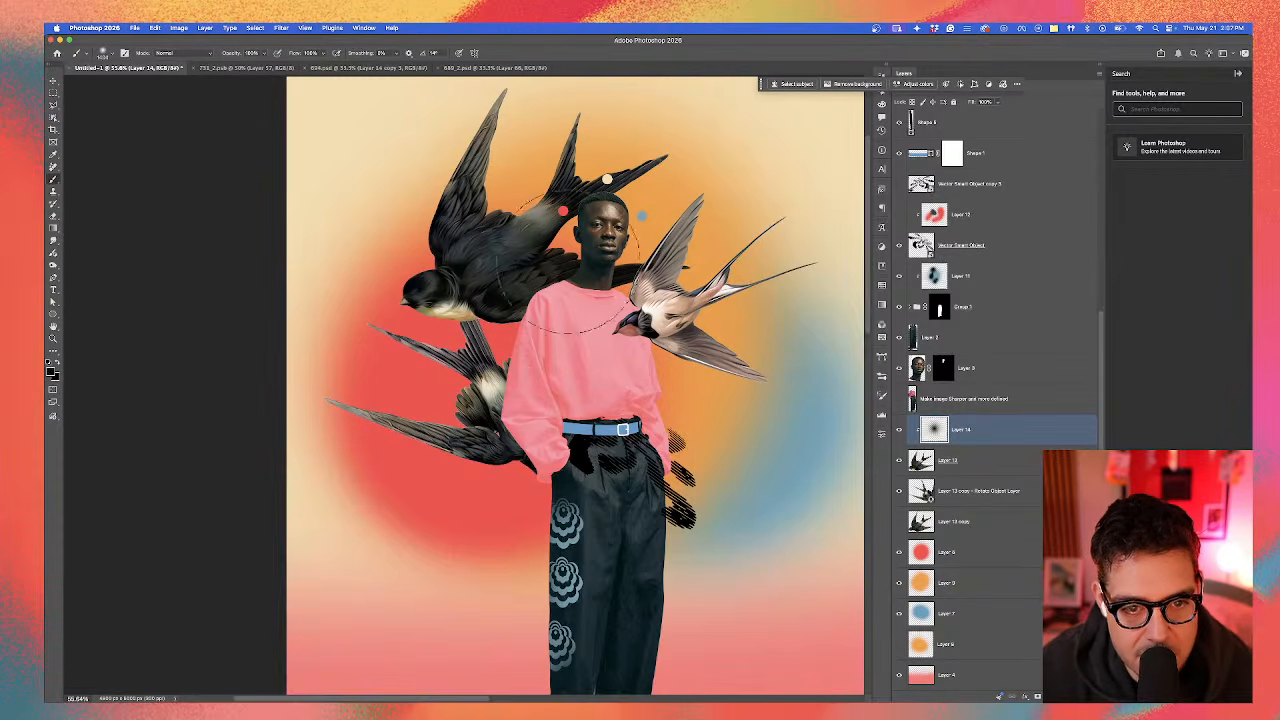
pyautogui.click(604, 271)
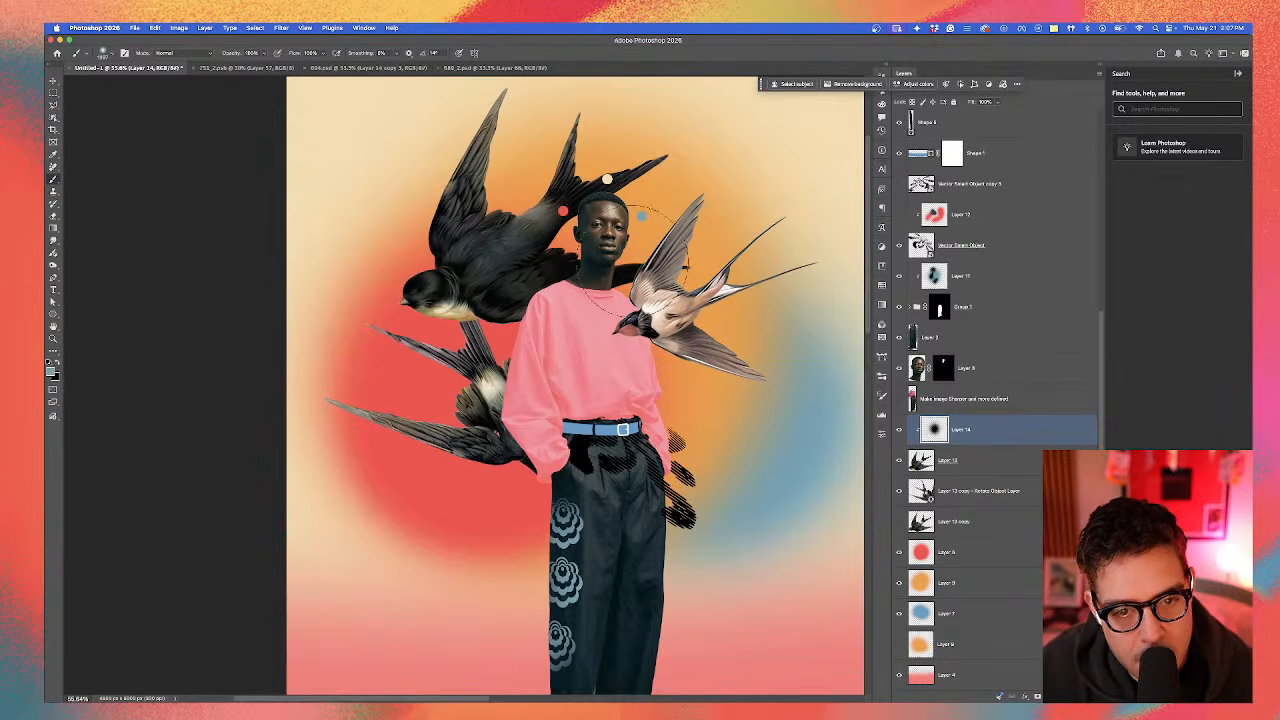
# Step: Brush soft blue onto the upper swallow's lower wing and the feathers behind the figure's neck
pyautogui.click(633, 261)
pyautogui.click(540, 290)
pyautogui.press('super+z')
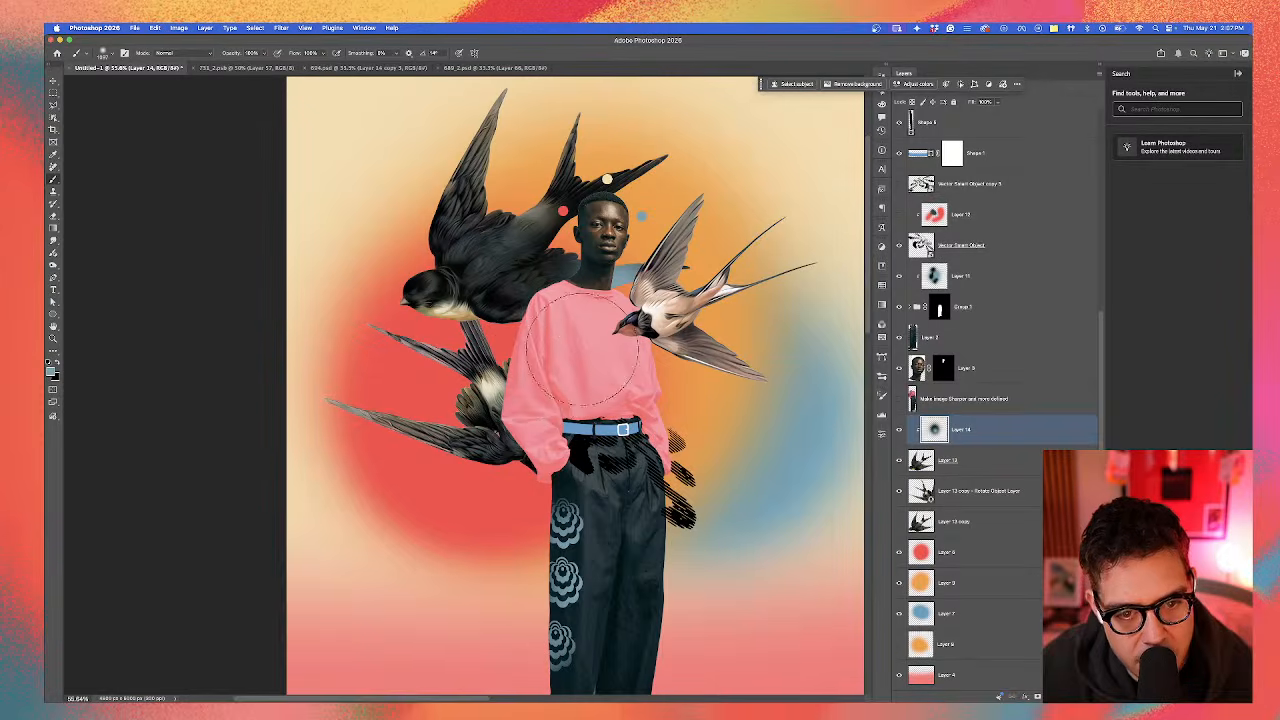
pyautogui.click(545, 366)
pyautogui.press('[')
pyautogui.press('[')
pyautogui.press('[')
pyautogui.press('[')
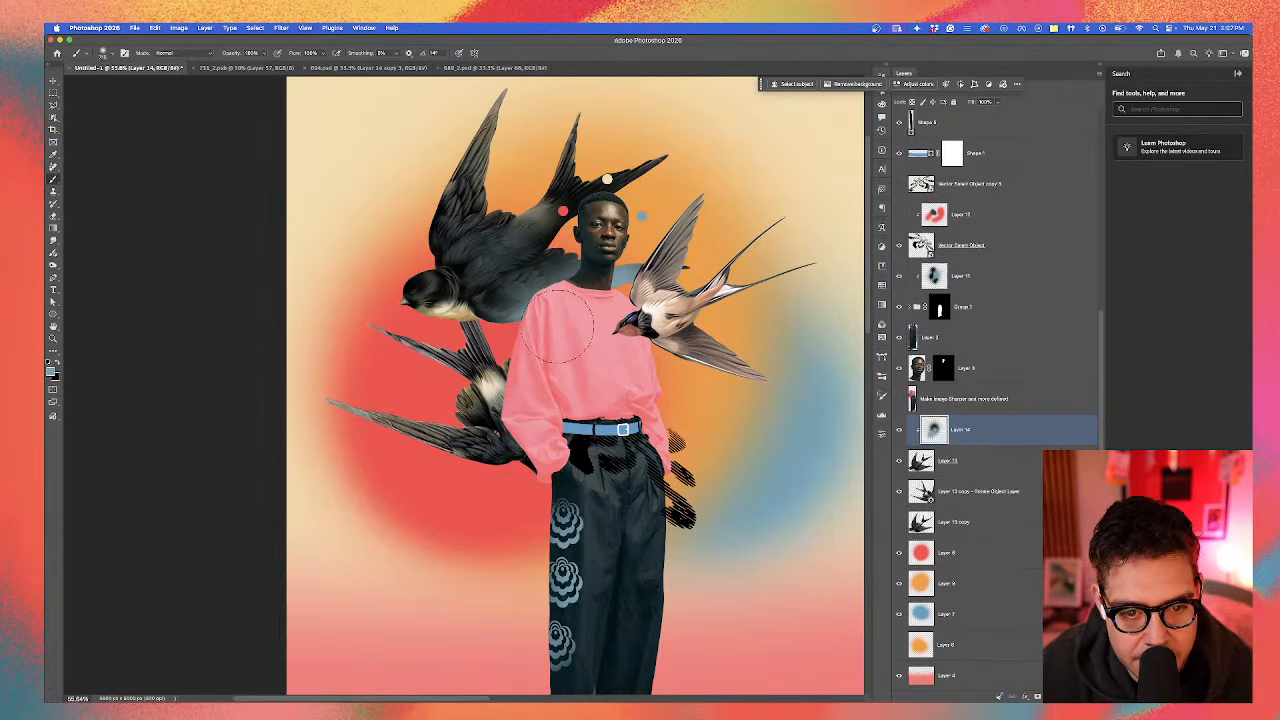
pyautogui.scroll(3, 595, 318)
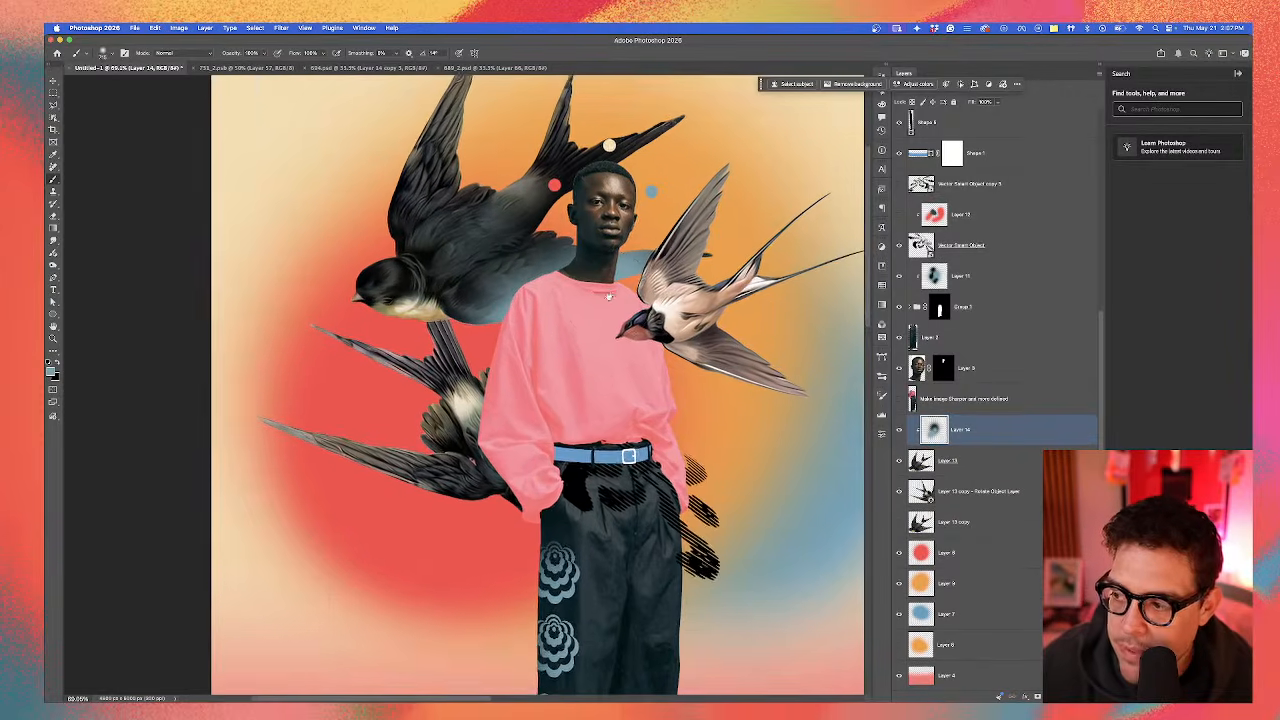
pyautogui.moveTo(609, 297); pyautogui.dragTo(591, 345)
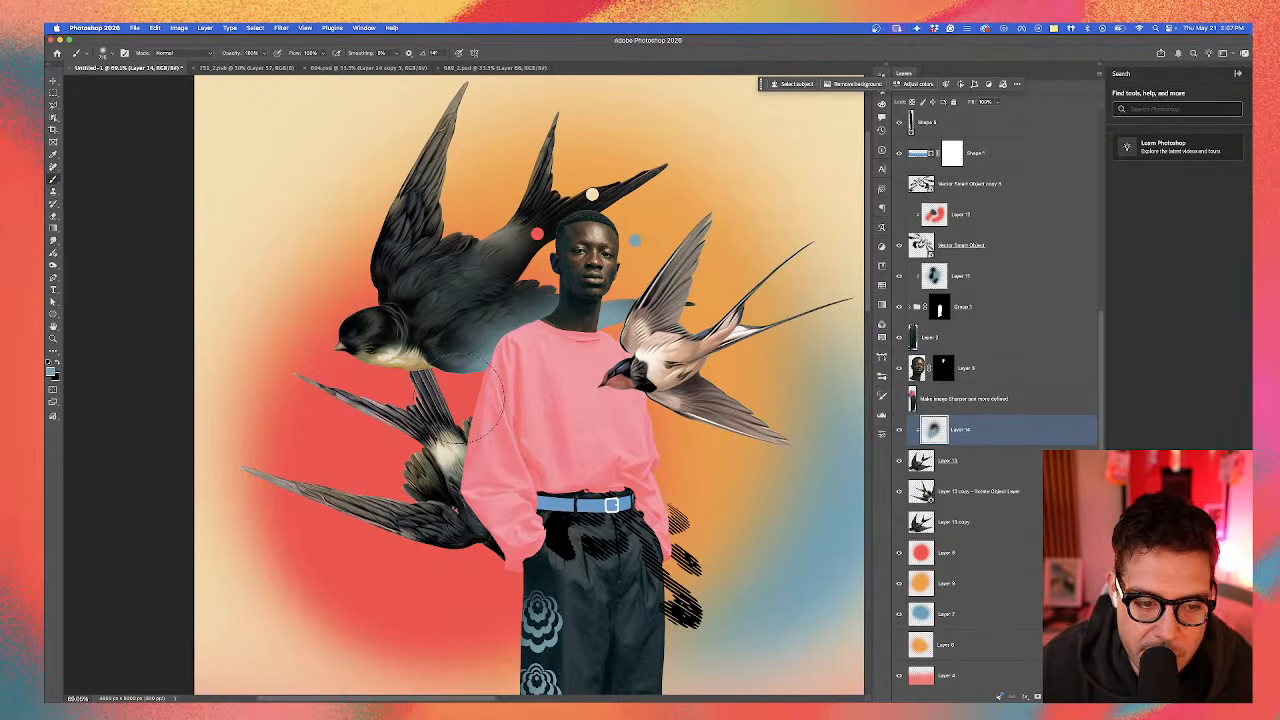
pyautogui.press('v')
pyautogui.click(444, 428)
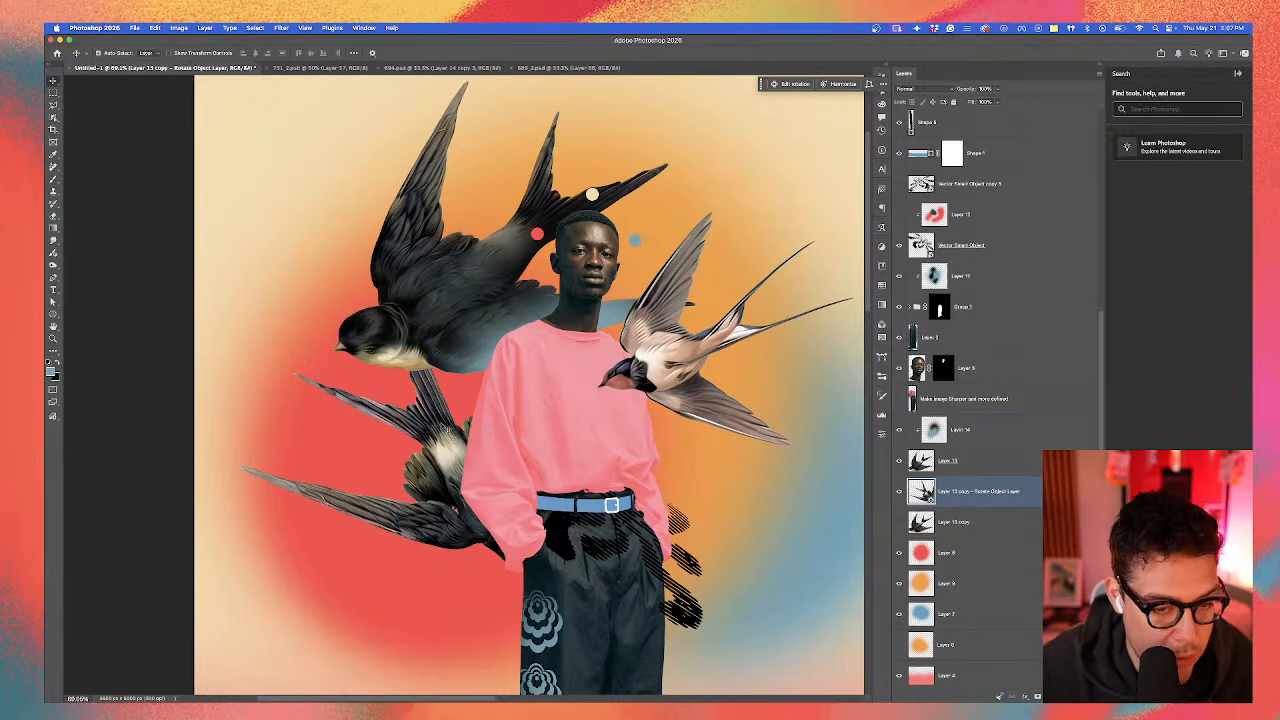
pyautogui.scroll(-3, 452, 423)
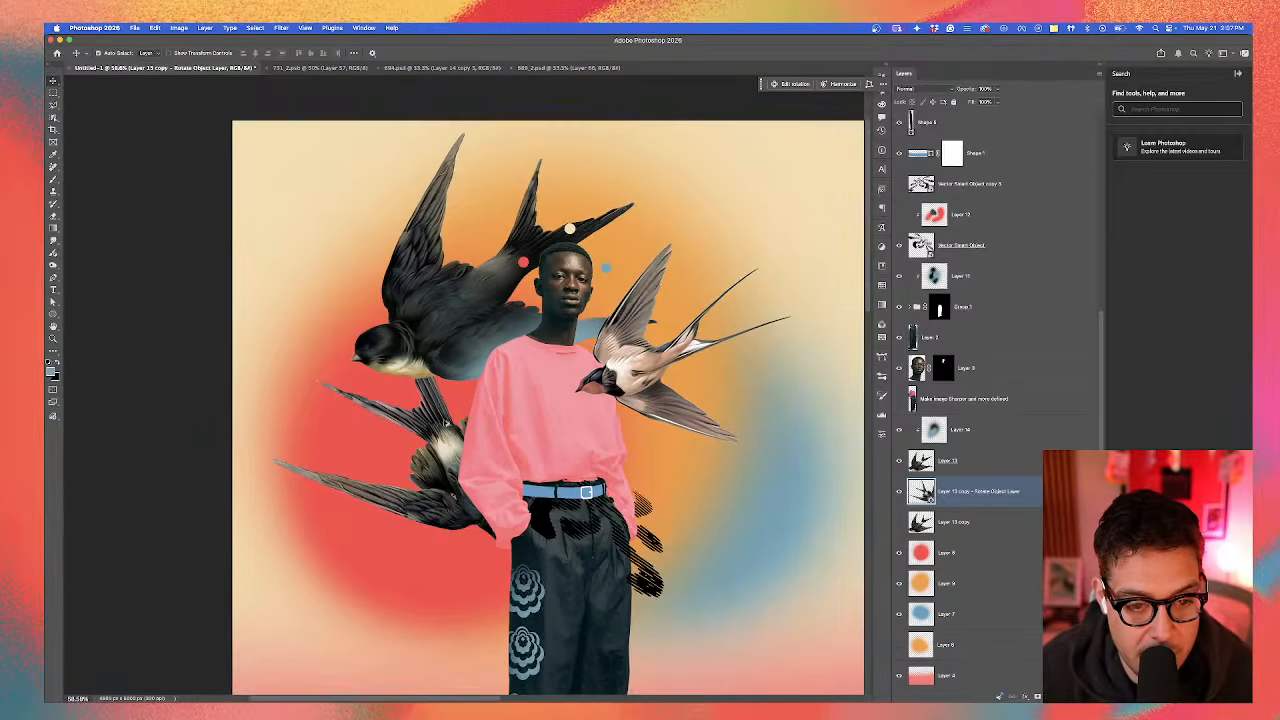
pyautogui.scroll(4, 574, 364)
pyautogui.moveTo(530, 413); pyautogui.dragTo(590, 410)
pyautogui.click(617, 209)
pyautogui.scroll(3, 563, 255)
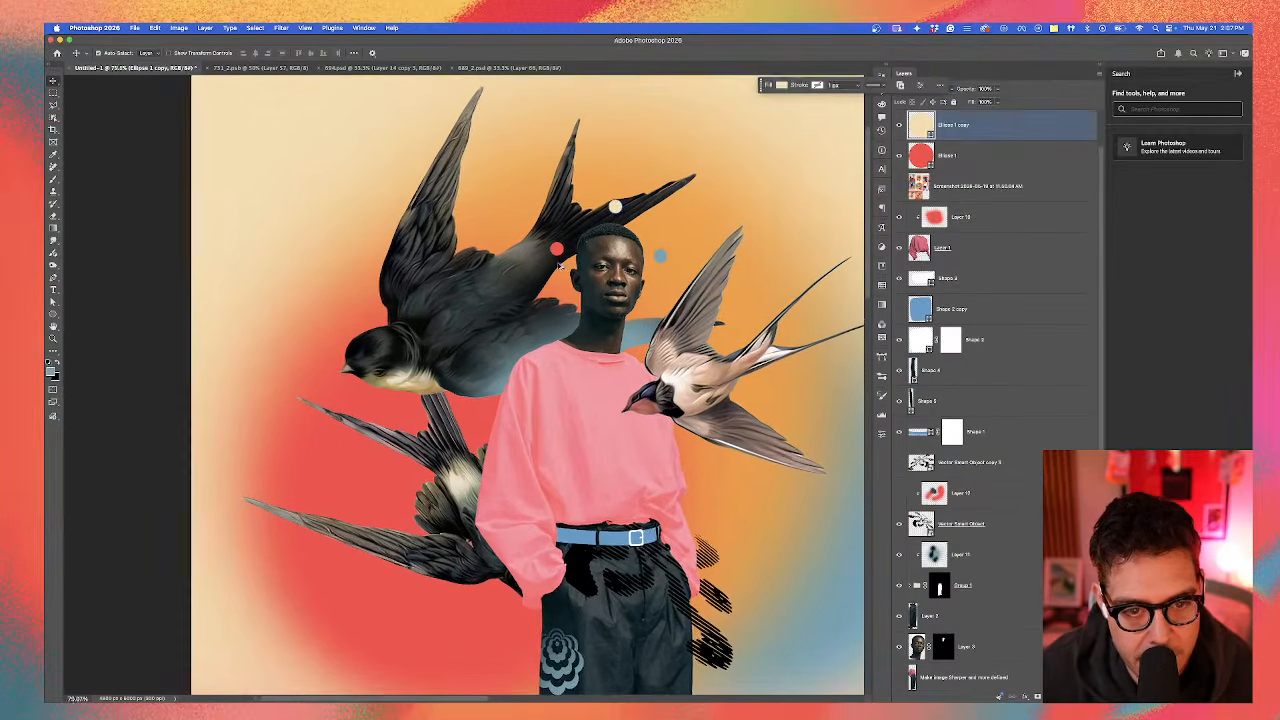
pyautogui.moveTo(565, 262); pyautogui.dragTo(525, 298)
pyautogui.scroll(-2, 525, 298)
pyautogui.scroll(-3, 525, 298)
# Step: Add an empty layer clipped to the figure's head layer and select the Brush tool with black as the colour
pyautogui.click(551, 312)
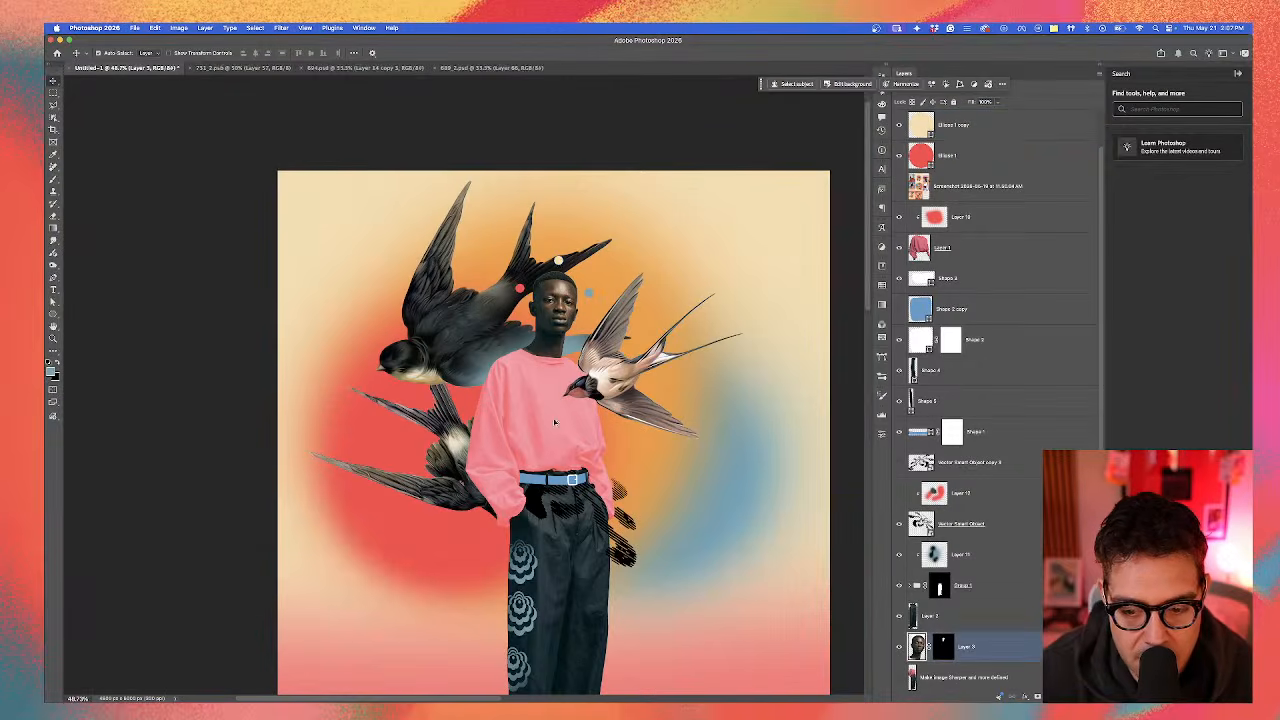
pyautogui.scroll(2, 556, 428)
pyautogui.click(1076, 696)
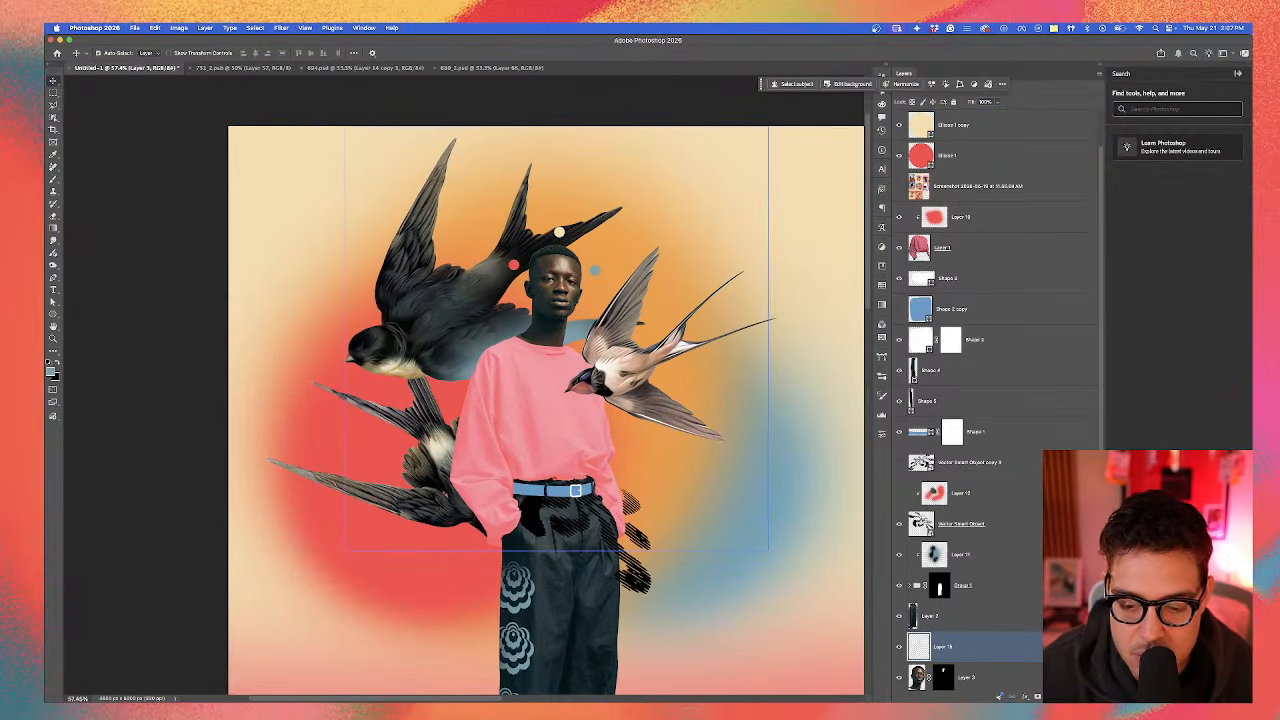
pyautogui.keyDown('alt'); pyautogui.click(1008, 658); pyautogui.keyUp('alt')
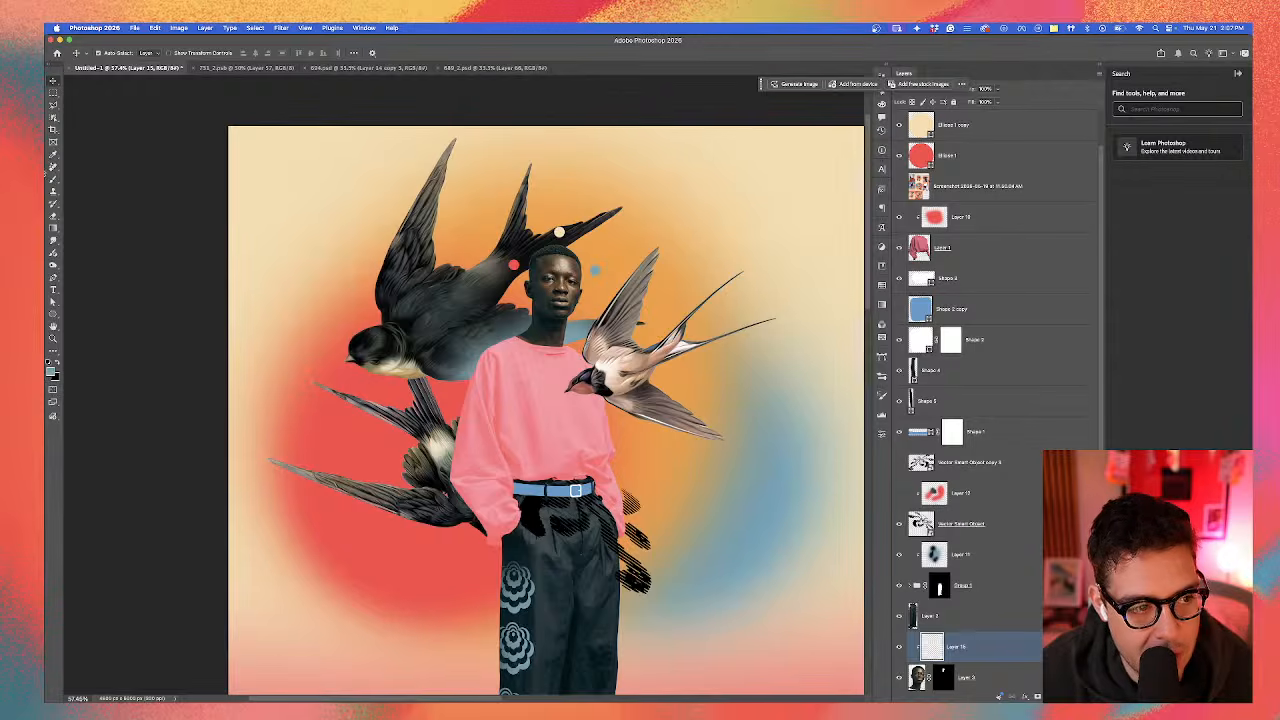
pyautogui.click(50, 178)
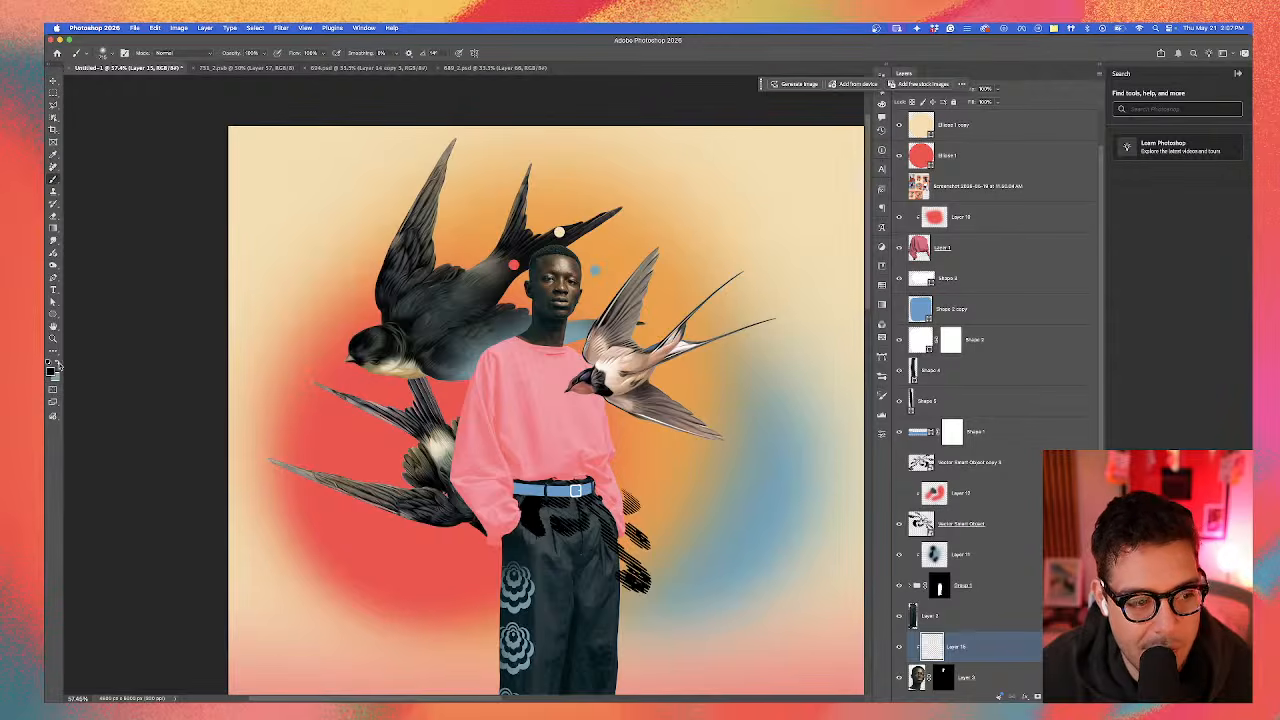
# Step: Darken the figure's hair along the top of the head with black brush strokes on the clipped layer
pyautogui.scroll(2, 532, 271)
pyautogui.moveTo(531, 255)
pyautogui.mouseDown()
pyautogui.moveTo(500, 256)
pyautogui.moveTo(582, 216)
pyautogui.moveTo(536, 230)
pyautogui.moveTo(509, 288)
pyautogui.mouseUp()
pyautogui.scroll(5, 532, 256)
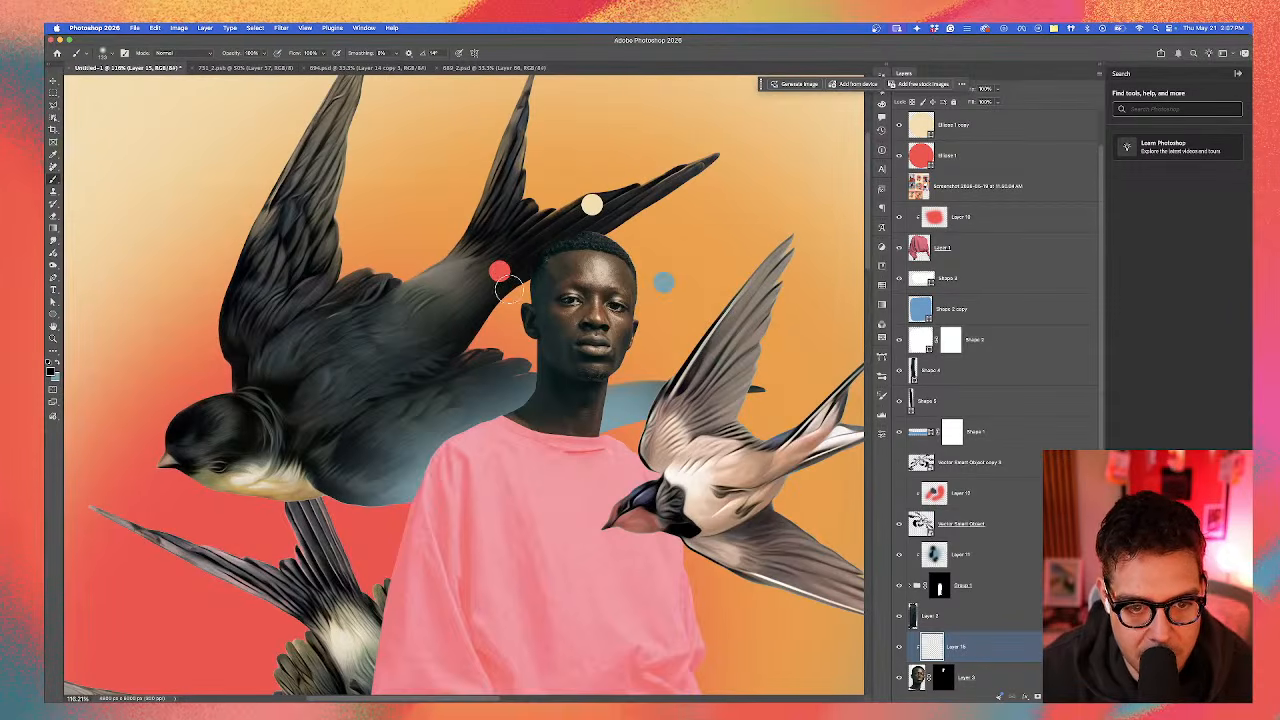
pyautogui.moveTo(568, 219)
pyautogui.mouseDown()
pyautogui.moveTo(677, 247)
pyautogui.moveTo(647, 203)
pyautogui.moveTo(620, 195)
pyautogui.moveTo(505, 242)
pyautogui.moveTo(604, 183)
pyautogui.moveTo(645, 180)
pyautogui.moveTo(670, 230)
pyautogui.moveTo(592, 222)
pyautogui.mouseUp()
# Step: Sample the background orange and paint a soft orange rim light along the edge of the figure's hair
pyautogui.keyDown('alt'); pyautogui.click(667, 235); pyautogui.keyUp('alt')
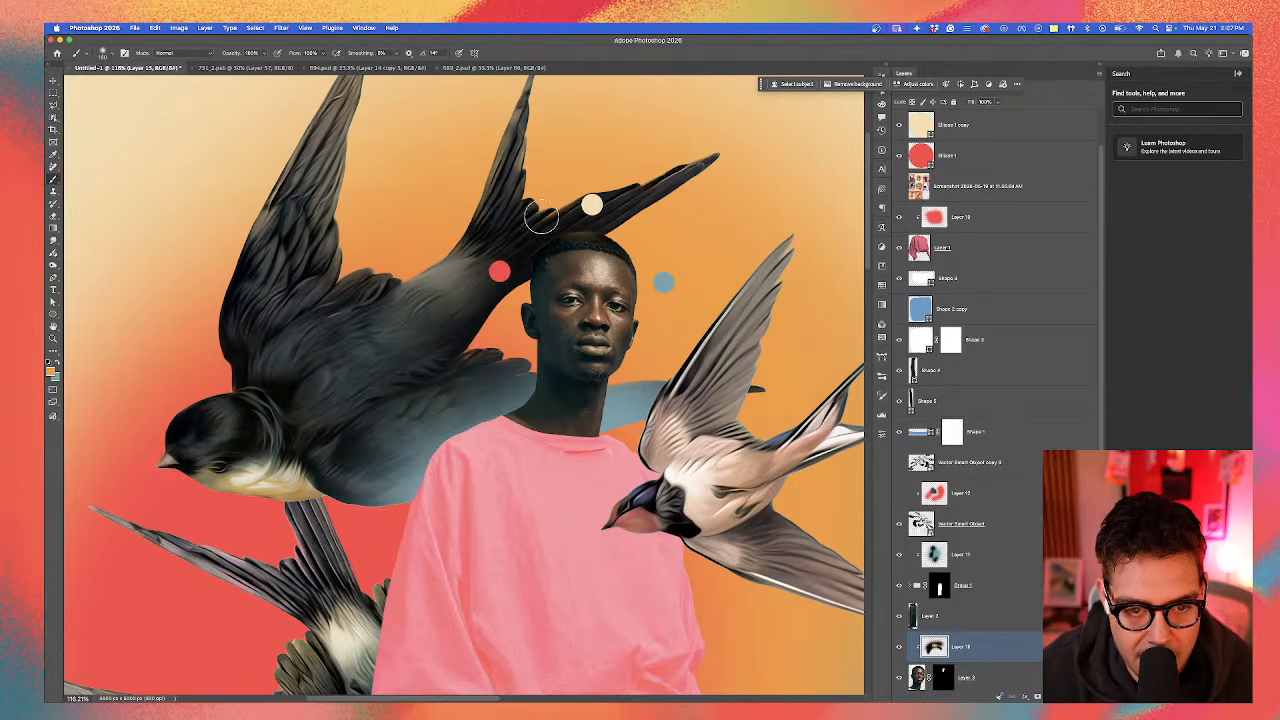
pyautogui.moveTo(533, 225); pyautogui.dragTo(506, 293)
pyautogui.scroll(1, 507, 272)
pyautogui.scroll(3, 508, 253)
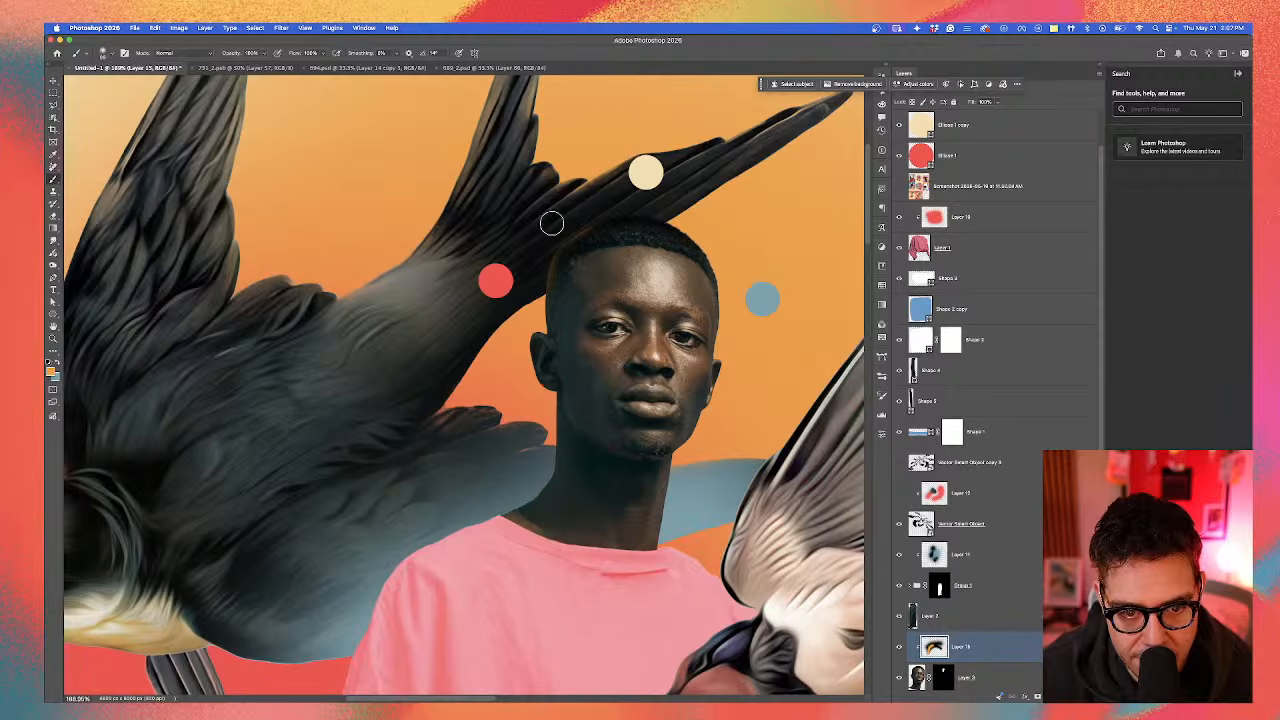
pyautogui.moveTo(706, 206); pyautogui.dragTo(732, 208)
pyautogui.moveTo(629, 193); pyautogui.dragTo(669, 195)
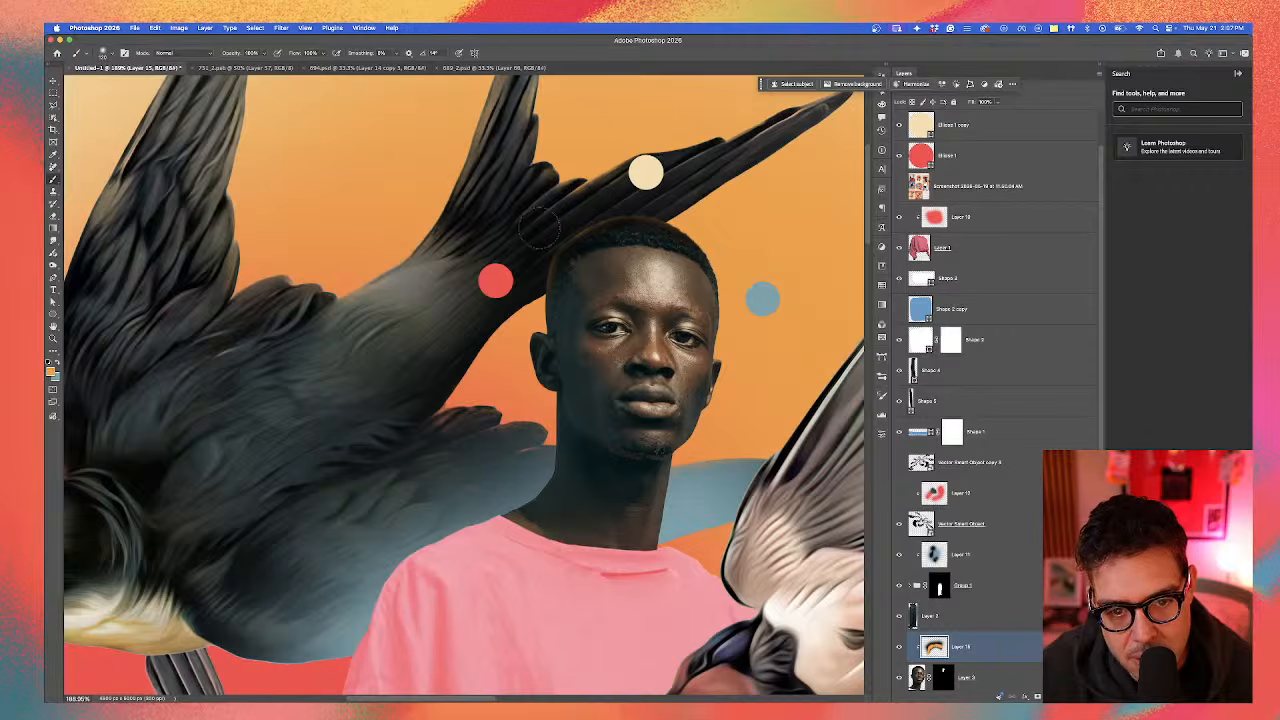
pyautogui.scroll(-2, 518, 263)
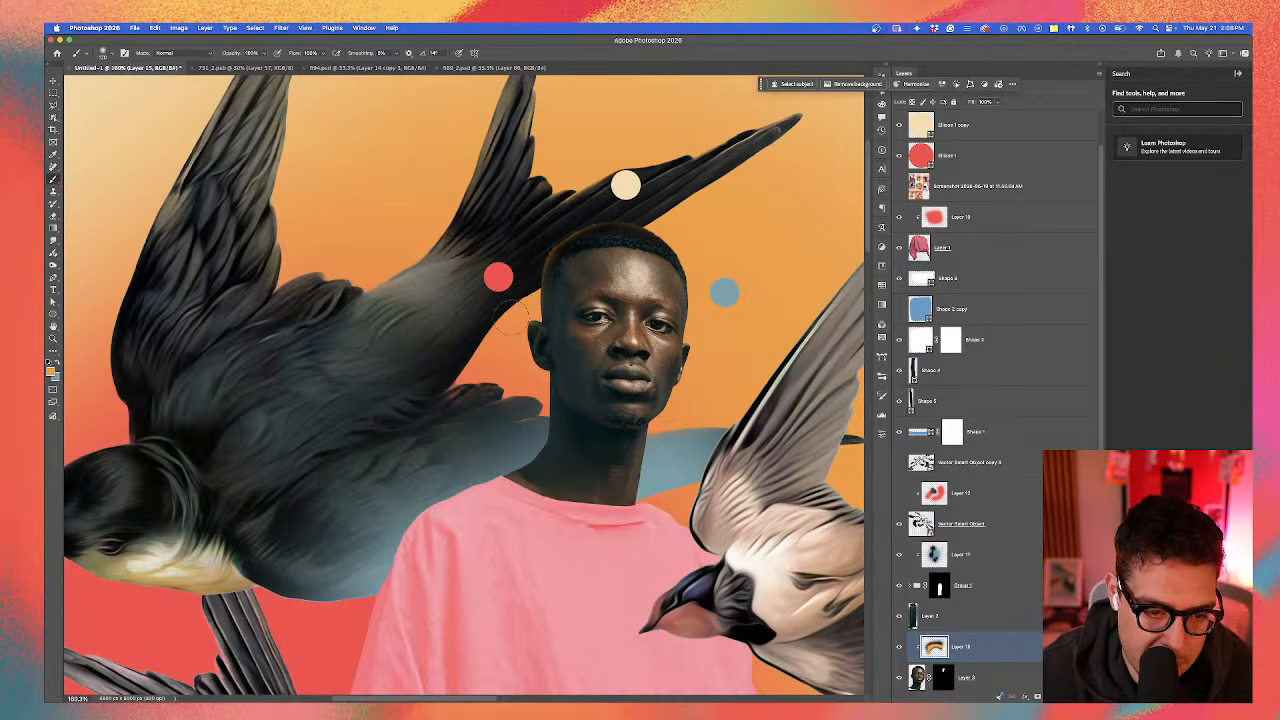
pyautogui.scroll(-2, 493, 318)
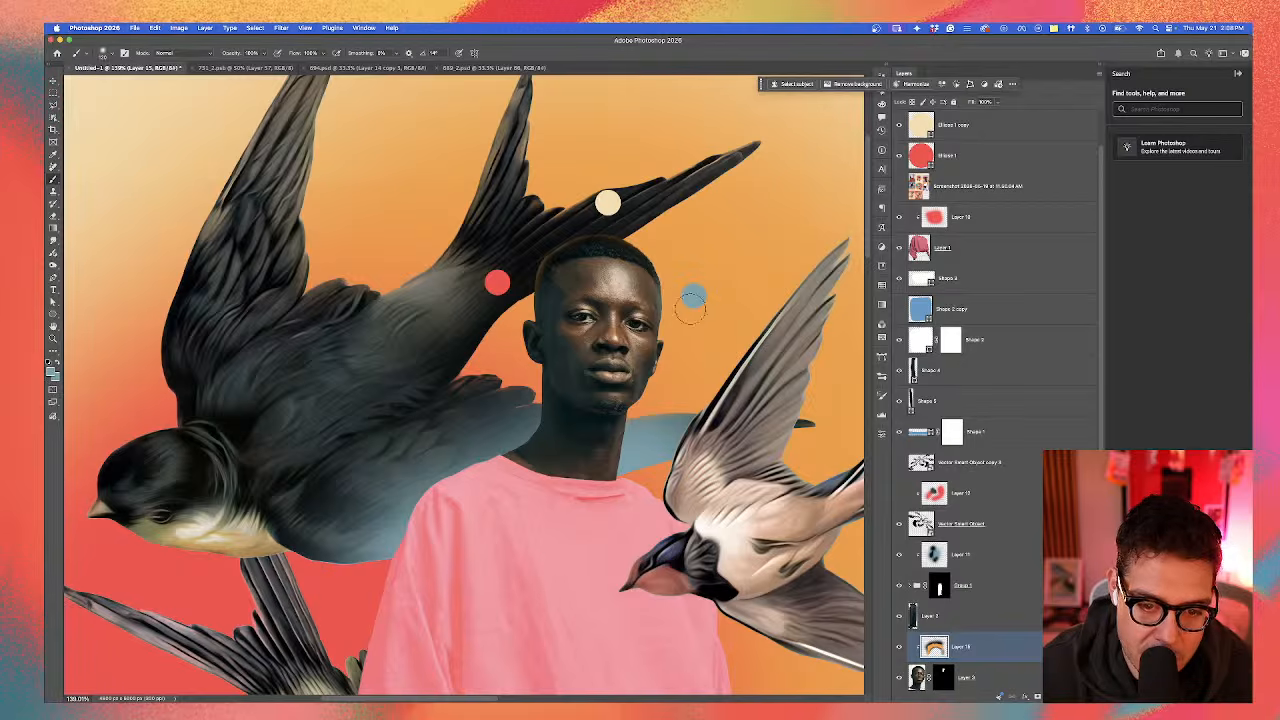
# Step: Sample the background orange and the red circle's colour for the brush on the clipped head layer
pyautogui.moveTo(691, 312); pyautogui.dragTo(706, 318)
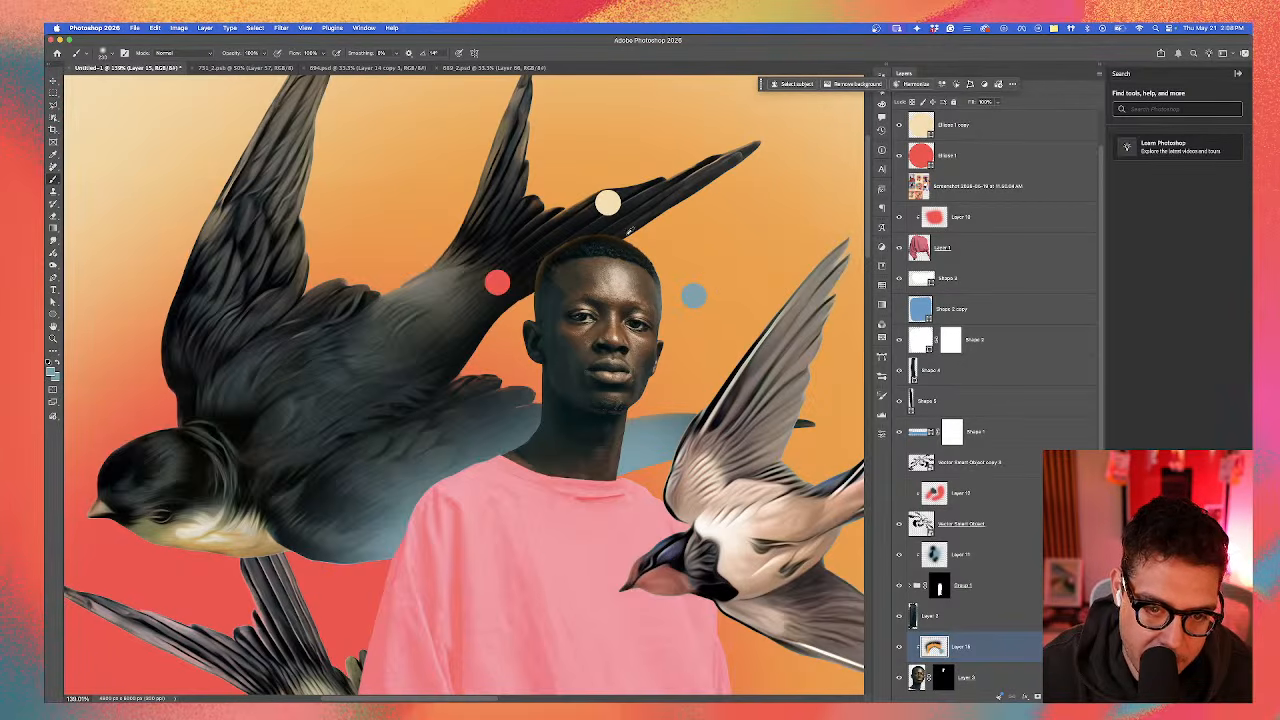
pyautogui.keyDown('alt'); pyautogui.click(674, 228); pyautogui.keyUp('alt')
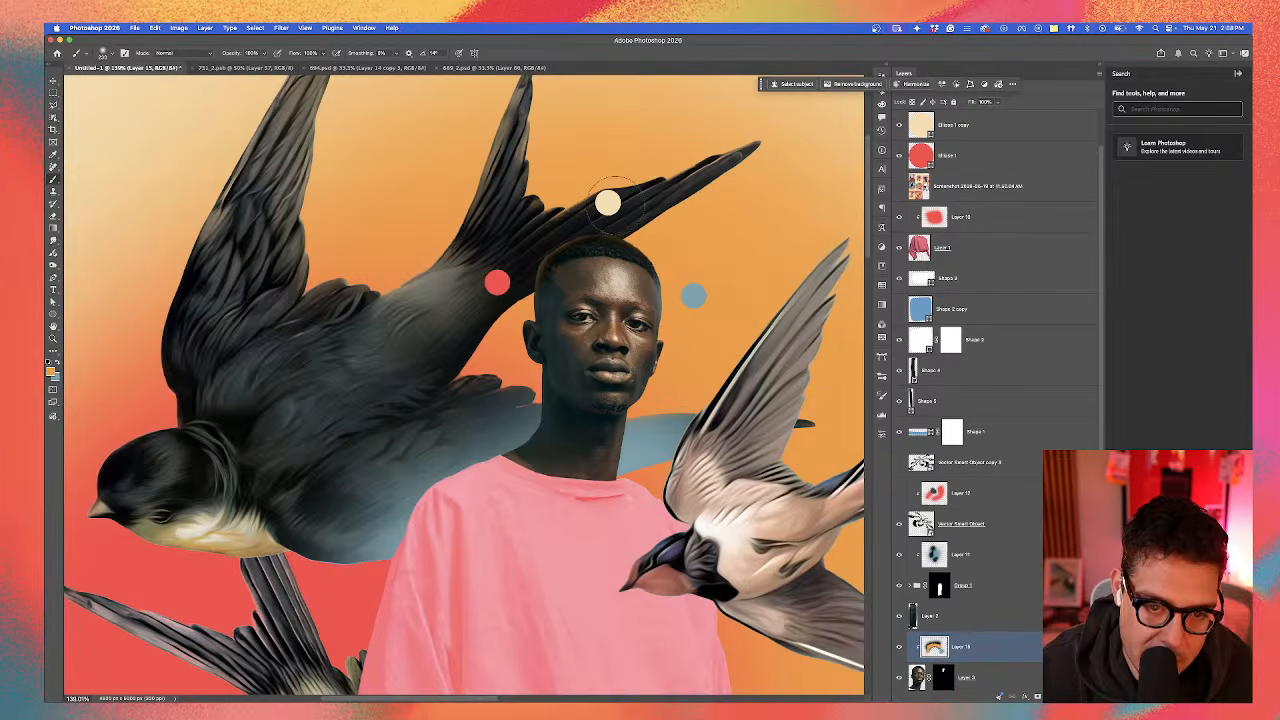
pyautogui.moveTo(620, 212); pyautogui.dragTo(604, 212)
pyautogui.keyDown('alt'); pyautogui.click(499, 283); pyautogui.keyUp('alt')
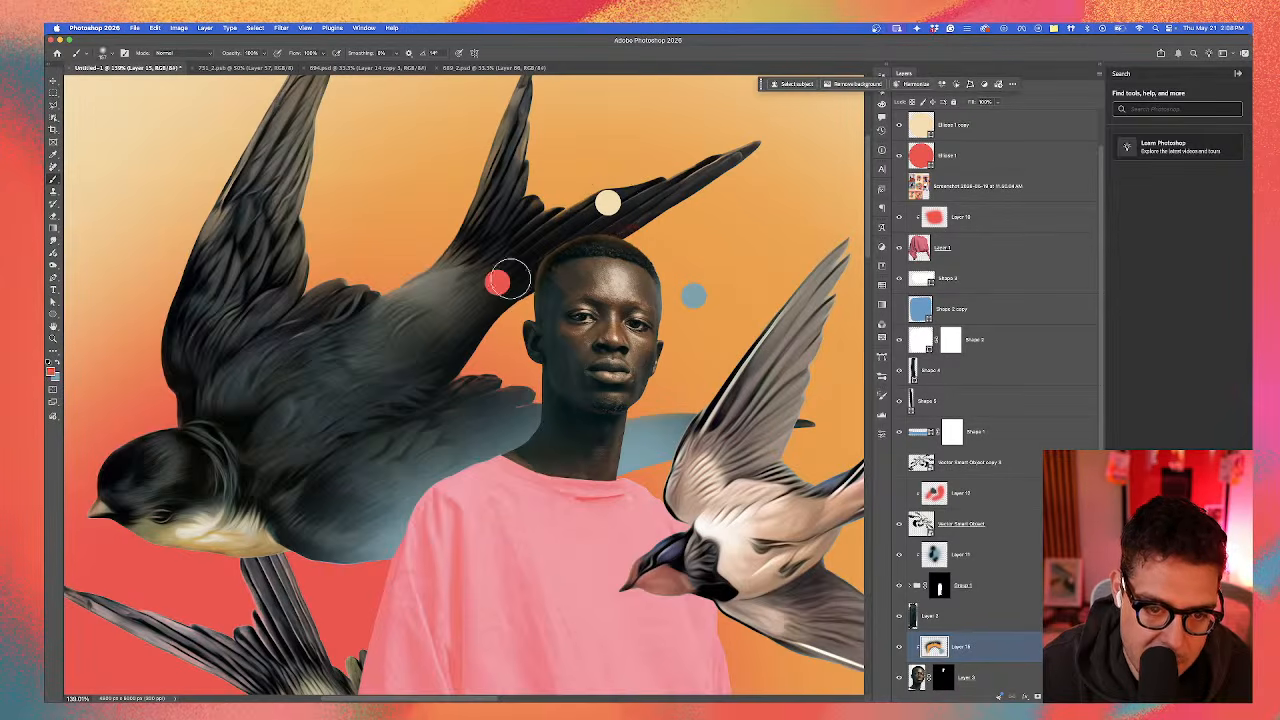
pyautogui.scroll(-2, 497, 286)
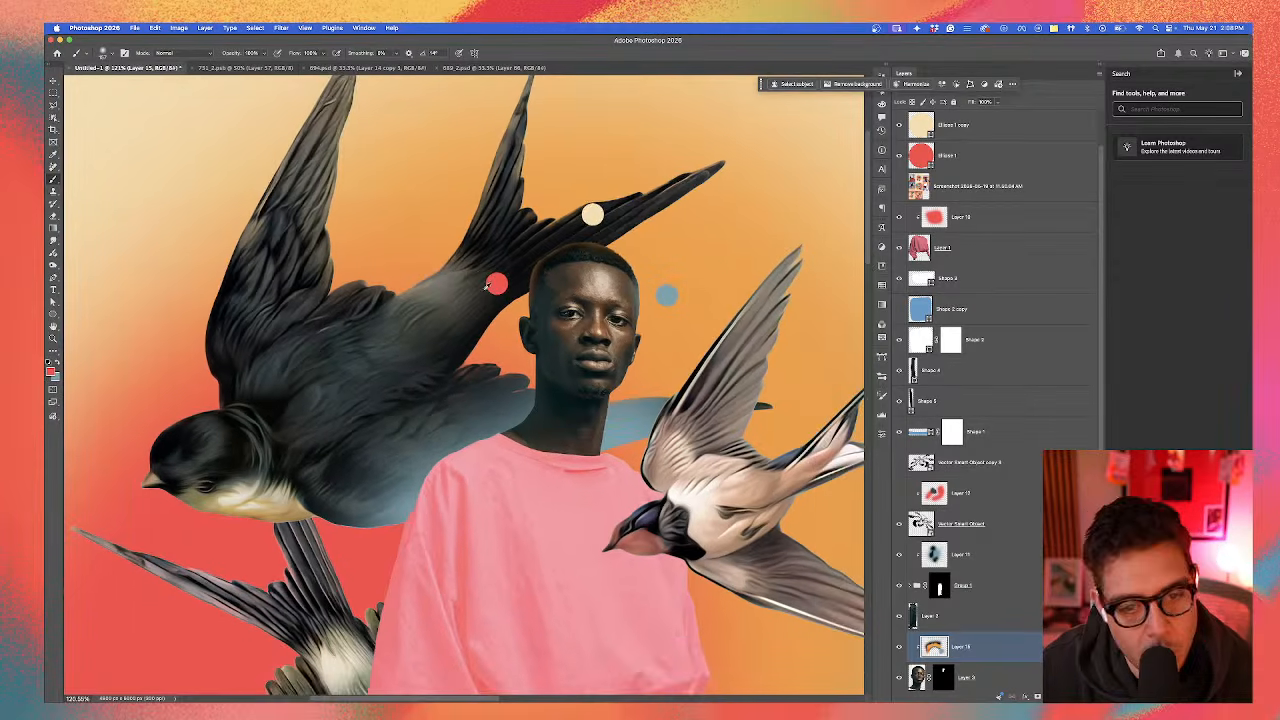
pyautogui.scroll(2, 487, 286)
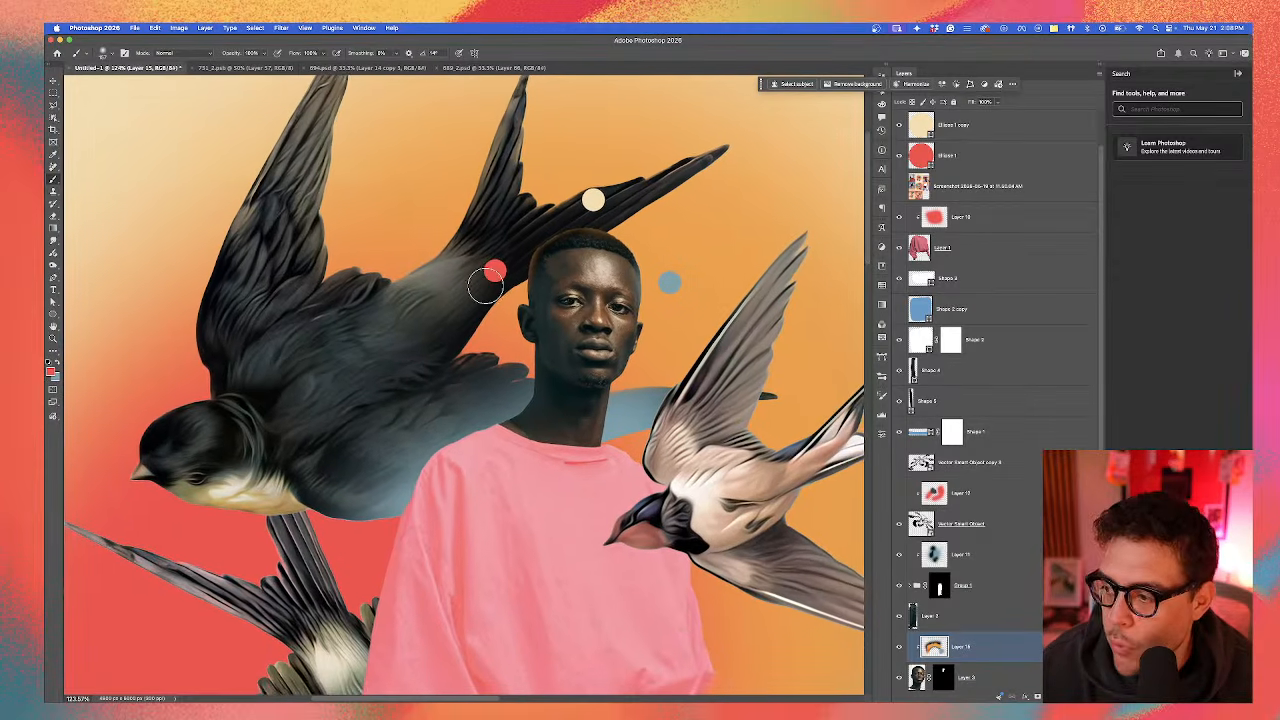
pyautogui.scroll(1, 487, 286)
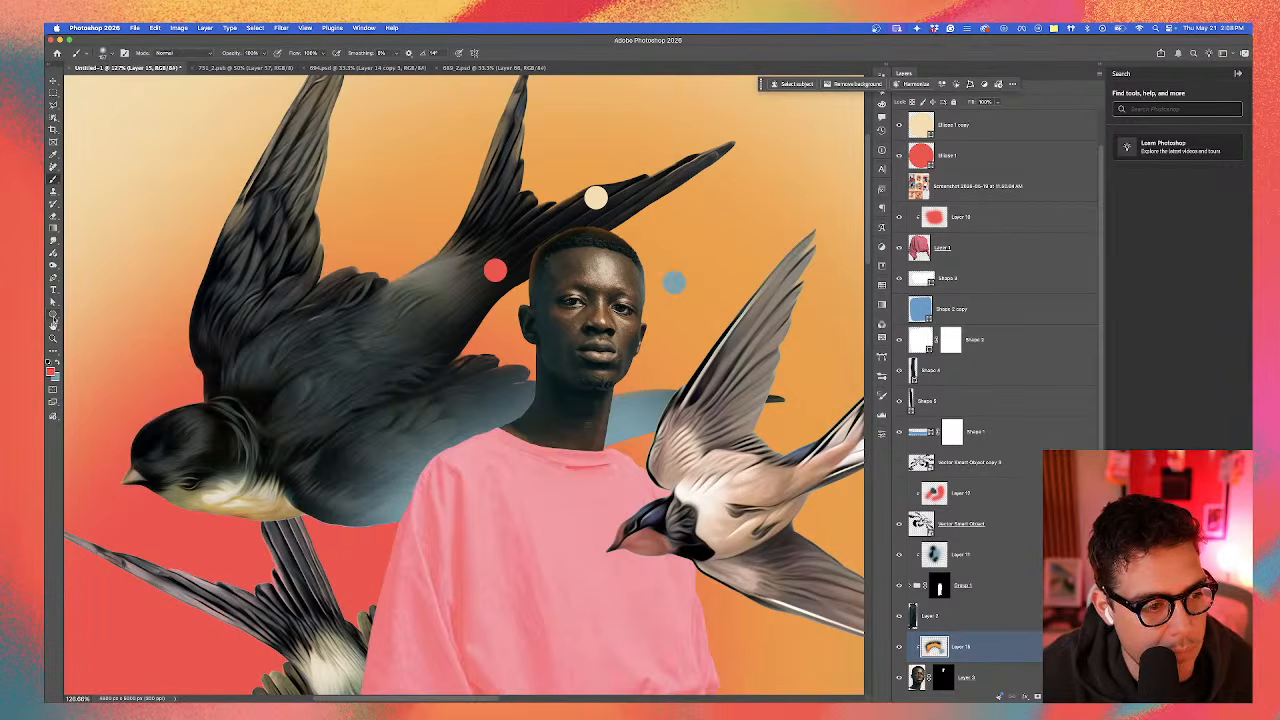
# Step: Draw a white circle about 12 px wide with the Ellipse tool over the pupil of the left-hand eye
pyautogui.click(53, 315)
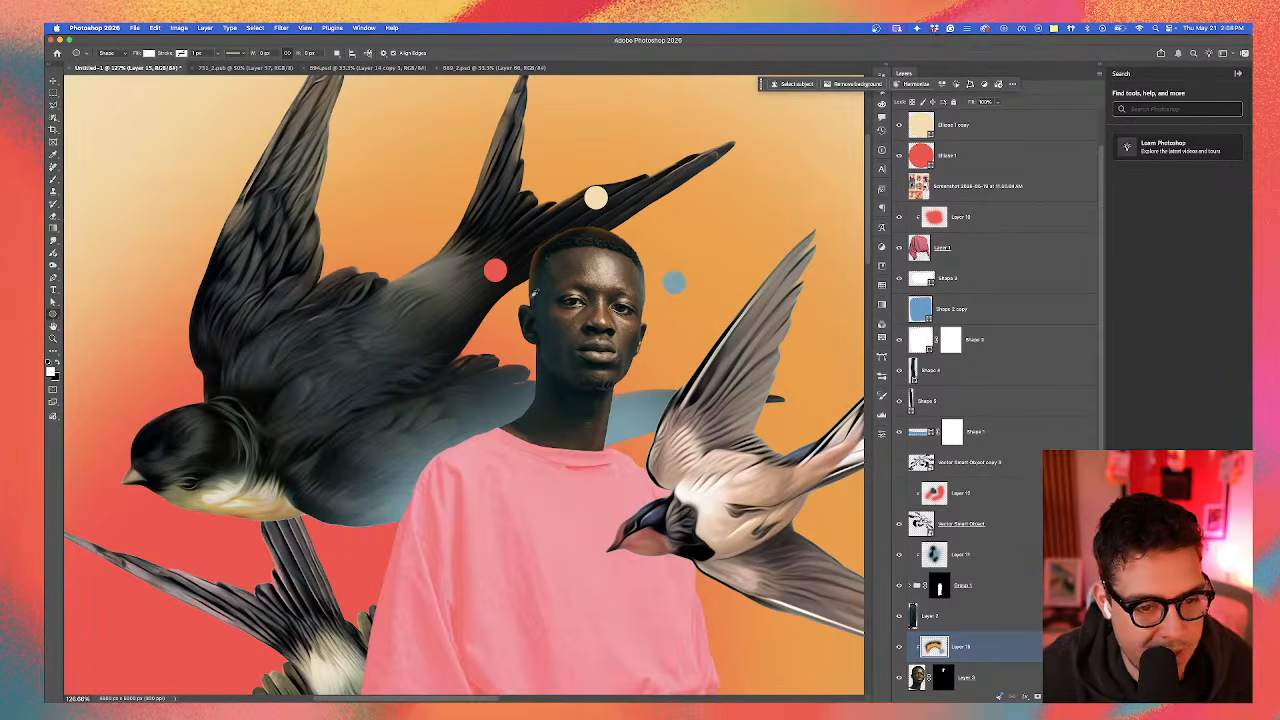
pyautogui.scroll(5, 548, 296)
pyautogui.rightClick(598, 306)
pyautogui.press('Escape')
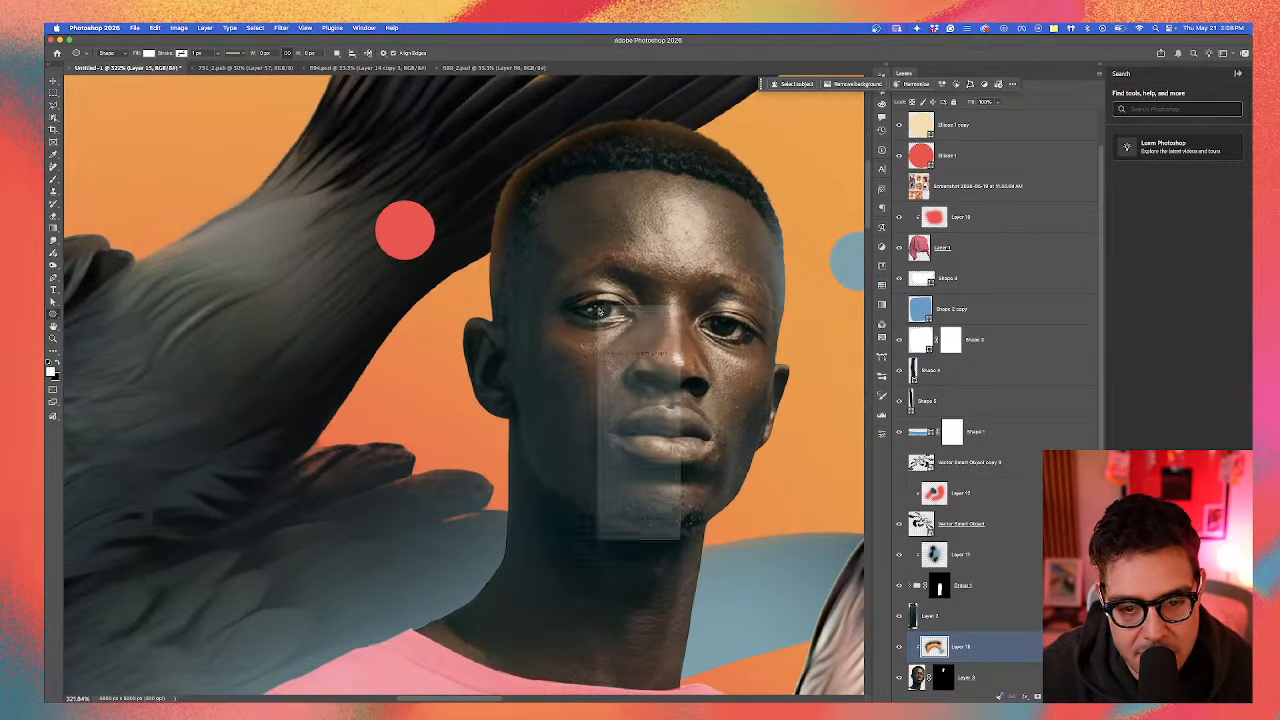
pyautogui.rightClick(592, 304)
pyautogui.click(410, 287)
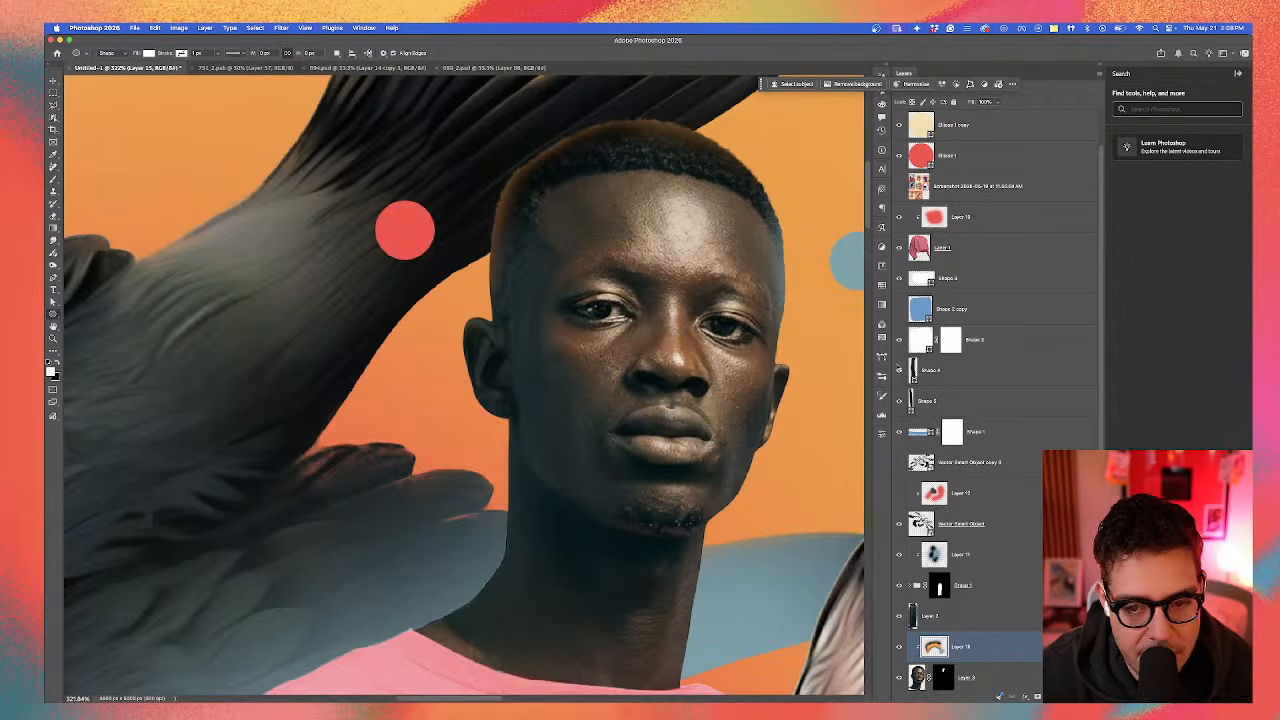
pyautogui.scroll(2, 553, 343)
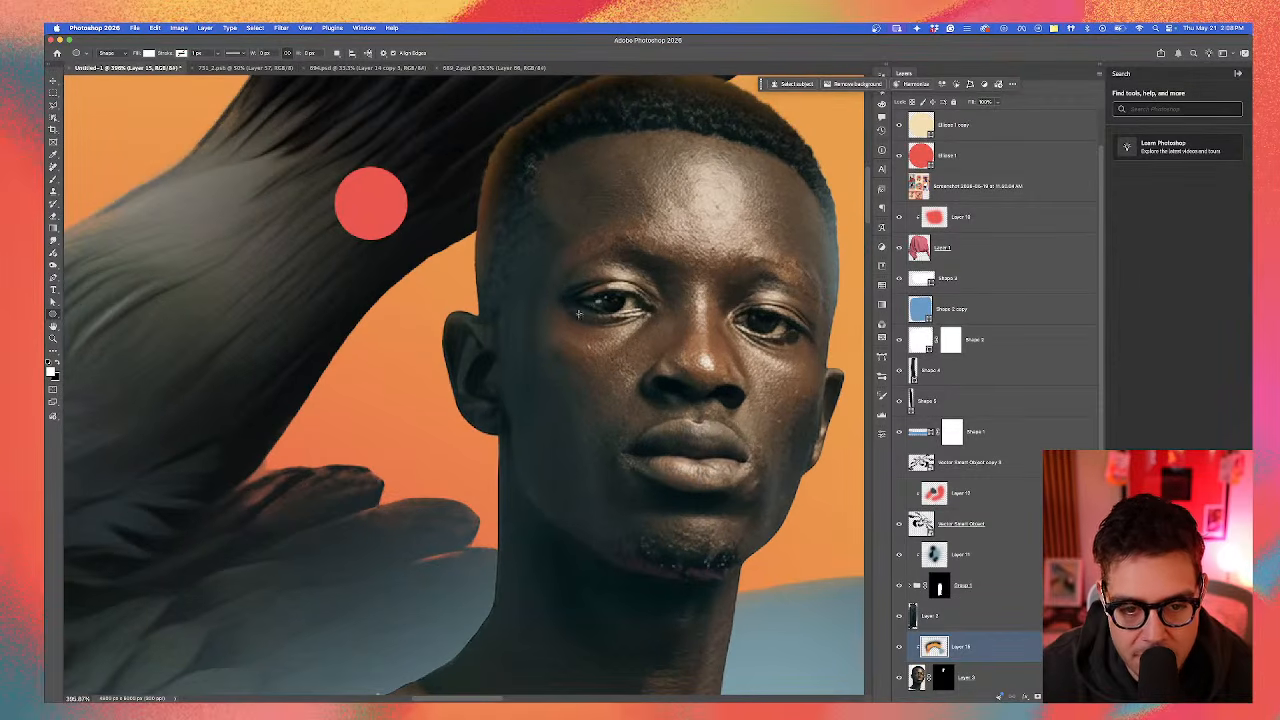
pyautogui.moveTo(593, 299)
pyautogui.mouseDown()
pyautogui.moveTo(604, 311)
pyautogui.moveTo(612, 300)
pyautogui.mouseUp()
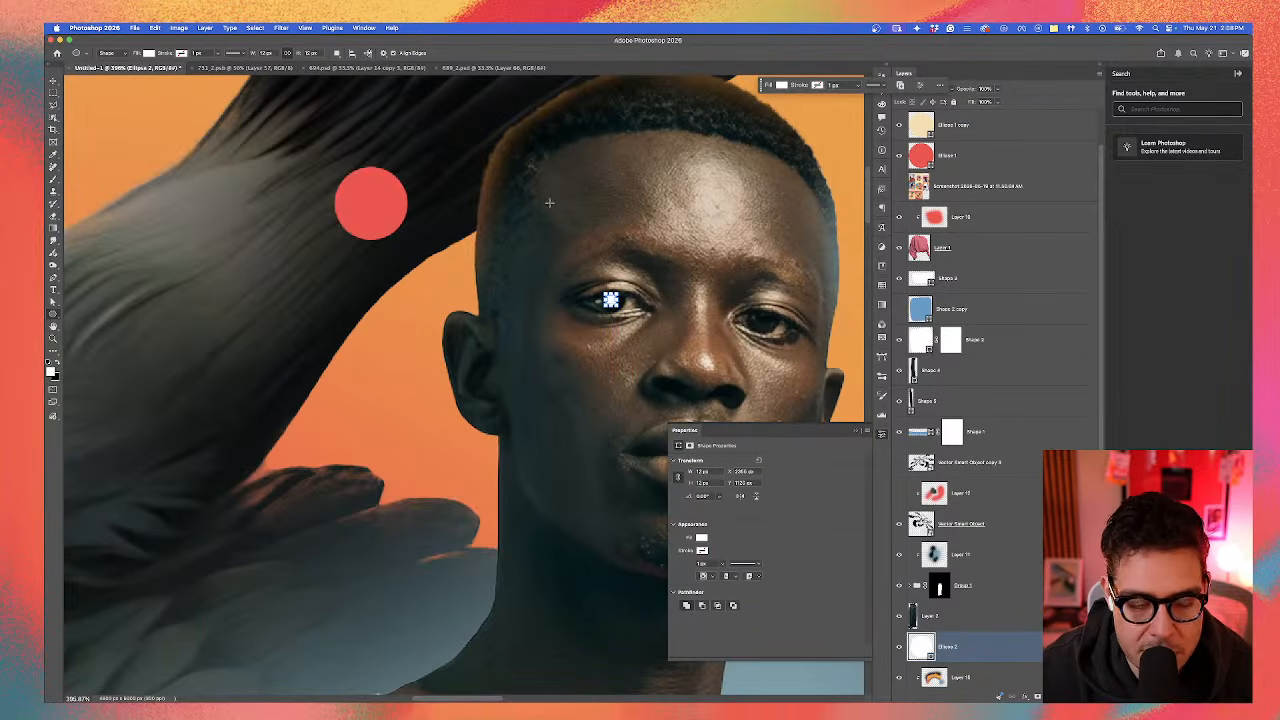
# Step: Duplicate the small white circle onto the pupil of the figure's other eye
pyautogui.press('v')
pyautogui.click(601, 311)
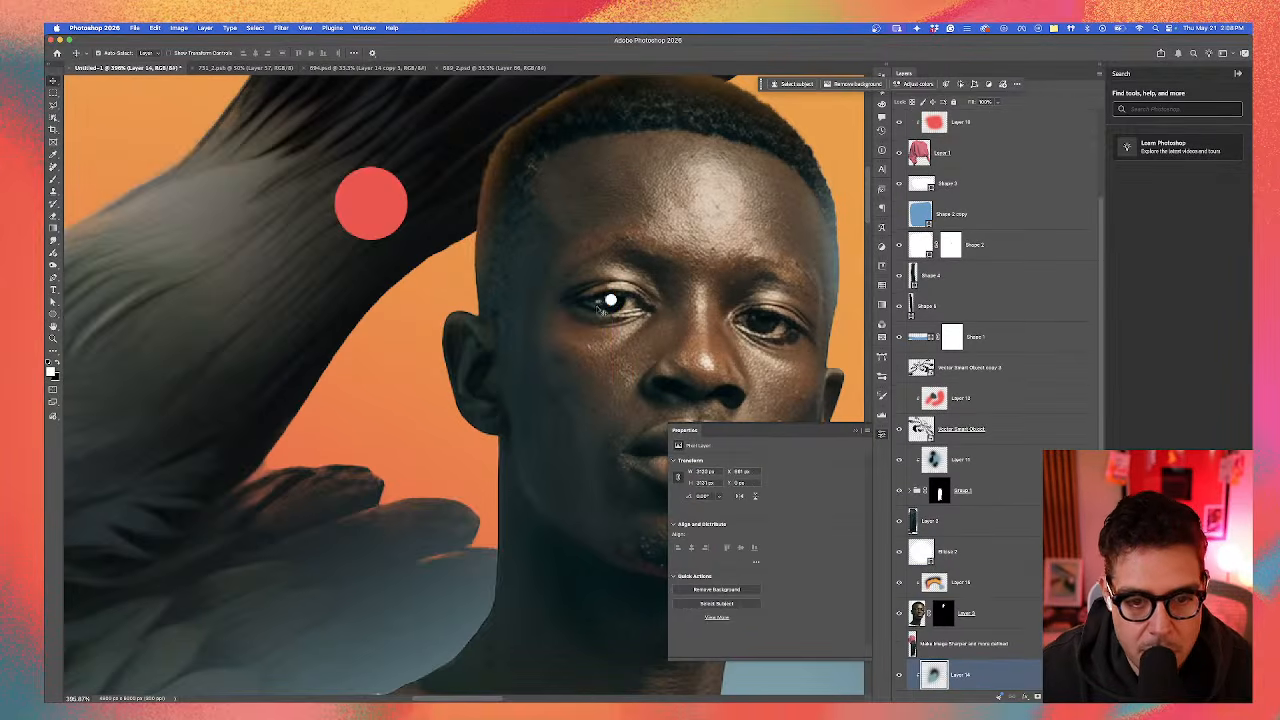
pyautogui.moveTo(612, 300); pyautogui.dragTo(760, 317)
pyautogui.click(628, 349)
# Step: Merge the two white eye circles into a single shape layer
pyautogui.scroll(-5, 628, 349)
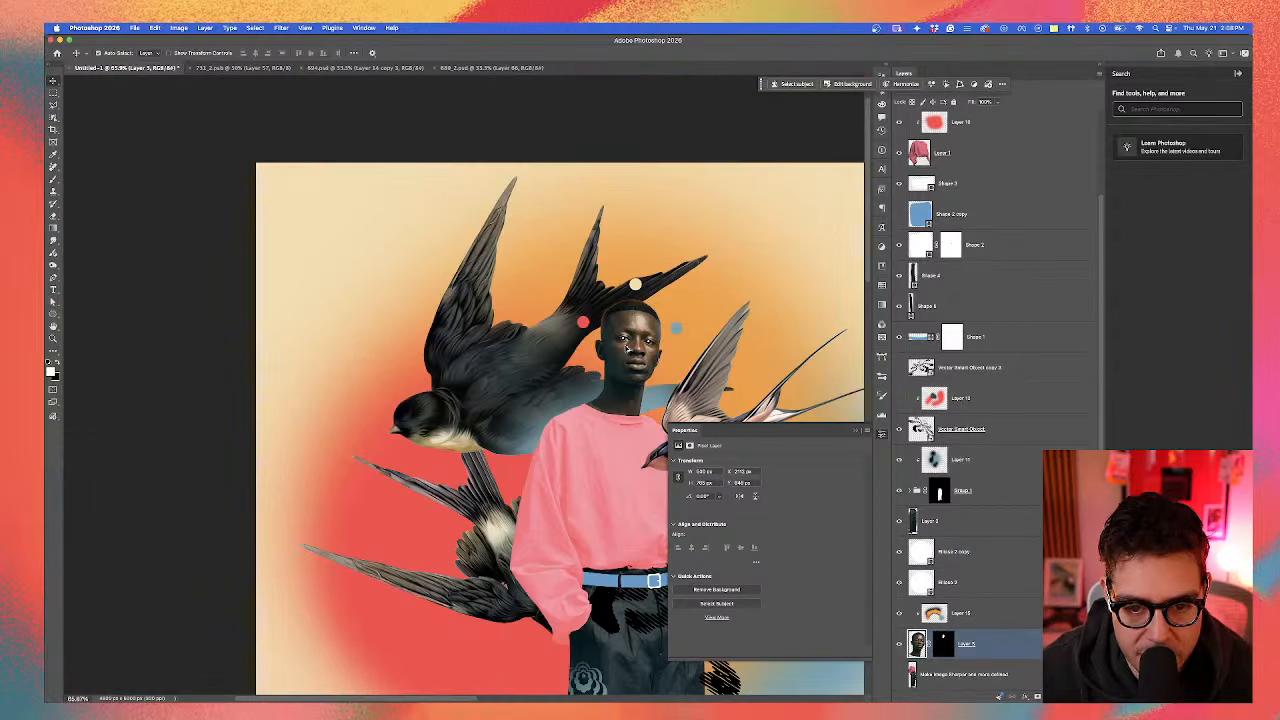
pyautogui.moveTo(593, 377); pyautogui.dragTo(480, 312)
pyautogui.scroll(-2, 476, 321)
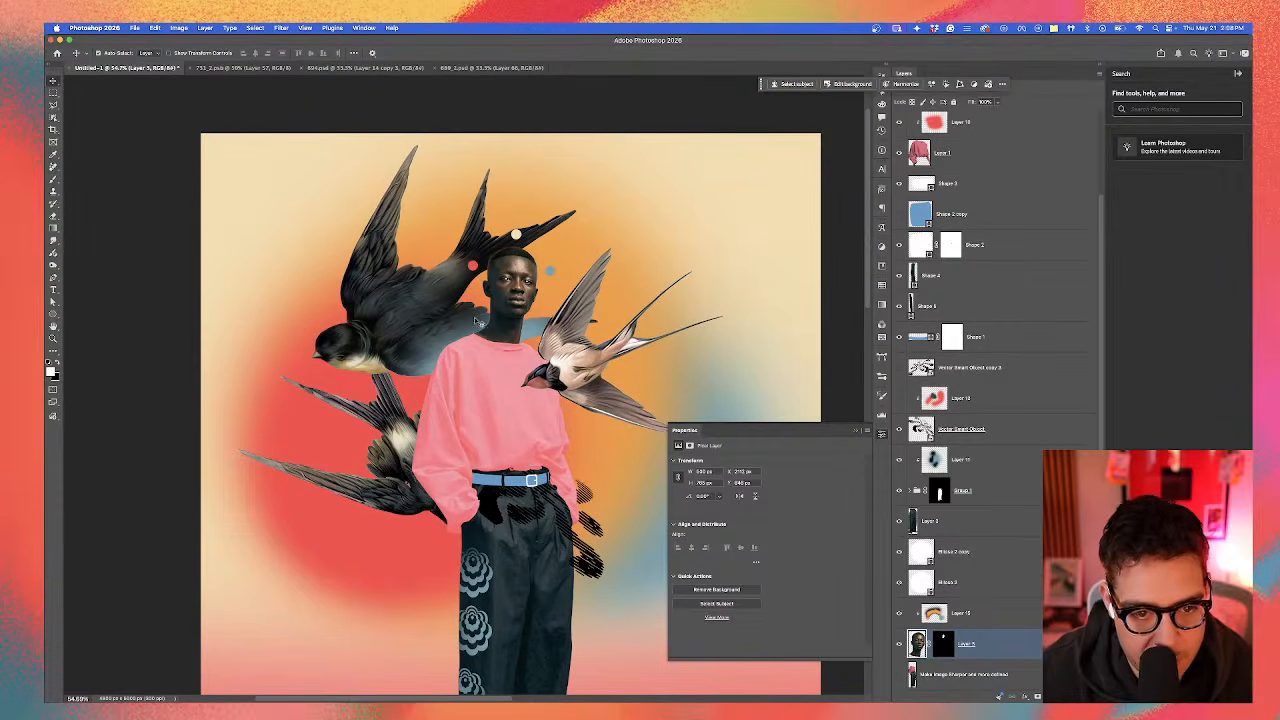
pyautogui.scroll(2, 490, 311)
pyautogui.click(960, 551)
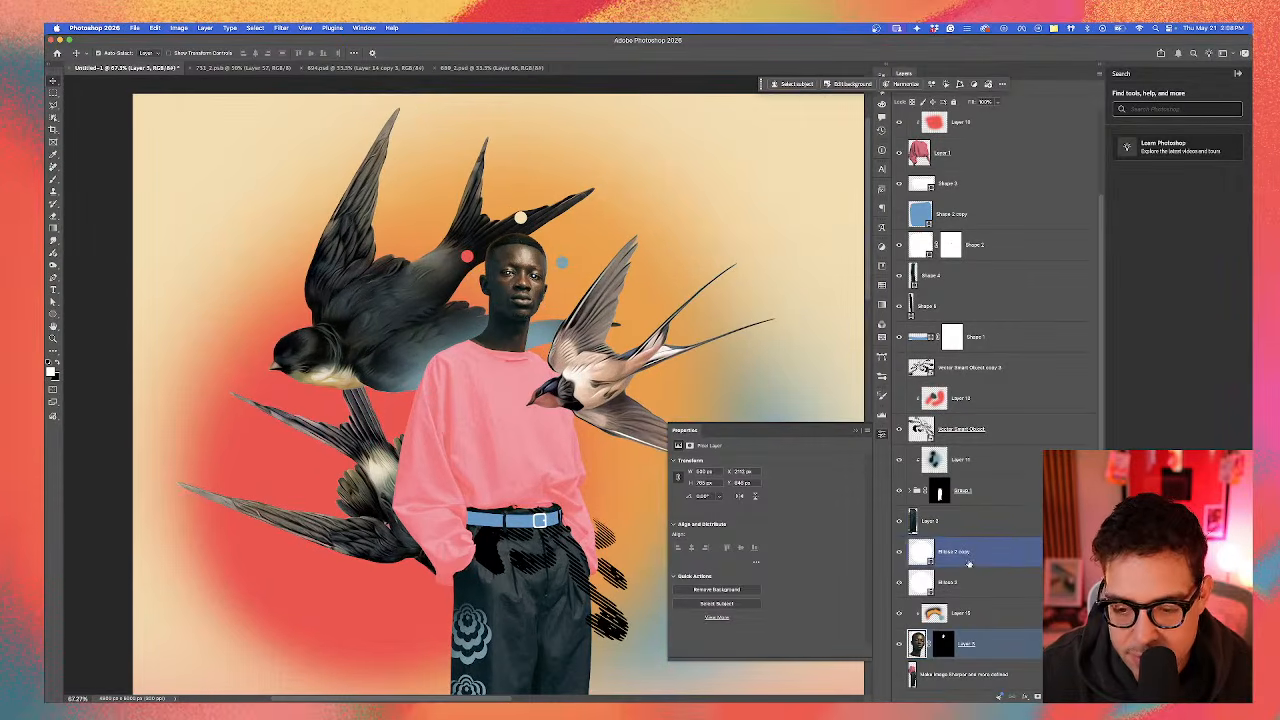
pyautogui.keyDown('shift'); pyautogui.click(960, 582); pyautogui.keyUp('shift')
pyautogui.hotkey('ctrl', 'e')
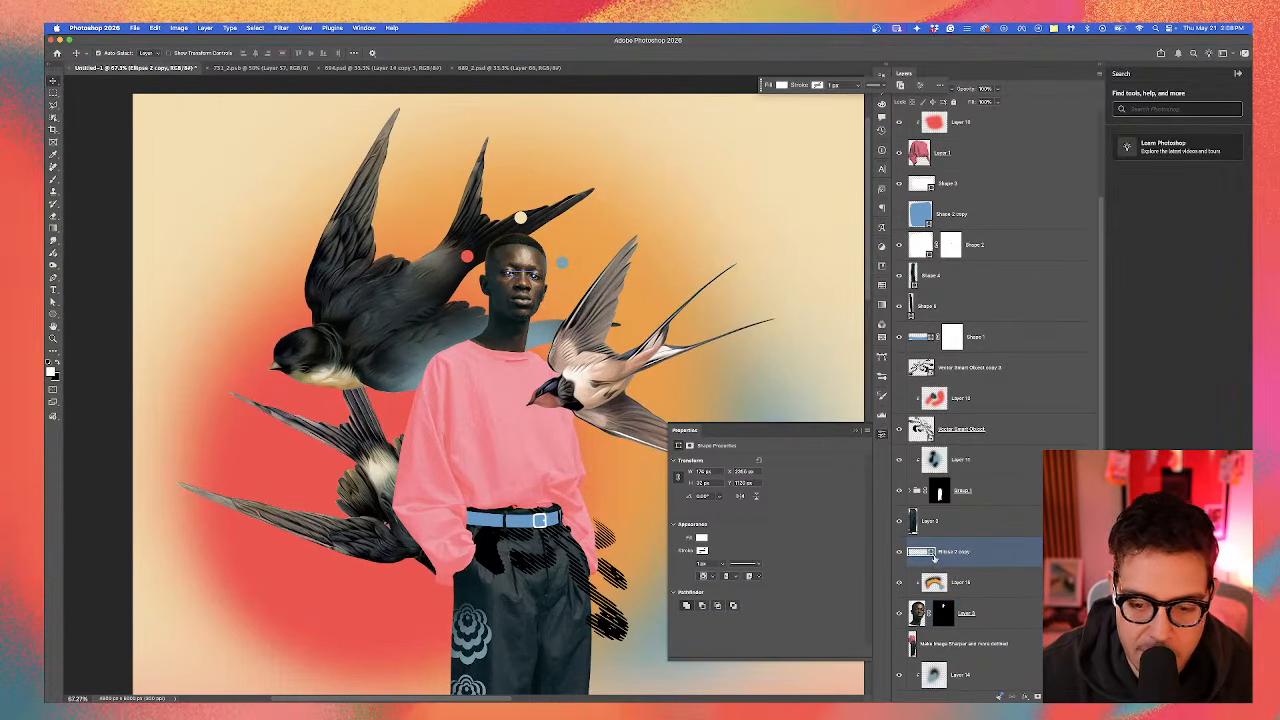
# Step: Try recolouring the merged eye circles with blue and orange sampled from the artwork
pyautogui.doubleClick(922, 551)
pyautogui.click(550, 332)
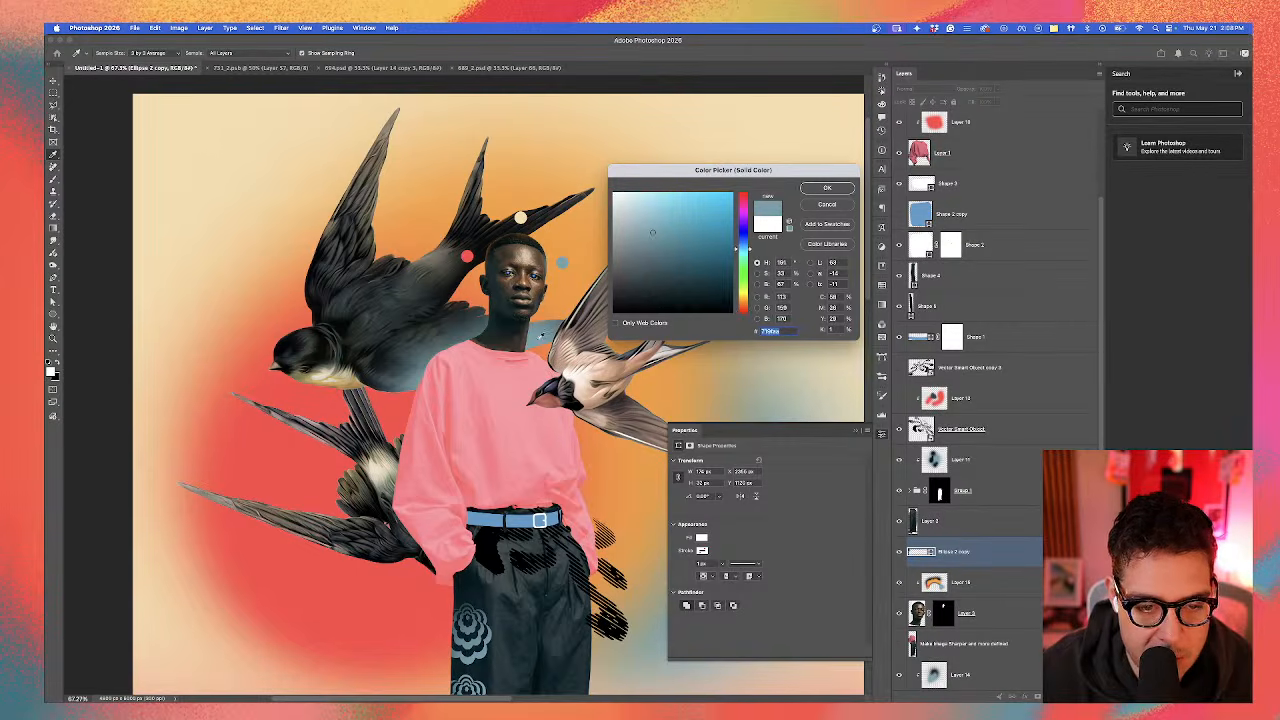
pyautogui.click(568, 288)
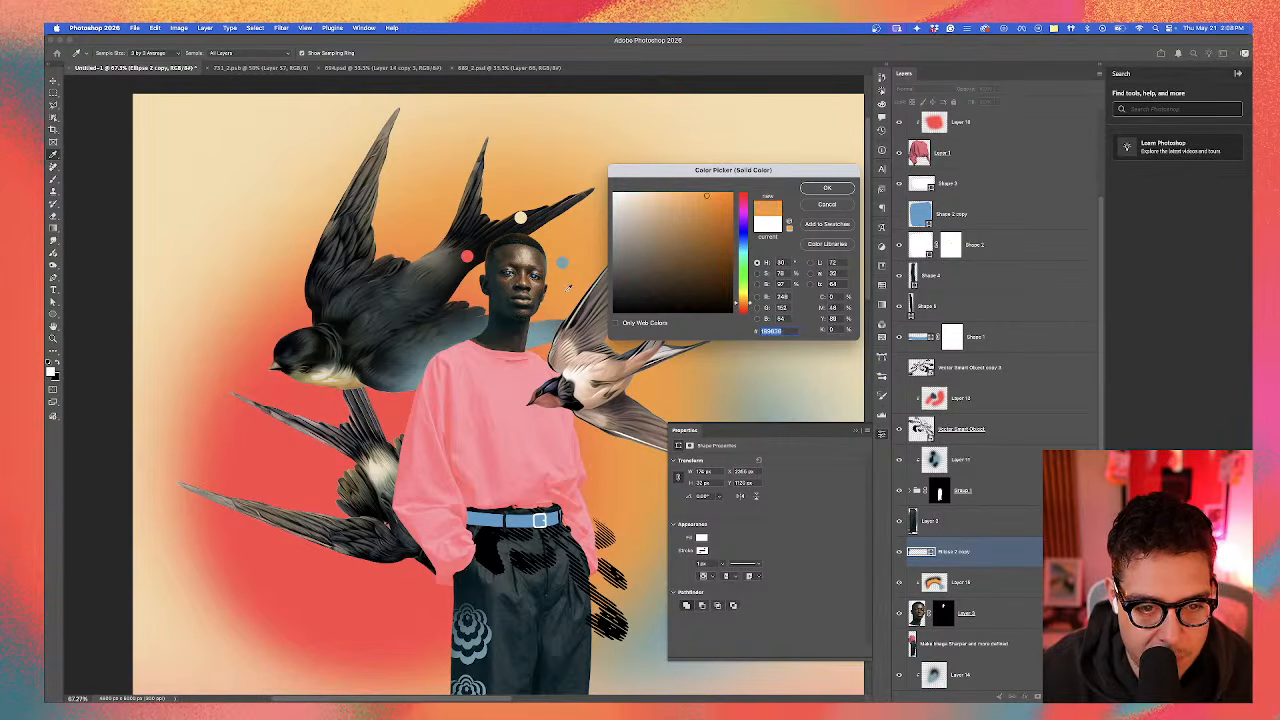
pyautogui.click(838, 190)
pyautogui.click(114, 120)
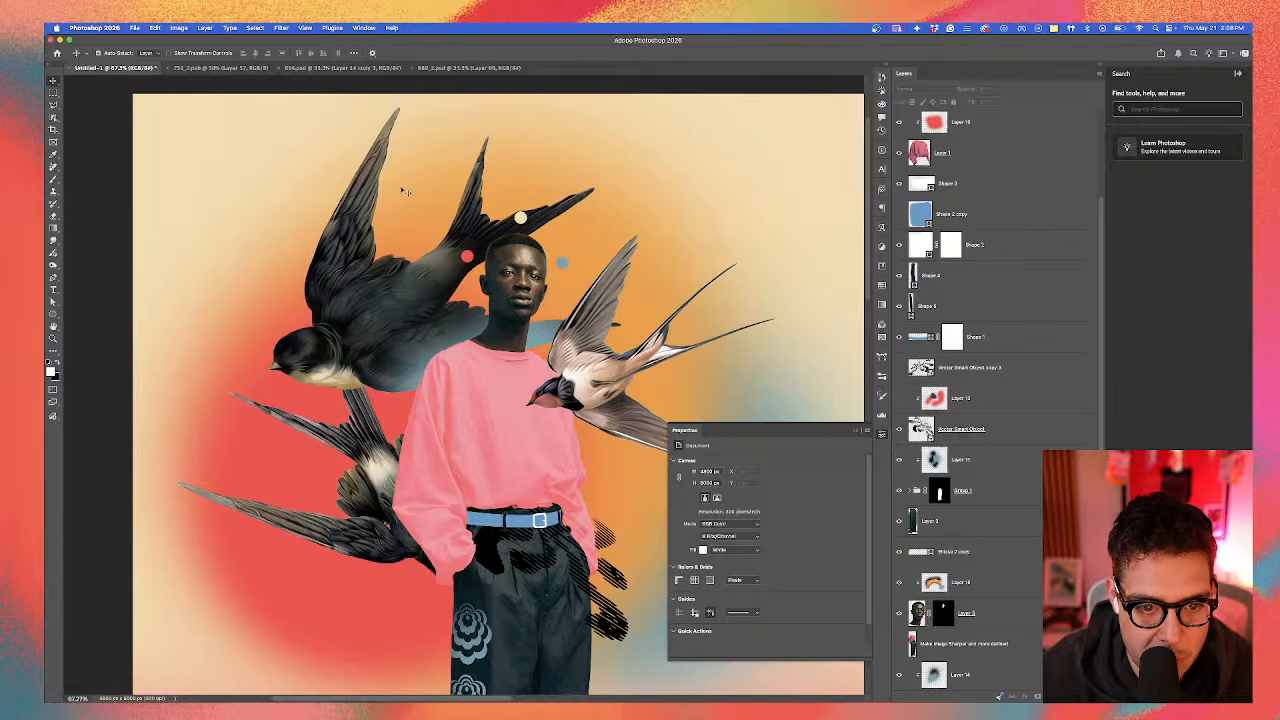
# Step: Undo the merge of the two eye circles
pyautogui.moveTo(492, 270); pyautogui.dragTo(570, 283)
pyautogui.keyDown('super'); pyautogui.click(572, 284); pyautogui.keyUp('super')
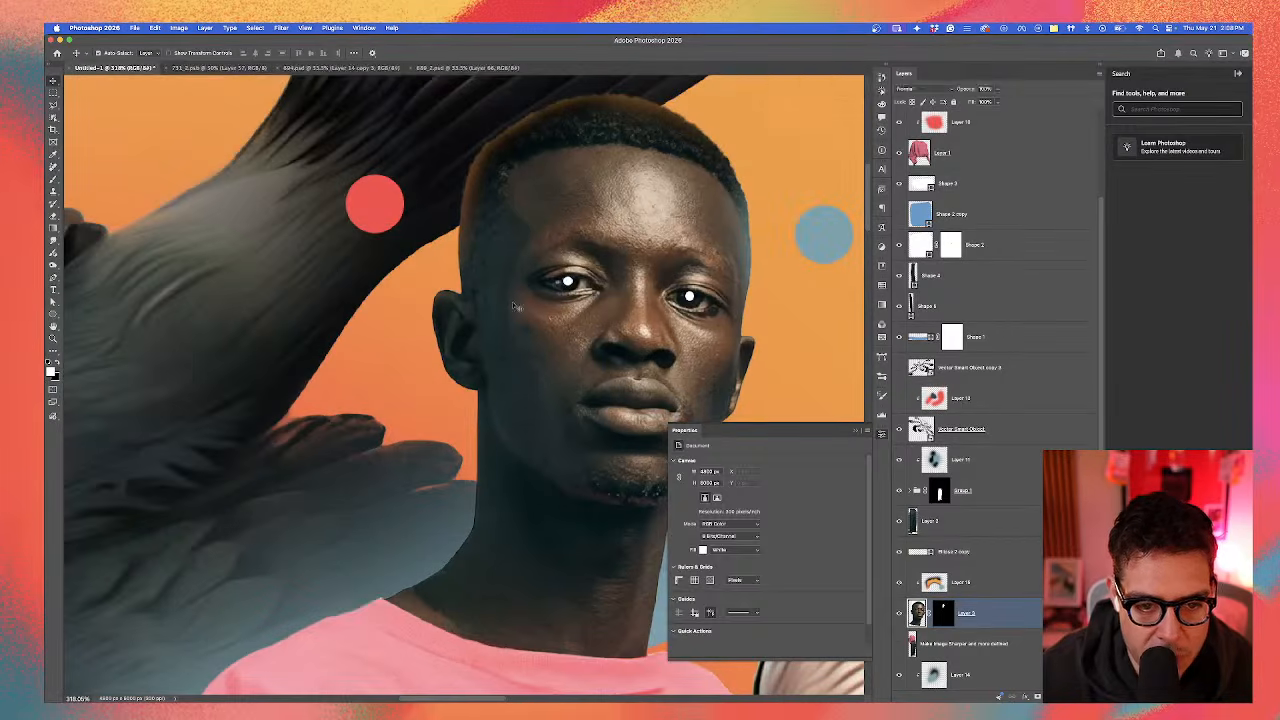
pyautogui.keyDown('super'); pyautogui.click(569, 282); pyautogui.keyUp('super')
pyautogui.press('super+z')
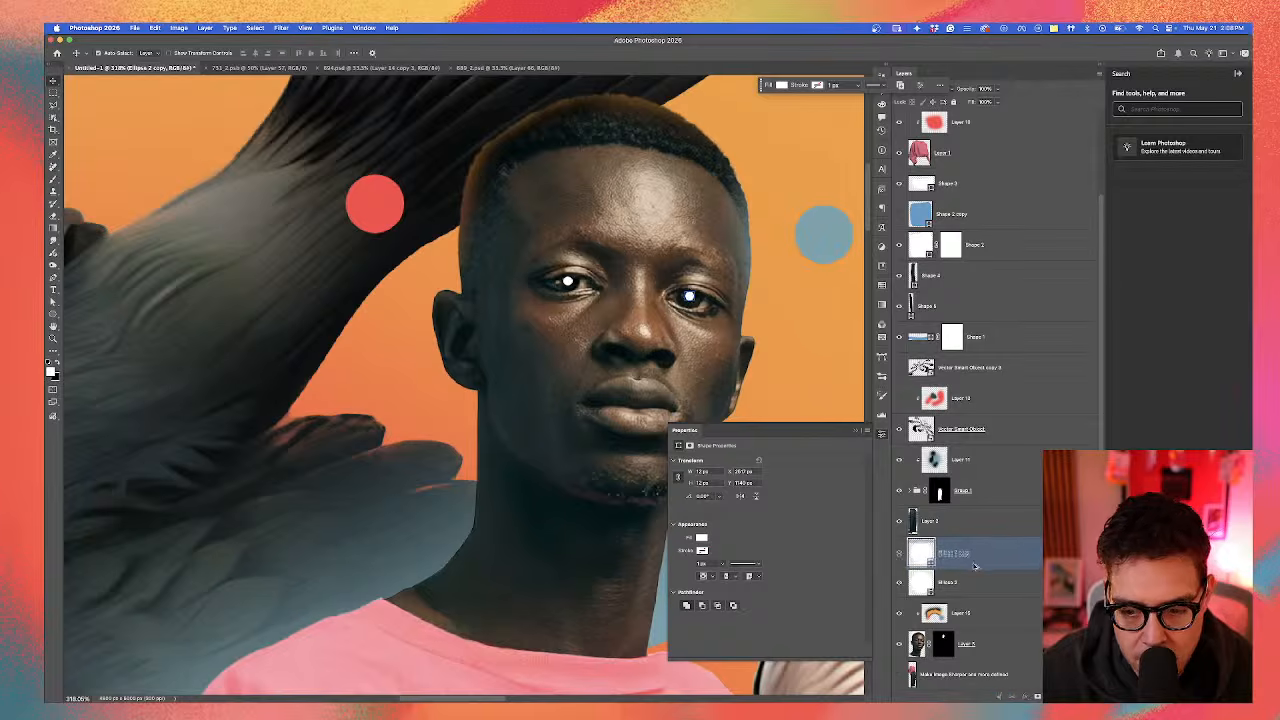
# Step: Duplicate the circle on the right-hand eye and enlarge the copy to about 23 px wide
pyautogui.press('super+t')
pyautogui.scroll(5, 697, 302)
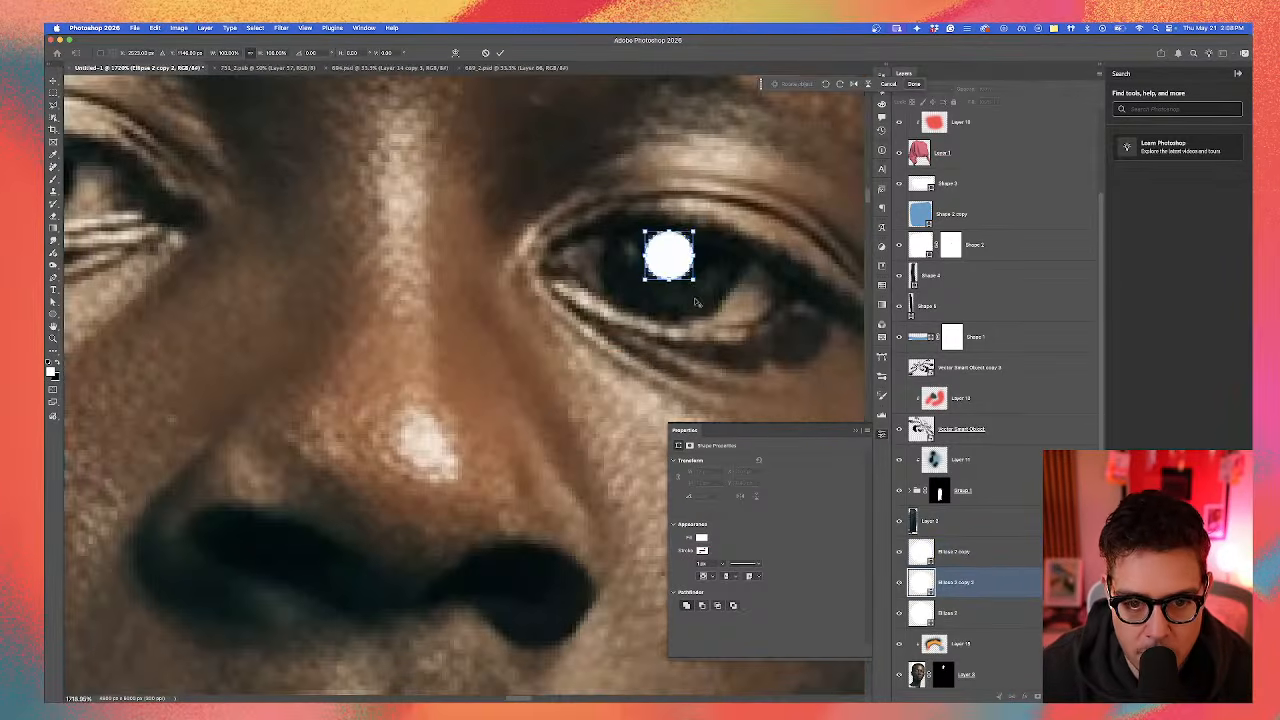
pyautogui.moveTo(693, 281); pyautogui.dragTo(717, 306)
pyautogui.press('Return')
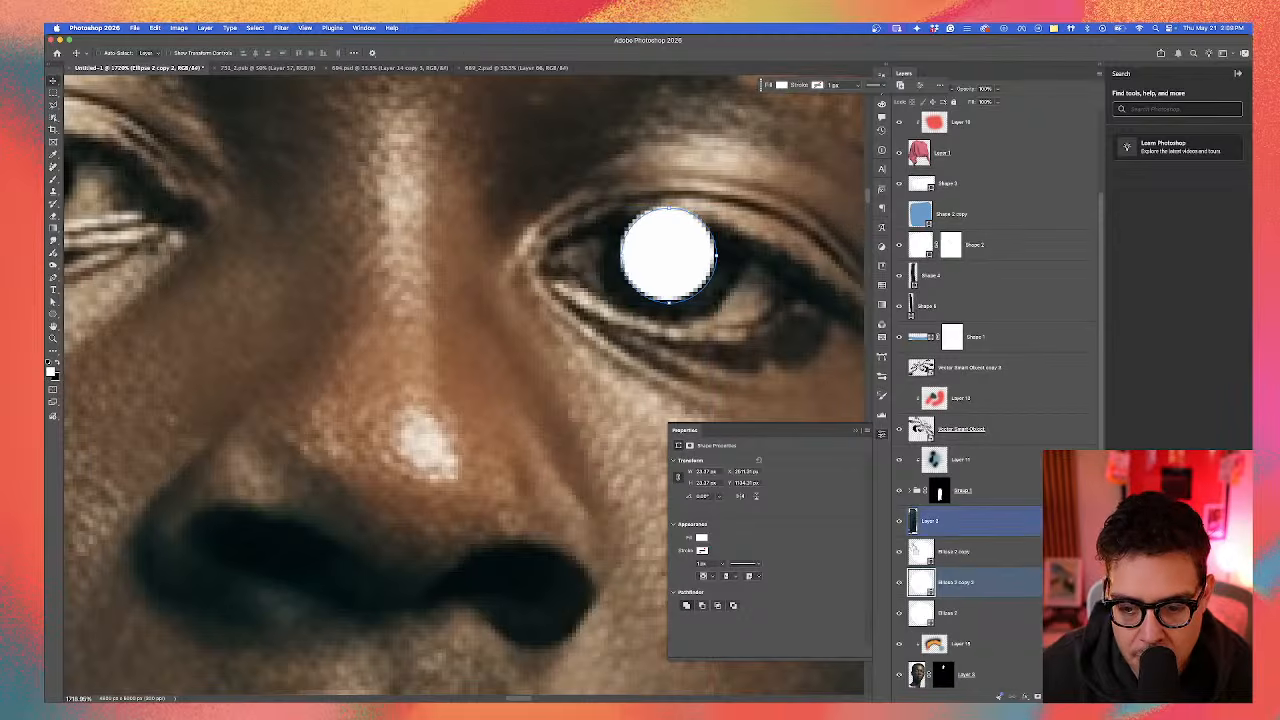
# Step: Mask the enlarged circle with the small circle's outline and invert the mask to leave a white ring
pyautogui.keyDown('shift'); pyautogui.click(915, 554); pyautogui.keyUp('shift')
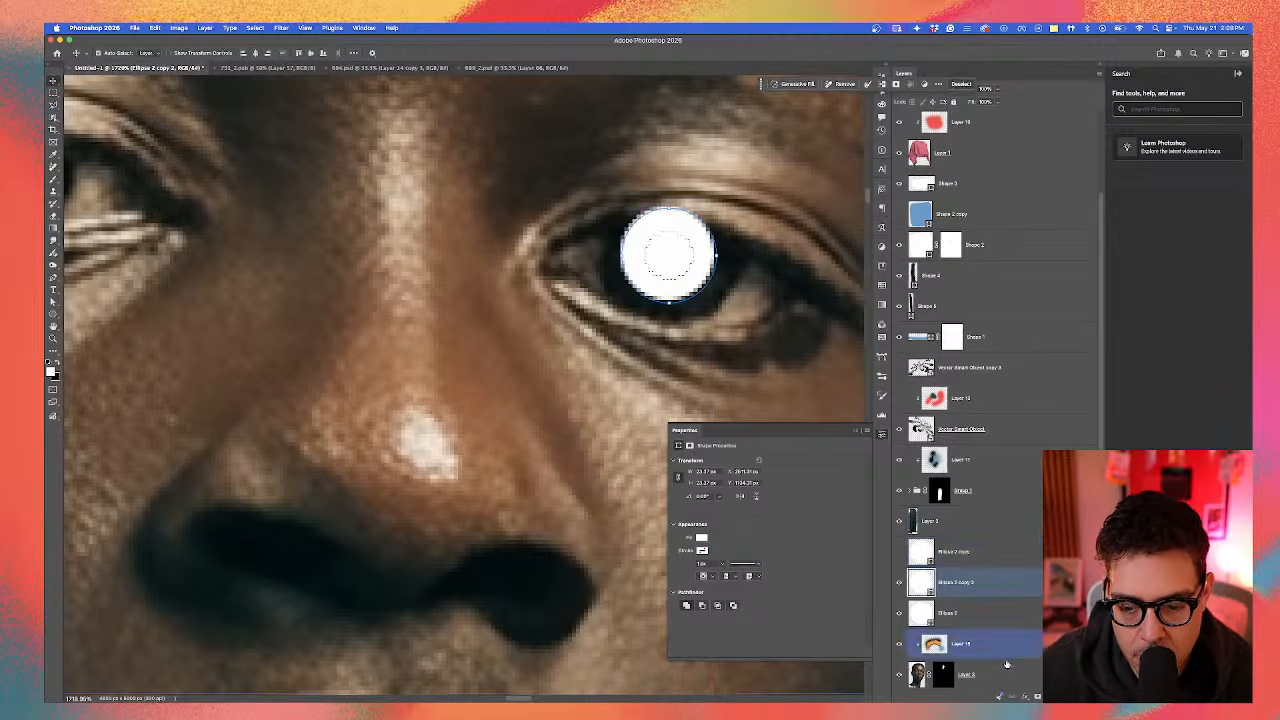
pyautogui.click(1037, 696)
pyautogui.click(940, 587)
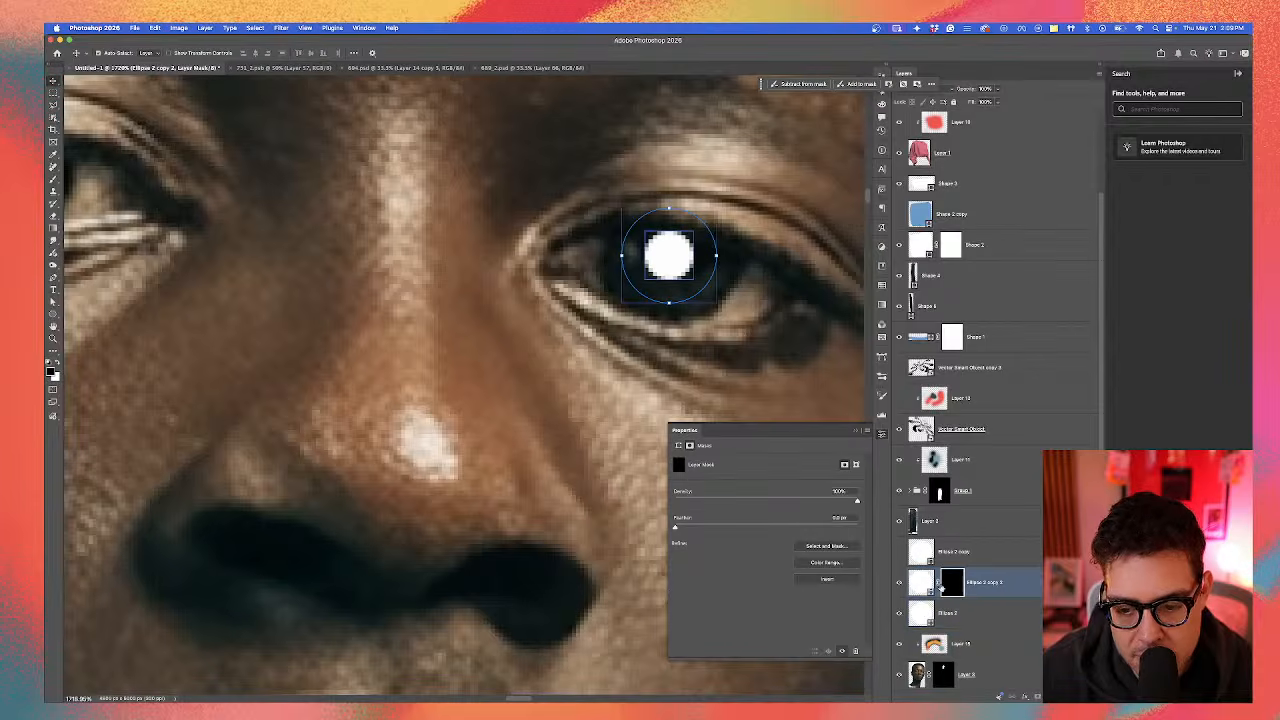
pyautogui.press('super+i')
# Step: Hide the original circle on the left-hand eye and toggle the ring layer's visibility to check it
pyautogui.keyDown('shift'); pyautogui.click(908, 609); pyautogui.keyUp('shift')
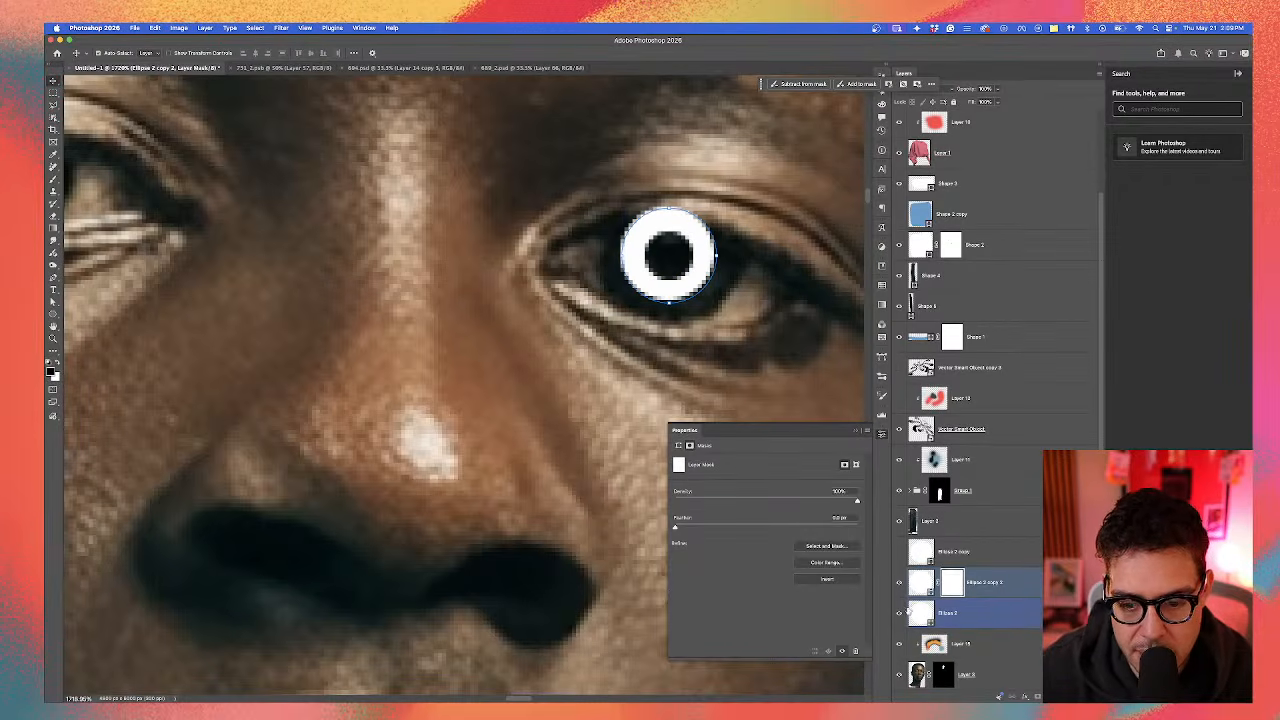
pyautogui.keyDown('super'); pyautogui.click(906, 615); pyautogui.keyUp('super')
pyautogui.click(958, 582)
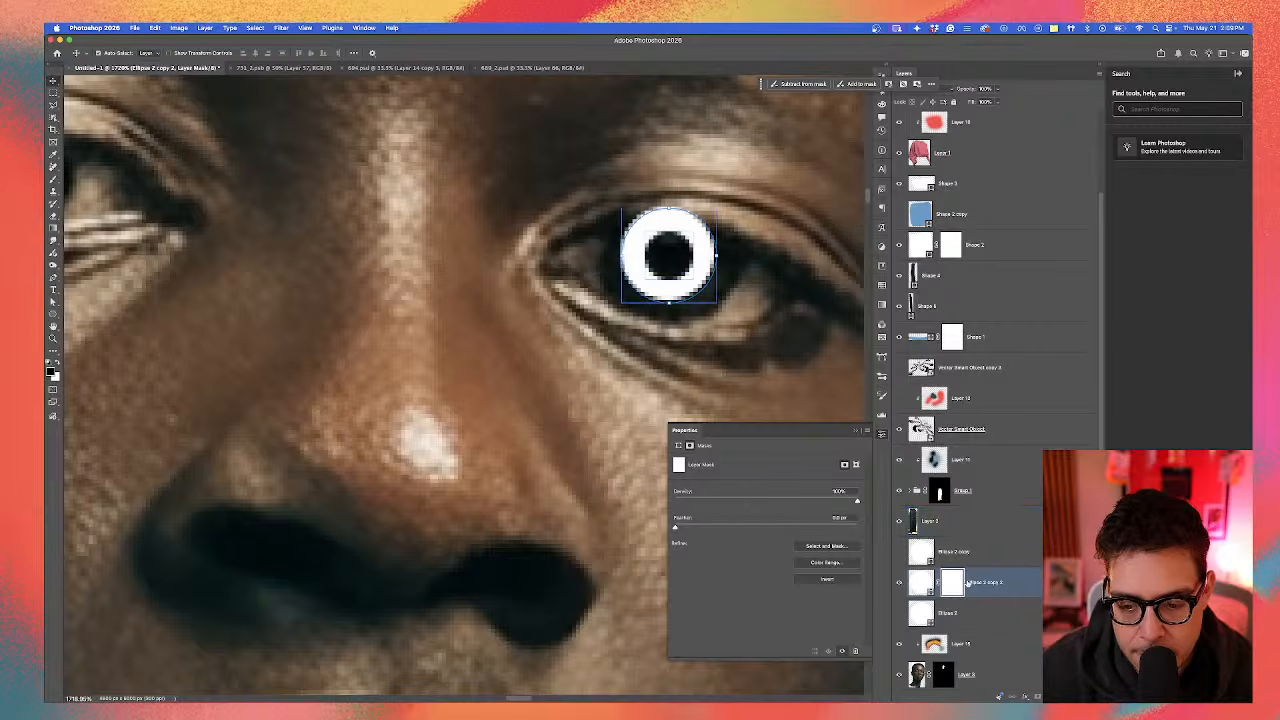
pyautogui.click(898, 582)
pyautogui.click(898, 582)
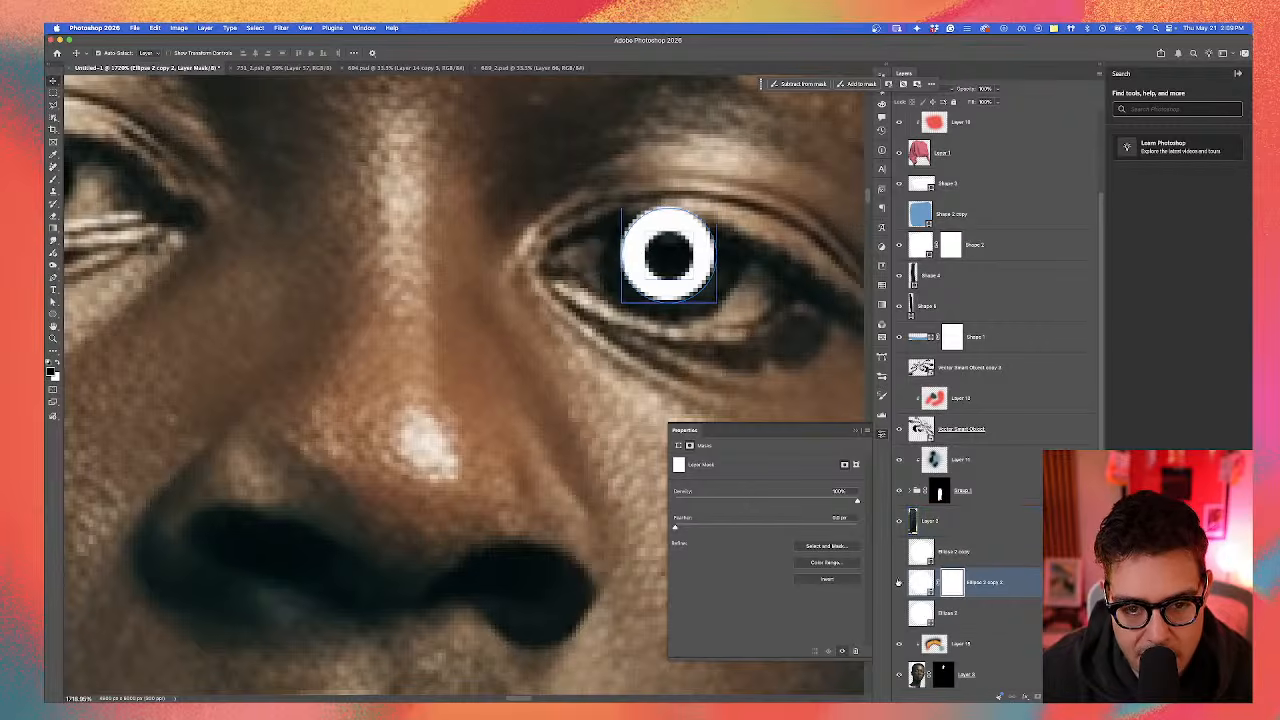
# Step: Brush black on the ring's layer mask to hide its upper part beneath the eyelid
pyautogui.click(52, 180)
pyautogui.moveTo(608, 306); pyautogui.dragTo(150, 285)
pyautogui.moveTo(423, 234); pyautogui.dragTo(300, 234)
pyautogui.moveTo(562, 213); pyautogui.dragTo(478, 213)
pyautogui.moveTo(618, 198)
pyautogui.mouseDown()
pyautogui.moveTo(701, 197)
pyautogui.moveTo(556, 206)
pyautogui.moveTo(826, 236)
pyautogui.mouseUp()
pyautogui.scroll(-5, 705, 222)
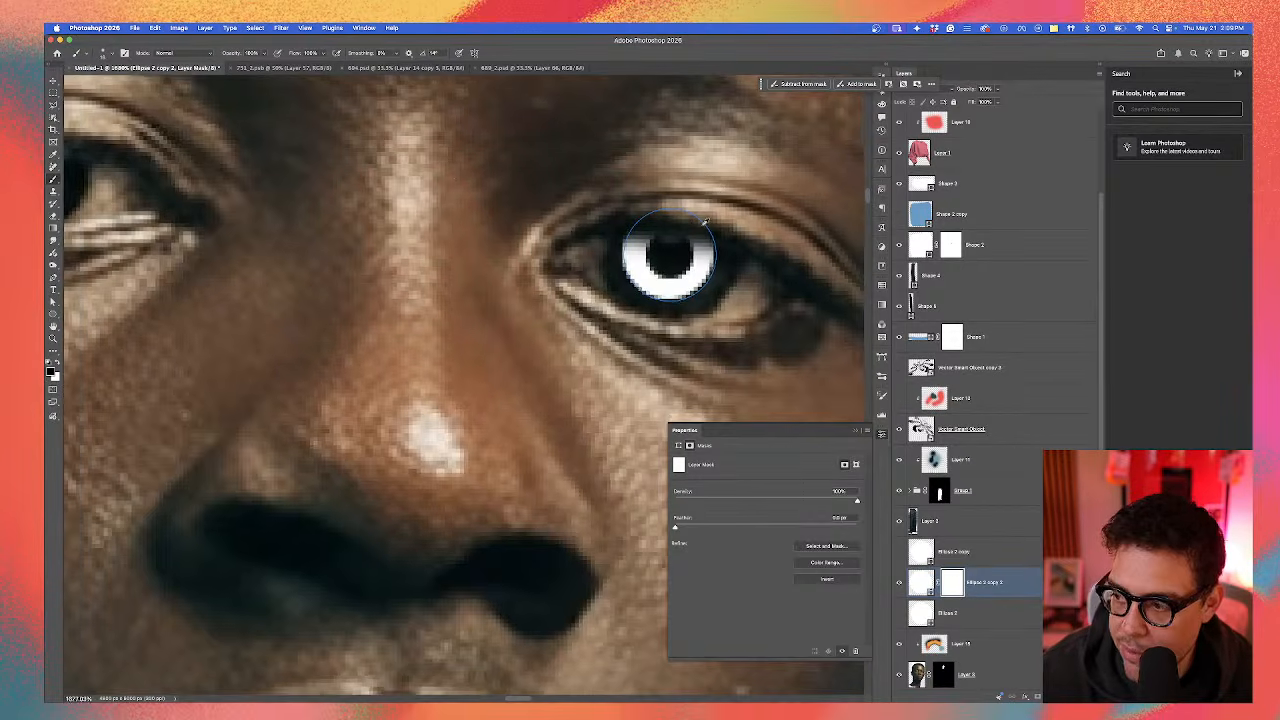
# Step: Refine the ring's upper ends on its mask with soft black brush strokes, and select the figure's head layer
pyautogui.scroll(5, 705, 222)
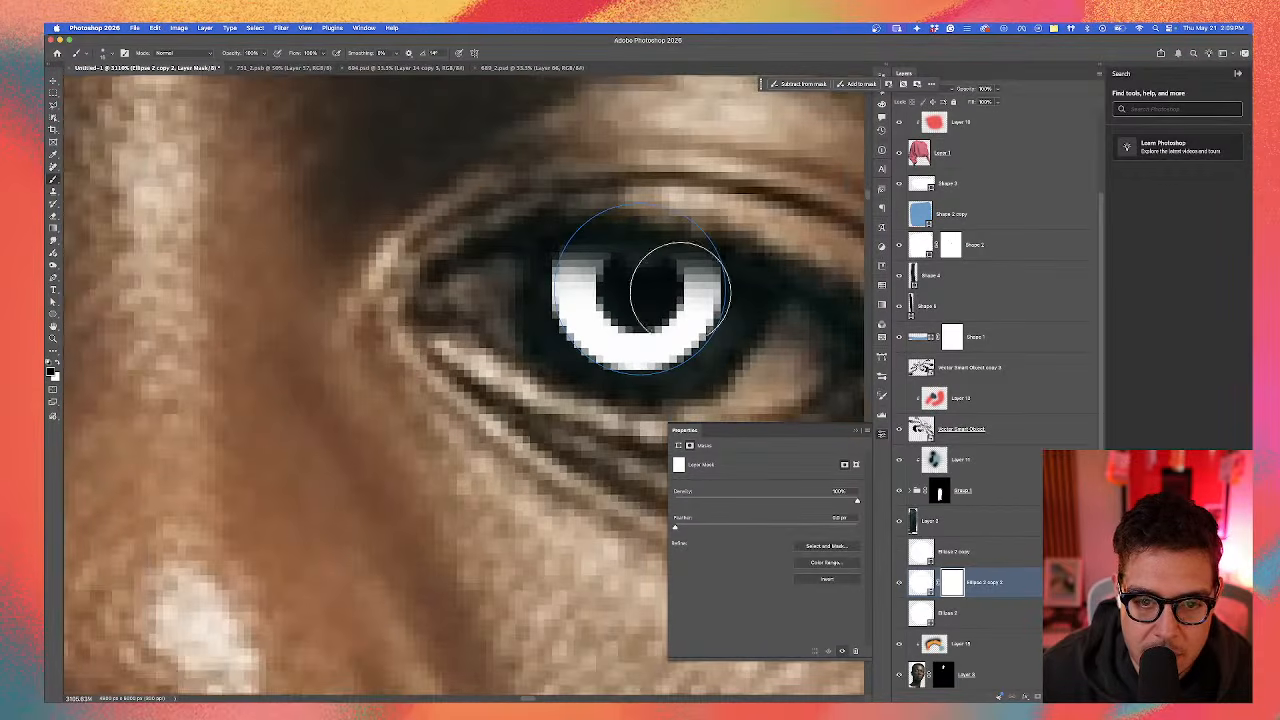
pyautogui.click(694, 270)
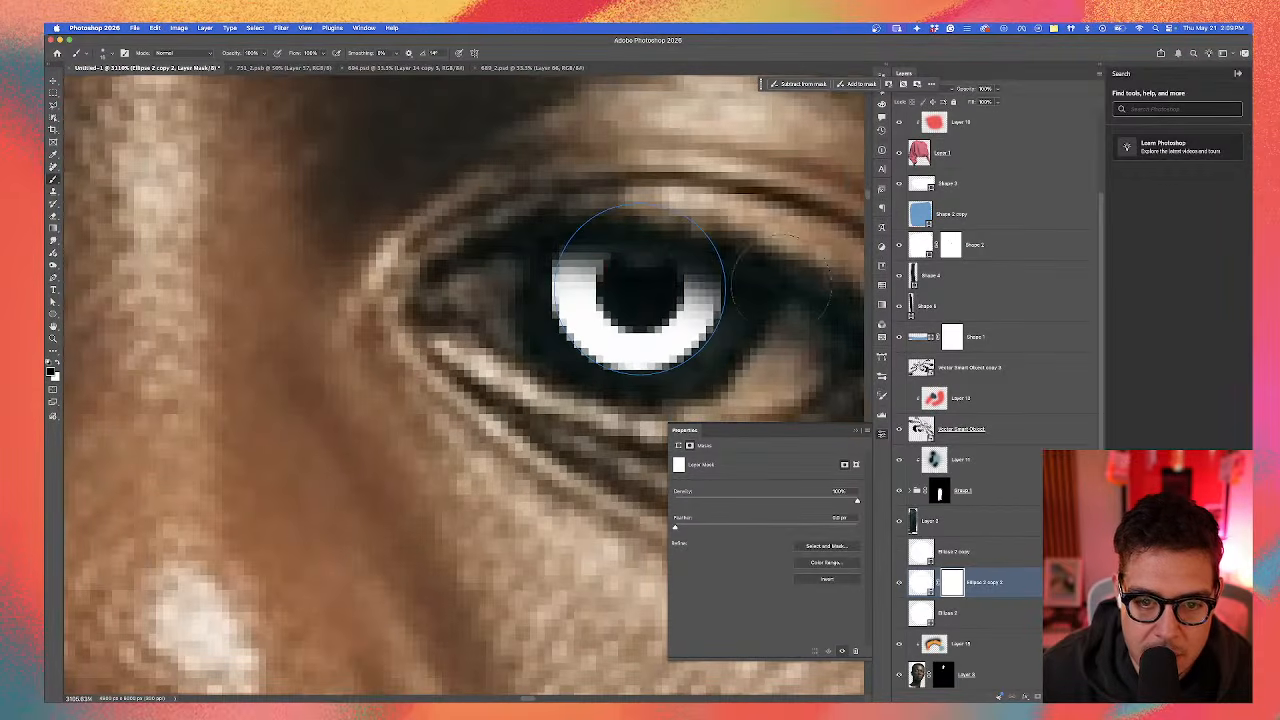
pyautogui.moveTo(709, 250)
pyautogui.mouseDown()
pyautogui.moveTo(760, 250)
pyautogui.moveTo(745, 250)
pyautogui.mouseUp()
pyautogui.click(720, 250)
pyautogui.scroll(-5, 546, 189)
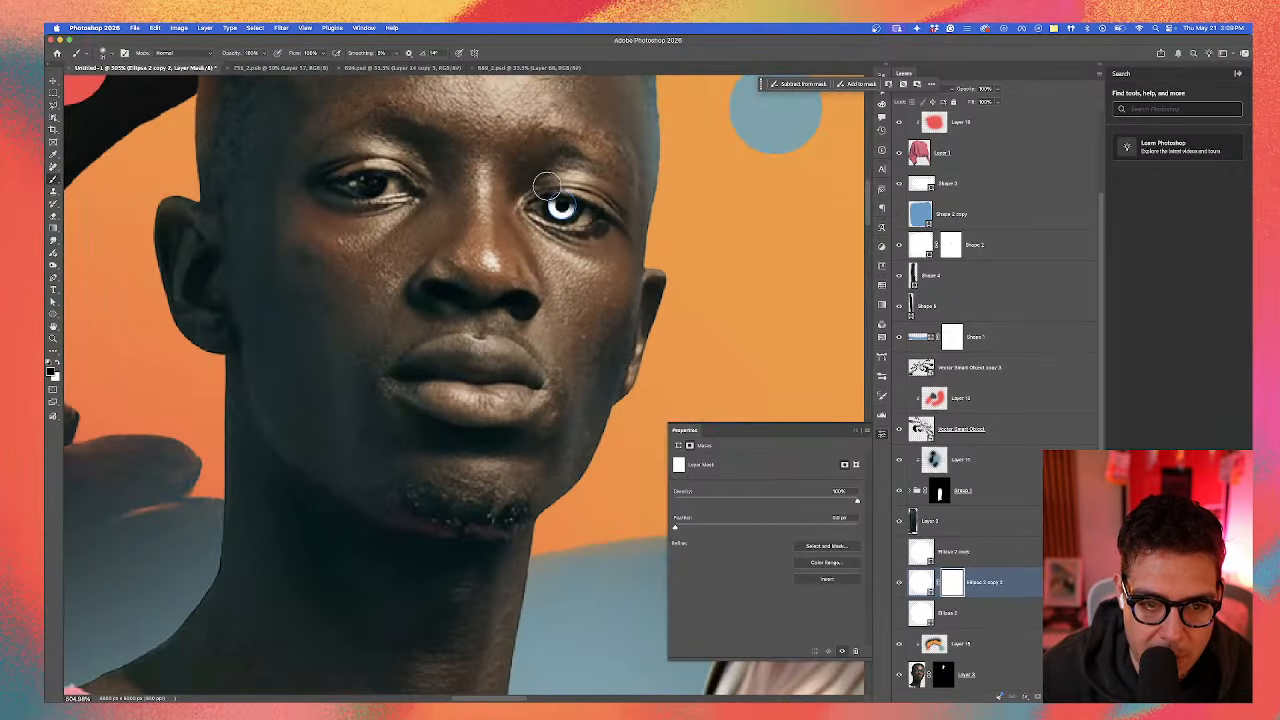
pyautogui.moveTo(534, 194); pyautogui.dragTo(560, 194)
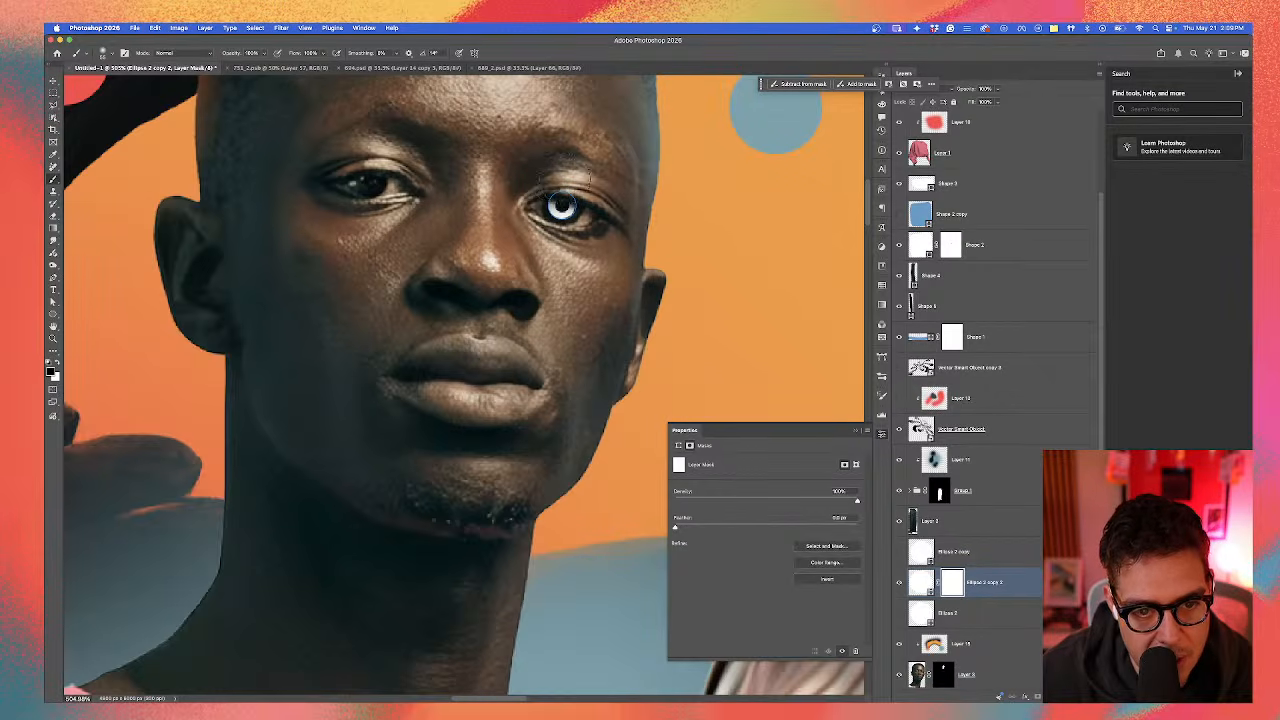
pyautogui.scroll(-2, 560, 226)
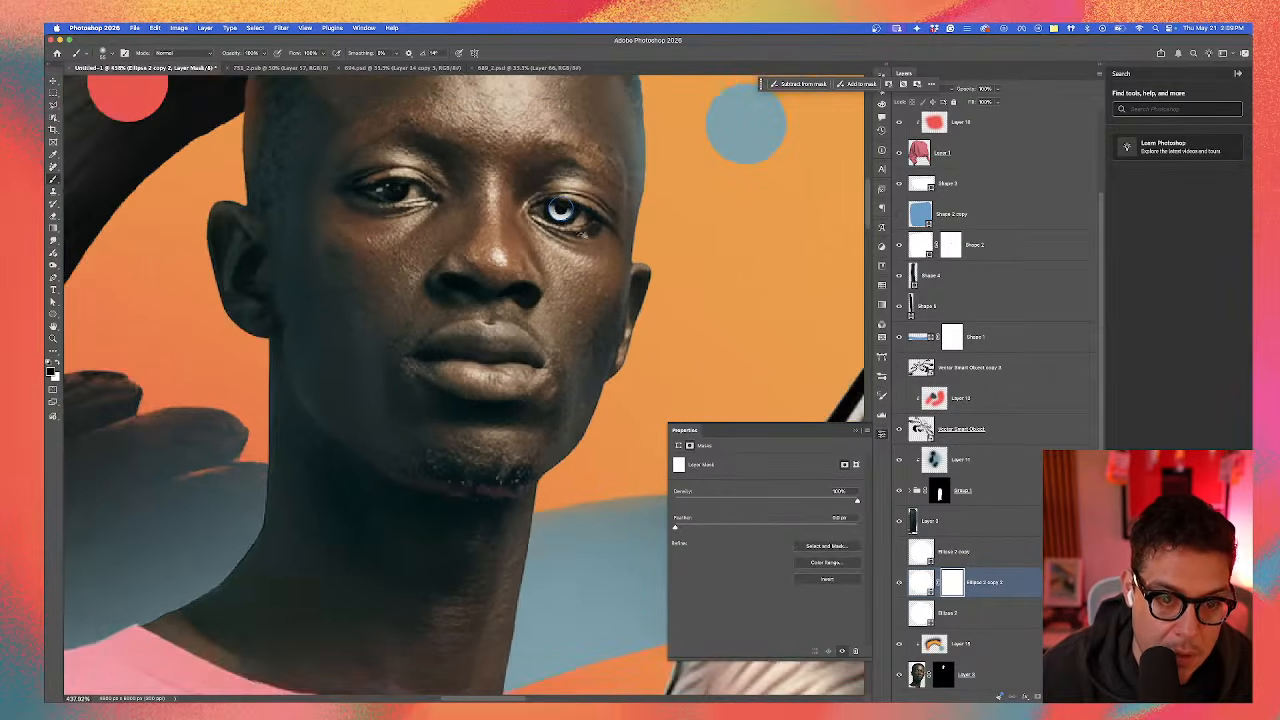
pyautogui.press('v')
pyautogui.click(620, 249)
pyautogui.scroll(-5, 618, 248)
pyautogui.scroll(-4, 617, 245)
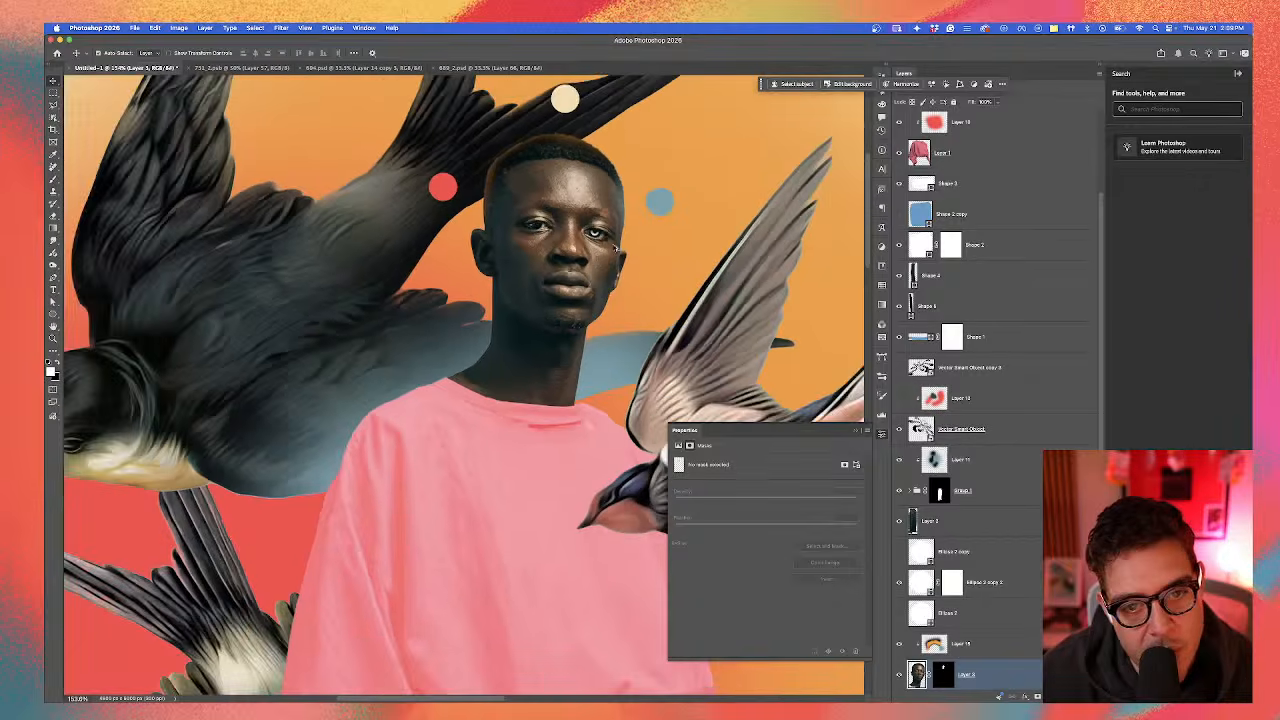
# Step: Duplicate the white ring from the right-hand eye and place the copy over the left-hand eye's iris
pyautogui.scroll(8, 603, 240)
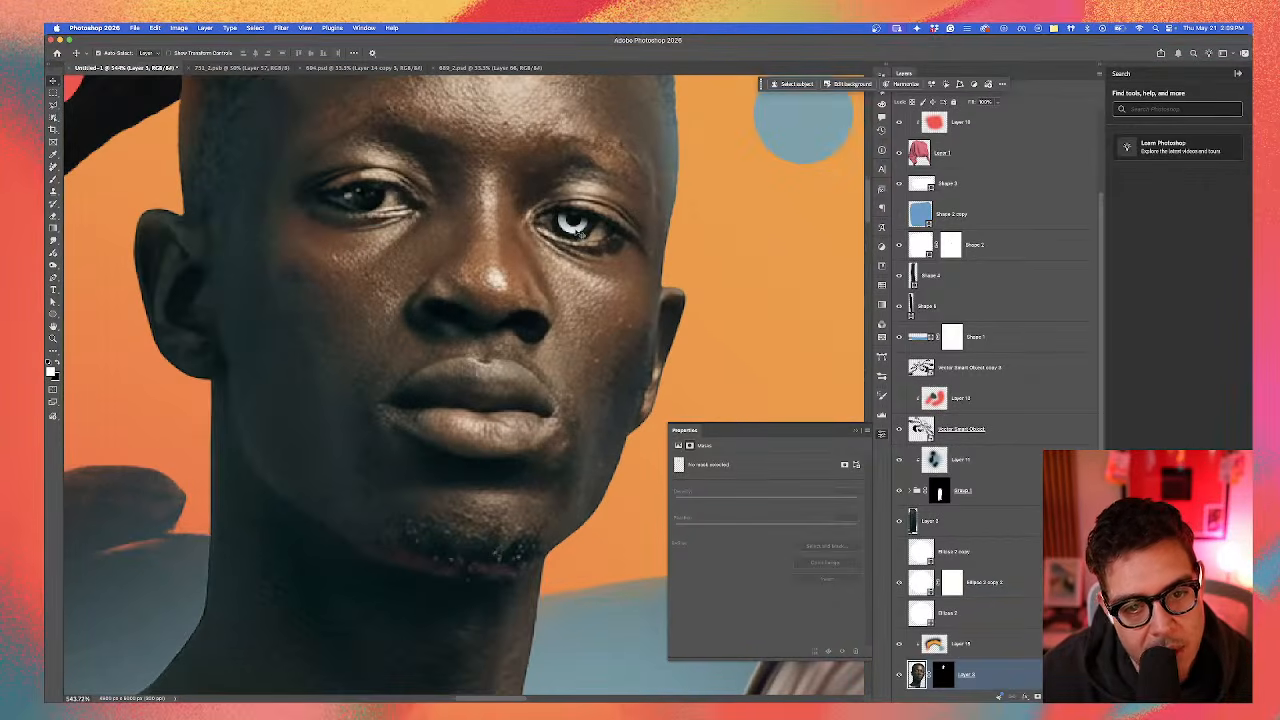
pyautogui.click(575, 225)
pyautogui.moveTo(575, 225); pyautogui.dragTo(364, 193)
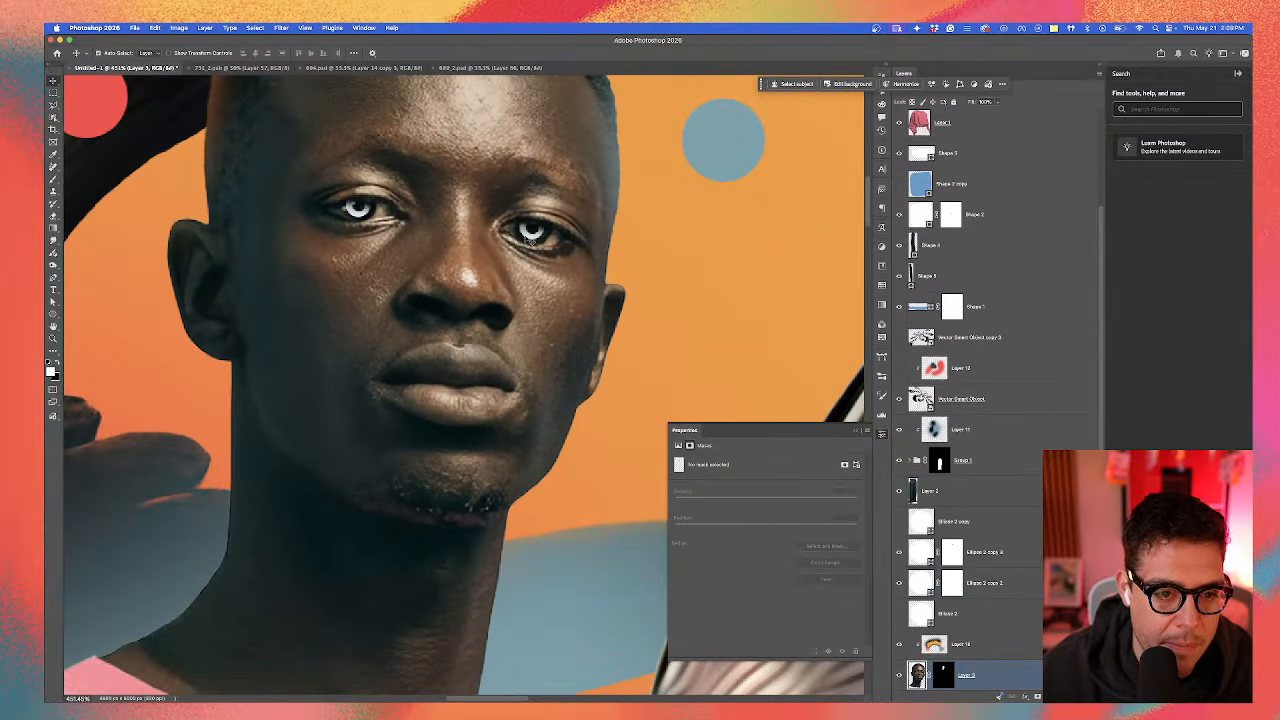
# Step: Select a small circle over the right-hand eye's pupil and knock it out of that ring's layer mask
pyautogui.click(532, 235)
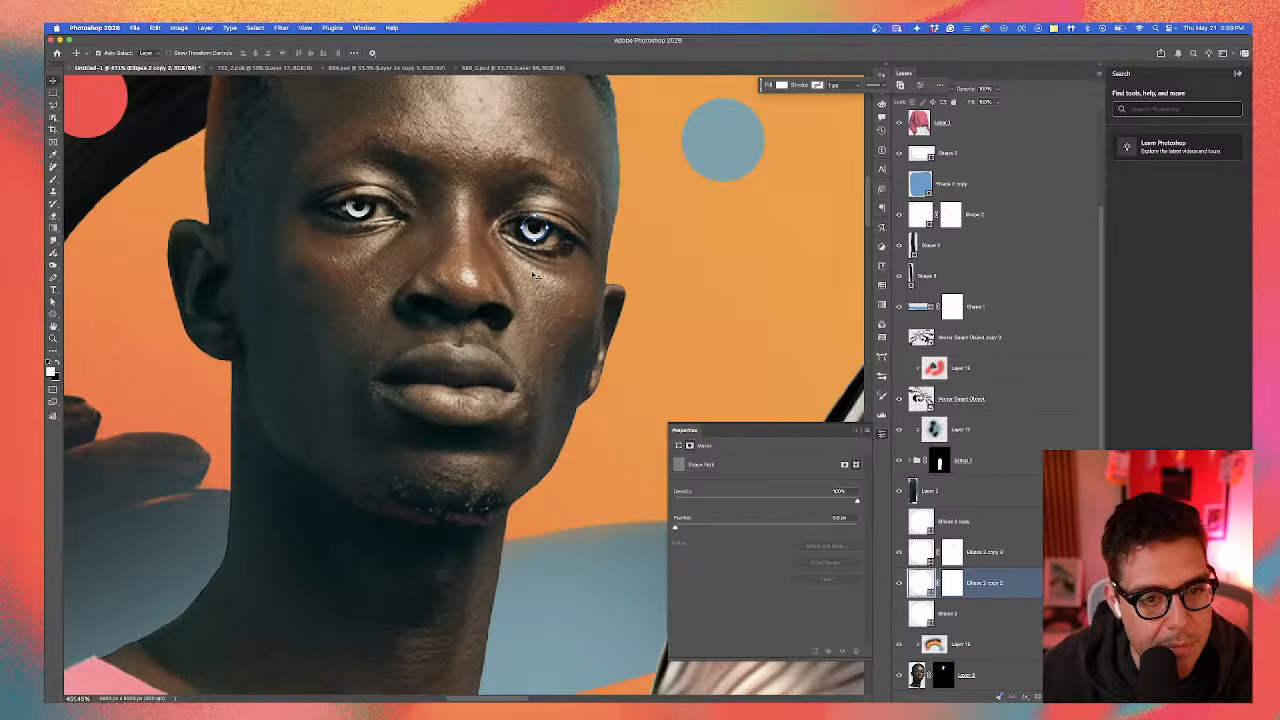
pyautogui.click(535, 275)
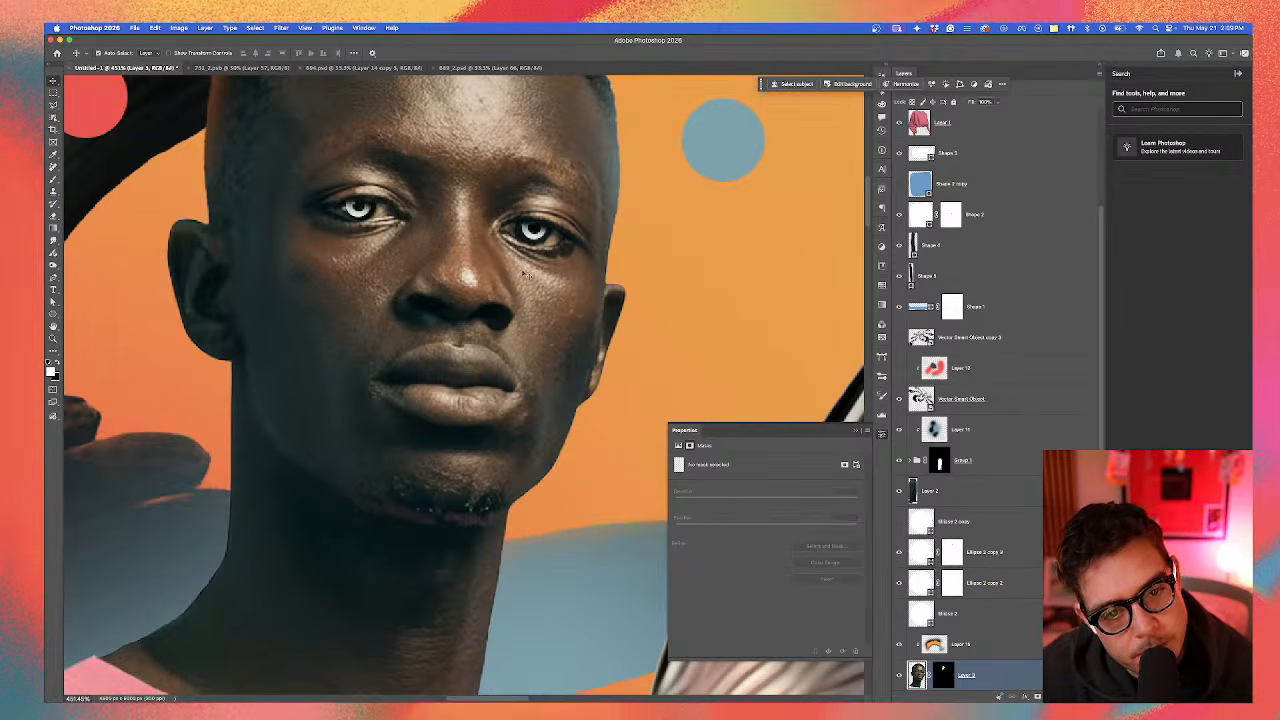
pyautogui.moveTo(53, 93); pyautogui.dragTo(100, 104)
pyautogui.scroll(5, 520, 223)
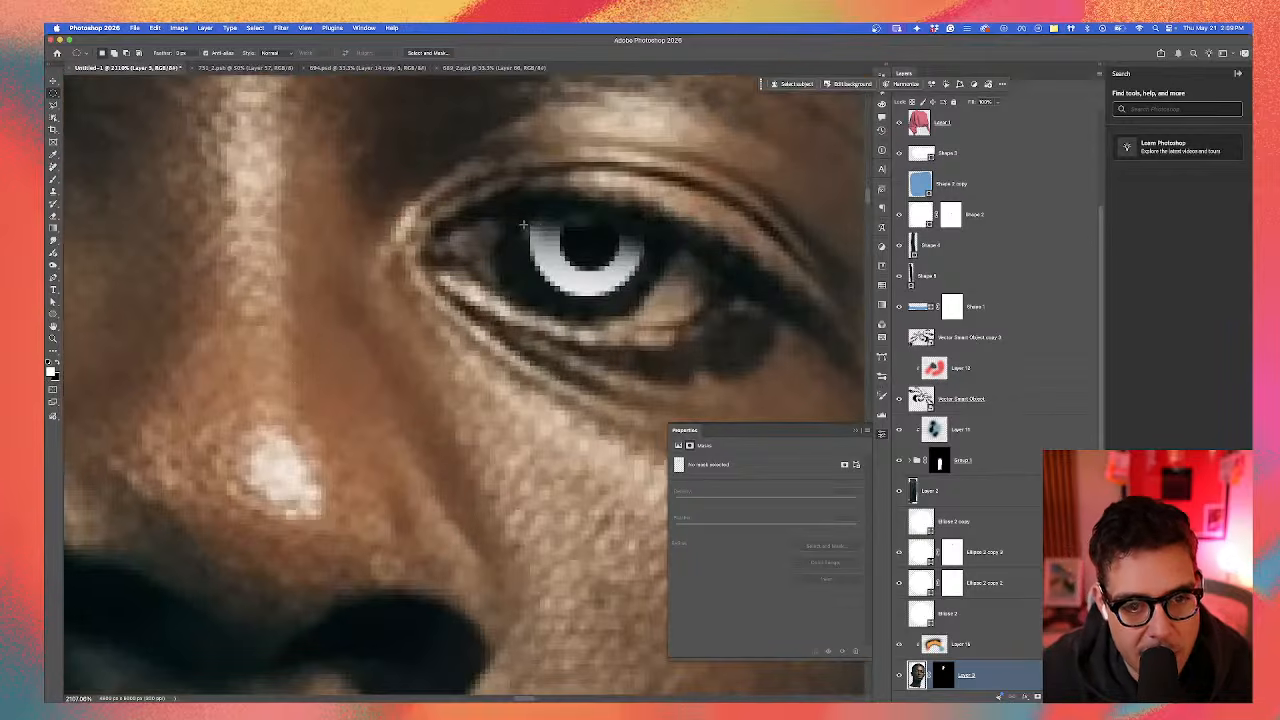
pyautogui.moveTo(550, 216); pyautogui.dragTo(619, 269)
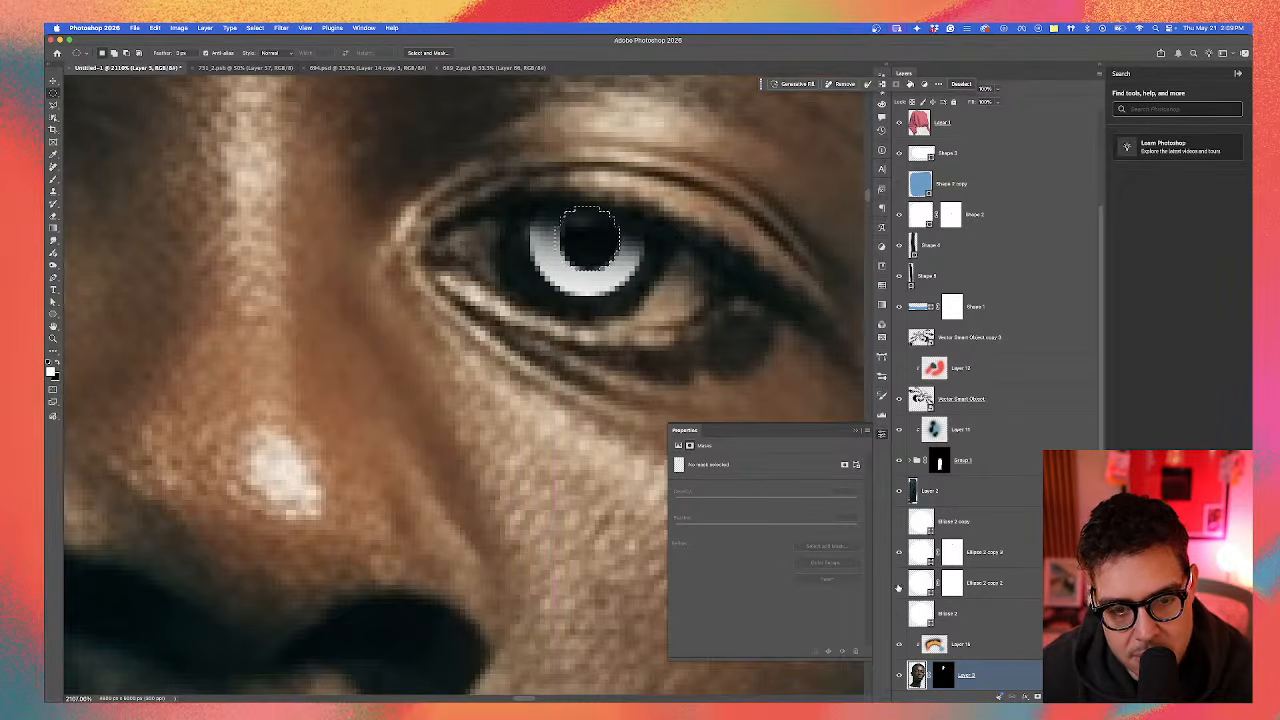
pyautogui.click(944, 589)
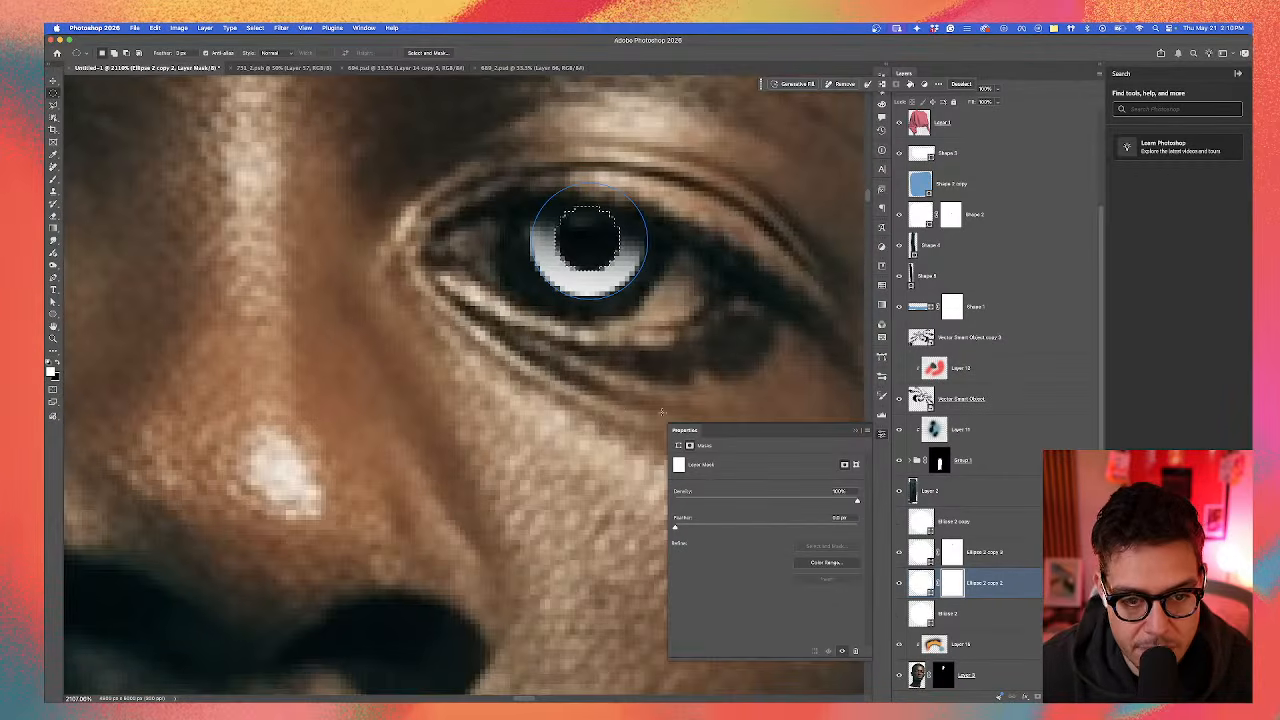
pyautogui.scroll(-10, 556, 400)
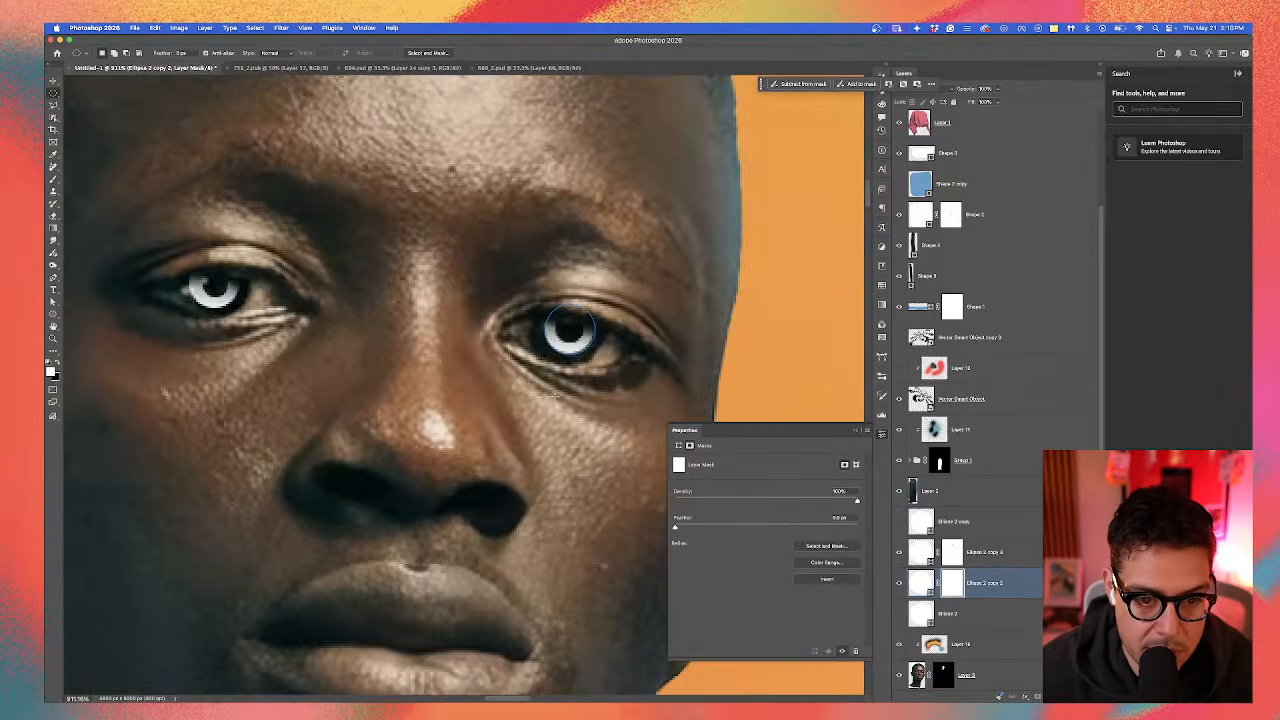
# Step: Recolour the right-hand eye's ring with the orange sampled from the poster background
pyautogui.press('v')
pyautogui.keyDown('super'); pyautogui.click(985, 522); pyautogui.keyUp('super')
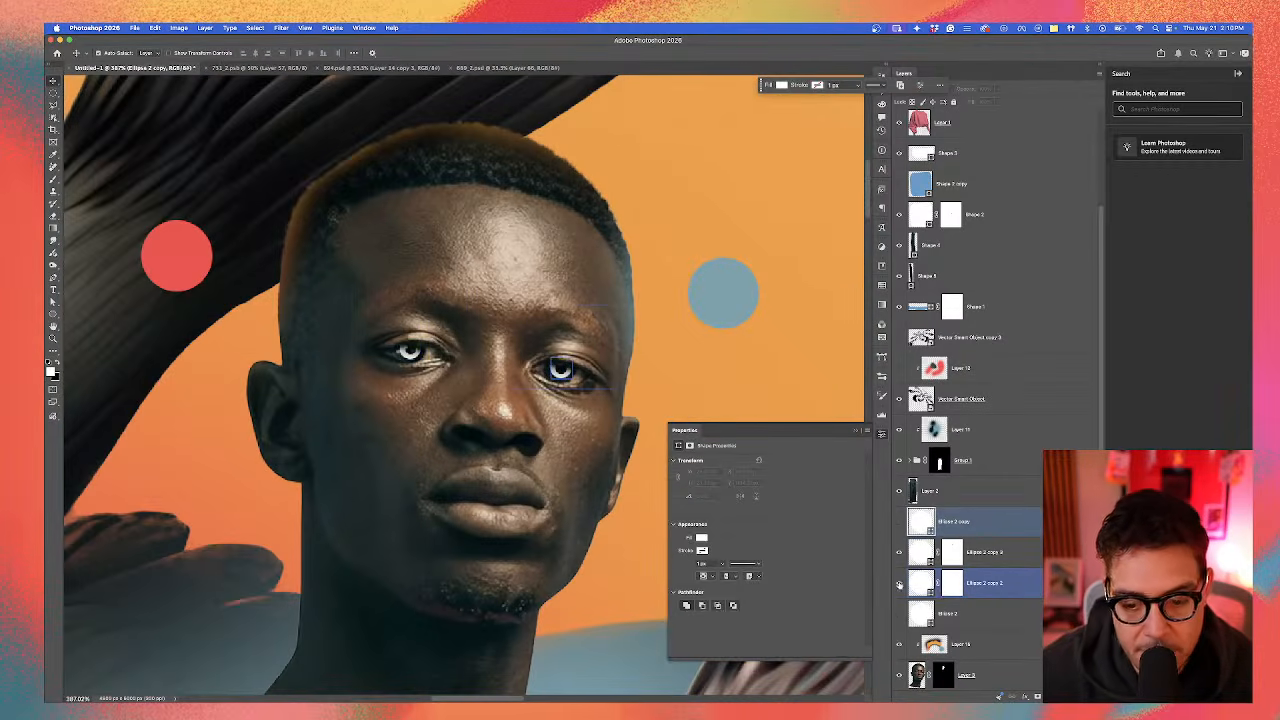
pyautogui.doubleClick(937, 588)
pyautogui.click(712, 392)
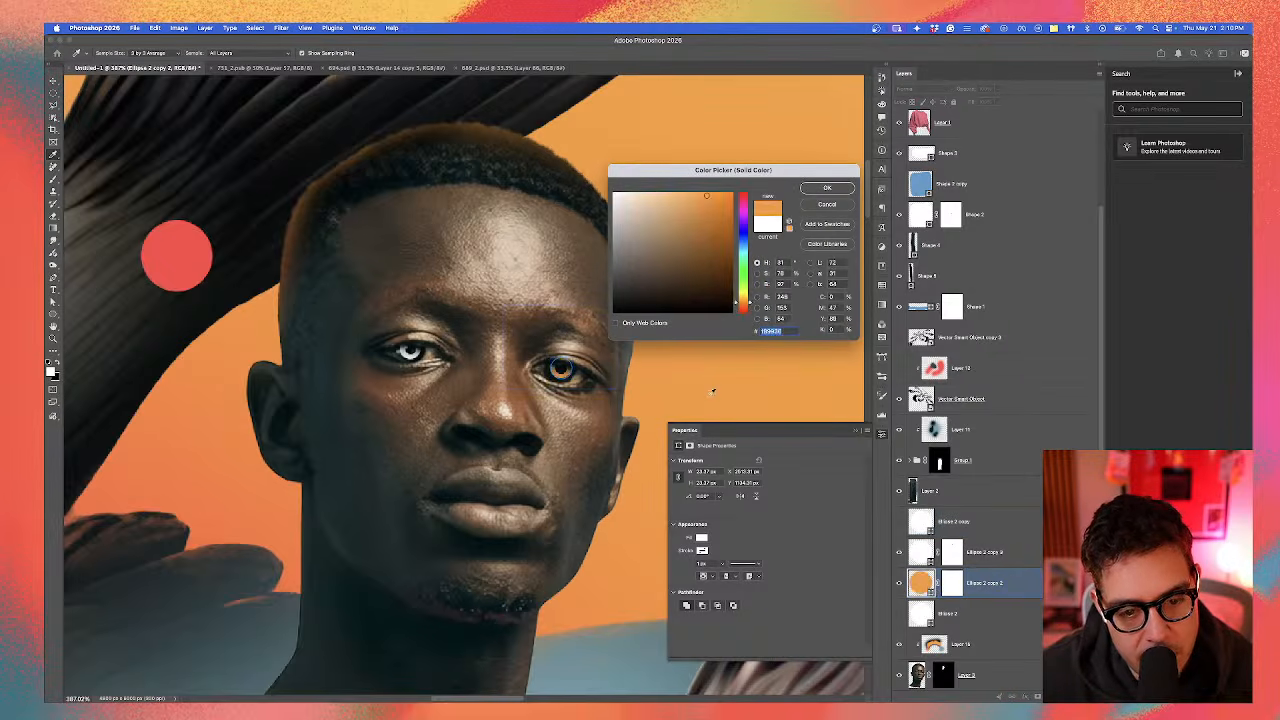
pyautogui.click(825, 190)
# Step: Recolour the left-hand eye's ring with the background orange, toned down to a muted tan
pyautogui.doubleClick(920, 552)
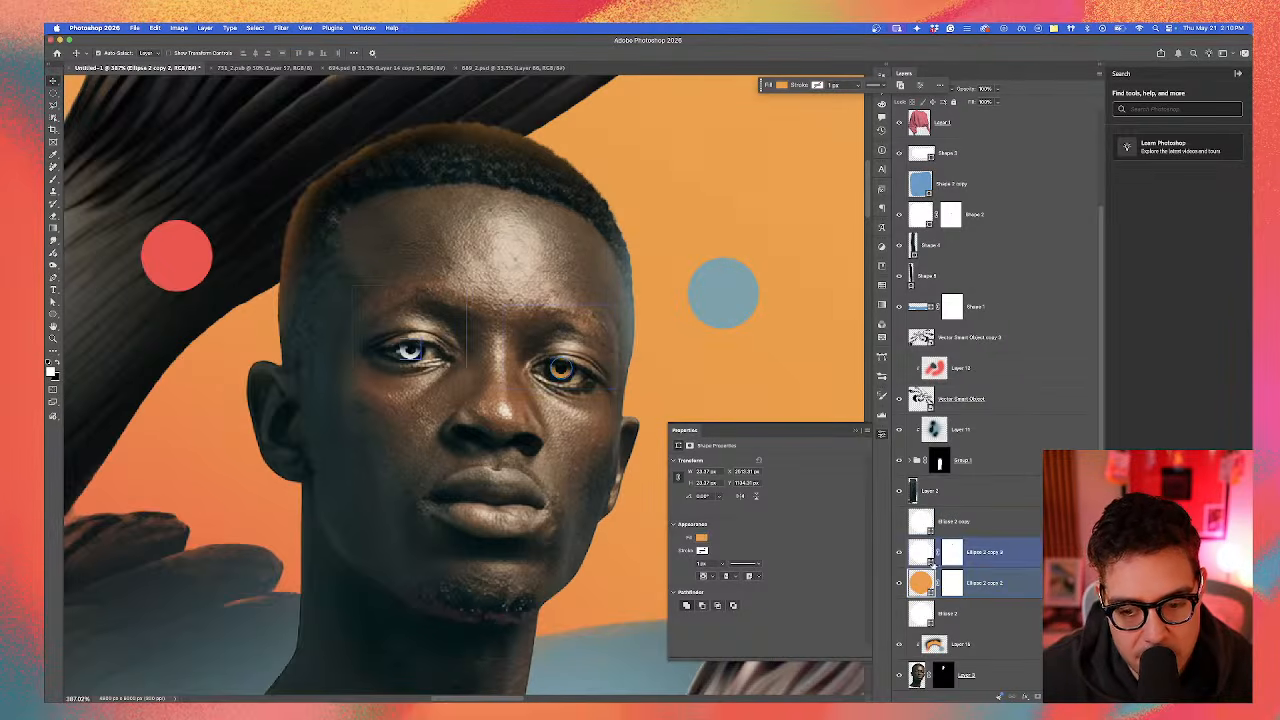
pyautogui.click(409, 349)
pyautogui.click(710, 358)
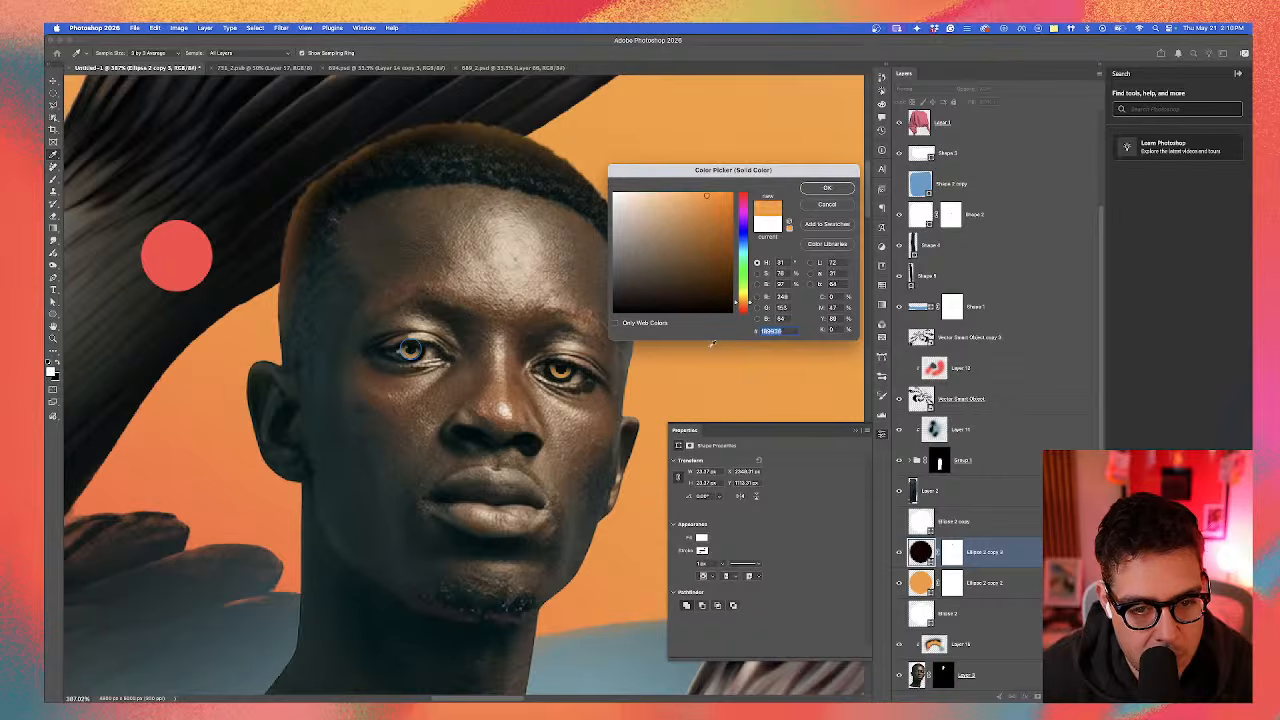
pyautogui.moveTo(701, 283); pyautogui.dragTo(663, 209)
pyautogui.click(826, 188)
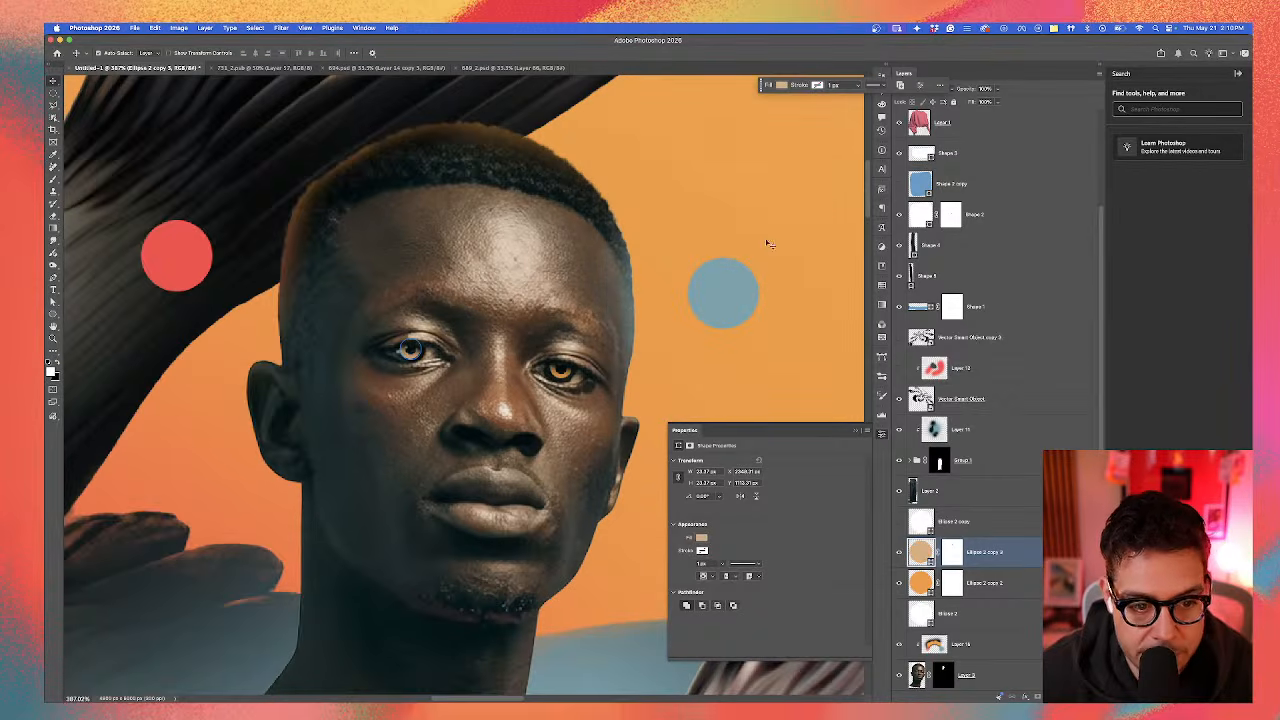
pyautogui.click(627, 386)
# Step: Match the right-hand eye's ring to the muted tan sampled from the left-hand ring
pyautogui.hotkey('ctrl', '0')
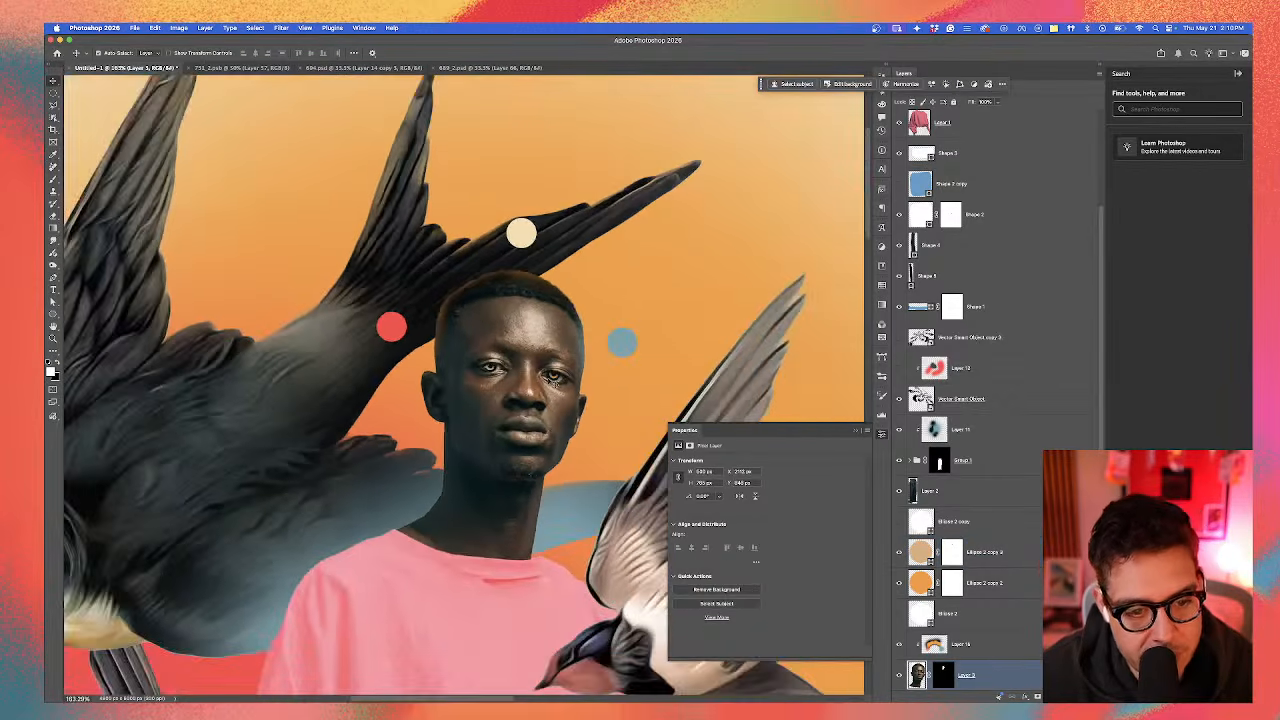
pyautogui.scroll(-5, 548, 388)
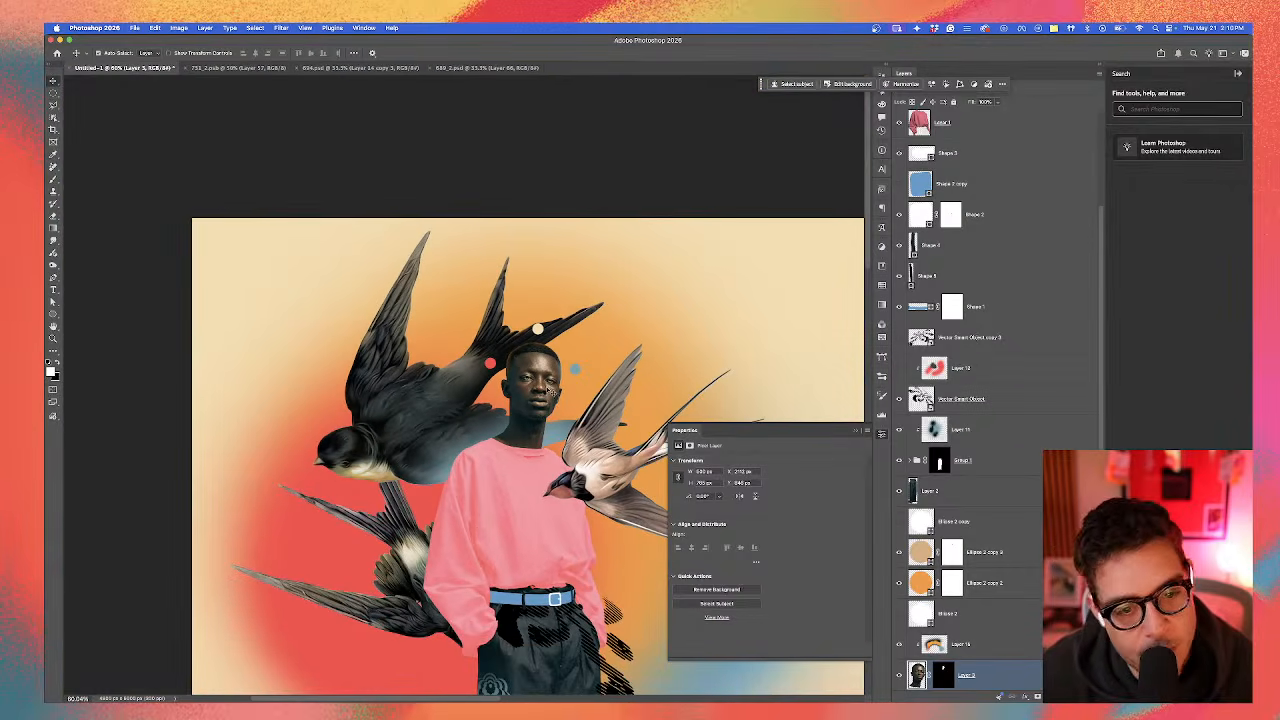
pyautogui.scroll(10, 548, 386)
pyautogui.click(582, 358)
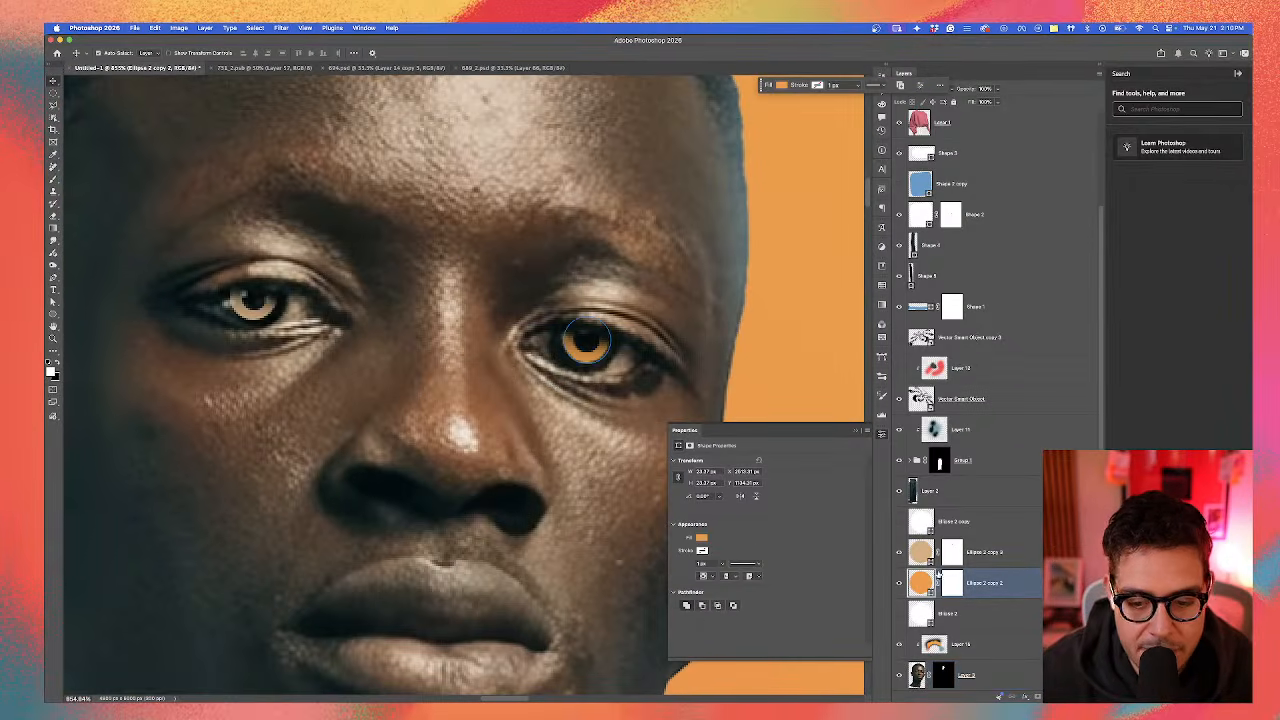
pyautogui.doubleClick(922, 585)
pyautogui.click(262, 311)
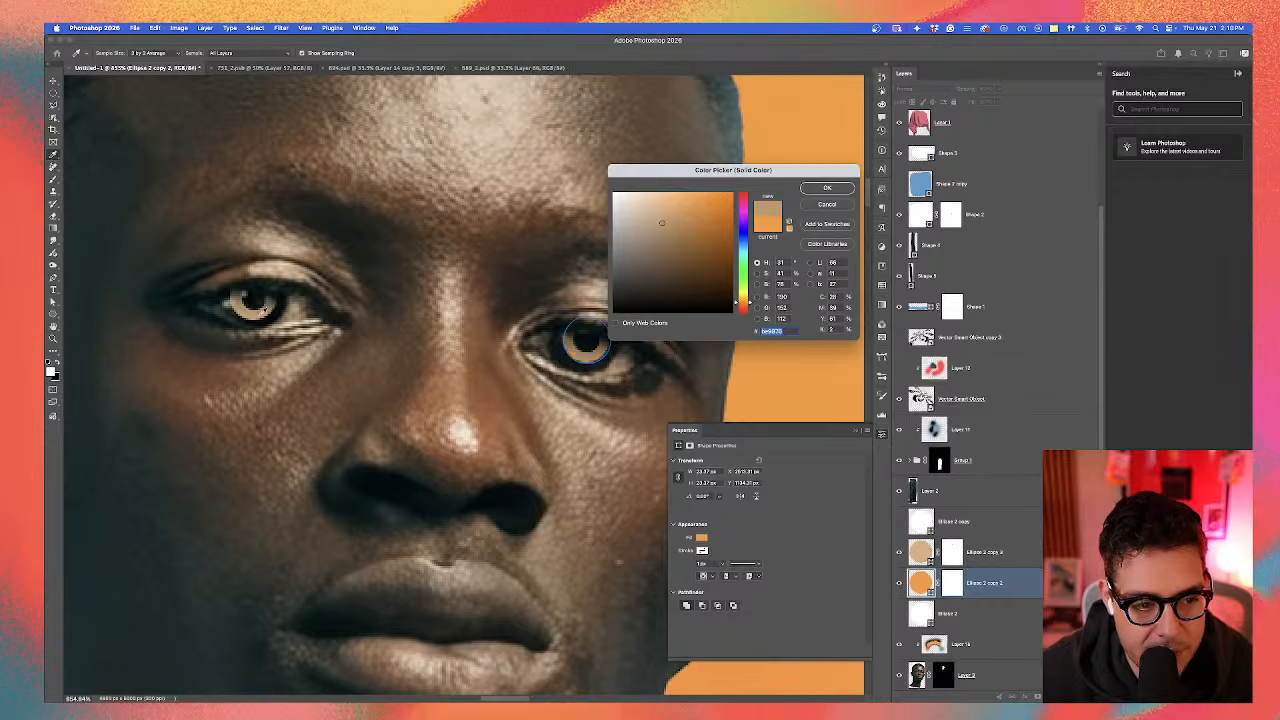
pyautogui.click(825, 189)
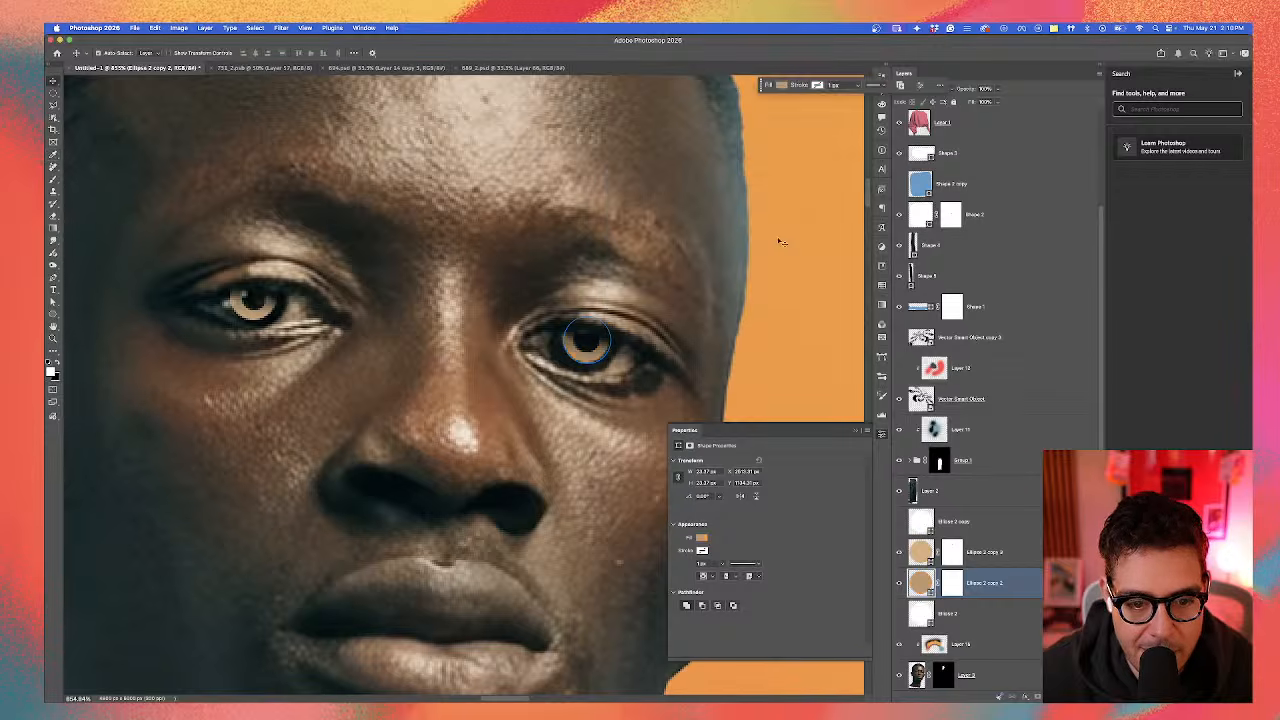
pyautogui.click(679, 345)
# Step: Examine the recoloured eyes up close and within the whole figure and swallow composition
pyautogui.scroll(-2, 679, 345)
pyautogui.scroll(-3, 465, 343)
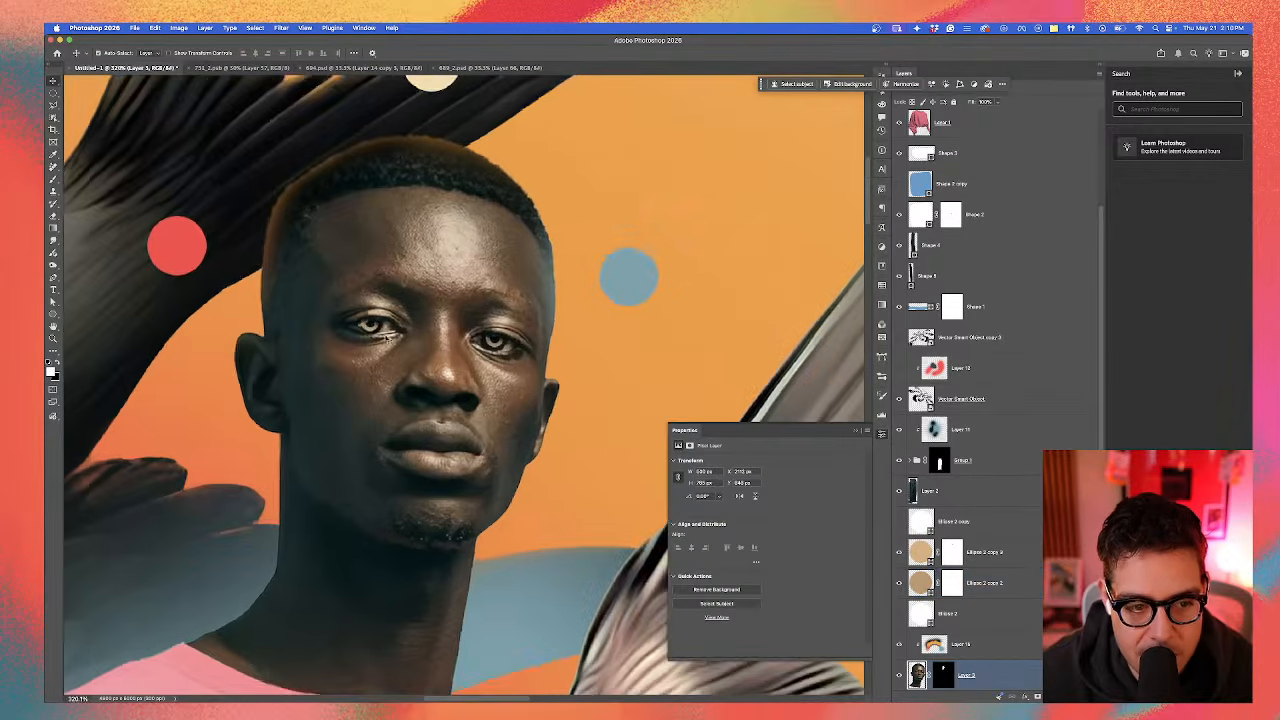
pyautogui.scroll(-1, 360, 330)
pyautogui.scroll(-4, 398, 330)
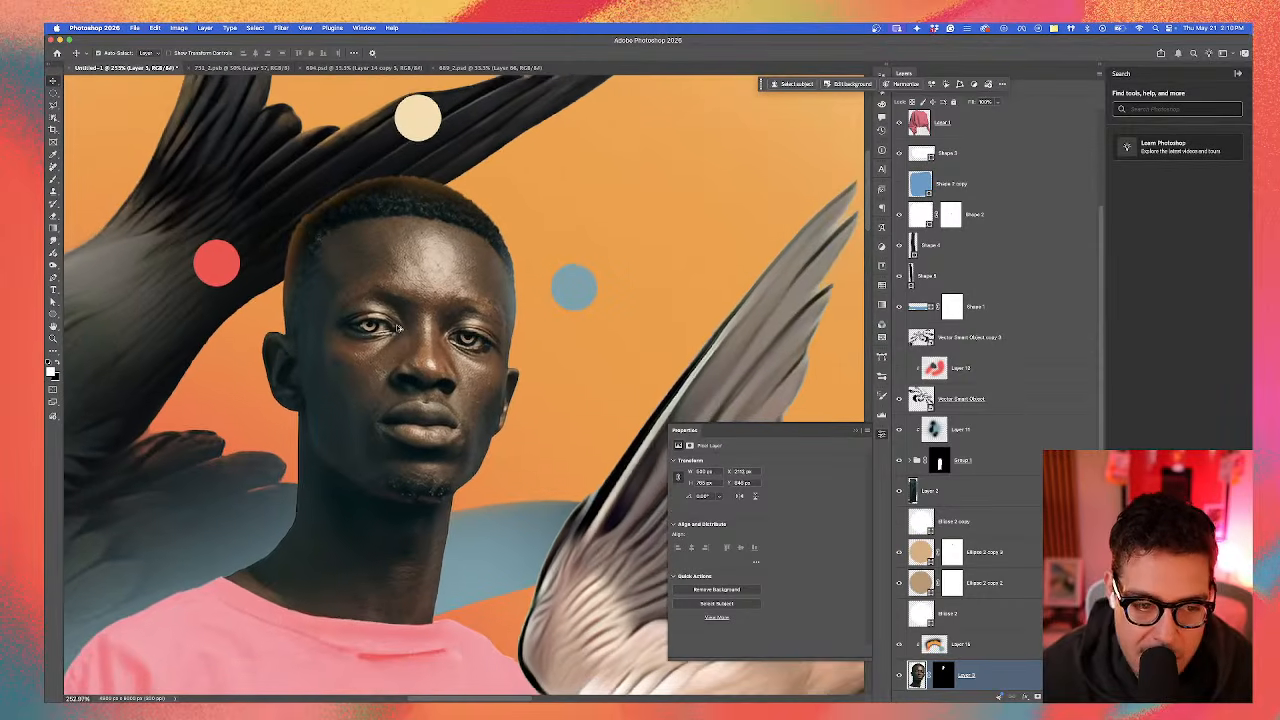
pyautogui.scroll(-4, 398, 328)
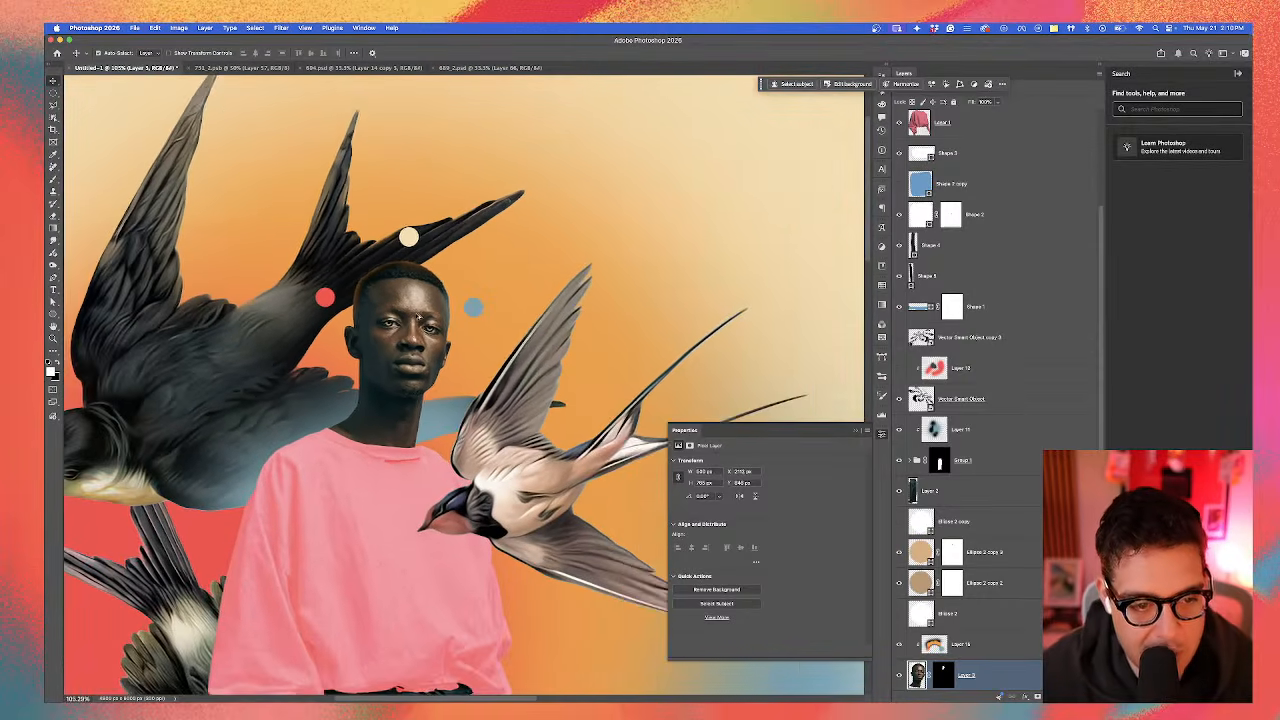
pyautogui.moveTo(405, 346); pyautogui.dragTo(508, 309)
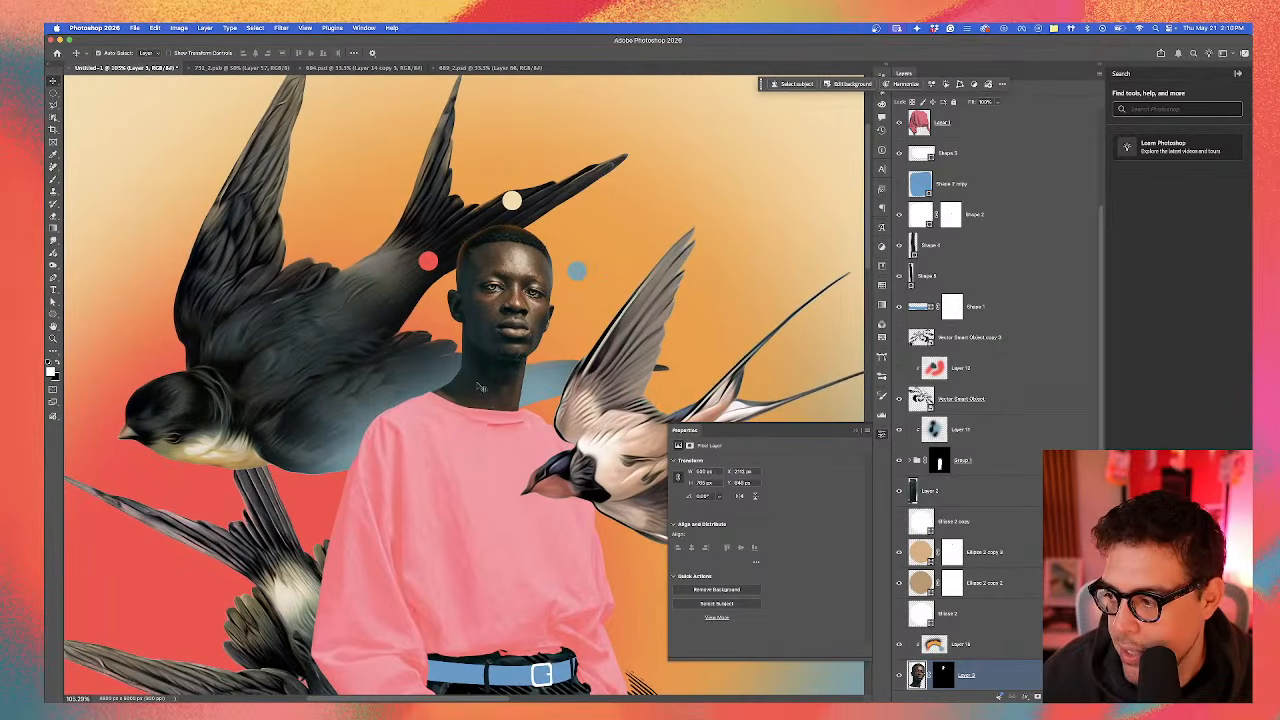
pyautogui.scroll(-6, 366, 329)
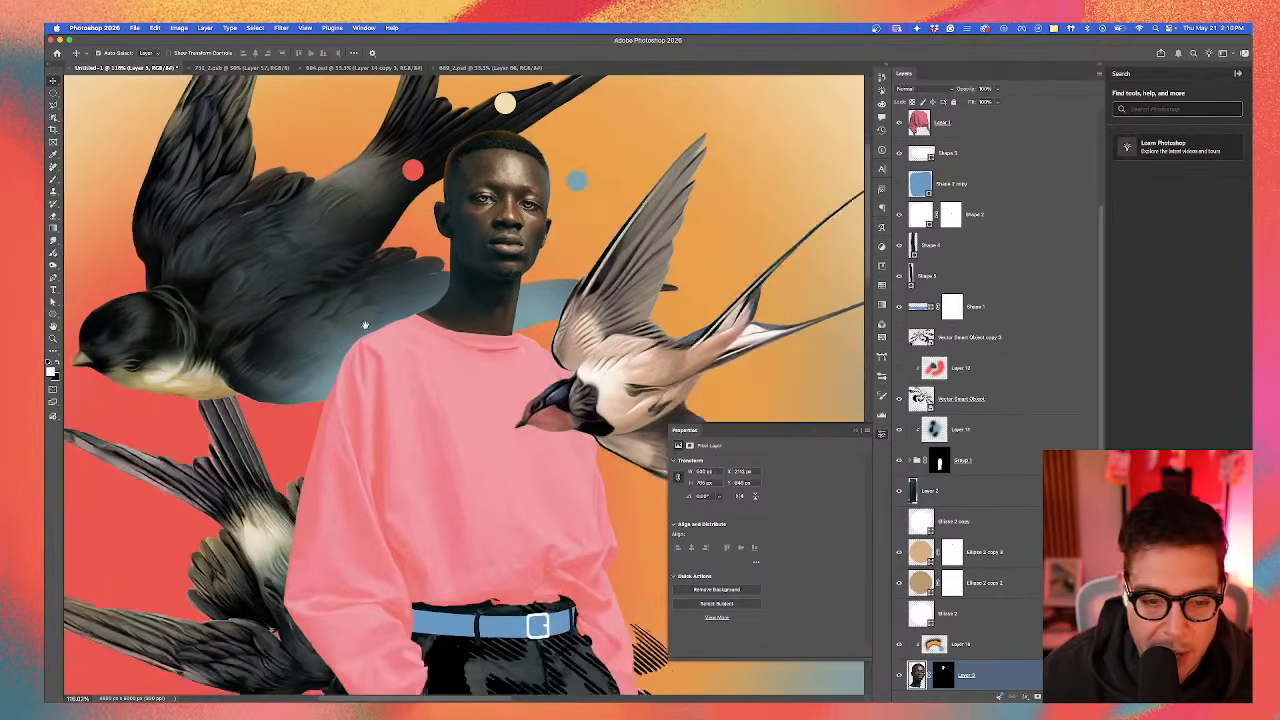
# Step: Add a new layer clipped to the lower-left swallow and paint soft black shading over the bird's body
pyautogui.scroll(-2, 433, 338)
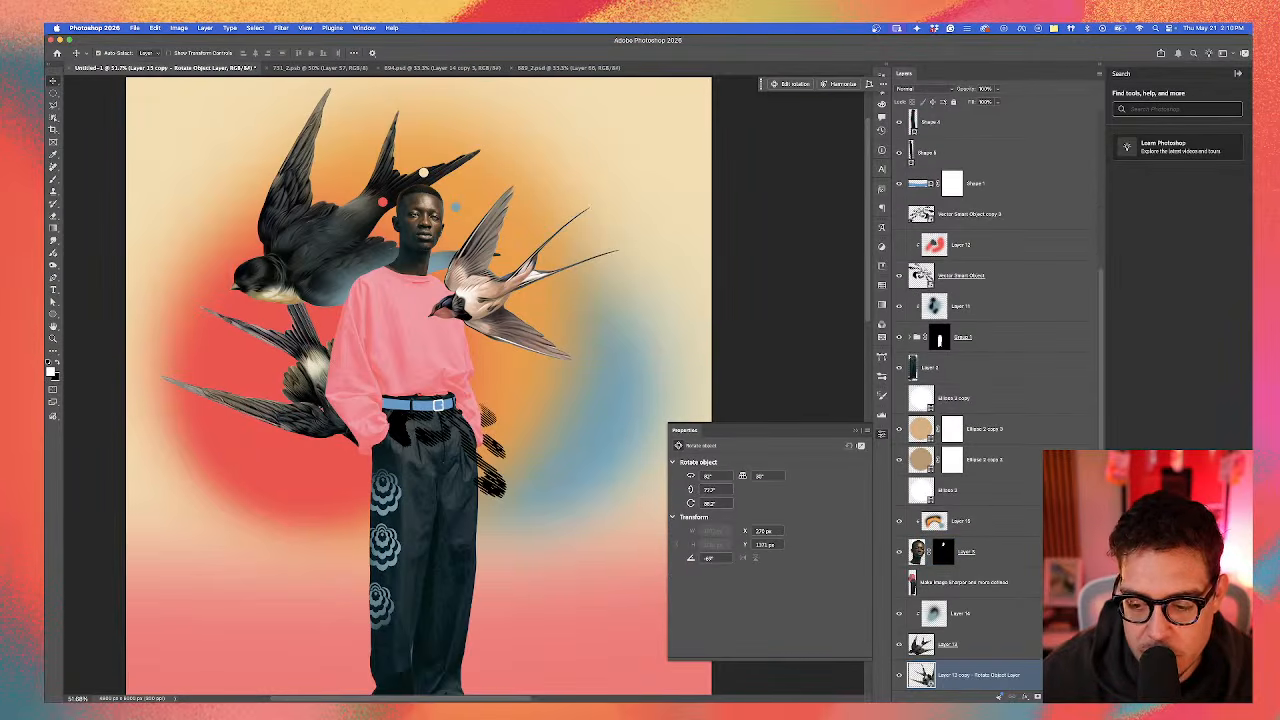
pyautogui.press('super+shift+alt+n')
pyautogui.keyDown('alt'); pyautogui.click(956, 668); pyautogui.keyUp('alt')
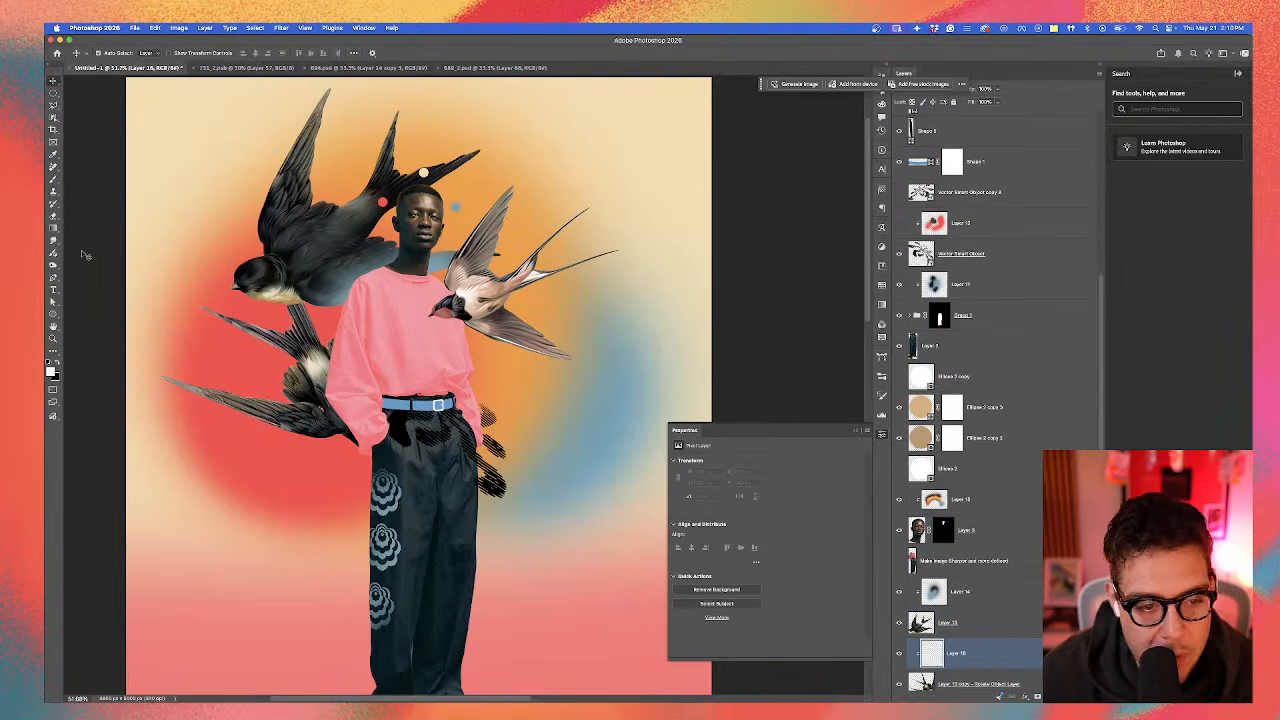
pyautogui.click(54, 176)
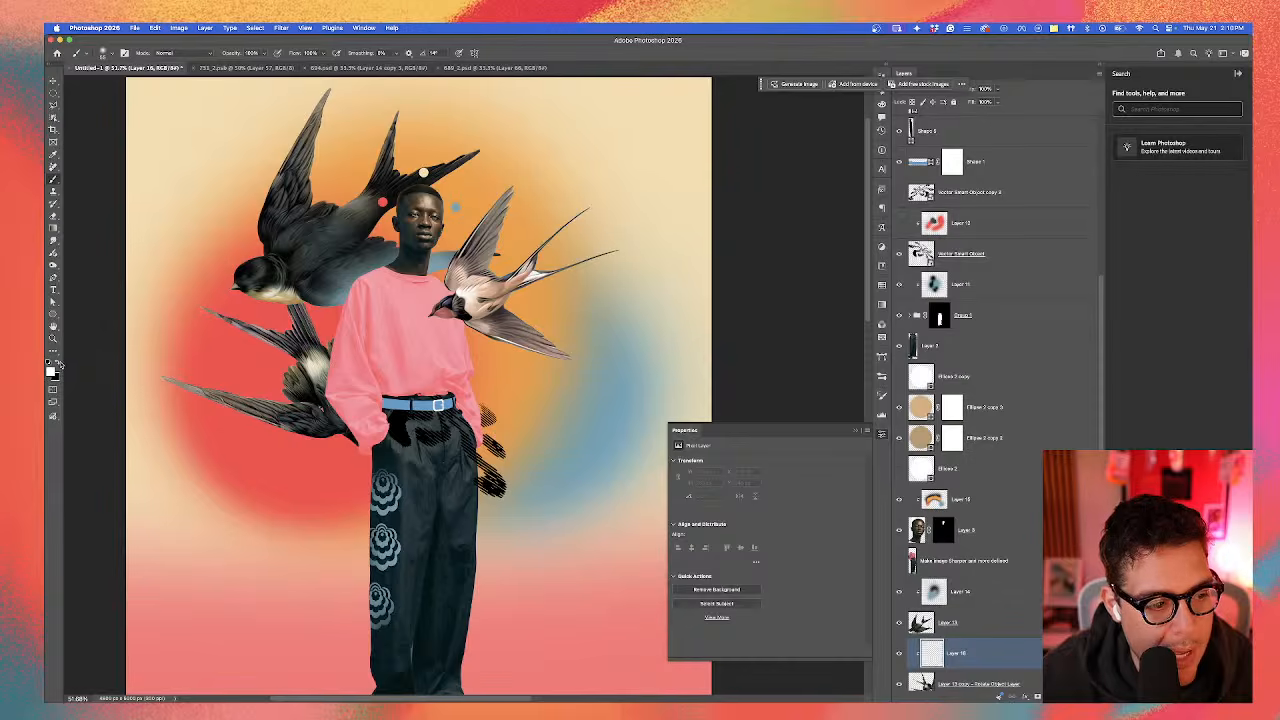
pyautogui.moveTo(256, 420); pyautogui.dragTo(300, 420)
pyautogui.moveTo(363, 351)
pyautogui.mouseDown()
pyautogui.moveTo(391, 425)
pyautogui.moveTo(361, 262)
pyautogui.moveTo(354, 252)
pyautogui.moveTo(295, 283)
pyautogui.mouseUp()
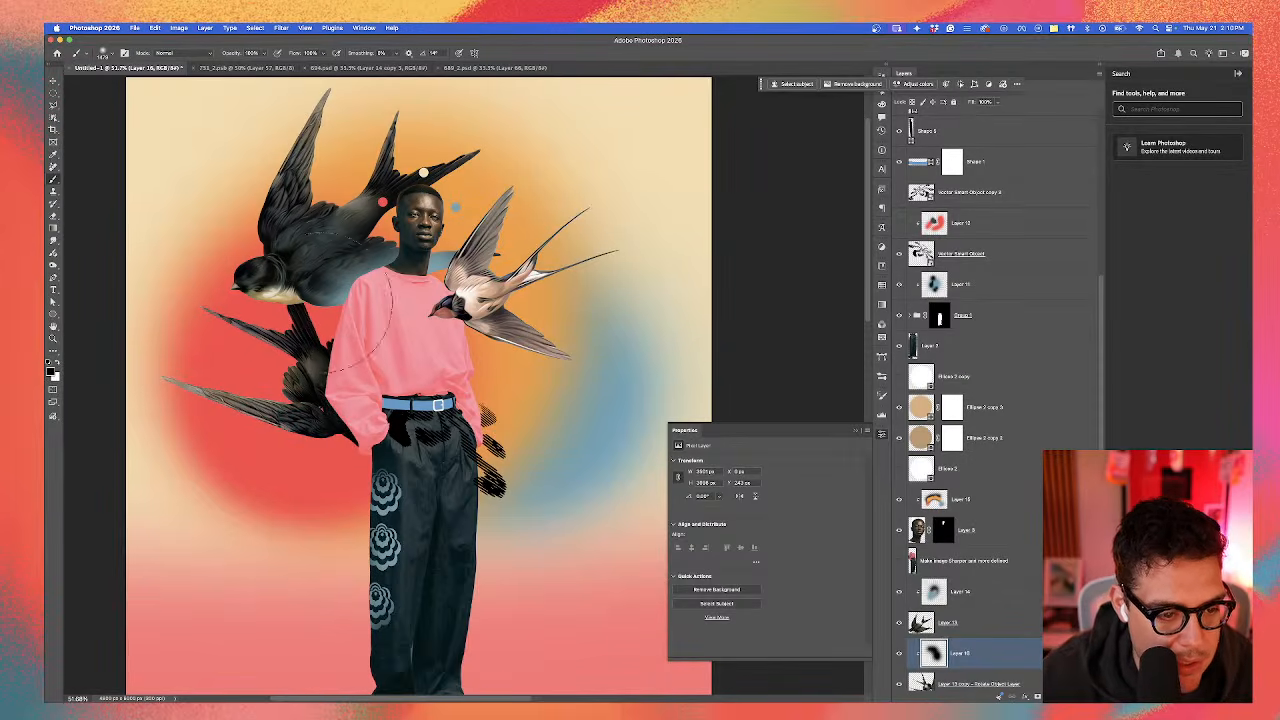
# Step: Try a soft red glow on the lower-left swallow beside the sweater sleeve, and undo the stroke
pyautogui.keyDown('alt'); pyautogui.click(325, 313); pyautogui.keyUp('alt')
pyautogui.moveTo(361, 424); pyautogui.dragTo(329, 424)
pyautogui.click(340, 426)
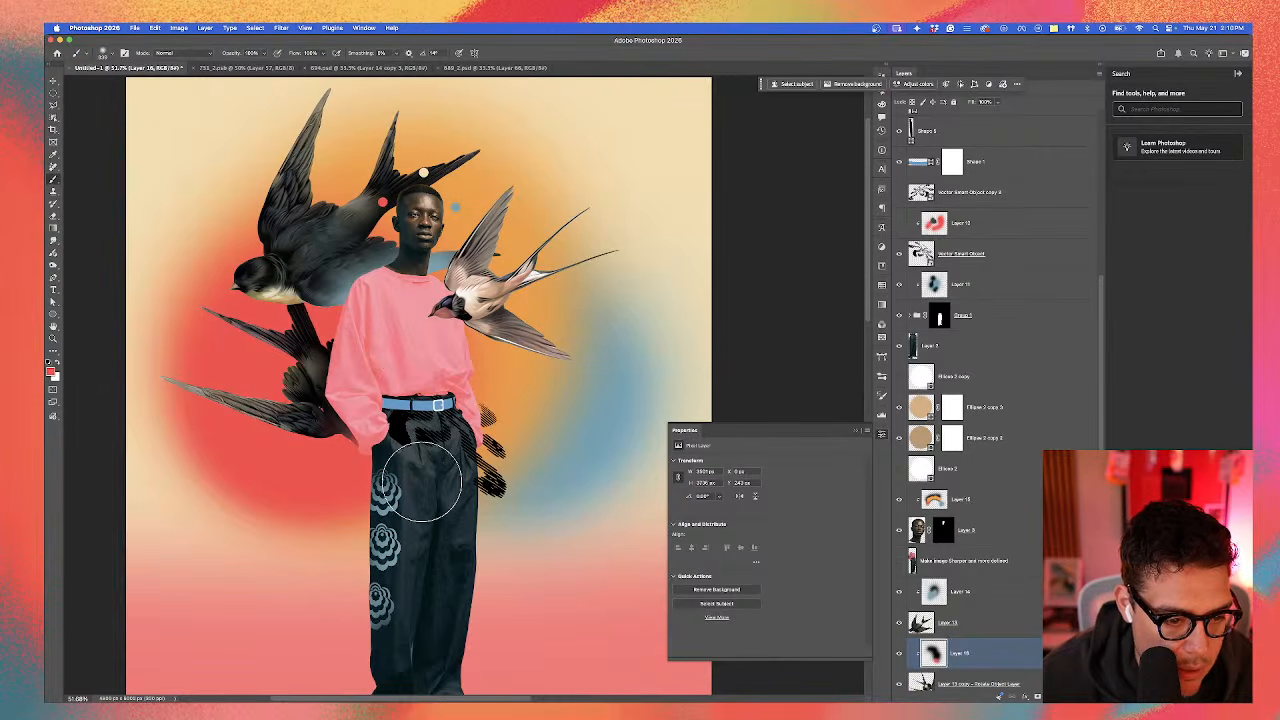
pyautogui.press('super+z')
# Step: Darken the lower-left swallow's wing with soft black and paint a sampled blue glow along its inner edge beside the sleeve
pyautogui.click(366, 455)
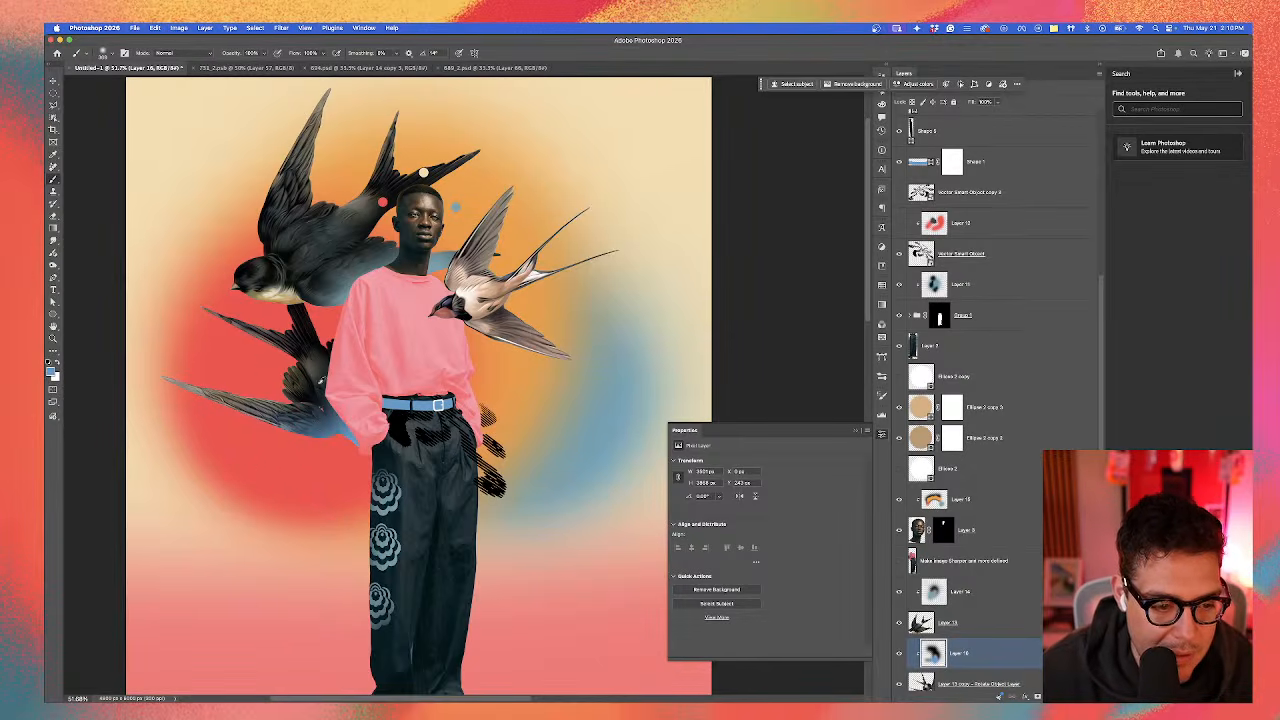
pyautogui.moveTo(318, 377)
pyautogui.mouseDown()
pyautogui.moveTo(423, 429)
pyautogui.moveTo(409, 414)
pyautogui.moveTo(314, 455)
pyautogui.moveTo(260, 420)
pyautogui.mouseUp()
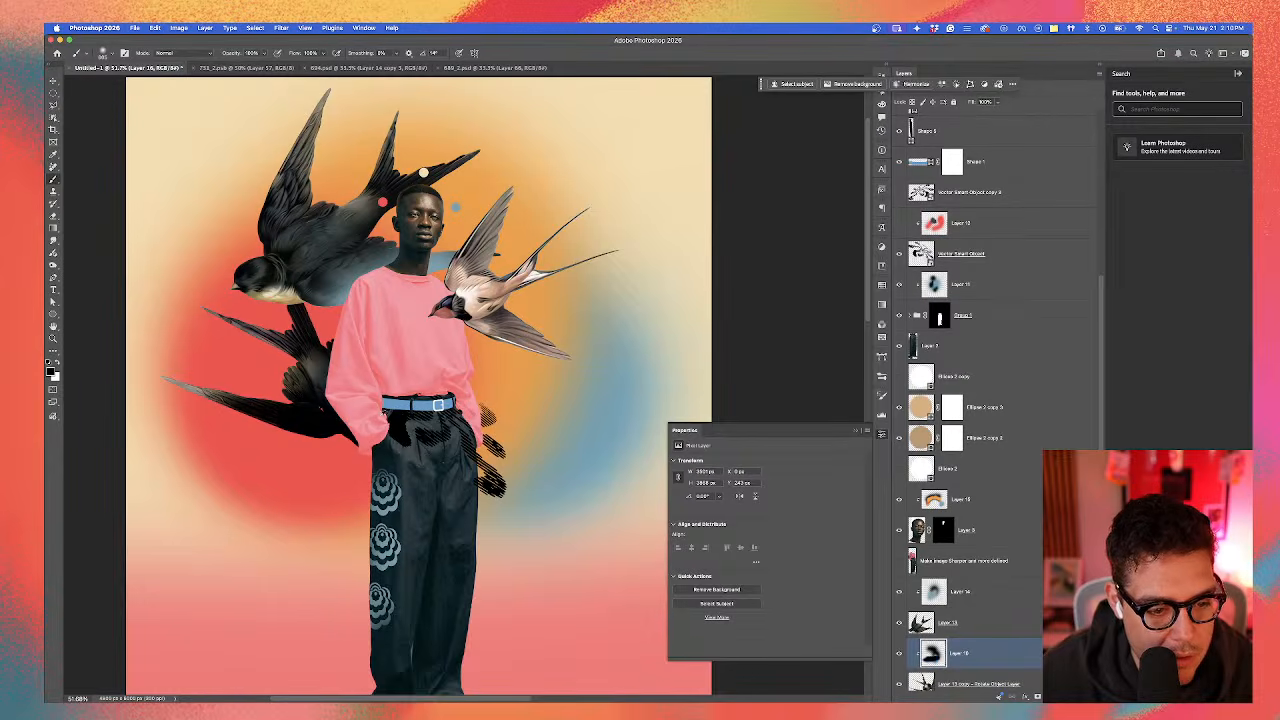
pyautogui.scroll(1, 400, 414)
pyautogui.moveTo(330, 442); pyautogui.dragTo(387, 452)
pyautogui.moveTo(336, 470)
pyautogui.mouseDown()
pyautogui.moveTo(343, 491)
pyautogui.moveTo(262, 484)
pyautogui.mouseUp()
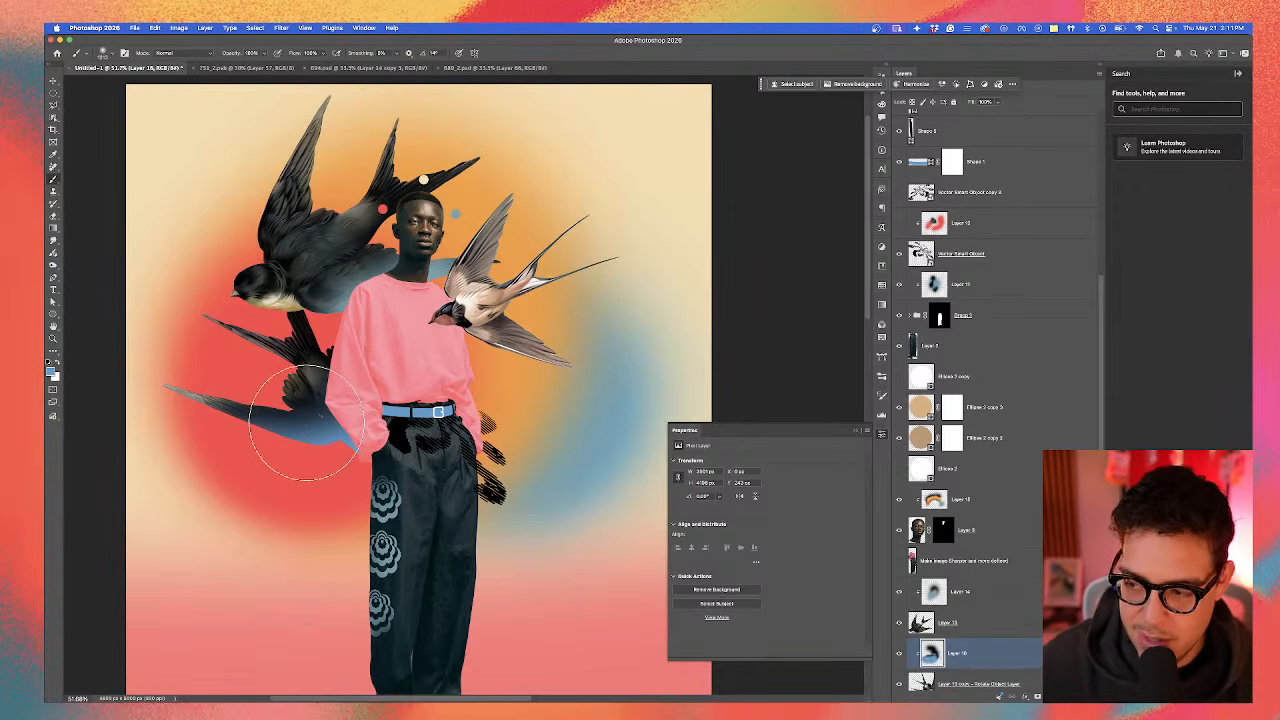
# Step: Add a new layer clipped to the large upper-left swallow and paint soft black shading over its body
pyautogui.press('v')
pyautogui.click(280, 278)
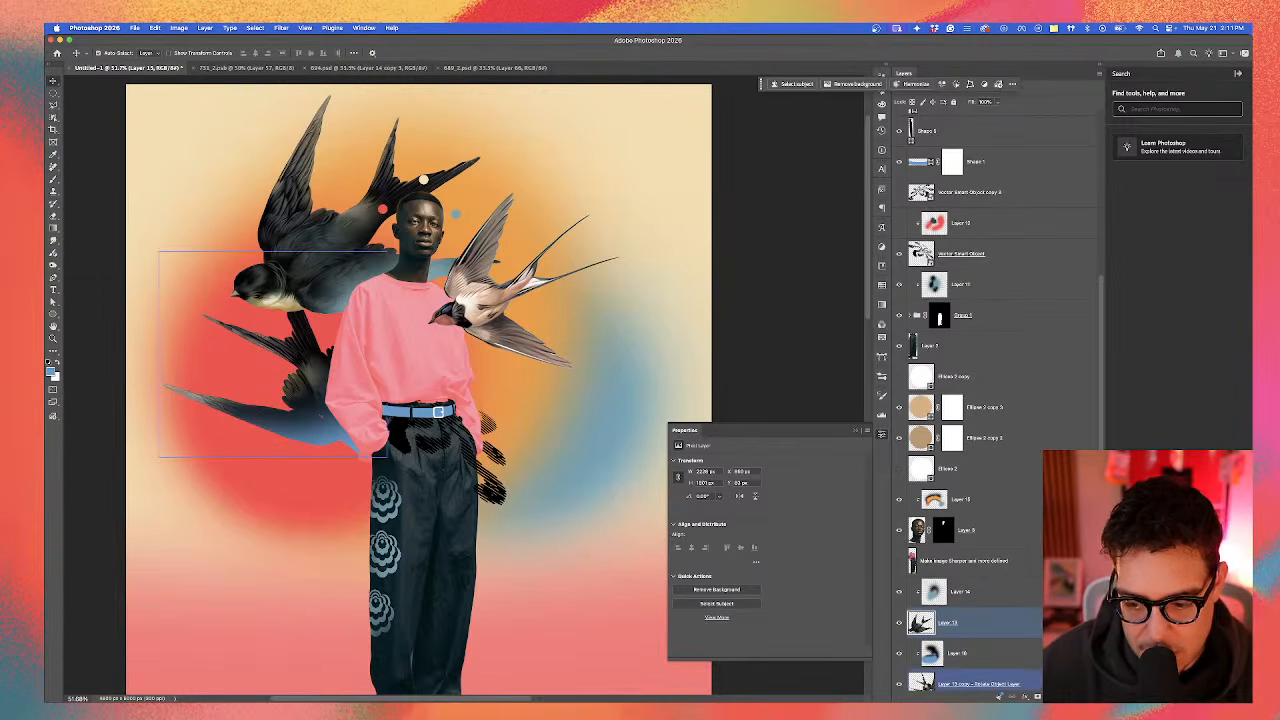
pyautogui.click(1075, 696)
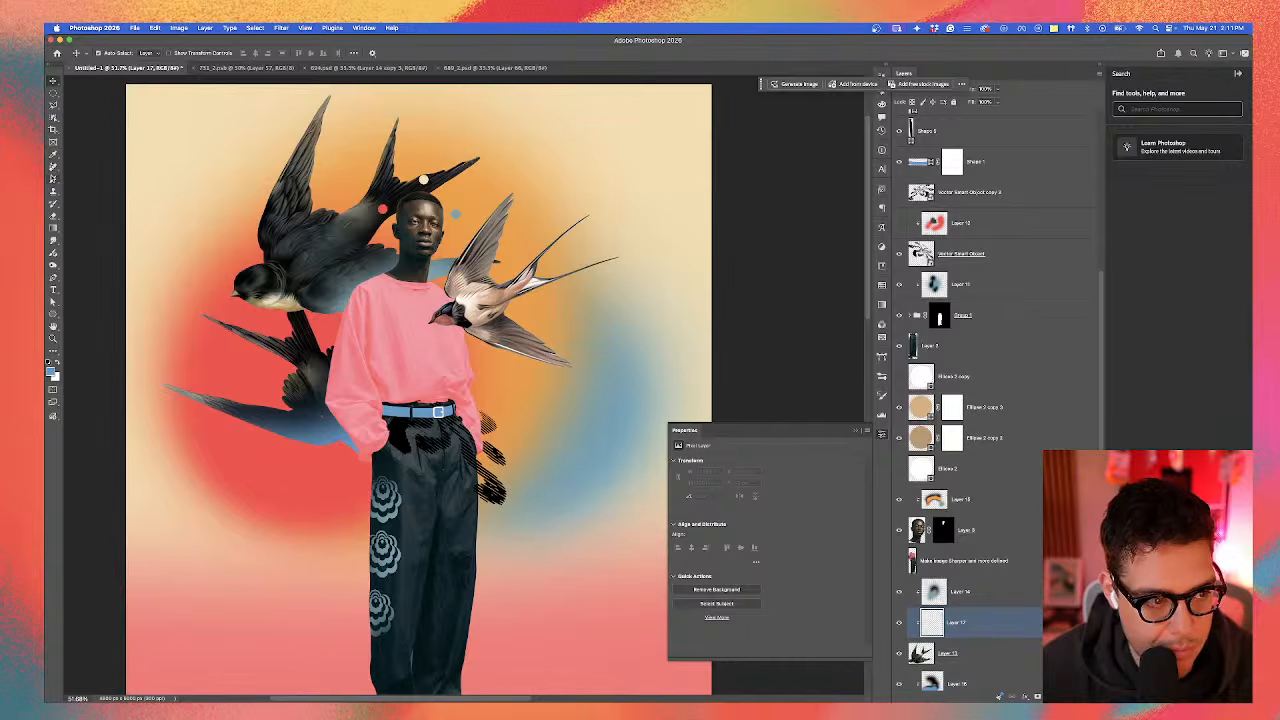
pyautogui.press('b')
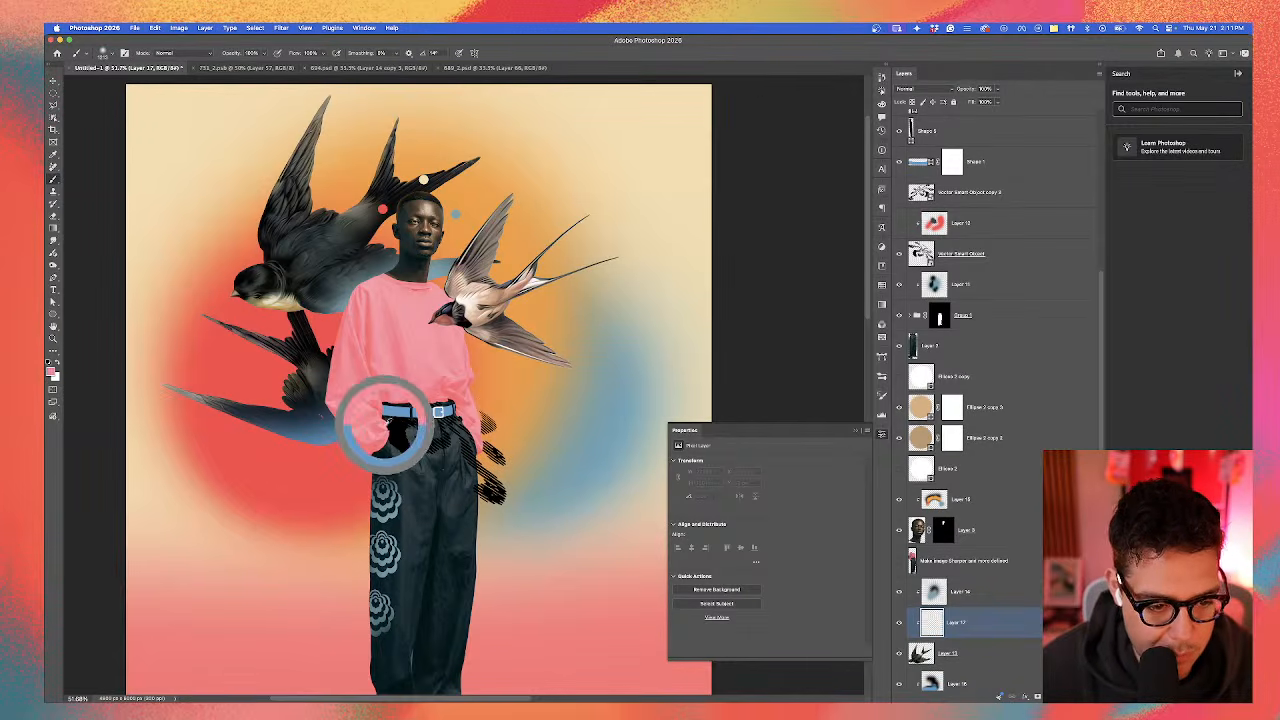
pyautogui.moveTo(412, 348); pyautogui.dragTo(445, 343)
pyautogui.moveTo(350, 268); pyautogui.dragTo(310, 300)
pyautogui.press('super+z')
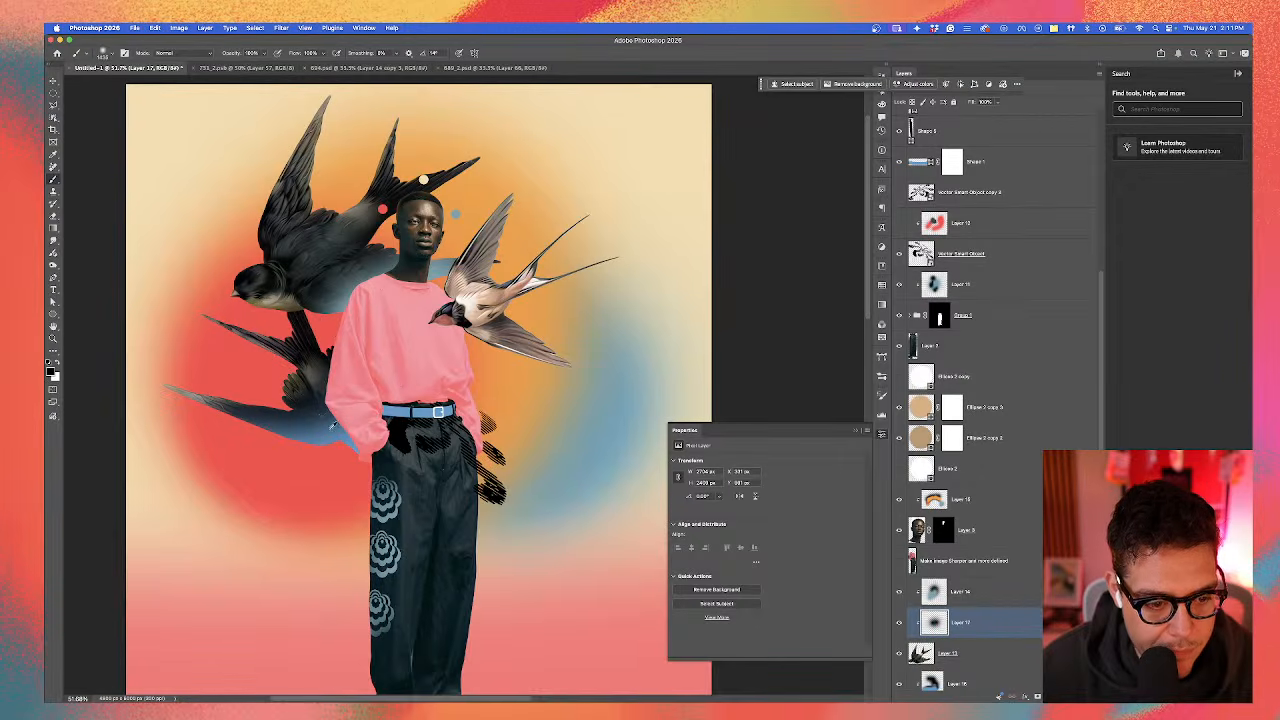
# Step: Paint a glow in the sampled blue on the large upper-left swallow's shading layer, and undo the last stroke
pyautogui.keyDown('alt'); pyautogui.click(353, 437); pyautogui.keyUp('alt')
pyautogui.moveTo(404, 246); pyautogui.dragTo(352, 246)
pyautogui.moveTo(322, 308); pyautogui.dragTo(324, 341)
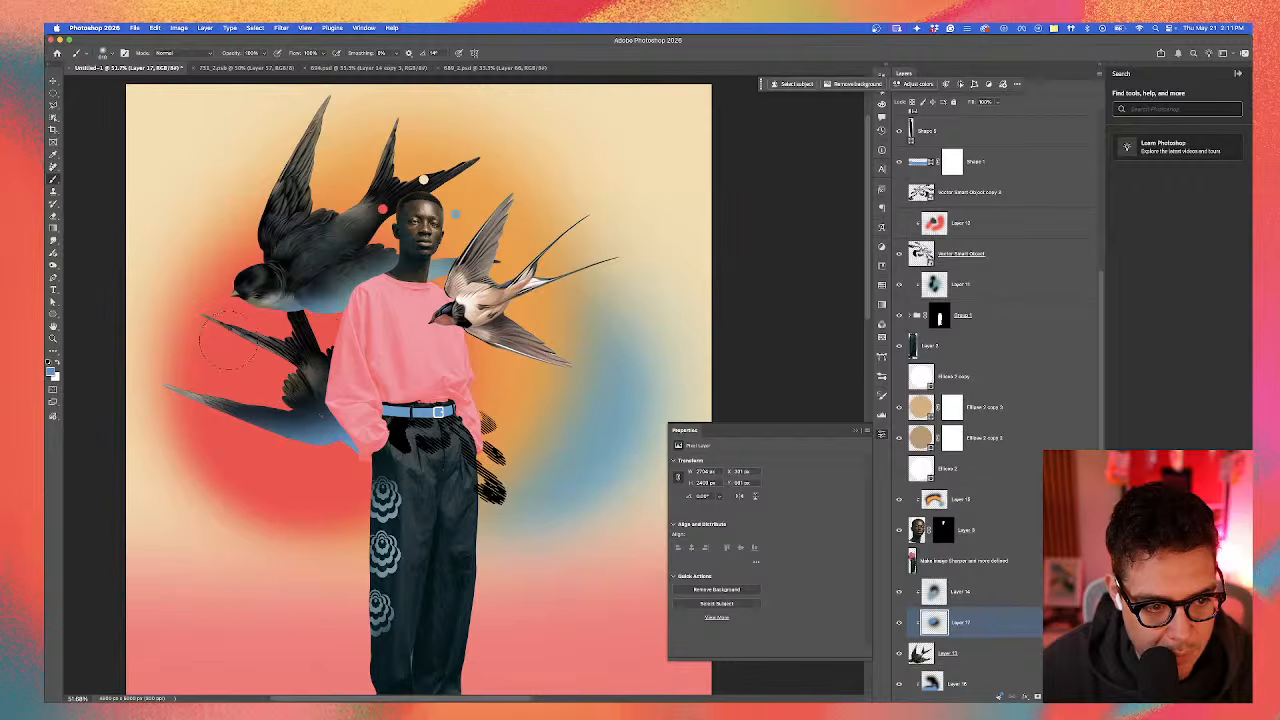
pyautogui.press('super+z')
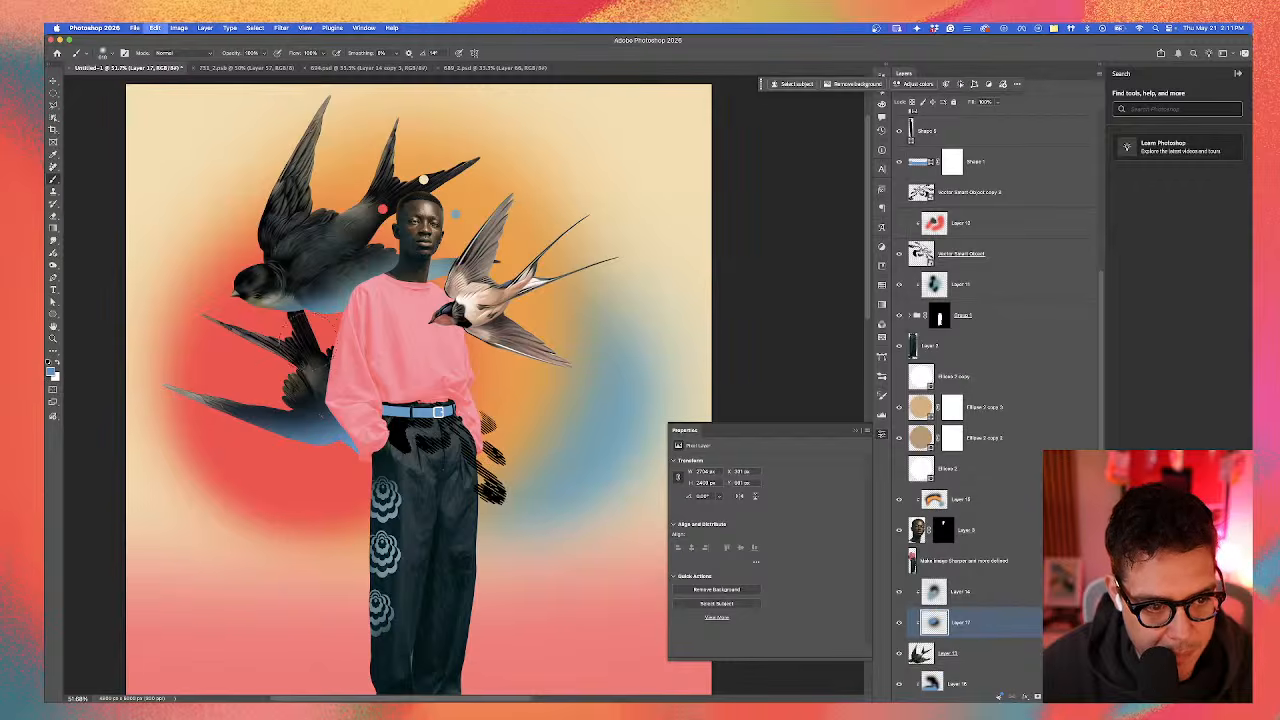
# Step: Move the light swallow on the figure's chest slightly to the right, leaving its beak over the pink sweater
pyautogui.scroll(-2, 290, 340)
pyautogui.press('v')
pyautogui.scroll(-2, 290, 340)
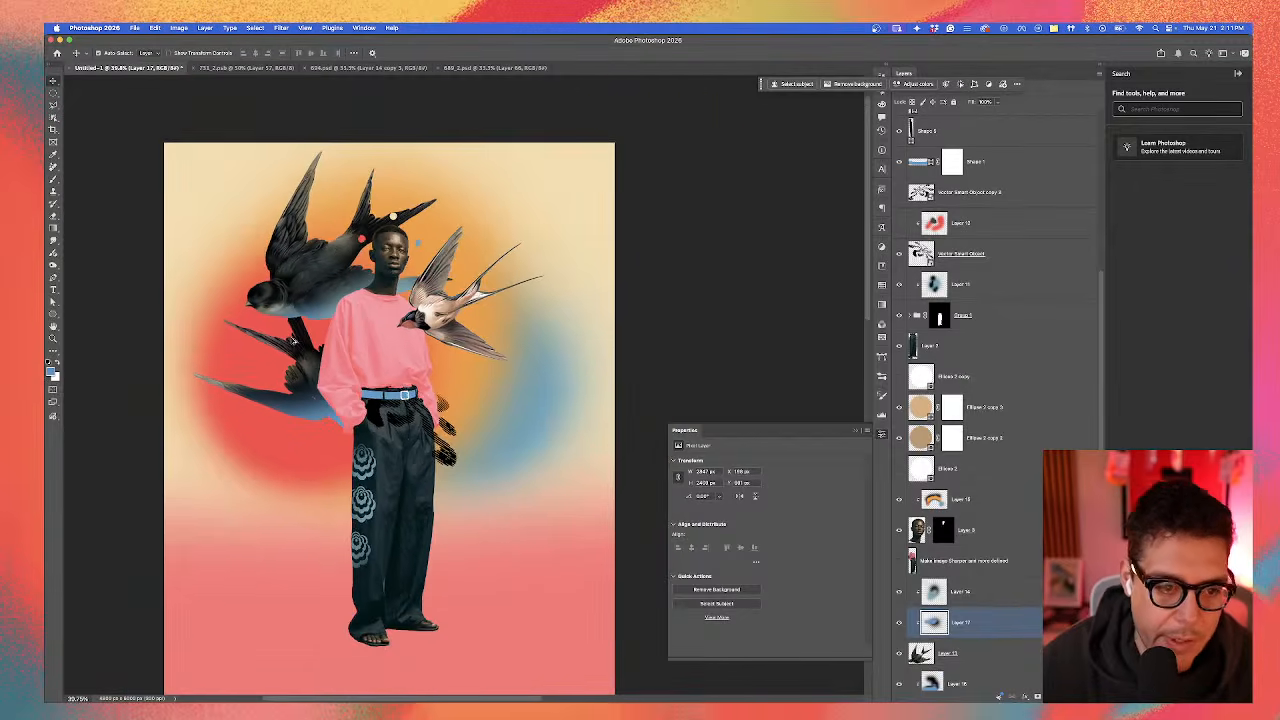
pyautogui.moveTo(420, 314); pyautogui.dragTo(440, 312)
pyautogui.scroll(2, 440, 312)
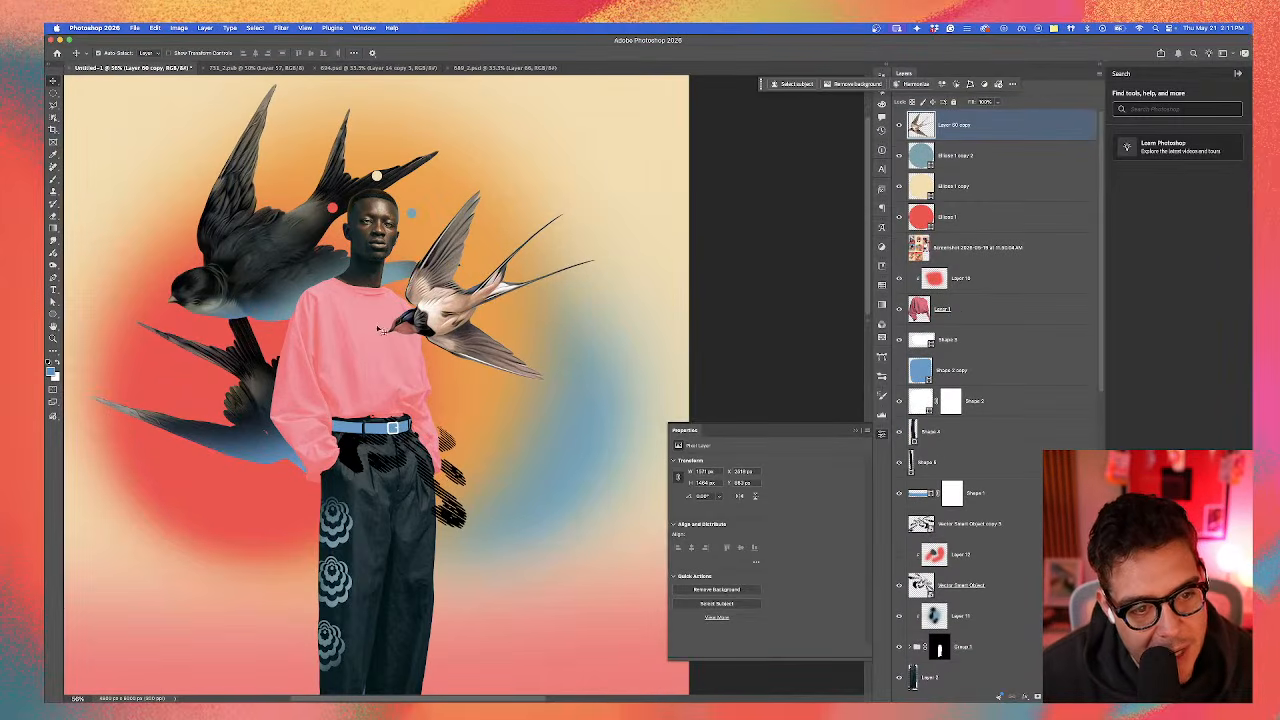
# Step: Duplicate the light swallow and place the copy directly above the sweater's red shading layer, clipped to the sweater
pyautogui.click(371, 351)
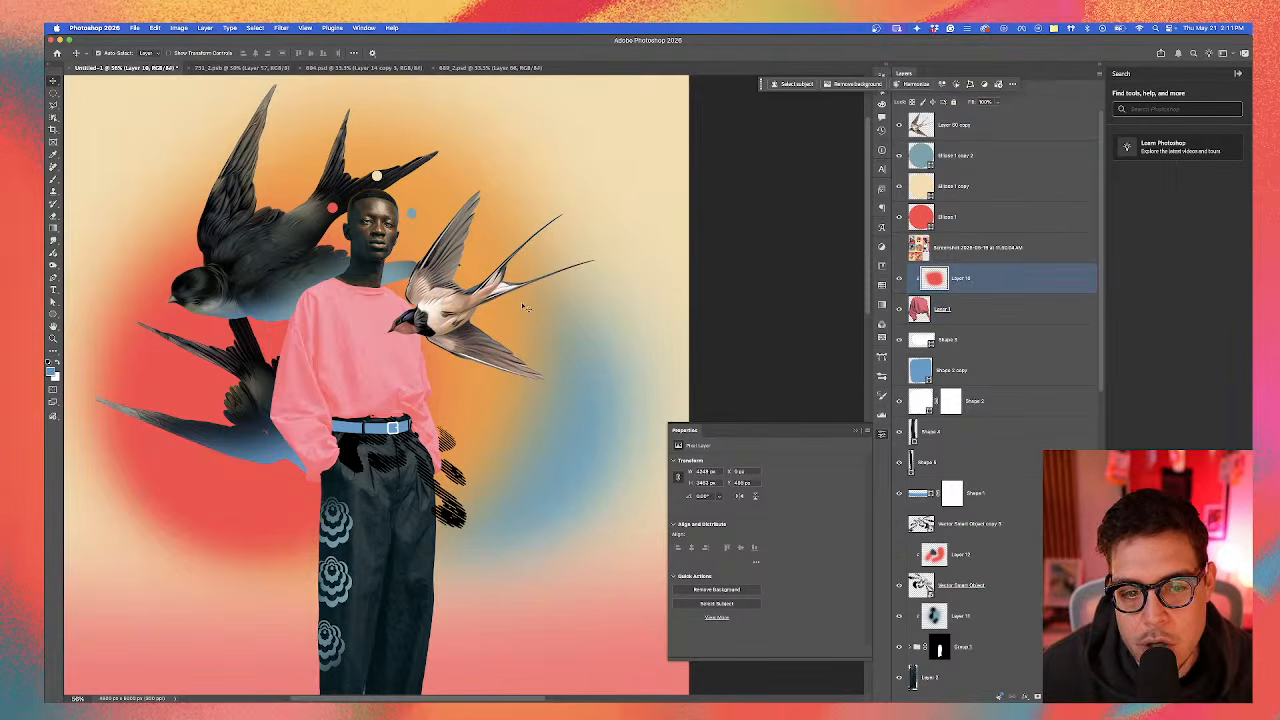
pyautogui.click(449, 303)
pyautogui.moveTo(995, 134); pyautogui.dragTo(985, 300)
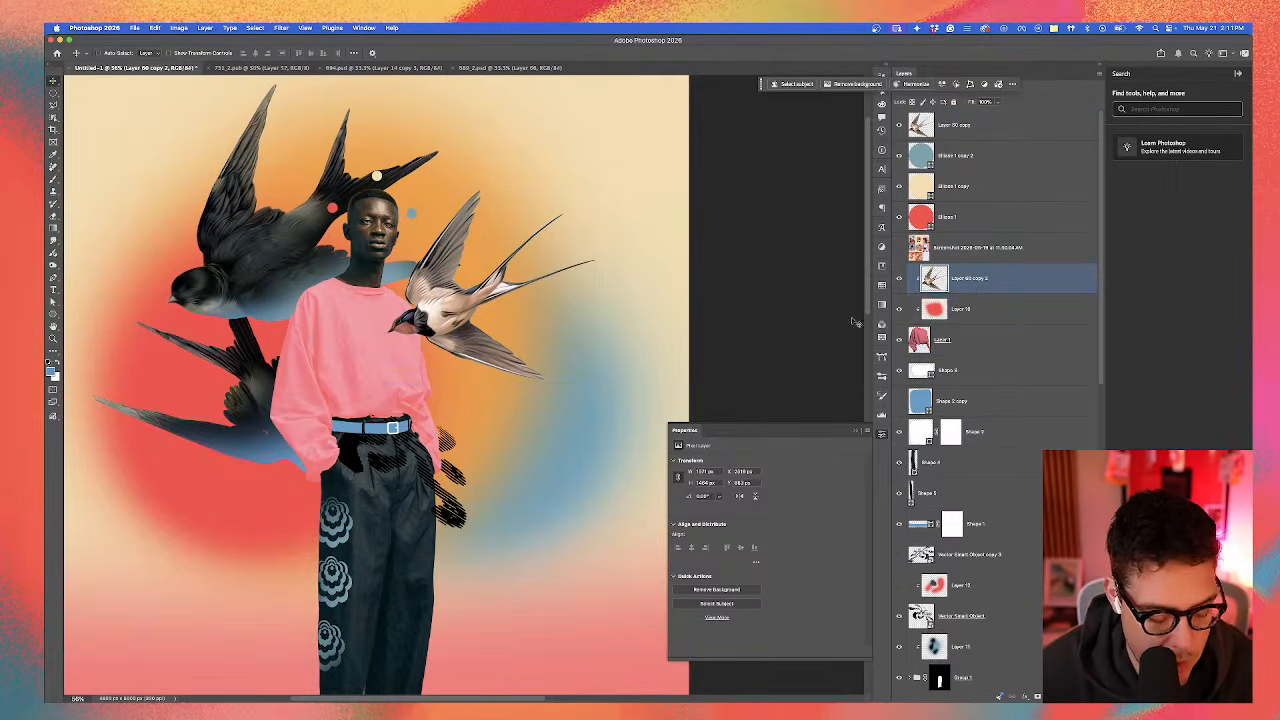
# Step: Skew the clipped swallow copy steeply downward with Free Transform and reposition it as a cast shadow shape beneath the bird on the sweater
pyautogui.hotkey('ctrl', 't')
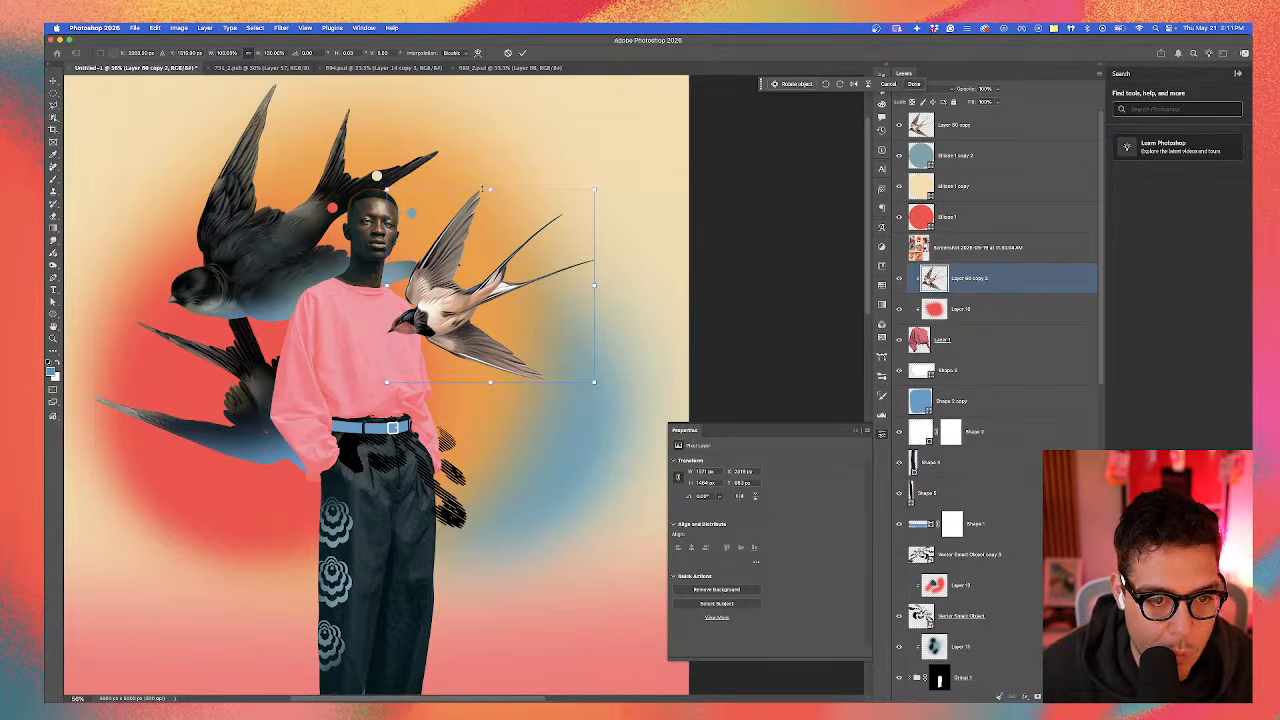
pyautogui.moveTo(600, 293); pyautogui.dragTo(660, 555)
pyautogui.moveTo(529, 349); pyautogui.dragTo(502, 289)
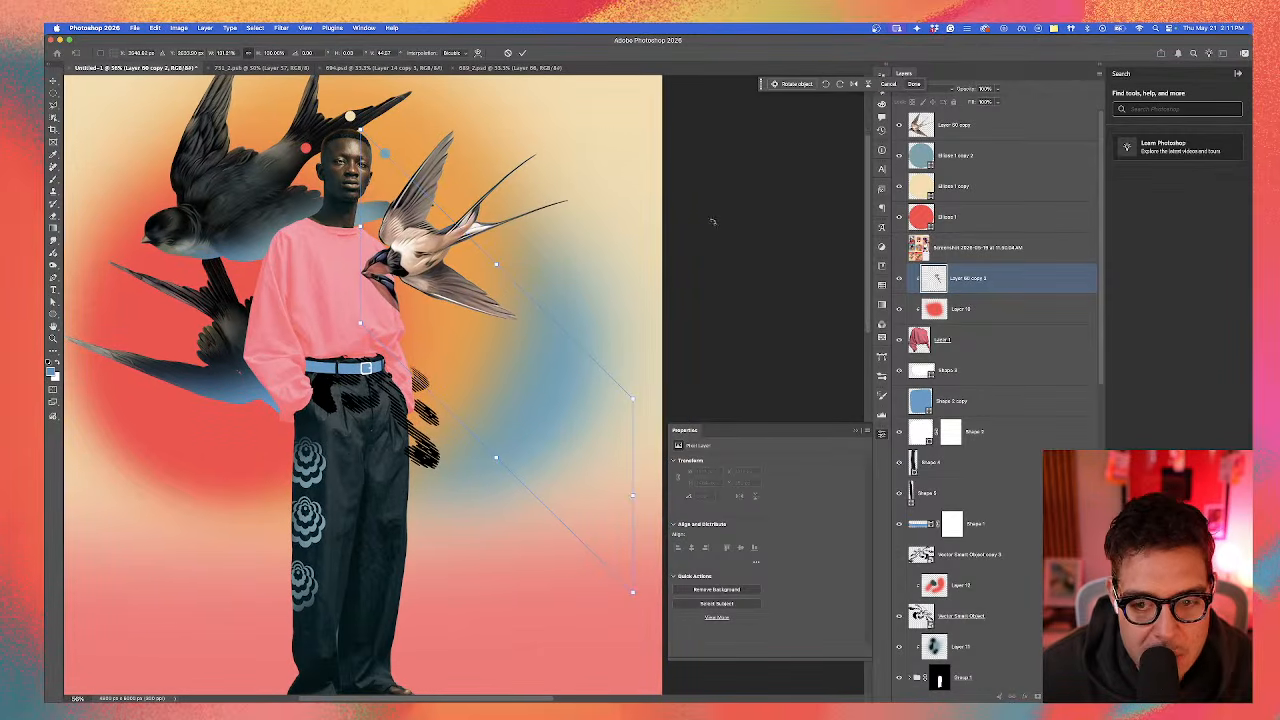
pyautogui.scroll(2, 465, 258)
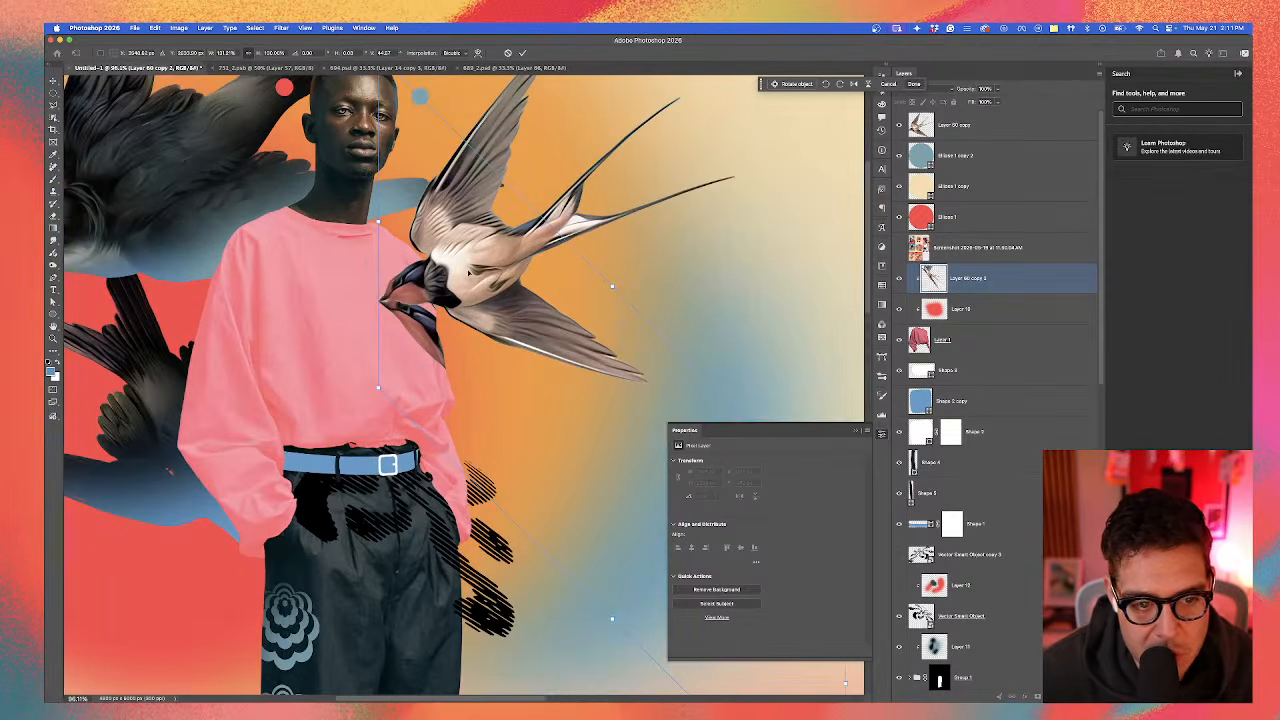
pyautogui.scroll(-3, 463, 275)
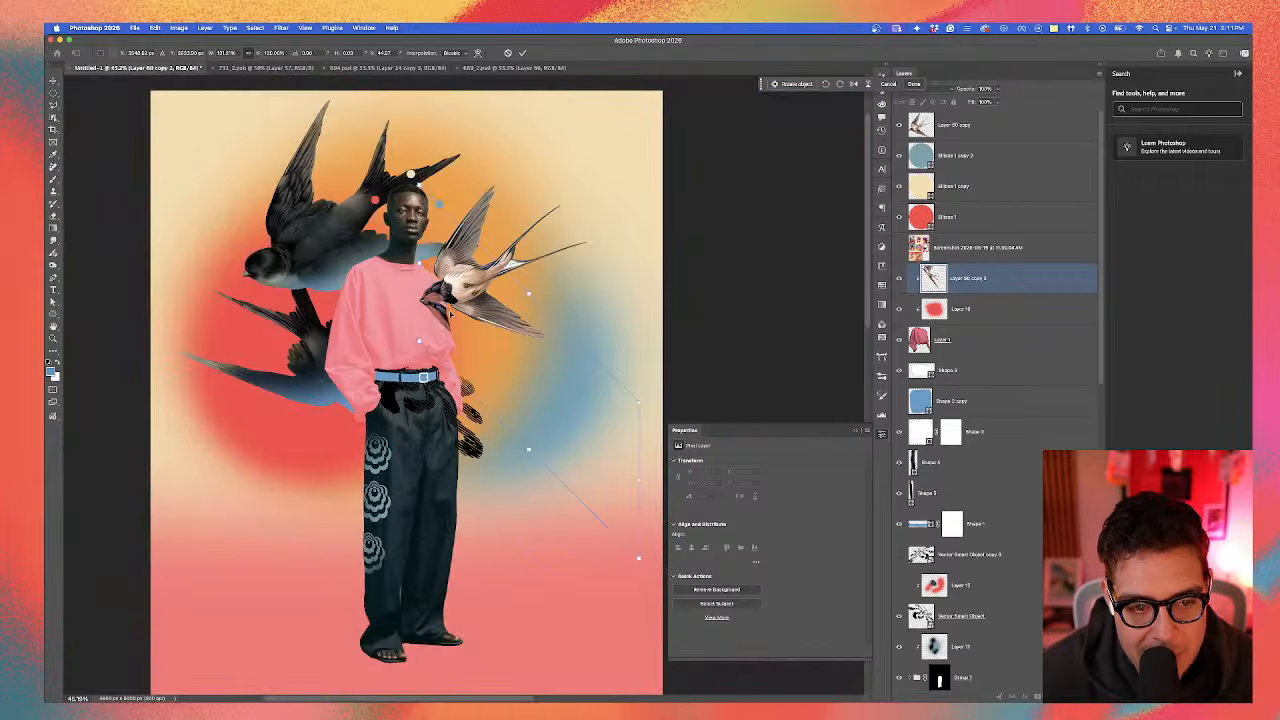
pyautogui.press('Return')
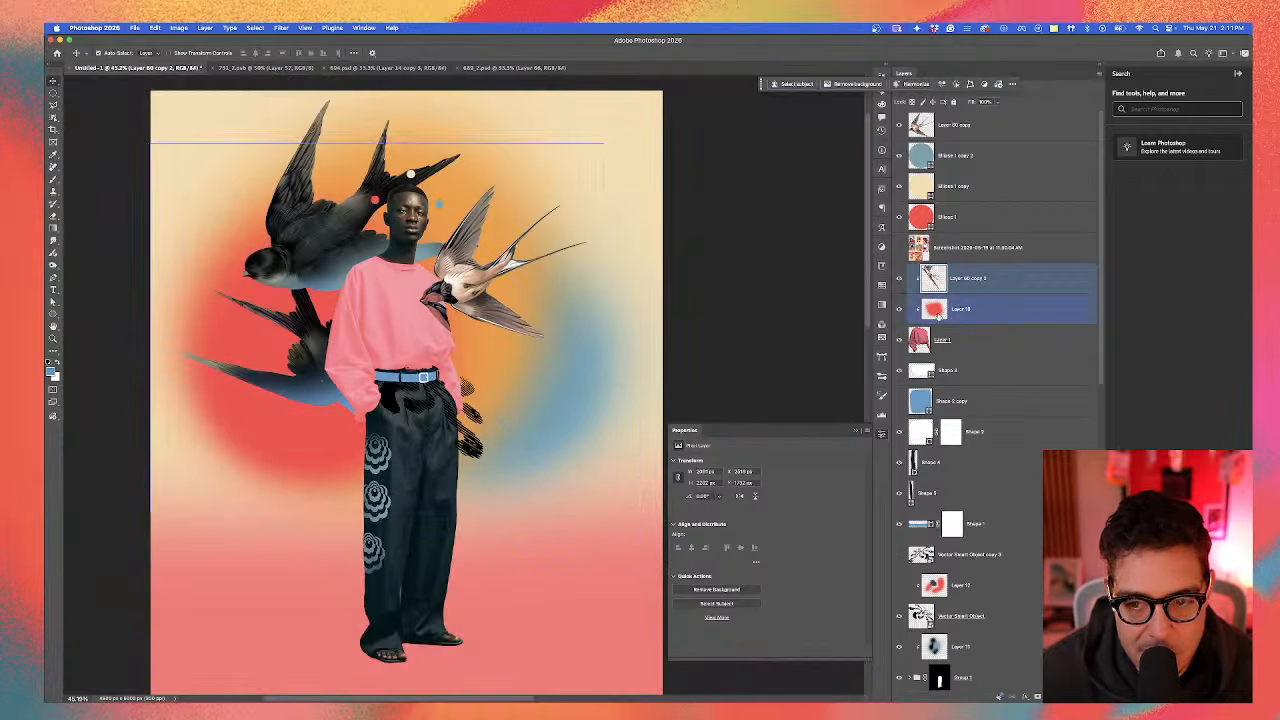
pyautogui.click(1075, 696)
pyautogui.keyDown('shift'); pyautogui.click(985, 310); pyautogui.keyUp('shift')
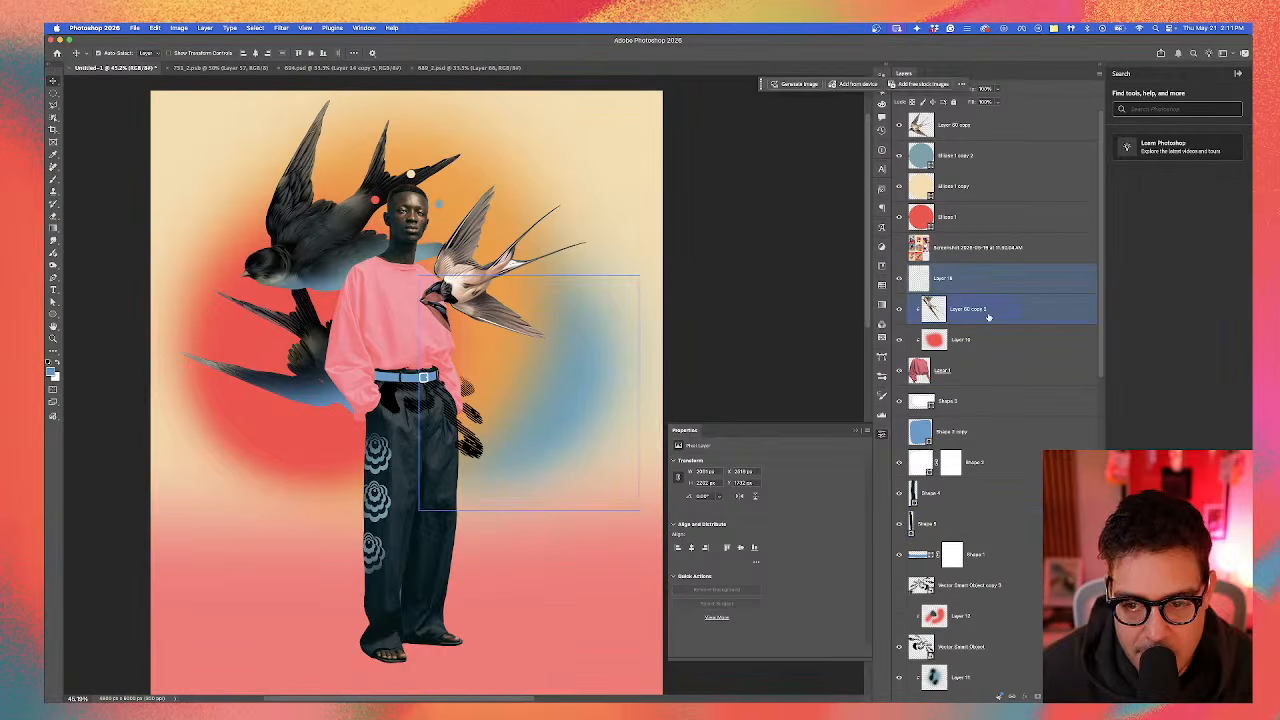
pyautogui.press('super+e')
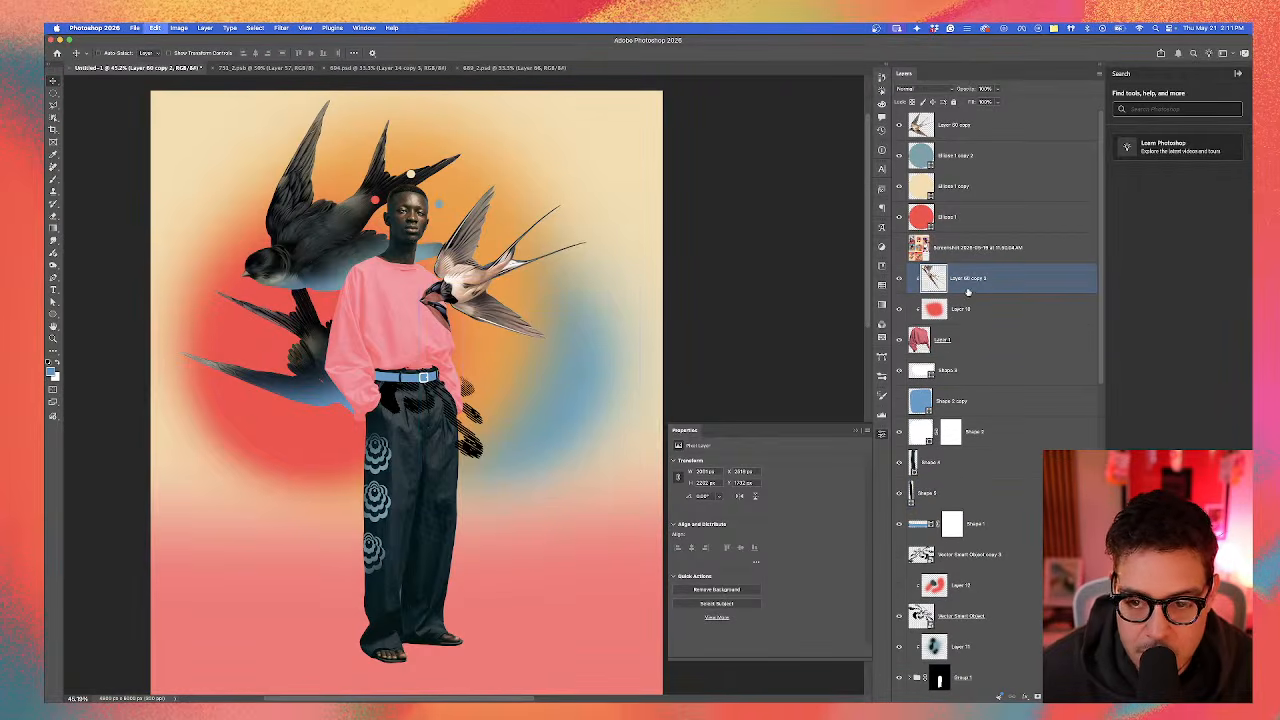
# Step: Turn the skewed swallow copy black with a Hue/Saturation adjustment, lowering Lightness almost to its minimum
pyautogui.click(177, 28)
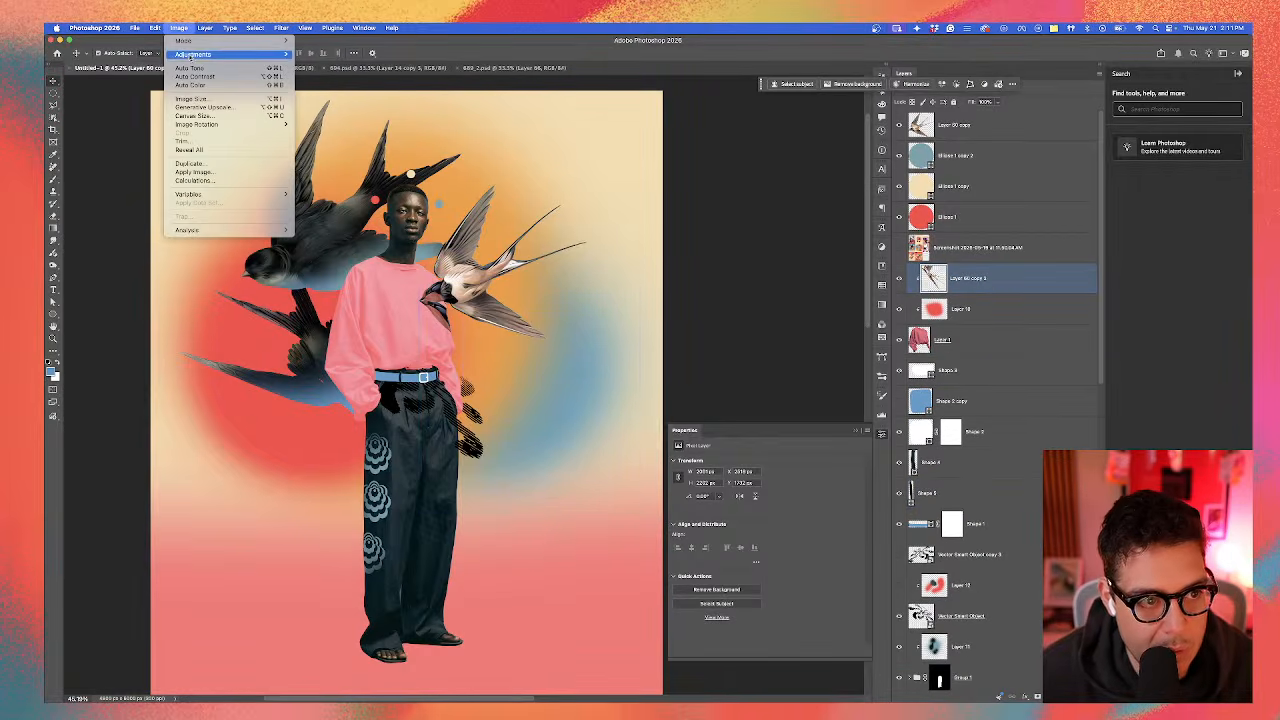
pyautogui.moveTo(200, 55)
pyautogui.click(330, 103)
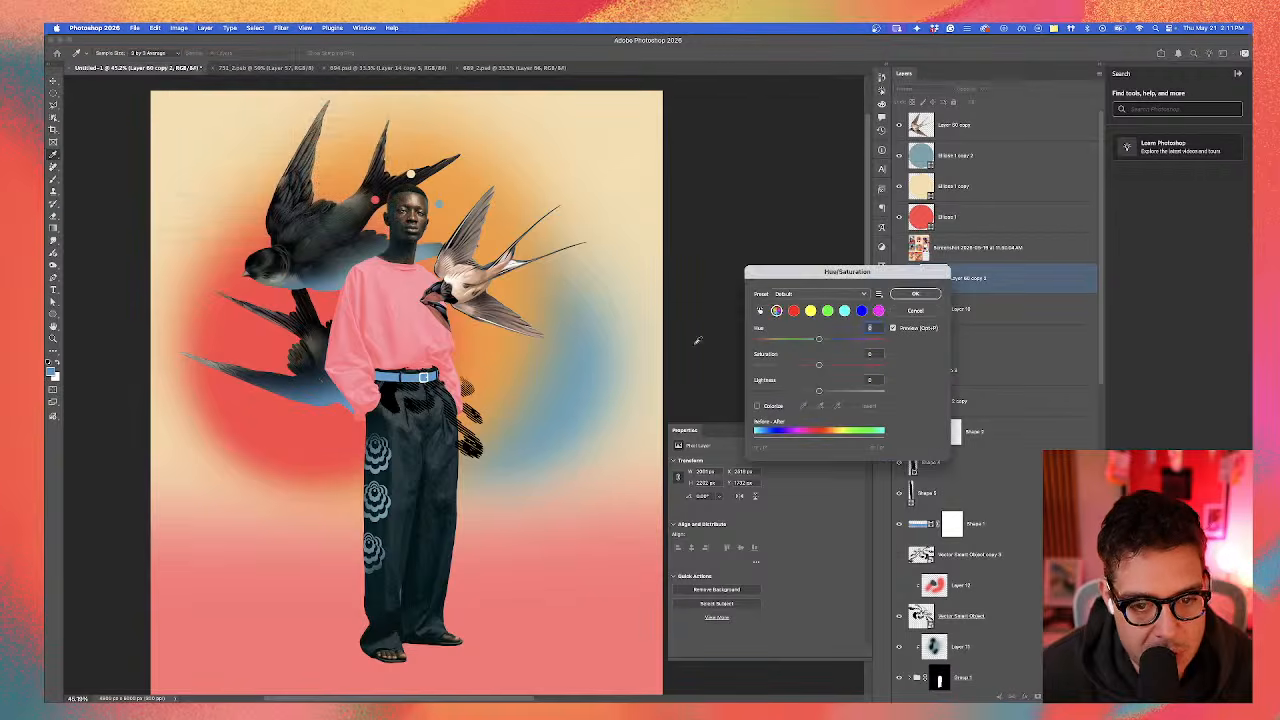
pyautogui.moveTo(819, 391); pyautogui.dragTo(757, 391)
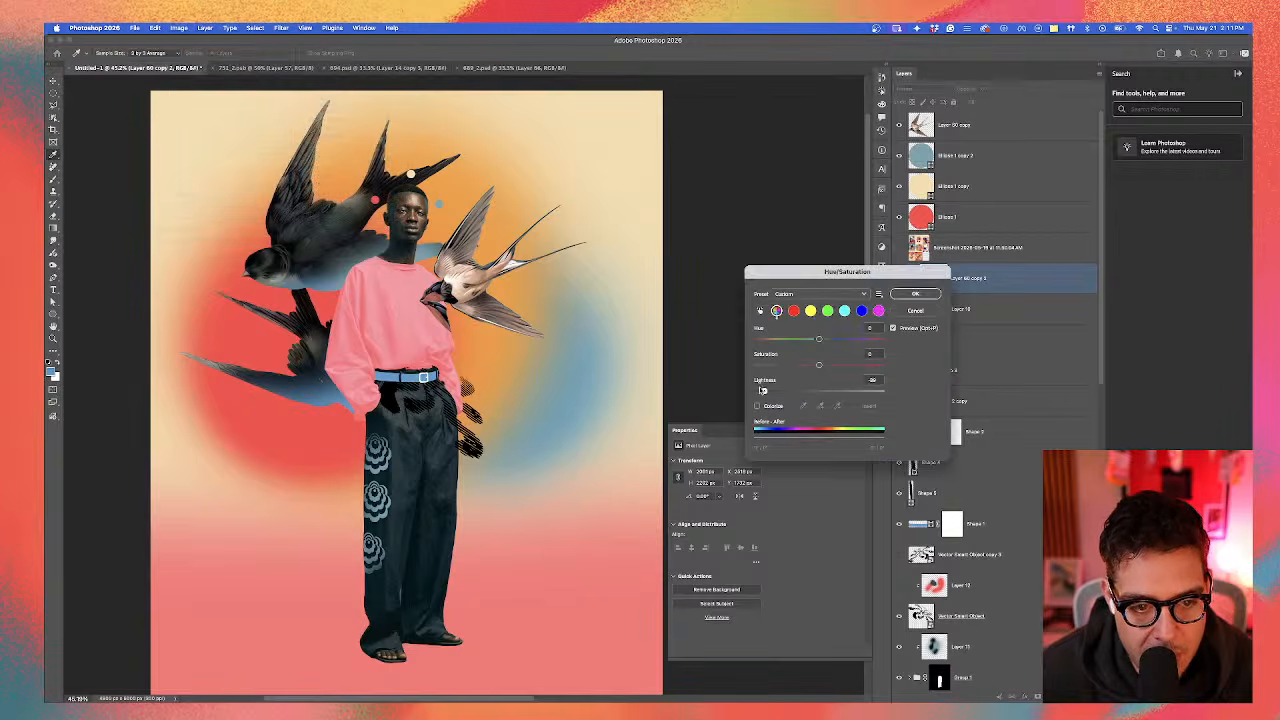
pyautogui.click(912, 294)
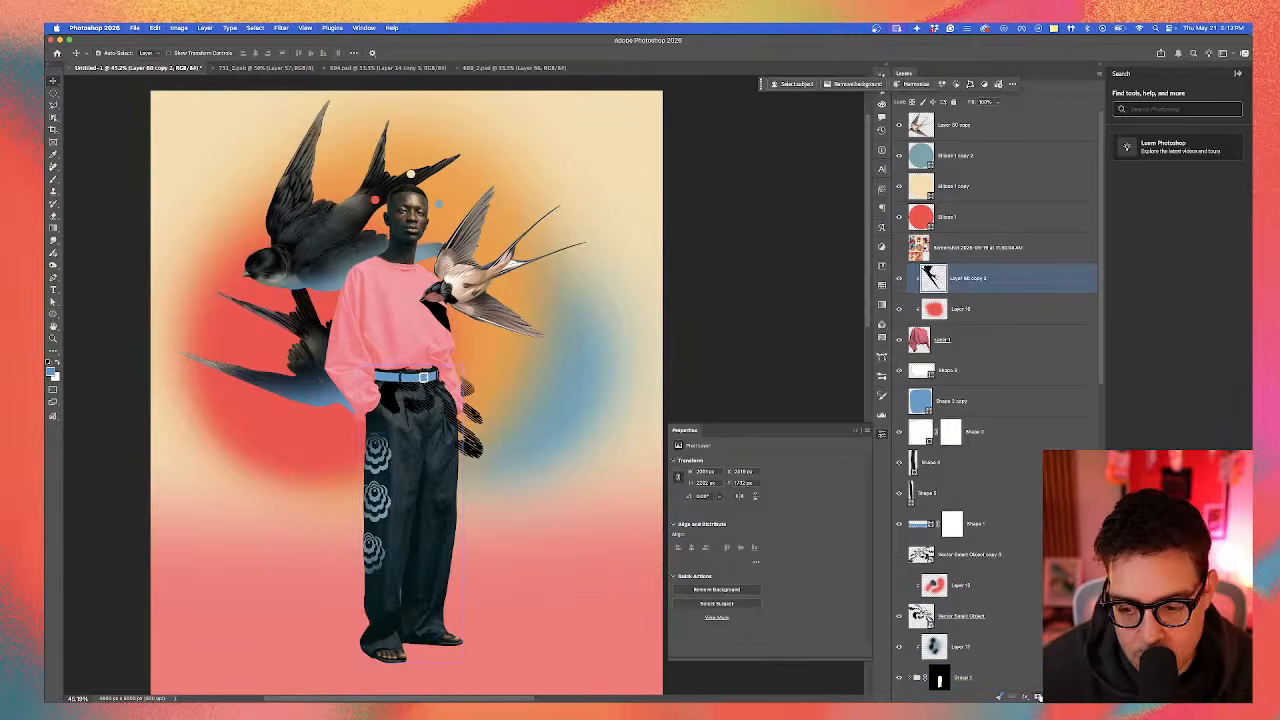
# Step: Add a layer mask to the dark bird shadow on the pink sweater and paint black on it to fade the shadow
pyautogui.click(1012, 696)
pyautogui.scroll(2, 430, 302)
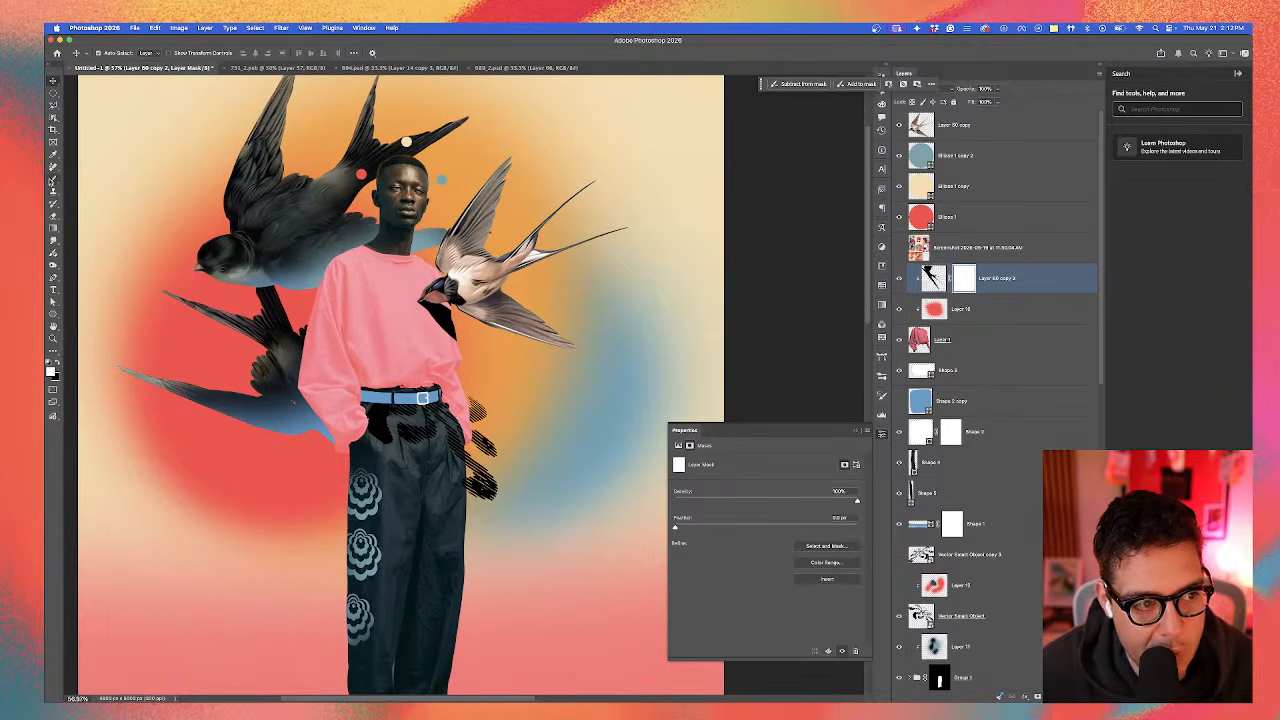
pyautogui.click(53, 180)
pyautogui.click(57, 363)
pyautogui.moveTo(487, 343); pyautogui.dragTo(522, 336)
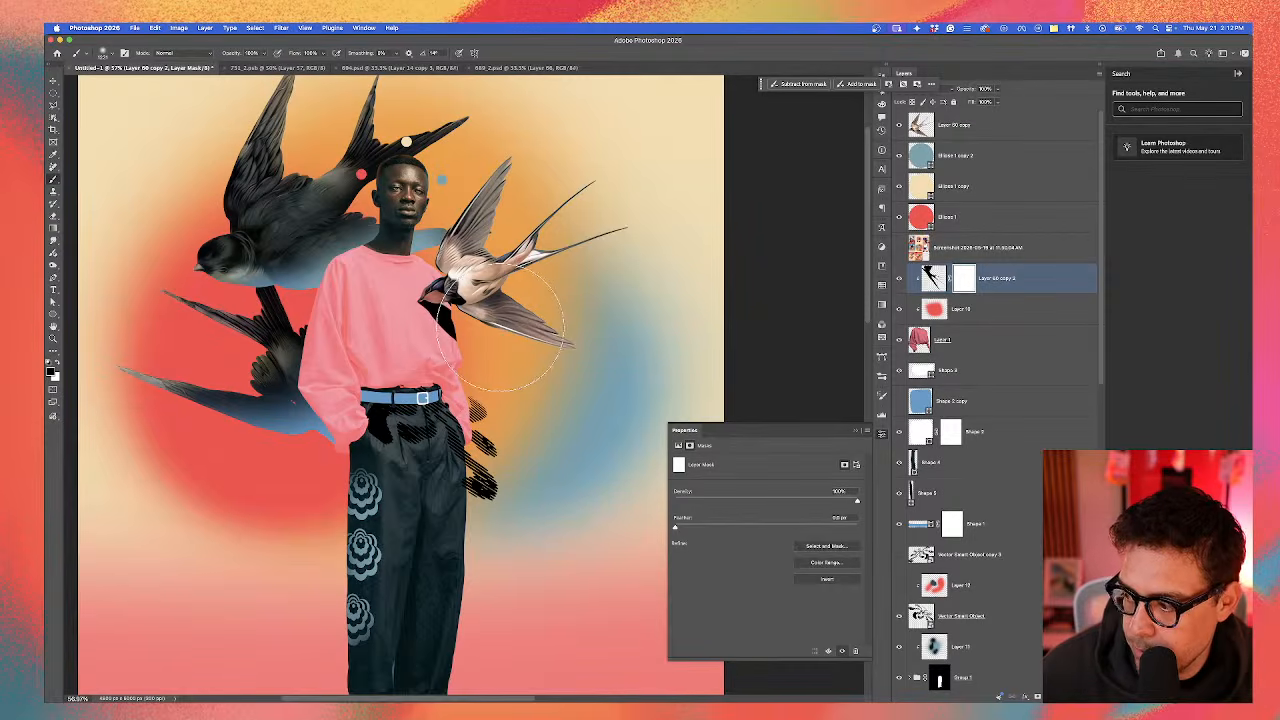
pyautogui.click(499, 327)
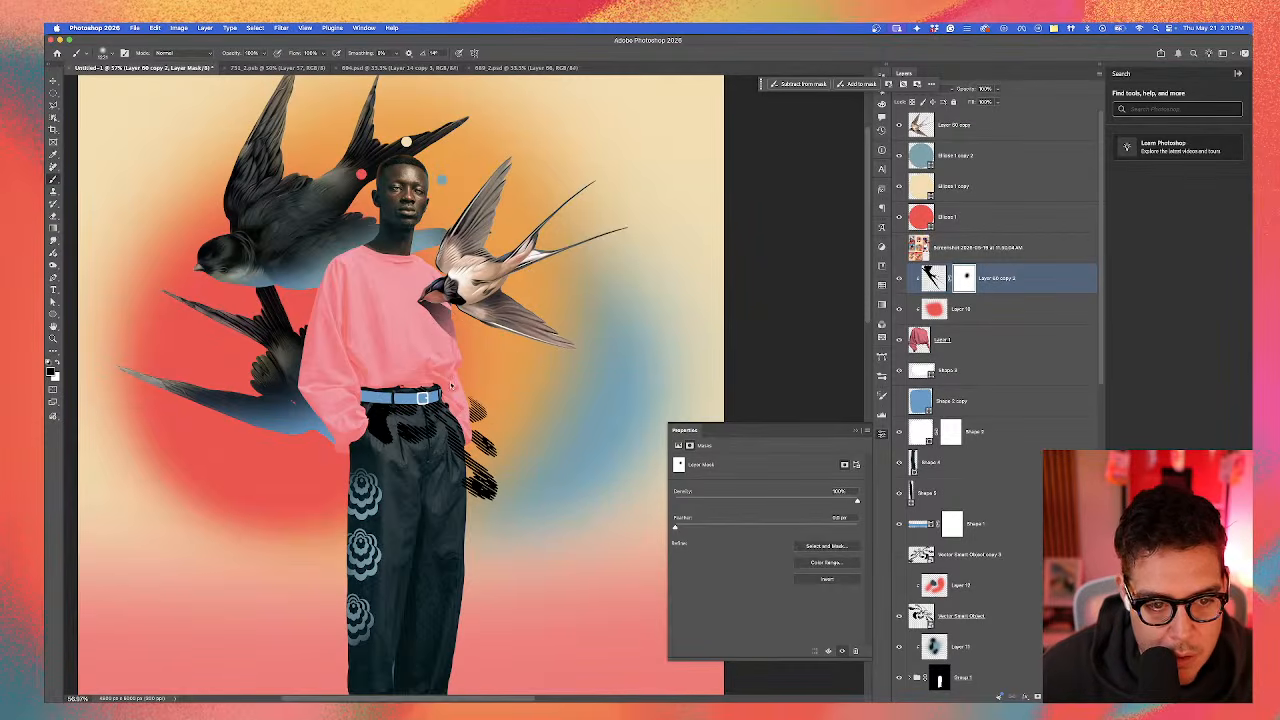
pyautogui.moveTo(459, 384); pyautogui.dragTo(430, 334)
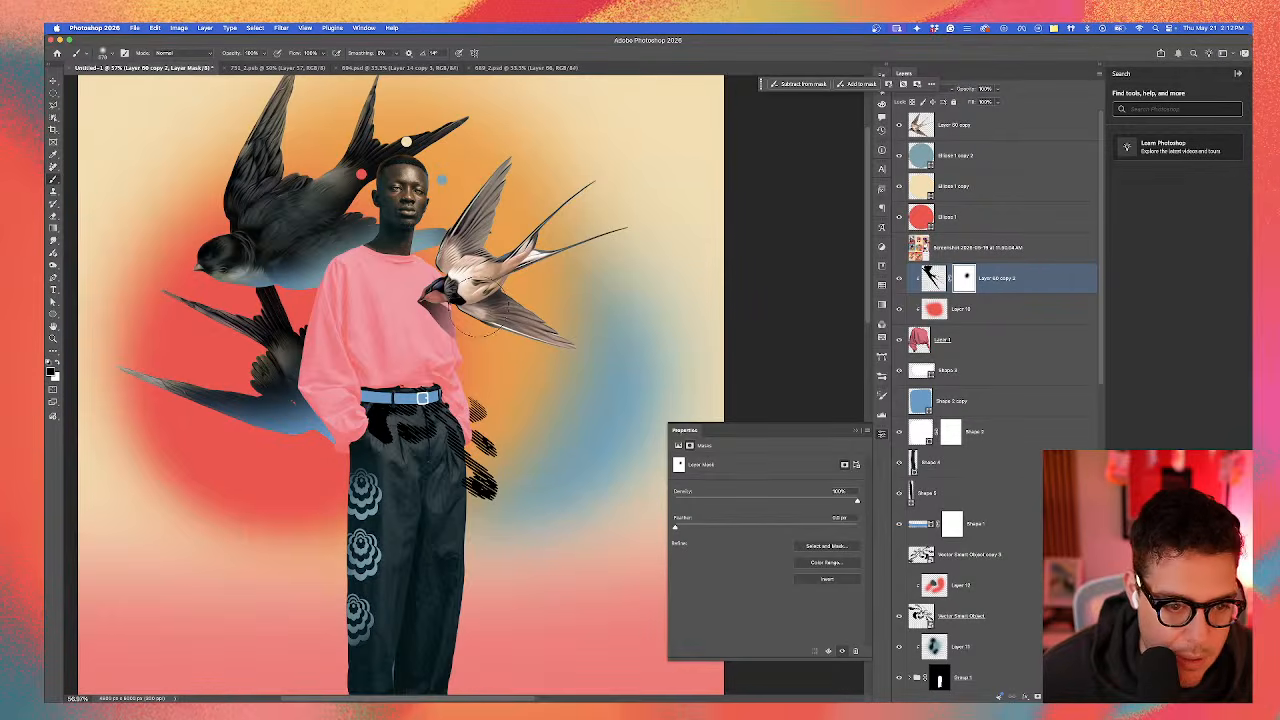
# Step: Add a new layer above the small brown swallow beside the man and clip it to the swallow
pyautogui.press('v')
pyautogui.click(424, 295)
pyautogui.scroll(5, 424, 292)
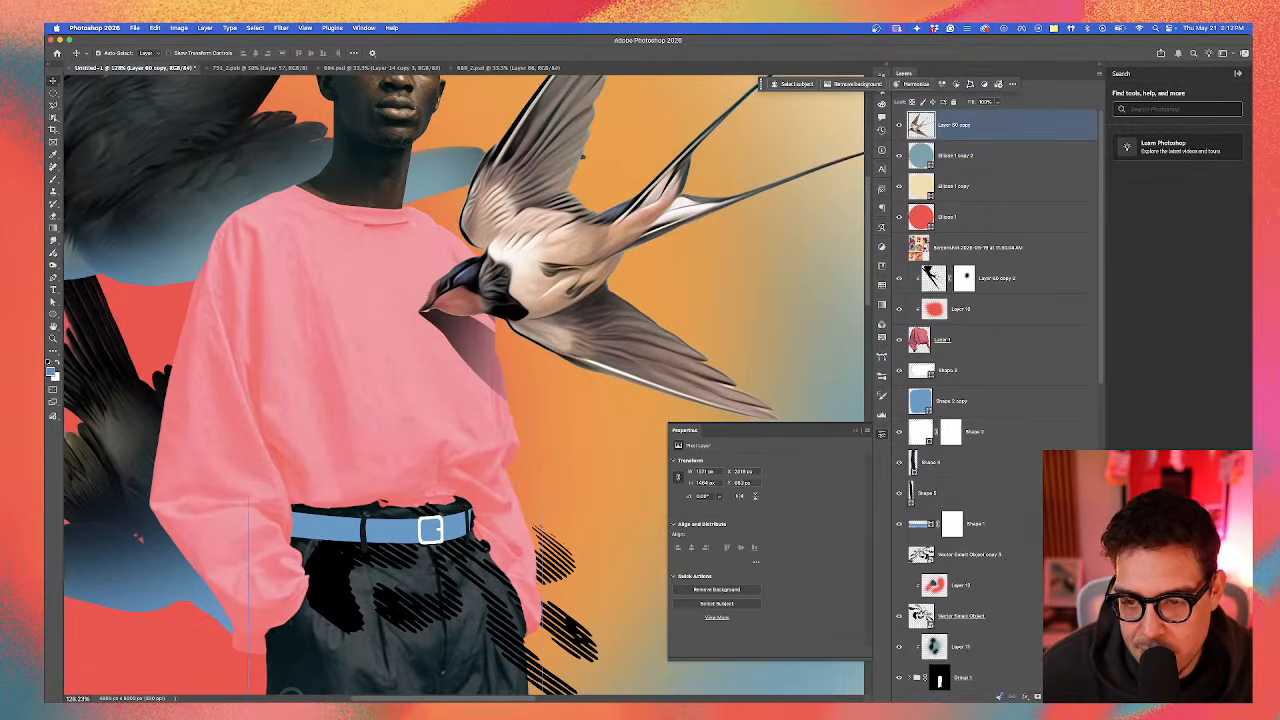
pyautogui.click(1075, 696)
pyautogui.keyDown('alt'); pyautogui.click(962, 140); pyautogui.keyUp('alt')
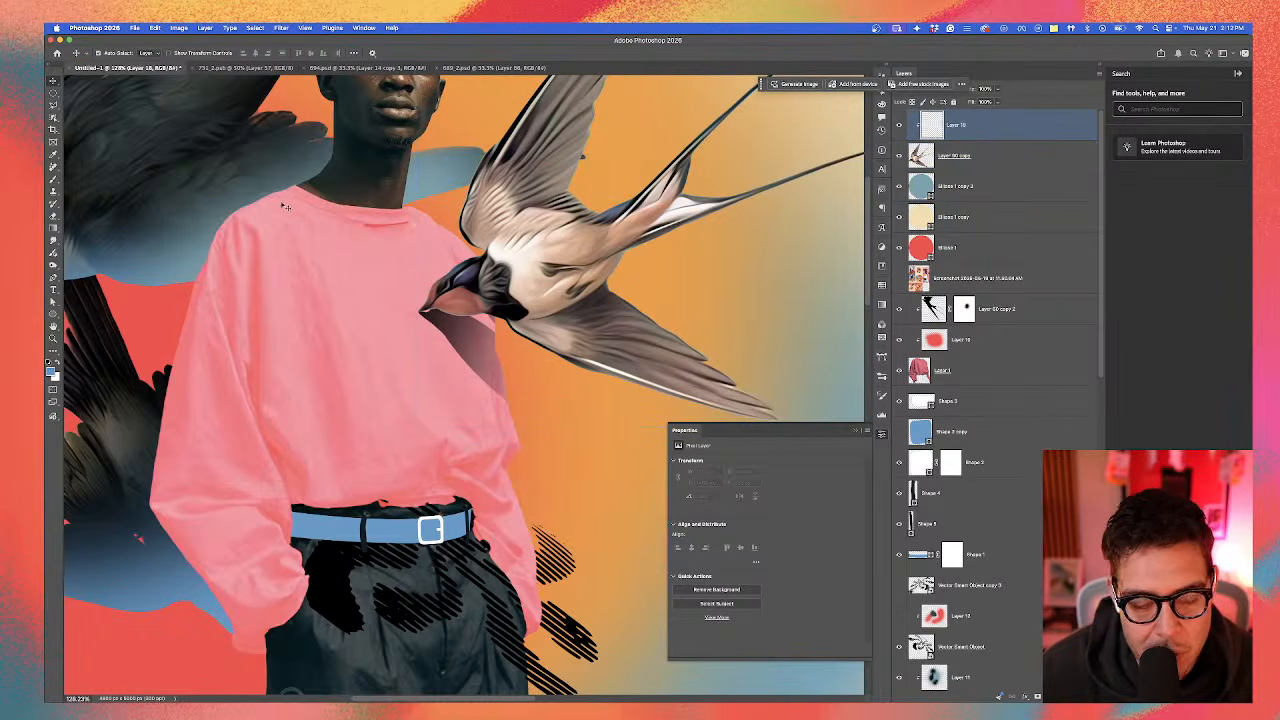
# Step: Paint the swallow's face and beak on the clipped layer with the Brush, using dark and red tones sampled from the artwork
pyautogui.click(50, 180)
pyautogui.keyDown('alt'); pyautogui.click(451, 277); pyautogui.keyUp('alt')
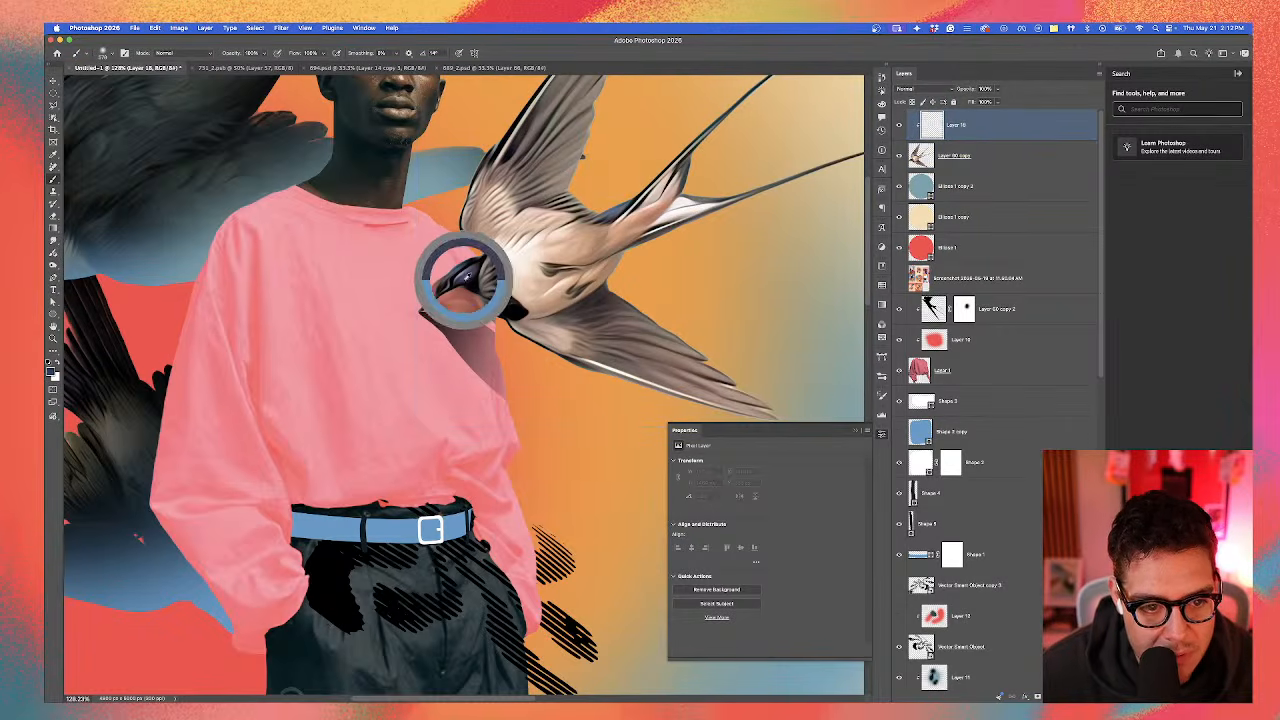
pyautogui.moveTo(454, 281)
pyautogui.mouseDown()
pyautogui.moveTo(378, 277)
pyautogui.moveTo(380, 291)
pyautogui.moveTo(470, 305)
pyautogui.moveTo(492, 358)
pyautogui.moveTo(383, 346)
pyautogui.mouseUp()
pyautogui.keyDown('alt'); pyautogui.click(422, 420); pyautogui.keyUp('alt')
pyautogui.press('super+z')
pyautogui.keyDown('alt'); pyautogui.click(144, 338); pyautogui.keyUp('alt')
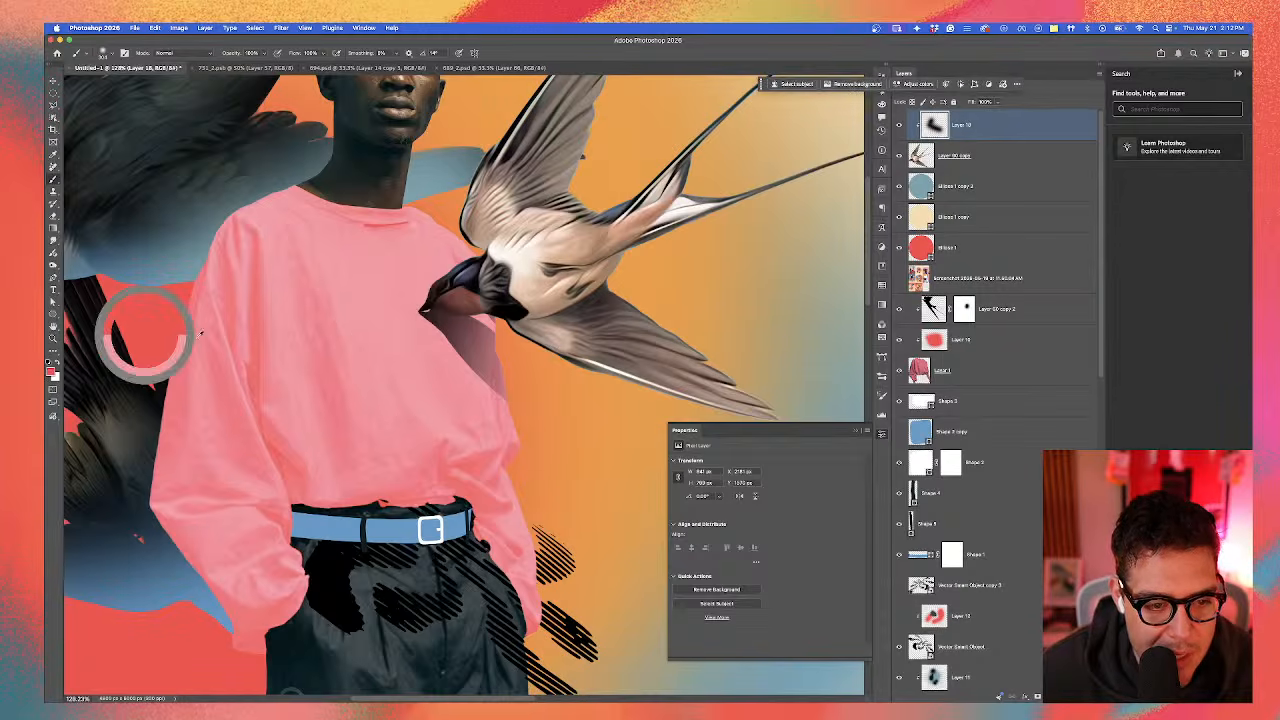
pyautogui.moveTo(404, 350); pyautogui.dragTo(410, 252)
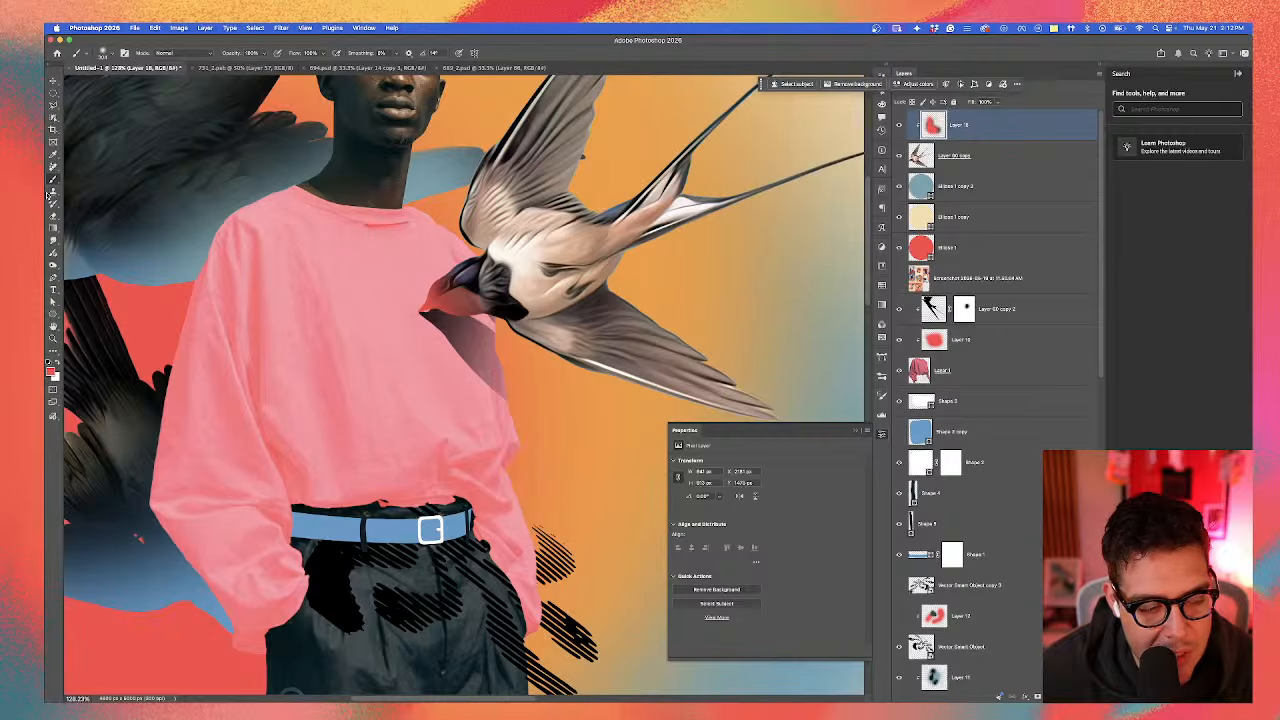
# Step: Draw a red circle about 22 px wide on the small swallow's head as its eye
pyautogui.click(52, 313)
pyautogui.scroll(5, 495, 298)
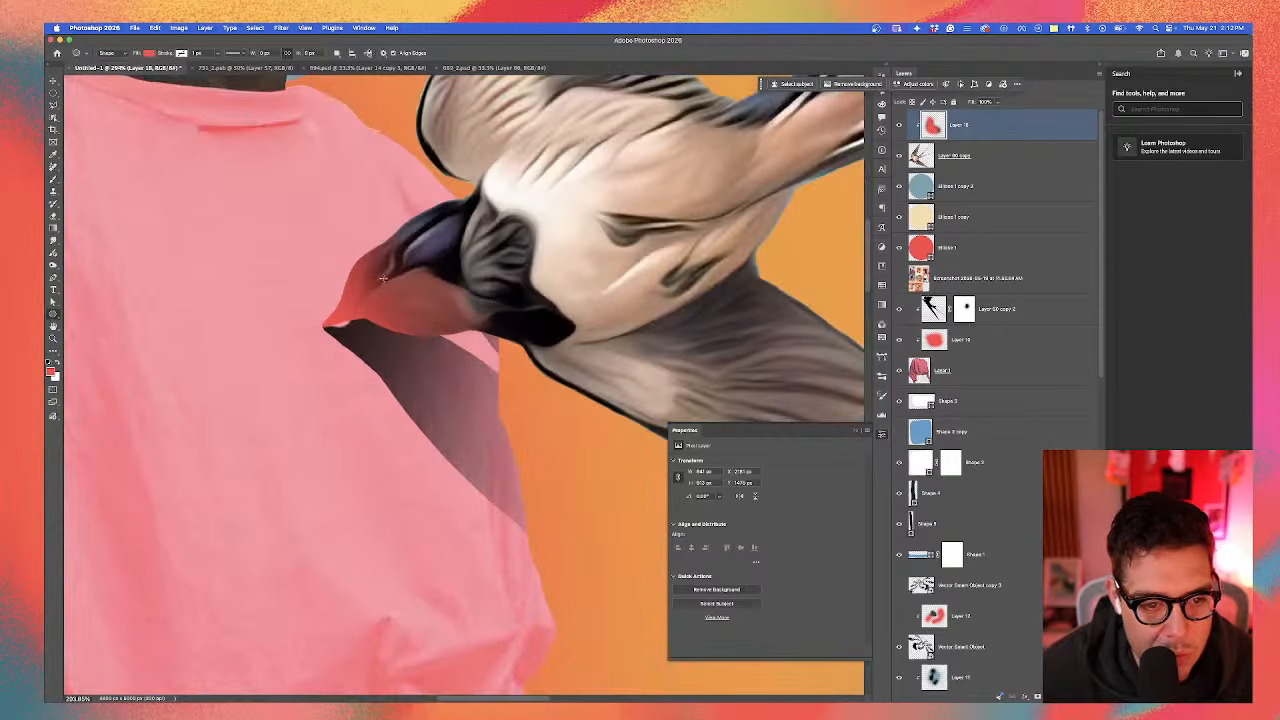
pyautogui.rightClick(373, 259)
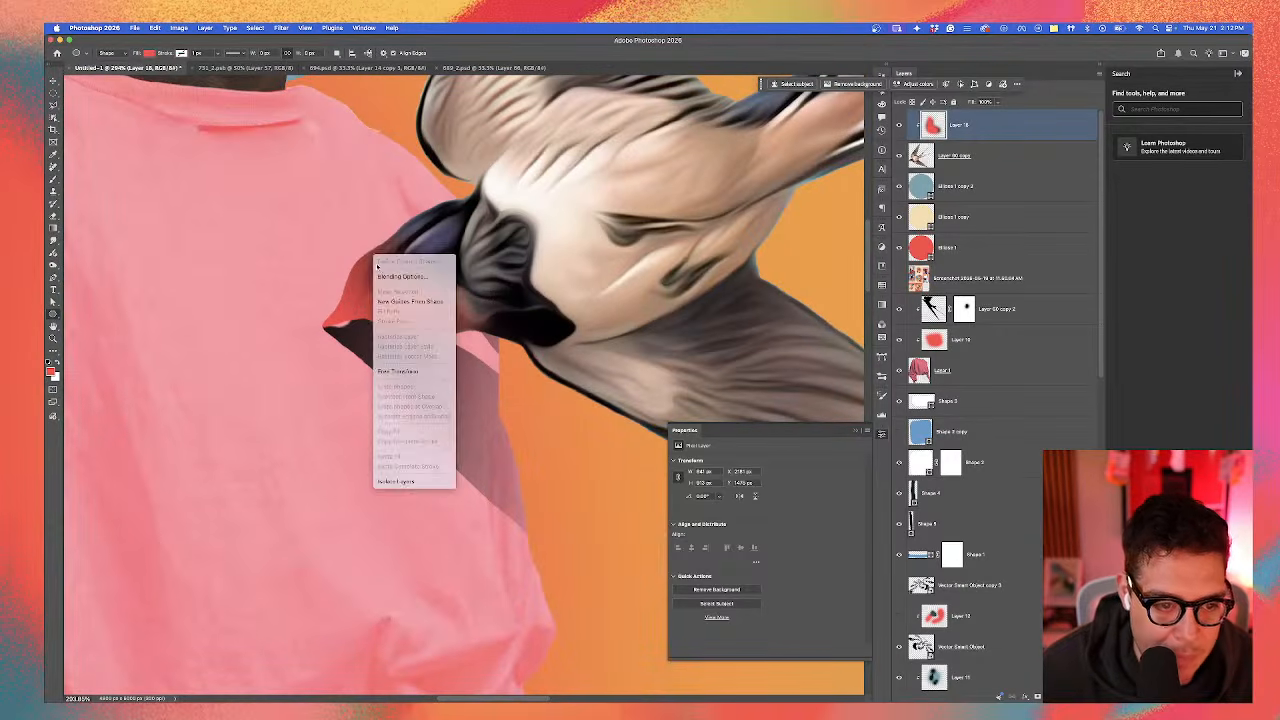
pyautogui.click(372, 262)
pyautogui.moveTo(374, 260); pyautogui.dragTo(390, 276)
pyautogui.press('v')
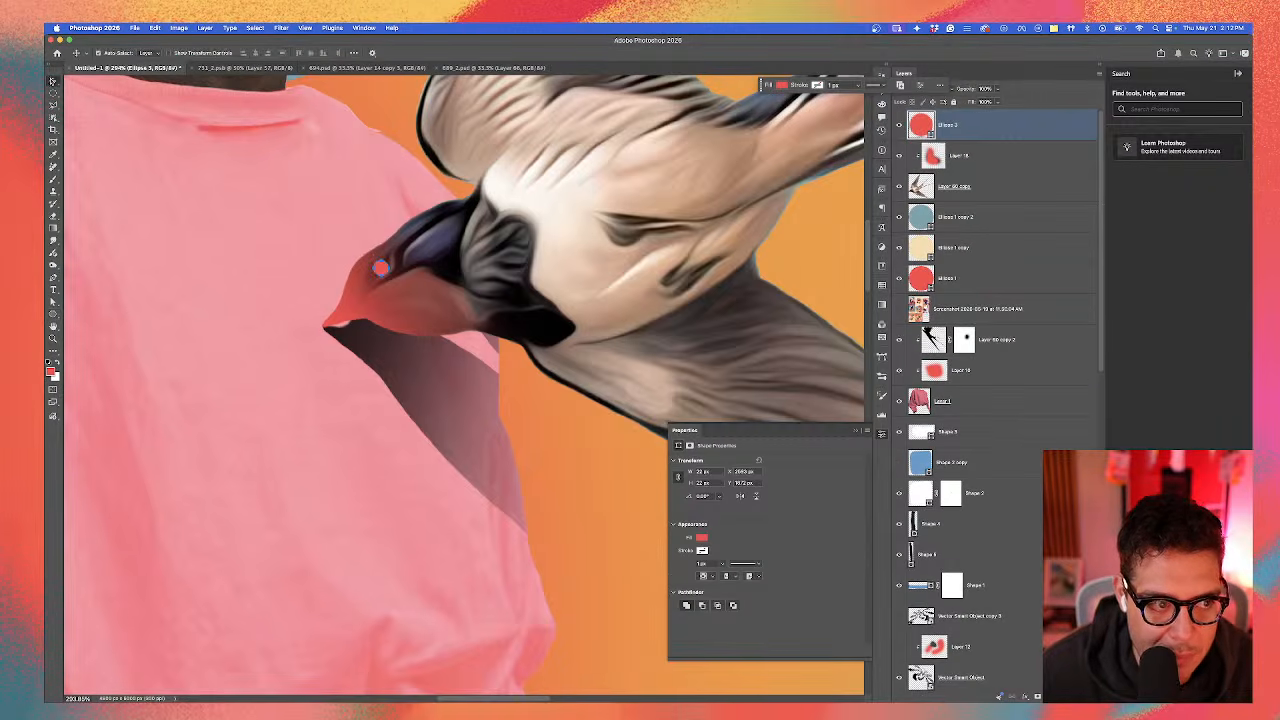
# Step: Examine the small swallow's recoloured face and its shadow on the sweater, both close up and in the overall composition
pyautogui.click(229, 263)
pyautogui.scroll(-3, 297, 314)
pyautogui.scroll(-3, 328, 362)
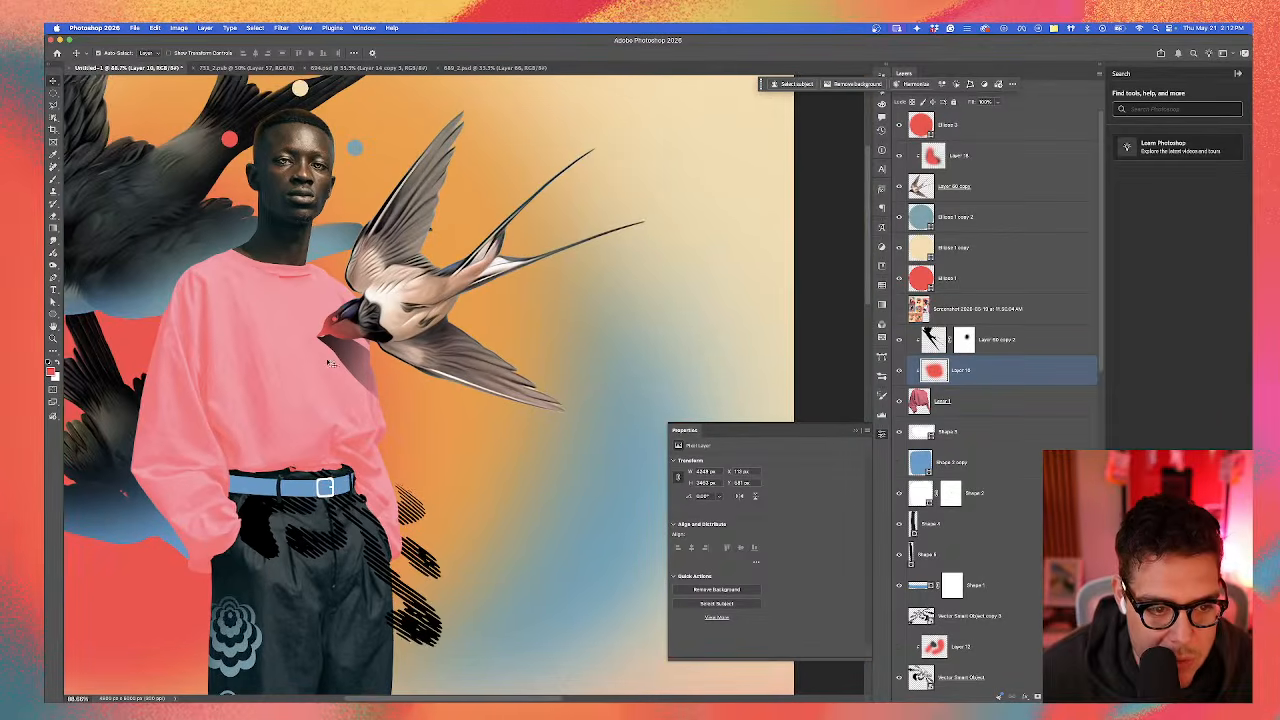
pyautogui.scroll(2, 461, 371)
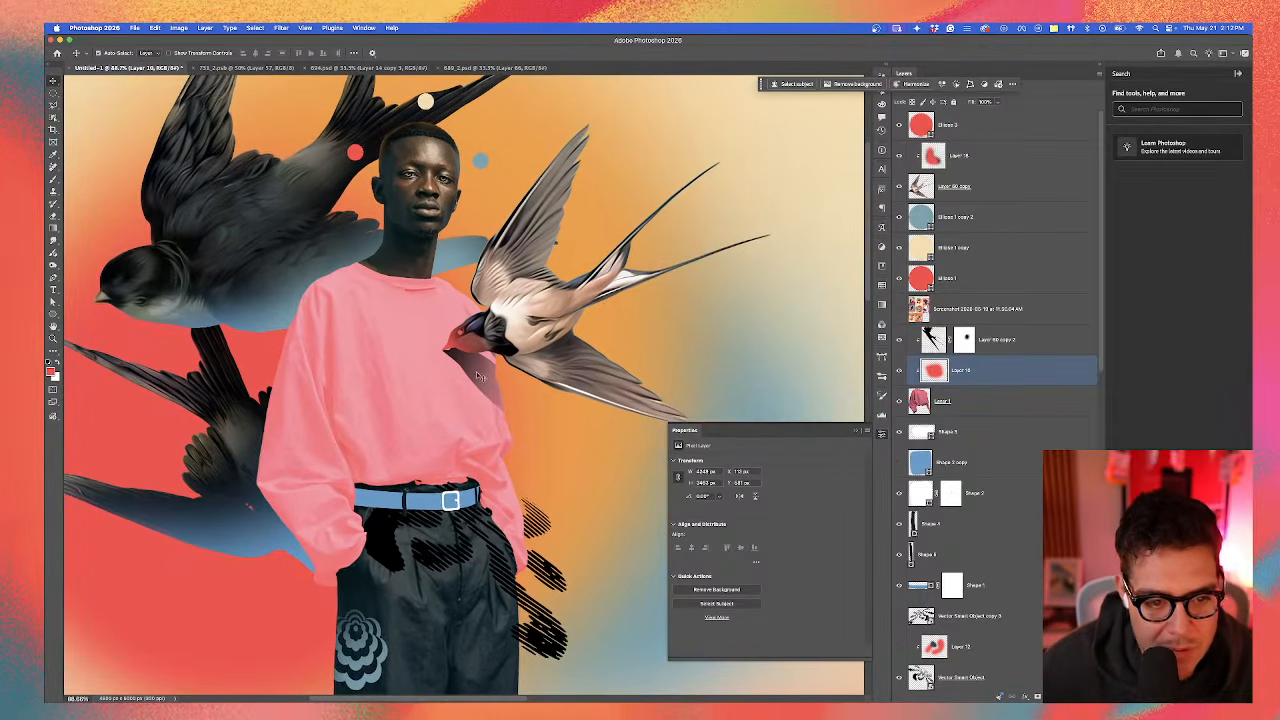
pyautogui.click(460, 364)
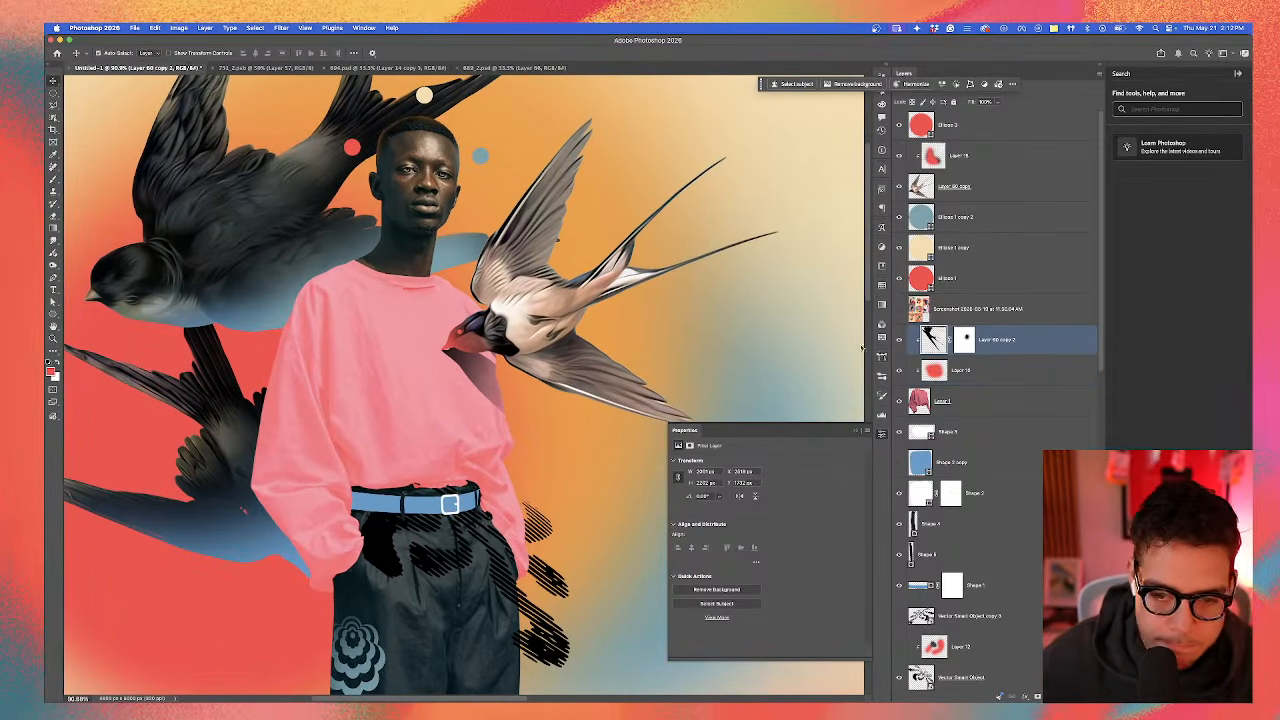
pyautogui.scroll(2, 460, 364)
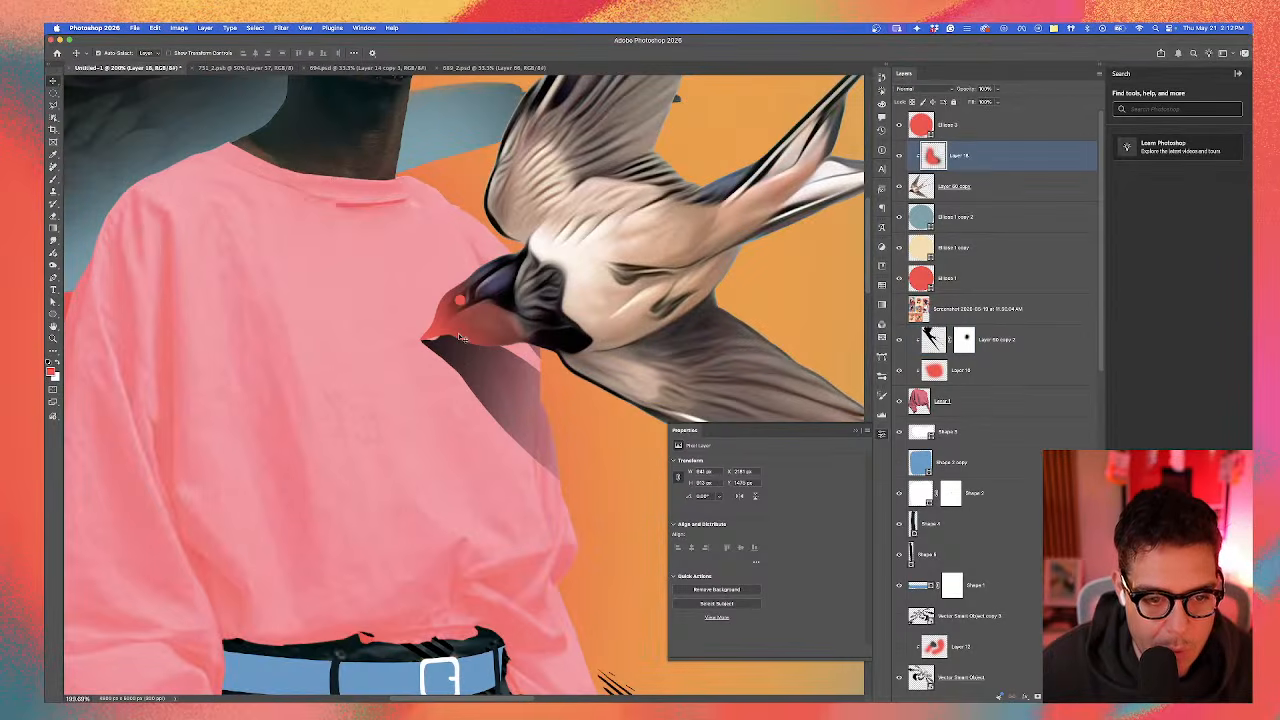
pyautogui.click(462, 339)
pyautogui.scroll(-1, 460, 338)
pyautogui.scroll(-4, 460, 338)
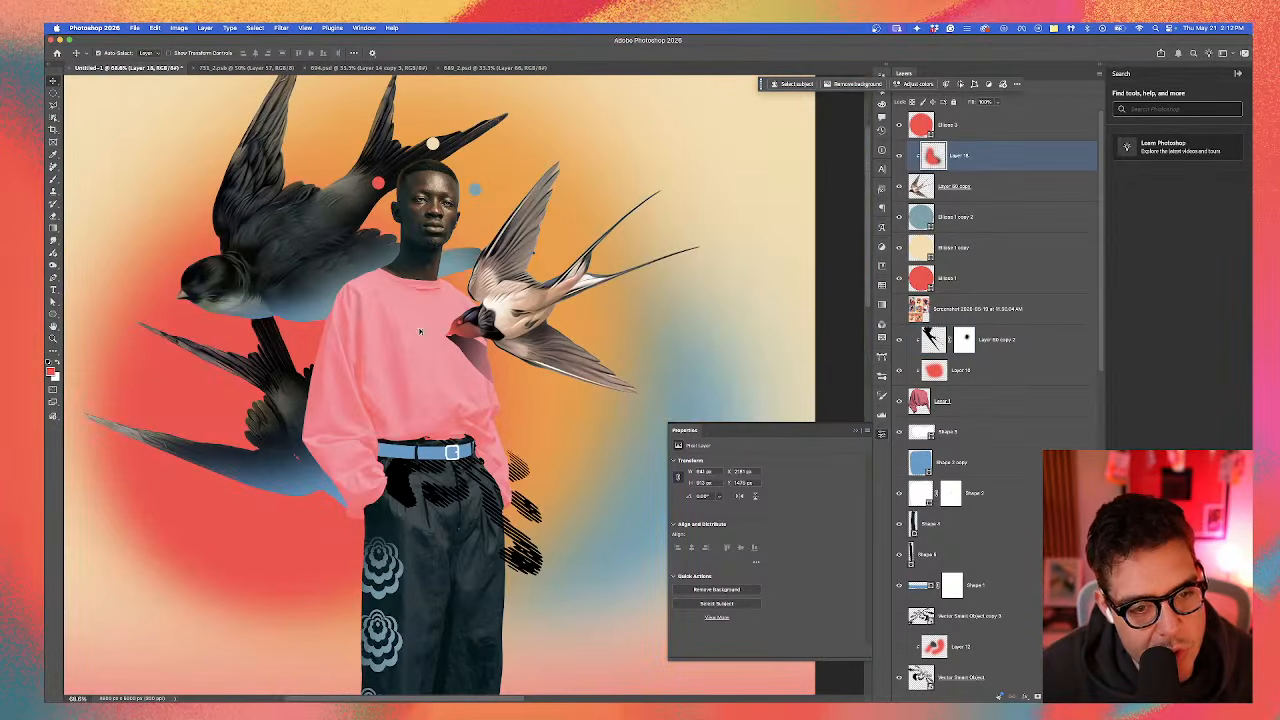
pyautogui.scroll(1, 420, 331)
pyautogui.scroll(3, 449, 341)
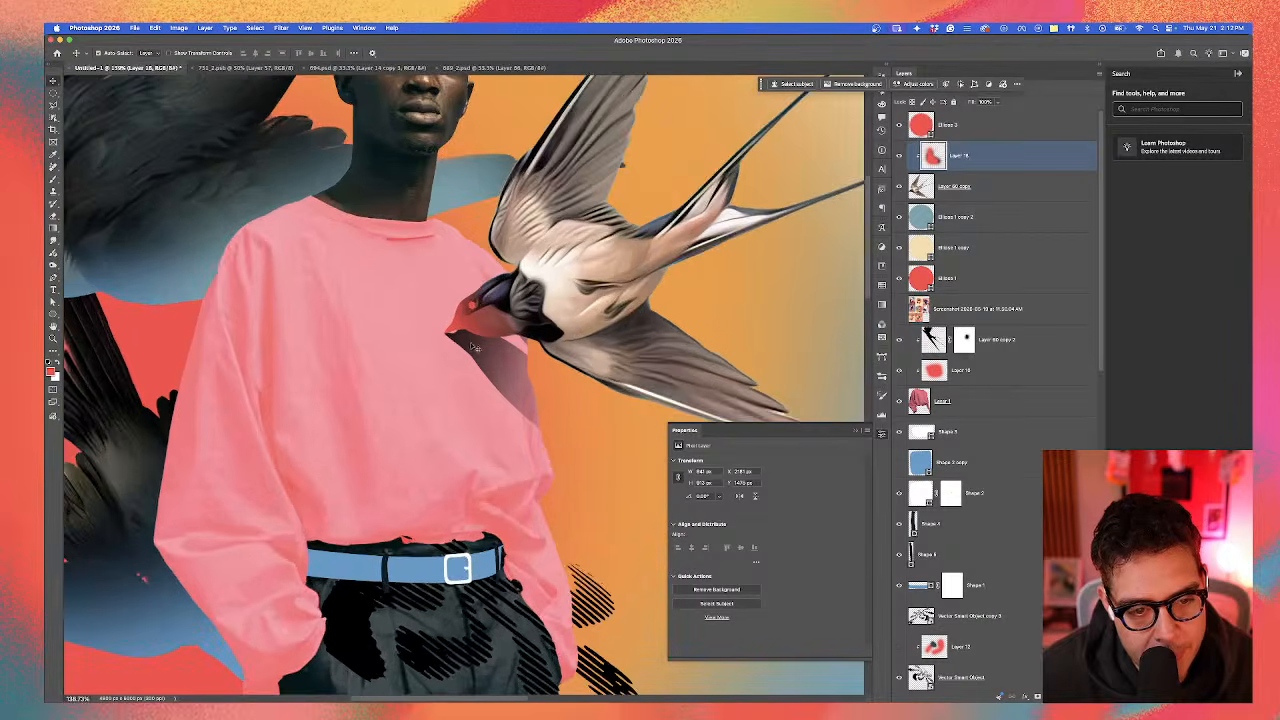
# Step: Free transform the small swallow's shadow so it slants farther outward and downward from the beak across the sweater
pyautogui.click(470, 344)
pyautogui.scroll(-1, 473, 345)
pyautogui.hotkey('ctrl', 't')
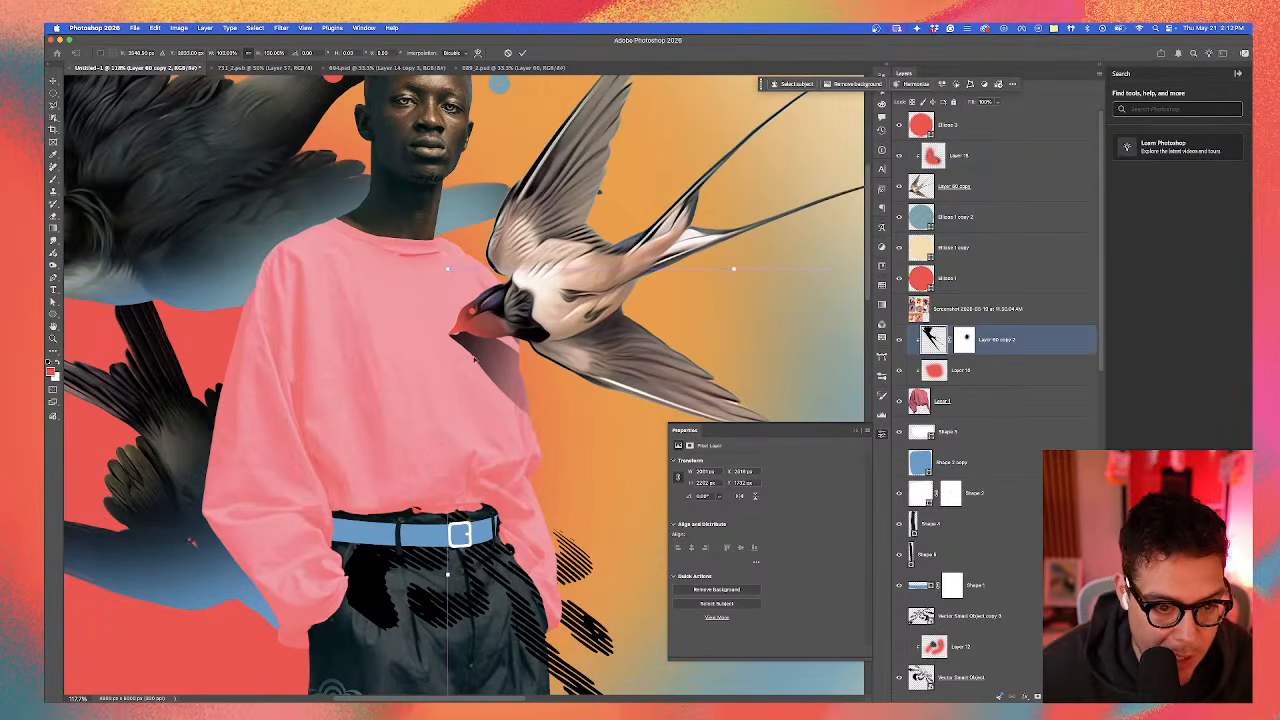
pyautogui.scroll(4, 475, 347)
pyautogui.scroll(4, 383, 268)
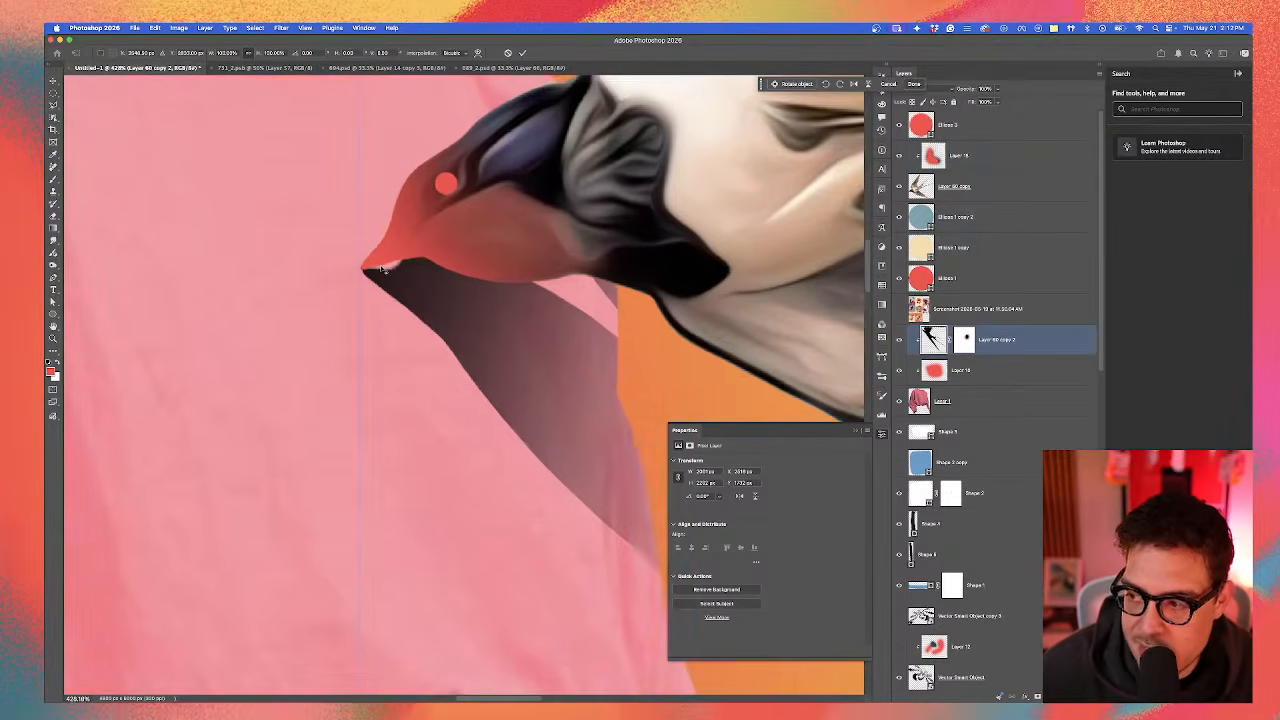
pyautogui.scroll(-8, 386, 265)
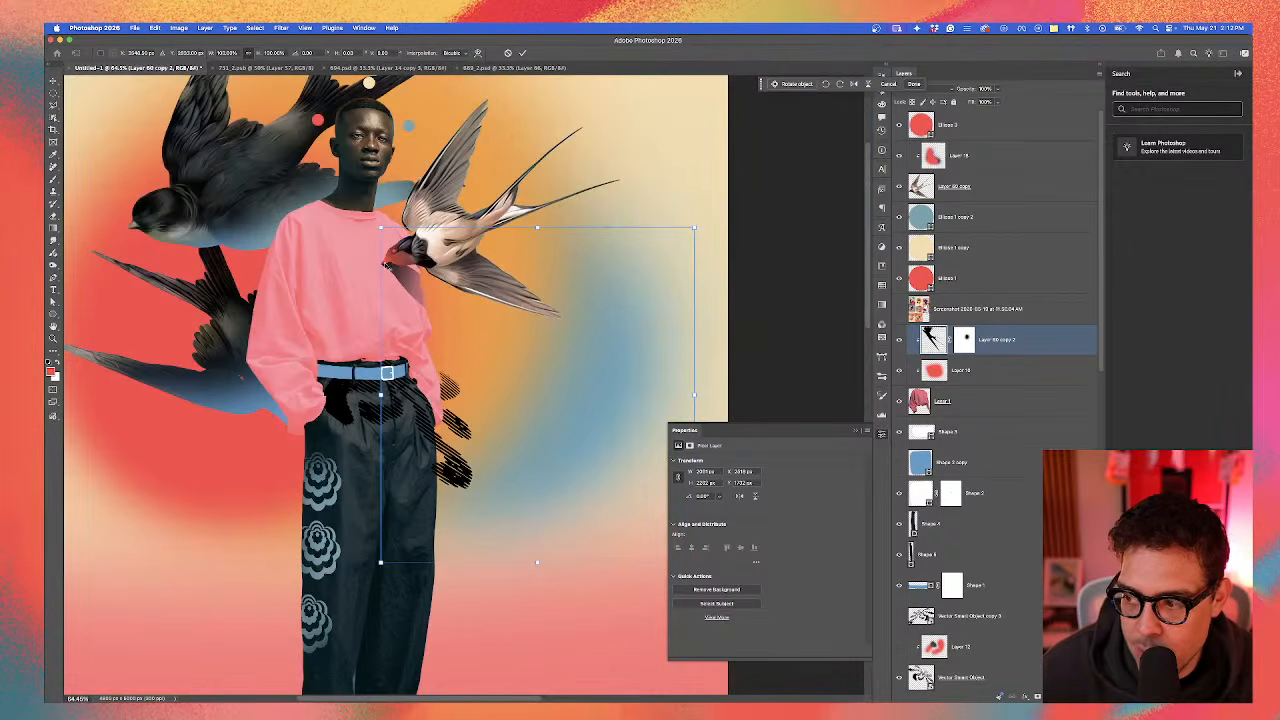
pyautogui.scroll(-3, 399, 303)
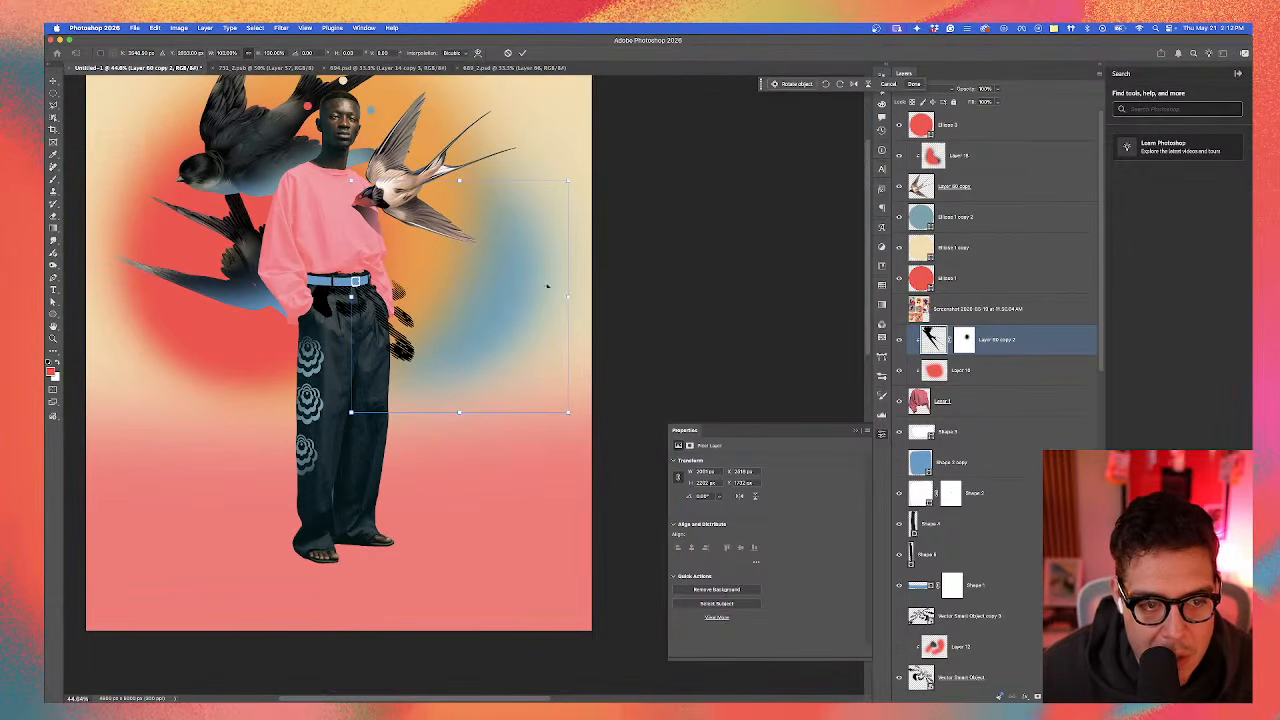
pyautogui.moveTo(570, 305); pyautogui.dragTo(676, 479)
pyautogui.press('Return')
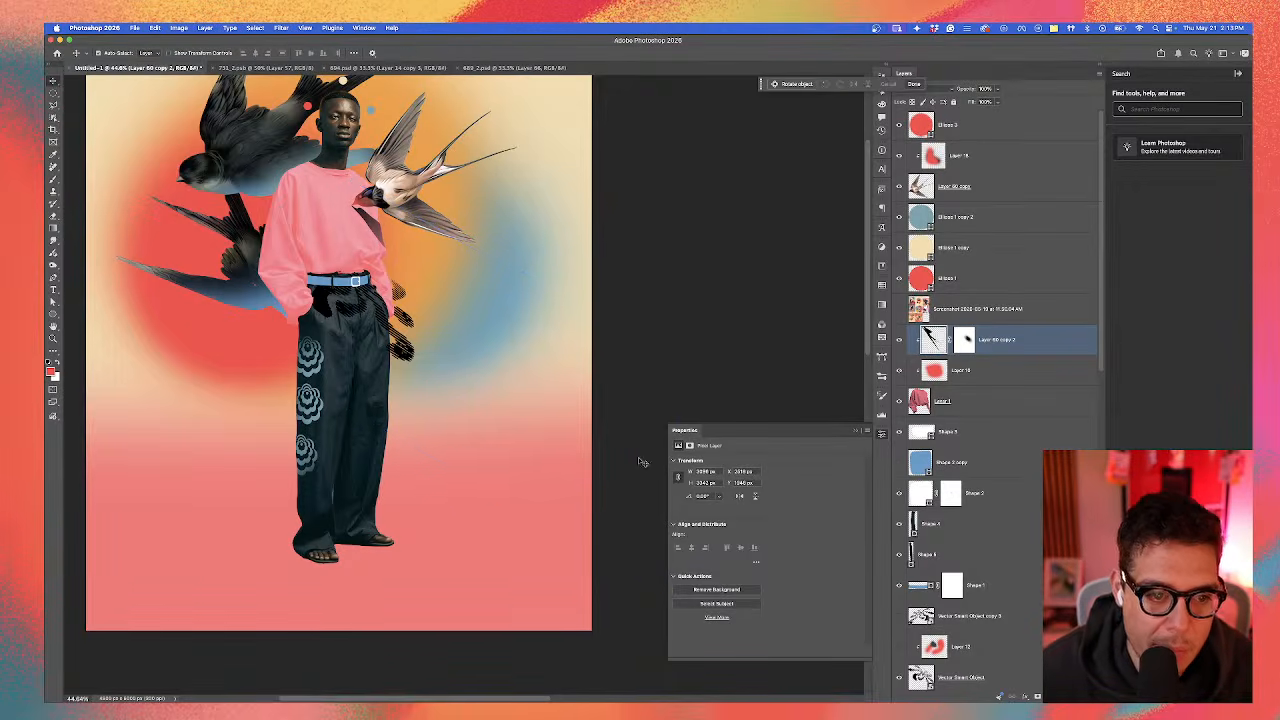
# Step: Examine how the reshaped shadow and the small swallow look on the sweater and in the whole poster
pyautogui.scroll(2, 270, 160)
pyautogui.scroll(5, 270, 158)
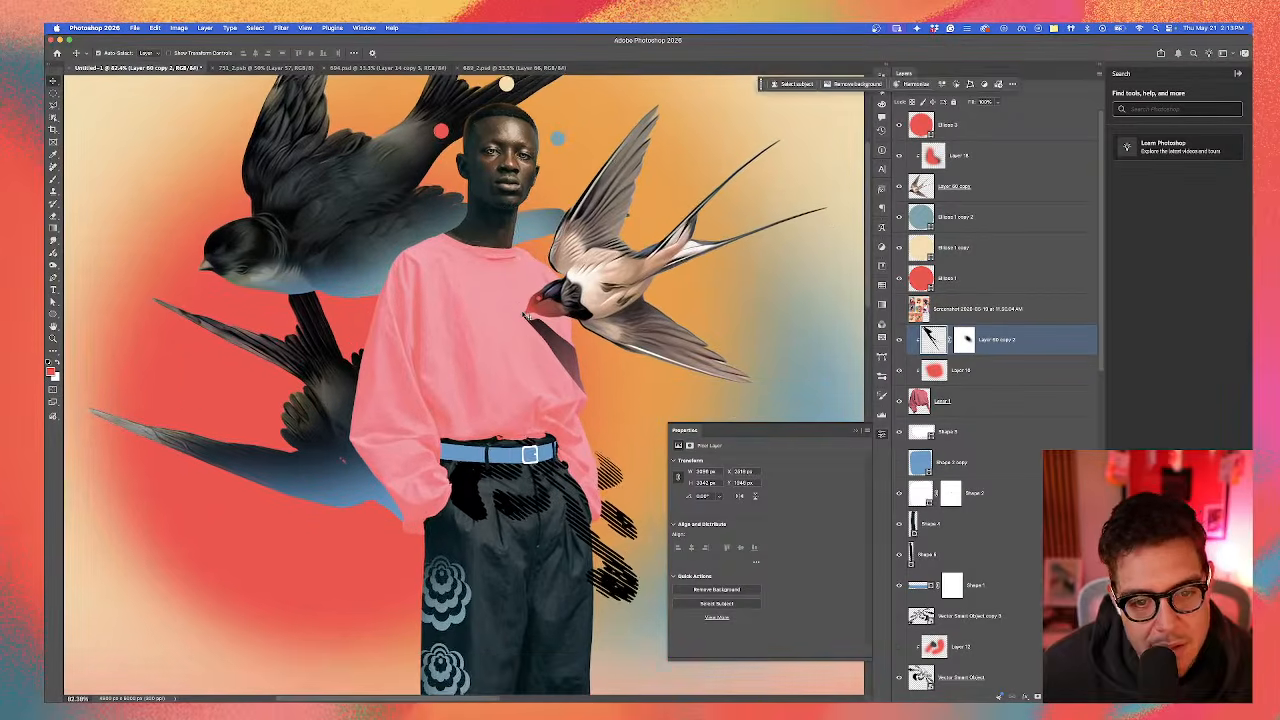
pyautogui.scroll(4, 531, 349)
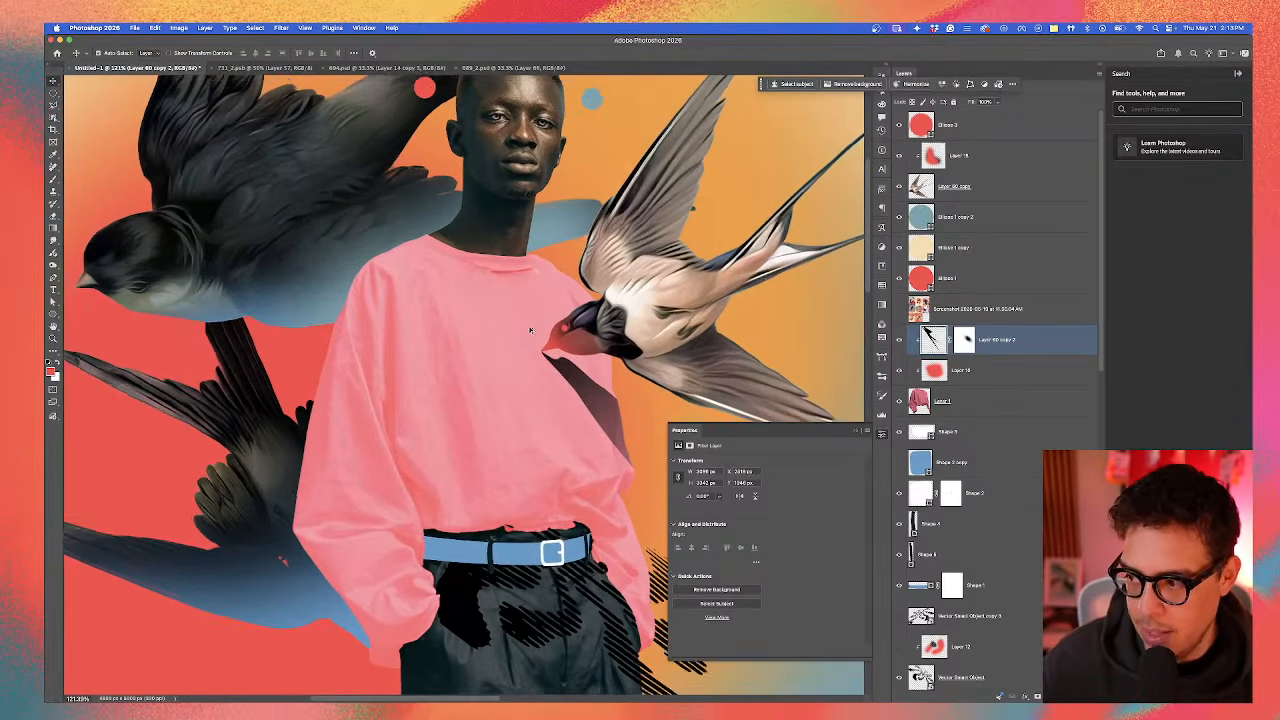
pyautogui.scroll(-5, 528, 362)
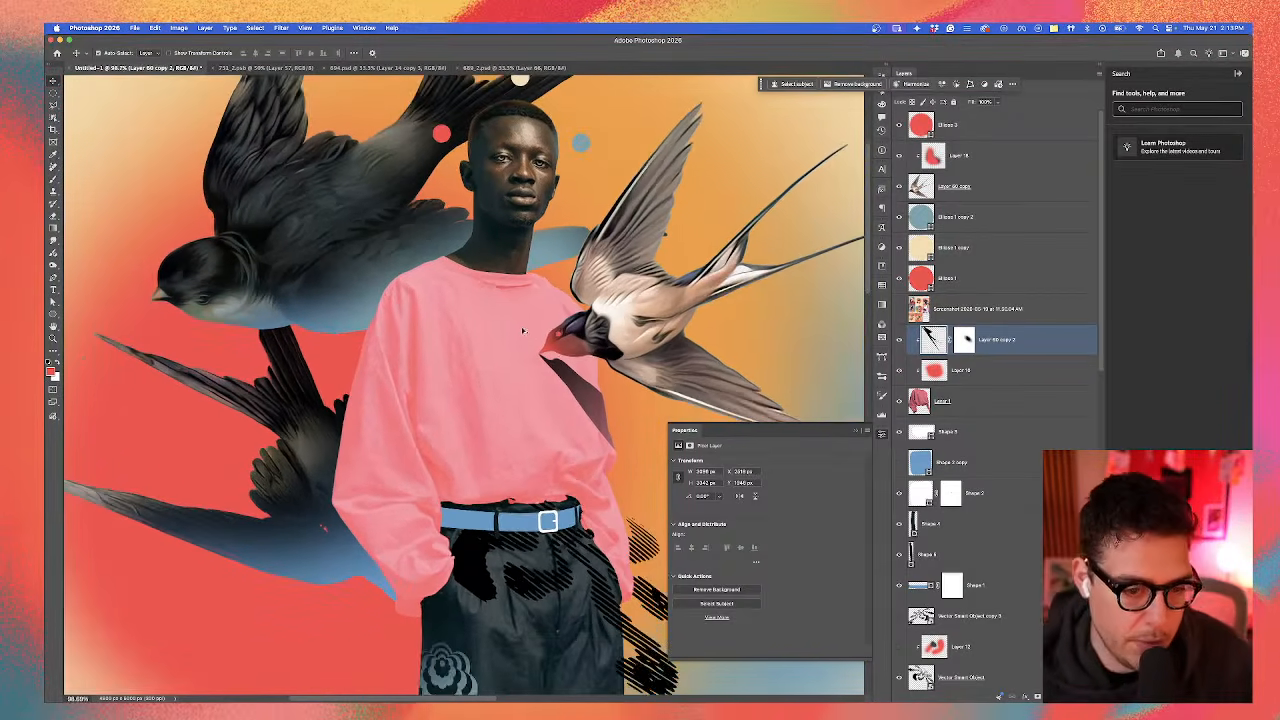
pyautogui.scroll(1, 524, 334)
pyautogui.scroll(3, 524, 334)
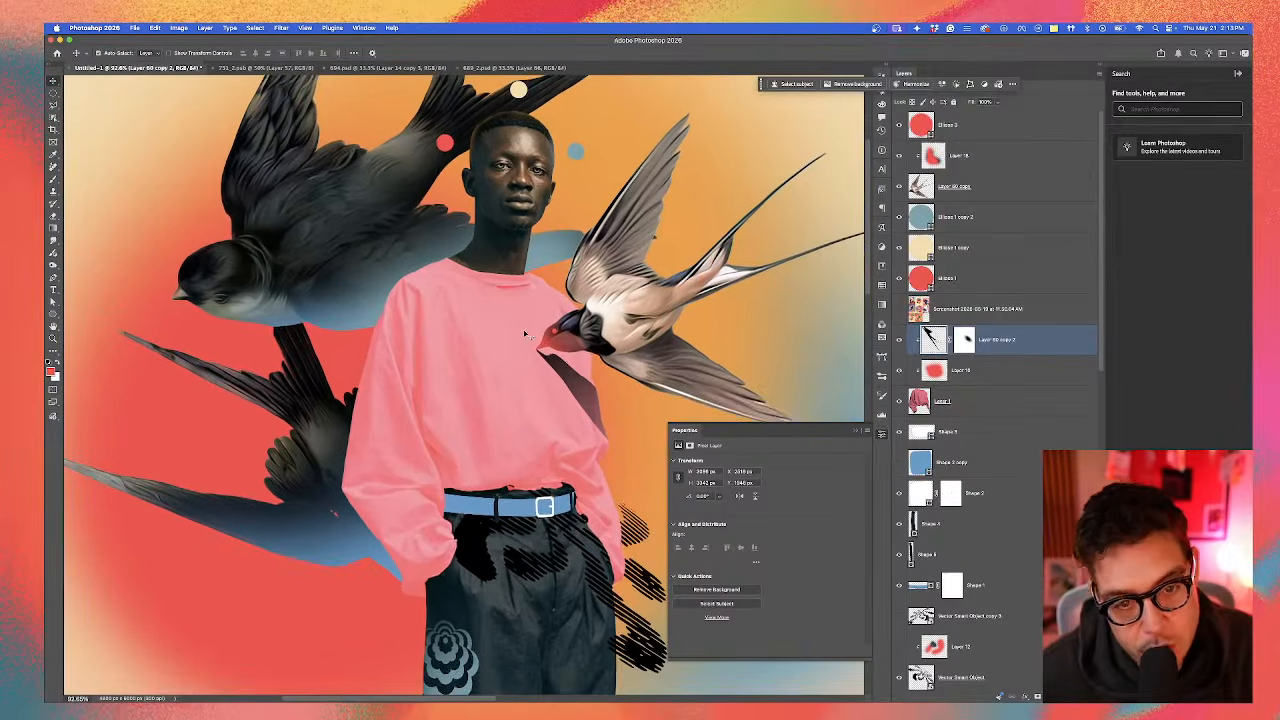
pyautogui.scroll(-6, 505, 358)
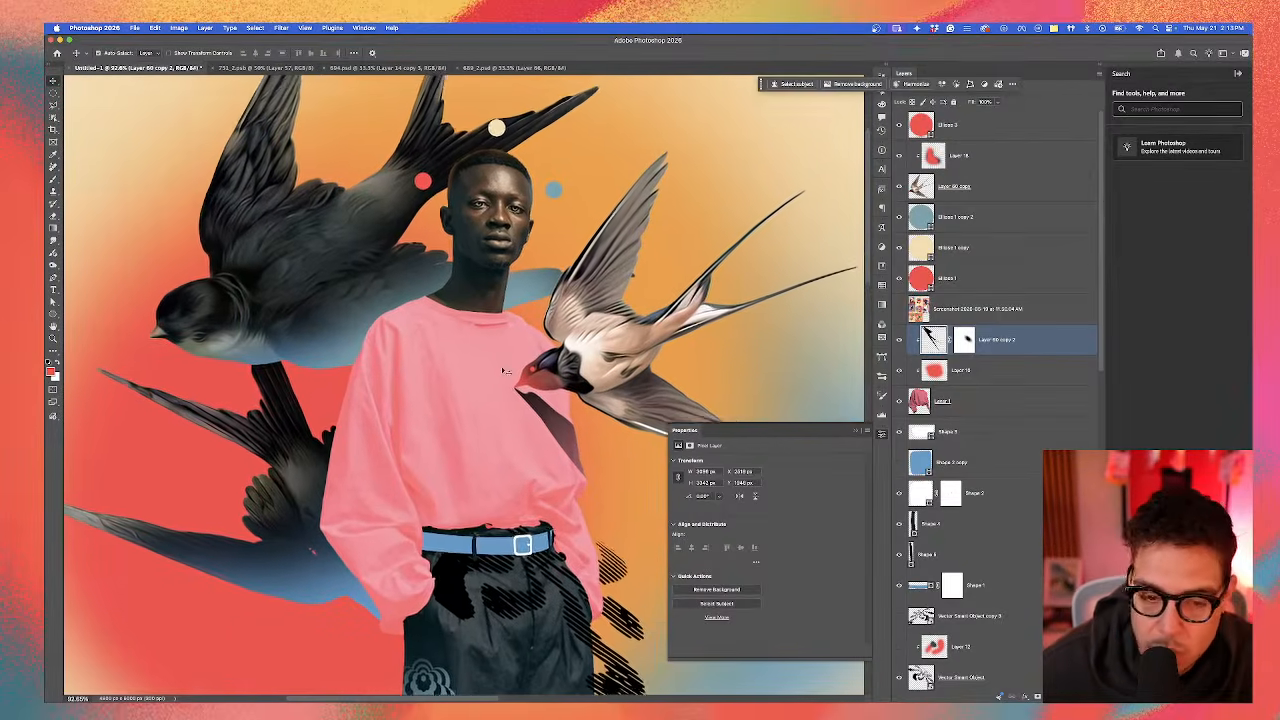
pyautogui.scroll(1, 419, 413)
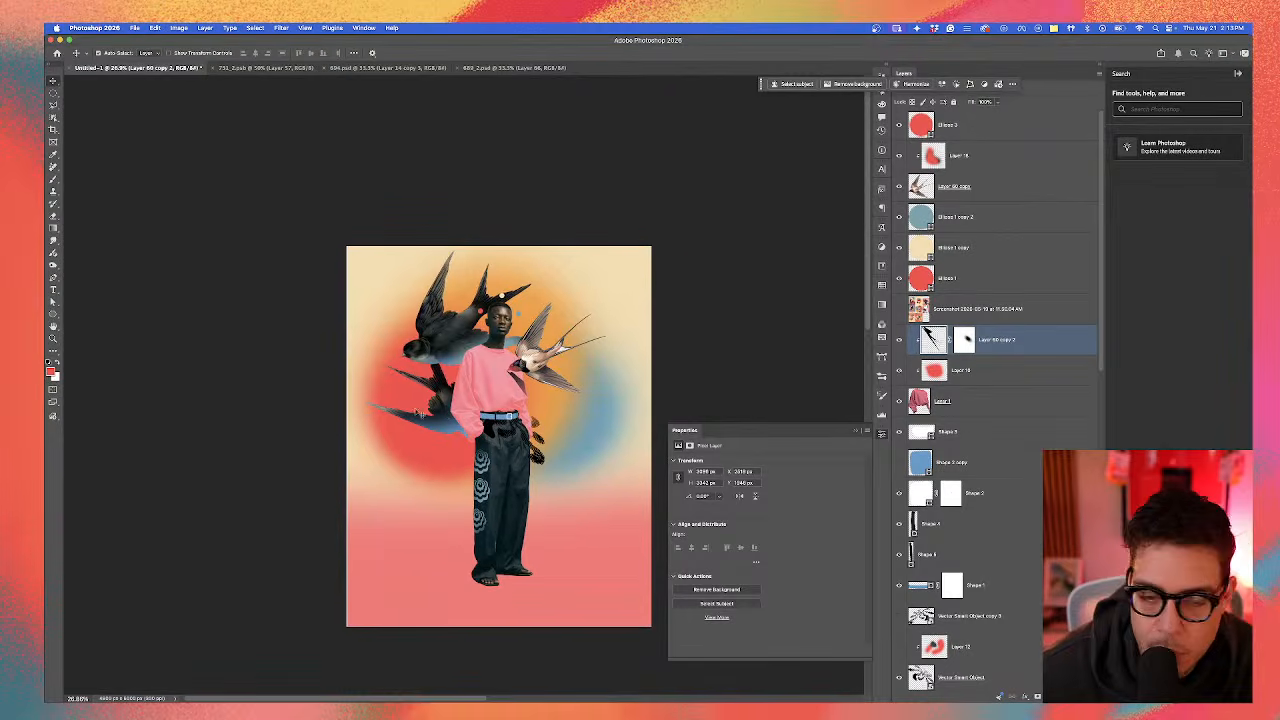
pyautogui.scroll(4, 480, 350)
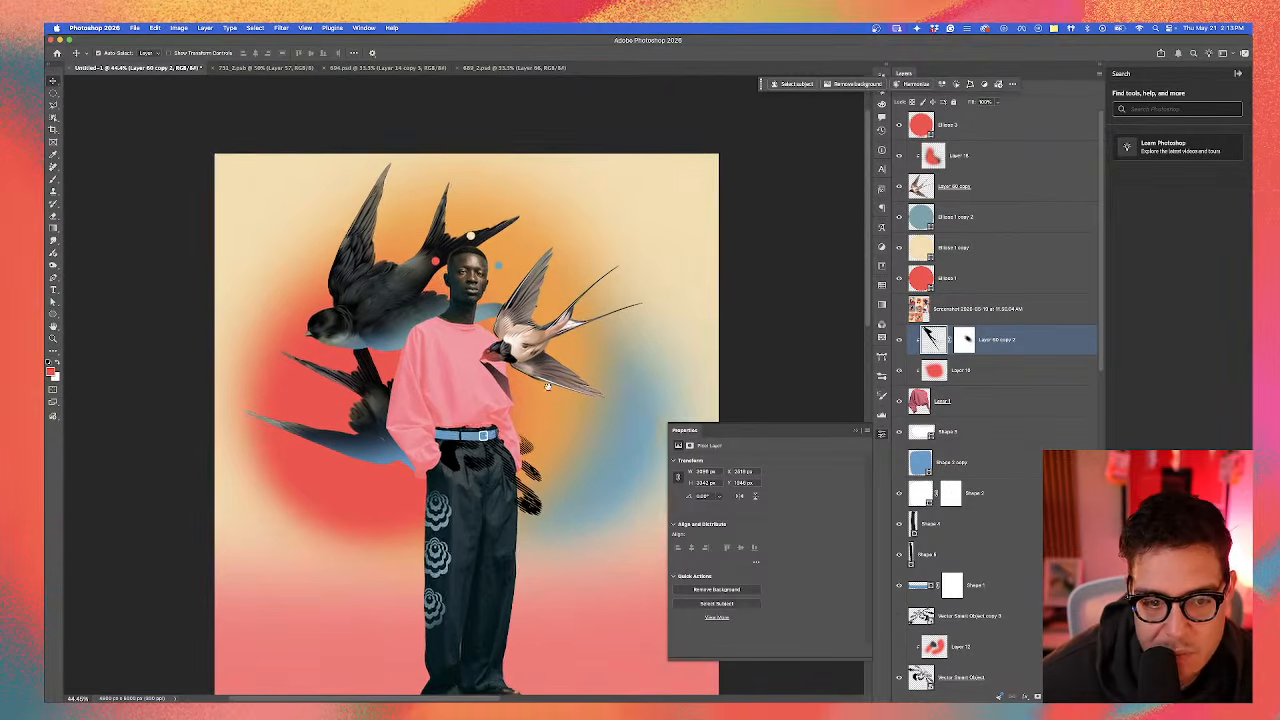
pyautogui.scroll(1, 519, 353)
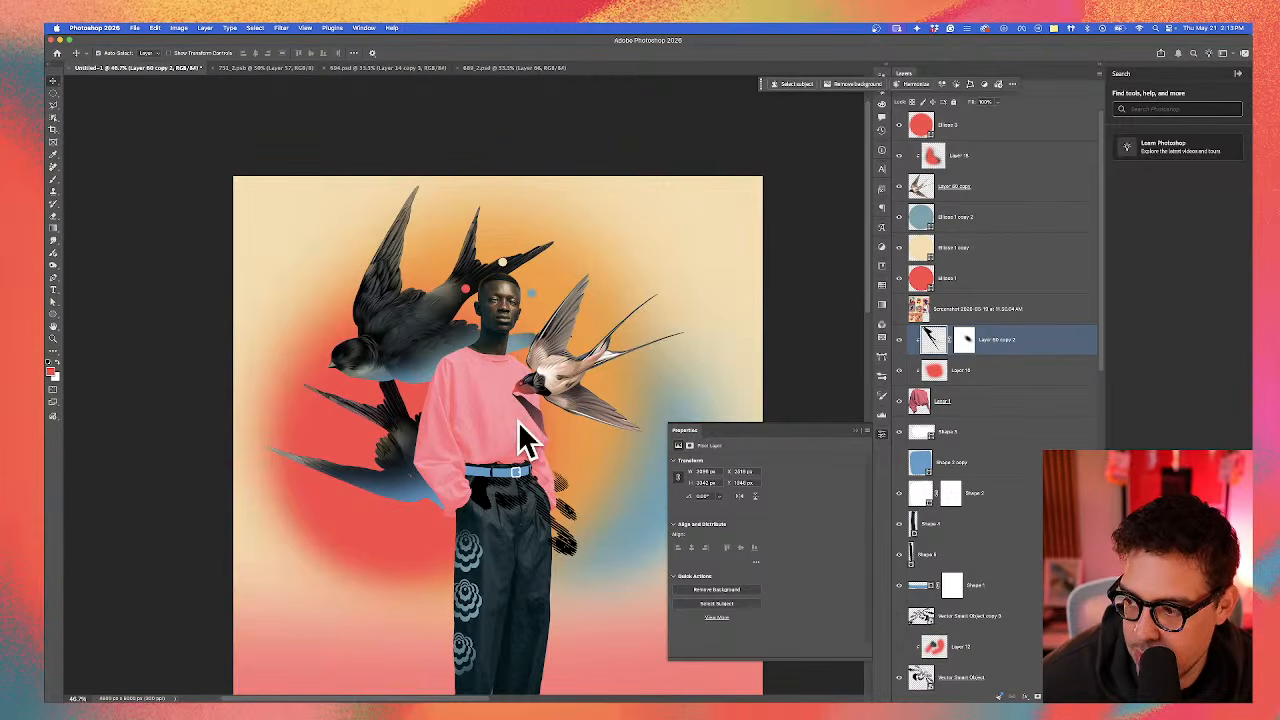
pyautogui.scroll(1, 530, 350)
pyautogui.moveTo(527, 348); pyautogui.dragTo(484, 287)
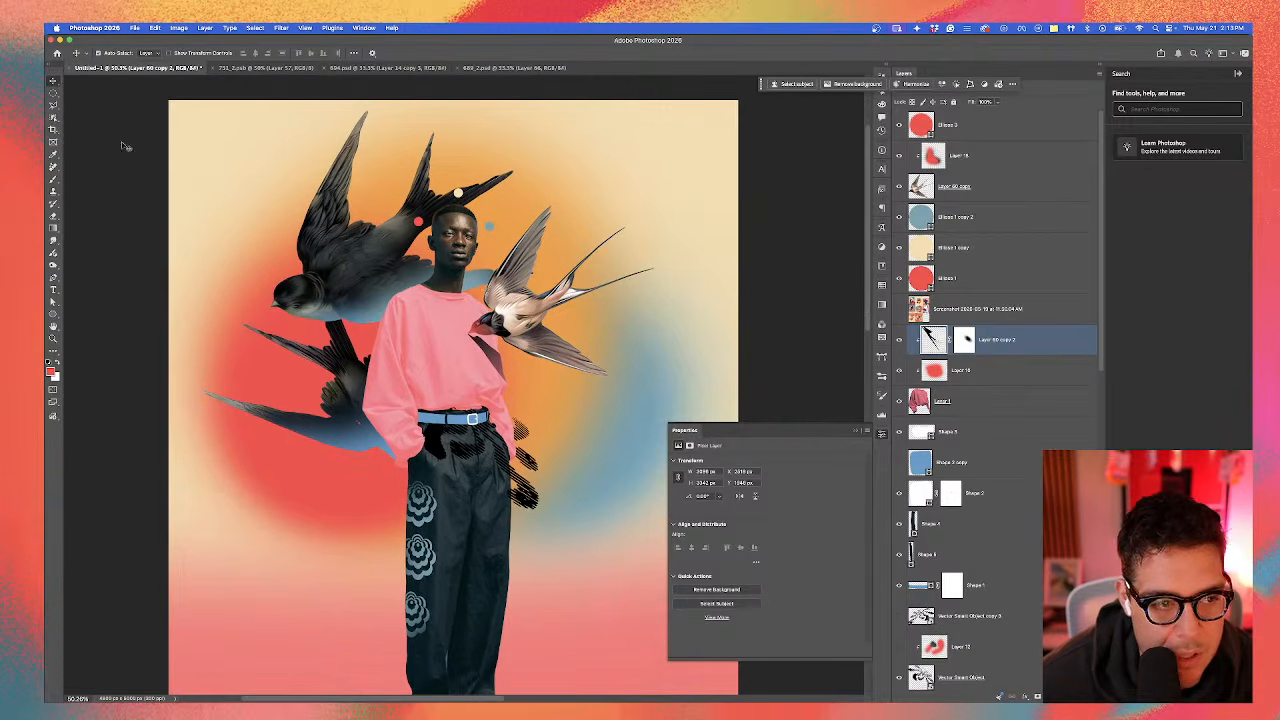
# Step: Set the Crop tool's aspect ratio to Original Ratio for the poster
pyautogui.click(53, 129)
pyautogui.scroll(-1, 493, 207)
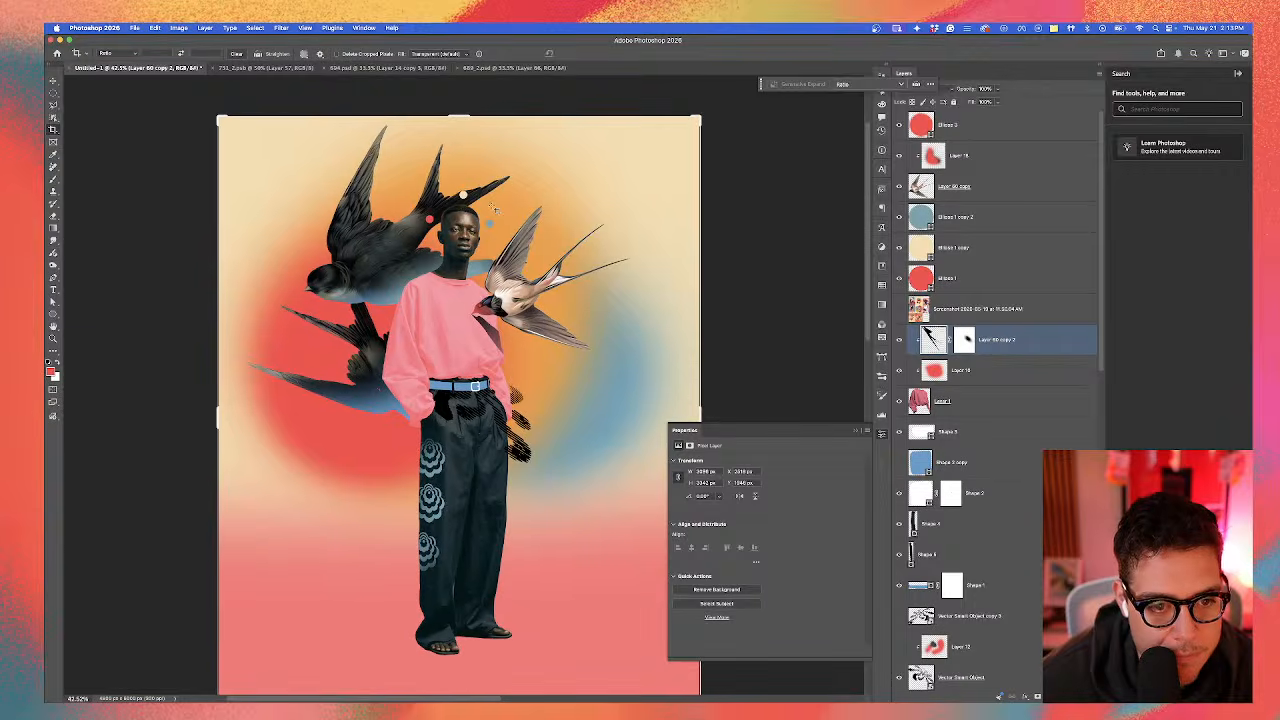
pyautogui.moveTo(481, 257); pyautogui.dragTo(465, 209)
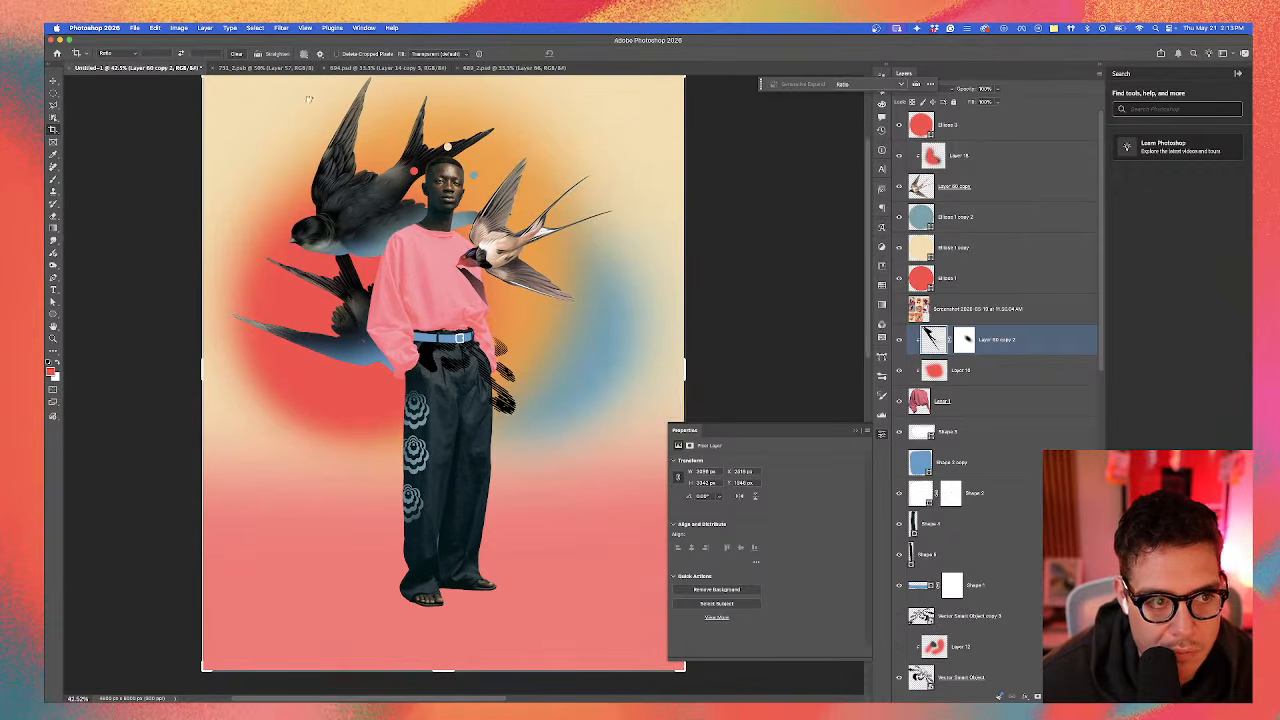
pyautogui.click(127, 55)
pyautogui.click(124, 79)
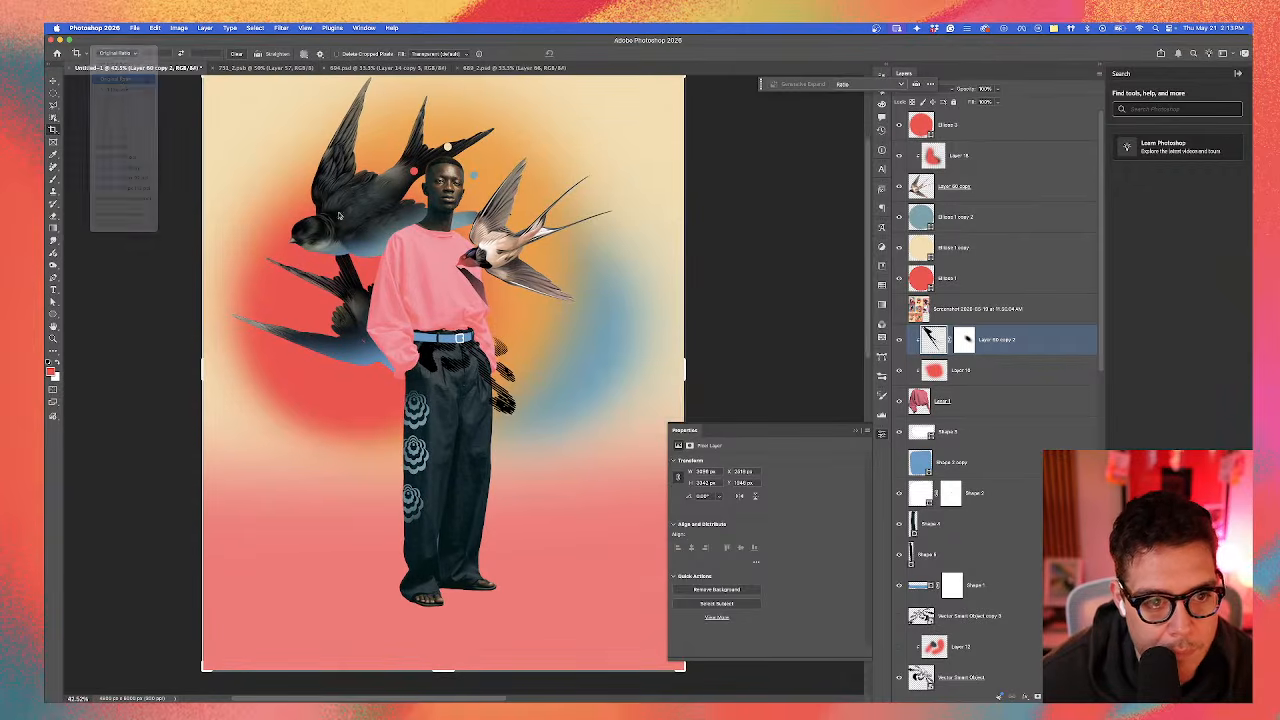
# Step: Try cropping the poster to the man and swallows with an empty strip above the artwork, and undo that crop
pyautogui.scroll(-3, 484, 350)
pyautogui.moveTo(569, 444); pyautogui.dragTo(560, 486)
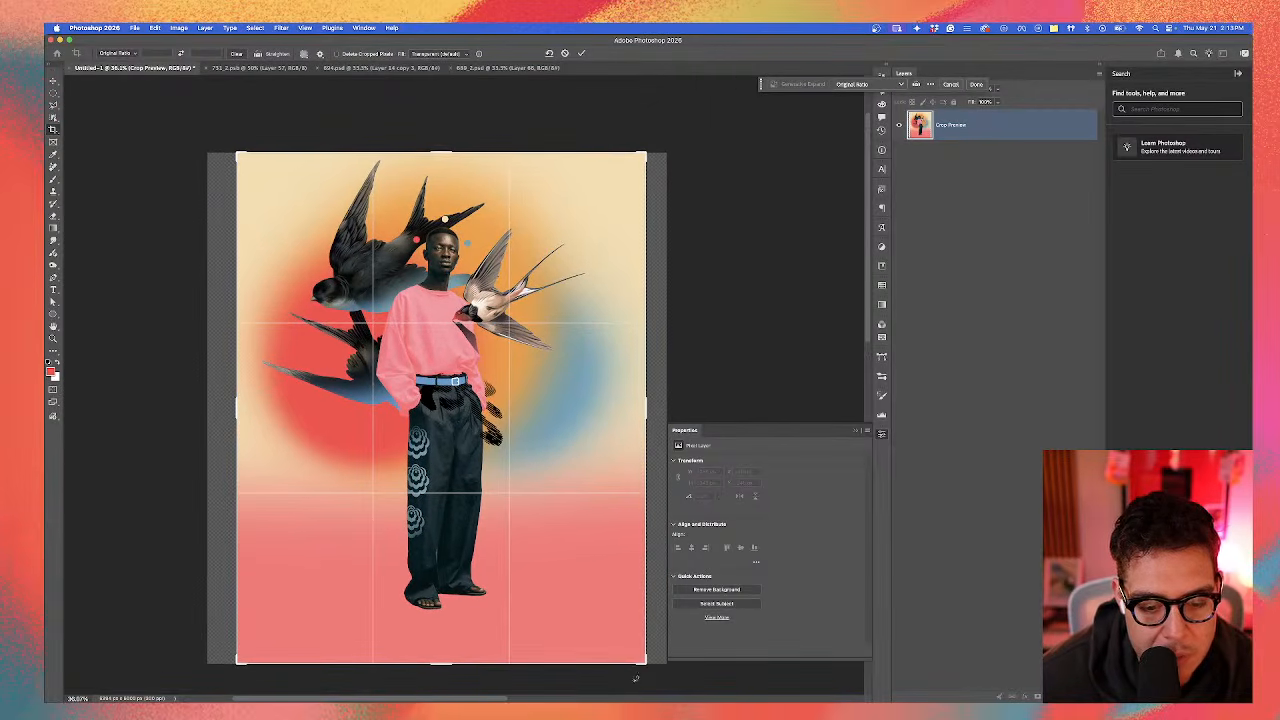
pyautogui.moveTo(644, 663); pyautogui.dragTo(590, 594)
pyautogui.moveTo(487, 530); pyautogui.dragTo(473, 553)
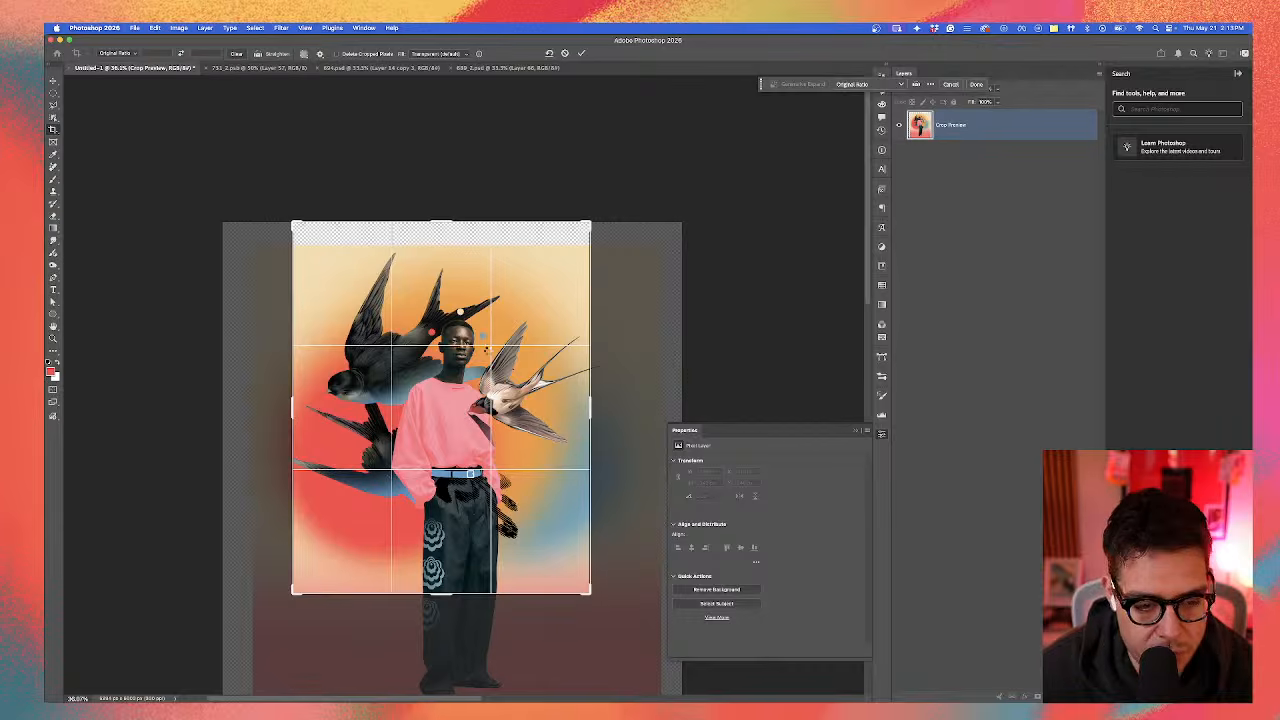
pyautogui.press('Return')
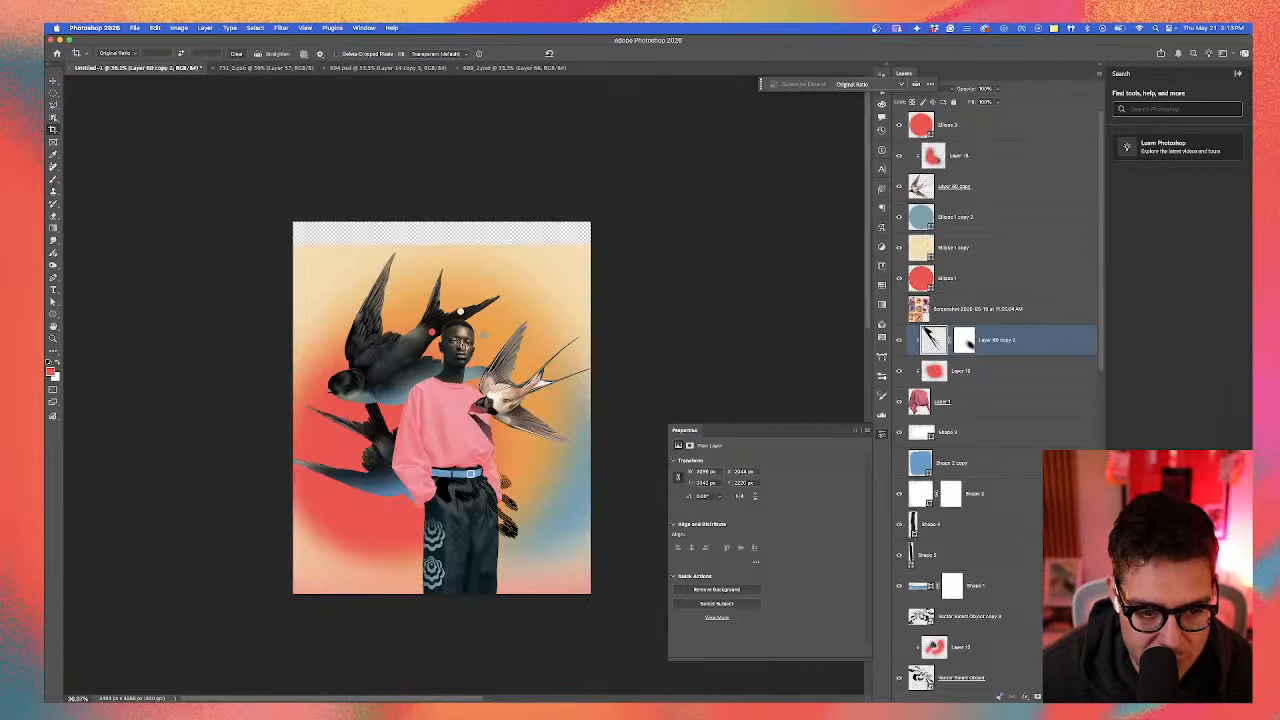
pyautogui.scroll(2, 460, 342)
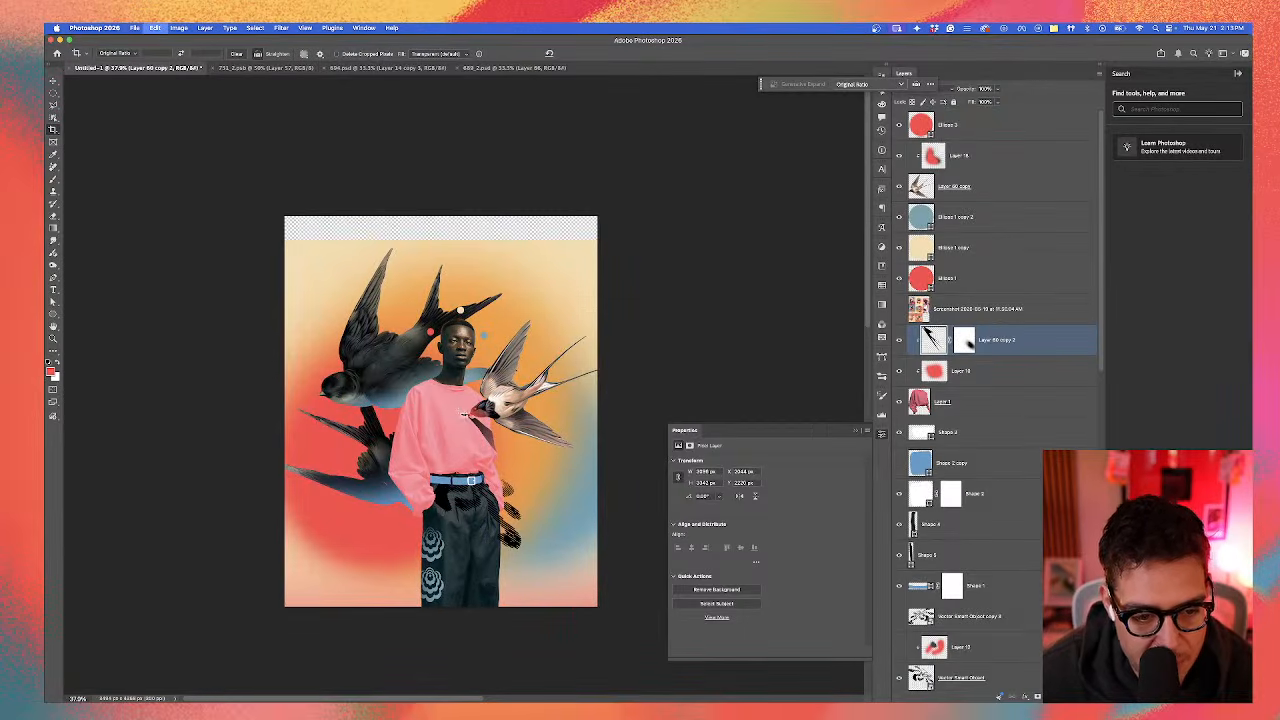
pyautogui.press('super+z')
pyautogui.scroll(-1, 457, 517)
pyautogui.moveTo(457, 517); pyautogui.dragTo(363, 434)
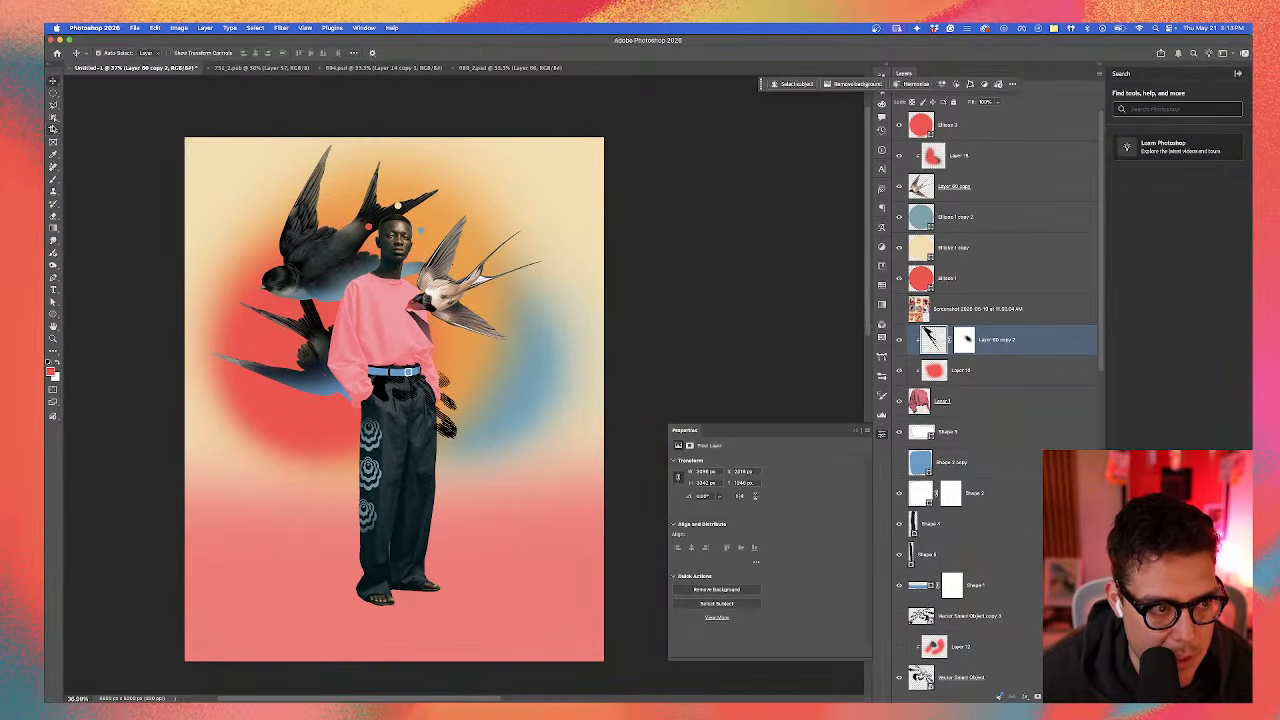
# Step: Crop the poster tightly around the man from the thighs up, keeping the artwork's upper edge, and close the Properties panel
pyautogui.click(53, 130)
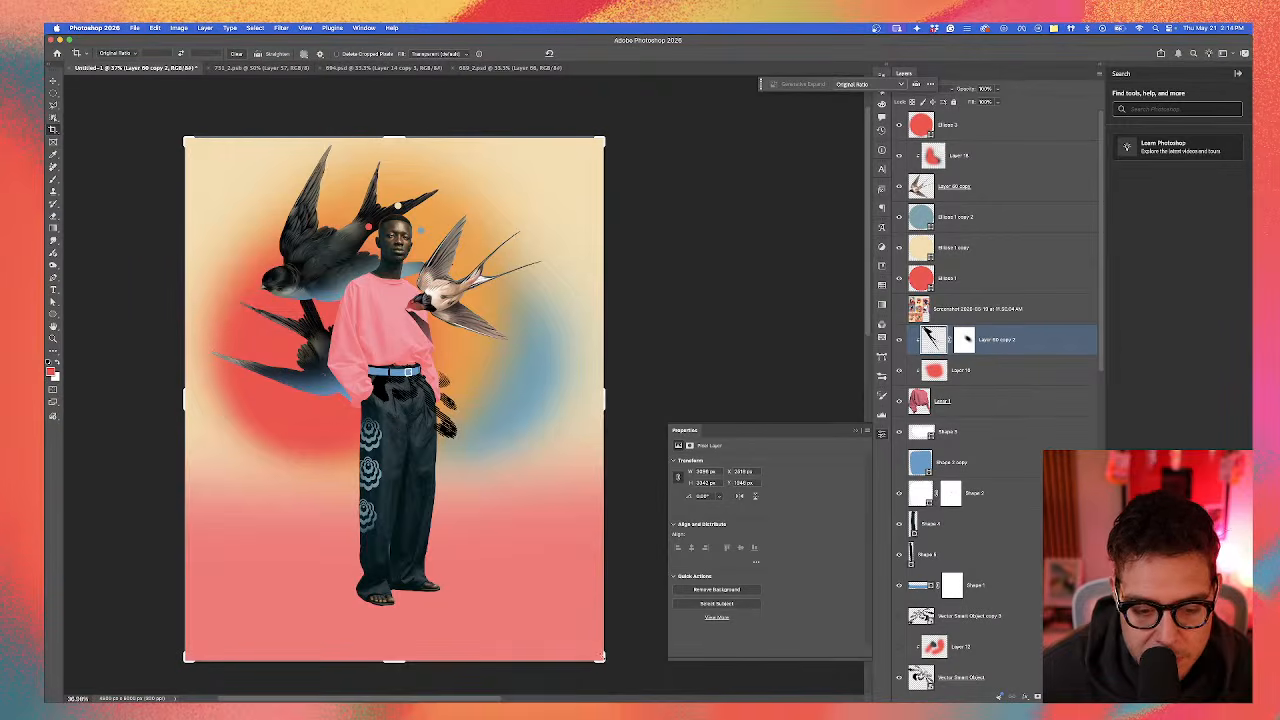
pyautogui.moveTo(600, 658); pyautogui.dragTo(510, 543)
pyautogui.moveTo(441, 462); pyautogui.dragTo(350, 461)
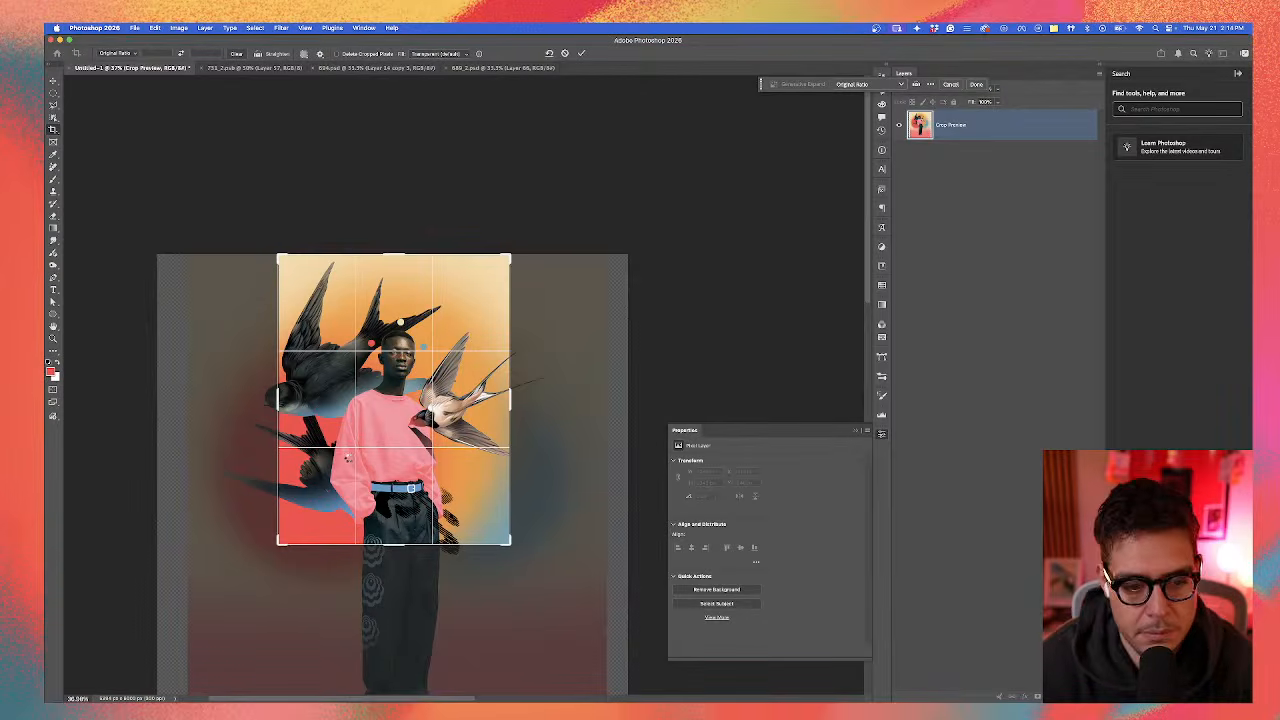
pyautogui.press('Return')
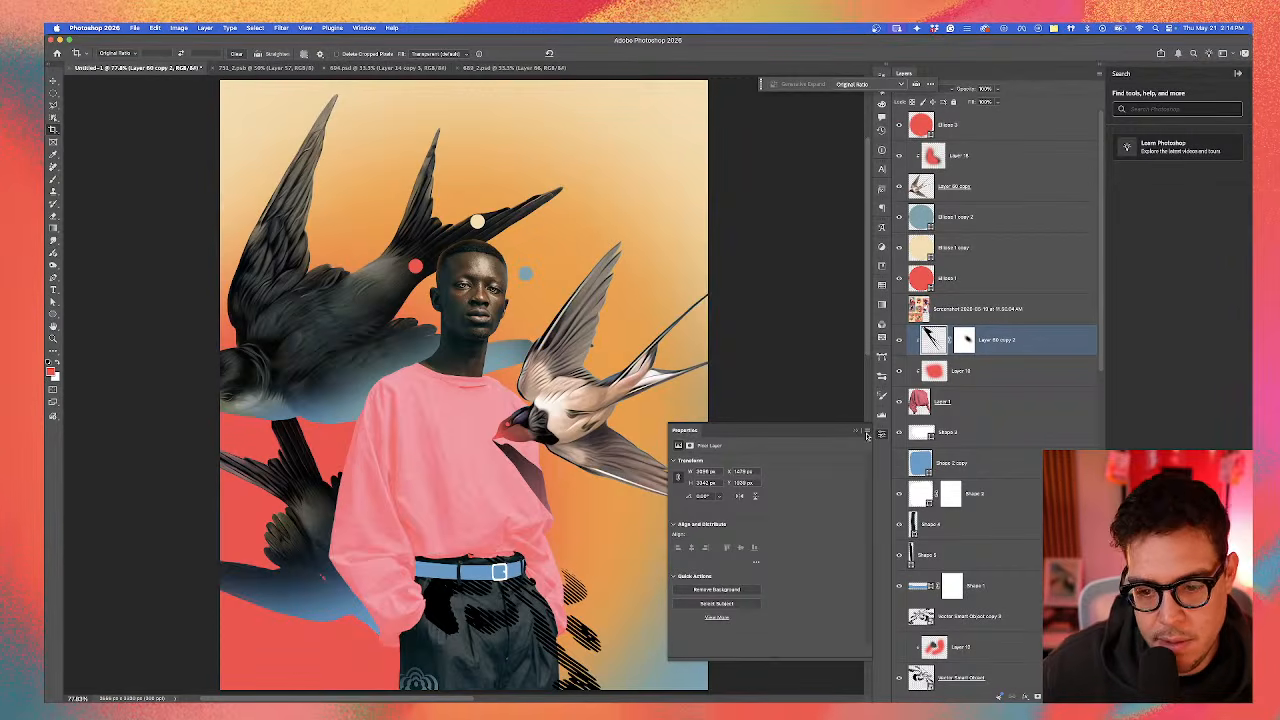
pyautogui.click(867, 434)
# Step: Scale down the large black swallow together with its two clipped shading layers and position its head inside the cropped canvas
pyautogui.press('v')
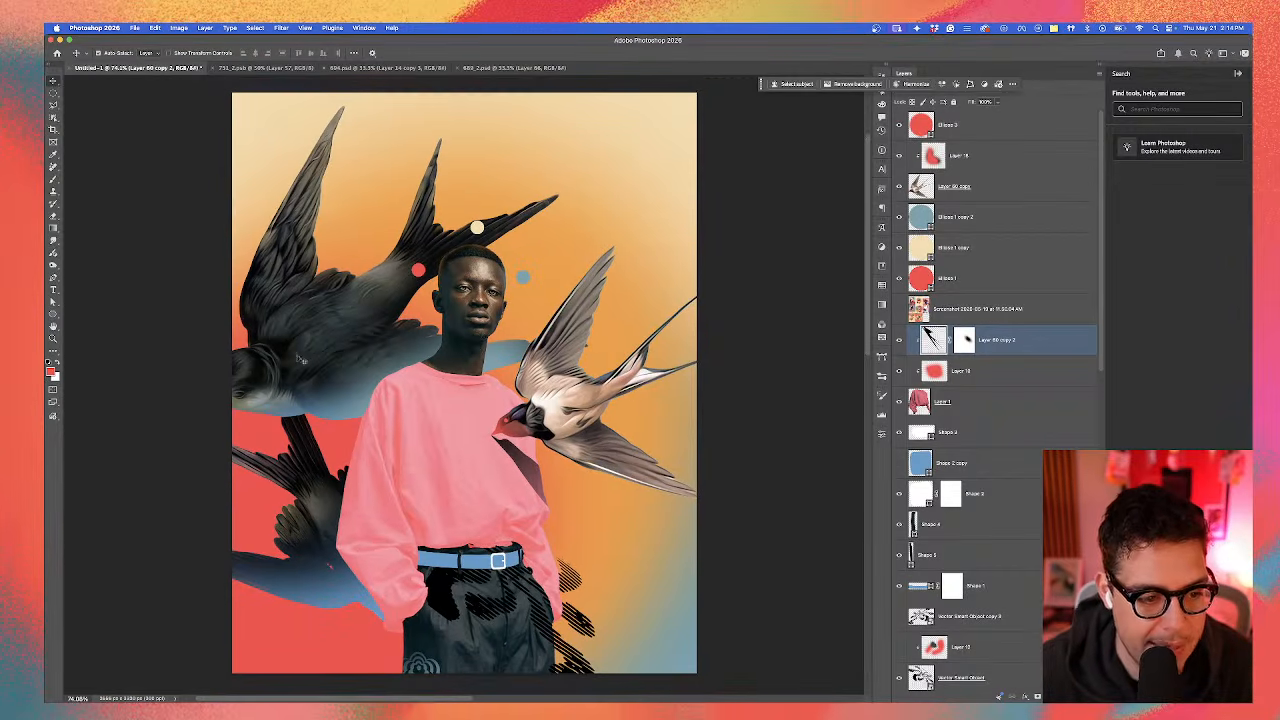
pyautogui.moveTo(322, 325); pyautogui.dragTo(331, 330)
pyautogui.click(956, 566)
pyautogui.scroll(-2, 956, 566)
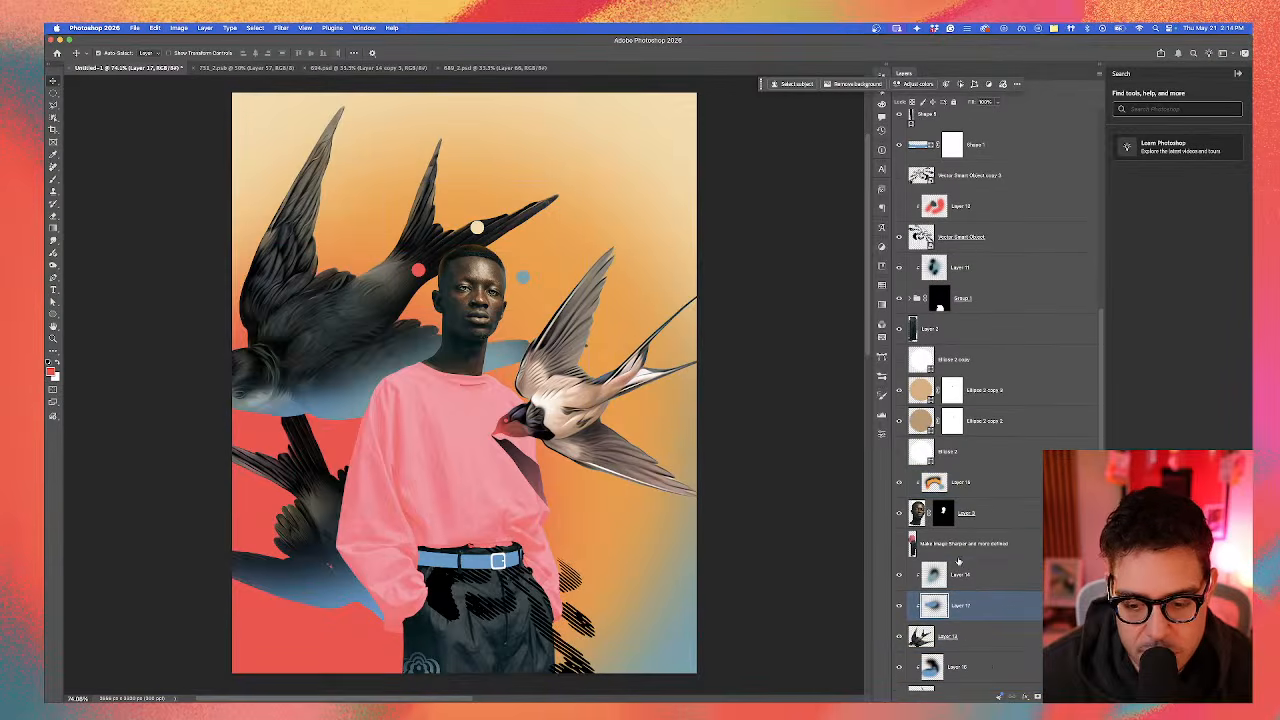
pyautogui.keyDown('shift'); pyautogui.click(974, 631); pyautogui.keyUp('shift')
pyautogui.keyDown('shift'); pyautogui.click(921, 573); pyautogui.keyUp('shift')
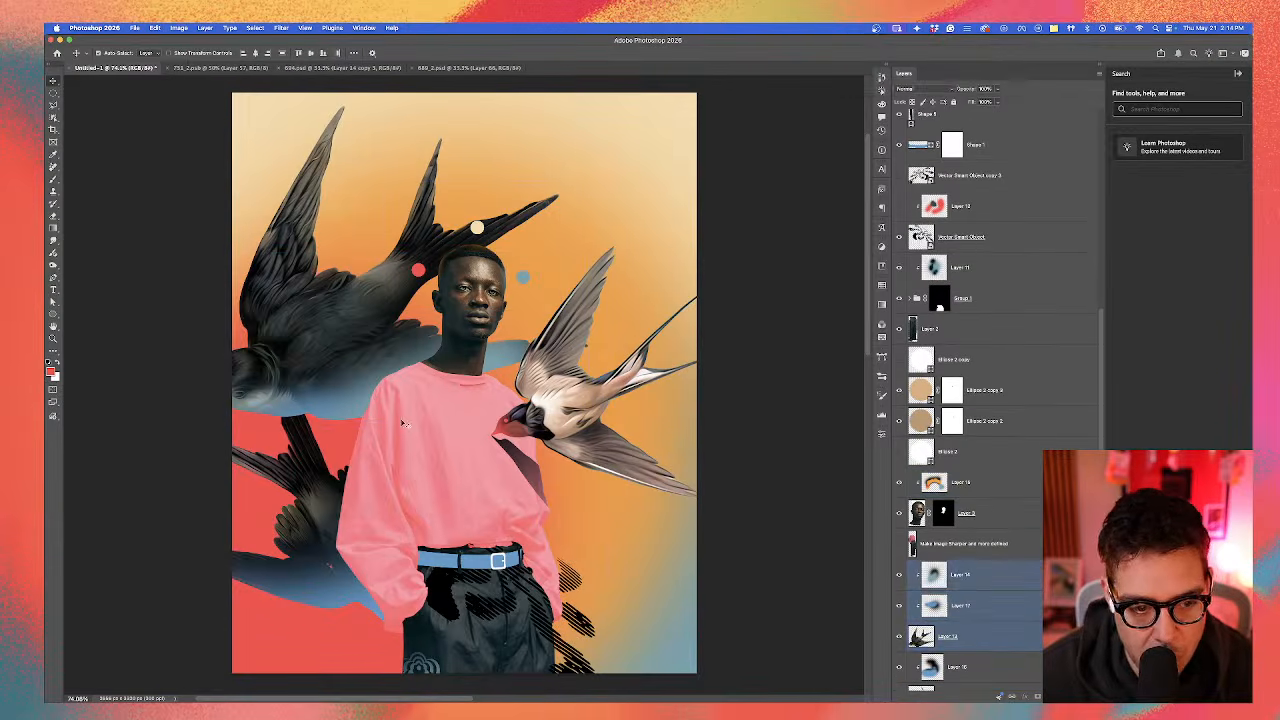
pyautogui.press('super+t')
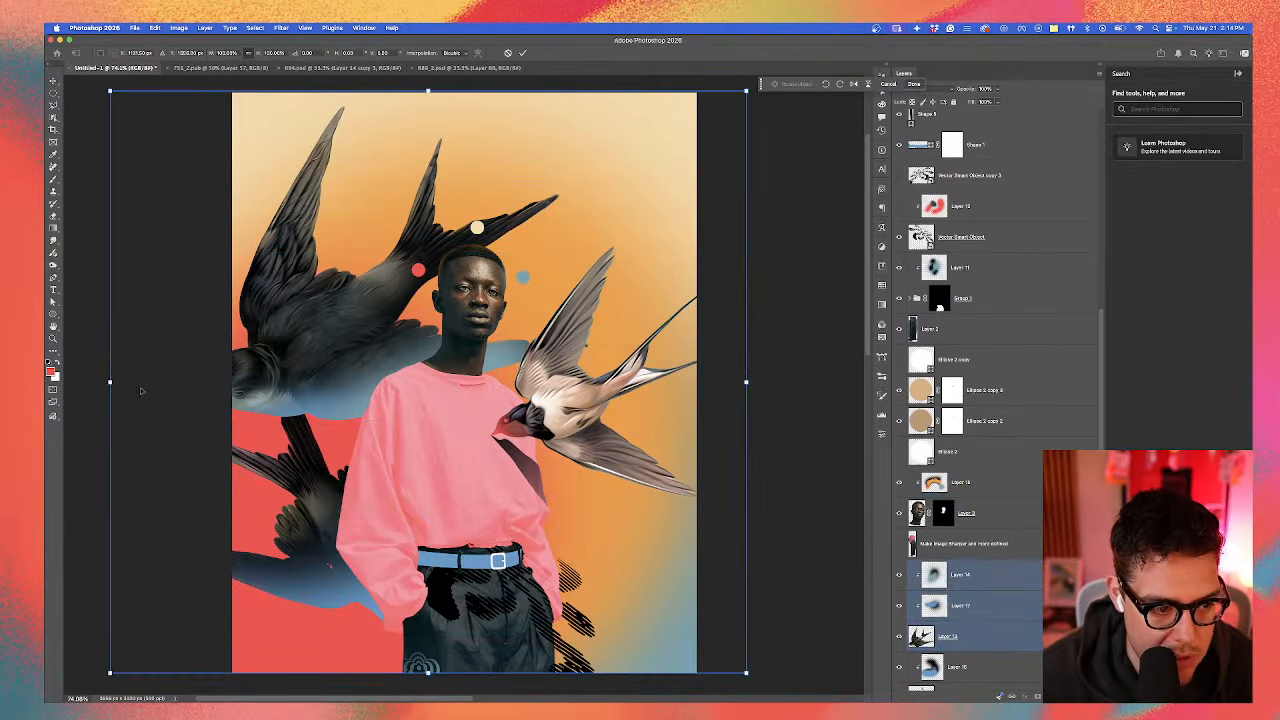
pyautogui.moveTo(111, 381); pyautogui.dragTo(154, 371)
pyautogui.moveTo(342, 376); pyautogui.dragTo(341, 373)
pyautogui.scroll(-1, 341, 373)
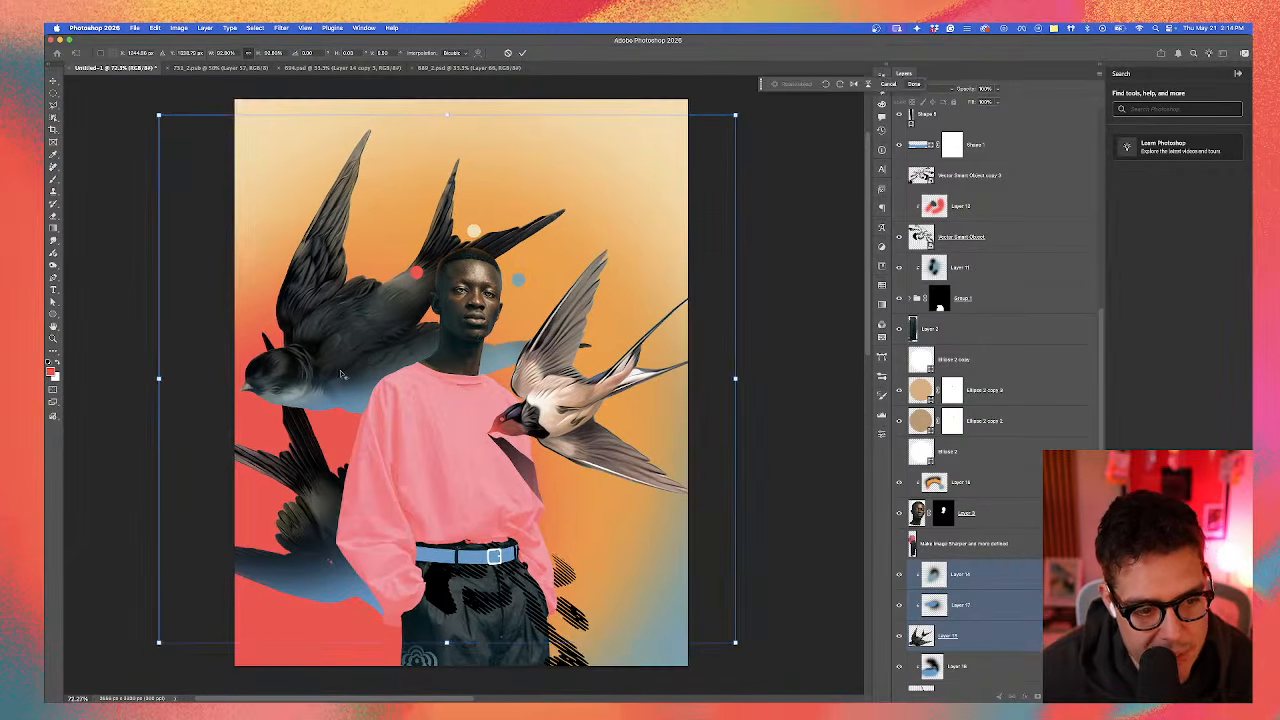
pyautogui.scroll(-3, 340, 488)
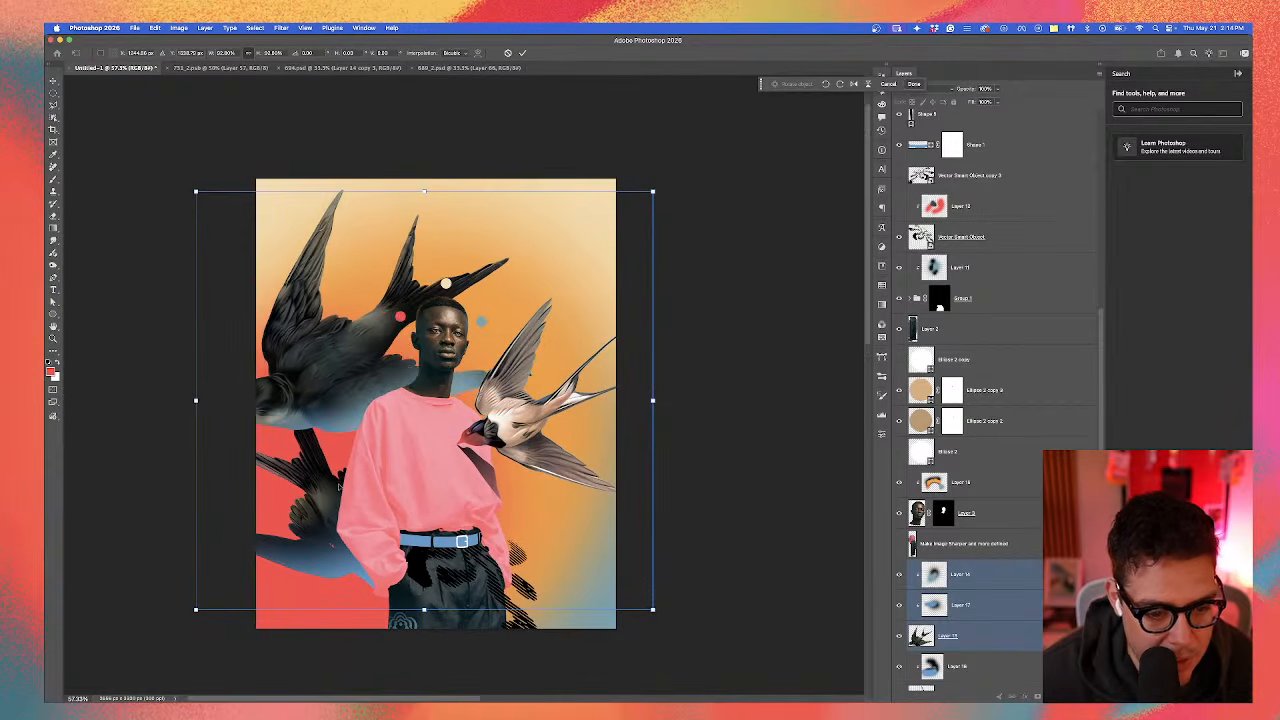
pyautogui.scroll(-2, 384, 432)
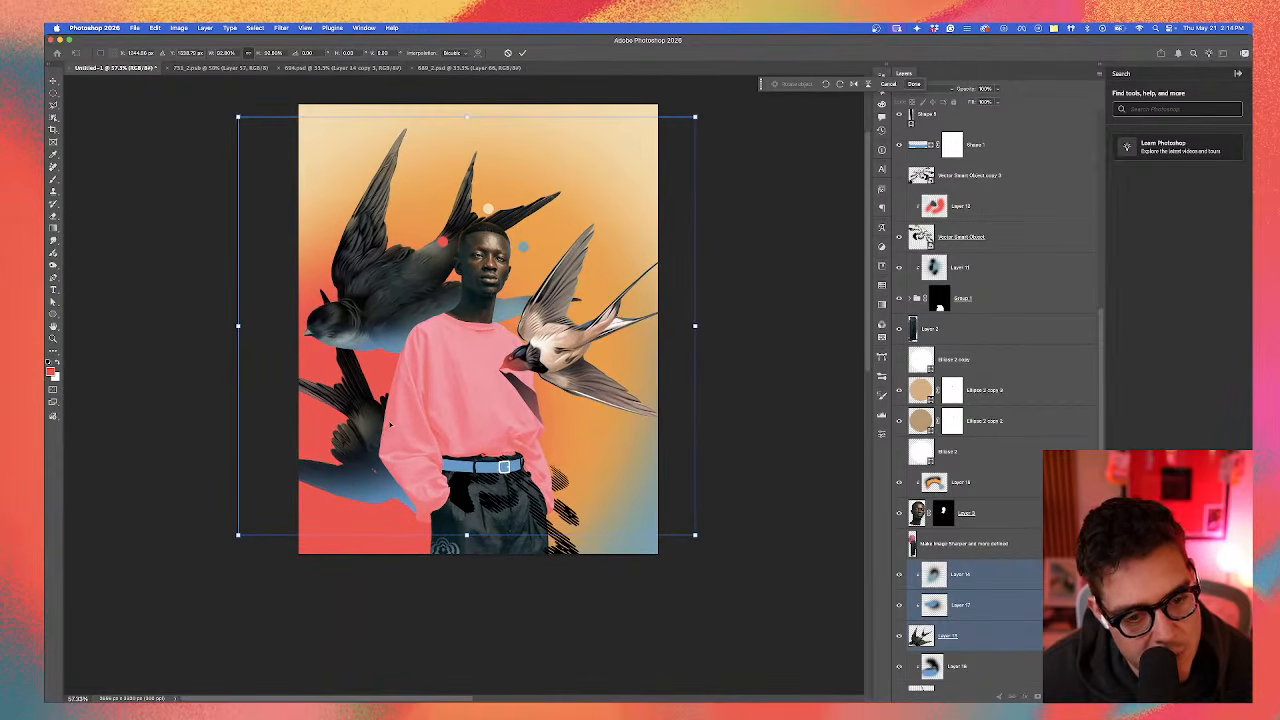
pyautogui.press('Return')
pyautogui.scroll(-1, 563, 468)
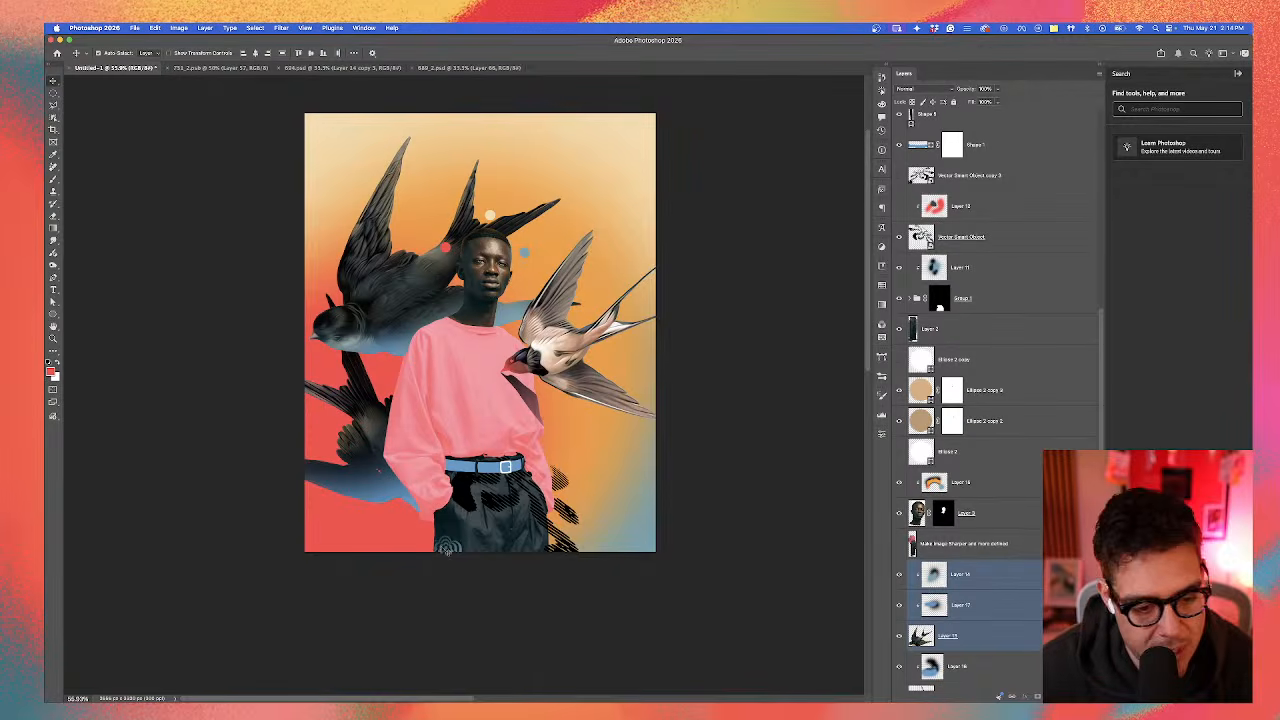
# Step: Hide the group of flower motifs on the man's trousers
pyautogui.click(446, 550)
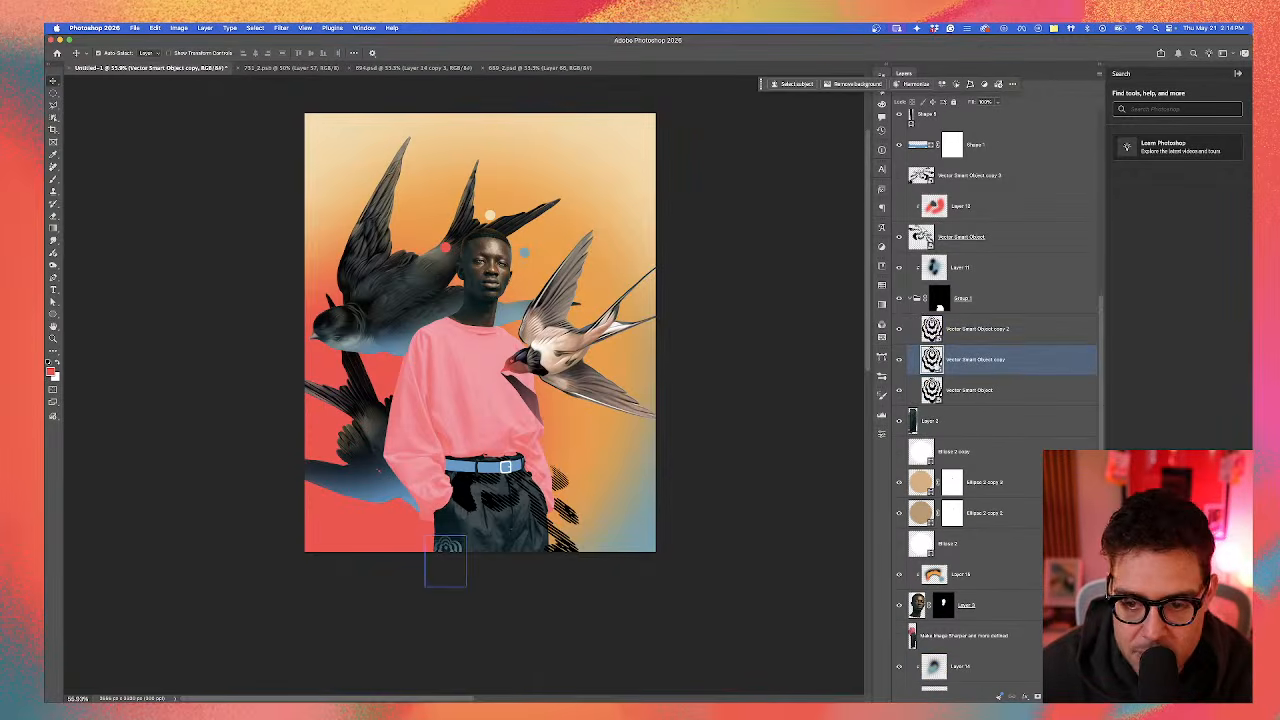
pyautogui.click(900, 299)
pyautogui.keyDown('super'); pyautogui.click(903, 303); pyautogui.keyUp('super')
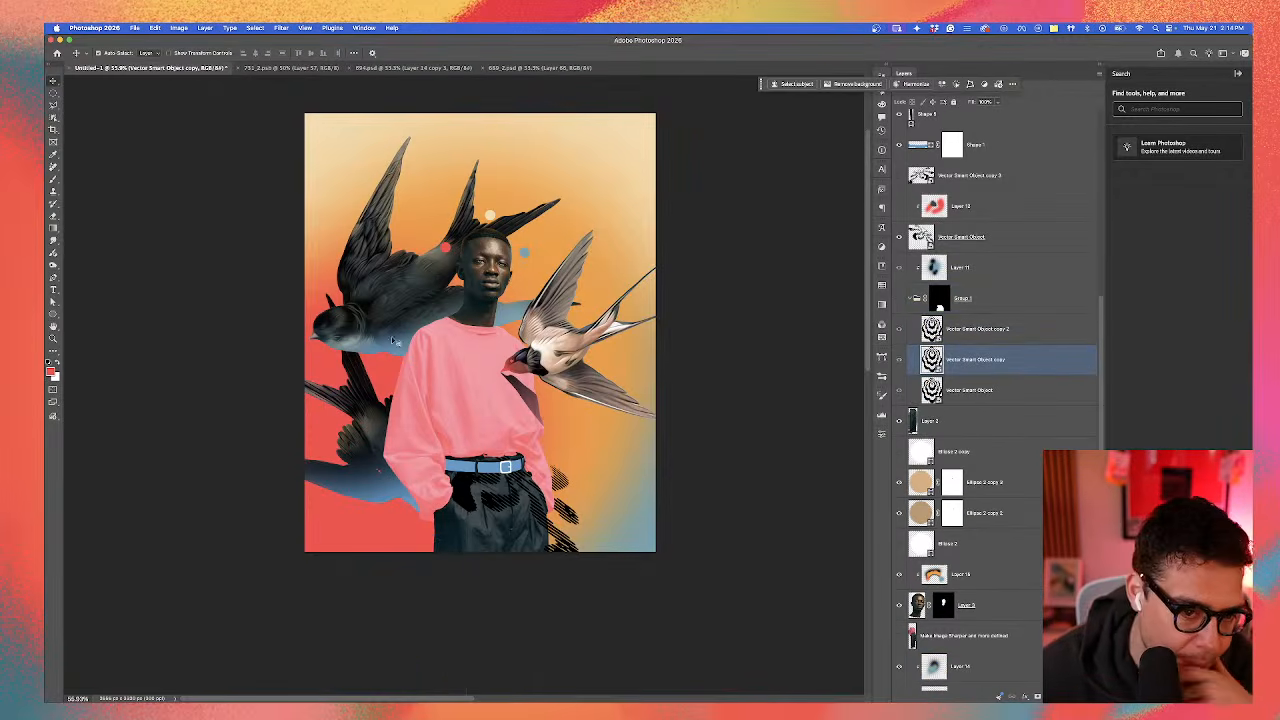
# Step: Move the black striped brush texture from the trousers onto the large swallow and clip it to the swallow's layer
pyautogui.scroll(5, 426, 310)
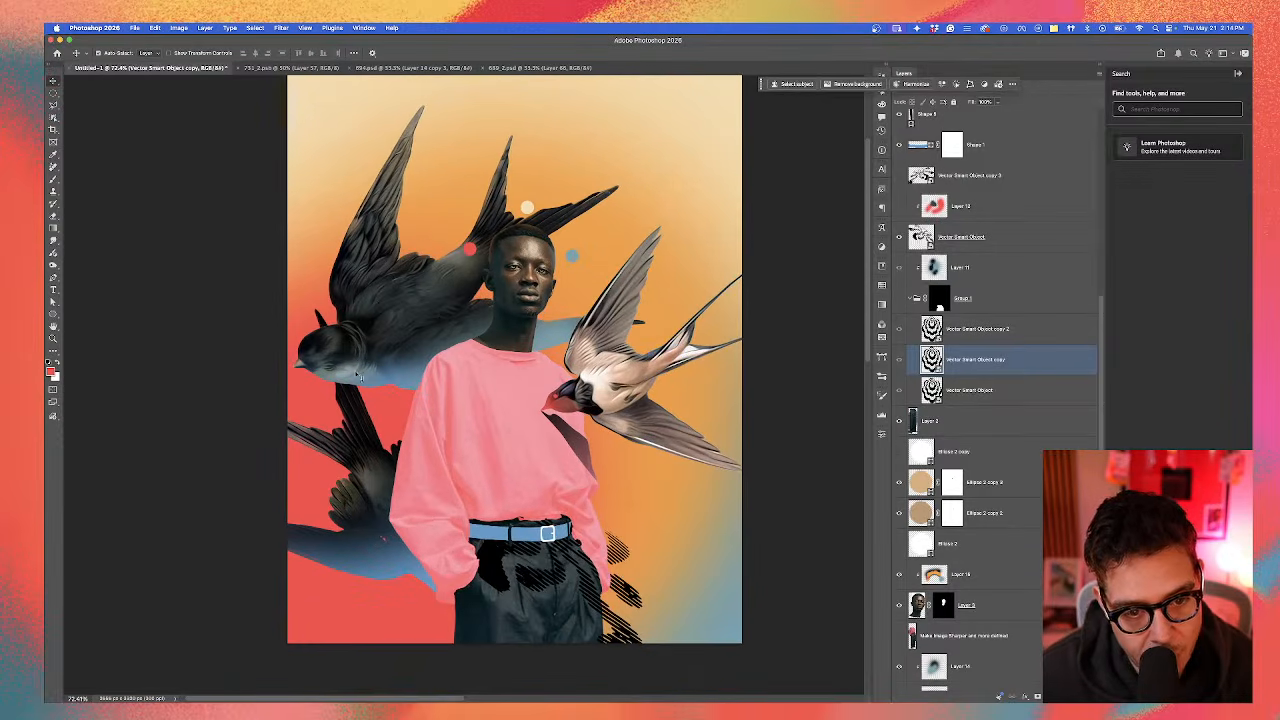
pyautogui.scroll(-3, 358, 376)
pyautogui.scroll(1, 476, 296)
pyautogui.scroll(4, 516, 415)
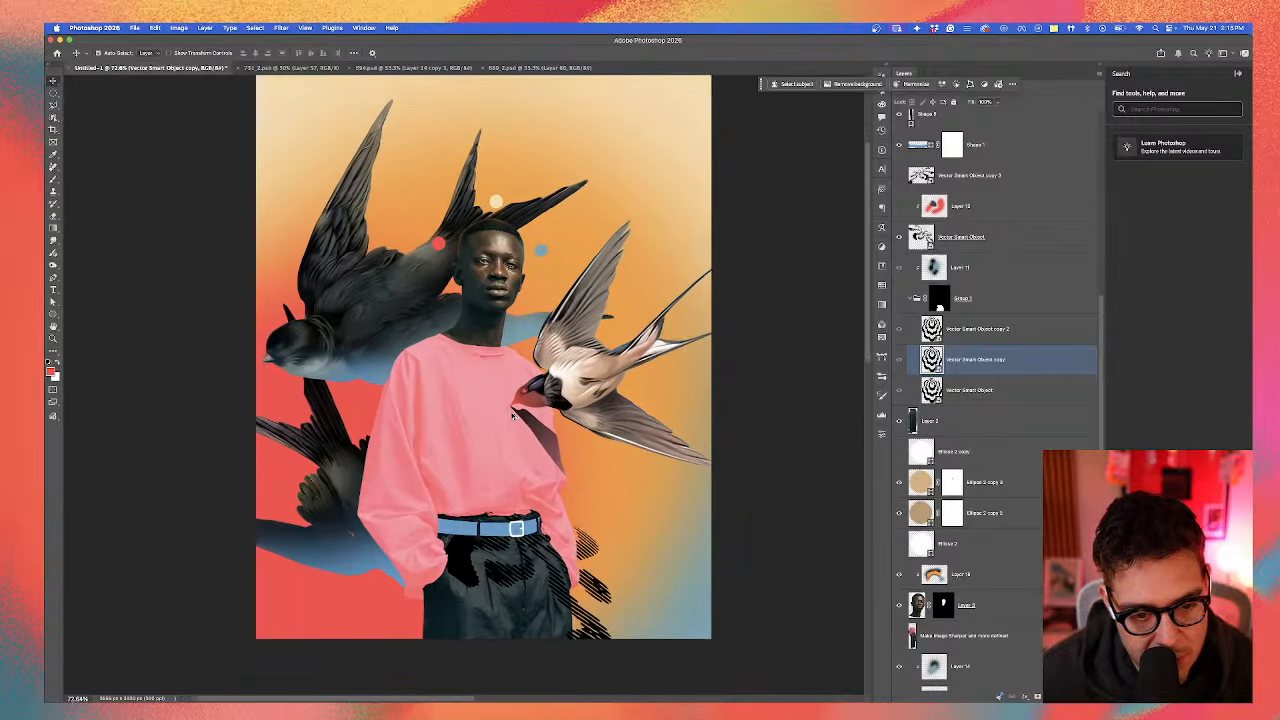
pyautogui.moveTo(514, 437); pyautogui.dragTo(556, 417)
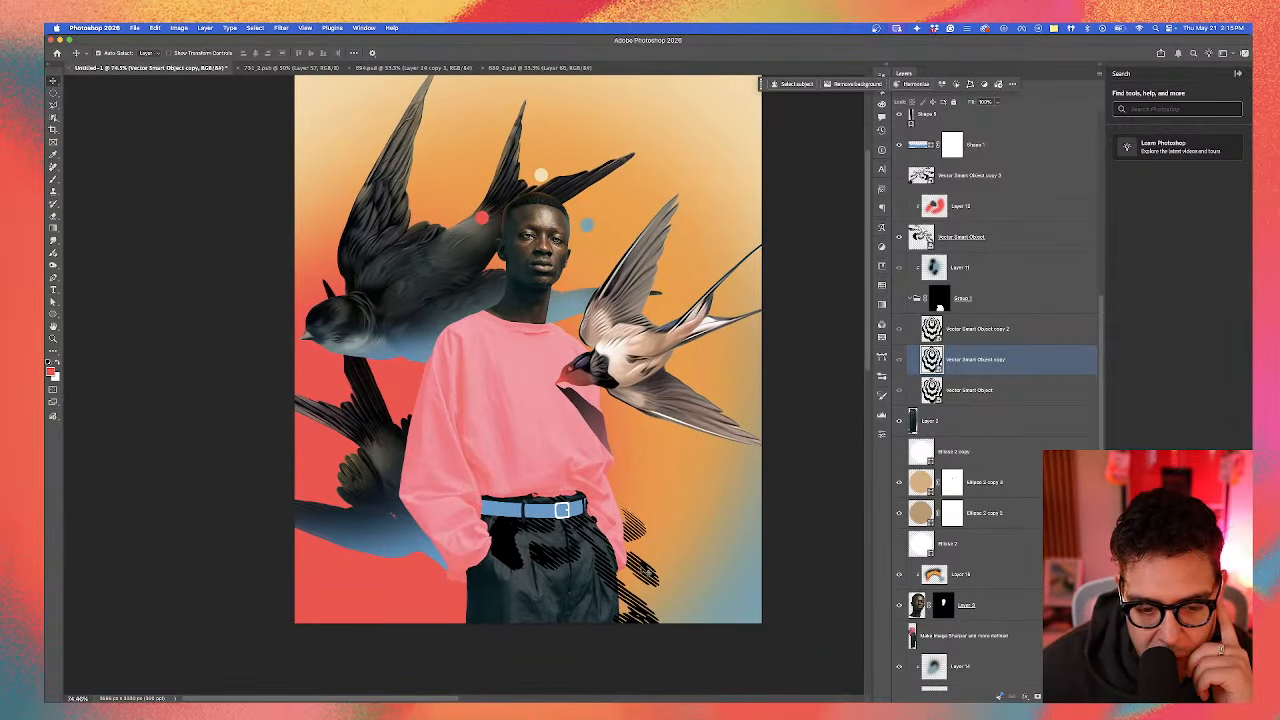
pyautogui.moveTo(645, 572)
pyautogui.mouseDown()
pyautogui.moveTo(729, 529)
pyautogui.moveTo(777, 463)
pyautogui.moveTo(655, 513)
pyautogui.mouseUp()
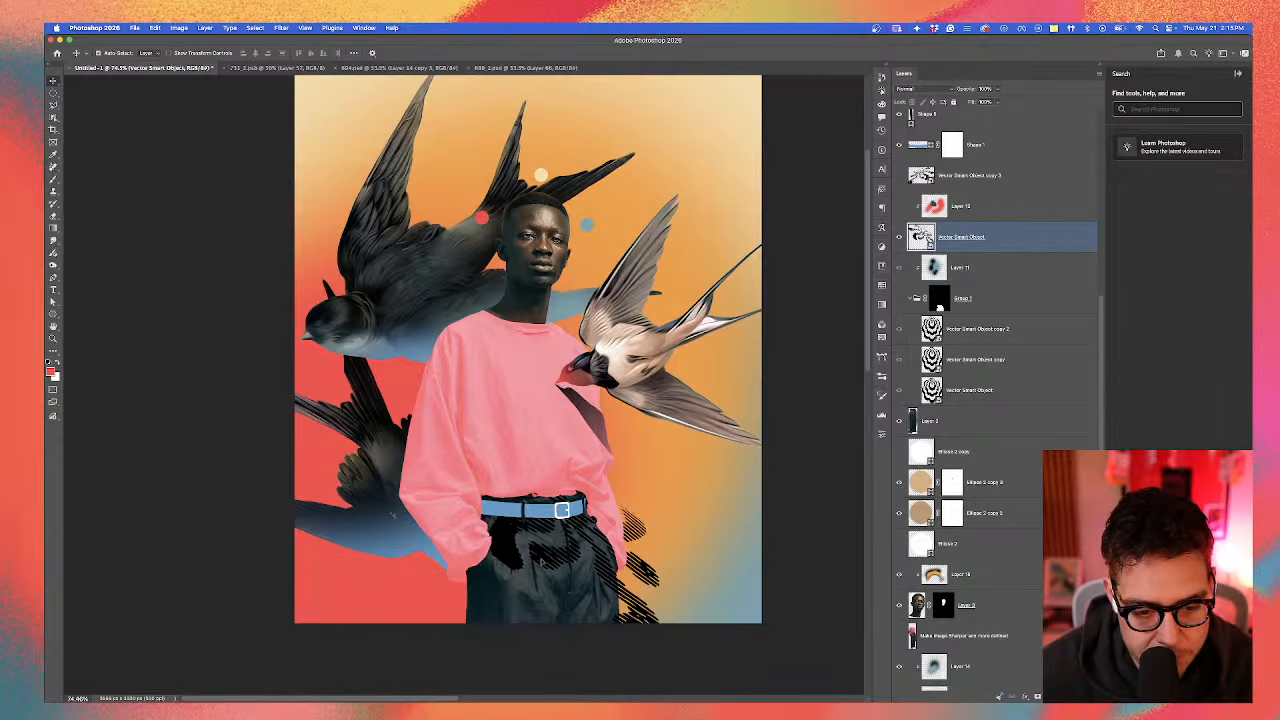
pyautogui.moveTo(542, 560)
pyautogui.mouseDown()
pyautogui.moveTo(636, 494)
pyautogui.moveTo(587, 478)
pyautogui.moveTo(582, 455)
pyautogui.moveTo(520, 545)
pyautogui.moveTo(378, 562)
pyautogui.moveTo(590, 572)
pyautogui.moveTo(405, 462)
pyautogui.moveTo(437, 372)
pyautogui.moveTo(392, 313)
pyautogui.moveTo(386, 322)
pyautogui.mouseUp()
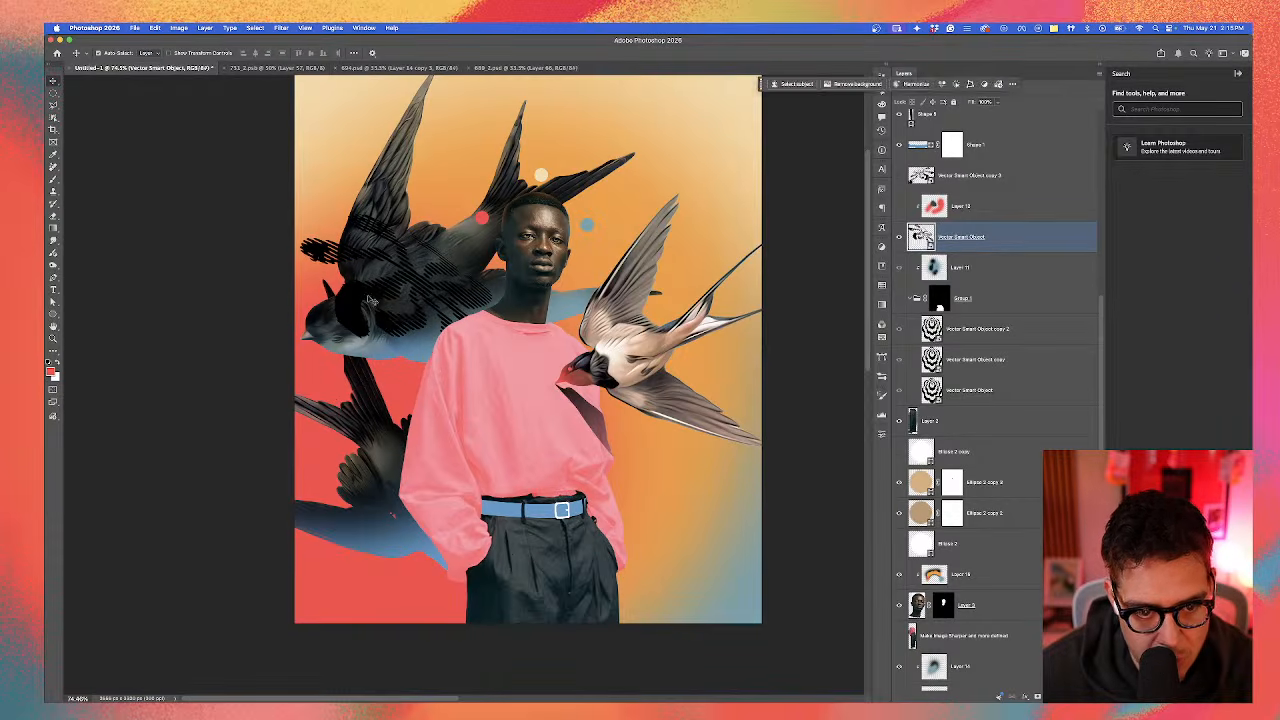
pyautogui.moveTo(1012, 238)
pyautogui.mouseDown()
pyautogui.moveTo(1018, 364)
pyautogui.moveTo(1020, 330)
pyautogui.moveTo(997, 403)
pyautogui.moveTo(990, 169)
pyautogui.moveTo(1017, 600)
pyautogui.moveTo(1011, 343)
pyautogui.moveTo(1011, 357)
pyautogui.mouseUp()
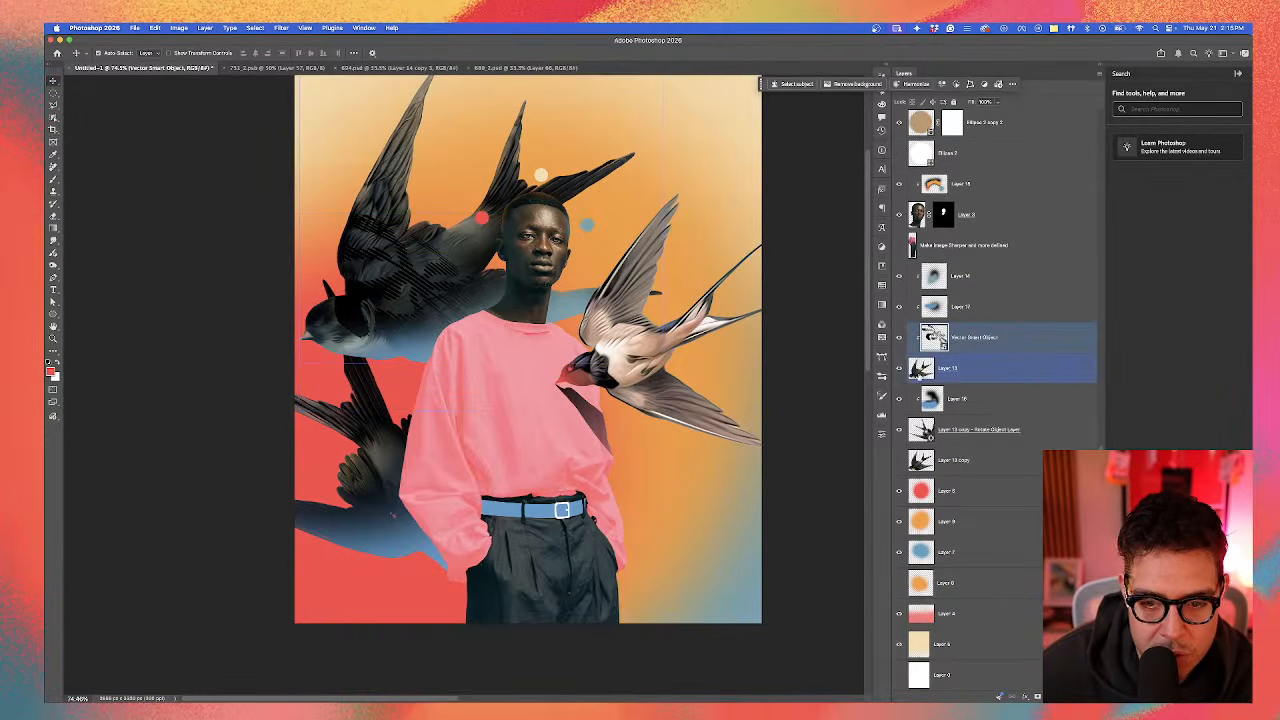
# Step: Free transform the striped texture to cover the large swallow's body and place it above the swallow's two shading layers
pyautogui.press('super+t')
pyautogui.moveTo(506, 228); pyautogui.dragTo(505, 128)
pyautogui.moveTo(443, 220); pyautogui.dragTo(452, 265)
pyautogui.press('Return')
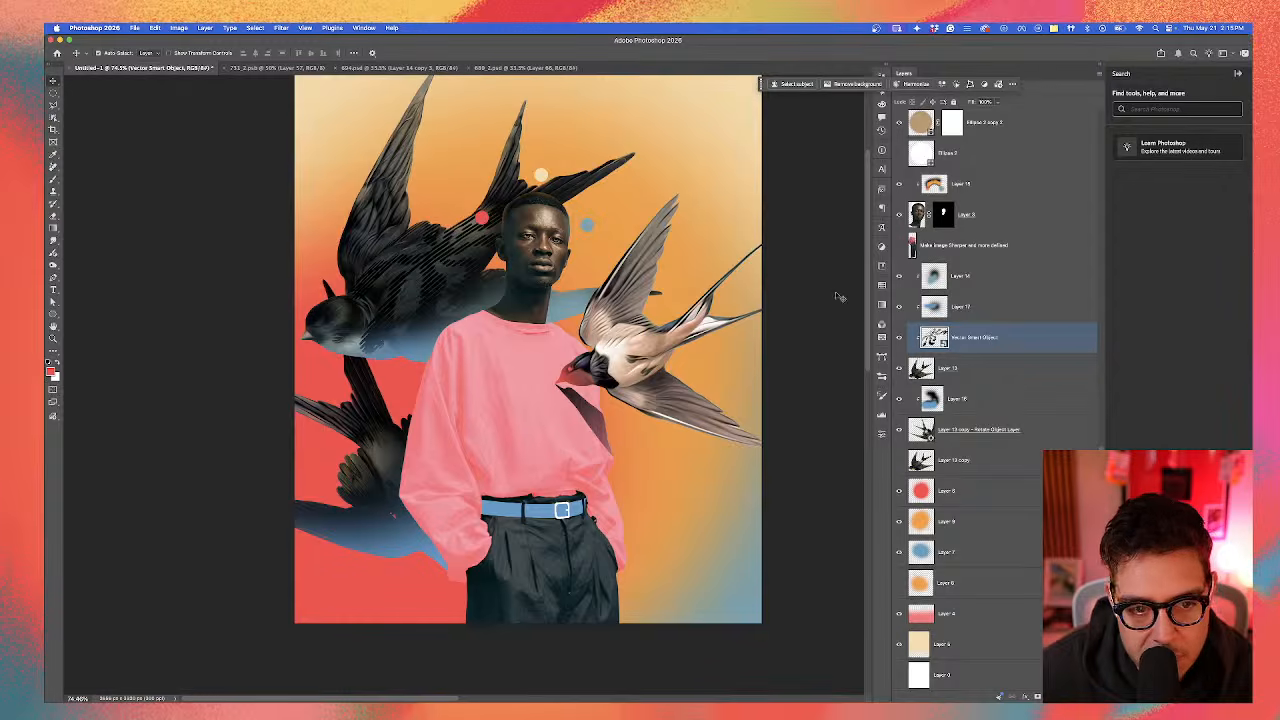
pyautogui.moveTo(985, 337); pyautogui.dragTo(988, 276)
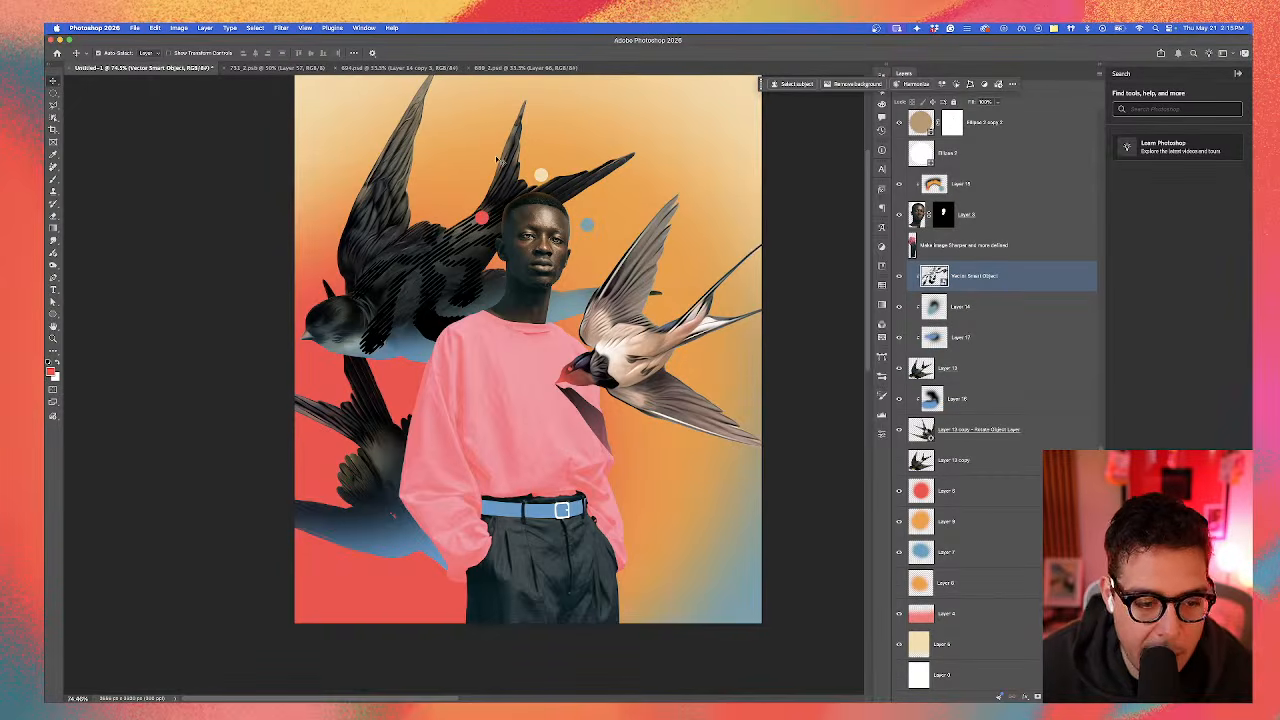
# Step: Duplicate the striped texture into the lower swallow's clipped layers, then rotate and position the copy over that bird's body
pyautogui.moveTo(990, 278); pyautogui.dragTo(999, 388)
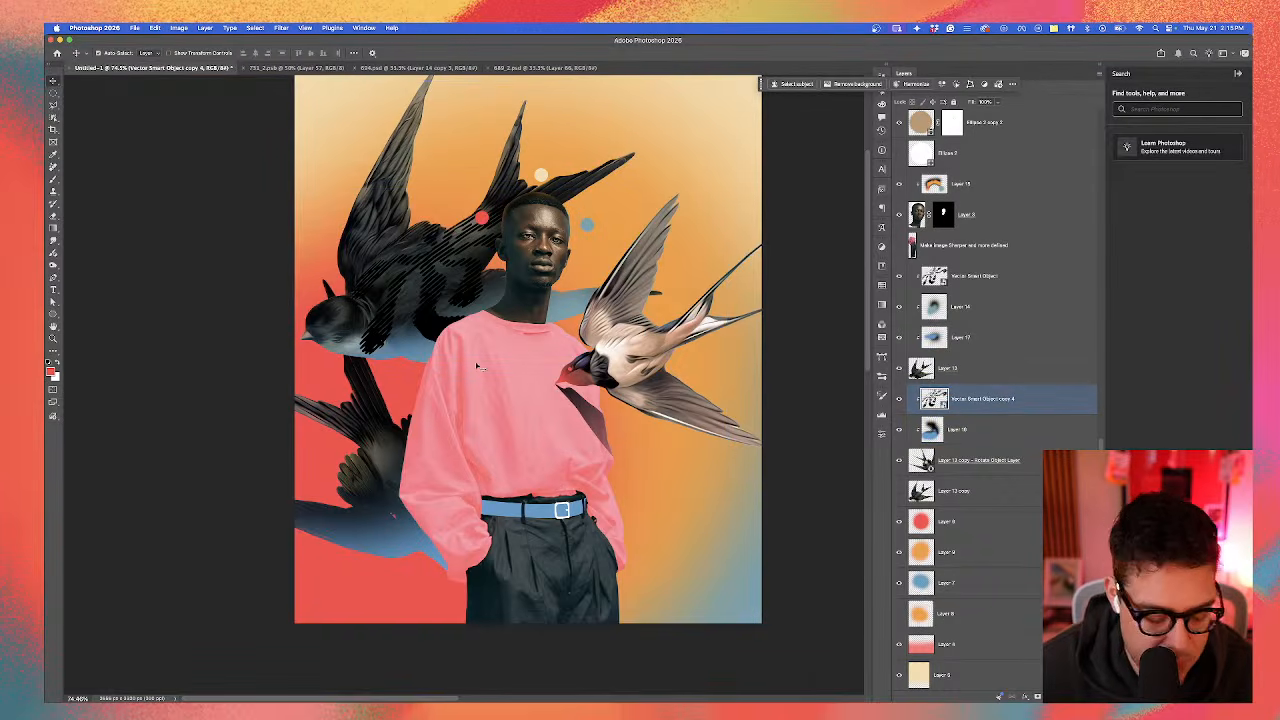
pyautogui.press('super+t')
pyautogui.moveTo(470, 150); pyautogui.dragTo(462, 401)
pyautogui.moveTo(482, 282); pyautogui.dragTo(451, 493)
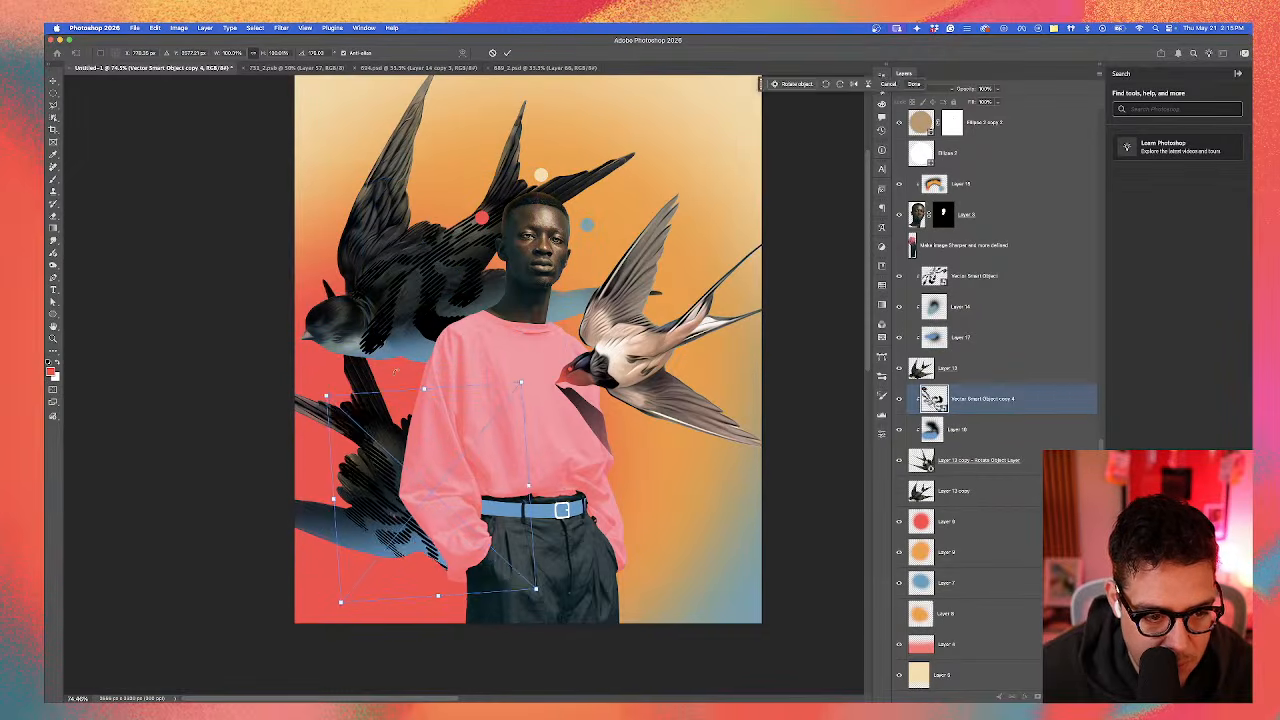
pyautogui.moveTo(396, 371); pyautogui.dragTo(374, 443)
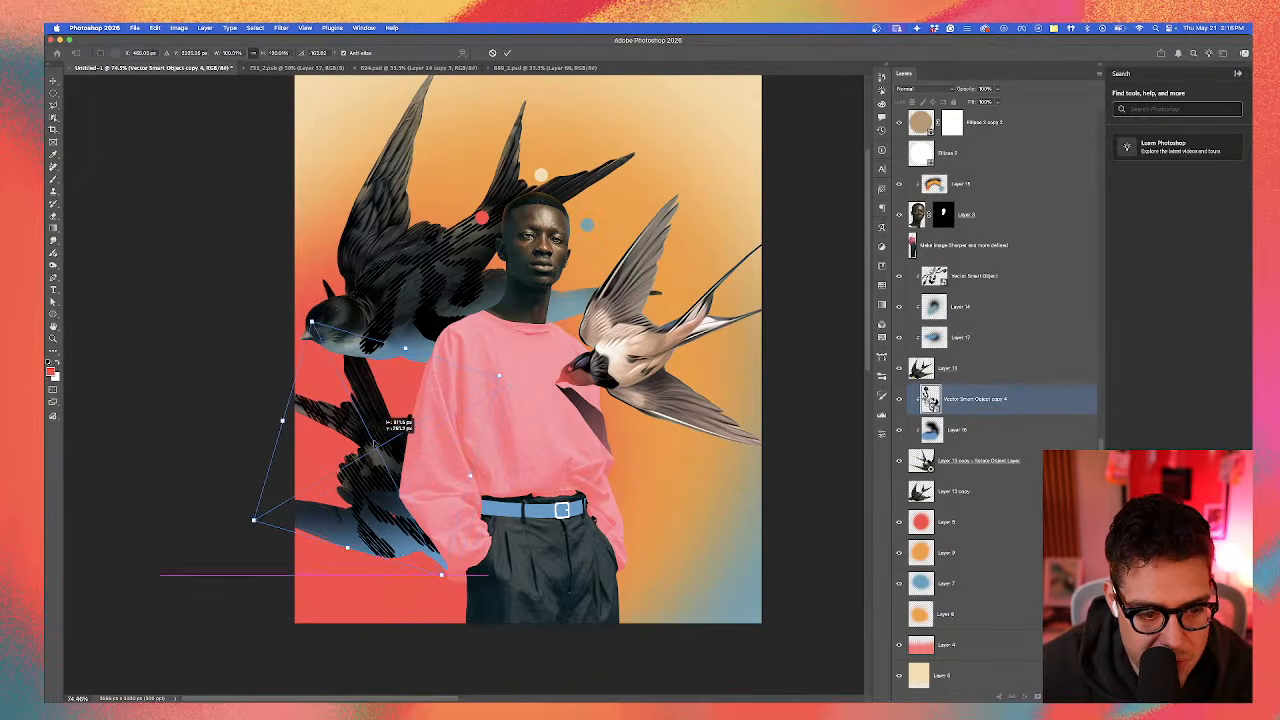
pyautogui.press('Return')
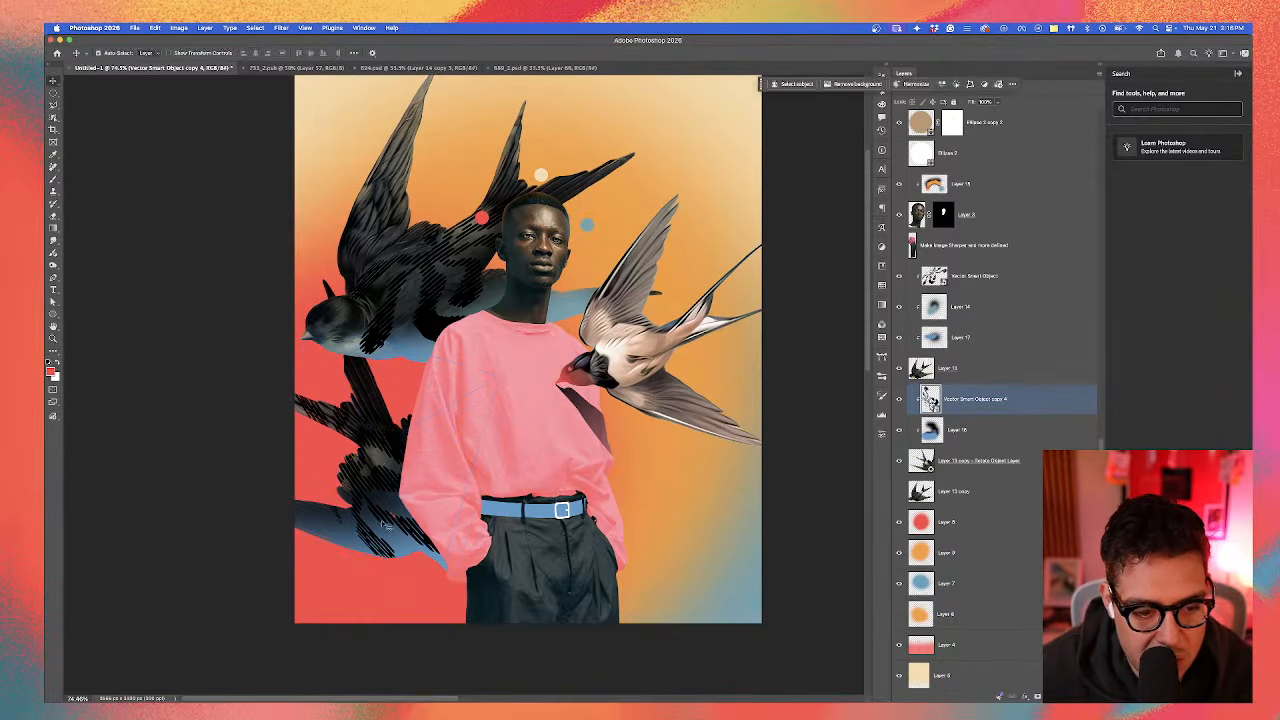
# Step: Add a new layer directly beneath the lower swallow's rotated layer and brush a soft black shadow behind that bird near the man's sleeve
pyautogui.scroll(1, 399, 528)
pyautogui.scroll(-2, 399, 528)
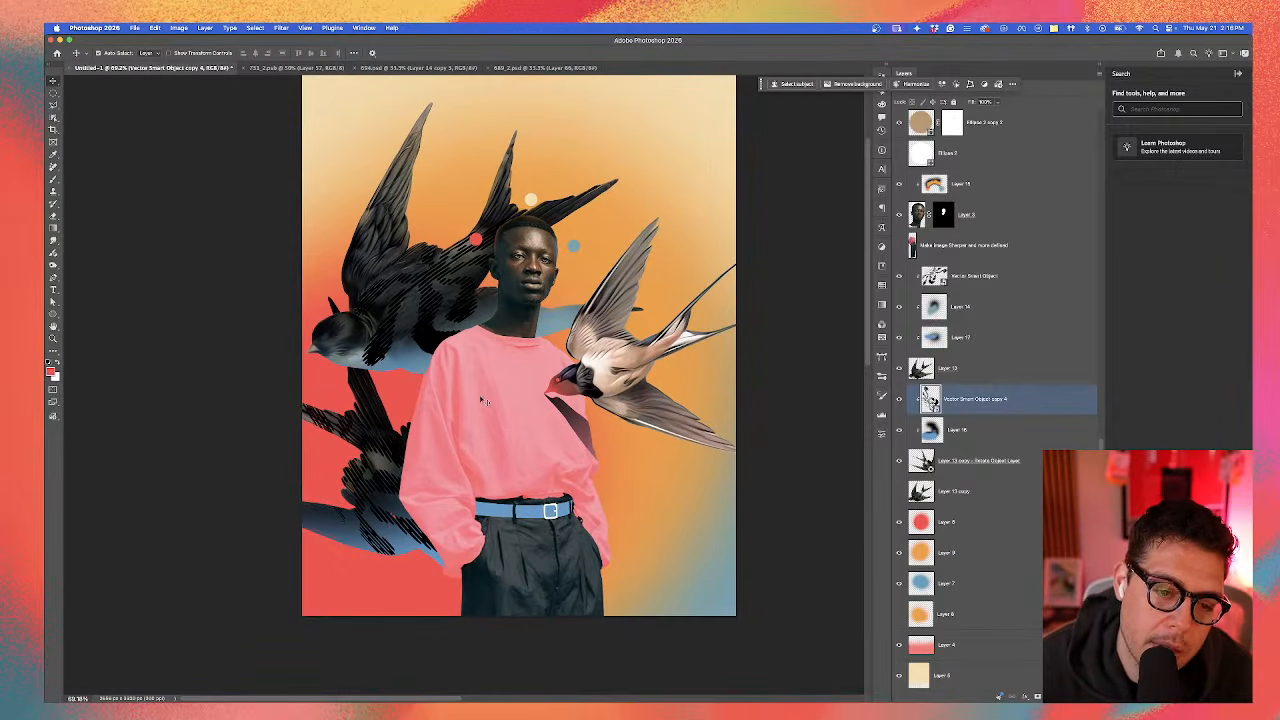
pyautogui.click(436, 341)
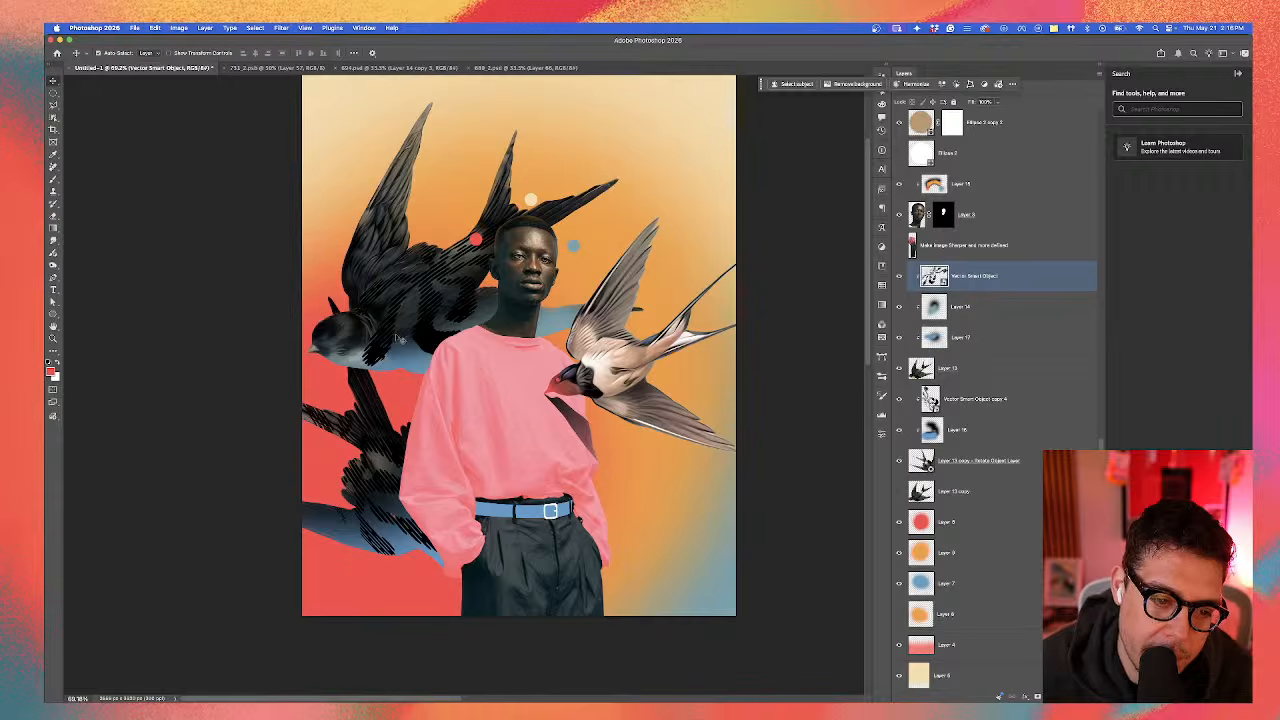
pyautogui.scroll(2, 401, 526)
pyautogui.click(396, 519)
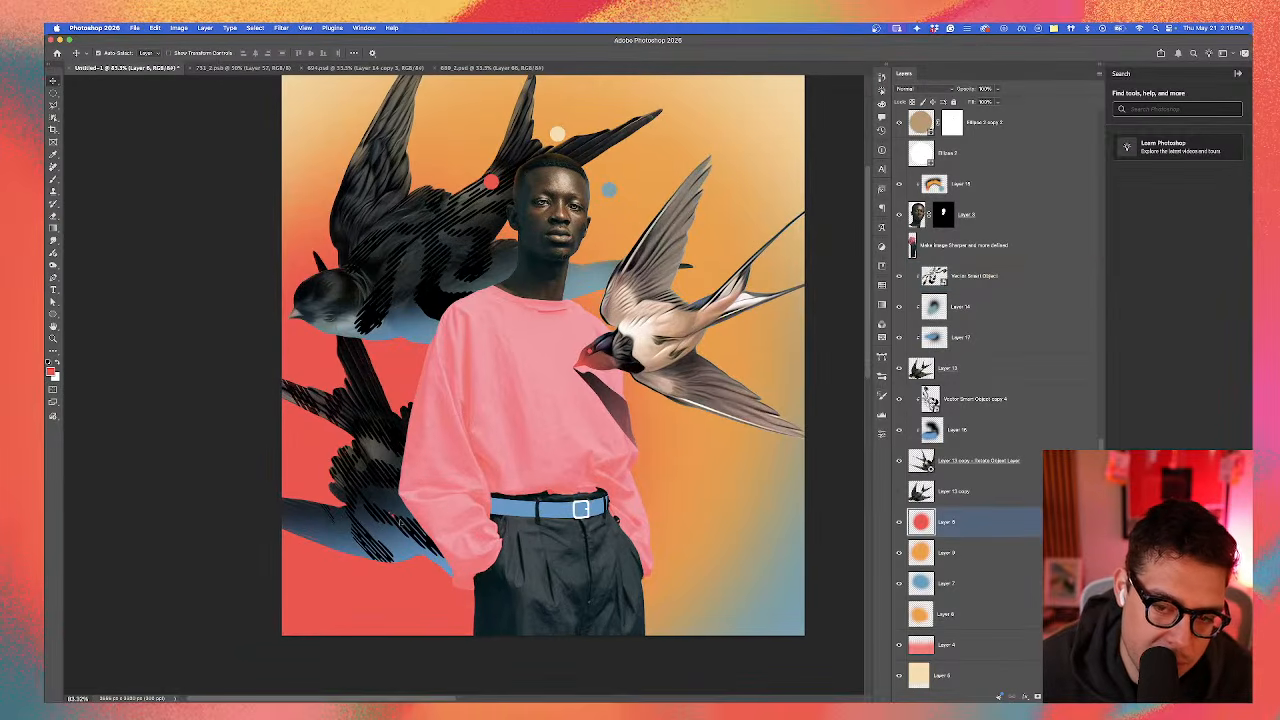
pyautogui.click(386, 506)
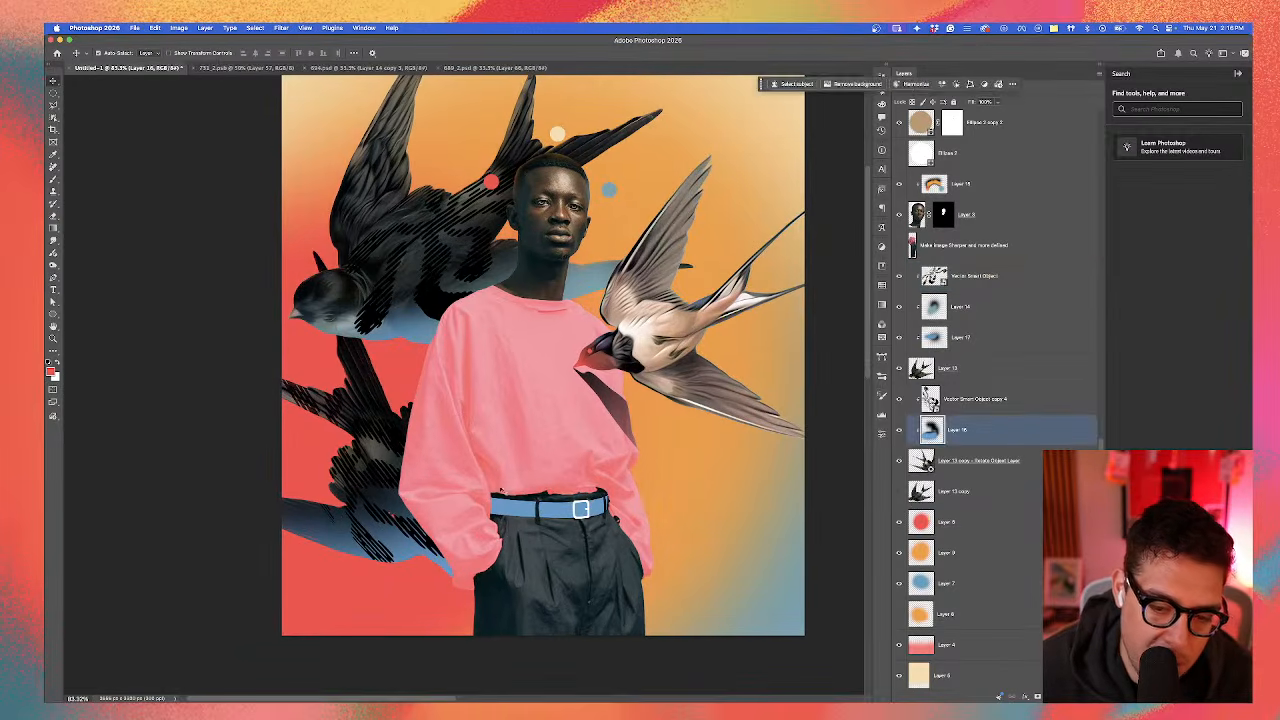
pyautogui.click(394, 490)
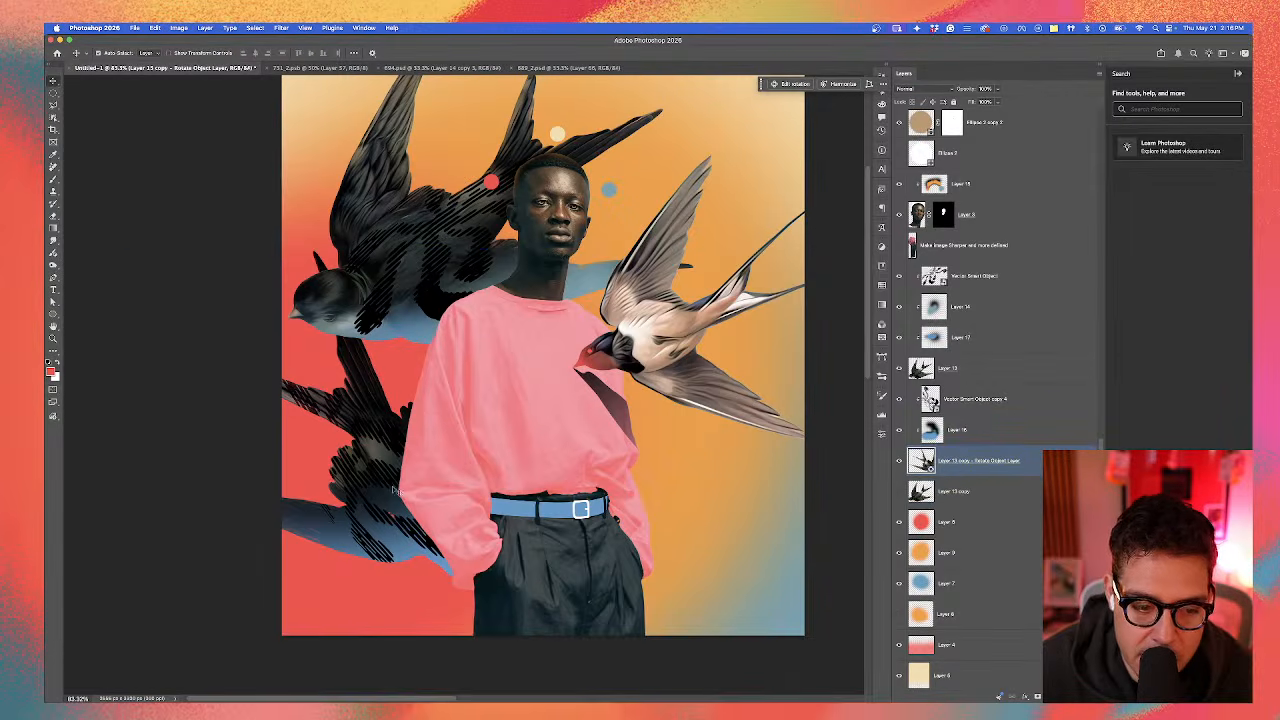
pyautogui.click(57, 181)
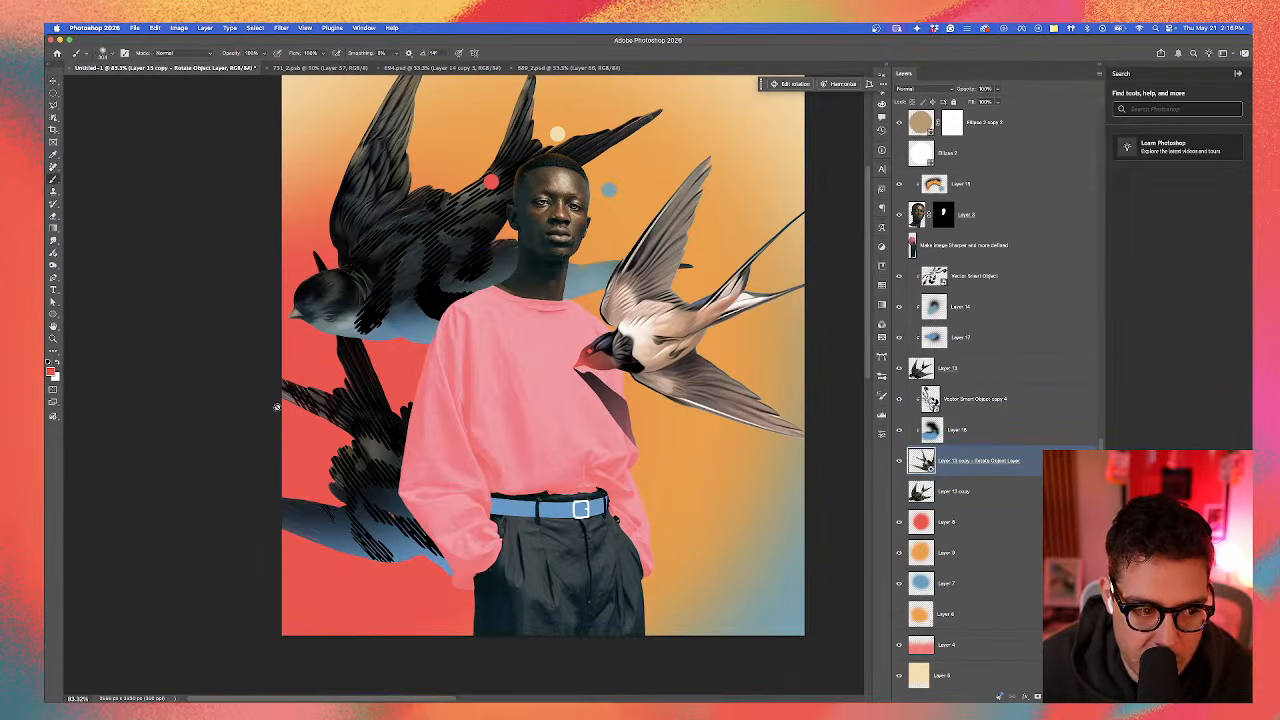
pyautogui.click(976, 490)
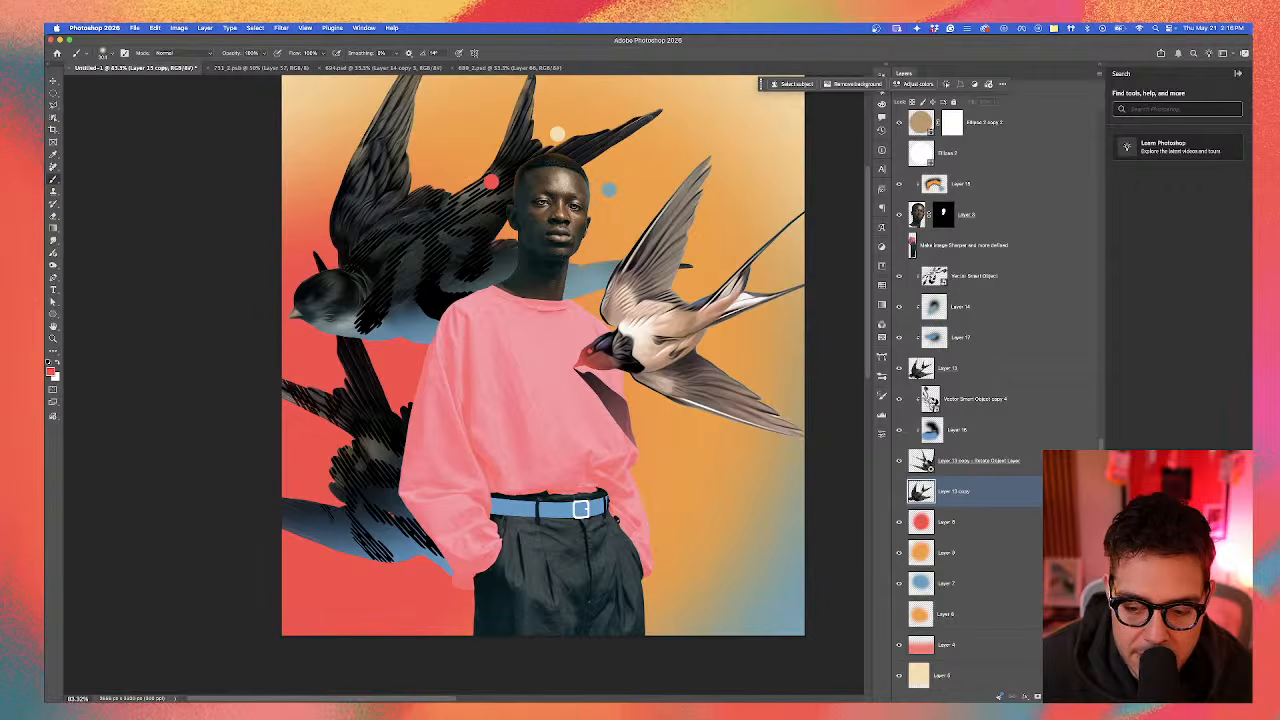
pyautogui.press('super+shift+alt+n')
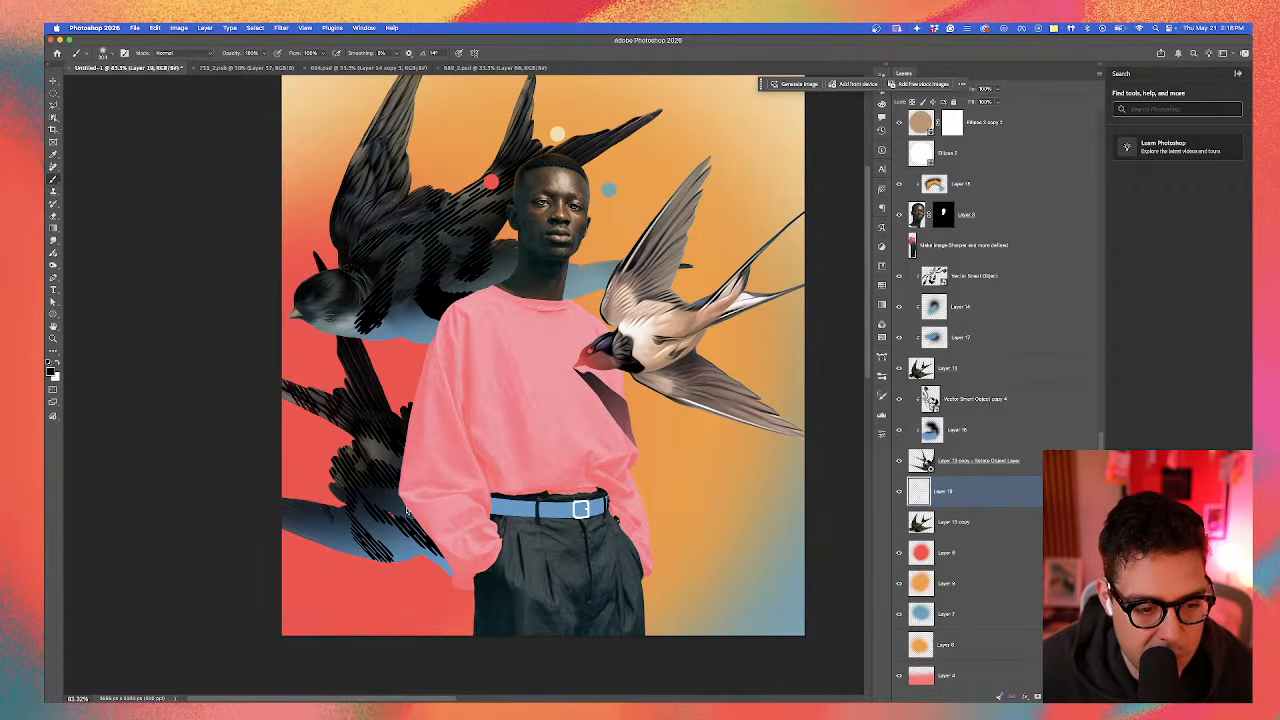
pyautogui.moveTo(407, 510); pyautogui.dragTo(372, 506)
pyautogui.press('v')
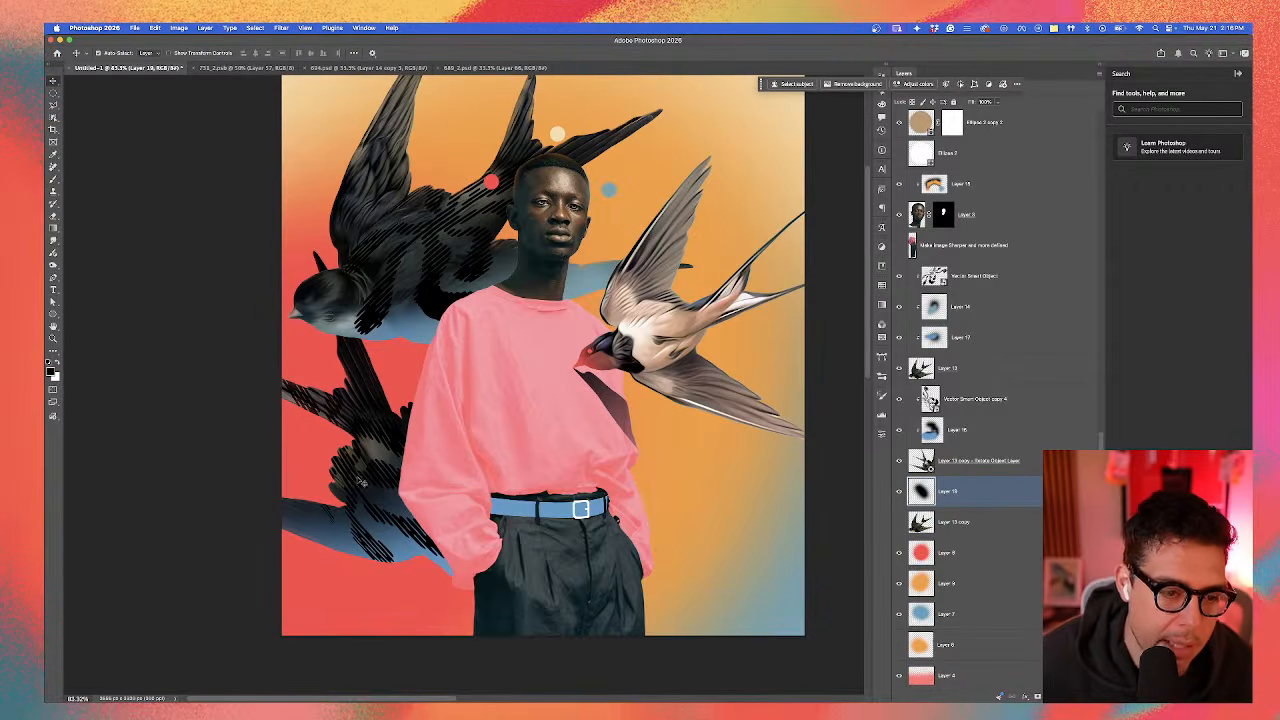
# Step: Draw a small black circle with the Ellipse tool on the large swallow's head as its eye
pyautogui.scroll(-3, 360, 480)
pyautogui.scroll(5, 428, 262)
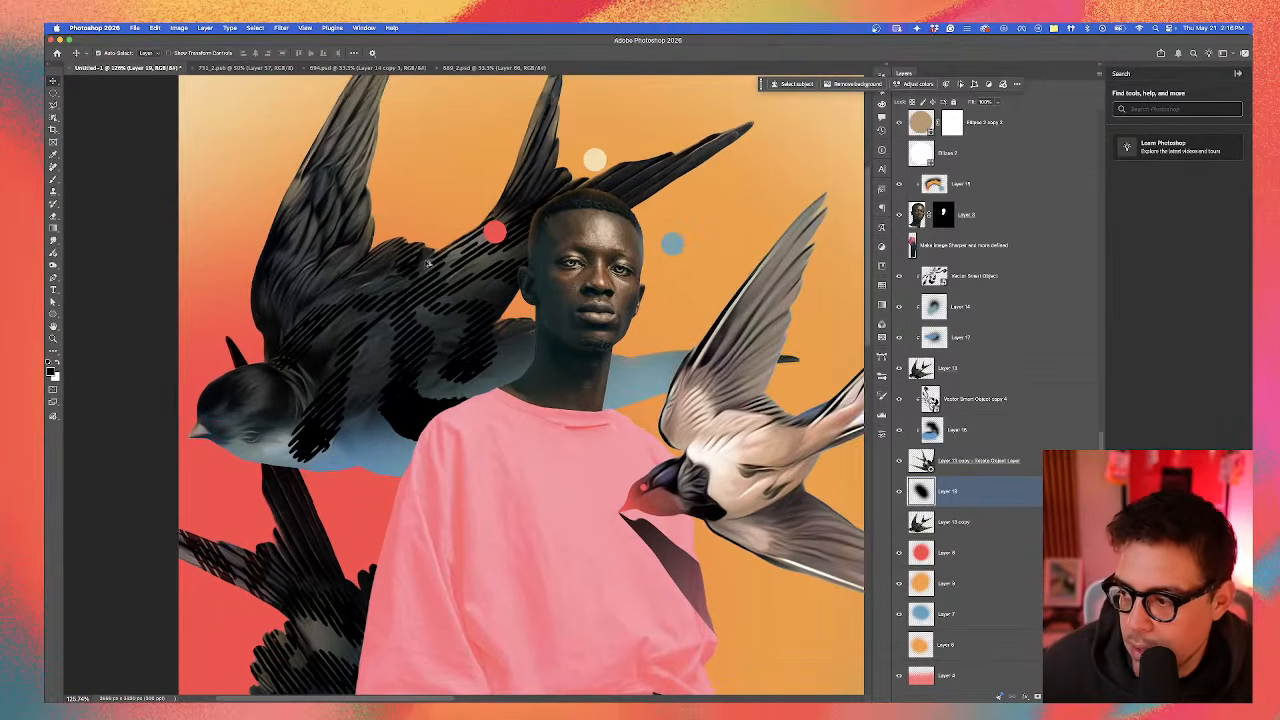
pyautogui.scroll(-3, 395, 291)
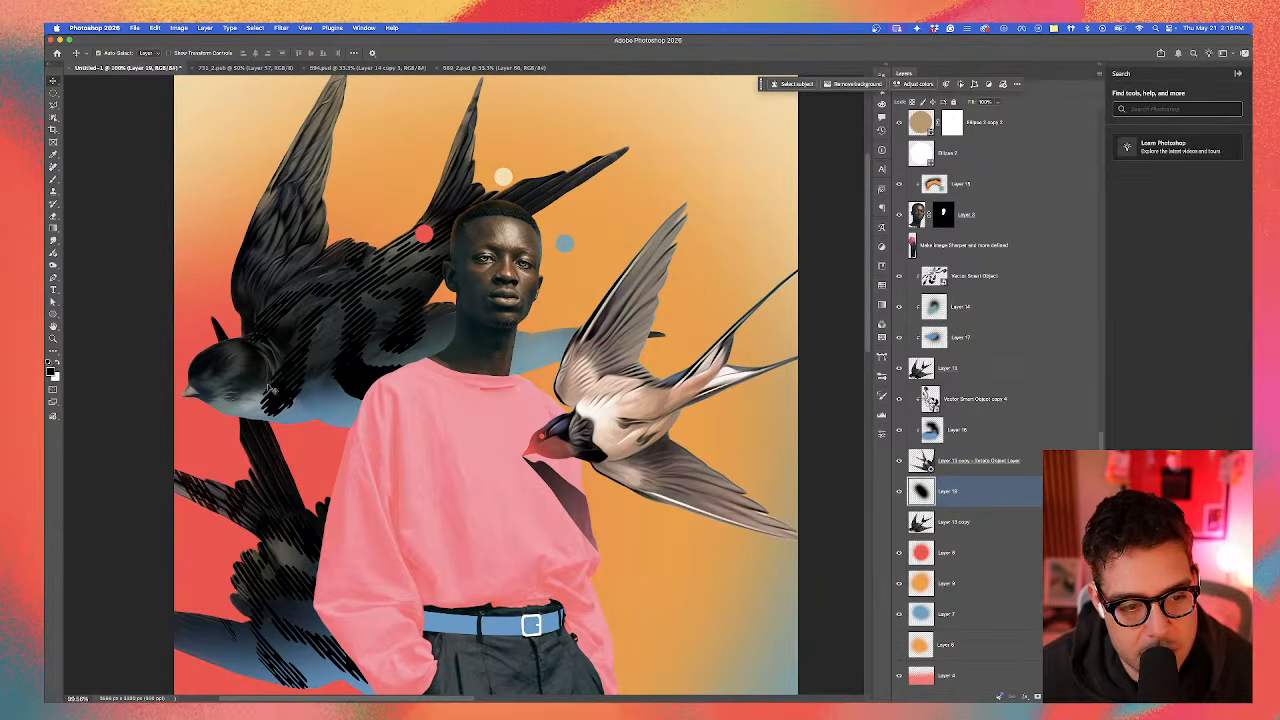
pyautogui.click(53, 310)
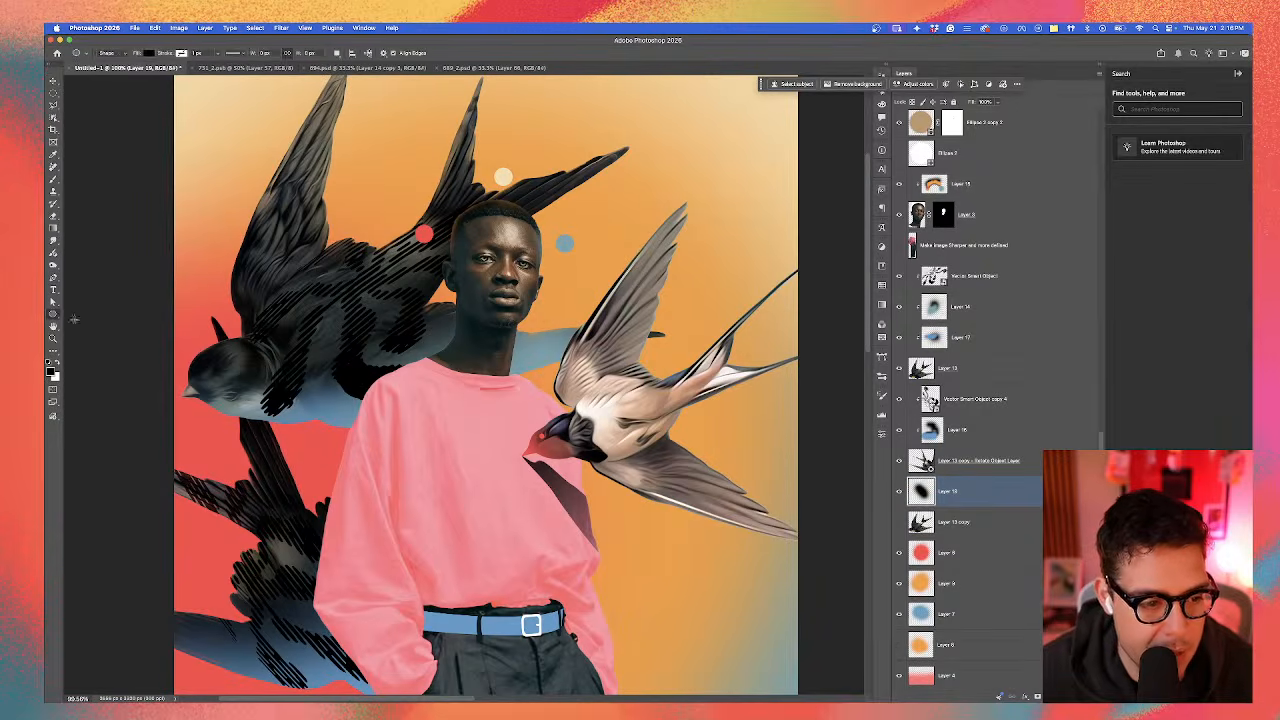
pyautogui.scroll(4, 221, 381)
pyautogui.moveTo(236, 406); pyautogui.dragTo(259, 420)
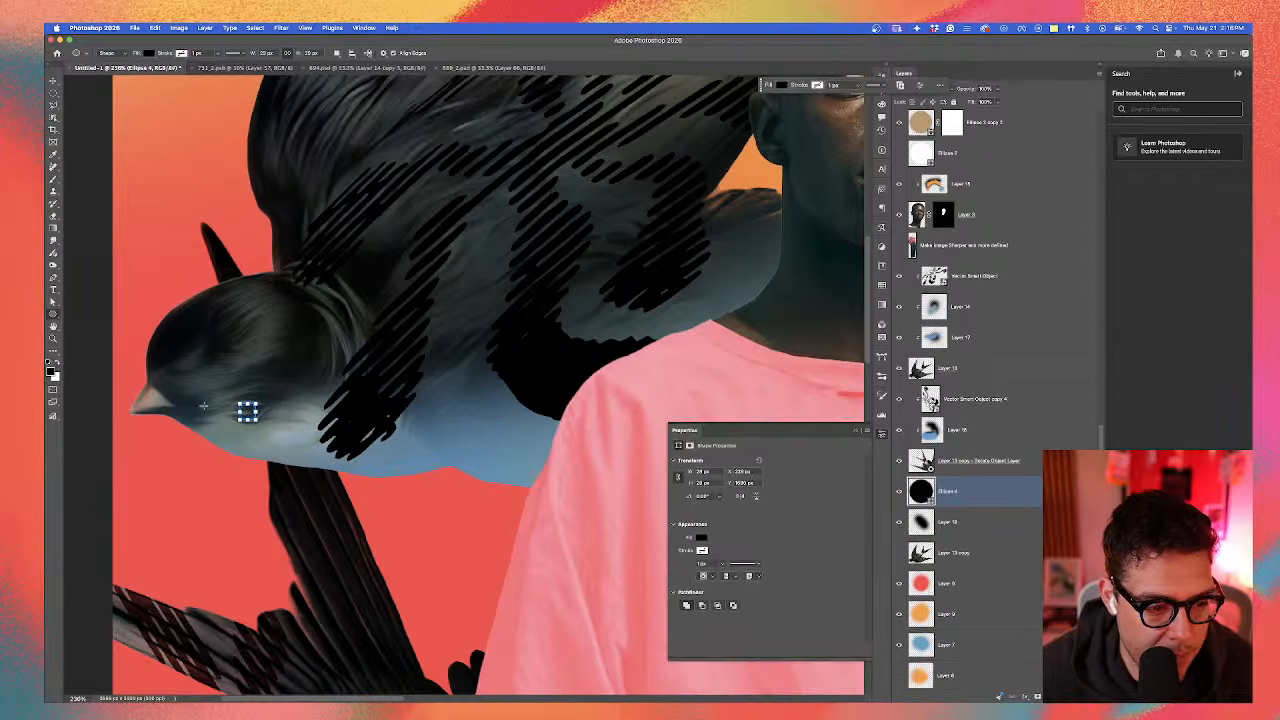
# Step: Raise the eye circle in the layer stack to sit just above the large swallow's striped texture
pyautogui.press('super+bracketright')
pyautogui.press('super+bracketright')
pyautogui.press('super+bracketright')
pyautogui.press('super+bracketright')
pyautogui.press('super+bracketright')
pyautogui.press('super+bracketright')
pyautogui.press('super+bracketright')
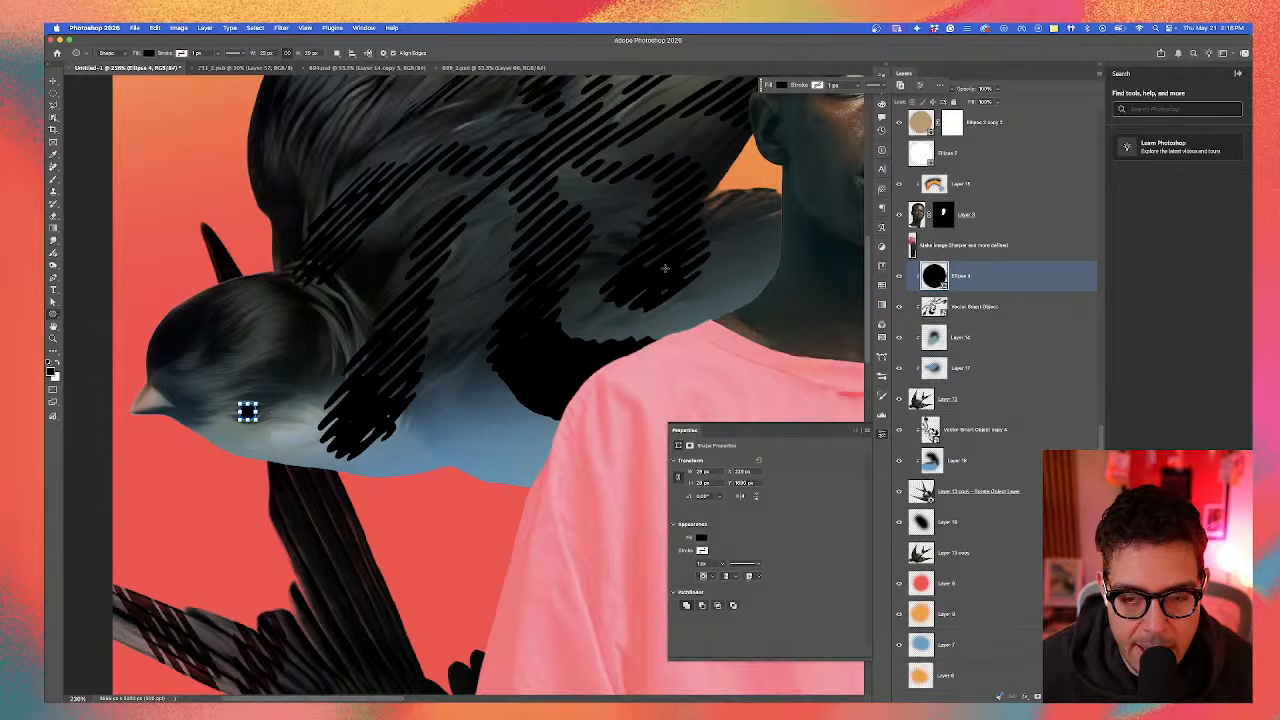
# Step: Recolour the large swallow's eye with the coral red (RGB 255, 72, 72) sampled from the background
pyautogui.doubleClick(934, 276)
pyautogui.click(448, 521)
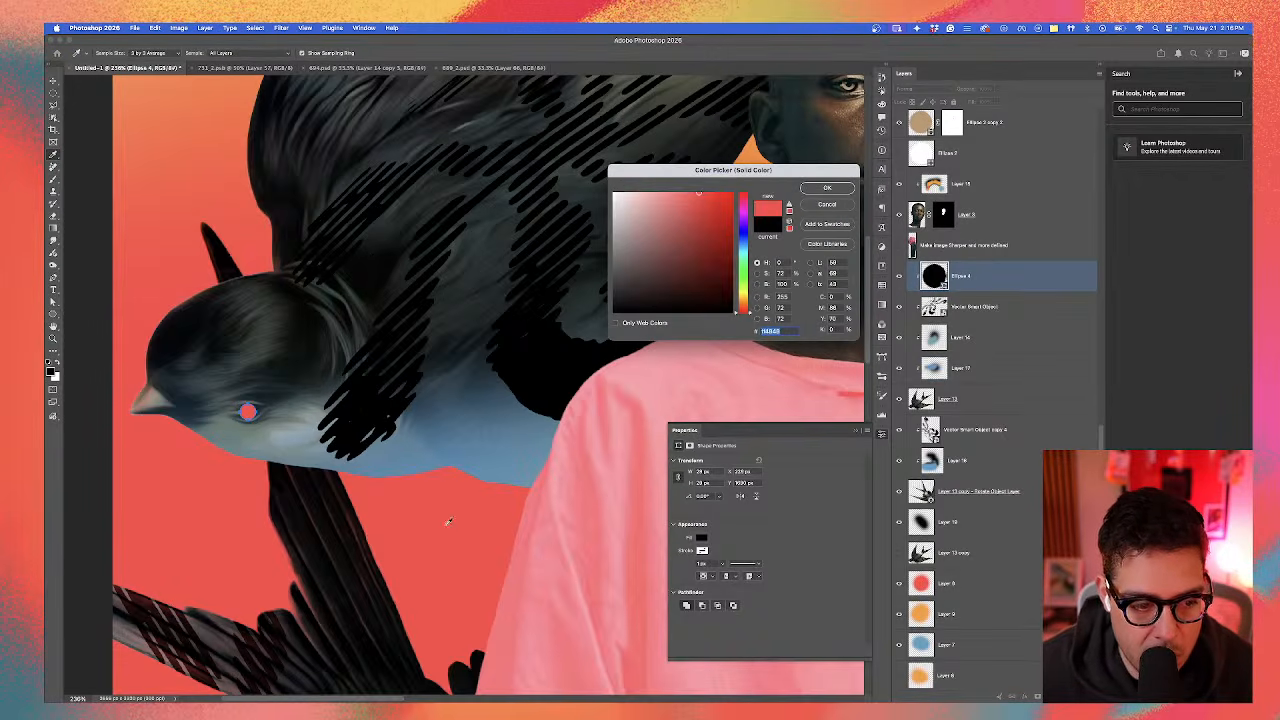
pyautogui.click(825, 187)
pyautogui.scroll(-2, 559, 295)
pyautogui.press('v')
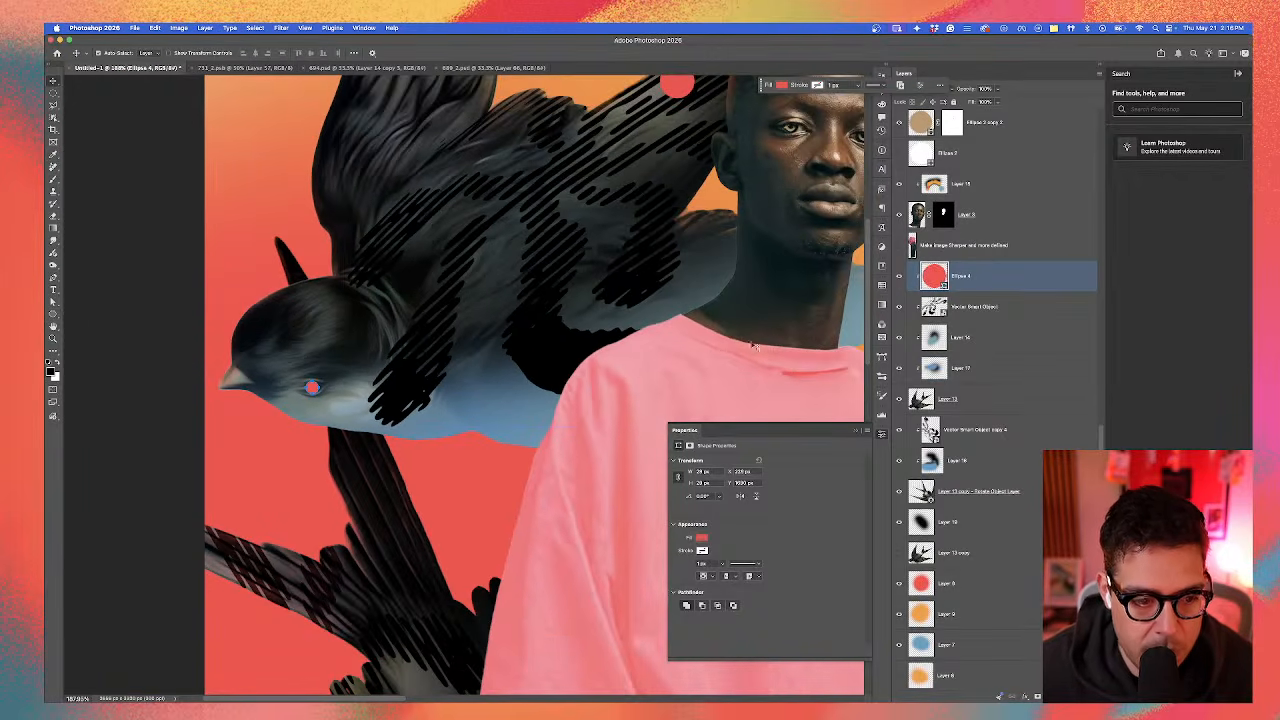
# Step: Move the red eye circle out of the large swallow's clipped layers and clip a new empty layer to it for brushing
pyautogui.moveTo(1011, 277); pyautogui.dragTo(968, 250)
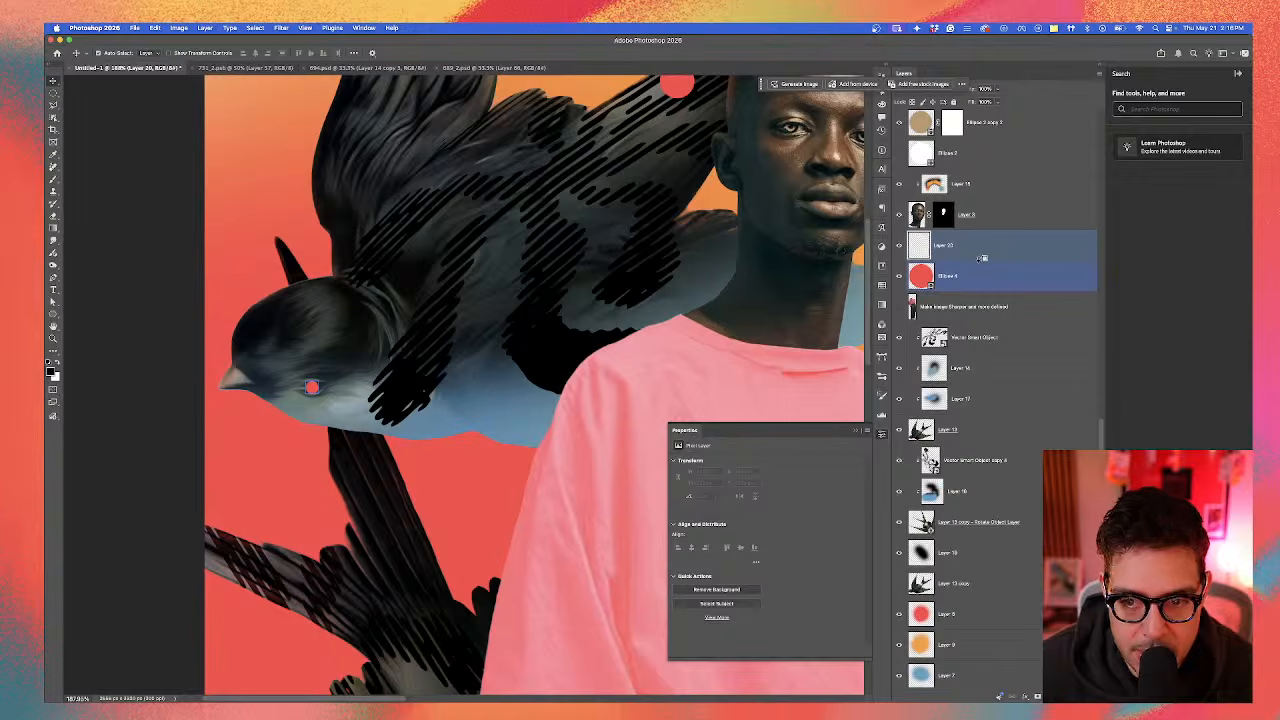
pyautogui.keyDown('alt'); pyautogui.click(982, 258); pyautogui.keyUp('alt')
pyautogui.click(56, 179)
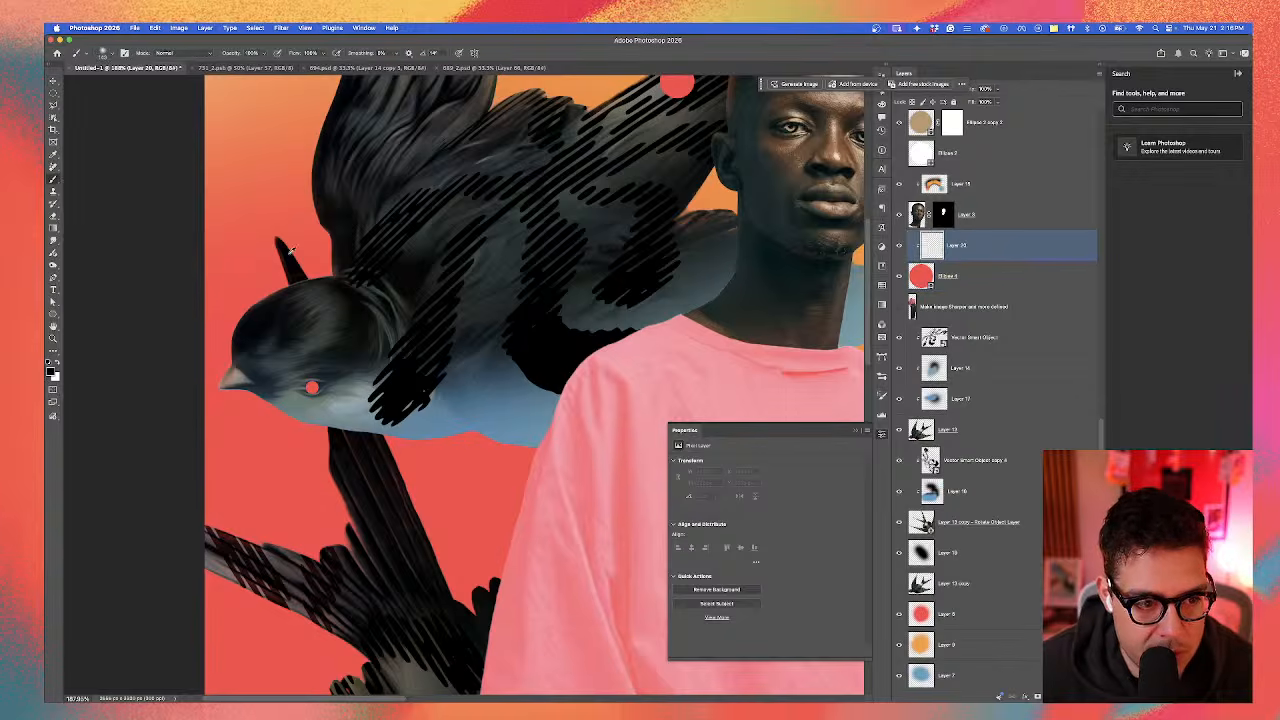
# Step: Brush black shading along the upper and lower edges of the large swallow's red eye, undoing and repainting strokes as needed
pyautogui.scroll(2, 332, 334)
pyautogui.moveTo(315, 407)
pyautogui.mouseDown()
pyautogui.moveTo(255, 404)
pyautogui.moveTo(312, 396)
pyautogui.moveTo(328, 377)
pyautogui.moveTo(405, 372)
pyautogui.moveTo(303, 389)
pyautogui.moveTo(362, 398)
pyautogui.mouseUp()
pyautogui.scroll(10, 287, 405)
pyautogui.moveTo(309, 343)
pyautogui.mouseDown()
pyautogui.moveTo(357, 312)
pyautogui.moveTo(395, 308)
pyautogui.moveTo(299, 346)
pyautogui.moveTo(378, 325)
pyautogui.moveTo(409, 333)
pyautogui.moveTo(343, 316)
pyautogui.moveTo(403, 331)
pyautogui.mouseUp()
pyautogui.press('super+z')
pyautogui.press('super+z')
pyautogui.scroll(-1, 443, 322)
pyautogui.scroll(-10, 444, 320)
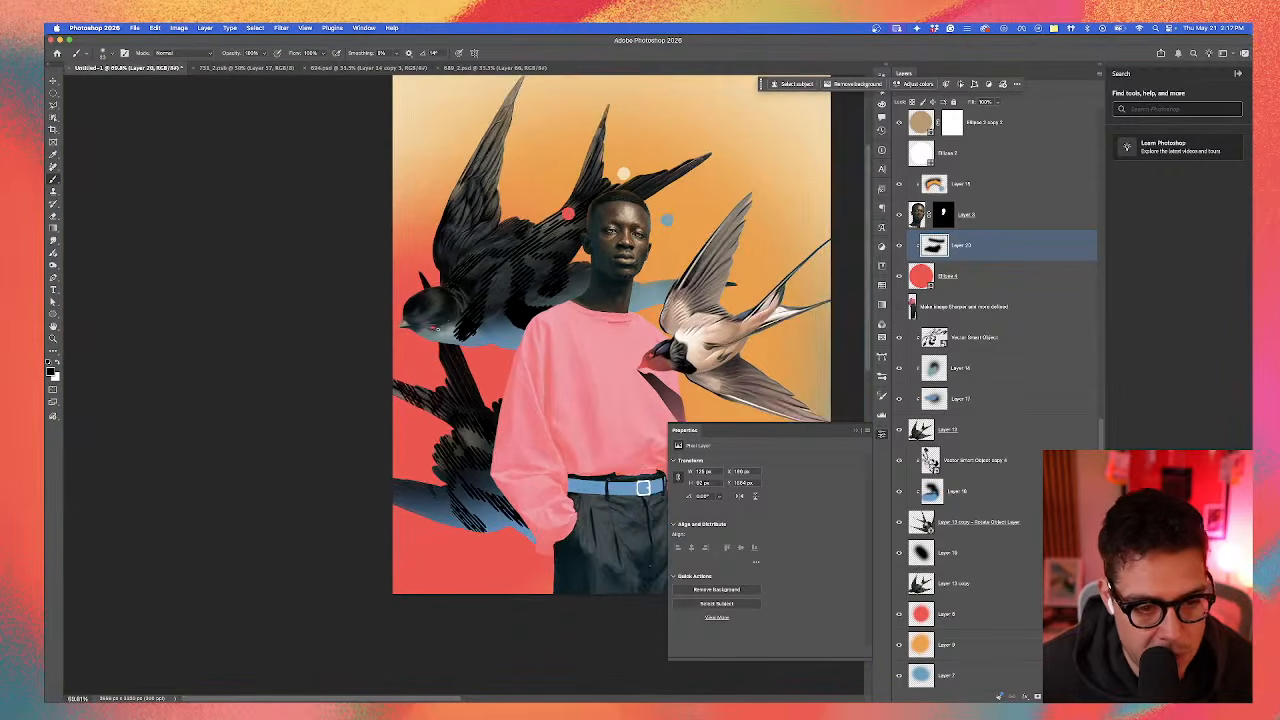
pyautogui.scroll(7, 444, 320)
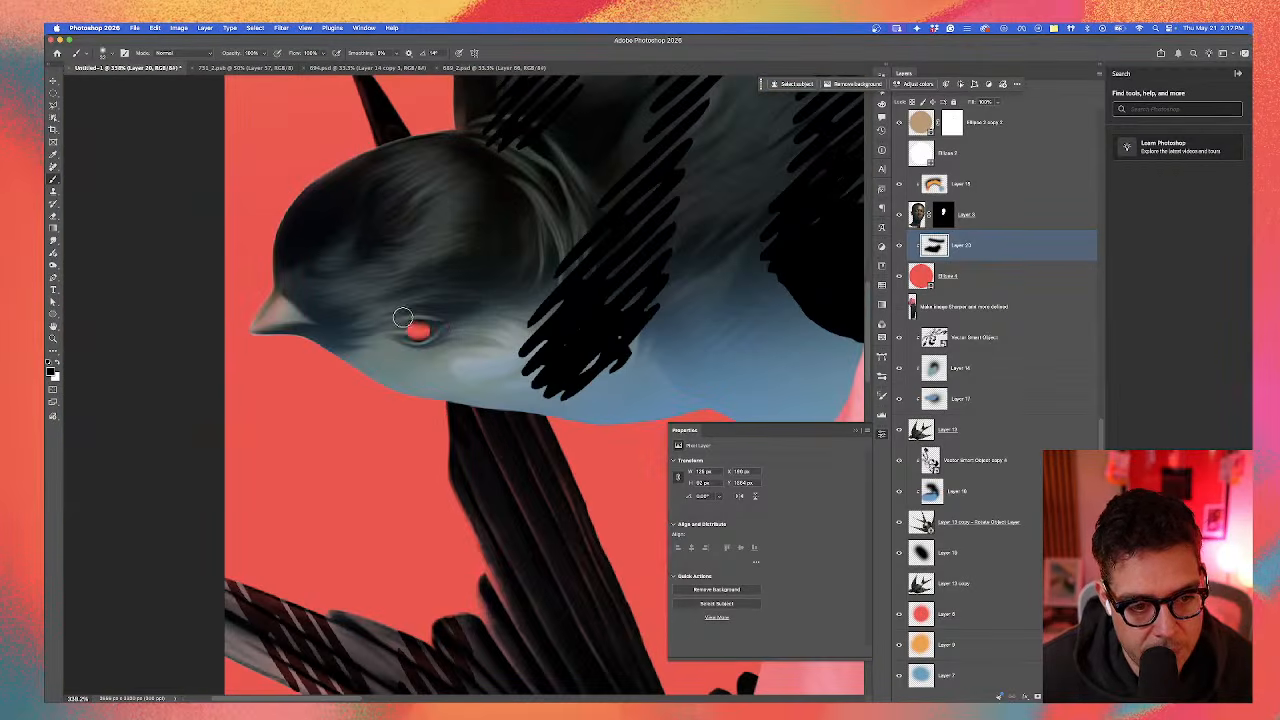
pyautogui.press('super+z')
pyautogui.moveTo(443, 317); pyautogui.dragTo(386, 311)
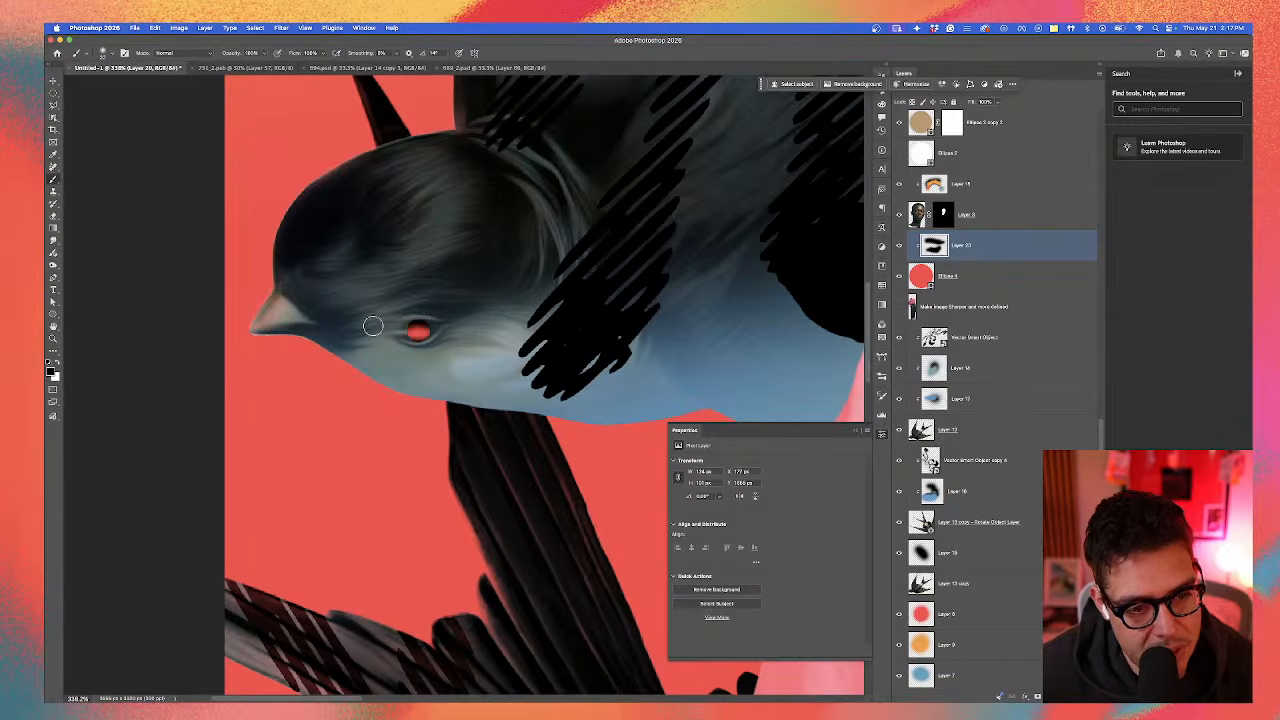
pyautogui.scroll(-5, 360, 325)
pyautogui.scroll(-3, 350, 330)
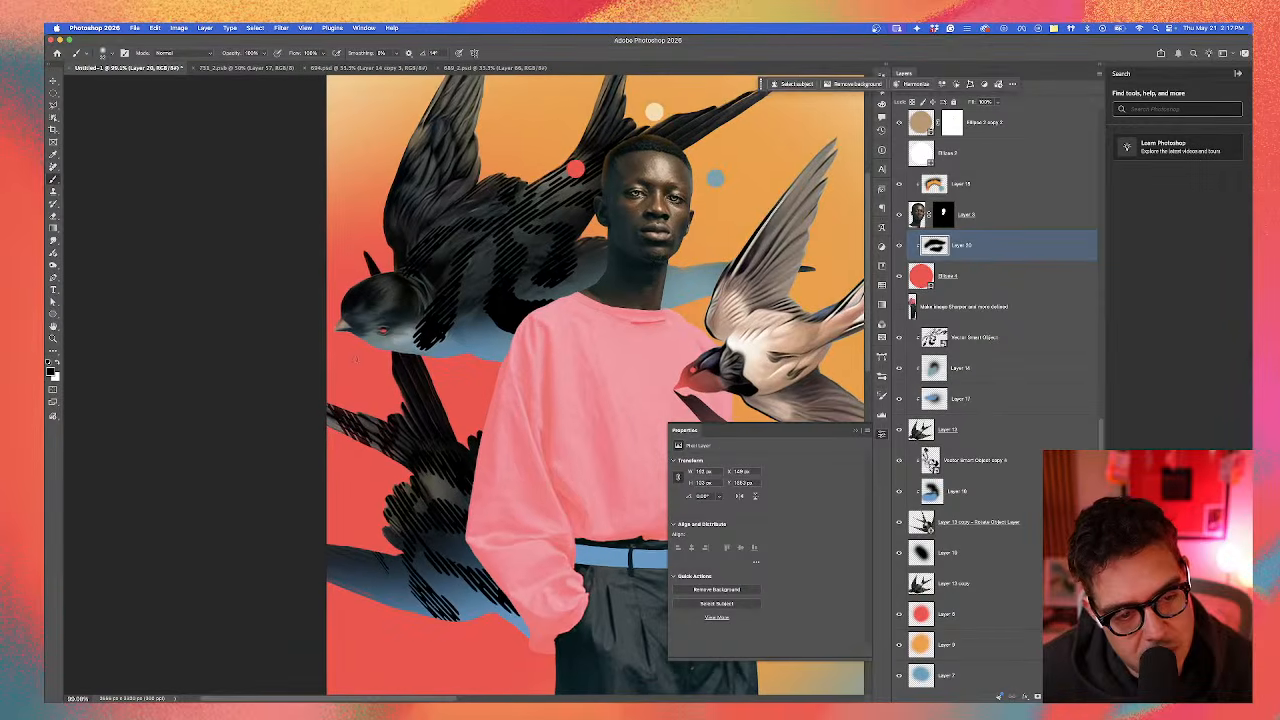
# Step: Select the light swallow with its red eye circle and shading layer, scale them up slightly together and nudge them up and left
pyautogui.moveTo(432, 342); pyautogui.dragTo(386, 361)
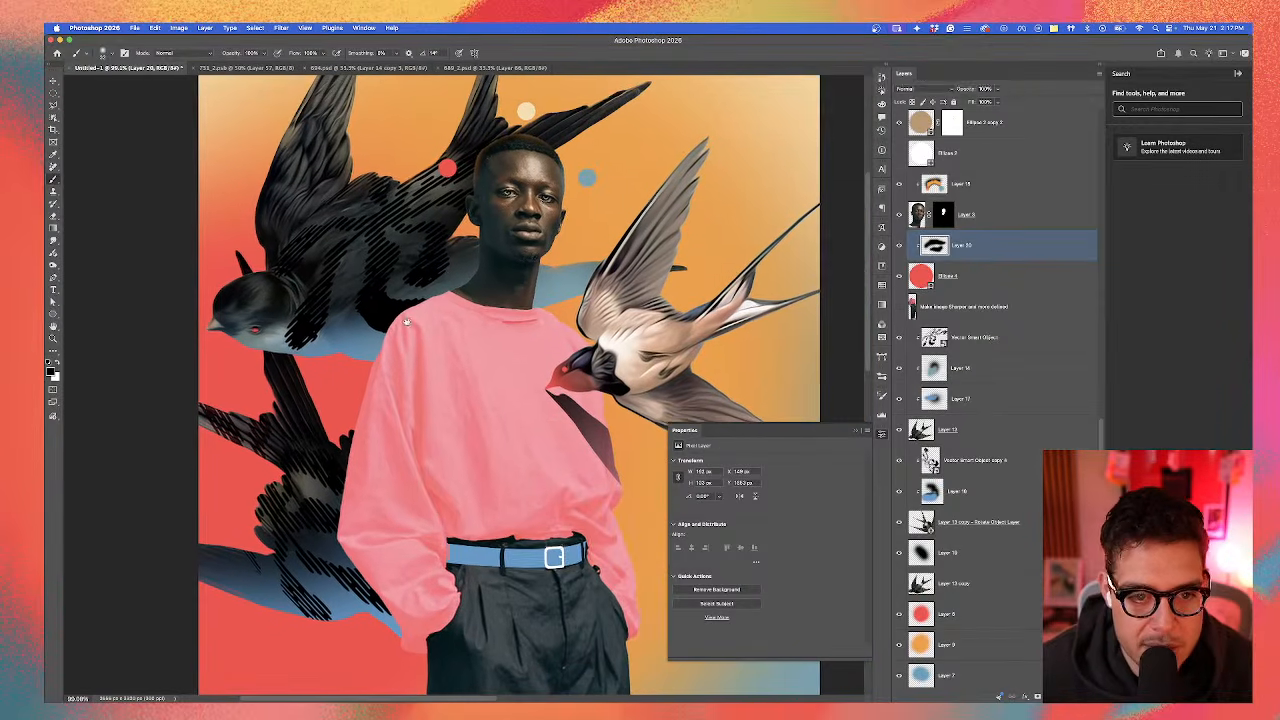
pyautogui.scroll(1, 527, 200)
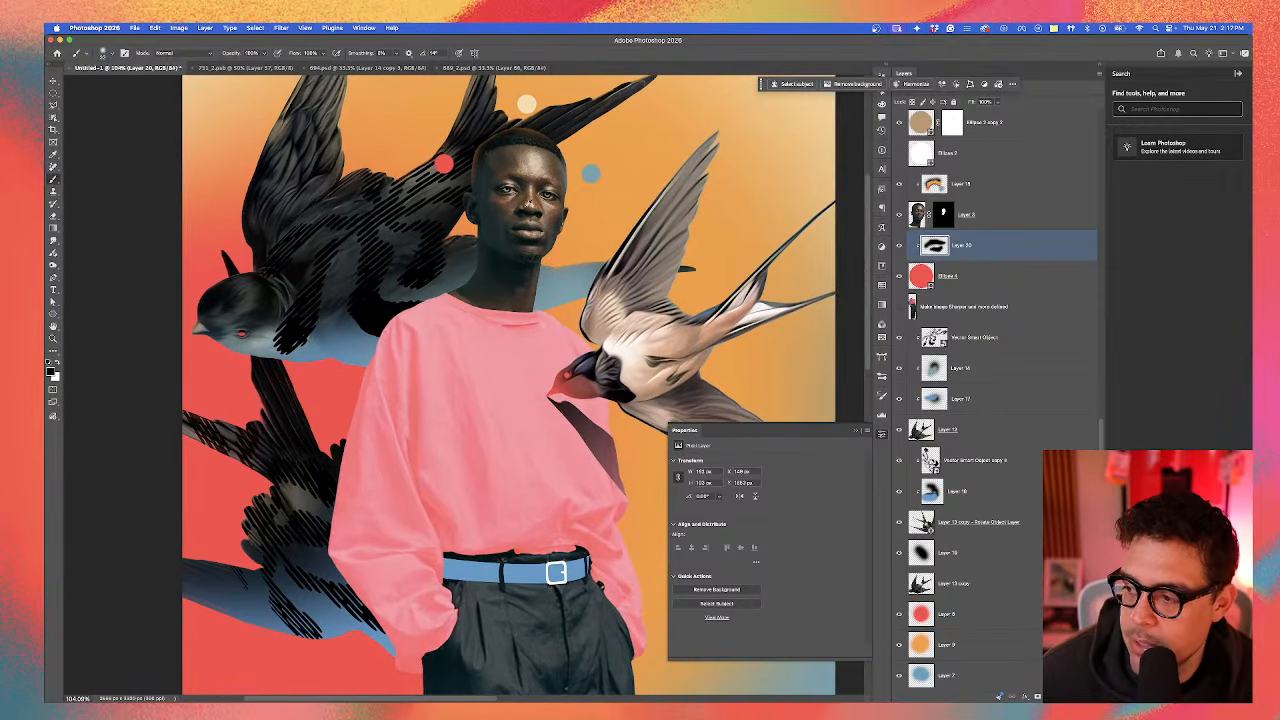
pyautogui.scroll(-2, 527, 276)
pyautogui.scroll(-2, 520, 278)
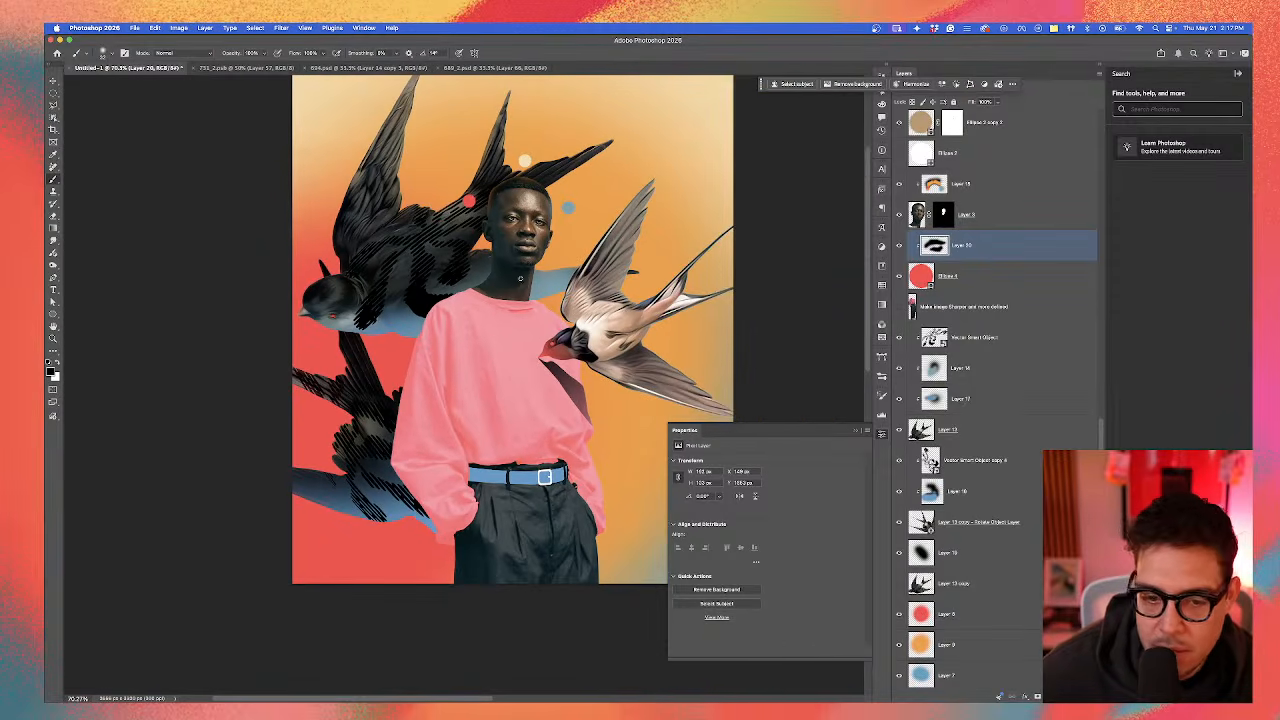
pyautogui.press('v')
pyautogui.click(672, 336)
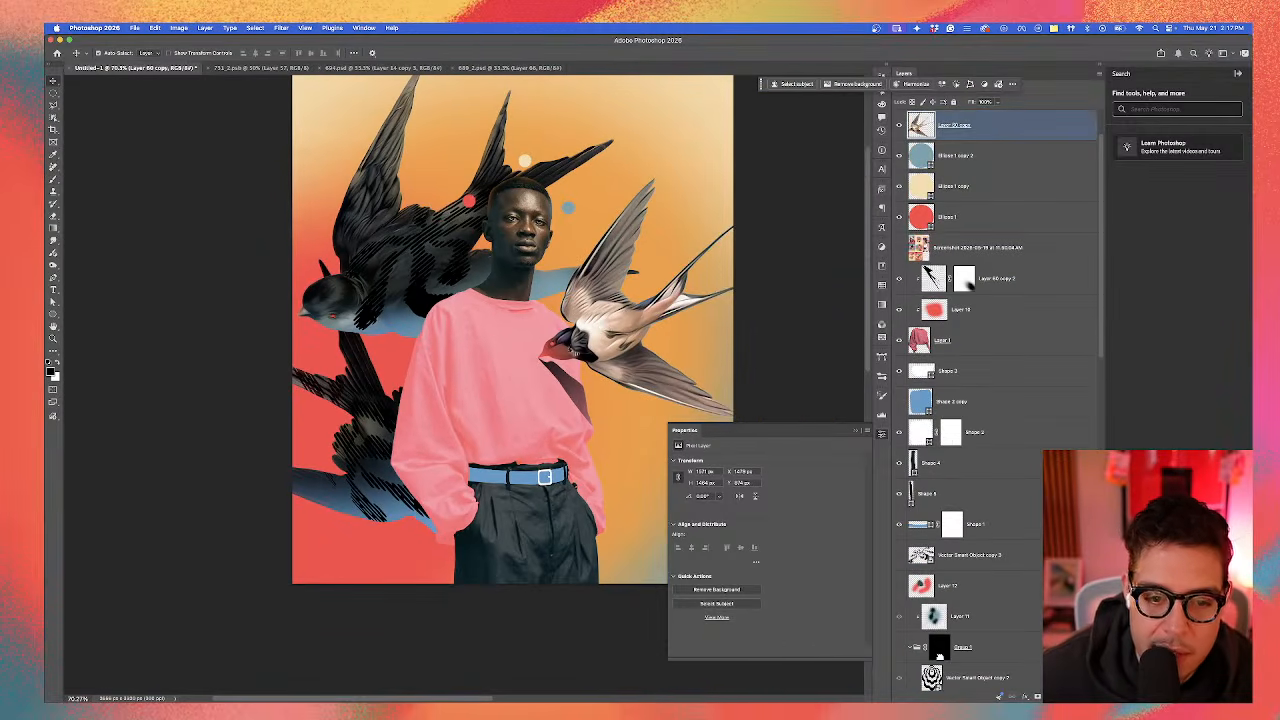
pyautogui.scroll(1, 909, 232)
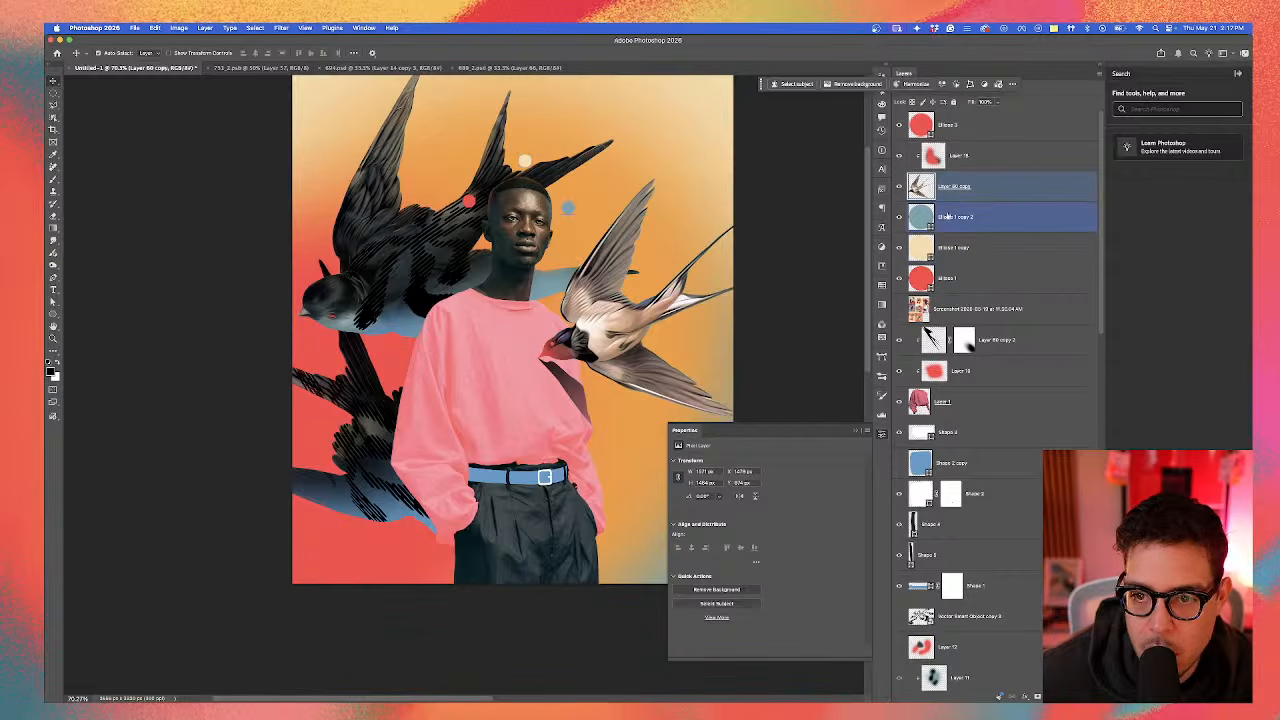
pyautogui.keyDown('shift'); pyautogui.click(980, 155); pyautogui.keyUp('shift')
pyautogui.keyDown('shift'); pyautogui.click(980, 125); pyautogui.keyUp('shift')
pyautogui.press('super+t')
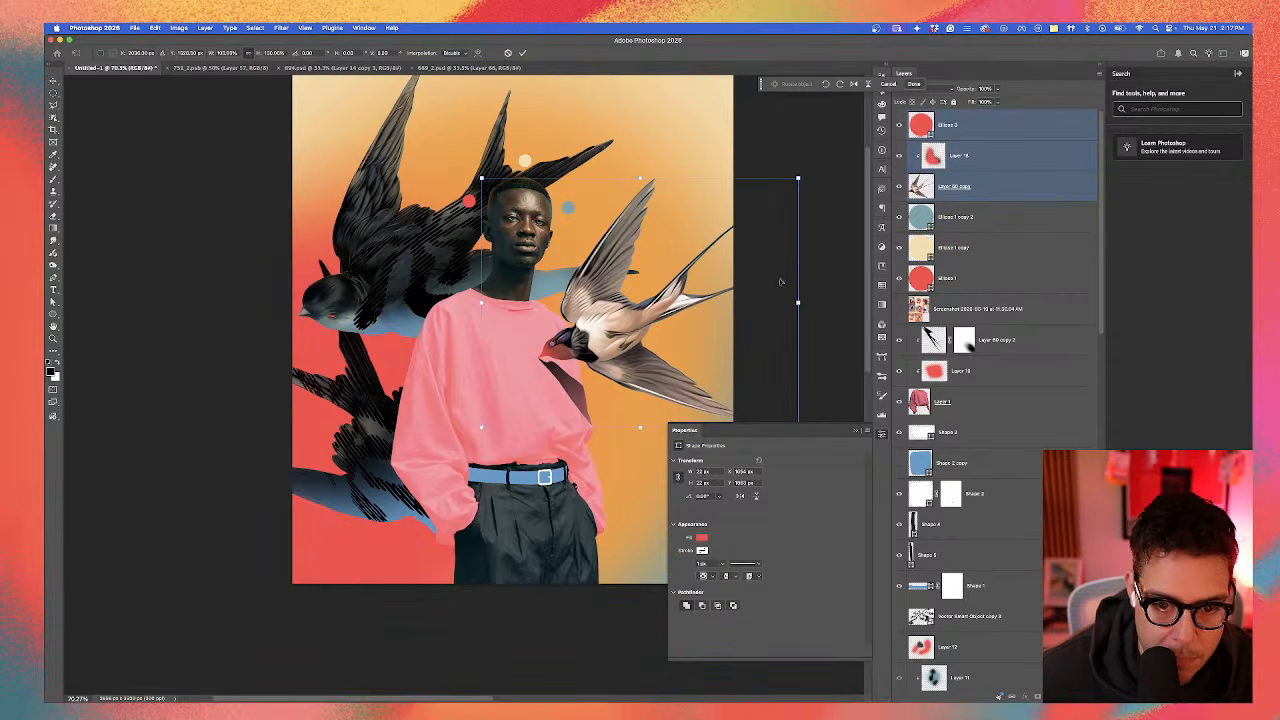
pyautogui.moveTo(799, 302)
pyautogui.mouseDown()
pyautogui.moveTo(870, 268)
pyautogui.moveTo(824, 302)
pyautogui.mouseUp()
pyautogui.moveTo(664, 330); pyautogui.dragTo(660, 326)
pyautogui.press('Return')
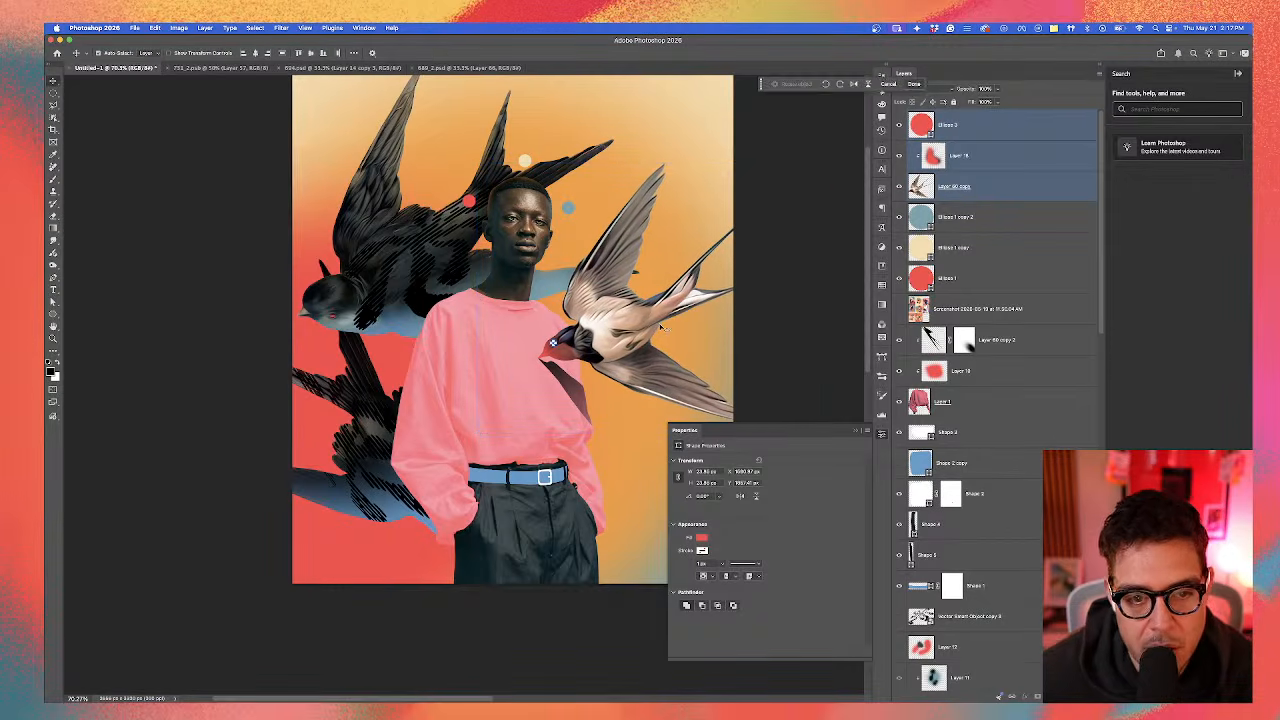
# Step: Enlarge the cream circle above the man's head, move it slightly upward and deselect it
pyautogui.scroll(-1, 531, 297)
pyautogui.click(524, 162)
pyautogui.hotkey('ctrl', 't')
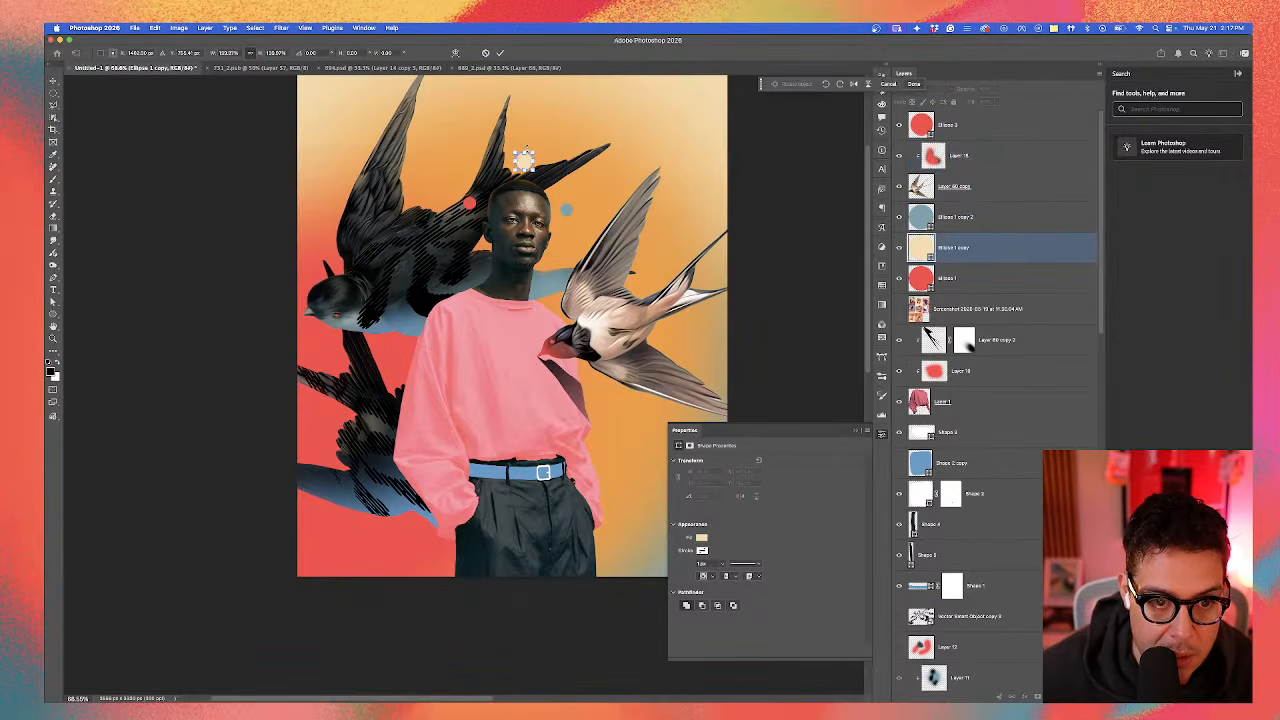
pyautogui.press('Return')
pyautogui.click(674, 123)
pyautogui.scroll(2, 516, 214)
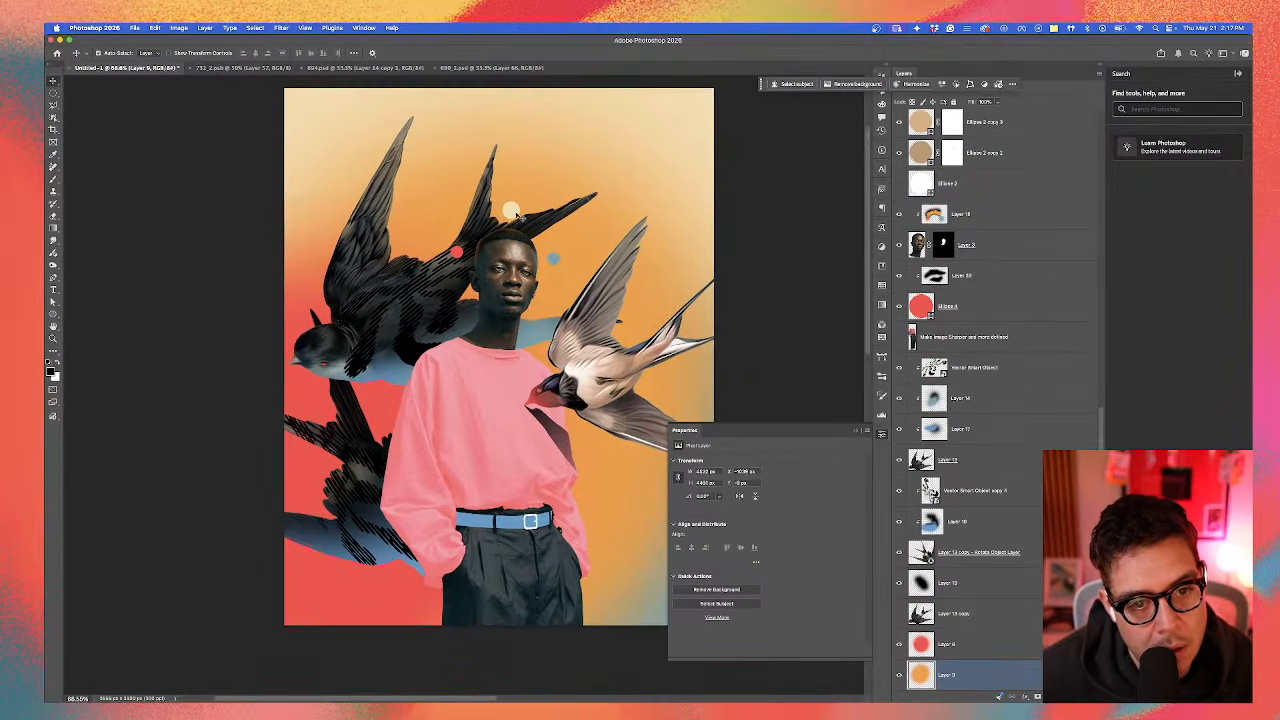
pyautogui.moveTo(516, 214); pyautogui.dragTo(515, 208)
pyautogui.click(732, 197)
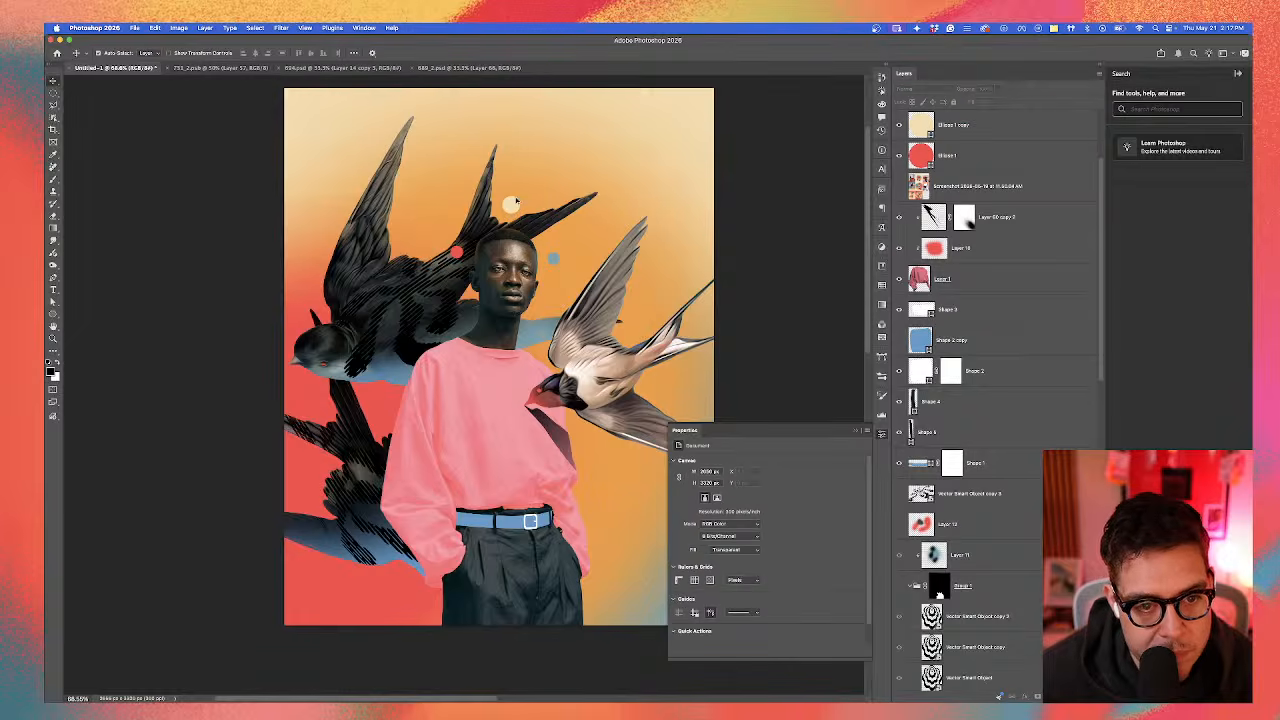
pyautogui.scroll(2, 516, 202)
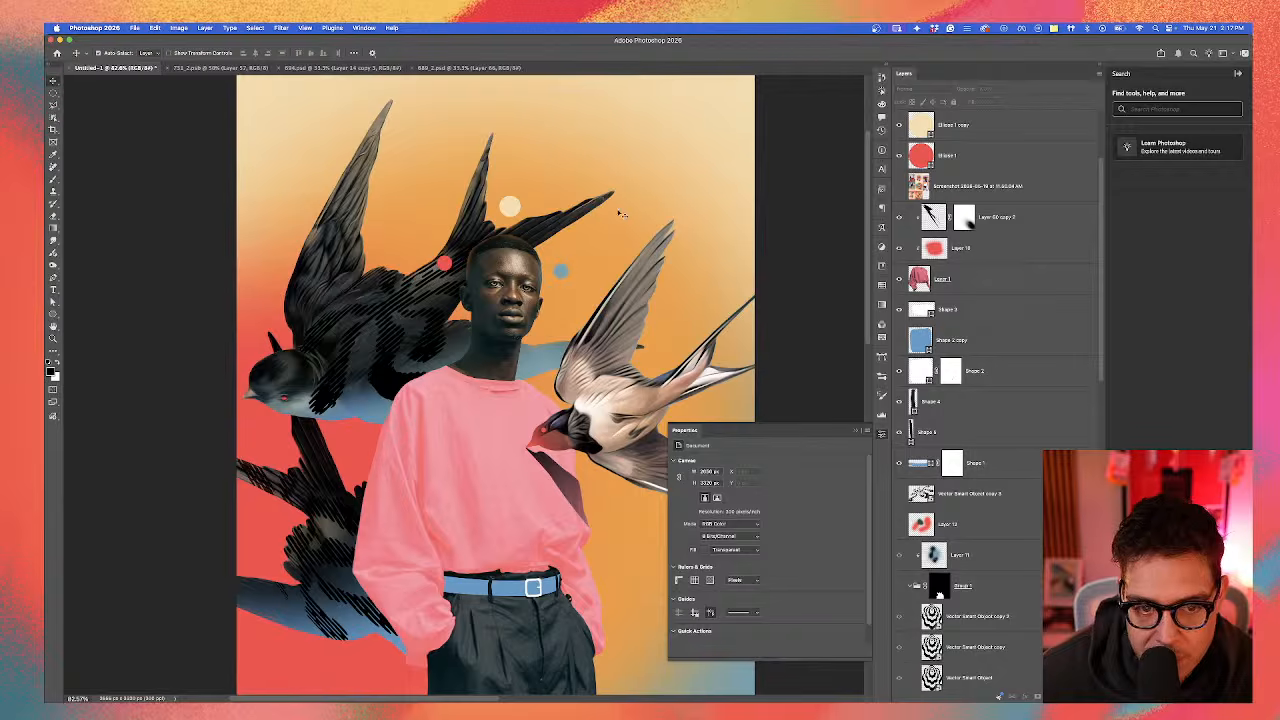
pyautogui.scroll(-1, 503, 228)
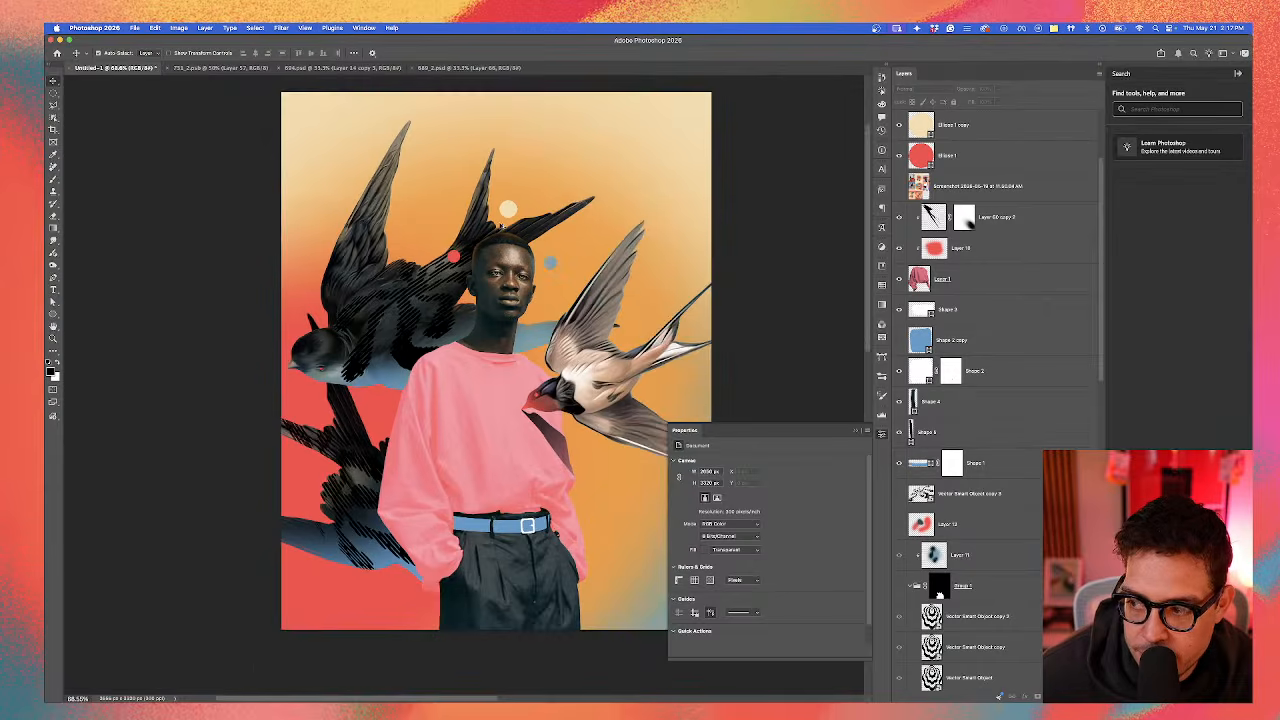
pyautogui.scroll(2, 503, 228)
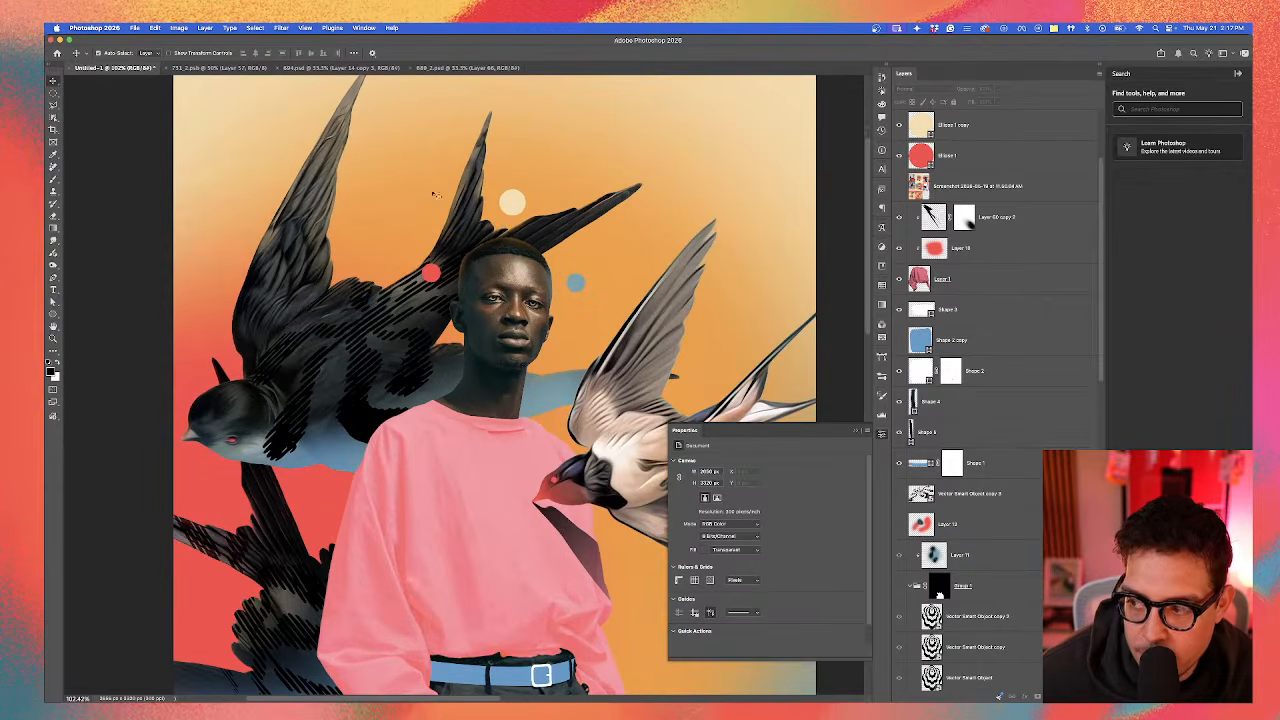
# Step: Select the small red circle beside the man's head and add an Outer Glow effect to it
pyautogui.click(430, 272)
pyautogui.scroll(1, 441, 291)
pyautogui.click(441, 291)
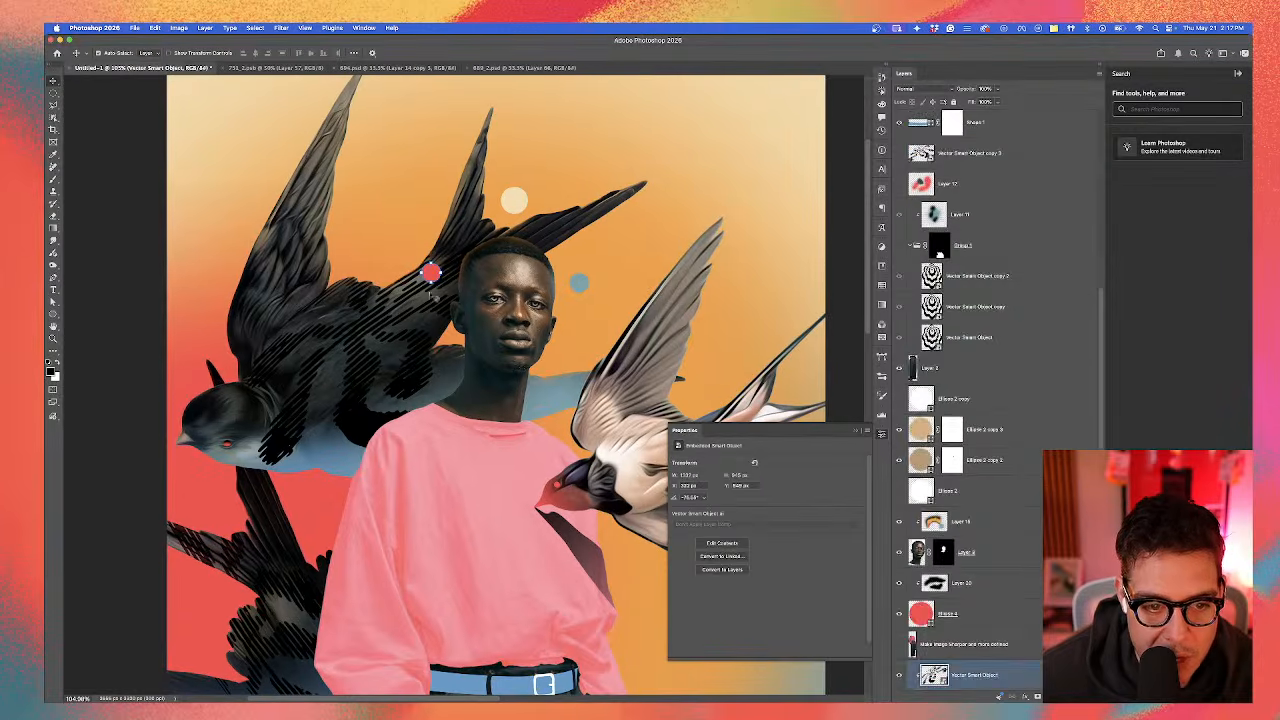
pyautogui.click(431, 273)
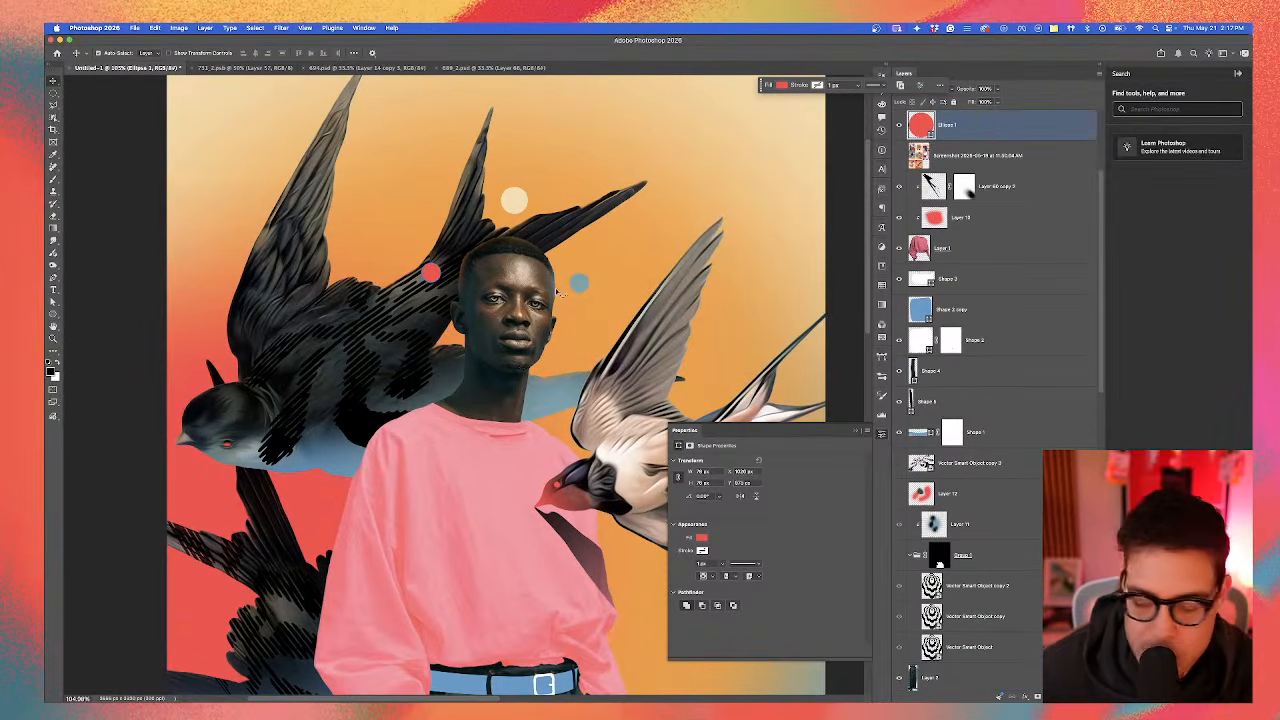
pyautogui.scroll(5, 557, 291)
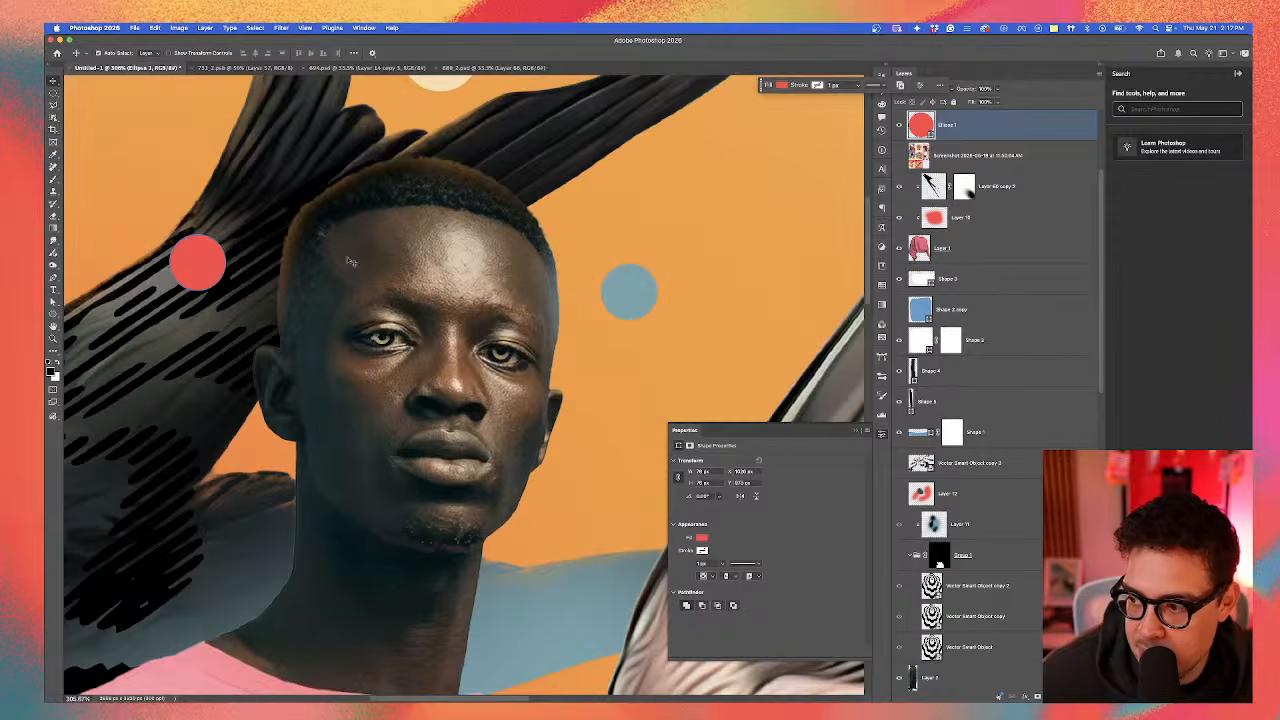
pyautogui.scroll(-2, 340, 282)
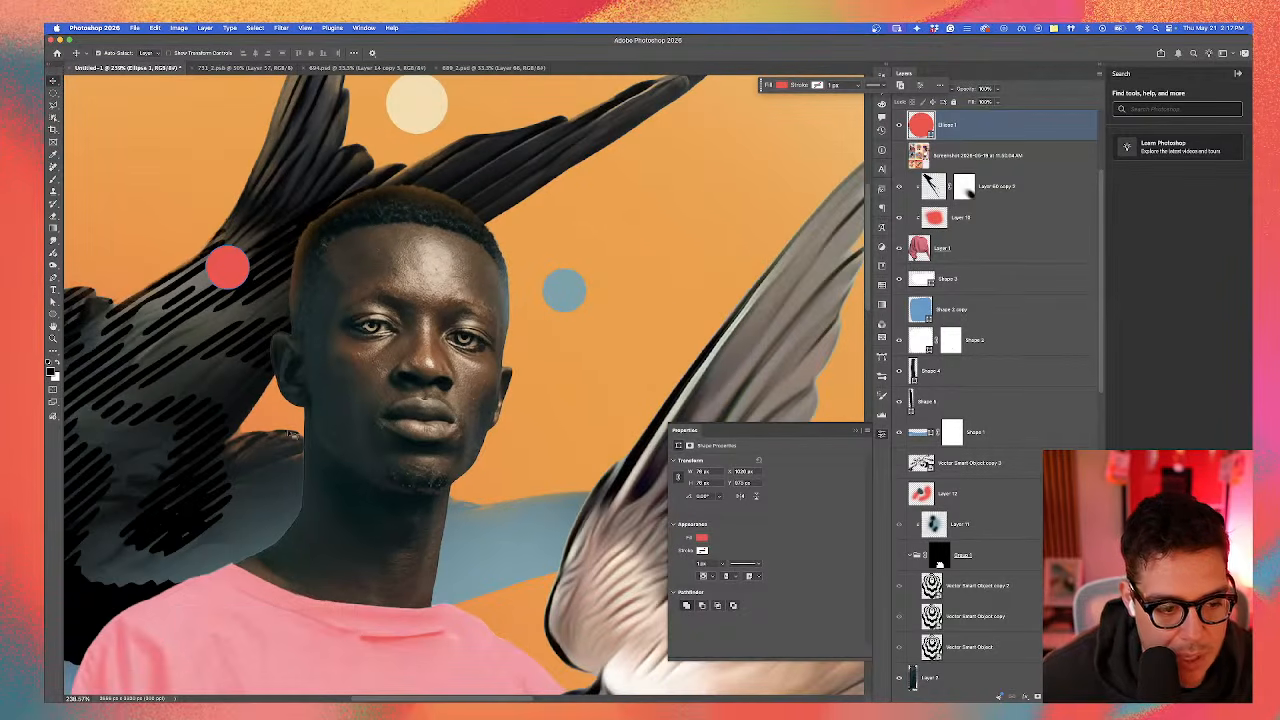
pyautogui.click(289, 434)
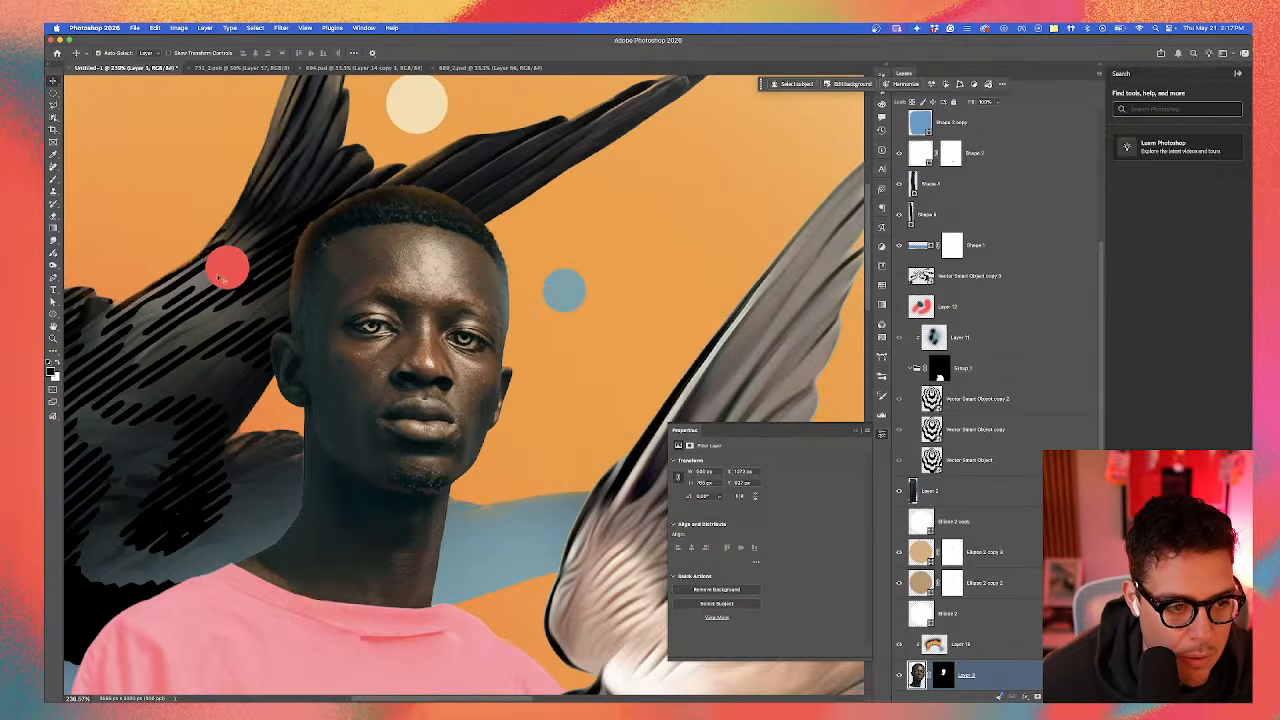
pyautogui.click(222, 279)
pyautogui.click(1023, 697)
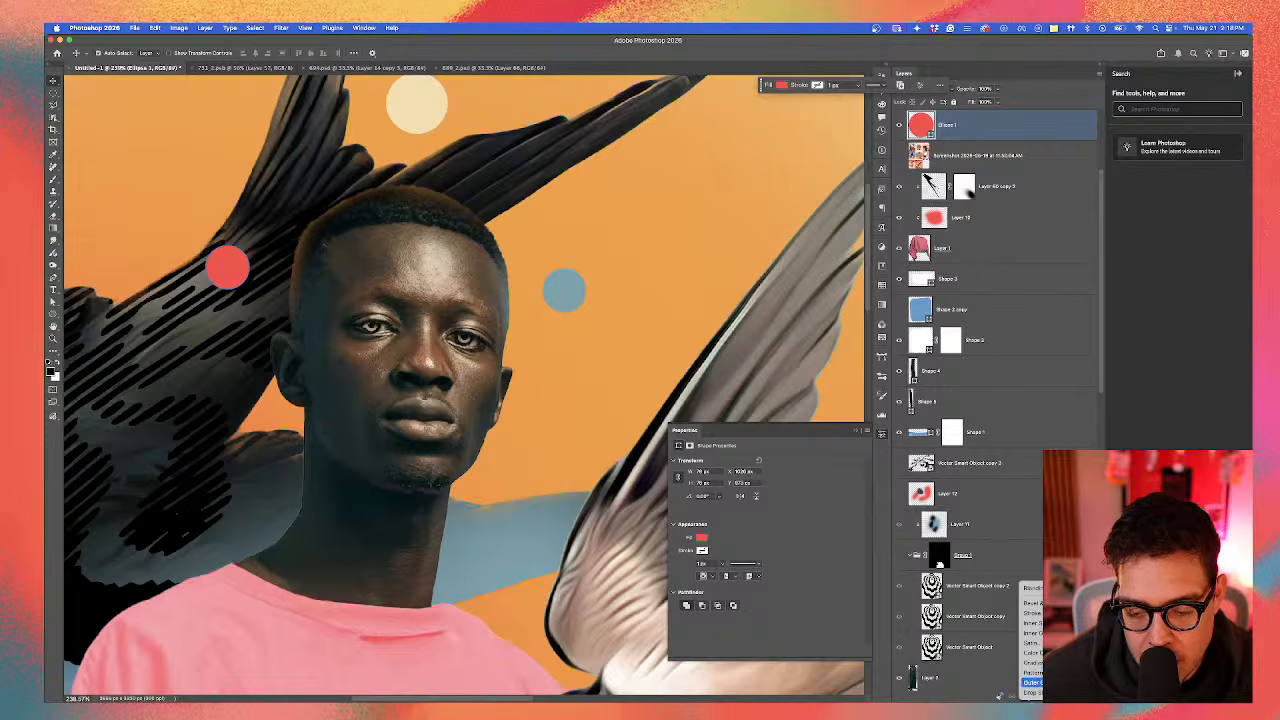
pyautogui.click(1031, 683)
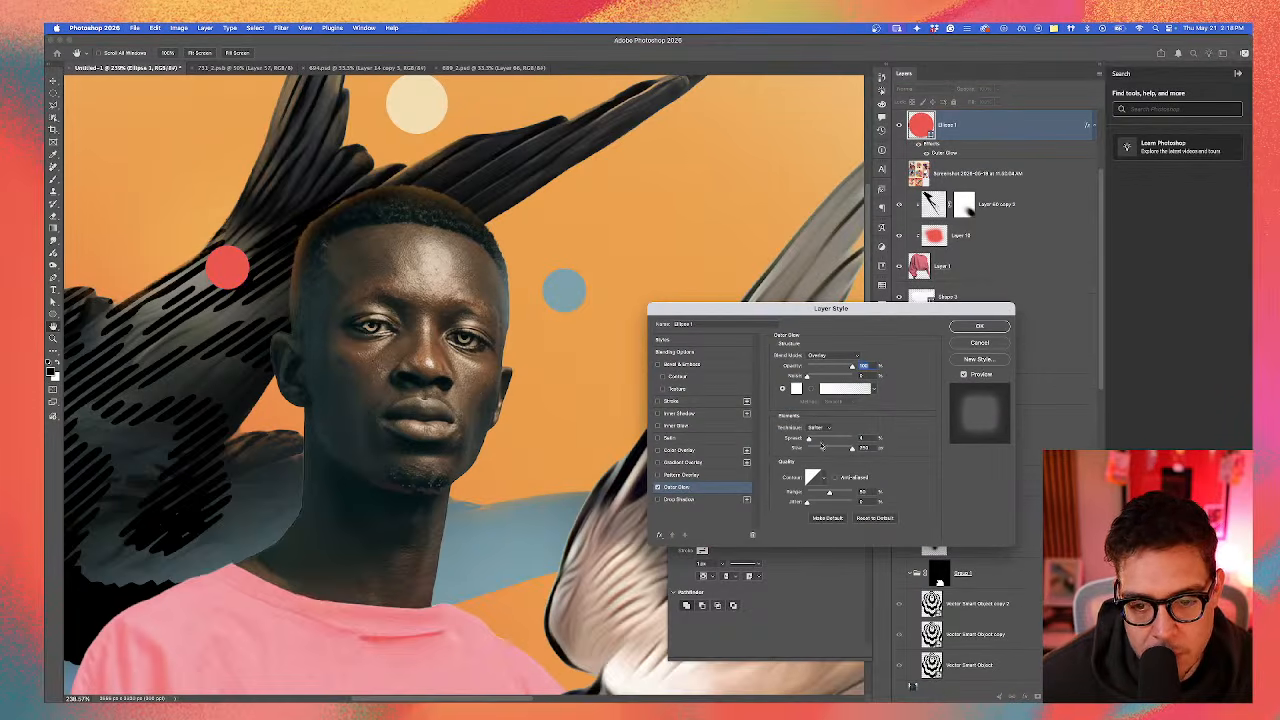
# Step: Shrink the red circle's outer glow, set its blend mode to Normal and sample its colour from the circle
pyautogui.moveTo(822, 445); pyautogui.dragTo(813, 450)
pyautogui.click(827, 360)
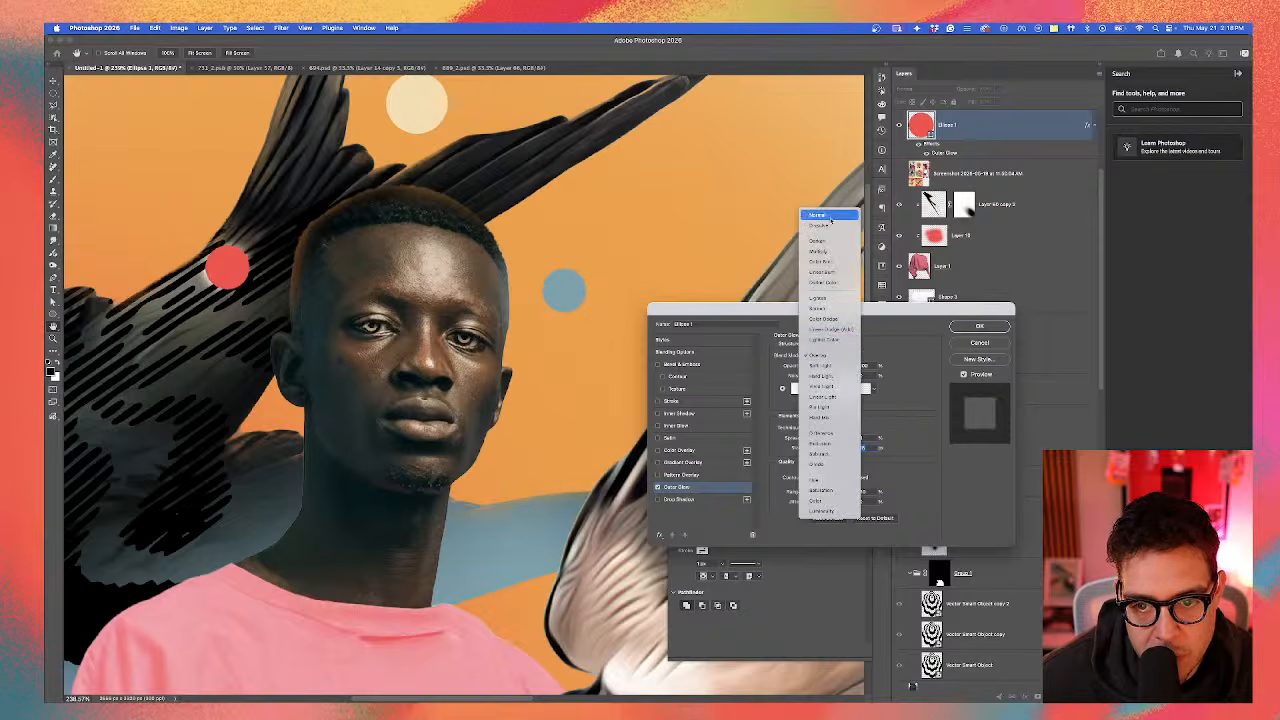
pyautogui.click(830, 218)
pyautogui.click(795, 389)
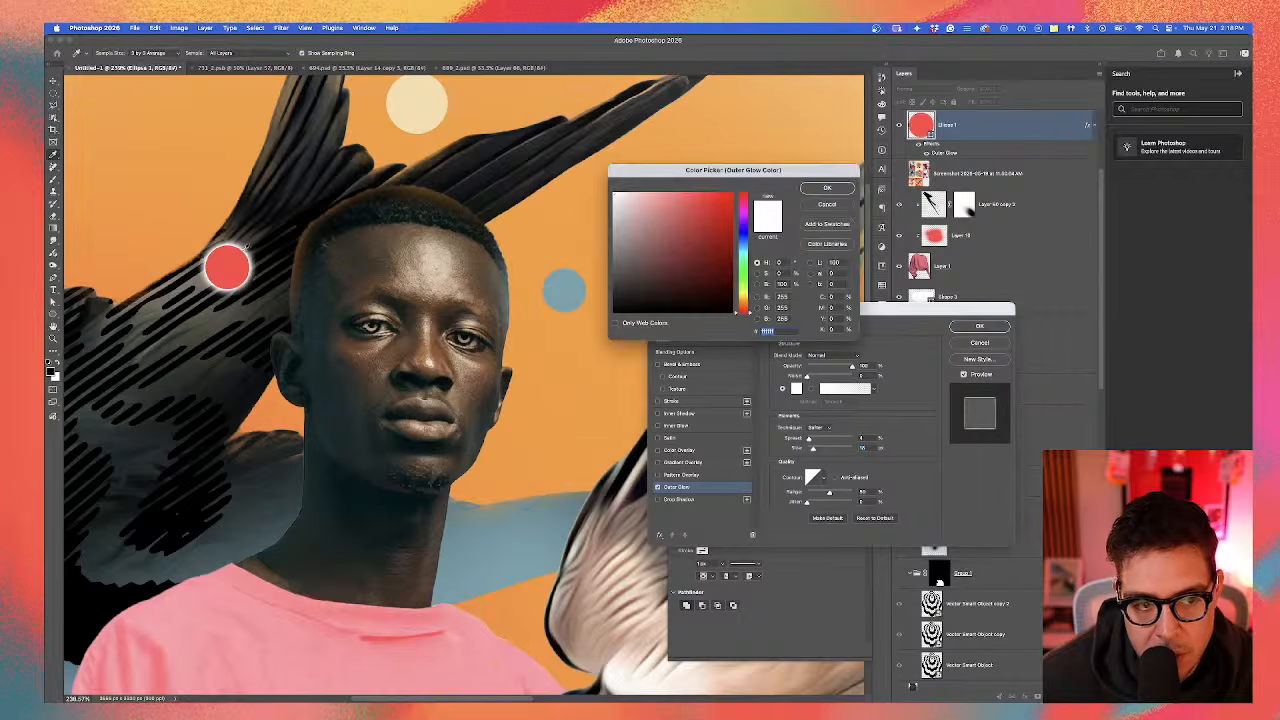
pyautogui.click(243, 259)
pyautogui.click(810, 188)
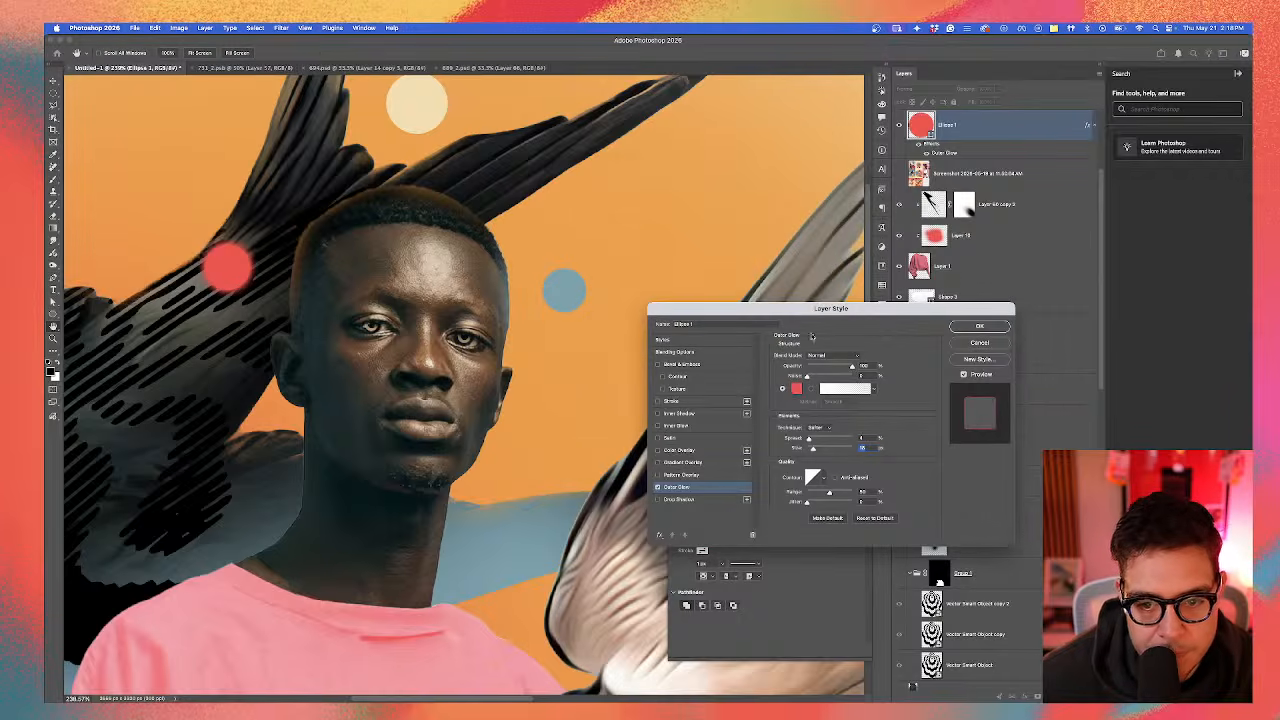
# Step: Lower the red circle's outer glow opacity to about half, fine-tune its size to a tight glow and apply the style
pyautogui.moveTo(814, 450); pyautogui.dragTo(817, 452)
pyautogui.moveTo(841, 371); pyautogui.dragTo(826, 369)
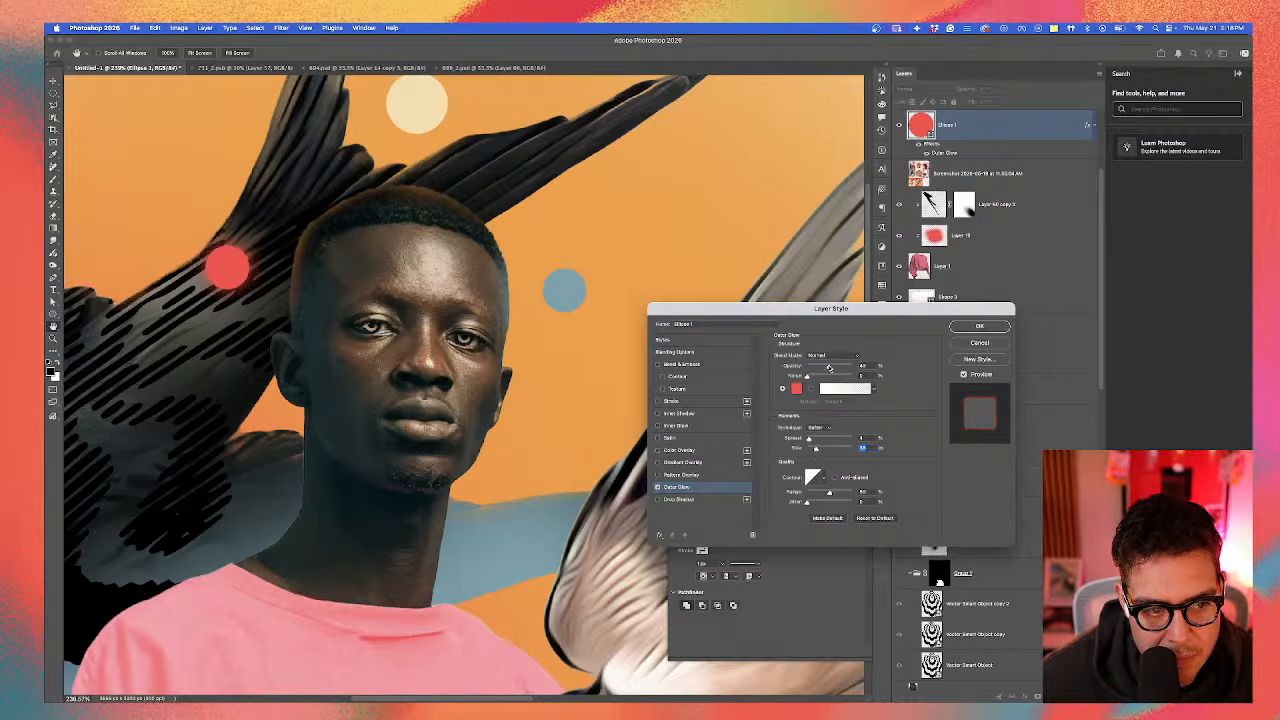
pyautogui.moveTo(815, 451); pyautogui.dragTo(811, 451)
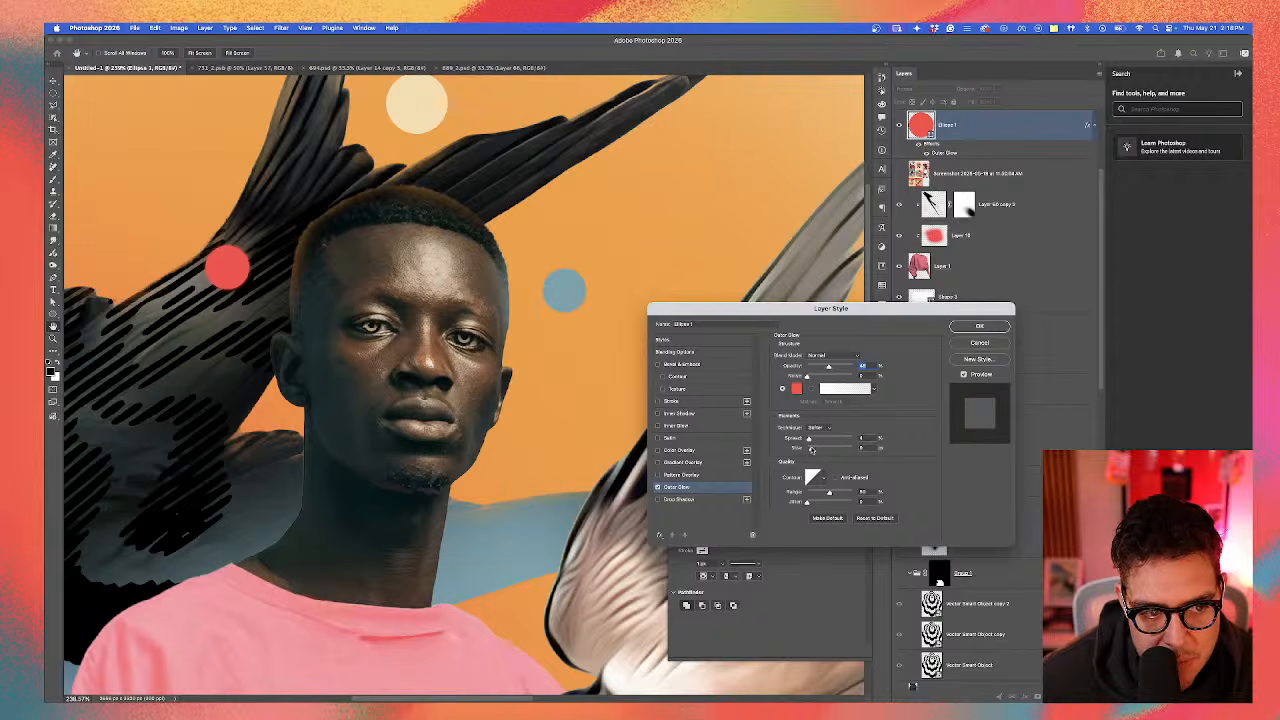
pyautogui.click(979, 326)
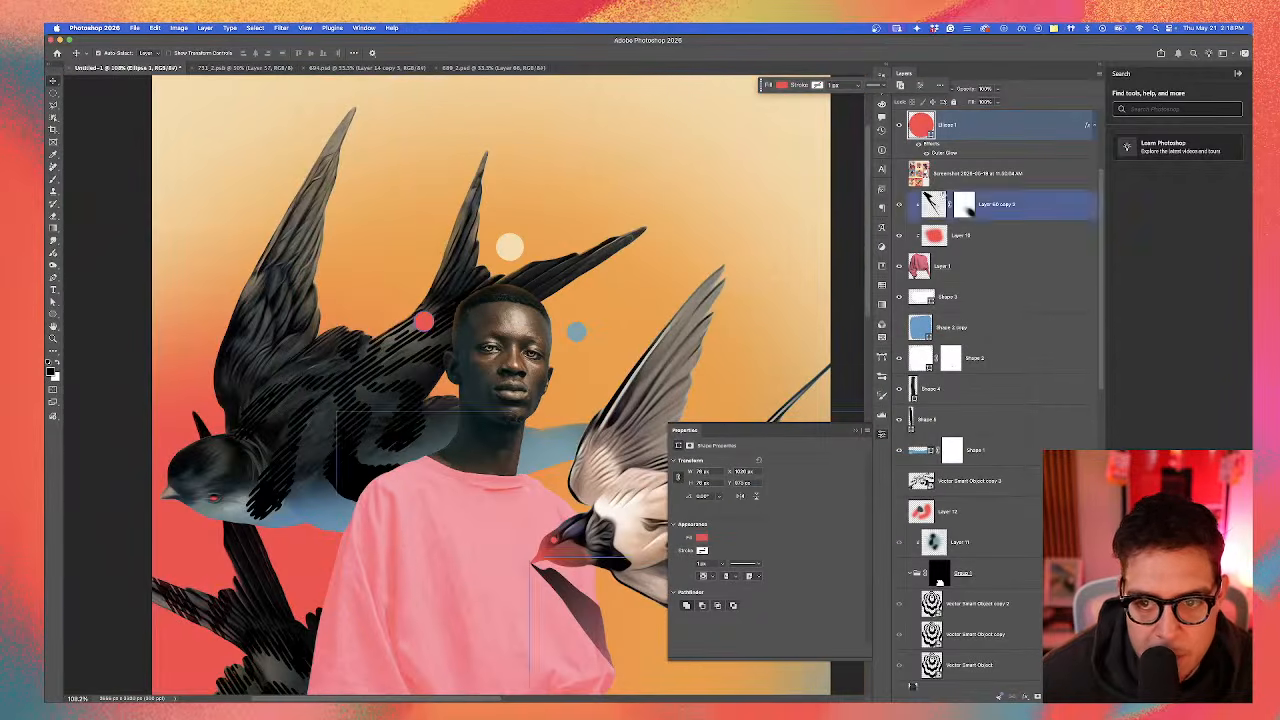
# Step: Copy the red circle's layer style and paste it onto the blue circle beside the man's head
pyautogui.rightClick(967, 119)
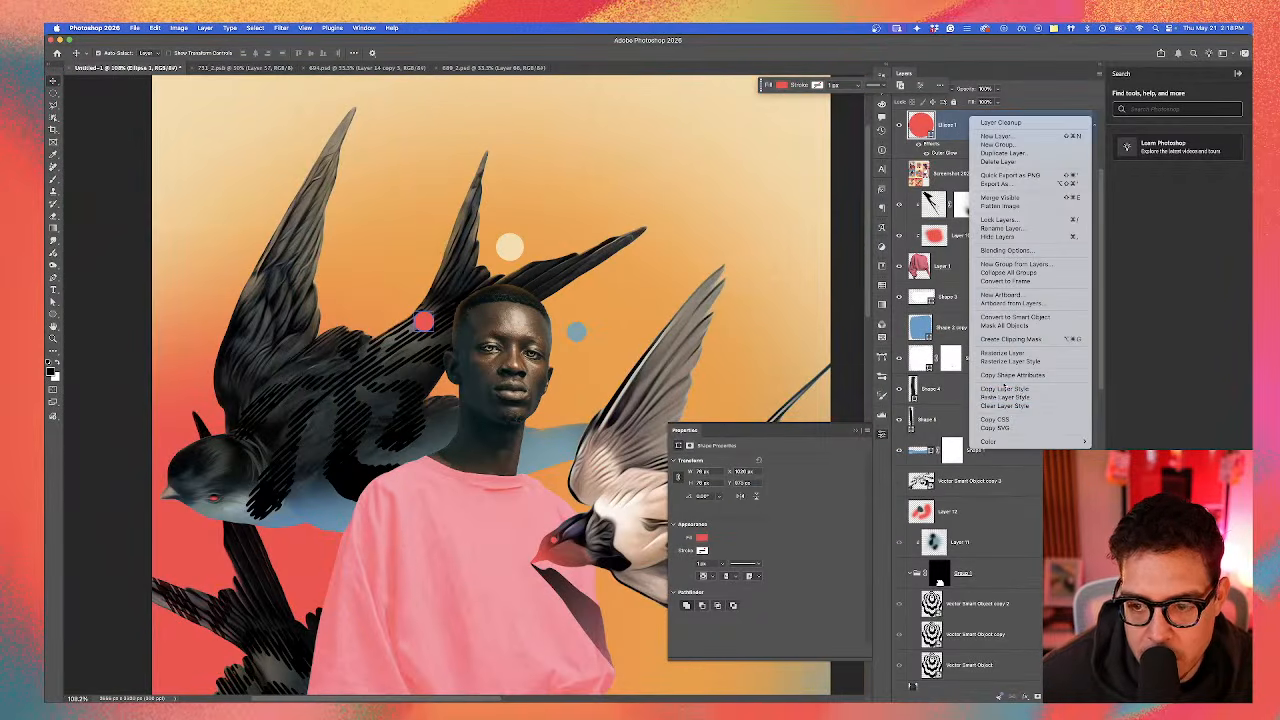
pyautogui.click(1005, 389)
pyautogui.click(583, 345)
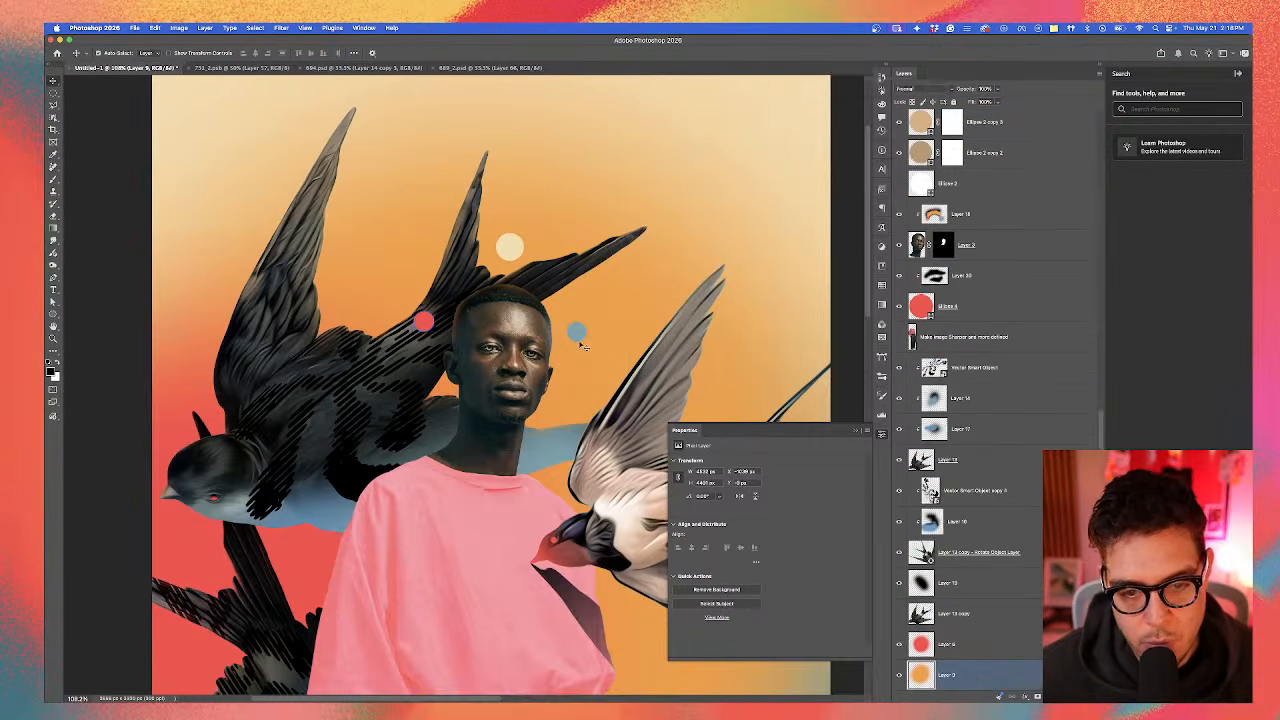
pyautogui.rightClick(581, 336)
pyautogui.rightClick(580, 333)
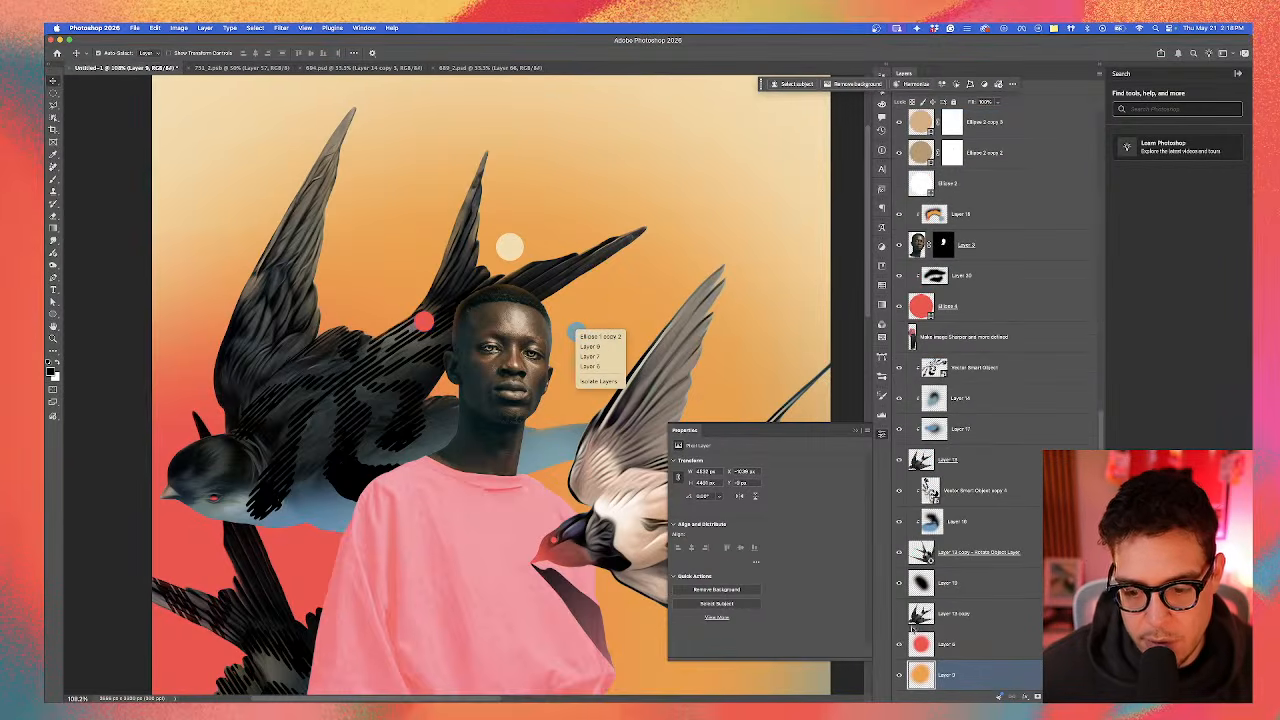
pyautogui.click(600, 337)
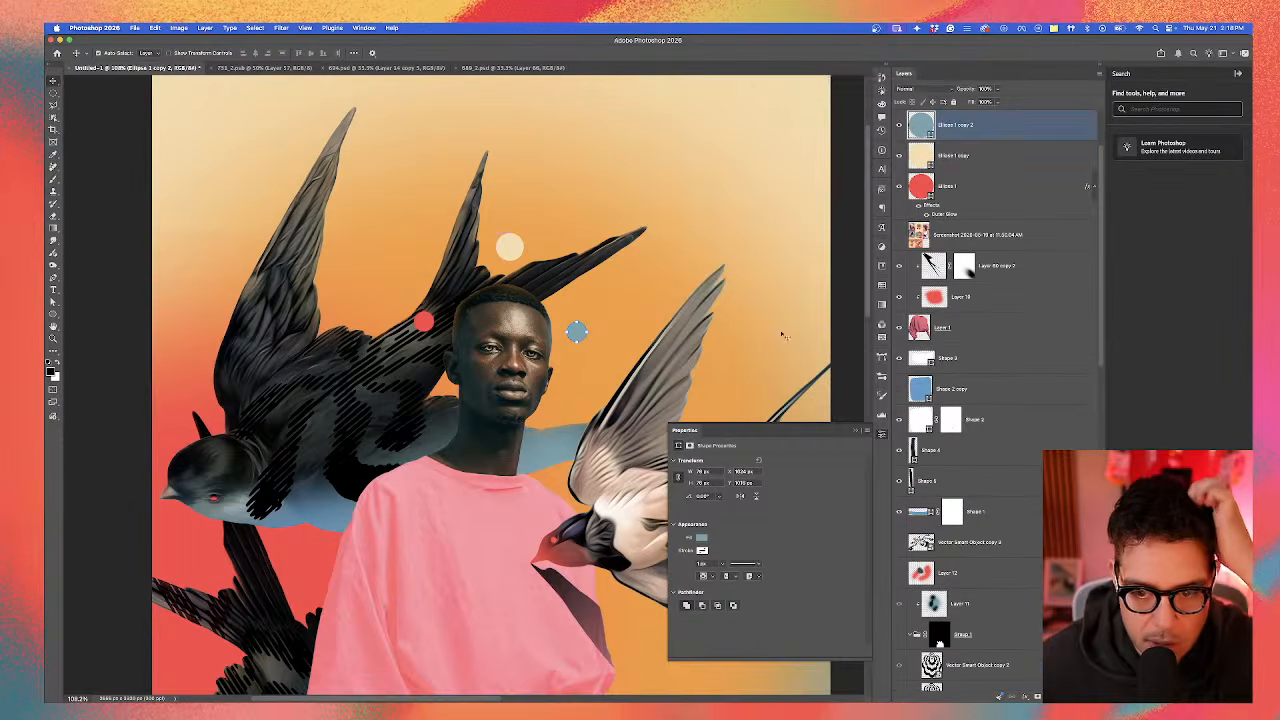
pyautogui.rightClick(970, 137)
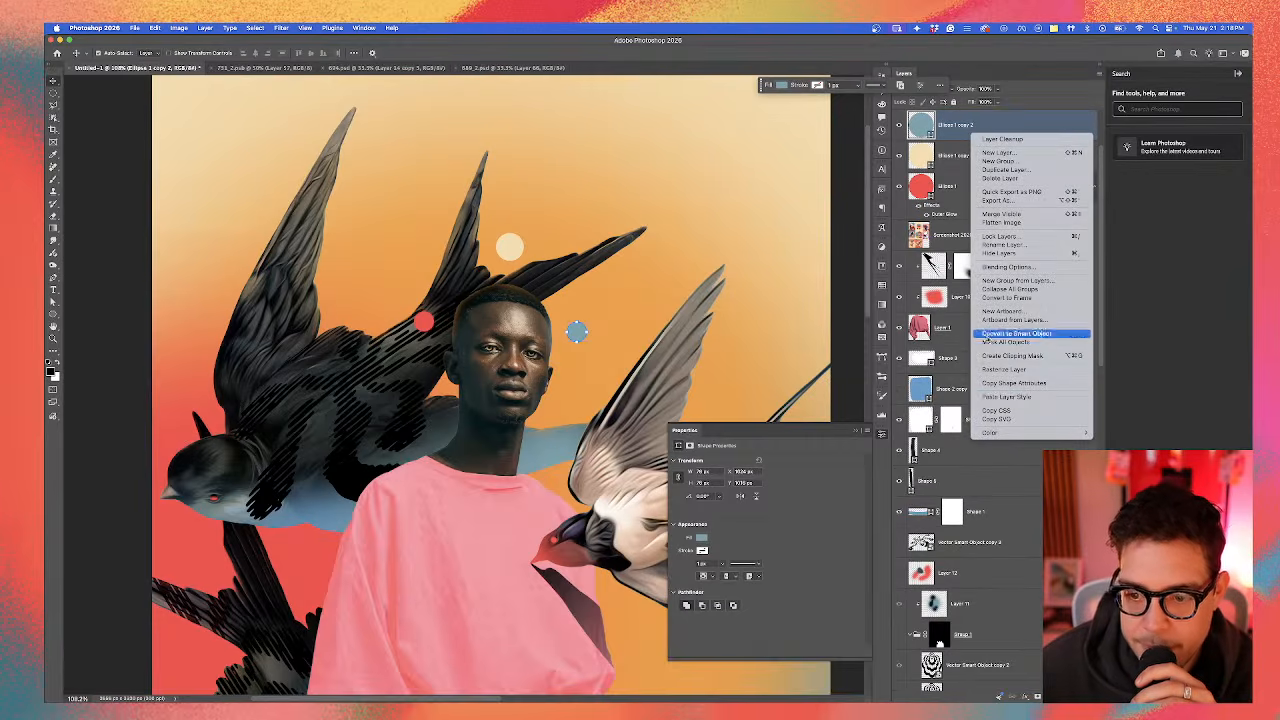
pyautogui.click(985, 398)
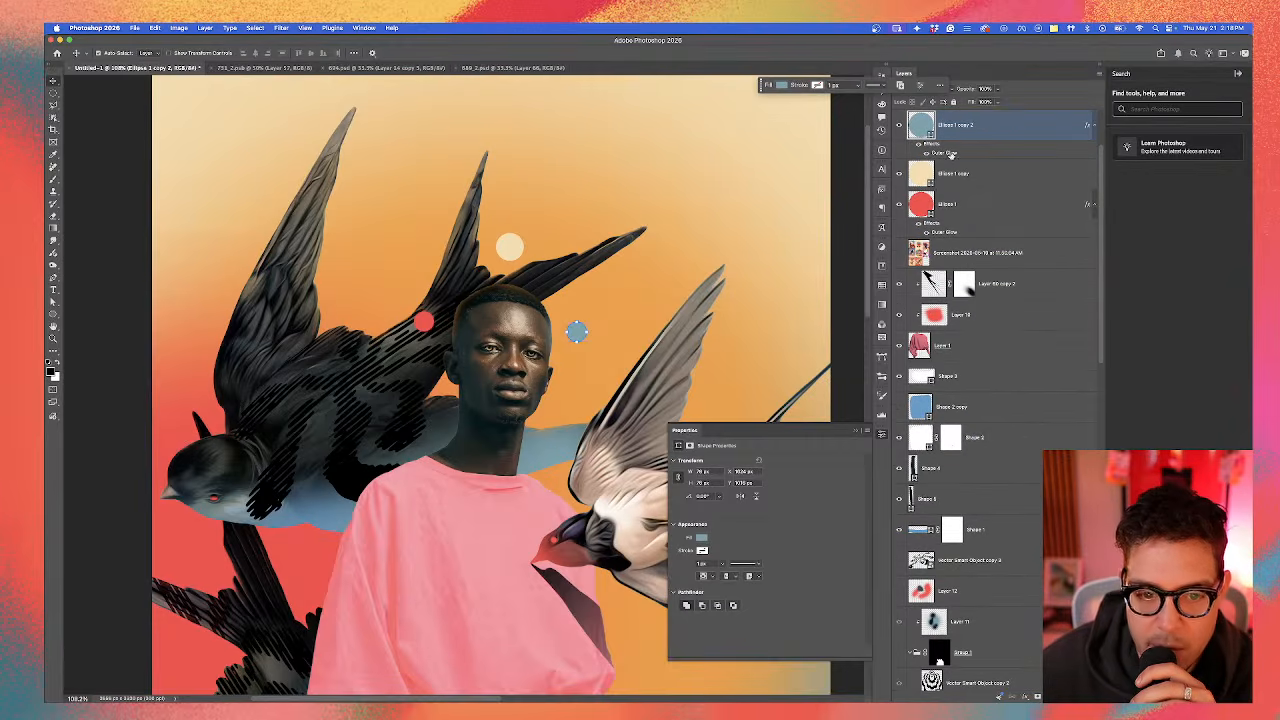
# Step: Change the blue circle's outer glow colour to a slightly lighter tint of the circle's own blue
pyautogui.doubleClick(950, 153)
pyautogui.click(797, 389)
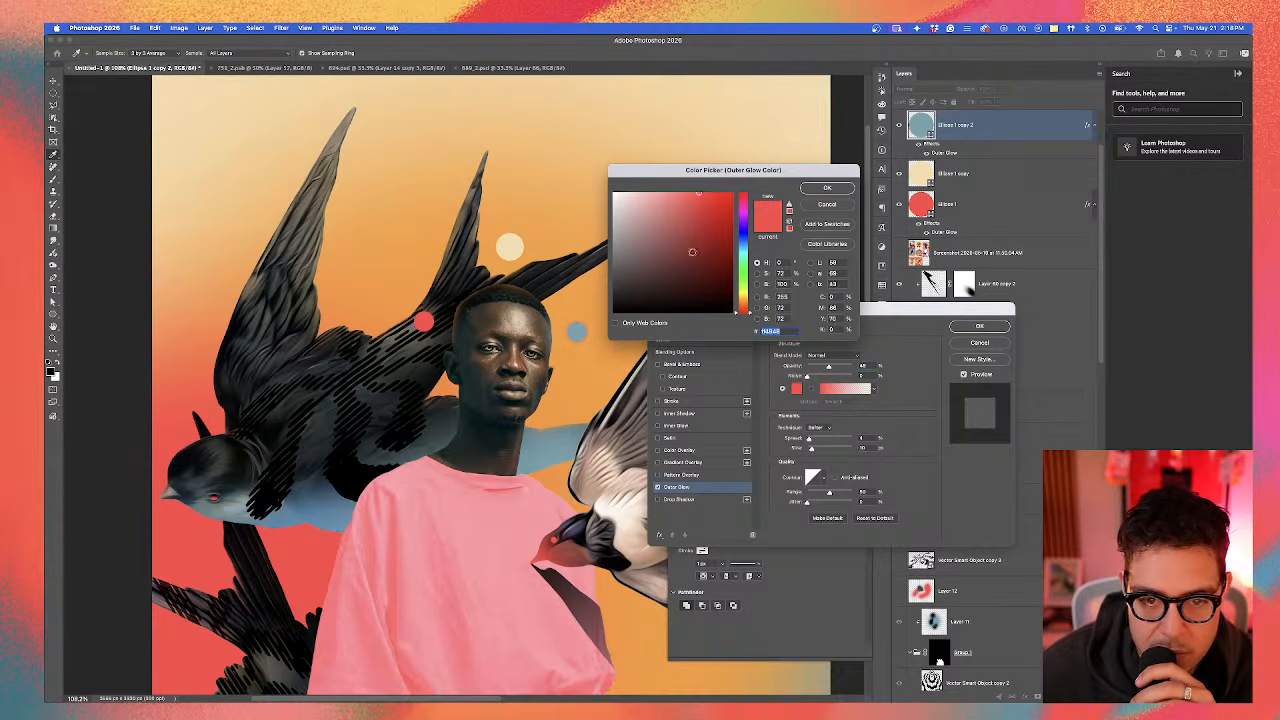
pyautogui.click(586, 329)
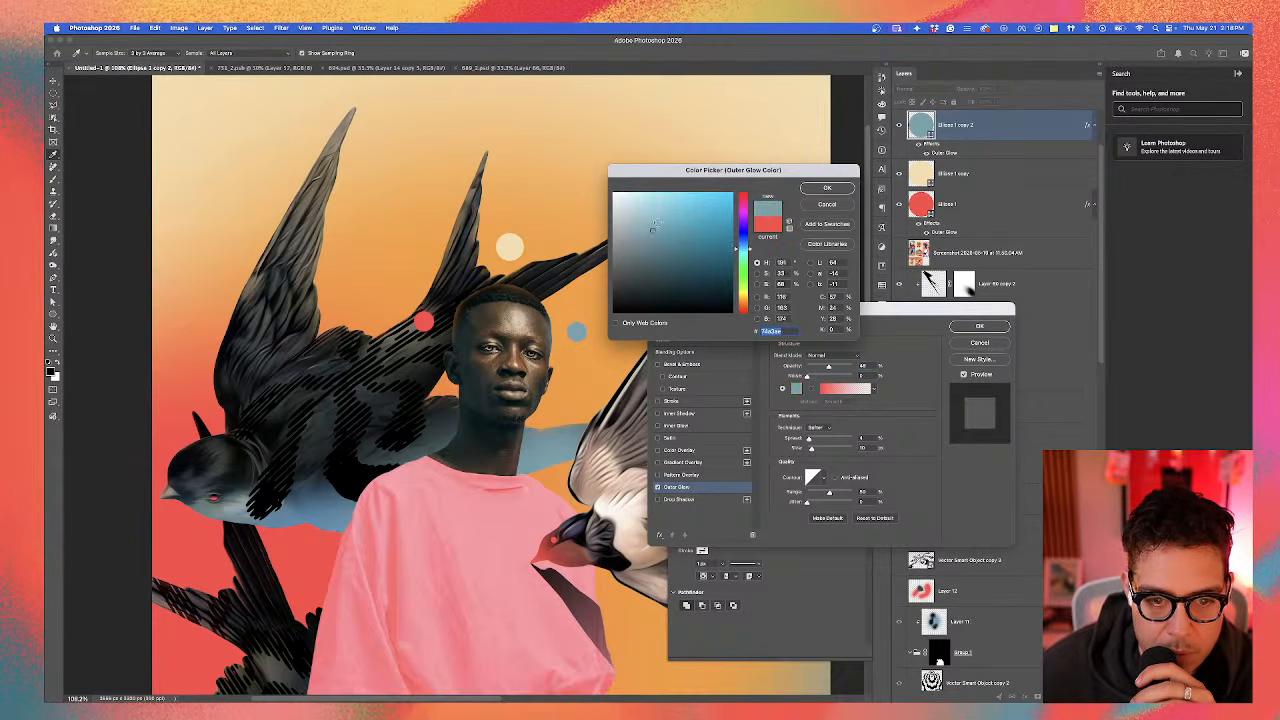
pyautogui.moveTo(652, 229)
pyautogui.mouseDown()
pyautogui.moveTo(659, 192)
pyautogui.moveTo(677, 217)
pyautogui.moveTo(651, 191)
pyautogui.moveTo(642, 205)
pyautogui.moveTo(636, 196)
pyautogui.moveTo(646, 223)
pyautogui.mouseUp()
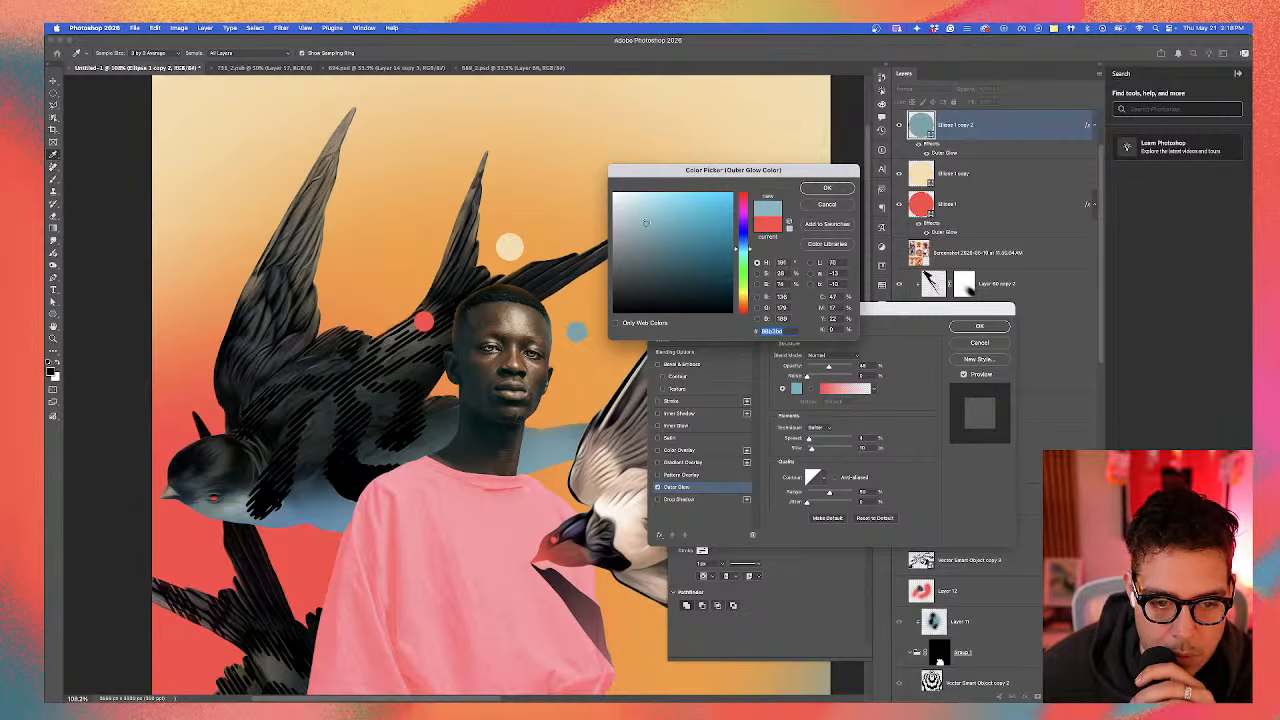
pyautogui.click(826, 188)
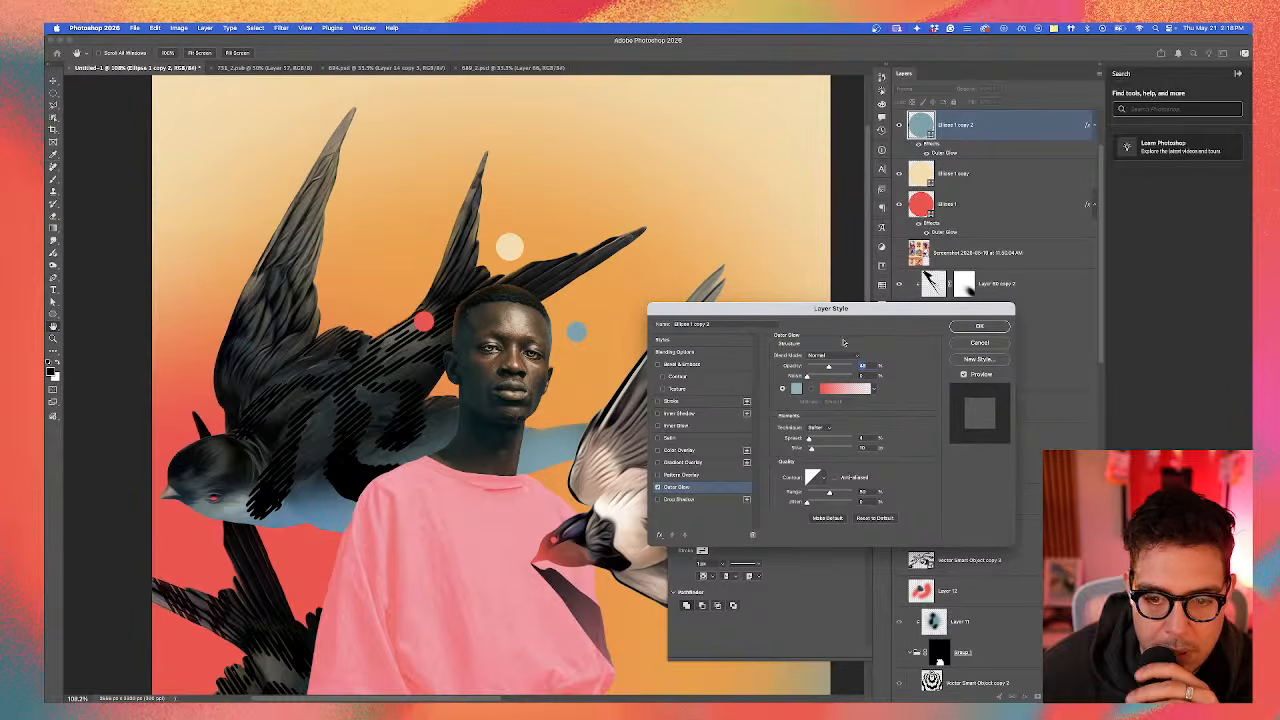
pyautogui.click(980, 327)
# Step: Paste the glow style onto the cream circle above the head and sample its glow colour from the circle's own cream
pyautogui.click(525, 244)
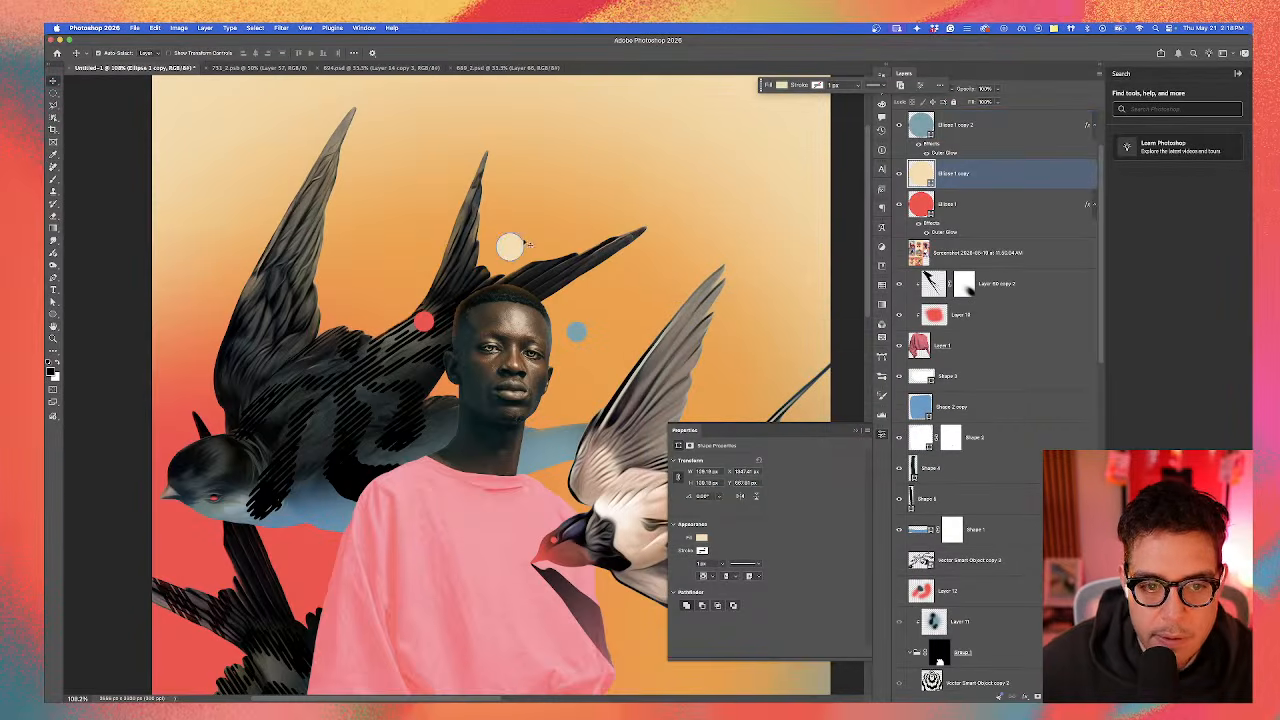
pyautogui.rightClick(950, 180)
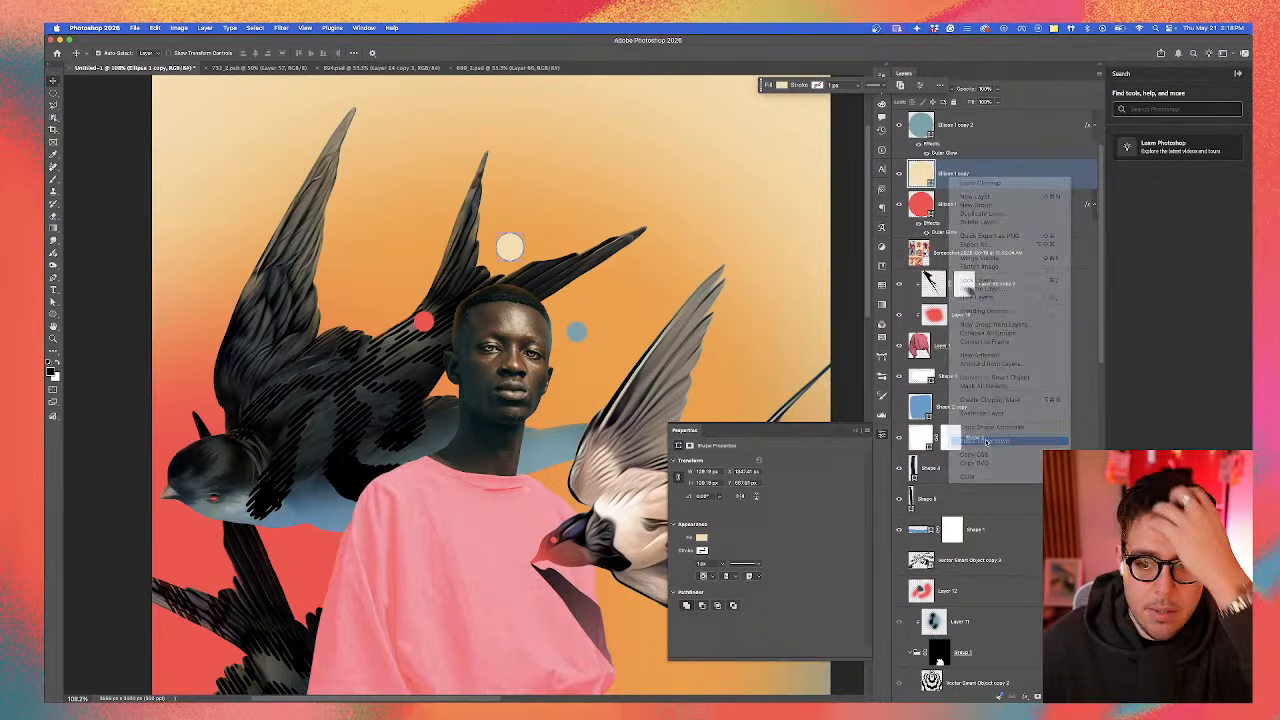
pyautogui.click(985, 441)
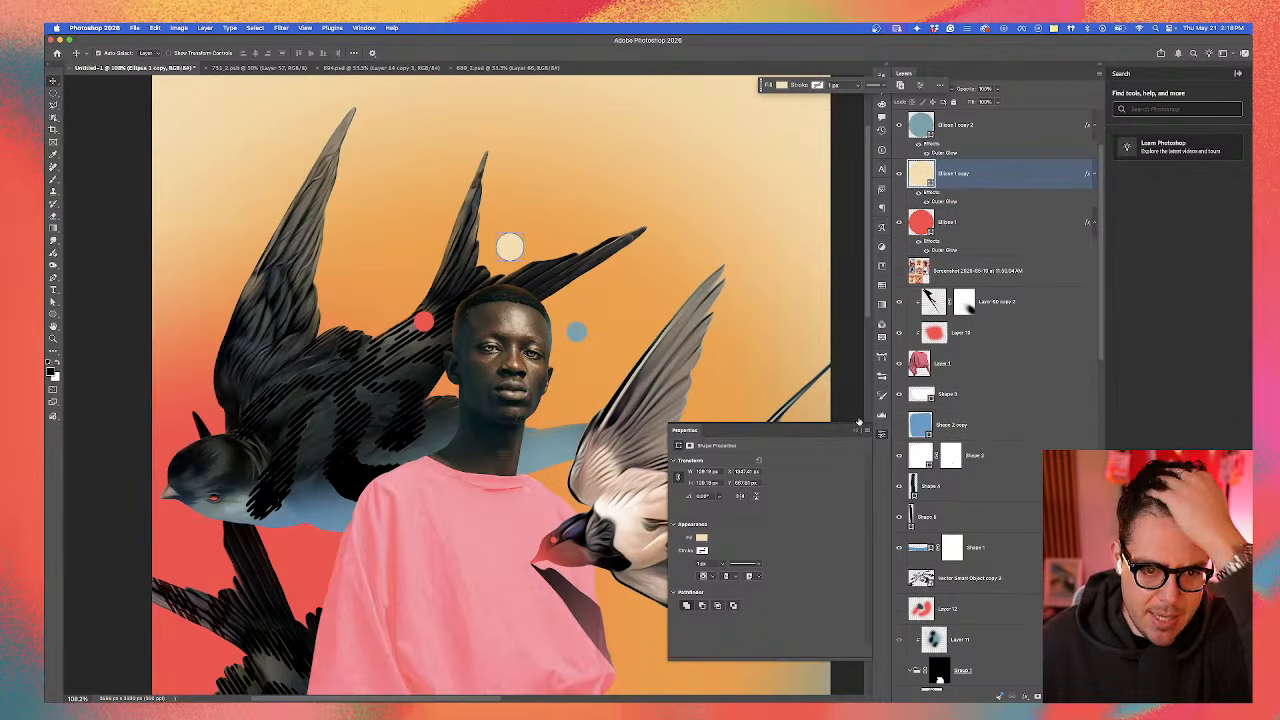
pyautogui.doubleClick(934, 201)
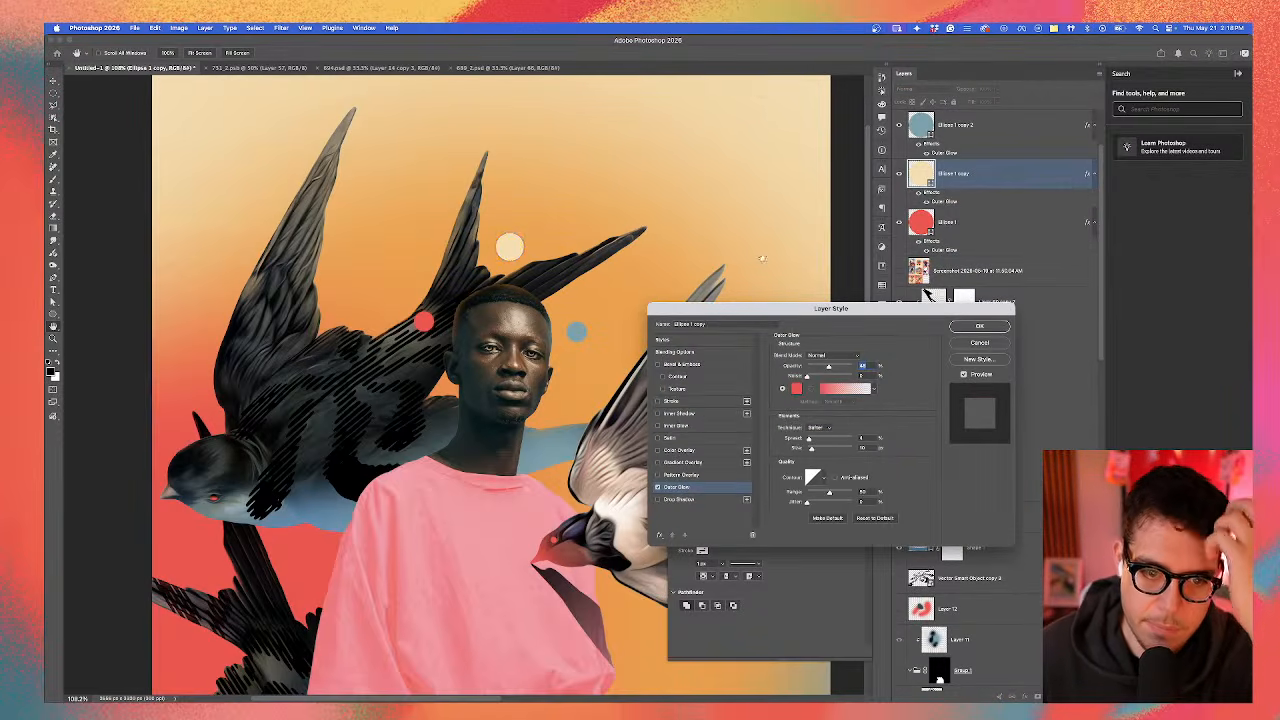
pyautogui.click(800, 390)
pyautogui.click(515, 243)
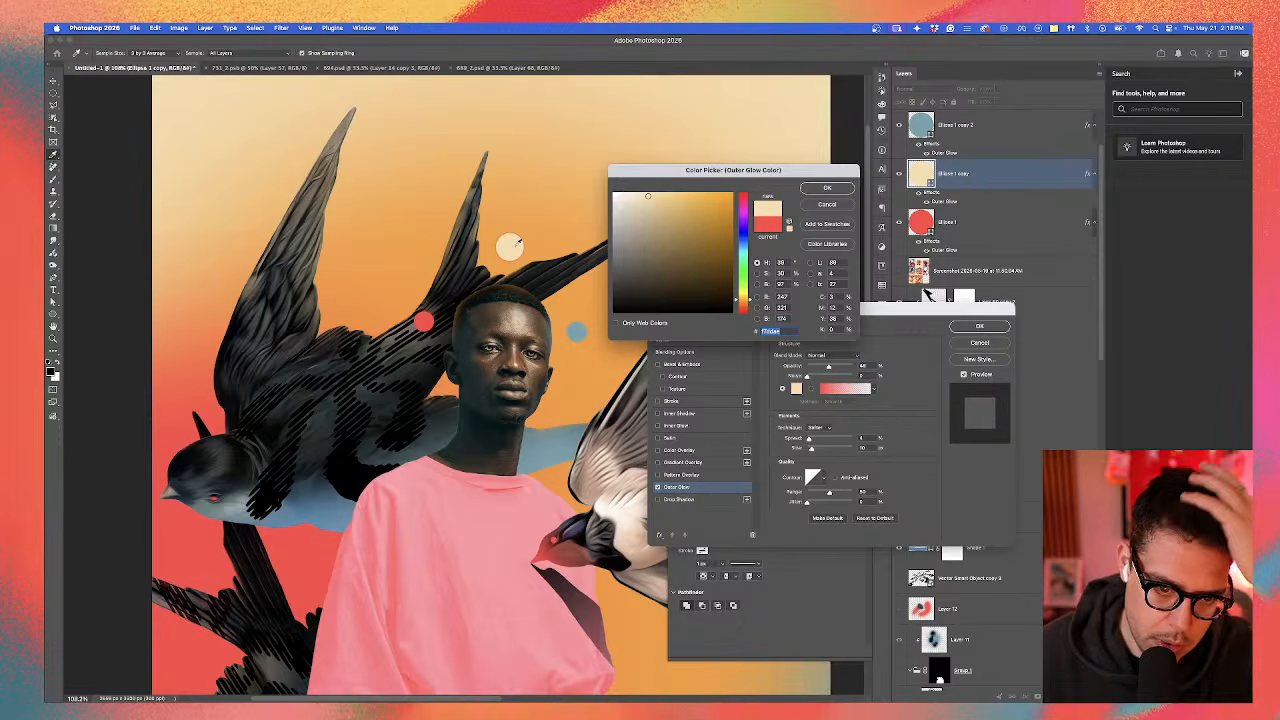
pyautogui.click(827, 188)
pyautogui.click(979, 326)
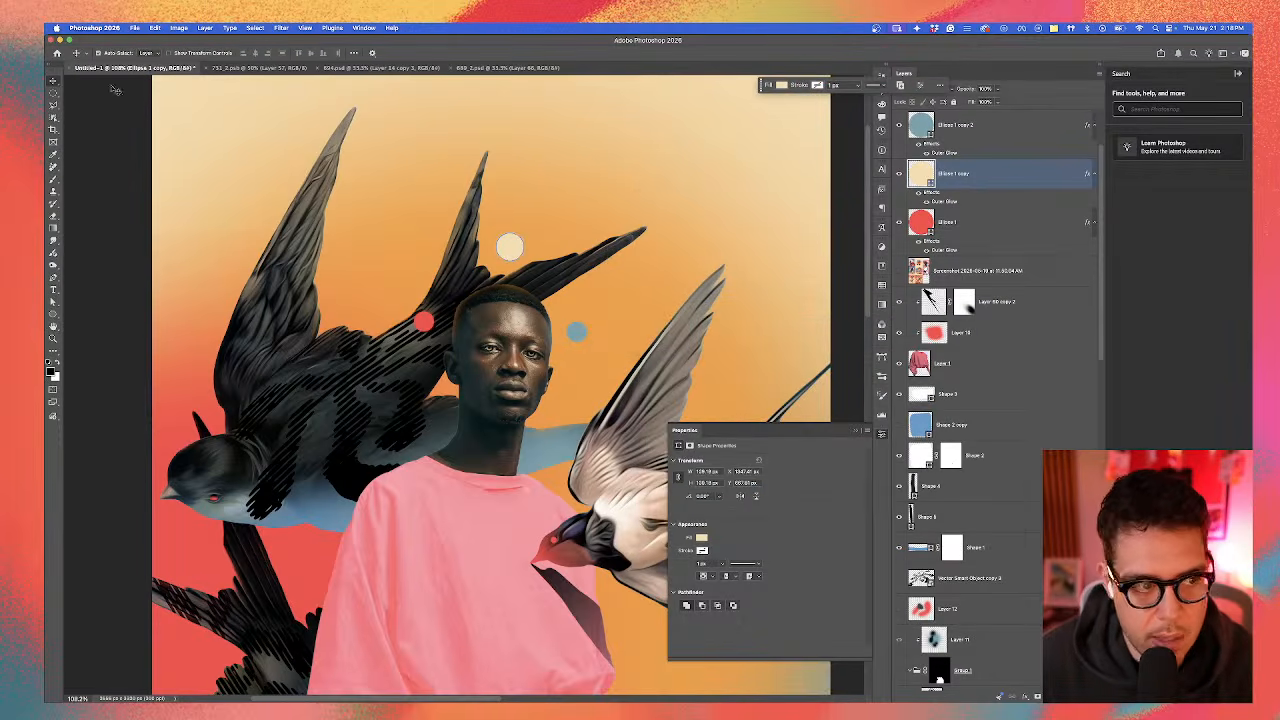
# Step: Nudge the red and blue circles slightly down and closer to the man's head
pyautogui.click(266, 197)
pyautogui.scroll(3, 418, 320)
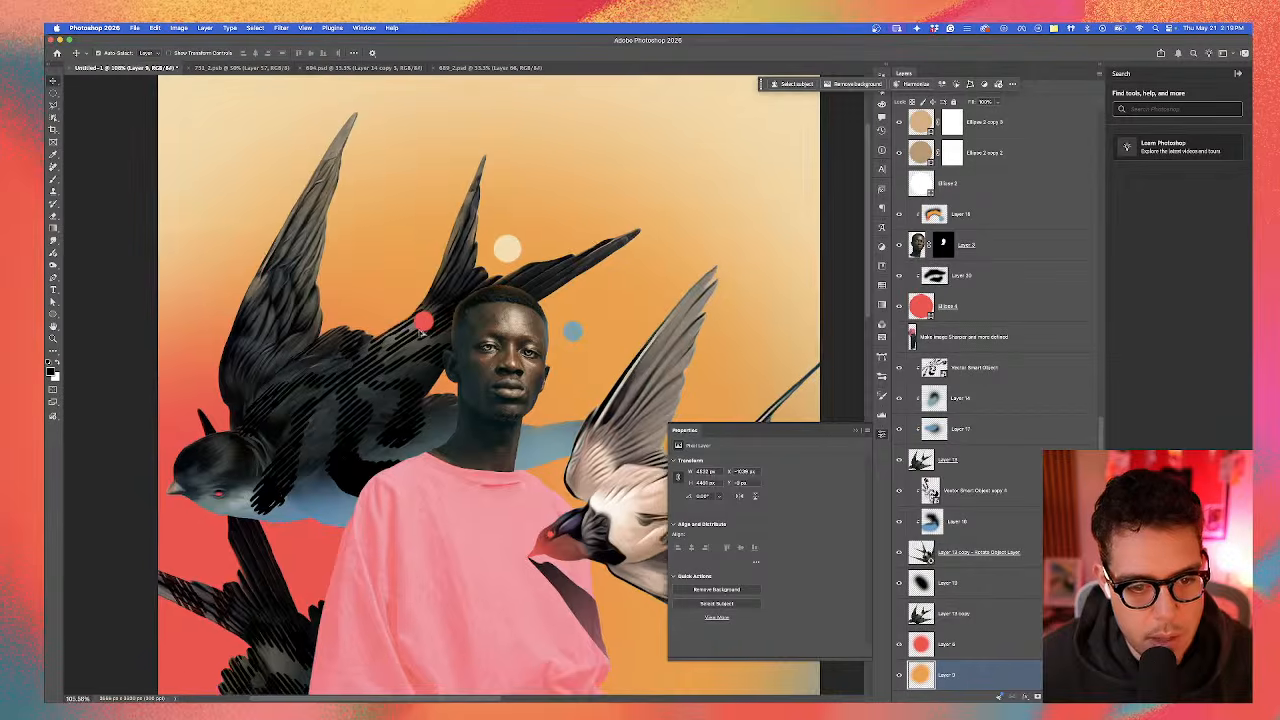
pyautogui.click(422, 322)
pyautogui.moveTo(425, 333); pyautogui.dragTo(428, 336)
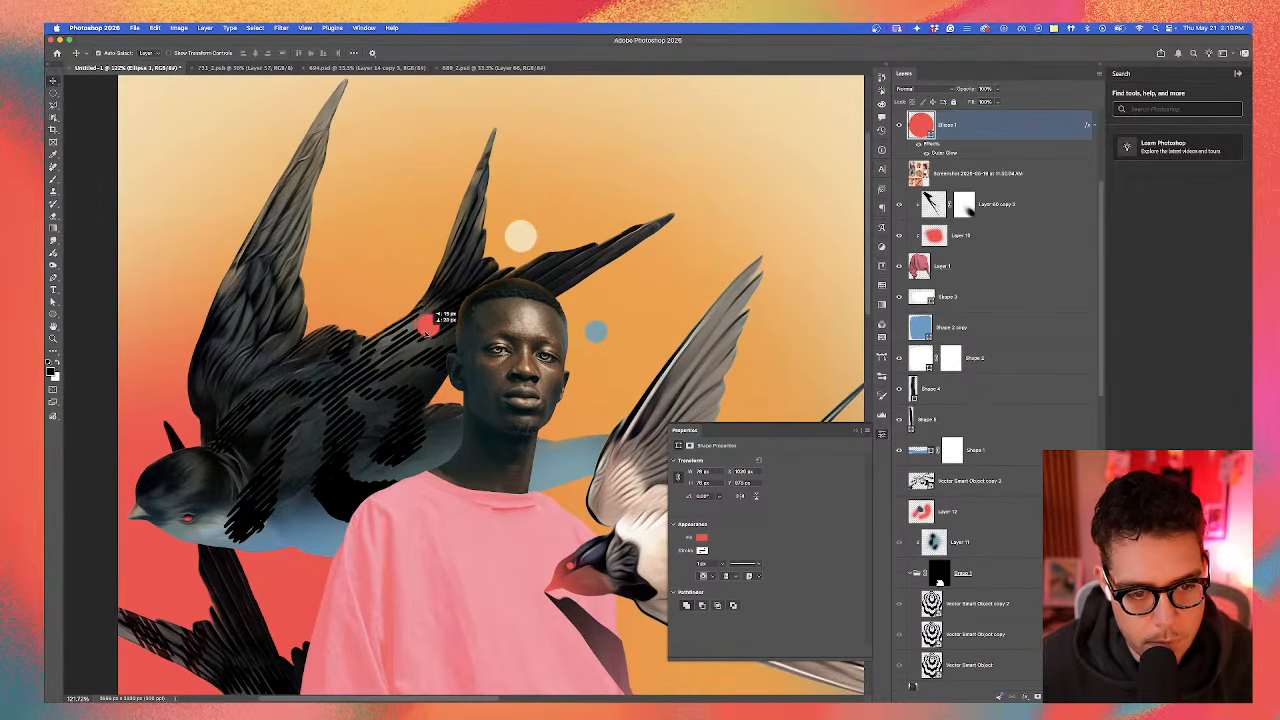
pyautogui.click(597, 336)
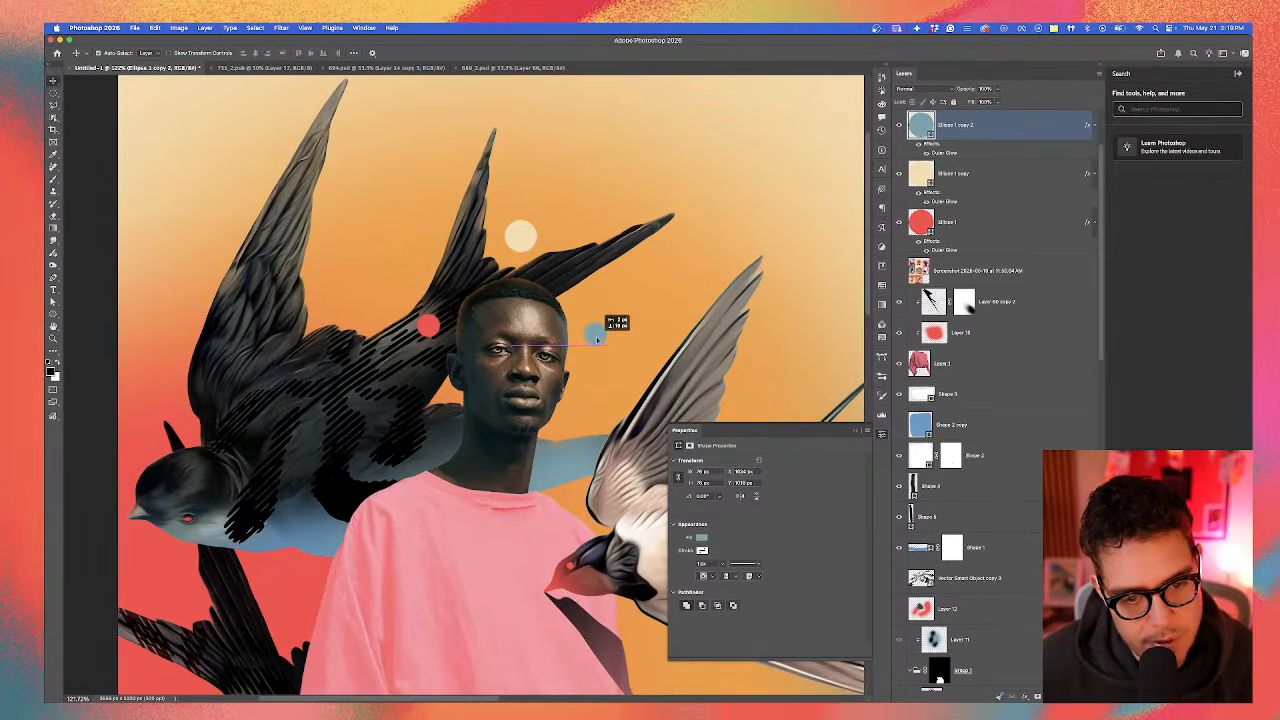
# Step: Move the orange background gradient layer upward, scale it down proportionally and nudge it slightly further up
pyautogui.scroll(-2, 600, 340)
pyautogui.scroll(-5, 603, 255)
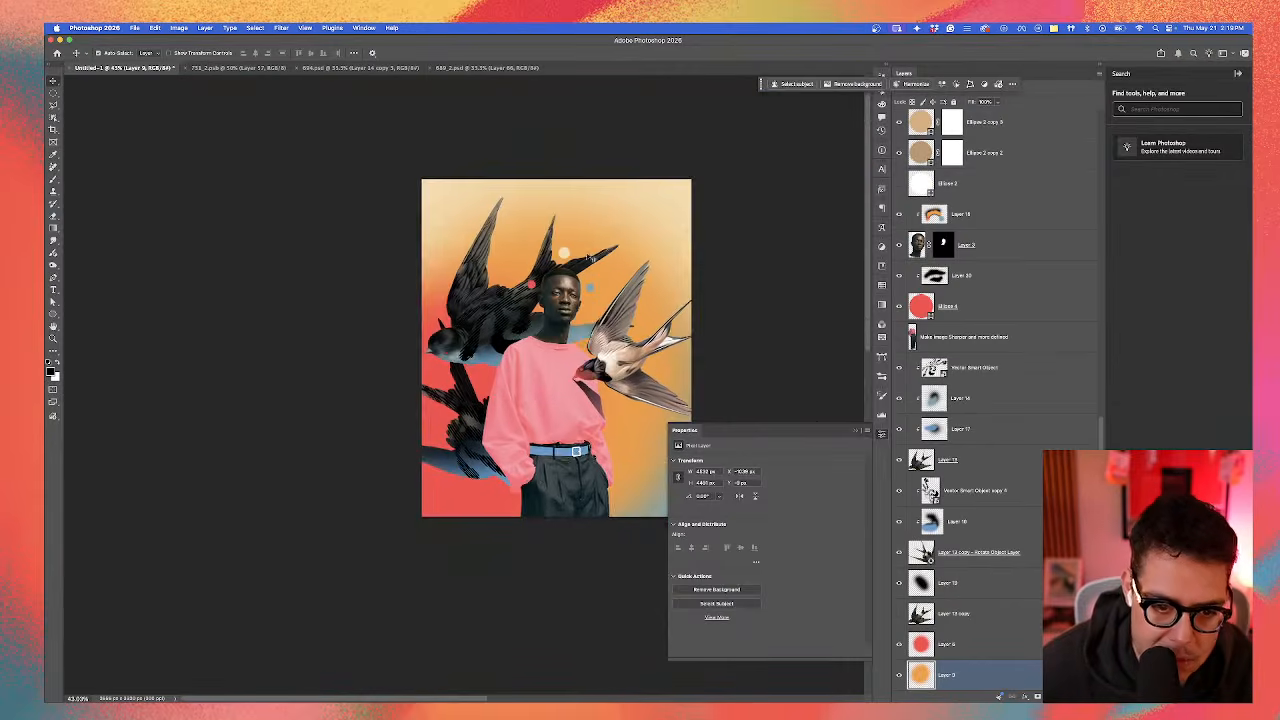
pyautogui.click(604, 360)
pyautogui.moveTo(610, 402); pyautogui.dragTo(616, 365)
pyautogui.press('super+t')
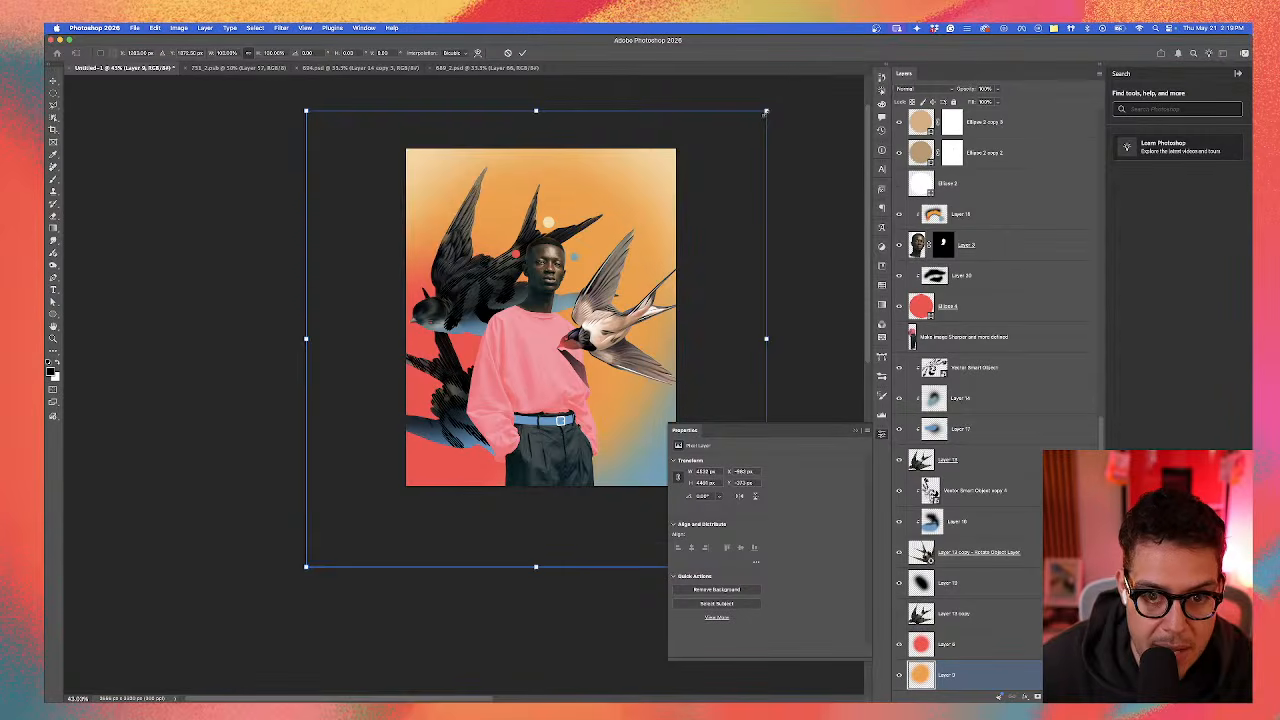
pyautogui.moveTo(766, 111); pyautogui.dragTo(724, 153)
pyautogui.moveTo(663, 203); pyautogui.dragTo(663, 191)
pyautogui.press('Return')
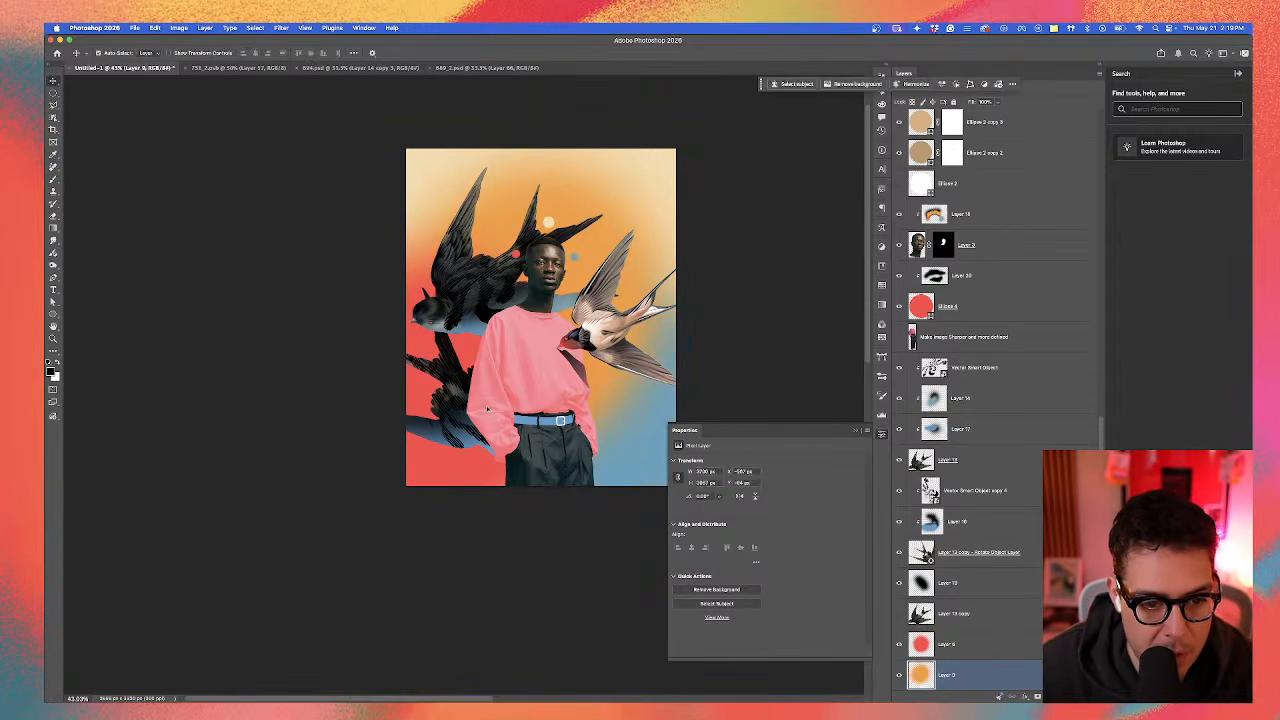
# Step: Close the layer properties and examine the man, the swallows and the background gradient at full view and close up
pyautogui.scroll(-1, 488, 408)
pyautogui.scroll(6, 499, 404)
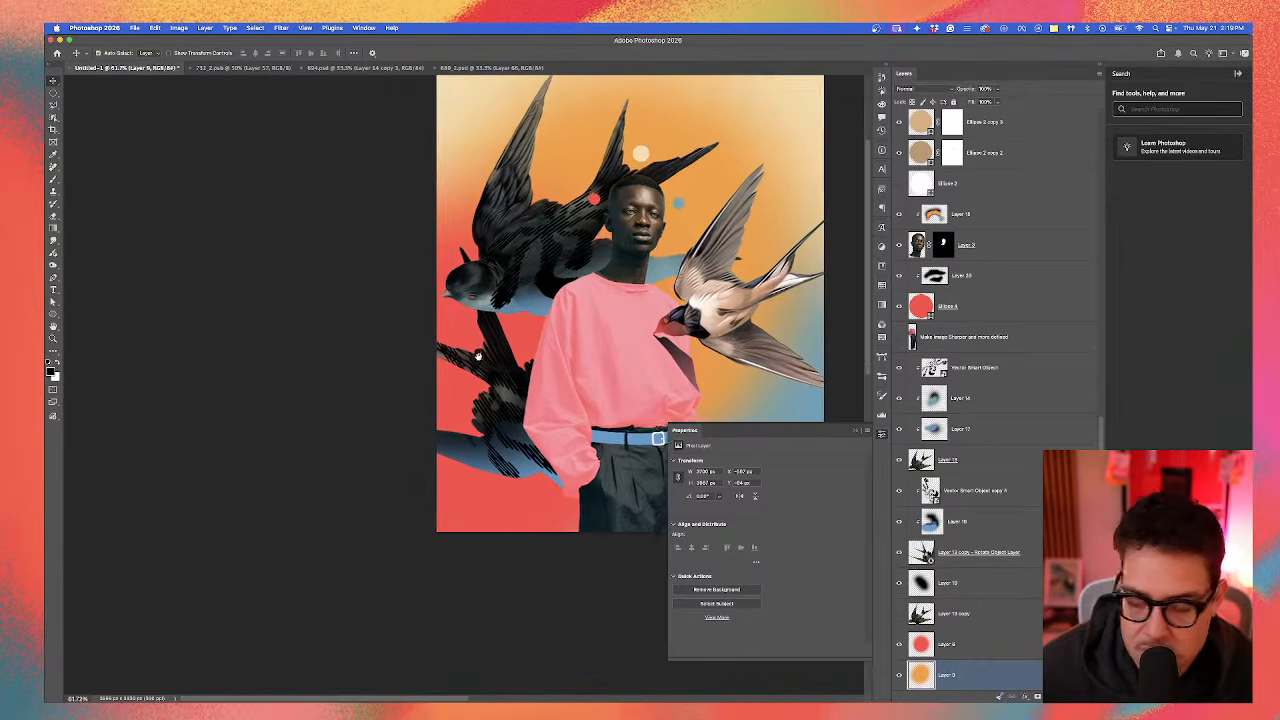
pyautogui.click(860, 434)
pyautogui.scroll(3, 508, 423)
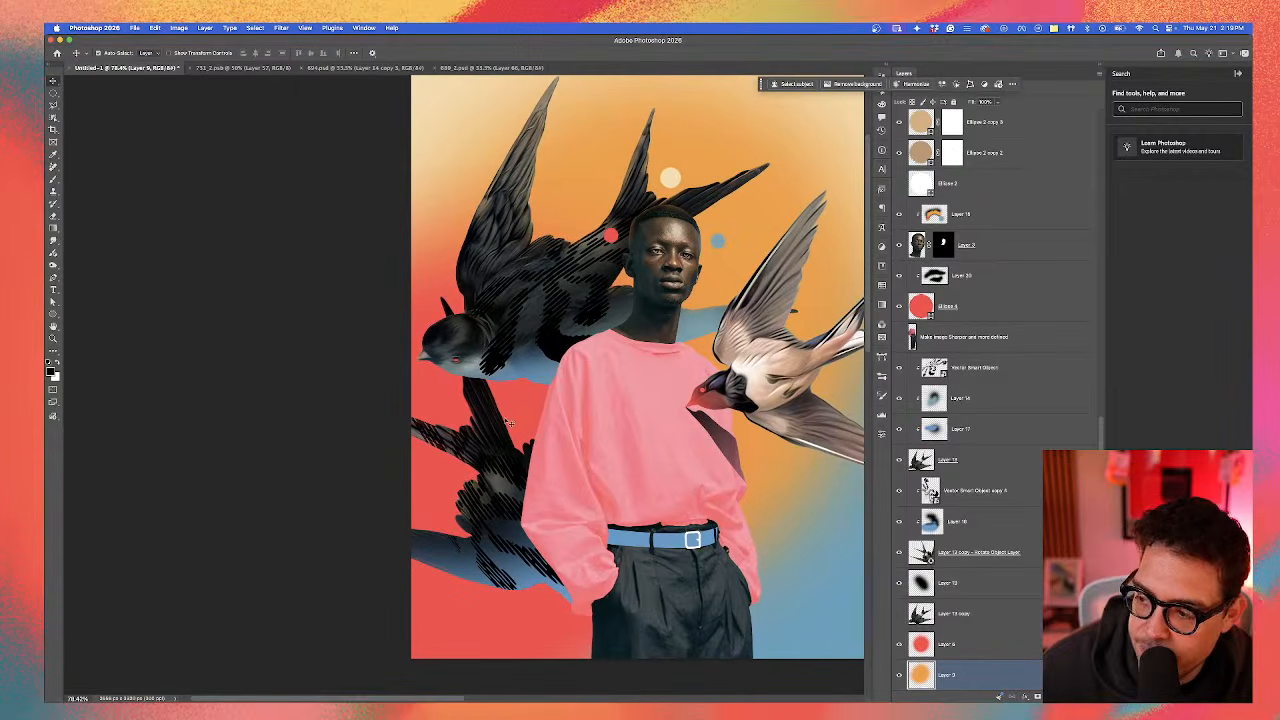
pyautogui.scroll(3, 425, 455)
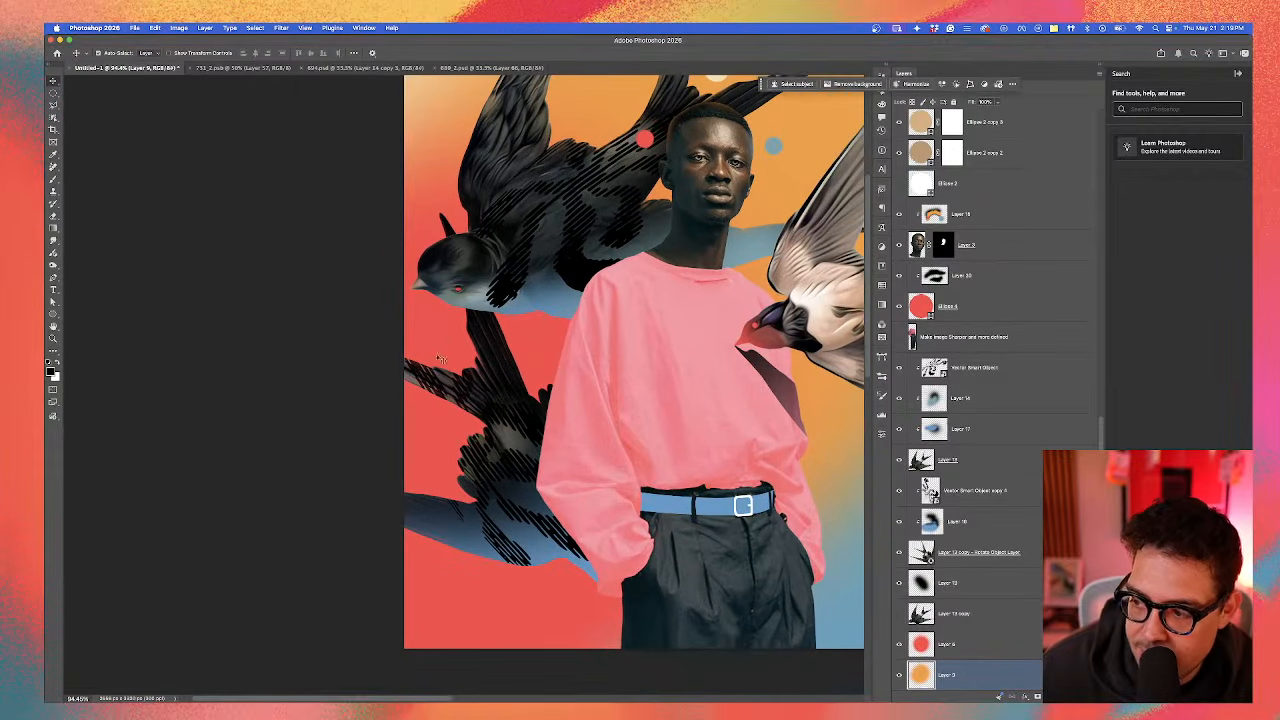
pyautogui.scroll(-5, 465, 375)
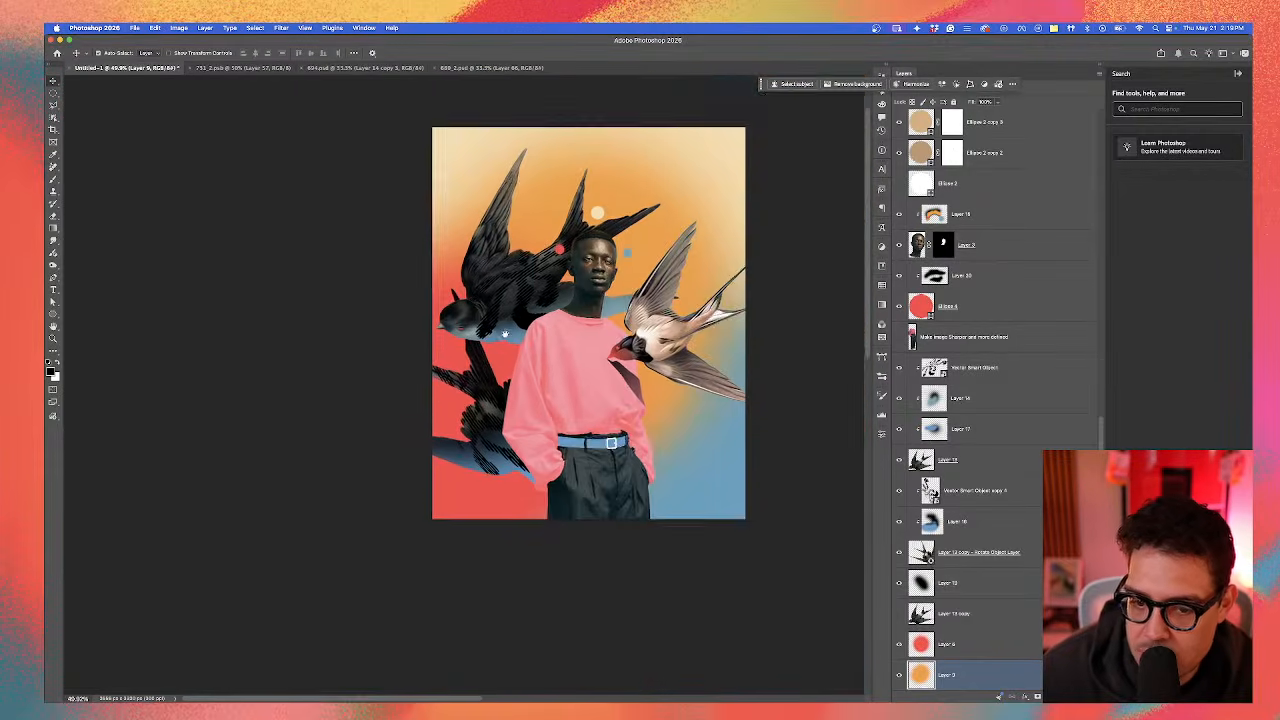
pyautogui.scroll(5, 580, 296)
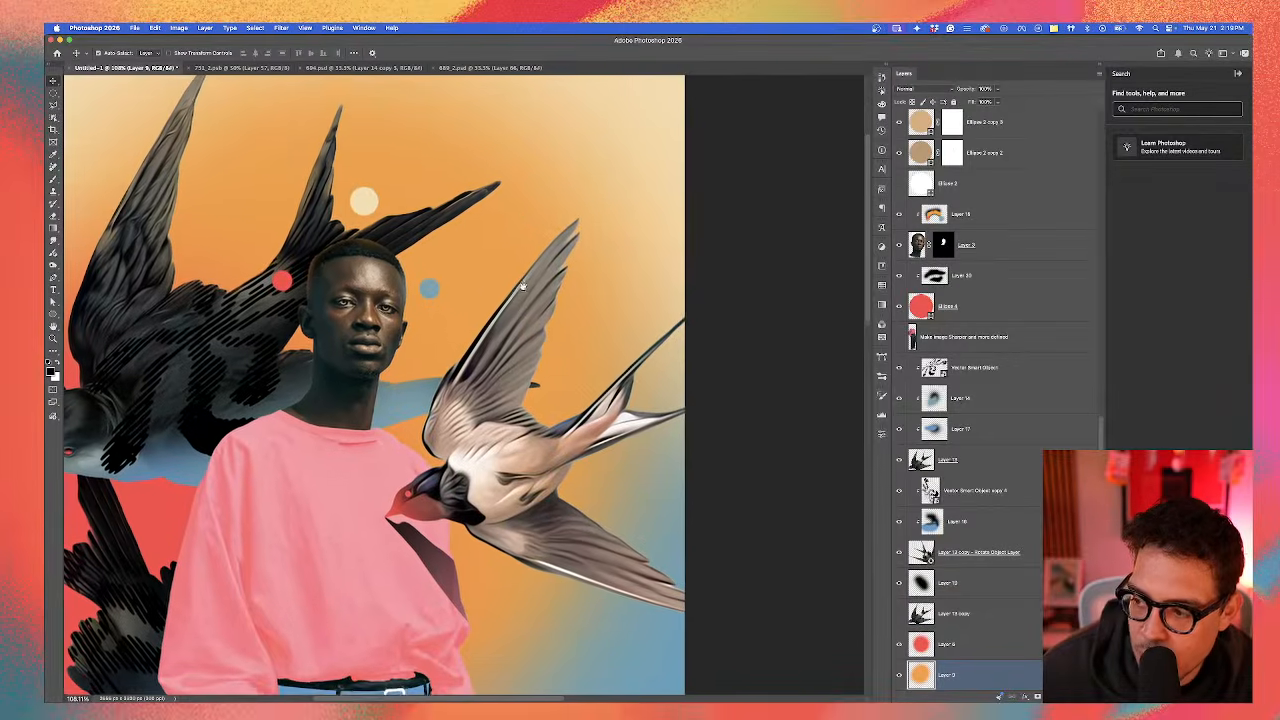
pyautogui.scroll(-2, 524, 284)
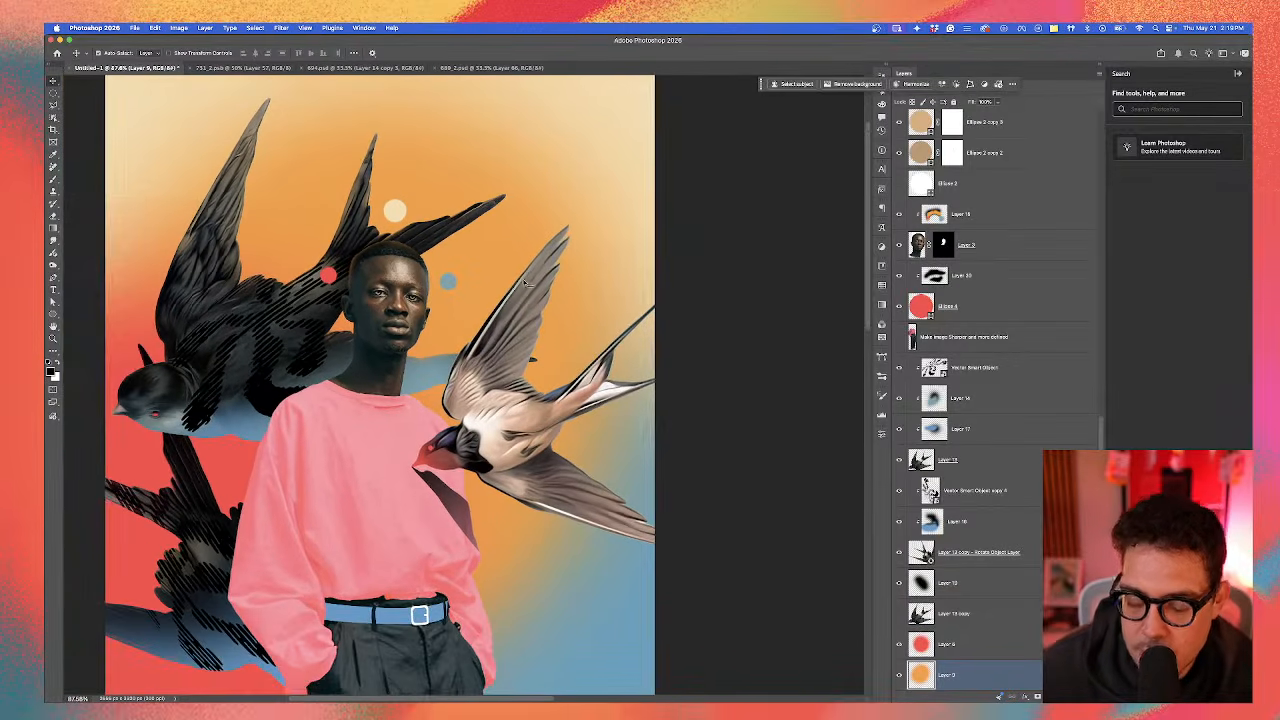
# Step: Add a new layer directly above the blue gradient layer and paint soft white along the background's right edge and lower-right corner
pyautogui.scroll(-2, 524, 284)
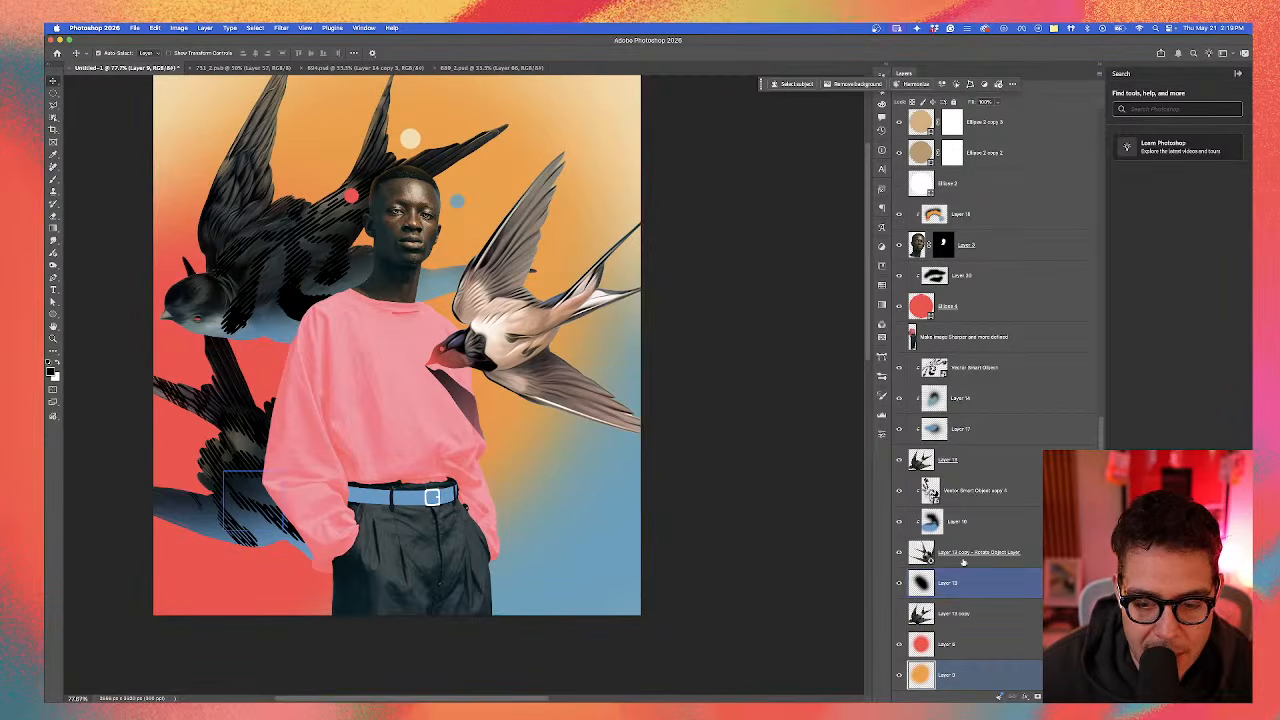
pyautogui.scroll(-1, 1000, 645)
pyautogui.click(1000, 674)
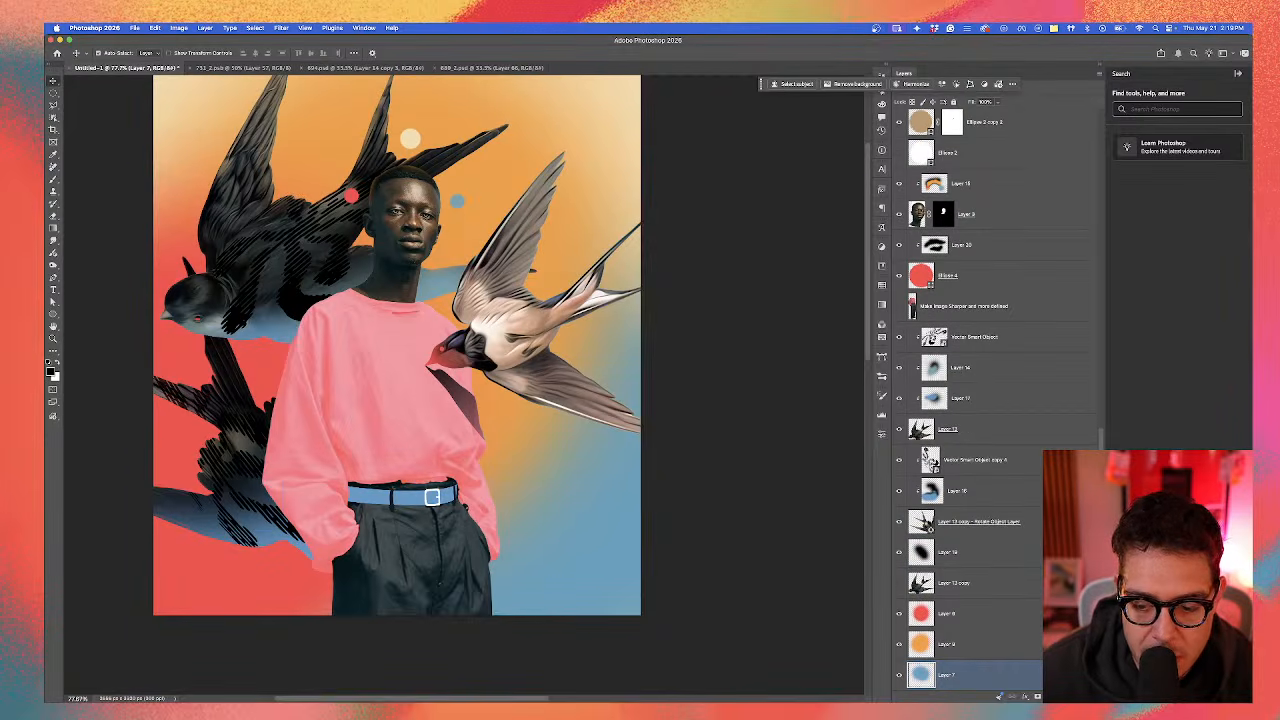
pyautogui.press('alt+shift+super+n')
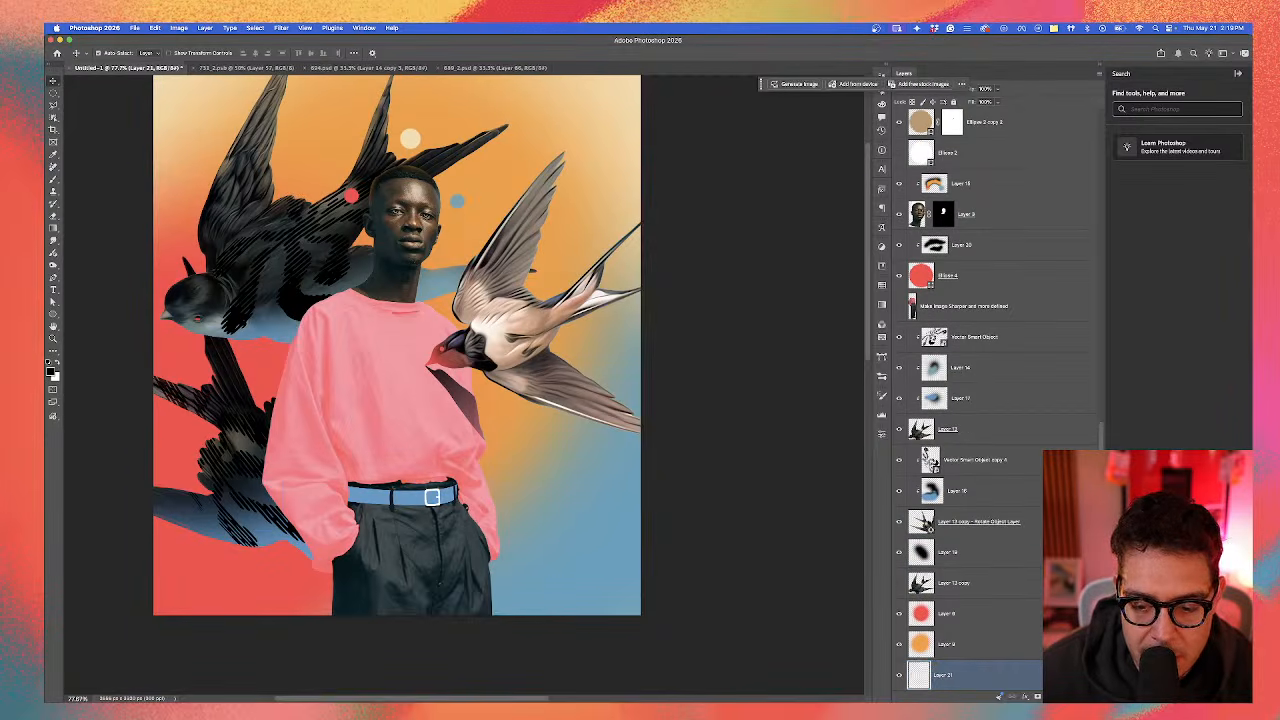
pyautogui.click(55, 180)
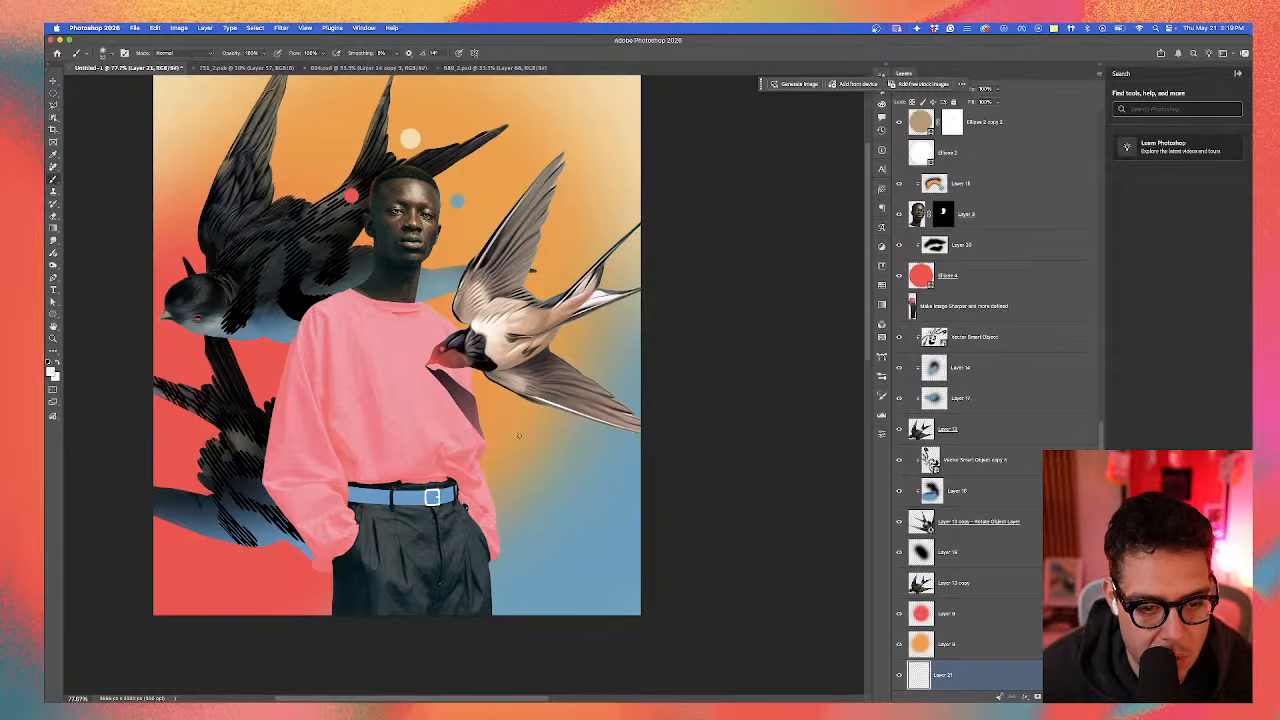
pyautogui.moveTo(617, 572)
pyautogui.mouseDown()
pyautogui.moveTo(650, 580)
pyautogui.moveTo(621, 617)
pyautogui.moveTo(700, 557)
pyautogui.mouseUp()
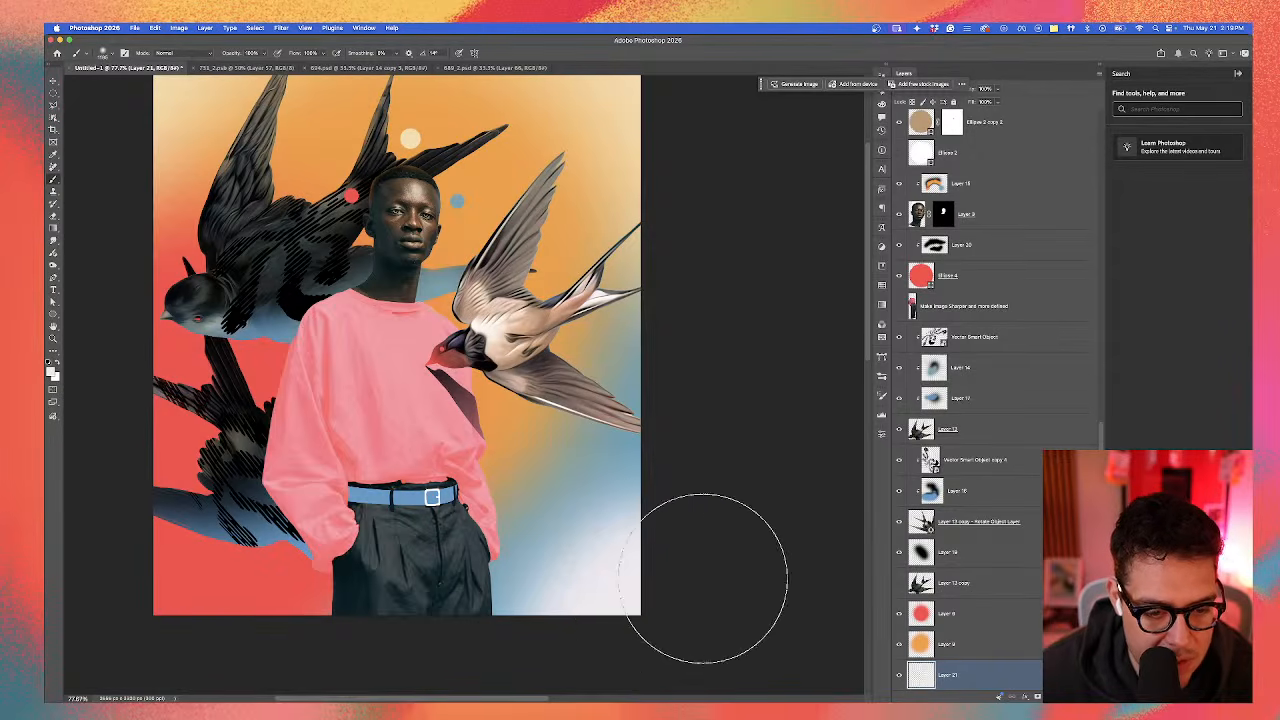
pyautogui.moveTo(680, 396); pyautogui.dragTo(680, 537)
pyautogui.moveTo(620, 470)
pyautogui.mouseDown()
pyautogui.moveTo(657, 246)
pyautogui.moveTo(679, 209)
pyautogui.mouseUp()
pyautogui.scroll(-2, 617, 389)
pyautogui.scroll(-5, 612, 320)
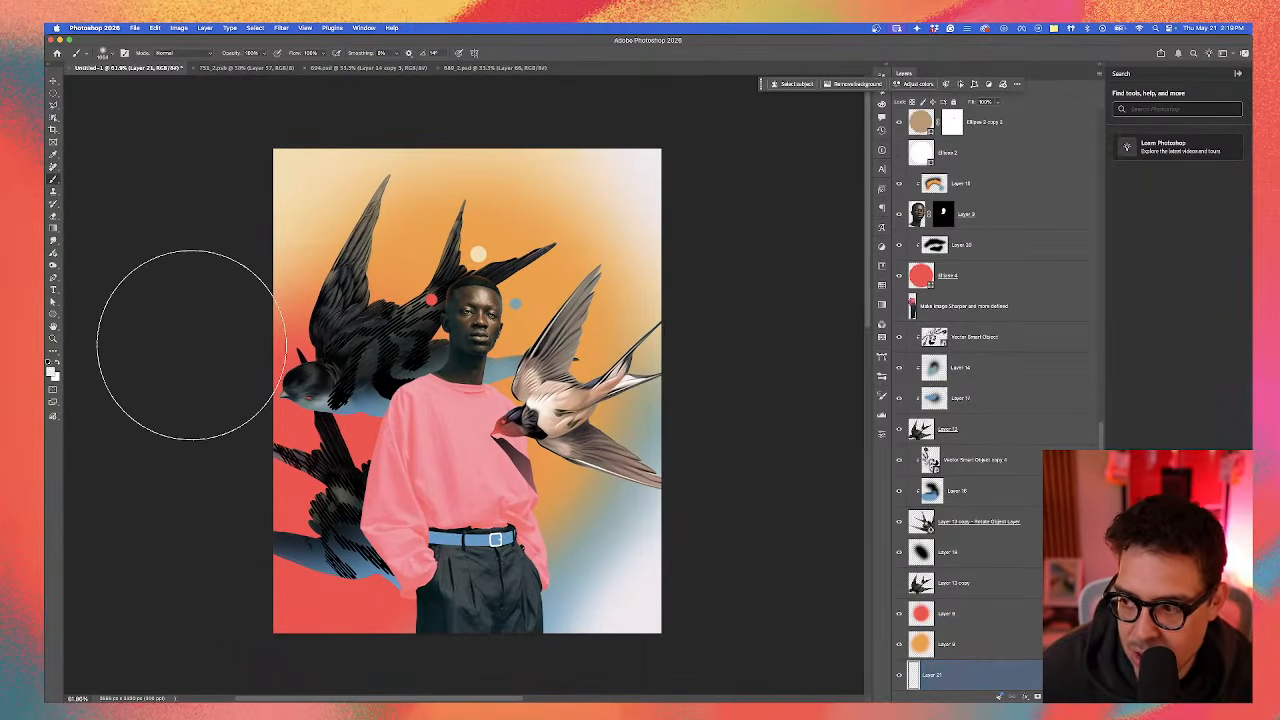
pyautogui.press('v')
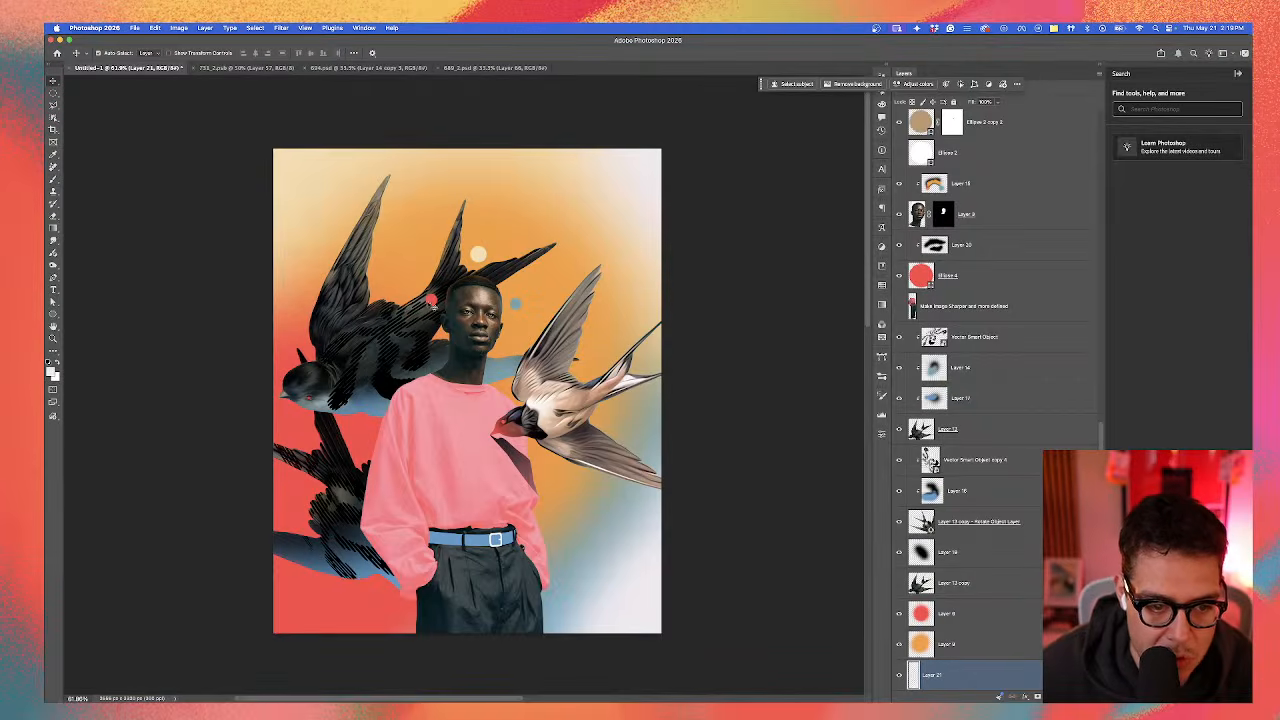
# Step: Select the red shading layer clipped to the pink sweater and switch to the Public Domain Image Archive in Chrome
pyautogui.click(430, 302)
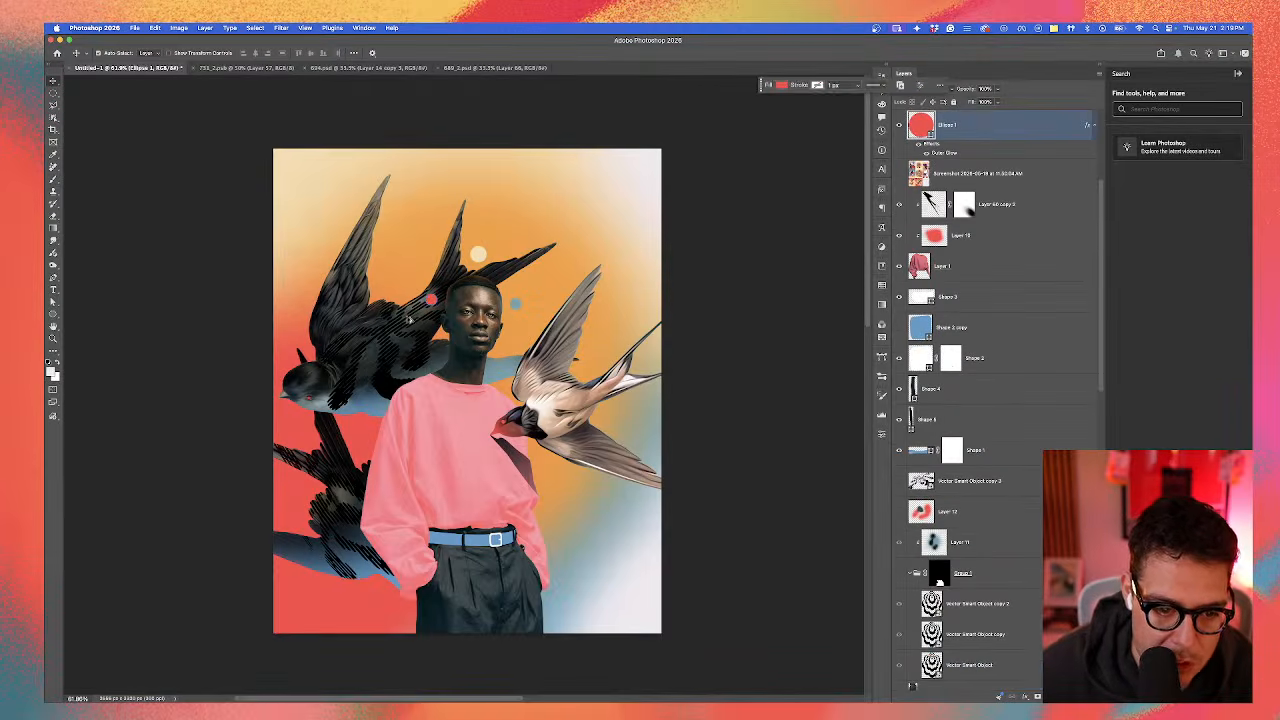
pyautogui.scroll(5, 430, 402)
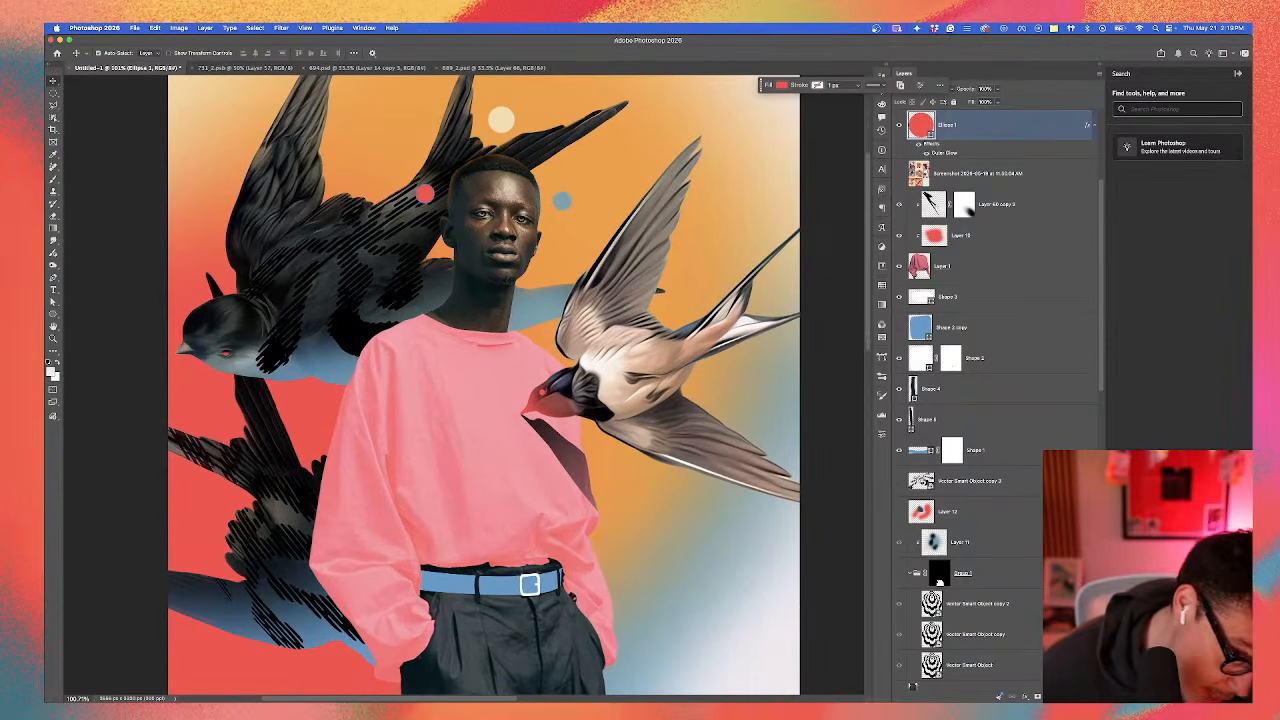
pyautogui.click(504, 477)
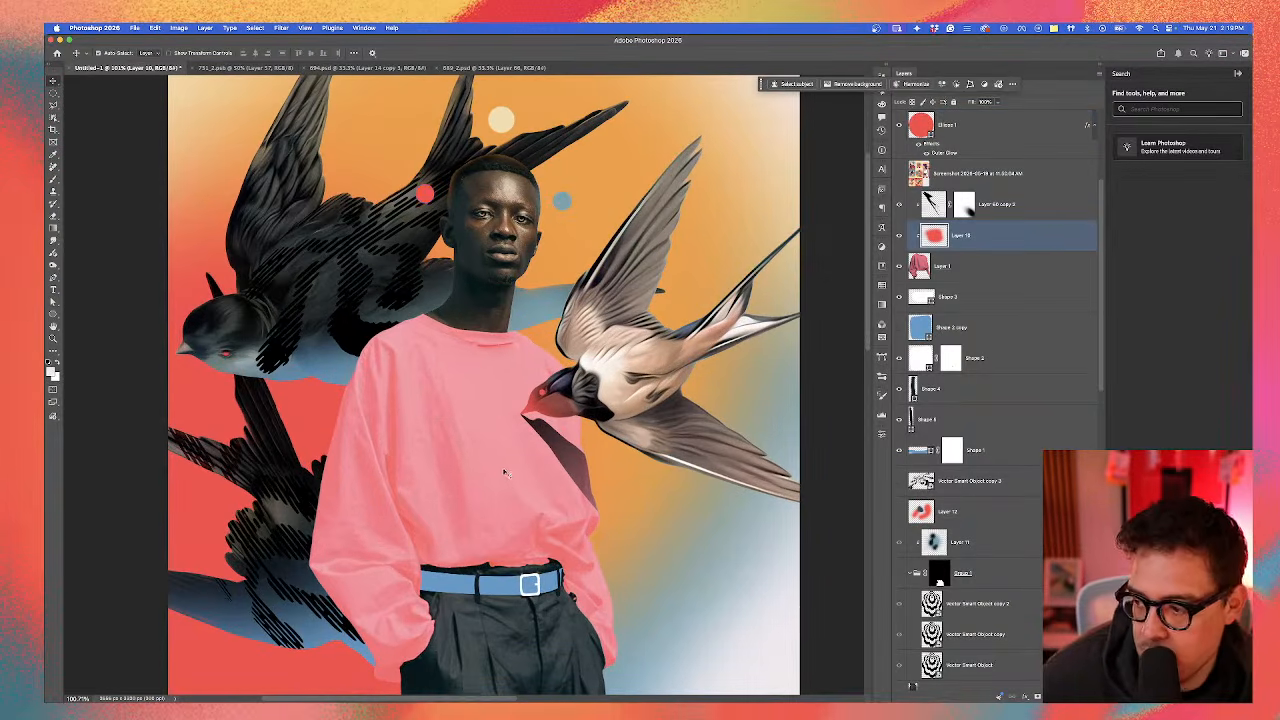
pyautogui.moveTo(514, 690)
pyautogui.click(610, 690)
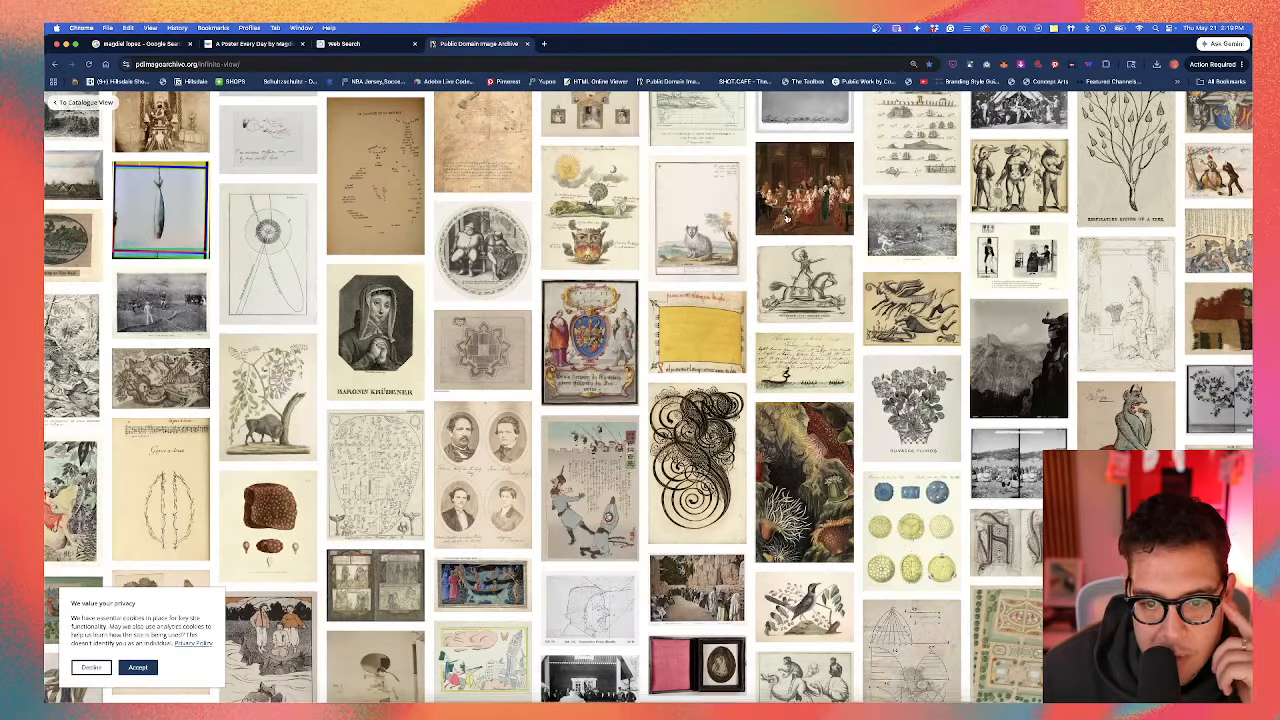
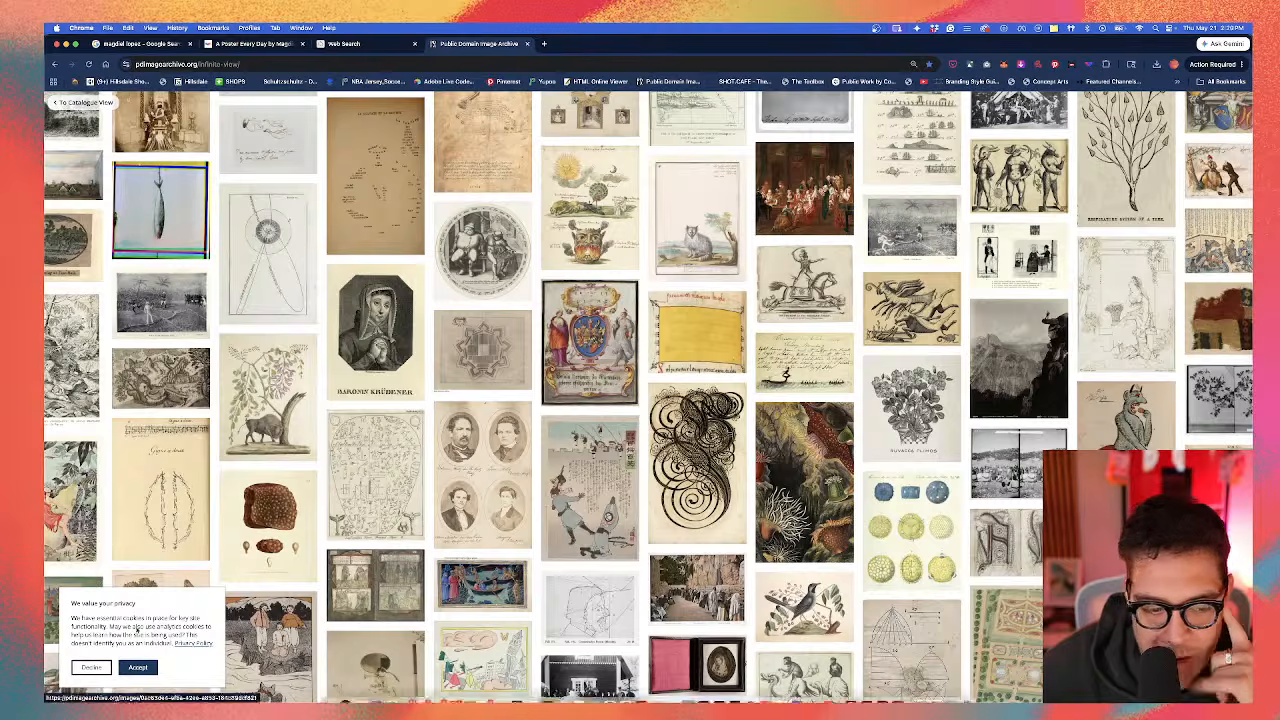
# Step: Browse the archive's infinite view, open the photograph of pale purple irises and copy the image
pyautogui.hotkey('ctrl', 'Up')
pyautogui.click(1158, 446)
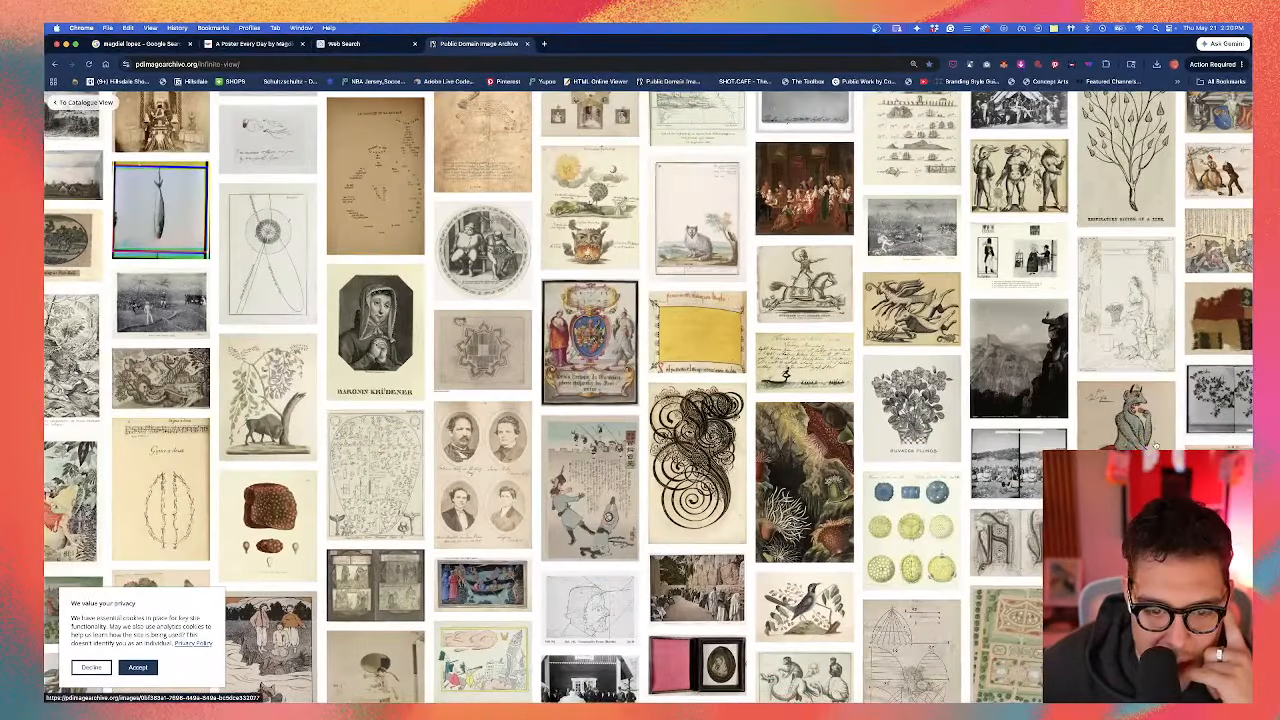
pyautogui.scroll(-2, 1020, 508)
pyautogui.scroll(-10, 1020, 508)
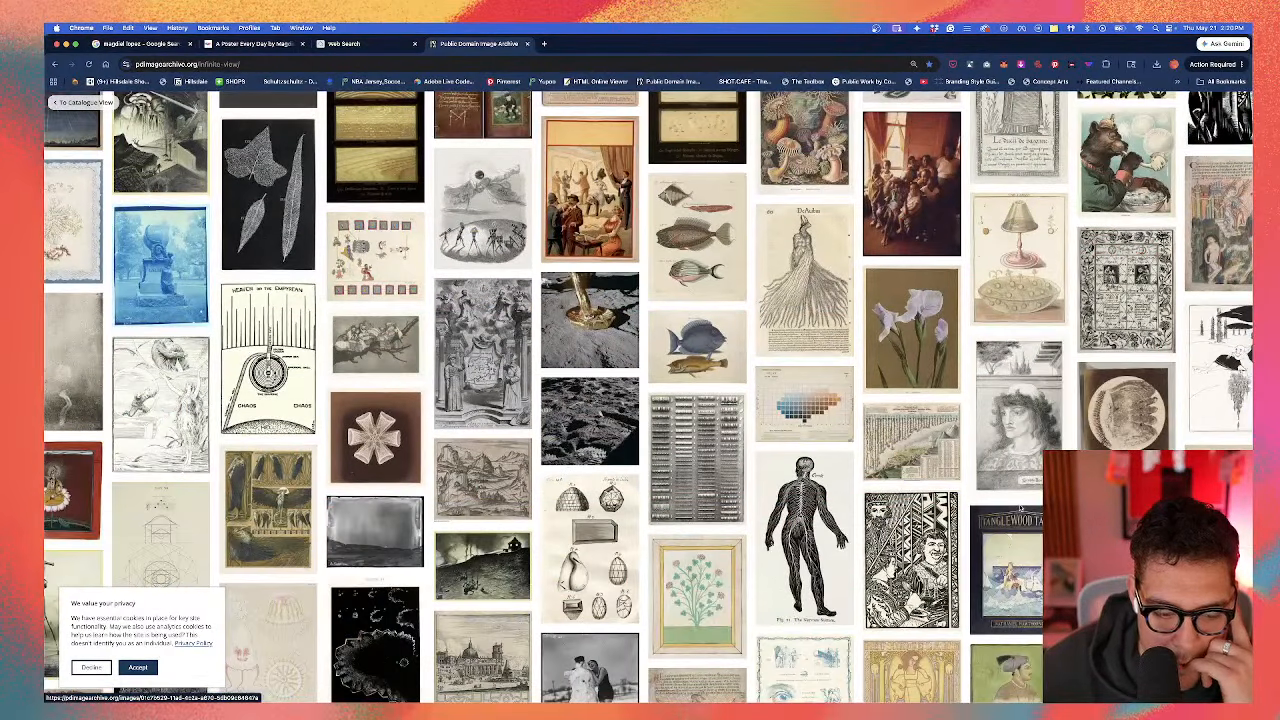
pyautogui.click(911, 327)
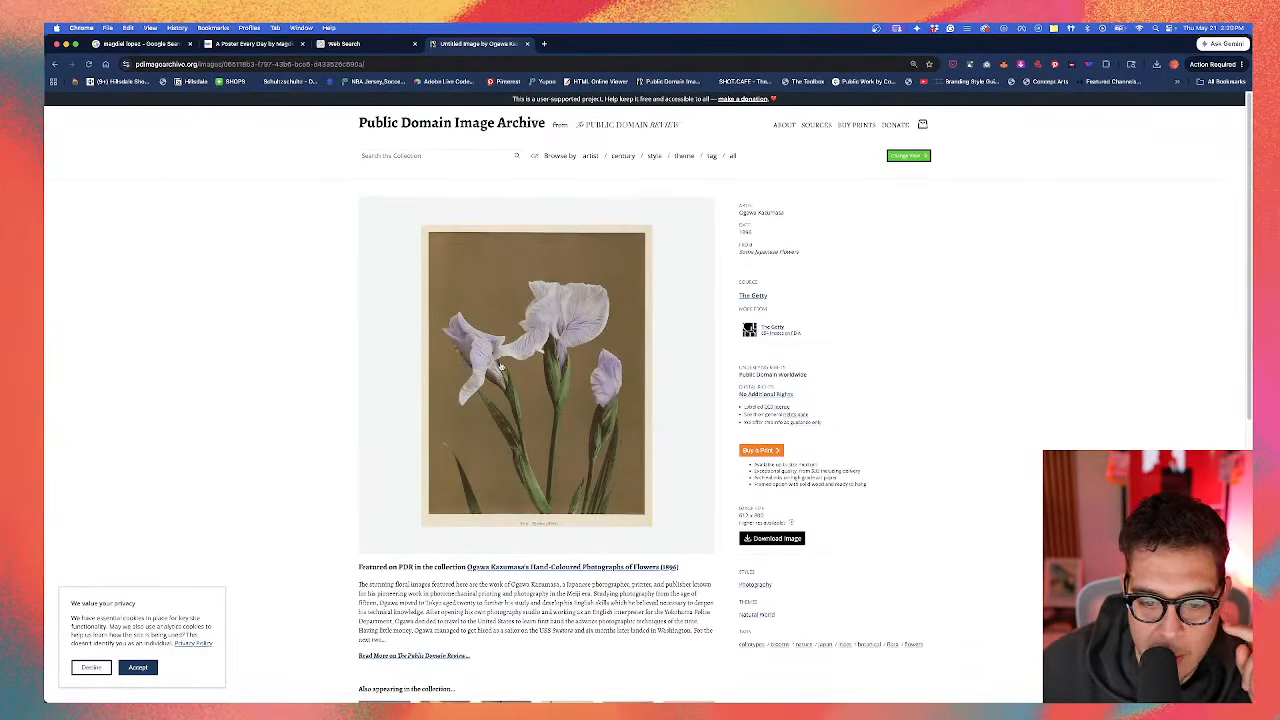
pyautogui.rightClick(511, 360)
pyautogui.click(536, 386)
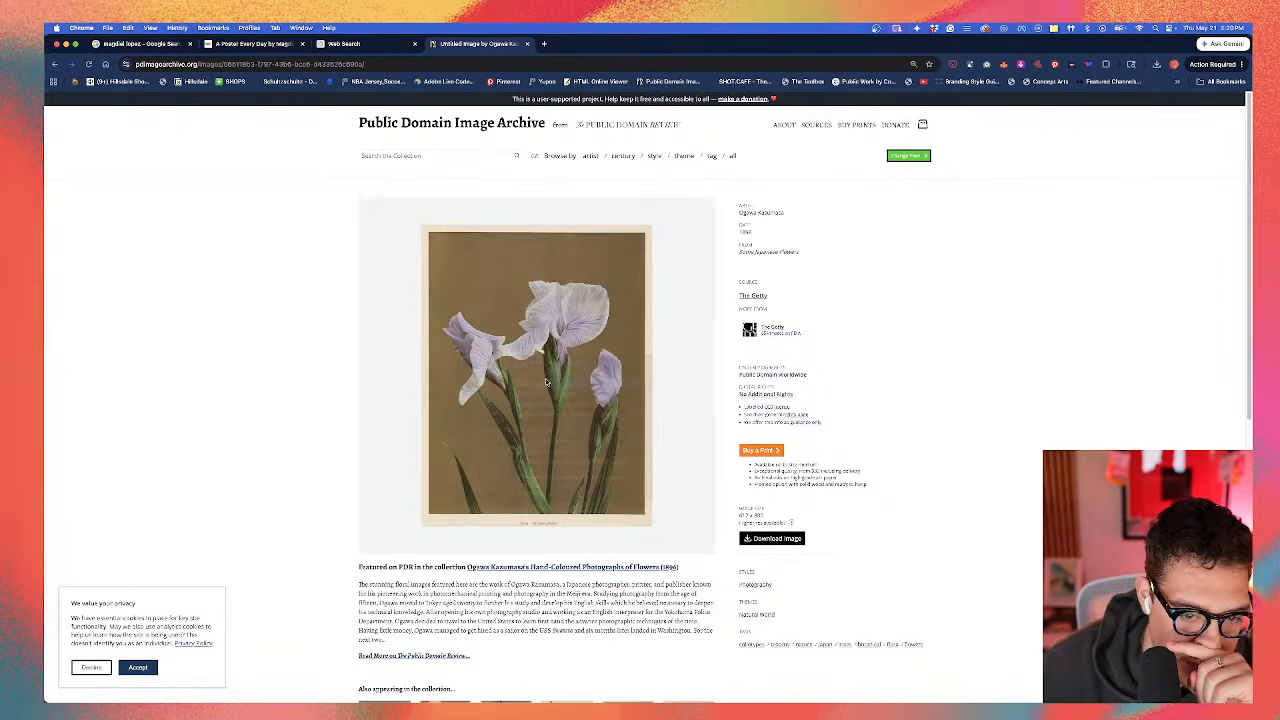
# Step: Return to Photoshop, paste the iris image clipped to the sweater, shift it down on the chest and hide its layer
pyautogui.moveTo(813, 700)
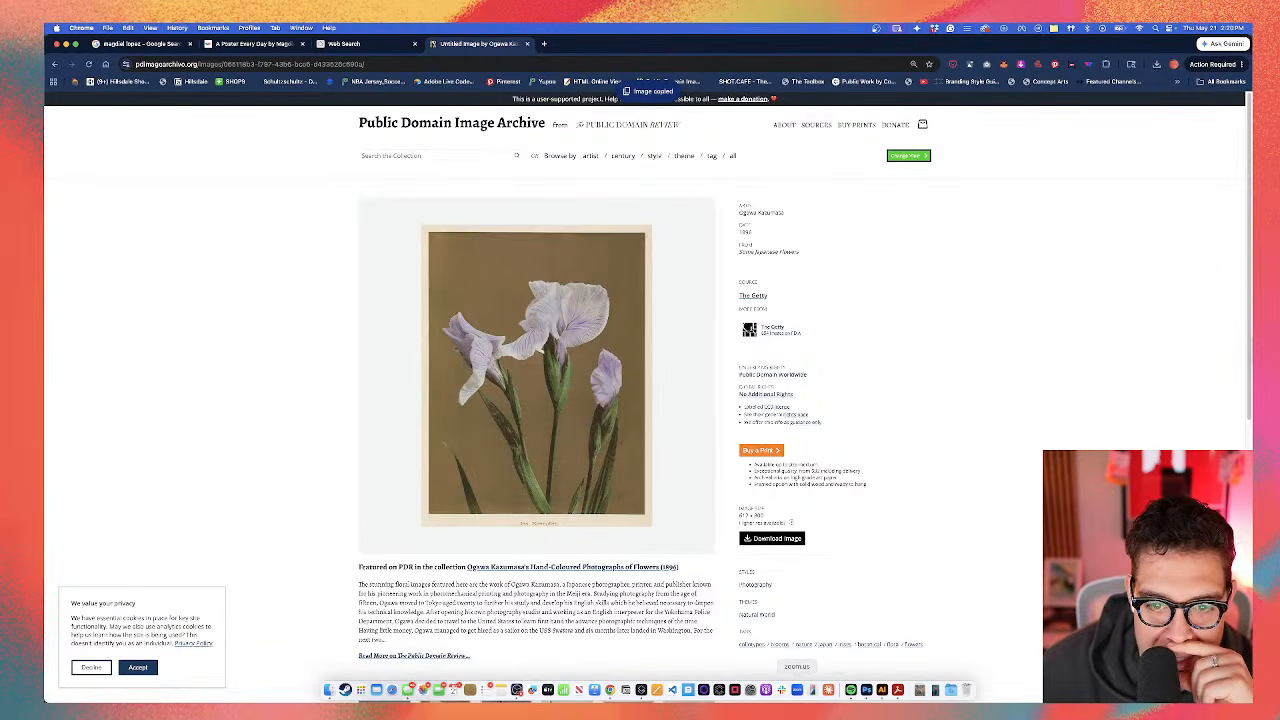
pyautogui.click(866, 690)
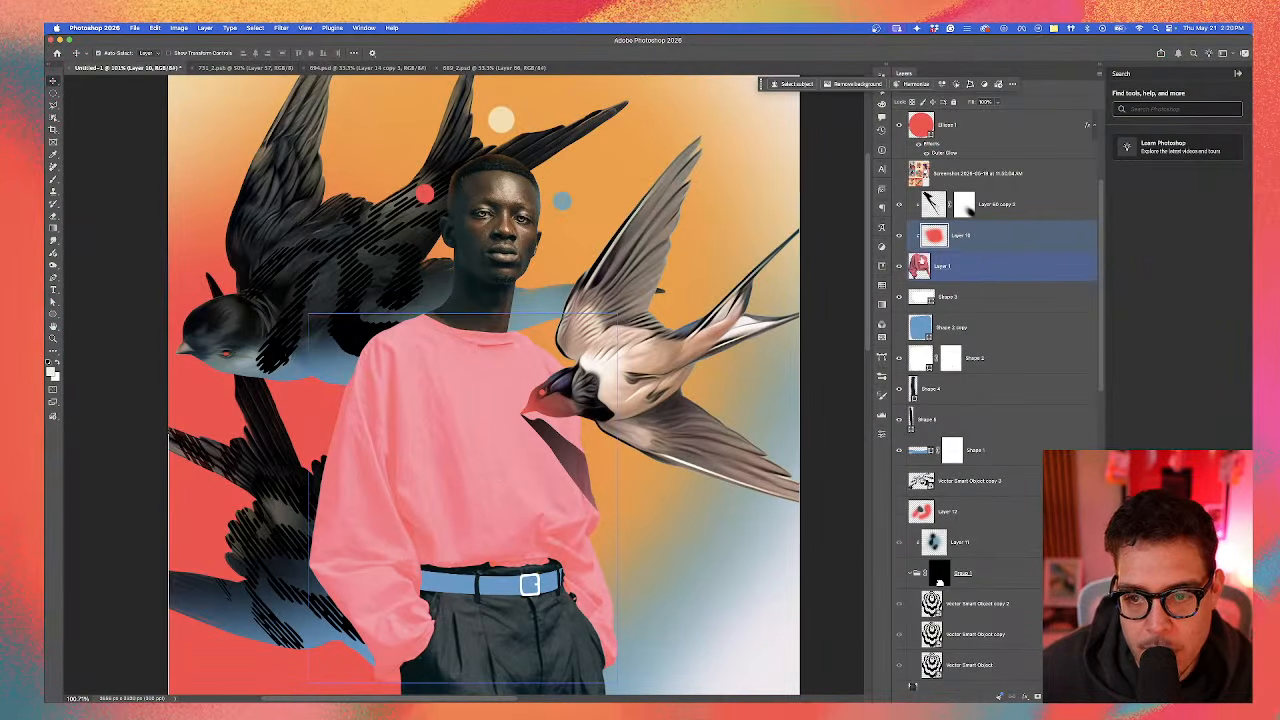
pyautogui.press('super+v')
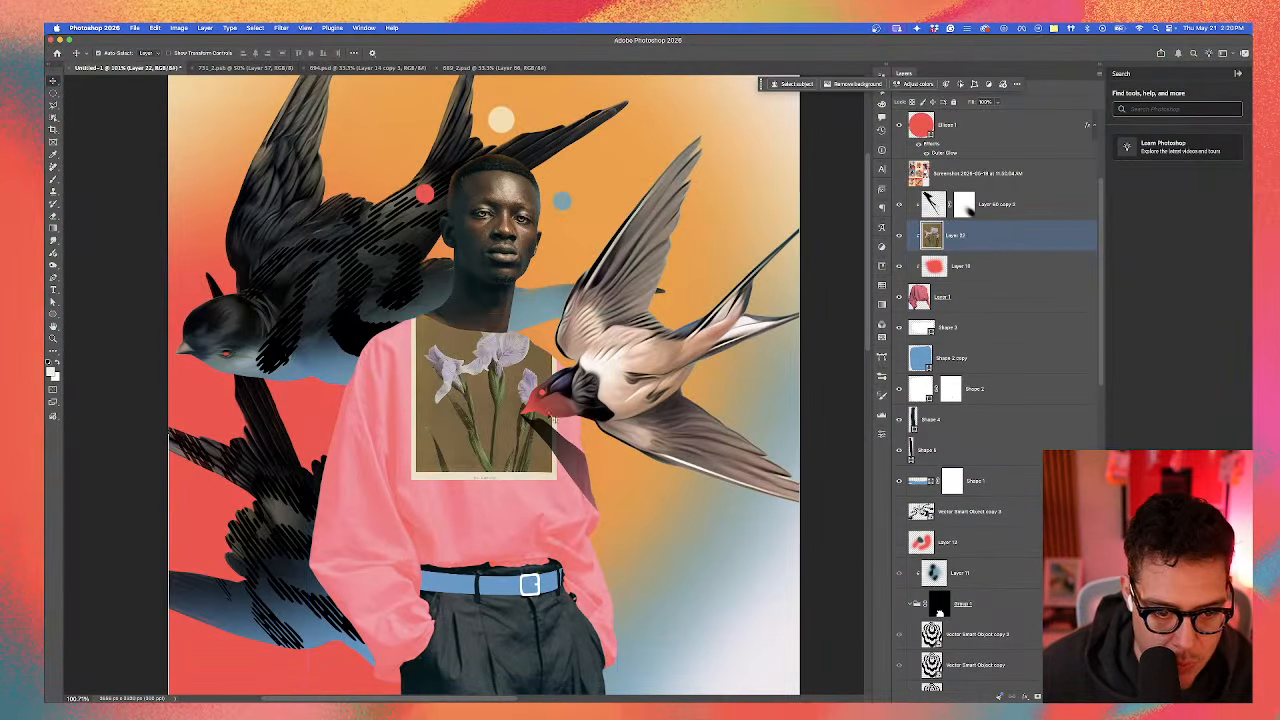
pyautogui.moveTo(500, 381); pyautogui.dragTo(510, 431)
pyautogui.click(898, 235)
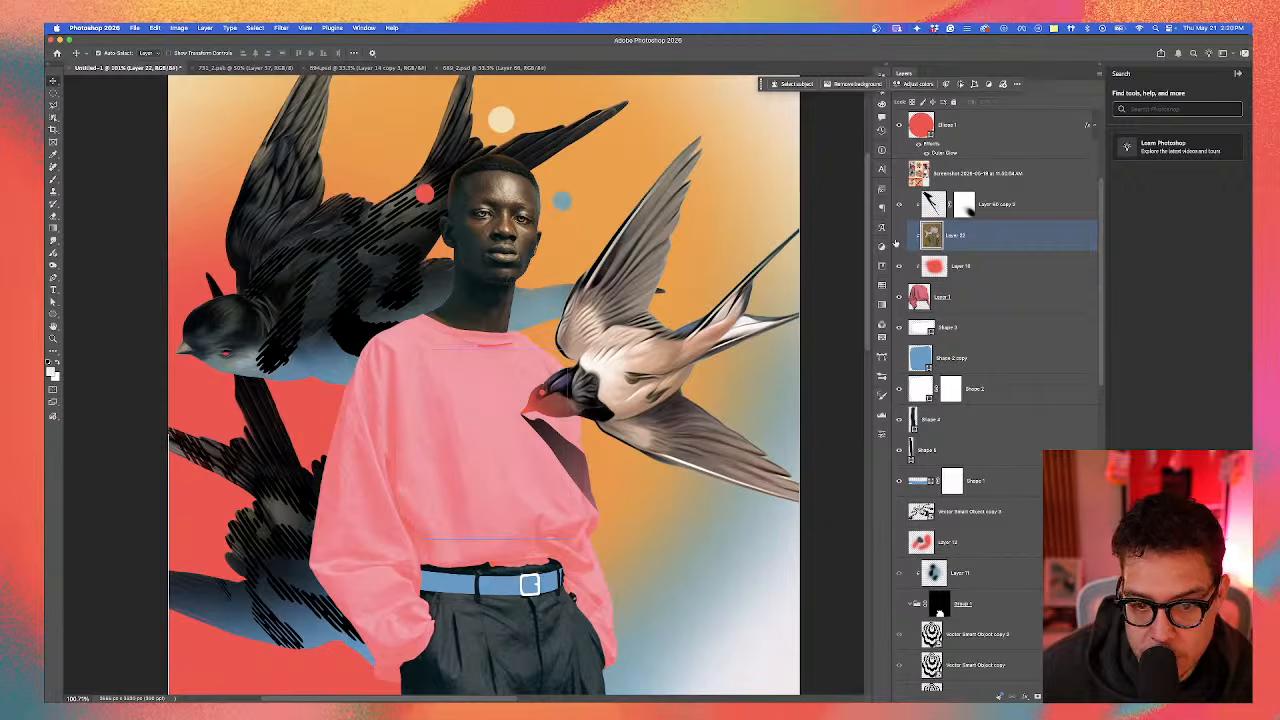
# Step: Duplicate the light swallow and place the copy directly above the sweater layer, clipped to it
pyautogui.click(640, 393)
pyautogui.keyDown('shift'); pyautogui.click(1048, 190); pyautogui.keyUp('shift')
pyautogui.scroll(2, 1060, 200)
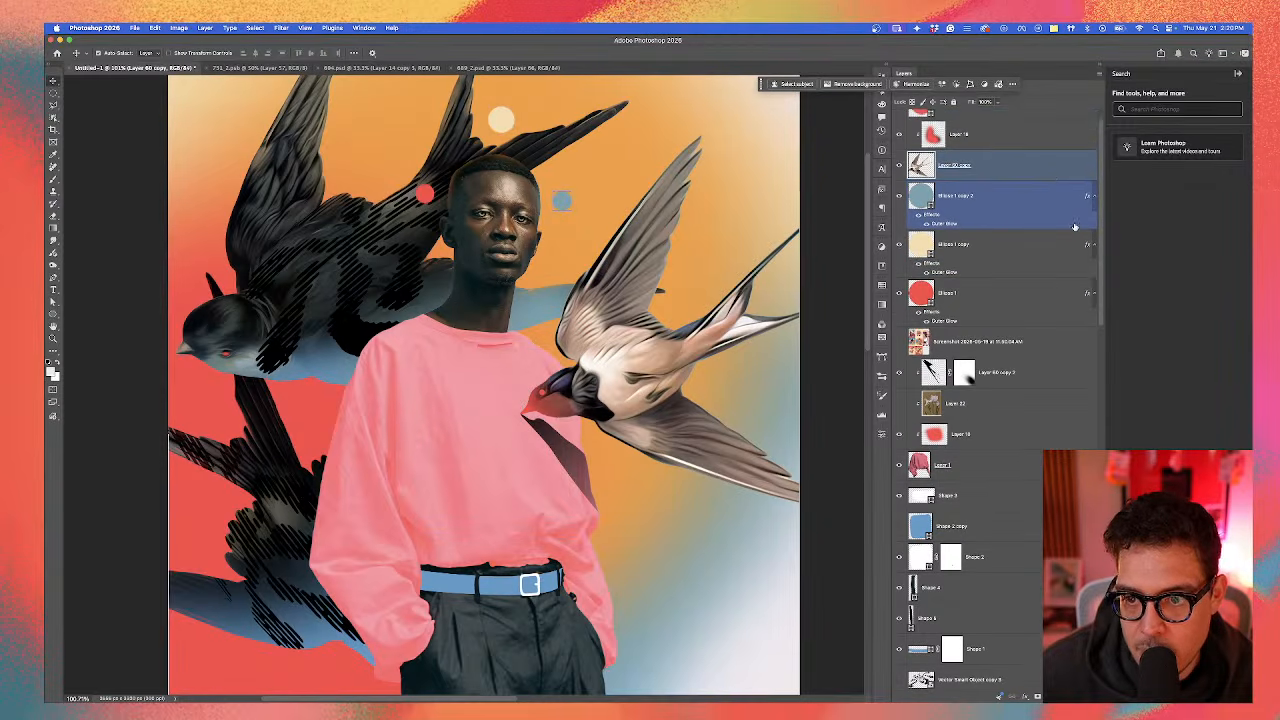
pyautogui.moveTo(1053, 178); pyautogui.dragTo(985, 452)
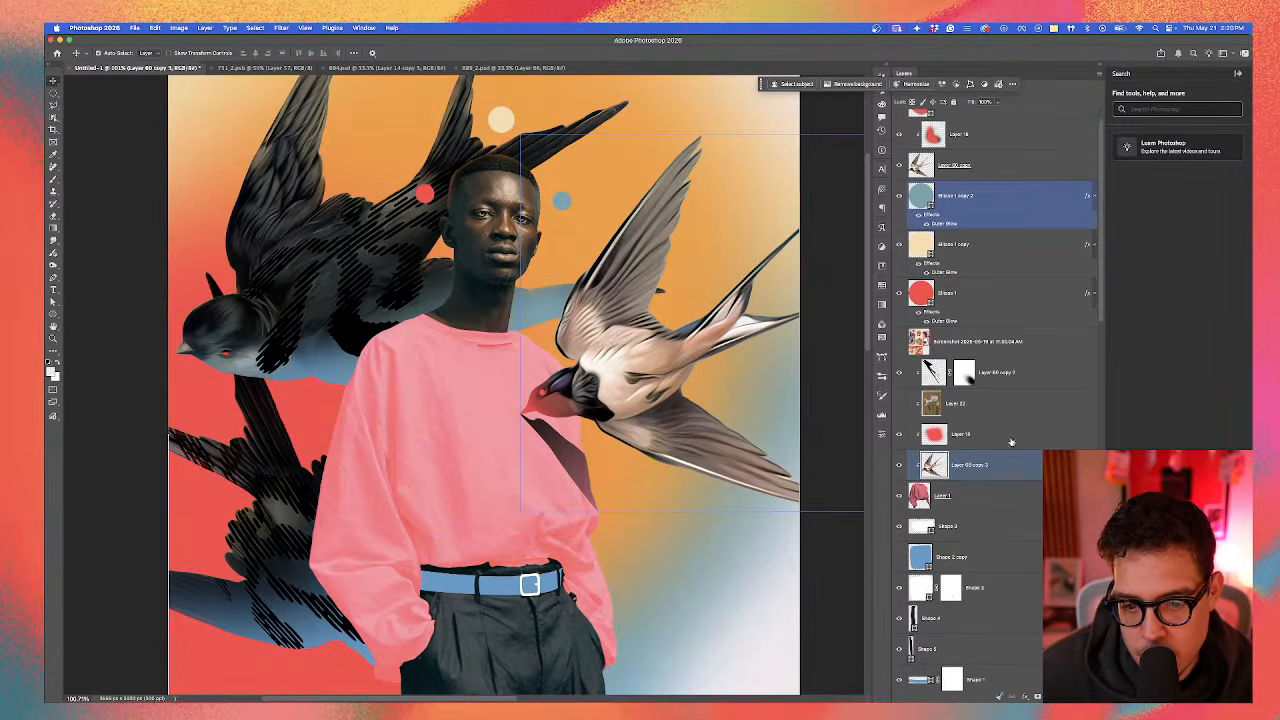
# Step: Mirror and skew the clipped swallow copy, move it over the sweater's sleeve and chest and pull its top edge in
pyautogui.hotkey('ctrl', 't')
pyautogui.hotkey('ctrl', '-')
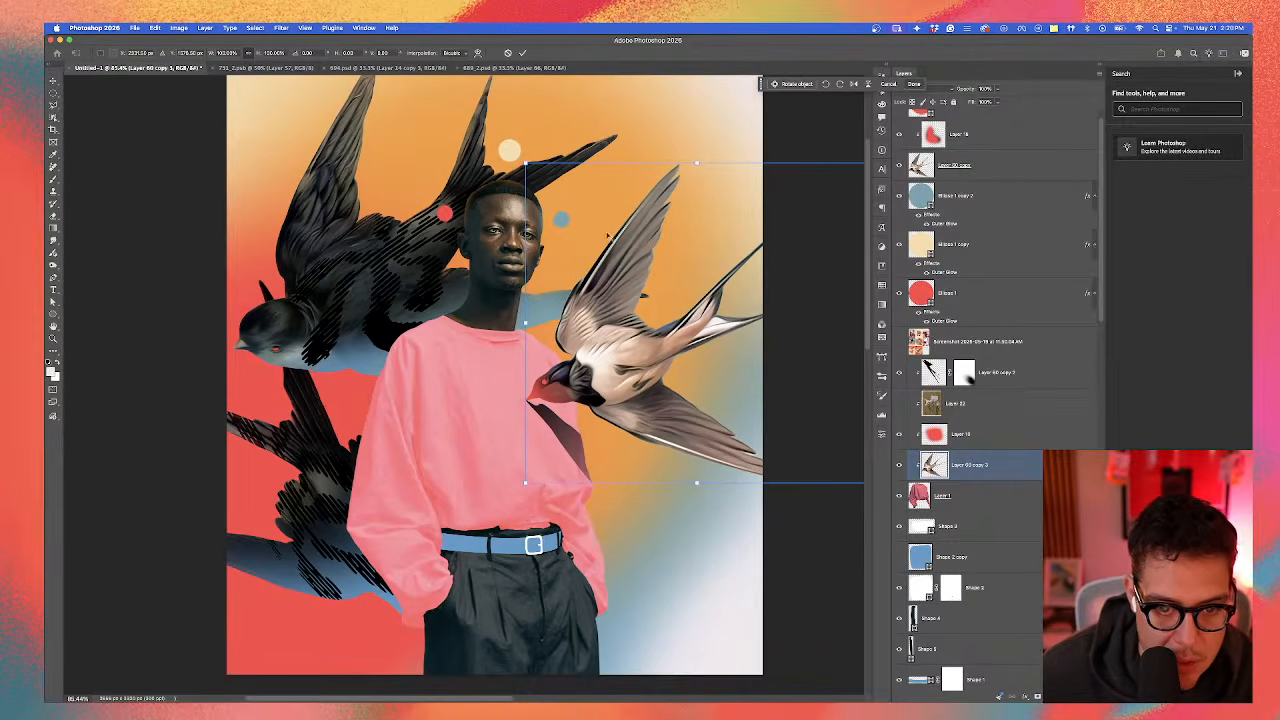
pyautogui.hotkey('ctrl', '-')
pyautogui.hotkey('ctrl', '-')
pyautogui.moveTo(763, 270); pyautogui.dragTo(464, 449)
pyautogui.scroll(3, 555, 311)
pyautogui.scroll(2, 555, 311)
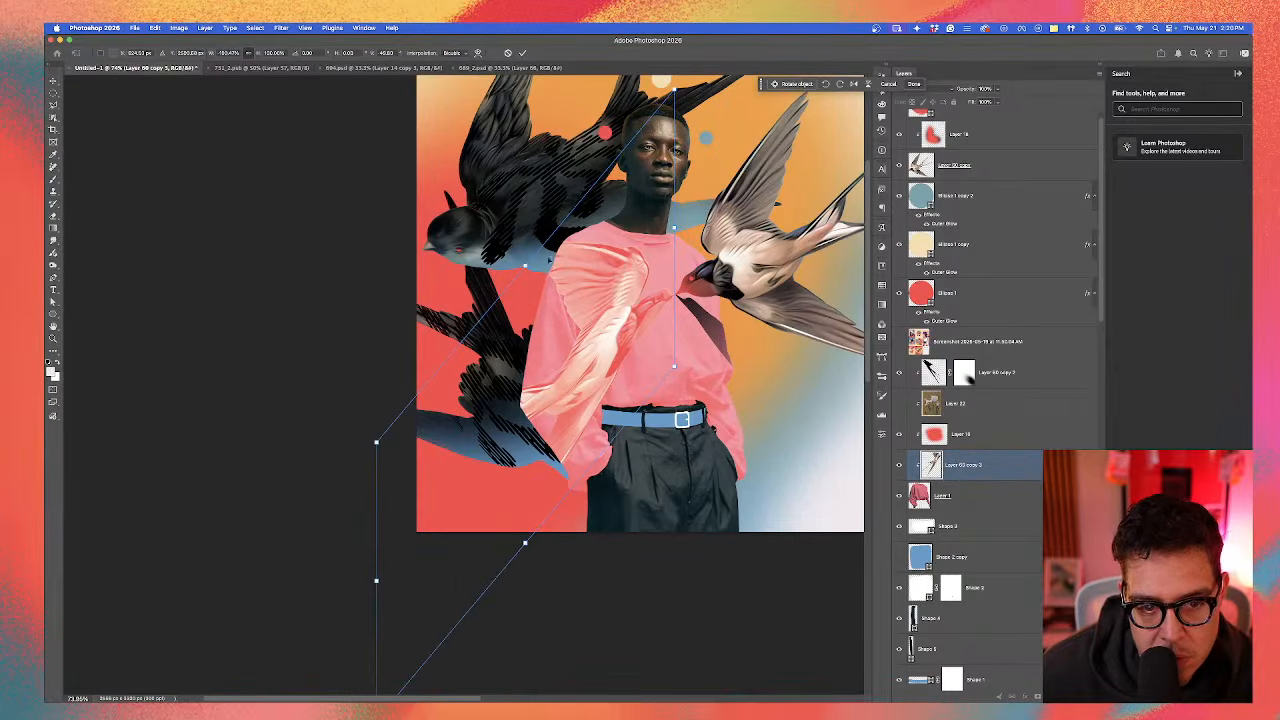
pyautogui.moveTo(525, 266); pyautogui.dragTo(572, 316)
pyautogui.press('Return')
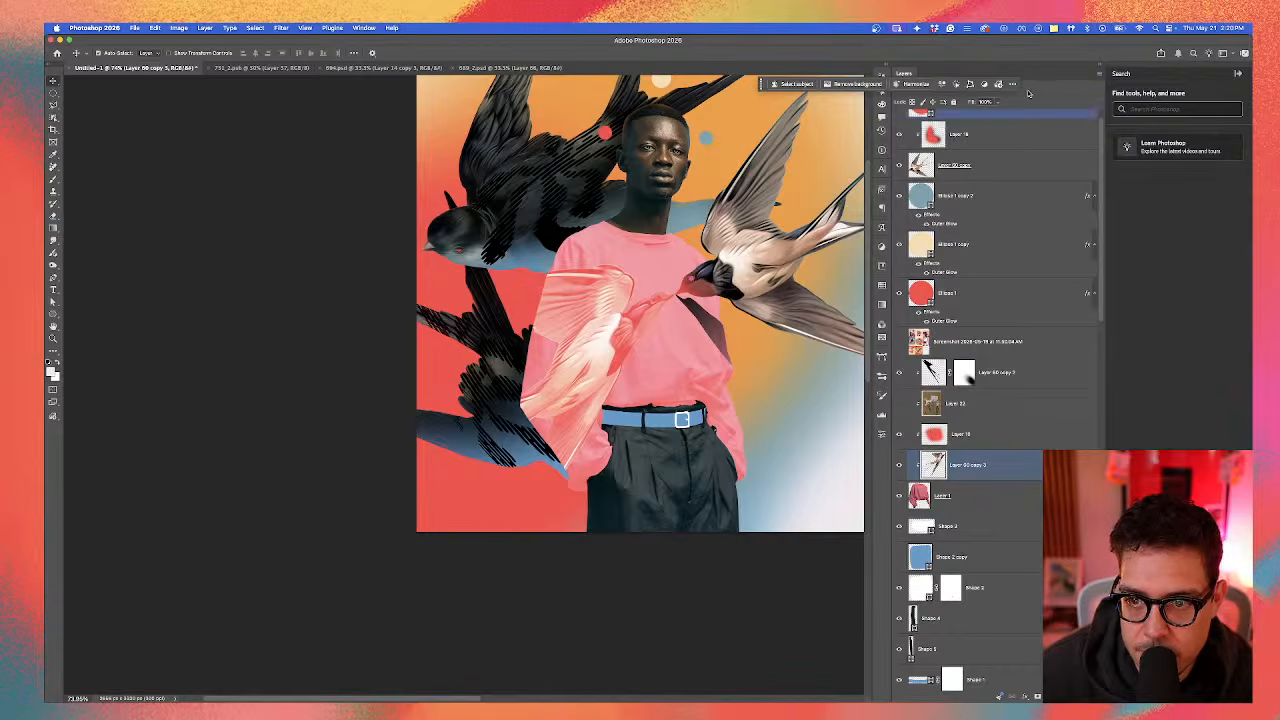
# Step: Set the clipped swallow copy's blend mode to Difference
pyautogui.moveTo(760, 84); pyautogui.dragTo(578, 667)
pyautogui.click(945, 89)
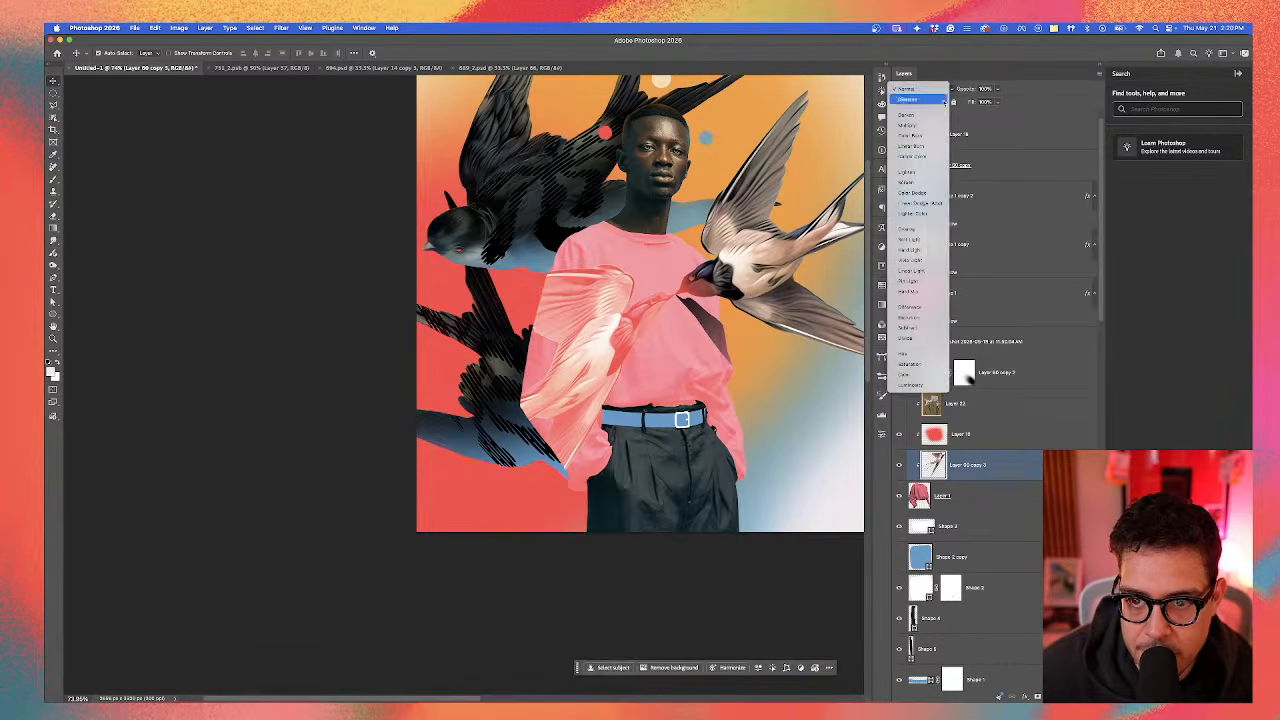
pyautogui.click(922, 308)
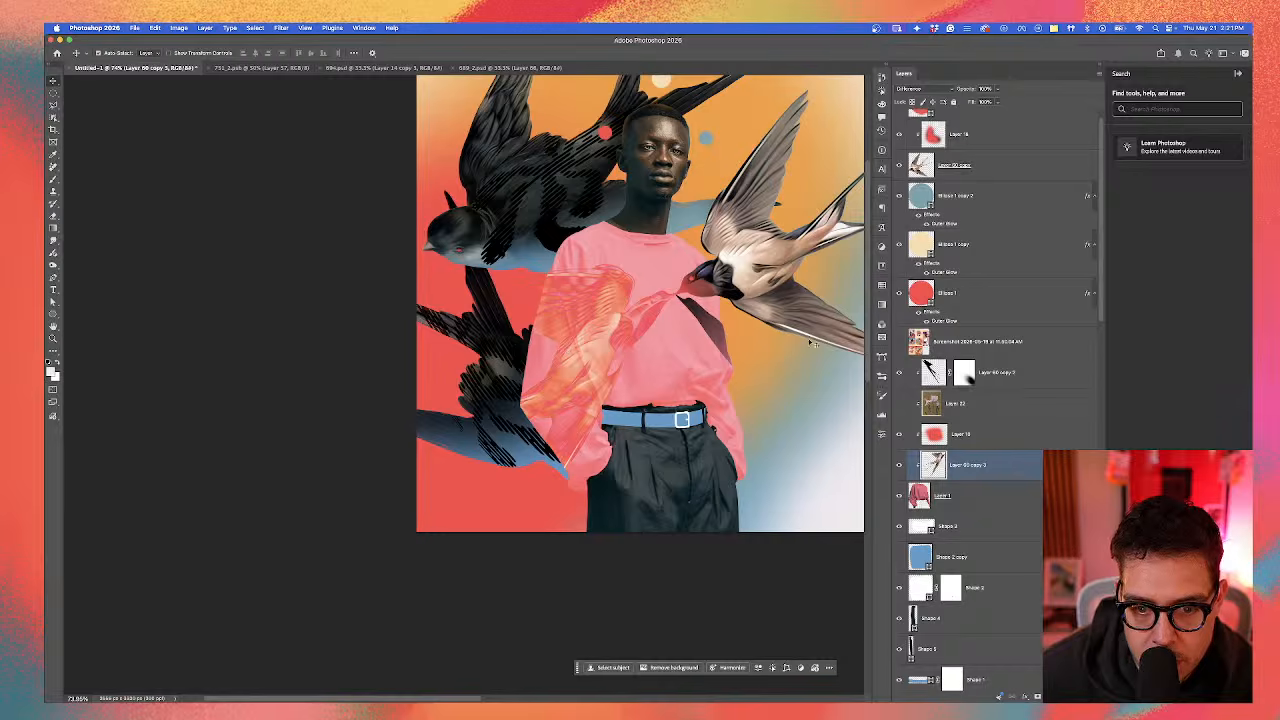
# Step: Duplicate the Difference swallow clipped to the sweater, narrow and rotate the copy, and move it up towards the shoulder and collar
pyautogui.press('super+j')
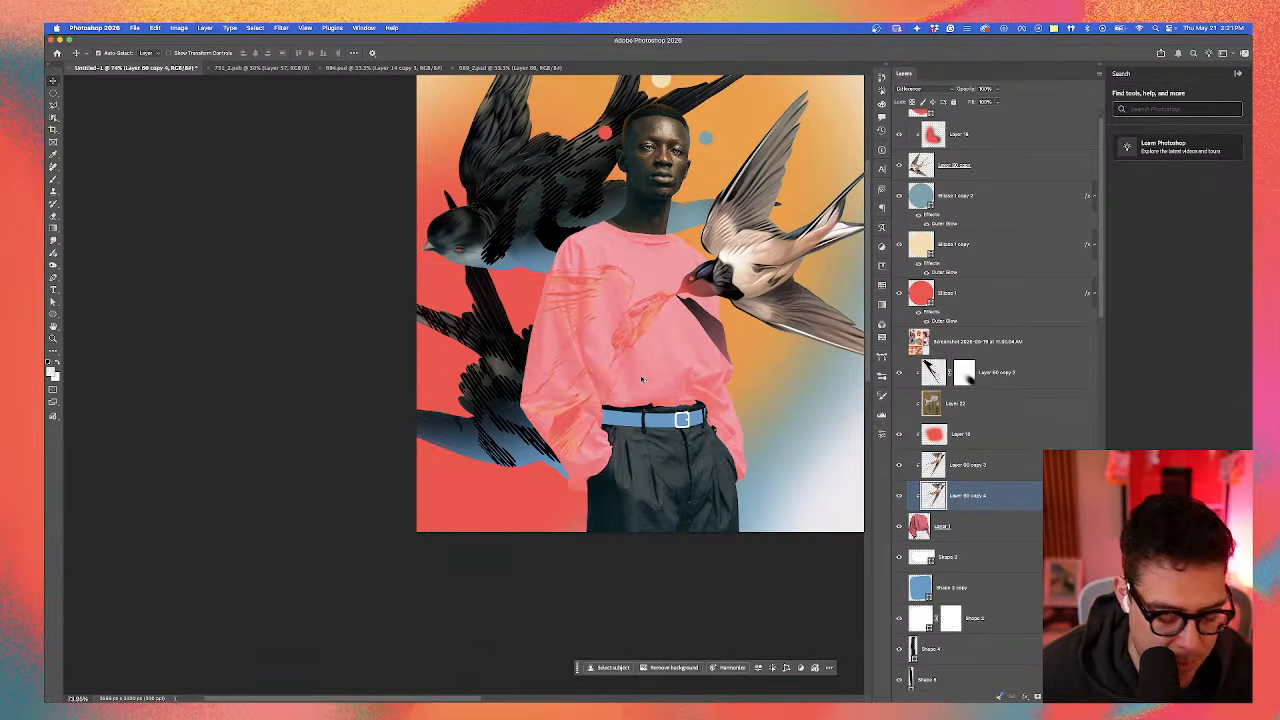
pyautogui.press('super+t')
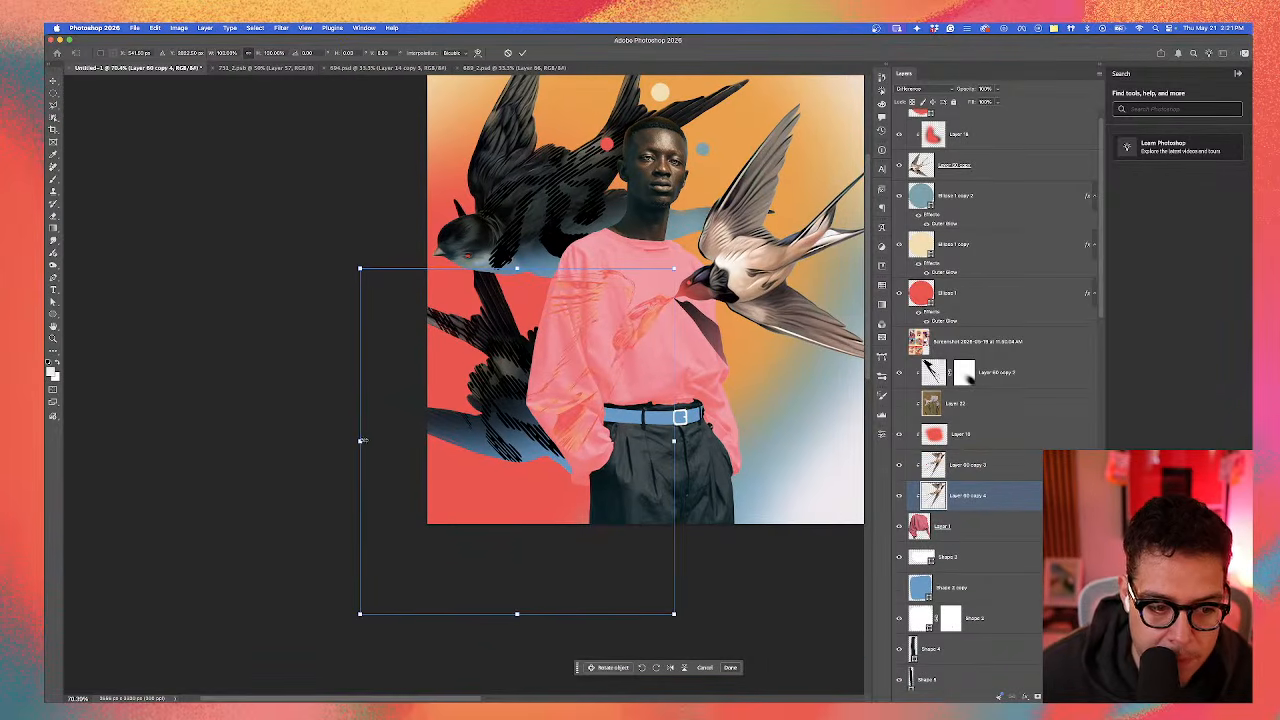
pyautogui.moveTo(364, 440); pyautogui.dragTo(461, 377)
pyautogui.press('super+z')
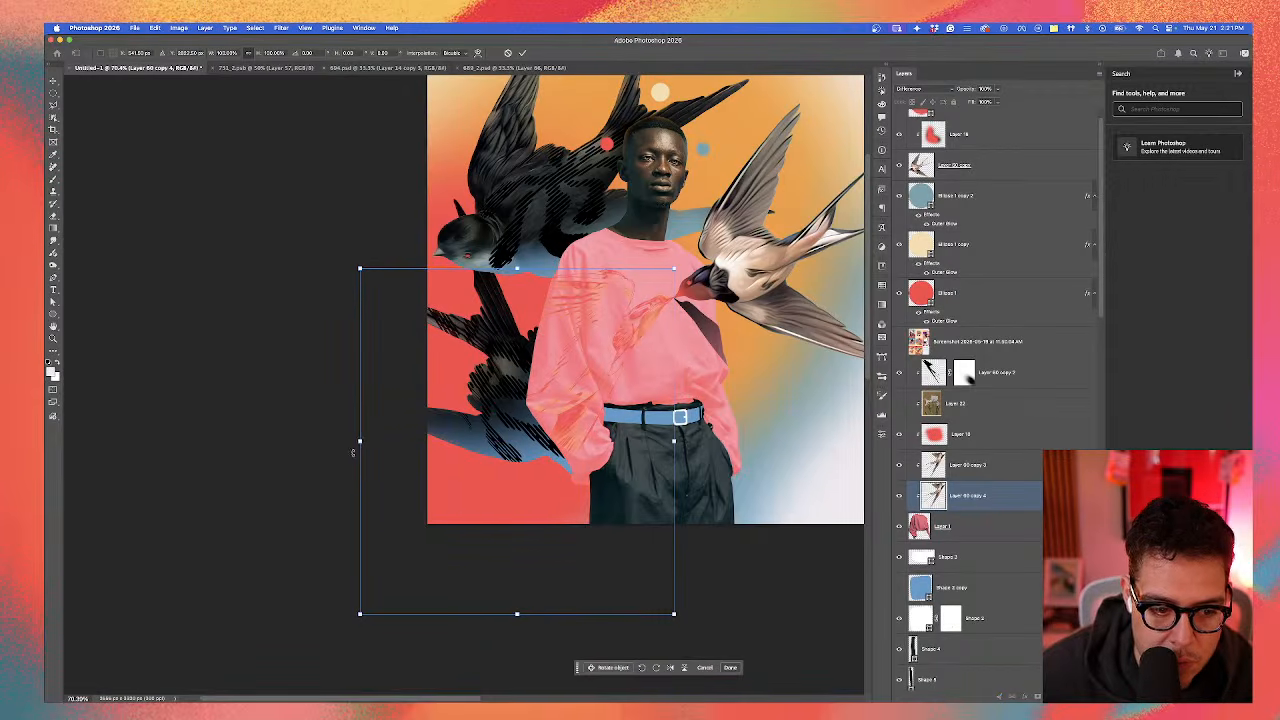
pyautogui.moveTo(358, 440); pyautogui.dragTo(543, 210)
pyautogui.moveTo(602, 25); pyautogui.dragTo(574, 127)
pyautogui.scroll(-2, 590, 547)
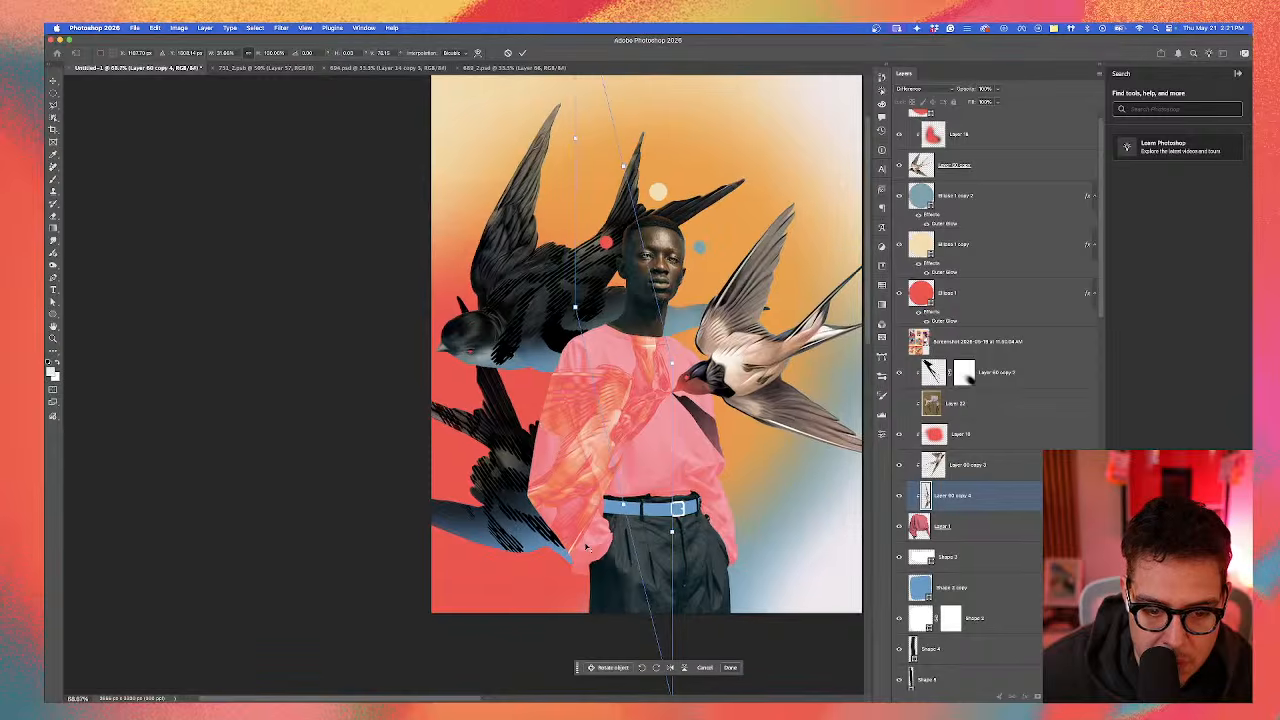
# Step: Rotate and resize the second swallow copy so its wings fan across the sweater's collar and upper chest, and apply the transformation
pyautogui.moveTo(620, 510); pyautogui.dragTo(494, 298)
pyautogui.scroll(2, 479, 143)
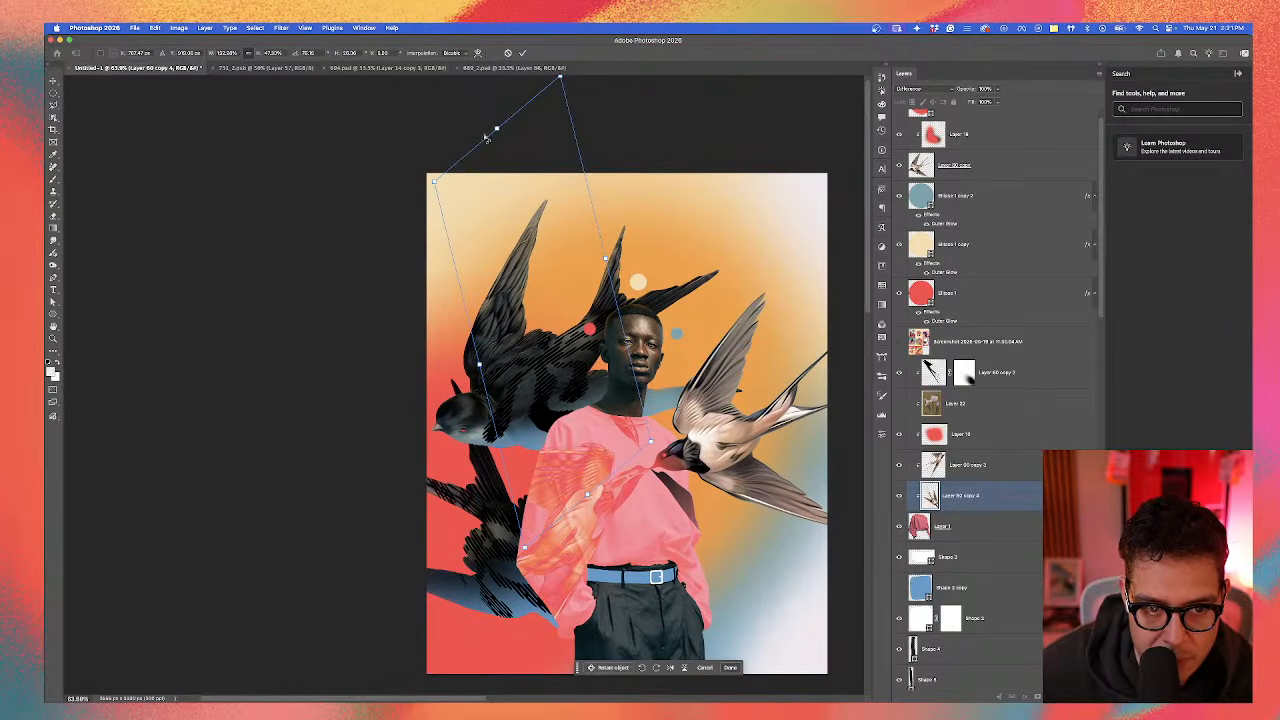
pyautogui.moveTo(497, 131); pyautogui.dragTo(431, 189)
pyautogui.moveTo(481, 231); pyautogui.dragTo(494, 251)
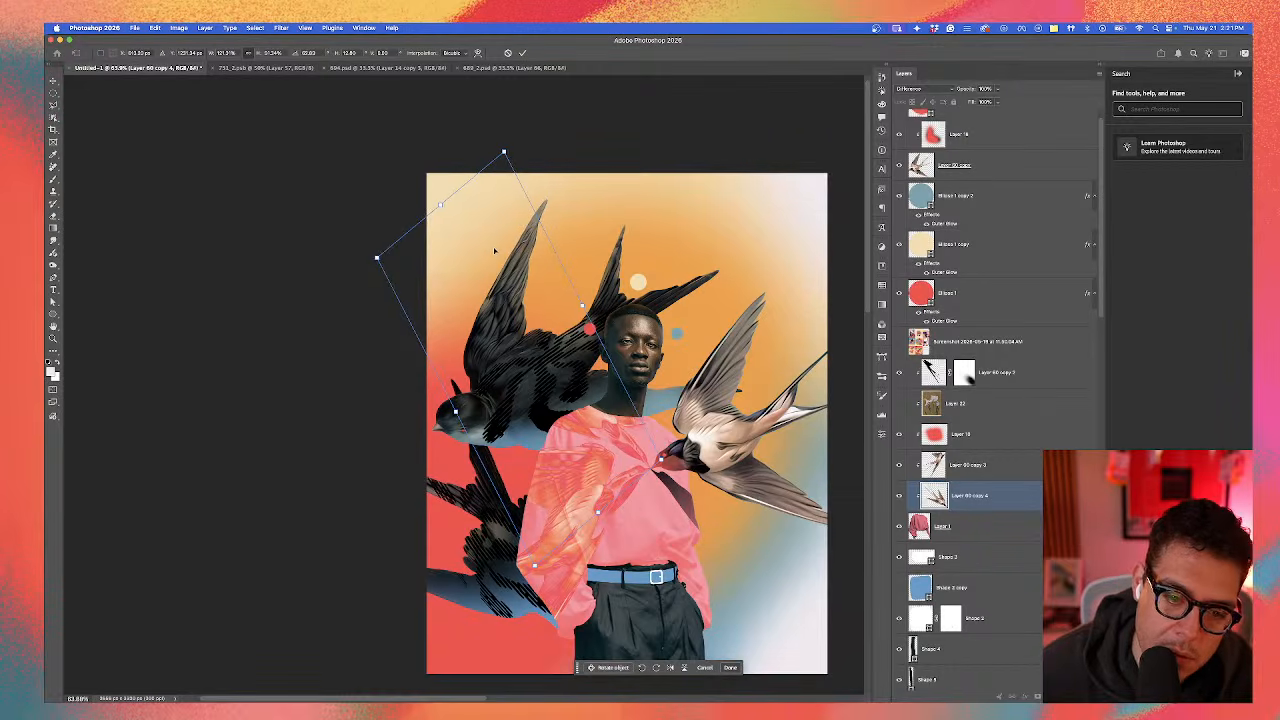
pyautogui.moveTo(439, 207); pyautogui.dragTo(460, 188)
pyautogui.press('Return')
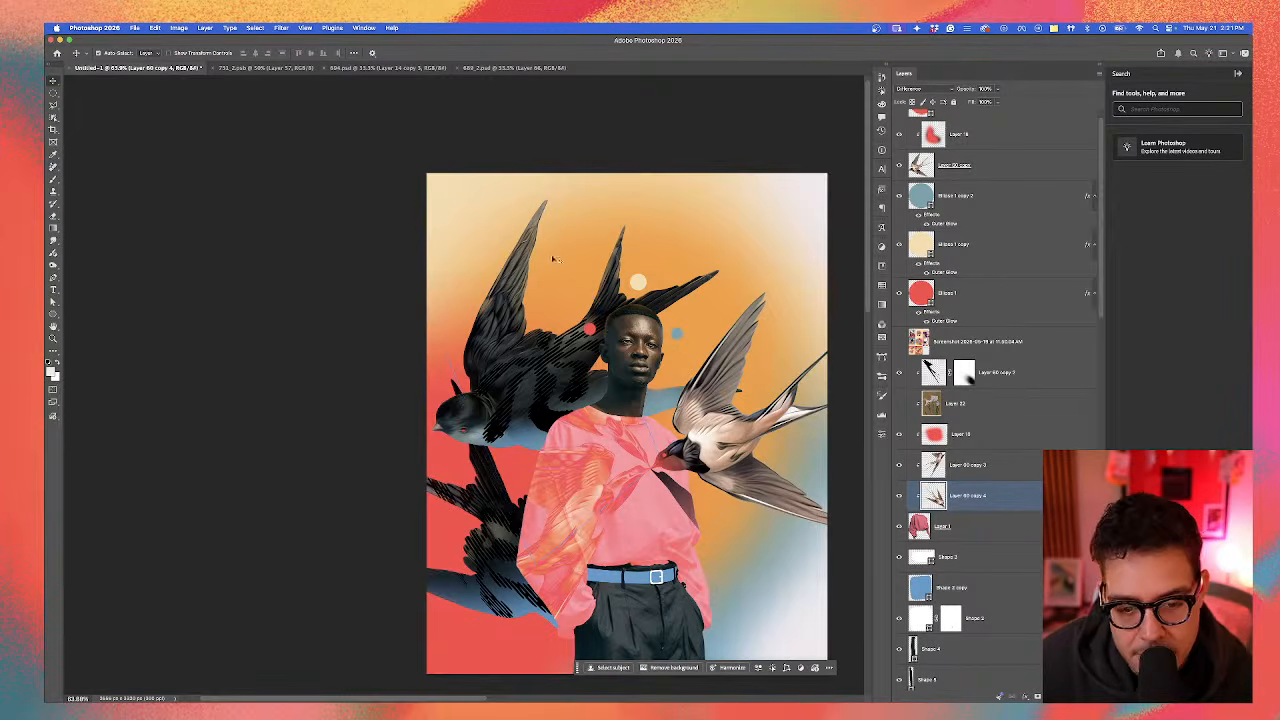
pyautogui.scroll(5, 668, 508)
pyautogui.scroll(-3, 668, 508)
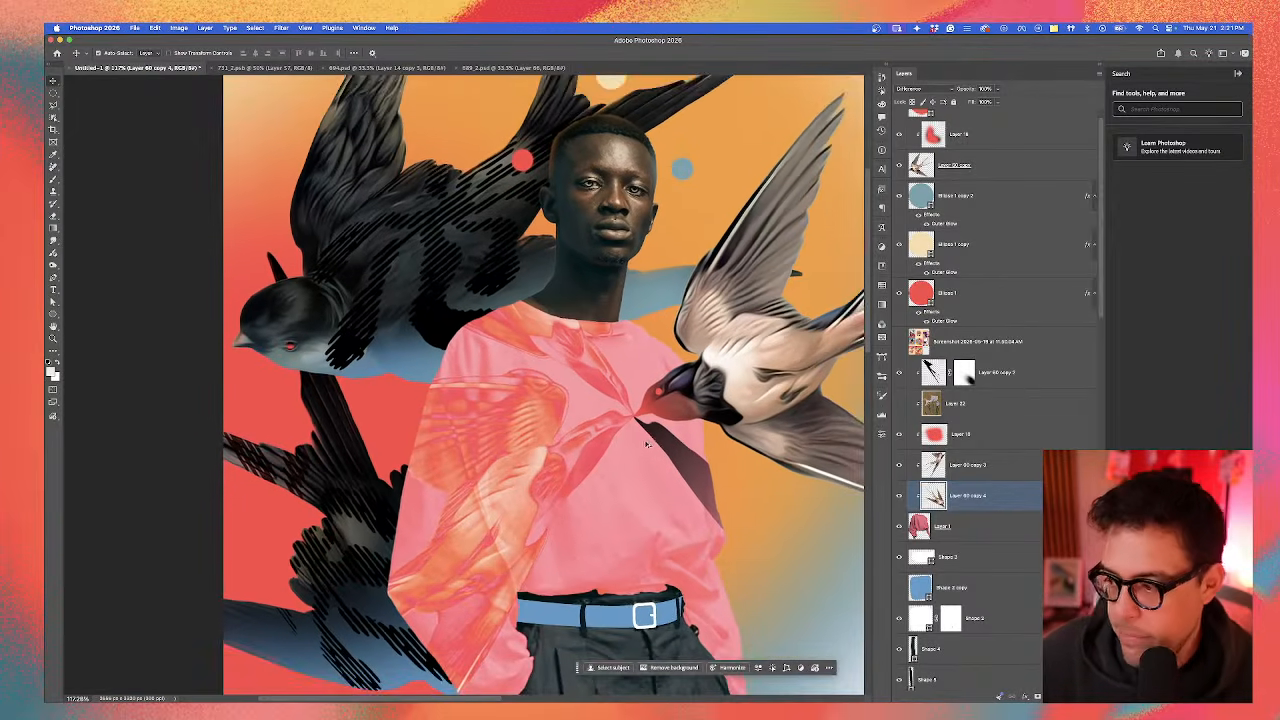
pyautogui.scroll(3, 651, 418)
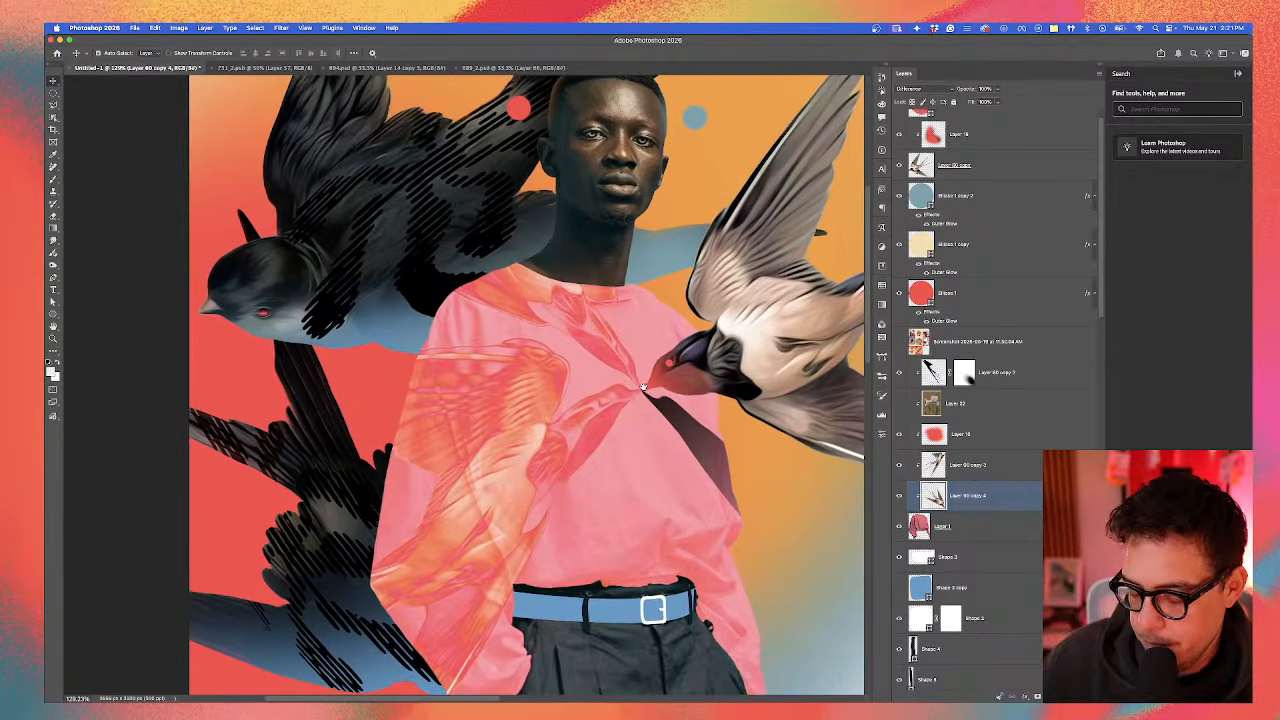
pyautogui.click(607, 435)
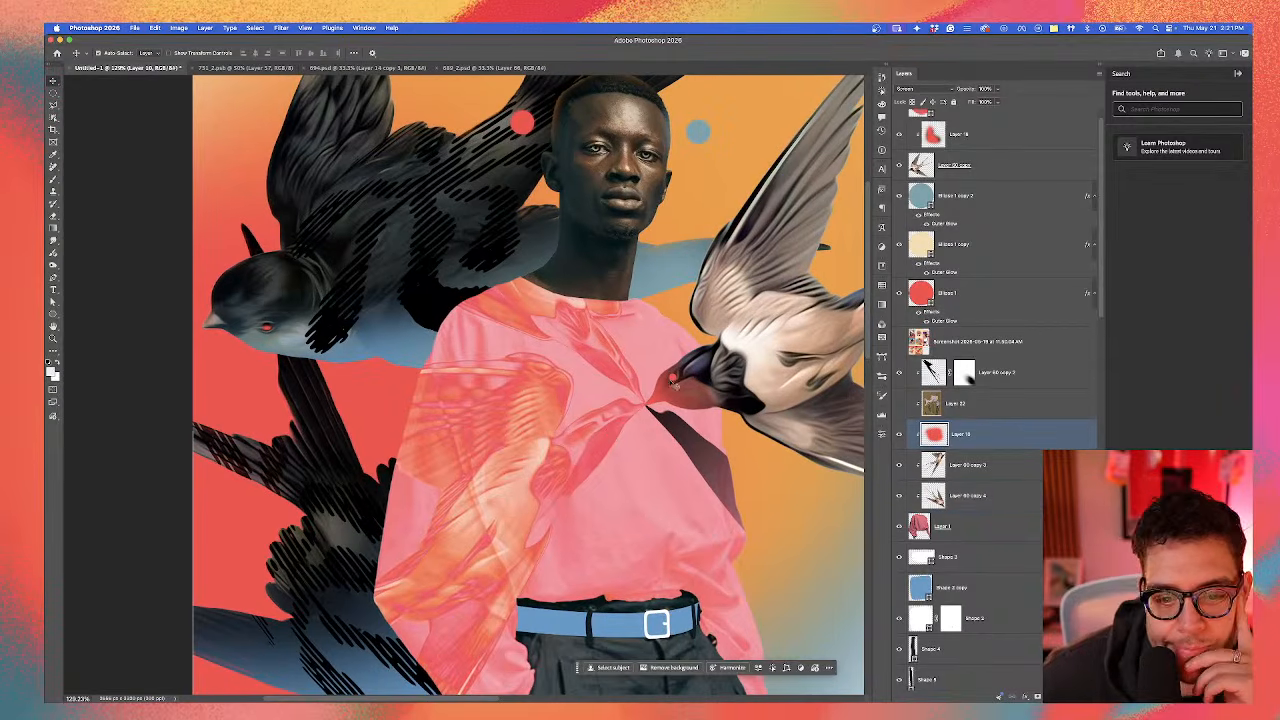
pyautogui.click(676, 427)
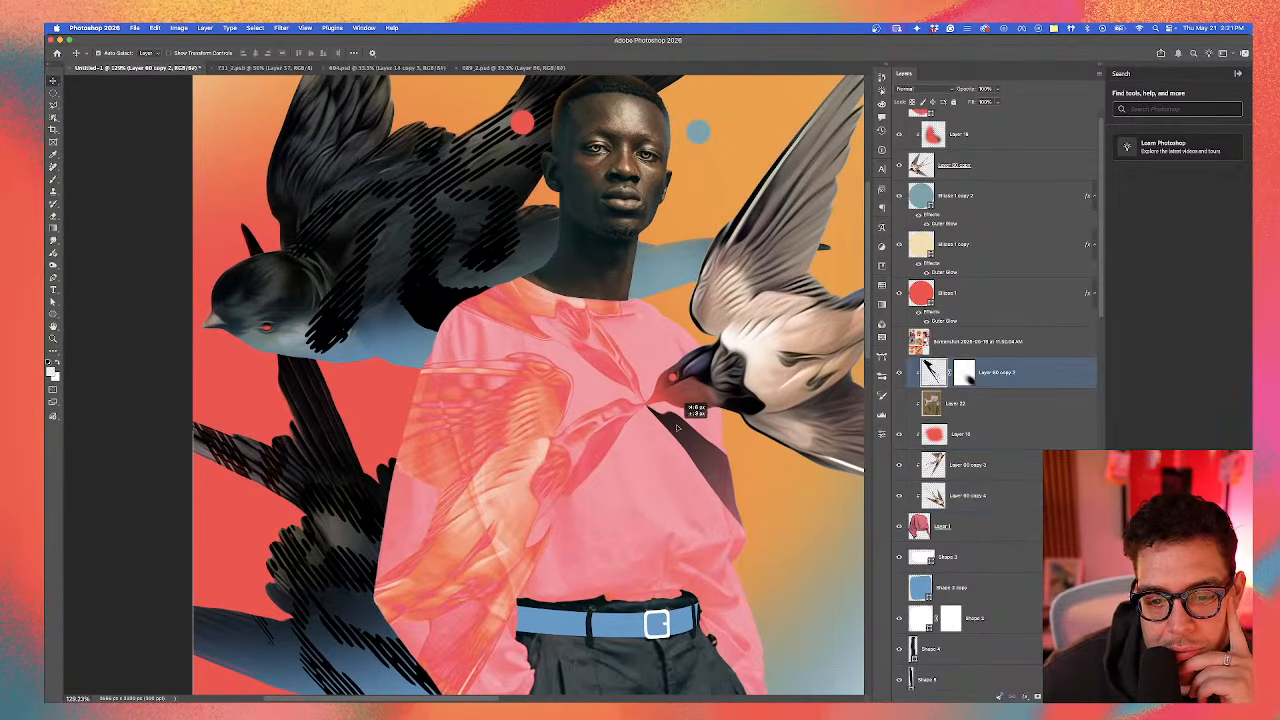
pyautogui.click(618, 428)
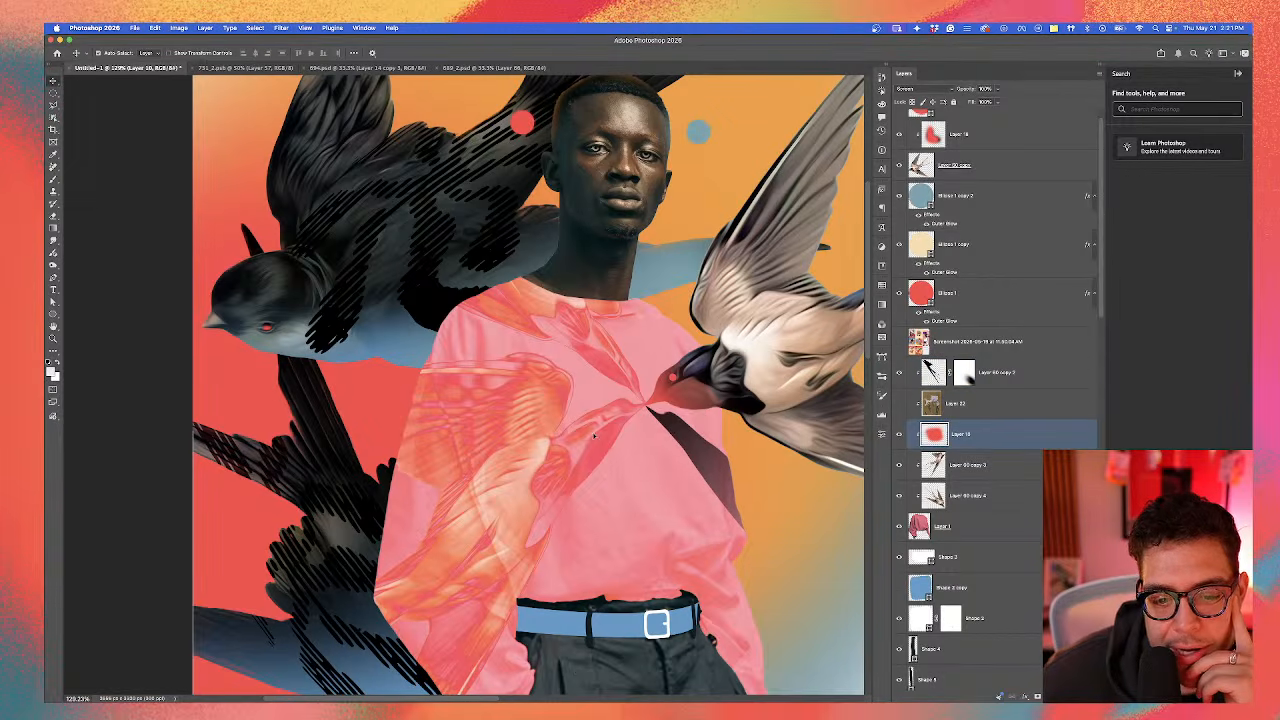
pyautogui.moveTo(604, 438); pyautogui.dragTo(594, 449)
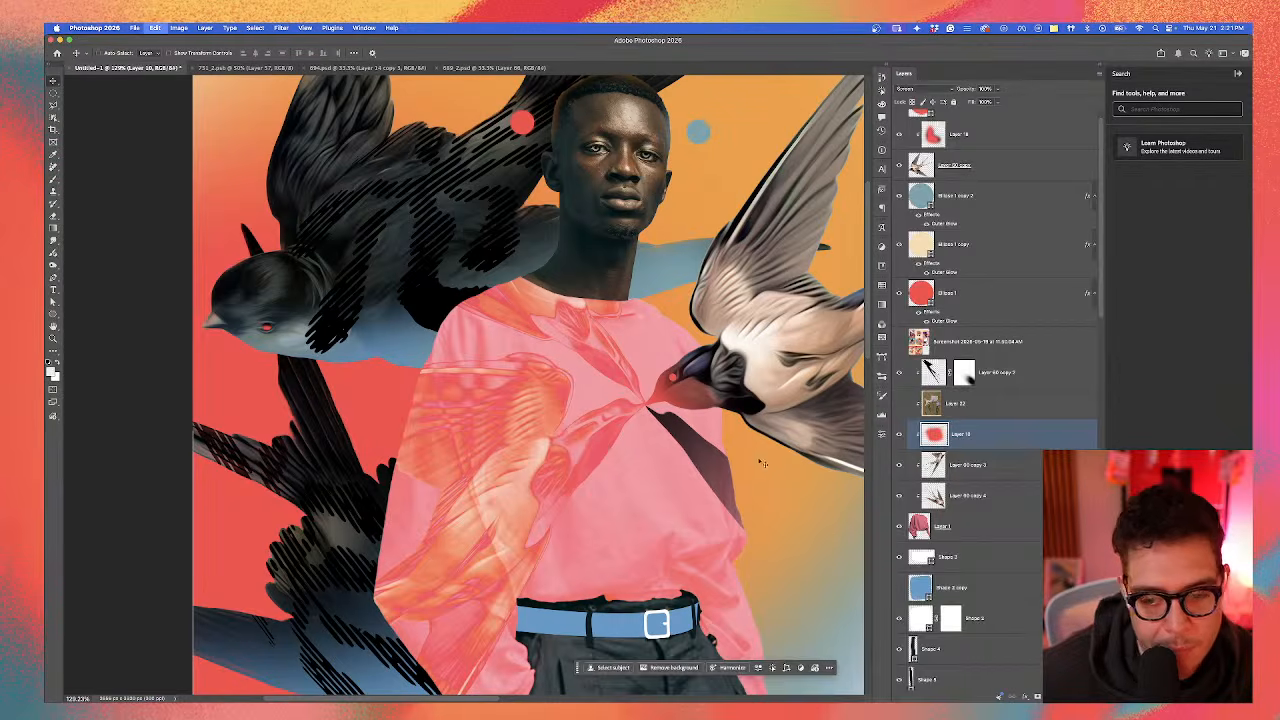
pyautogui.click(760, 462)
pyautogui.click(600, 436)
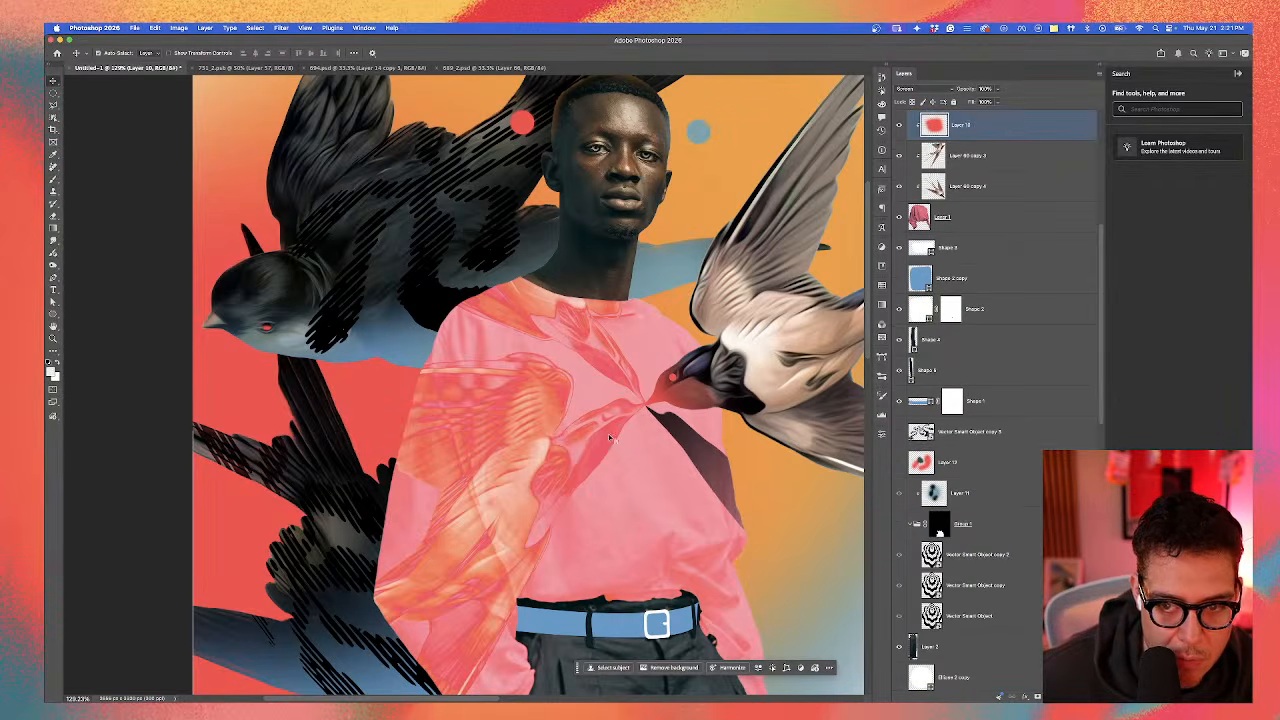
# Step: Hide and reshow the upper clipped swallow copy to check it, and nudge it slightly down and to the left
pyautogui.click(912, 156)
pyautogui.click(900, 156)
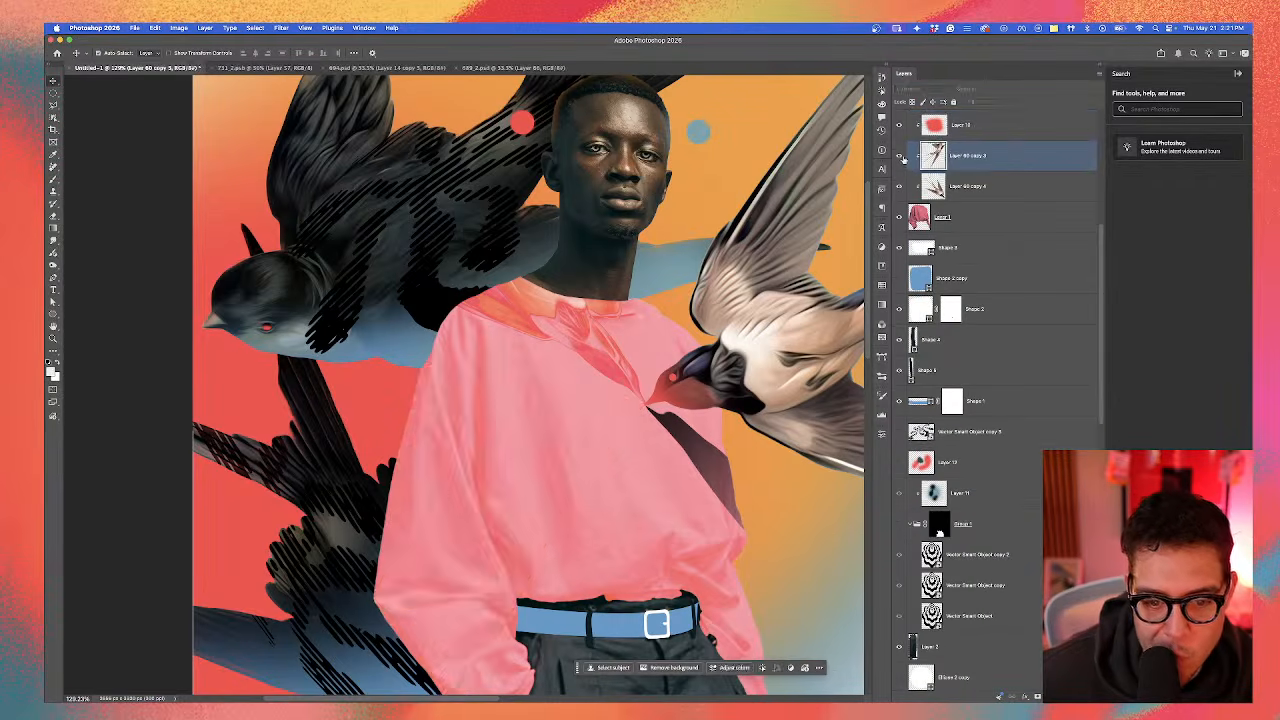
pyautogui.click(900, 156)
pyautogui.press('Down')
pyautogui.press('Down')
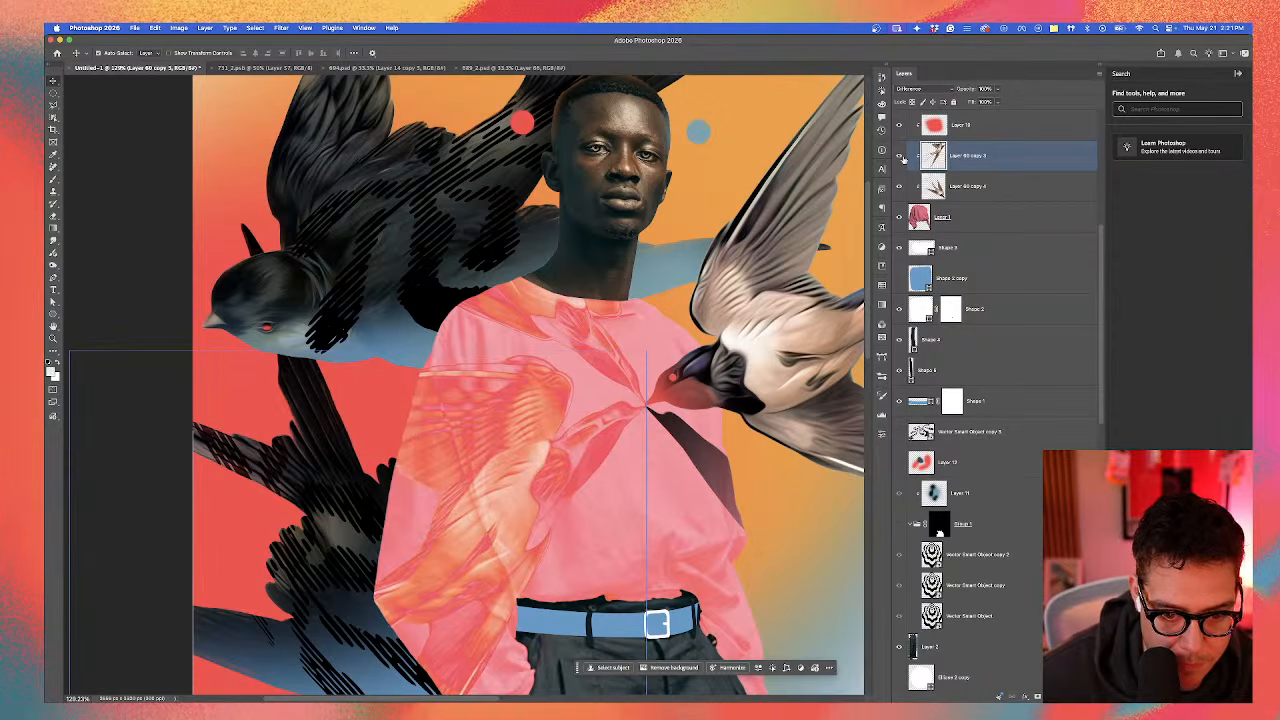
pyautogui.press('Left')
pyautogui.press('Left')
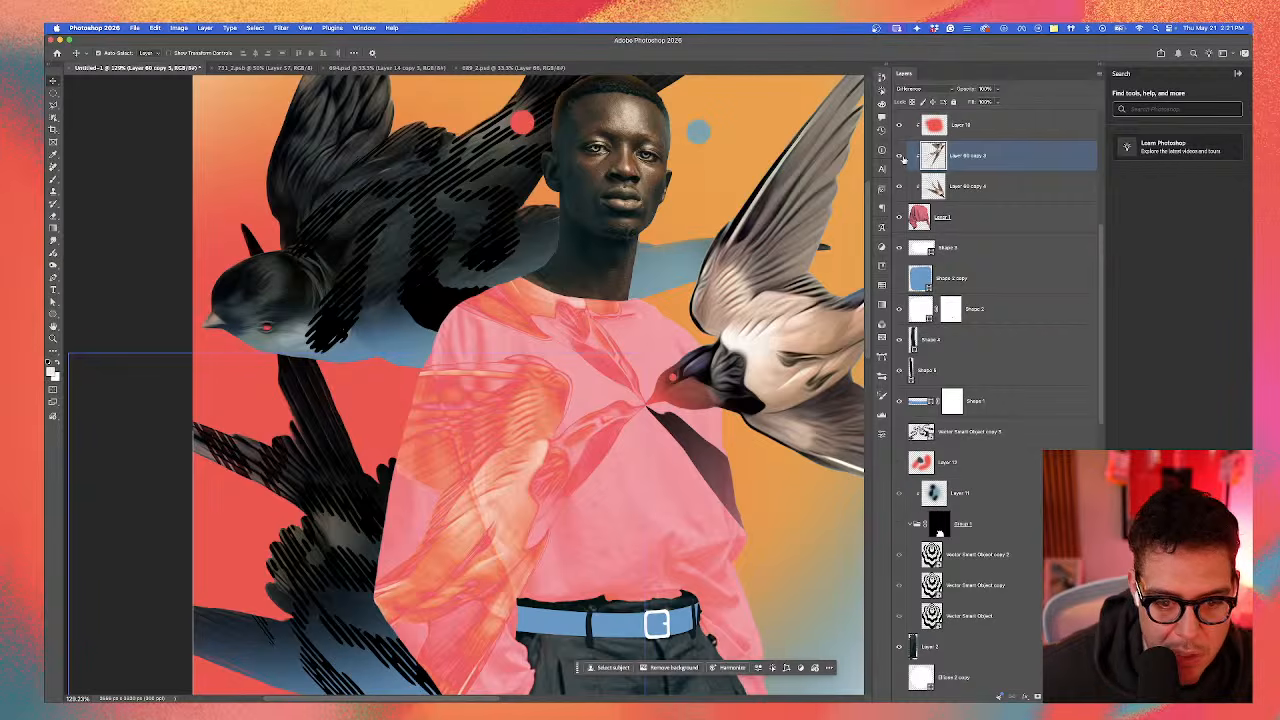
# Step: Examine the sweater's swallow pattern up close and against the whole collage, checking the clipped layers that form it
pyautogui.click(1020, 186)
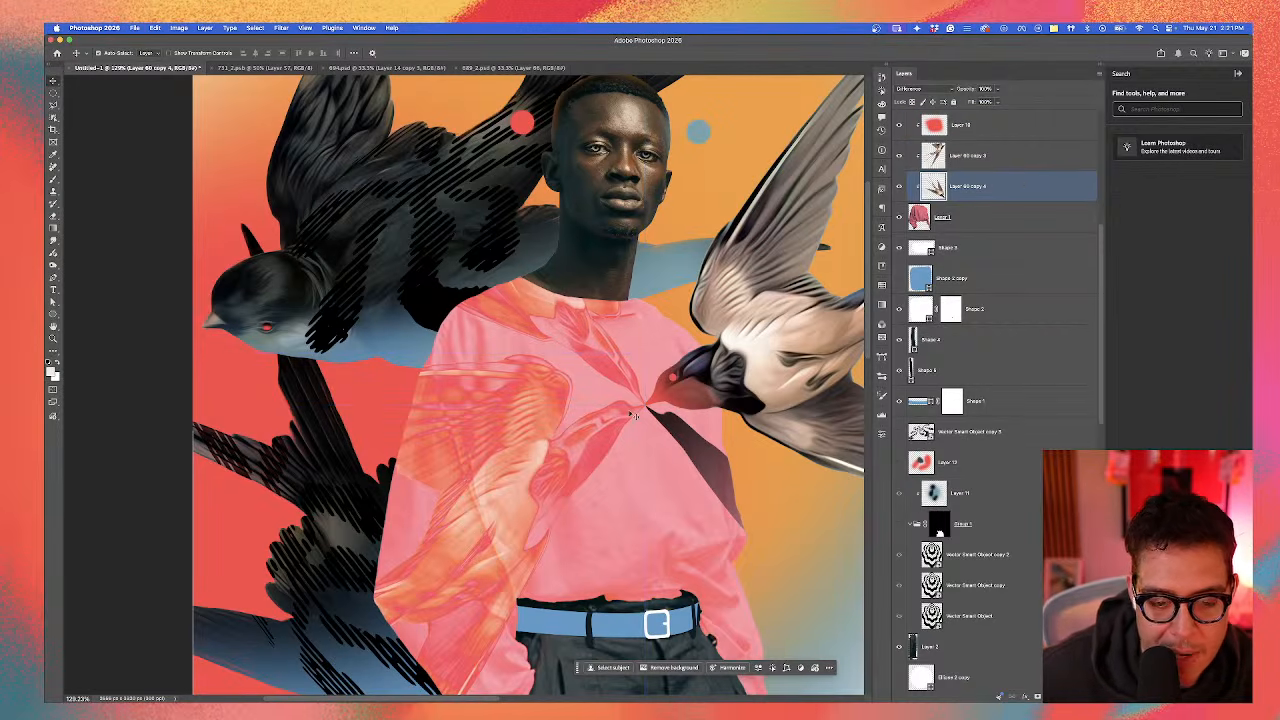
pyautogui.click(683, 428)
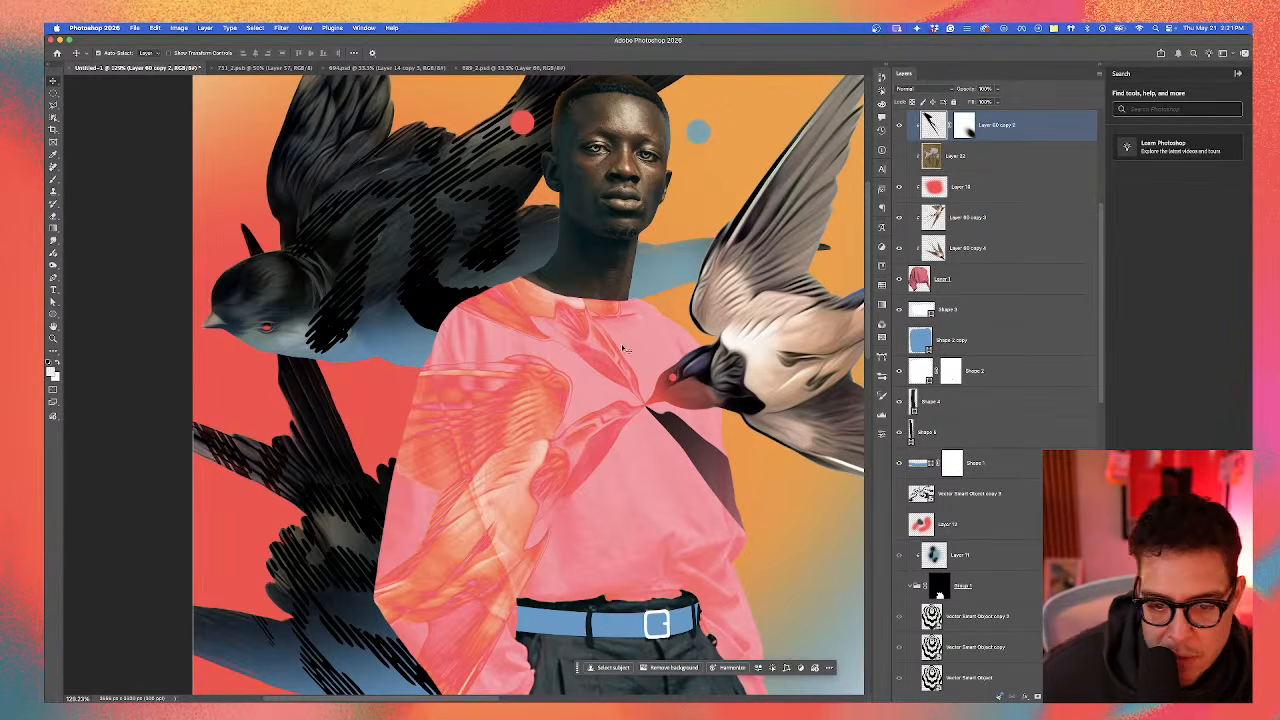
pyautogui.scroll(-3, 655, 460)
pyautogui.scroll(1, 652, 456)
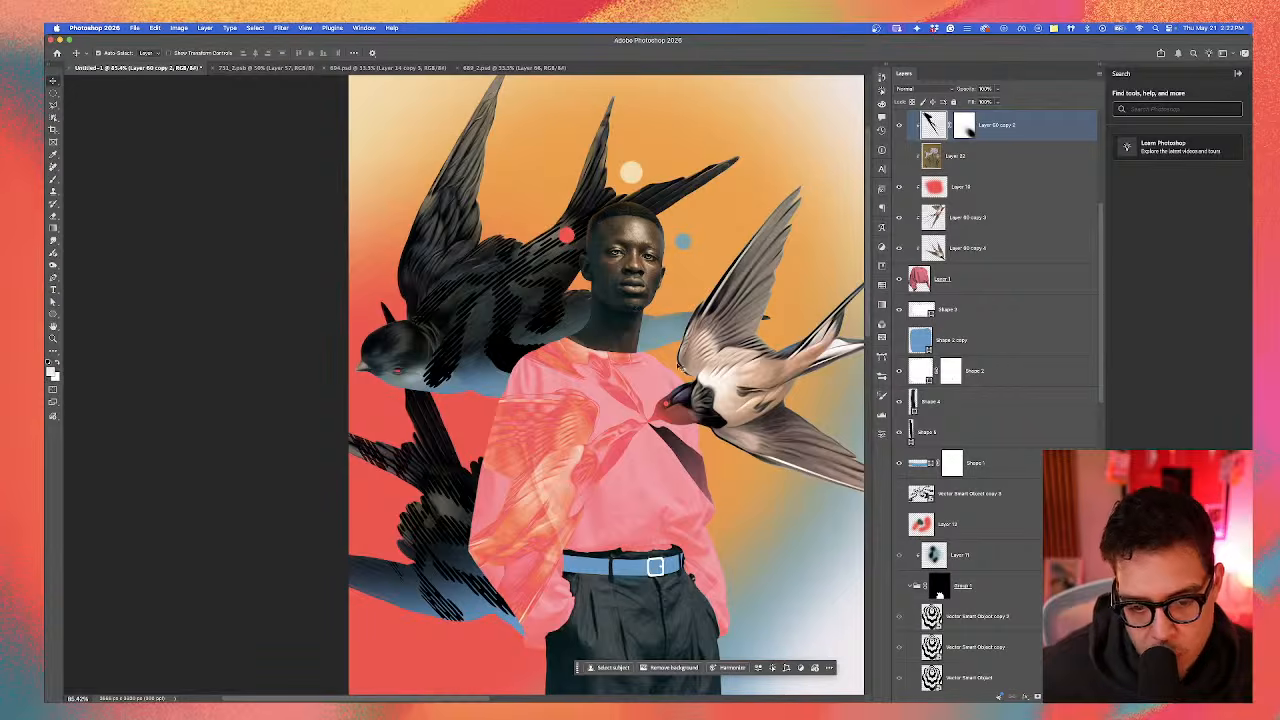
pyautogui.scroll(-2, 607, 450)
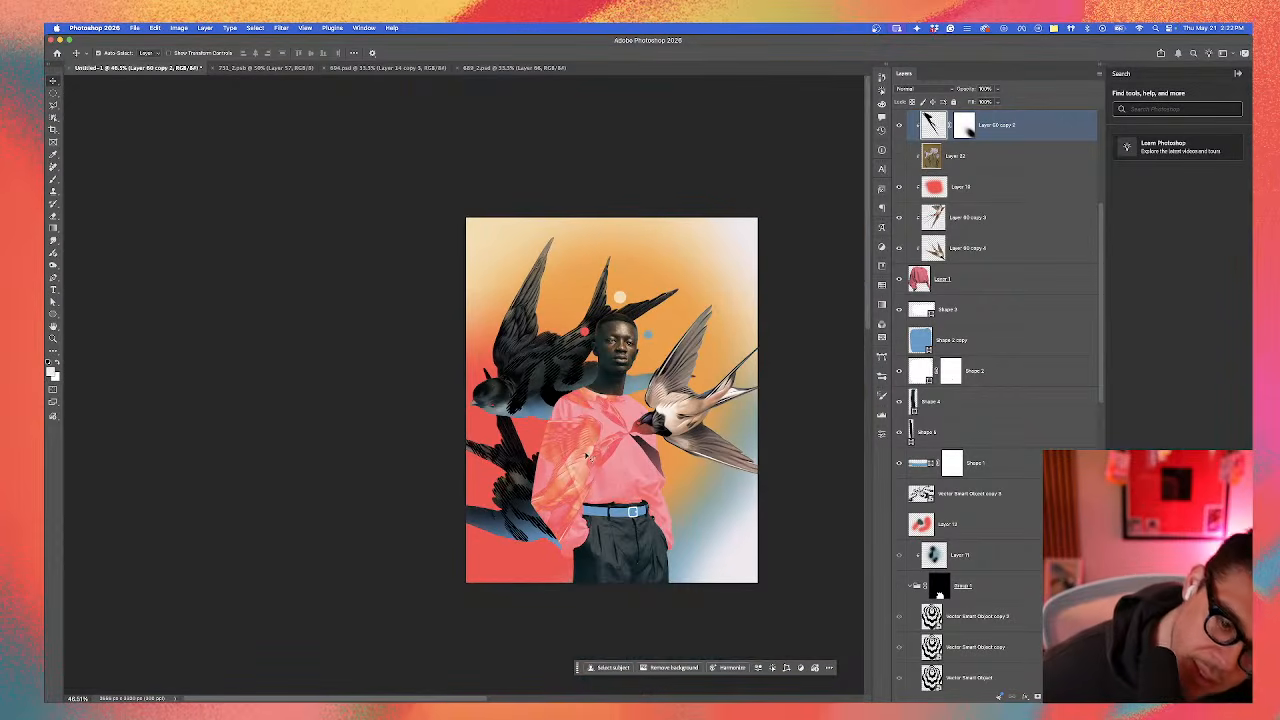
pyautogui.click(591, 461)
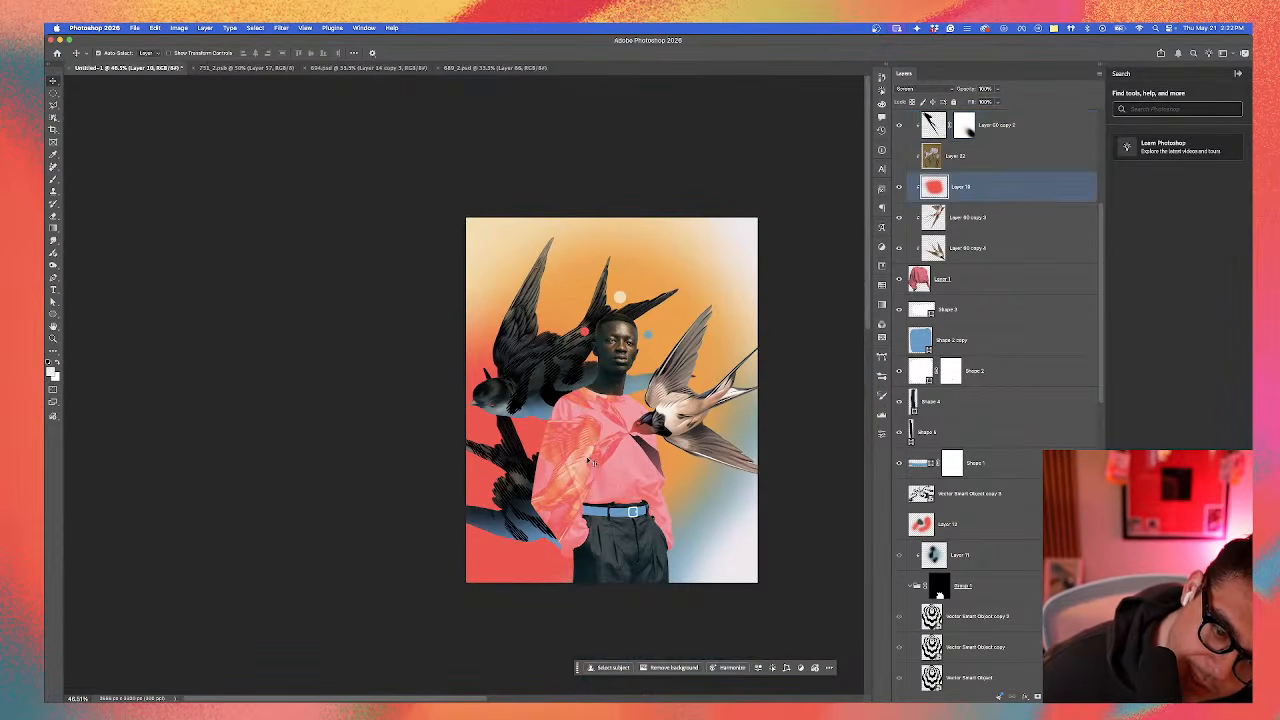
pyautogui.click(962, 224)
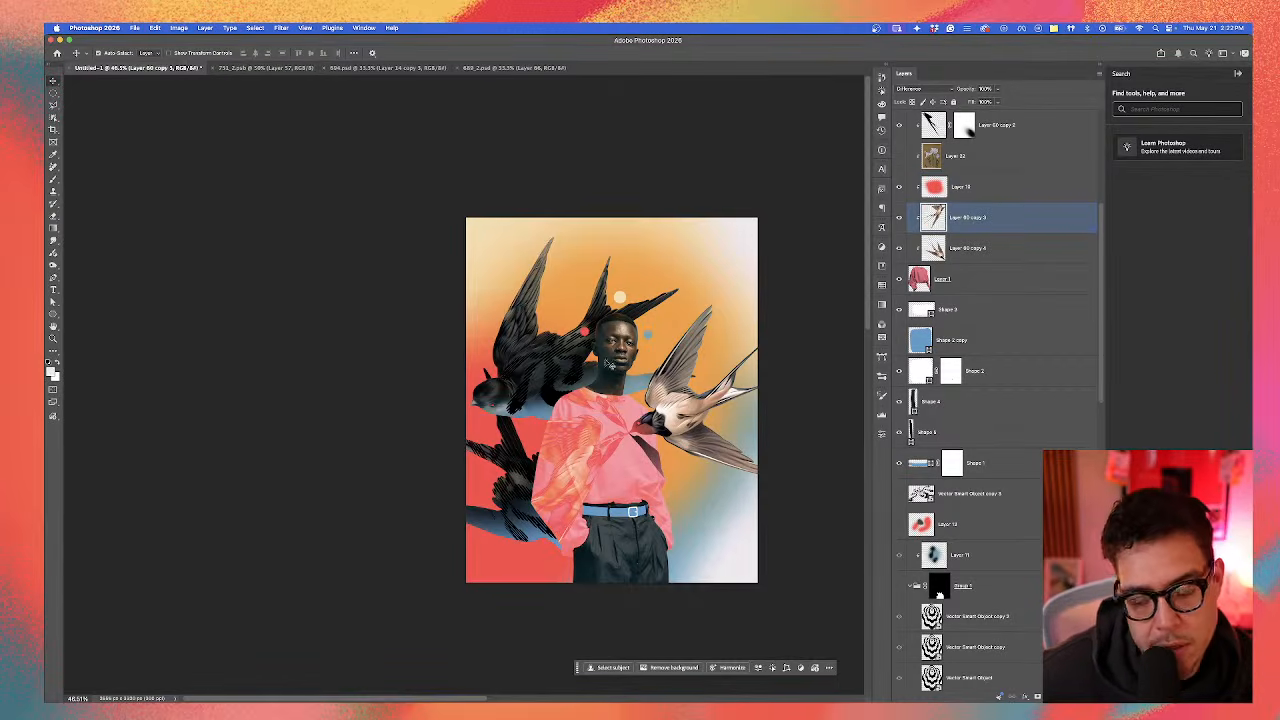
pyautogui.scroll(3, 608, 364)
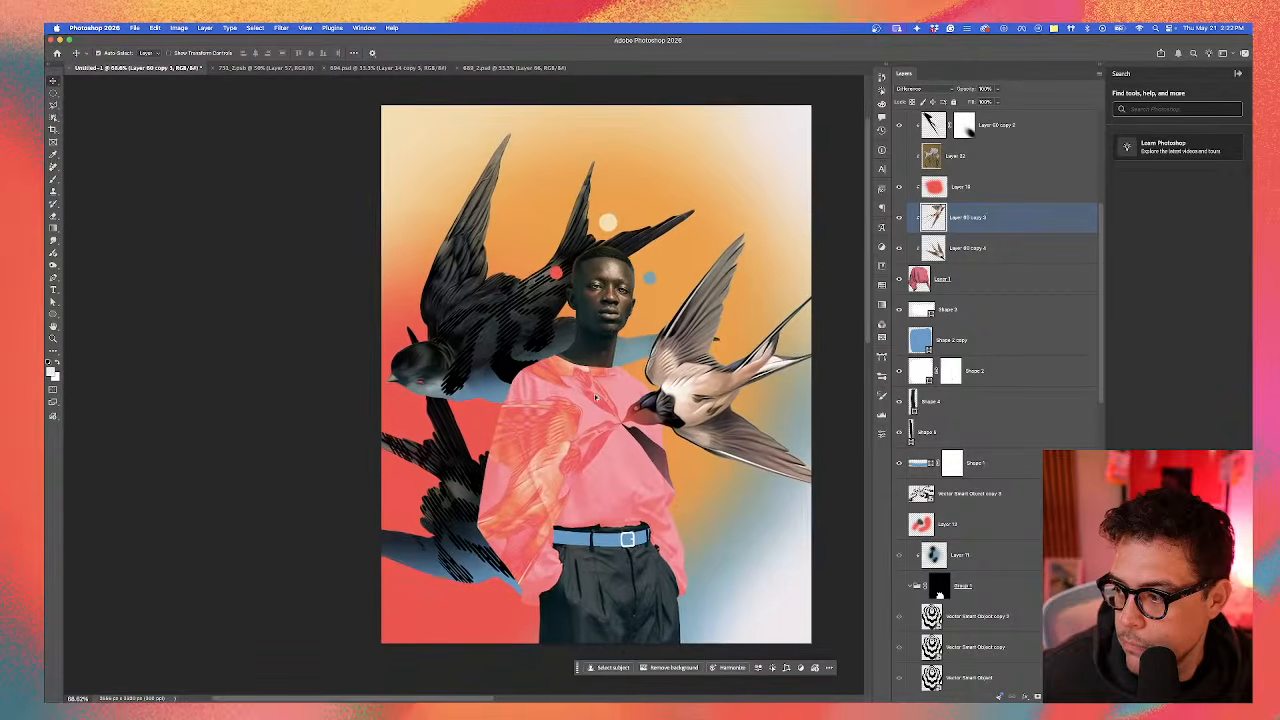
pyautogui.scroll(4, 596, 397)
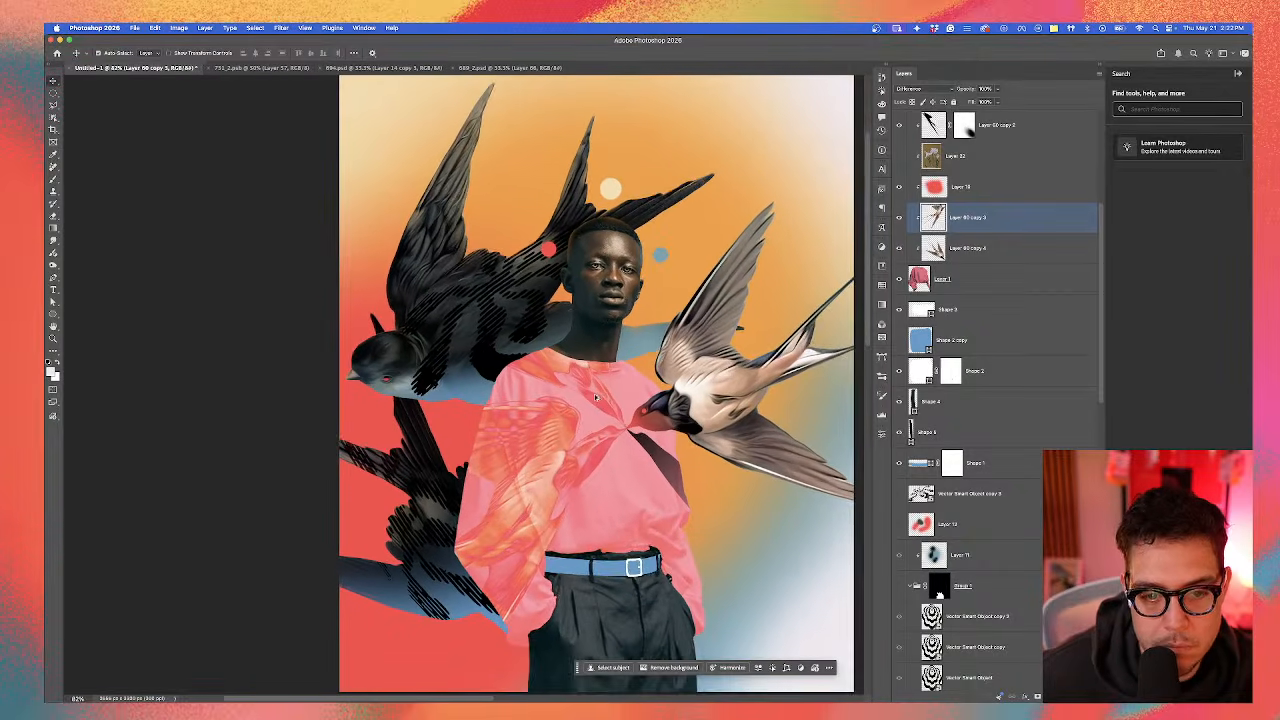
pyautogui.scroll(-2, 596, 397)
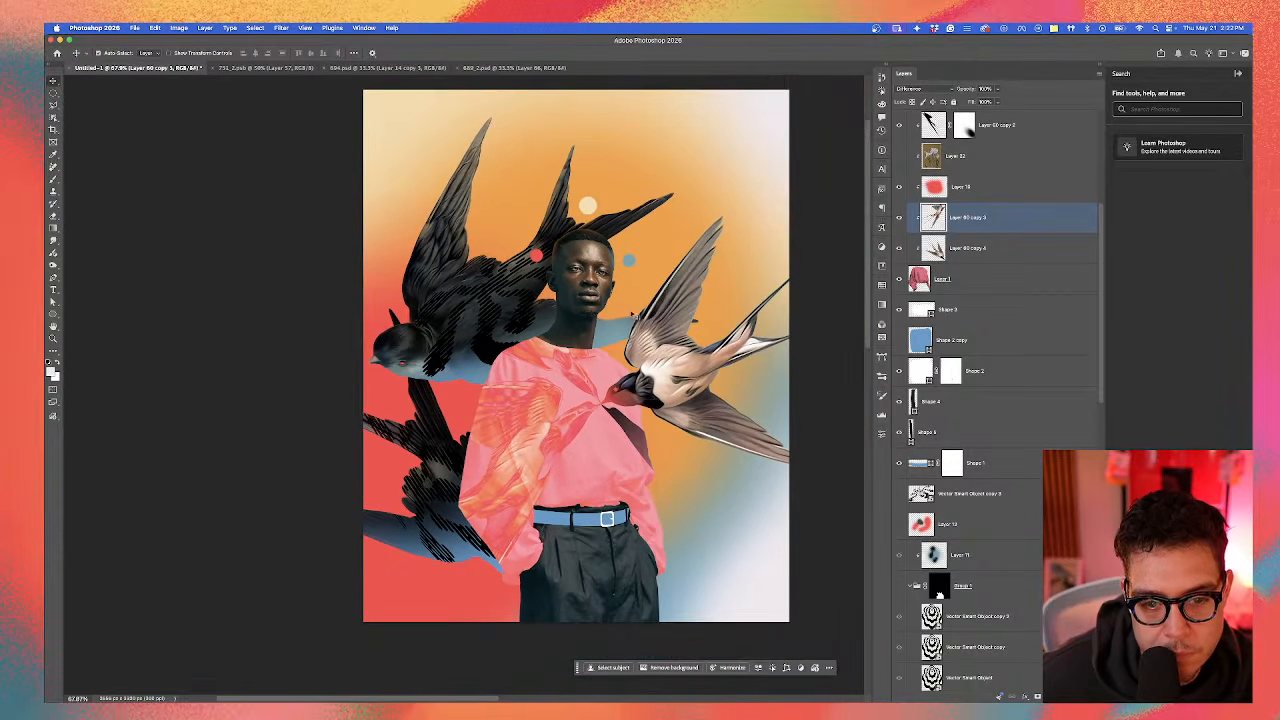
pyautogui.click(650, 304)
pyautogui.scroll(-1, 652, 325)
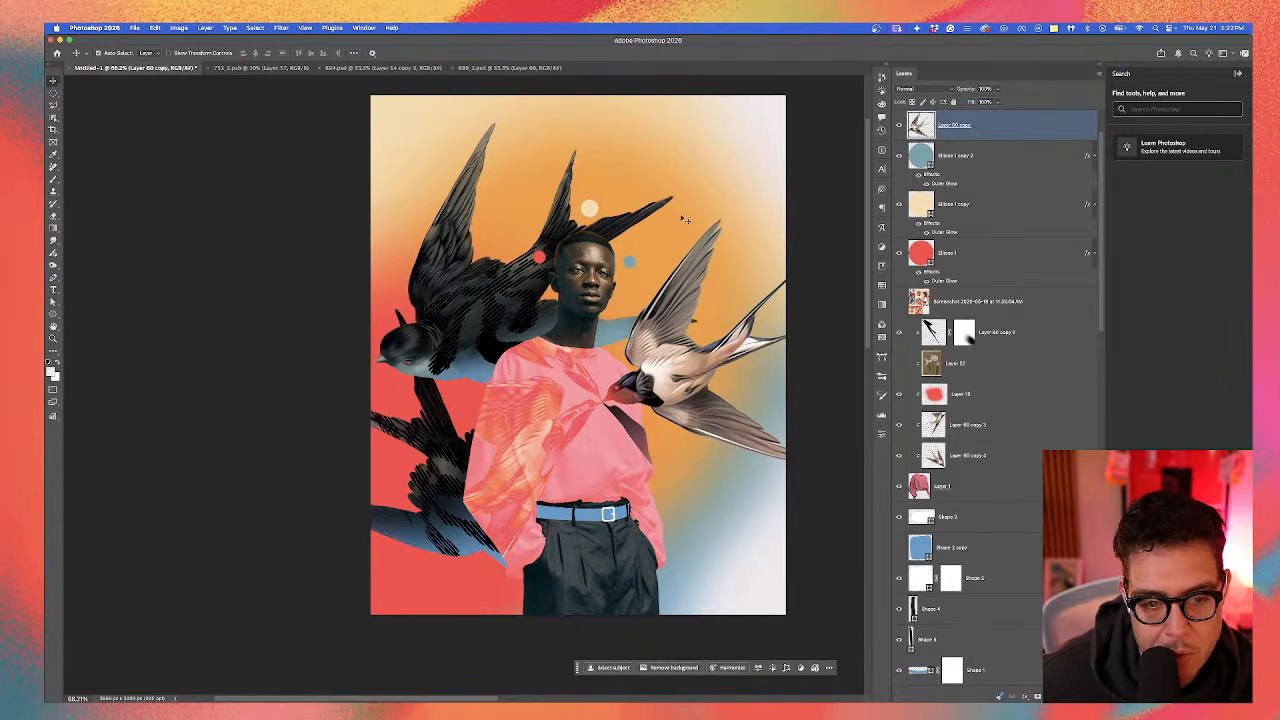
pyautogui.scroll(3, 538, 510)
# Step: Compare the sweater with and without its red glow layer, and move that layer below both clipped swallow copies, directly above the sweater
pyautogui.click(601, 392)
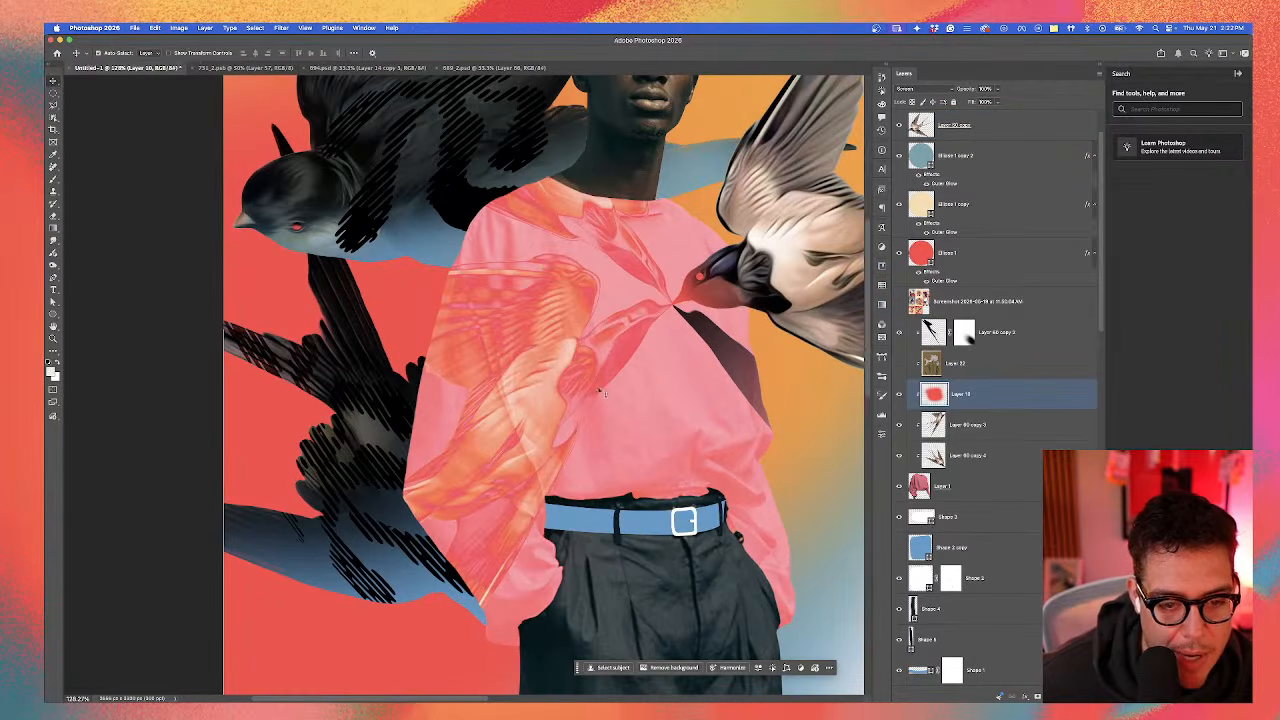
pyautogui.keyDown('shift'); pyautogui.click(925, 425); pyautogui.keyUp('shift')
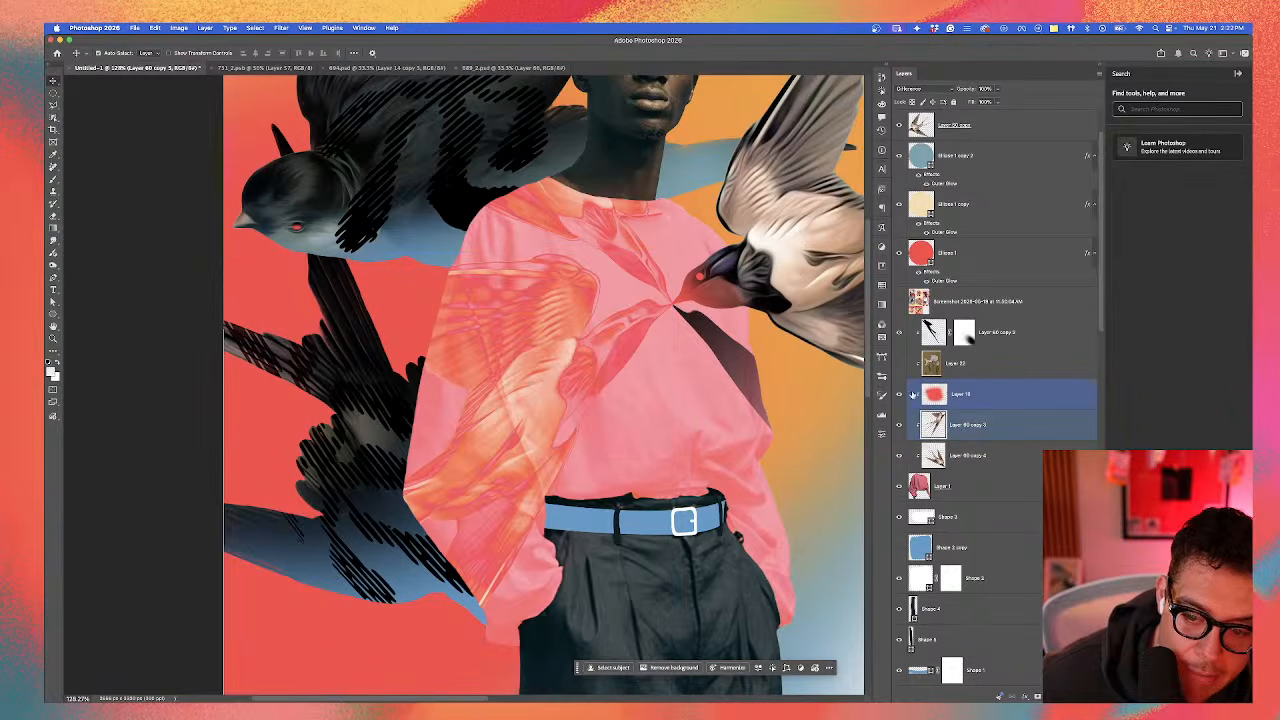
pyautogui.click(902, 395)
pyautogui.click(904, 395)
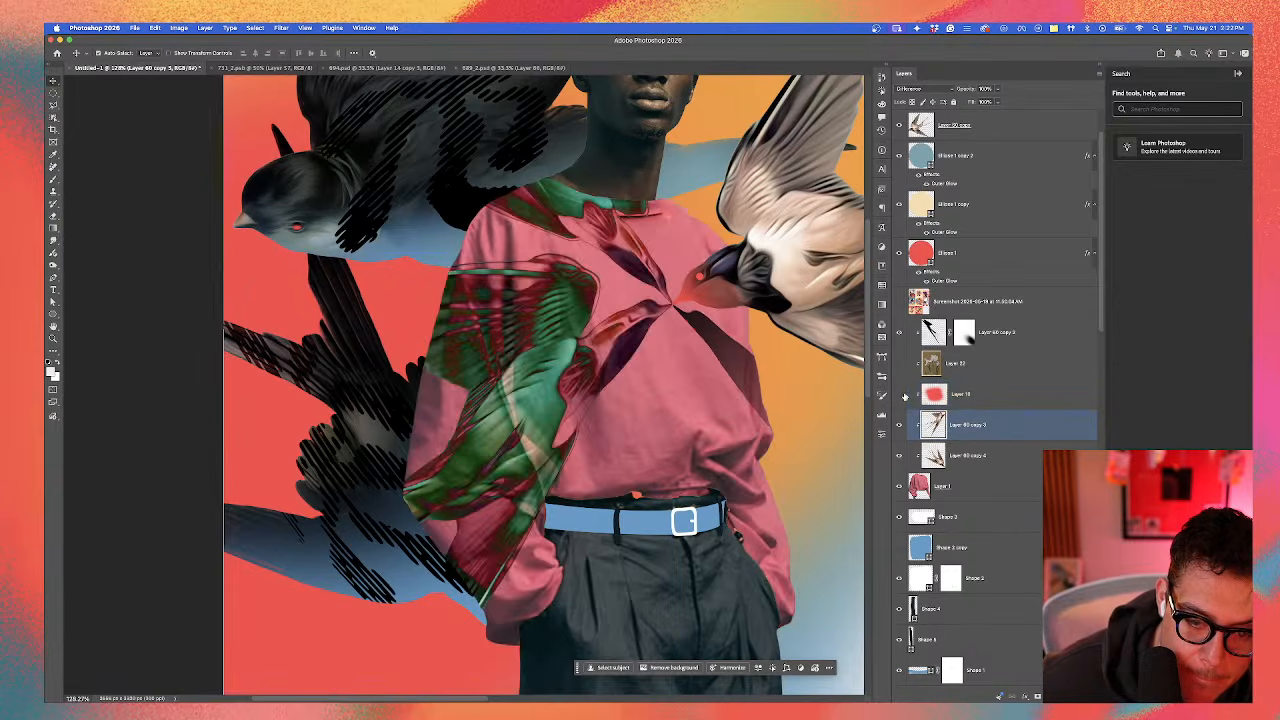
pyautogui.click(904, 395)
pyautogui.keyDown('shift'); pyautogui.click(960, 395); pyautogui.keyUp('shift')
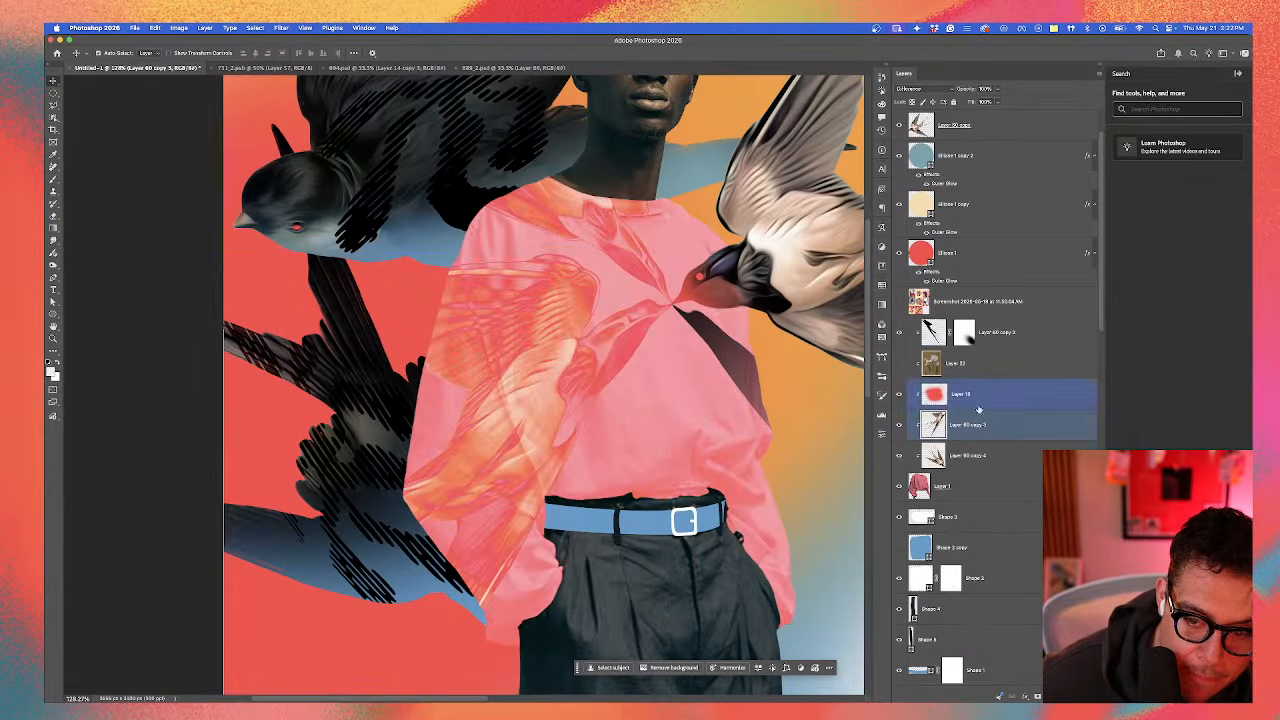
pyautogui.moveTo(980, 430); pyautogui.dragTo(967, 462)
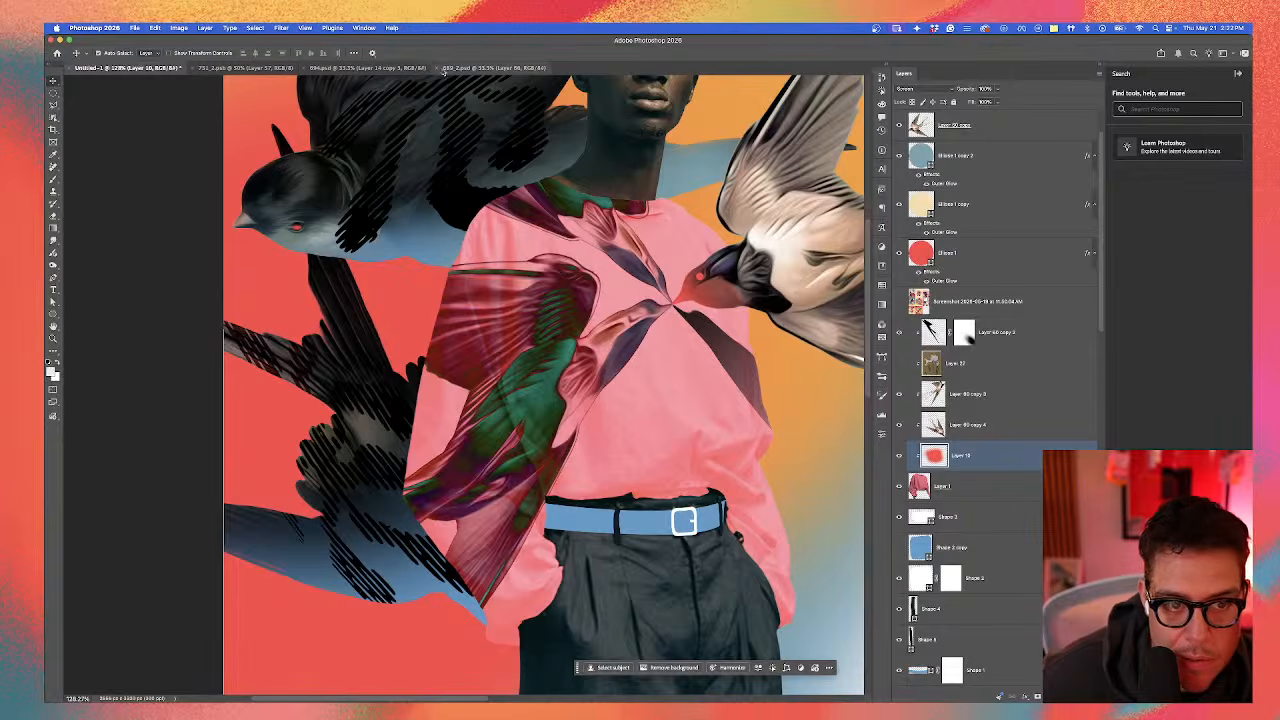
# Step: Look through the earlier collages and examine the patterned green jacket in the dancing figure's collage up close
pyautogui.click(467, 68)
pyautogui.click(385, 68)
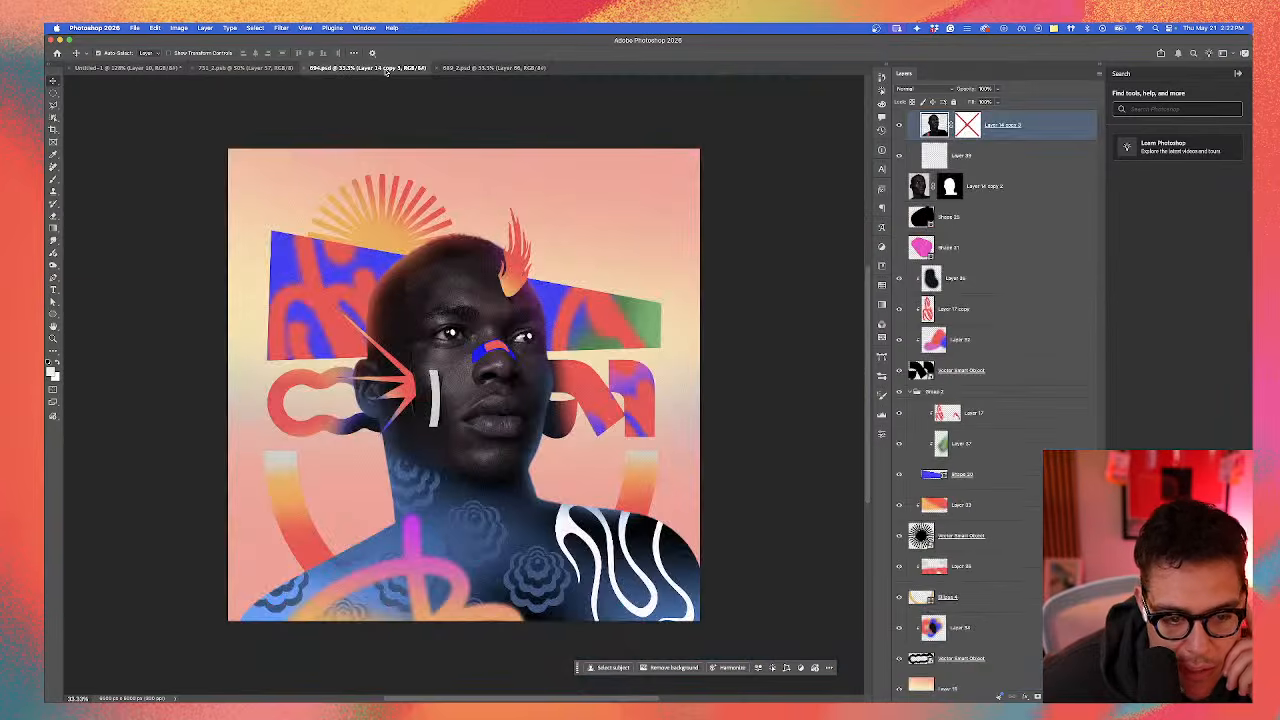
pyautogui.click(250, 68)
pyautogui.moveTo(562, 282); pyautogui.dragTo(620, 282)
pyautogui.click(620, 241)
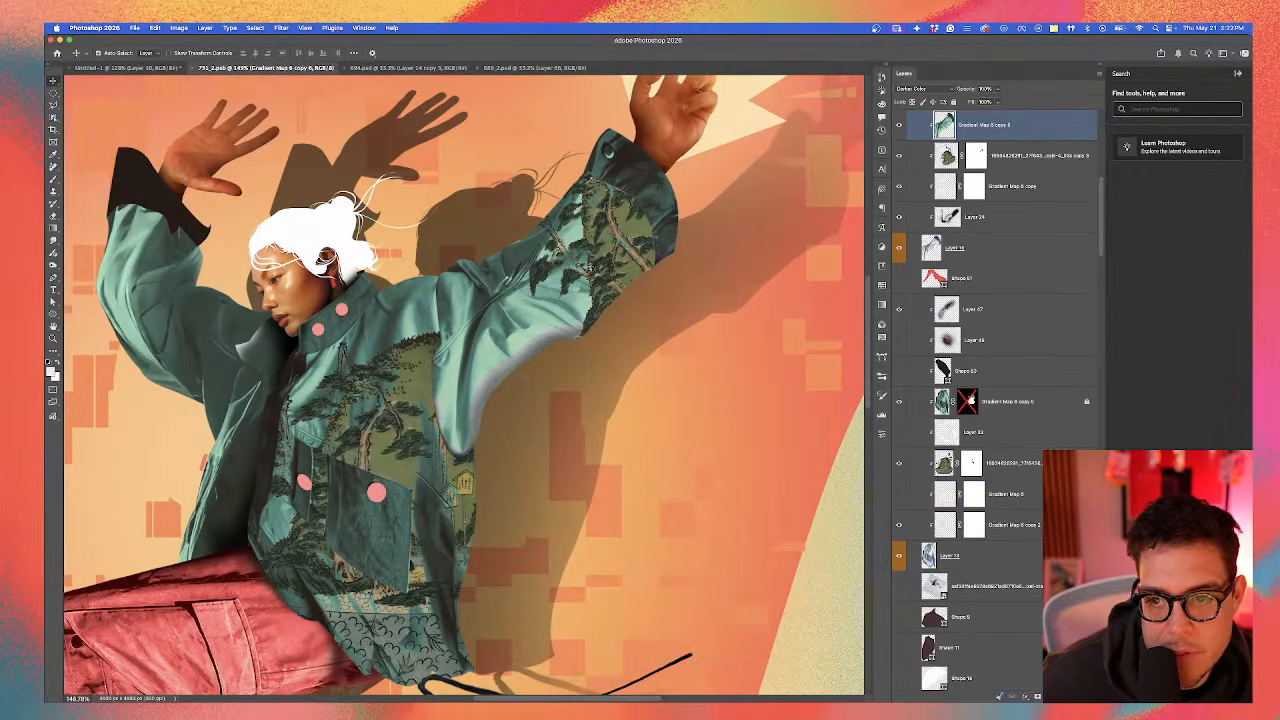
# Step: Hide the green gradient map layer over the raised sleeve, and compare the sleeve with and without its pine-tree pattern
pyautogui.click(898, 124)
pyautogui.click(898, 155)
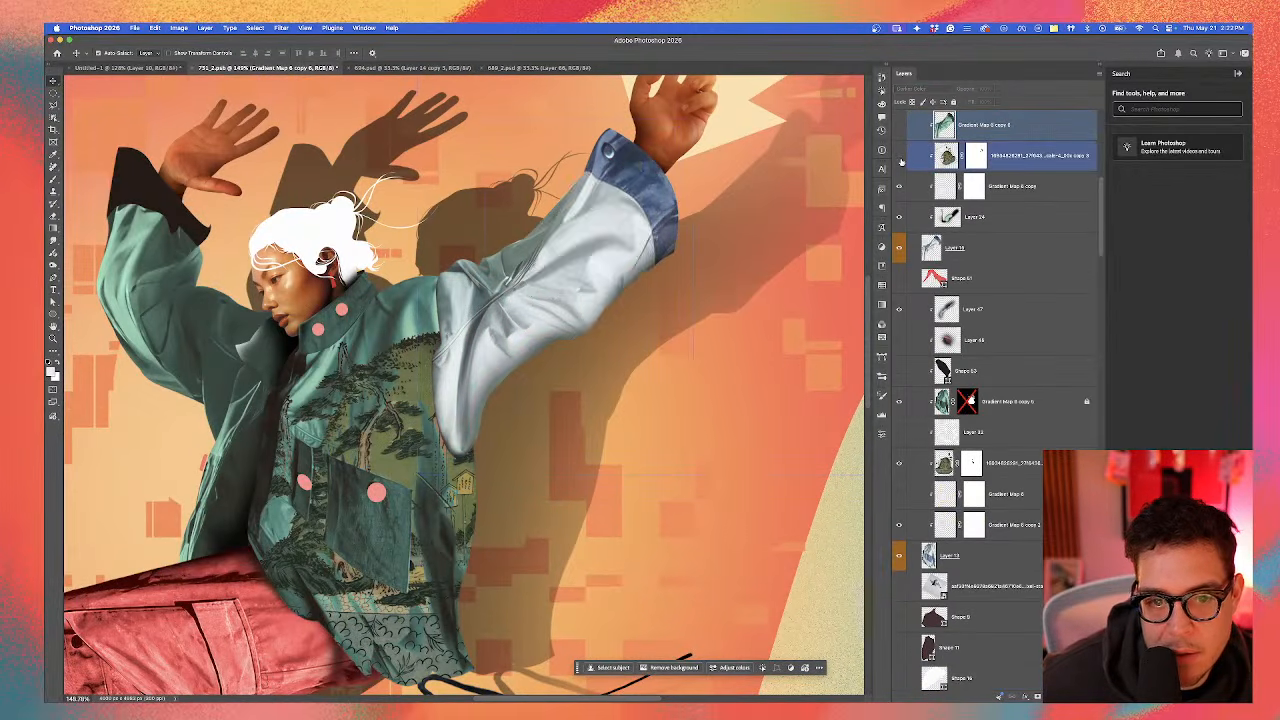
pyautogui.click(898, 155)
pyautogui.click(944, 160)
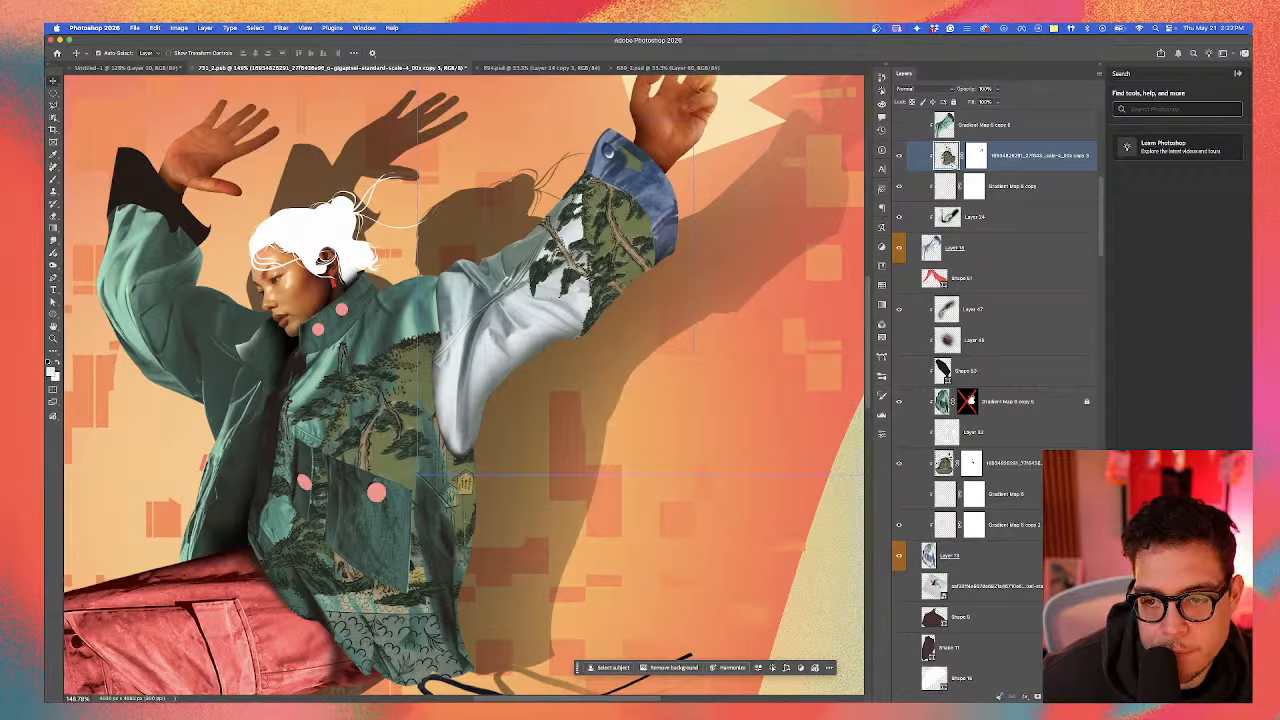
# Step: Try the jacket's pine-tree pattern layer over the sweater in the swallow collage at different stacking positions, and delete it
pyautogui.moveTo(156, 58); pyautogui.dragTo(640, 459)
pyautogui.scroll(-1, 526, 398)
pyautogui.press('super+z')
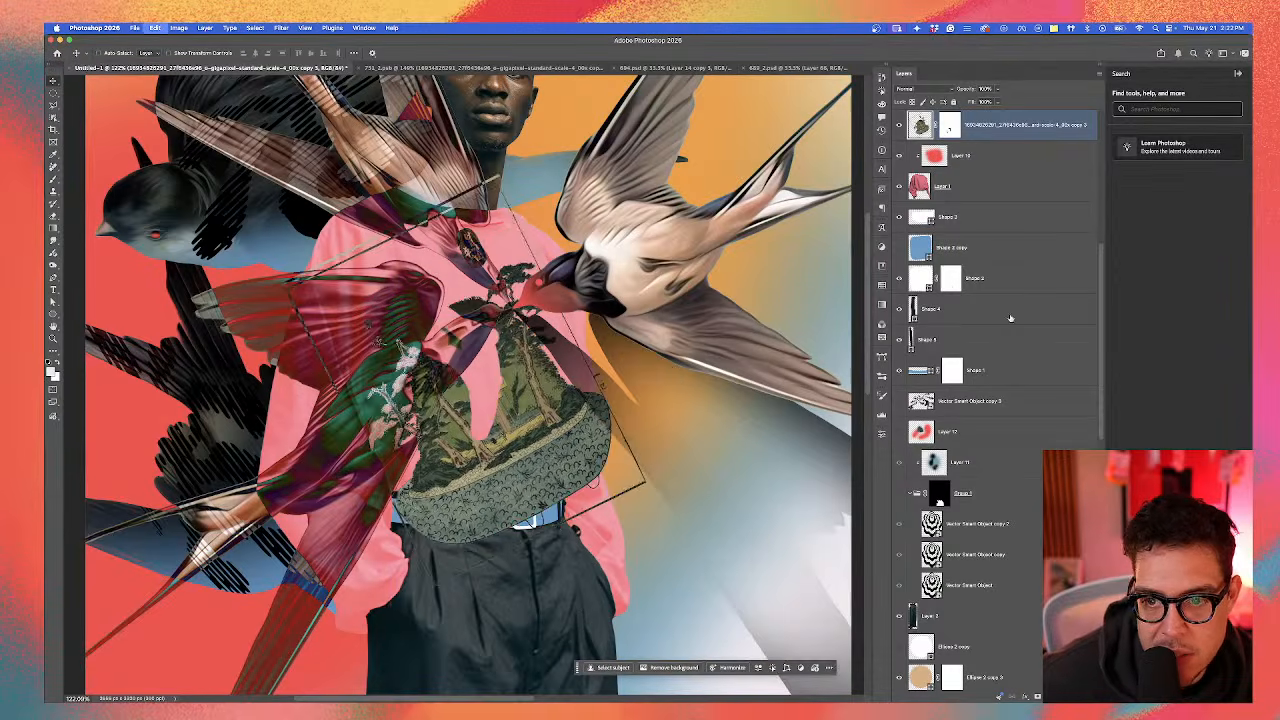
pyautogui.press('super+z')
pyautogui.click(993, 188)
pyautogui.press('super+v')
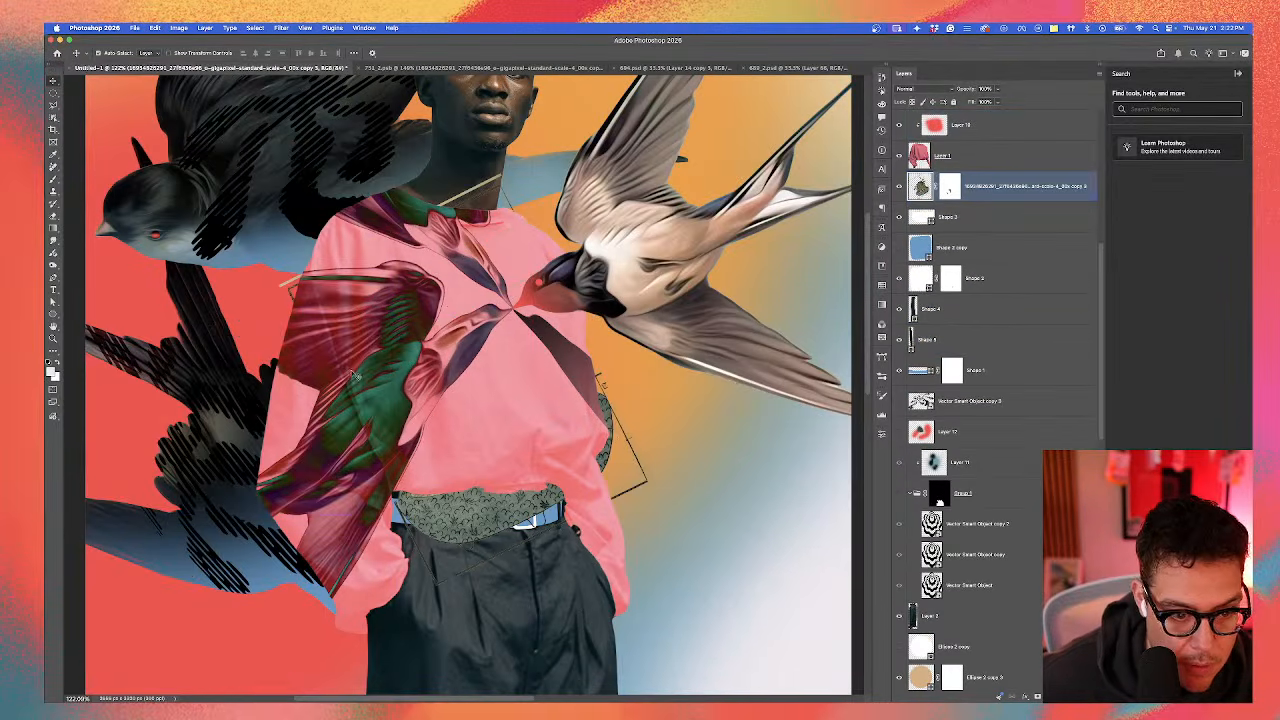
pyautogui.hotkey('ctrl', 'shift', ']')
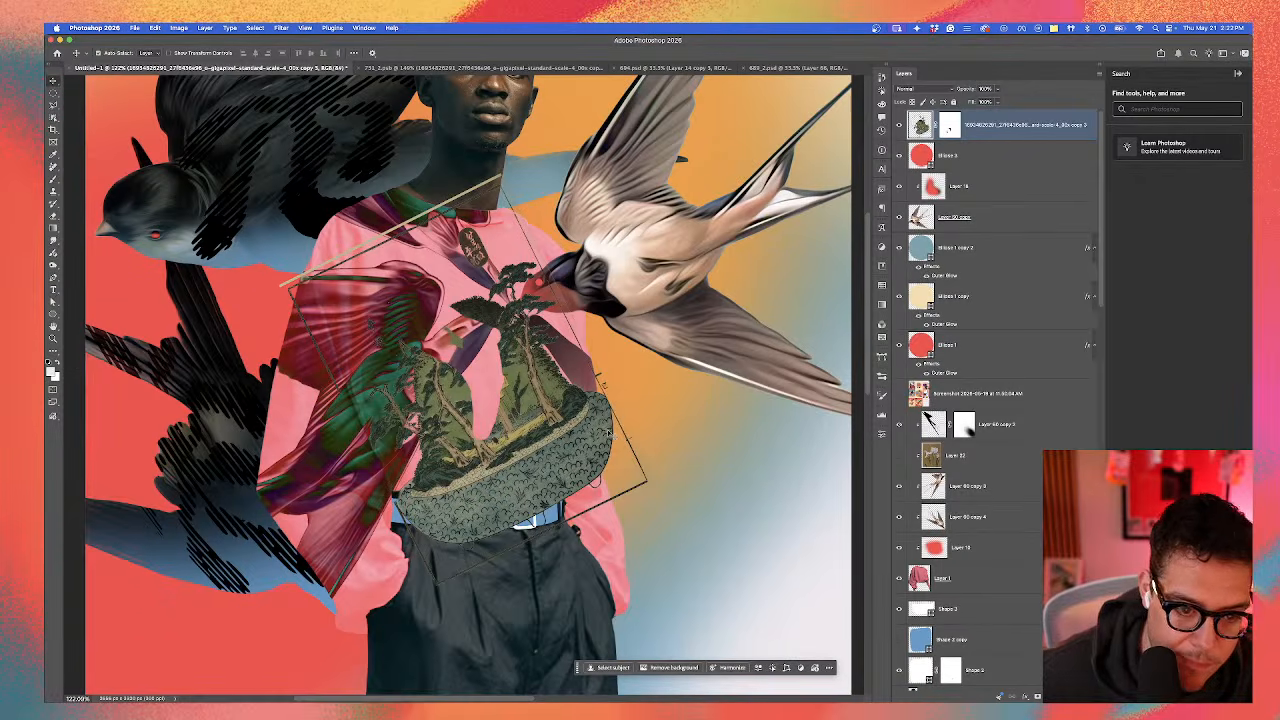
pyautogui.moveTo(567, 456); pyautogui.dragTo(592, 548)
pyautogui.scroll(-1, 578, 555)
pyautogui.press('BackSpace')
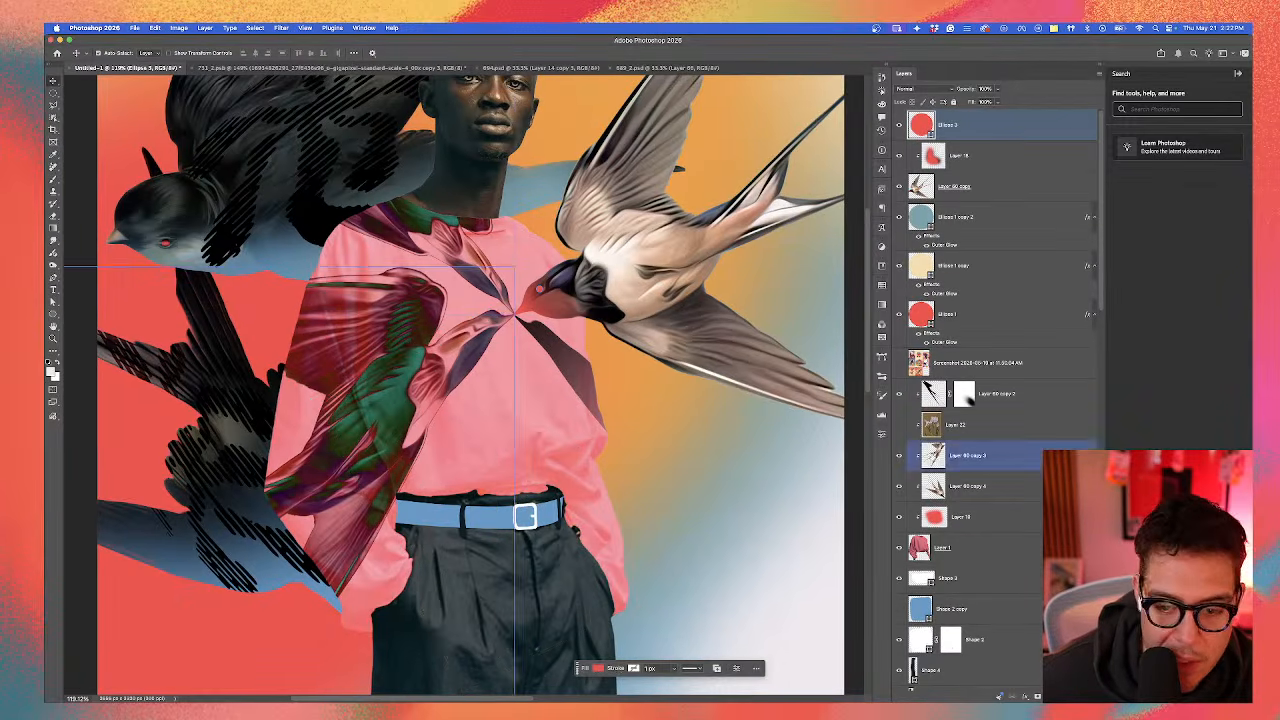
# Step: Show the hidden iris illustration, bring it to the top of the layer stack, and undo the layer mask added to it
pyautogui.click(900, 425)
pyautogui.click(990, 428)
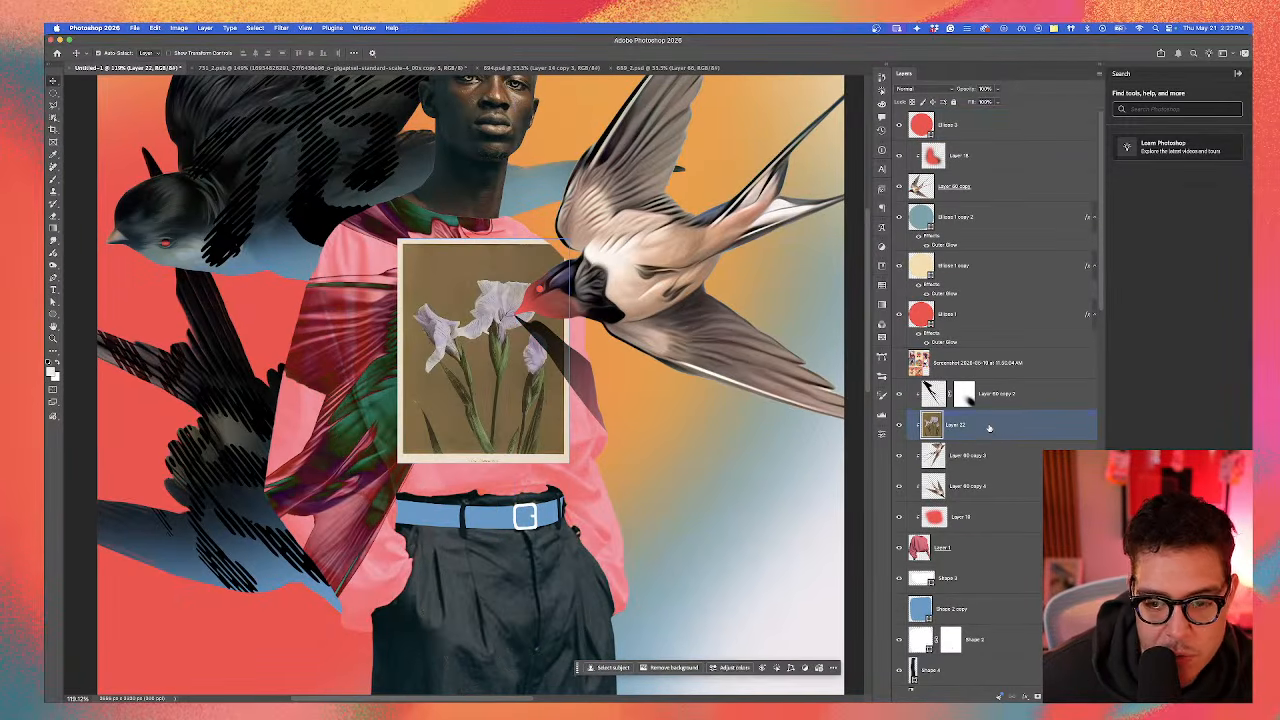
pyautogui.press('super+shift+bracketright')
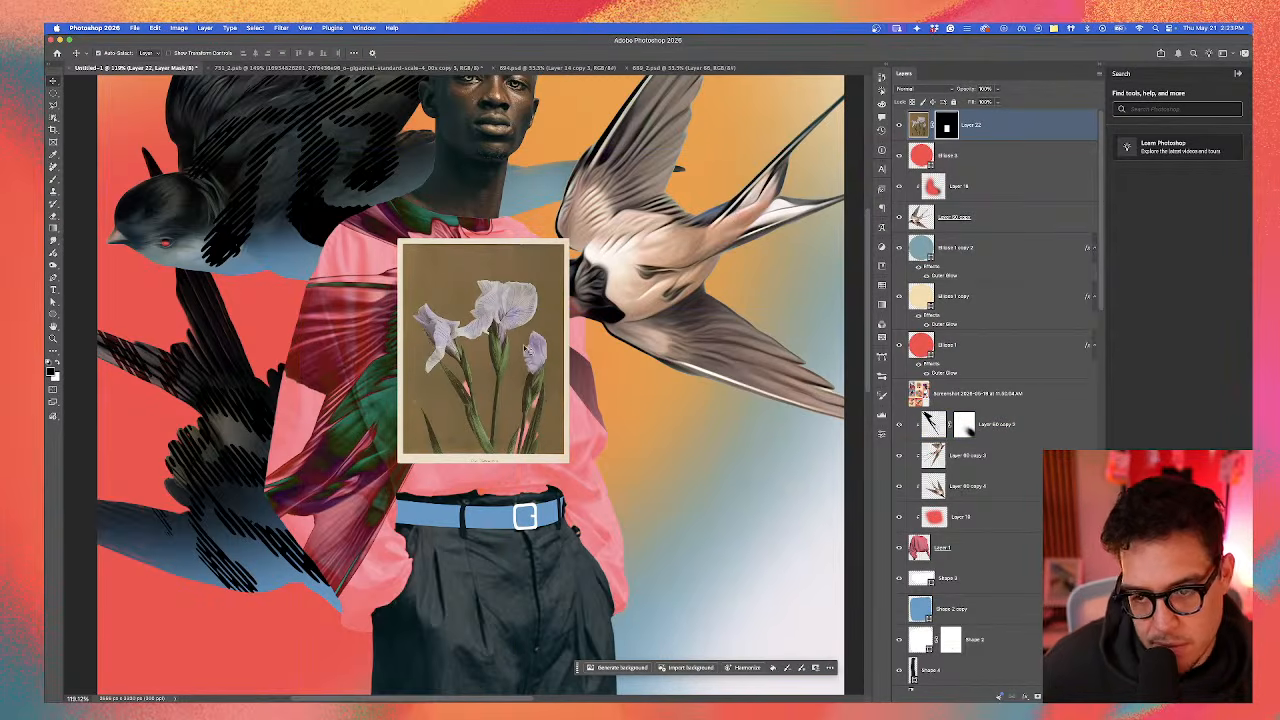
pyautogui.hotkey('ctrl', 'z')
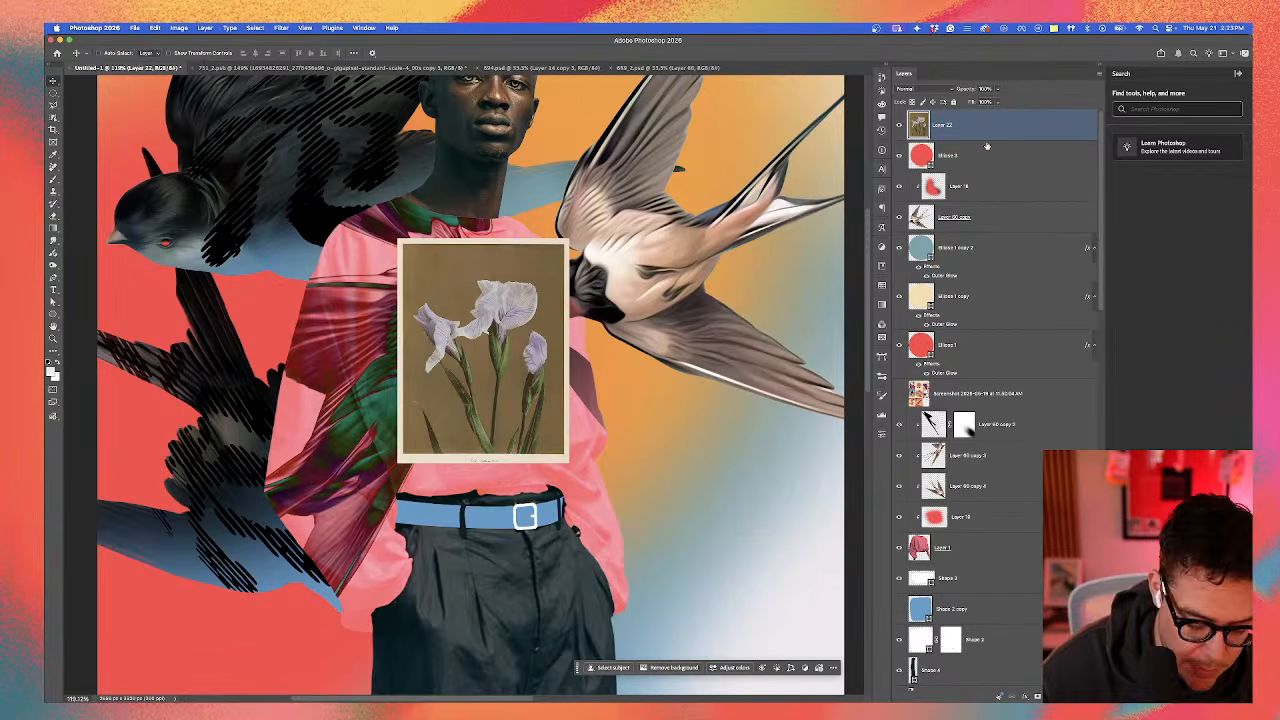
# Step: Select the iris blooms, stems and leaves with the Object Selection tool, refining the selection around the lower stems and the separate left leaf
pyautogui.click(56, 116)
pyautogui.moveTo(410, 268); pyautogui.dragTo(545, 505)
pyautogui.scroll(2, 489, 370)
pyautogui.scroll(4, 493, 409)
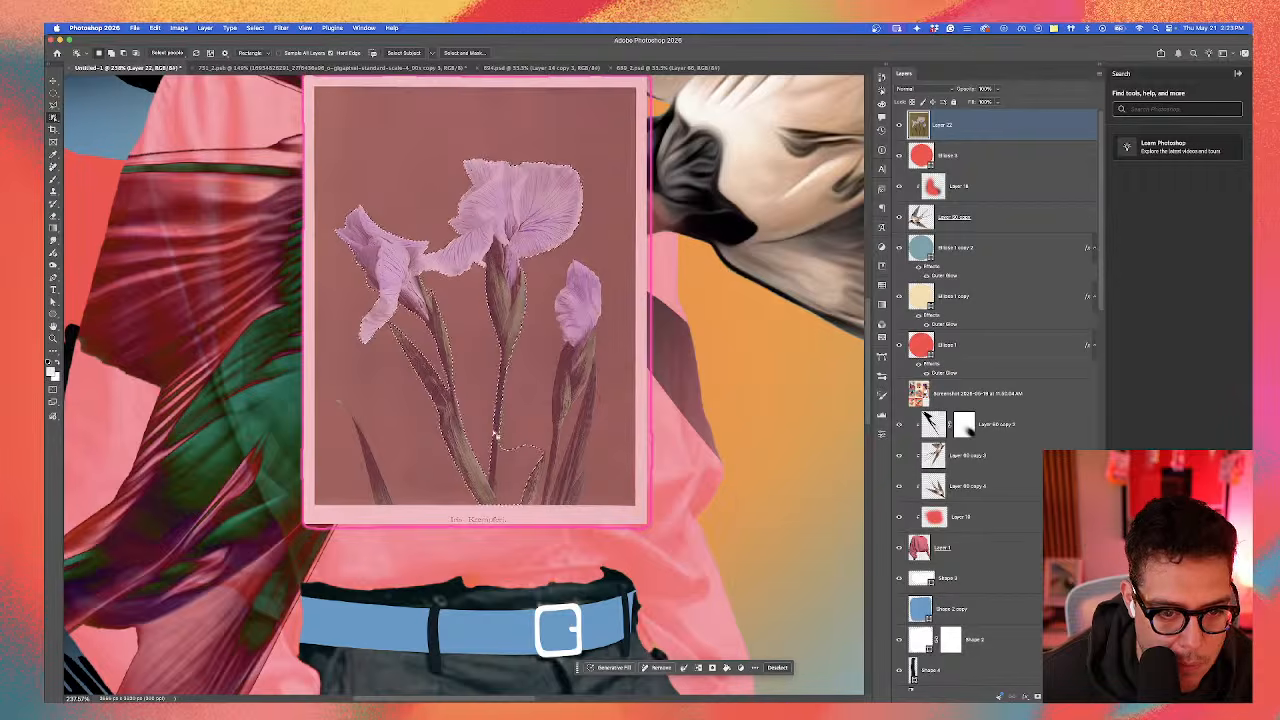
pyautogui.moveTo(541, 258); pyautogui.dragTo(620, 507)
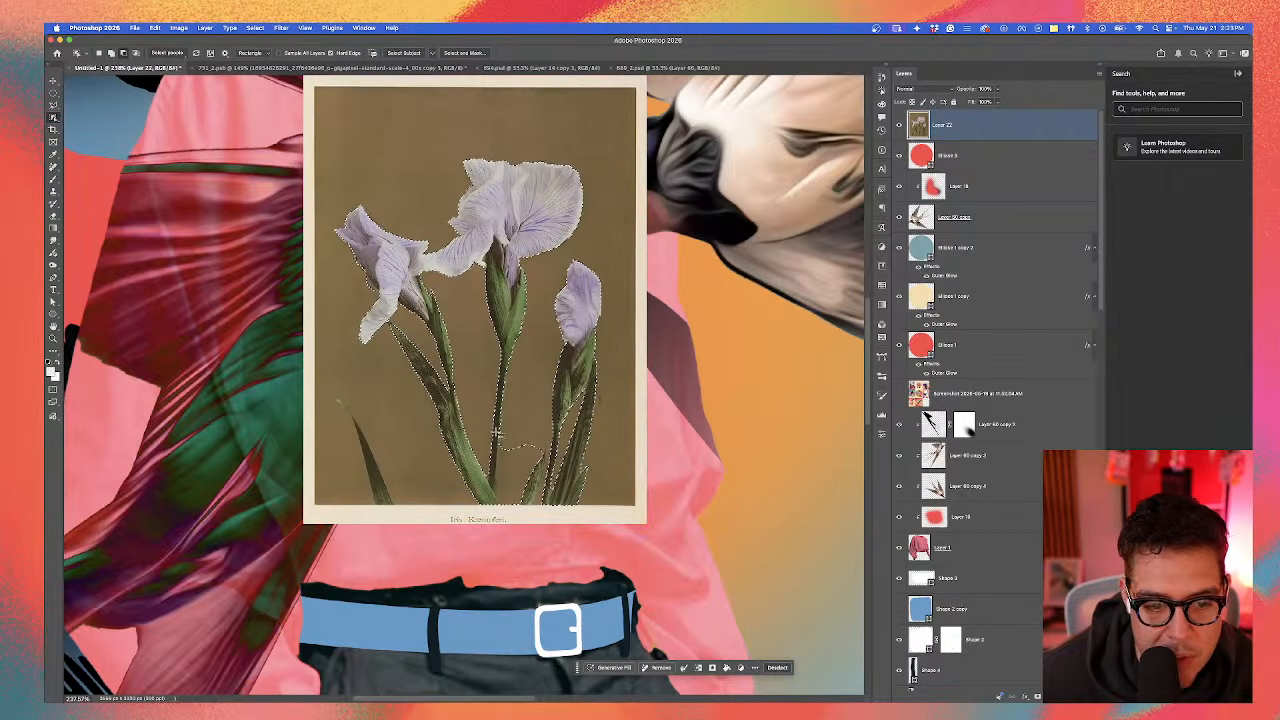
pyautogui.moveTo(497, 432); pyautogui.dragTo(542, 503)
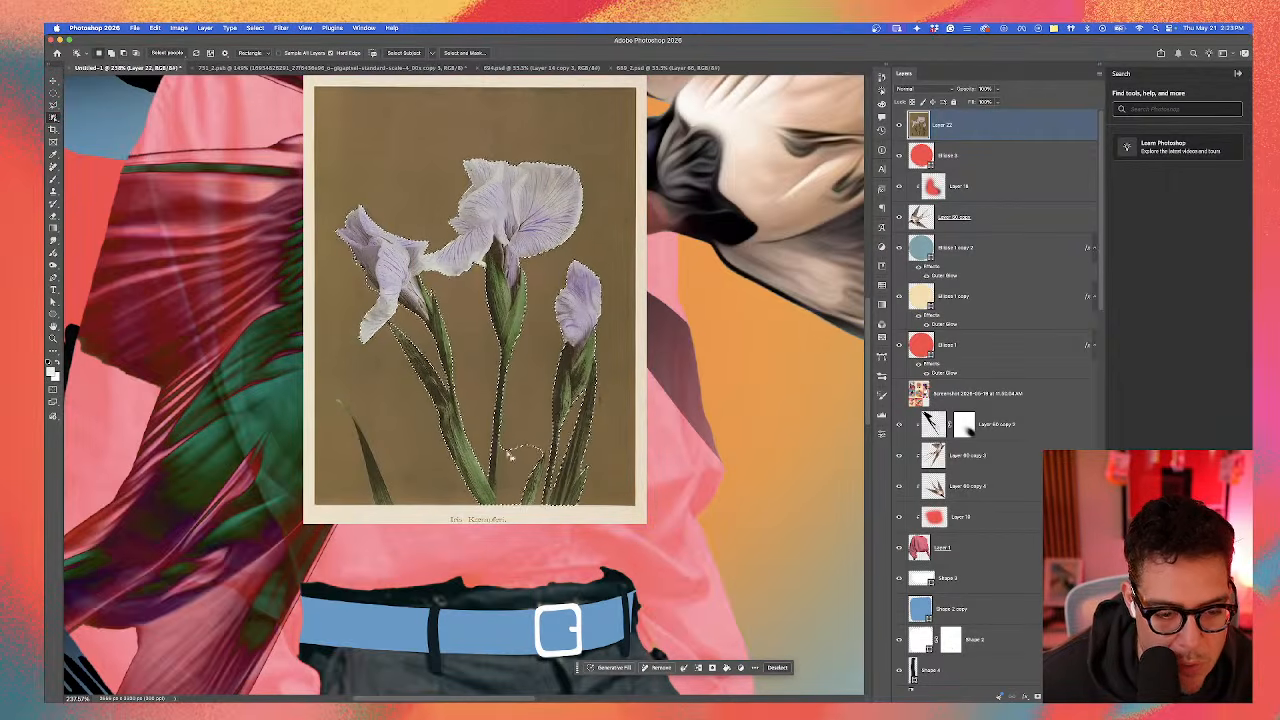
pyautogui.moveTo(327, 384); pyautogui.dragTo(408, 508)
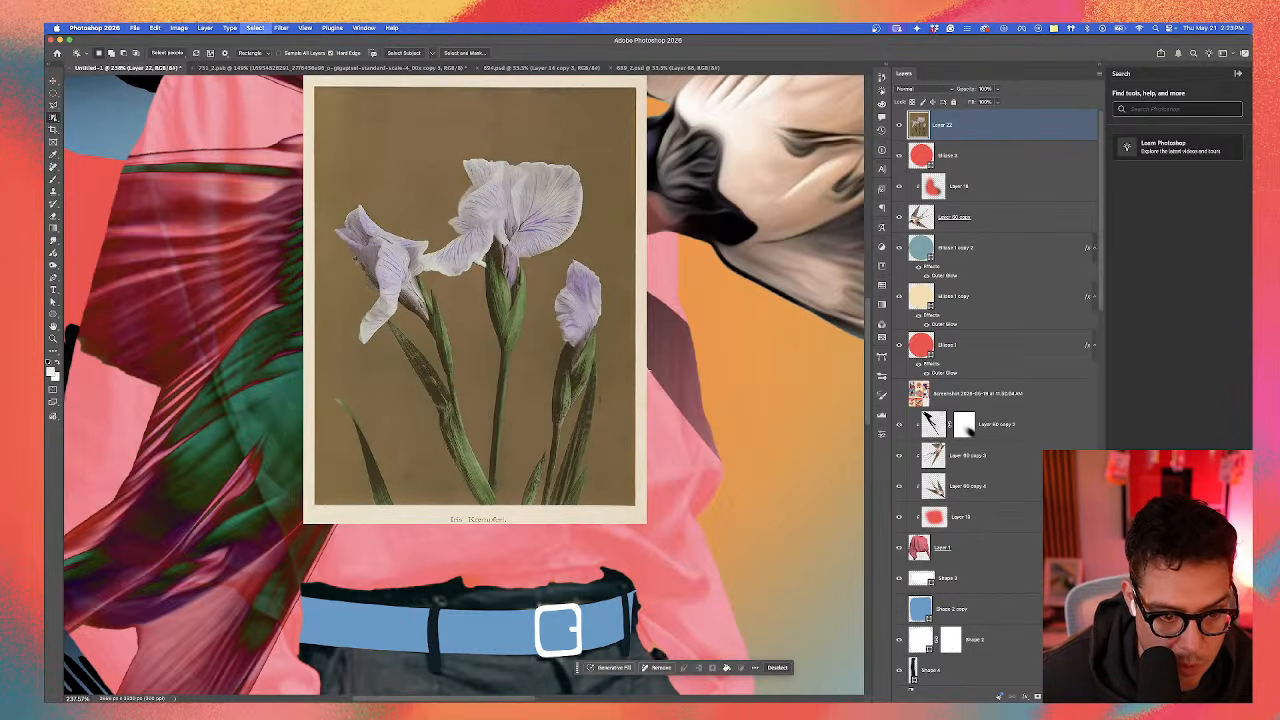
# Step: Copy the selected irises to a new layer and hide the original illustration
pyautogui.press('super+j')
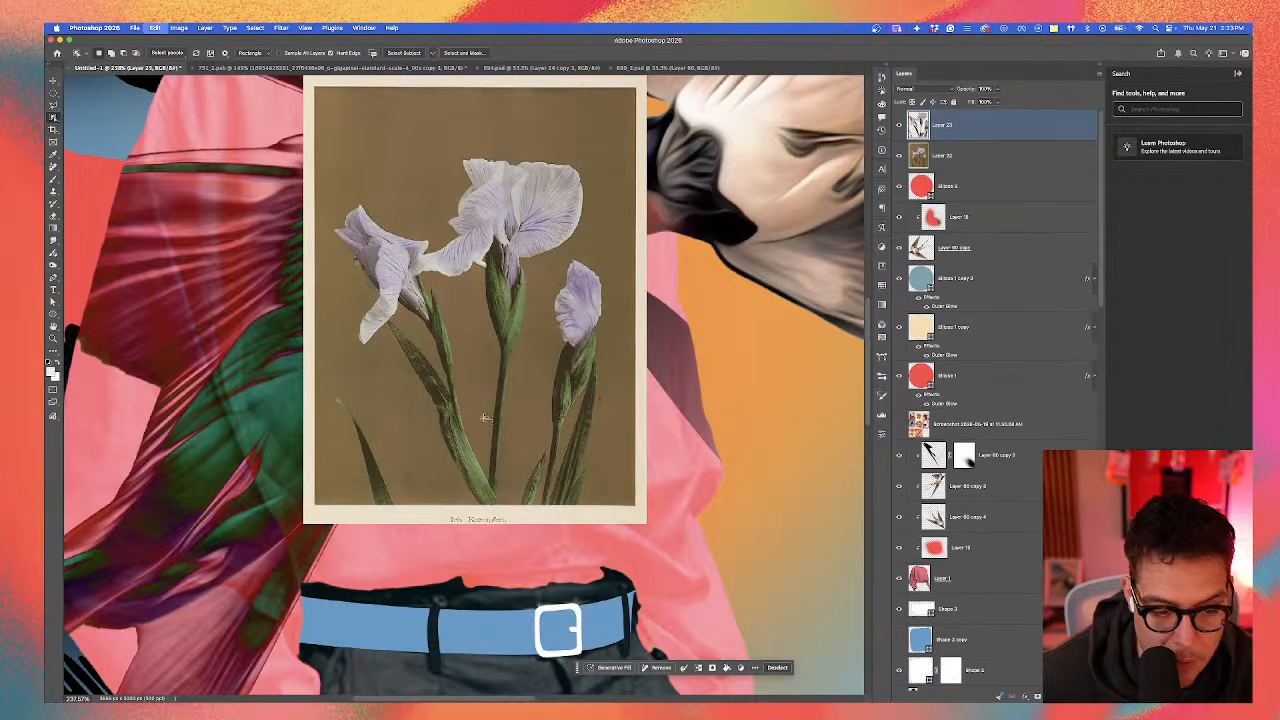
pyautogui.click(898, 156)
pyautogui.scroll(-2, 614, 311)
pyautogui.press('v')
pyautogui.scroll(-5, 597, 323)
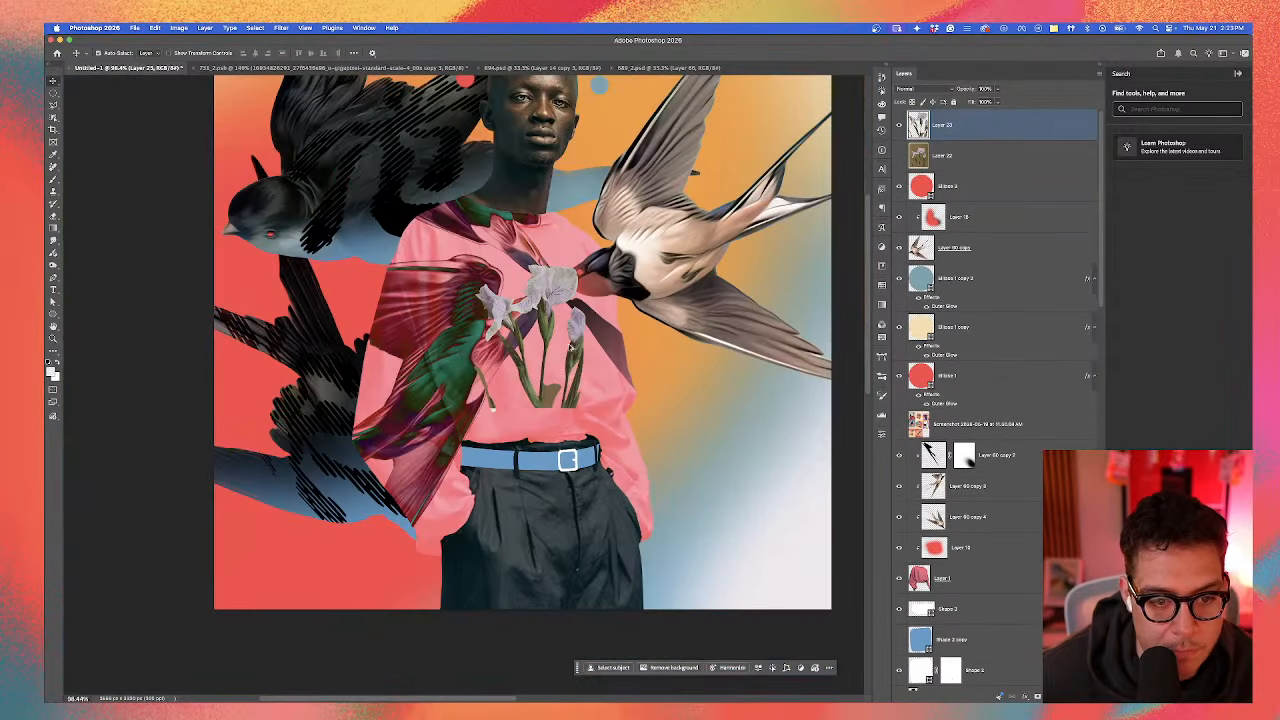
# Step: Move the cut-out irises down to the sweater's lower front and clip their layer between the two swallow copies
pyautogui.moveTo(556, 334); pyautogui.dragTo(572, 390)
pyautogui.moveTo(960, 126); pyautogui.dragTo(977, 474)
pyautogui.scroll(-4, 532, 386)
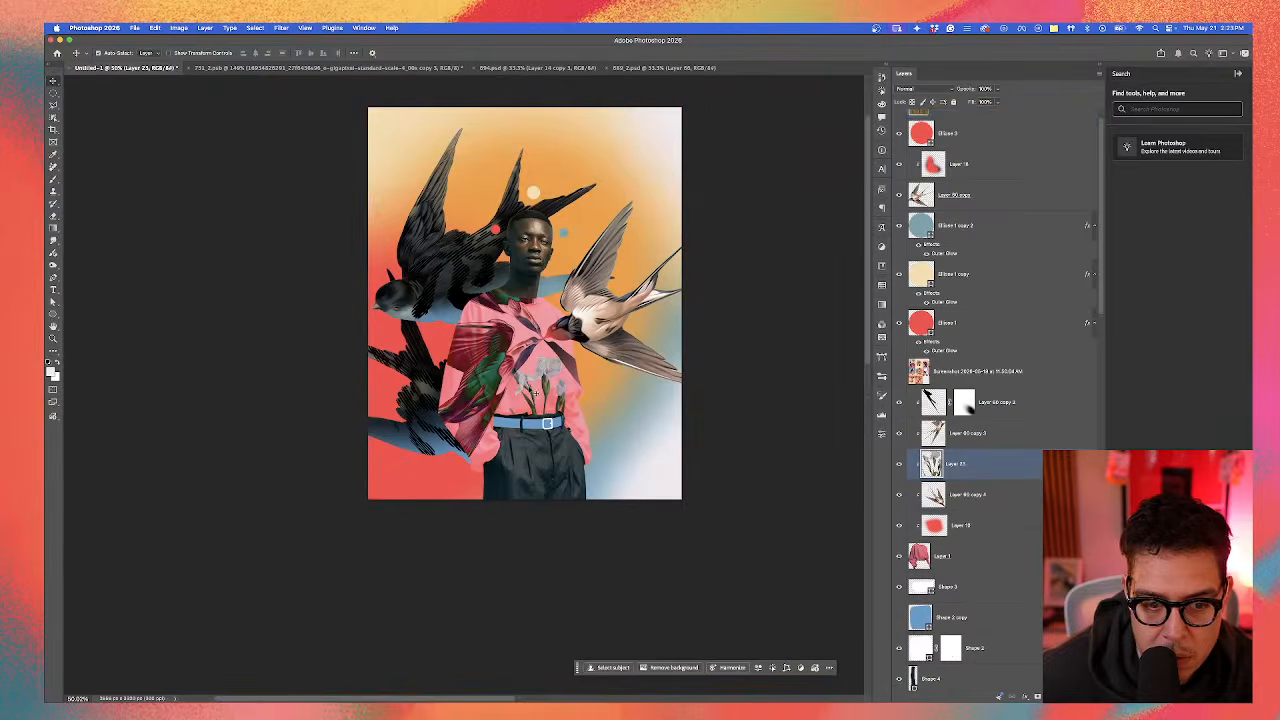
# Step: Set the iris layer's blend mode to Vivid Light
pyautogui.scroll(2, 545, 389)
pyautogui.click(912, 88)
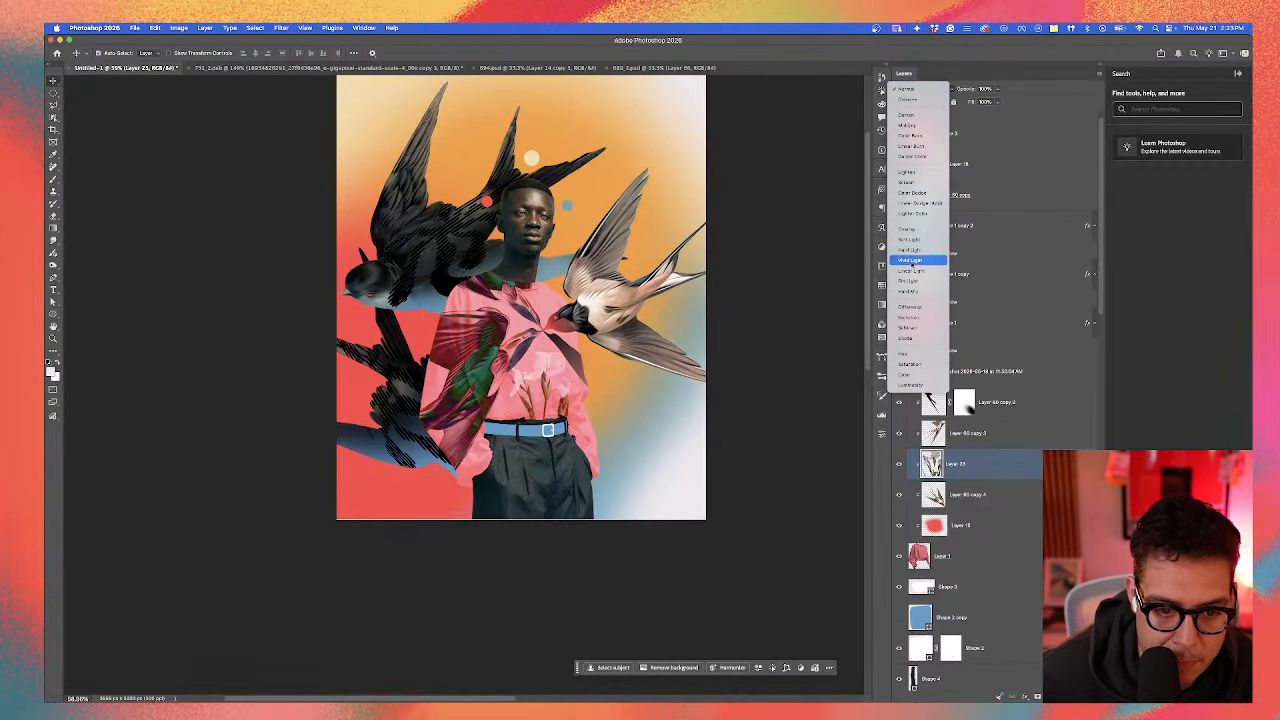
pyautogui.click(910, 260)
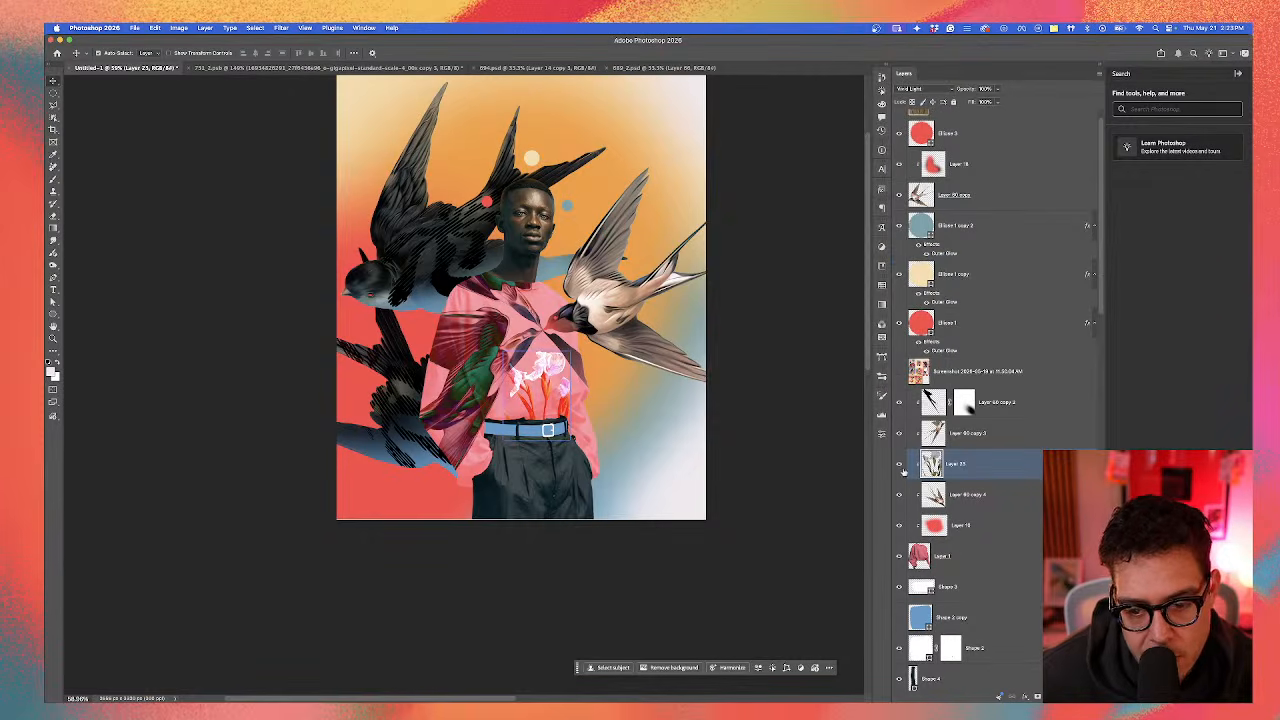
# Step: Revisit the earlier collages, examine the green jacket's patterned front up close, and undo the accidental shift of its pattern layer
pyautogui.click(605, 68)
pyautogui.click(525, 68)
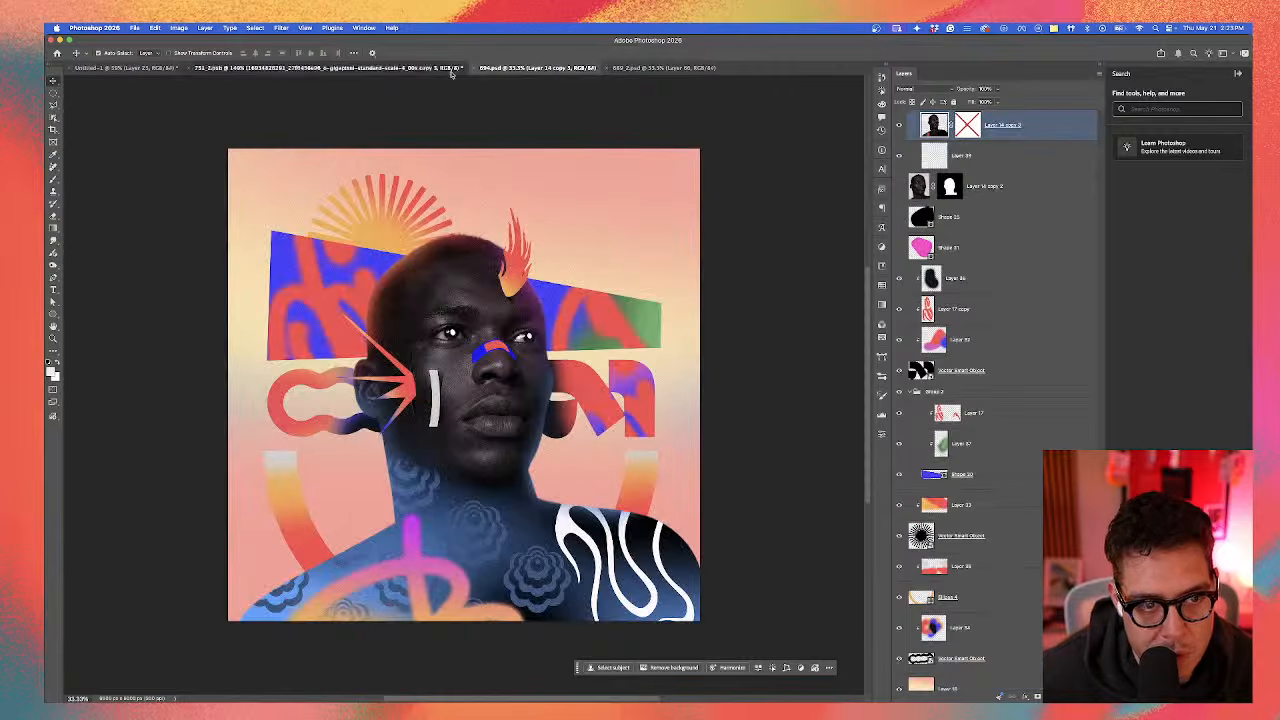
pyautogui.click(440, 68)
pyautogui.moveTo(395, 434); pyautogui.dragTo(457, 355)
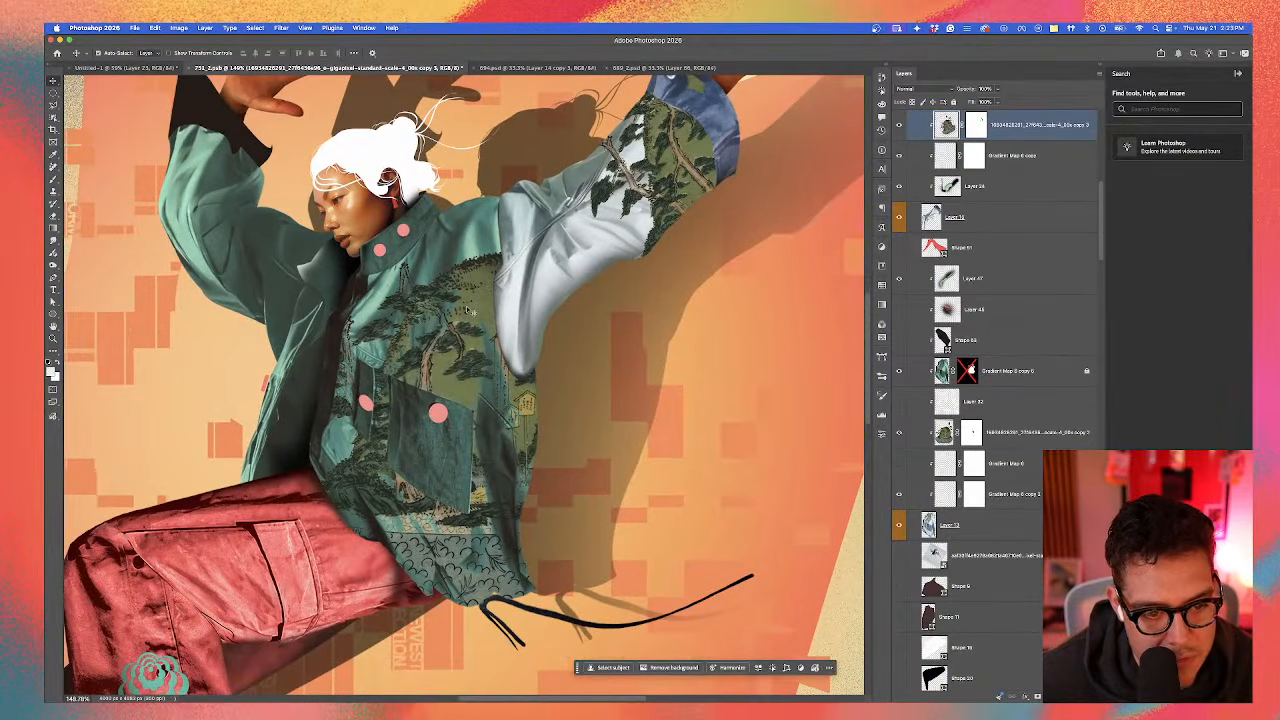
pyautogui.moveTo(466, 300)
pyautogui.mouseDown()
pyautogui.moveTo(419, 299)
pyautogui.moveTo(373, 260)
pyautogui.moveTo(445, 300)
pyautogui.mouseUp()
pyautogui.press('super+z')
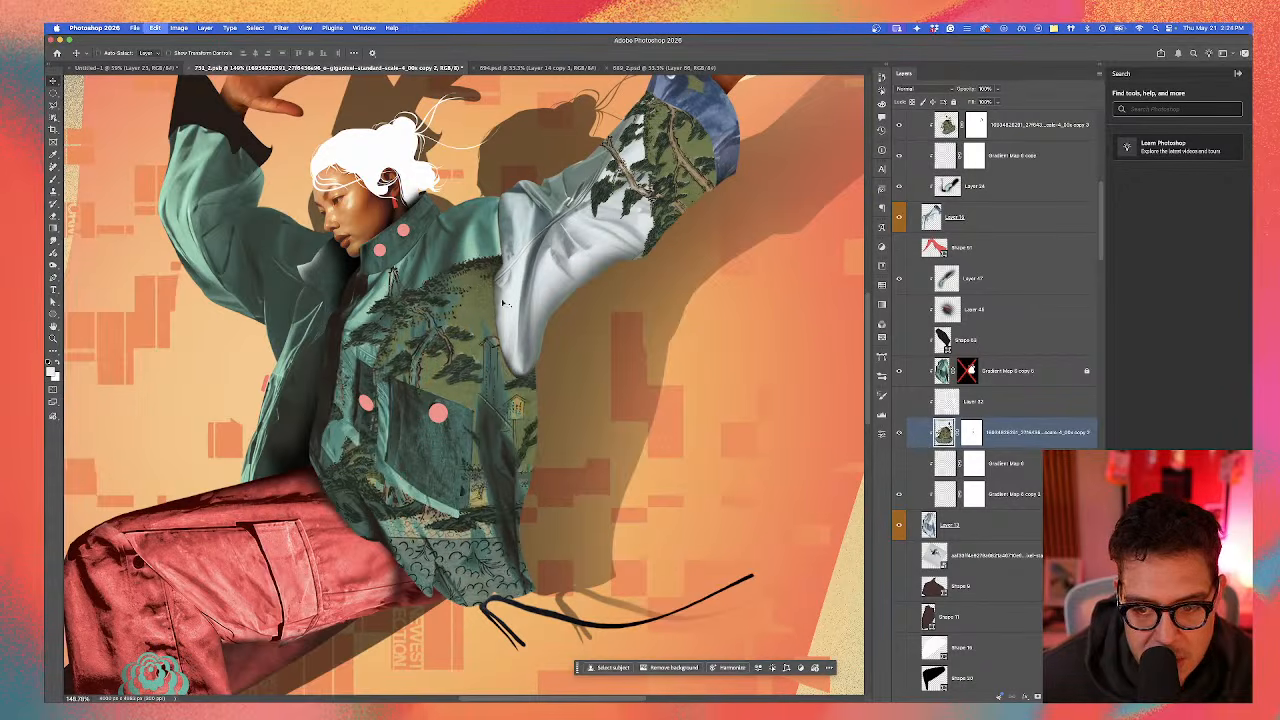
# Step: Examine the layers that build the jacket's pattern, and review the whole collage with its blocky background texture
pyautogui.keyDown('super'); pyautogui.click(912, 372); pyautogui.keyUp('super')
pyautogui.keyDown('super'); pyautogui.click(911, 500); pyautogui.keyUp('super')
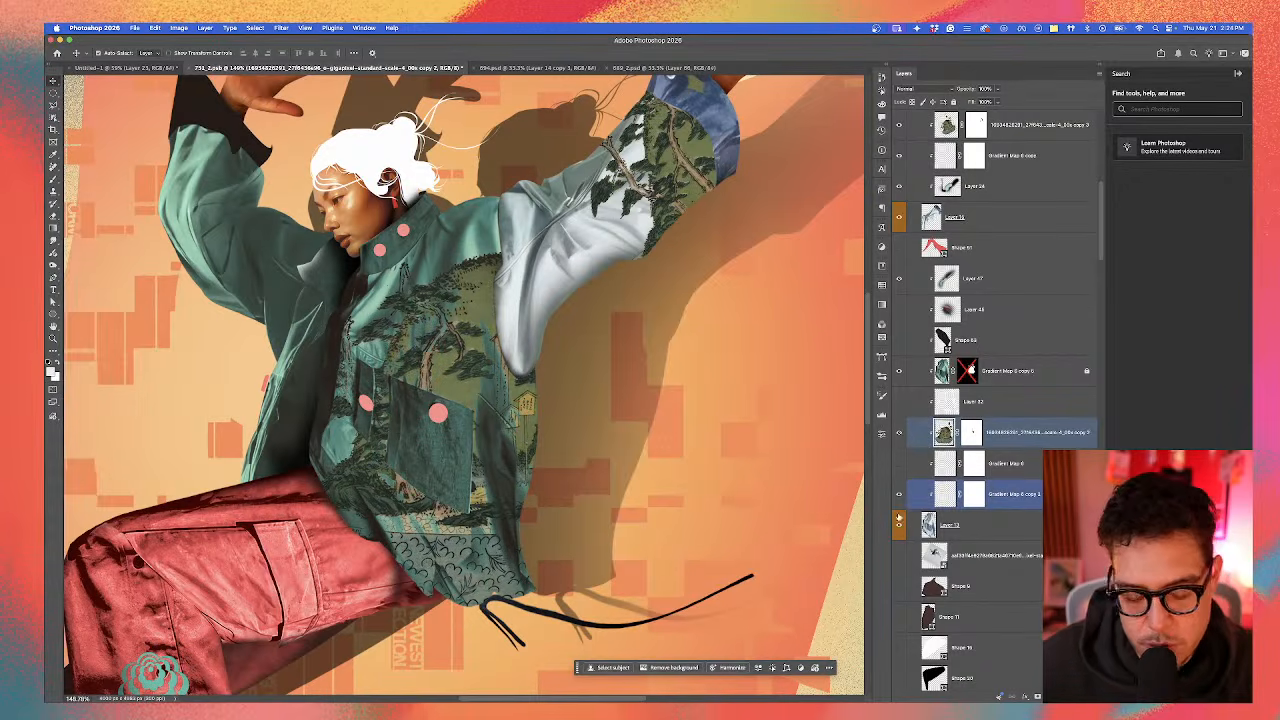
pyautogui.click(900, 524)
pyautogui.keyDown('alt'); pyautogui.click(897, 528); pyautogui.keyUp('alt')
pyautogui.keyDown('alt'); pyautogui.click(897, 528); pyautogui.keyUp('alt')
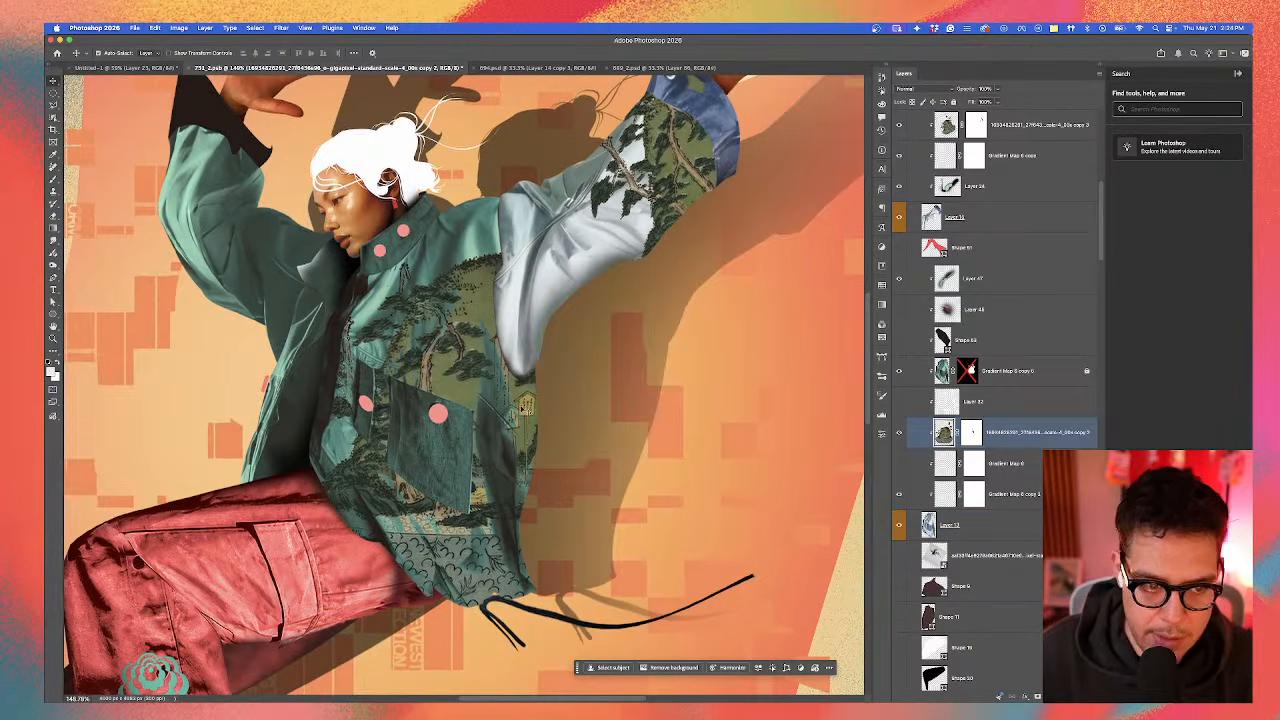
pyautogui.scroll(-10, 560, 400)
pyautogui.scroll(-10, 648, 214)
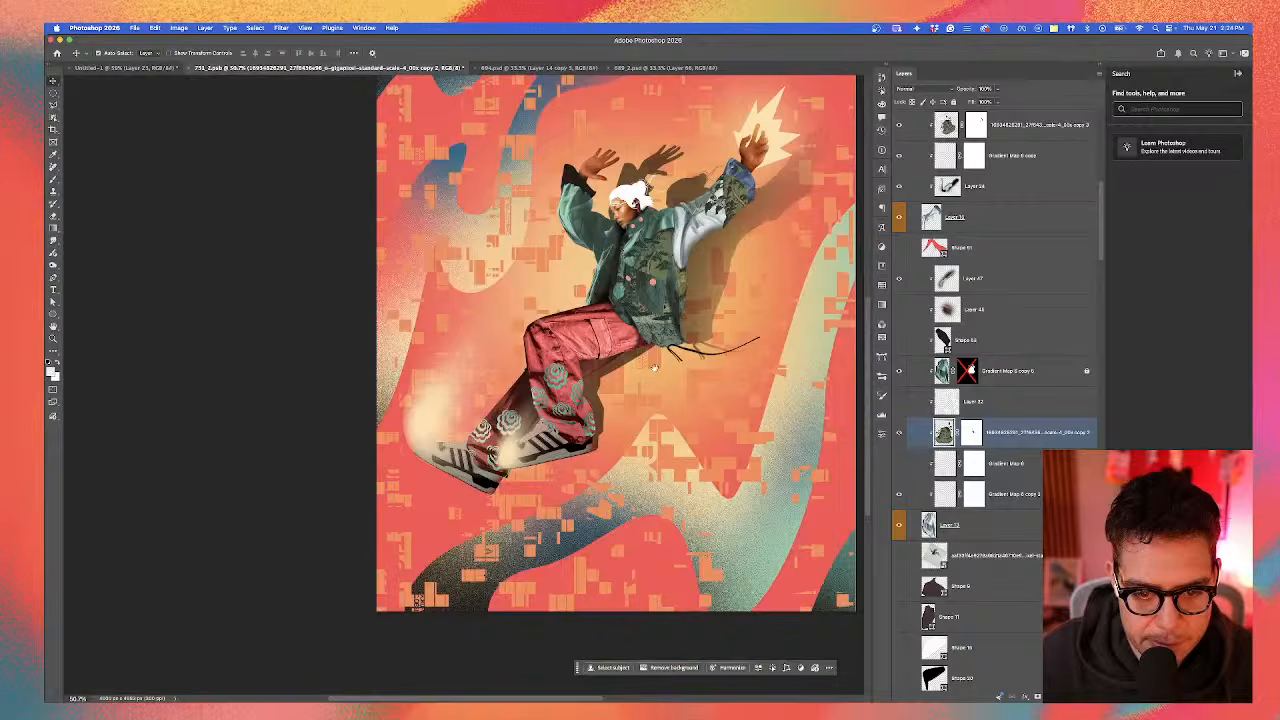
pyautogui.moveTo(654, 367); pyautogui.dragTo(566, 427)
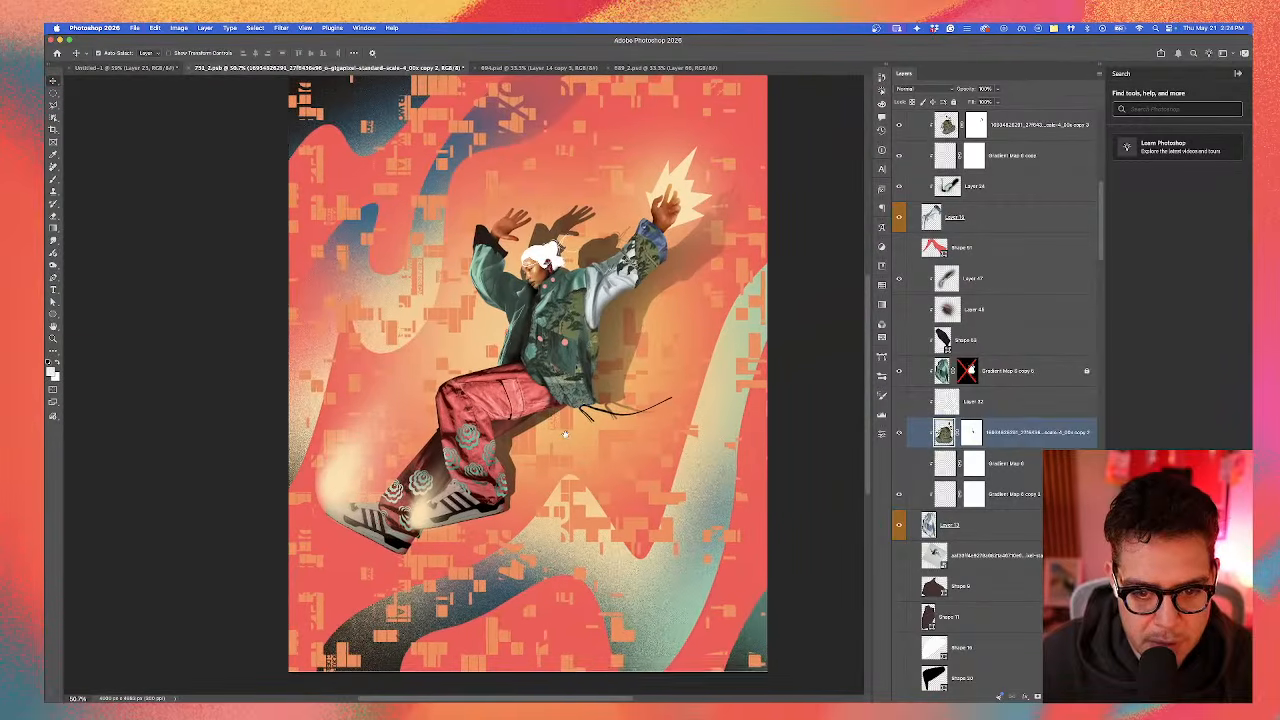
pyautogui.click(742, 387)
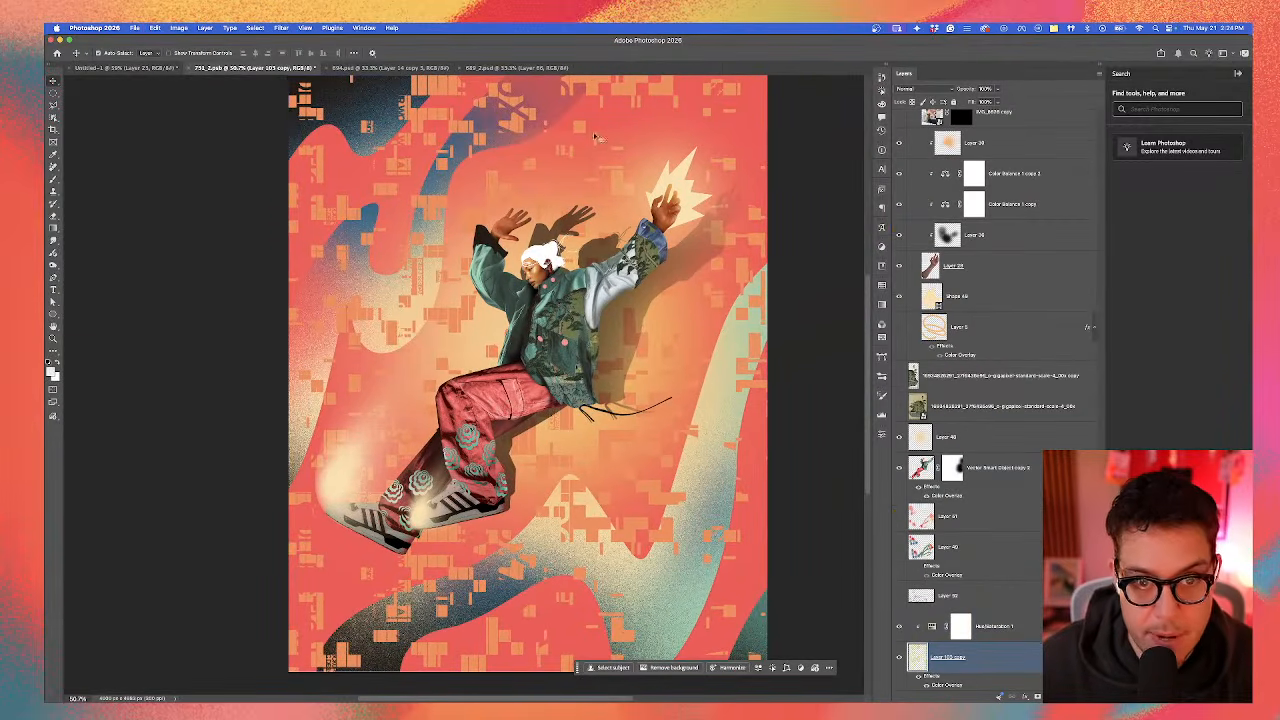
# Step: Return to the swallow collage and move the sweater's red glow layer above both clipped swallow copies and the irises
pyautogui.click(95, 67)
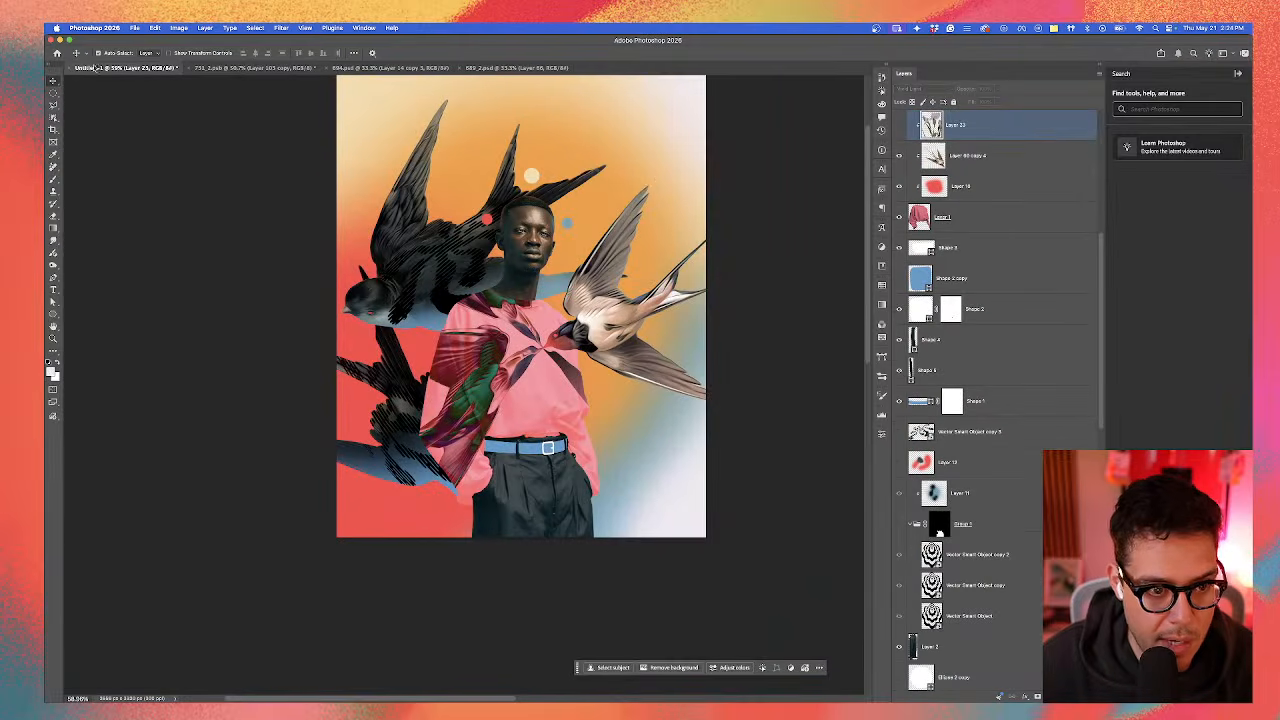
pyautogui.moveTo(500, 296); pyautogui.dragTo(514, 324)
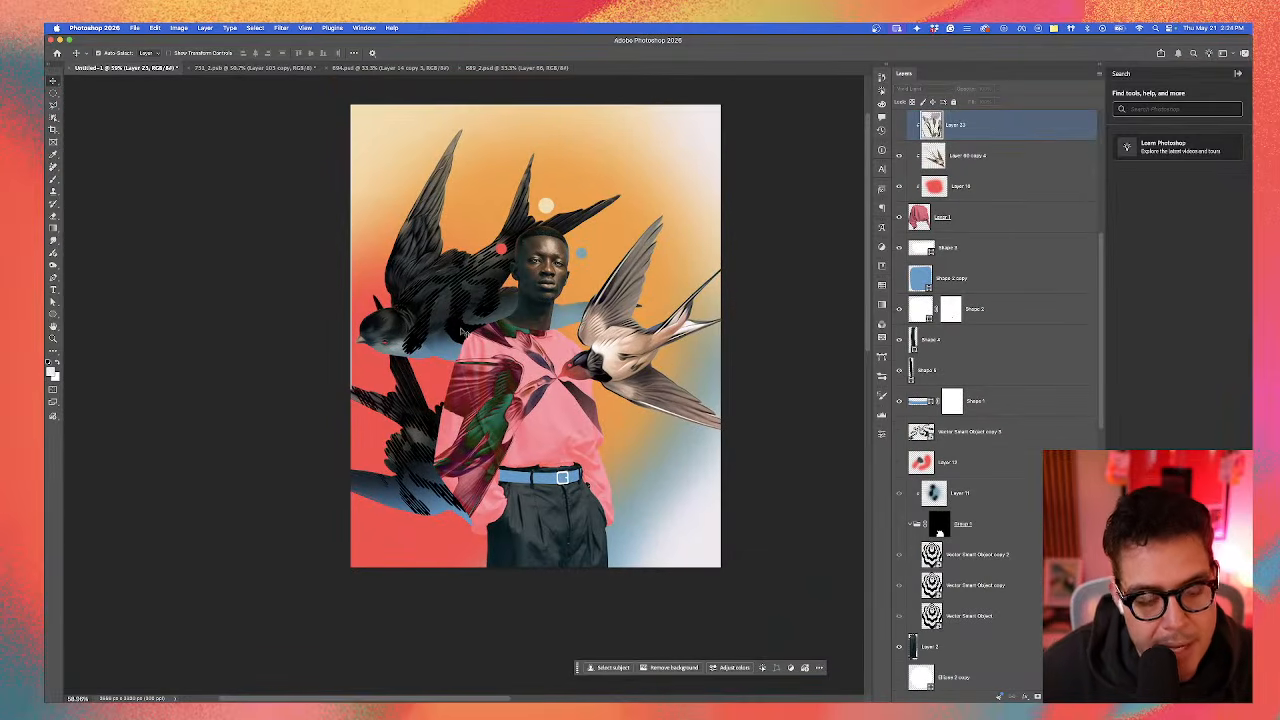
pyautogui.scroll(1, 510, 348)
pyautogui.click(510, 386)
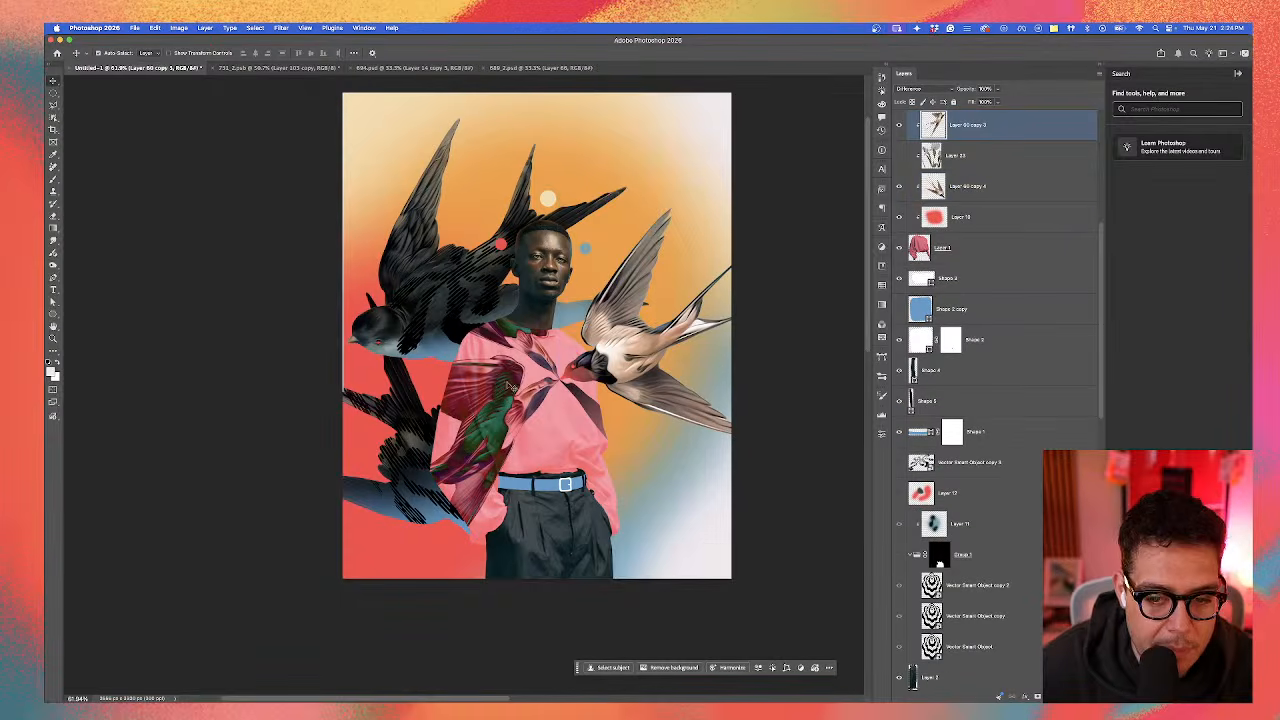
pyautogui.moveTo(970, 228); pyautogui.dragTo(1012, 122)
pyautogui.scroll(1, 628, 349)
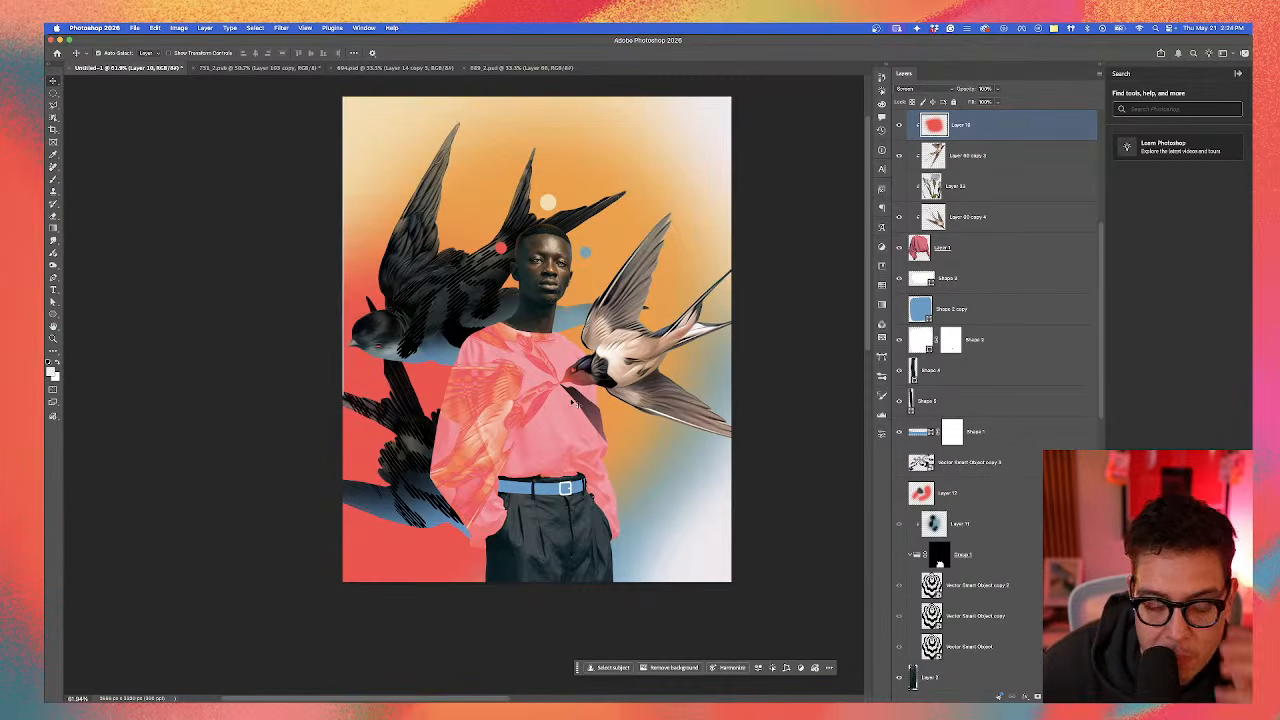
# Step: Compare the sweater with and without the upper clipped swallow copy, and add a layer mask to that copy
pyautogui.click(966, 169)
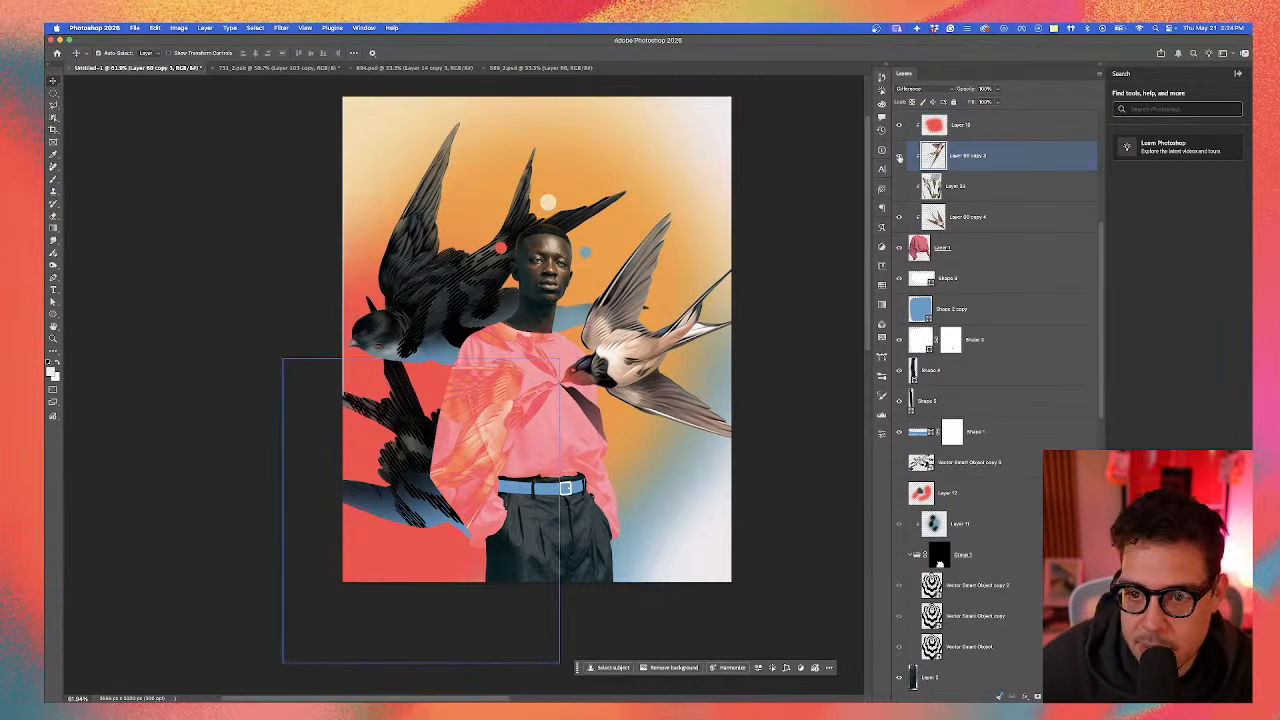
pyautogui.click(899, 156)
pyautogui.click(899, 156)
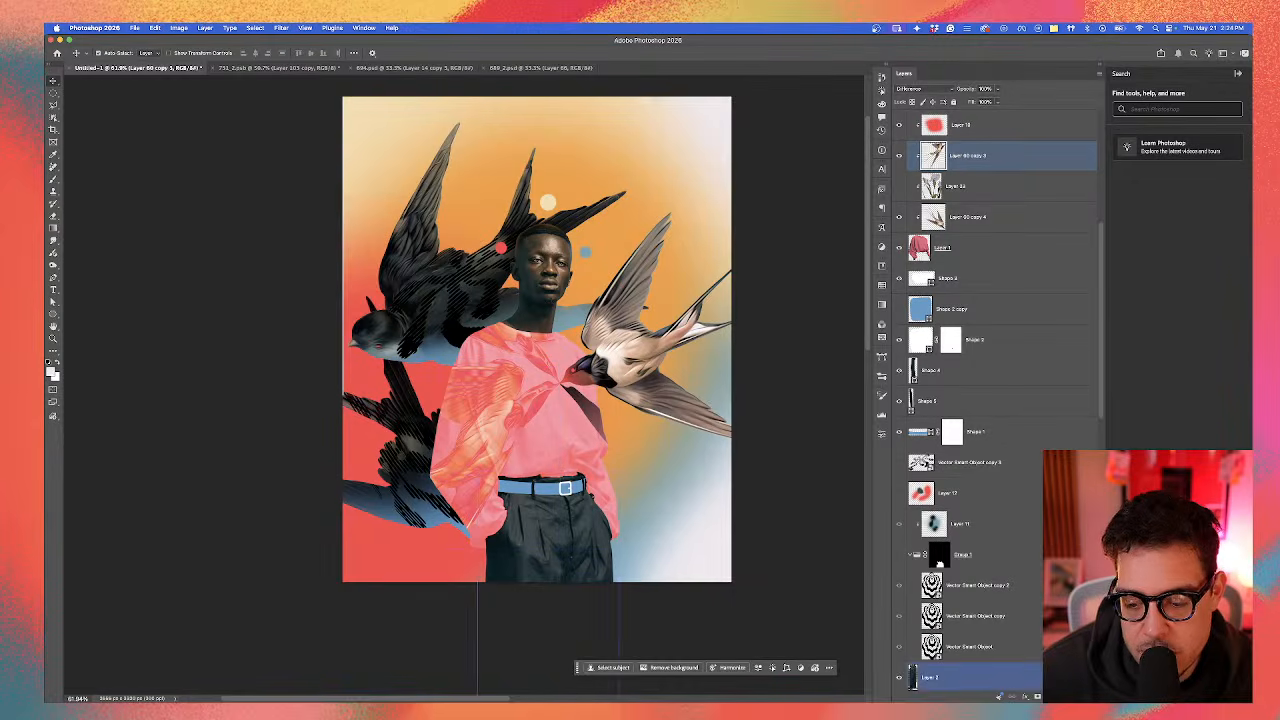
pyautogui.click(1027, 694)
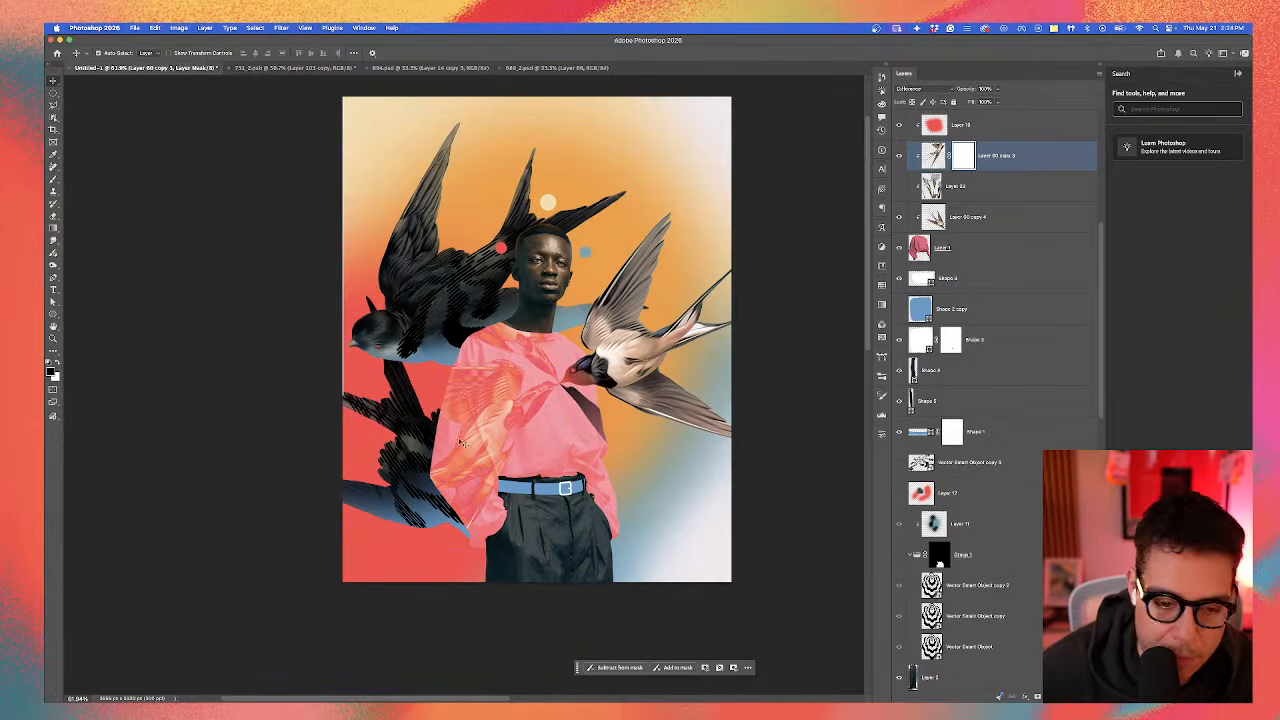
# Step: Paint black on the upper clipped swallow copy's mask to hide its pattern on the sweater's lower sleeve
pyautogui.click(54, 179)
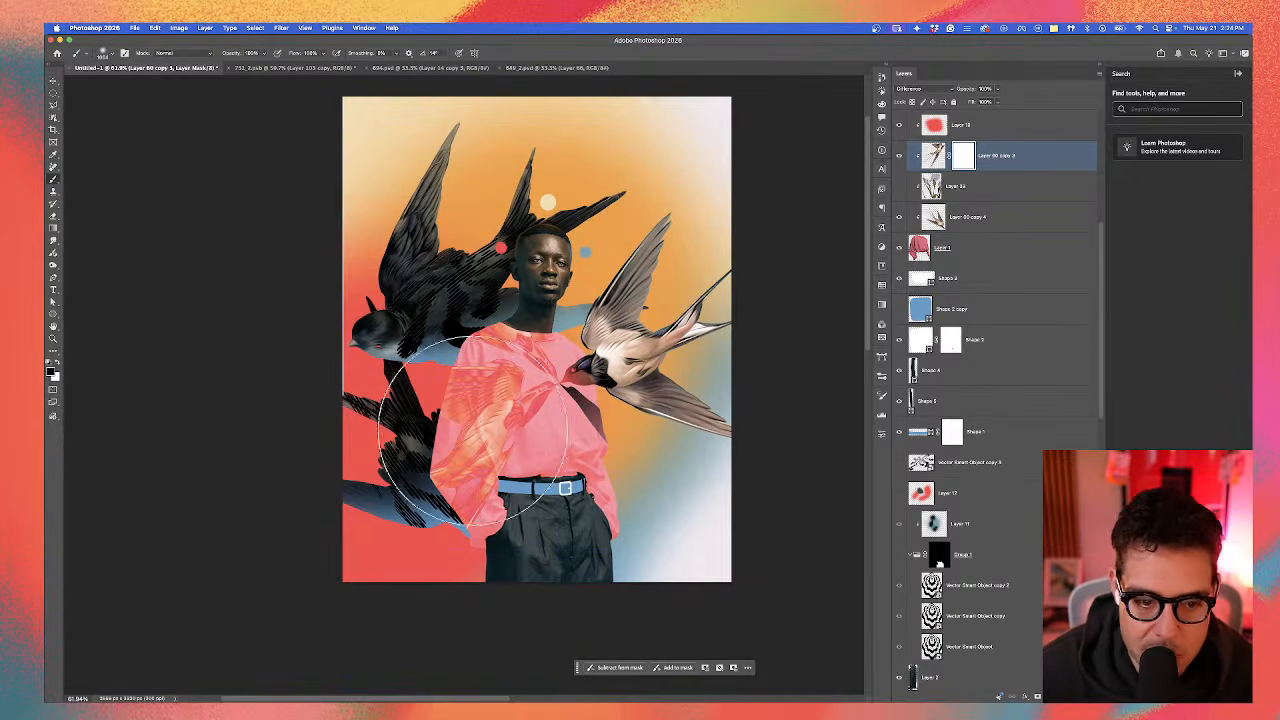
pyautogui.moveTo(474, 431)
pyautogui.keyDown('ctrl'); pyautogui.keyDown('alt'); pyautogui.mouseDown()
pyautogui.moveTo(528, 431)
pyautogui.moveTo(488, 463)
pyautogui.moveTo(446, 463)
pyautogui.moveTo(388, 490)
pyautogui.moveTo(414, 466)
pyautogui.moveTo(363, 420)
pyautogui.moveTo(449, 523)
pyautogui.moveTo(390, 458)
pyautogui.moveTo(424, 482)
pyautogui.moveTo(382, 477)
pyautogui.mouseUp(); pyautogui.keyUp('alt'); pyautogui.keyUp('ctrl')
pyautogui.scroll(2, 469, 469)
pyautogui.scroll(2, 451, 491)
pyautogui.moveTo(449, 400)
pyautogui.mouseDown()
pyautogui.moveTo(470, 450)
pyautogui.moveTo(418, 522)
pyautogui.mouseUp()
pyautogui.scroll(2, 469, 449)
# Step: Mask the remaining swallow pattern off the upper sleeve with a smaller brush, following the fold between arm and torso
pyautogui.moveTo(506, 417)
pyautogui.keyDown('ctrl'); pyautogui.keyDown('alt'); pyautogui.mouseDown()
pyautogui.moveTo(456, 415)
pyautogui.moveTo(514, 488)
pyautogui.moveTo(517, 477)
pyautogui.mouseUp(); pyautogui.keyUp('alt'); pyautogui.keyUp('ctrl')
pyautogui.moveTo(505, 545); pyautogui.dragTo(445, 527)
pyautogui.moveTo(468, 376); pyautogui.dragTo(476, 376)
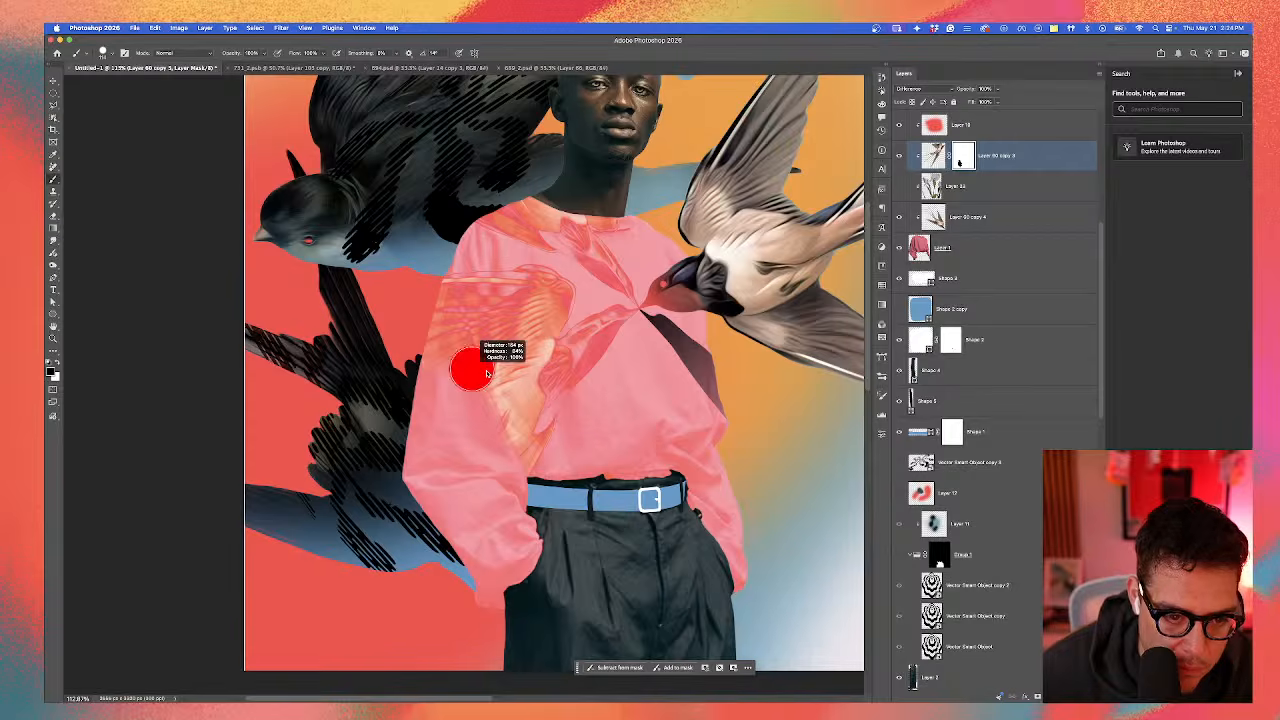
pyautogui.moveTo(434, 279); pyautogui.dragTo(456, 368)
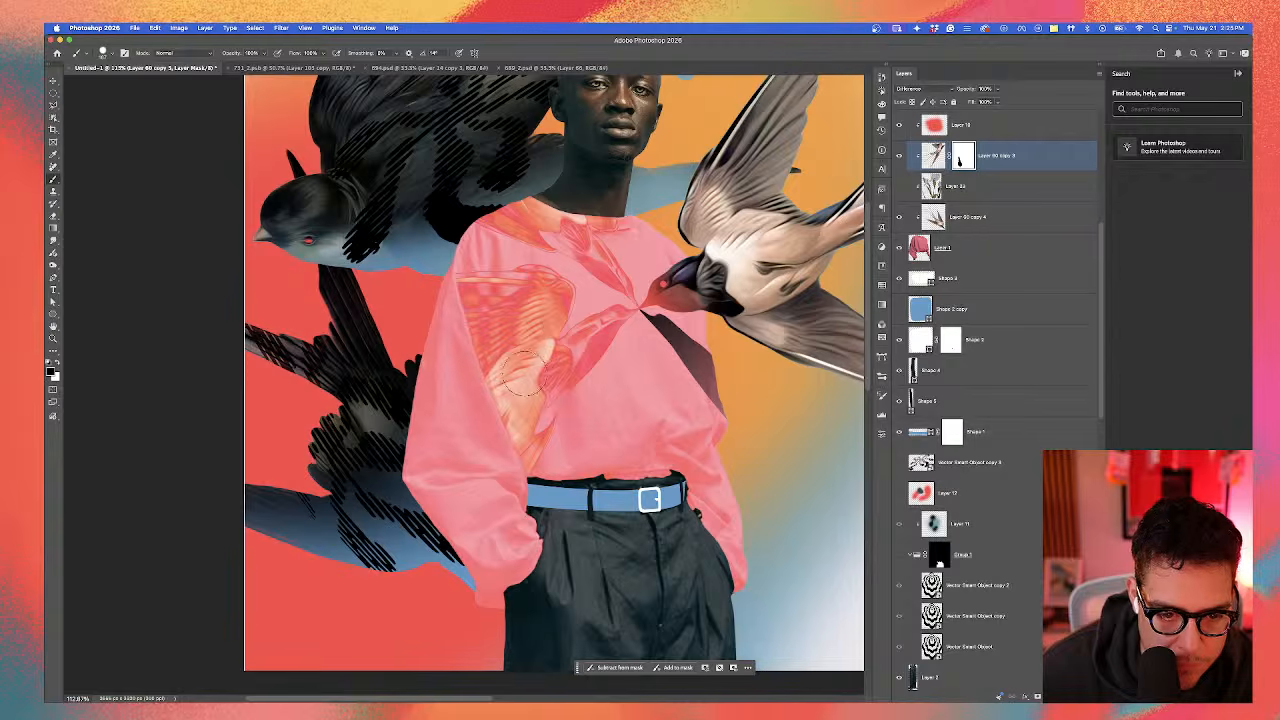
pyautogui.moveTo(424, 246)
pyautogui.keyDown('ctrl'); pyautogui.keyDown('alt'); pyautogui.mouseDown()
pyautogui.moveTo(458, 246)
pyautogui.moveTo(423, 452)
pyautogui.mouseUp(); pyautogui.keyUp('alt'); pyautogui.keyUp('ctrl')
pyautogui.scroll(-3, 424, 452)
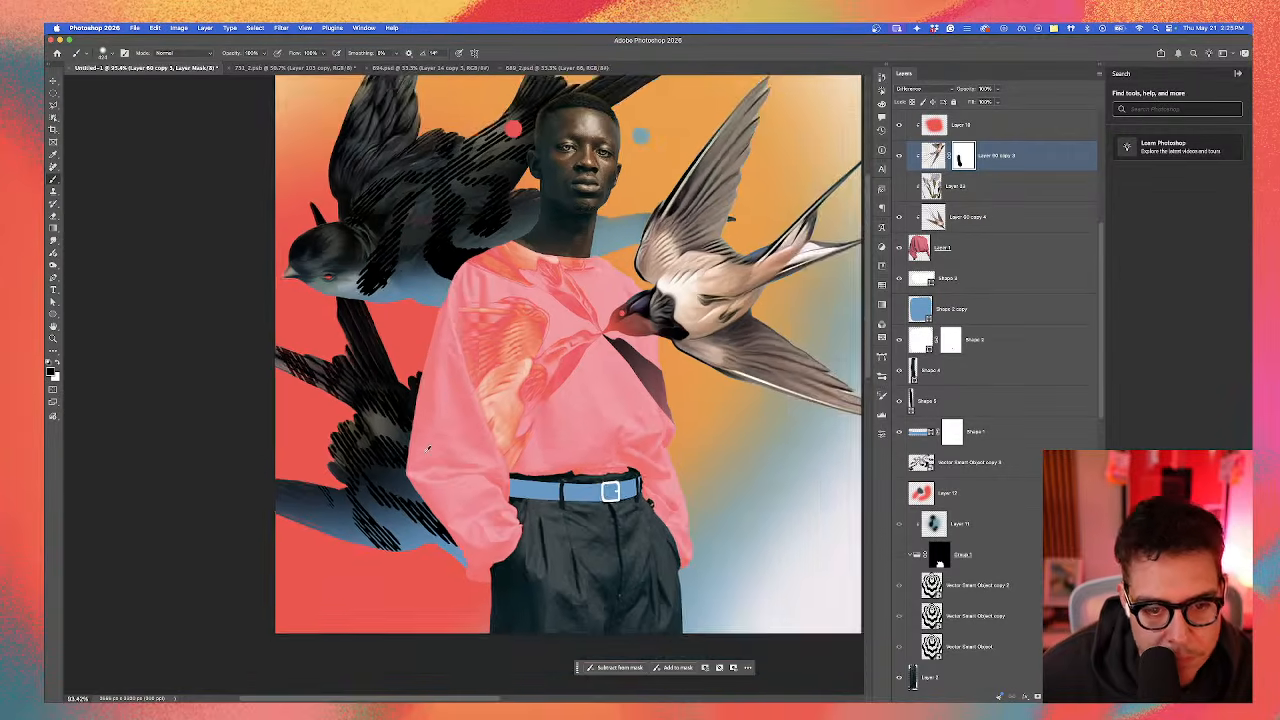
# Step: Add a layer mask to the lower clipped swallow copy, paint out pattern around the sweater's collar, and undo the last change
pyautogui.scroll(7, 460, 310)
pyautogui.moveTo(548, 298); pyautogui.dragTo(400, 282)
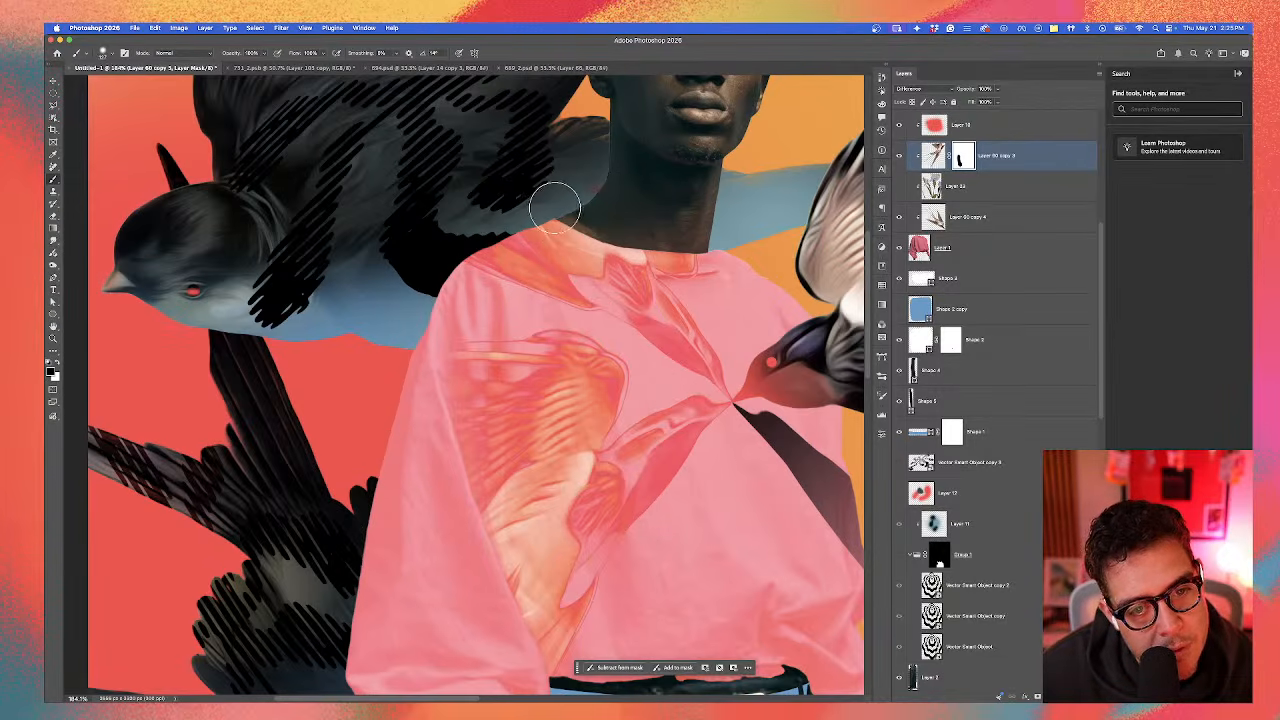
pyautogui.click(995, 214)
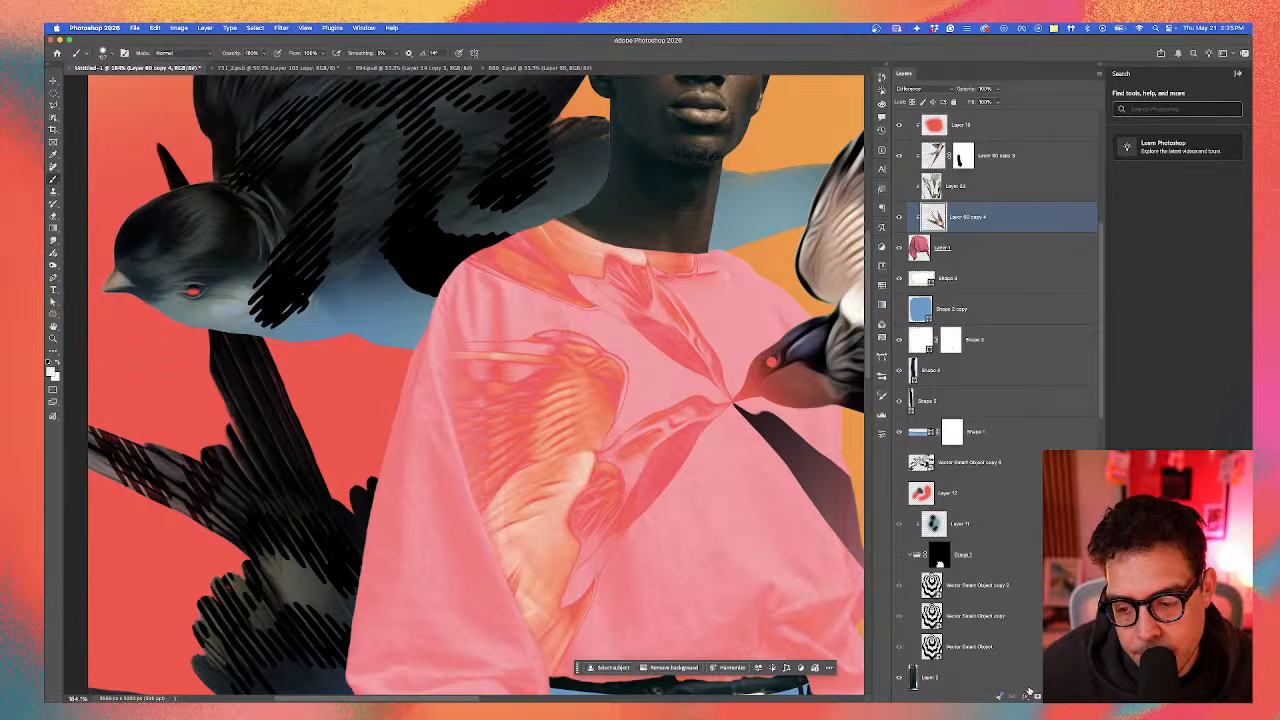
pyautogui.click(1033, 696)
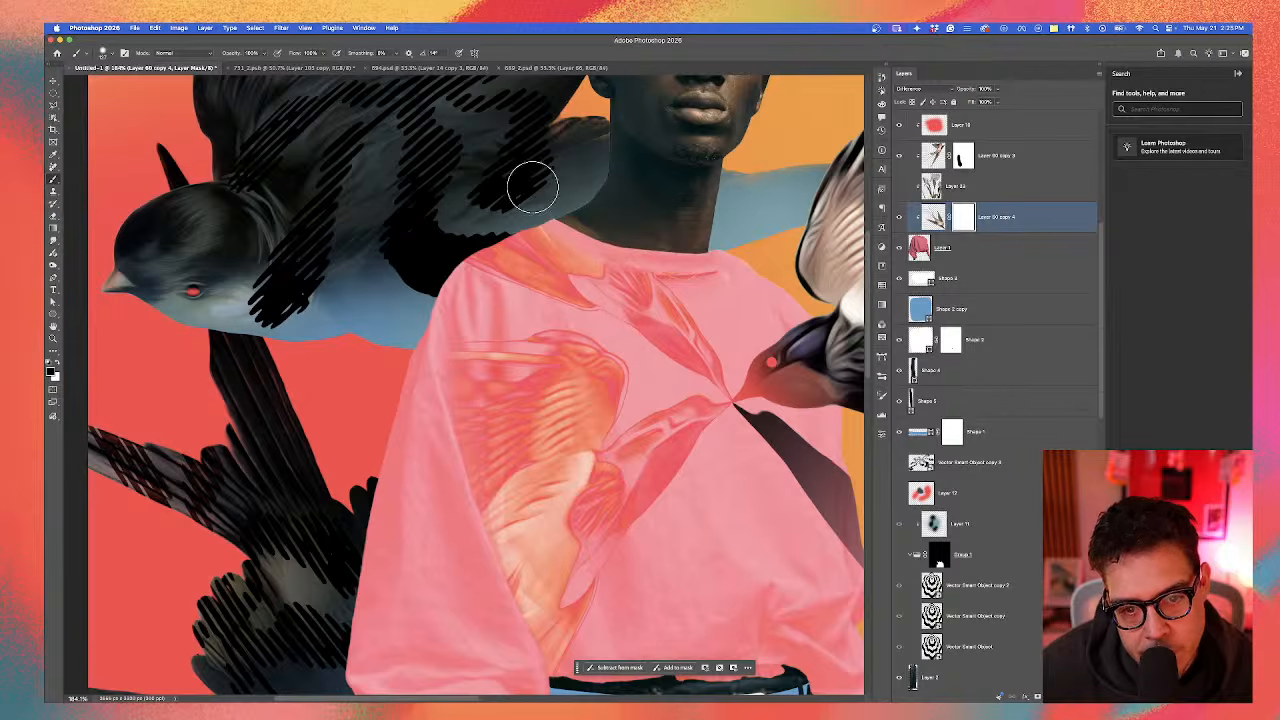
pyautogui.scroll(-5, 640, 268)
pyautogui.scroll(2, 640, 262)
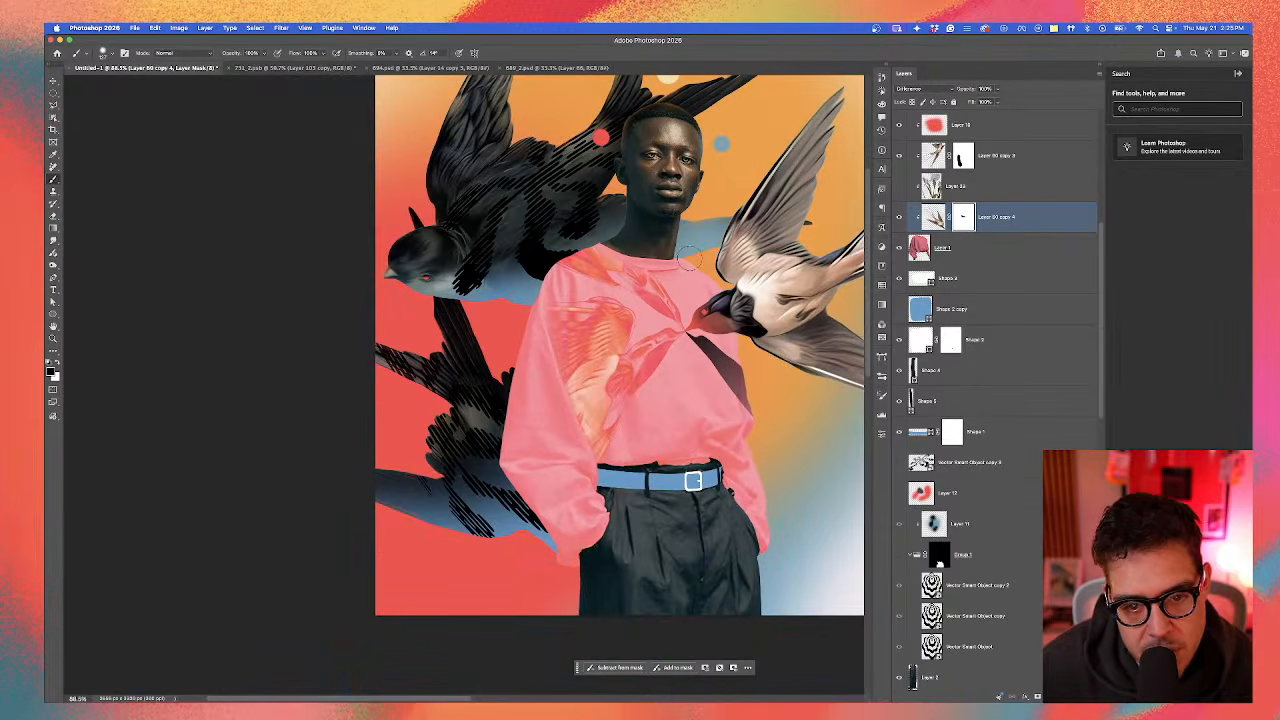
pyautogui.press('super+z')
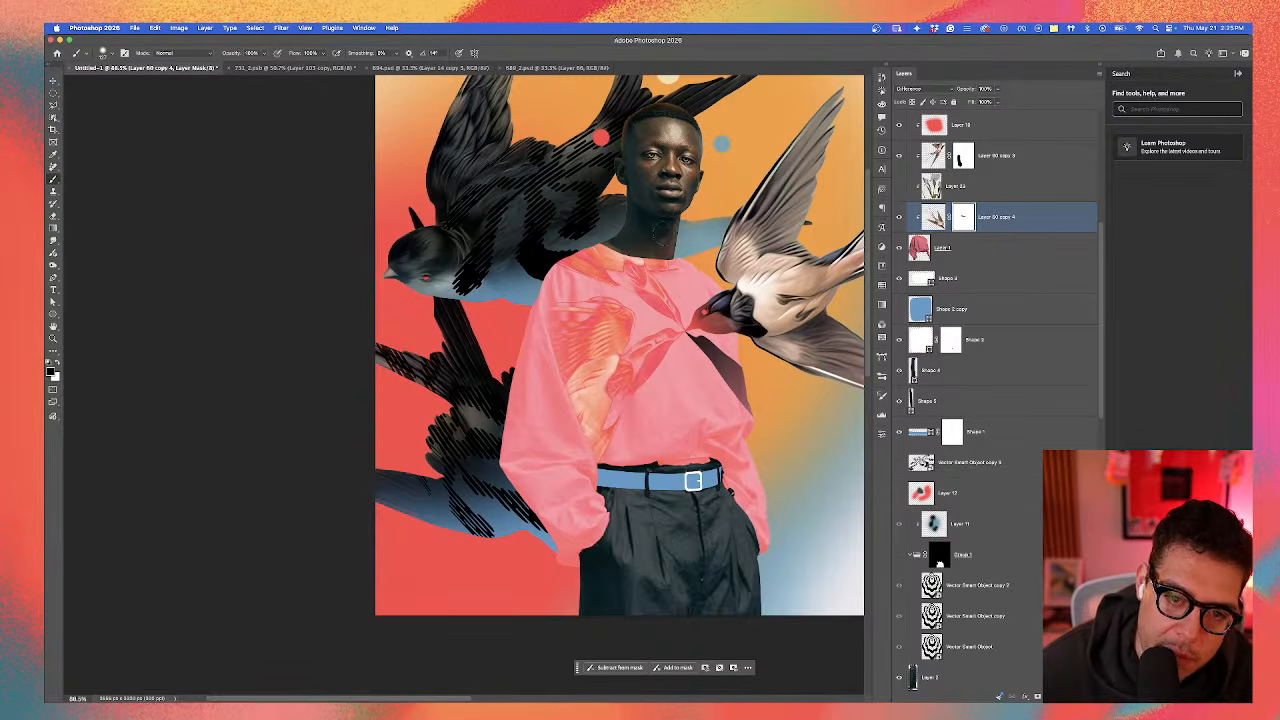
# Step: Create a new layer clipped to the man's head layer, directly above it, and switch to the Brush tool
pyautogui.press('v')
pyautogui.click(655, 229)
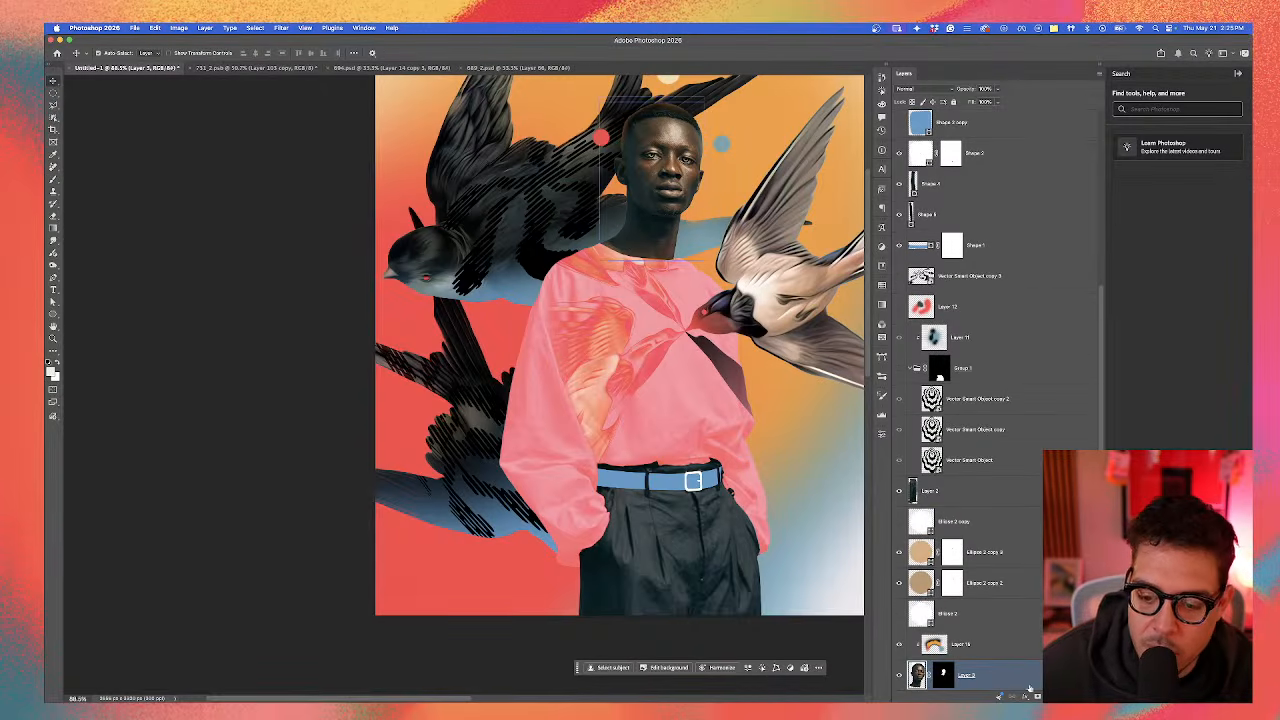
pyautogui.press('super+shift+alt+n')
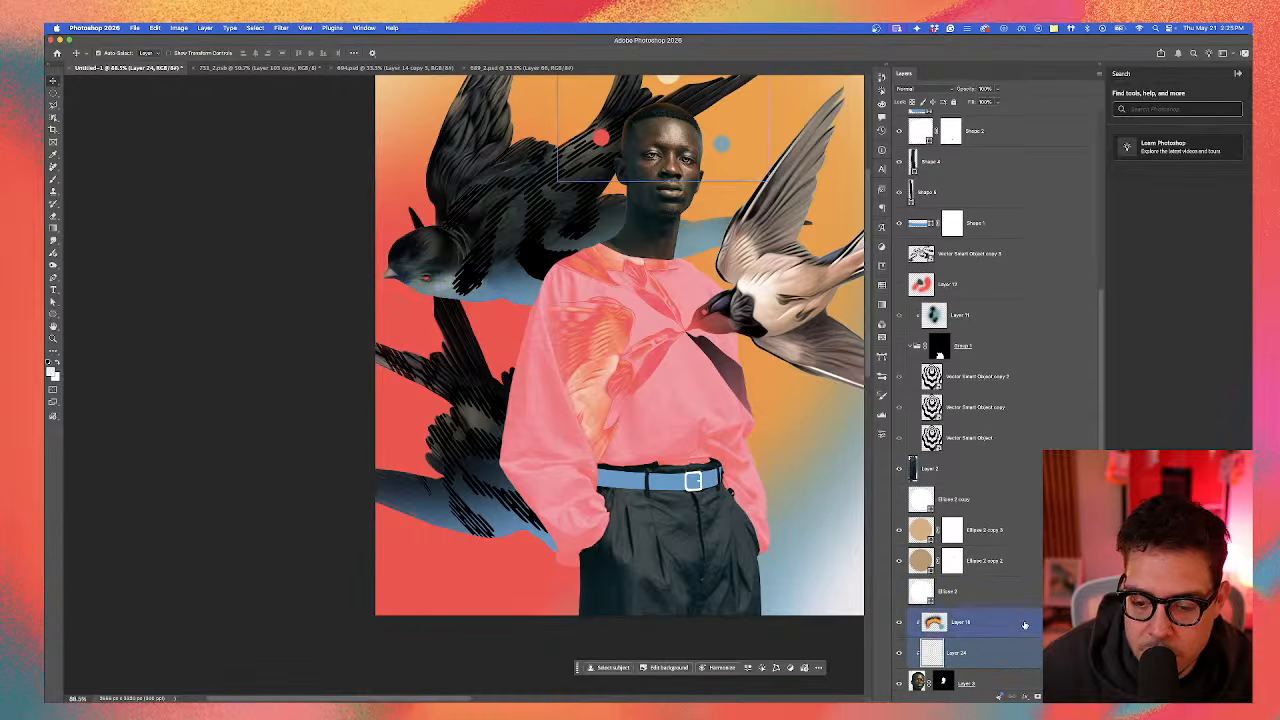
pyautogui.click(56, 178)
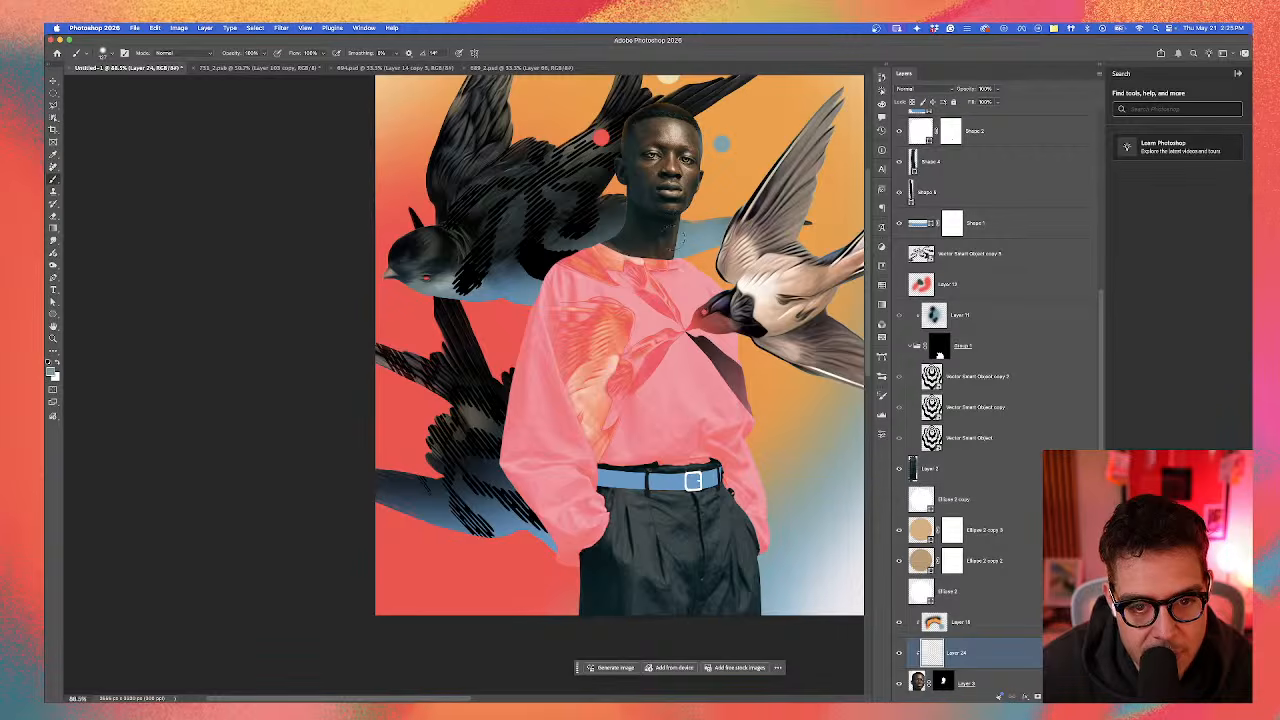
# Step: Paint a soft dark shadow on the neck above the collar with a sampled skin tone, undoing unsuitable strokes
pyautogui.moveTo(655, 262)
pyautogui.mouseDown()
pyautogui.moveTo(560, 260)
pyautogui.moveTo(647, 283)
pyautogui.mouseUp()
pyautogui.press('super+z')
pyautogui.click(670, 268)
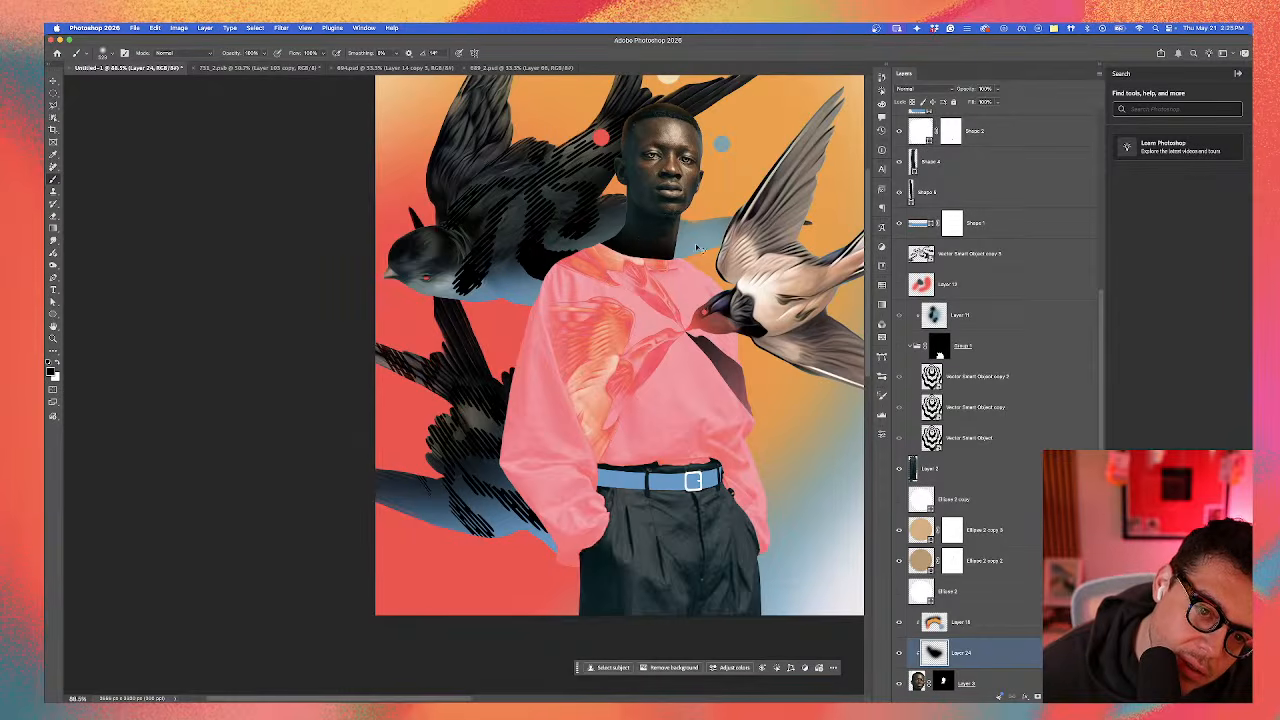
pyautogui.press('super+z')
pyautogui.keyDown('alt'); pyautogui.click(678, 228); pyautogui.keyUp('alt')
pyautogui.click(662, 244)
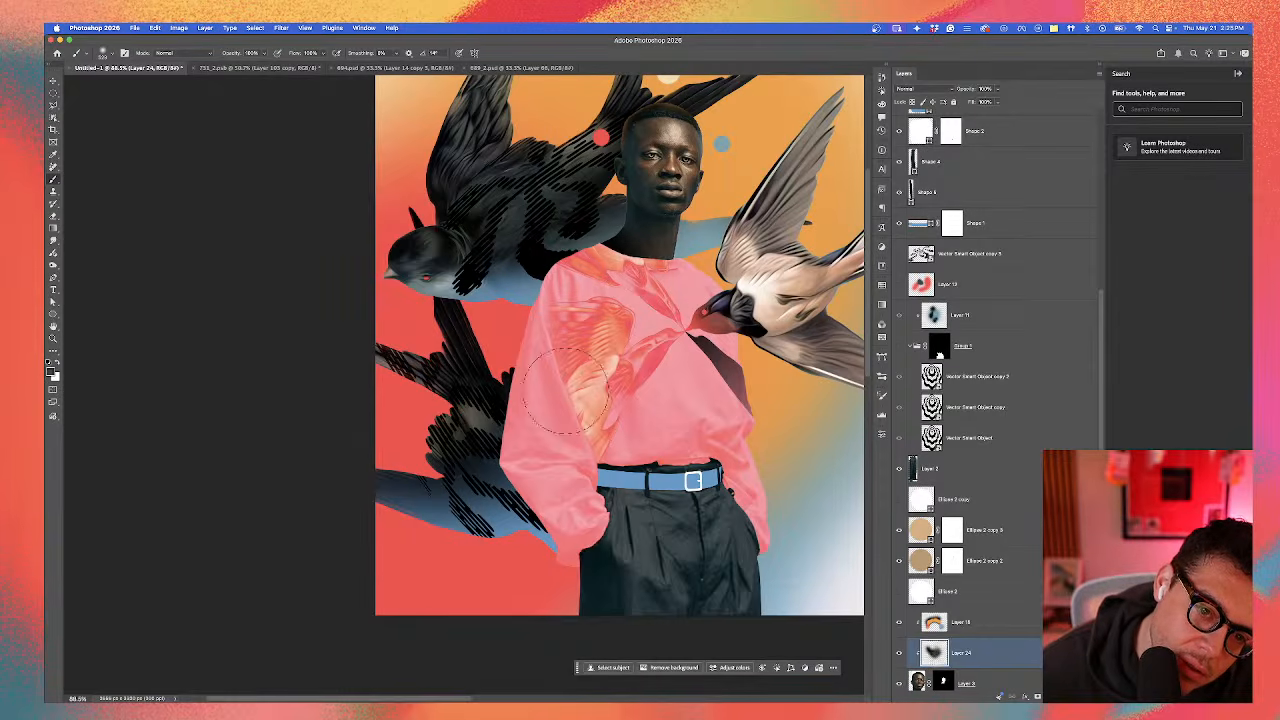
pyautogui.scroll(-2, 580, 358)
pyautogui.press('v')
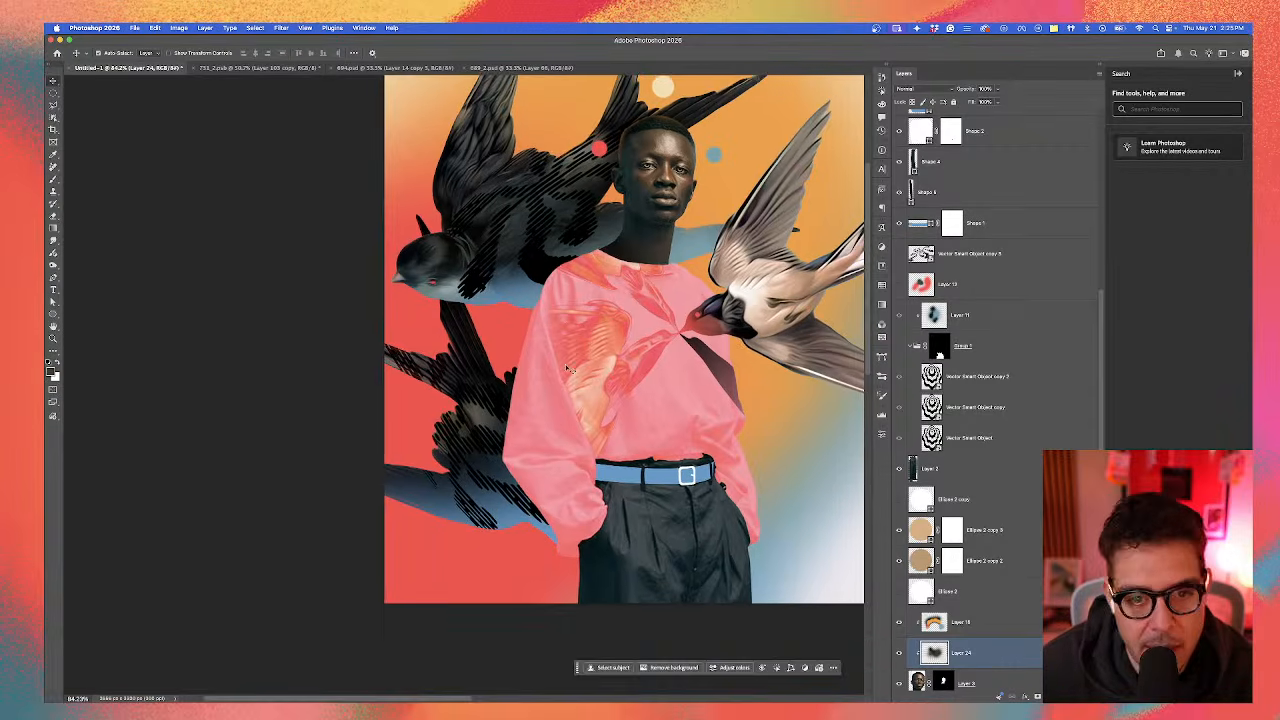
# Step: Select the light swallow's layer and prepare a small soft red brush in Normal mode for painting at its beak
pyautogui.moveTo(572, 346); pyautogui.dragTo(572, 404)
pyautogui.scroll(1, 575, 392)
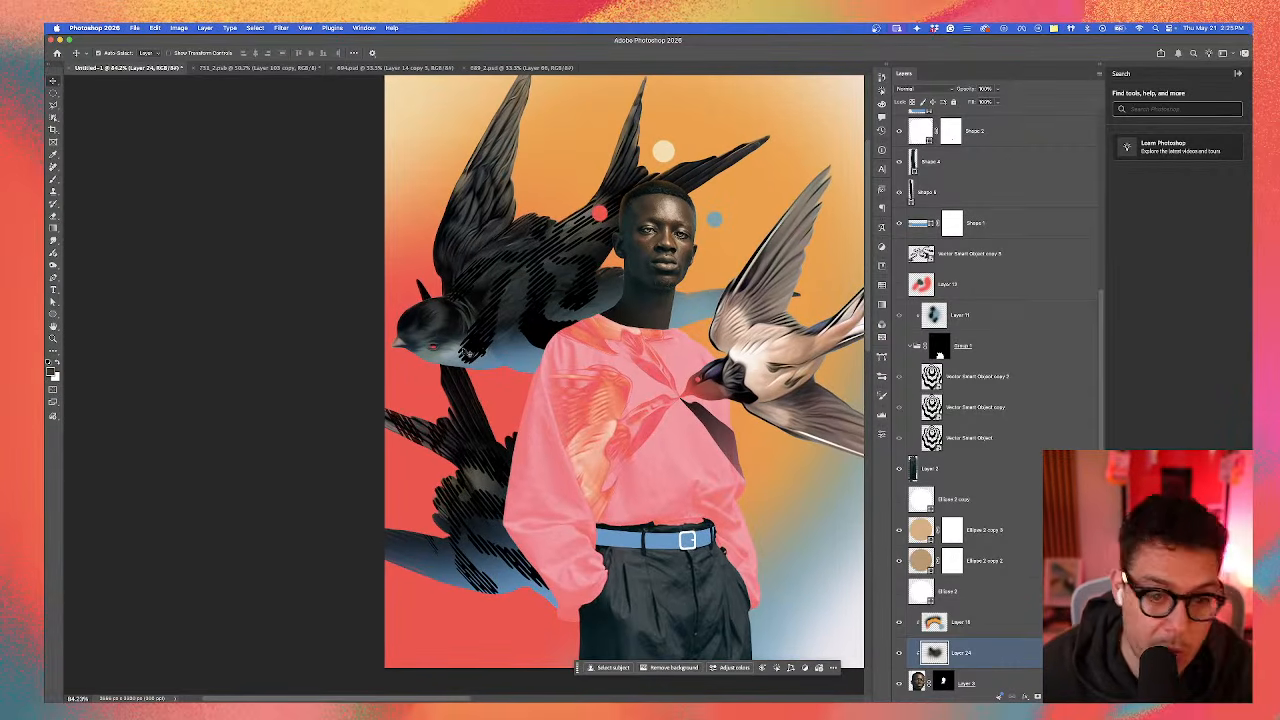
pyautogui.scroll(1, 489, 308)
pyautogui.hscroll(3, 504, 316)
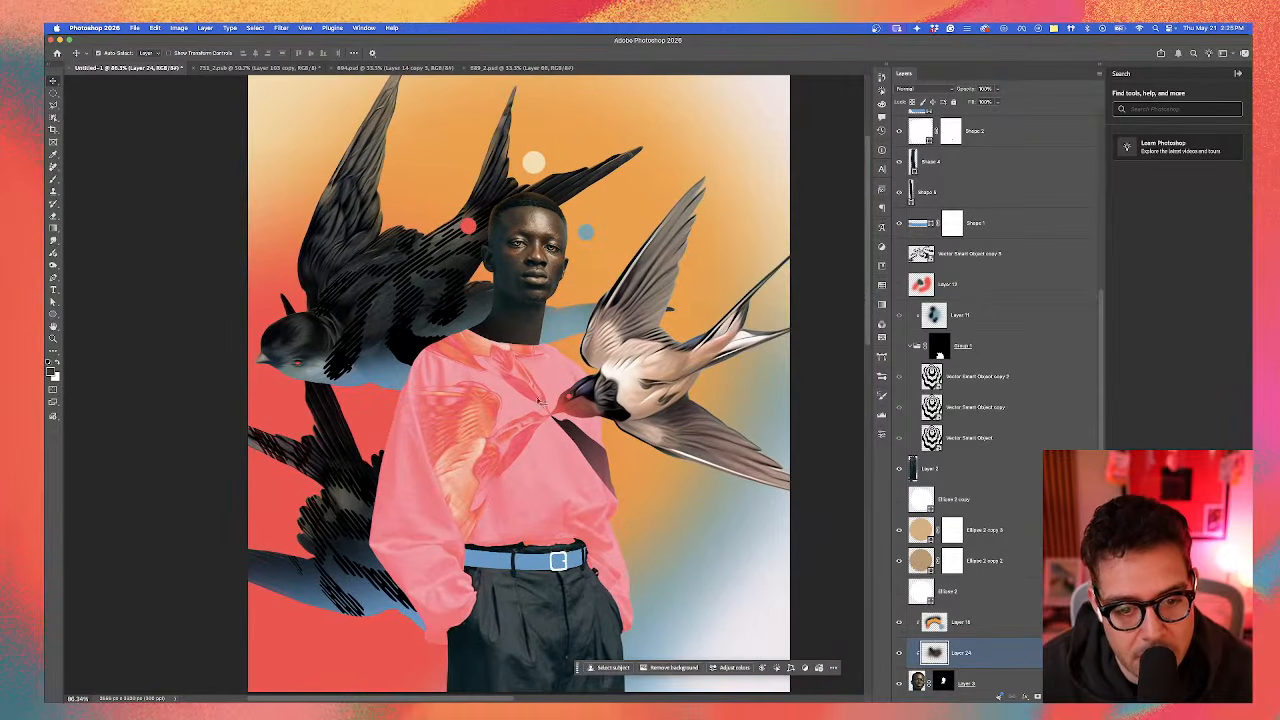
pyautogui.click(574, 413)
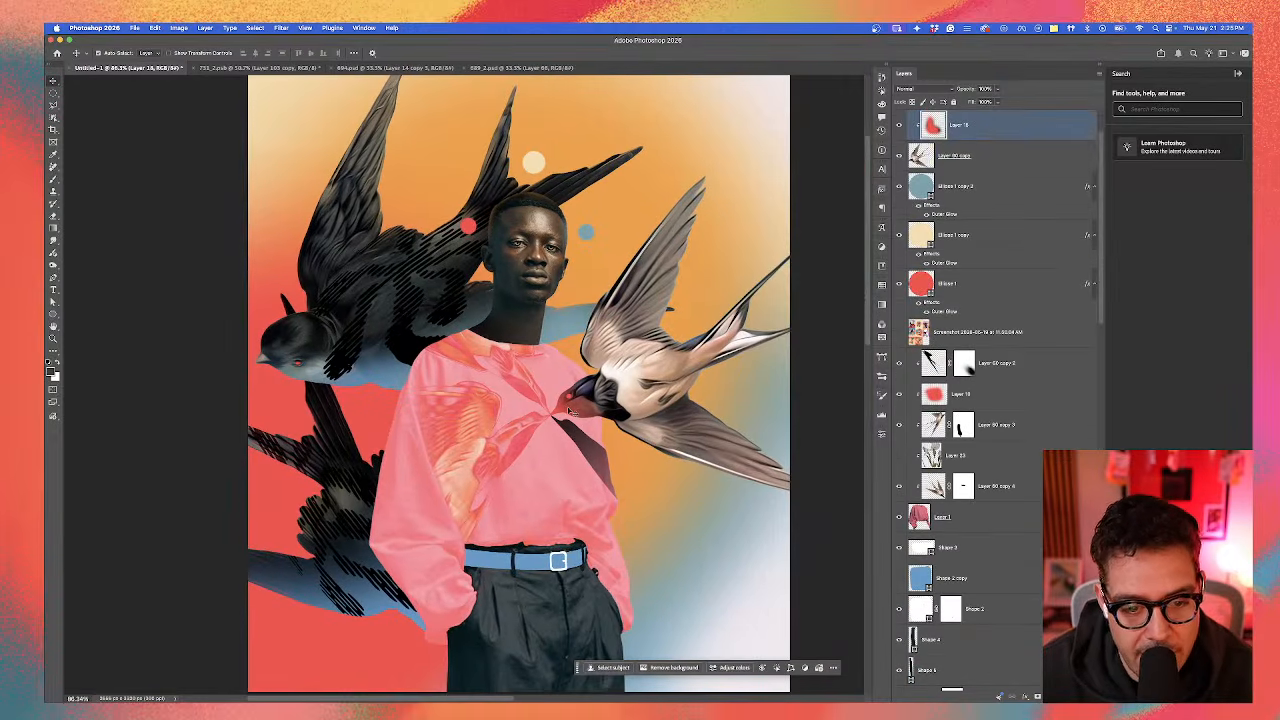
pyautogui.click(1003, 162)
pyautogui.keyDown('super'); pyautogui.click(998, 186); pyautogui.keyUp('super')
pyautogui.click(55, 185)
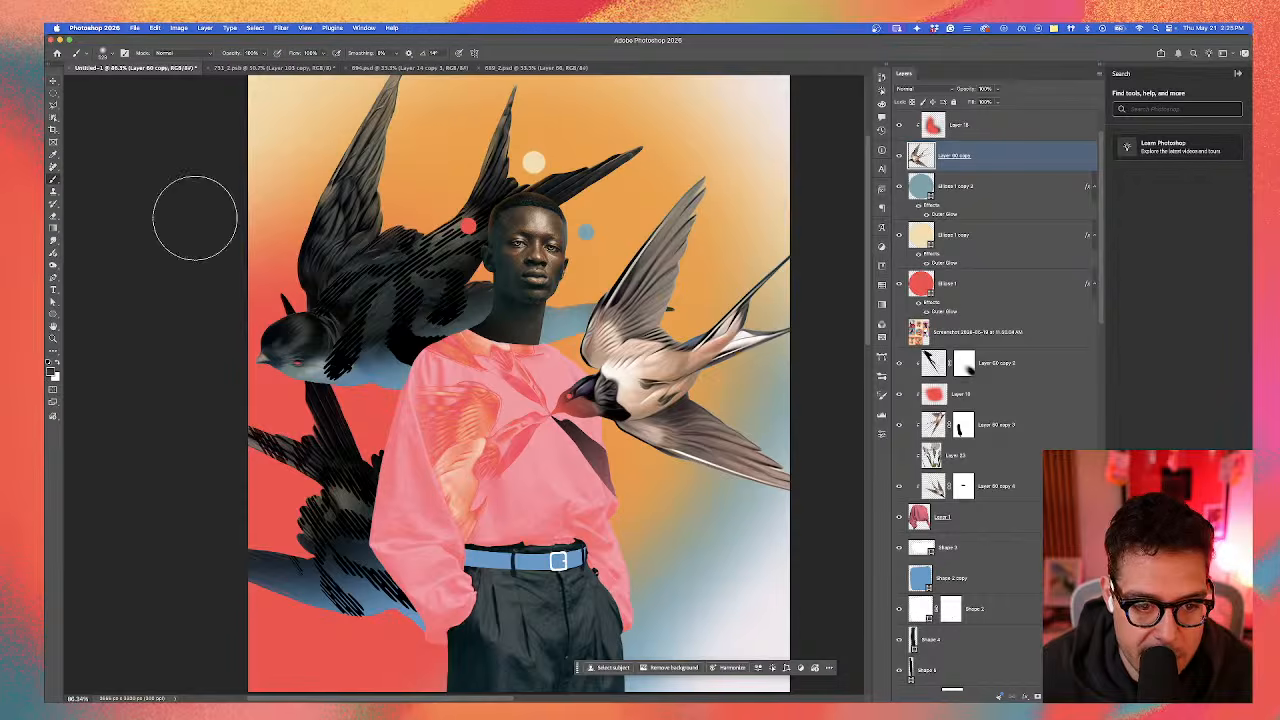
pyautogui.moveTo(670, 420)
pyautogui.mouseDown()
pyautogui.moveTo(643, 405)
pyautogui.moveTo(560, 412)
pyautogui.mouseUp()
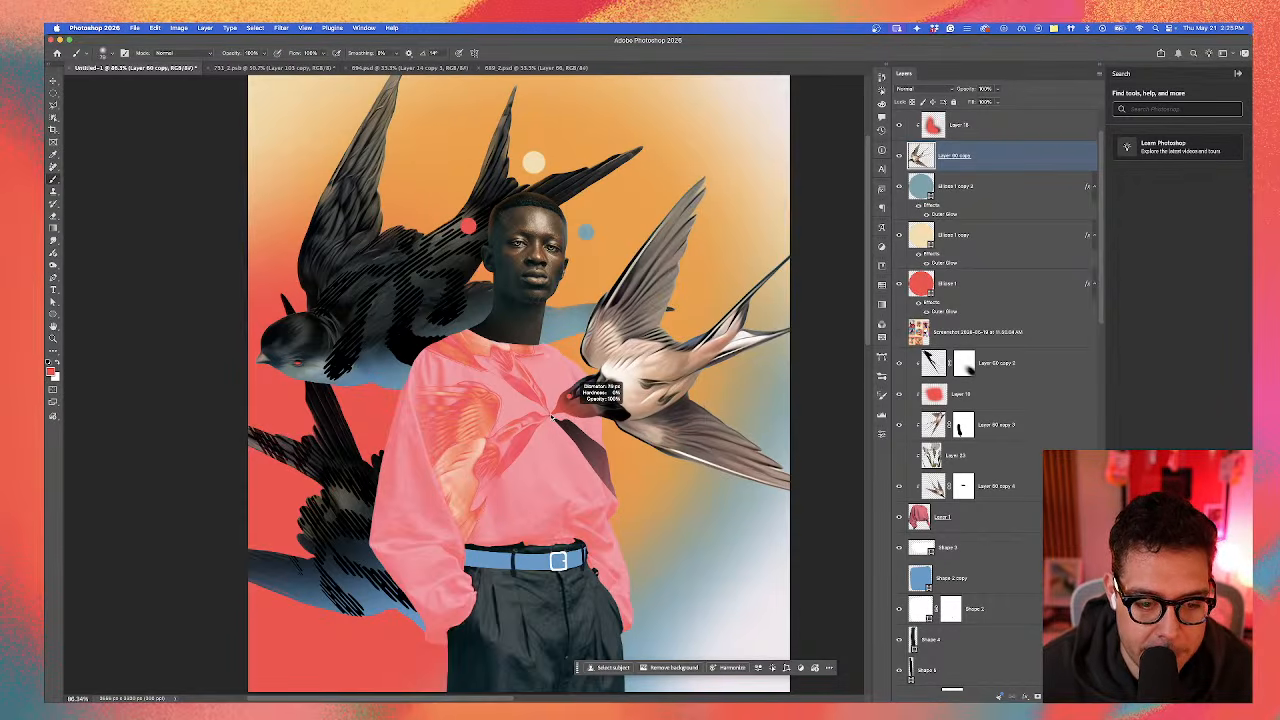
pyautogui.click(185, 53)
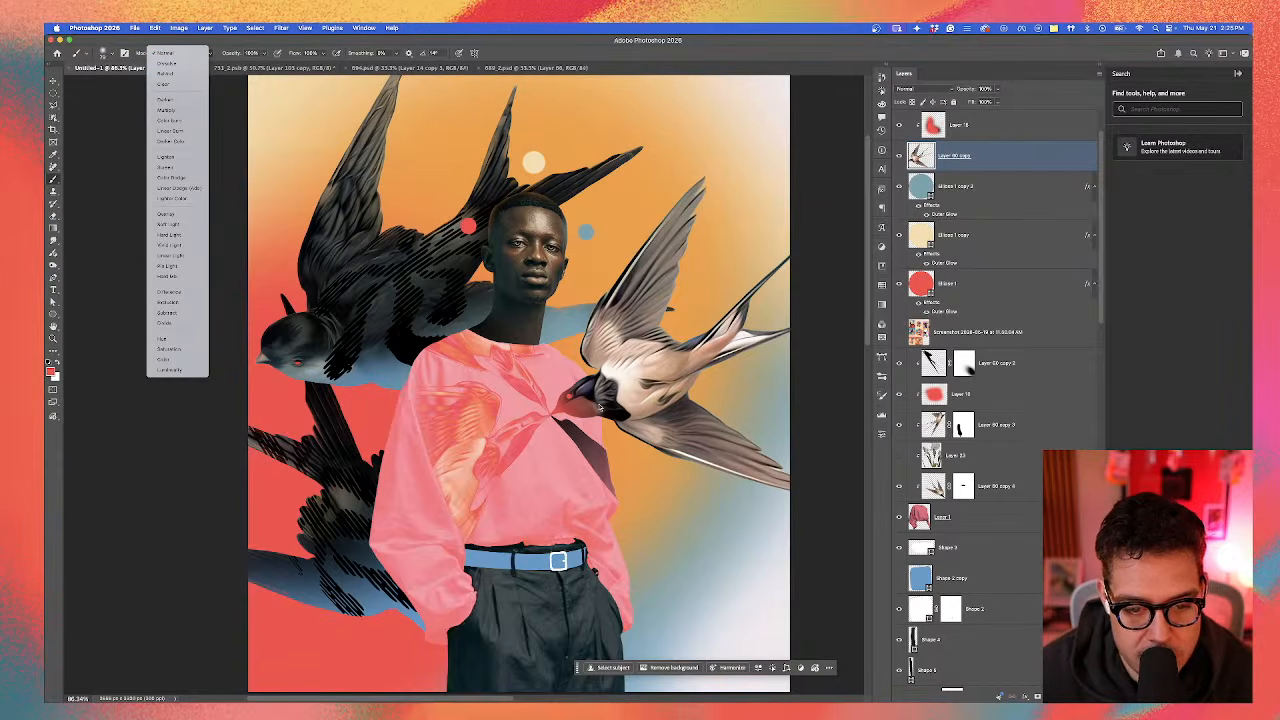
pyautogui.click(600, 407)
pyautogui.scroll(3, 555, 412)
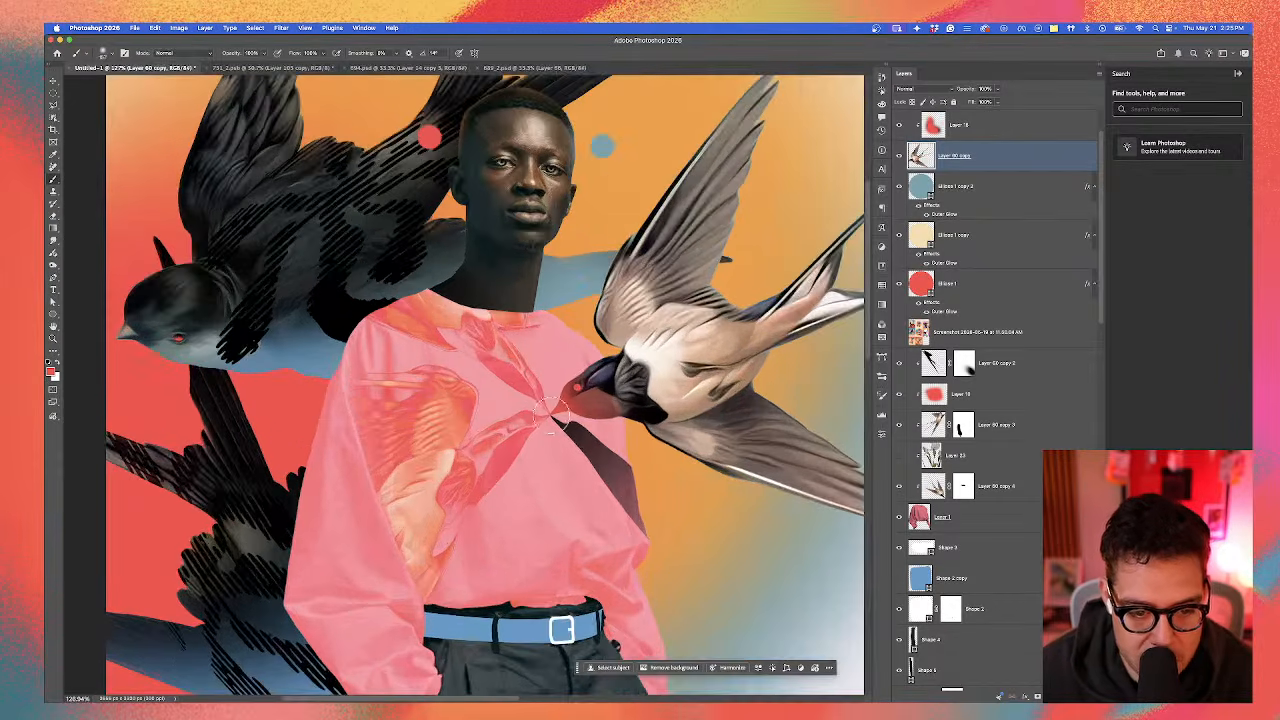
# Step: Try painting a soft red glow at the beak tip directly on the light swallow's layer, and undo it
pyautogui.click(551, 411)
pyautogui.moveTo(550, 414); pyautogui.dragTo(546, 413)
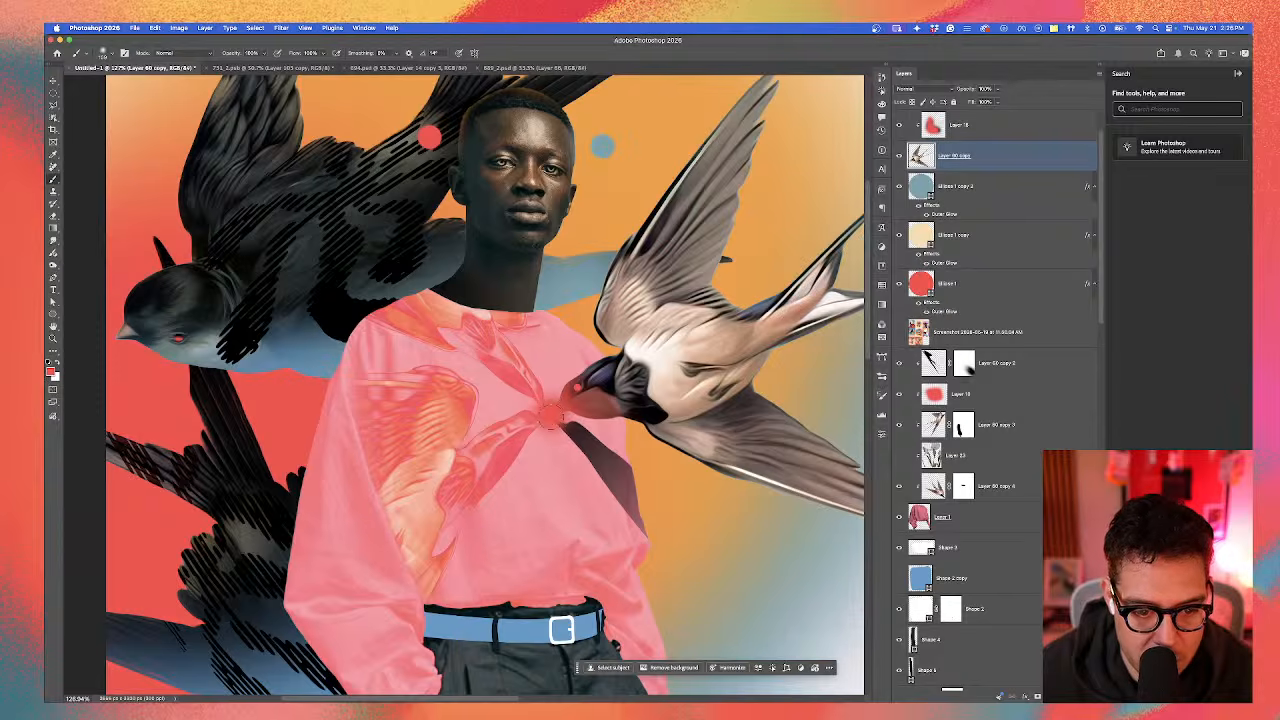
pyautogui.hotkey('ctrl', 't')
pyautogui.rightClick(551, 418)
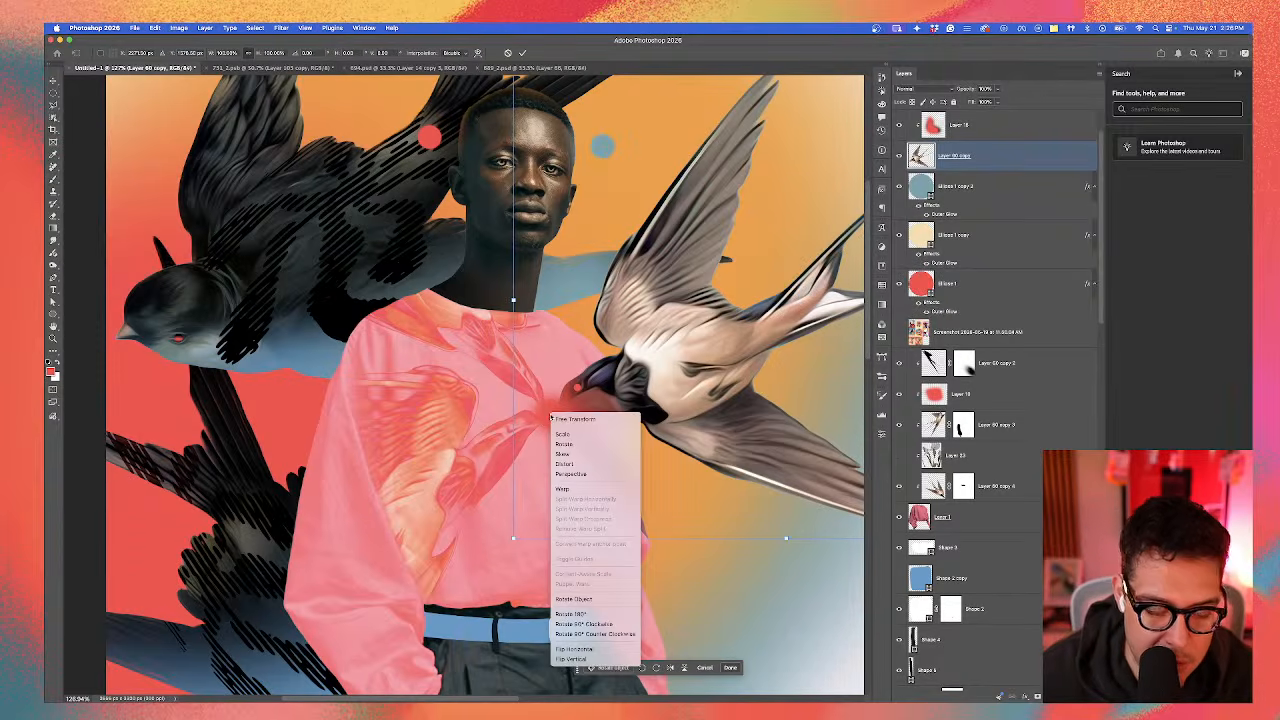
pyautogui.click(566, 383)
pyautogui.press('Return')
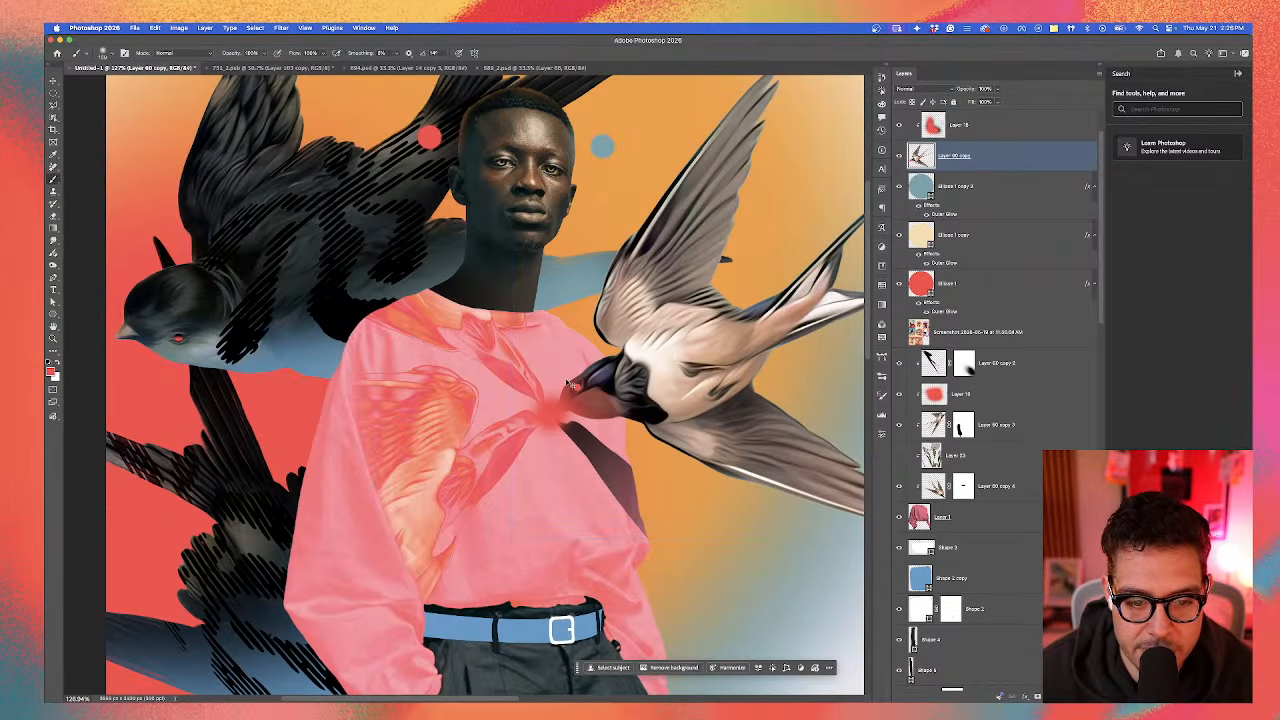
pyautogui.hotkey('ctrl', 'z')
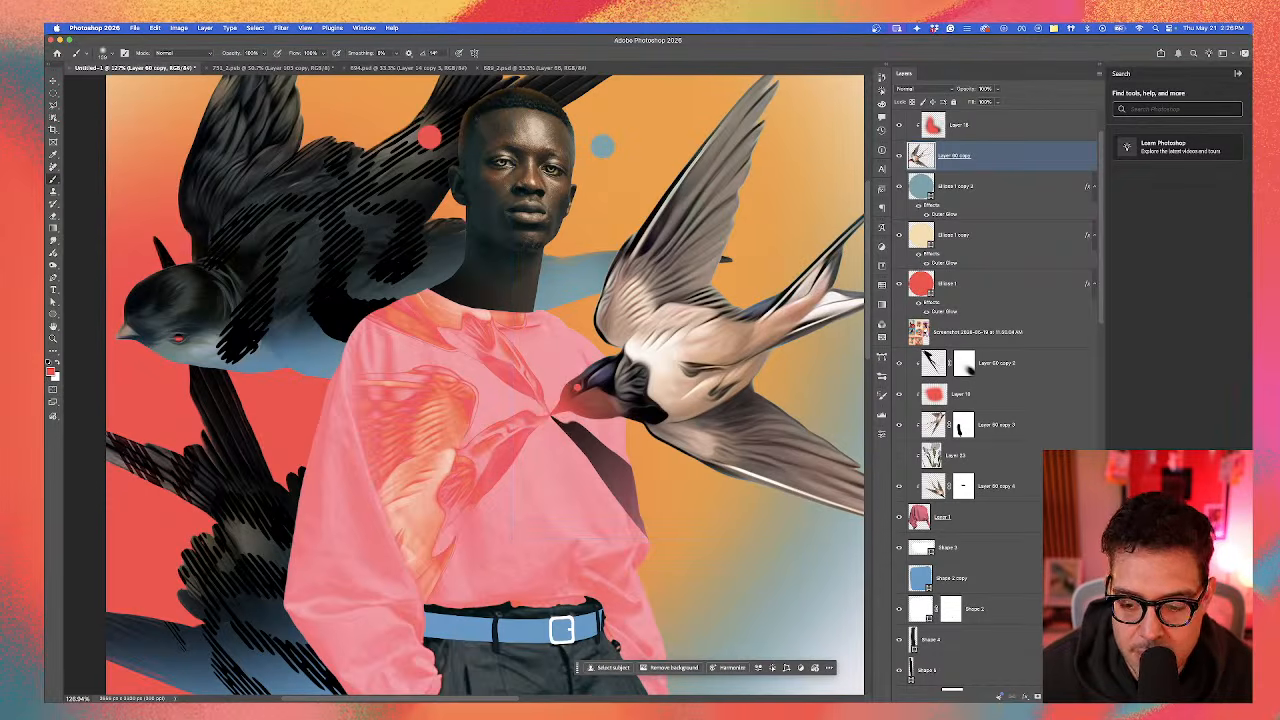
# Step: Paint a soft red glow at the beak tip on a new layer and move that layer above the red ellipse, unclipped
pyautogui.hotkey('ctrl', 'shift', 'alt', 'n')
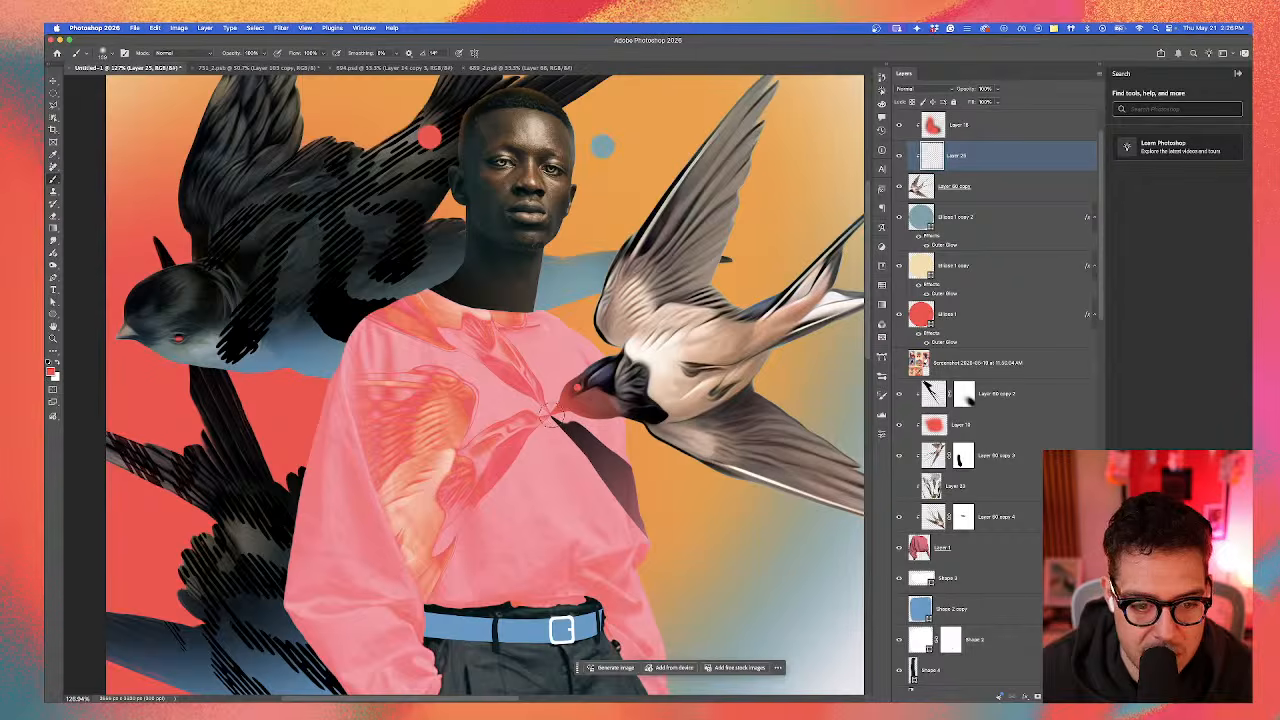
pyautogui.click(550, 420)
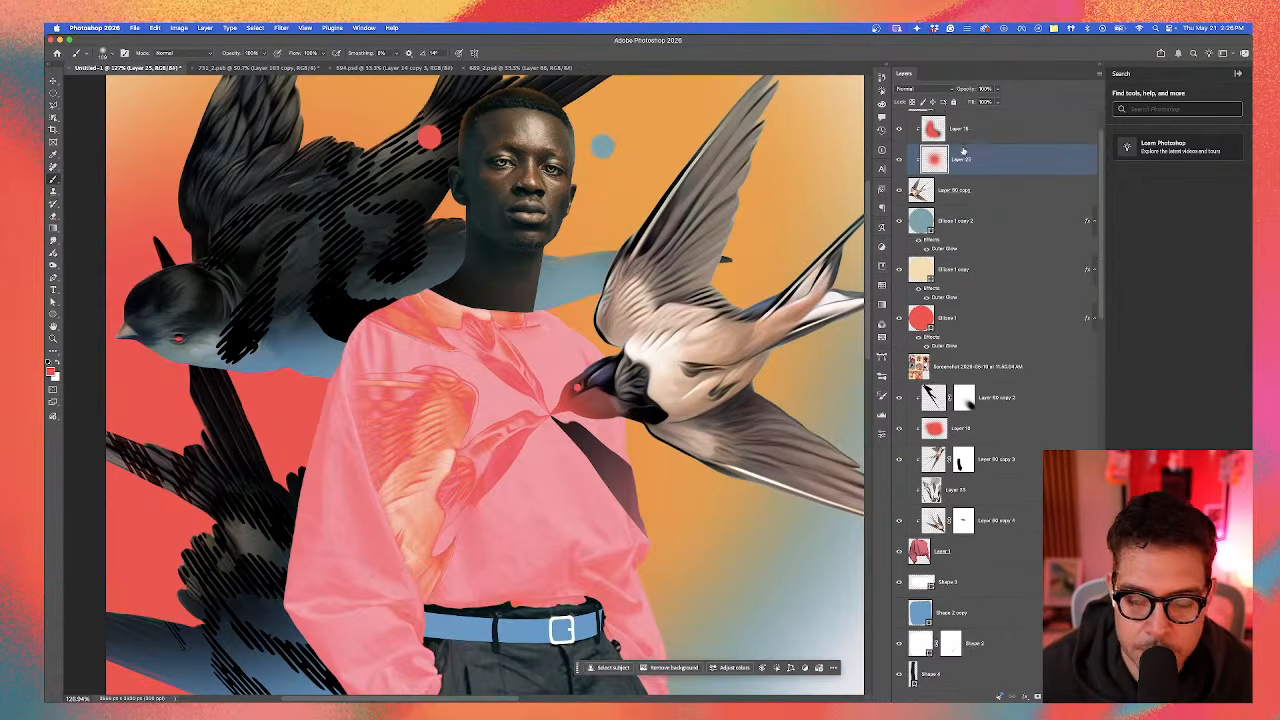
pyautogui.scroll(2, 970, 186)
pyautogui.moveTo(978, 197); pyautogui.dragTo(972, 134)
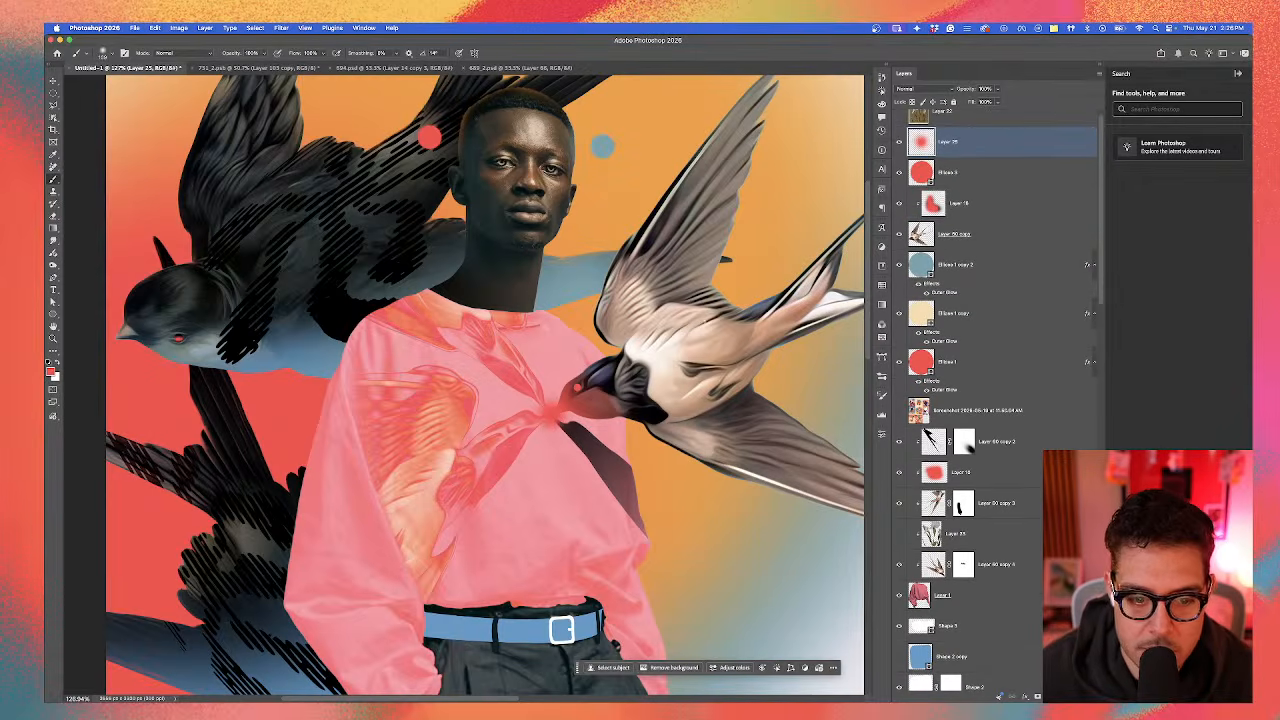
pyautogui.moveTo(540, 419); pyautogui.dragTo(553, 418)
pyautogui.scroll(3, 553, 418)
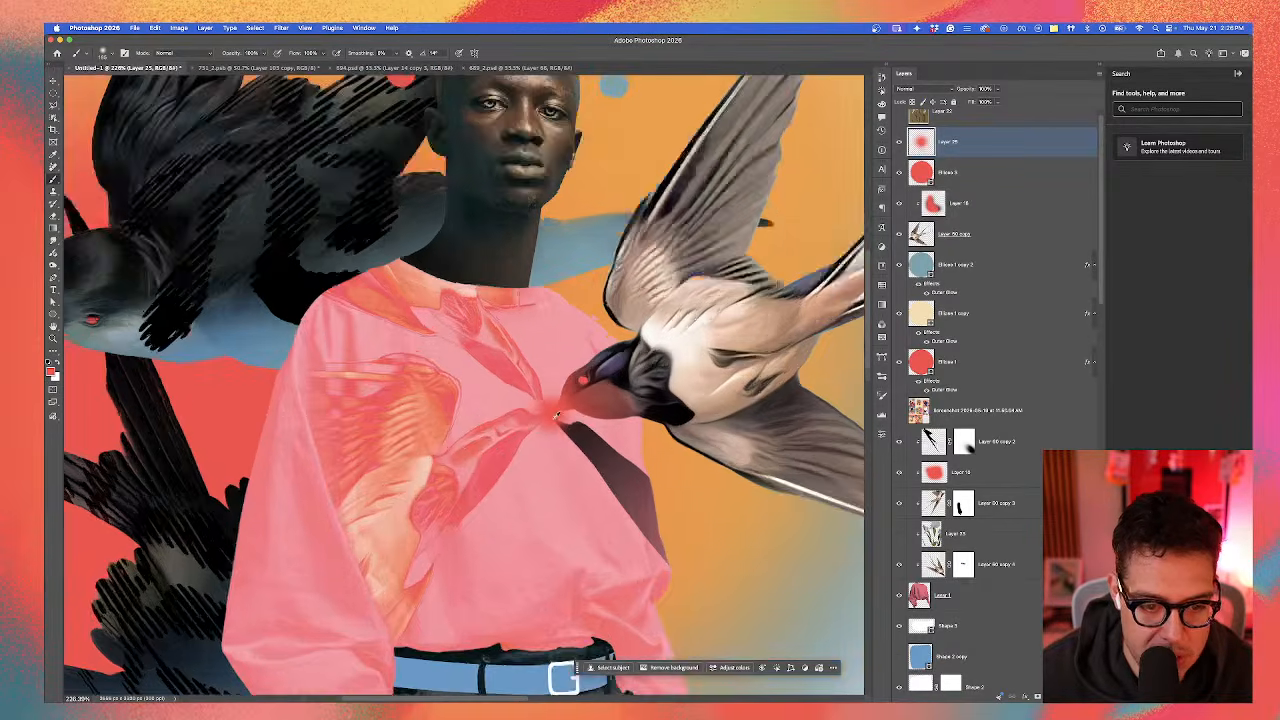
pyautogui.click(549, 414)
# Step: Paint a small orange core in the centre of the red glow, using a smaller brush and orange sampled from the background
pyautogui.keyDown('alt'); pyautogui.click(610, 257); pyautogui.keyUp('alt')
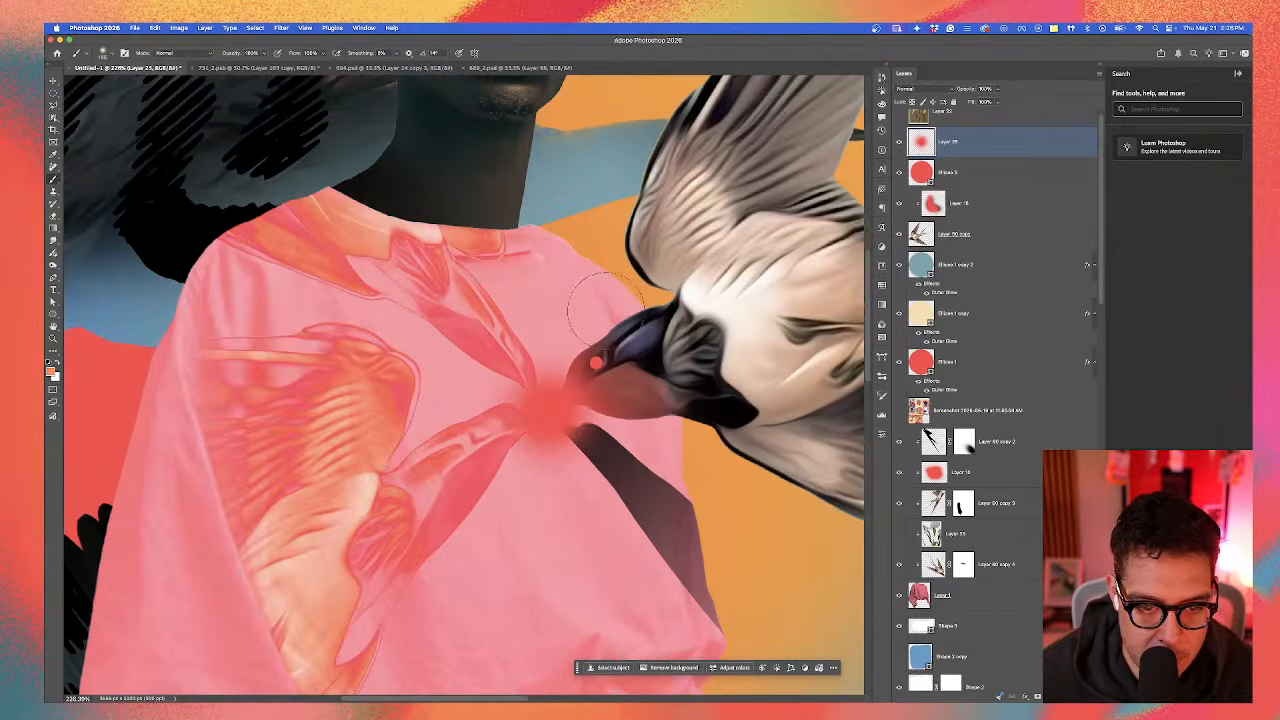
pyautogui.moveTo(606, 312); pyautogui.dragTo(580, 312)
pyautogui.moveTo(543, 406); pyautogui.dragTo(550, 410)
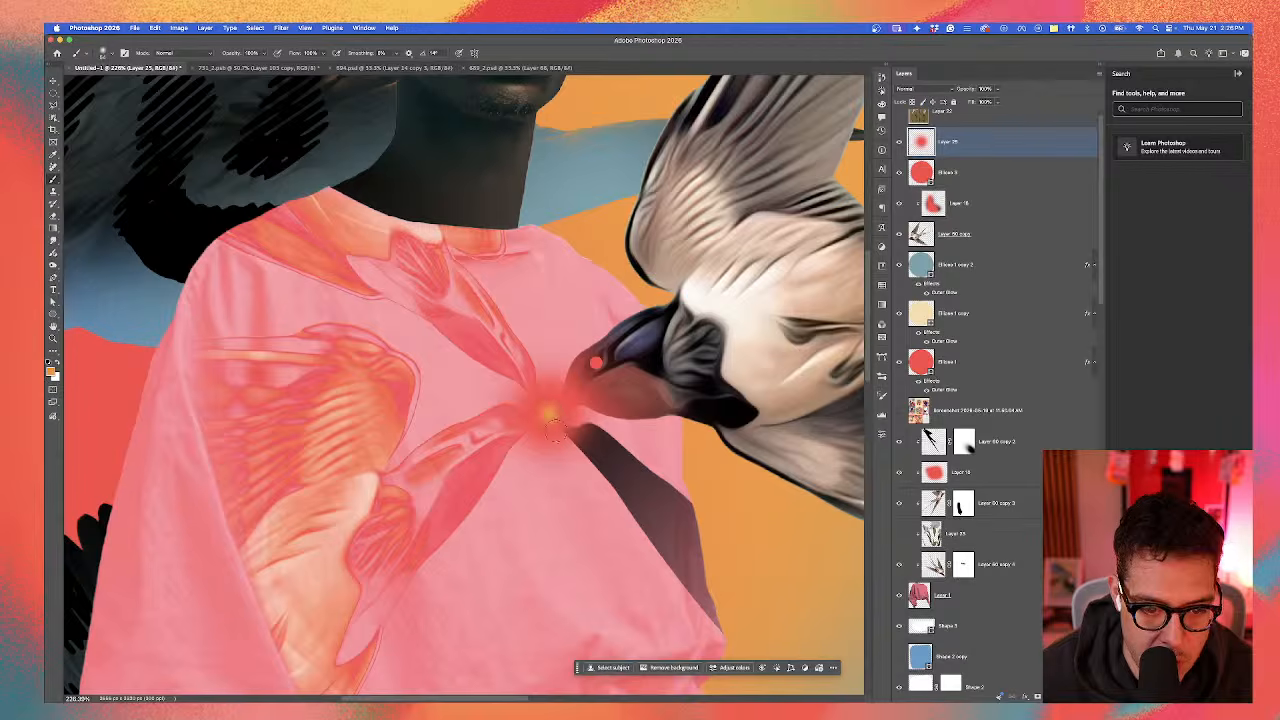
pyautogui.scroll(-6, 548, 413)
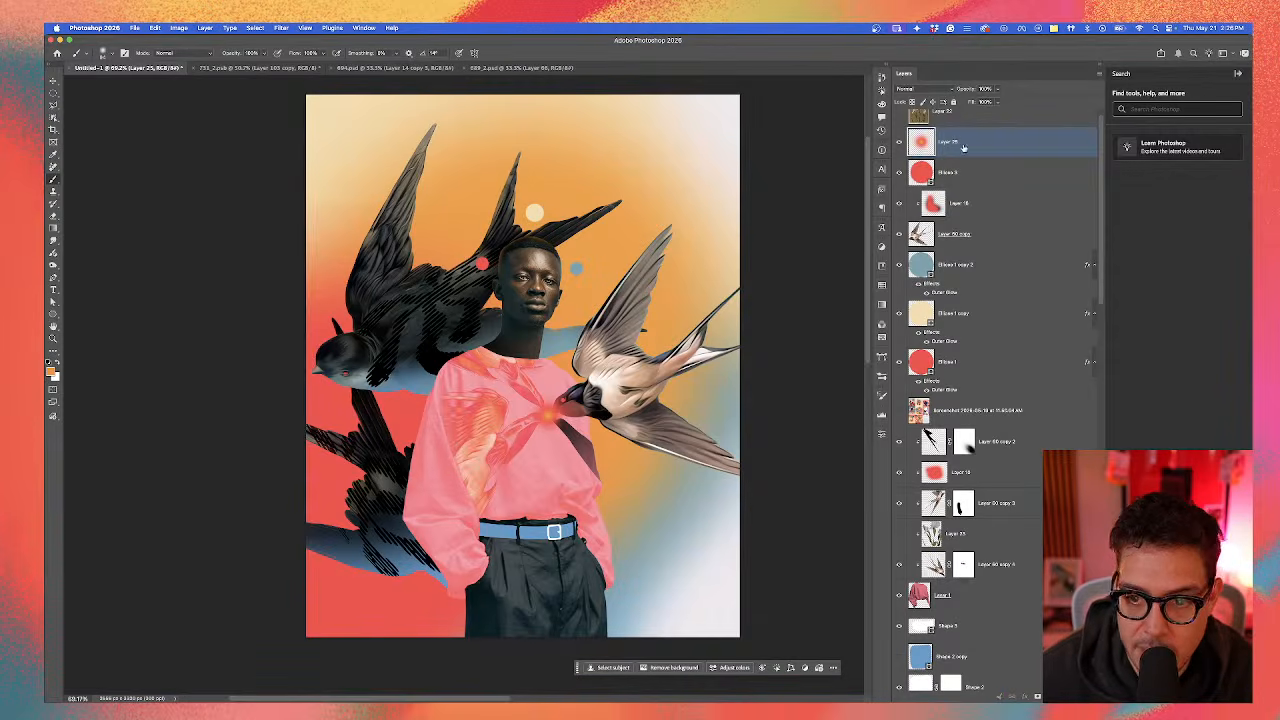
# Step: Try the glow layer beneath the light swallow, and move it back above the red ellipse
pyautogui.moveTo(963, 147); pyautogui.dragTo(960, 255)
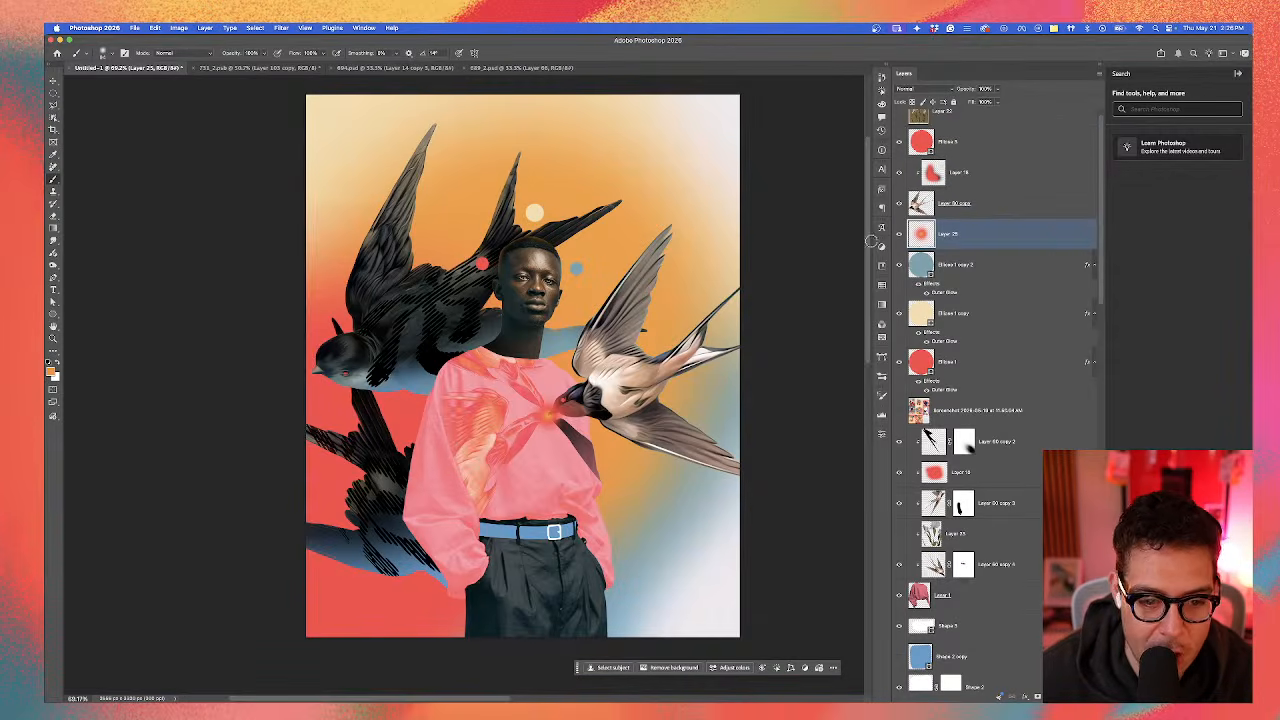
pyautogui.moveTo(1030, 233); pyautogui.dragTo(1000, 127)
pyautogui.scroll(2, 521, 404)
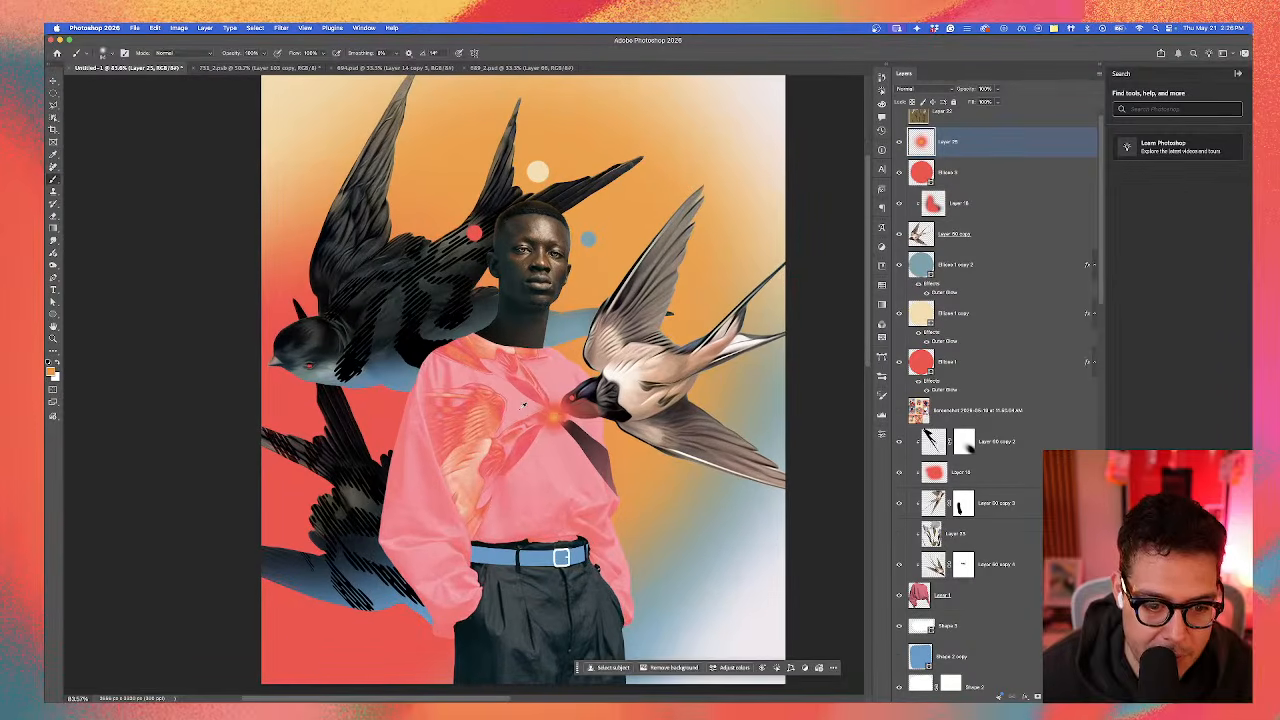
# Step: Warp the red glow layer, stretching it from the beak tip into a tapered streak reaching down across the sweater
pyautogui.press('super+t')
pyautogui.rightClick(562, 414)
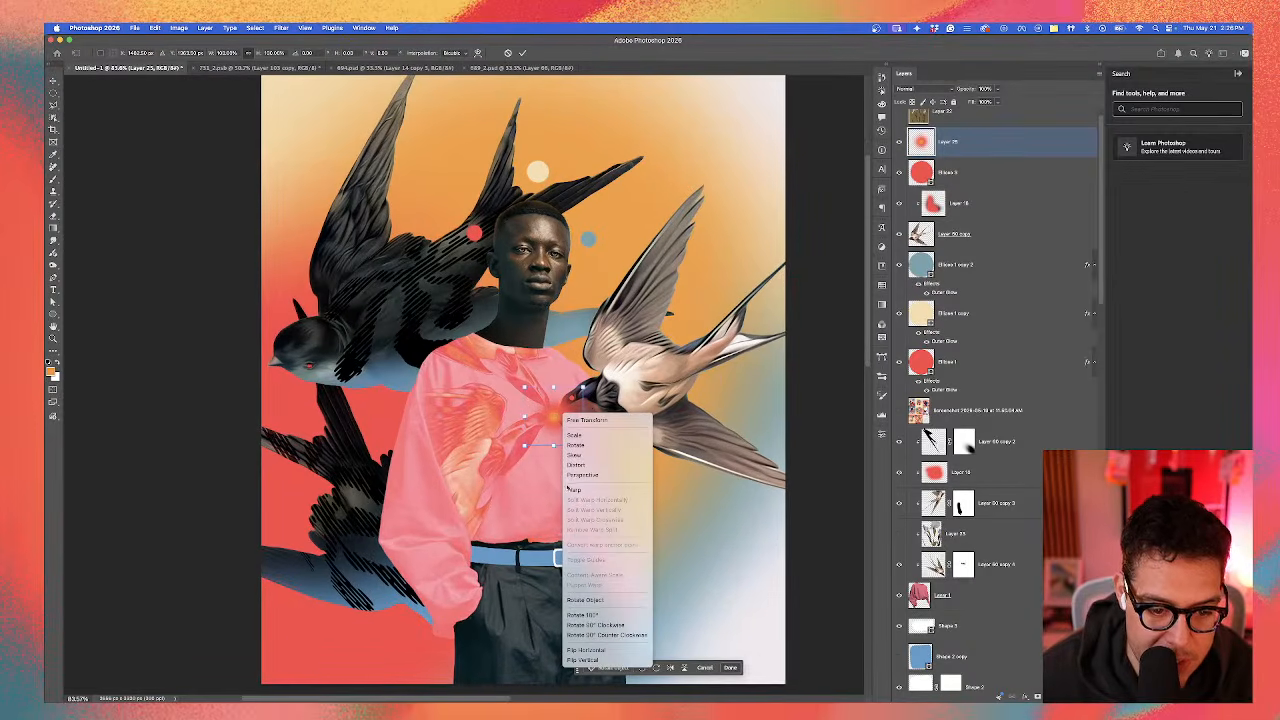
pyautogui.click(590, 490)
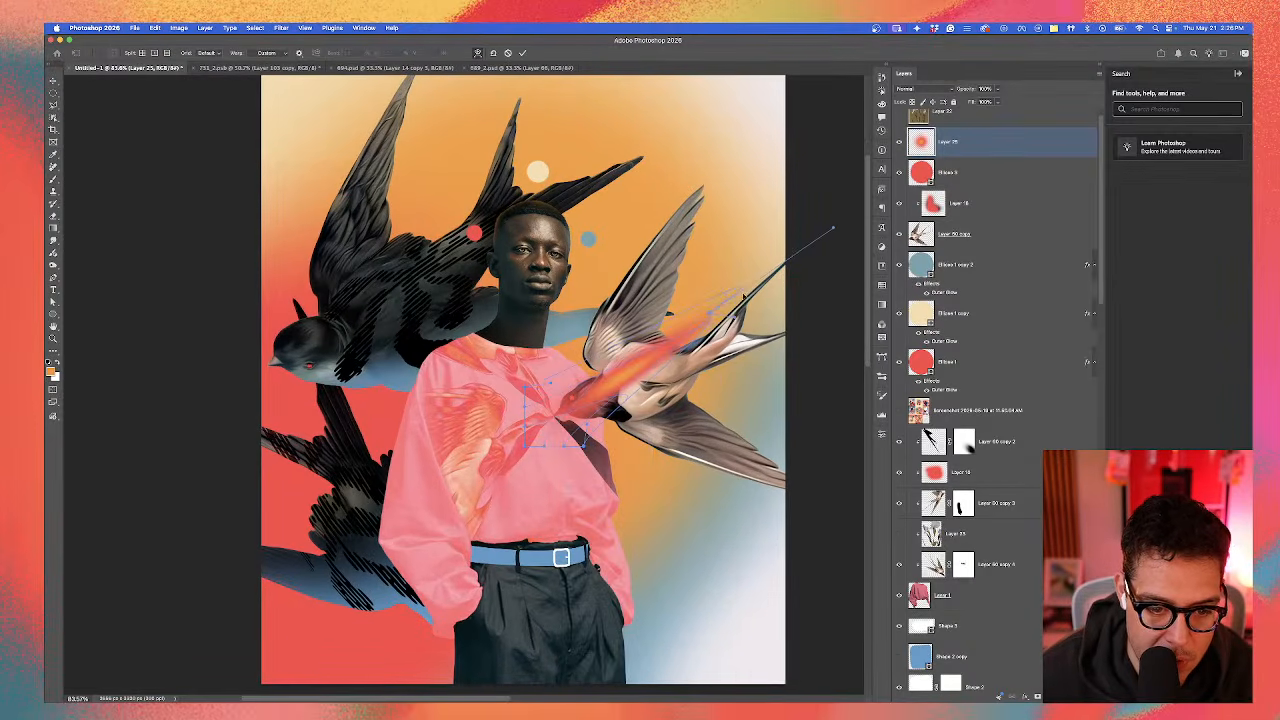
pyautogui.moveTo(550, 424); pyautogui.dragTo(486, 466)
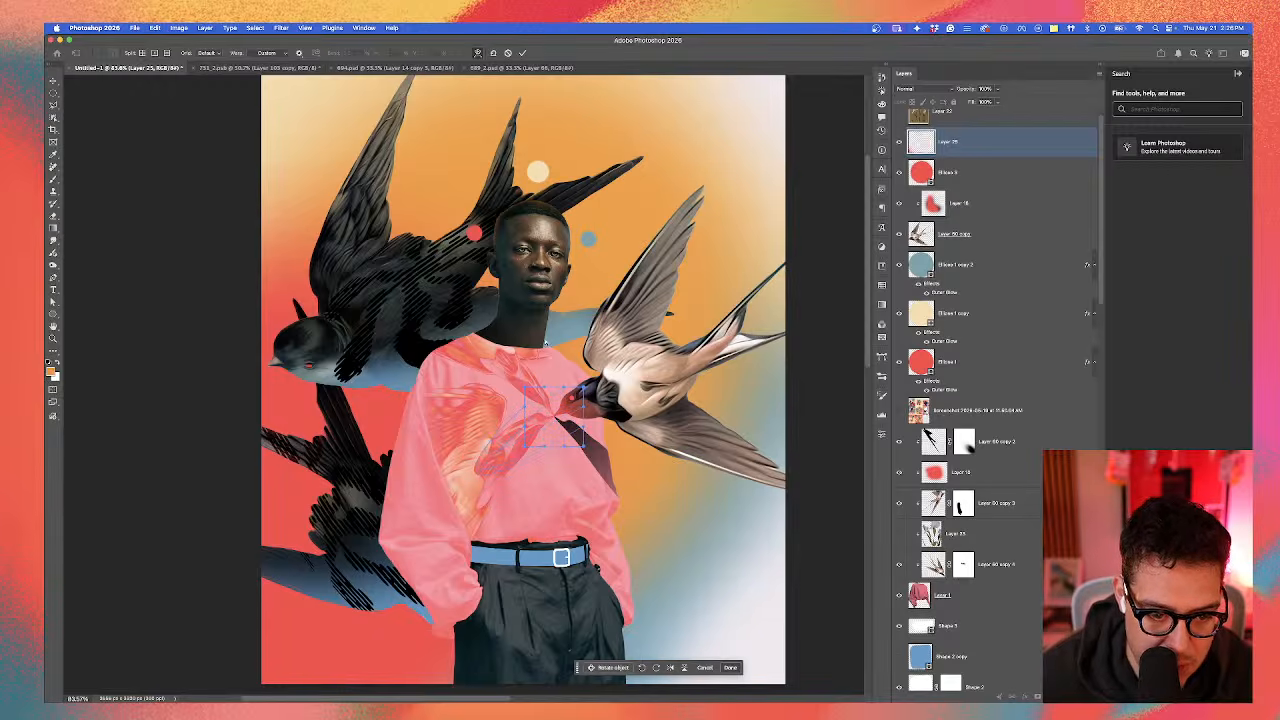
pyautogui.moveTo(527, 386); pyautogui.dragTo(523, 236)
pyautogui.moveTo(580, 444); pyautogui.dragTo(720, 470)
pyautogui.press('Return')
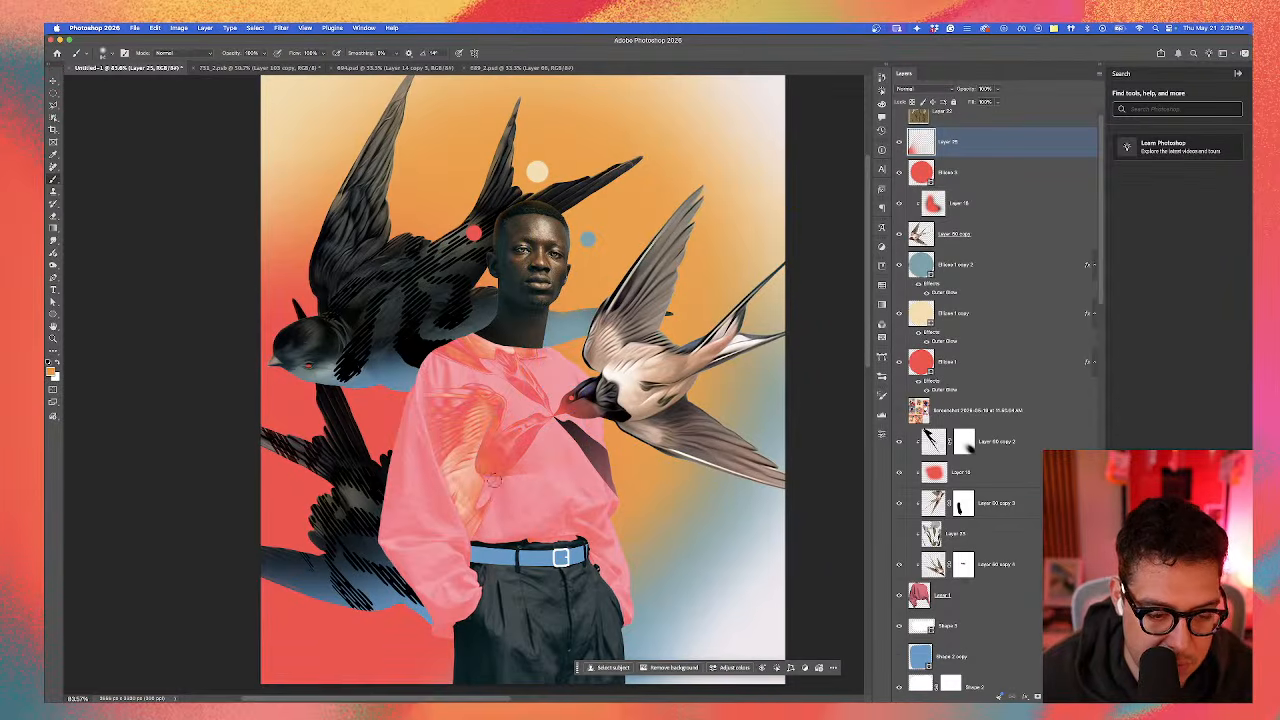
# Step: Move the warped glow over the light swallow's head, then rotate and flatten it into a thin streak starting at the beak
pyautogui.press('v')
pyautogui.moveTo(482, 476); pyautogui.dragTo(562, 416)
pyautogui.press('super+t')
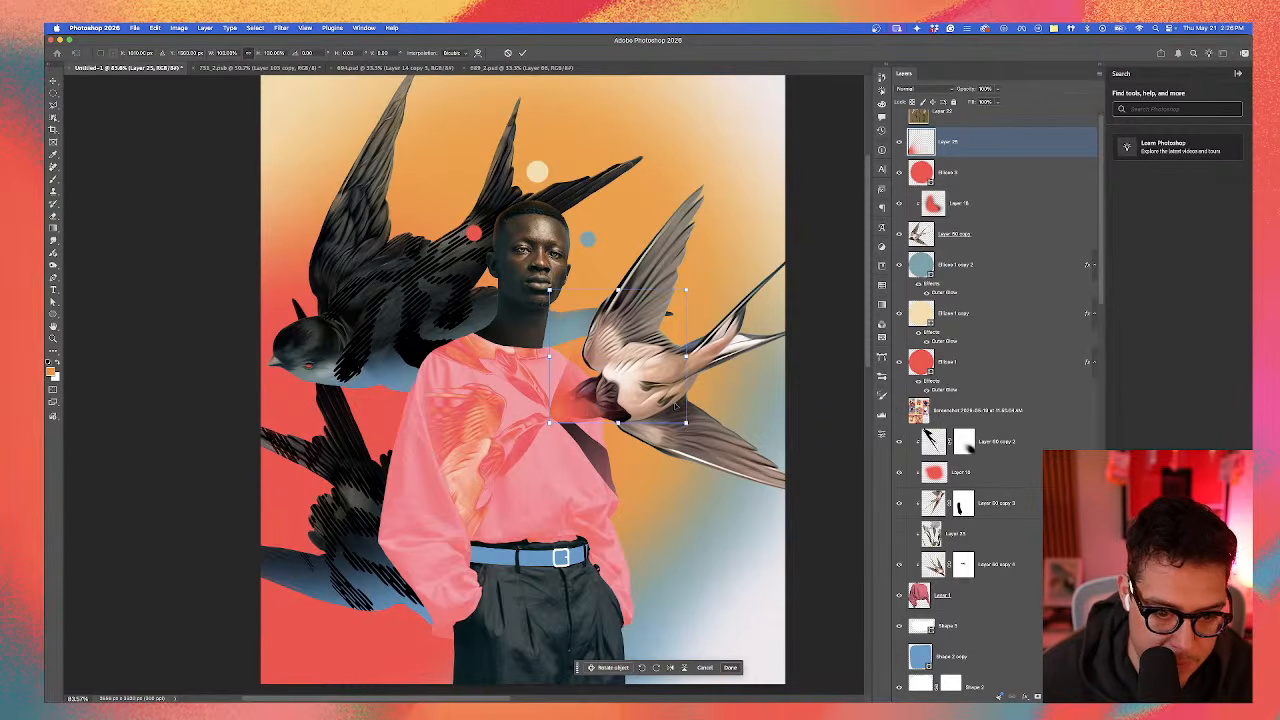
pyautogui.moveTo(687, 425); pyautogui.dragTo(681, 407)
pyautogui.moveTo(661, 373); pyautogui.dragTo(695, 427)
pyautogui.moveTo(596, 346); pyautogui.dragTo(634, 392)
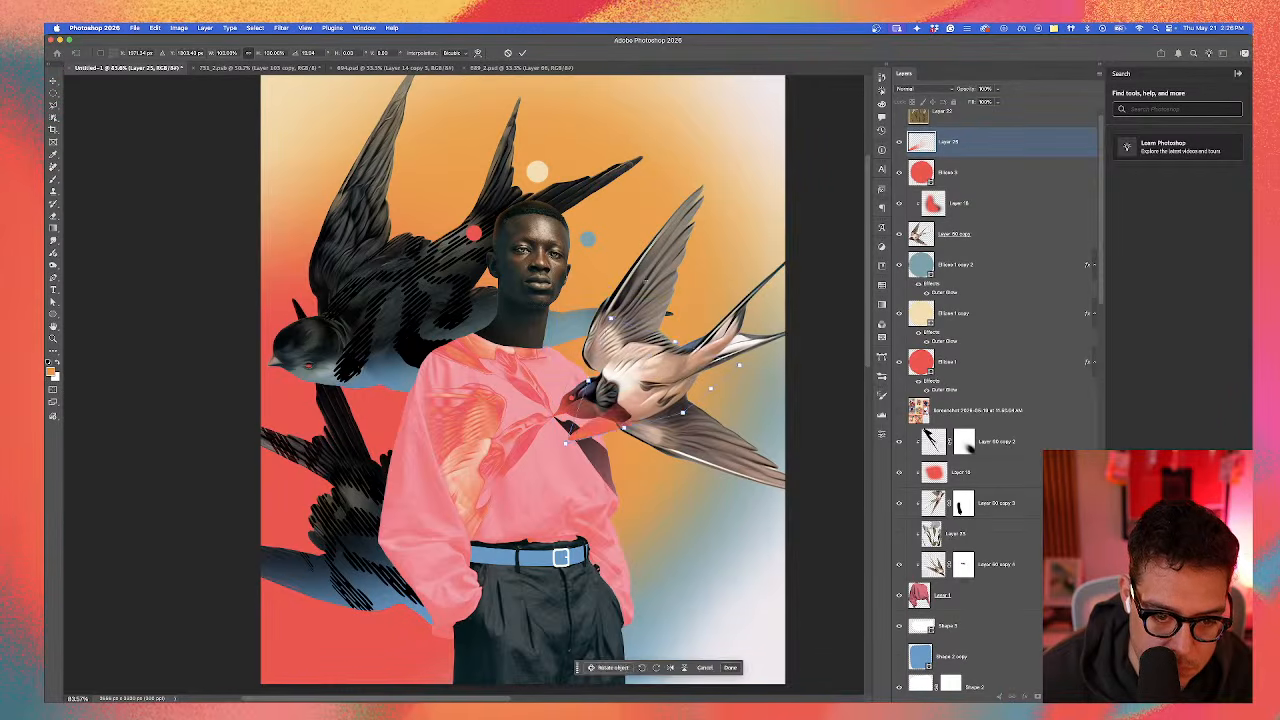
pyautogui.moveTo(641, 311); pyautogui.dragTo(685, 320)
pyautogui.scroll(5, 569, 392)
pyautogui.moveTo(576, 398); pyautogui.dragTo(577, 448)
pyautogui.press('Return')
pyautogui.scroll(-3, 577, 448)
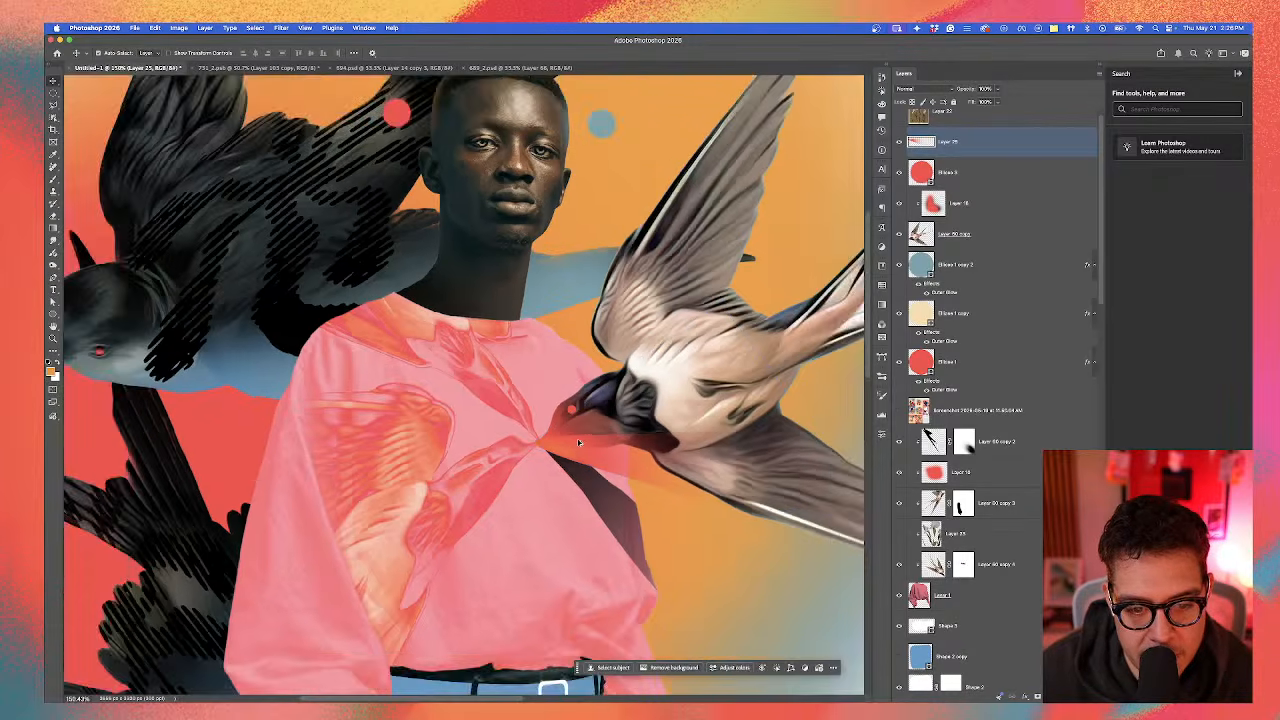
# Step: Set the glow streak layer's blend mode to Vivid Light and hide the layer
pyautogui.scroll(1, 578, 442)
pyautogui.click(922, 91)
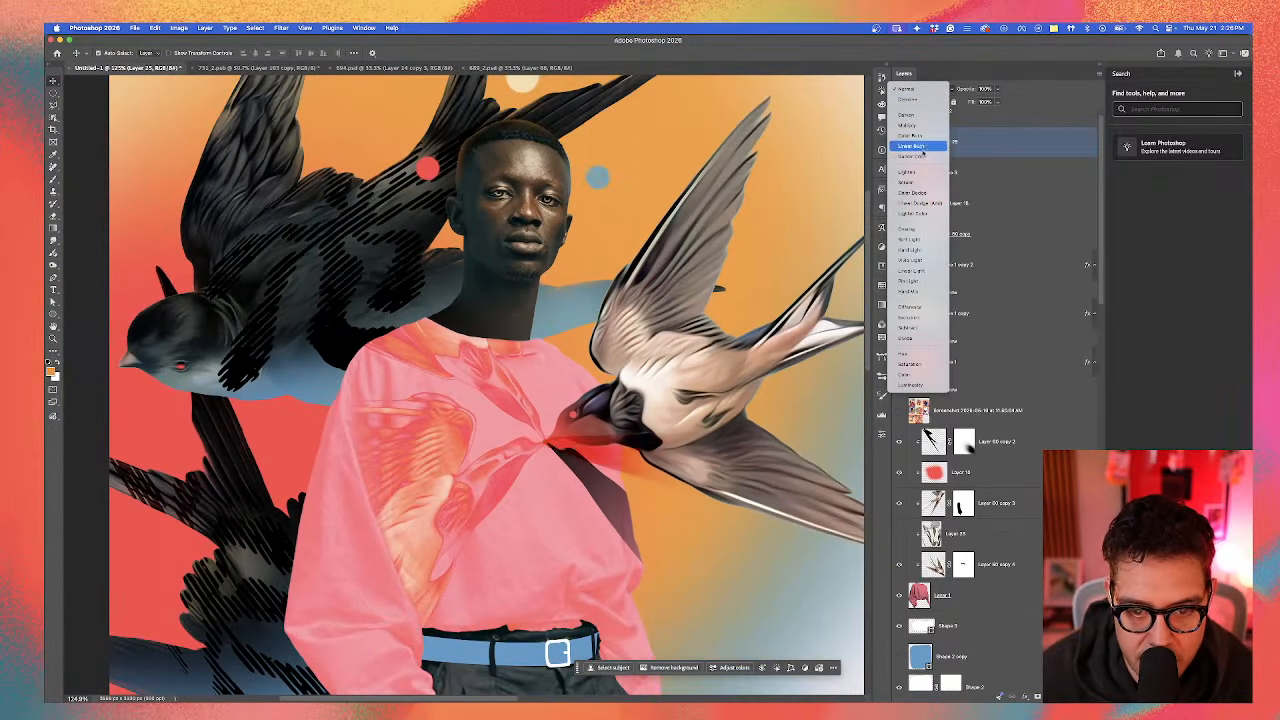
pyautogui.click(911, 260)
pyautogui.click(898, 142)
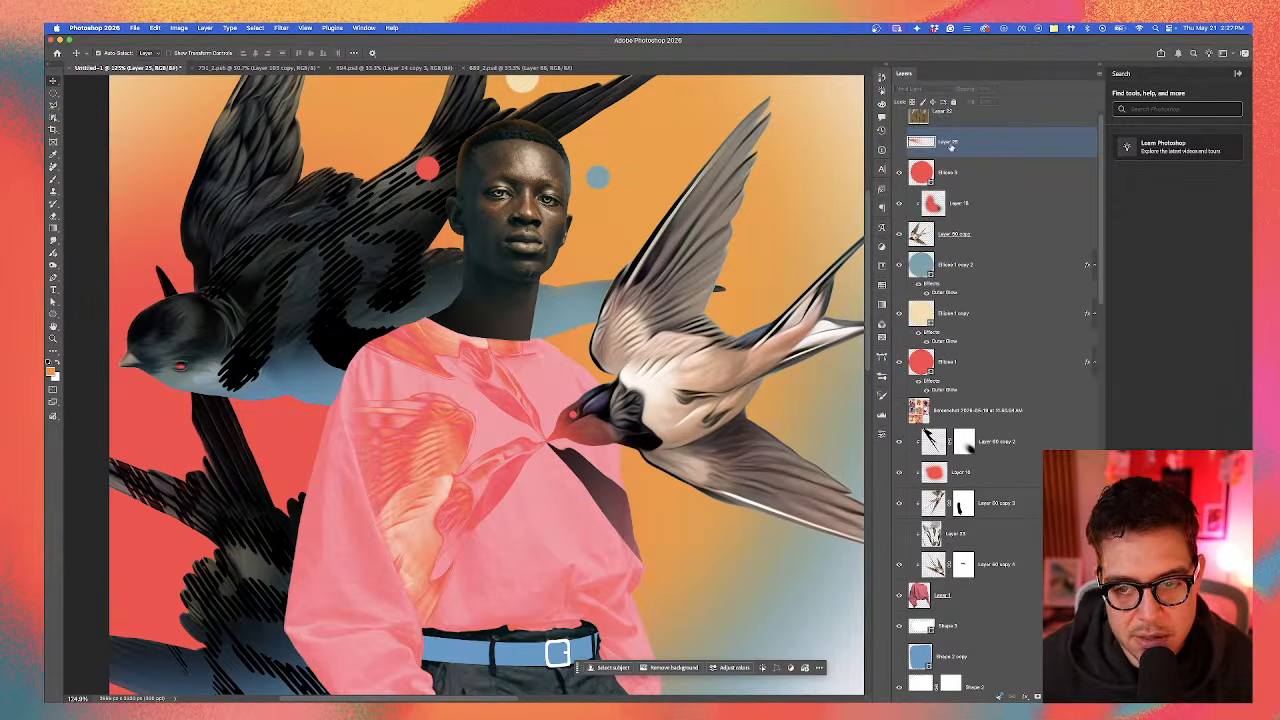
# Step: Paint a speckled orange glow at the beak tip on a new layer with the Brush mode set to Dissolve
pyautogui.press('b')
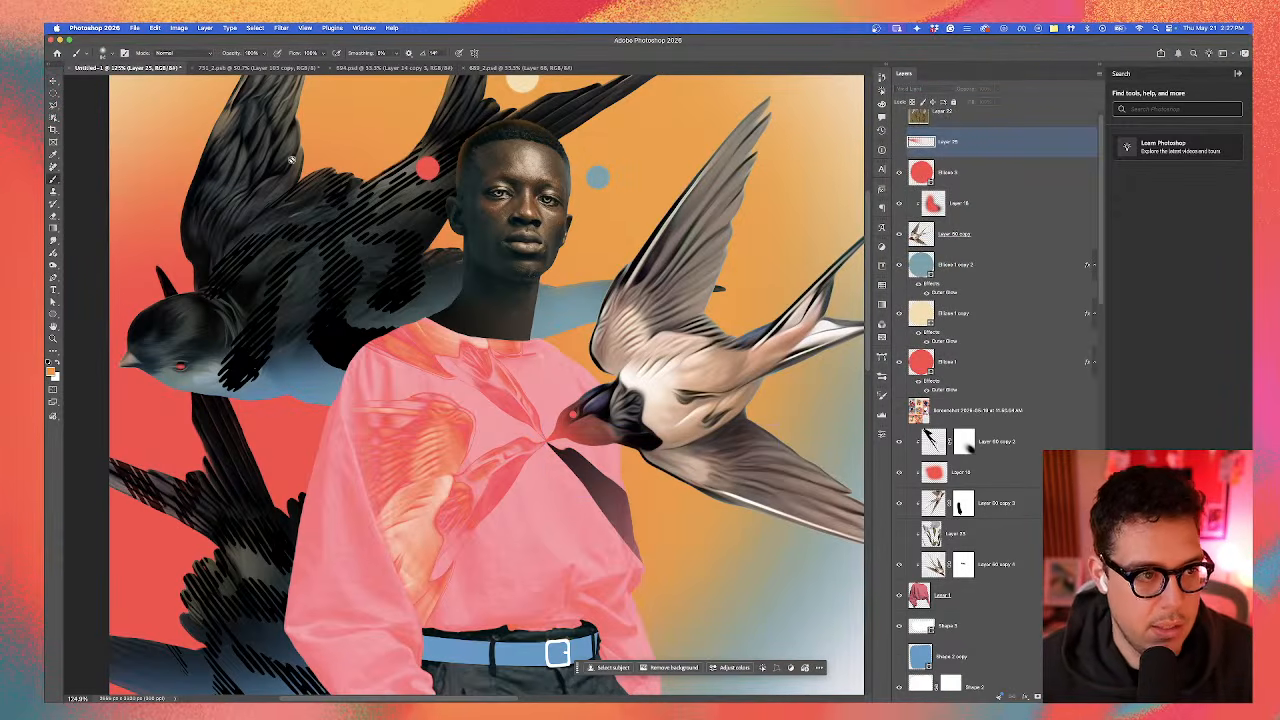
pyautogui.click(189, 57)
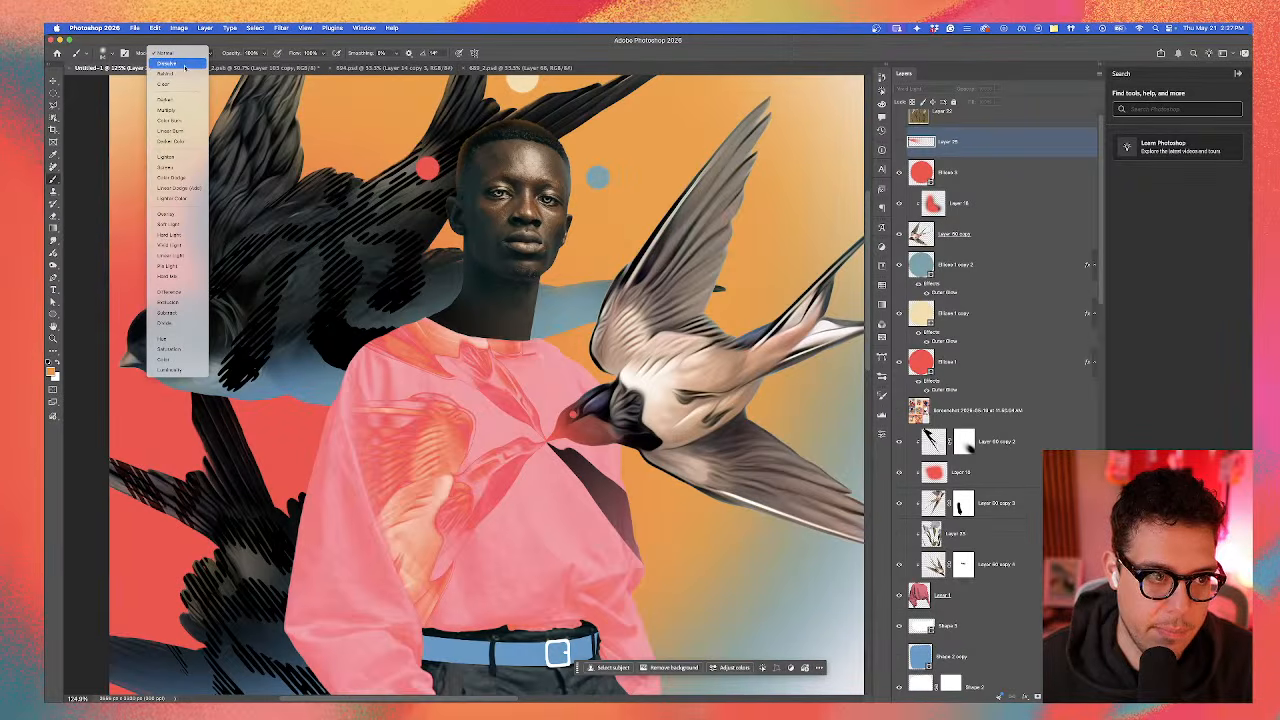
pyautogui.click(184, 66)
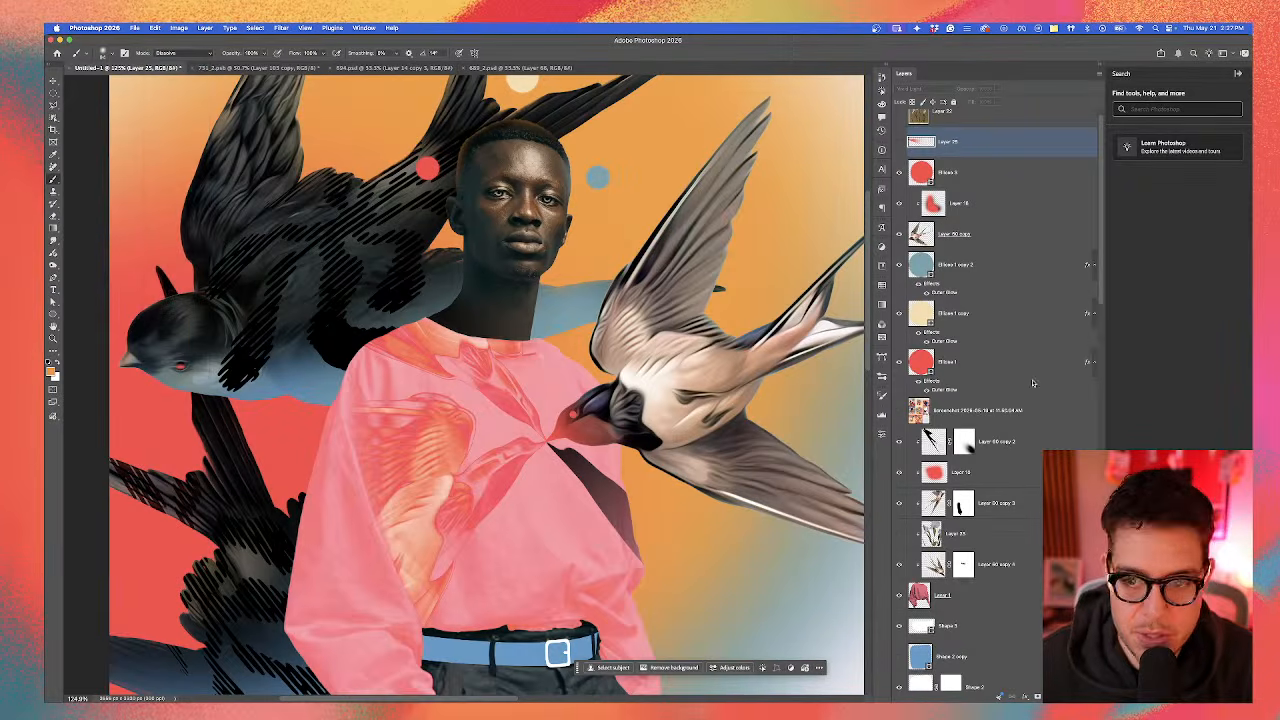
pyautogui.press('shift+alt+super+n')
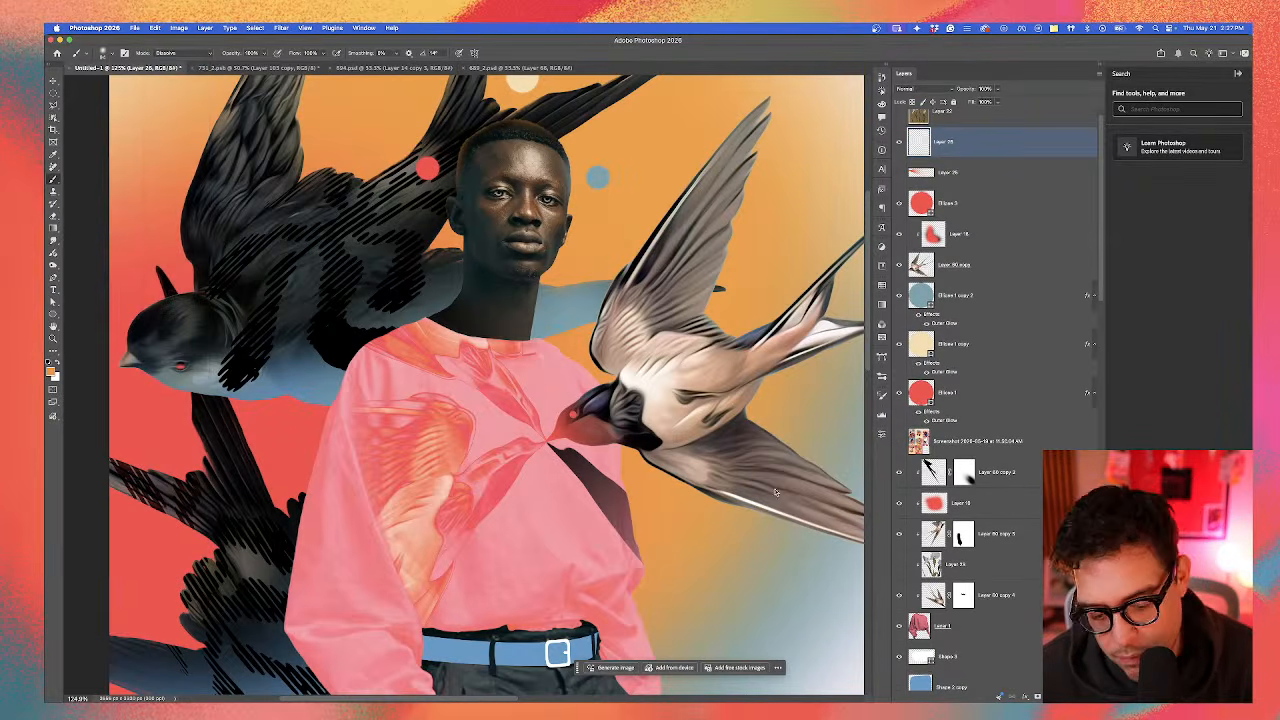
pyautogui.moveTo(664, 393); pyautogui.dragTo(694, 393)
pyautogui.scroll(1, 563, 455)
pyautogui.moveTo(563, 456); pyautogui.dragTo(545, 455)
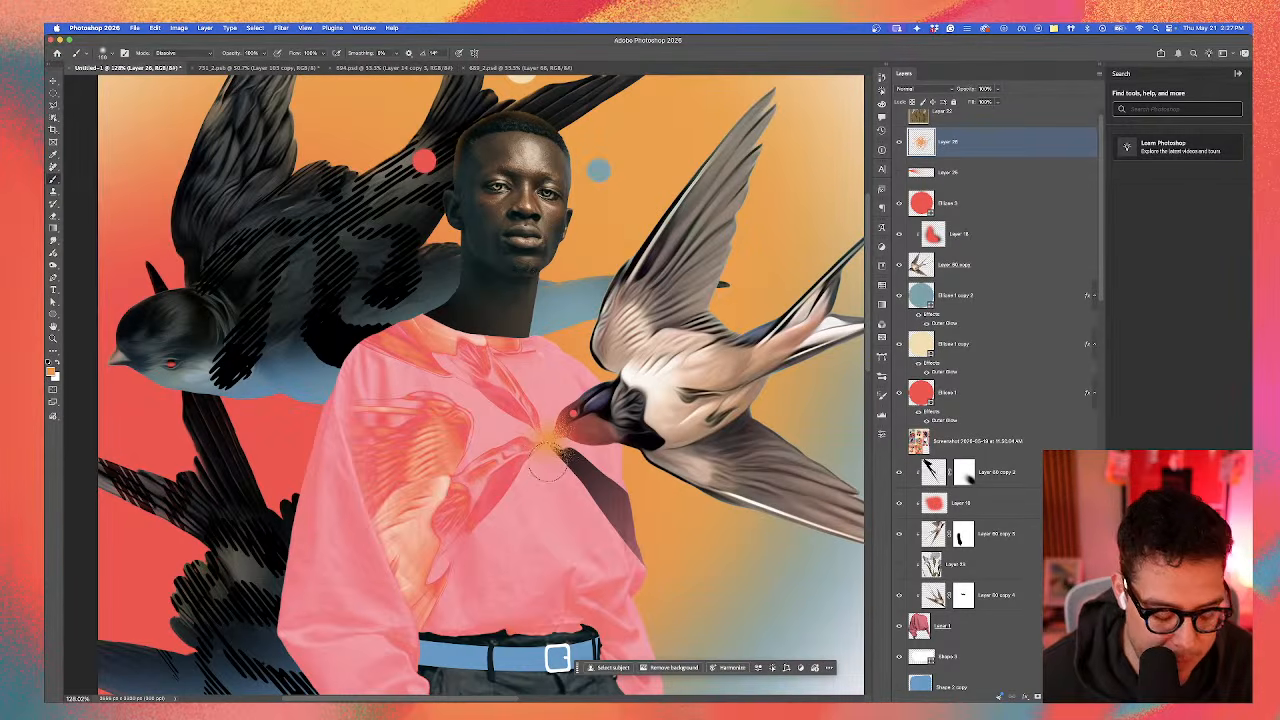
# Step: Warp the speckled glow from the beak tip into a long trail running diagonally down across the sweater
pyautogui.hotkey('ctrl', 't')
pyautogui.rightClick(553, 444)
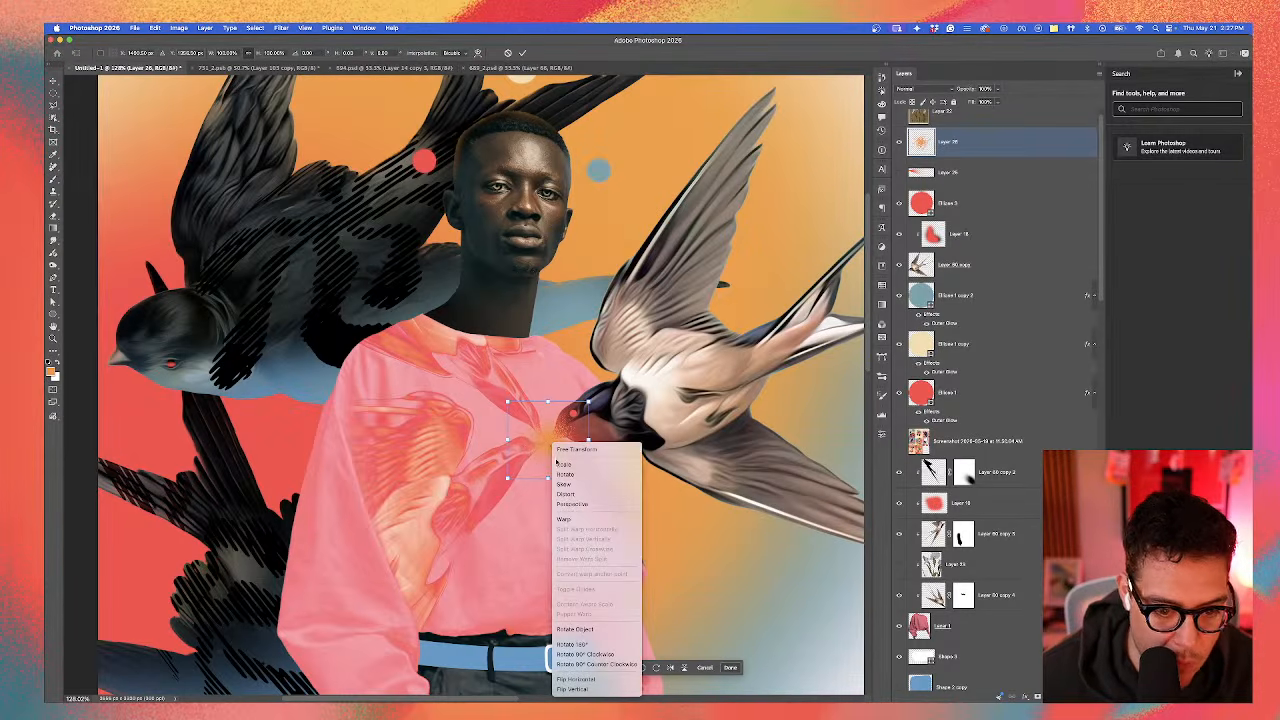
pyautogui.click(566, 518)
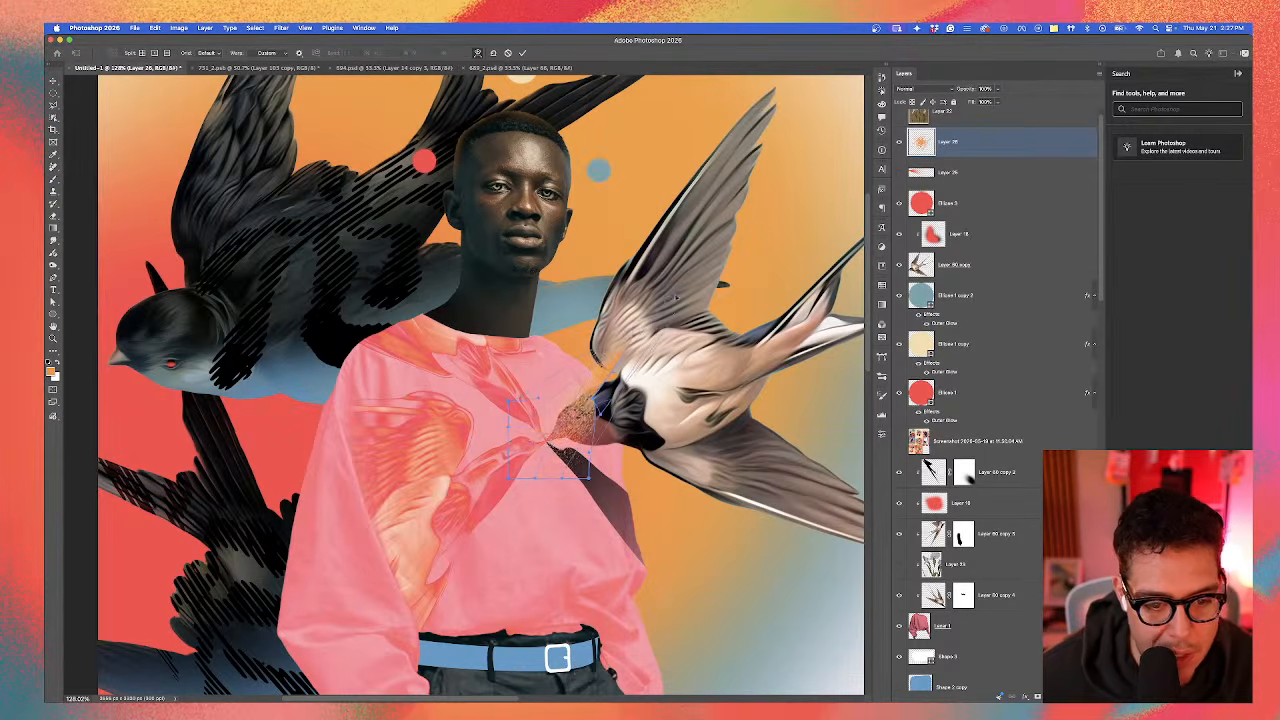
pyautogui.moveTo(565, 420)
pyautogui.mouseDown()
pyautogui.moveTo(598, 425)
pyautogui.moveTo(559, 486)
pyautogui.moveTo(658, 458)
pyautogui.moveTo(655, 430)
pyautogui.moveTo(769, 340)
pyautogui.moveTo(802, 137)
pyautogui.mouseUp()
pyautogui.press('super+z')
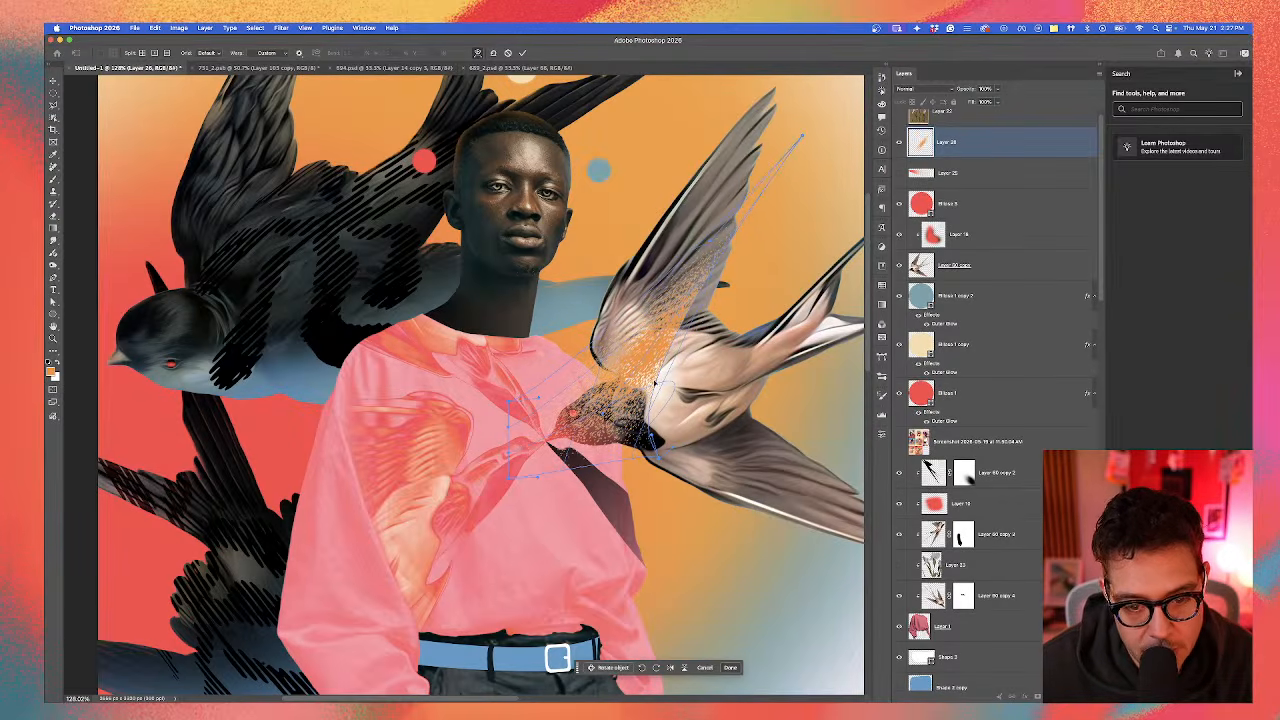
pyautogui.moveTo(654, 437); pyautogui.dragTo(710, 334)
pyautogui.moveTo(650, 375); pyautogui.dragTo(443, 601)
pyautogui.moveTo(445, 602)
pyautogui.mouseDown()
pyautogui.moveTo(408, 562)
pyautogui.moveTo(423, 578)
pyautogui.mouseUp()
pyautogui.press('Return')
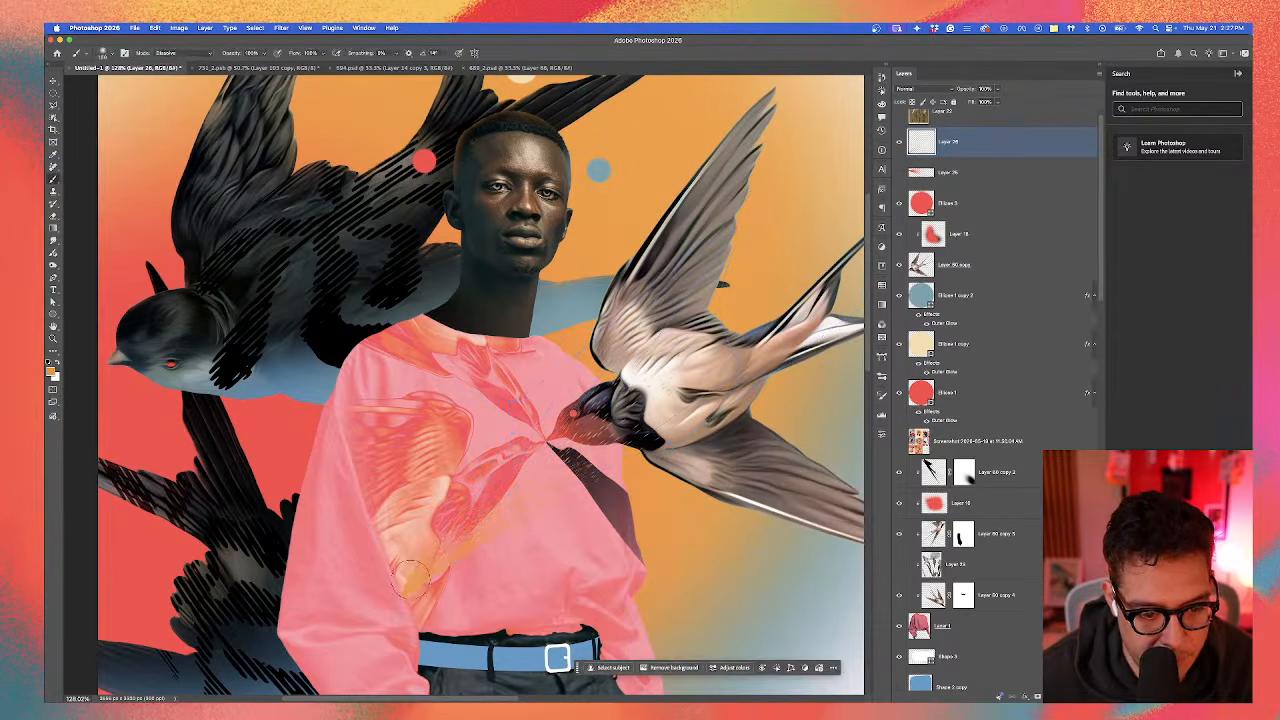
# Step: Move the speckled trail over to the light swallow's beak, and hide its layer
pyautogui.moveTo(428, 587); pyautogui.dragTo(597, 438)
pyautogui.press('super+0')
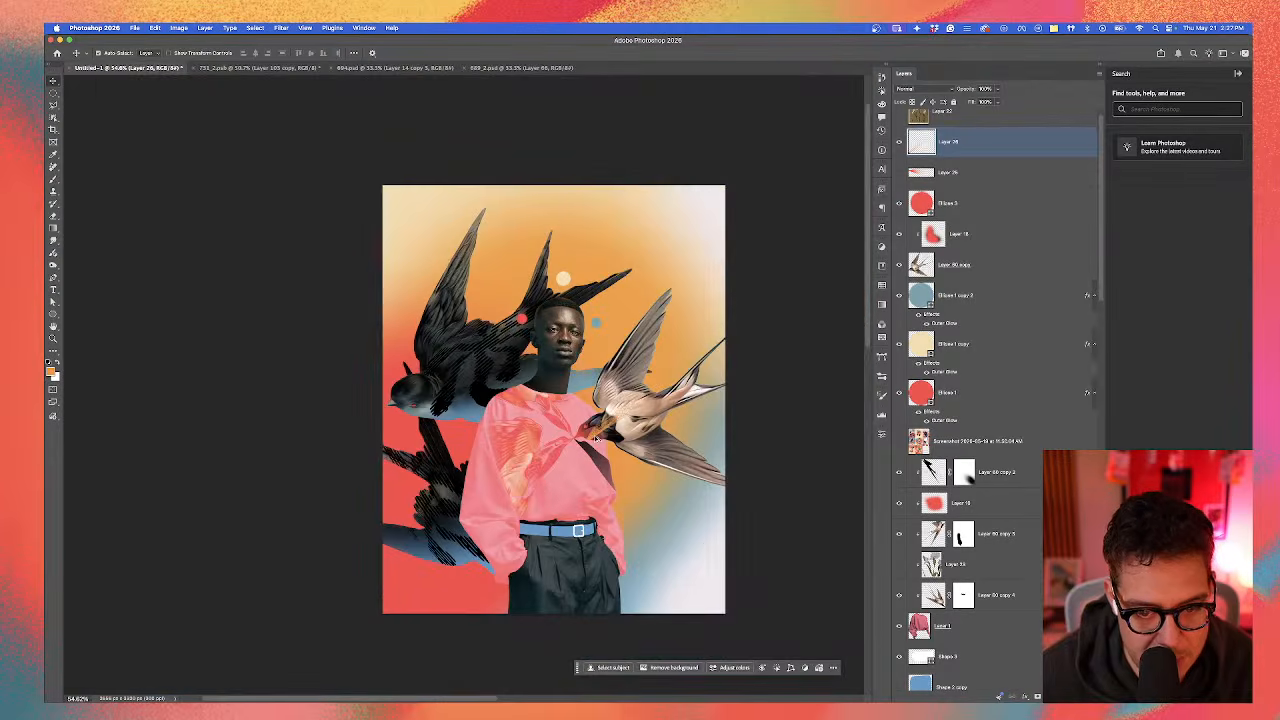
pyautogui.click(899, 141)
pyautogui.scroll(3, 457, 374)
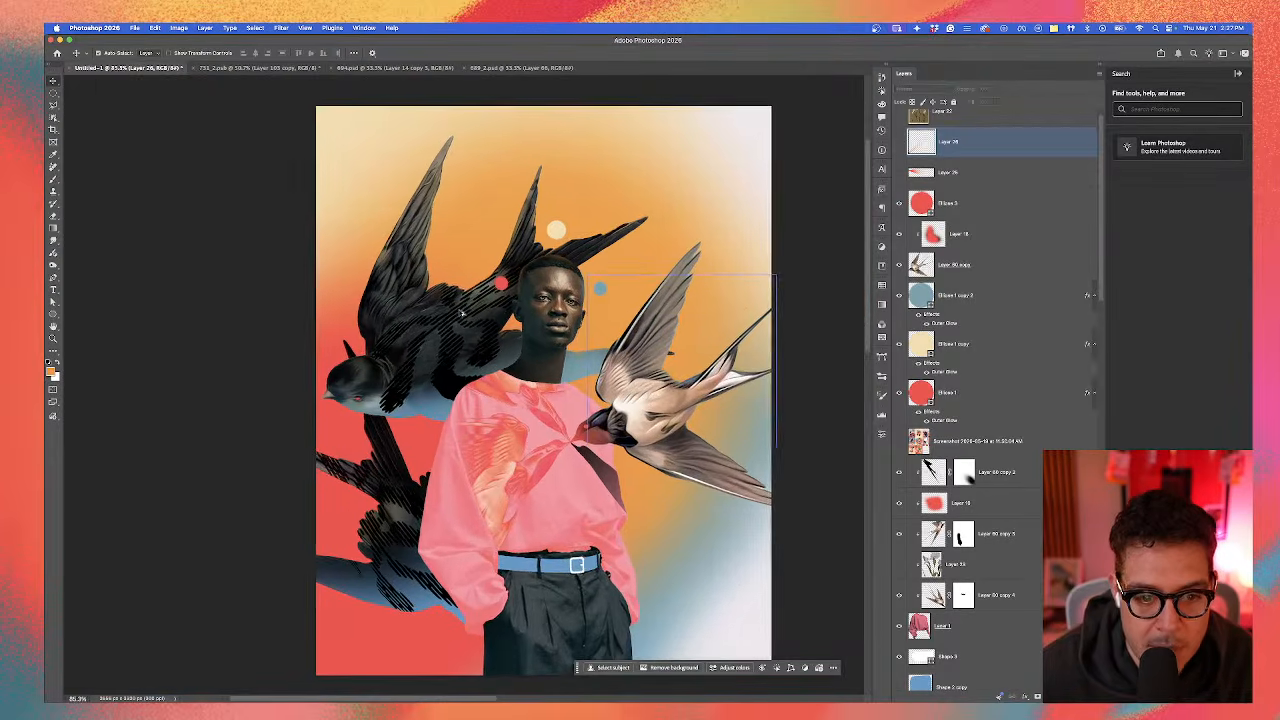
pyautogui.moveTo(457, 374)
pyautogui.mouseDown()
pyautogui.moveTo(446, 345)
pyautogui.moveTo(415, 358)
pyautogui.mouseUp()
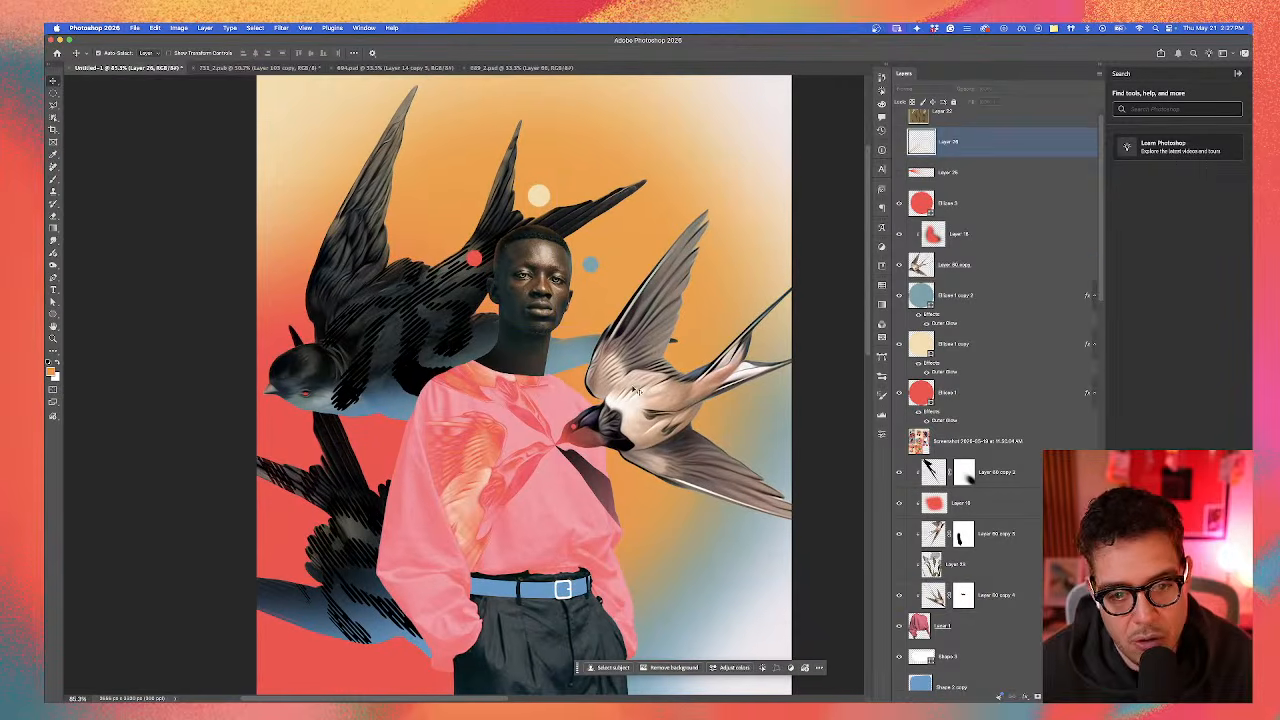
# Step: Add a new layer clipped to the light swallow and set the Brush mode back to Normal with blue as the colour
pyautogui.click(637, 390)
pyautogui.click(1062, 696)
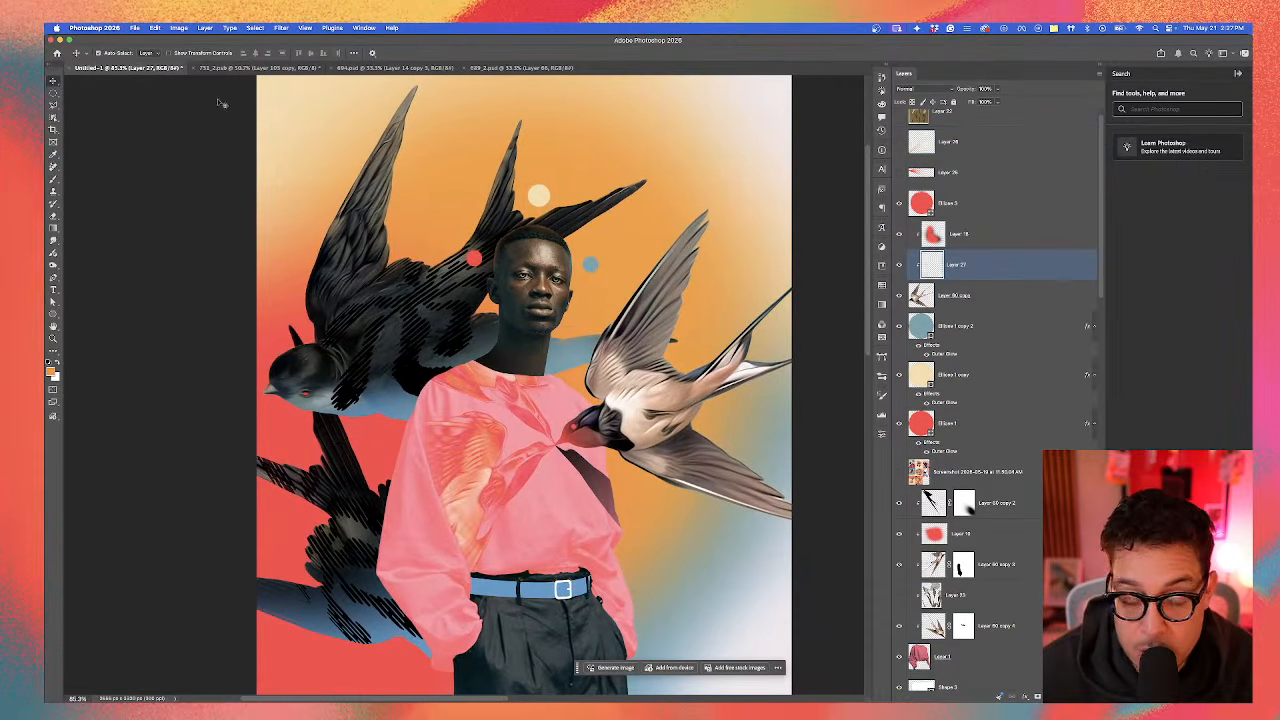
pyautogui.click(58, 177)
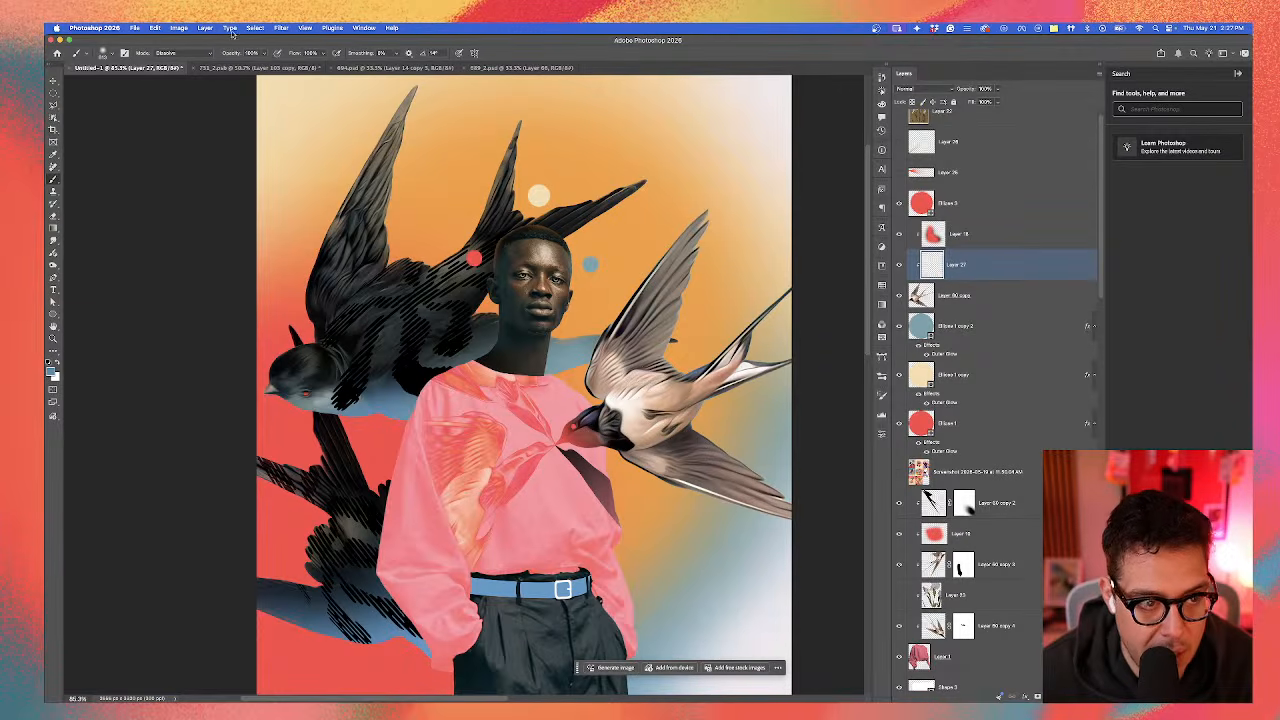
pyautogui.click(174, 50)
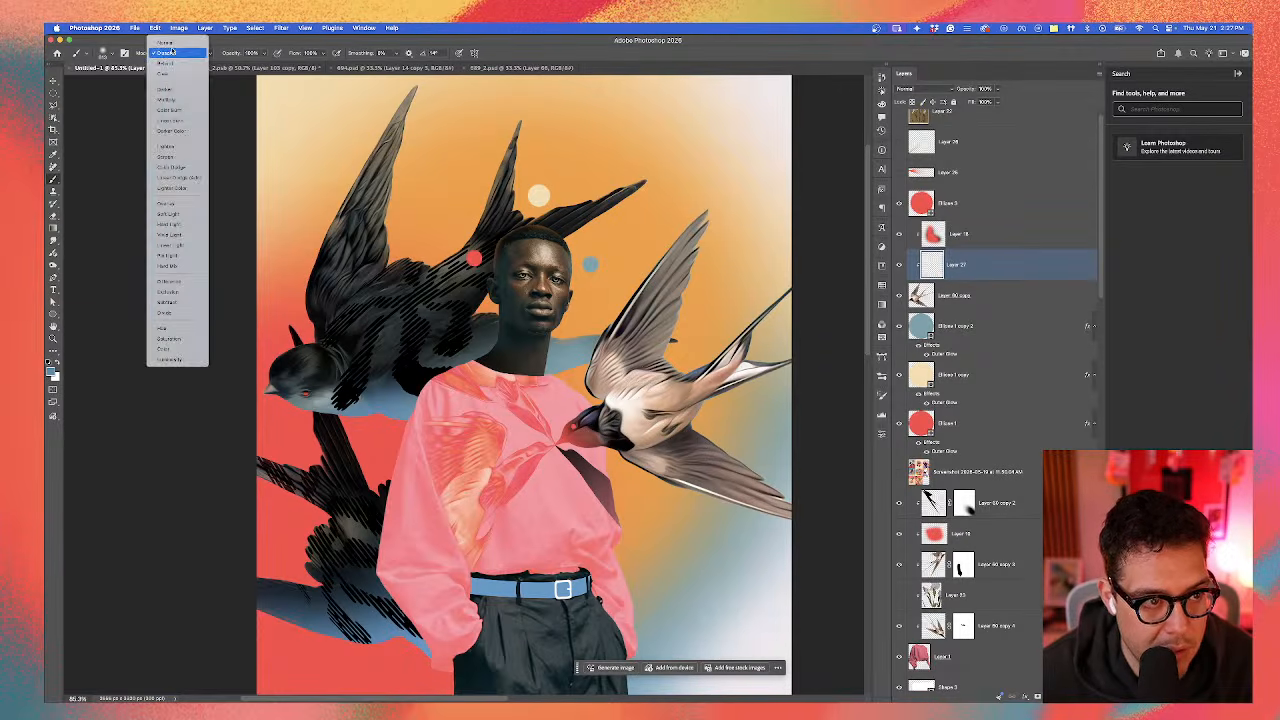
pyautogui.click(172, 38)
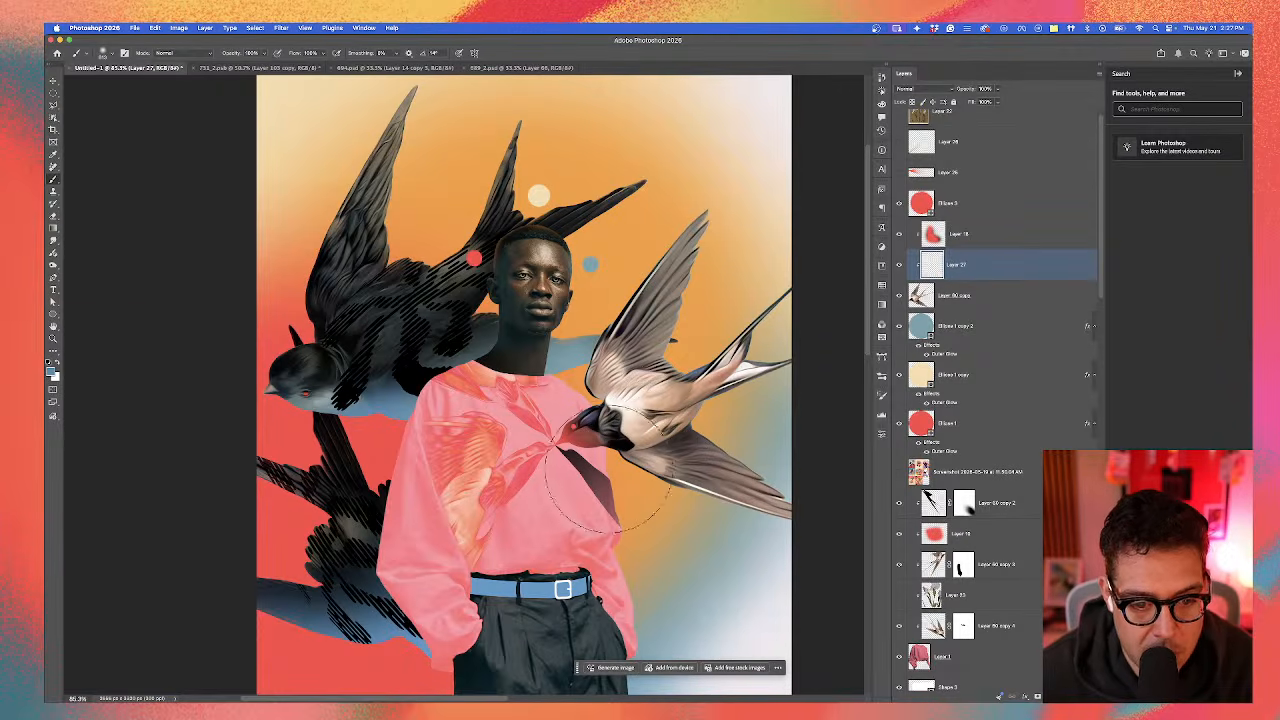
# Step: Try painting soft blue over the light swallow's head and breast, and undo it
pyautogui.moveTo(605, 470)
pyautogui.mouseDown()
pyautogui.moveTo(631, 523)
pyautogui.moveTo(640, 511)
pyautogui.moveTo(754, 556)
pyautogui.moveTo(690, 440)
pyautogui.mouseUp()
pyautogui.hotkey('ctrl', 'z')
pyautogui.hotkey('ctrl', 'z')
pyautogui.hotkey('ctrl', 'z')
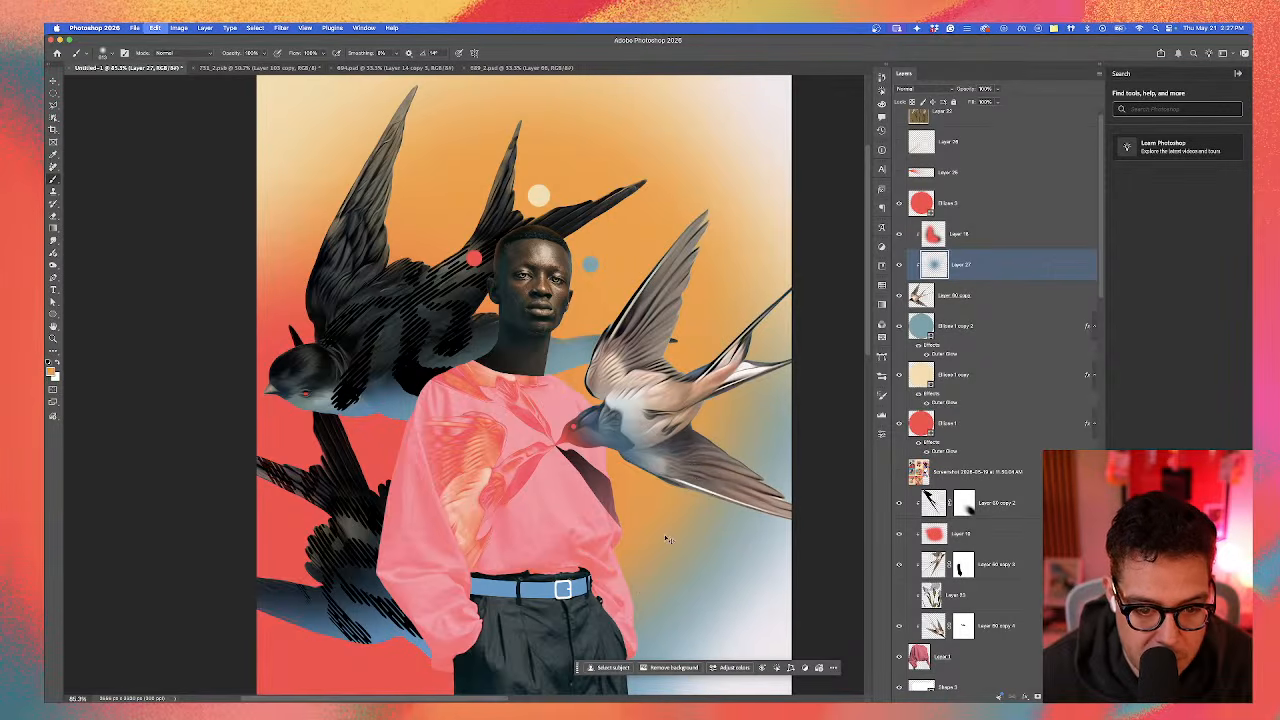
# Step: Paint a soft tint along the light swallow's lower wing on the clipped layer, using red sampled from the background
pyautogui.keyDown('alt'); pyautogui.click(400, 651); pyautogui.keyUp('alt')
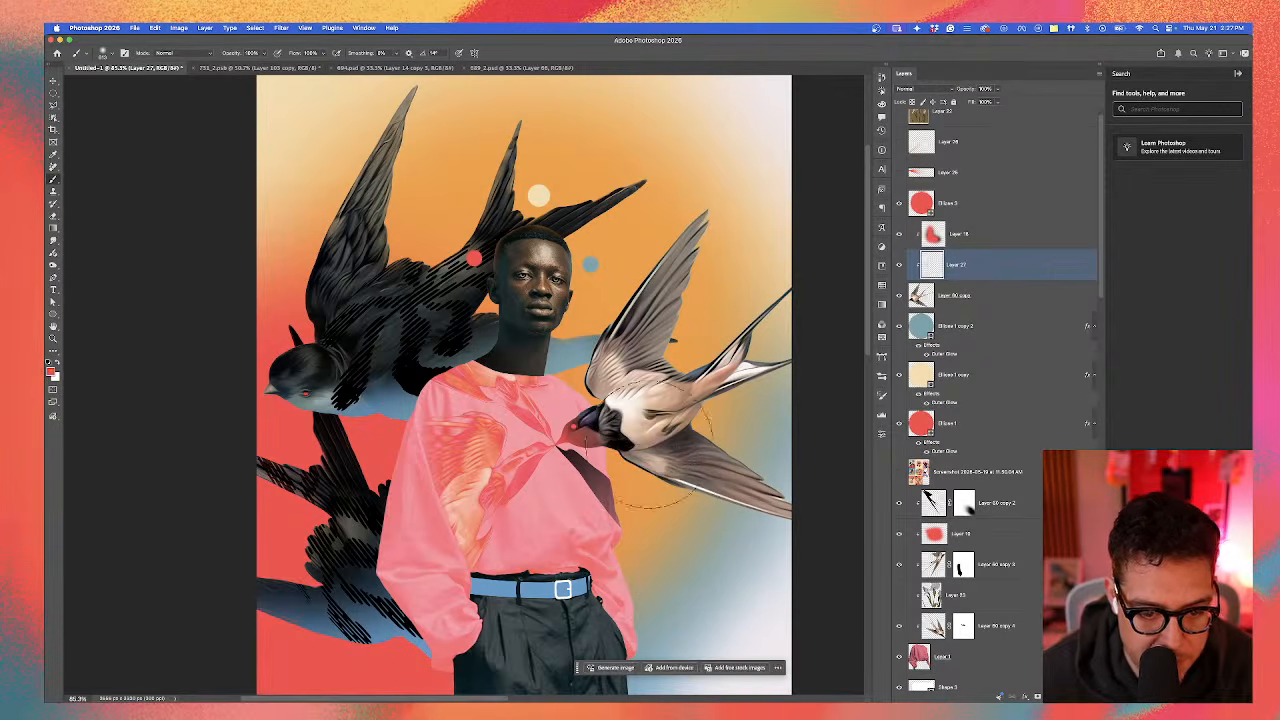
pyautogui.click(638, 512)
pyautogui.keyDown('ctrl'); pyautogui.keyDown('alt'); pyautogui.moveTo(686, 555); pyautogui.dragTo(649, 553); pyautogui.keyUp('alt'); pyautogui.keyUp('ctrl')
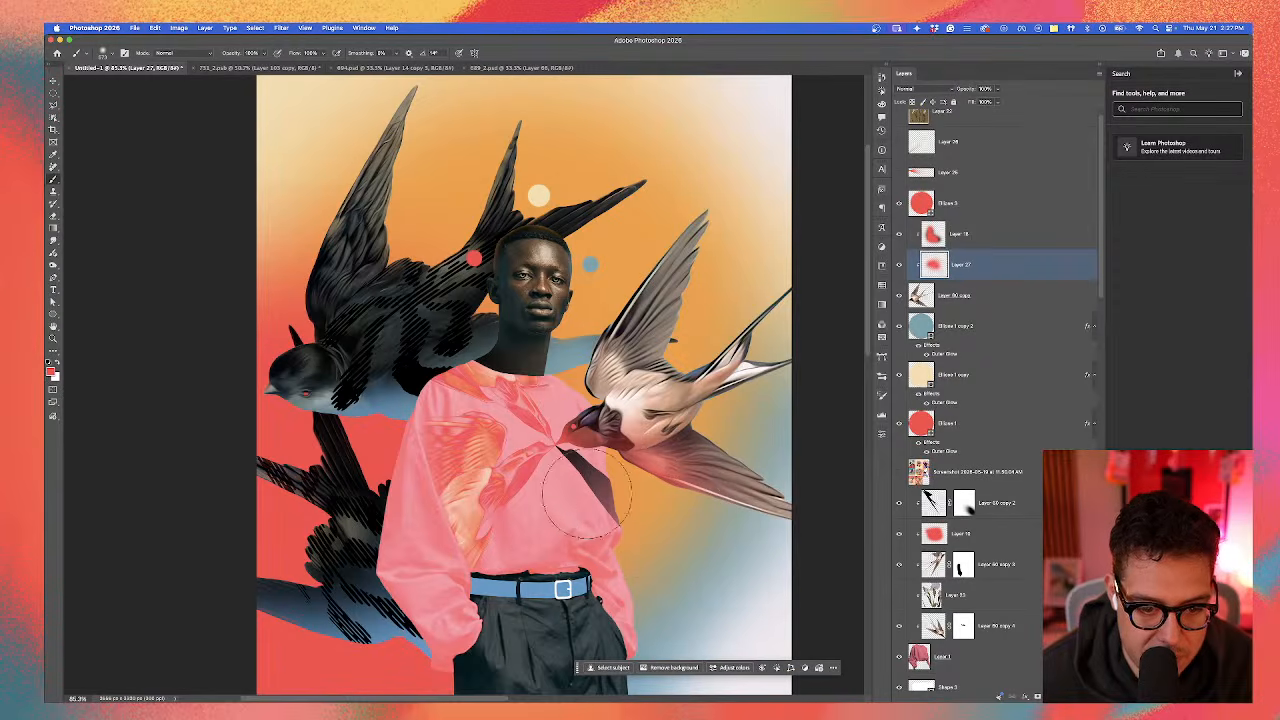
pyautogui.press('[')
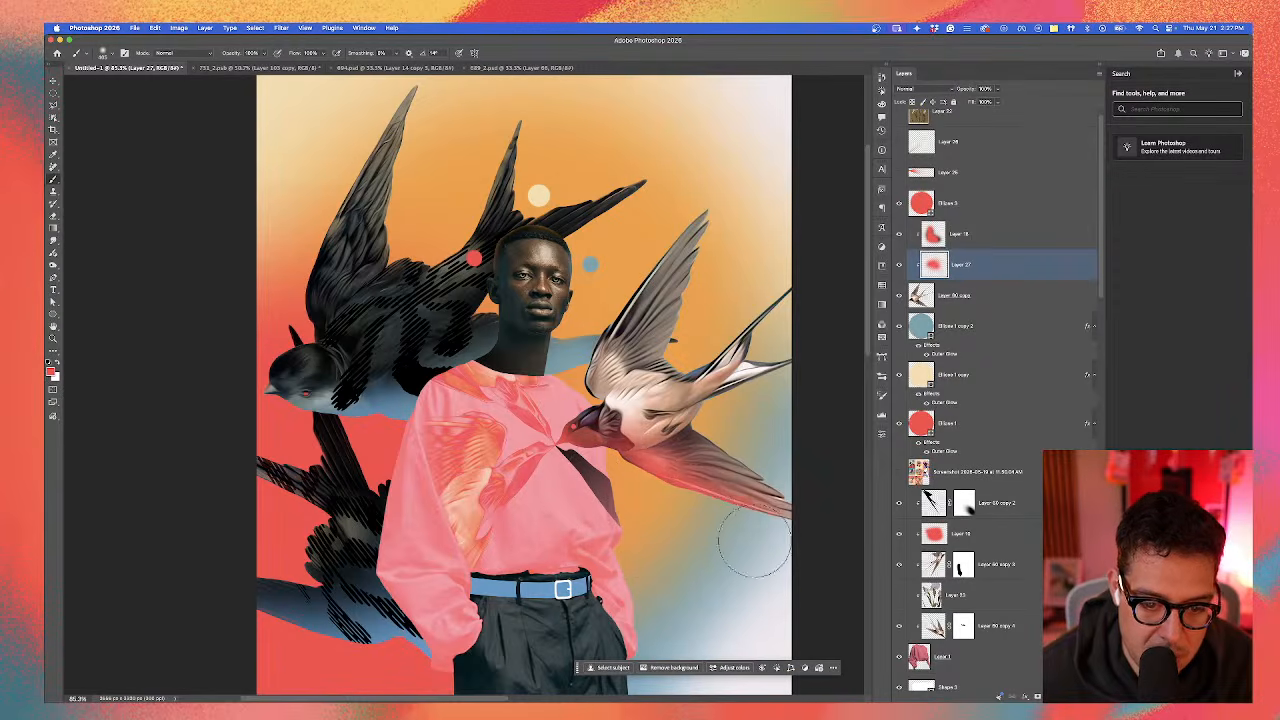
# Step: Shade the light swallow's forked tail black, undoing the first strokes that spill onto the body and repainting with a larger brush
pyautogui.keyDown('alt'); pyautogui.click(702, 370); pyautogui.keyUp('alt')
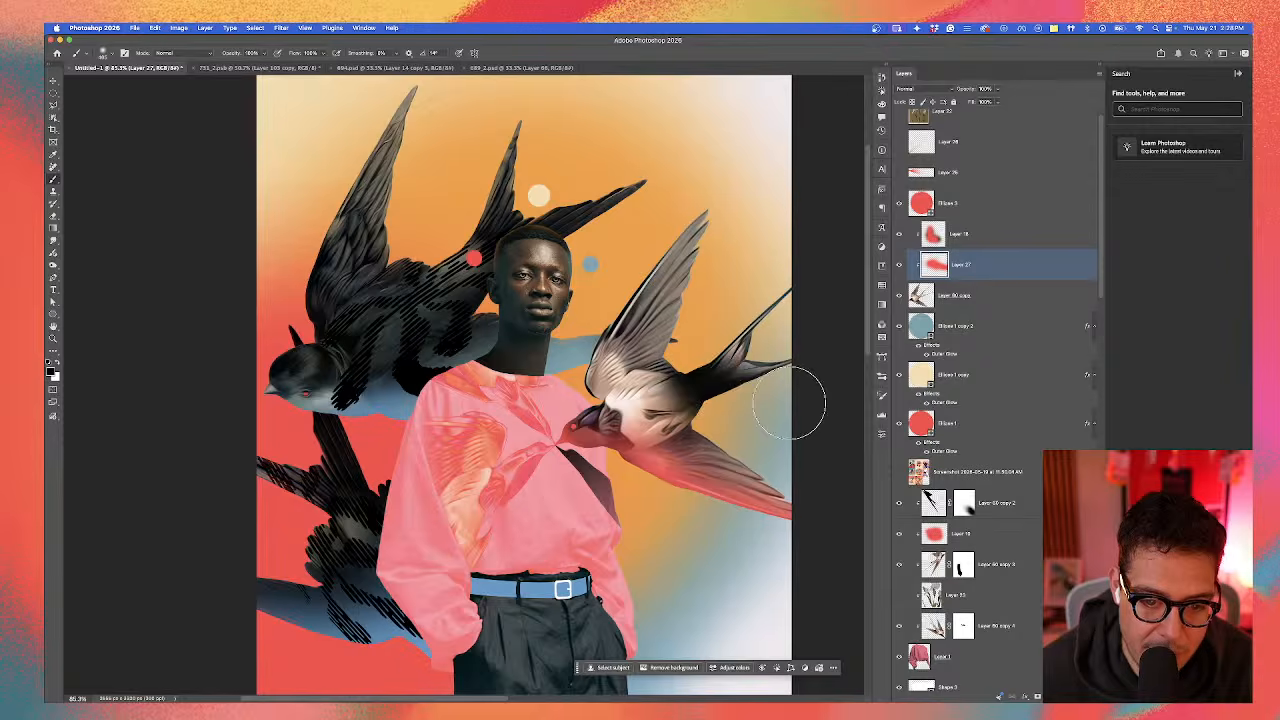
pyautogui.moveTo(790, 405); pyautogui.dragTo(745, 415)
pyautogui.press('super+z')
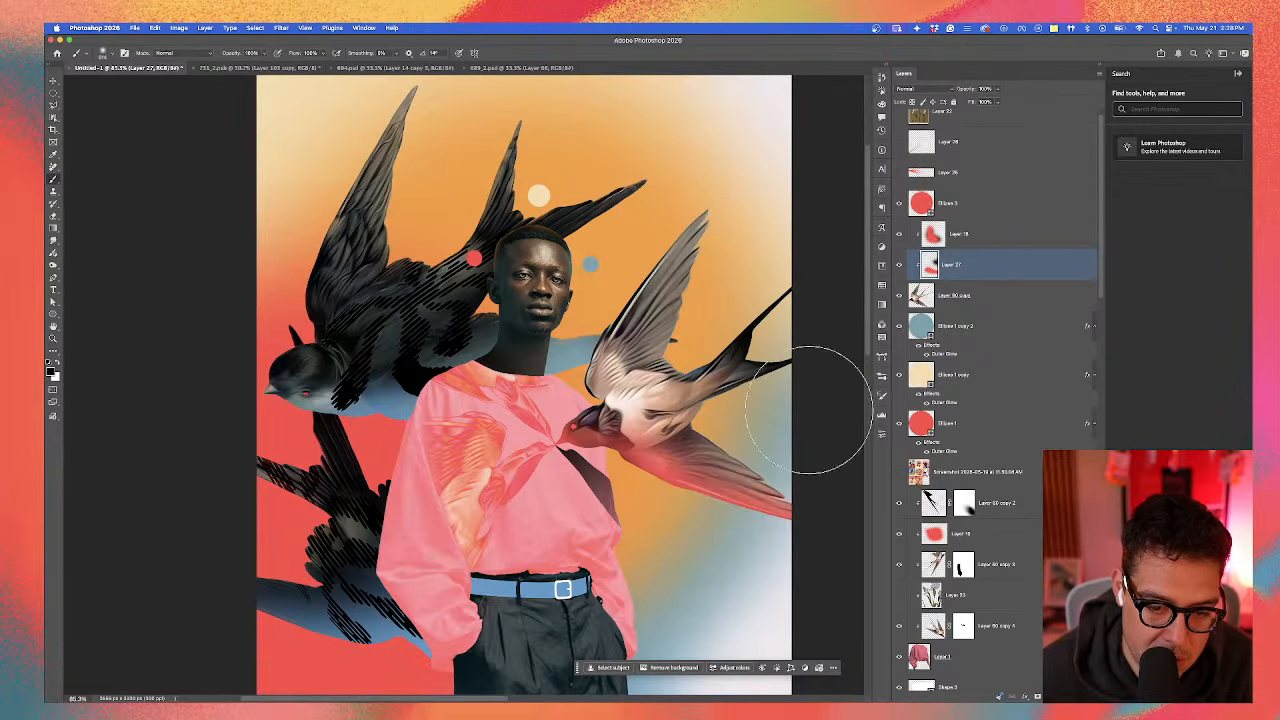
# Step: Paint soft red onto the tips of the light swallow's tail and check the whole composition
pyautogui.keyDown('alt'); pyautogui.click(686, 486); pyautogui.keyUp('alt')
pyautogui.moveTo(660, 473)
pyautogui.mouseDown()
pyautogui.moveTo(544, 485)
pyautogui.moveTo(332, 461)
pyautogui.moveTo(370, 455)
pyautogui.mouseUp()
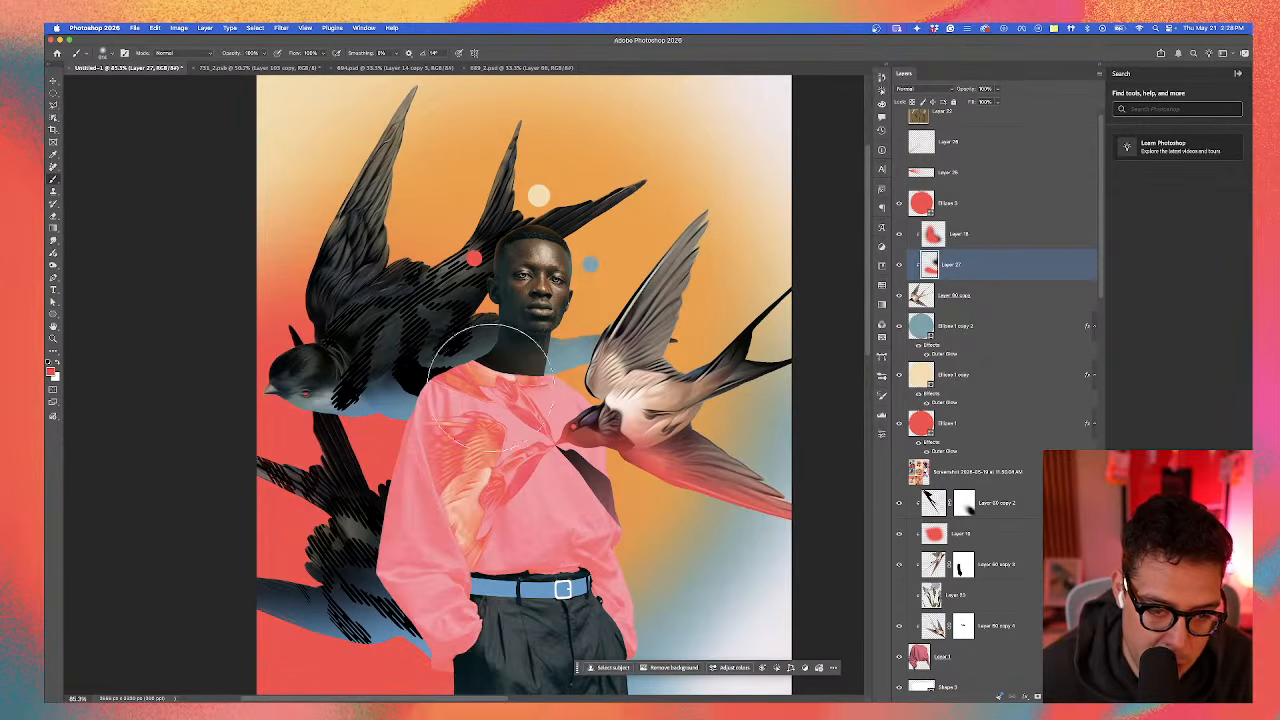
pyautogui.moveTo(790, 245)
pyautogui.mouseDown()
pyautogui.moveTo(828, 335)
pyautogui.moveTo(774, 305)
pyautogui.mouseUp()
pyautogui.press('super+minus')
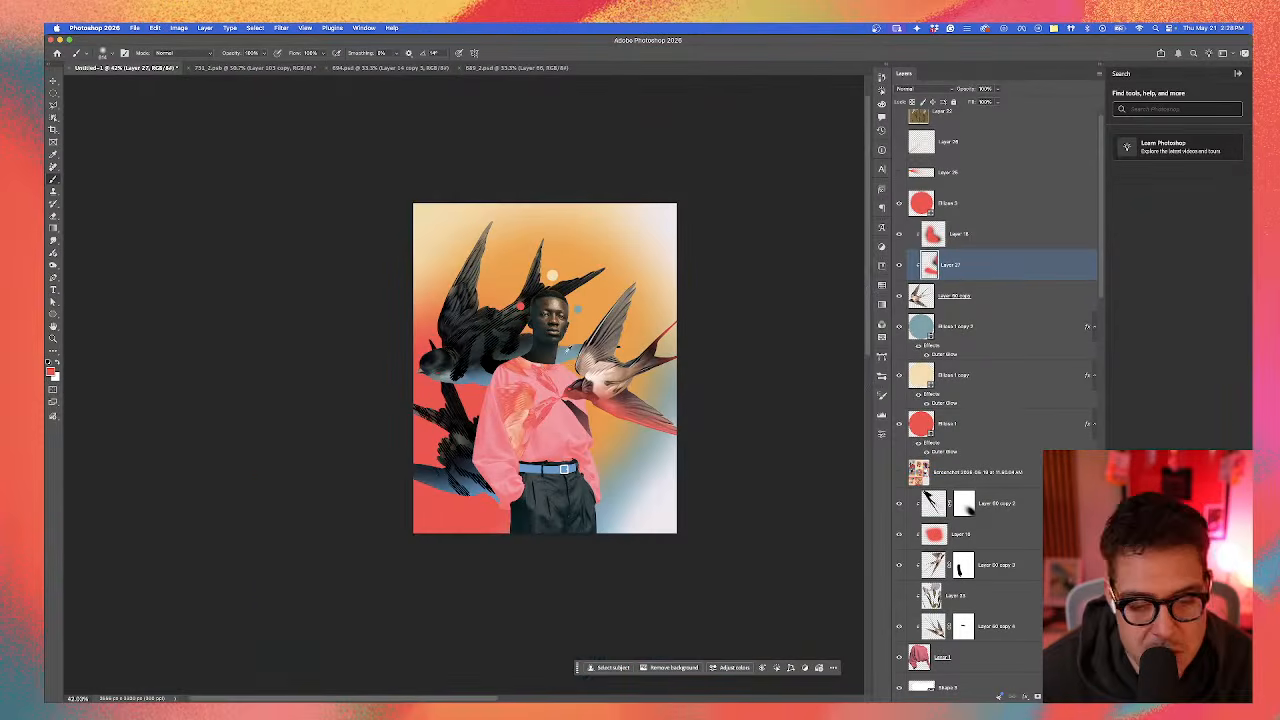
pyautogui.scroll(5, 564, 398)
pyautogui.scroll(2, 581, 407)
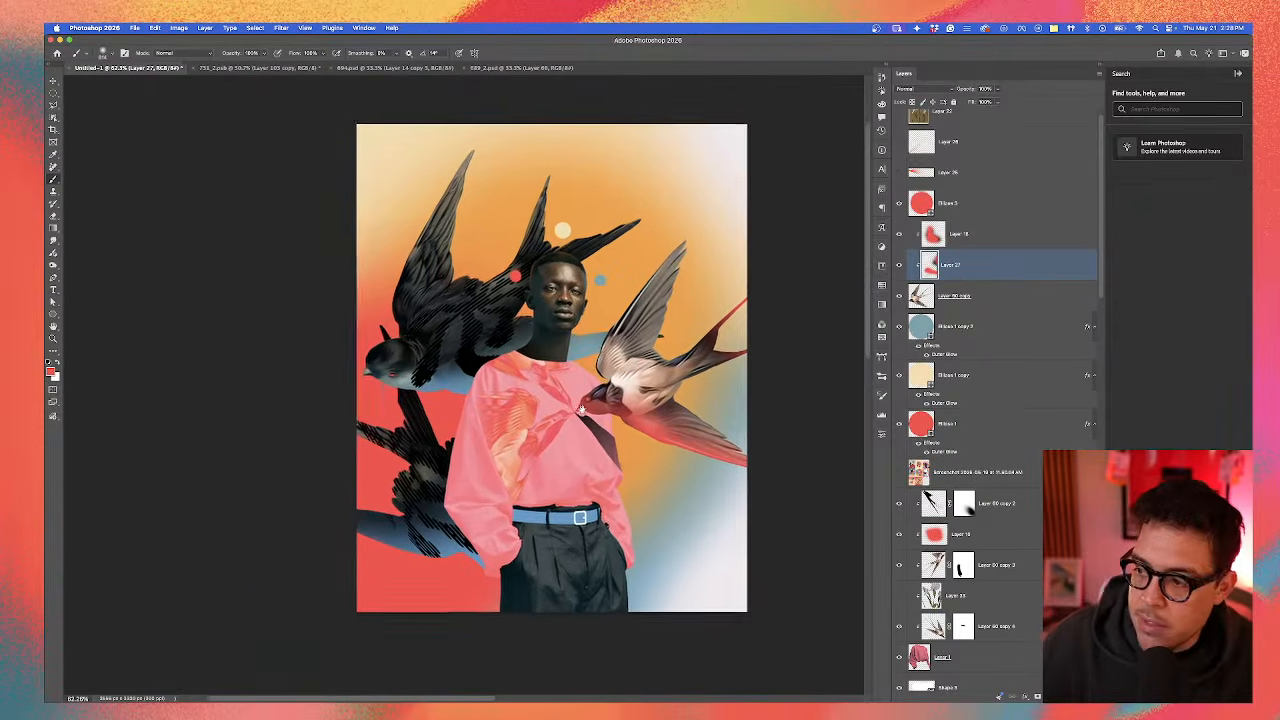
pyautogui.scroll(1, 581, 407)
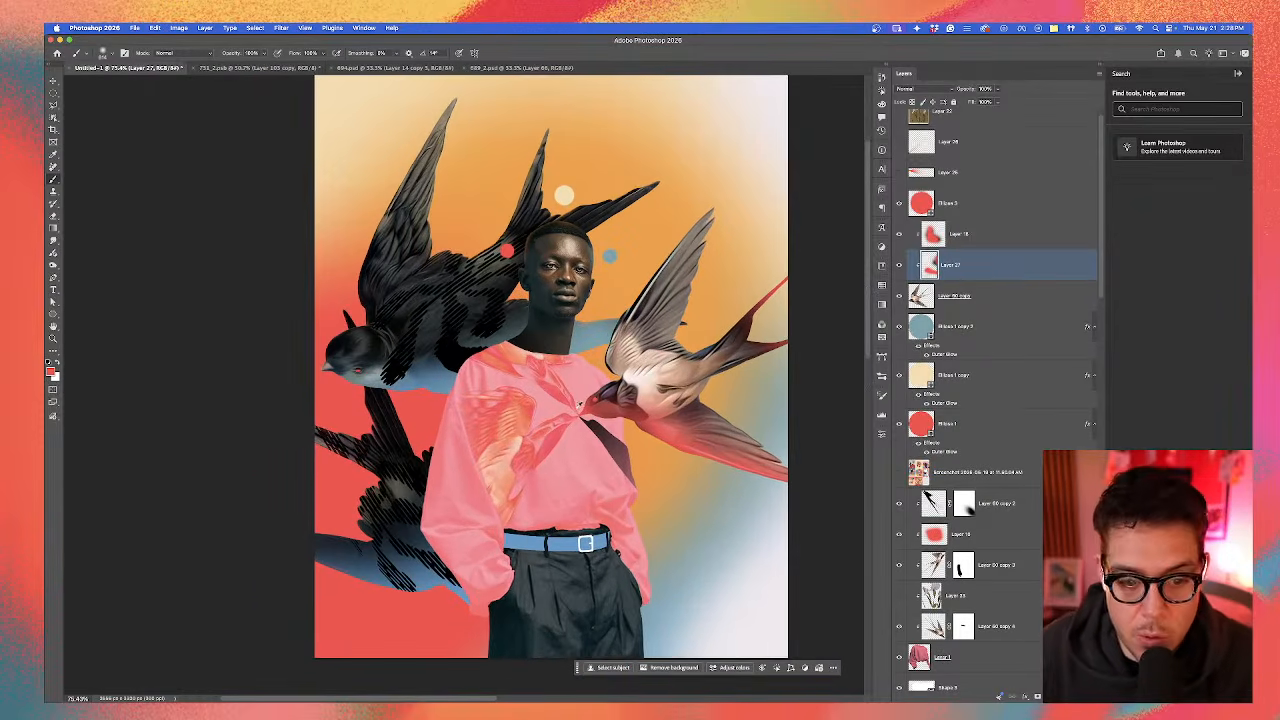
# Step: Review the open masked-man and abstract portrait artworks as style references, and return to the swallow collage
pyautogui.click(494, 68)
pyautogui.press('v')
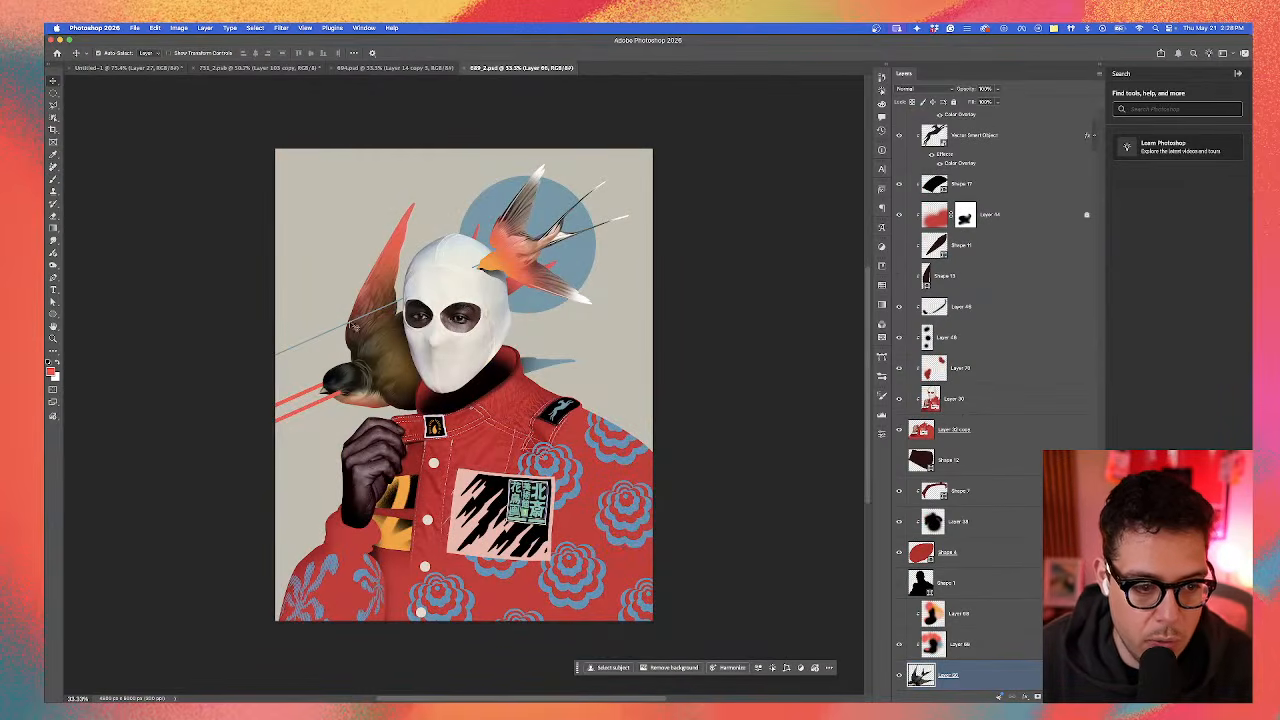
pyautogui.scroll(3, 331, 392)
pyautogui.moveTo(338, 383); pyautogui.dragTo(350, 365)
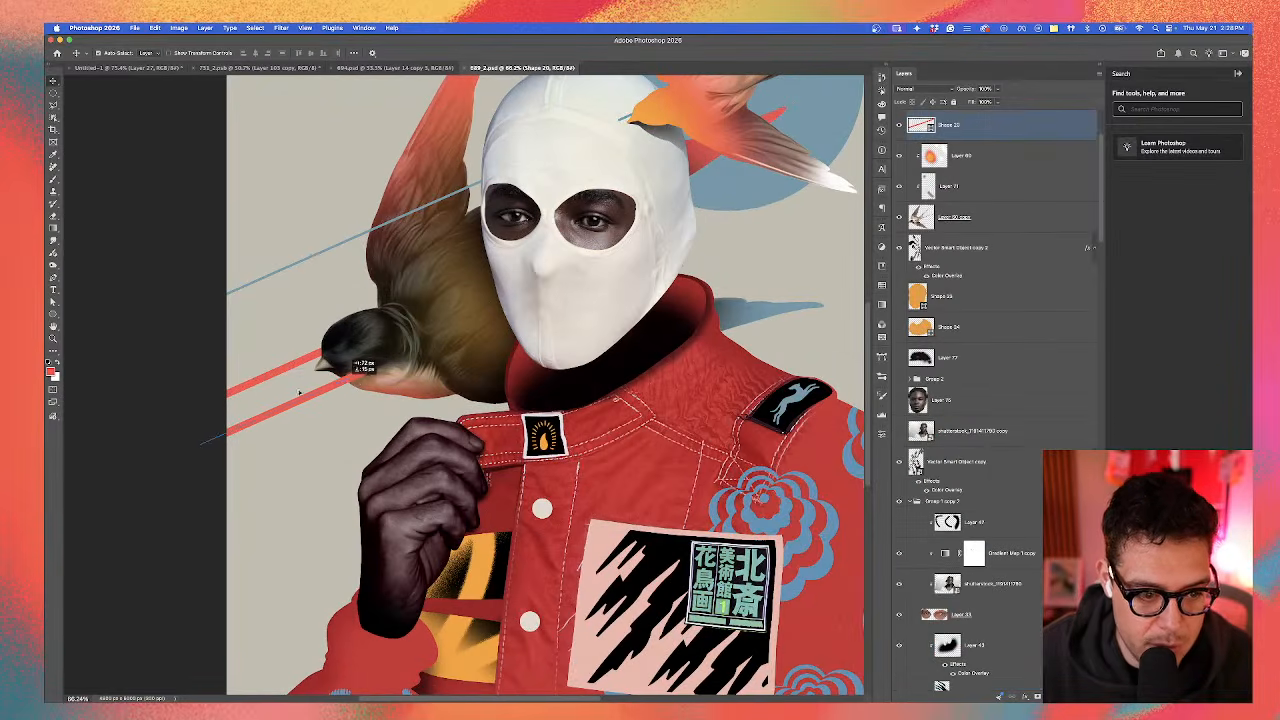
pyautogui.click(271, 254)
pyautogui.click(357, 68)
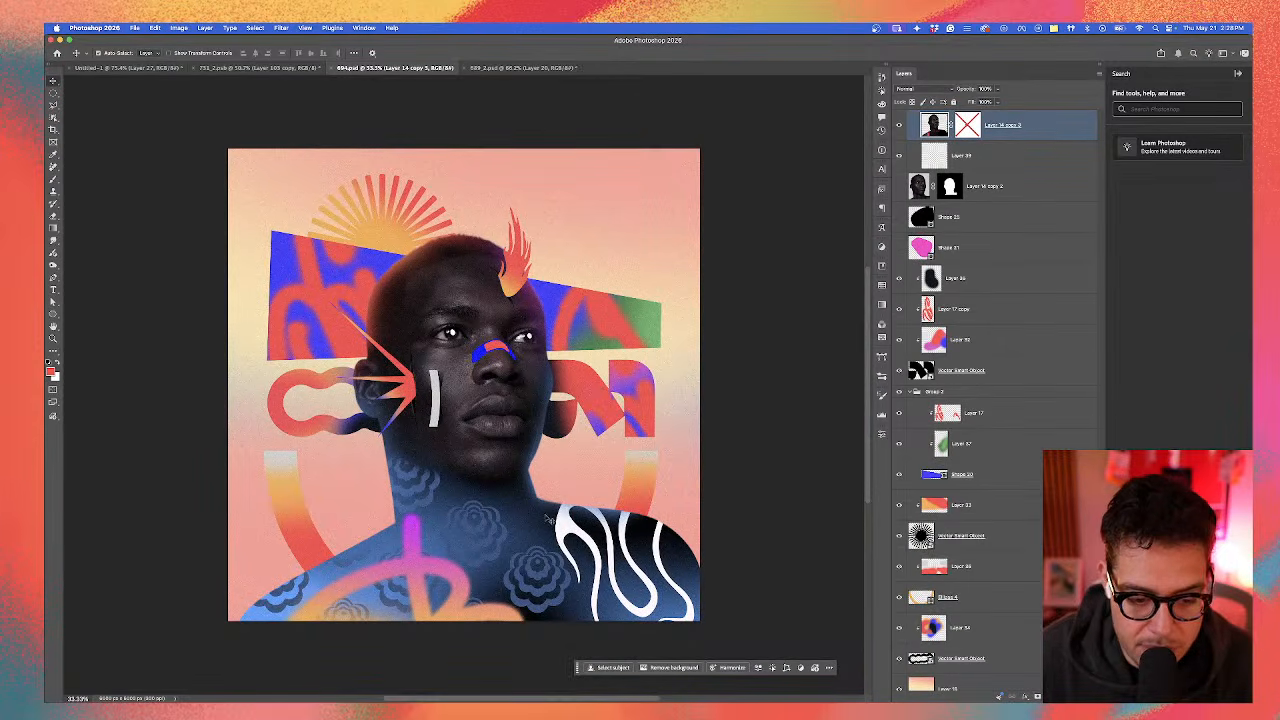
pyautogui.click(292, 527)
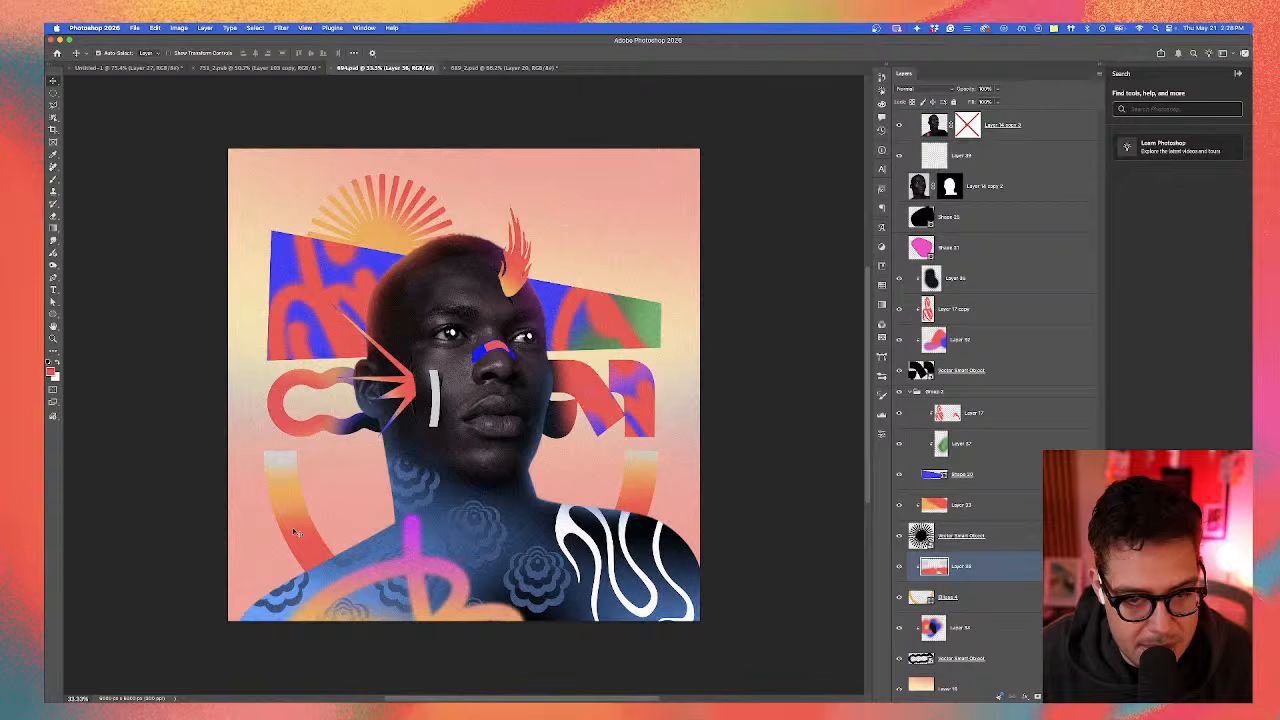
pyautogui.click(477, 68)
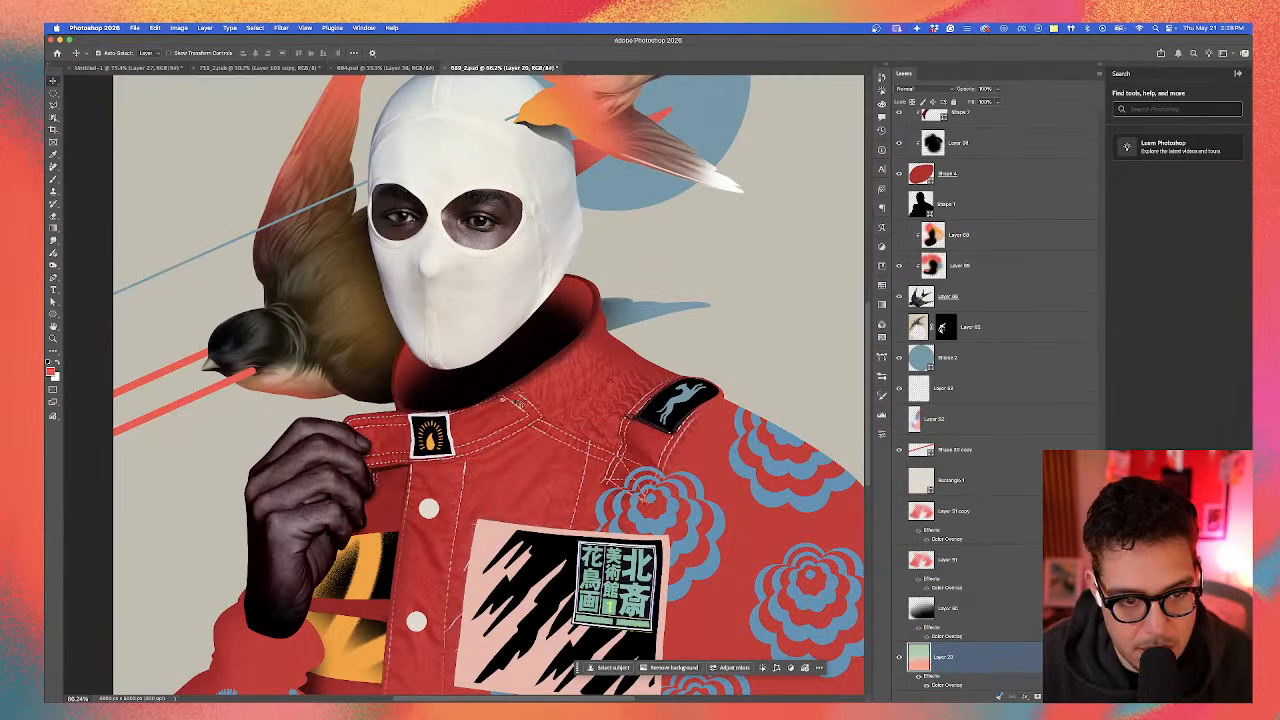
pyautogui.click(139, 70)
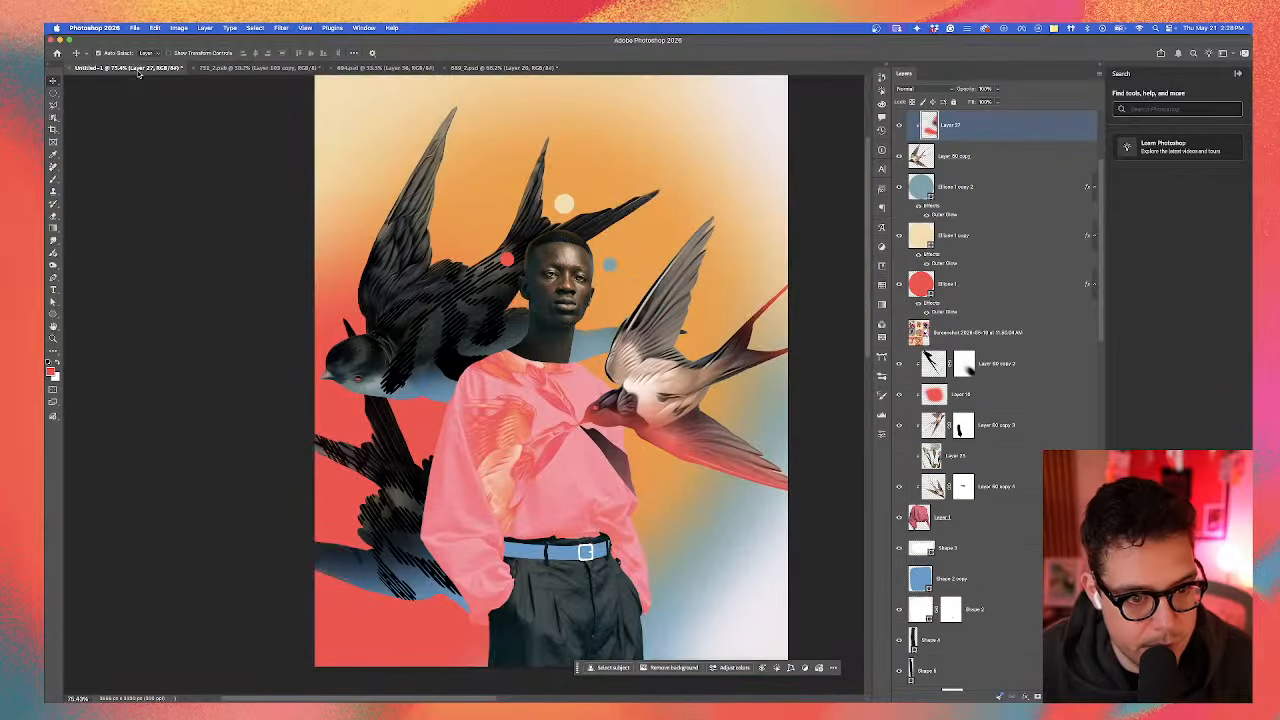
pyautogui.scroll(-1, 425, 342)
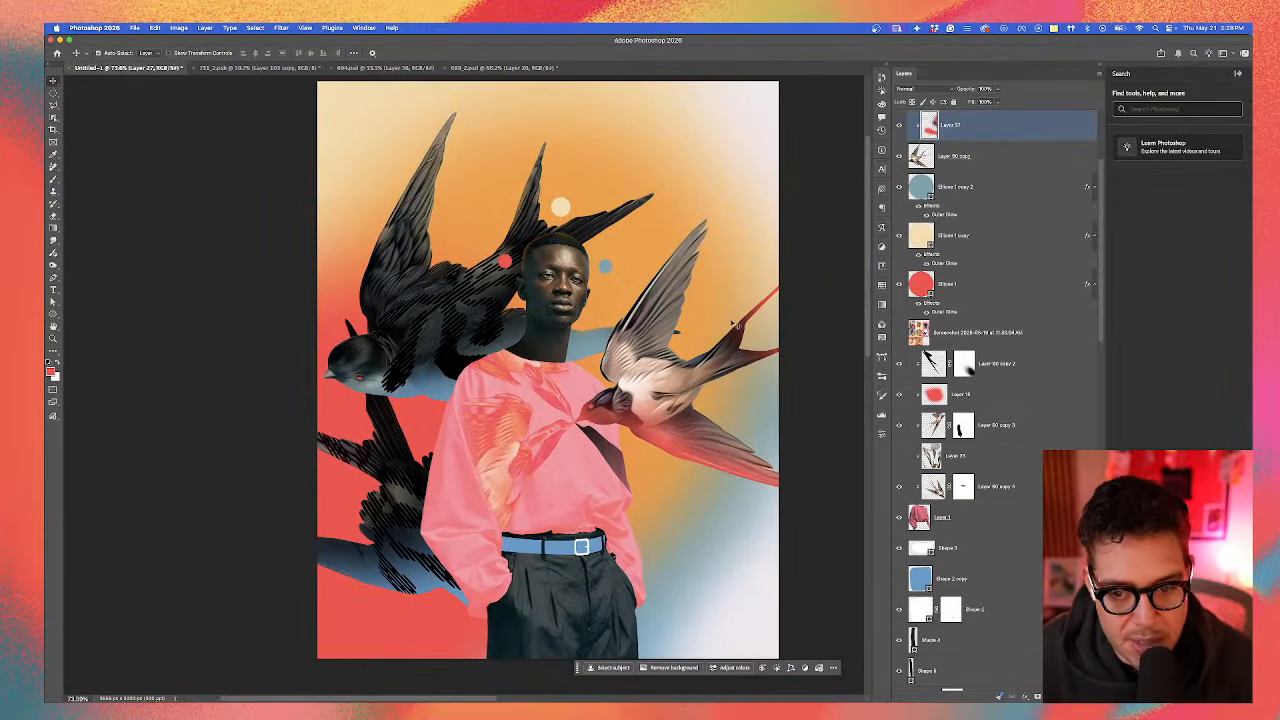
# Step: Show the screenshot reference layer, bring it to the front to examine its artworks up close, and hide it again
pyautogui.click(899, 332)
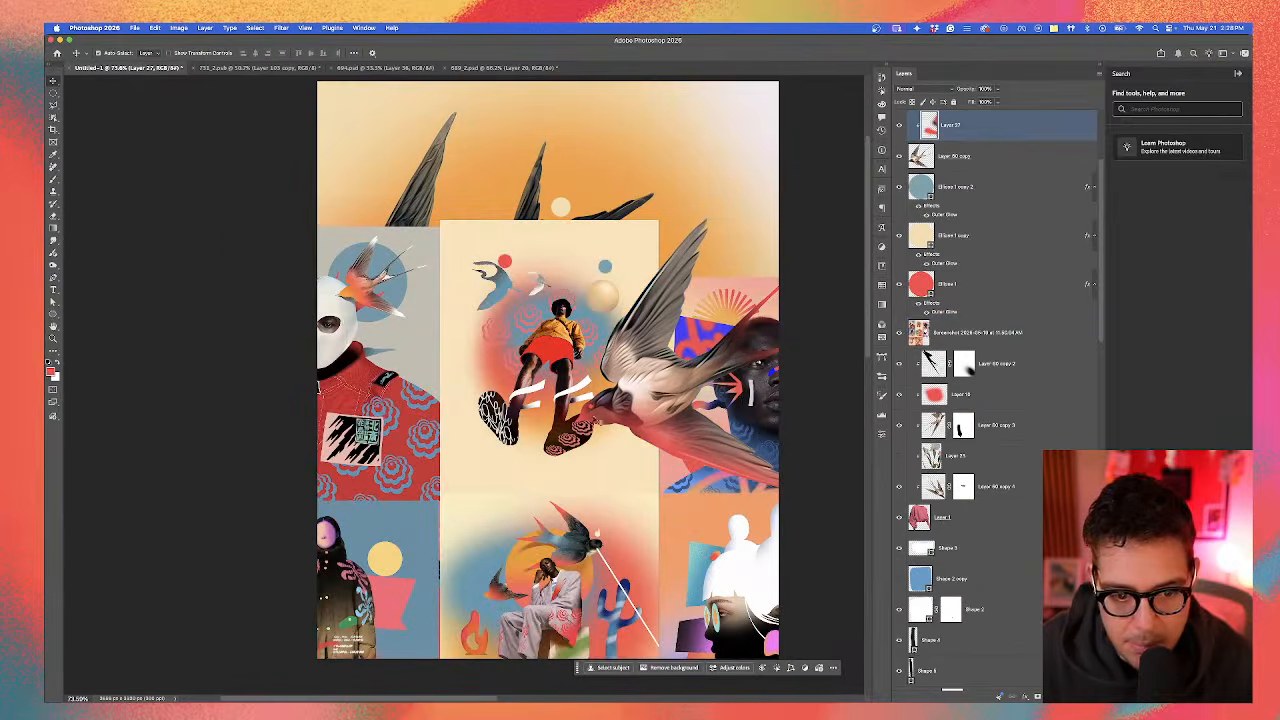
pyautogui.moveTo(567, 438); pyautogui.dragTo(558, 379)
pyautogui.press('super+shift+]')
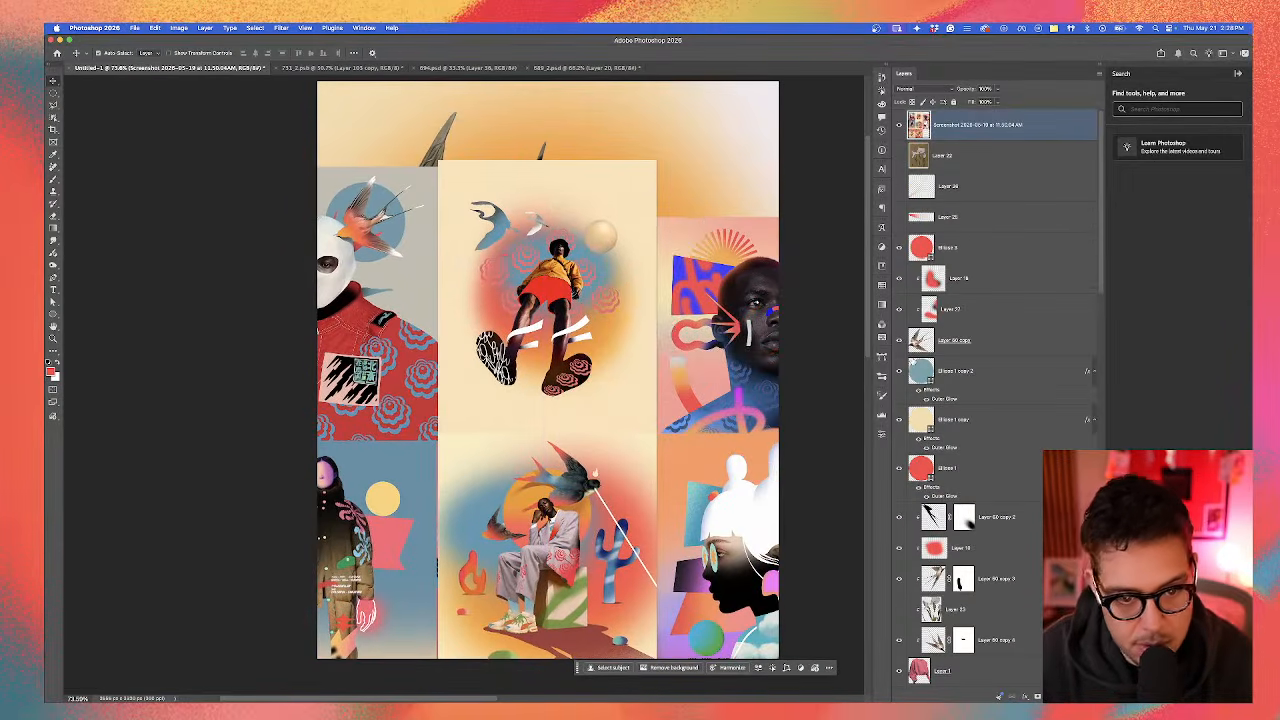
pyautogui.scroll(2, 674, 519)
pyautogui.moveTo(666, 513); pyautogui.dragTo(536, 349)
pyautogui.scroll(-2, 675, 455)
pyautogui.scroll(3, 498, 499)
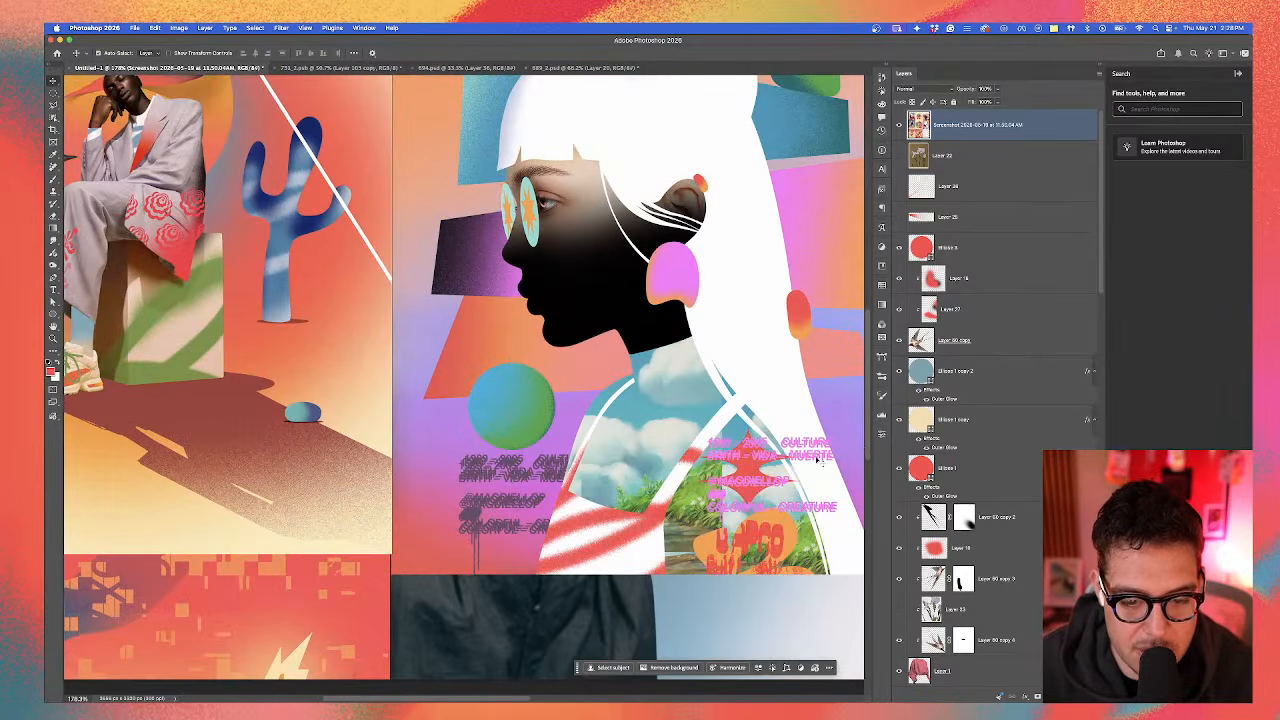
pyautogui.click(898, 124)
pyautogui.scroll(-4, 636, 376)
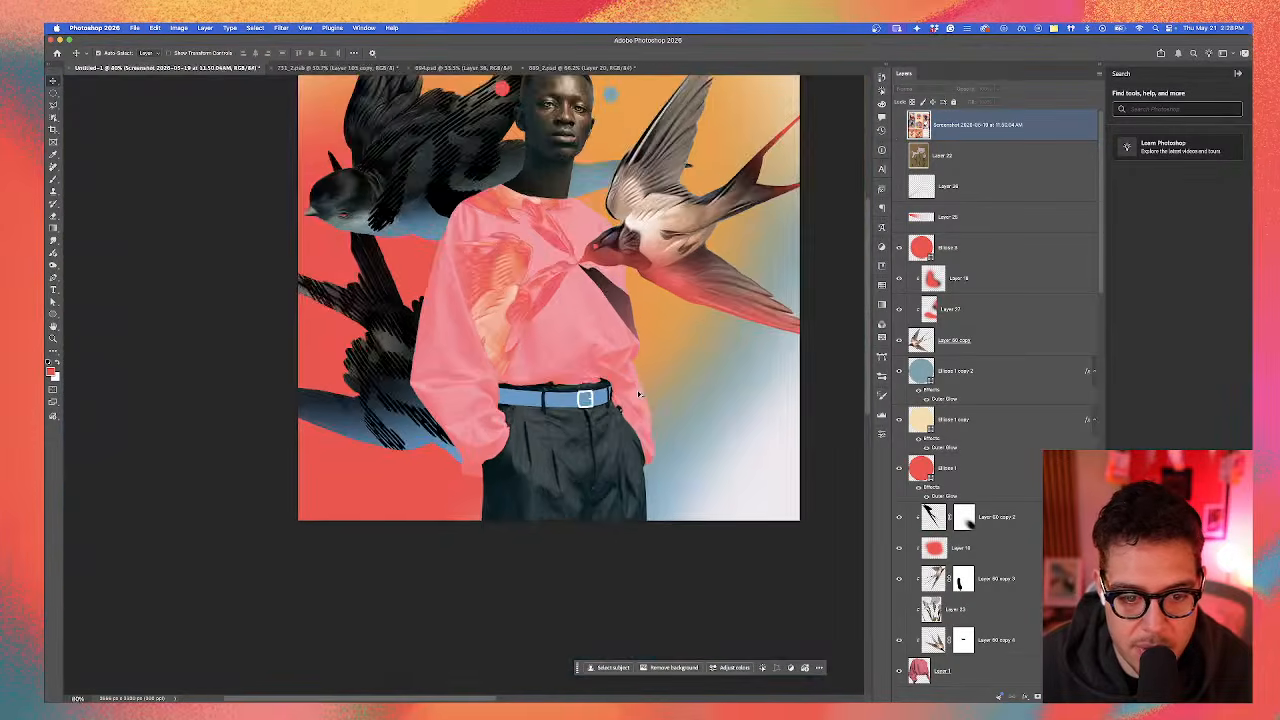
pyautogui.scroll(2, 636, 376)
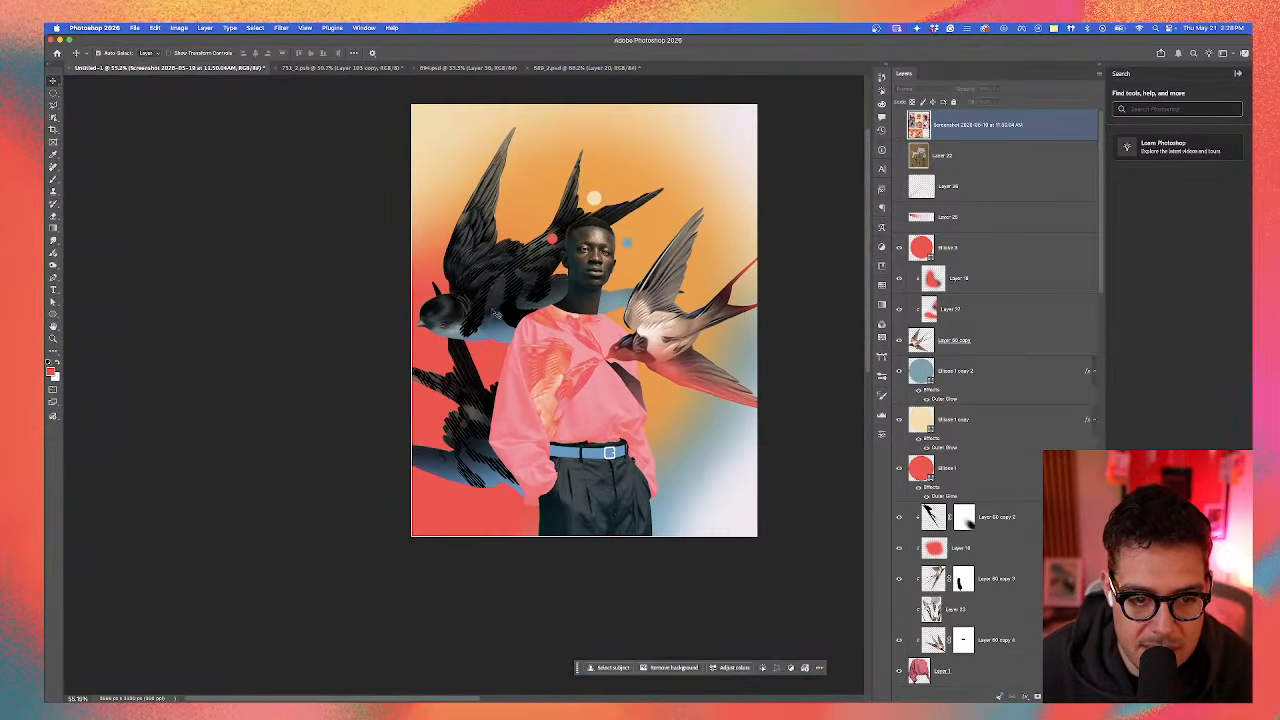
# Step: Scale the large dark swallow down to about 97% together with its clipped texture and shading layers and its red eye
pyautogui.scroll(2, 494, 313)
pyautogui.click(433, 328)
pyautogui.scroll(-3, 1003, 525)
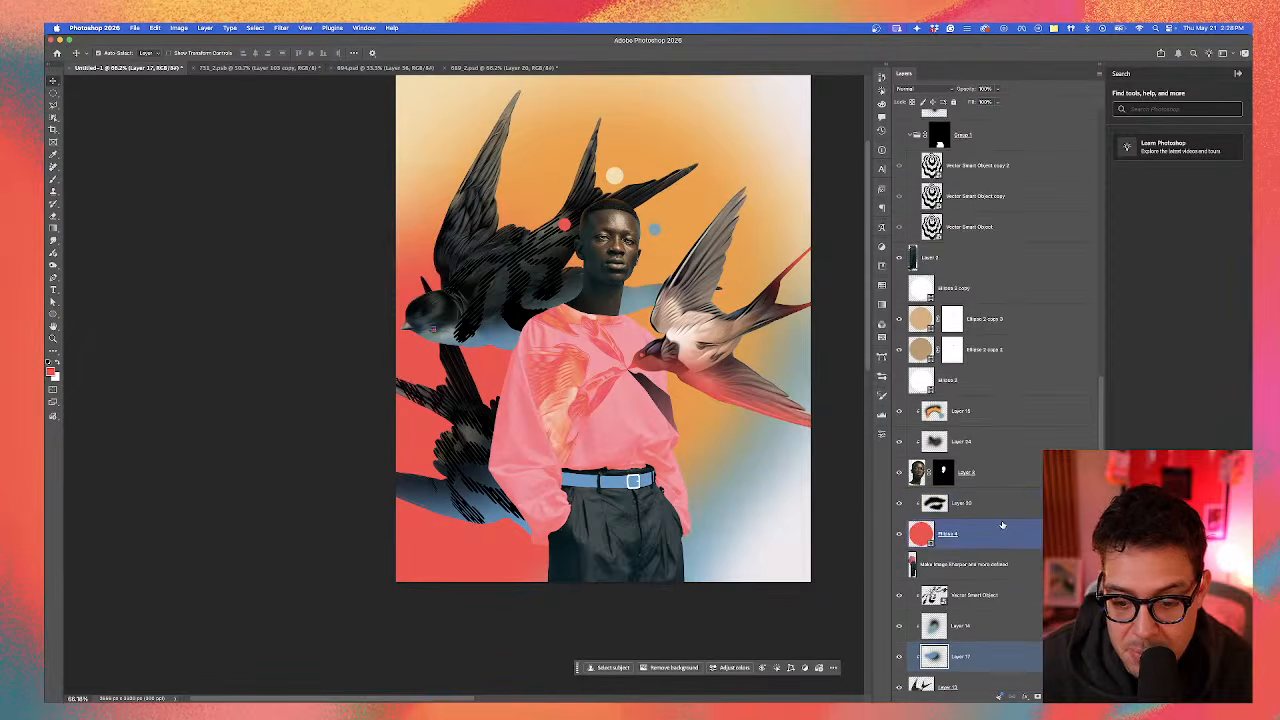
pyautogui.click(985, 544)
pyautogui.keyDown('shift'); pyautogui.click(966, 637); pyautogui.keyUp('shift')
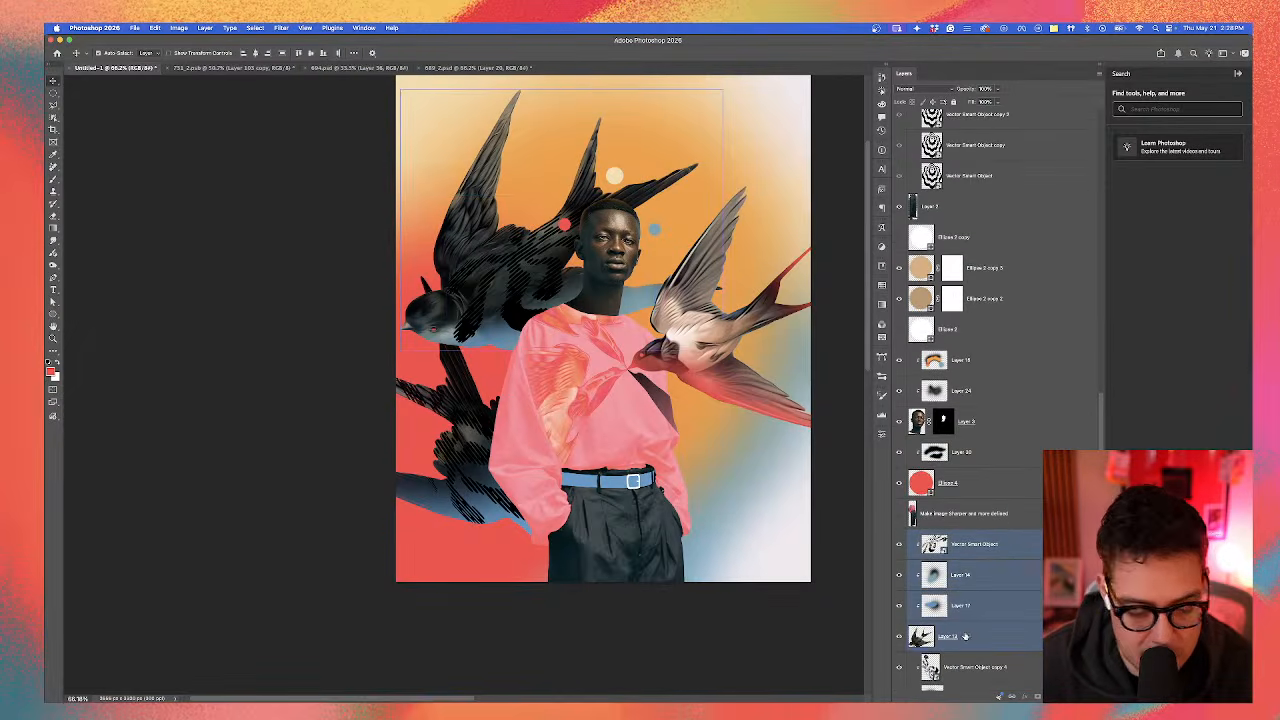
pyautogui.press('super+t')
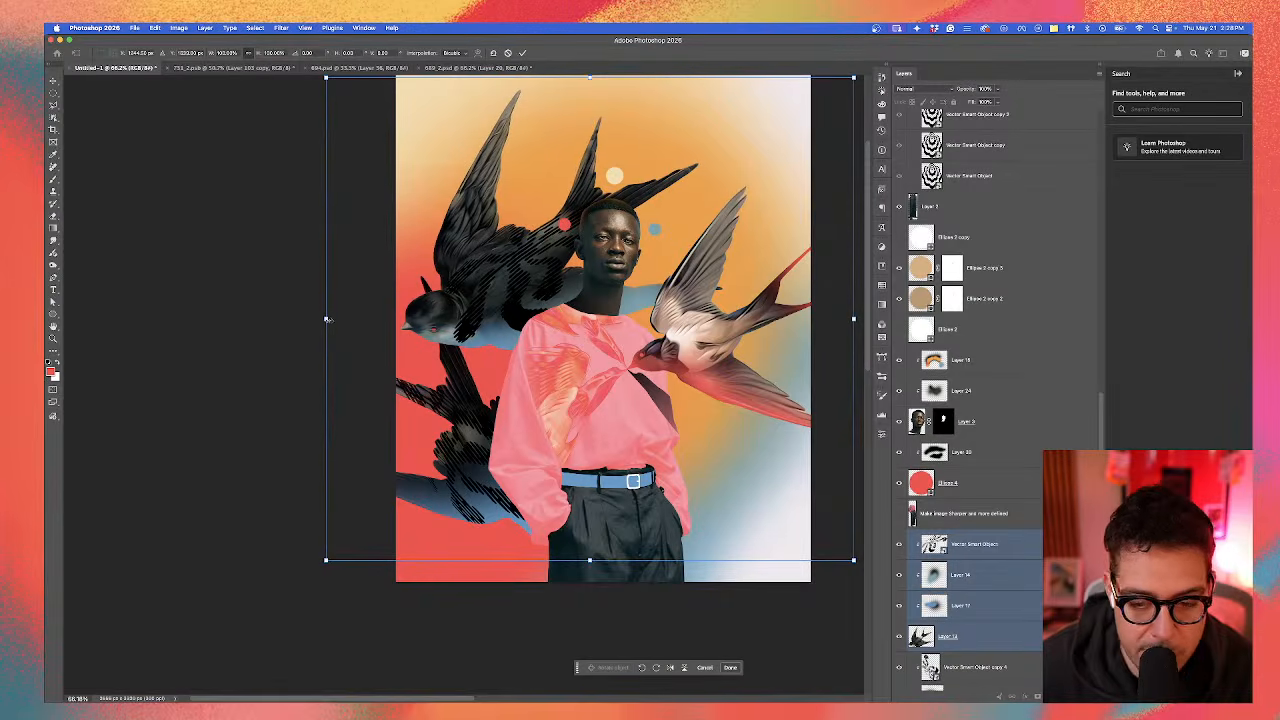
pyautogui.press('Escape')
pyautogui.keyDown('super'); pyautogui.click(984, 489); pyautogui.keyUp('super')
pyautogui.keyDown('super'); pyautogui.click(985, 458); pyautogui.keyUp('super')
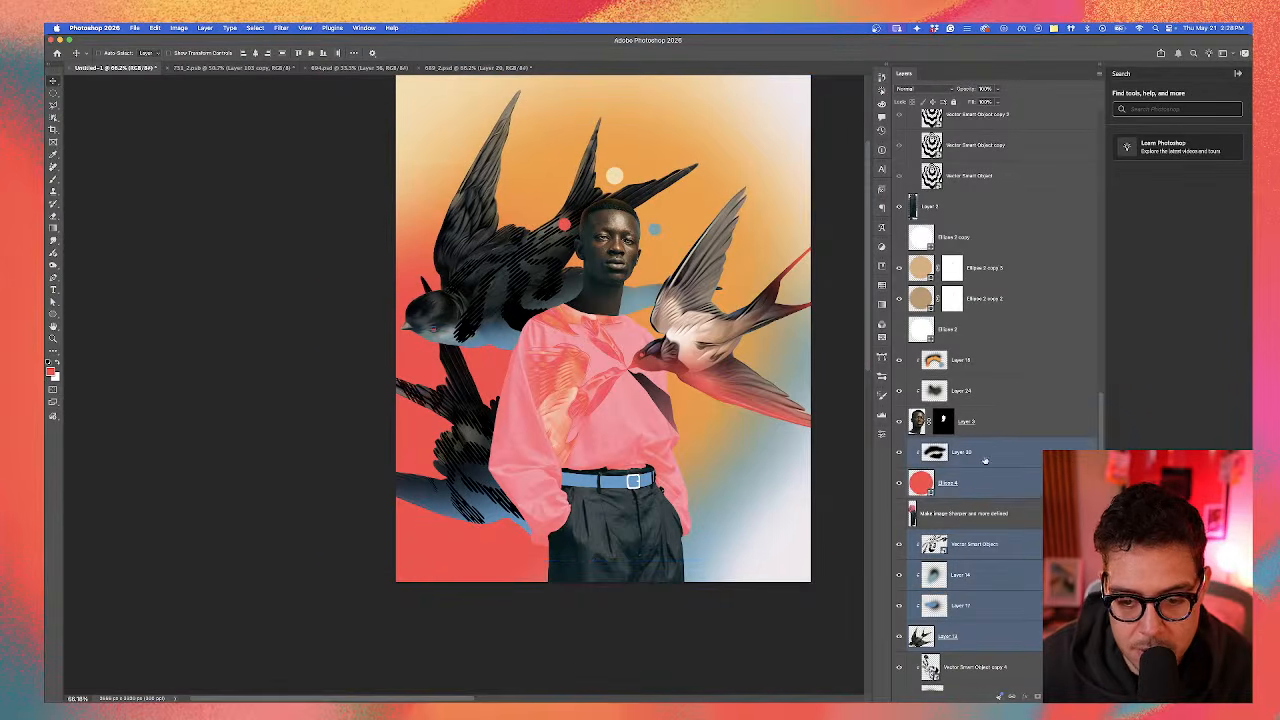
pyautogui.press('super+t')
pyautogui.moveTo(323, 318); pyautogui.dragTo(341, 318)
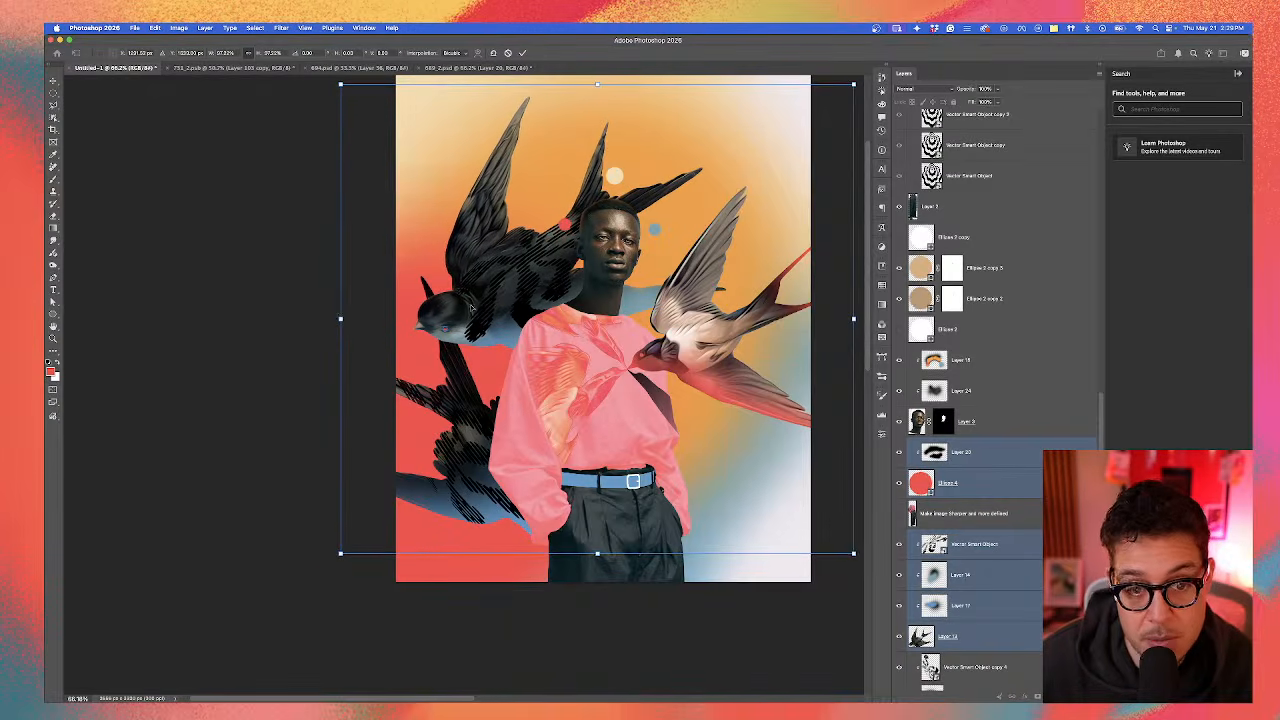
pyautogui.press('Return')
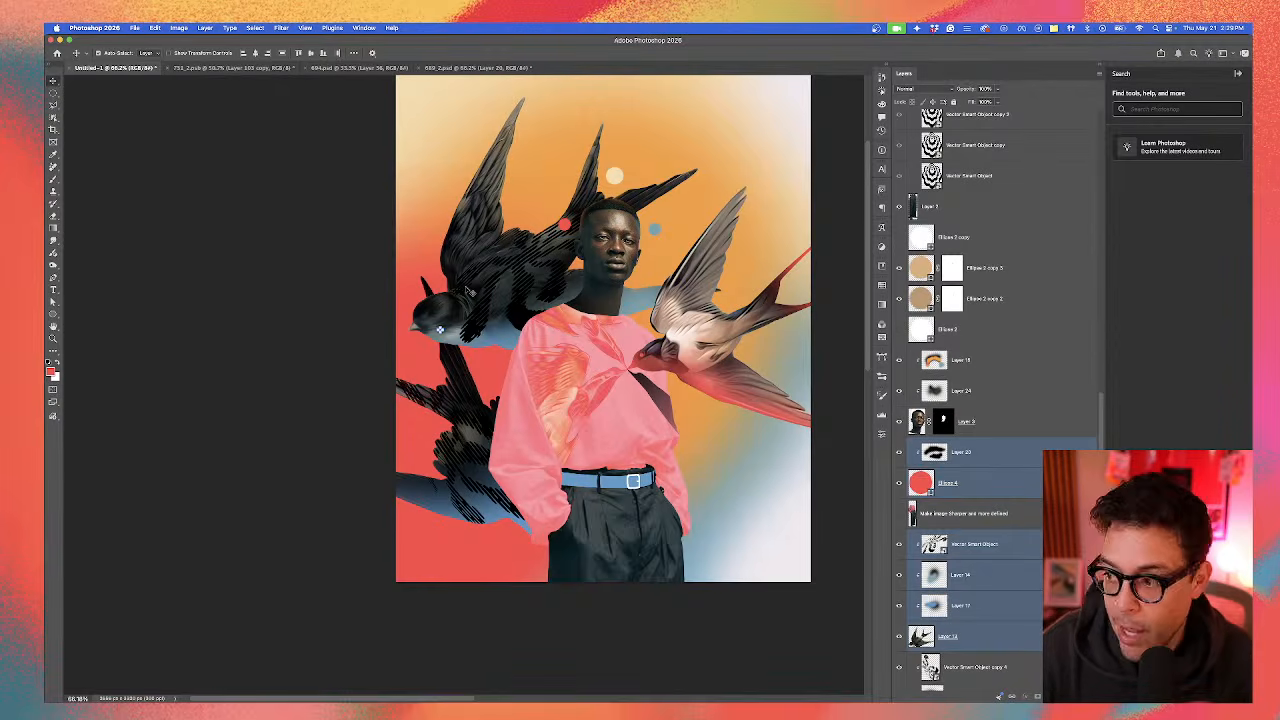
# Step: Try raising the dark swallow's layers in the stack and shifting the bird slightly up and left, and undo both
pyautogui.press('super+0')
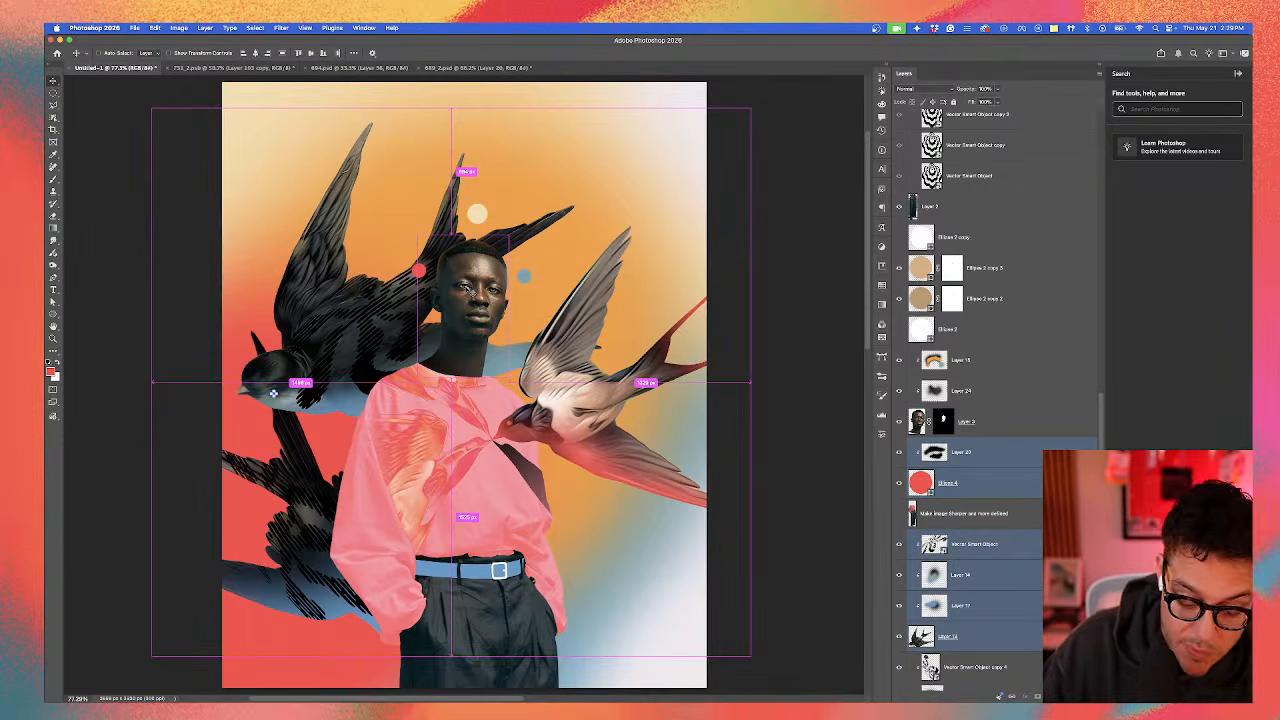
pyautogui.press('super+]')
pyautogui.press('super+]')
pyautogui.press('super+z')
pyautogui.press('super+z')
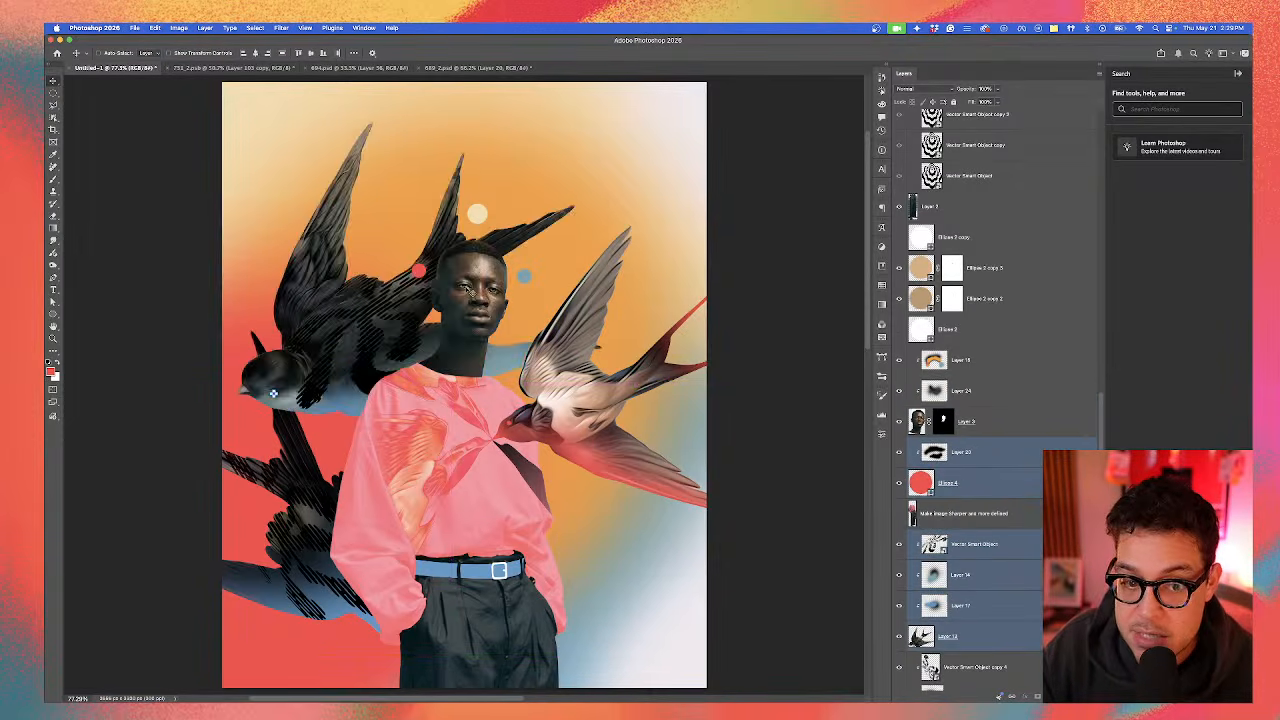
pyautogui.moveTo(273, 393); pyautogui.dragTo(266, 392)
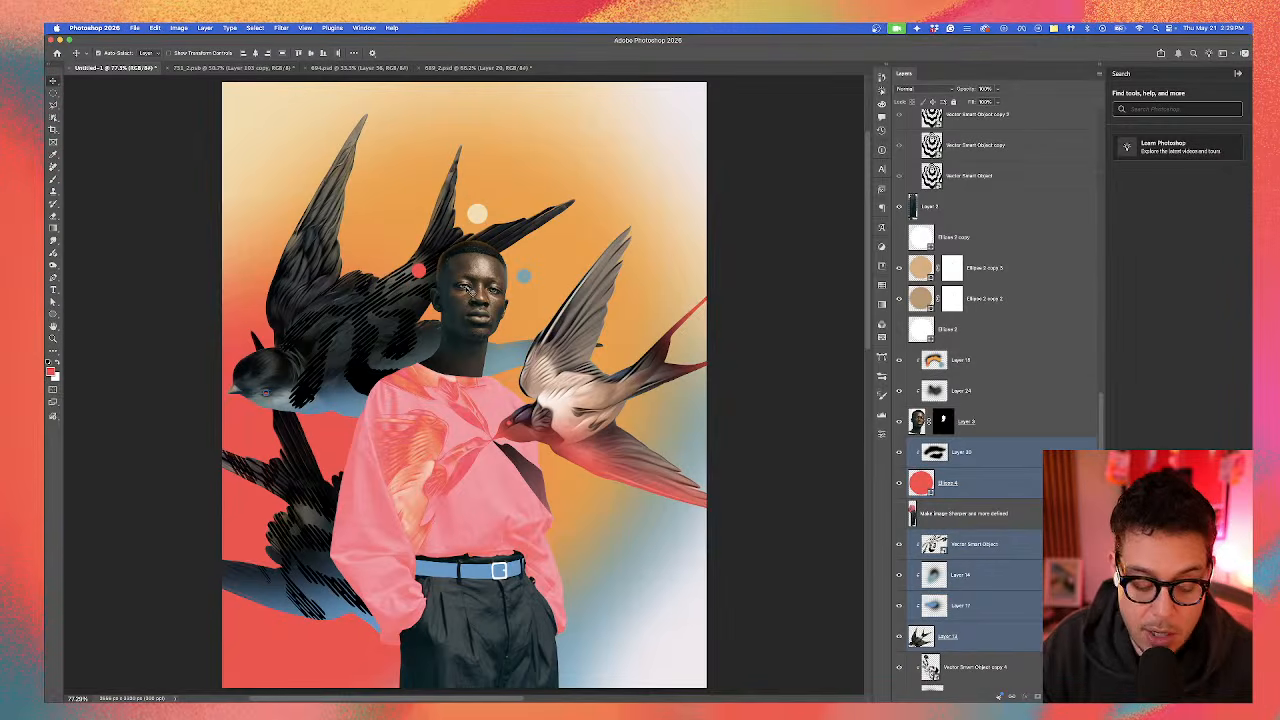
pyautogui.press('super+z')
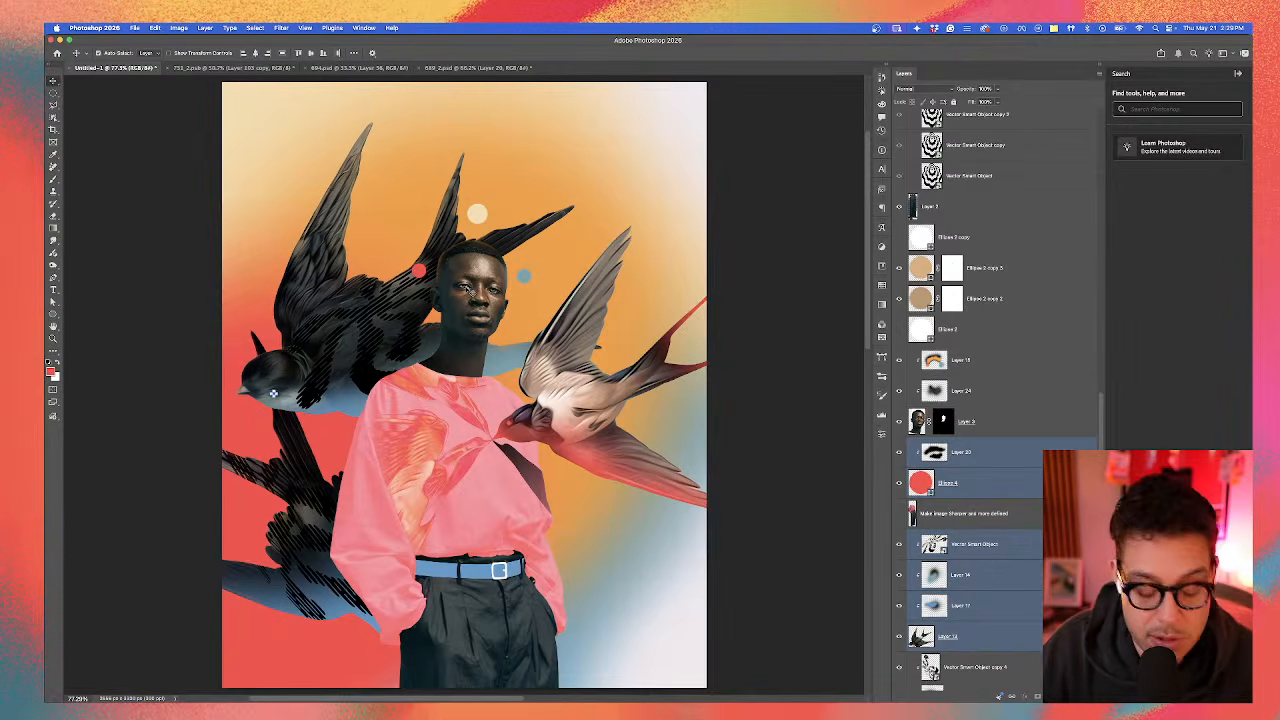
pyautogui.moveTo(273, 393); pyautogui.dragTo(273, 393)
# Step: Inspect the man's face and the area around the light swallow's beak at 200%
pyautogui.press('super+equal')
pyautogui.press('super+equal')
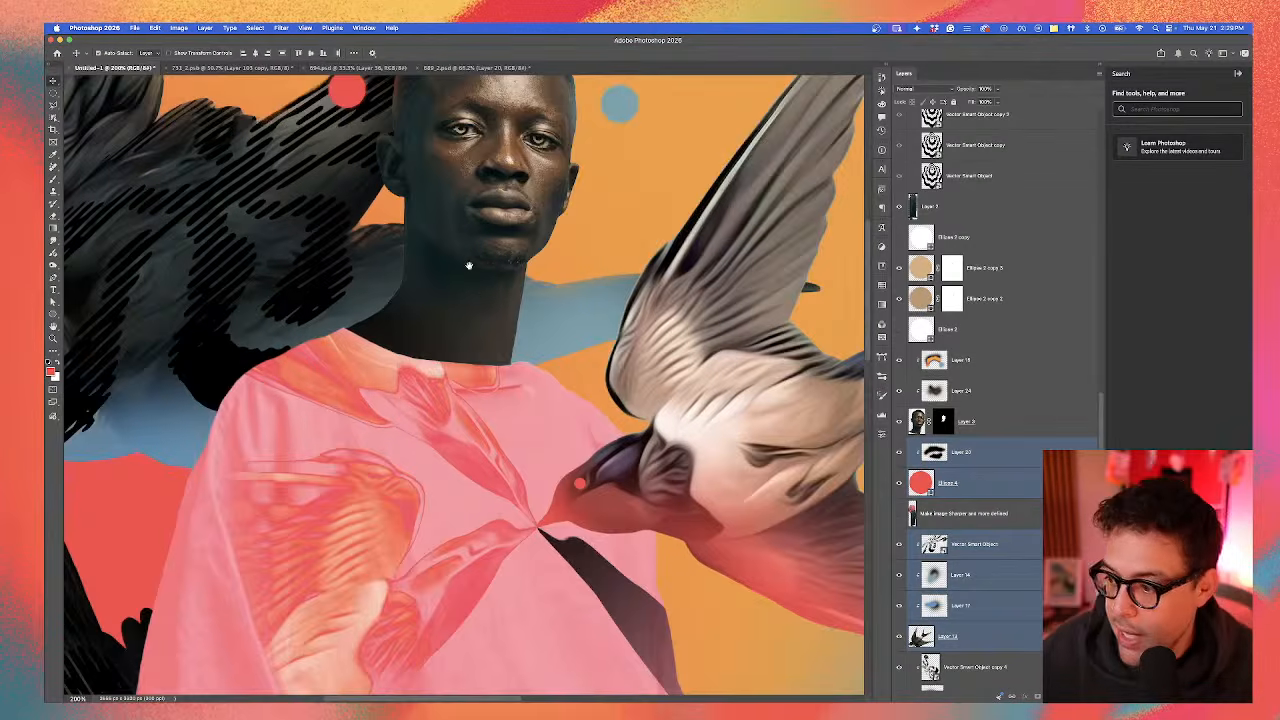
pyautogui.moveTo(468, 265); pyautogui.dragTo(505, 365)
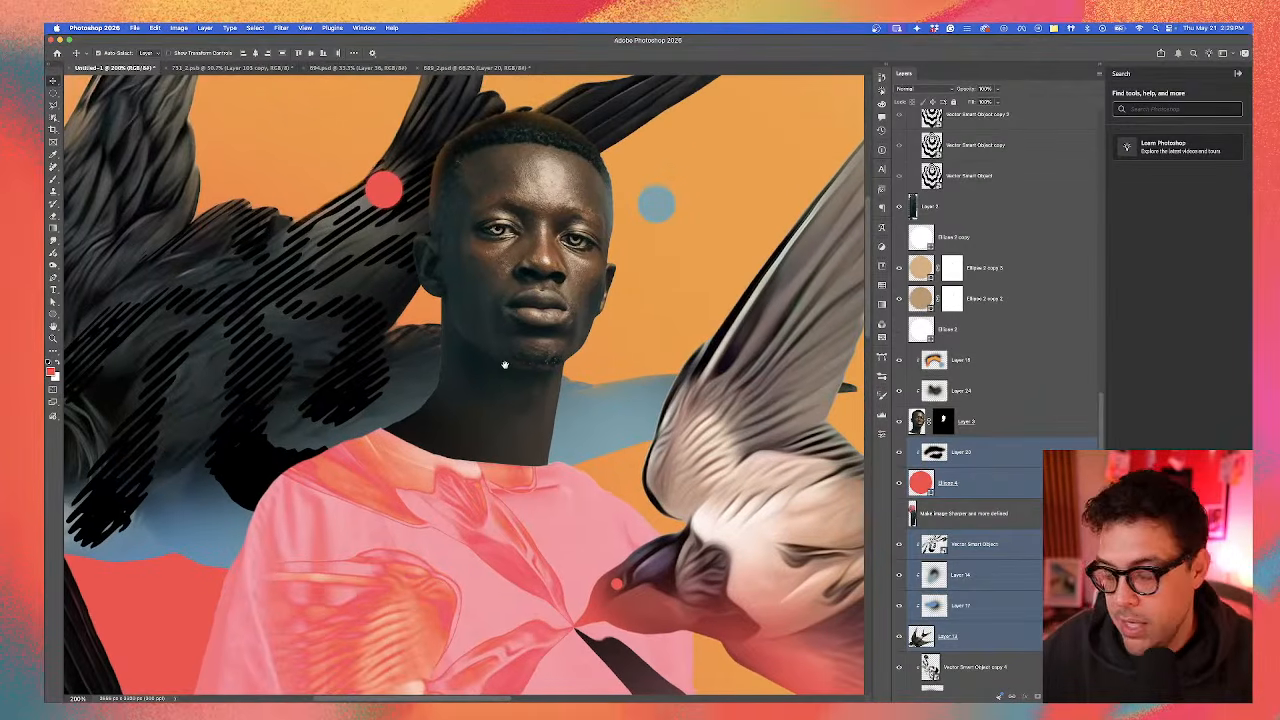